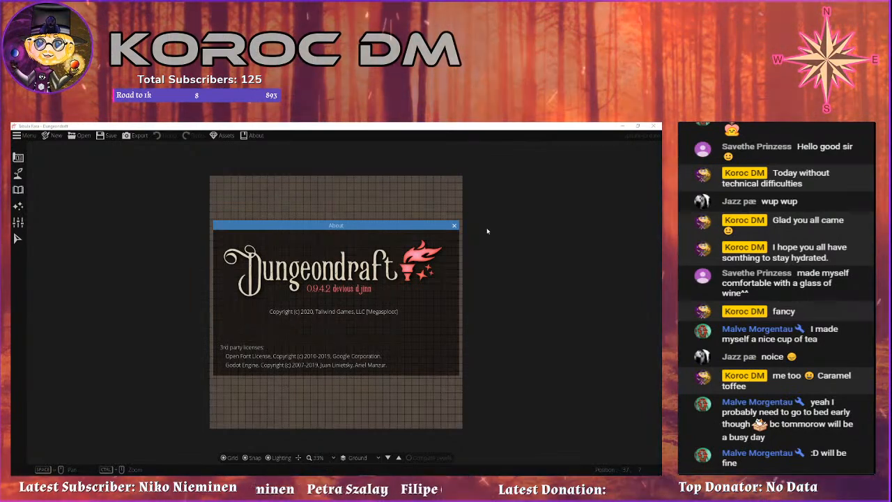
# Close the About window, replace the Terrain Gravel slot with Terrain Grass, and paint the entire map with grass.
pyautogui.click(451, 223)
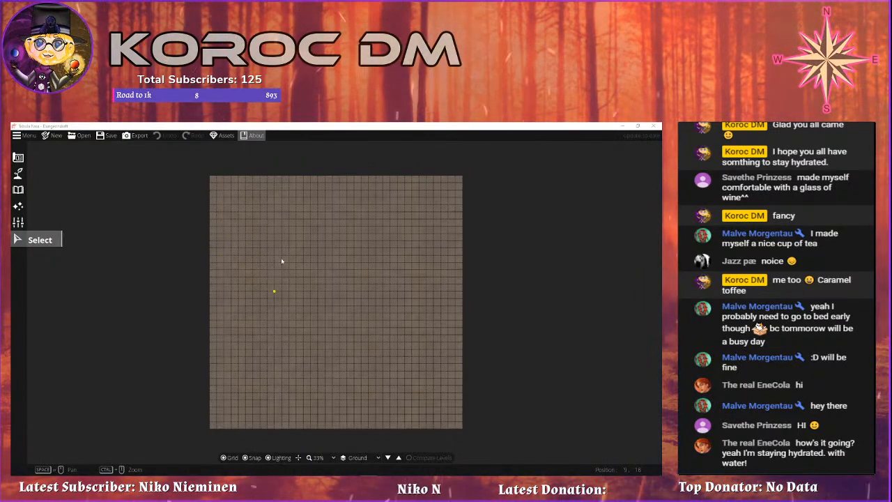
pyautogui.click(18, 173)
pyautogui.click(69, 172)
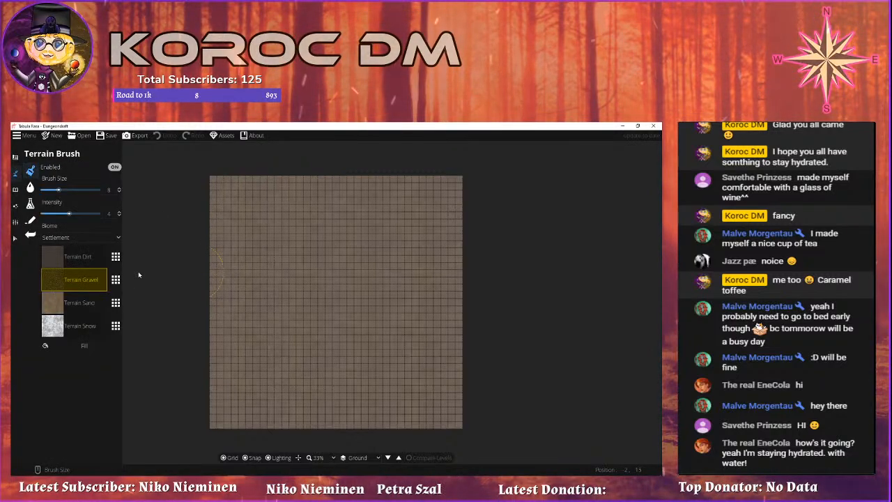
pyautogui.moveTo(253, 295)
pyautogui.mouseDown()
pyautogui.moveTo(241, 277)
pyautogui.moveTo(258, 280)
pyautogui.mouseUp()
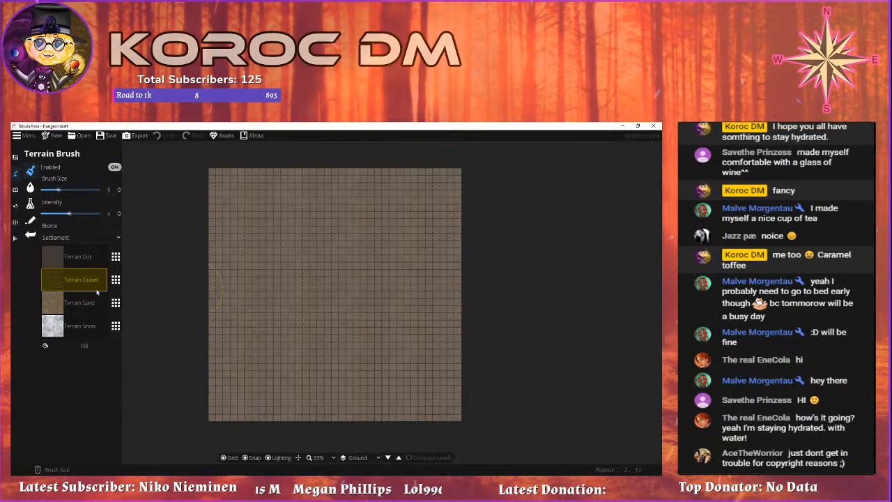
pyautogui.click(116, 280)
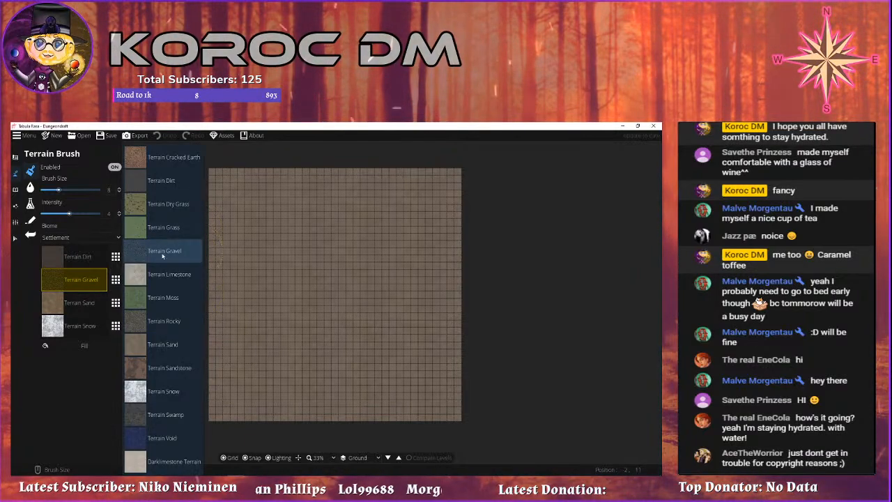
pyautogui.click(160, 249)
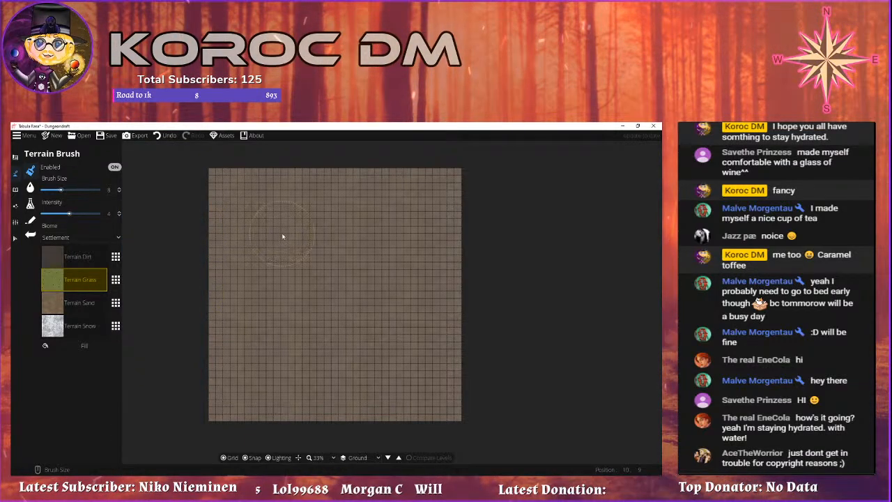
pyautogui.moveTo(262, 209)
pyautogui.mouseDown()
pyautogui.moveTo(279, 185)
pyautogui.moveTo(257, 168)
pyautogui.moveTo(379, 179)
pyautogui.moveTo(365, 202)
pyautogui.moveTo(376, 190)
pyautogui.moveTo(405, 199)
pyautogui.moveTo(296, 194)
pyautogui.moveTo(422, 187)
pyautogui.moveTo(468, 226)
pyautogui.moveTo(457, 258)
pyautogui.moveTo(467, 221)
pyautogui.moveTo(434, 190)
pyautogui.moveTo(452, 266)
pyautogui.mouseUp()
pyautogui.moveTo(470, 335)
pyautogui.mouseDown()
pyautogui.moveTo(464, 382)
pyautogui.moveTo(406, 383)
pyautogui.moveTo(376, 400)
pyautogui.moveTo(388, 419)
pyautogui.moveTo(283, 417)
pyautogui.moveTo(207, 412)
pyautogui.moveTo(227, 390)
pyautogui.moveTo(192, 370)
pyautogui.moveTo(176, 317)
pyautogui.moveTo(203, 303)
pyautogui.moveTo(222, 331)
pyautogui.moveTo(179, 302)
pyautogui.moveTo(204, 328)
pyautogui.moveTo(242, 305)
pyautogui.moveTo(276, 308)
pyautogui.moveTo(271, 298)
pyautogui.moveTo(266, 330)
pyautogui.moveTo(285, 305)
pyautogui.moveTo(274, 297)
pyautogui.moveTo(274, 255)
pyautogui.moveTo(293, 328)
pyautogui.moveTo(335, 339)
pyautogui.moveTo(399, 299)
pyautogui.mouseUp()
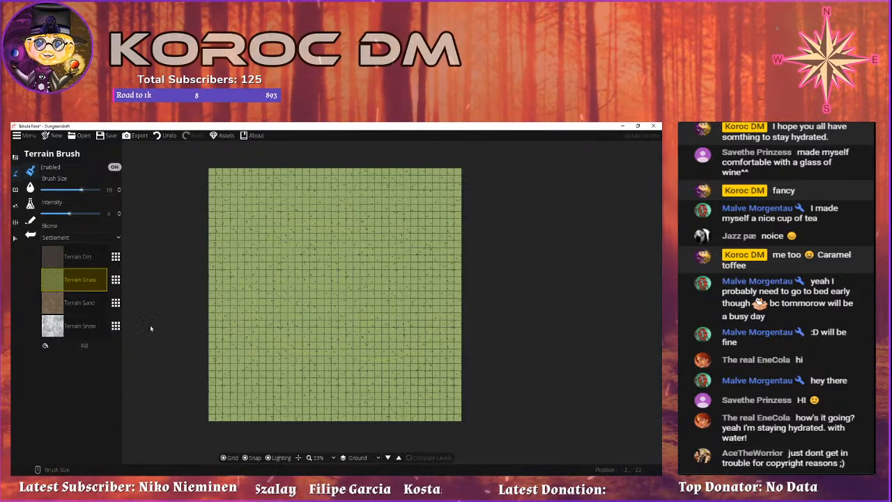
pyautogui.scroll(1, 388, 305)
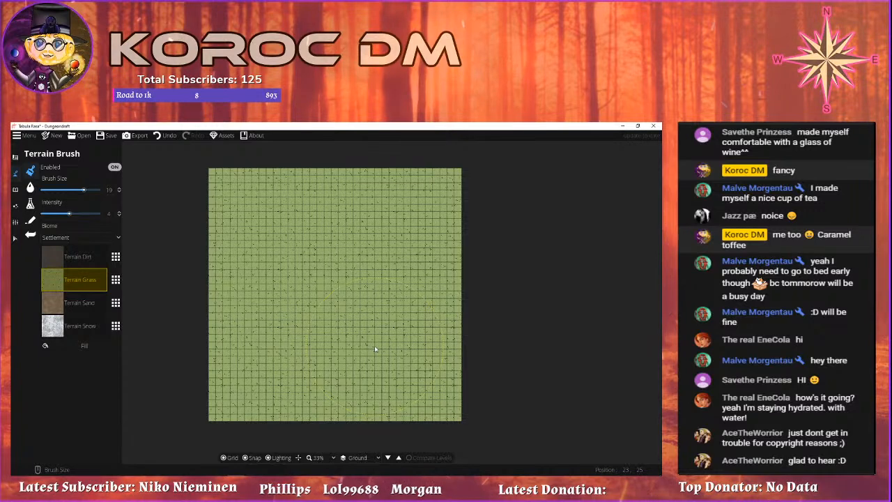
pyautogui.click(30, 219)
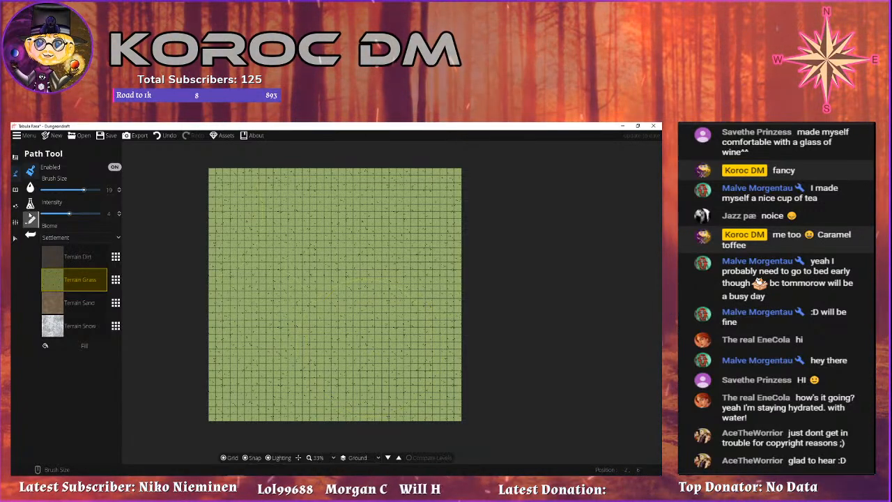
pyautogui.click(30, 187)
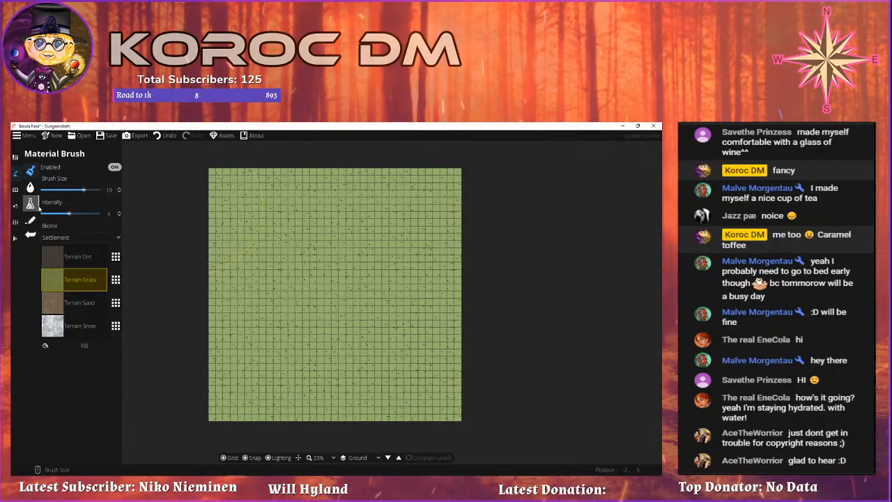
pyautogui.click(30, 203)
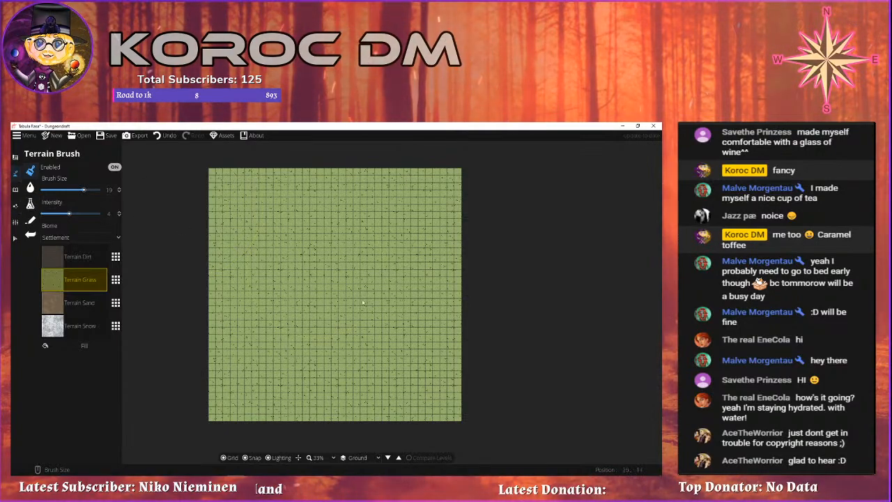
pyautogui.scroll(2, 357, 296)
pyautogui.scroll(-2, 358, 296)
pyautogui.scroll(1, 284, 285)
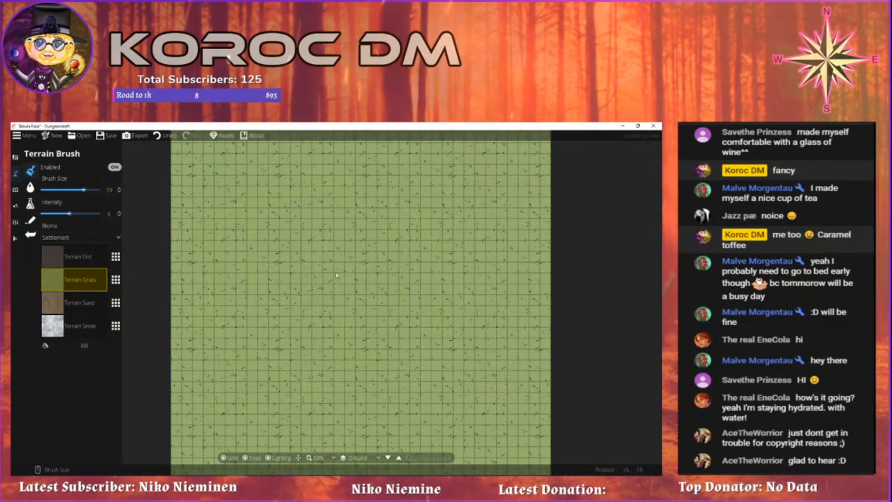
pyautogui.moveTo(384, 315); pyautogui.dragTo(357, 293)
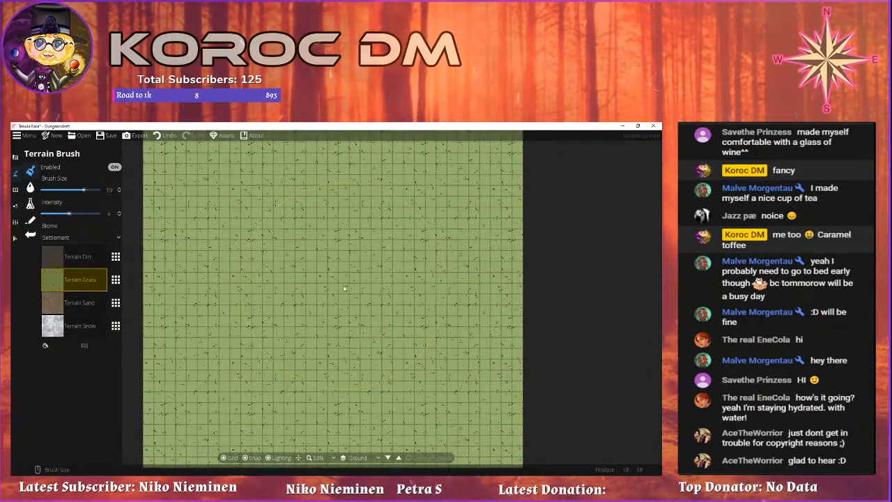
pyautogui.moveTo(337, 242)
pyautogui.mouseDown()
pyautogui.moveTo(358, 260)
pyautogui.moveTo(327, 251)
pyautogui.mouseUp()
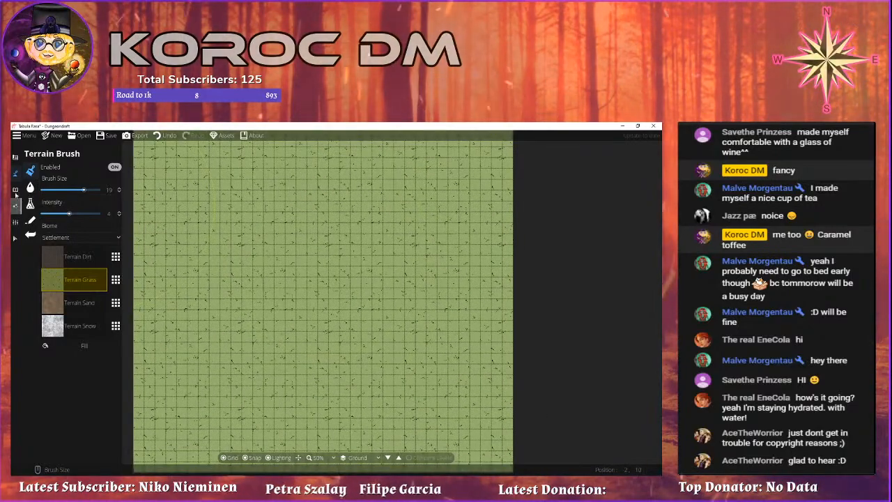
pyautogui.moveTo(339, 252); pyautogui.dragTo(353, 252)
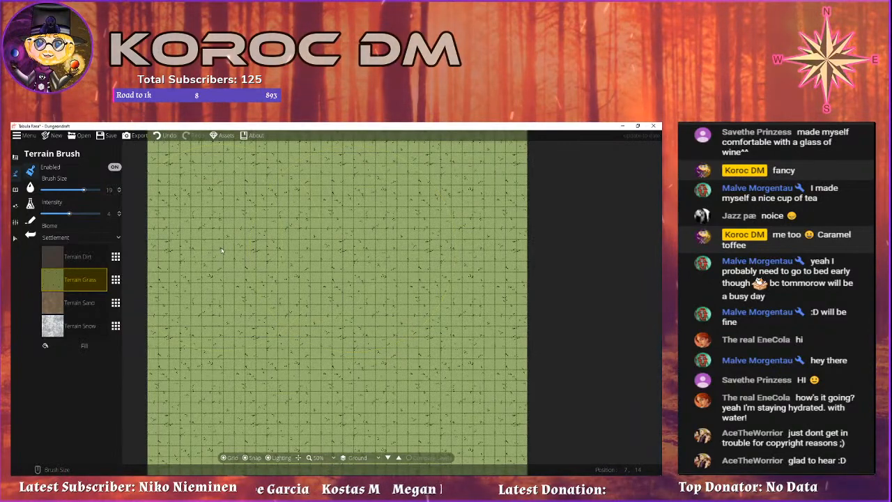
pyautogui.moveTo(365, 301); pyautogui.dragTo(366, 282)
pyautogui.click(30, 187)
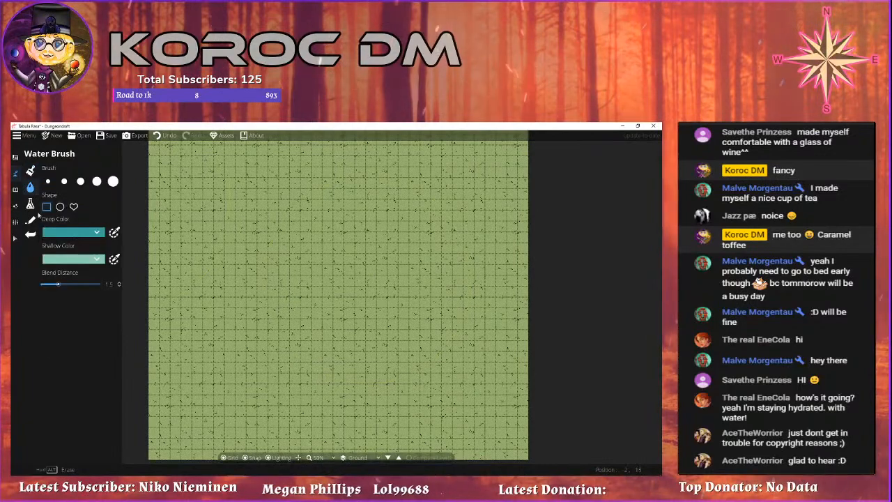
# Pick a clustered green tree from the object library for placement and set its rotation to 15 and scale to 1.2.
pyautogui.click(15, 189)
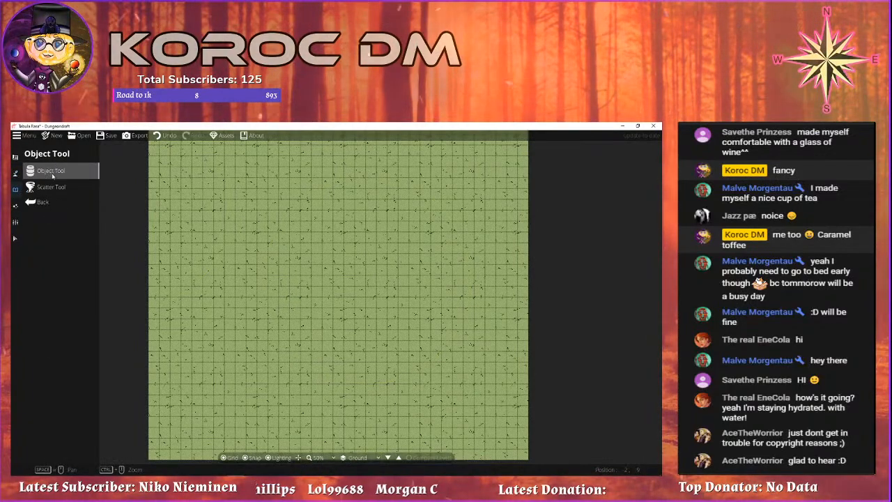
pyautogui.click(31, 172)
pyautogui.scroll(-10, 617, 327)
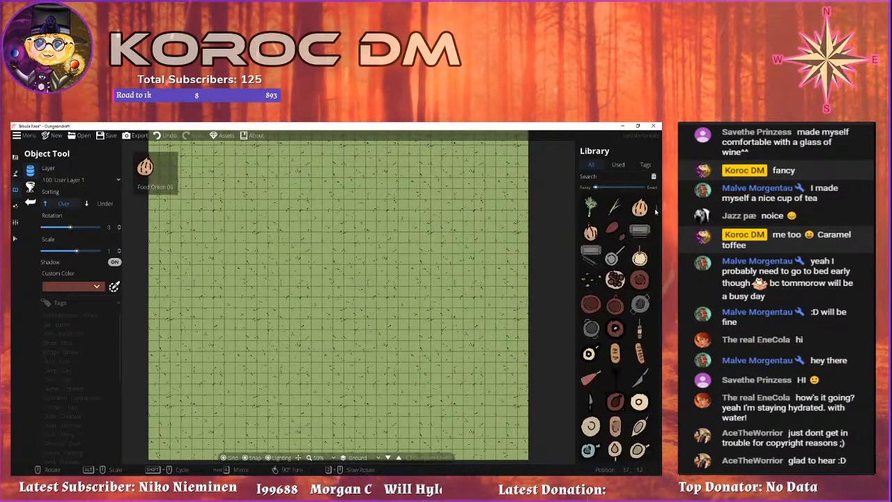
pyautogui.scroll(-10, 627, 360)
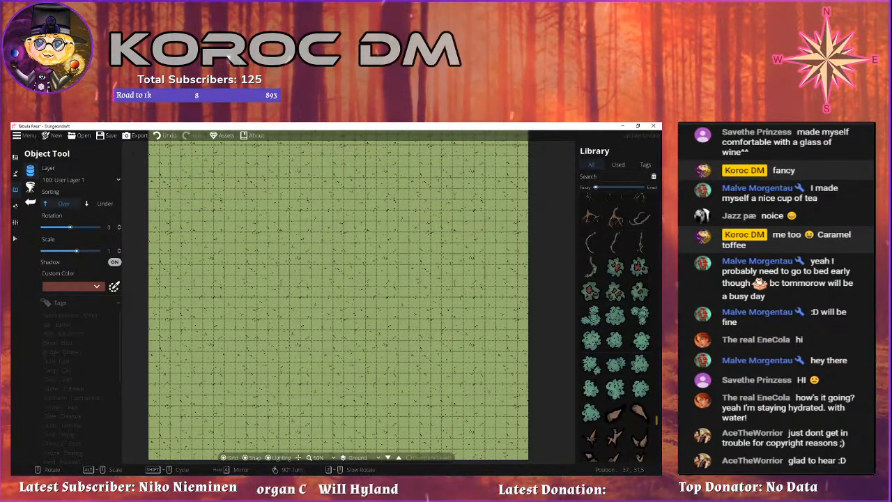
pyautogui.scroll(10, 628, 359)
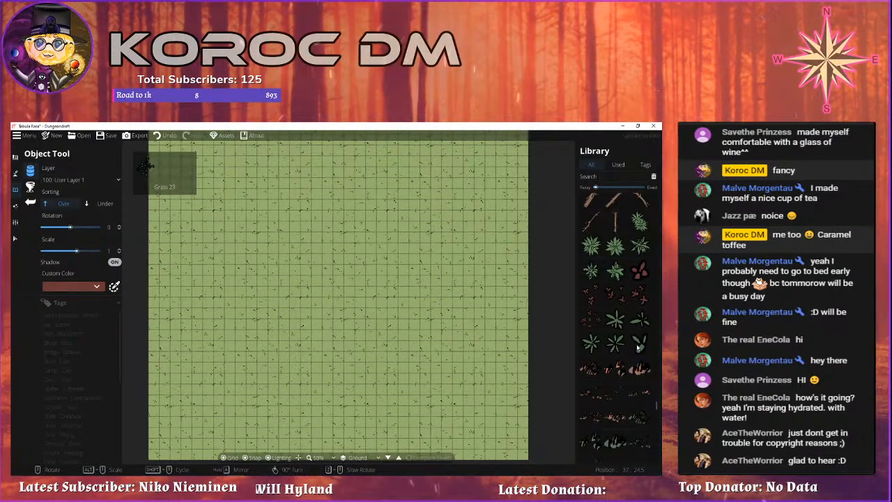
pyautogui.scroll(4, 641, 349)
pyautogui.moveTo(656, 393); pyautogui.dragTo(657, 433)
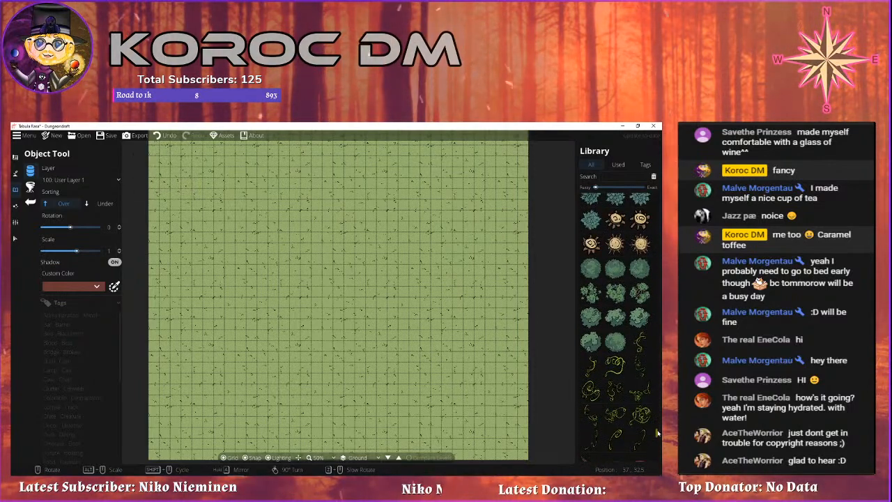
pyautogui.click(615, 293)
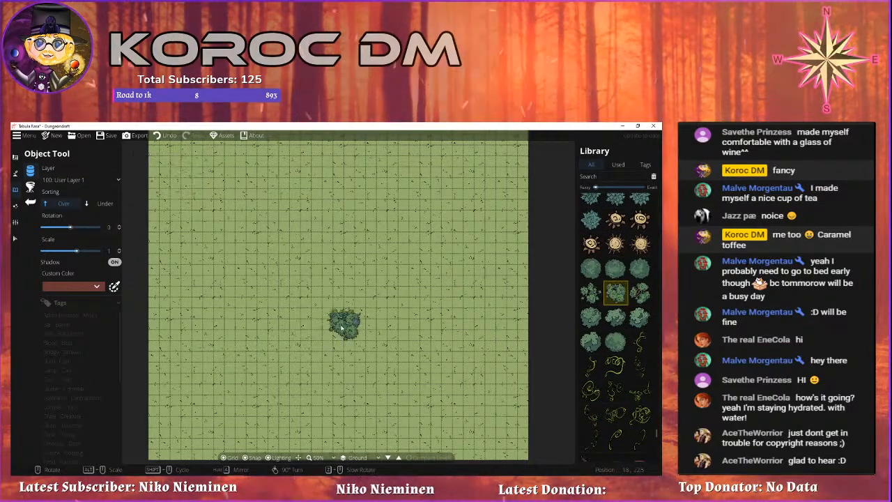
pyautogui.scroll(-1, 321, 329)
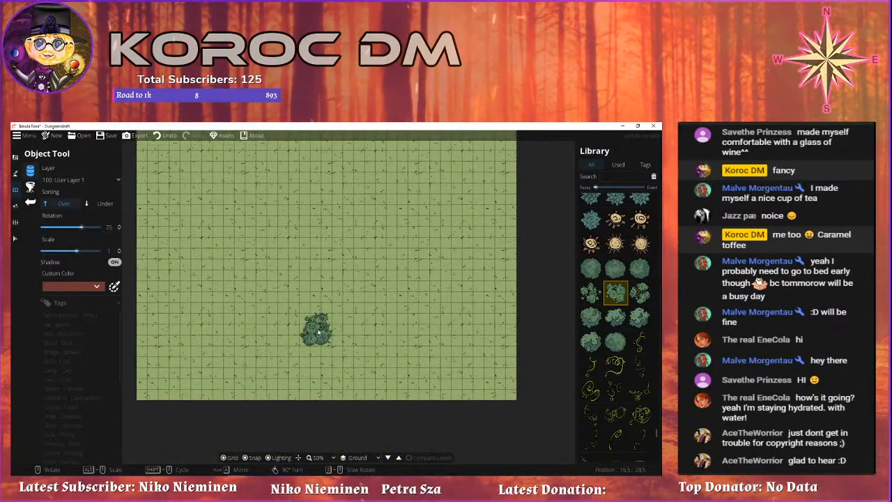
pyautogui.scroll(1, 307, 336)
pyautogui.scroll(-2, 283, 342)
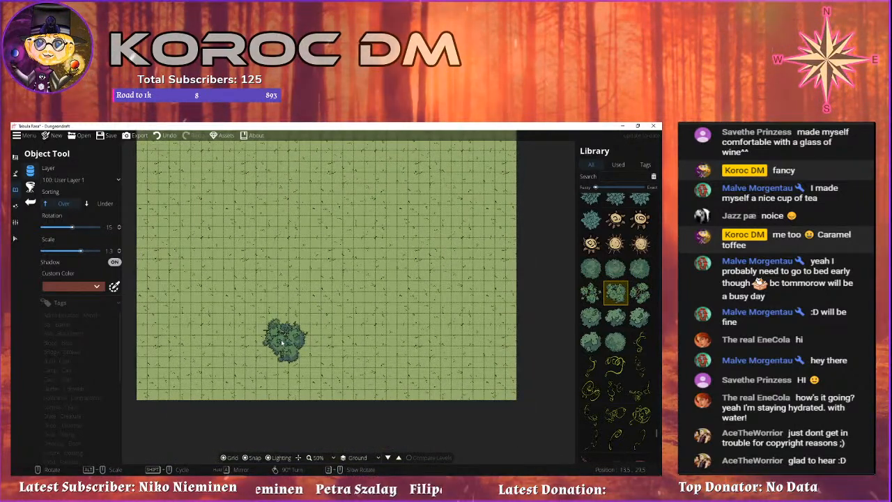
pyautogui.moveTo(252, 340); pyautogui.dragTo(367, 347)
pyautogui.moveTo(348, 306); pyautogui.dragTo(293, 253)
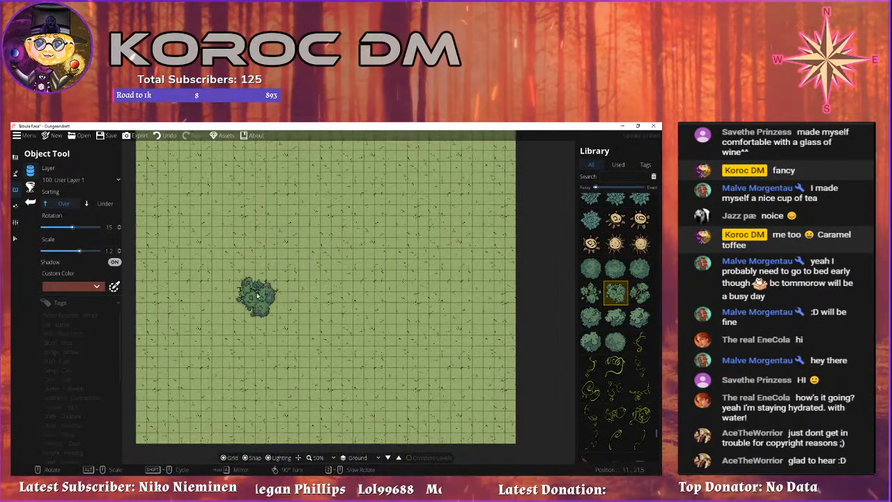
# Place one tree in the map's lower-left area, rotate the tree to 75, and add a row of overlapping trees to its right.
pyautogui.click(255, 291)
pyautogui.scroll(2, 296, 319)
pyautogui.scroll(2, 296, 318)
pyautogui.click(295, 315)
pyautogui.click(326, 313)
pyautogui.click(386, 307)
pyautogui.moveTo(424, 297); pyautogui.dragTo(422, 371)
pyautogui.click(351, 381)
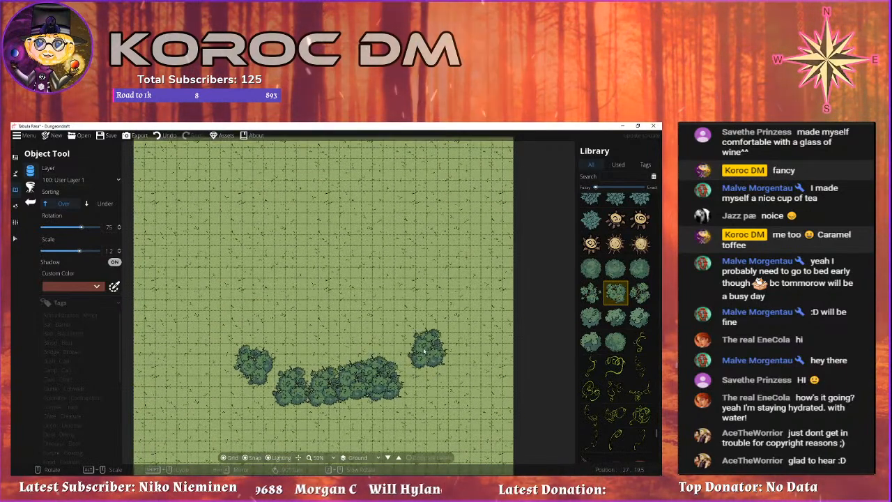
# Extend the tree row in an upward curve to the map's right edge and continue it up that side.
pyautogui.click(401, 360)
pyautogui.click(455, 354)
pyautogui.click(417, 359)
pyautogui.click(441, 351)
pyautogui.click(484, 321)
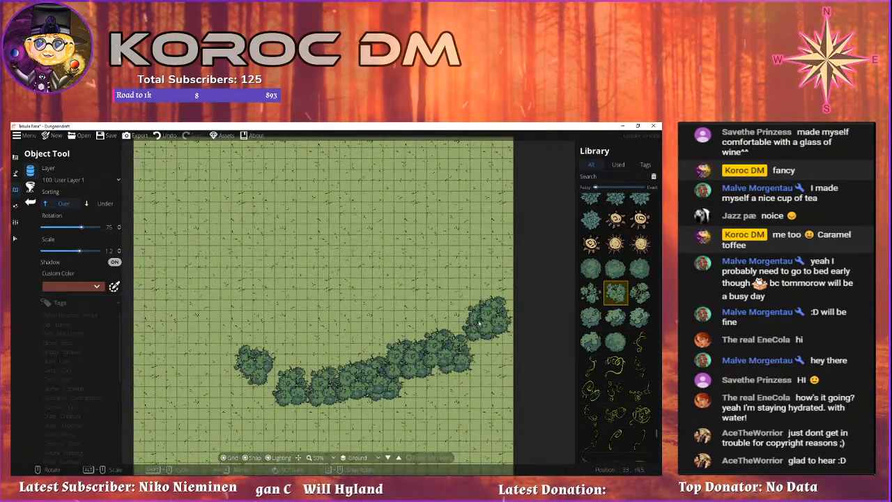
pyautogui.click(464, 338)
pyautogui.click(507, 305)
pyautogui.click(497, 263)
pyautogui.moveTo(497, 262); pyautogui.dragTo(538, 317)
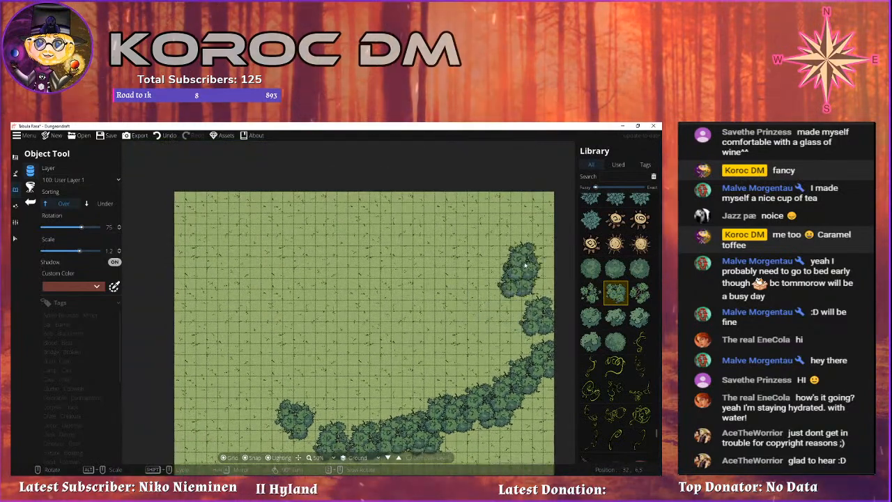
# Place overlapping trees across the upper side and down the left side to enclose an oval clearing.
pyautogui.click(460, 262)
pyautogui.click(405, 250)
pyautogui.click(362, 252)
pyautogui.click(332, 272)
pyautogui.click(302, 272)
pyautogui.click(263, 276)
pyautogui.click(281, 342)
pyautogui.click(272, 378)
pyautogui.click(263, 322)
pyautogui.click(349, 273)
pyautogui.click(398, 273)
pyautogui.click(444, 262)
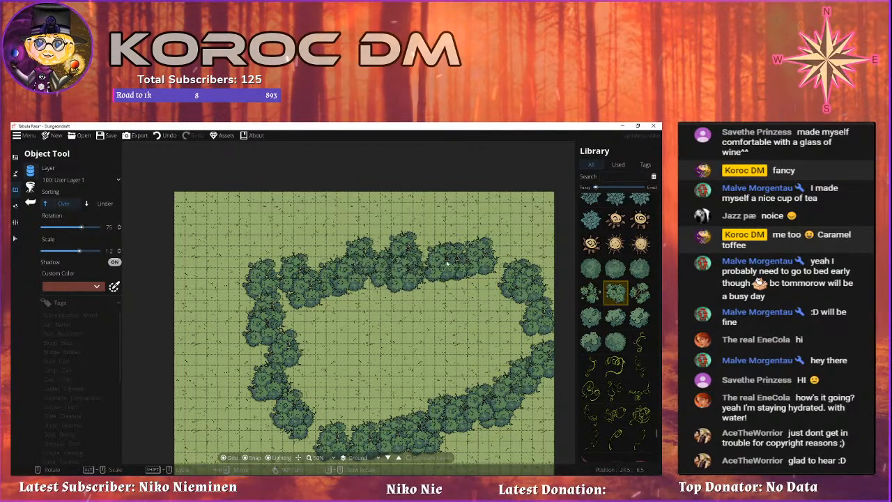
# Fill the remaining gaps in the tree ring around the clearing with additional trees.
pyautogui.click(501, 284)
pyautogui.moveTo(528, 316); pyautogui.dragTo(518, 261)
pyautogui.click(519, 308)
pyautogui.click(480, 342)
pyautogui.click(398, 378)
pyautogui.click(310, 379)
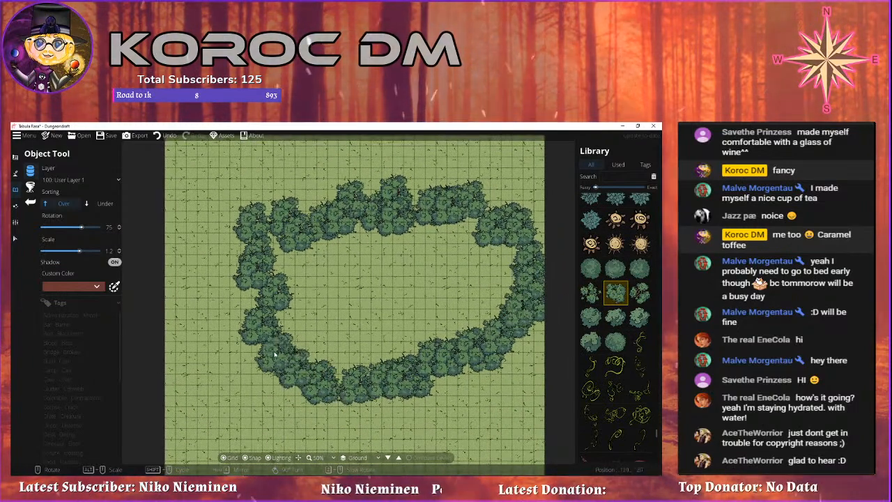
pyautogui.click(283, 359)
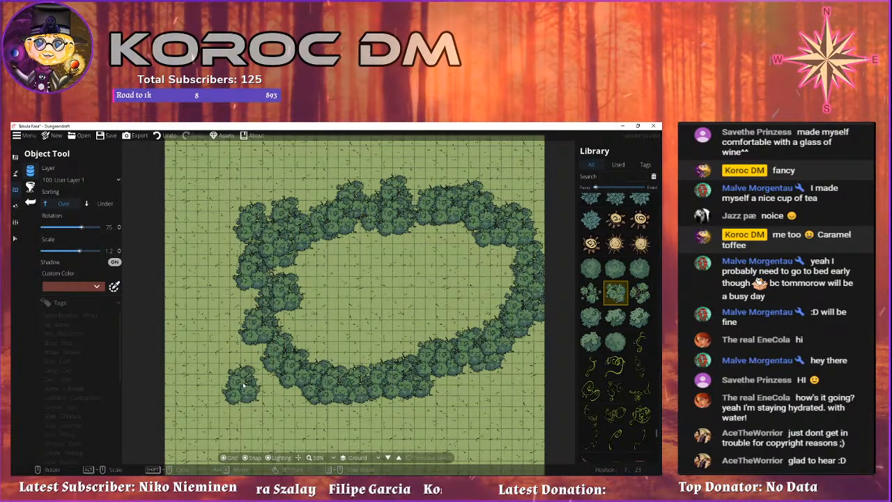
pyautogui.click(250, 290)
# Paint a river with the largest Water Brush from the map's upper-left corner, above the trees, to the right edge.
pyautogui.moveTo(339, 222); pyautogui.dragTo(279, 262)
pyautogui.click(14, 178)
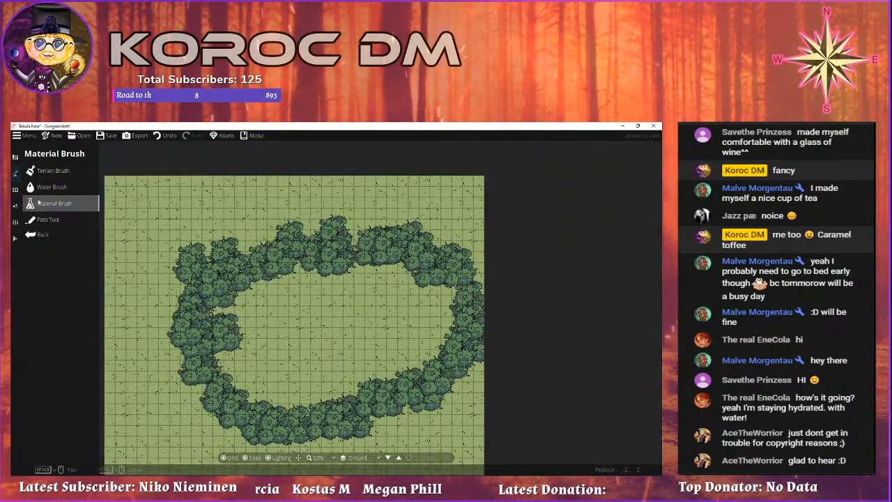
pyautogui.click(44, 188)
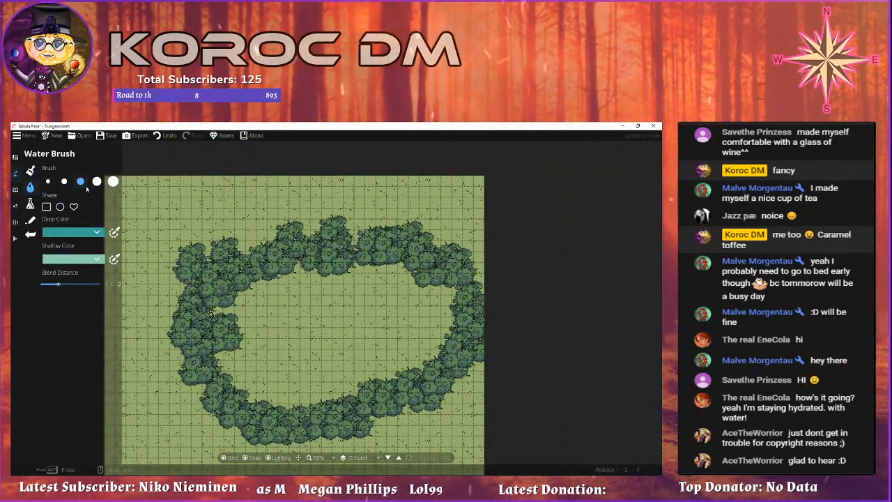
pyautogui.click(113, 181)
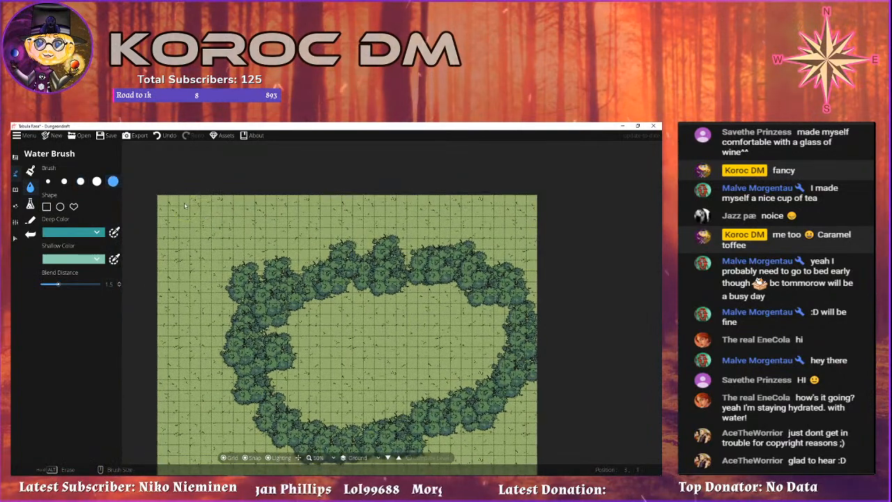
pyautogui.moveTo(175, 202)
pyautogui.mouseDown()
pyautogui.moveTo(272, 228)
pyautogui.moveTo(394, 229)
pyautogui.moveTo(498, 254)
pyautogui.moveTo(585, 302)
pyautogui.mouseUp()
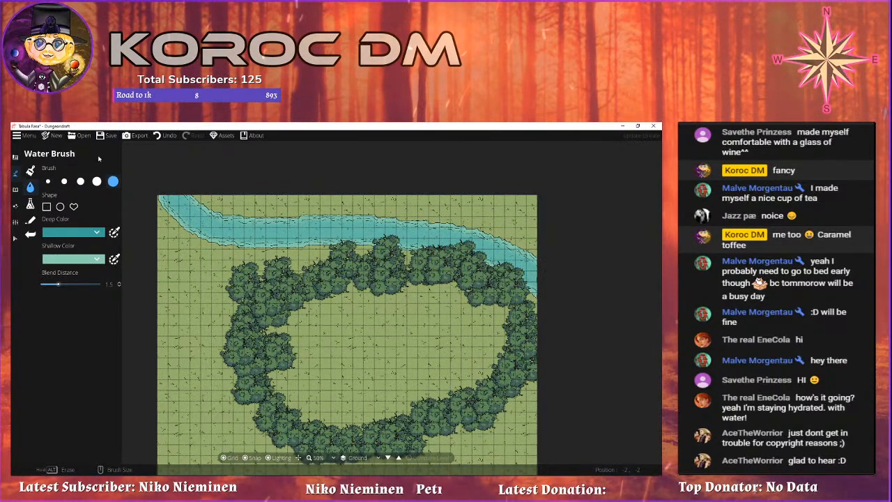
pyautogui.click(27, 136)
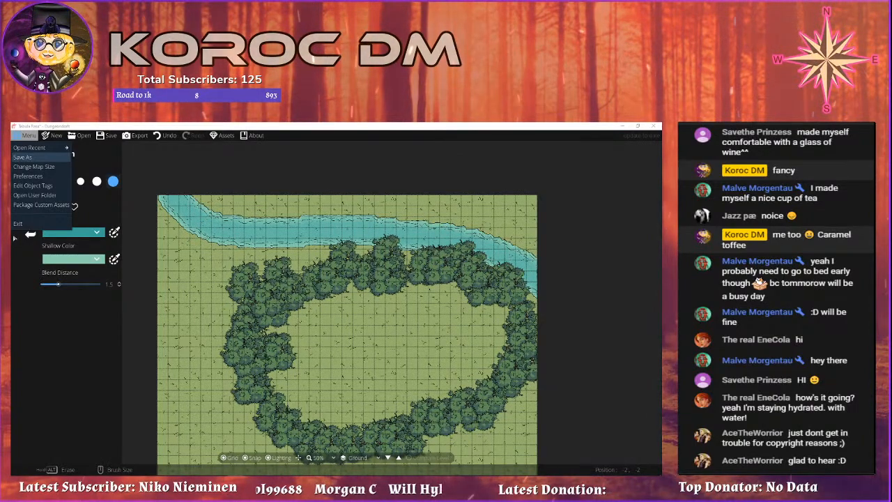
# Save the map under the file name 2, and widen the river with another Water Brush stroke along its upper bank.
pyautogui.press('Return')
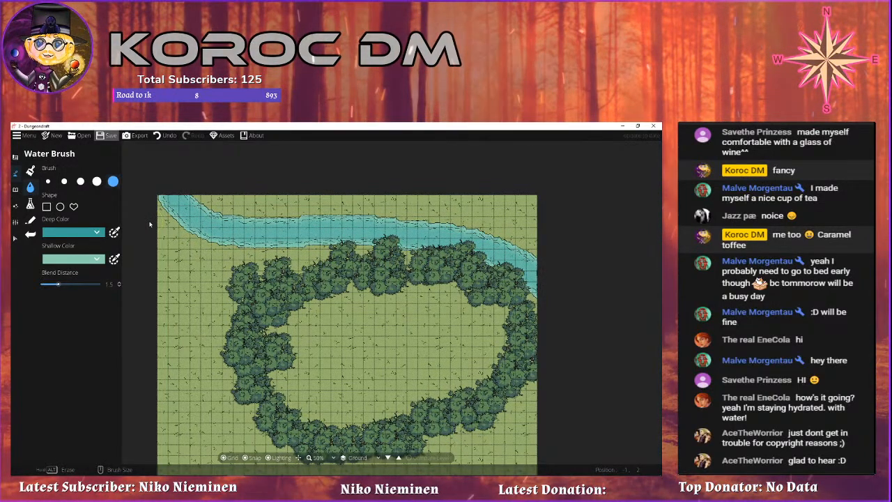
pyautogui.moveTo(289, 276)
pyautogui.mouseDown()
pyautogui.moveTo(289, 244)
pyautogui.moveTo(280, 234)
pyautogui.moveTo(326, 258)
pyautogui.mouseUp()
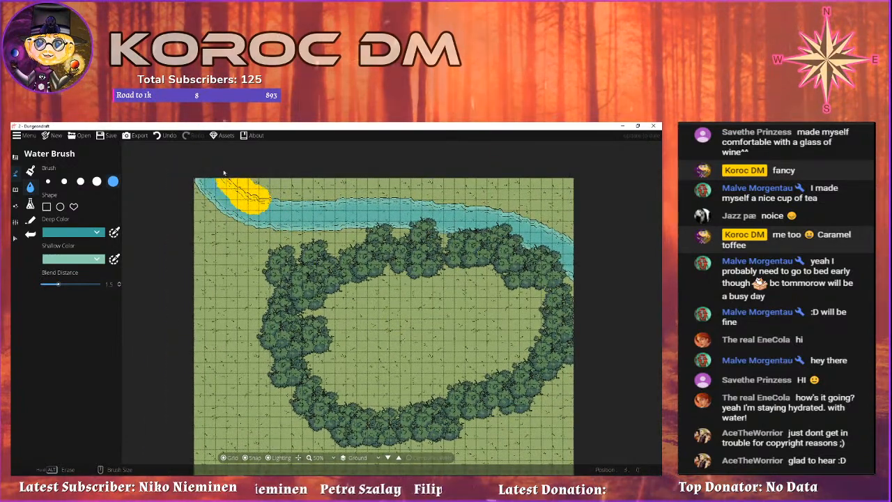
pyautogui.moveTo(262, 200)
pyautogui.mouseDown()
pyautogui.moveTo(299, 208)
pyautogui.moveTo(441, 207)
pyautogui.moveTo(561, 238)
pyautogui.moveTo(580, 260)
pyautogui.mouseUp()
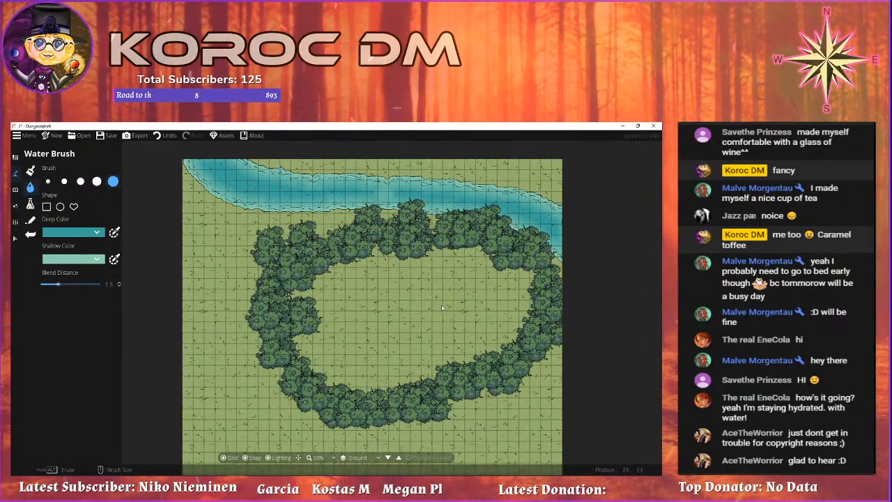
pyautogui.moveTo(348, 326); pyautogui.dragTo(323, 262)
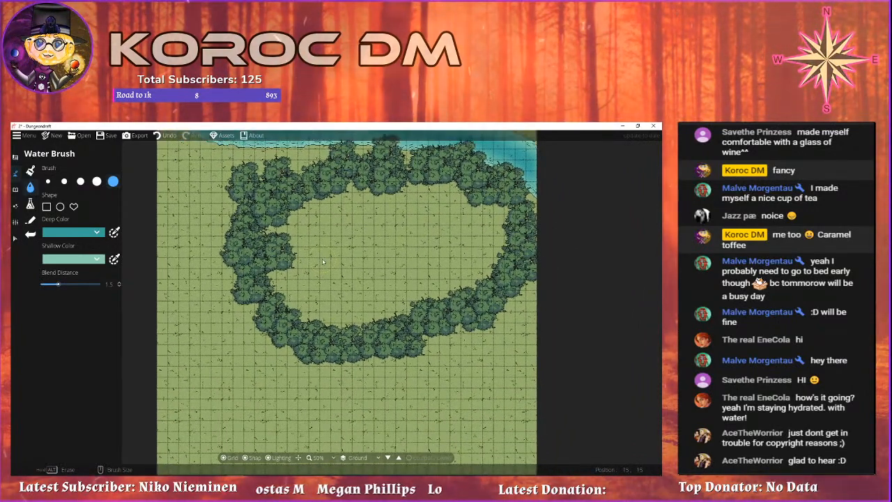
pyautogui.moveTo(272, 236); pyautogui.dragTo(317, 203)
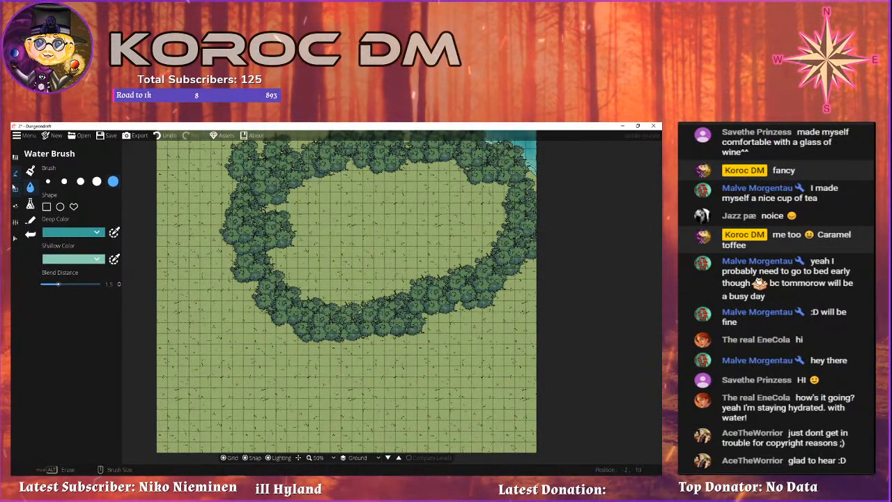
# Browse the Object Tool's library of trees, vines, branches and other props for decorating the clearing.
pyautogui.click(16, 188)
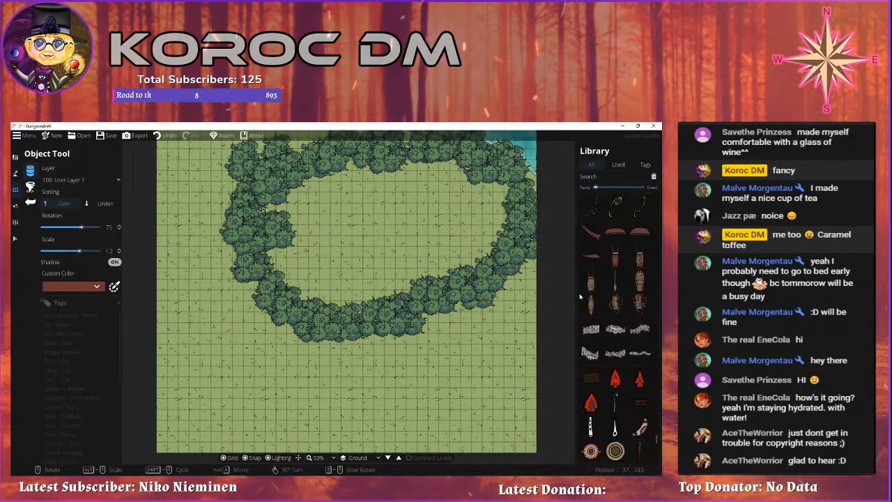
pyautogui.scroll(-5, 586, 300)
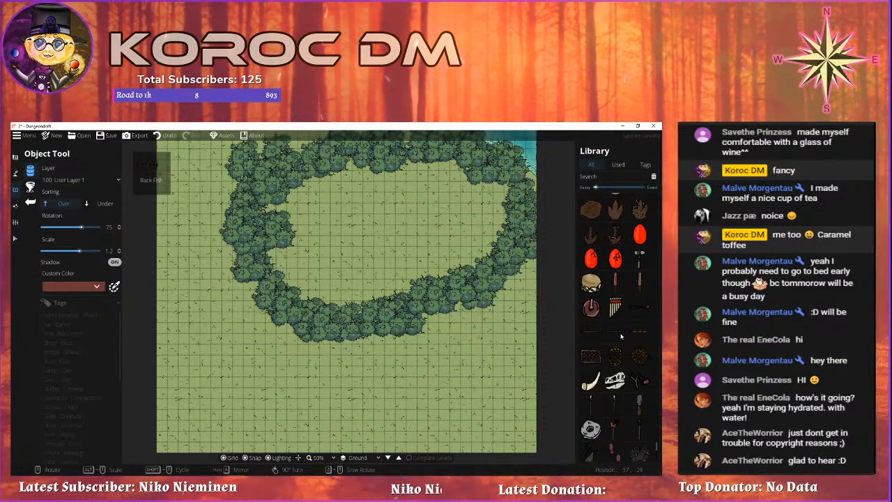
pyautogui.scroll(-8, 620, 336)
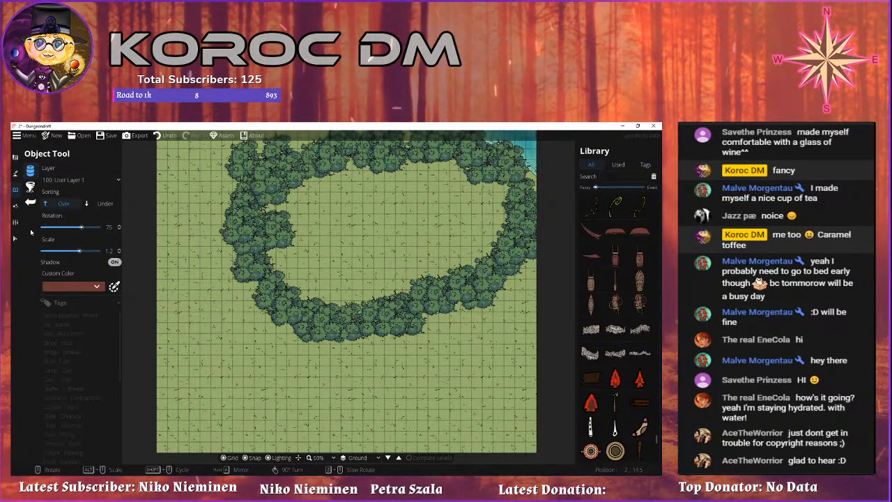
pyautogui.scroll(-3, 377, 218)
pyautogui.scroll(3, 424, 225)
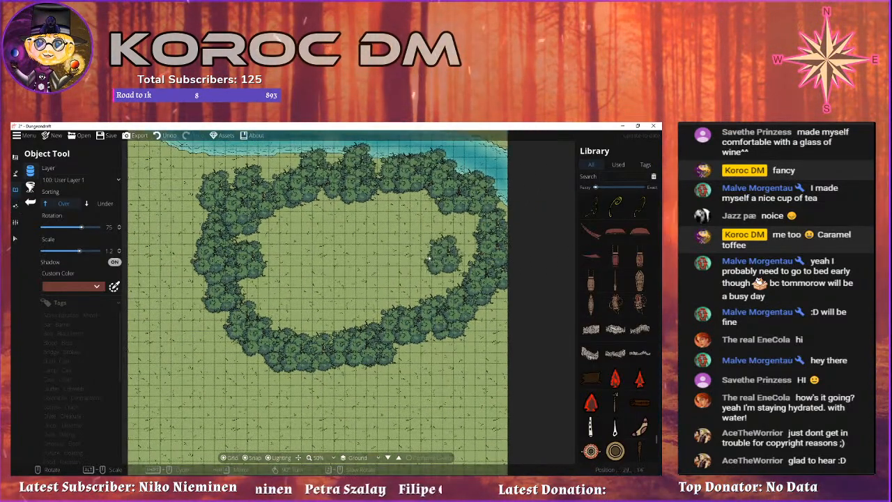
pyautogui.scroll(-5, 620, 302)
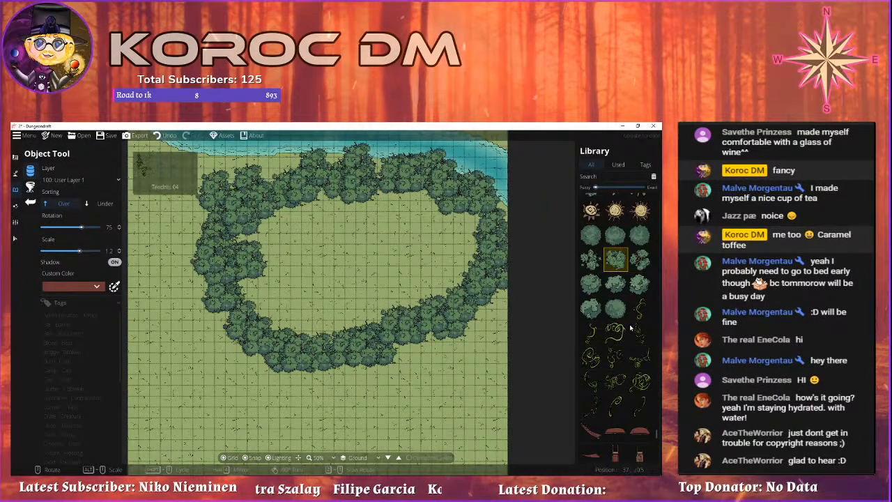
pyautogui.moveTo(438, 331); pyautogui.dragTo(452, 296)
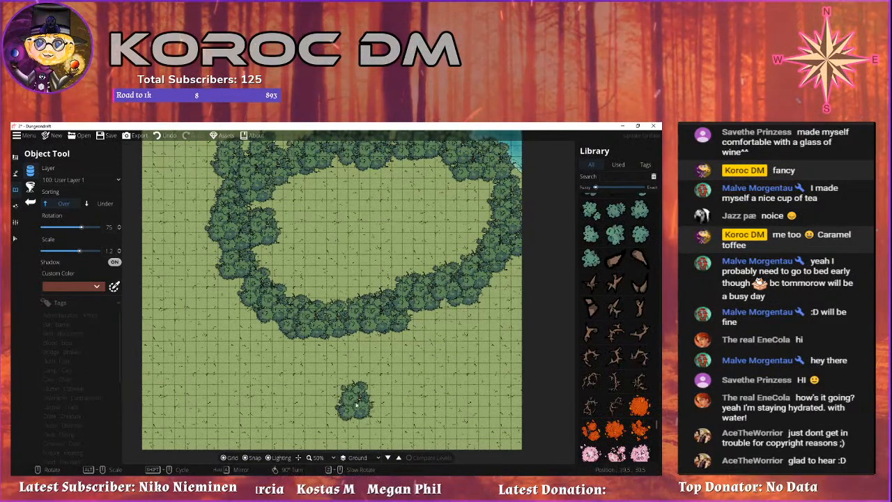
pyautogui.moveTo(352, 367); pyautogui.dragTo(290, 296)
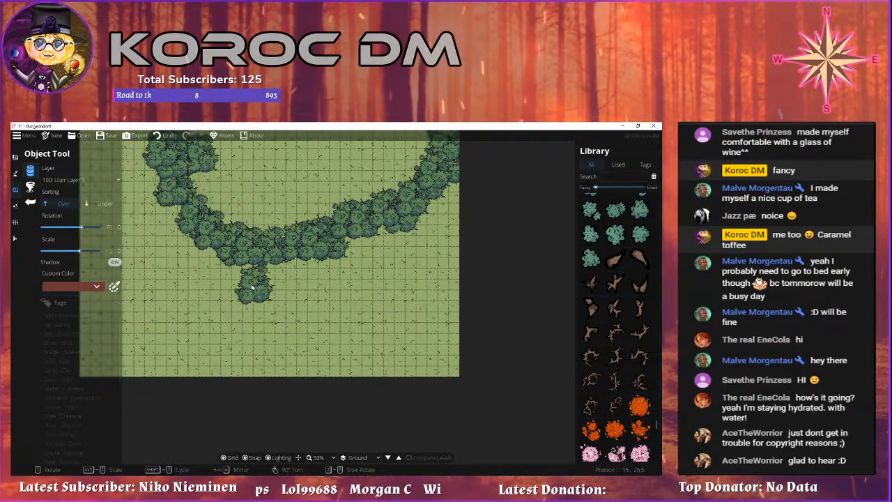
pyautogui.moveTo(252, 286); pyautogui.dragTo(368, 343)
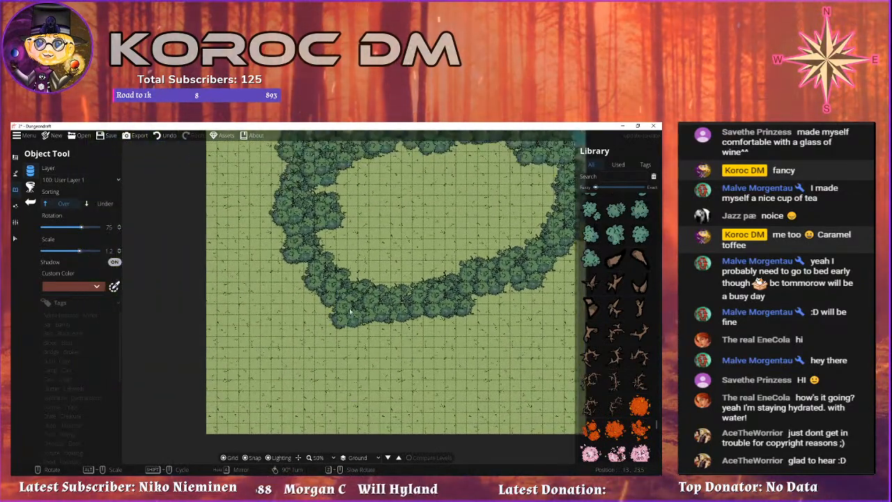
pyautogui.moveTo(305, 293); pyautogui.dragTo(306, 328)
pyautogui.click(17, 174)
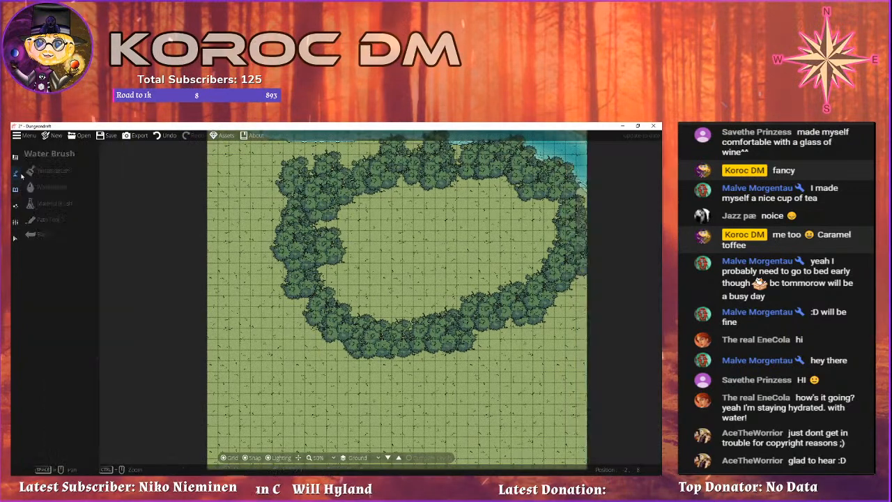
pyautogui.click(31, 203)
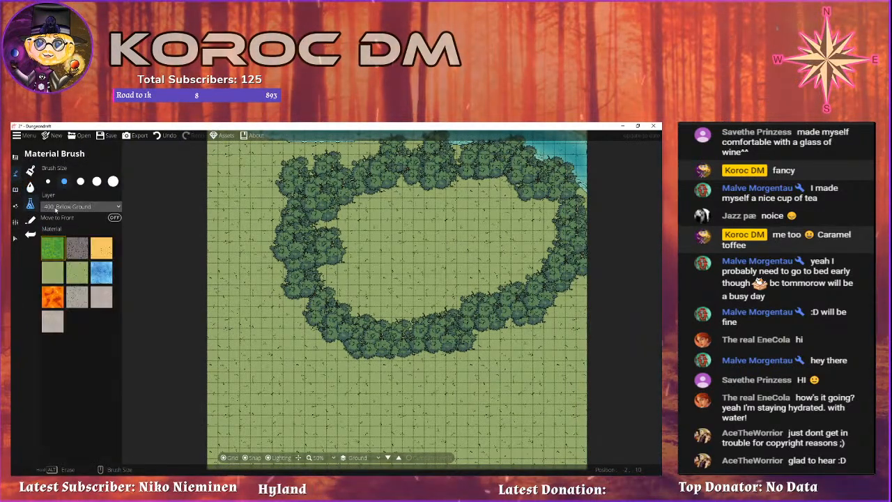
pyautogui.click(30, 187)
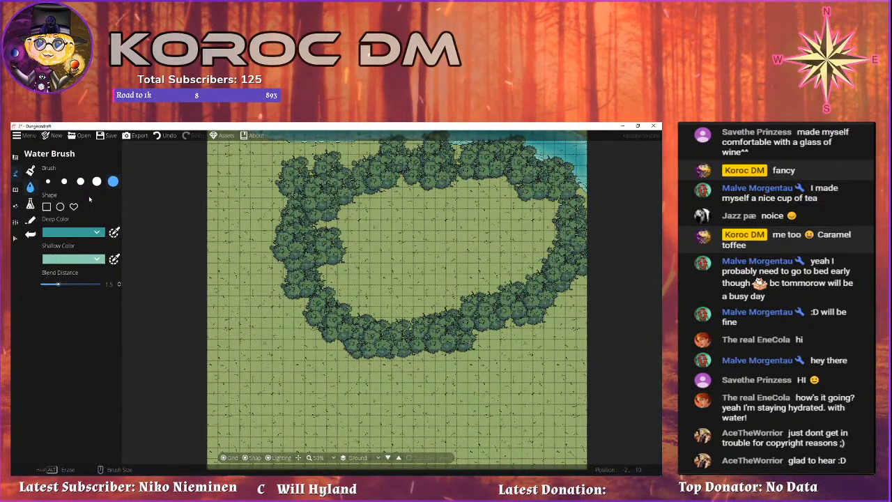
pyautogui.click(17, 189)
pyautogui.click(16, 174)
pyautogui.click(44, 186)
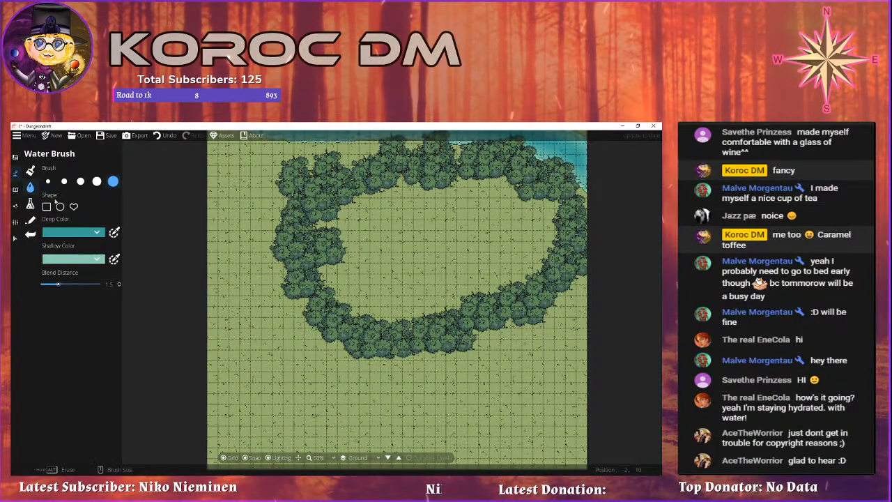
# Paint a Terrain Dirt path at brush size 4 from the clearing's middle through the left trees and down the map's left side.
pyautogui.click(30, 170)
pyautogui.click(69, 263)
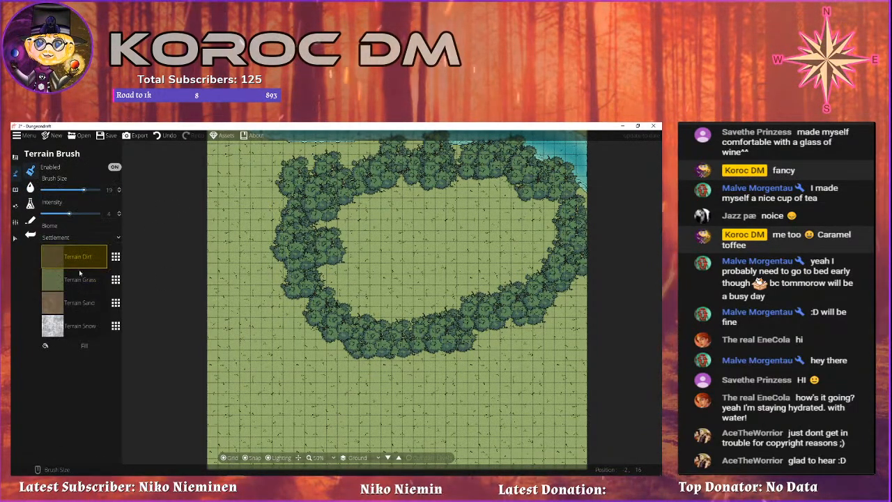
pyautogui.scroll(-5, 381, 258)
pyautogui.scroll(2, 353, 253)
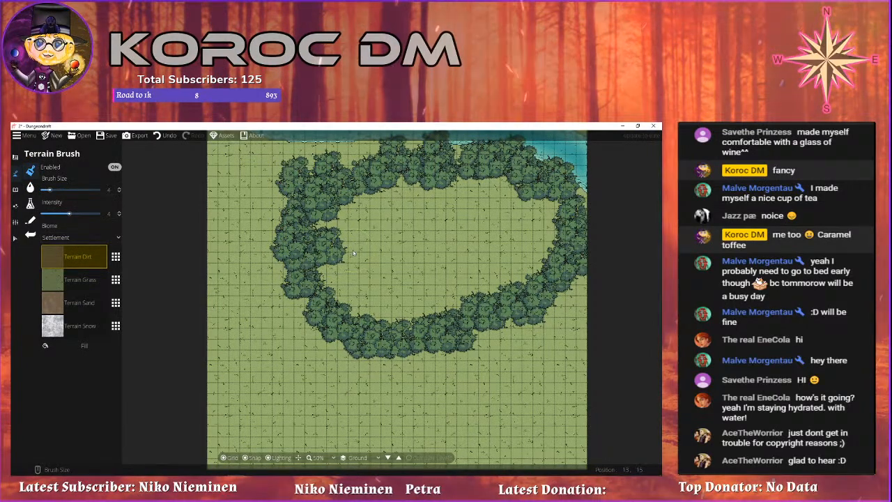
pyautogui.moveTo(456, 242); pyautogui.dragTo(343, 248)
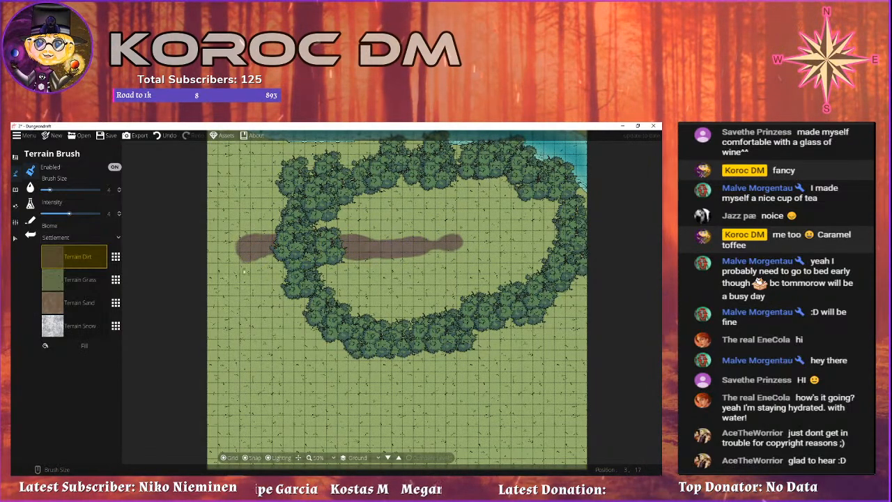
pyautogui.moveTo(230, 303); pyautogui.dragTo(233, 302)
pyautogui.moveTo(233, 302)
pyautogui.mouseDown()
pyautogui.moveTo(217, 340)
pyautogui.moveTo(251, 312)
pyautogui.moveTo(262, 211)
pyautogui.moveTo(243, 222)
pyautogui.moveTo(231, 259)
pyautogui.moveTo(240, 322)
pyautogui.moveTo(239, 288)
pyautogui.moveTo(228, 373)
pyautogui.moveTo(229, 354)
pyautogui.moveTo(244, 445)
pyautogui.moveTo(239, 423)
pyautogui.mouseUp()
pyautogui.moveTo(277, 327); pyautogui.dragTo(220, 372)
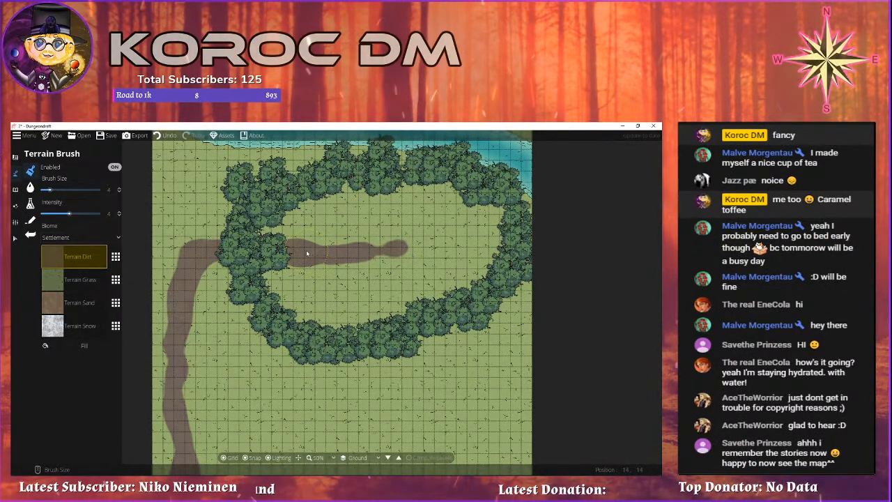
pyautogui.press('Right')
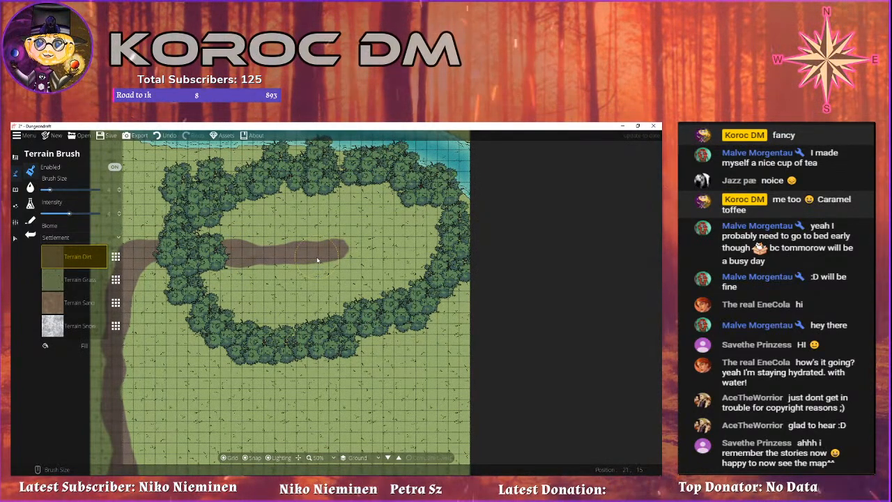
pyautogui.scroll(5, 316, 256)
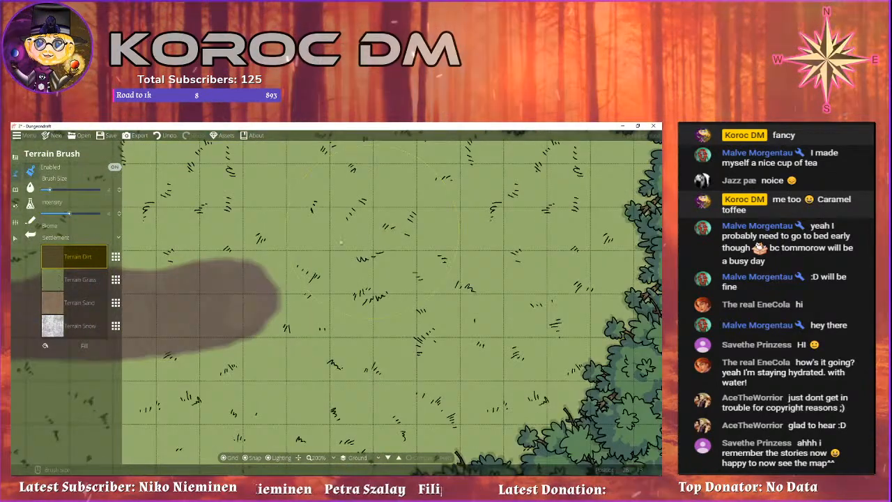
pyautogui.scroll(-4, 316, 257)
pyautogui.scroll(1, 315, 263)
pyautogui.moveTo(315, 263); pyautogui.dragTo(359, 281)
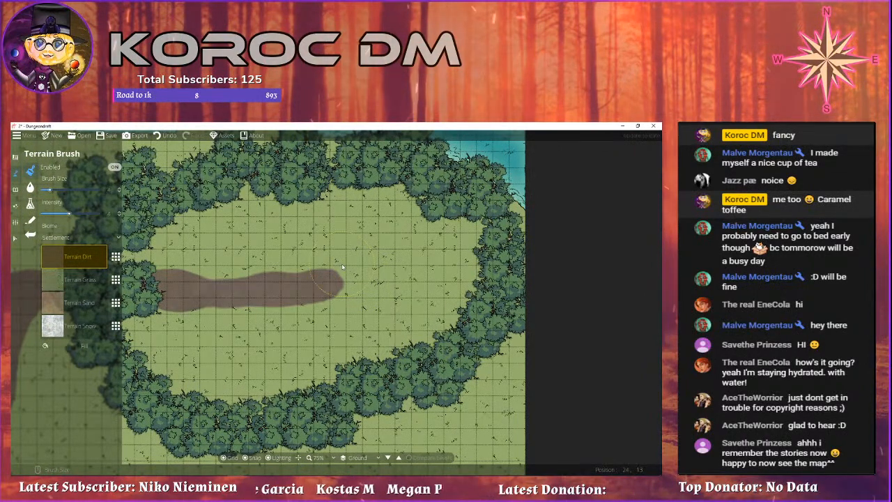
pyautogui.moveTo(350, 227); pyautogui.dragTo(391, 286)
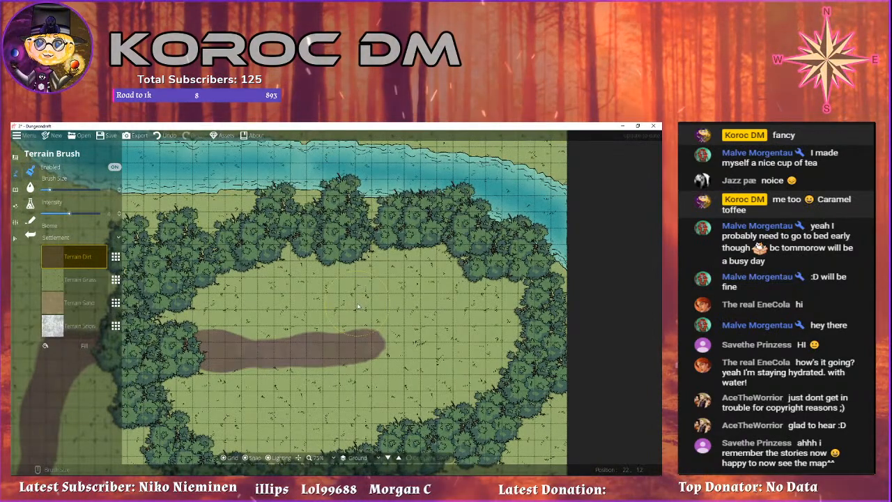
pyautogui.moveTo(392, 370); pyautogui.dragTo(443, 284)
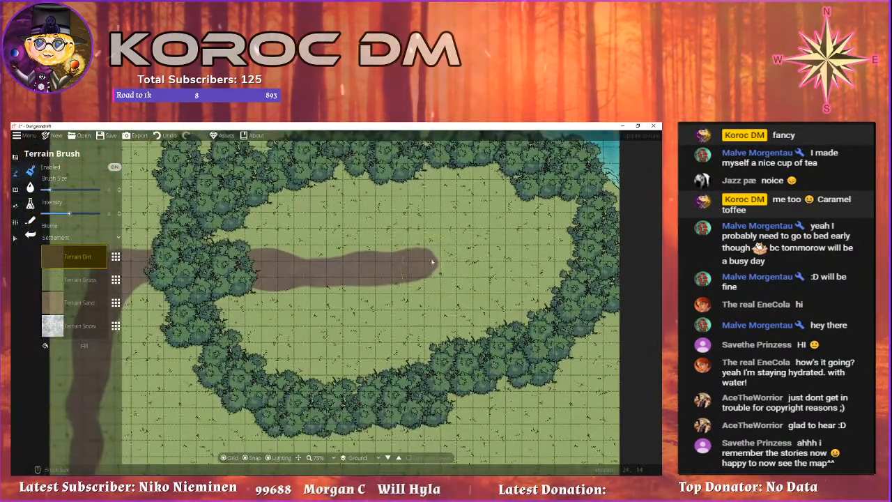
pyautogui.moveTo(373, 269); pyautogui.dragTo(395, 328)
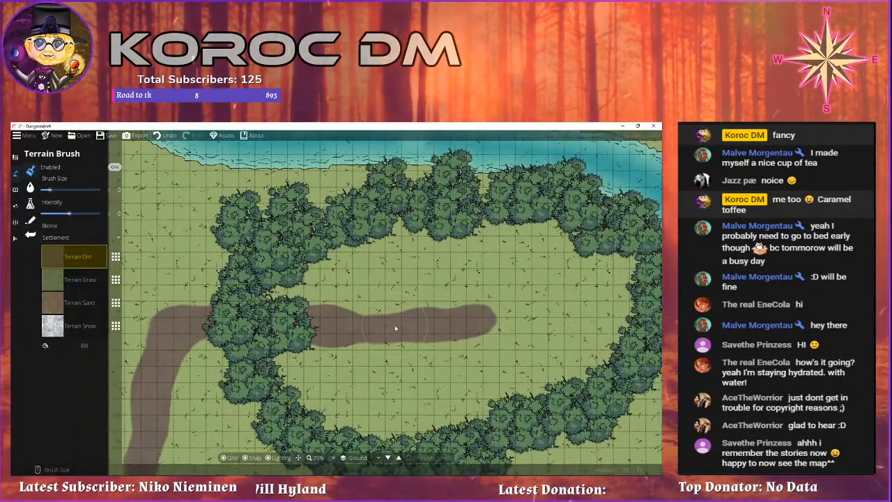
pyautogui.moveTo(425, 283); pyautogui.dragTo(333, 246)
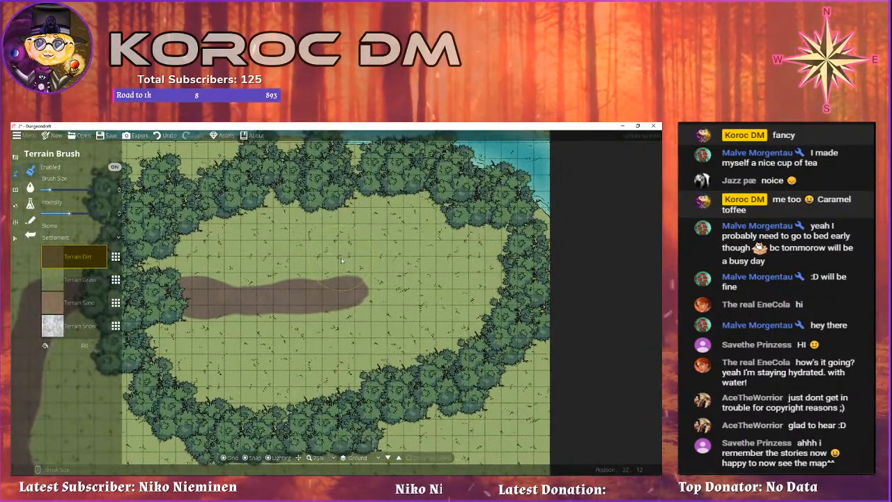
pyautogui.moveTo(292, 291)
pyautogui.mouseDown()
pyautogui.moveTo(270, 308)
pyautogui.moveTo(279, 282)
pyautogui.mouseUp()
# Draw a brown ridge with the Path Tool, looping around the dirt path's end and leaving an opening where the dirt path enters.
pyautogui.click(16, 222)
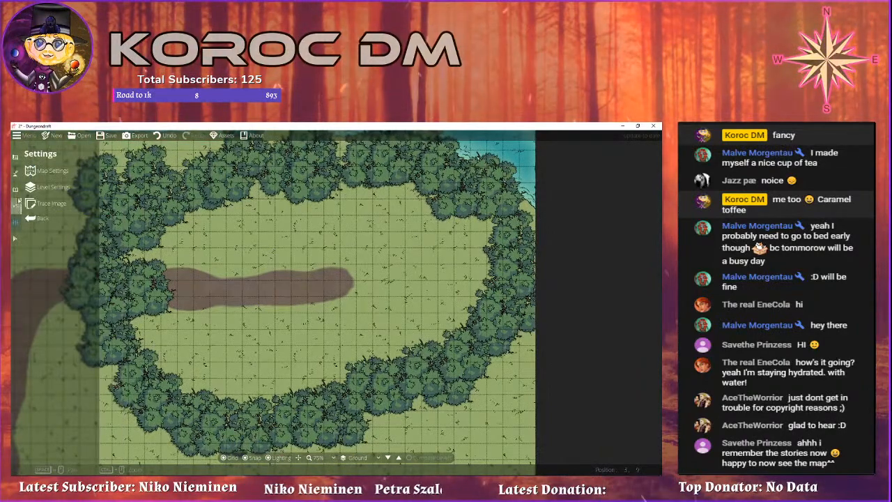
pyautogui.click(16, 173)
pyautogui.click(43, 219)
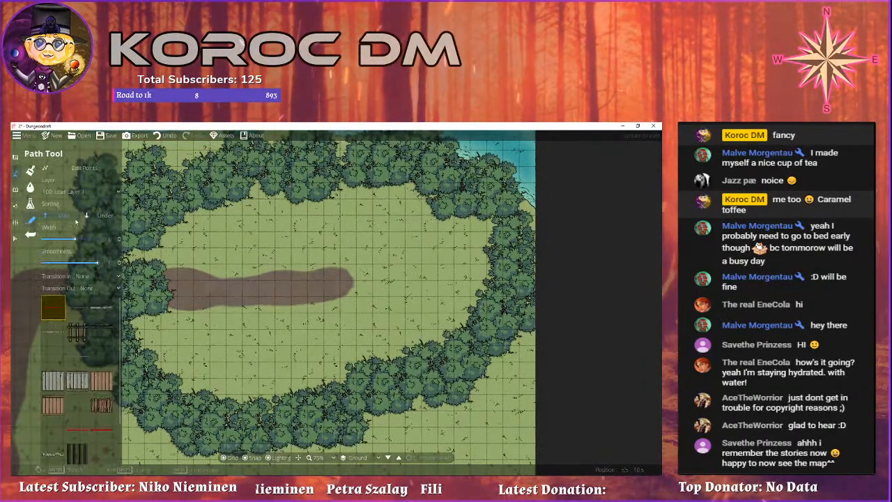
pyautogui.click(102, 427)
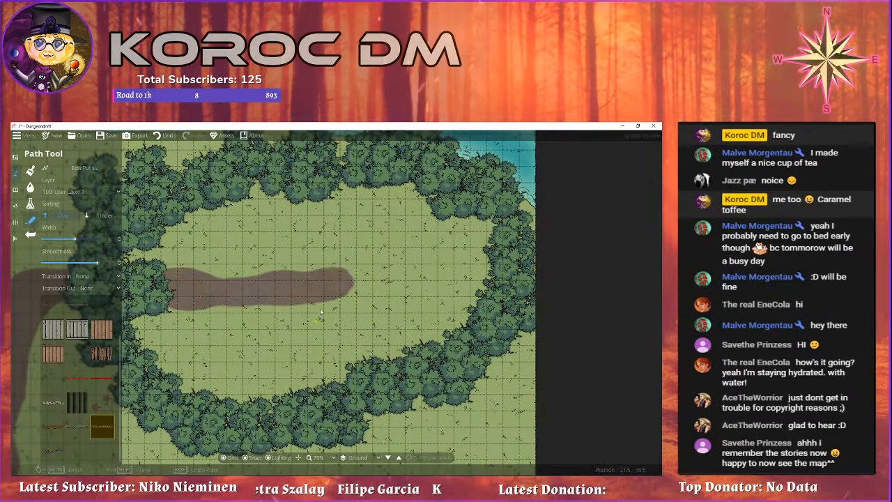
pyautogui.moveTo(347, 329)
pyautogui.mouseDown()
pyautogui.moveTo(405, 326)
pyautogui.moveTo(460, 274)
pyautogui.mouseUp()
pyautogui.moveTo(436, 232)
pyautogui.mouseDown()
pyautogui.moveTo(404, 209)
pyautogui.moveTo(335, 209)
pyautogui.moveTo(299, 224)
pyautogui.moveTo(296, 252)
pyautogui.moveTo(310, 270)
pyautogui.mouseUp()
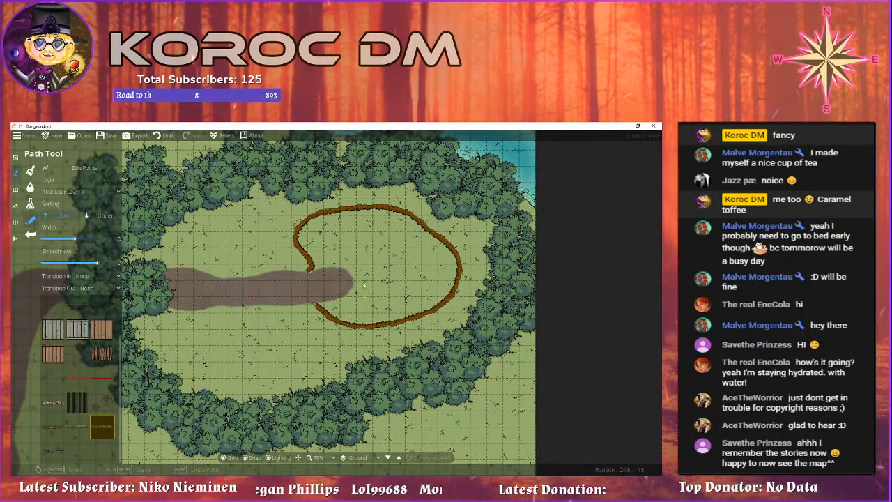
# Draw a second brown ridge inside the first, curving from its lower end around to its upper end beside the dirt path.
pyautogui.moveTo(390, 312); pyautogui.dragTo(426, 268)
pyautogui.scroll(5, 390, 262)
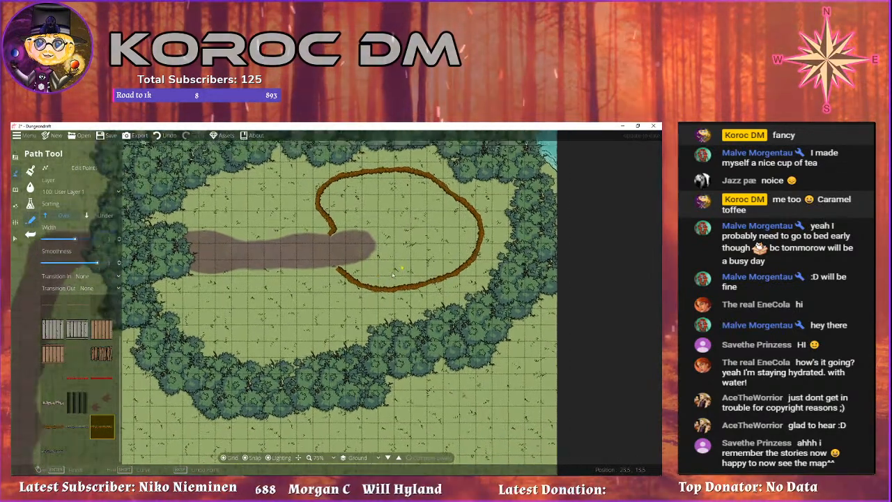
pyautogui.scroll(-5, 335, 282)
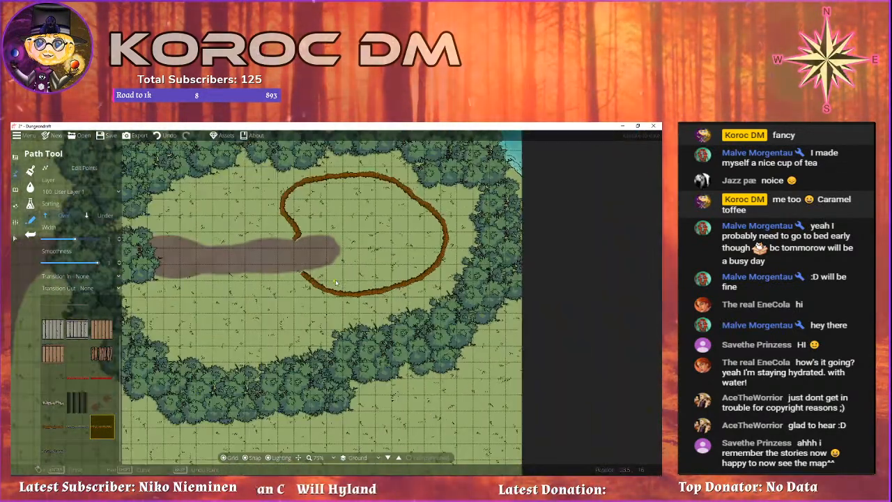
pyautogui.moveTo(349, 272)
pyautogui.mouseDown()
pyautogui.moveTo(286, 301)
pyautogui.moveTo(340, 306)
pyautogui.moveTo(383, 278)
pyautogui.moveTo(382, 241)
pyautogui.mouseUp()
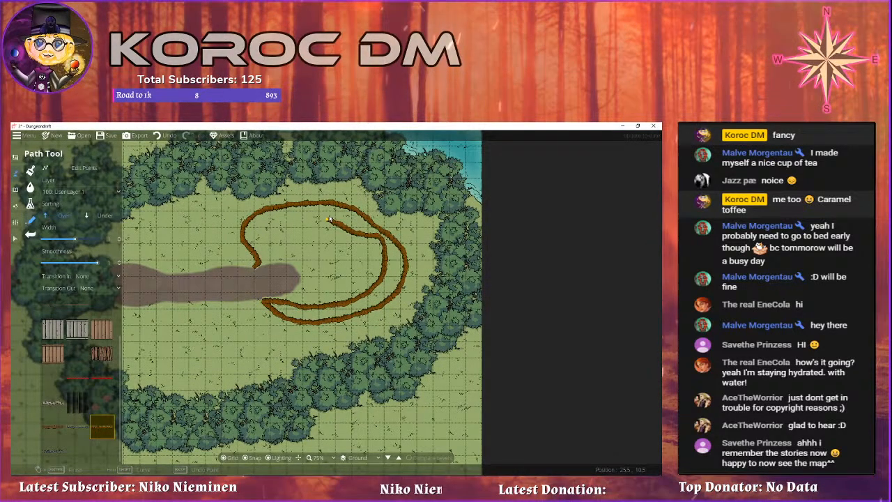
pyautogui.click(256, 237)
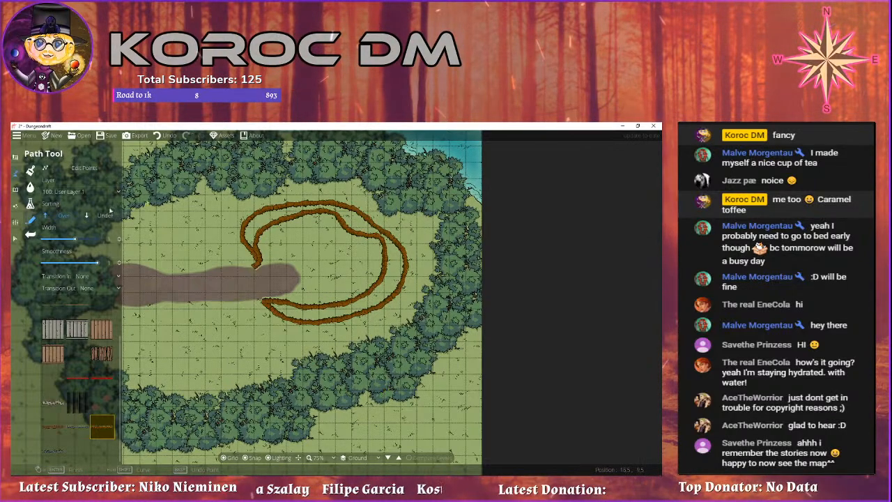
# Edit the ridge path points so the two ridges' upper ends meet at the dirt path's edge.
pyautogui.scroll(5, 278, 270)
pyautogui.moveTo(231, 246)
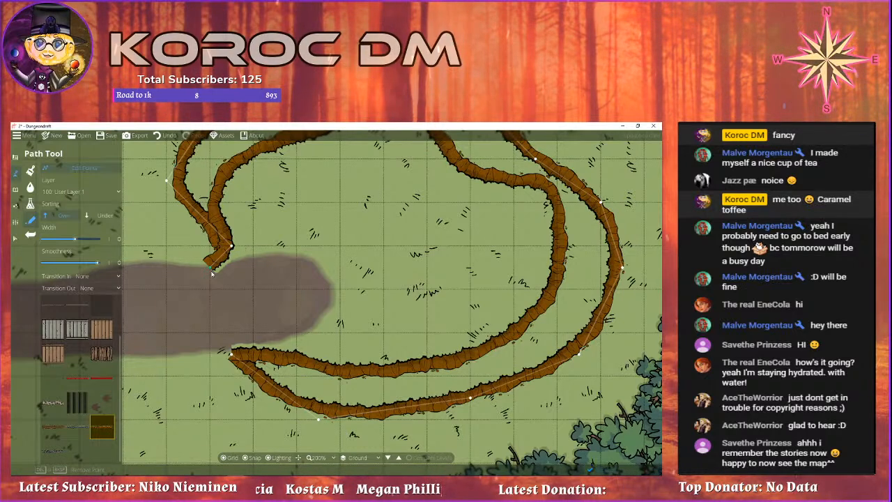
pyautogui.moveTo(253, 257); pyautogui.dragTo(218, 244)
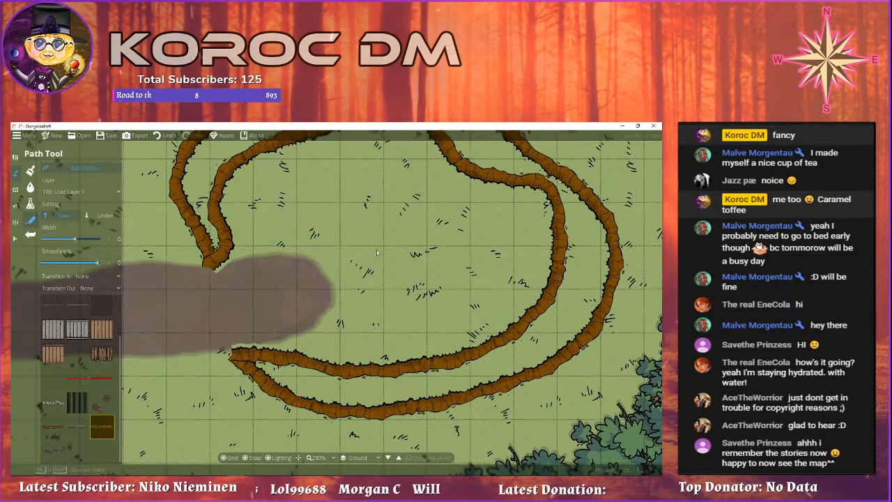
# Move the tree clusters covering the dirt path on the clearing's left side away so the path runs clear between them.
pyautogui.scroll(-3, 377, 253)
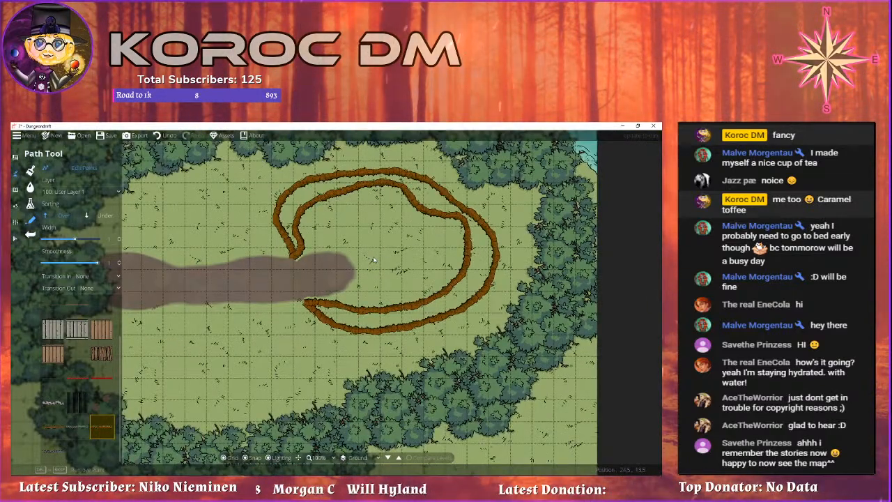
pyautogui.scroll(-1, 376, 271)
pyautogui.moveTo(385, 284); pyautogui.dragTo(387, 279)
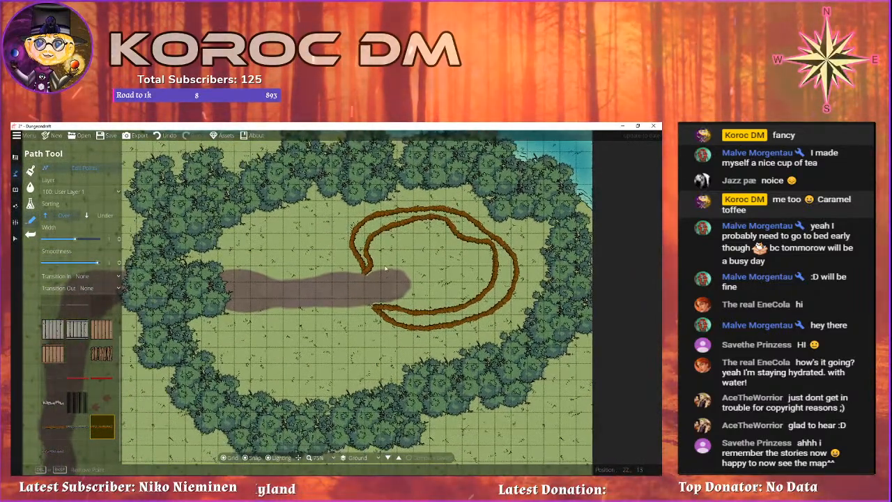
pyautogui.moveTo(390, 267); pyautogui.dragTo(399, 237)
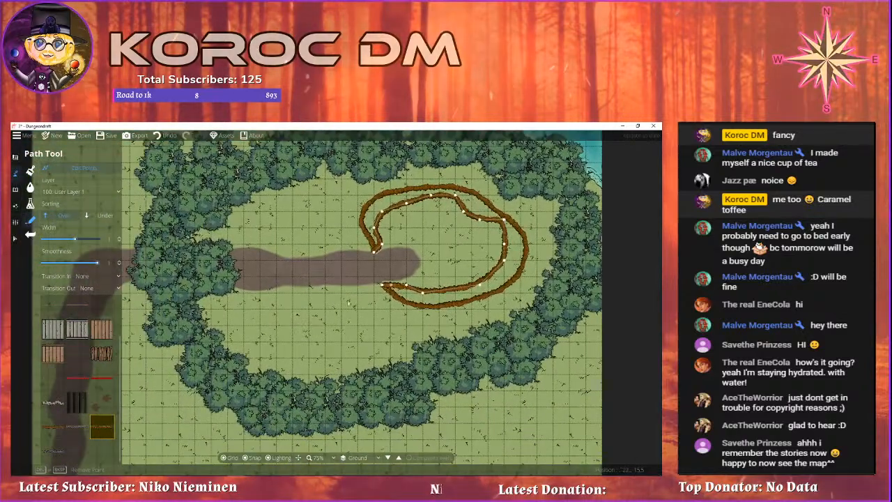
pyautogui.moveTo(241, 315); pyautogui.dragTo(410, 303)
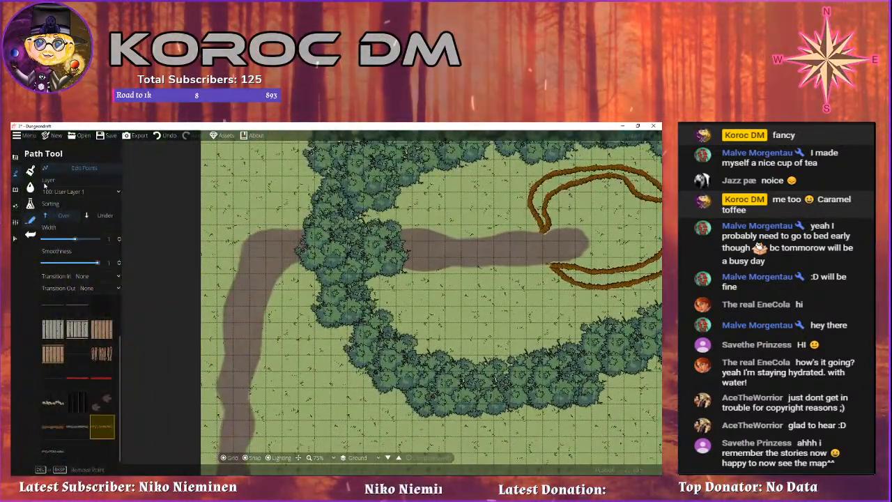
pyautogui.click(16, 236)
pyautogui.moveTo(488, 265); pyautogui.dragTo(365, 287)
pyautogui.scroll(-5, 302, 281)
pyautogui.scroll(5, 302, 280)
pyautogui.click(159, 305)
pyautogui.moveTo(159, 304); pyautogui.dragTo(169, 229)
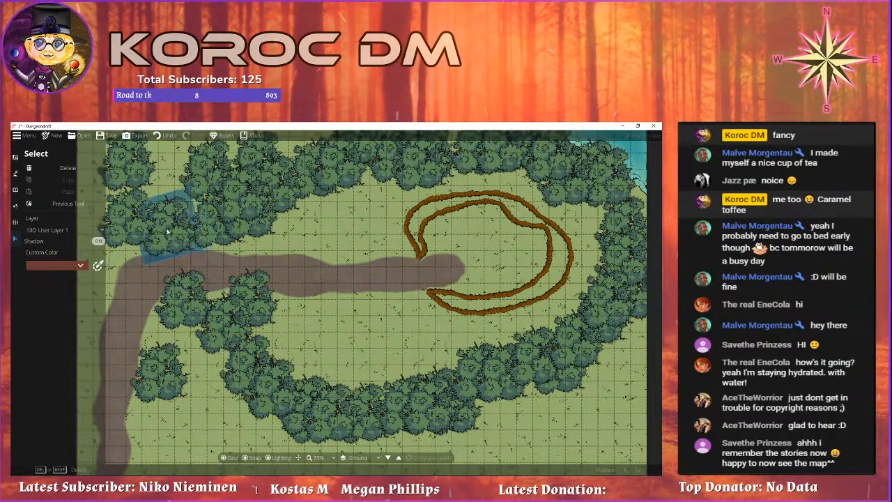
pyautogui.click(315, 255)
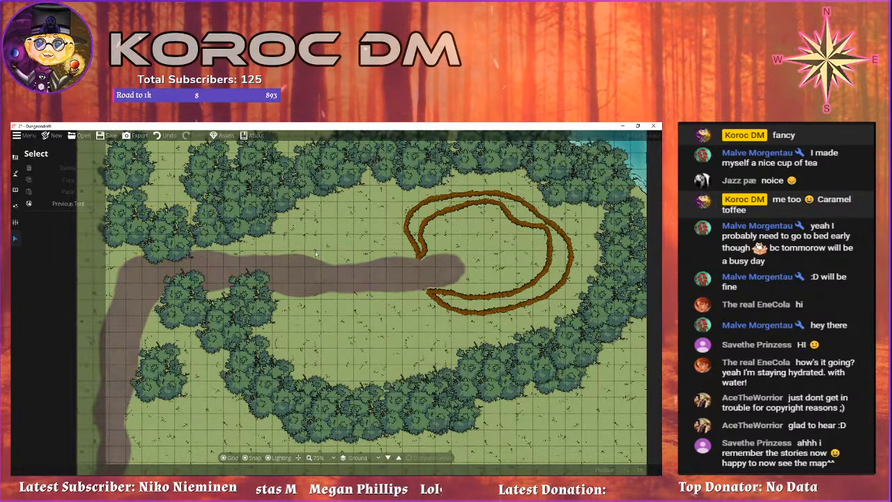
# Reposition more tree clusters above and below the dirt path's entrance to shape the left side of the tree ring.
pyautogui.click(219, 250)
pyautogui.moveTo(220, 250); pyautogui.dragTo(232, 190)
pyautogui.click(325, 301)
pyautogui.moveTo(326, 304); pyautogui.dragTo(253, 266)
pyautogui.click(168, 264)
pyautogui.moveTo(168, 264); pyautogui.dragTo(133, 333)
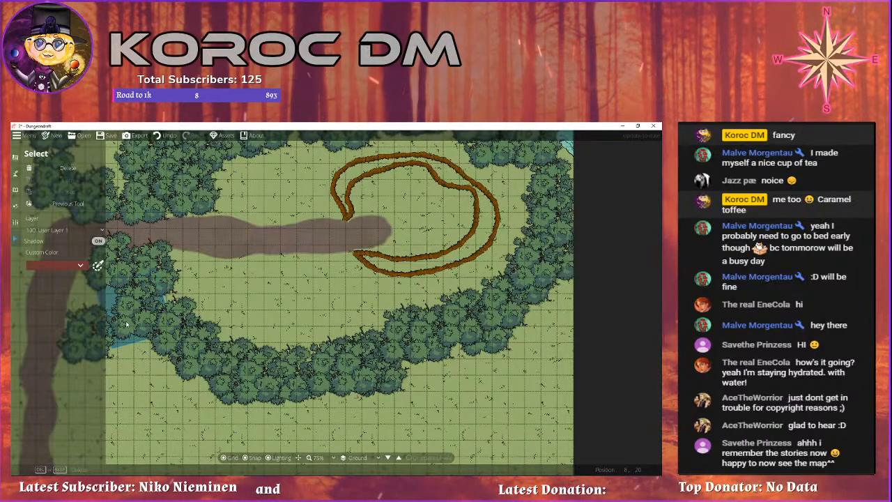
pyautogui.click(307, 278)
pyautogui.moveTo(309, 278); pyautogui.dragTo(231, 332)
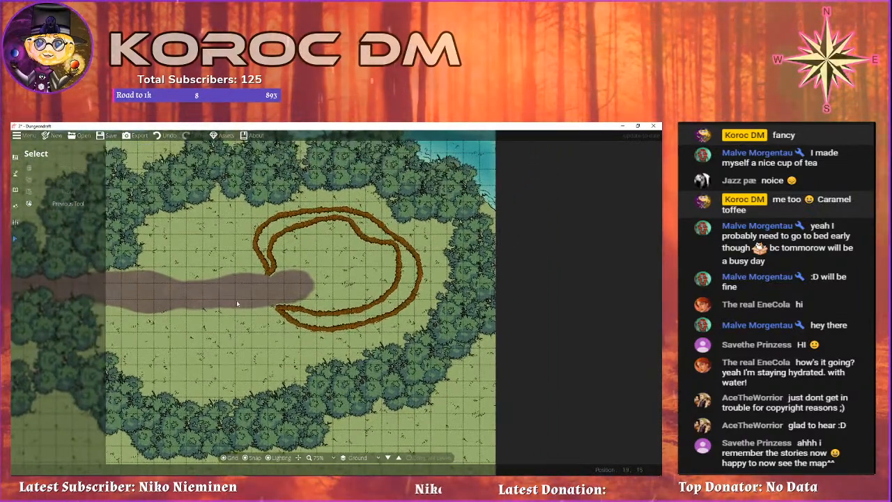
# Delete three surplus tree clusters from the upper part of the ring, between the clearing and the river.
pyautogui.moveTo(222, 290); pyautogui.dragTo(270, 270)
pyautogui.moveTo(289, 190); pyautogui.dragTo(270, 151)
pyautogui.moveTo(248, 295); pyautogui.dragTo(410, 220)
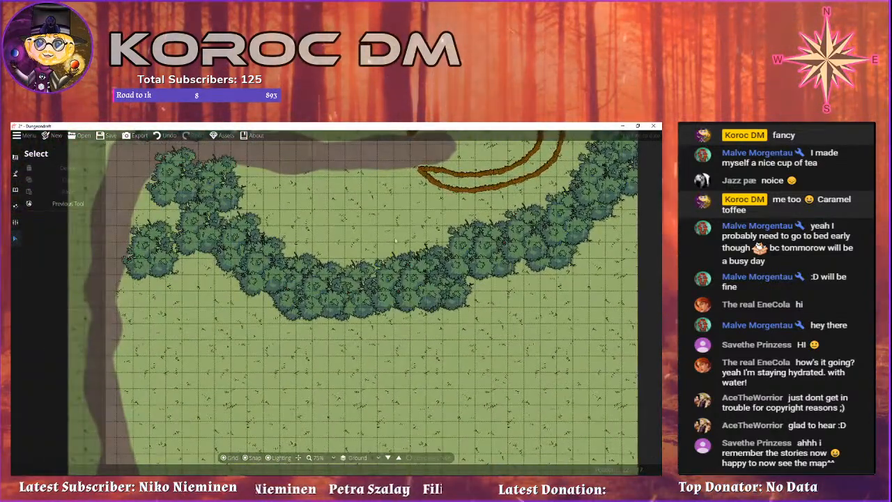
pyautogui.scroll(-5, 410, 221)
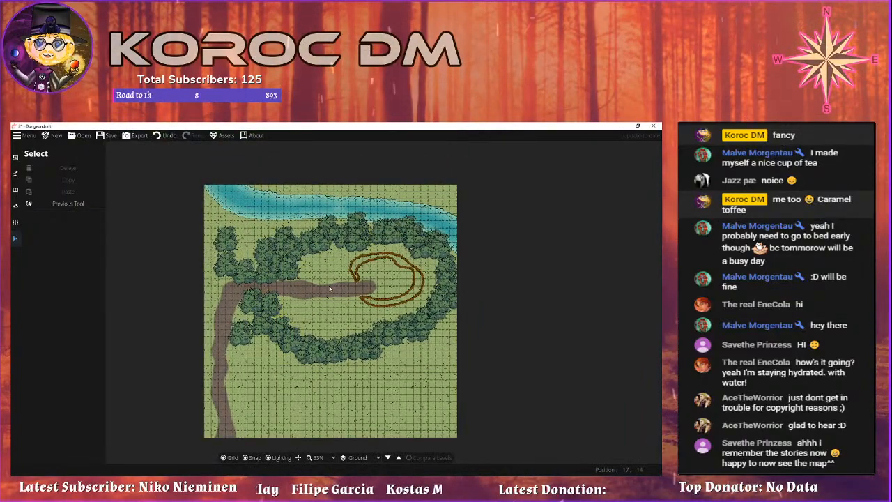
pyautogui.scroll(5, 329, 287)
pyautogui.moveTo(328, 288); pyautogui.dragTo(172, 376)
pyautogui.moveTo(409, 271)
pyautogui.mouseDown()
pyautogui.moveTo(409, 301)
pyautogui.moveTo(413, 278)
pyautogui.mouseUp()
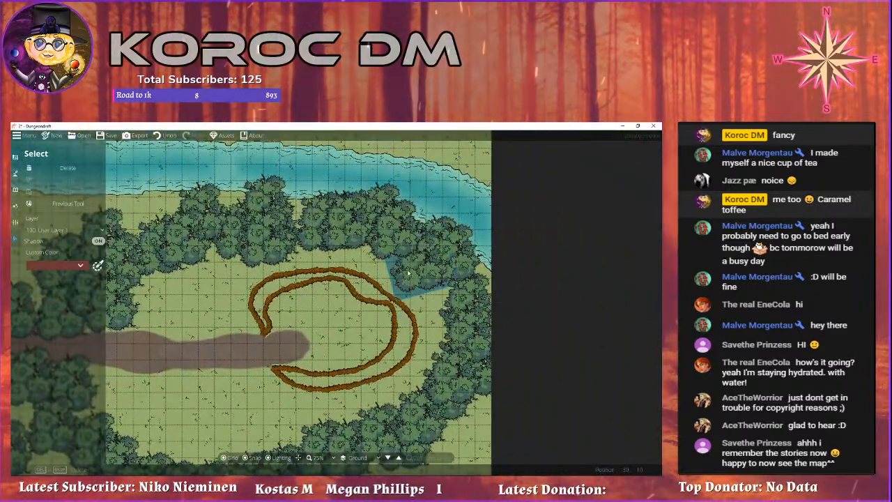
pyautogui.press('Delete')
pyautogui.click(337, 243)
pyautogui.press('Delete')
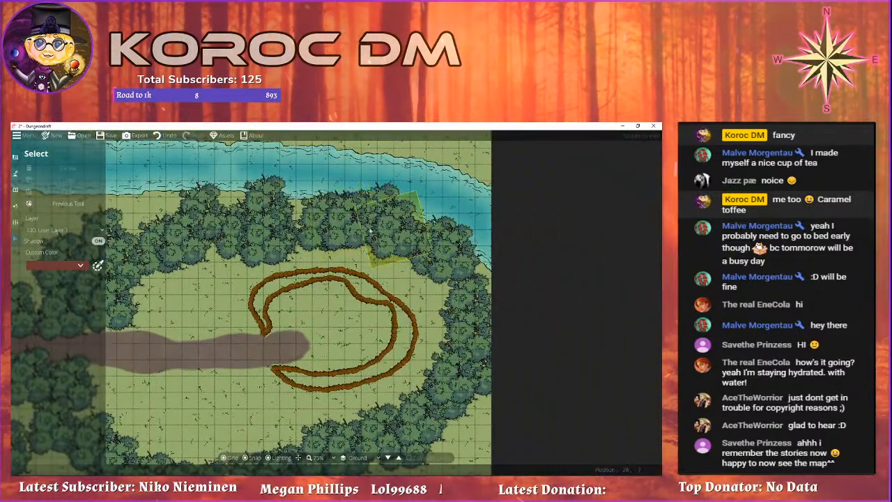
pyautogui.click(239, 252)
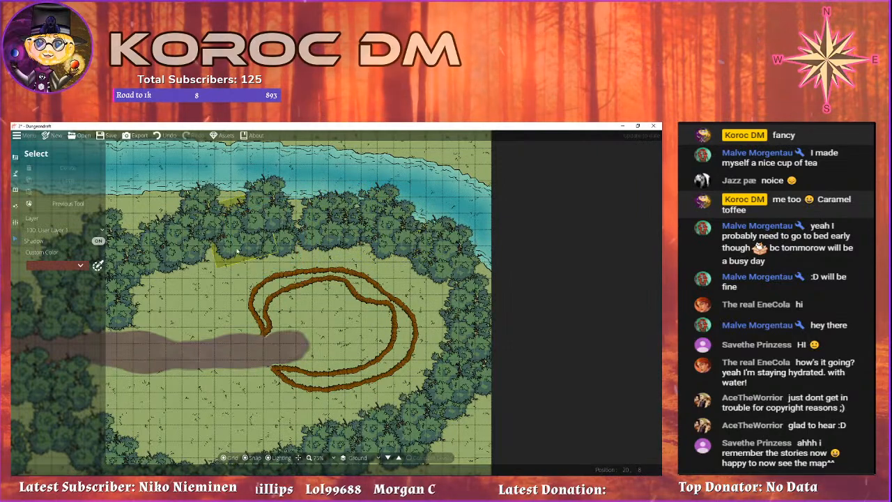
pyautogui.press('Delete')
# Shift a tree cluster in the ring's upper-left stretch to even out the spacing of the trees.
pyautogui.moveTo(195, 287); pyautogui.dragTo(348, 241)
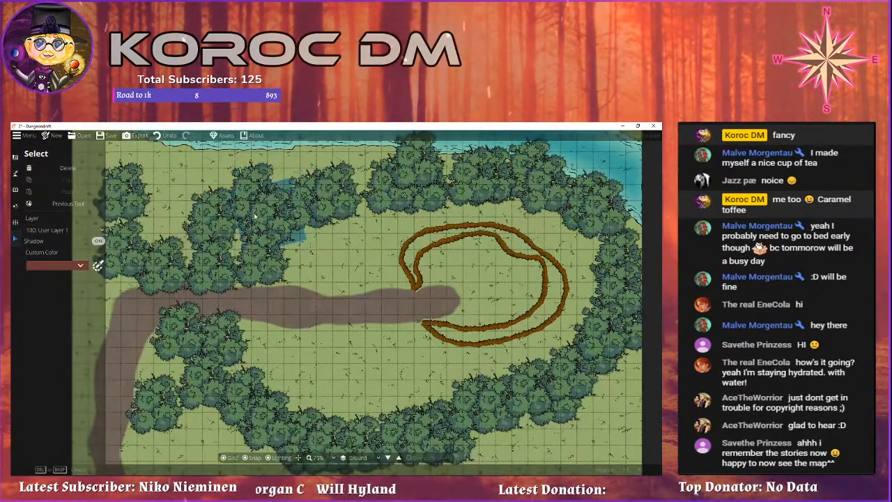
pyautogui.click(342, 206)
pyautogui.moveTo(343, 206); pyautogui.dragTo(252, 226)
pyautogui.click(326, 278)
pyautogui.moveTo(328, 288); pyautogui.dragTo(385, 197)
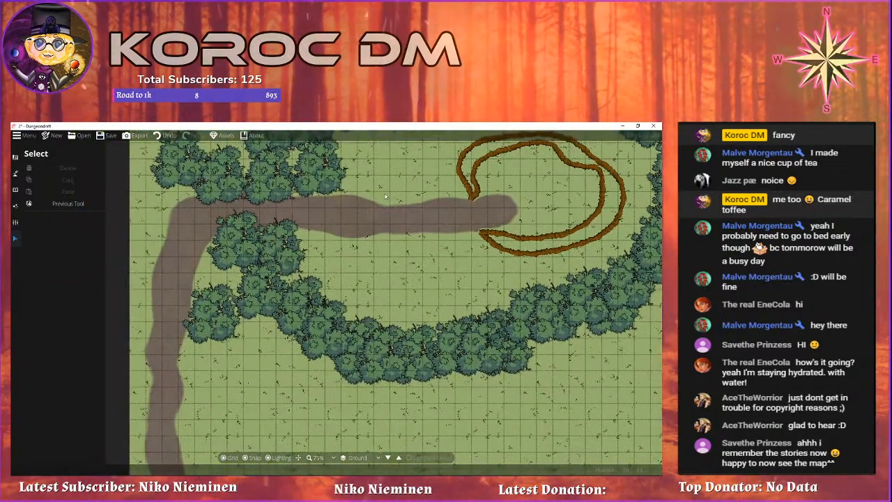
# Spread out the tree clusters along the ring's lower-left side, just below the dirt path's entrance.
pyautogui.moveTo(349, 173); pyautogui.dragTo(225, 190)
pyautogui.moveTo(251, 349); pyautogui.dragTo(265, 255)
pyautogui.click(297, 347)
pyautogui.moveTo(341, 281); pyautogui.dragTo(295, 389)
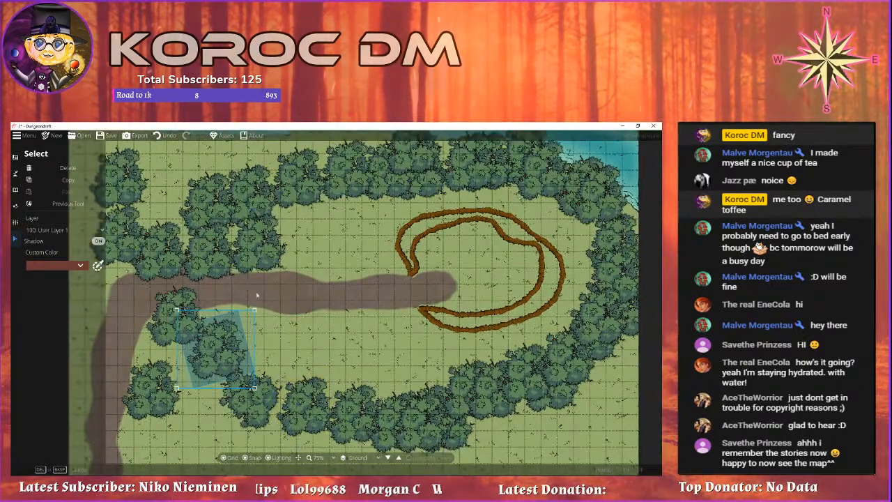
pyautogui.moveTo(244, 286); pyautogui.dragTo(285, 310)
pyautogui.click(272, 326)
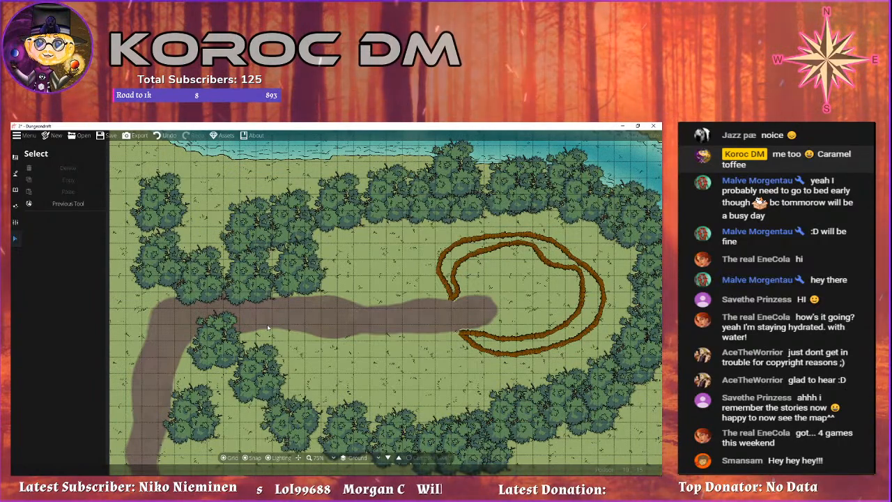
# Examine the rearranged tree ring and the dirt path entrance across the whole map.
pyautogui.moveTo(303, 312); pyautogui.dragTo(246, 317)
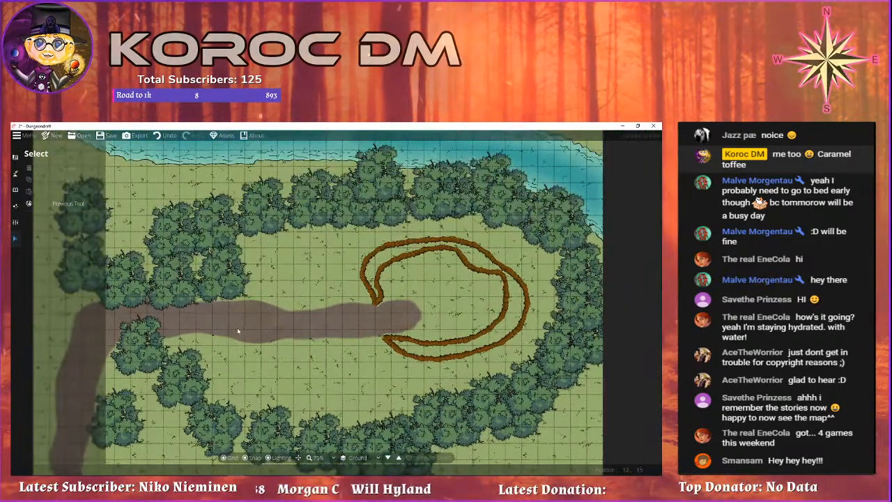
pyautogui.moveTo(247, 348); pyautogui.dragTo(209, 264)
pyautogui.moveTo(324, 251); pyautogui.dragTo(388, 290)
pyautogui.moveTo(287, 278); pyautogui.dragTo(336, 350)
pyautogui.scroll(-2, 349, 249)
pyautogui.scroll(2, 326, 352)
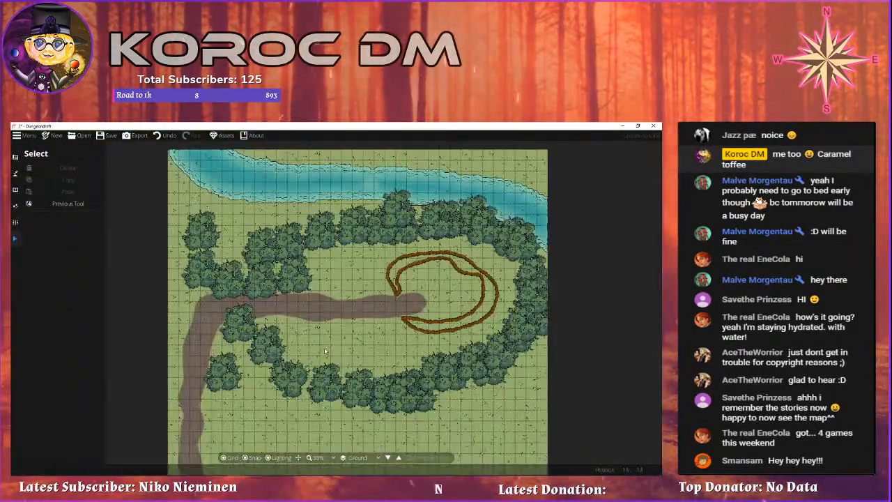
pyautogui.moveTo(294, 293); pyautogui.dragTo(208, 278)
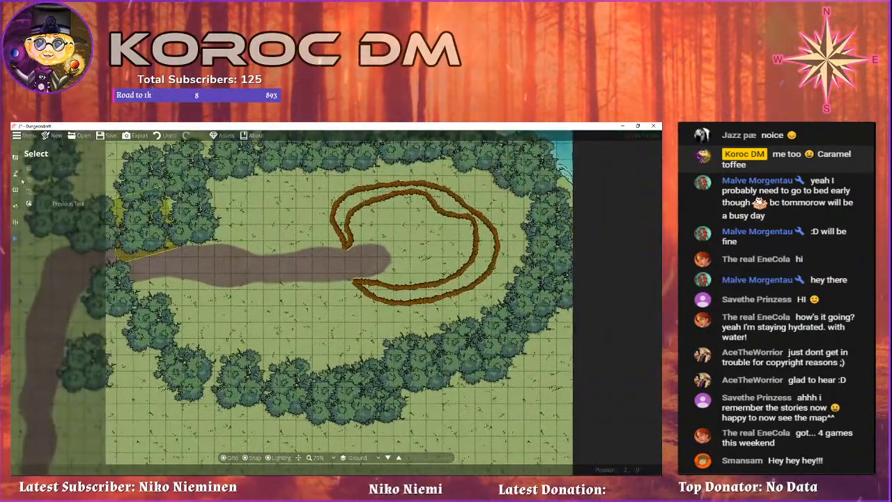
pyautogui.moveTo(193, 245); pyautogui.dragTo(310, 182)
# Try painting Terrain Swamp in place of Terrain Sand on the ground below the tree ring, and undo the stroke.
pyautogui.click(15, 189)
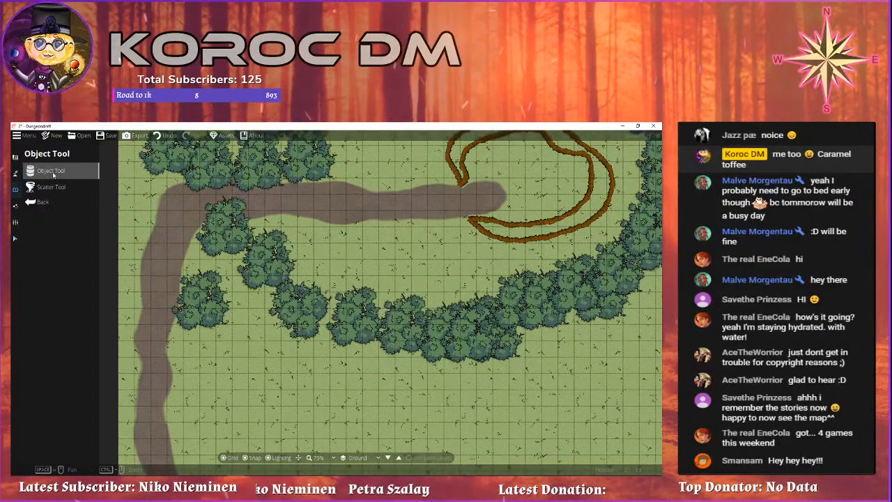
pyautogui.click(16, 173)
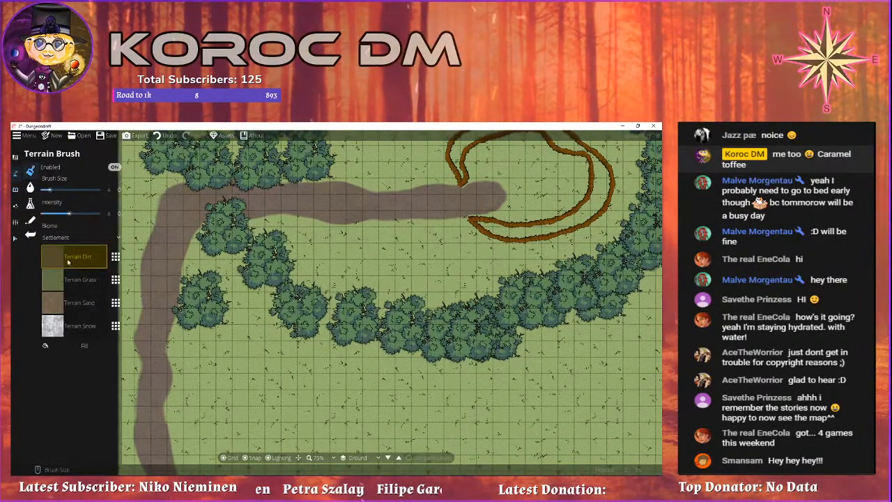
pyautogui.click(98, 304)
pyautogui.click(116, 303)
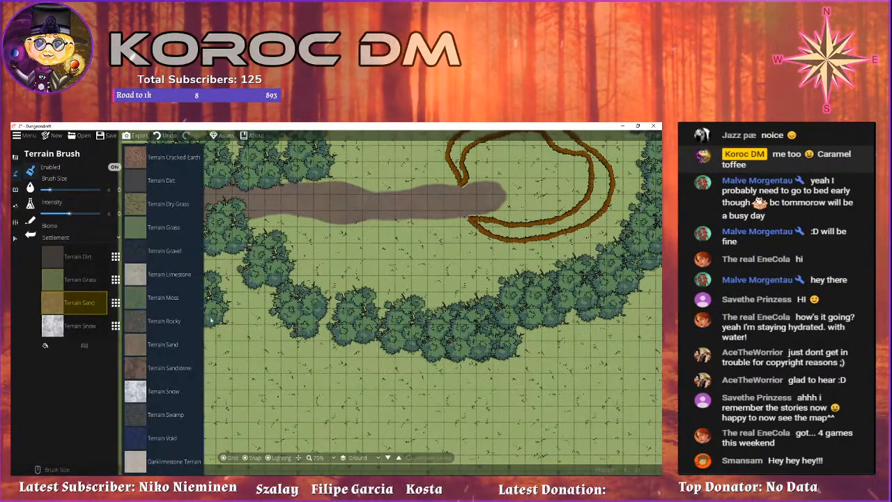
pyautogui.click(166, 414)
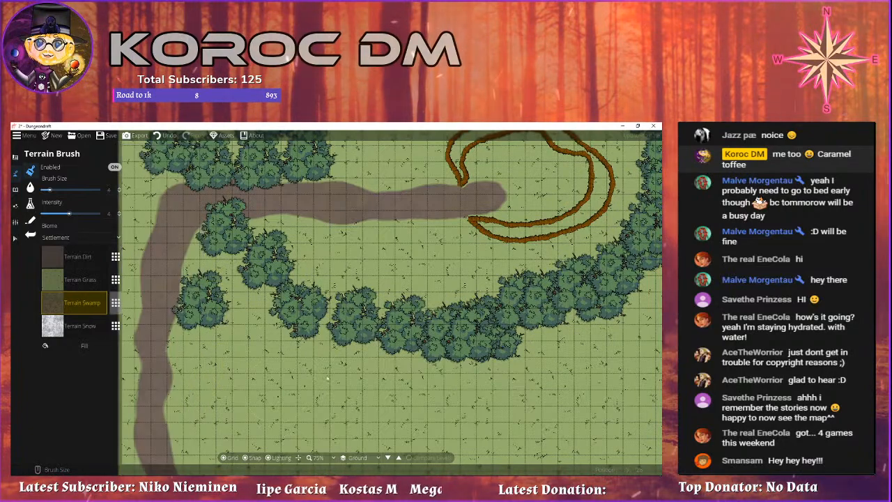
pyautogui.scroll(3, 340, 392)
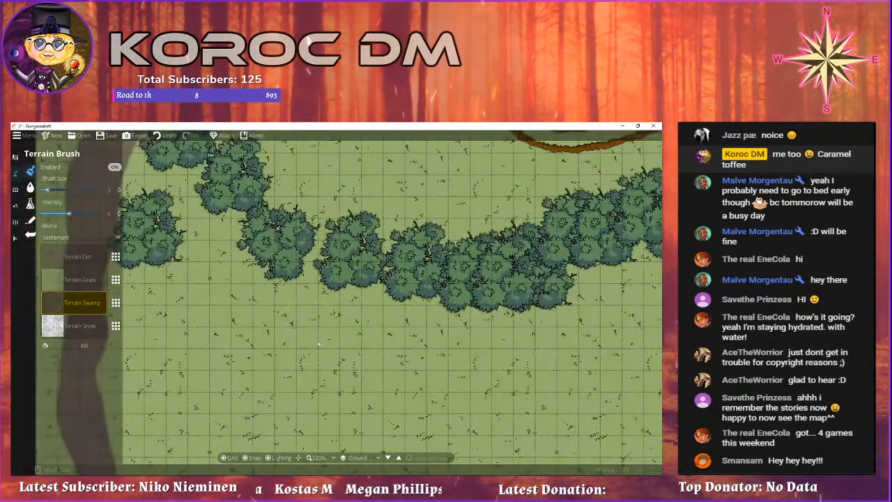
pyautogui.scroll(-5, 322, 350)
pyautogui.moveTo(419, 390); pyautogui.dragTo(311, 389)
pyautogui.hotkey('ctrl', 'z')
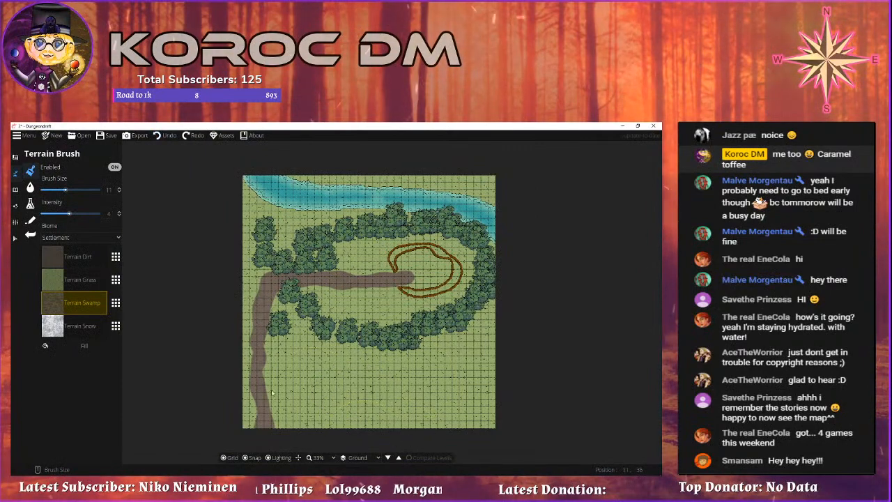
# Replace Terrain Swamp with Terrain Dry Grass and paint it around the outside of the tree ring, using a smaller brush near the dirt path.
pyautogui.click(116, 302)
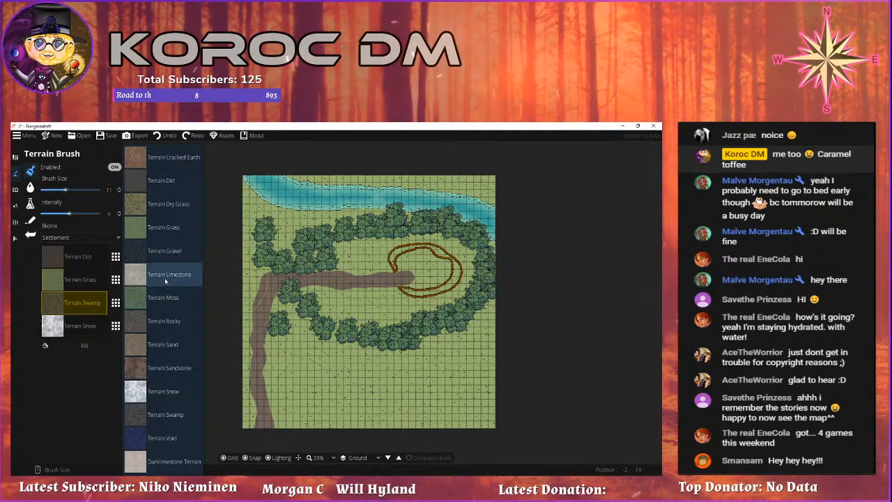
pyautogui.click(173, 204)
pyautogui.moveTo(346, 377)
pyautogui.mouseDown()
pyautogui.moveTo(379, 385)
pyautogui.moveTo(396, 379)
pyautogui.moveTo(390, 404)
pyautogui.moveTo(451, 416)
pyautogui.moveTo(482, 402)
pyautogui.moveTo(472, 357)
pyautogui.moveTo(446, 340)
pyautogui.mouseUp()
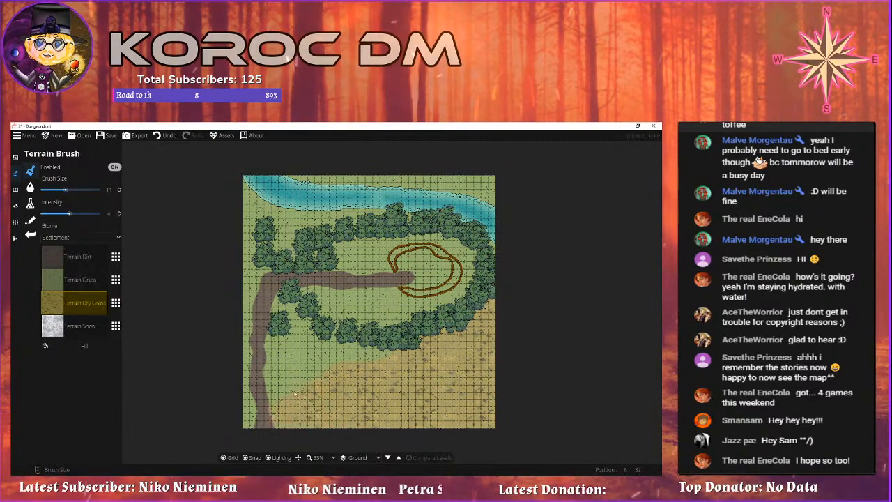
pyautogui.moveTo(281, 402); pyautogui.dragTo(297, 372)
pyautogui.scroll(-5, 293, 372)
pyautogui.moveTo(279, 411); pyautogui.dragTo(278, 371)
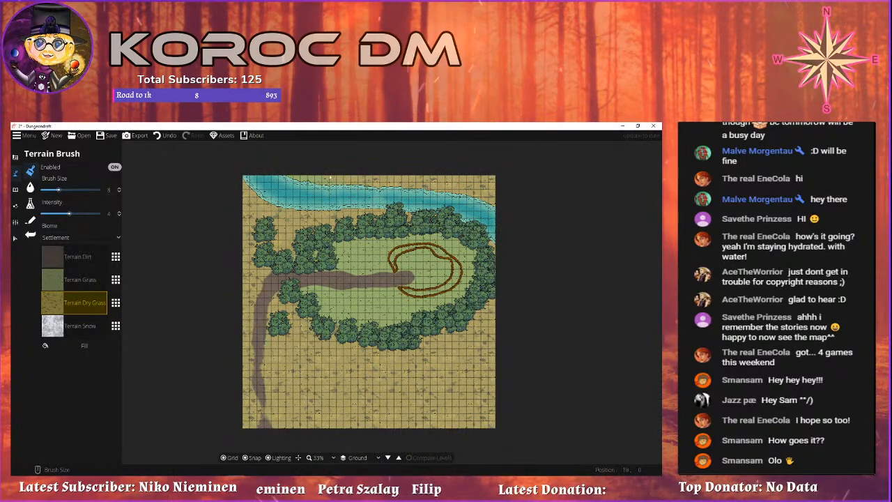
# Repaint the dirt path's lower stretch along the map's left side with Terrain Dirt, using brush size 5.
pyautogui.moveTo(376, 391); pyautogui.dragTo(358, 325)
pyautogui.scroll(2, 358, 325)
pyautogui.scroll(-1, 355, 326)
pyautogui.click(78, 256)
pyautogui.moveTo(183, 357)
pyautogui.mouseDown()
pyautogui.moveTo(266, 360)
pyautogui.moveTo(261, 350)
pyautogui.mouseUp()
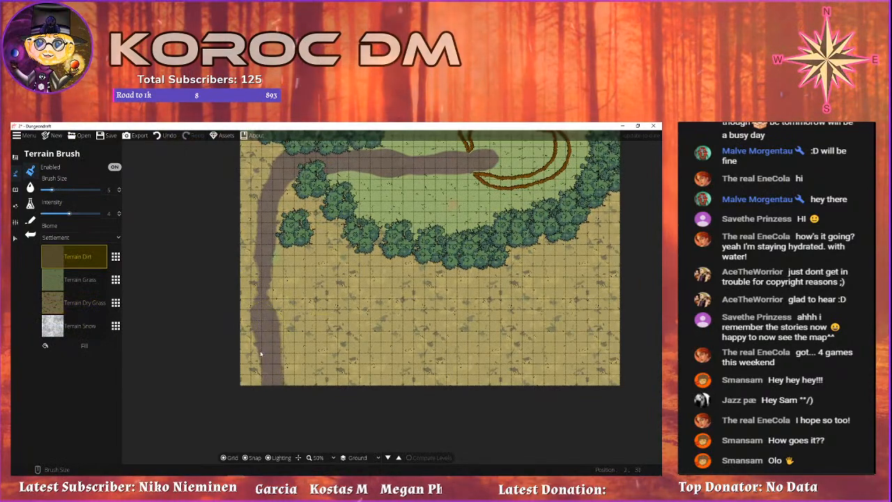
pyautogui.moveTo(341, 224); pyautogui.dragTo(183, 341)
pyautogui.moveTo(263, 328); pyautogui.dragTo(358, 285)
pyautogui.scroll(-1, 348, 299)
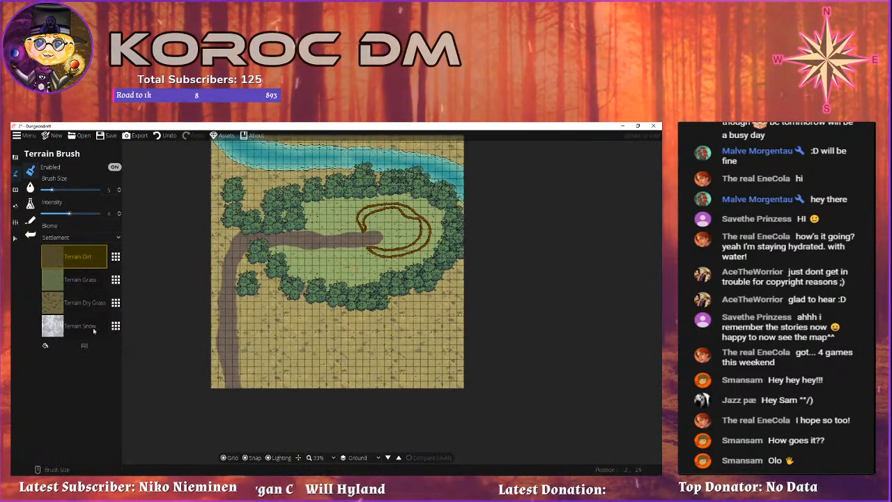
# Switch to placing objects and pick the sparse green tree with visible branches from the library, after previewing a pink cherry tree.
pyautogui.scroll(2, 350, 331)
pyautogui.moveTo(420, 400)
pyautogui.mouseDown()
pyautogui.moveTo(464, 436)
pyautogui.moveTo(452, 421)
pyautogui.mouseUp()
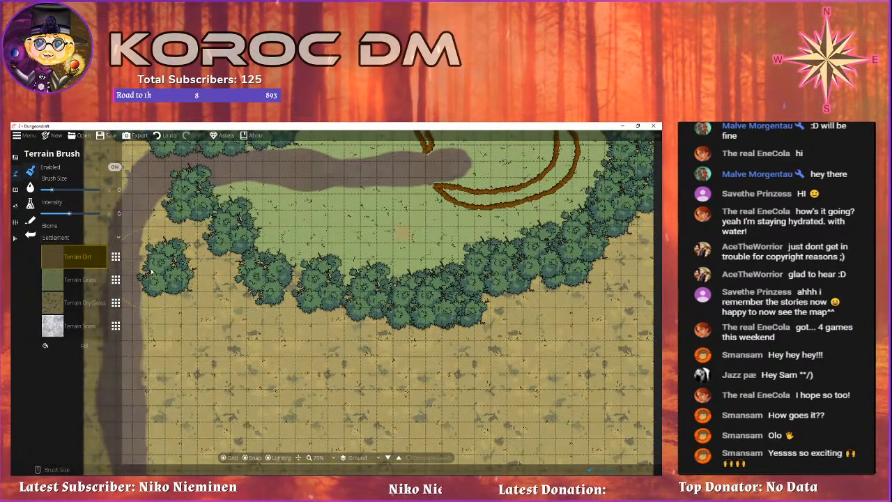
pyautogui.moveTo(397, 192); pyautogui.dragTo(375, 284)
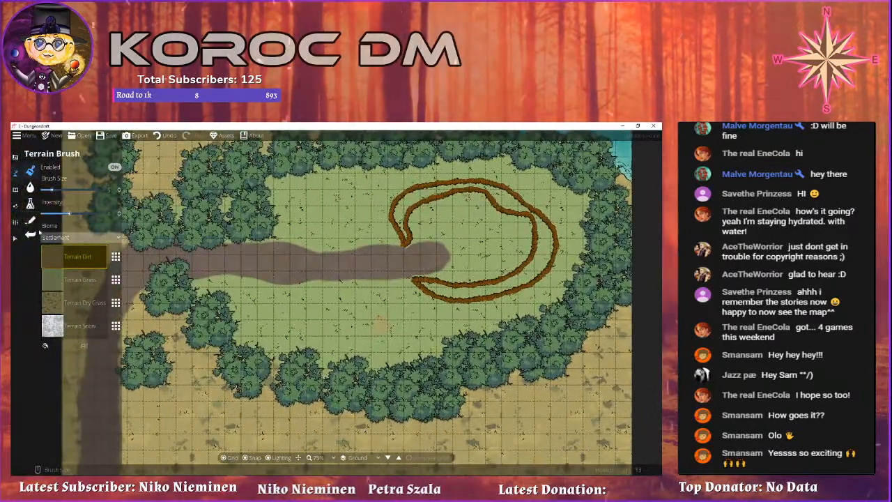
pyautogui.click(15, 189)
pyautogui.moveTo(184, 299); pyautogui.dragTo(204, 138)
pyautogui.click(48, 172)
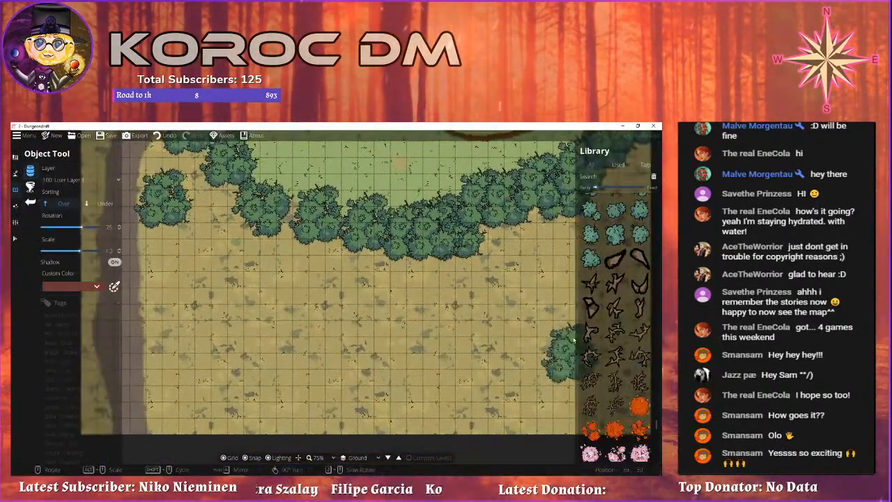
pyautogui.scroll(-5, 606, 319)
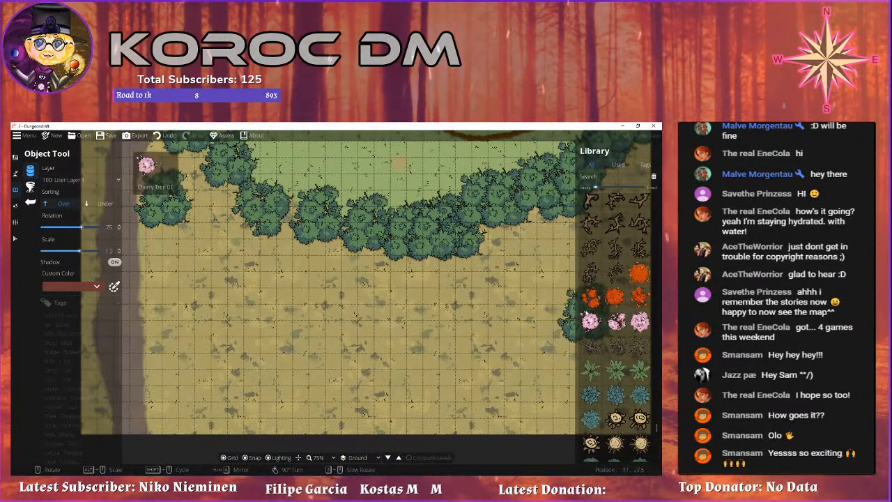
pyautogui.click(611, 320)
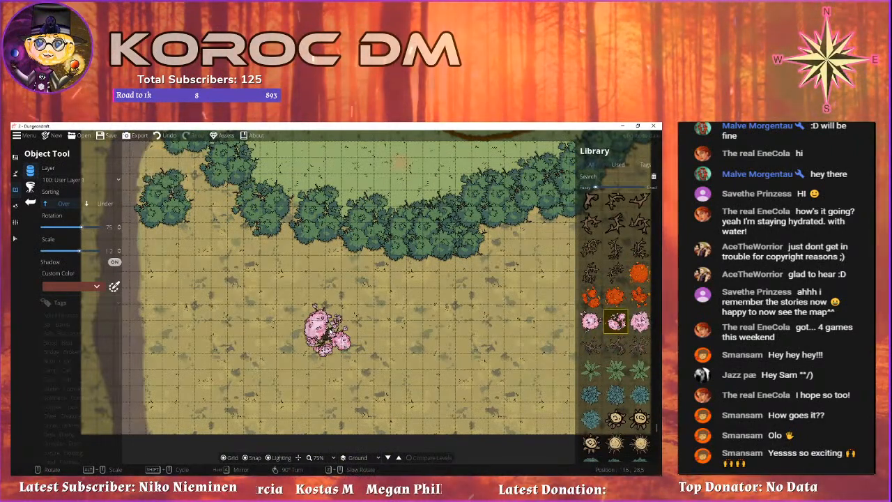
pyautogui.scroll(-3, 627, 317)
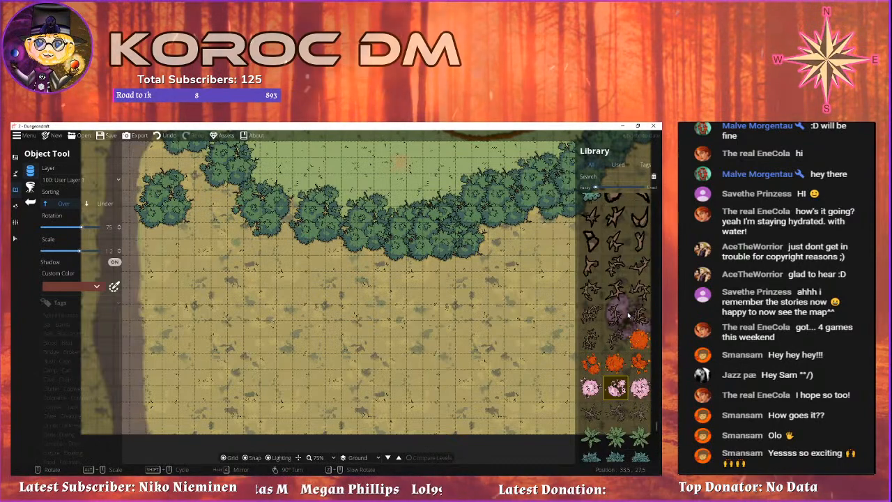
pyautogui.scroll(-5, 625, 298)
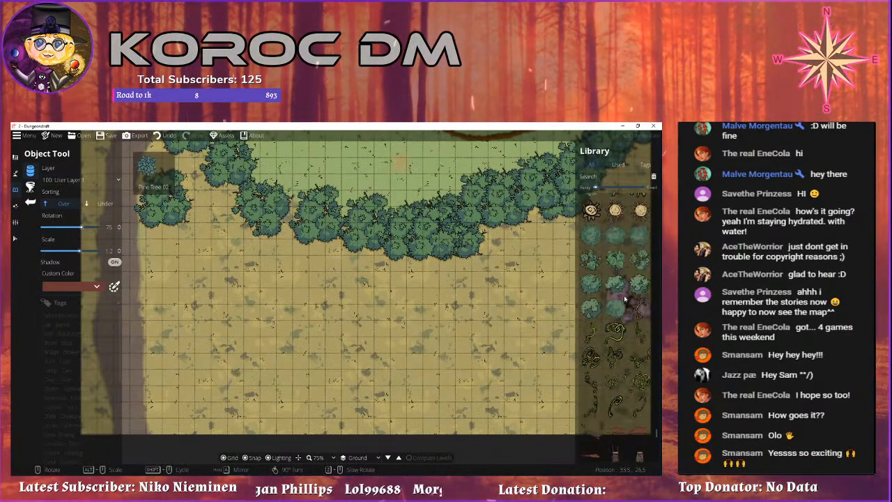
pyautogui.click(591, 259)
pyautogui.click(640, 259)
# Place one sparse green tree against the dirt path's right edge, below the tree ring.
pyautogui.scroll(2, 216, 276)
pyautogui.scroll(-5, 216, 276)
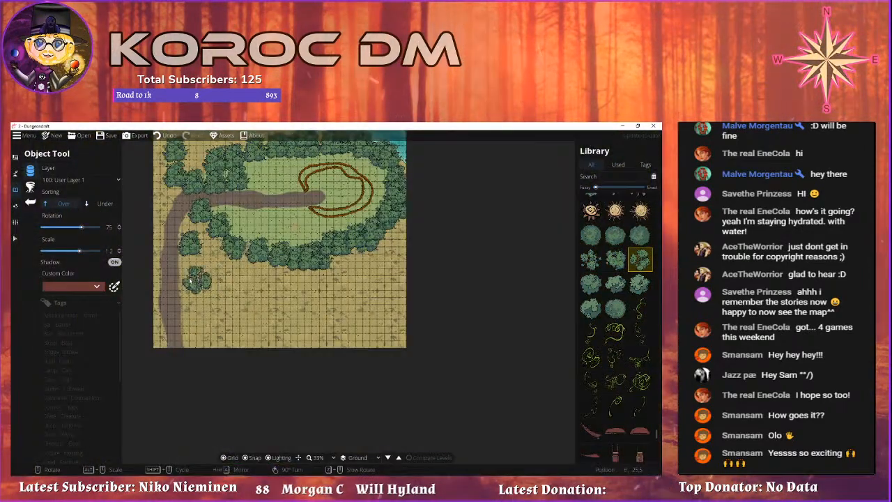
pyautogui.scroll(5, 244, 261)
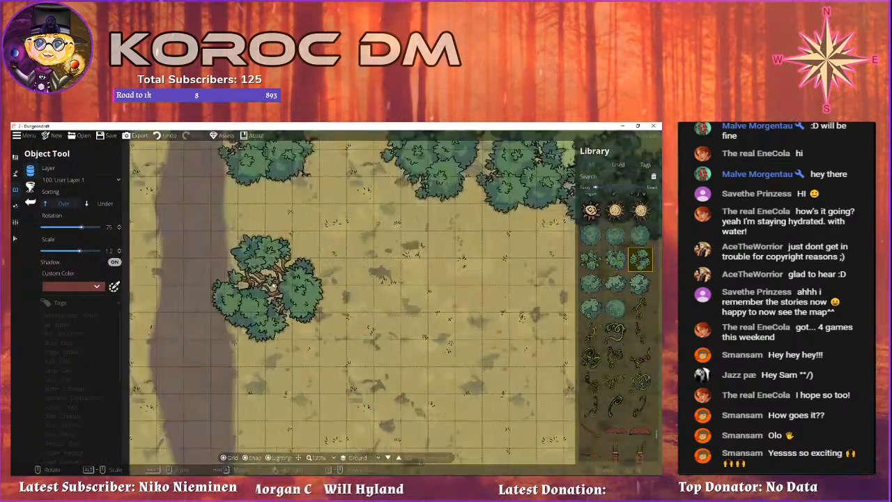
pyautogui.click(242, 257)
pyautogui.scroll(-5, 314, 307)
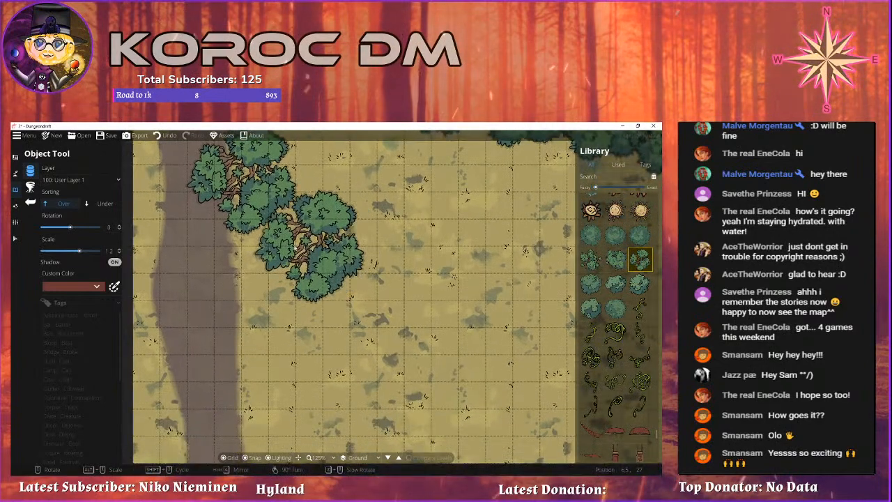
# Choose the fuller green tree cluster and place it on the map's left edge, across the path from the sparse tree.
pyautogui.scroll(3, 307, 250)
pyautogui.click(615, 260)
pyautogui.moveTo(188, 240); pyautogui.dragTo(279, 255)
pyautogui.scroll(4, 333, 256)
pyautogui.scroll(3, 338, 283)
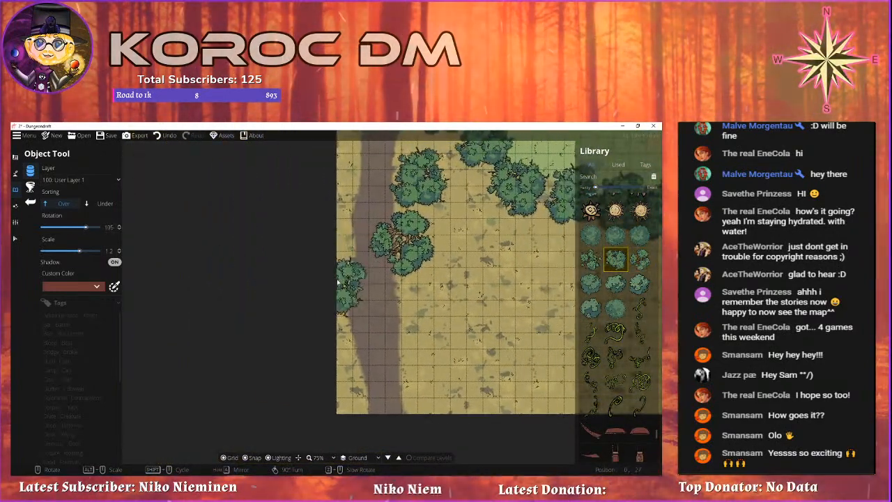
pyautogui.click(343, 285)
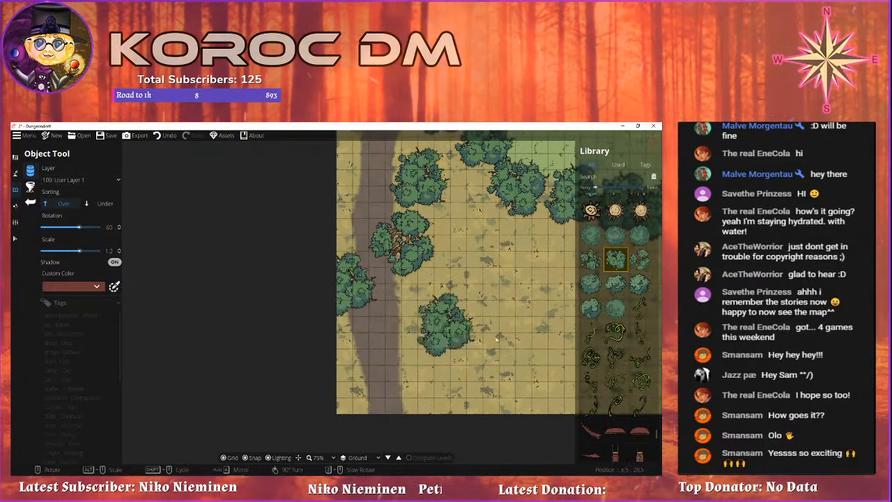
# Line both sides of the lower dirt path with rotated fuller tree clusters down to the map's bottom edge.
pyautogui.moveTo(469, 324); pyautogui.dragTo(345, 271)
pyautogui.click(286, 255)
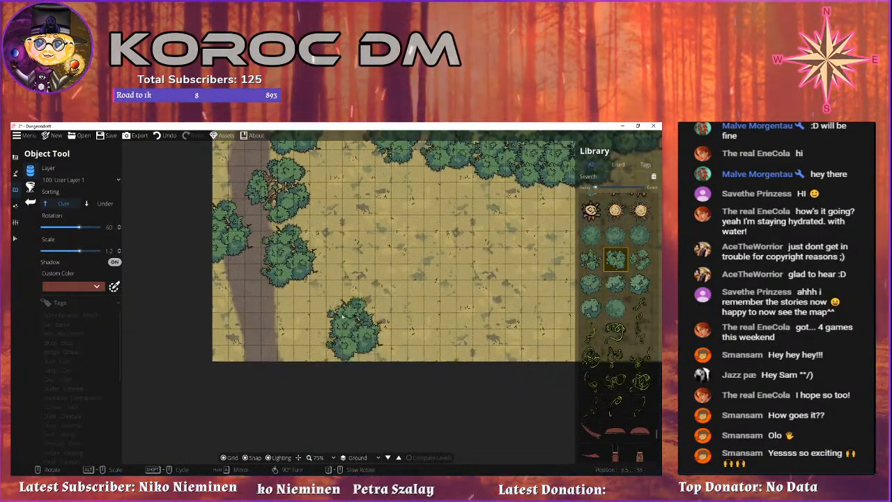
pyautogui.moveTo(198, 300); pyautogui.dragTo(267, 269)
pyautogui.click(292, 265)
pyautogui.moveTo(414, 310); pyautogui.dragTo(394, 284)
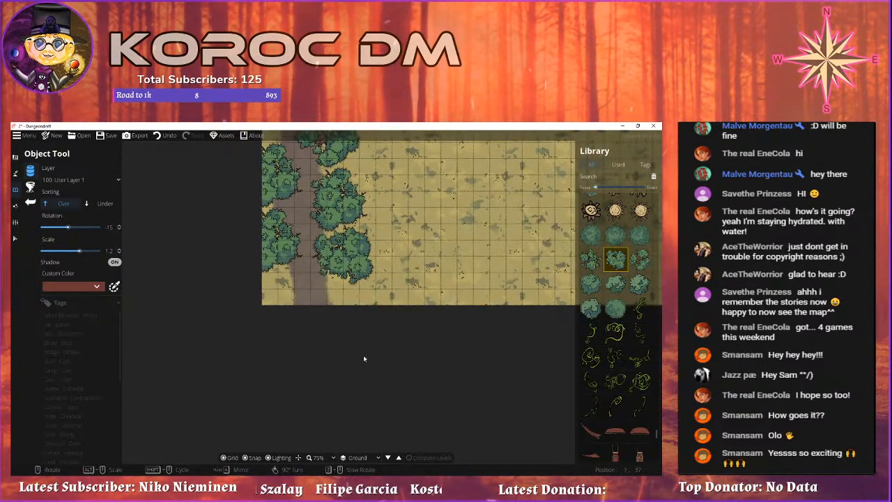
pyautogui.click(339, 303)
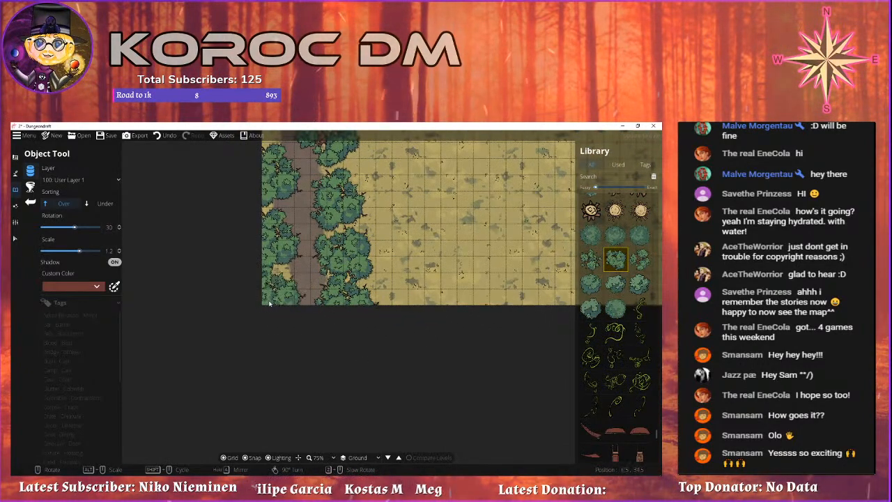
pyautogui.scroll(4, 268, 294)
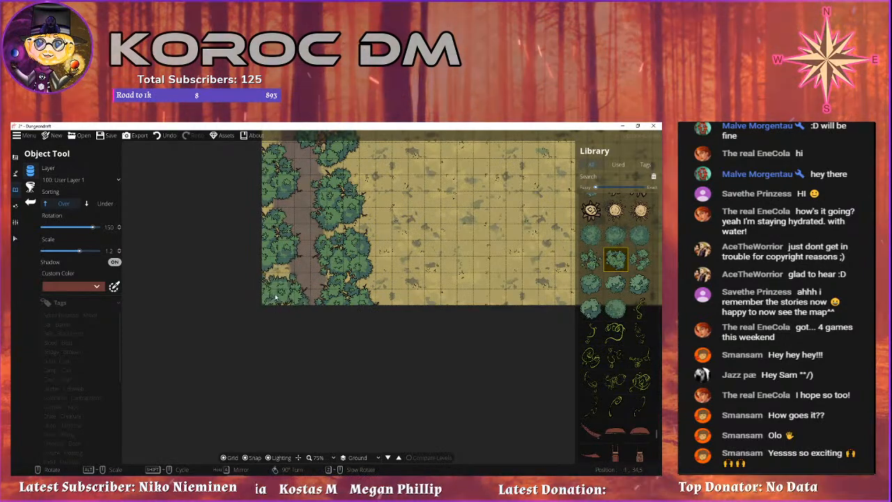
pyautogui.click(271, 296)
# Place the smaller green tree cluster at the path's outer bend, on the map's left edge and between the trees along the path's right side.
pyautogui.moveTo(410, 235); pyautogui.dragTo(327, 329)
pyautogui.moveTo(240, 199); pyautogui.dragTo(281, 335)
pyautogui.click(591, 260)
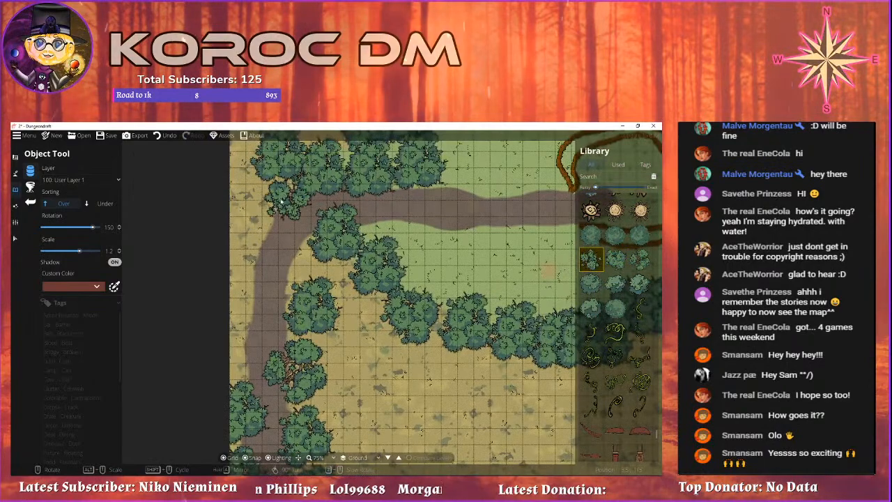
pyautogui.moveTo(391, 317); pyautogui.dragTo(324, 231)
pyautogui.moveTo(414, 235); pyautogui.dragTo(204, 246)
pyautogui.moveTo(380, 264); pyautogui.dragTo(534, 330)
pyautogui.moveTo(240, 336); pyautogui.dragTo(361, 299)
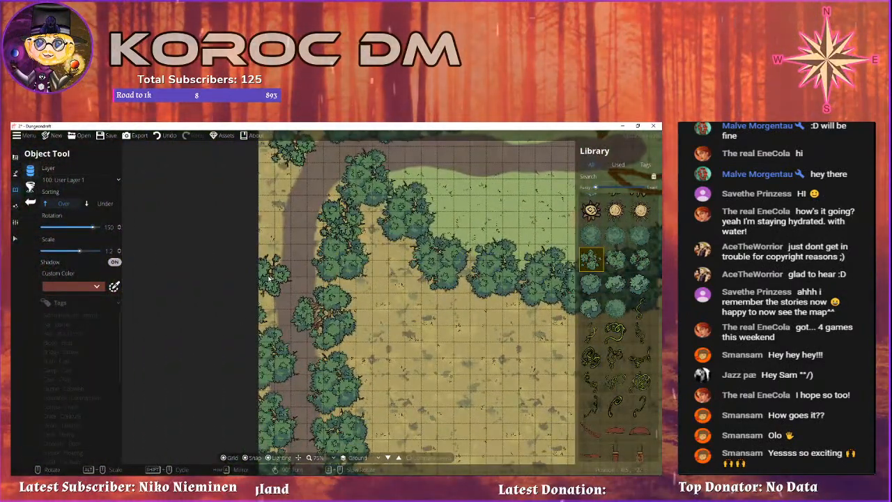
pyautogui.moveTo(313, 321); pyautogui.dragTo(217, 347)
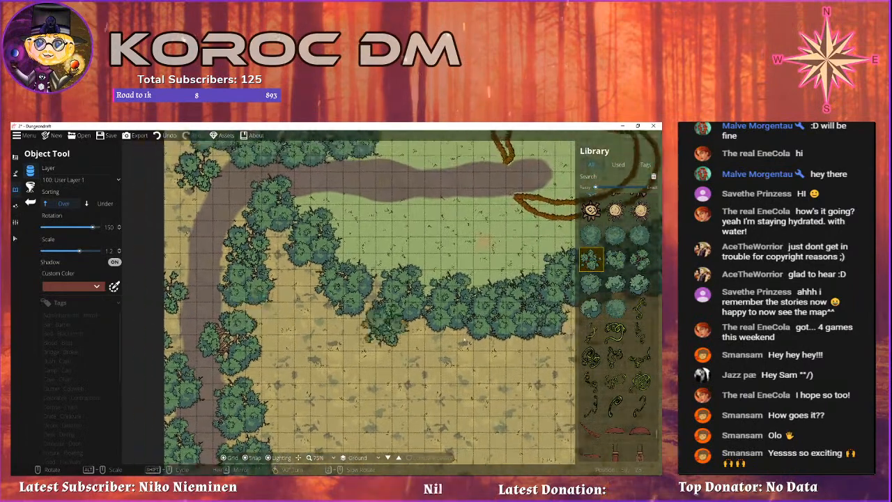
# Place sparse branching trees on the left edge beside the upper path and in a second row right of the path's lower trees.
pyautogui.click(640, 260)
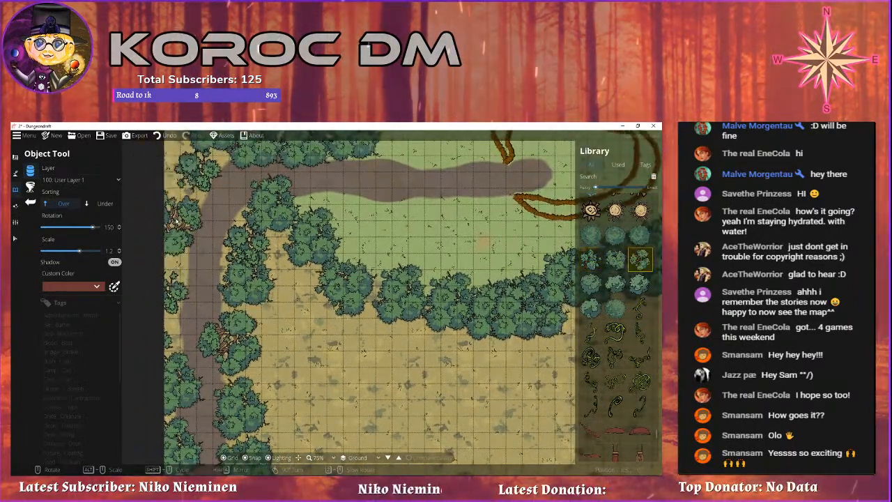
pyautogui.moveTo(293, 348); pyautogui.dragTo(265, 260)
pyautogui.moveTo(244, 226); pyautogui.dragTo(275, 241)
pyautogui.moveTo(321, 303); pyautogui.dragTo(272, 265)
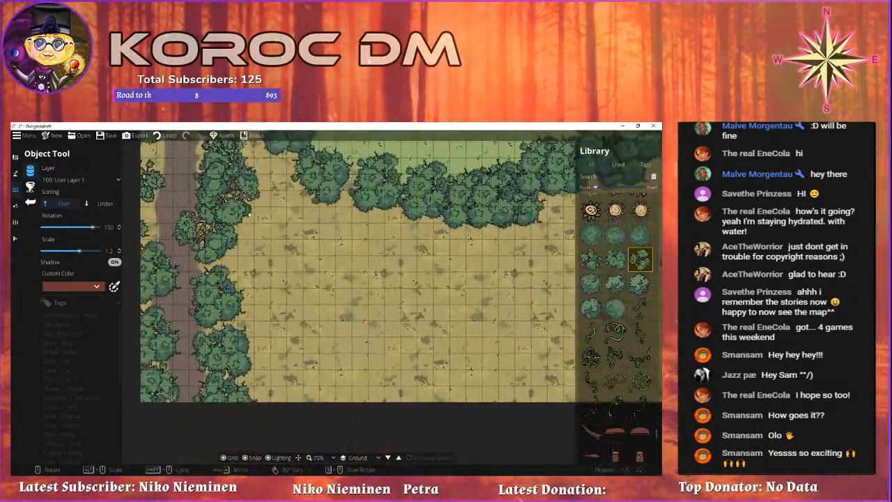
pyautogui.click(260, 268)
pyautogui.moveTo(364, 348); pyautogui.dragTo(315, 278)
pyautogui.scroll(3, 244, 259)
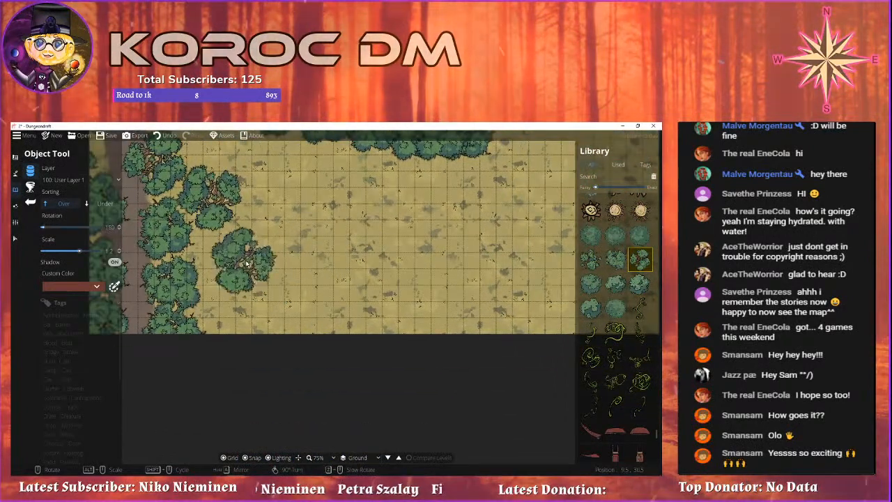
pyautogui.click(244, 260)
# Thicken the grove right of the lower path with a smaller tree cluster at the bottom edge and two fuller clusters beside the sparse tree.
pyautogui.click(590, 259)
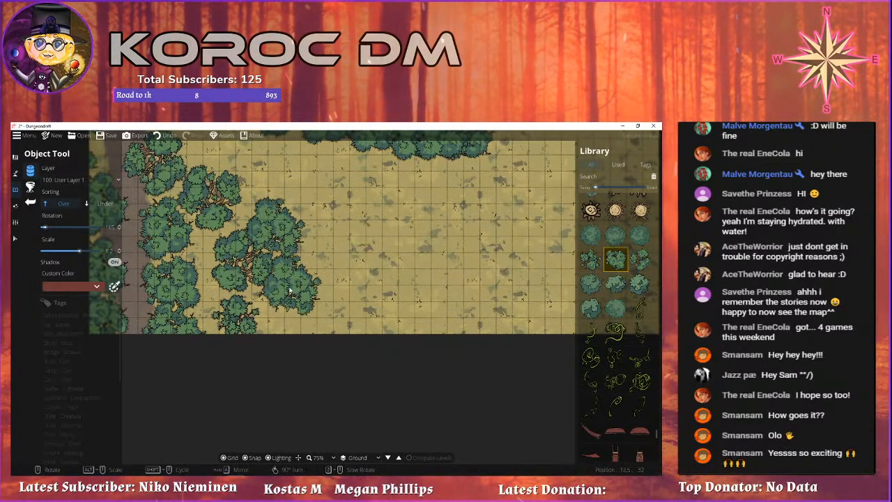
pyautogui.moveTo(484, 291); pyautogui.dragTo(350, 297)
pyautogui.moveTo(279, 278); pyautogui.dragTo(231, 280)
pyautogui.scroll(-1, 231, 280)
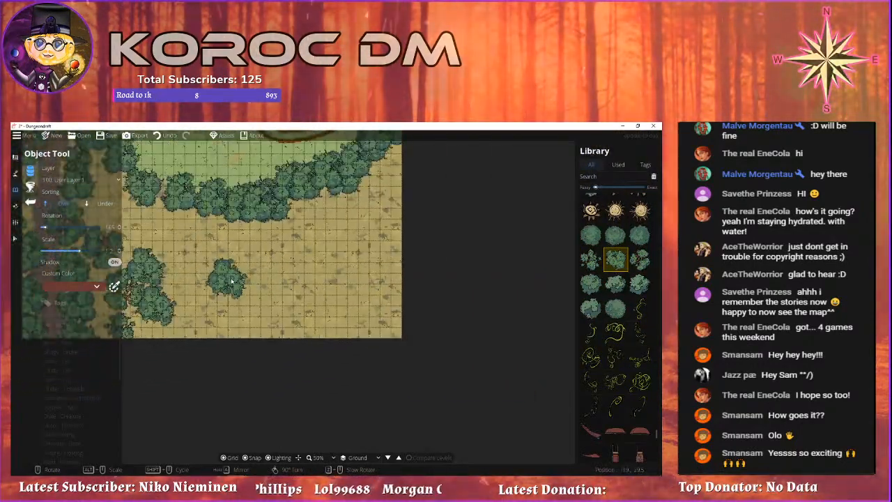
pyautogui.moveTo(282, 300); pyautogui.dragTo(389, 335)
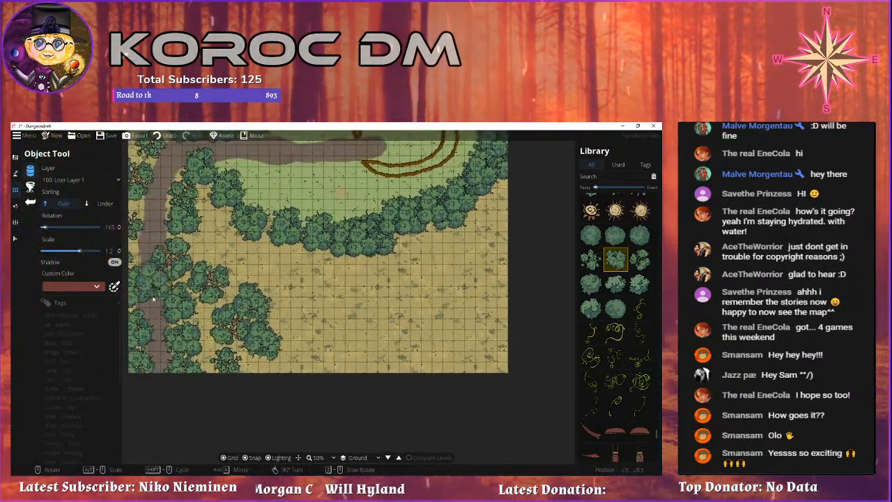
pyautogui.moveTo(285, 286); pyautogui.dragTo(271, 364)
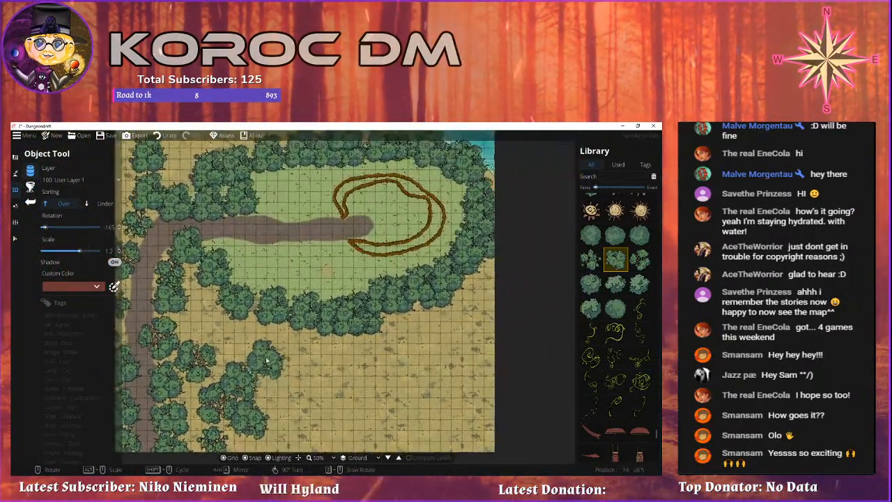
# Place rotated fuller tree clusters along the map's bottom edge and the lower part of its right edge.
pyautogui.moveTo(454, 328); pyautogui.dragTo(388, 209)
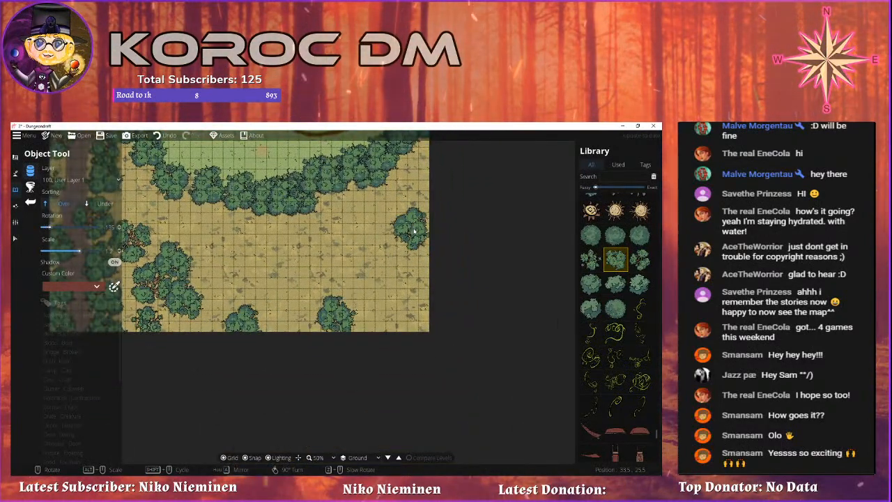
pyautogui.scroll(-5, 414, 230)
pyautogui.click(416, 226)
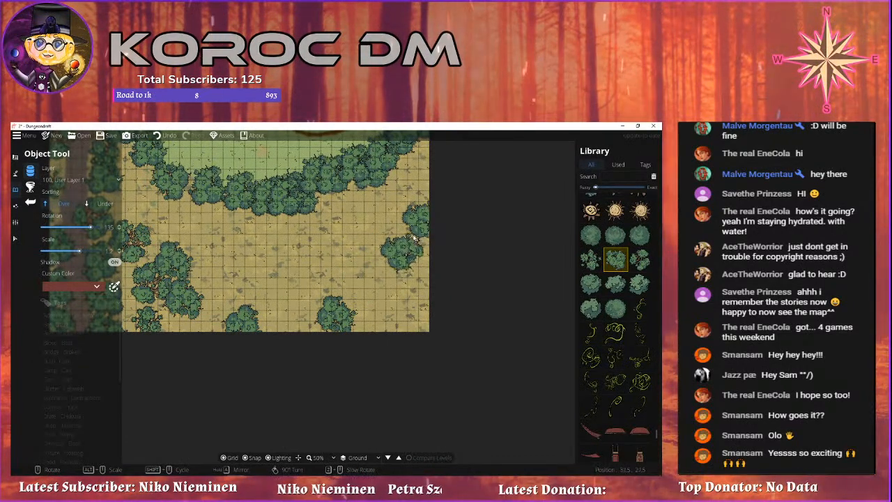
pyautogui.scroll(-3, 421, 291)
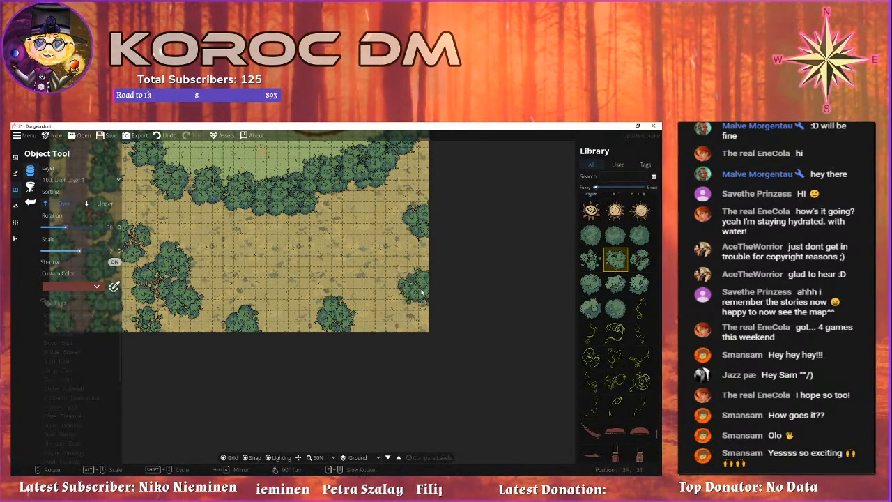
pyautogui.click(420, 292)
# Scatter three fuller tree clusters across the open dry grass between the path grove and the right edge.
pyautogui.click(363, 264)
pyautogui.moveTo(237, 279); pyautogui.dragTo(343, 262)
pyautogui.click(405, 261)
pyautogui.moveTo(302, 291); pyautogui.dragTo(406, 293)
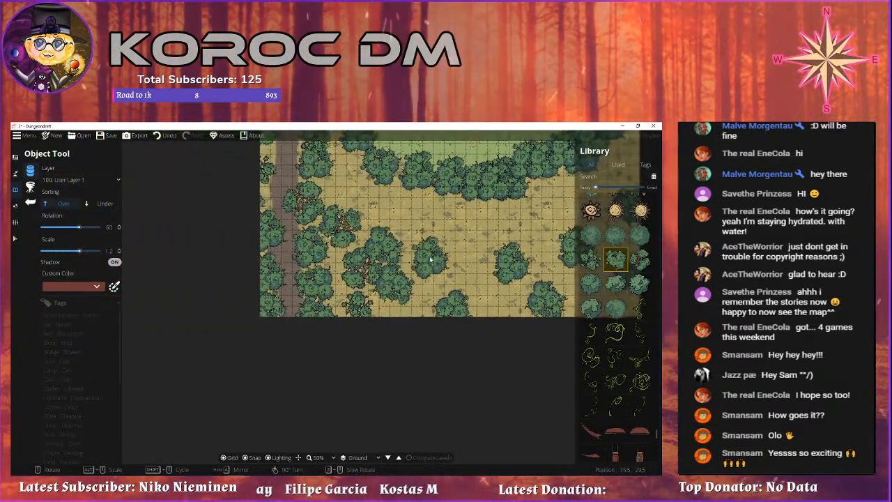
pyautogui.click(430, 259)
pyautogui.moveTo(489, 302); pyautogui.dragTo(391, 287)
# Place sparse branching trees in the middle of the lower dry grass and just below the clearing's tree ring toward the right edge.
pyautogui.scroll(-5, 377, 213)
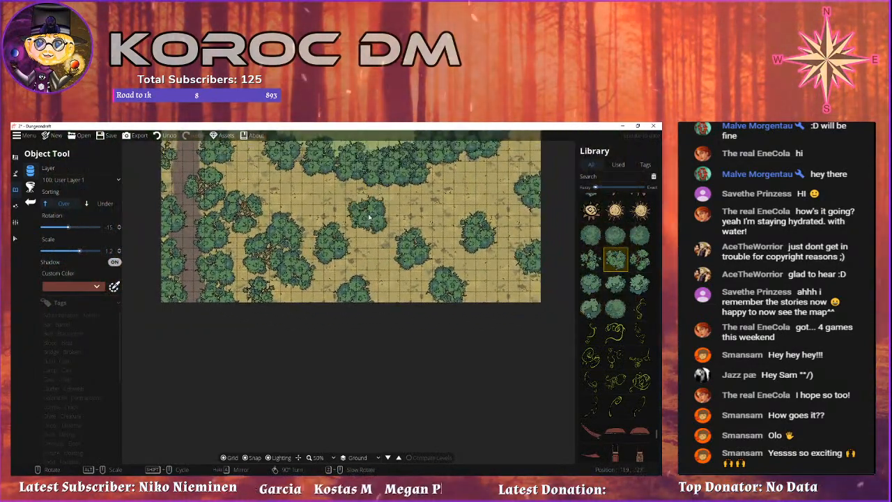
pyautogui.moveTo(441, 321); pyautogui.dragTo(373, 355)
pyautogui.click(394, 222)
pyautogui.moveTo(394, 222); pyautogui.dragTo(594, 261)
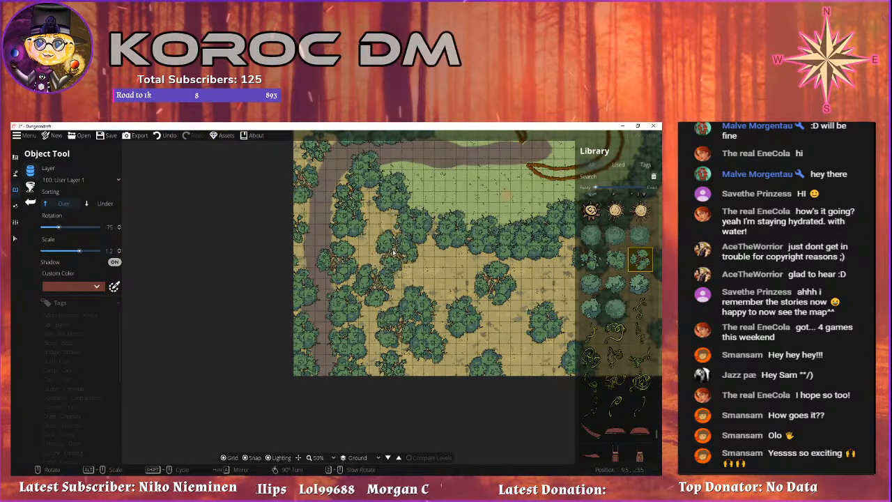
# Place rotated branching trees below the clearing's tree ring near the path and beside the fuller cluster in the lower dry grass.
pyautogui.moveTo(461, 313); pyautogui.dragTo(393, 274)
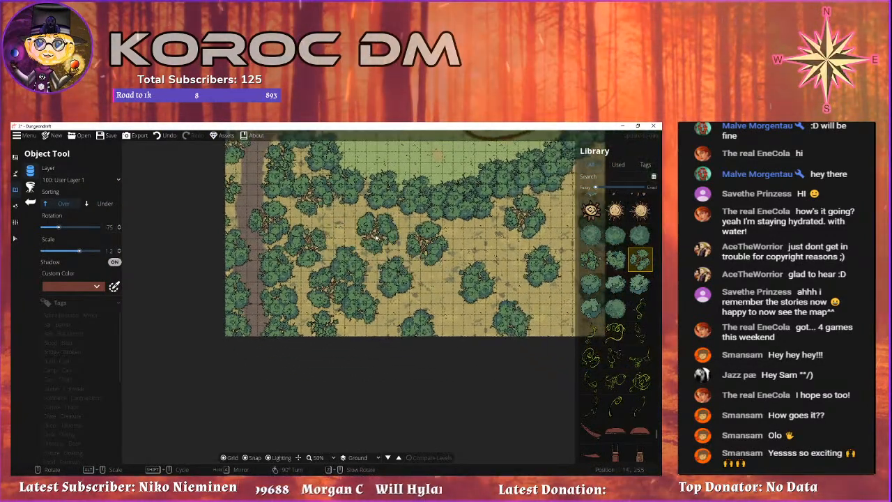
pyautogui.click(386, 230)
pyautogui.moveTo(481, 319); pyautogui.dragTo(330, 293)
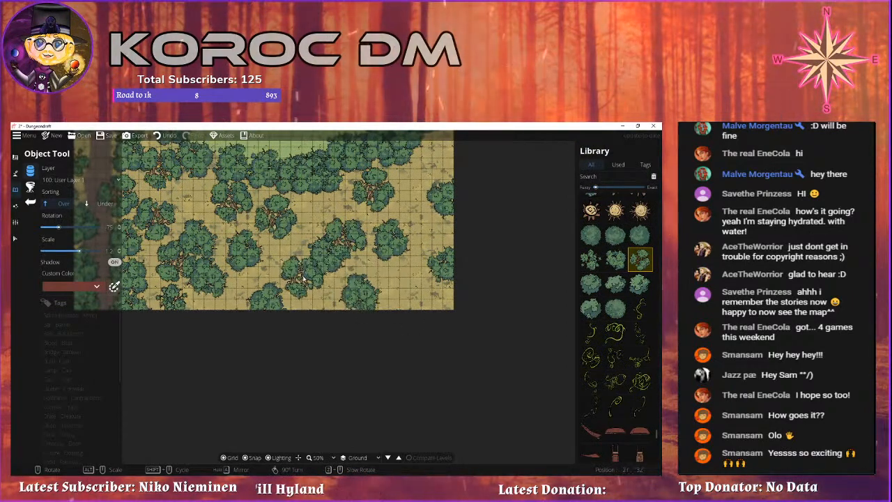
pyautogui.scroll(-6, 305, 264)
pyautogui.click(321, 232)
pyautogui.moveTo(323, 301); pyautogui.dragTo(436, 293)
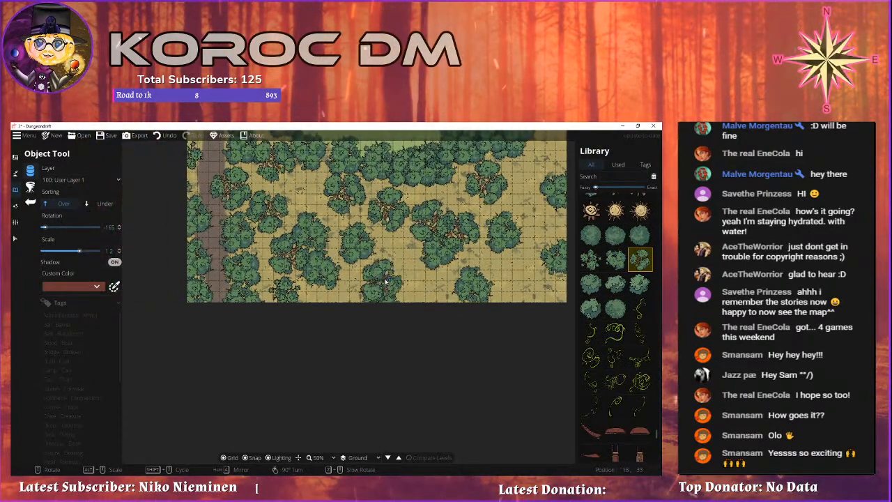
# Place rotated branching trees next to the two fuller clusters along the map's bottom edge.
pyautogui.scroll(-1, 392, 268)
pyautogui.scroll(4, 395, 273)
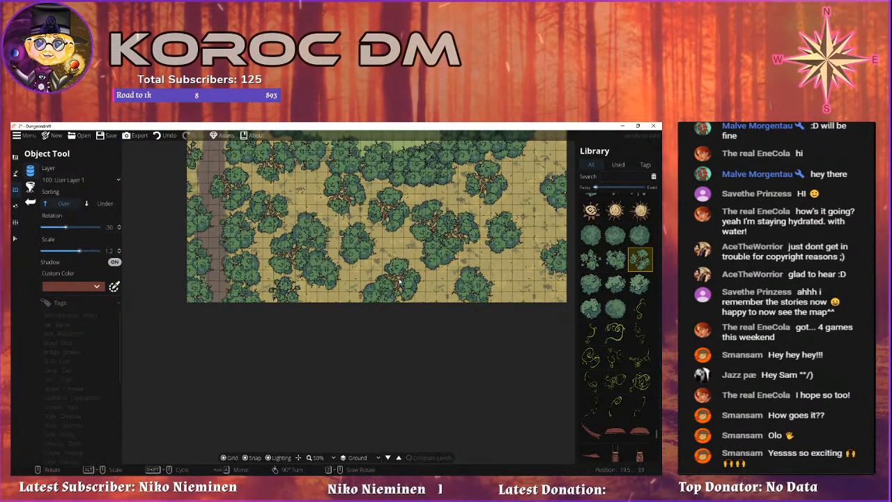
pyautogui.moveTo(554, 329); pyautogui.dragTo(467, 328)
pyautogui.scroll(4, 421, 297)
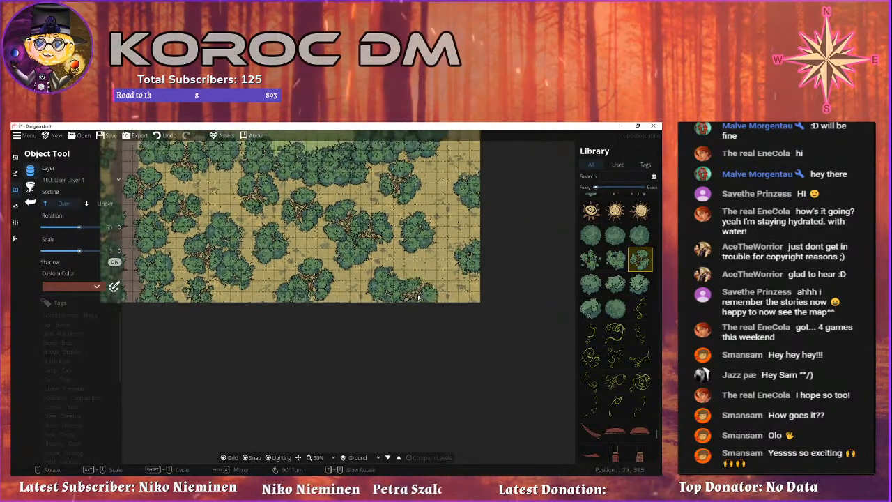
pyautogui.click(418, 297)
# Place a rotated branching tree against the single fuller cluster in the dry grass near the lower right edge.
pyautogui.moveTo(479, 277); pyautogui.dragTo(461, 339)
pyautogui.scroll(-5, 418, 279)
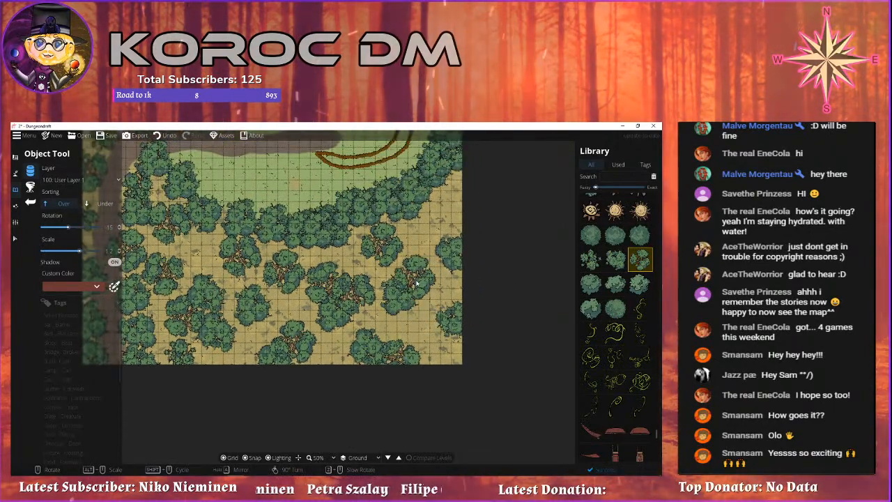
pyautogui.scroll(-3, 417, 280)
pyautogui.click(416, 282)
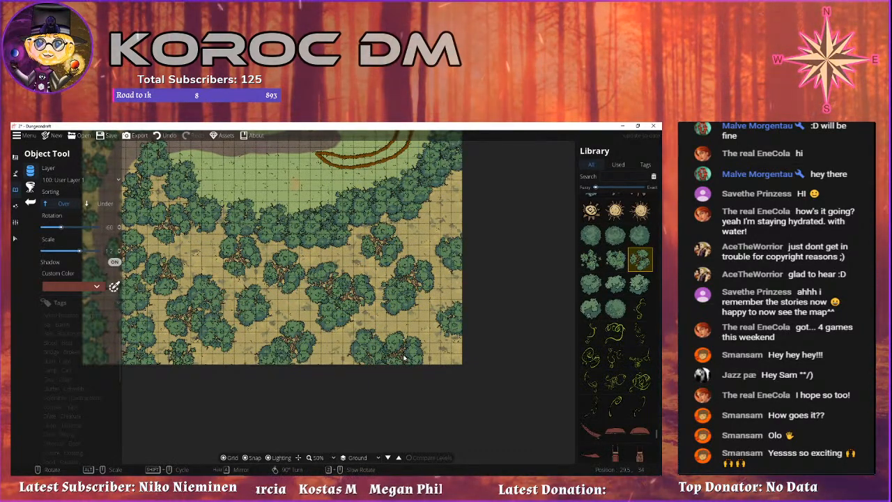
# Place branching trees in the map's upper left, one between the river and the groves and one on the river's north bank.
pyautogui.moveTo(321, 260); pyautogui.dragTo(392, 275)
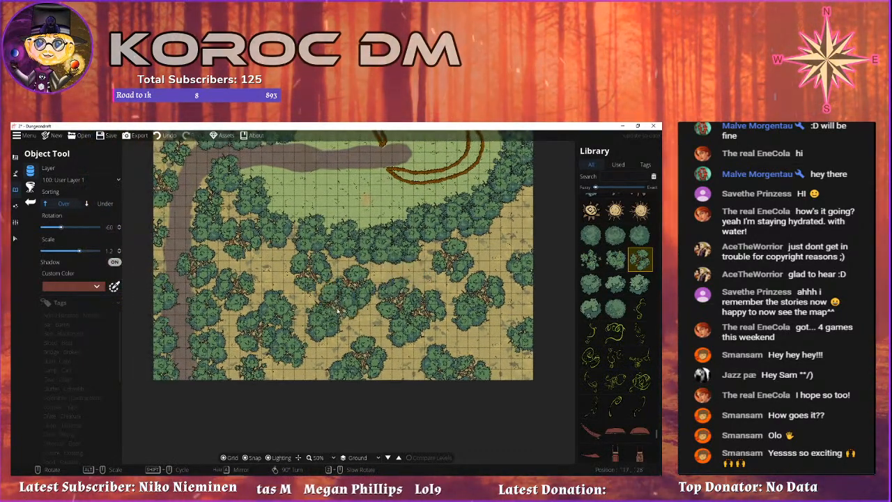
pyautogui.moveTo(381, 331); pyautogui.dragTo(344, 314)
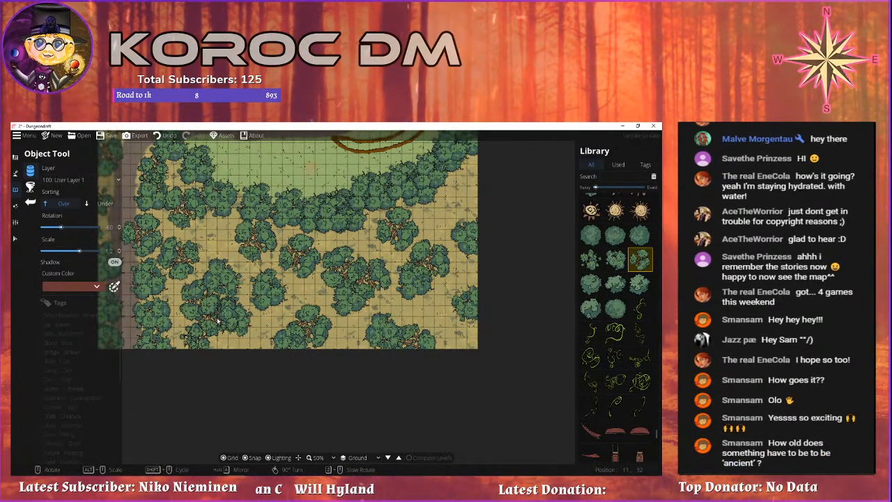
pyautogui.moveTo(182, 293); pyautogui.dragTo(222, 358)
pyautogui.moveTo(229, 304); pyautogui.dragTo(294, 318)
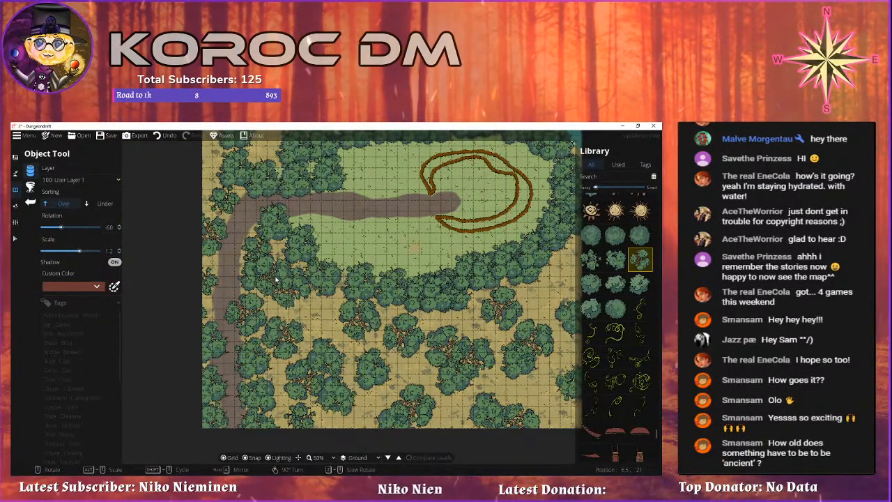
pyautogui.moveTo(305, 281); pyautogui.dragTo(351, 354)
pyautogui.moveTo(306, 236); pyautogui.dragTo(333, 297)
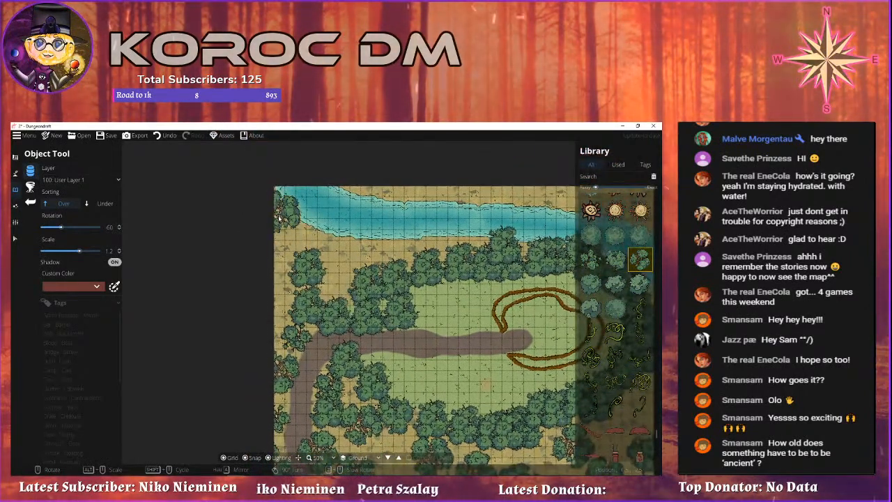
pyautogui.moveTo(317, 292); pyautogui.dragTo(329, 259)
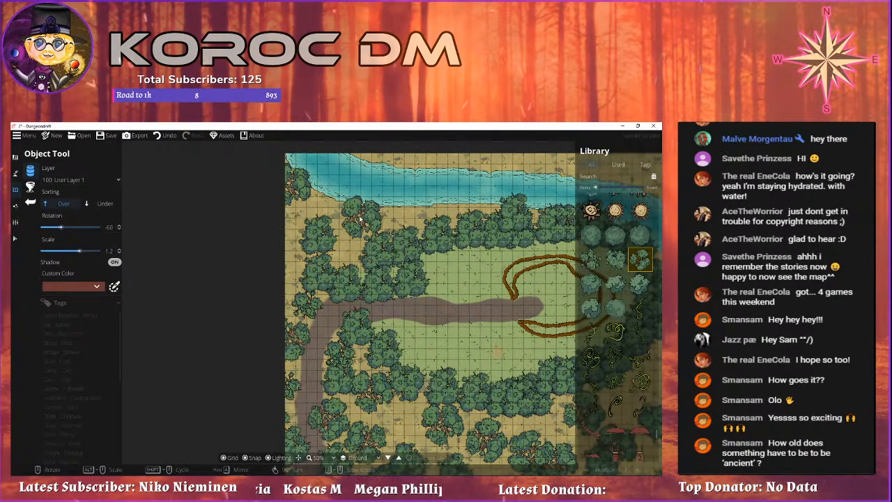
pyautogui.scroll(-5, 360, 215)
pyautogui.scroll(2, 356, 217)
pyautogui.click(357, 218)
pyautogui.moveTo(513, 217); pyautogui.dragTo(389, 261)
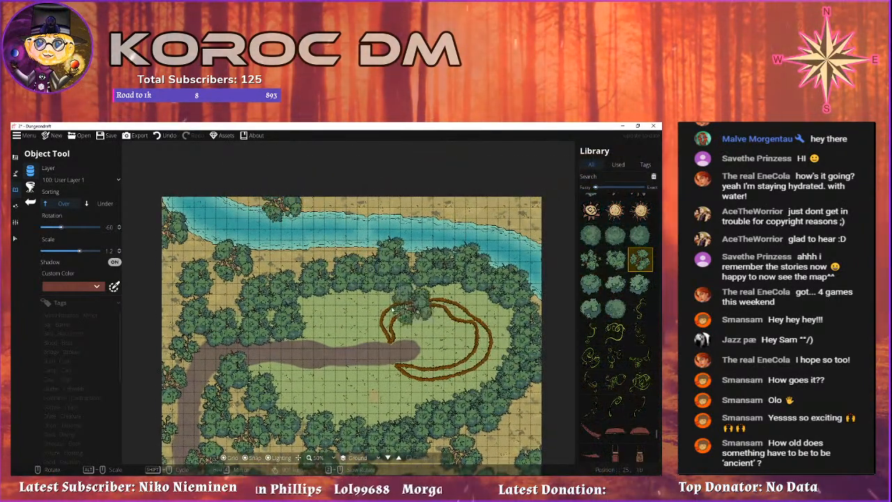
# Switch to the fuller tree cluster and place one on the map's left edge above the dirt path.
pyautogui.moveTo(411, 309); pyautogui.dragTo(350, 305)
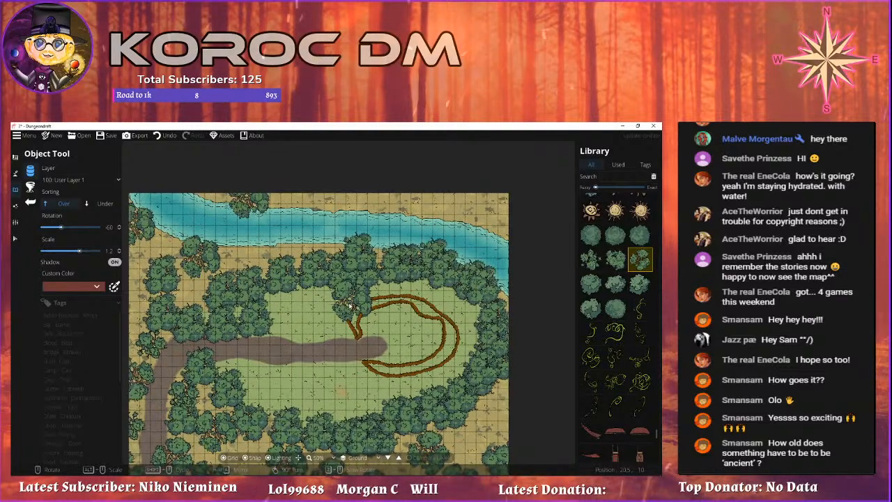
pyautogui.moveTo(465, 216); pyautogui.dragTo(412, 220)
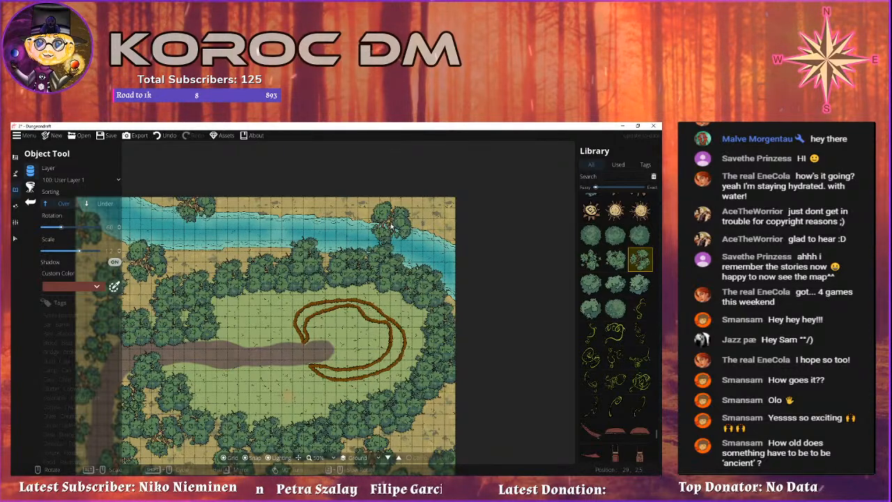
pyautogui.moveTo(310, 305); pyautogui.dragTo(366, 241)
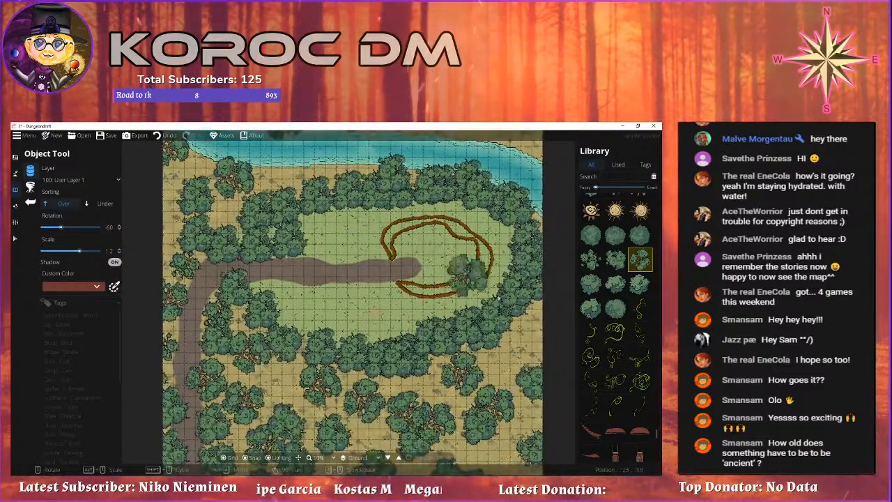
pyautogui.click(613, 264)
pyautogui.moveTo(186, 229); pyautogui.dragTo(278, 270)
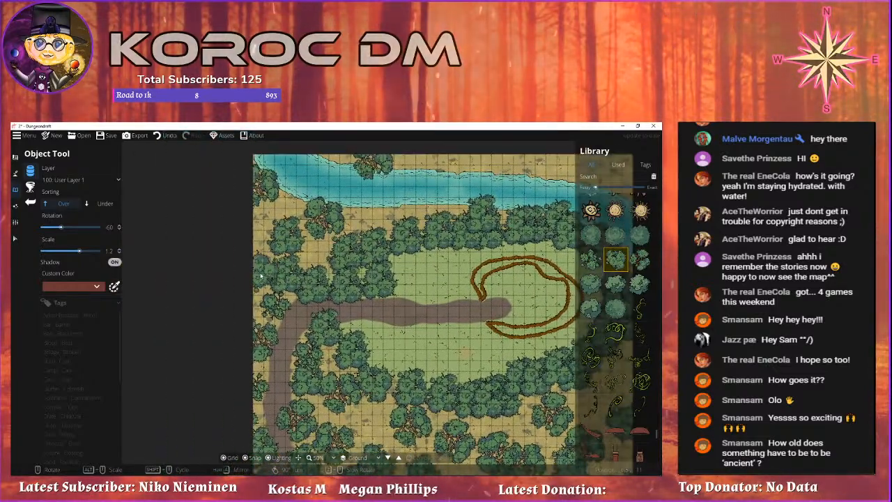
pyautogui.moveTo(433, 284); pyautogui.dragTo(329, 275)
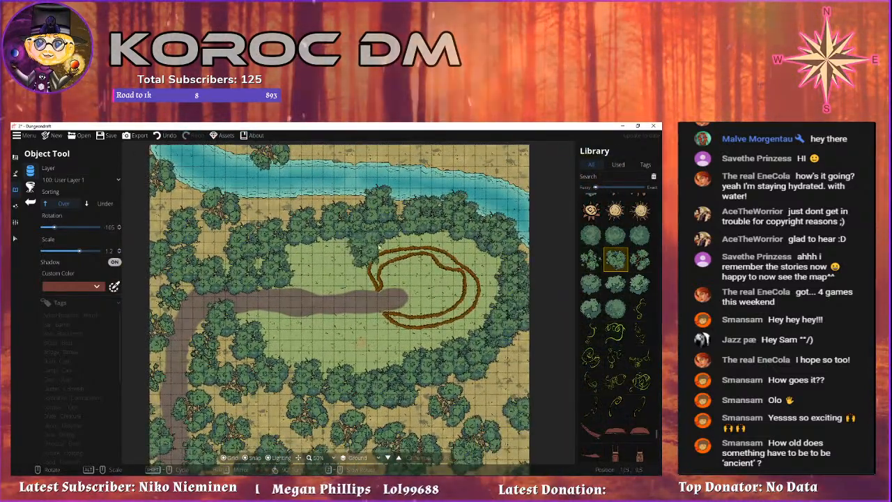
pyautogui.moveTo(324, 170); pyautogui.dragTo(294, 237)
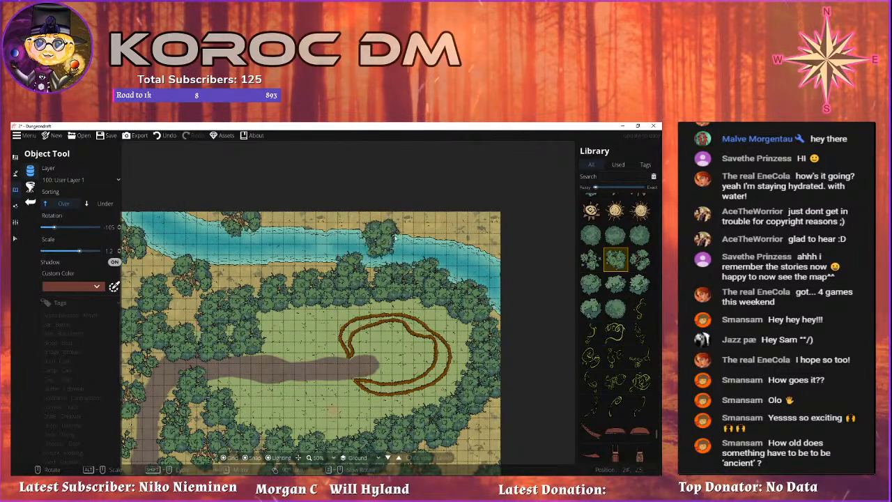
# Select the two trees at the middle of the bottom edge and move them into the grove right of the lower path.
pyautogui.moveTo(405, 241); pyautogui.dragTo(303, 168)
pyautogui.moveTo(298, 398); pyautogui.dragTo(396, 243)
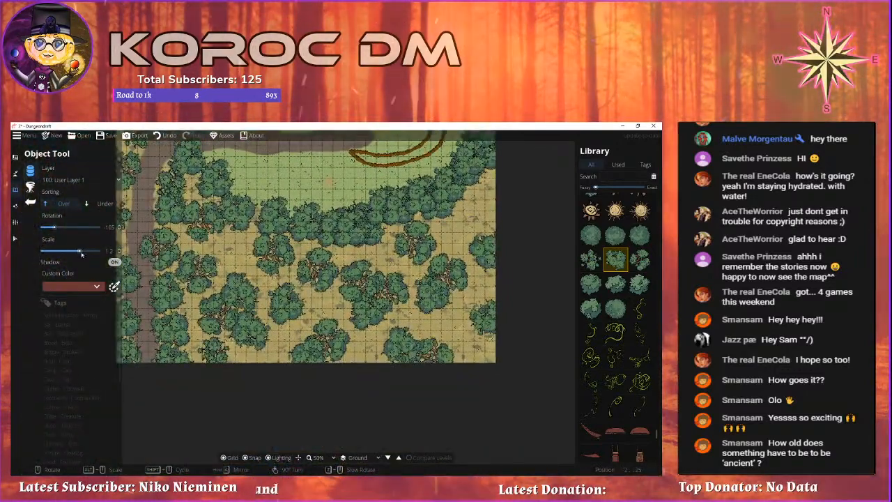
pyautogui.press('Escape')
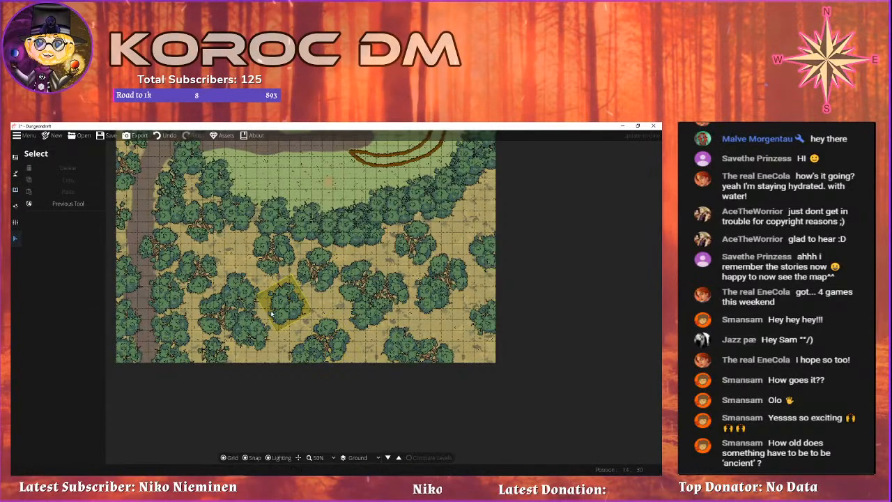
pyautogui.click(381, 361)
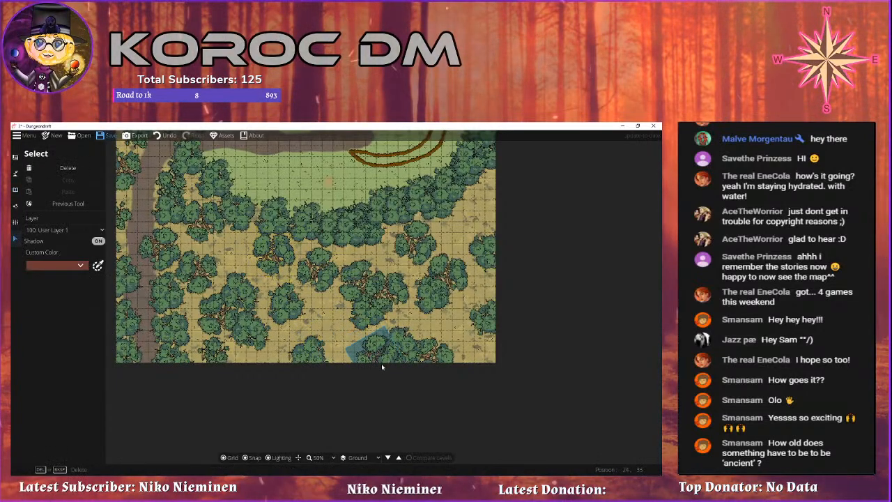
pyautogui.moveTo(383, 357); pyautogui.dragTo(204, 342)
pyautogui.moveTo(229, 353); pyautogui.dragTo(221, 352)
# Move the lone fuller cluster up to join the branching trees just below the clearing's tree ring.
pyautogui.moveTo(296, 310); pyautogui.dragTo(300, 281)
pyautogui.moveTo(263, 259); pyautogui.dragTo(311, 253)
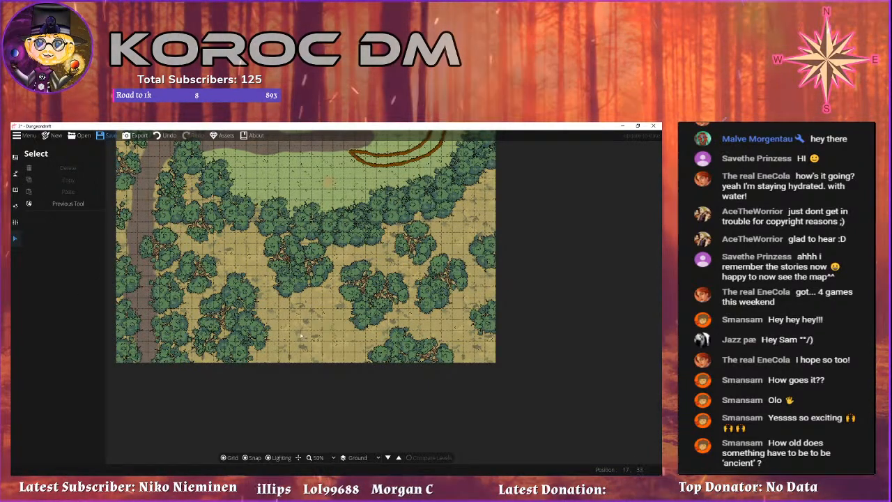
pyautogui.moveTo(282, 321); pyautogui.dragTo(310, 293)
pyautogui.click(16, 172)
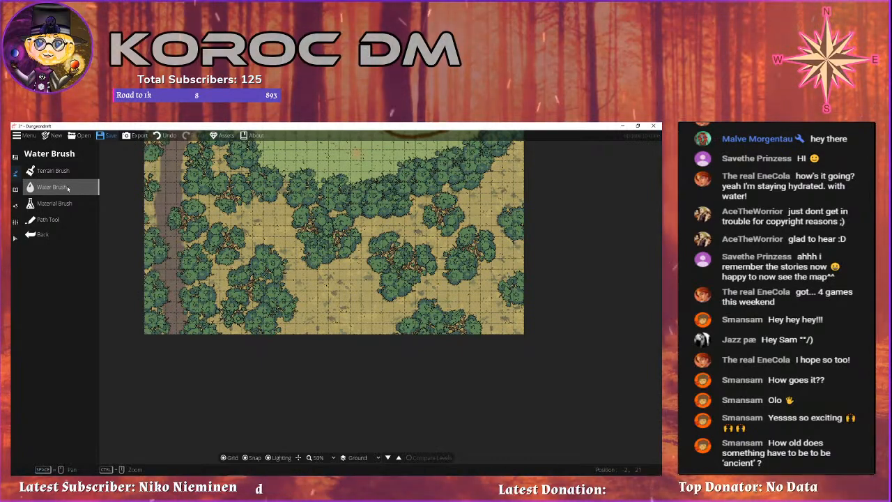
pyautogui.moveTo(361, 269)
pyautogui.mouseDown()
pyautogui.moveTo(358, 295)
pyautogui.moveTo(298, 291)
pyautogui.mouseUp()
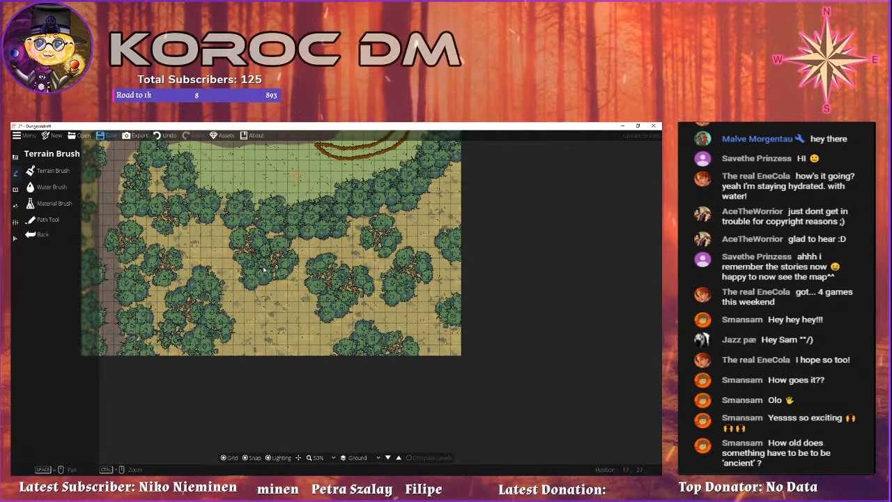
pyautogui.moveTo(263, 266); pyautogui.dragTo(337, 260)
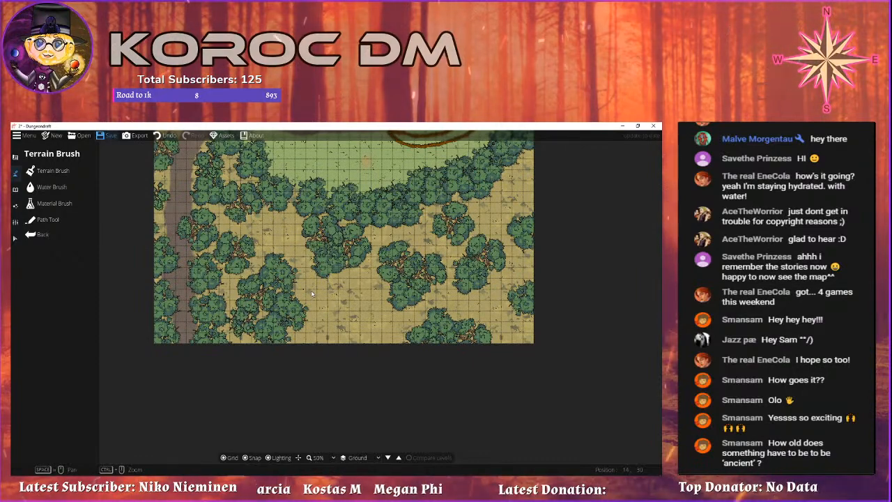
pyautogui.scroll(4, 312, 294)
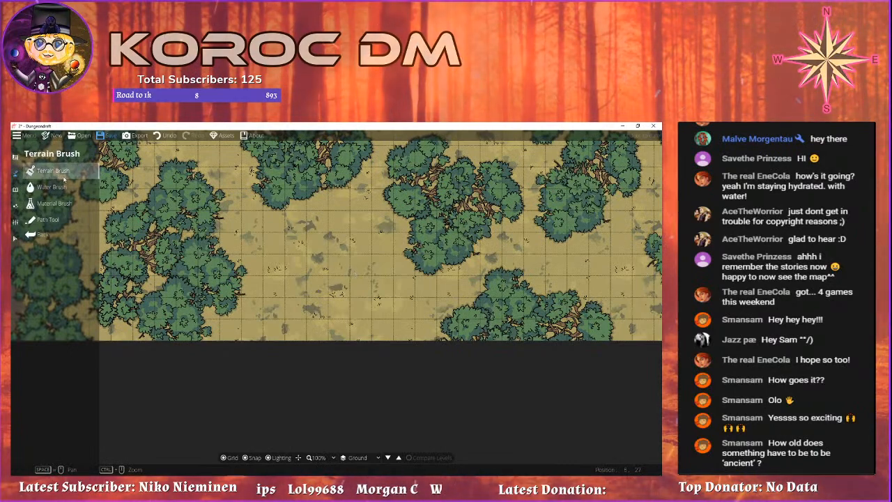
pyautogui.scroll(-2, 294, 253)
pyautogui.moveTo(293, 250); pyautogui.dragTo(309, 321)
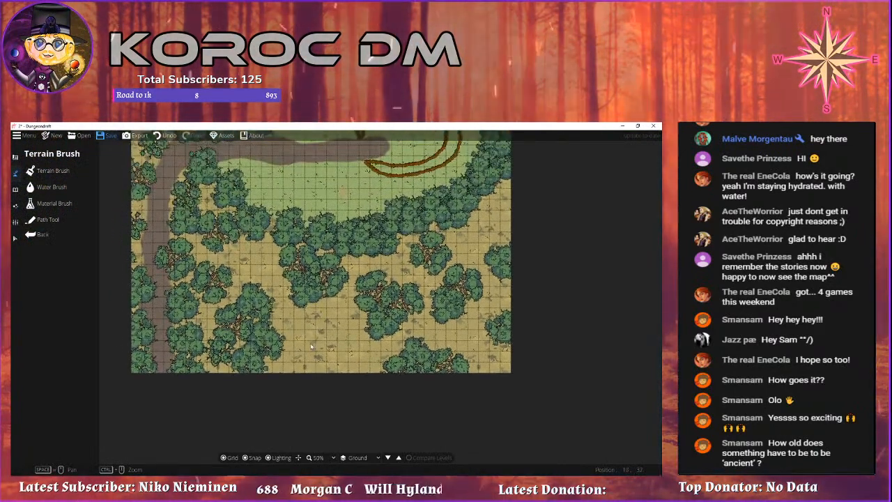
pyautogui.scroll(2, 312, 345)
pyautogui.moveTo(342, 353); pyautogui.dragTo(280, 326)
pyautogui.moveTo(404, 230); pyautogui.dragTo(382, 247)
# Shift the trees of the middle grove right of the open dry grass slightly upward to tighten the group.
pyautogui.click(17, 239)
pyautogui.moveTo(456, 262); pyautogui.dragTo(455, 251)
pyautogui.moveTo(402, 322); pyautogui.dragTo(412, 311)
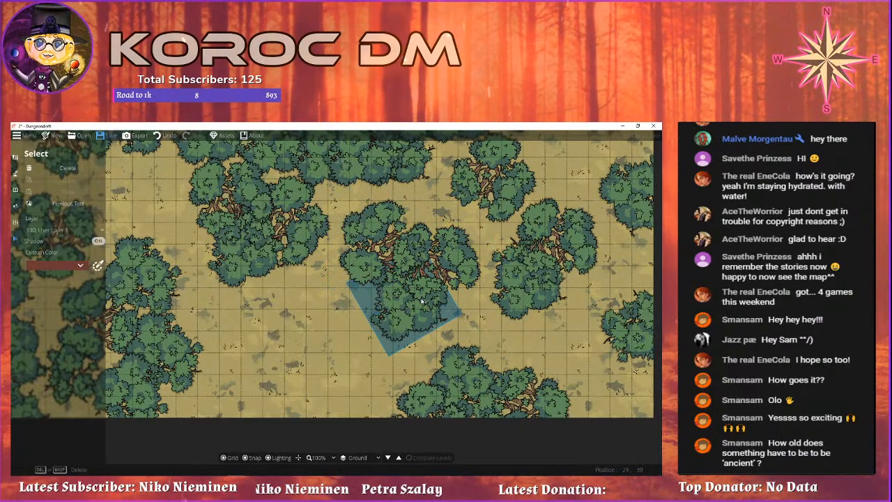
pyautogui.rightClick(411, 312)
pyautogui.moveTo(280, 363); pyautogui.dragTo(349, 334)
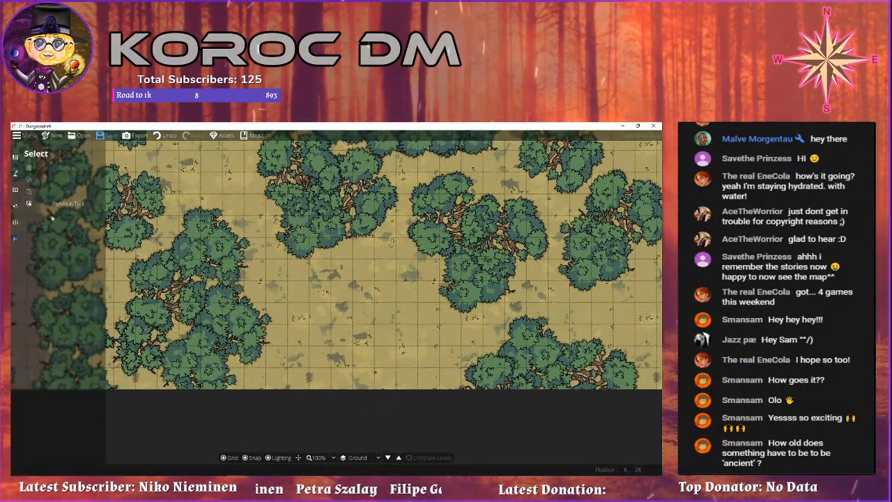
pyautogui.click(15, 189)
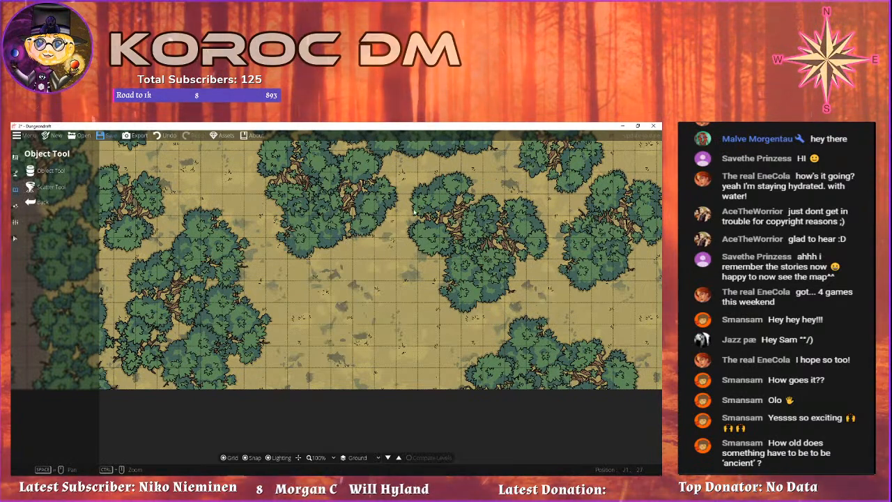
pyautogui.moveTo(414, 212); pyautogui.dragTo(414, 181)
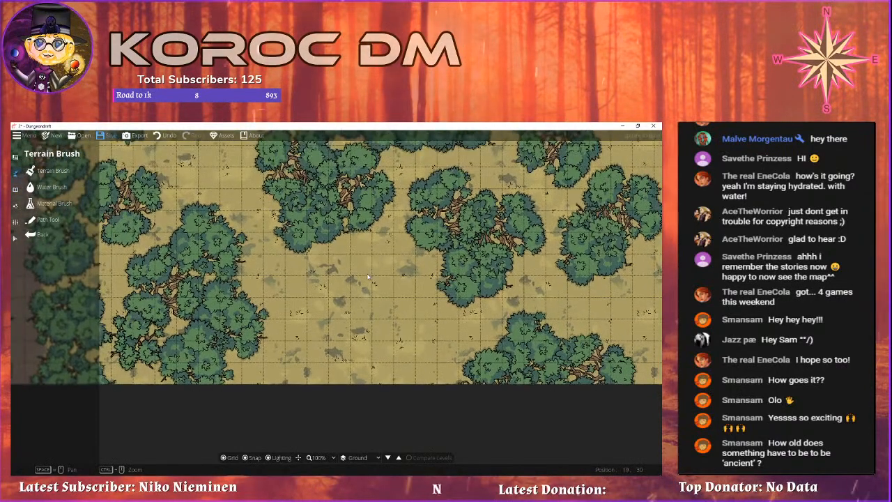
pyautogui.click(47, 220)
pyautogui.click(54, 203)
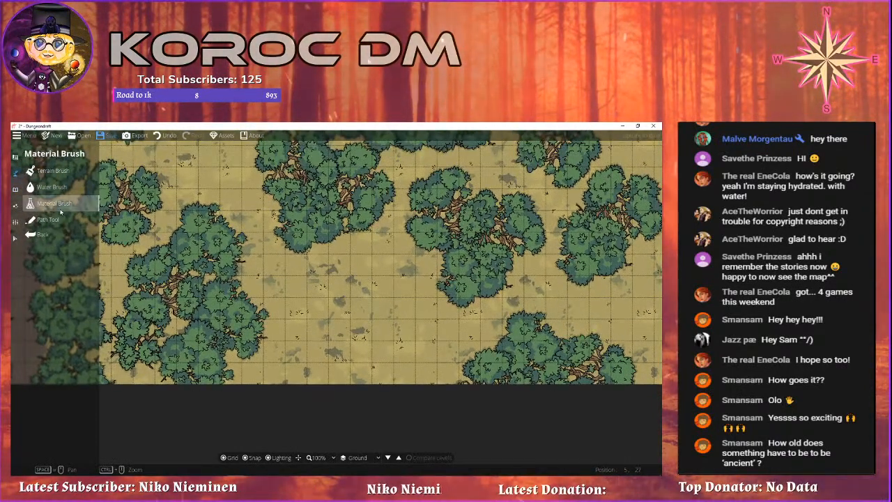
# Look through the terrain and design tools and browse the available path styles.
pyautogui.click(49, 221)
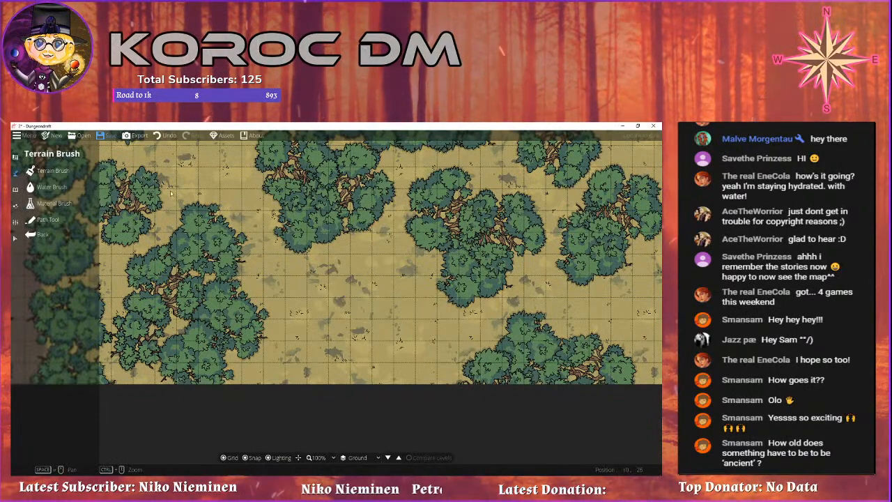
pyautogui.click(52, 170)
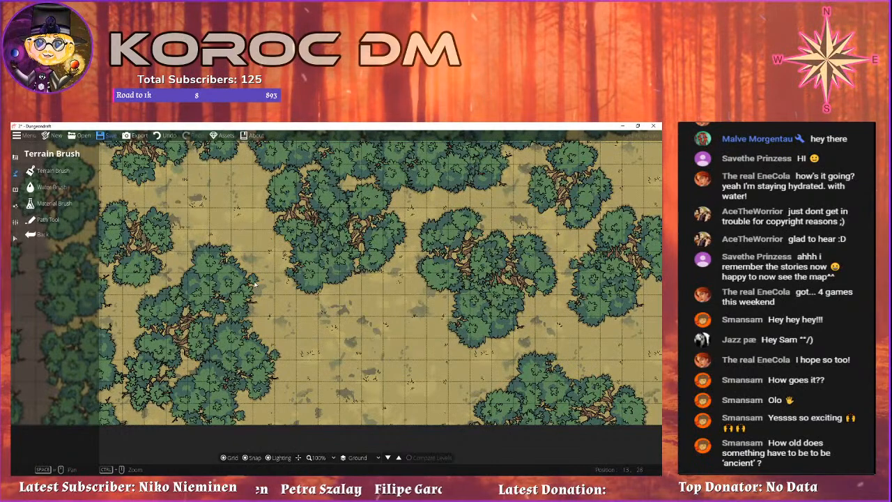
pyautogui.moveTo(255, 284); pyautogui.dragTo(245, 253)
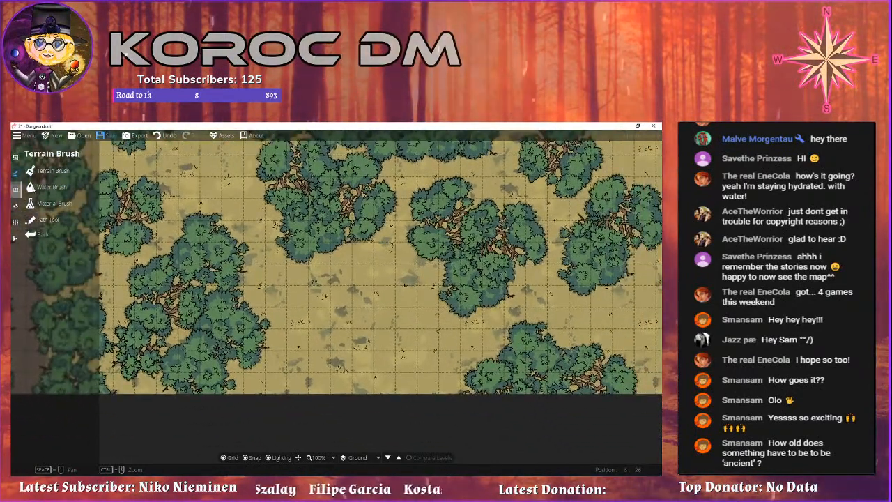
pyautogui.click(63, 206)
pyautogui.click(15, 206)
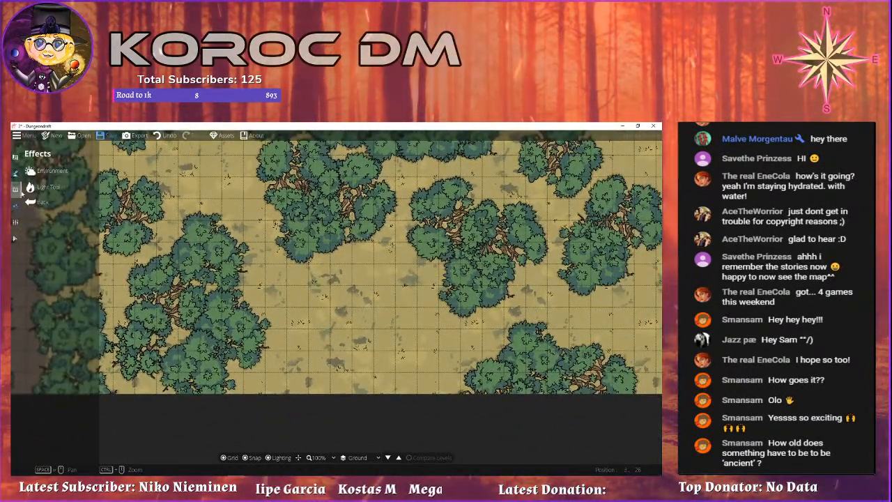
pyautogui.click(16, 189)
pyautogui.click(17, 173)
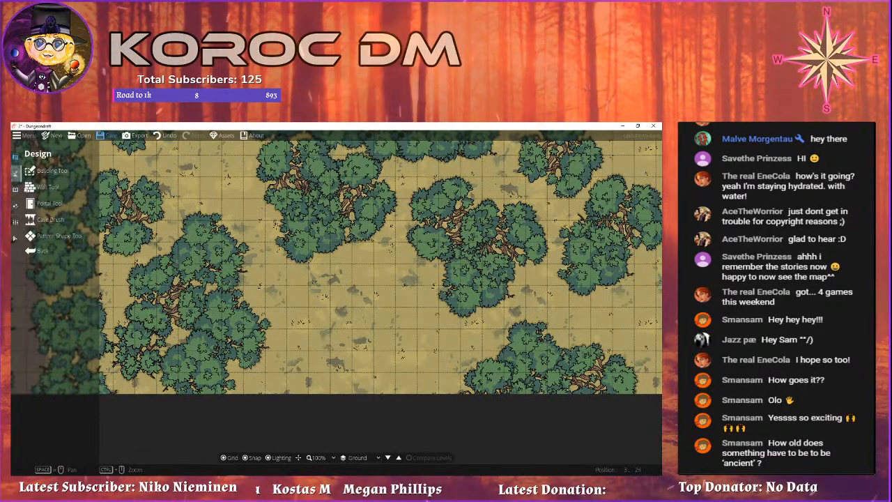
pyautogui.click(17, 177)
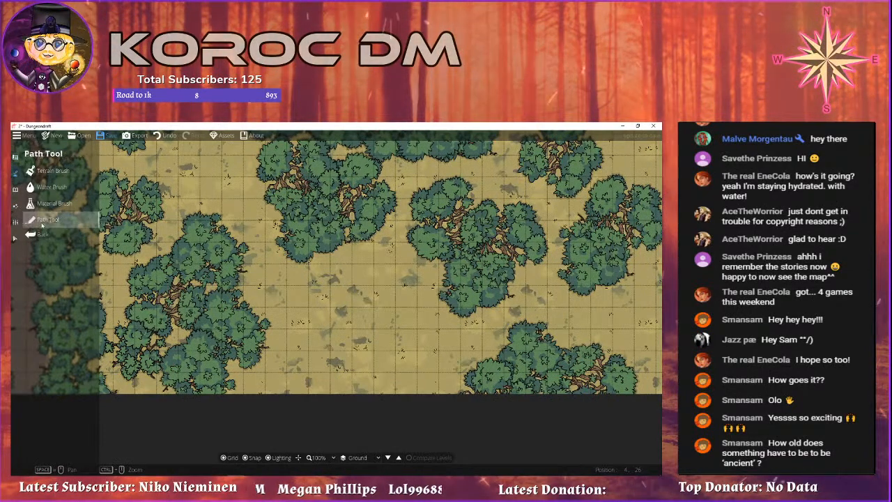
pyautogui.click(62, 220)
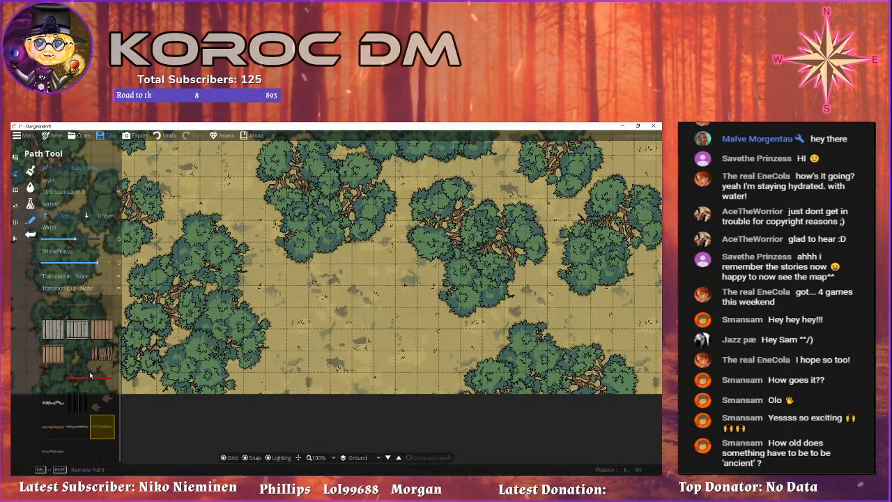
pyautogui.scroll(2, 91, 372)
pyautogui.click(102, 309)
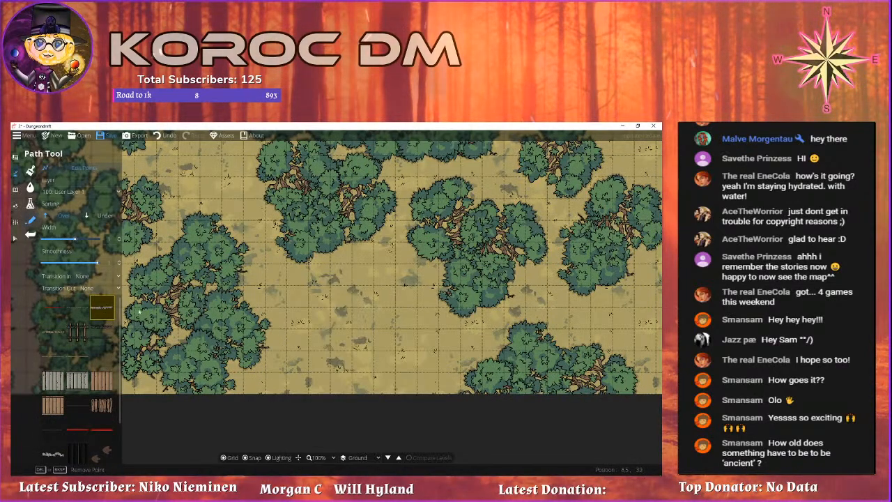
pyautogui.scroll(-2, 84, 334)
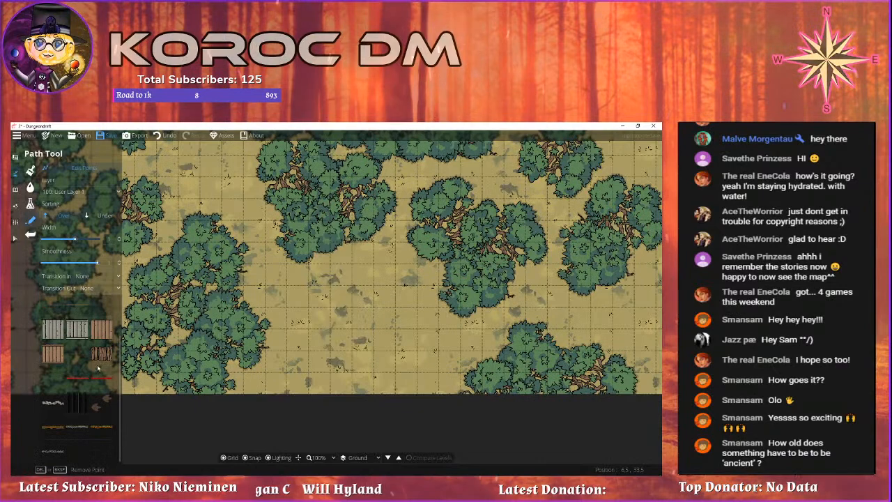
pyautogui.click(30, 171)
pyautogui.click(29, 220)
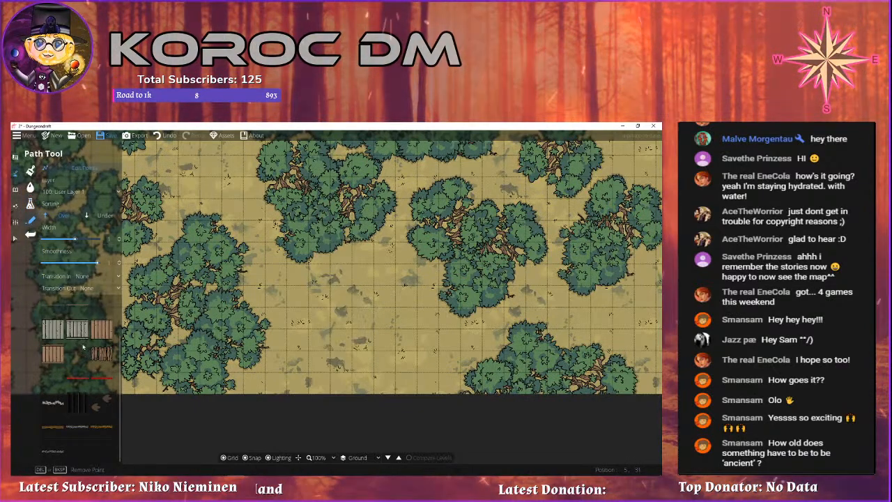
pyautogui.scroll(2, 86, 439)
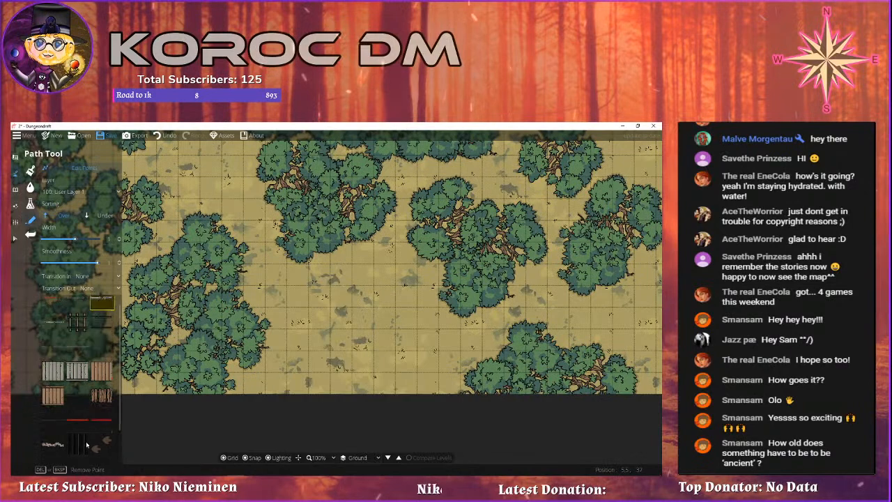
# Paint a large Rock Tile outcrop at the middle of the map's bottom edge, using the Below Ground layer.
pyautogui.click(30, 204)
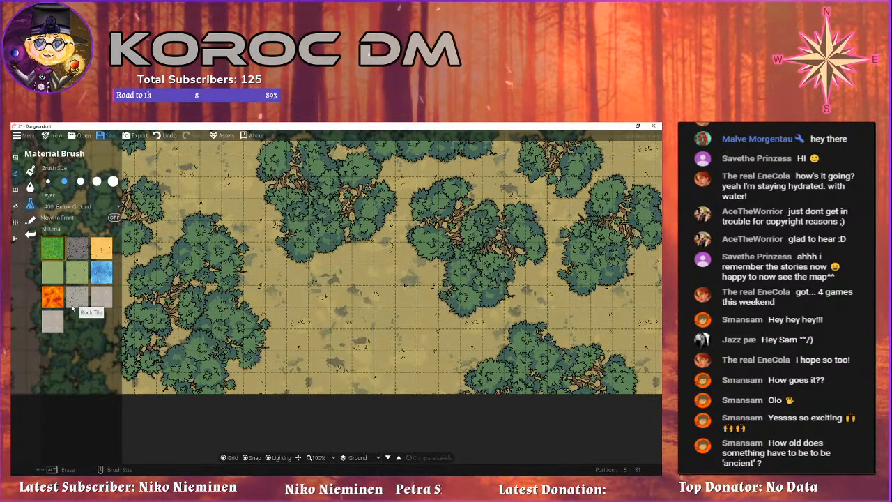
pyautogui.click(72, 296)
pyautogui.moveTo(278, 399)
pyautogui.mouseDown()
pyautogui.moveTo(297, 381)
pyautogui.moveTo(291, 349)
pyautogui.moveTo(314, 276)
pyautogui.moveTo(338, 244)
pyautogui.moveTo(404, 245)
pyautogui.moveTo(451, 264)
pyautogui.moveTo(461, 334)
pyautogui.moveTo(446, 370)
pyautogui.moveTo(333, 375)
pyautogui.moveTo(369, 321)
pyautogui.moveTo(415, 285)
pyautogui.moveTo(390, 317)
pyautogui.moveTo(416, 348)
pyautogui.moveTo(339, 308)
pyautogui.mouseUp()
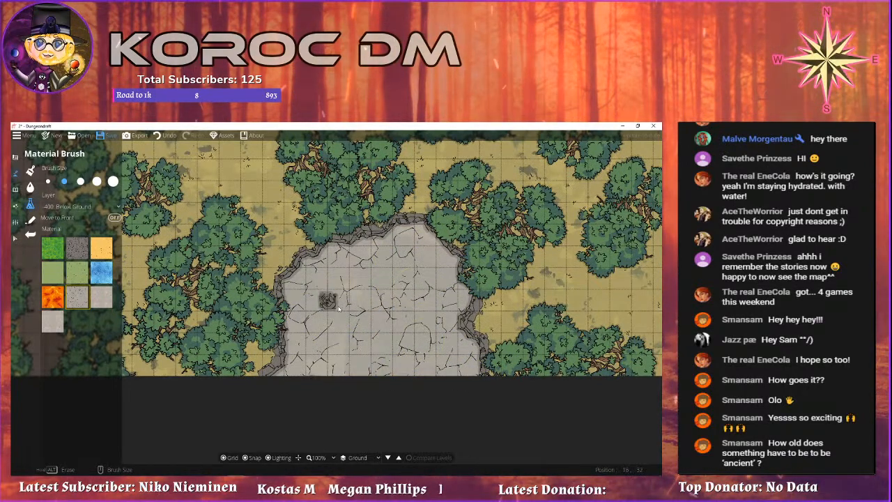
pyautogui.scroll(-4, 371, 321)
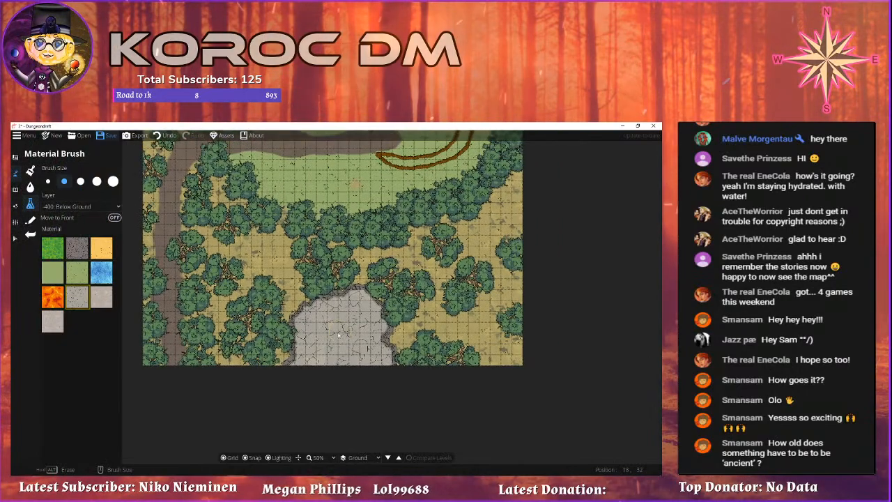
# Paint a strip of Rock Tile along the map's top edge above the river, ending just short of the right corner.
pyautogui.moveTo(355, 323); pyautogui.dragTo(330, 385)
pyautogui.moveTo(313, 237); pyautogui.dragTo(367, 359)
pyautogui.moveTo(317, 189)
pyautogui.mouseDown()
pyautogui.moveTo(553, 193)
pyautogui.moveTo(517, 182)
pyautogui.mouseUp()
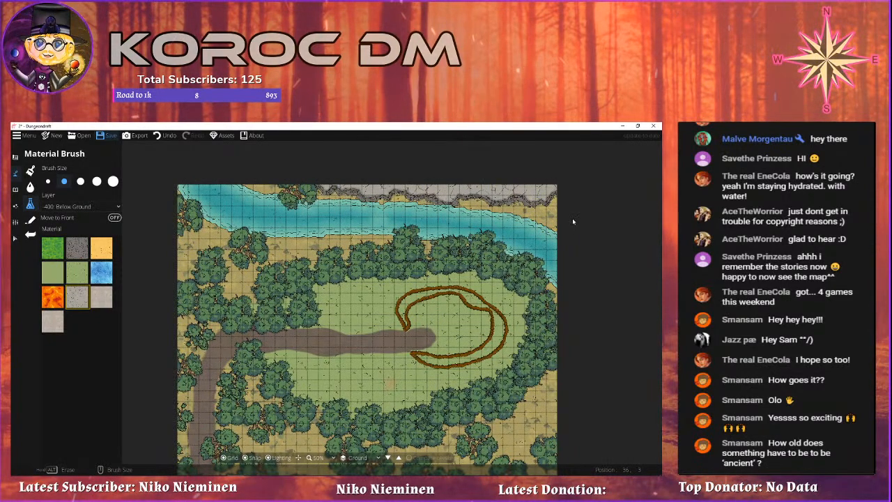
pyautogui.hotkey('ctrl', 'z')
pyautogui.hotkey('ctrl', 'z')
pyautogui.moveTo(494, 195); pyautogui.dragTo(523, 179)
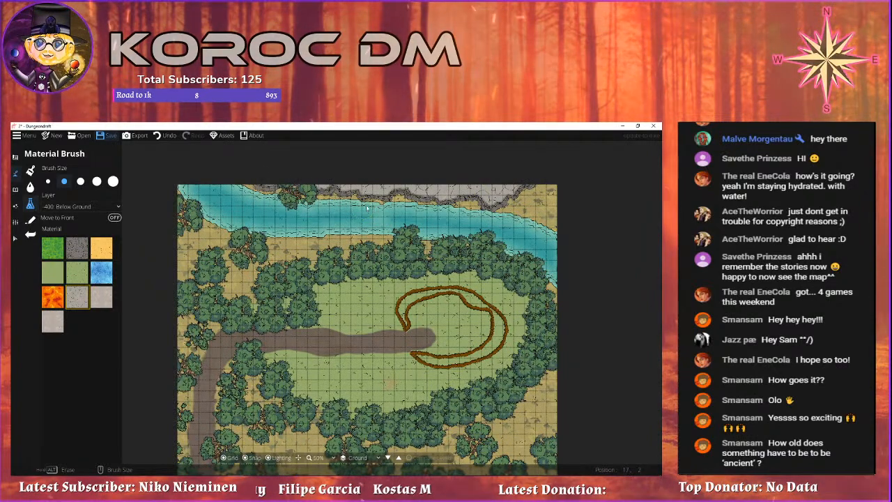
pyautogui.scroll(5, 362, 207)
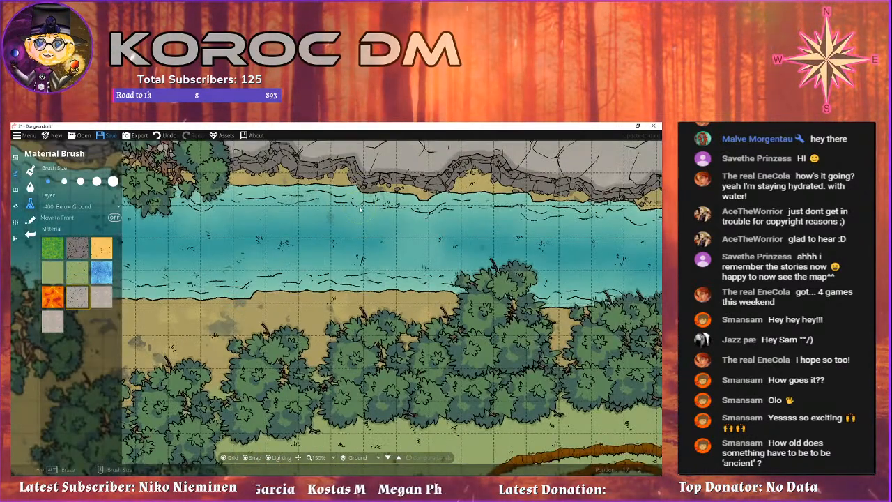
pyautogui.scroll(-7, 348, 232)
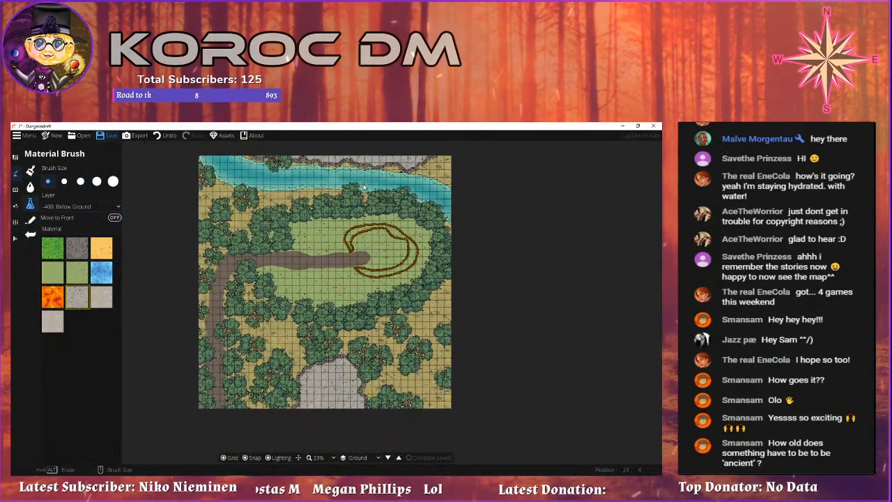
# Paint a second Rock Tile tier just inside the bottom outcrop's edge on User Layer 1 with the smallest brush.
pyautogui.moveTo(285, 273); pyautogui.dragTo(326, 172)
pyautogui.scroll(3, 368, 301)
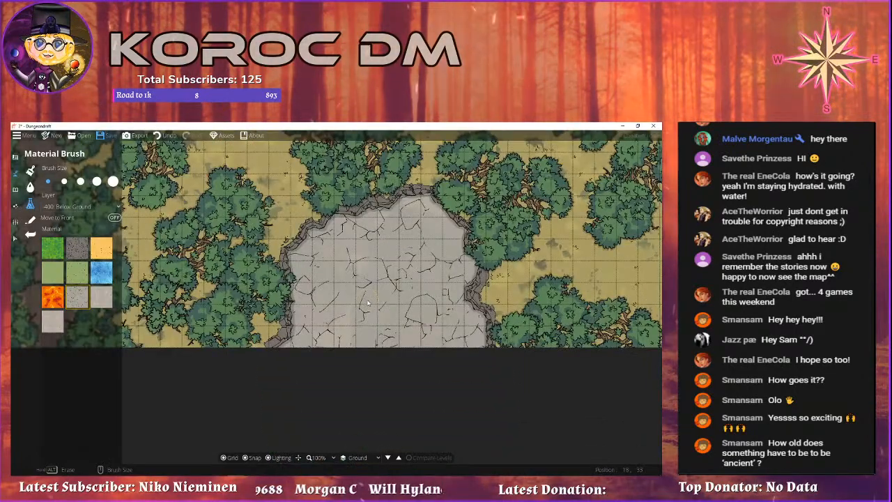
pyautogui.scroll(-3, 368, 301)
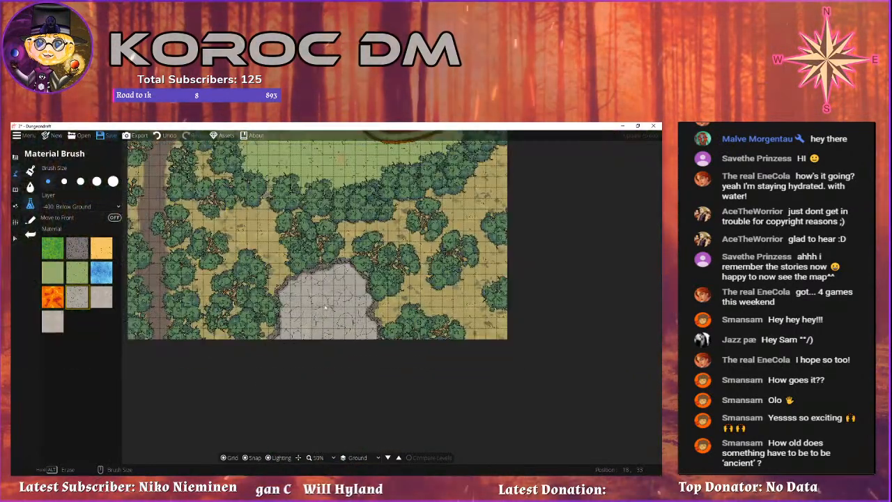
pyautogui.moveTo(317, 365); pyautogui.dragTo(321, 410)
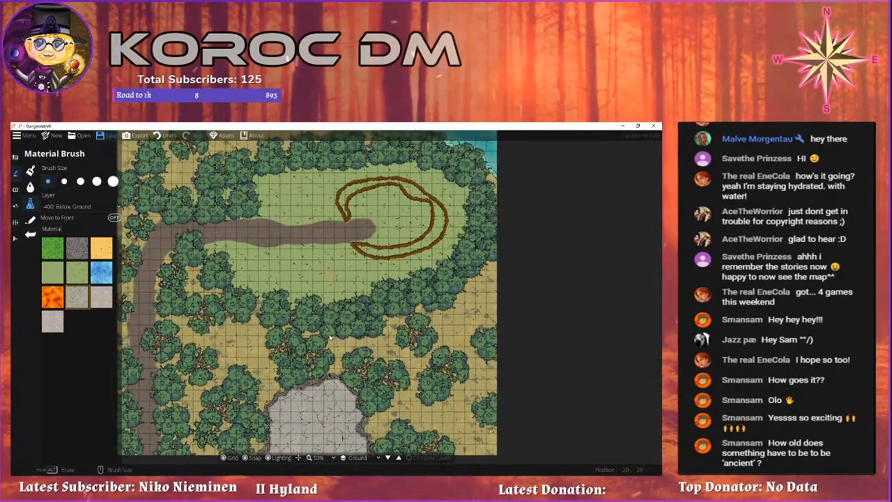
pyautogui.moveTo(330, 337); pyautogui.dragTo(347, 262)
pyautogui.moveTo(331, 353); pyautogui.dragTo(309, 272)
pyautogui.scroll(3, 322, 319)
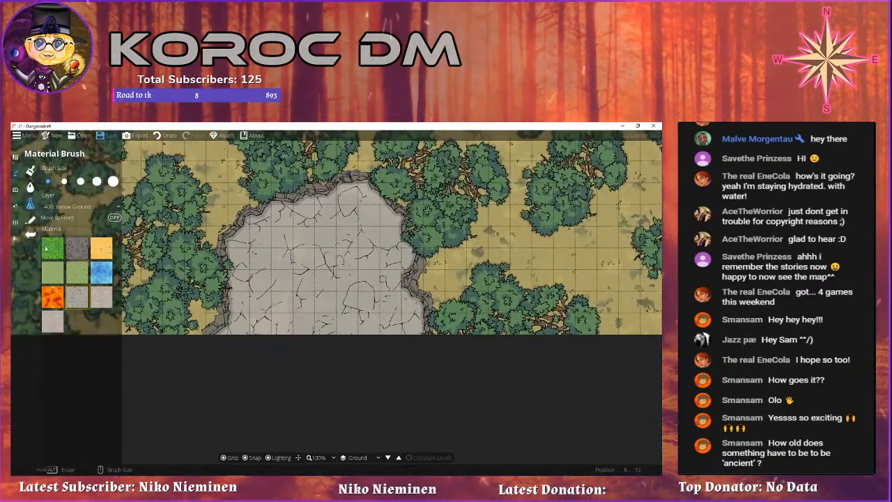
pyautogui.click(80, 206)
pyautogui.click(84, 278)
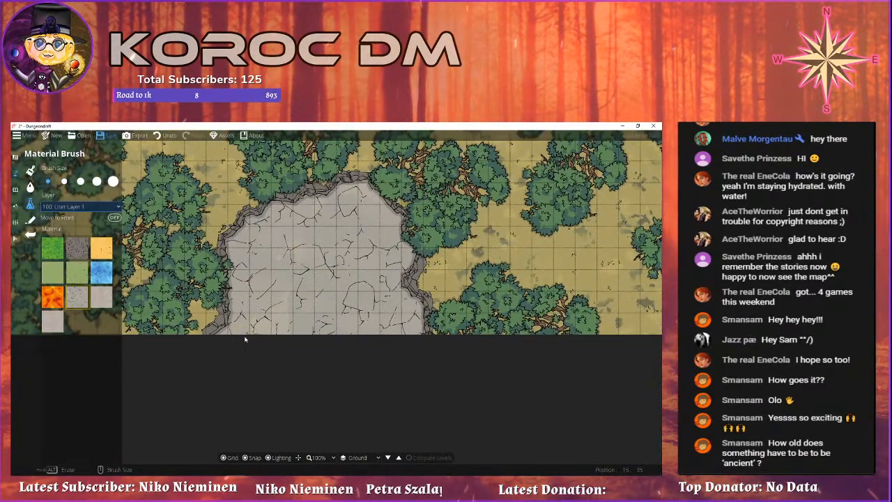
pyautogui.moveTo(255, 297)
pyautogui.mouseDown()
pyautogui.moveTo(253, 265)
pyautogui.moveTo(269, 242)
pyautogui.moveTo(229, 273)
pyautogui.mouseUp()
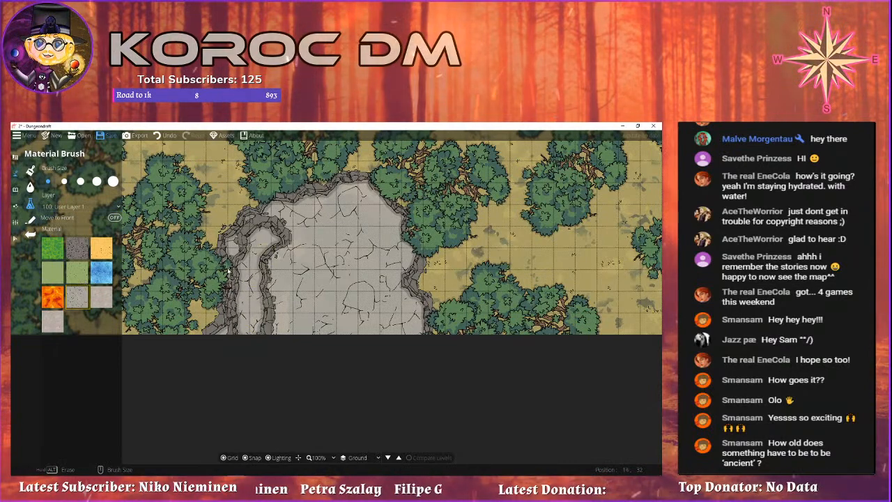
pyautogui.moveTo(284, 238)
pyautogui.mouseDown()
pyautogui.moveTo(368, 214)
pyautogui.moveTo(388, 255)
pyautogui.moveTo(359, 276)
pyautogui.moveTo(398, 322)
pyautogui.moveTo(396, 335)
pyautogui.moveTo(369, 347)
pyautogui.moveTo(383, 328)
pyautogui.moveTo(306, 329)
pyautogui.moveTo(282, 316)
pyautogui.moveTo(277, 292)
pyautogui.moveTo(307, 260)
pyautogui.moveTo(357, 258)
pyautogui.moveTo(338, 287)
pyautogui.moveTo(364, 267)
pyautogui.moveTo(317, 328)
pyautogui.moveTo(354, 305)
pyautogui.moveTo(327, 292)
pyautogui.mouseUp()
pyautogui.moveTo(302, 199)
pyautogui.mouseDown()
pyautogui.moveTo(312, 202)
pyautogui.moveTo(300, 207)
pyautogui.moveTo(342, 184)
pyautogui.moveTo(370, 190)
pyautogui.mouseUp()
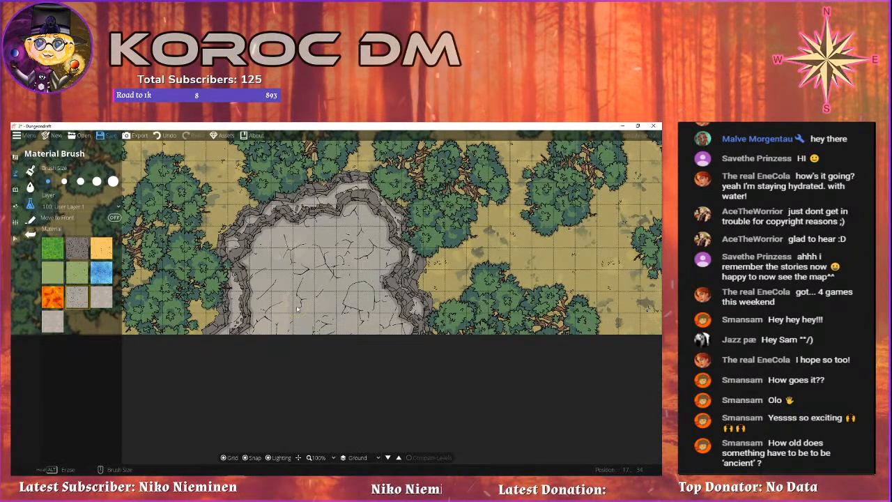
# Paint a third, smaller Rock Tile tier inside the bottom outcrop on User Layer 2.
pyautogui.click(77, 206)
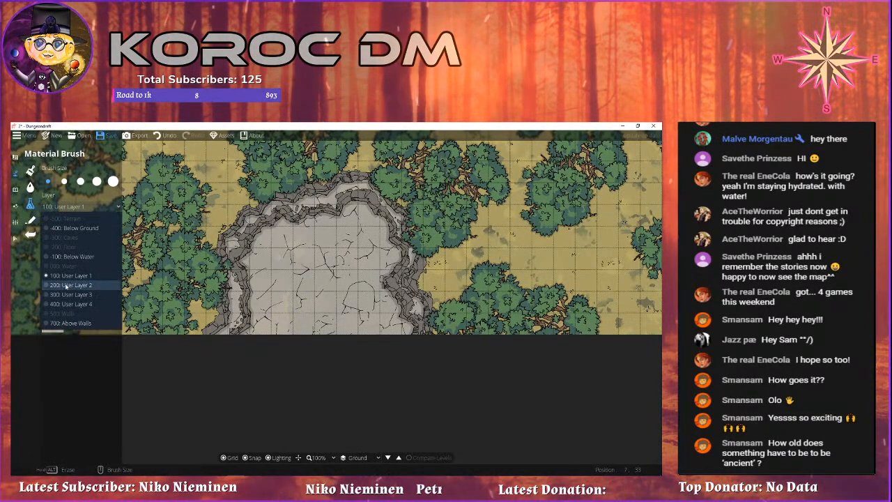
pyautogui.click(66, 286)
pyautogui.moveTo(268, 333)
pyautogui.mouseDown()
pyautogui.moveTo(279, 300)
pyautogui.moveTo(315, 257)
pyautogui.moveTo(352, 245)
pyautogui.moveTo(371, 278)
pyautogui.moveTo(359, 314)
pyautogui.moveTo(334, 340)
pyautogui.moveTo(366, 333)
pyautogui.moveTo(380, 310)
pyautogui.moveTo(363, 282)
pyautogui.mouseUp()
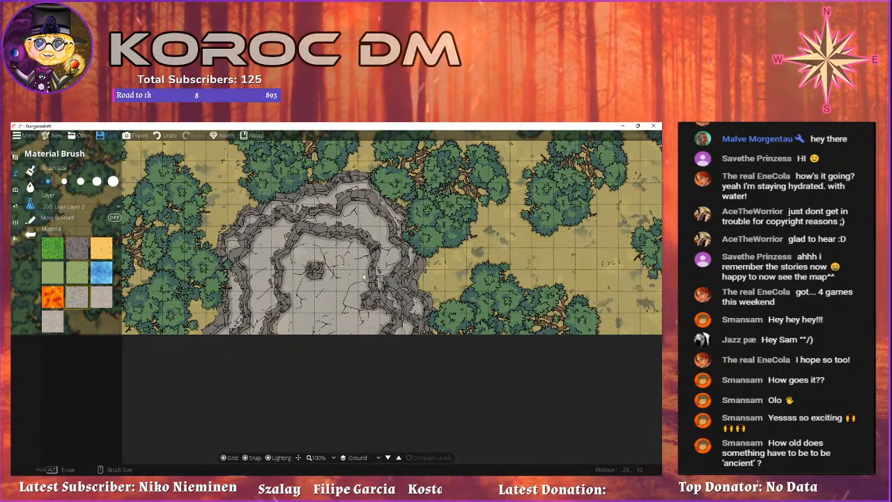
pyautogui.scroll(-3, 348, 300)
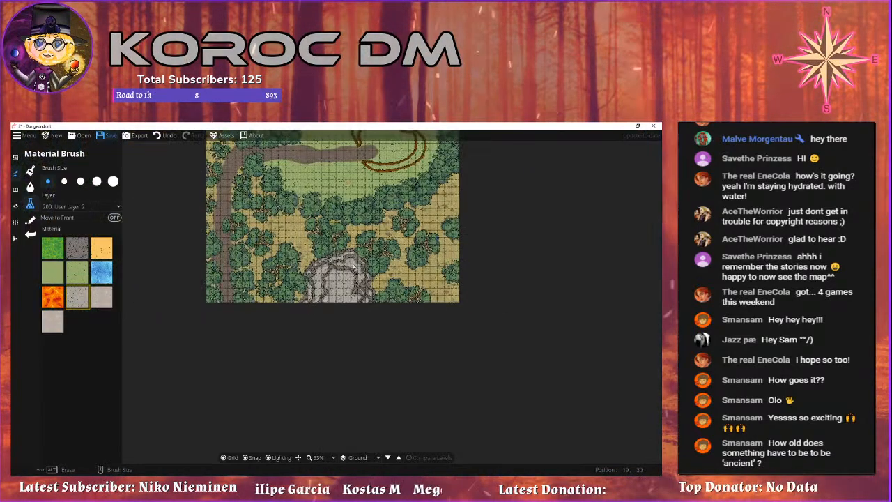
pyautogui.scroll(2, 360, 293)
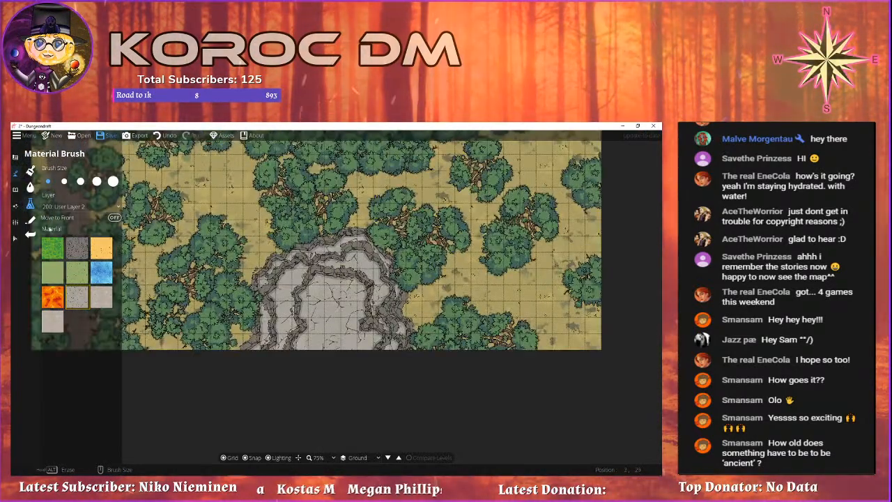
# Paint a small rounded Rock Tile peak at the centre of the bottom outcrop on User Layer 3.
pyautogui.click(77, 206)
pyautogui.click(70, 294)
pyautogui.moveTo(343, 286)
pyautogui.mouseDown()
pyautogui.moveTo(322, 306)
pyautogui.moveTo(325, 320)
pyautogui.moveTo(349, 317)
pyautogui.moveTo(352, 302)
pyautogui.moveTo(335, 323)
pyautogui.mouseUp()
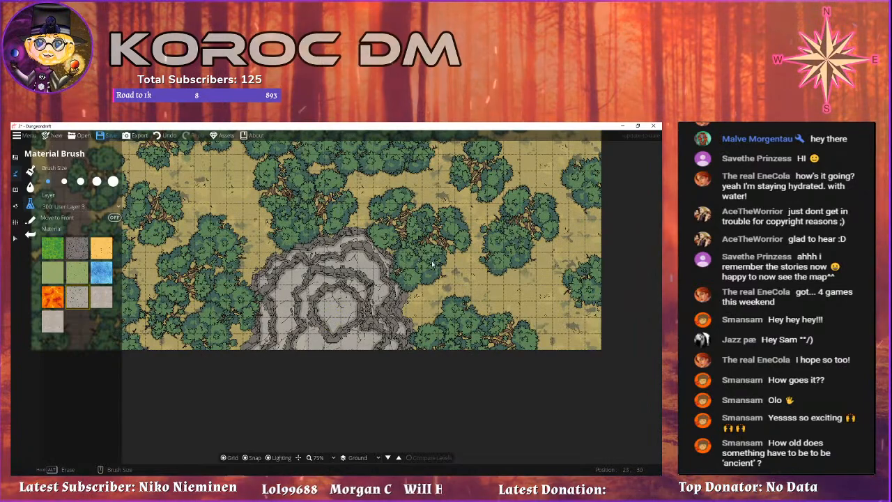
# Paint a Rock Tile outcrop on User Layer 1 at the map's left edge, between the river and the dirt path.
pyautogui.scroll(-5, 372, 362)
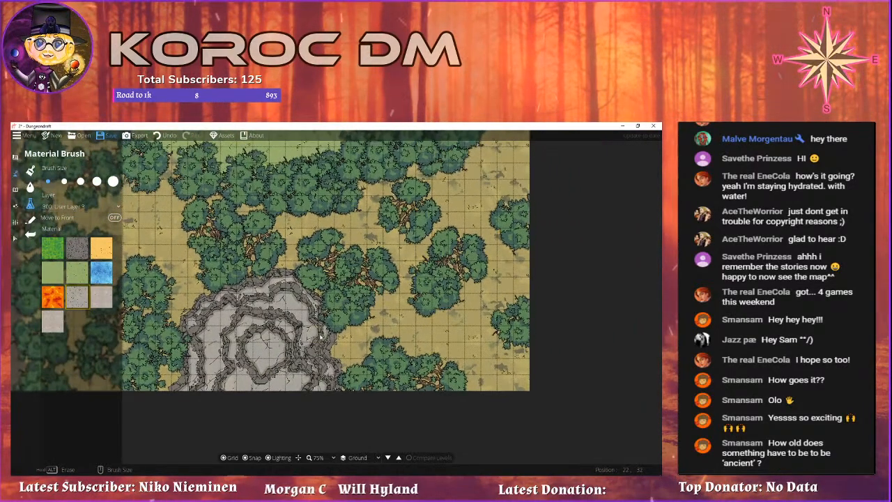
pyautogui.moveTo(309, 234); pyautogui.dragTo(357, 340)
pyautogui.moveTo(358, 278); pyautogui.dragTo(279, 240)
pyautogui.moveTo(187, 227); pyautogui.dragTo(256, 244)
pyautogui.scroll(2, 256, 244)
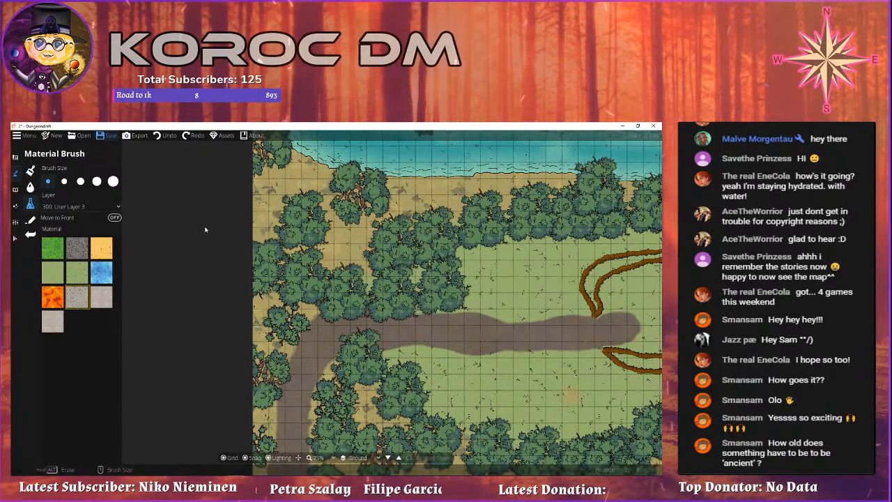
pyautogui.click(98, 207)
pyautogui.click(71, 275)
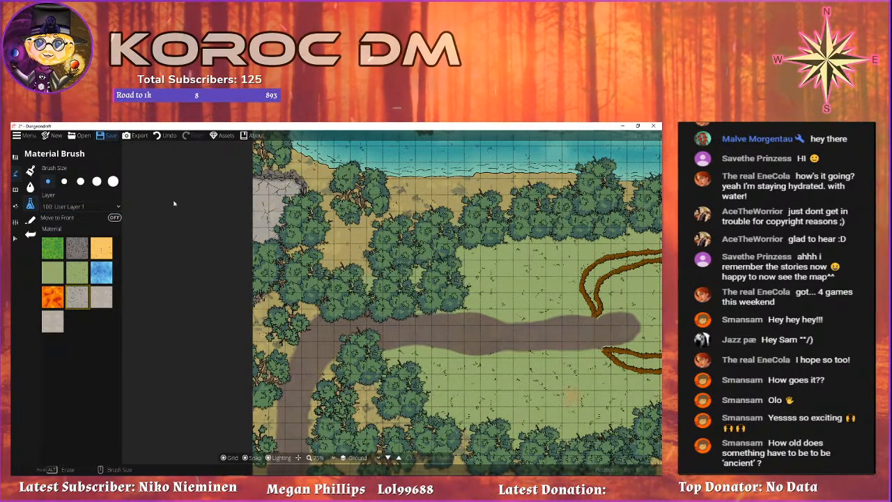
# Paint a smaller Rock Tile tier inside the left-edge outcrop on User Layer 2.
pyautogui.click(81, 207)
pyautogui.click(68, 284)
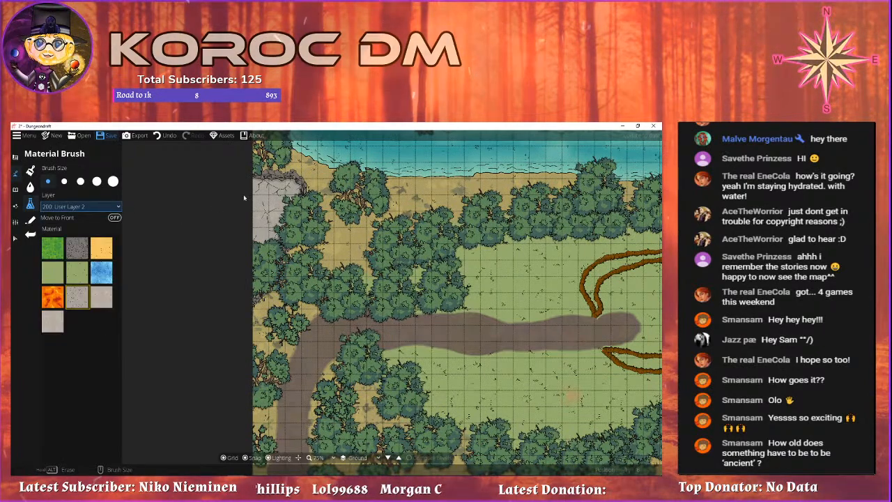
pyautogui.moveTo(271, 196)
pyautogui.mouseDown()
pyautogui.moveTo(229, 286)
pyautogui.moveTo(264, 238)
pyautogui.mouseUp()
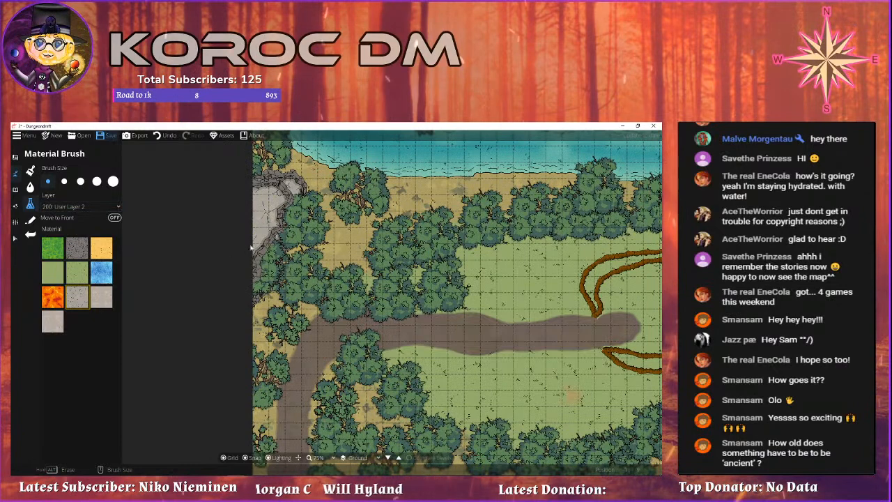
# Move the trees overlapping the left-edge rock outcrop off it to fill the gap in the neighbouring grove.
pyautogui.click(15, 239)
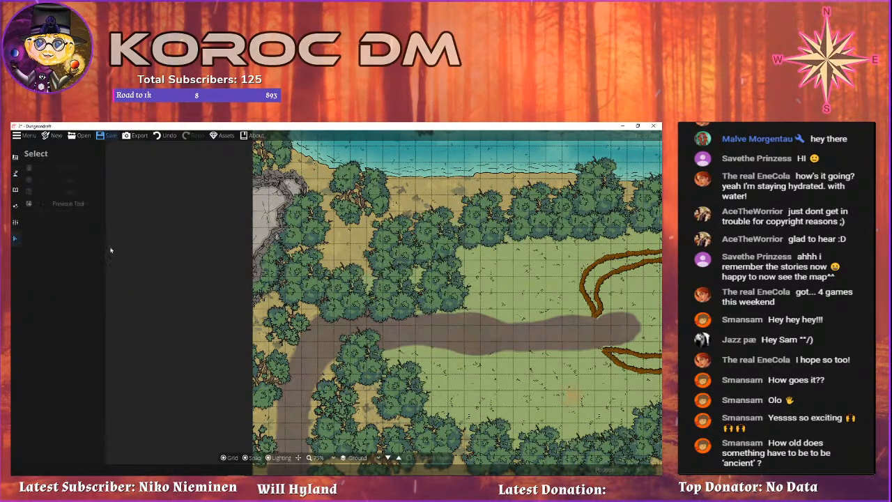
pyautogui.moveTo(268, 270); pyautogui.dragTo(341, 252)
pyautogui.moveTo(307, 227); pyautogui.dragTo(345, 223)
pyautogui.moveTo(289, 276); pyautogui.dragTo(307, 280)
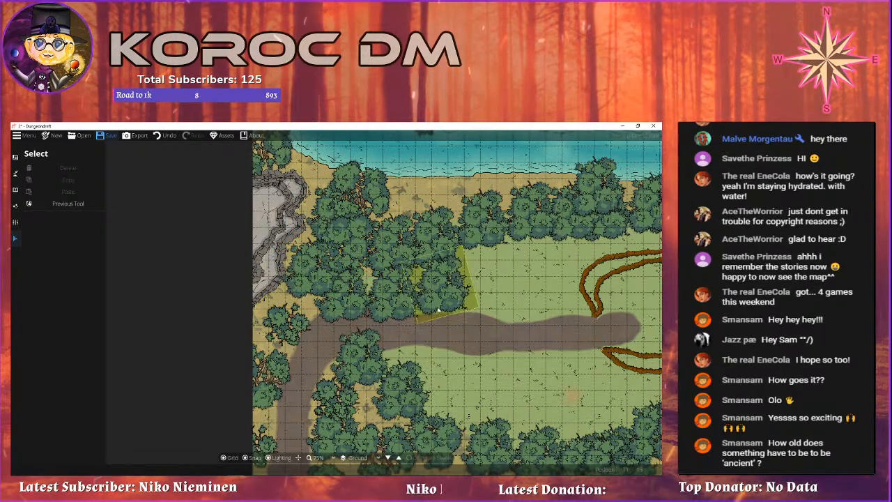
# Nudge a tree within the grove between the left-edge outcrop and the clearing.
pyautogui.scroll(-1, 439, 312)
pyautogui.moveTo(509, 358); pyautogui.dragTo(390, 274)
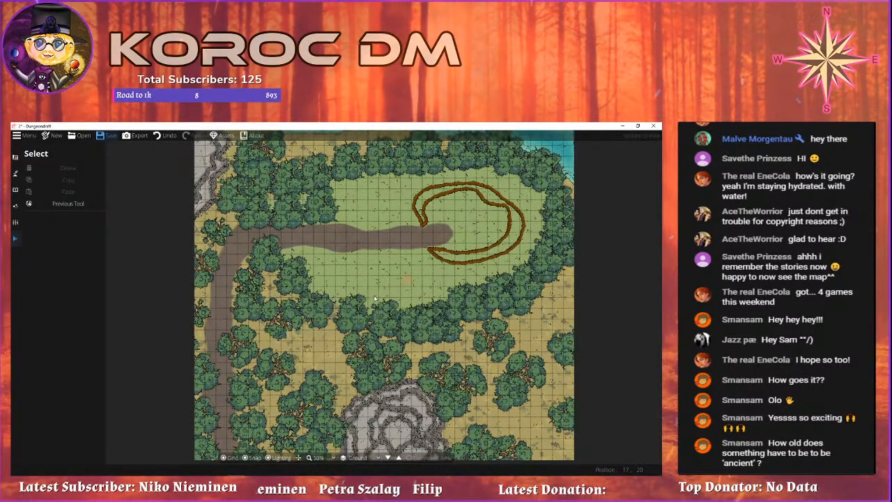
pyautogui.moveTo(346, 260); pyautogui.dragTo(359, 277)
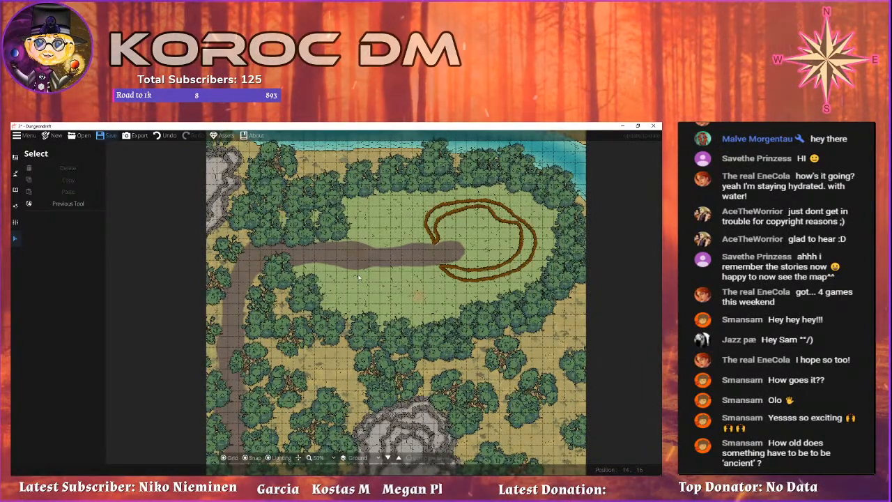
pyautogui.moveTo(381, 266); pyautogui.dragTo(315, 303)
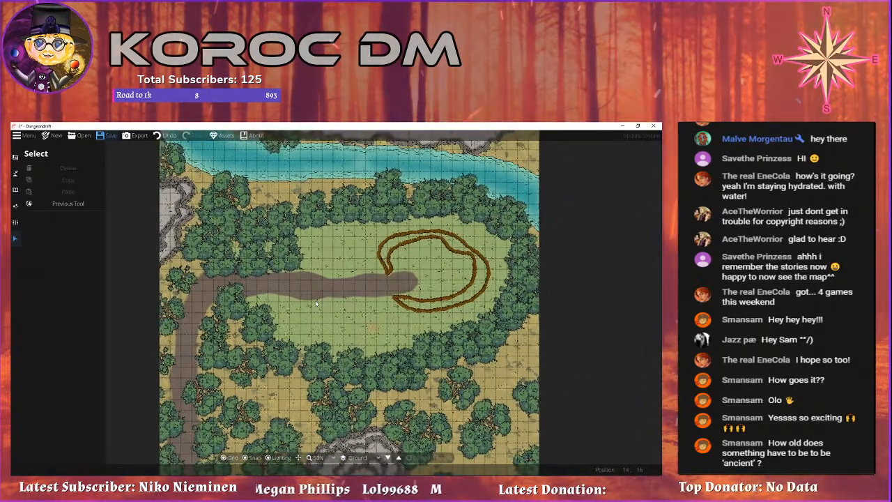
pyautogui.moveTo(359, 265); pyautogui.dragTo(390, 296)
pyautogui.moveTo(327, 293); pyautogui.dragTo(397, 267)
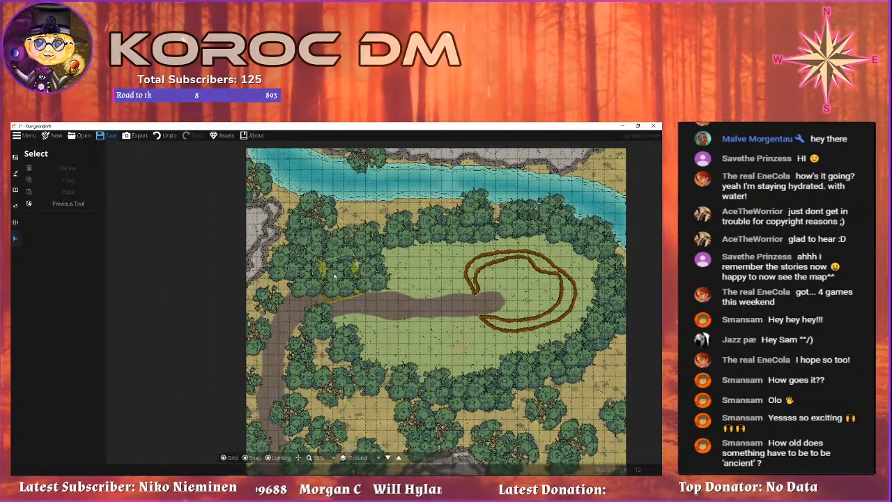
pyautogui.click(309, 246)
pyautogui.moveTo(313, 247); pyautogui.dragTo(314, 252)
# Move a tree from the clearing's lower tree ring to the map's right edge.
pyautogui.moveTo(432, 299); pyautogui.dragTo(394, 234)
pyautogui.moveTo(404, 271); pyautogui.dragTo(367, 258)
pyautogui.click(395, 323)
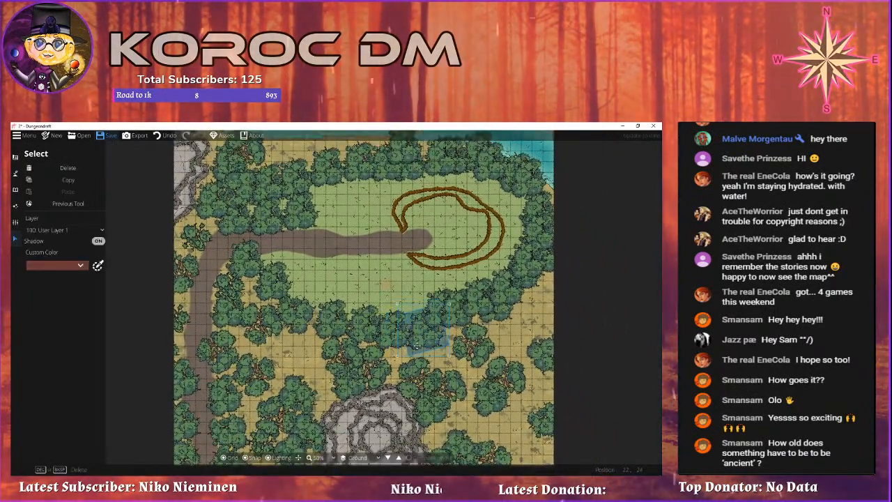
pyautogui.moveTo(444, 326); pyautogui.dragTo(531, 332)
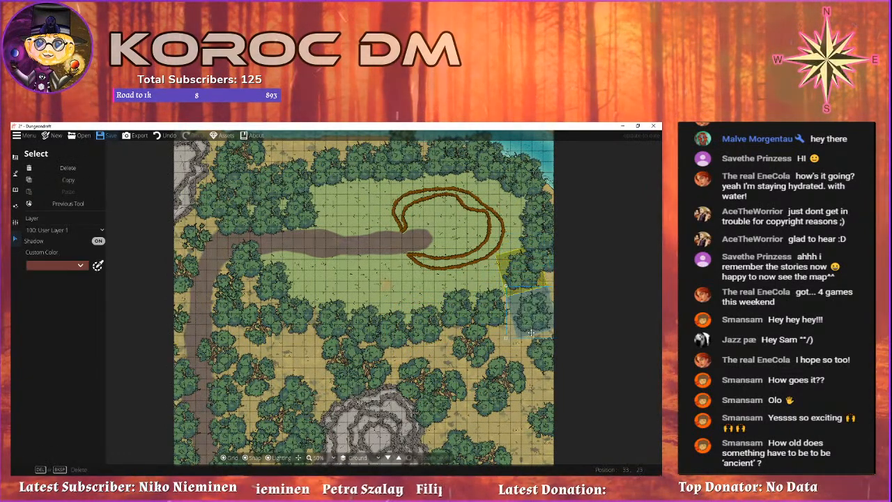
# Thin out the trees on the right side of the clearing's tree ring to open gaps.
pyautogui.click(554, 274)
pyautogui.press('Delete')
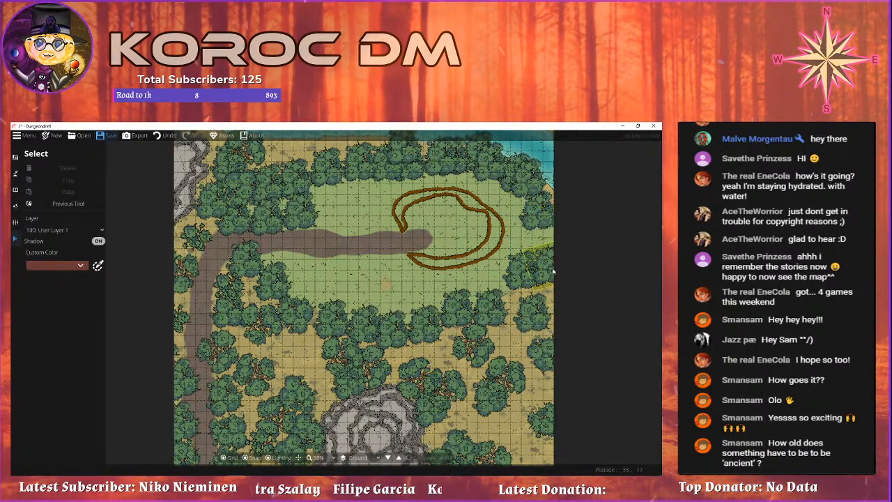
pyautogui.click(550, 252)
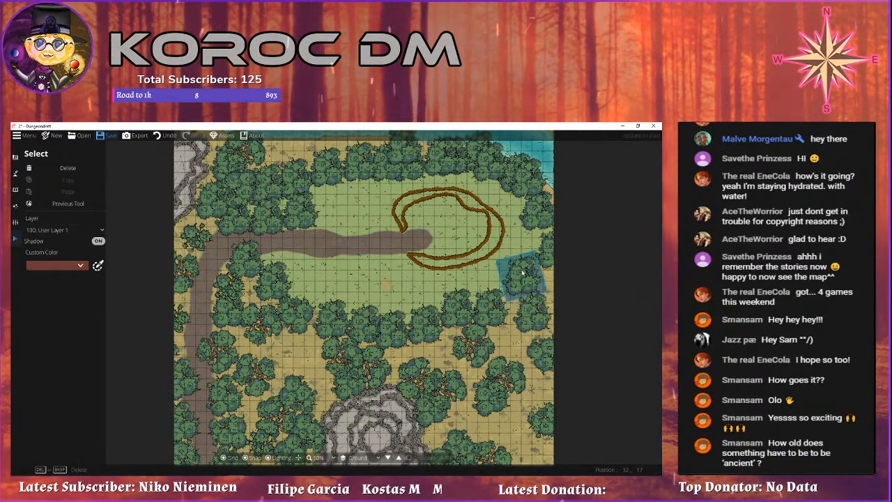
pyautogui.press('Delete')
# Delete surplus trees from the clearing's tree ring along the river.
pyautogui.moveTo(498, 175); pyautogui.dragTo(511, 222)
pyautogui.click(490, 218)
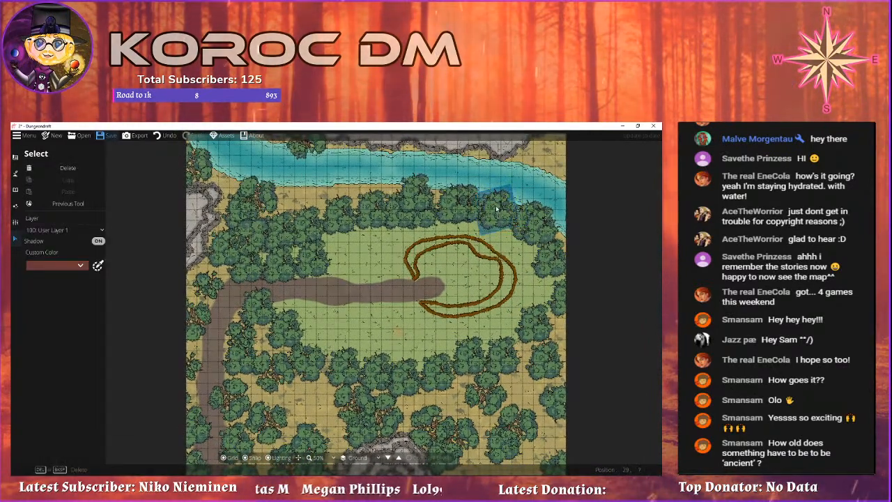
pyautogui.press('Delete')
pyautogui.click(465, 217)
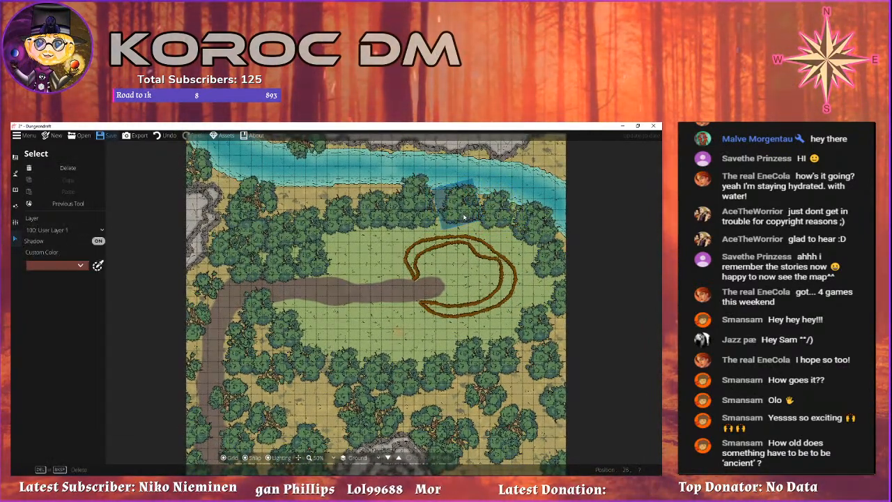
pyautogui.press('Delete')
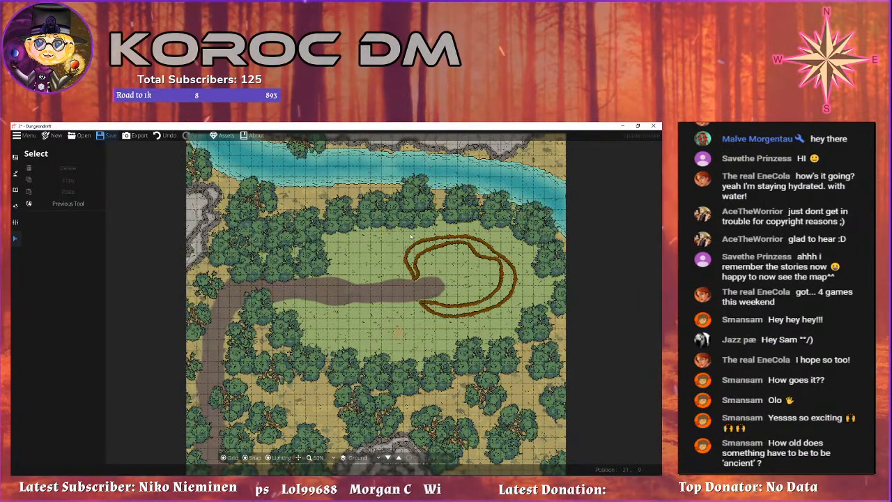
pyautogui.click(374, 217)
pyautogui.press('Delete')
# Rearrange the remaining trees on the clearing's river side into separate clumps with a gap between them.
pyautogui.moveTo(374, 220); pyautogui.dragTo(401, 191)
pyautogui.click(414, 191)
pyautogui.moveTo(456, 176); pyautogui.dragTo(412, 200)
pyautogui.click(456, 190)
pyautogui.click(394, 234)
# Adjust the trees beside the upper edge of the bottom rock outcrop.
pyautogui.moveTo(373, 253); pyautogui.dragTo(371, 157)
pyautogui.moveTo(432, 288); pyautogui.dragTo(419, 275)
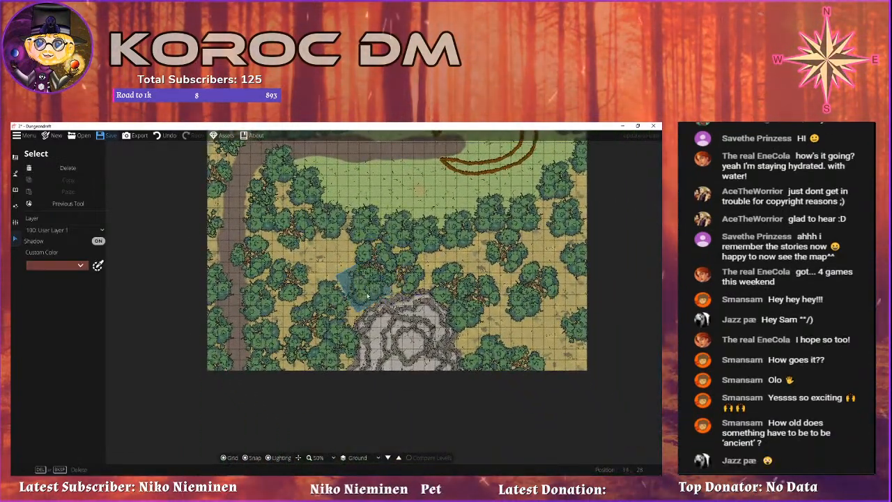
pyautogui.scroll(-3, 390, 293)
pyautogui.moveTo(400, 284); pyautogui.dragTo(386, 307)
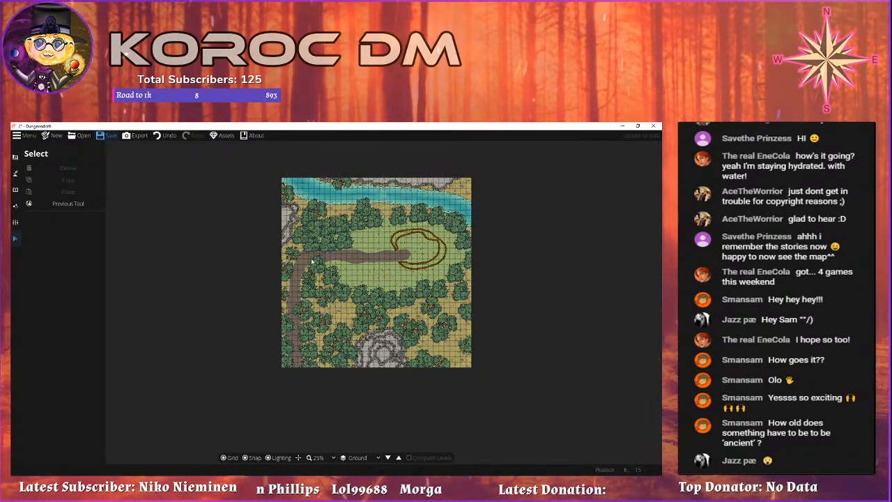
# Paint a small pond with the Water Brush in the open ground between the dirt path and the bottom outcrop.
pyautogui.scroll(4, 313, 261)
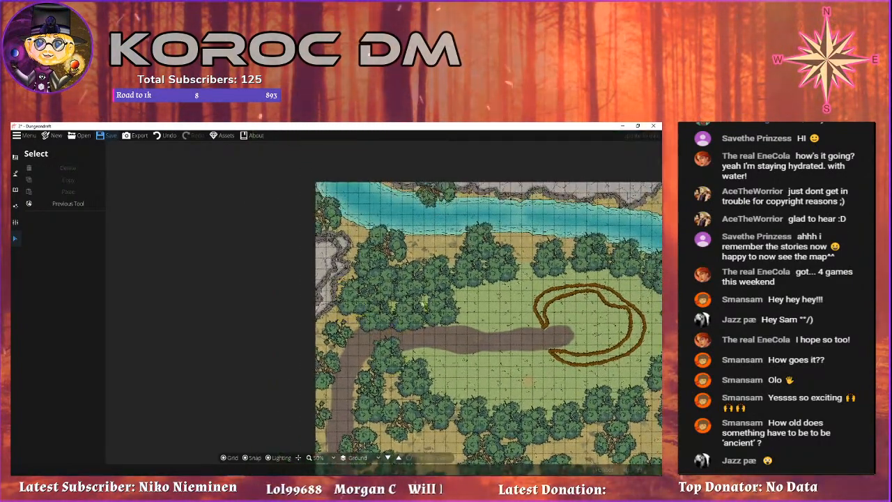
pyautogui.moveTo(424, 304); pyautogui.dragTo(291, 215)
pyautogui.moveTo(334, 275); pyautogui.dragTo(400, 244)
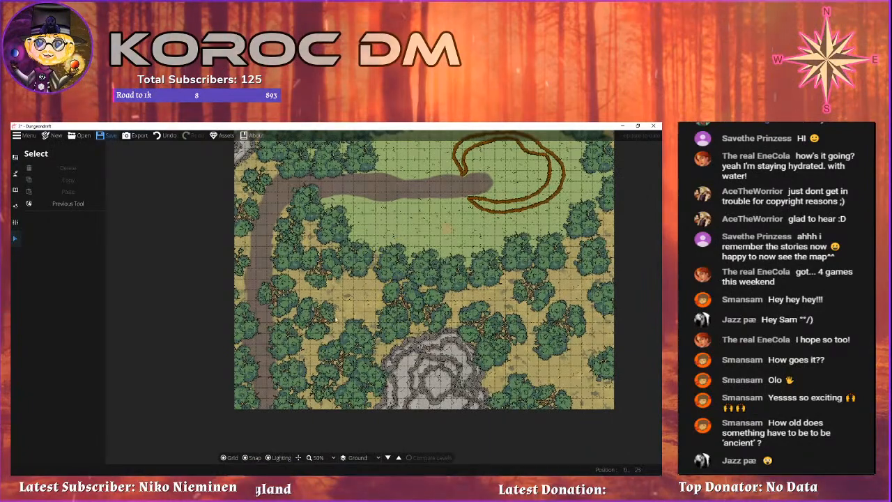
pyautogui.scroll(3, 325, 311)
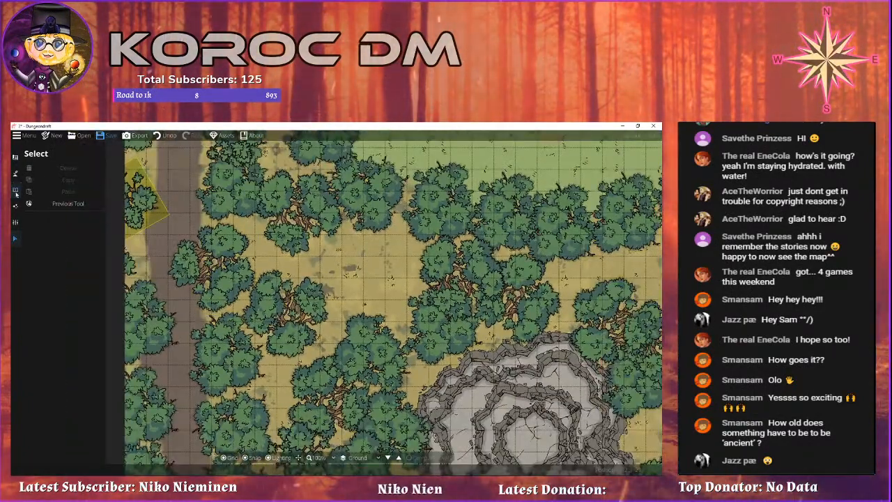
pyautogui.click(16, 193)
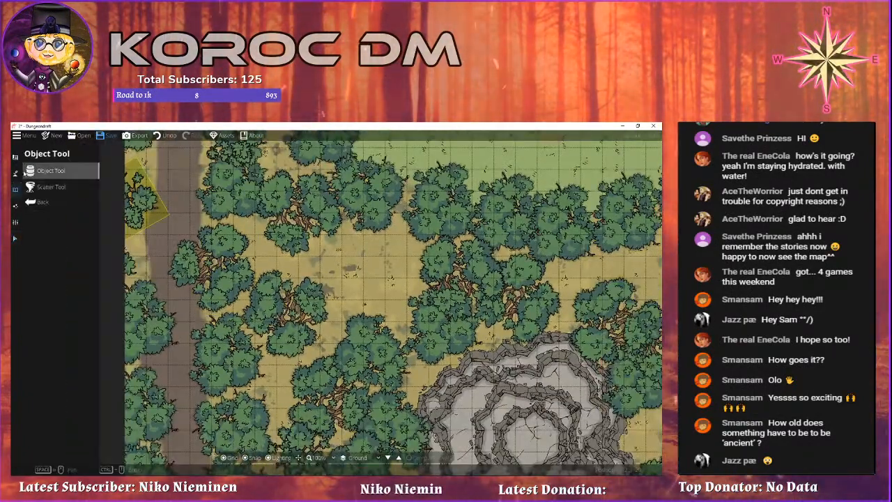
pyautogui.click(36, 170)
pyautogui.click(16, 173)
pyautogui.click(37, 171)
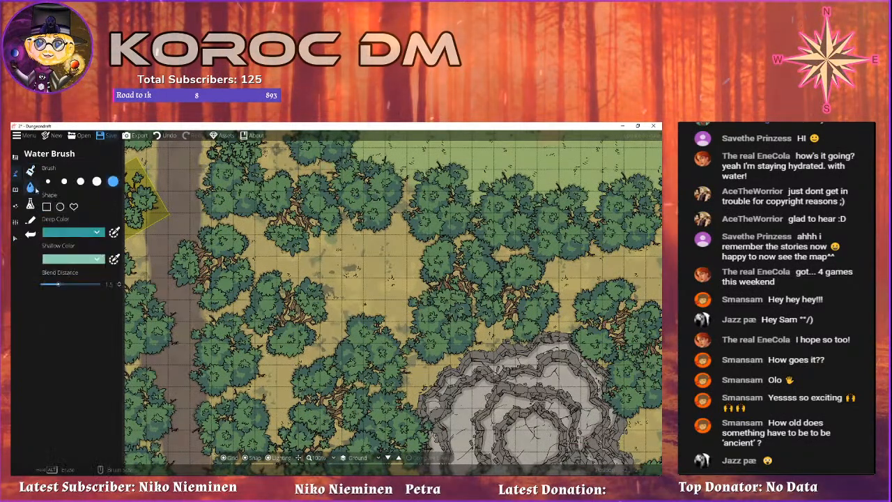
pyautogui.click(358, 275)
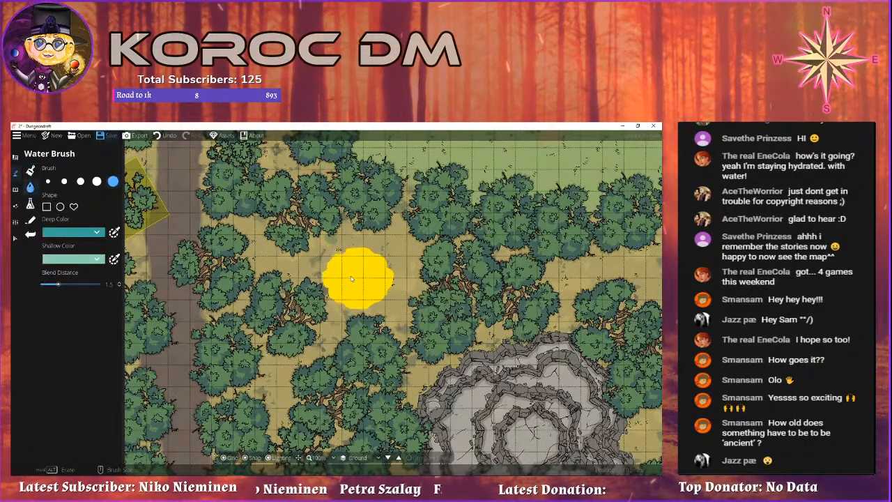
pyautogui.moveTo(331, 298); pyautogui.dragTo(356, 293)
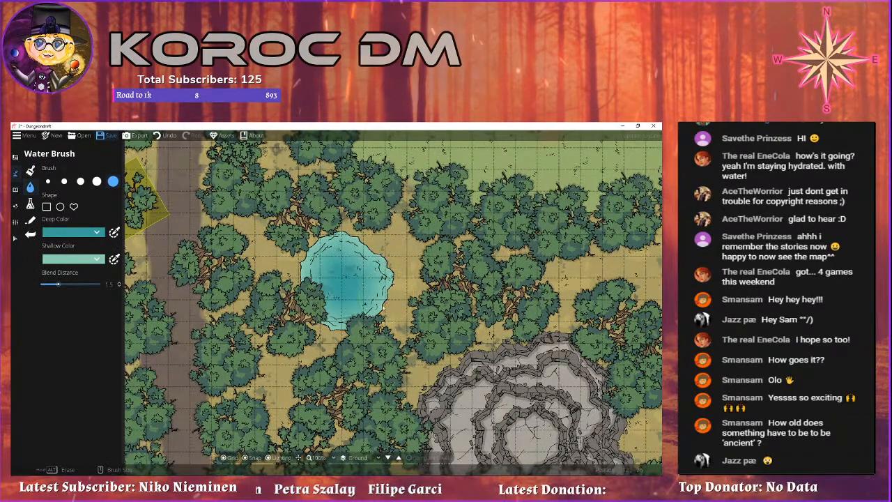
pyautogui.click(379, 307)
pyautogui.scroll(-5, 366, 281)
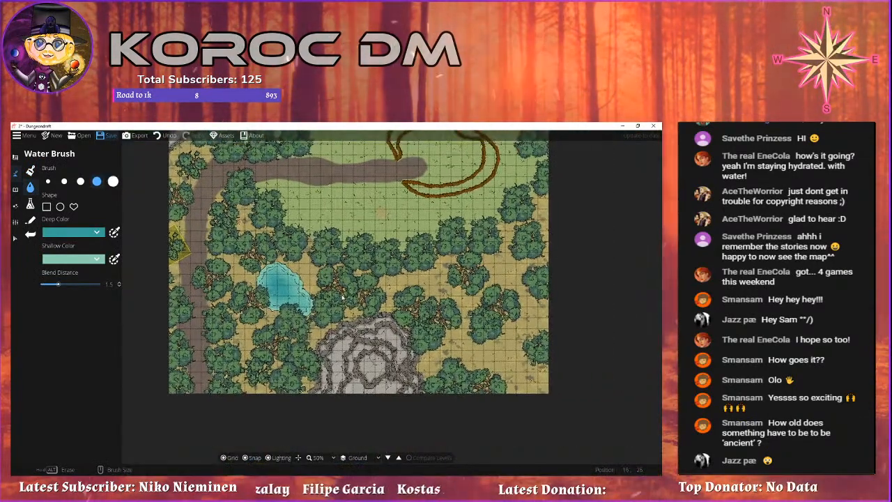
# Reposition the trees around the pond so they frame its banks.
pyautogui.click(19, 238)
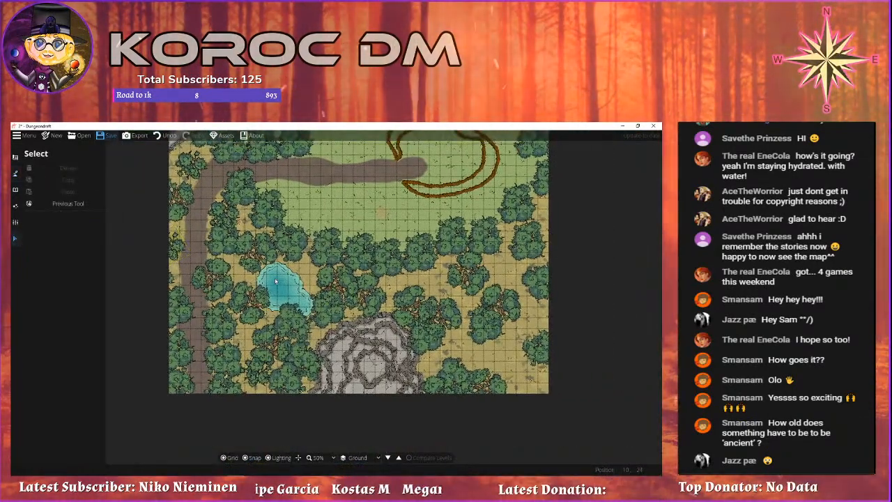
pyautogui.scroll(5, 265, 277)
pyautogui.moveTo(320, 217); pyautogui.dragTo(399, 218)
pyautogui.moveTo(307, 300); pyautogui.dragTo(294, 265)
pyautogui.moveTo(399, 336); pyautogui.dragTo(378, 300)
pyautogui.moveTo(377, 300)
pyautogui.mouseDown()
pyautogui.moveTo(401, 327)
pyautogui.moveTo(384, 314)
pyautogui.mouseUp()
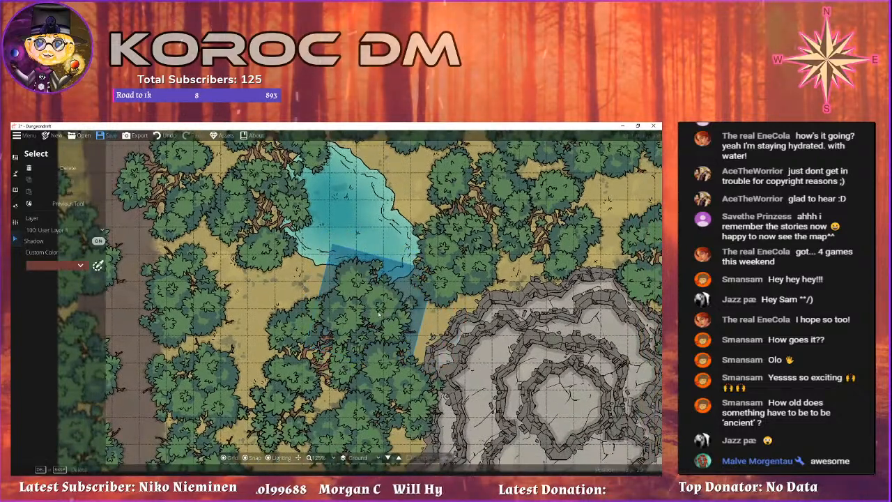
pyautogui.rightClick(385, 314)
# Rearrange the trees in the grove below the pond, beside the bottom outcrop.
pyautogui.moveTo(311, 382); pyautogui.dragTo(331, 315)
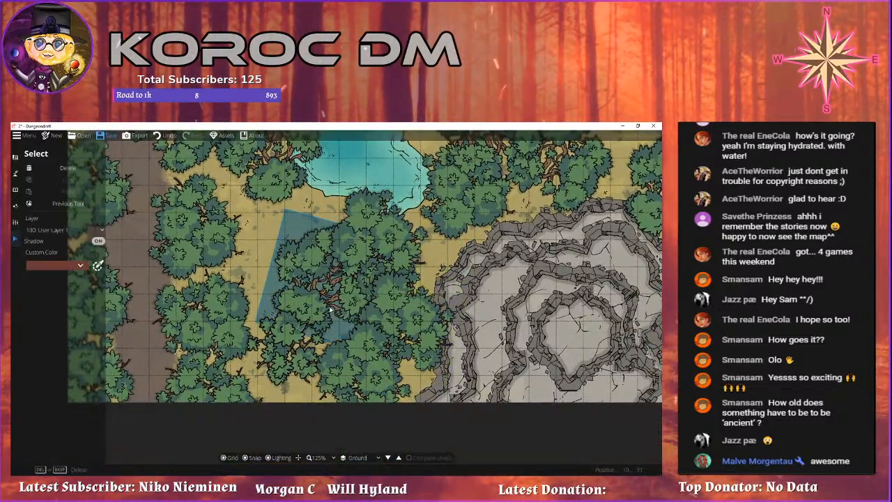
pyautogui.rightClick(332, 315)
pyautogui.moveTo(416, 320); pyautogui.dragTo(382, 398)
pyautogui.moveTo(320, 367); pyautogui.dragTo(348, 406)
pyautogui.moveTo(248, 250); pyautogui.dragTo(364, 411)
# Shift the trees between the dirt path's bend and the pond into tighter clumps.
pyautogui.scroll(-5, 330, 321)
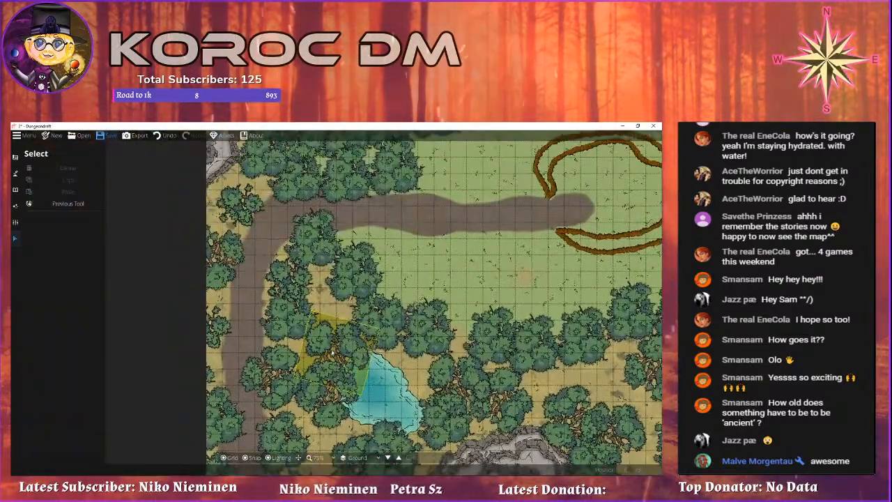
pyautogui.click(298, 324)
pyautogui.moveTo(302, 342); pyautogui.dragTo(291, 337)
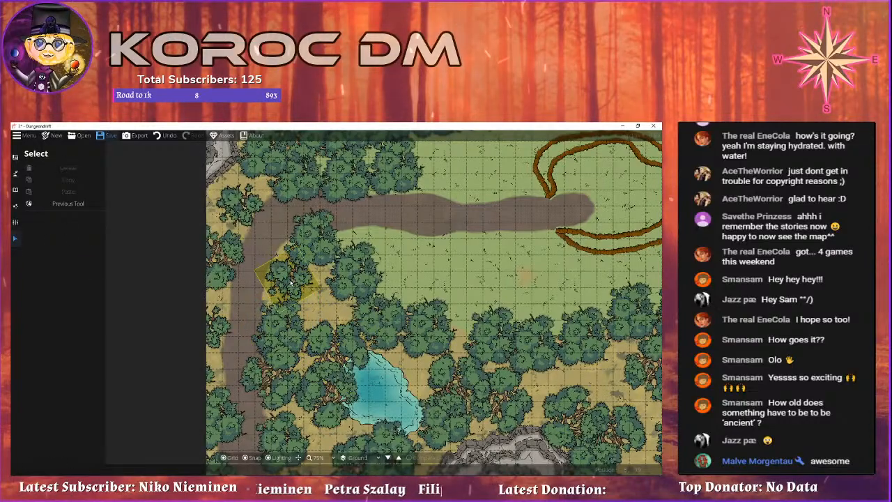
pyautogui.moveTo(371, 296); pyautogui.dragTo(267, 228)
pyautogui.moveTo(387, 321); pyautogui.dragTo(349, 322)
pyautogui.moveTo(313, 345); pyautogui.dragTo(322, 352)
# Space out the trees along the clearing's lower edge into separate clumps.
pyautogui.moveTo(424, 336); pyautogui.dragTo(296, 310)
pyautogui.moveTo(259, 258); pyautogui.dragTo(355, 249)
pyautogui.moveTo(406, 226); pyautogui.dragTo(348, 305)
pyautogui.moveTo(432, 282); pyautogui.dragTo(415, 261)
pyautogui.click(414, 295)
pyautogui.moveTo(349, 308); pyautogui.dragTo(449, 422)
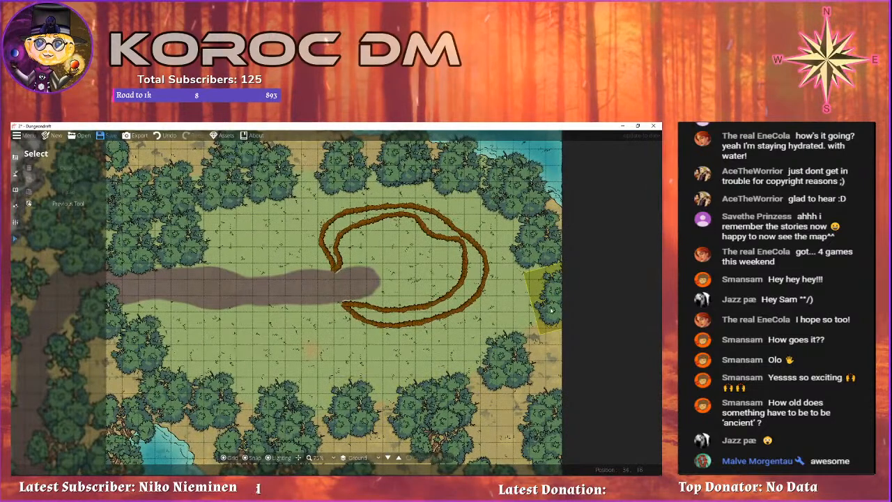
pyautogui.click(462, 391)
pyautogui.moveTo(461, 392); pyautogui.dragTo(471, 400)
# Clear the trees at the clearing's upper-right edge near the riverbank and fill the spot with branch-revealing trees.
pyautogui.moveTo(541, 258); pyautogui.dragTo(502, 311)
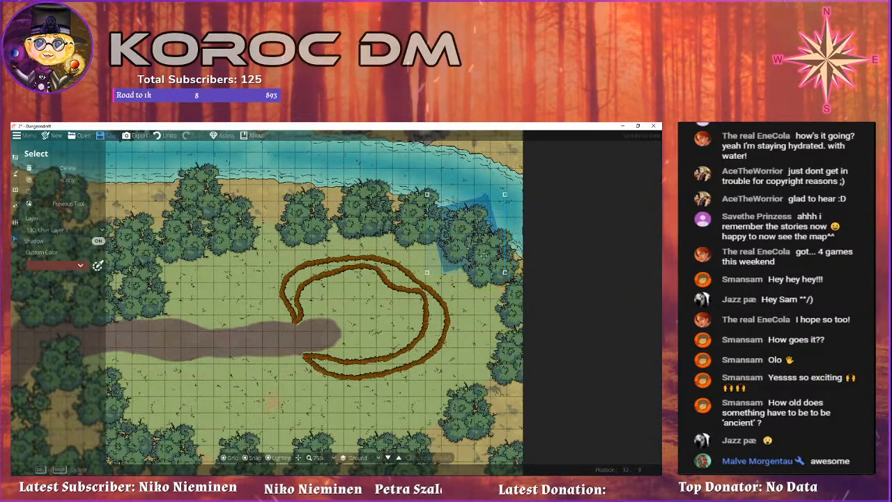
pyautogui.moveTo(456, 252); pyautogui.dragTo(39, 264)
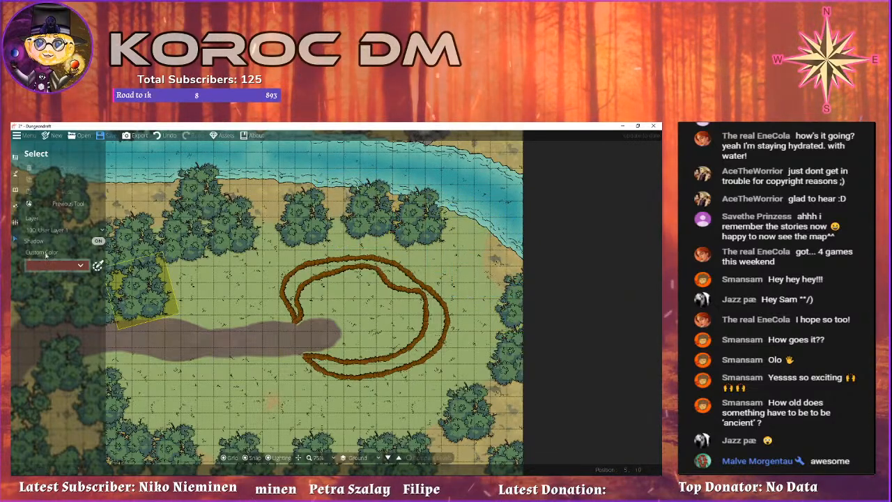
pyautogui.click(15, 190)
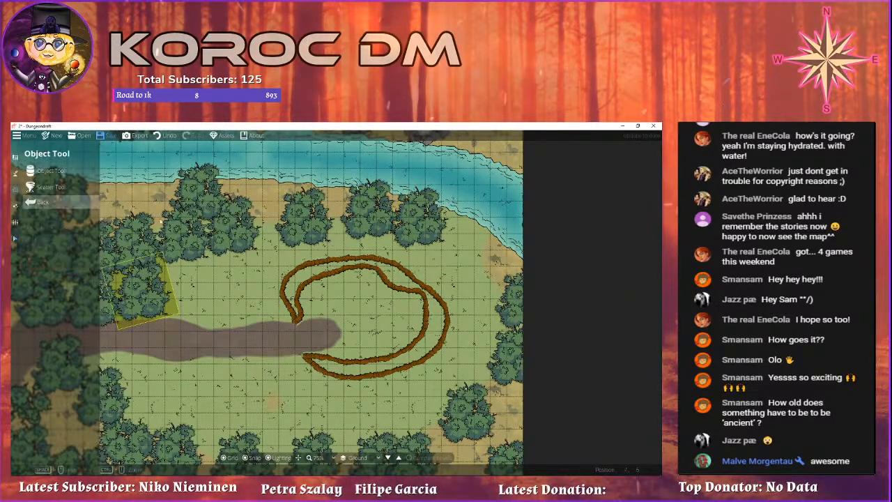
pyautogui.click(45, 170)
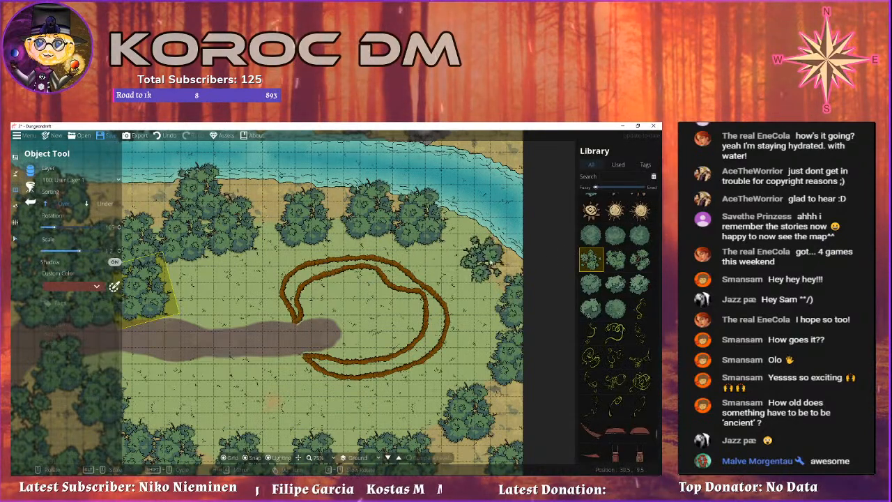
pyautogui.click(641, 259)
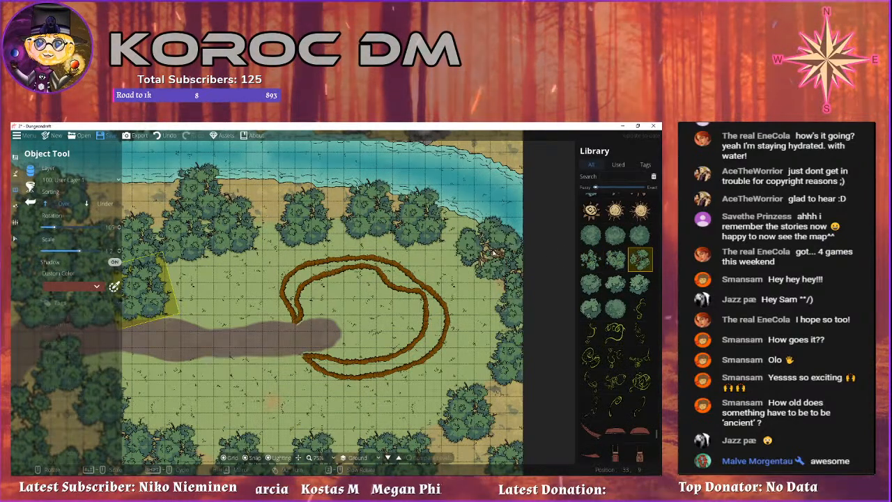
pyautogui.moveTo(380, 280); pyautogui.dragTo(523, 288)
# Fill the gaps between the groves along the clearing's northern edge with several branching tree variants.
pyautogui.click(615, 259)
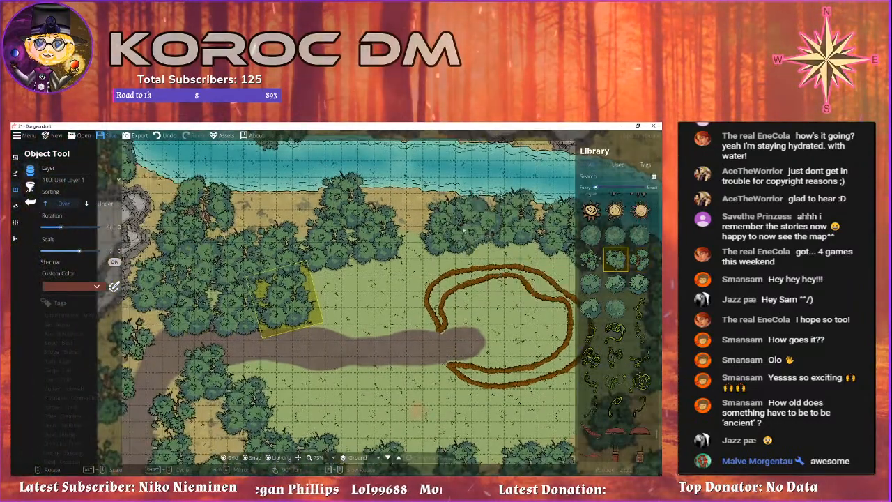
pyautogui.moveTo(472, 226); pyautogui.dragTo(413, 223)
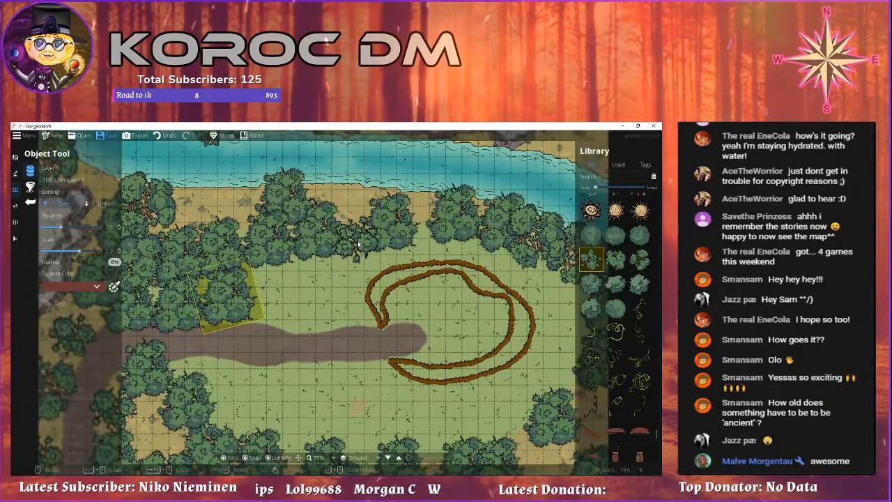
pyautogui.scroll(-5, 620, 265)
pyautogui.scroll(-3, 645, 261)
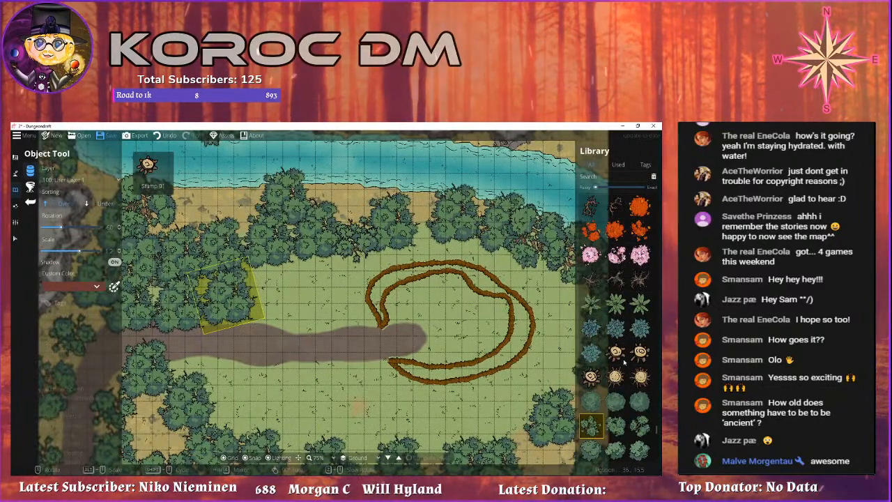
pyautogui.click(641, 325)
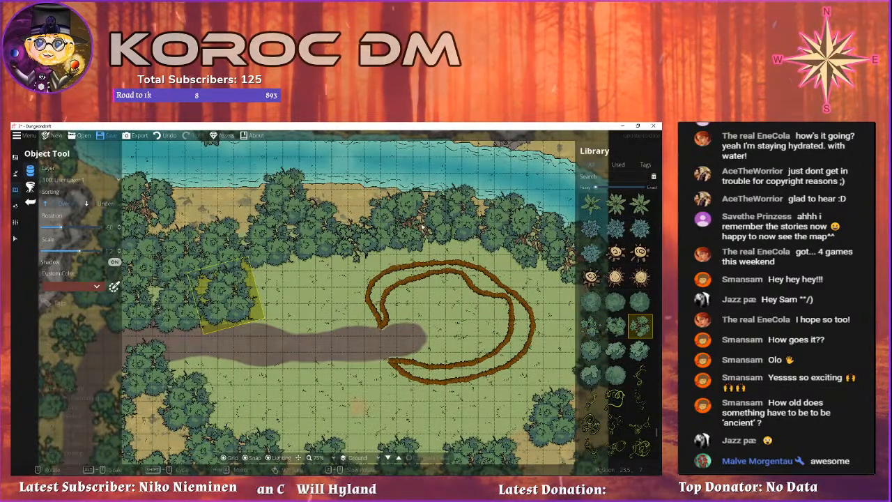
pyautogui.click(427, 218)
# Place rotated branching trees in the map's northeast corner, across the river.
pyautogui.moveTo(468, 257); pyautogui.dragTo(377, 300)
pyautogui.moveTo(474, 228); pyautogui.dragTo(428, 258)
pyautogui.scroll(-3, 415, 217)
pyautogui.scroll(-2, 416, 217)
pyautogui.click(431, 215)
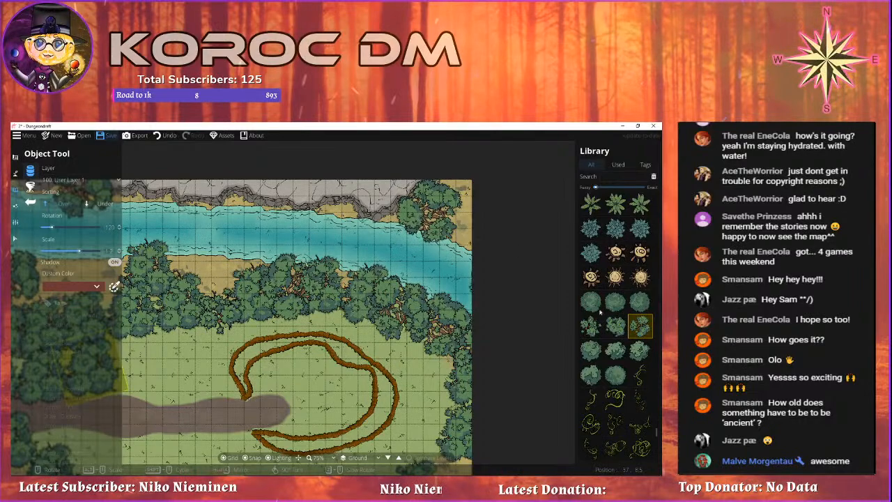
pyautogui.scroll(2, 477, 234)
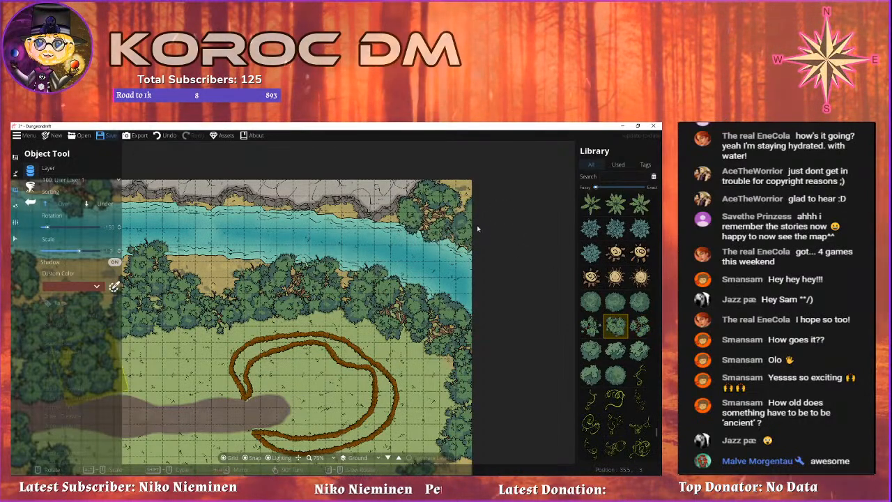
pyautogui.scroll(-3, 487, 229)
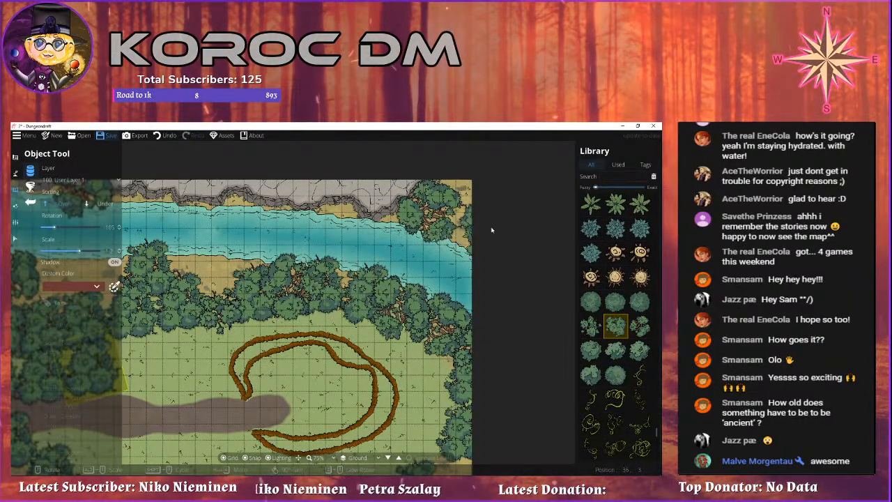
pyautogui.moveTo(466, 298); pyautogui.dragTo(579, 258)
# Thin out the grove north of the dirt path's bend, deleting and shifting trees to open a gap.
pyautogui.moveTo(288, 261); pyautogui.dragTo(476, 355)
pyautogui.moveTo(411, 286); pyautogui.dragTo(367, 239)
pyautogui.click(15, 240)
pyautogui.moveTo(337, 213); pyautogui.dragTo(315, 302)
pyautogui.moveTo(305, 341); pyautogui.dragTo(379, 288)
pyautogui.press('Delete')
pyautogui.moveTo(385, 330); pyautogui.dragTo(477, 334)
pyautogui.click(359, 326)
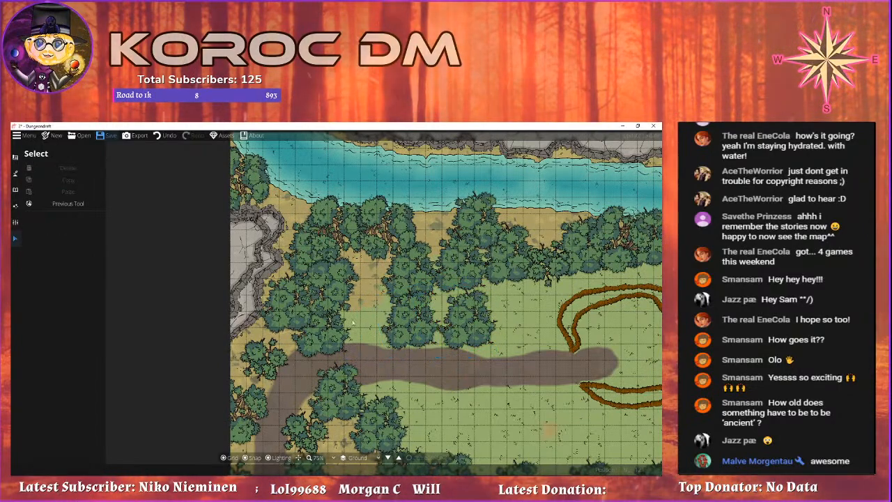
# Rearrange the trees north of the dirt path into separate groves and delete the surplus tree between them.
pyautogui.moveTo(399, 294); pyautogui.dragTo(344, 253)
pyautogui.moveTo(342, 285); pyautogui.dragTo(316, 236)
pyautogui.moveTo(371, 230); pyautogui.dragTo(354, 230)
pyautogui.moveTo(418, 258)
pyautogui.mouseDown()
pyautogui.moveTo(425, 262)
pyautogui.moveTo(417, 244)
pyautogui.moveTo(414, 258)
pyautogui.mouseUp()
pyautogui.moveTo(492, 279); pyautogui.dragTo(358, 242)
pyautogui.click(358, 241)
pyautogui.press('Delete')
pyautogui.moveTo(306, 300); pyautogui.dragTo(218, 265)
# Add a Tree Branch 03 tree to the grove between the dirt path and the curved ridge.
pyautogui.click(67, 203)
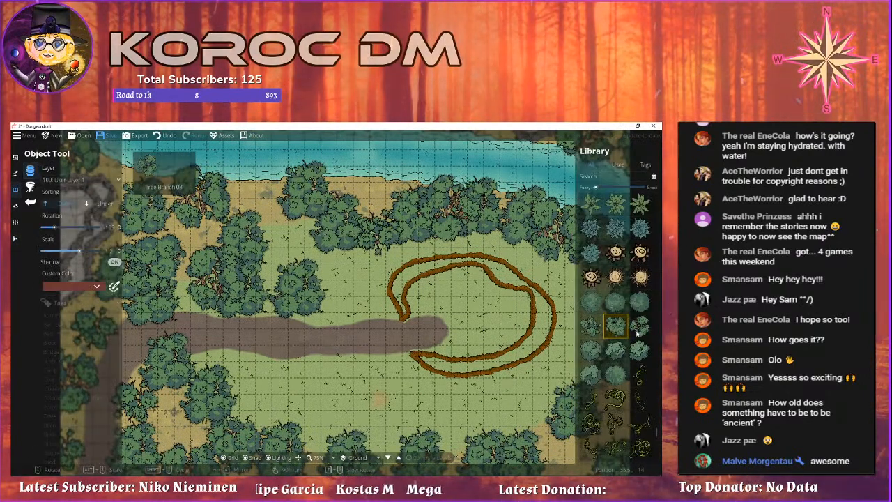
pyautogui.click(637, 333)
pyautogui.moveTo(344, 287); pyautogui.dragTo(394, 247)
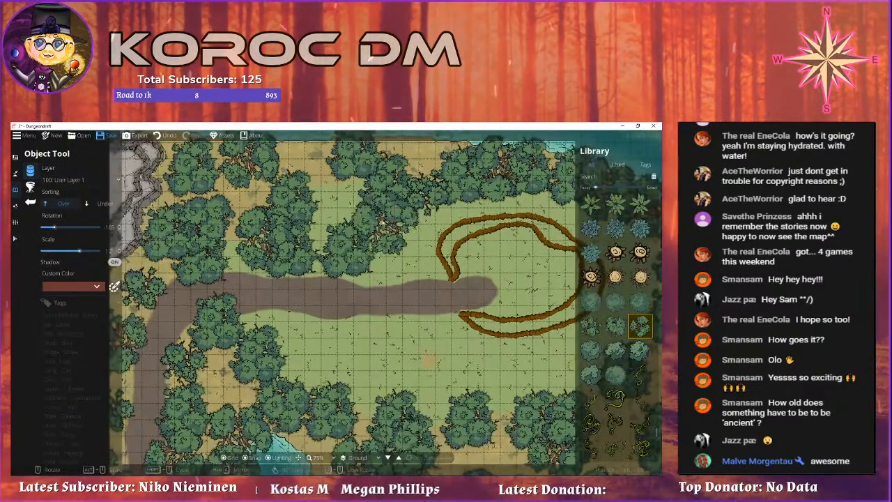
# Work Tree Branch 03 trees into the groves between the pond, the bottom outcrop and the clearing.
pyautogui.moveTo(273, 361); pyautogui.dragTo(381, 224)
pyautogui.moveTo(457, 246); pyautogui.dragTo(278, 247)
pyautogui.moveTo(426, 269); pyautogui.dragTo(326, 279)
pyautogui.moveTo(487, 229); pyautogui.dragTo(427, 289)
# Rotate a branching tree and place it at the map's eastern edge, below the clearing.
pyautogui.scroll(-9, 456, 301)
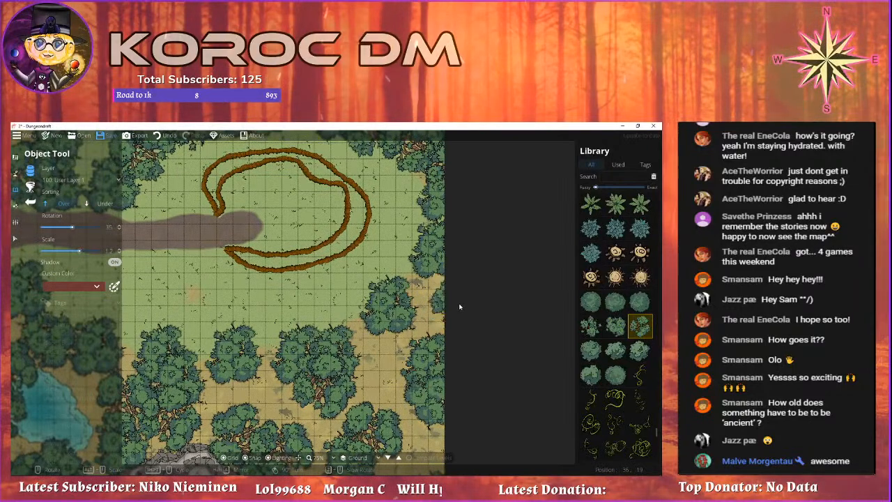
pyautogui.scroll(2, 452, 301)
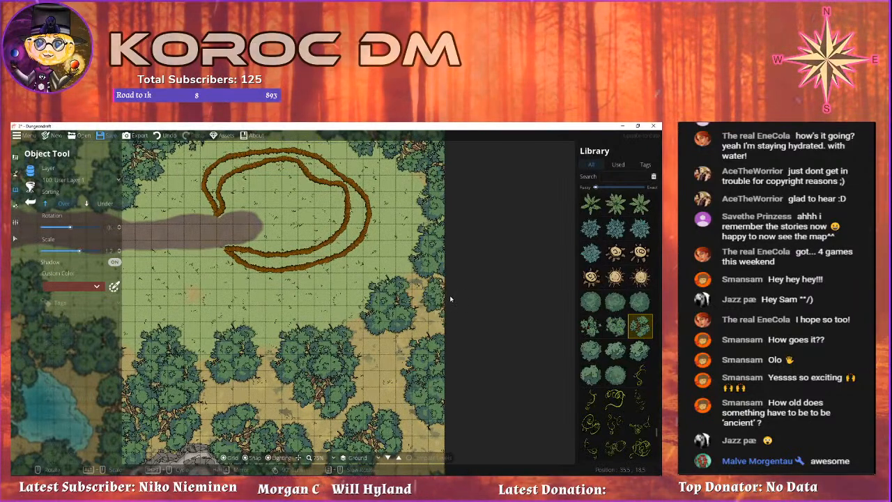
pyautogui.scroll(1, 450, 304)
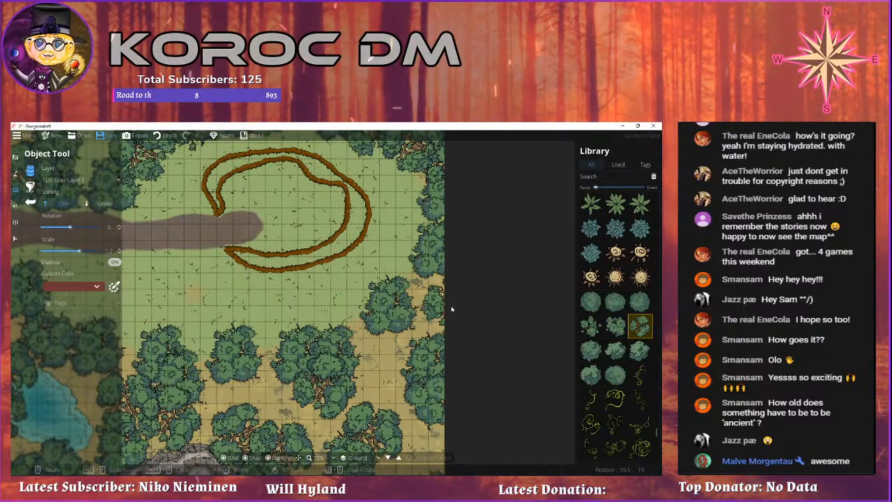
pyautogui.click(451, 303)
# Add branching trees at varied rotations to the groves in the map's southeast corner.
pyautogui.moveTo(301, 276); pyautogui.dragTo(454, 170)
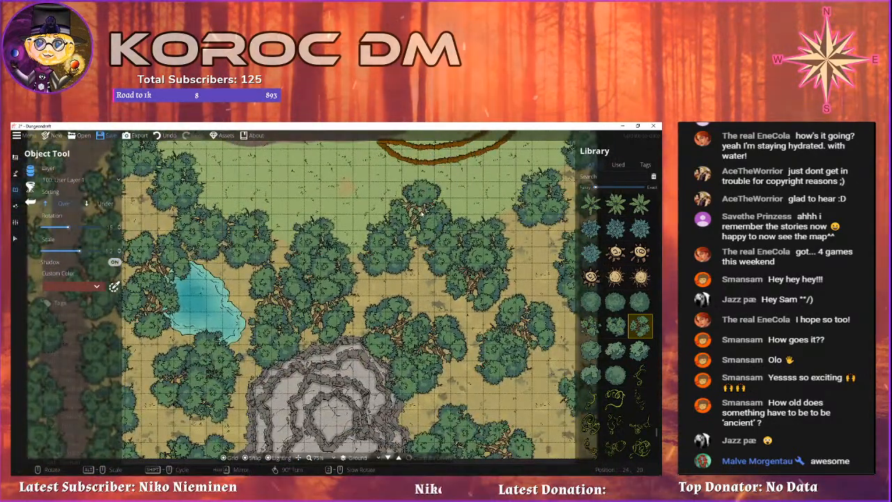
pyautogui.moveTo(422, 214); pyautogui.dragTo(381, 337)
pyautogui.scroll(-3, 382, 337)
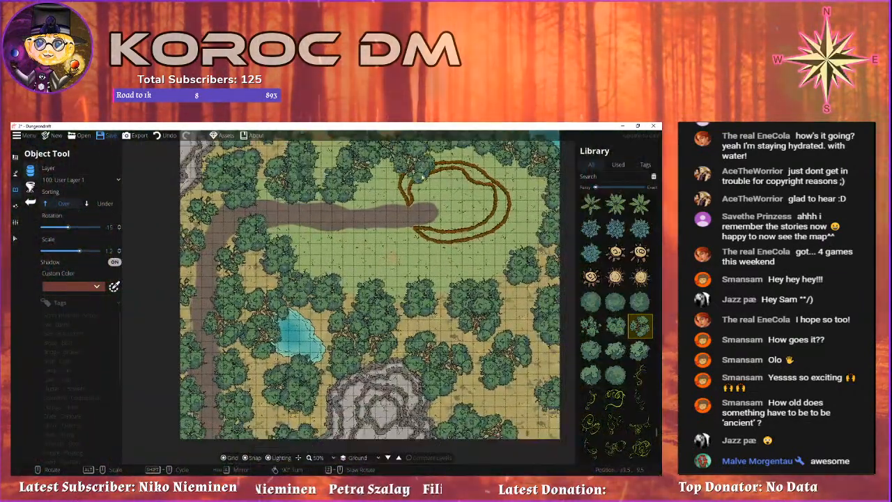
pyautogui.scroll(-2, 415, 165)
pyautogui.moveTo(411, 242); pyautogui.dragTo(394, 277)
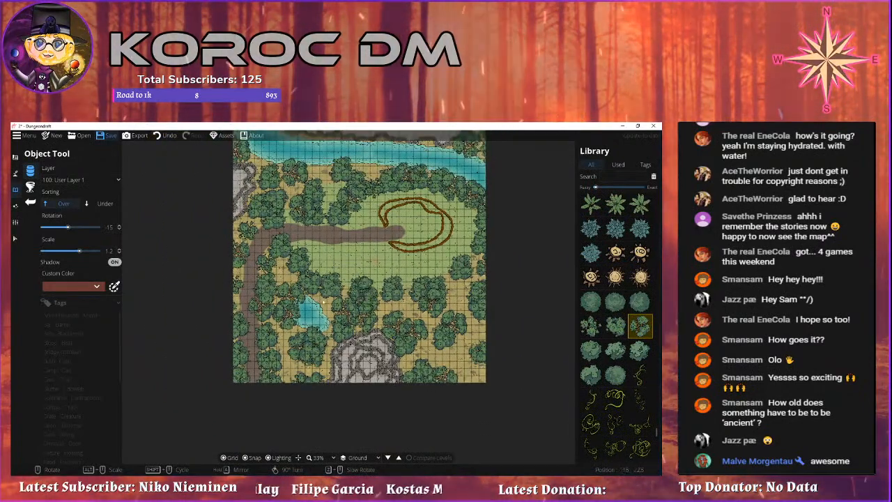
pyautogui.moveTo(377, 262); pyautogui.dragTo(314, 239)
pyautogui.scroll(4, 392, 327)
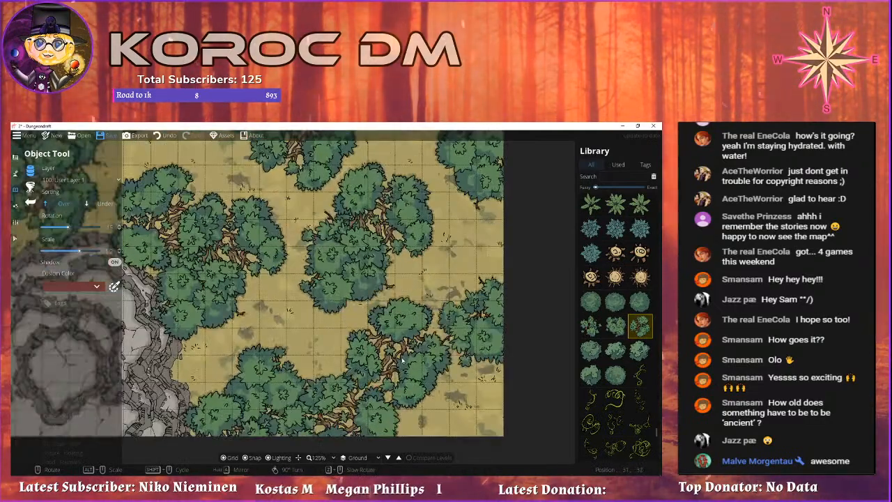
pyautogui.scroll(-1, 456, 327)
pyautogui.moveTo(421, 355); pyautogui.dragTo(349, 404)
pyautogui.moveTo(399, 282); pyautogui.dragTo(437, 371)
pyautogui.scroll(-5, 440, 307)
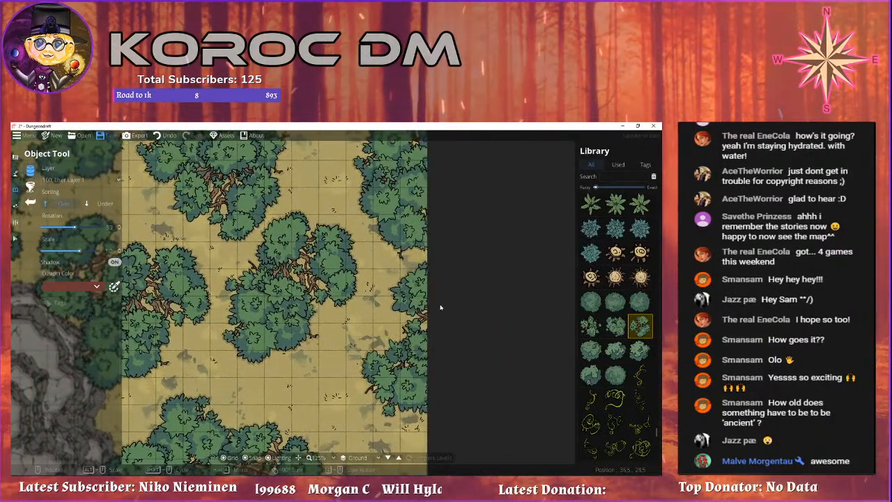
pyautogui.scroll(-3, 434, 302)
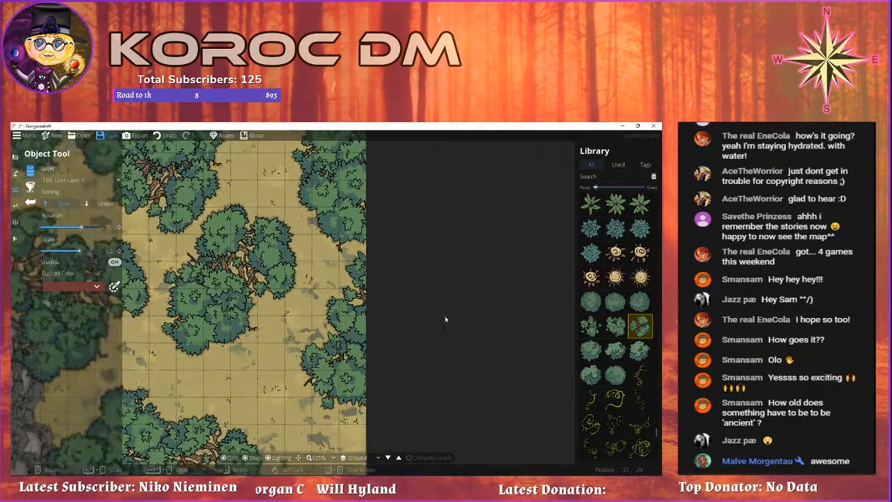
pyautogui.moveTo(517, 318); pyautogui.dragTo(496, 240)
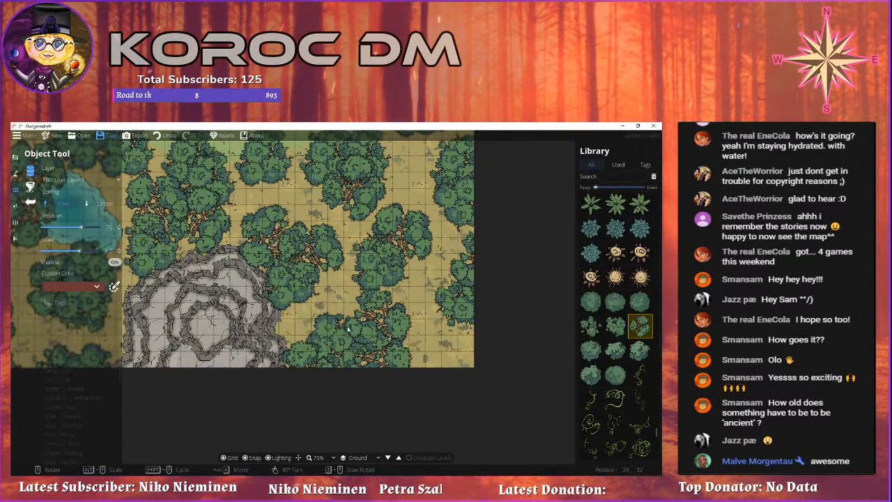
# Add branching trees to the groves around the pond and alongside the dirt path.
pyautogui.moveTo(262, 289); pyautogui.dragTo(365, 372)
pyautogui.moveTo(345, 277); pyautogui.dragTo(561, 230)
pyautogui.moveTo(271, 266); pyautogui.dragTo(301, 474)
pyautogui.moveTo(314, 374); pyautogui.dragTo(285, 246)
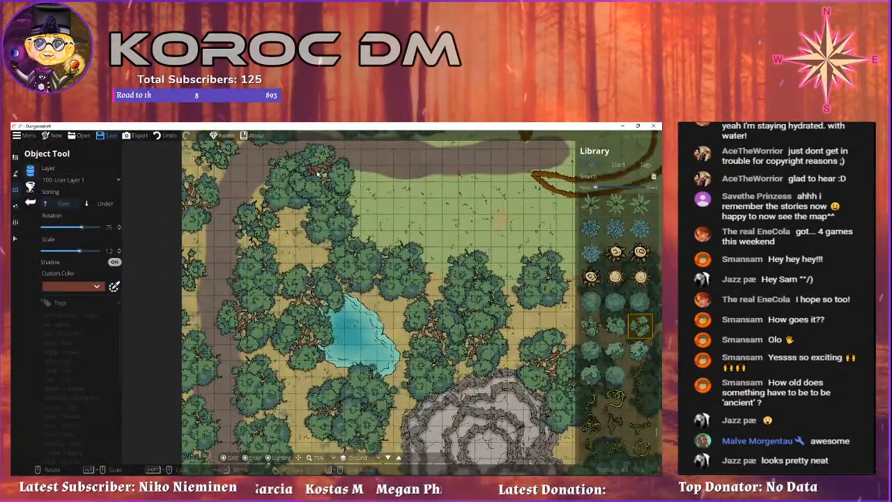
pyautogui.moveTo(367, 281); pyautogui.dragTo(258, 298)
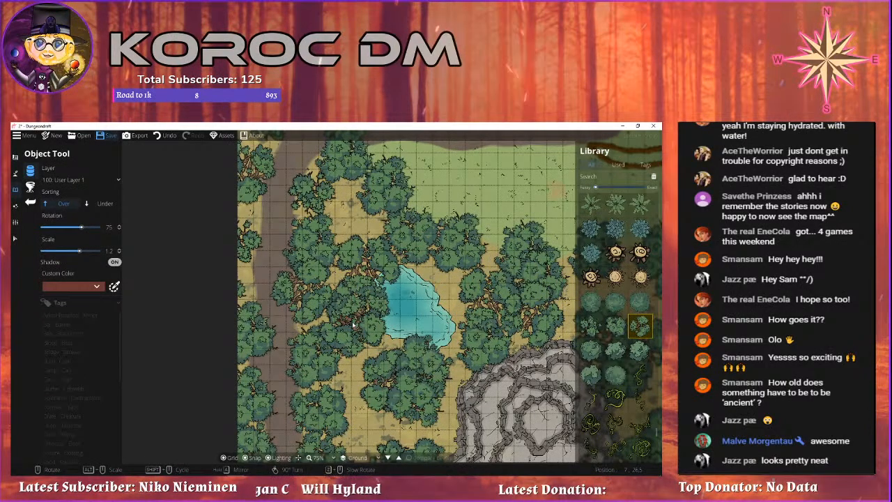
pyautogui.moveTo(369, 261); pyautogui.dragTo(315, 361)
pyautogui.moveTo(259, 357); pyautogui.dragTo(366, 341)
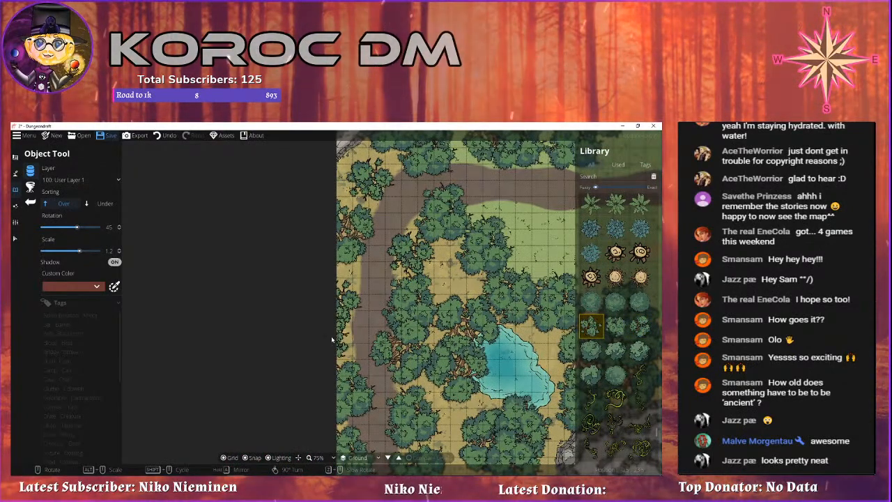
pyautogui.moveTo(402, 298); pyautogui.dragTo(301, 354)
# Add a branching tree at 75° rotation to the groves between the dirt path, the western outcrop and the river.
pyautogui.click(630, 325)
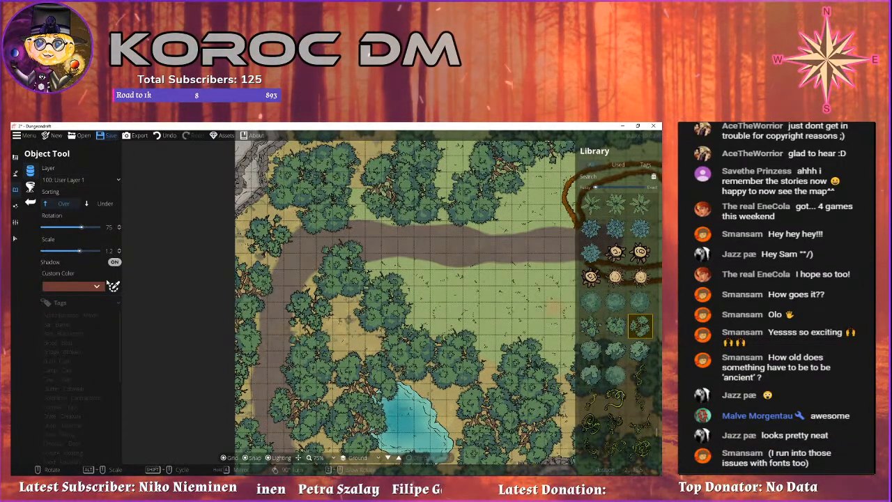
pyautogui.moveTo(269, 268); pyautogui.dragTo(165, 328)
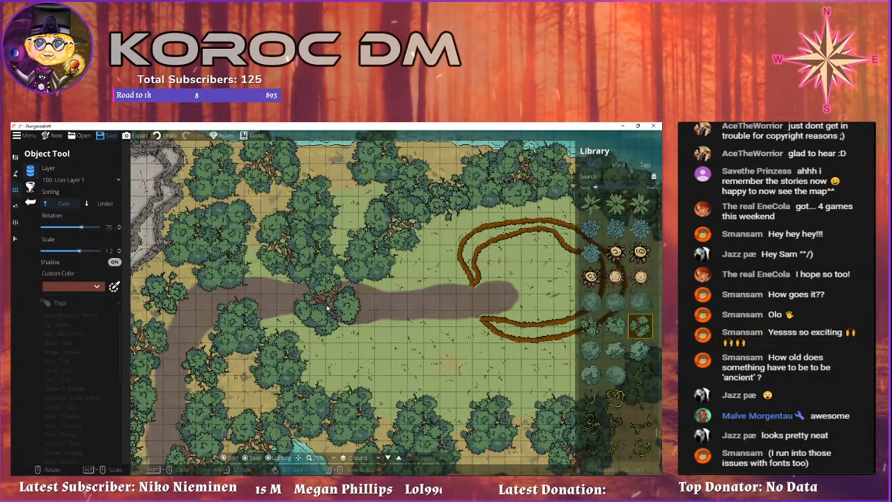
pyautogui.moveTo(315, 300); pyautogui.dragTo(212, 361)
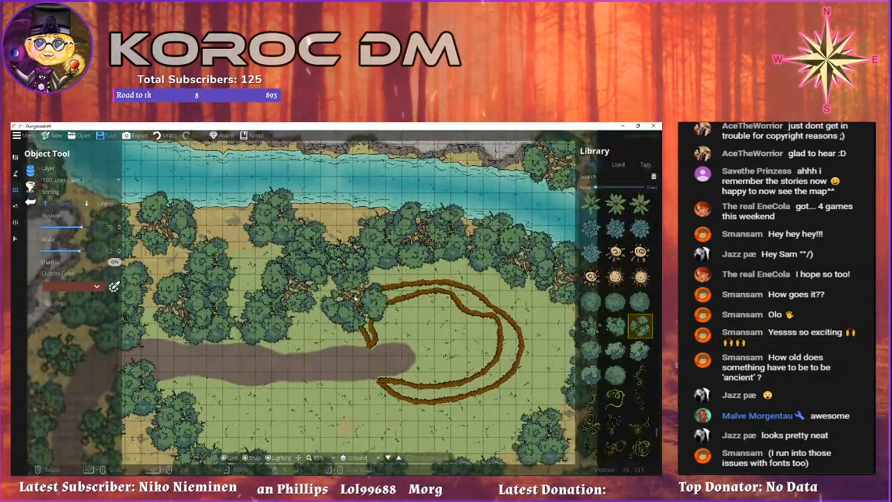
pyautogui.moveTo(310, 300); pyautogui.dragTo(464, 254)
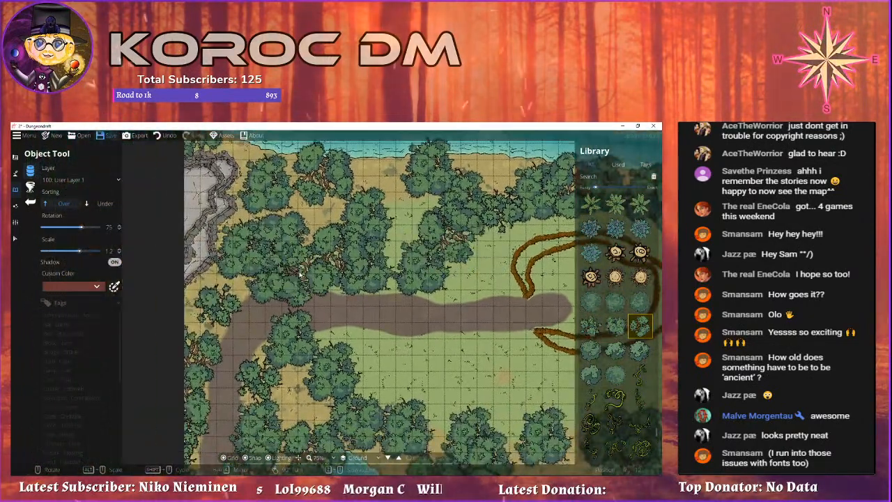
pyautogui.moveTo(298, 271); pyautogui.dragTo(348, 331)
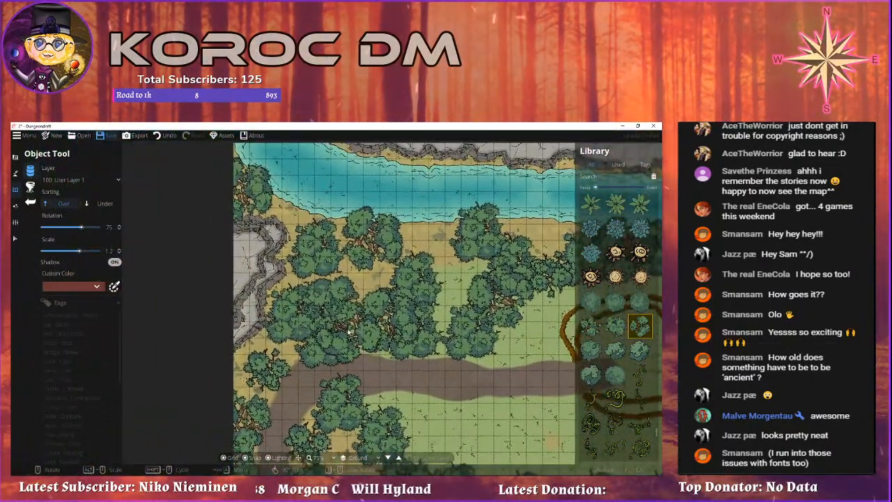
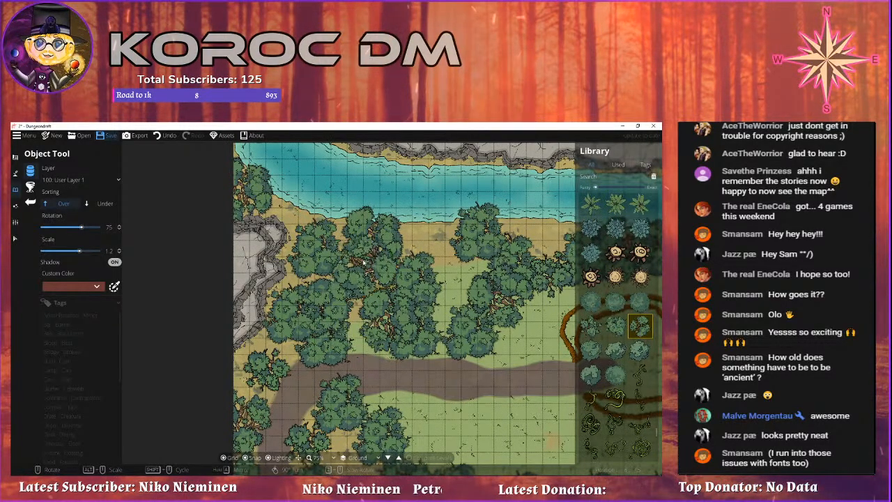
pyautogui.moveTo(392, 276); pyautogui.dragTo(264, 297)
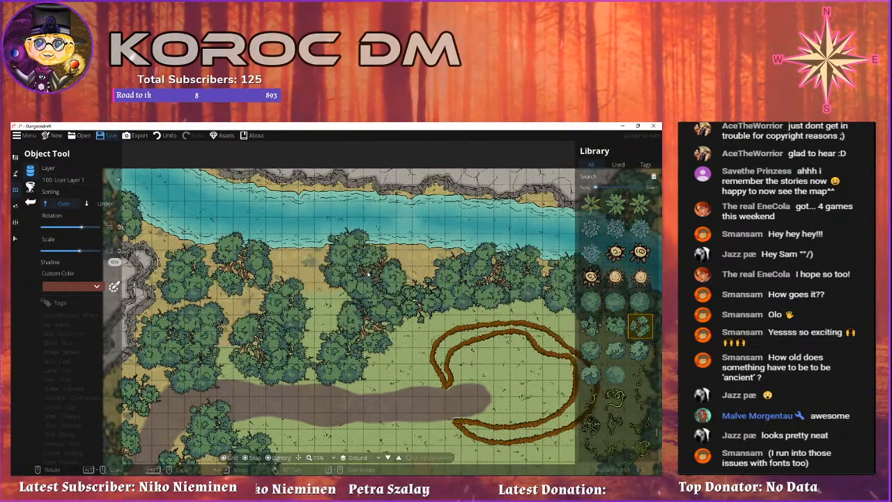
pyautogui.moveTo(383, 273); pyautogui.dragTo(266, 277)
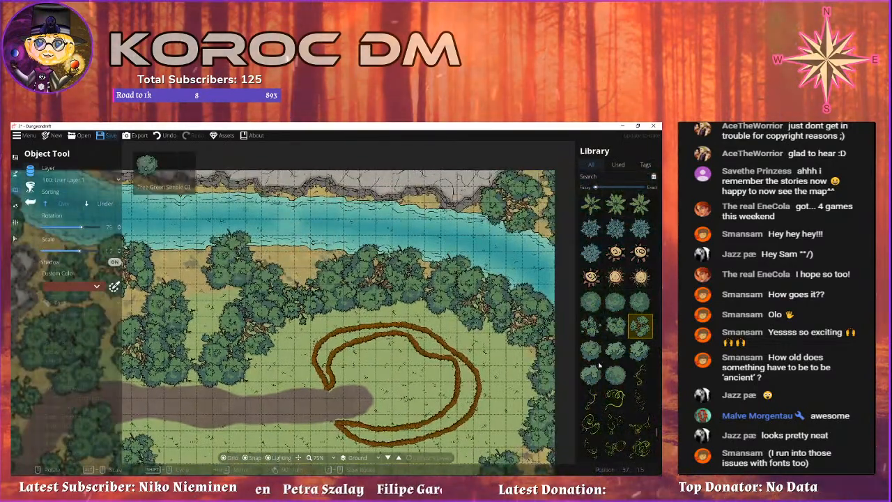
# Place a different branching tree at 165° rotation in the treeline between the river and the clearing's northern edge.
pyautogui.click(592, 326)
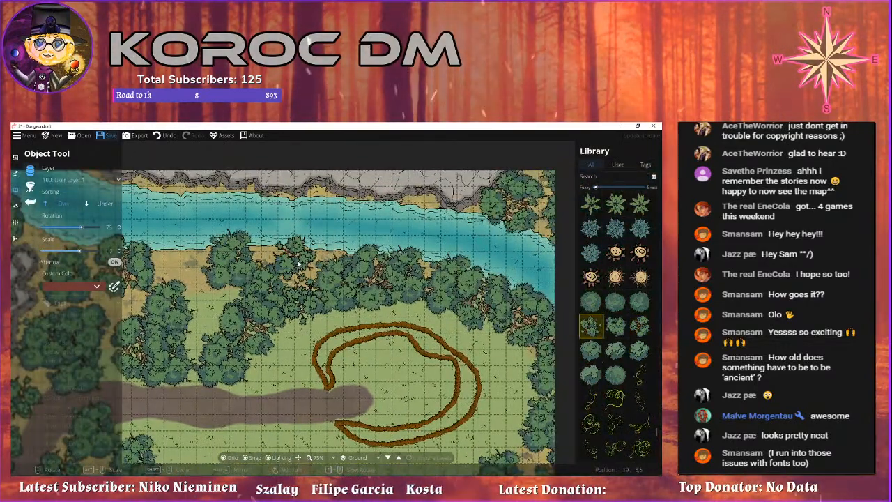
pyautogui.scroll(6, 297, 263)
pyautogui.click(293, 260)
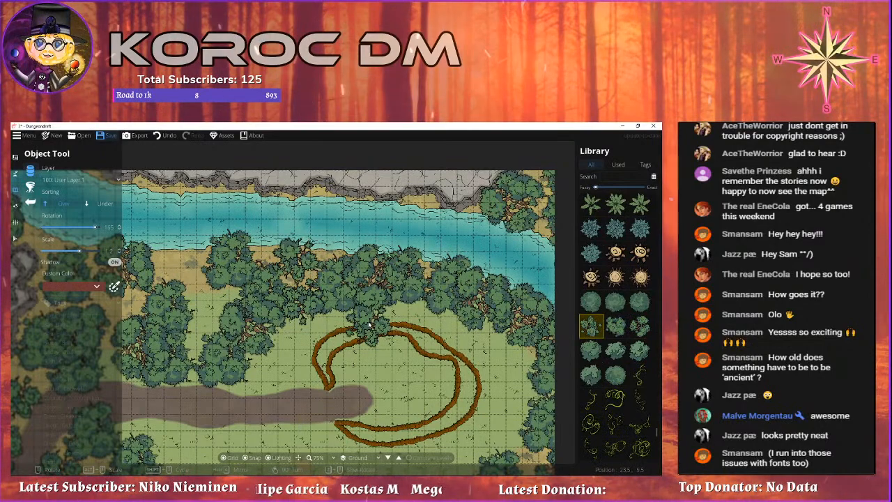
pyautogui.moveTo(402, 300); pyautogui.dragTo(429, 147)
# Move the tree north of the pond slightly east toward the clearing, opening up the bare patch beside the path.
pyautogui.click(16, 239)
pyautogui.moveTo(370, 300); pyautogui.dragTo(441, 158)
pyautogui.moveTo(366, 251); pyautogui.dragTo(288, 356)
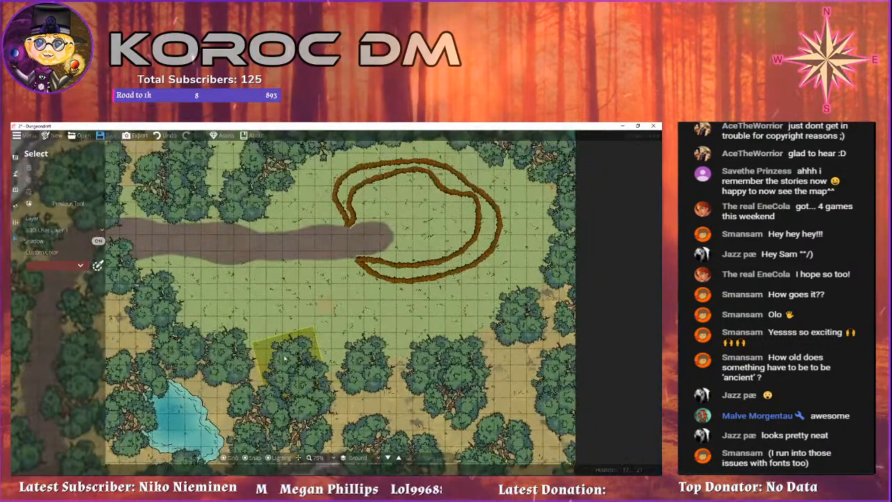
pyautogui.moveTo(125, 317); pyautogui.dragTo(285, 281)
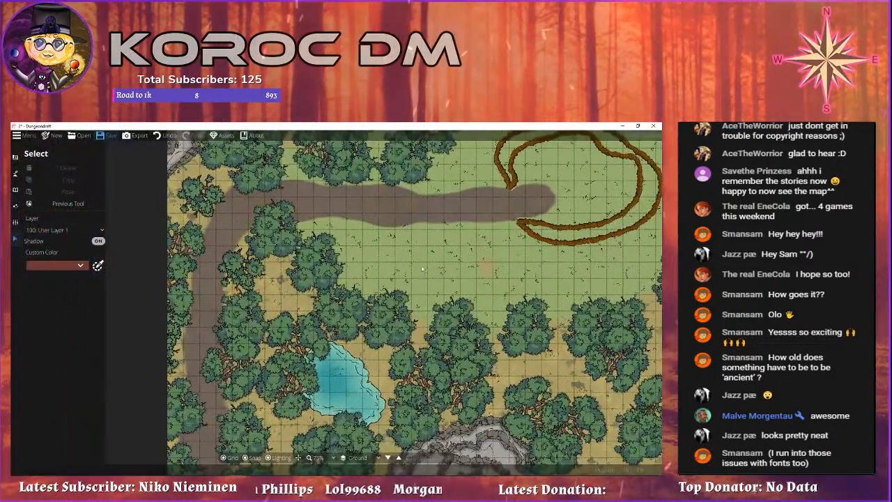
pyautogui.moveTo(421, 271); pyautogui.dragTo(501, 240)
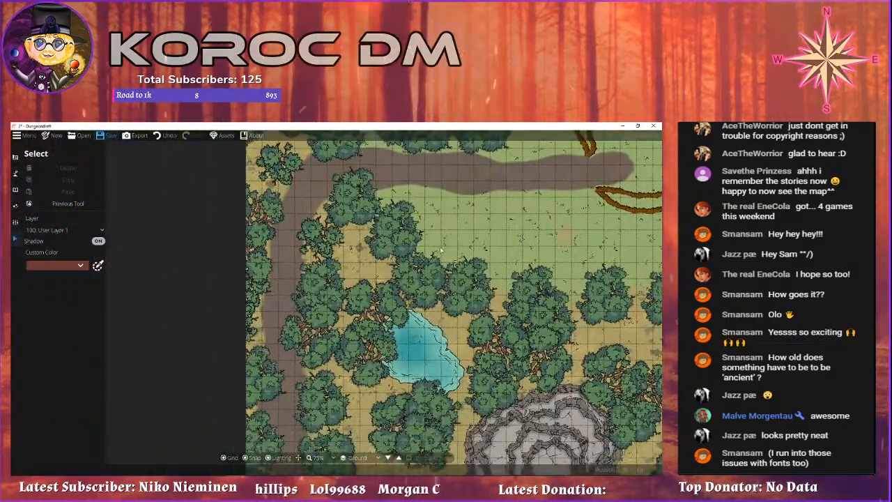
pyautogui.scroll(2, 396, 249)
pyautogui.click(396, 229)
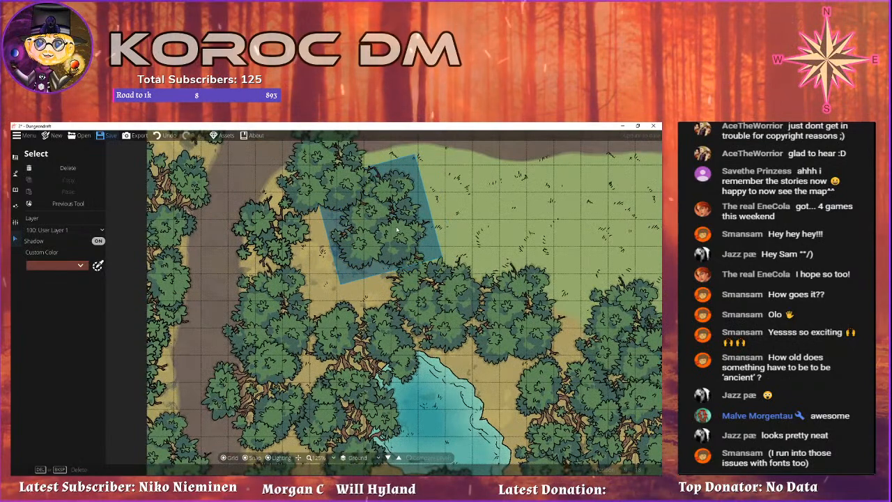
pyautogui.moveTo(401, 234); pyautogui.dragTo(403, 234)
pyautogui.click(471, 214)
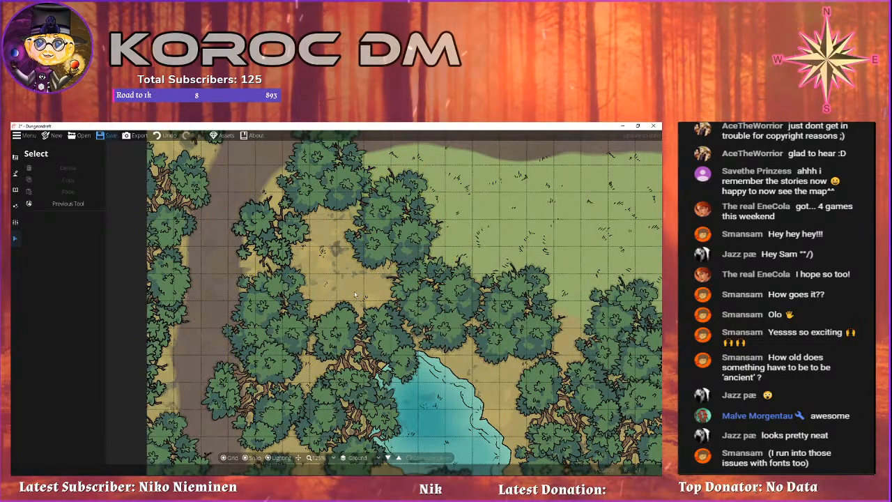
# Shift trees of the northwest grove eastward, away from the rock outcrop.
pyautogui.scroll(-6, 349, 292)
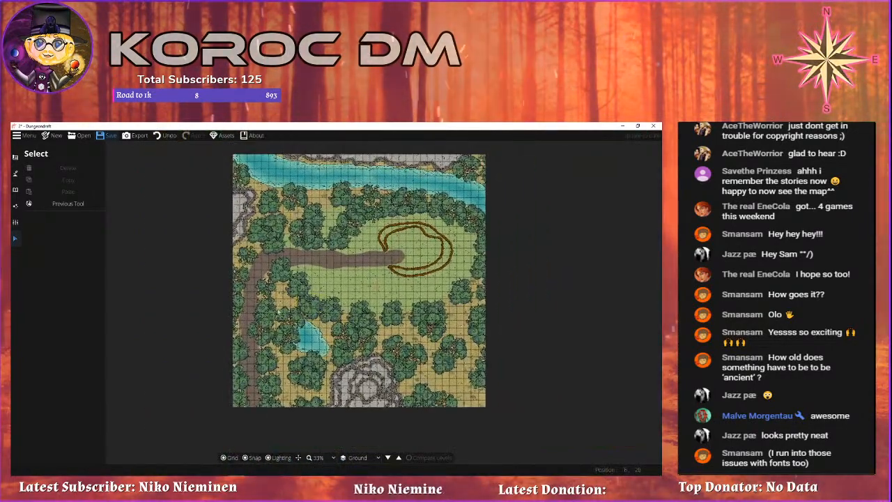
pyautogui.scroll(7, 305, 284)
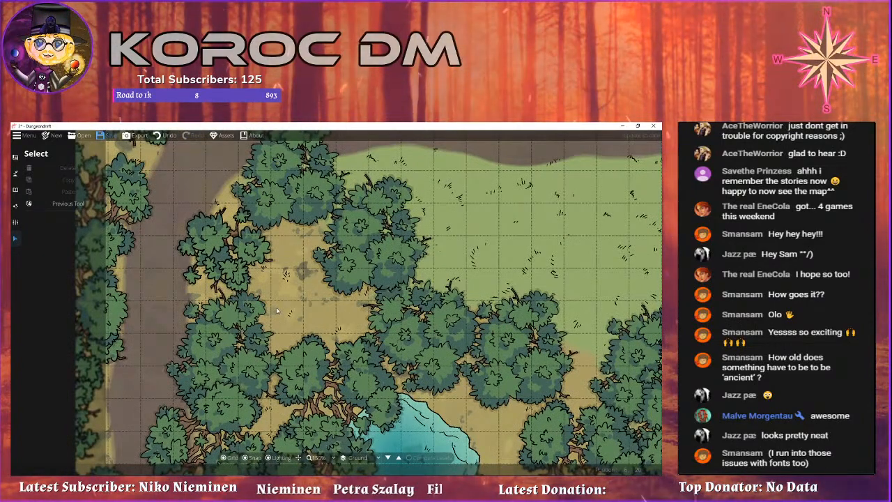
pyautogui.moveTo(426, 300); pyautogui.dragTo(287, 277)
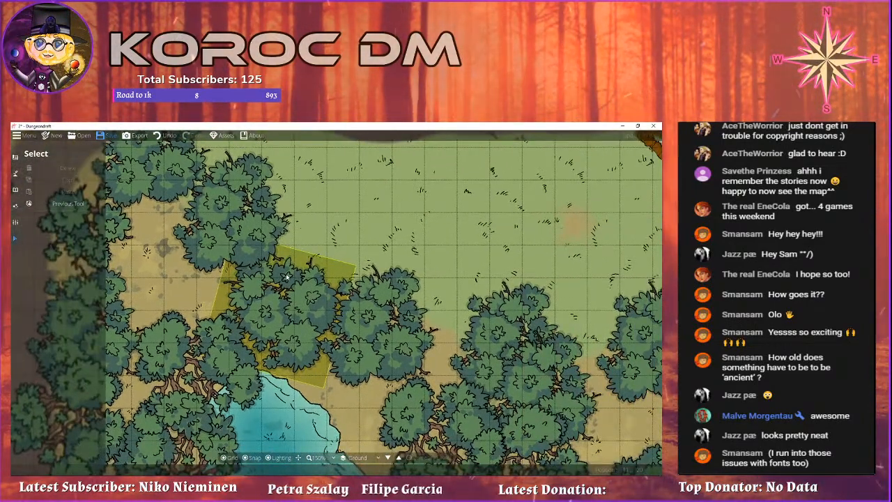
pyautogui.moveTo(154, 306); pyautogui.dragTo(240, 339)
pyautogui.moveTo(218, 278); pyautogui.dragTo(273, 369)
pyautogui.moveTo(242, 251); pyautogui.dragTo(177, 340)
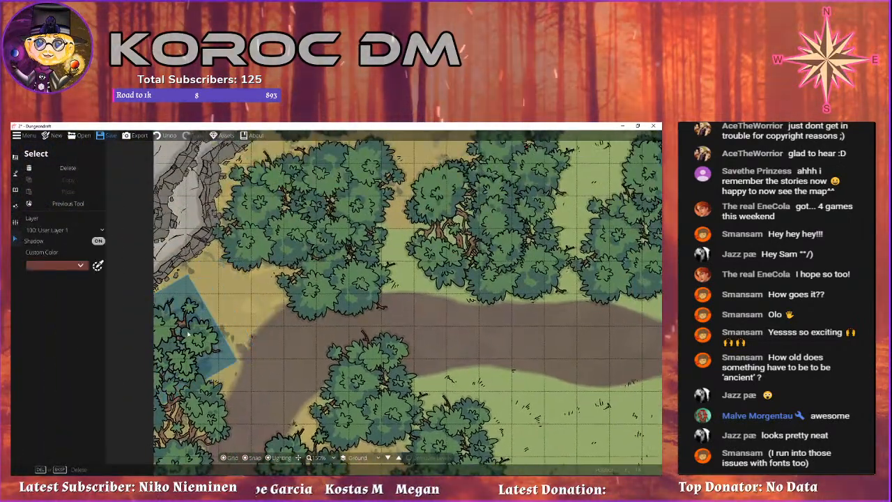
pyautogui.moveTo(299, 209); pyautogui.dragTo(259, 255)
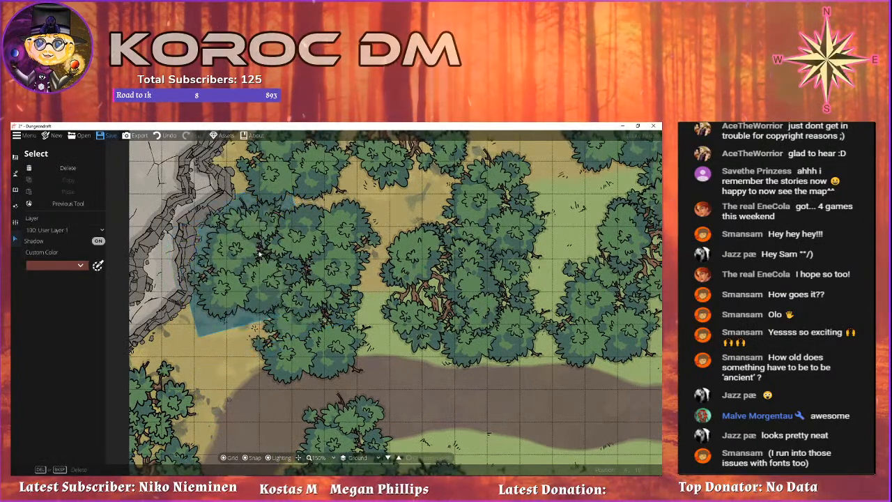
pyautogui.moveTo(361, 203); pyautogui.dragTo(393, 217)
pyautogui.moveTo(393, 216); pyautogui.dragTo(416, 354)
pyautogui.moveTo(269, 281); pyautogui.dragTo(337, 290)
pyautogui.moveTo(337, 290); pyautogui.dragTo(382, 227)
pyautogui.moveTo(349, 329); pyautogui.dragTo(368, 316)
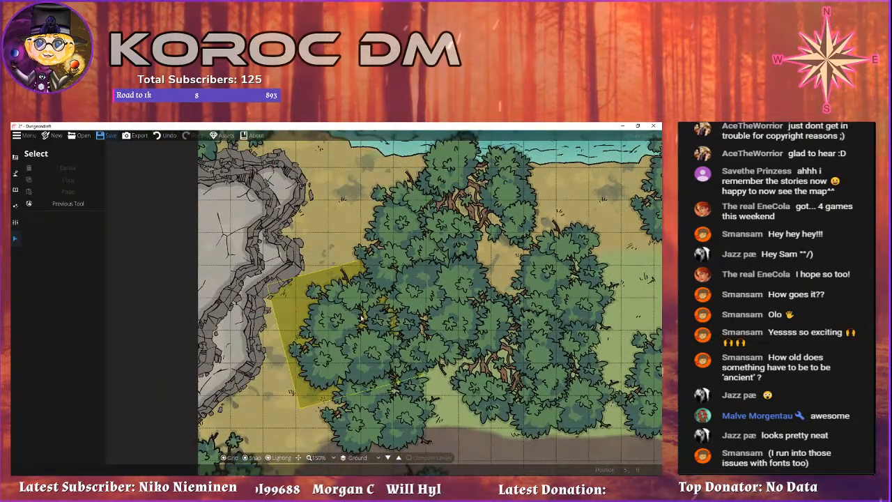
pyautogui.moveTo(347, 372); pyautogui.dragTo(392, 406)
pyautogui.moveTo(377, 216); pyautogui.dragTo(328, 338)
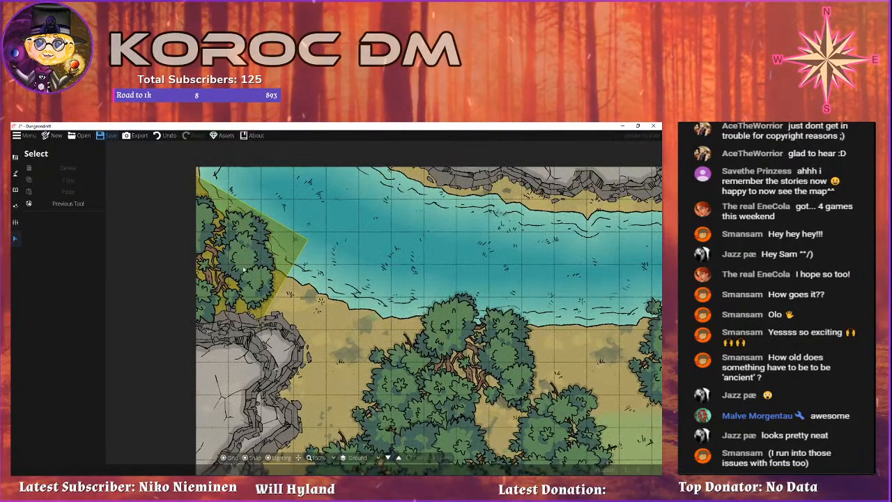
# Move the riverside tree up into the map's northwest corner and add a branching tree at 15° rotation below it.
pyautogui.moveTo(237, 260); pyautogui.dragTo(232, 190)
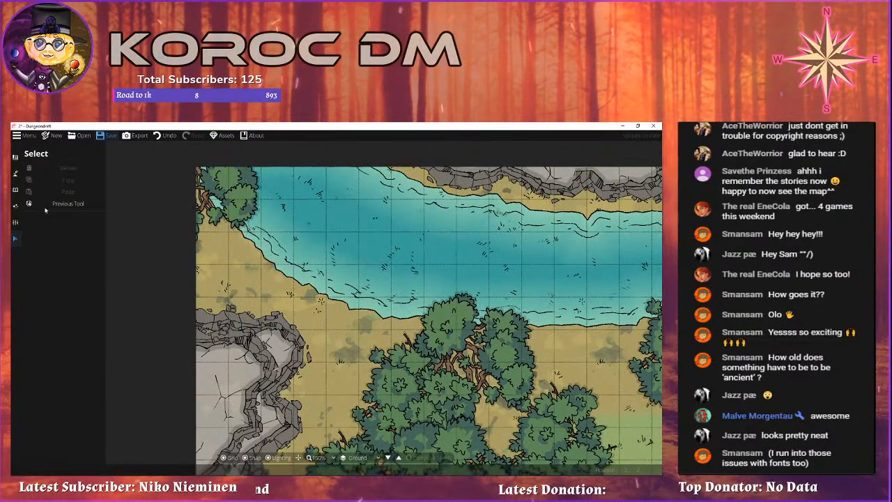
pyautogui.click(48, 173)
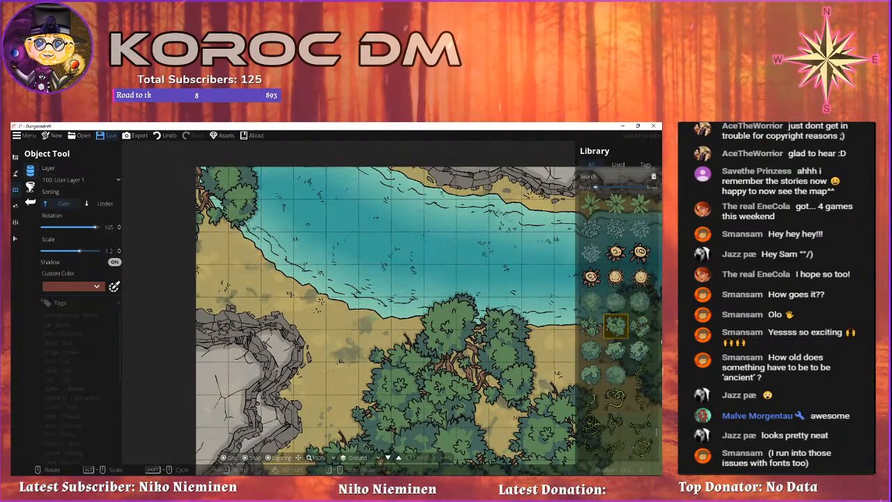
pyautogui.scroll(-12, 191, 270)
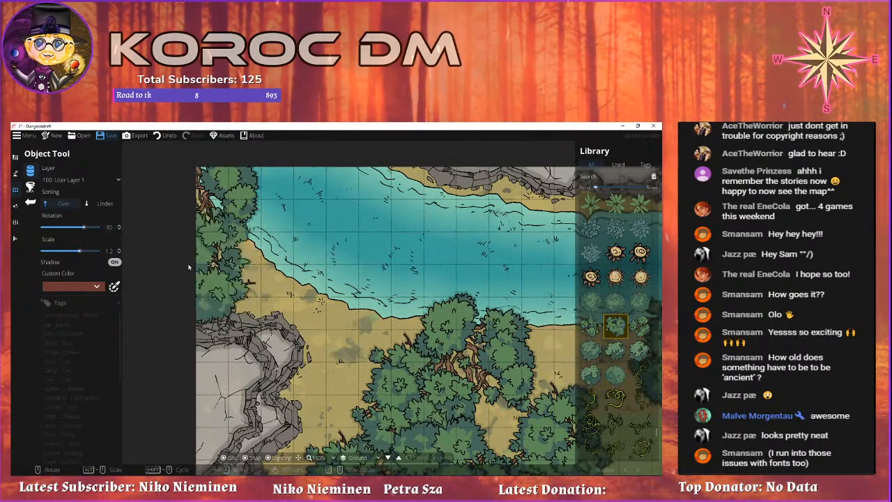
pyautogui.scroll(1, 179, 269)
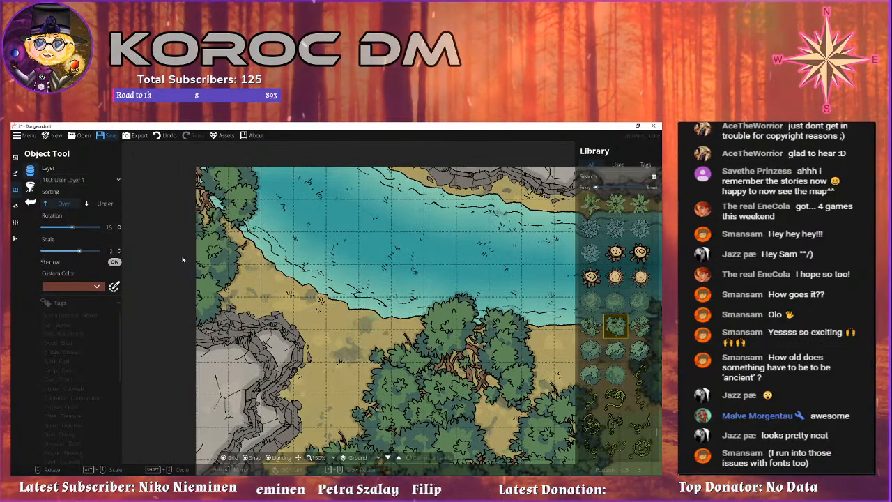
# Inspect the groves around the clearing, path and pond for spots that need another branching tree.
pyautogui.moveTo(378, 317); pyautogui.dragTo(131, 289)
pyautogui.moveTo(297, 272); pyautogui.dragTo(178, 343)
pyautogui.moveTo(306, 291); pyautogui.dragTo(446, 171)
pyautogui.moveTo(174, 418); pyautogui.dragTo(334, 275)
pyautogui.scroll(-3, 261, 289)
pyautogui.moveTo(241, 302); pyautogui.dragTo(285, 180)
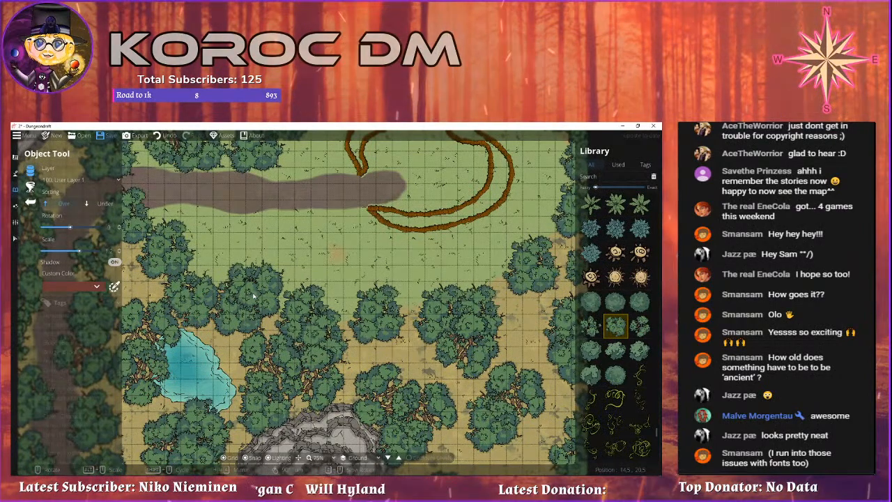
pyautogui.moveTo(253, 296); pyautogui.dragTo(383, 217)
pyautogui.moveTo(257, 319); pyautogui.dragTo(73, 226)
pyautogui.moveTo(352, 202); pyautogui.dragTo(358, 351)
pyautogui.moveTo(291, 292); pyautogui.dragTo(448, 302)
pyautogui.moveTo(390, 282); pyautogui.dragTo(264, 415)
pyautogui.moveTo(255, 342); pyautogui.dragTo(295, 278)
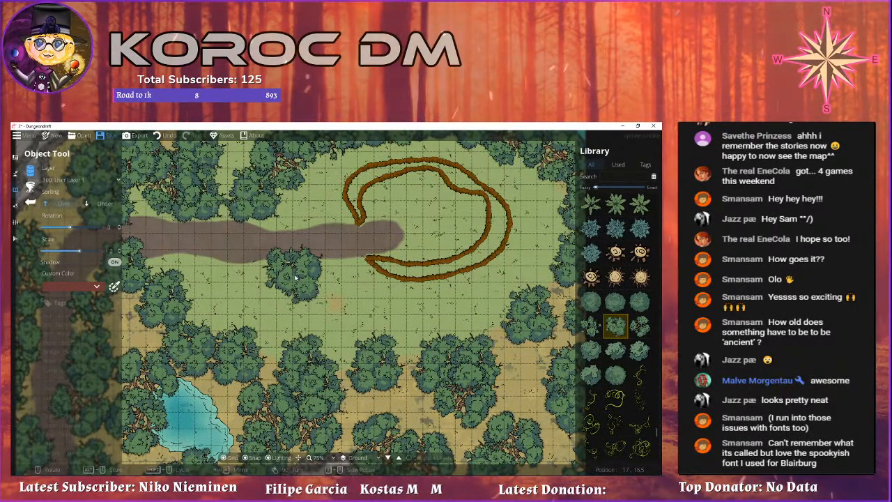
pyautogui.moveTo(174, 232); pyautogui.dragTo(281, 277)
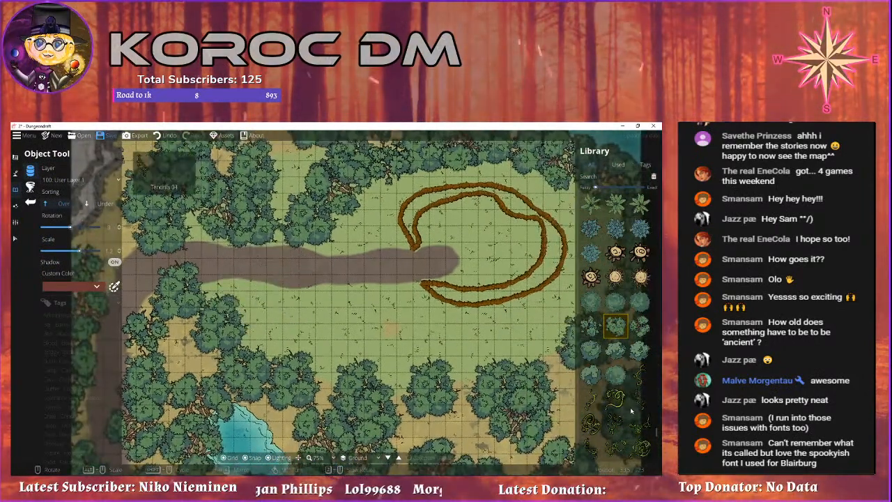
# Place a branching tree at 90° rotation beside the grove just south of the dirt path's bend.
pyautogui.click(591, 325)
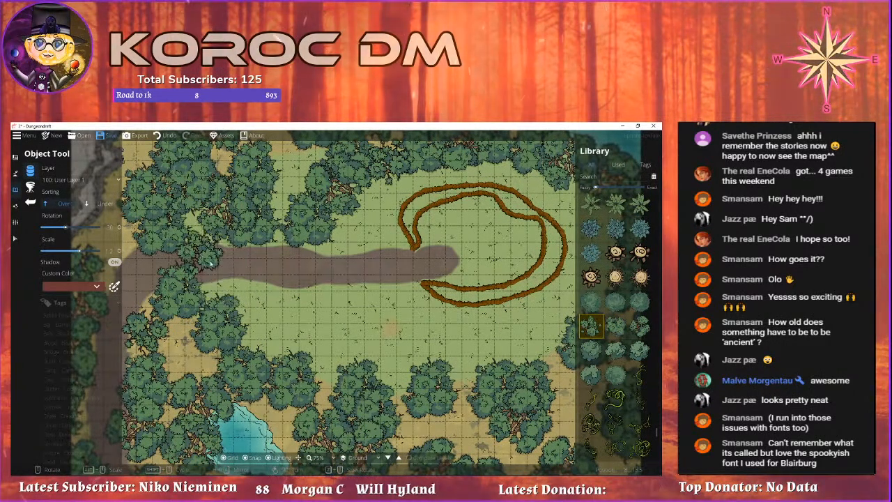
pyautogui.moveTo(200, 255); pyautogui.dragTo(278, 280)
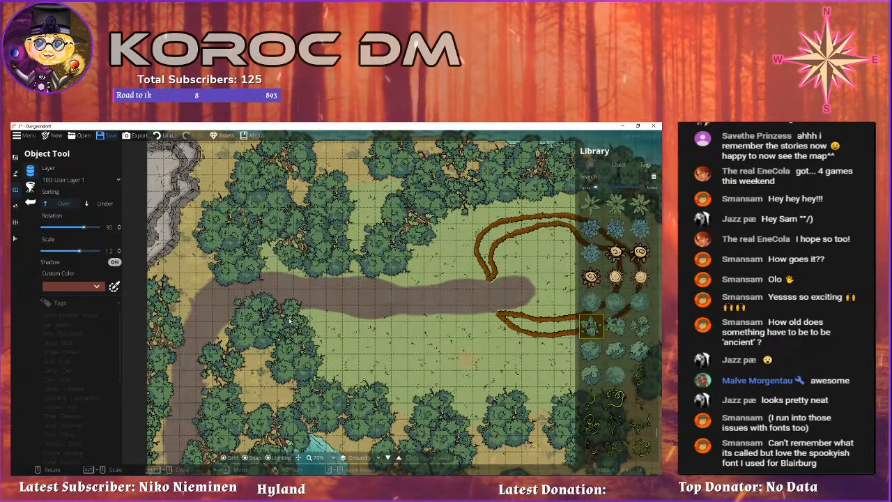
pyautogui.moveTo(369, 387); pyautogui.dragTo(367, 267)
pyautogui.moveTo(386, 345)
pyautogui.mouseDown()
pyautogui.moveTo(384, 313)
pyautogui.moveTo(301, 253)
pyautogui.moveTo(394, 351)
pyautogui.moveTo(303, 327)
pyautogui.moveTo(383, 350)
pyautogui.mouseUp()
pyautogui.moveTo(429, 316); pyautogui.dragTo(369, 346)
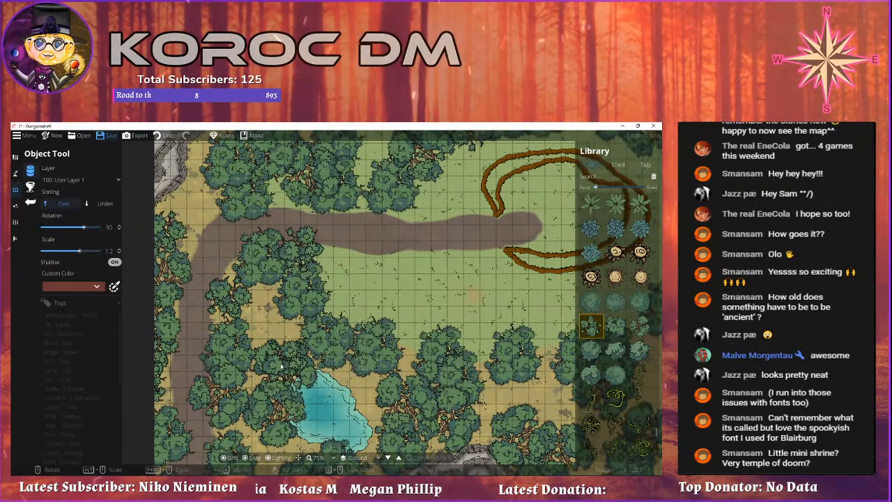
# Examine the groves around the pond and dirt path and the small sandy clearing between them for a spot to decorate.
pyautogui.moveTo(281, 366); pyautogui.dragTo(330, 361)
pyautogui.moveTo(324, 316); pyautogui.dragTo(338, 249)
pyautogui.moveTo(336, 356); pyautogui.dragTo(349, 239)
pyautogui.moveTo(306, 170); pyautogui.dragTo(268, 307)
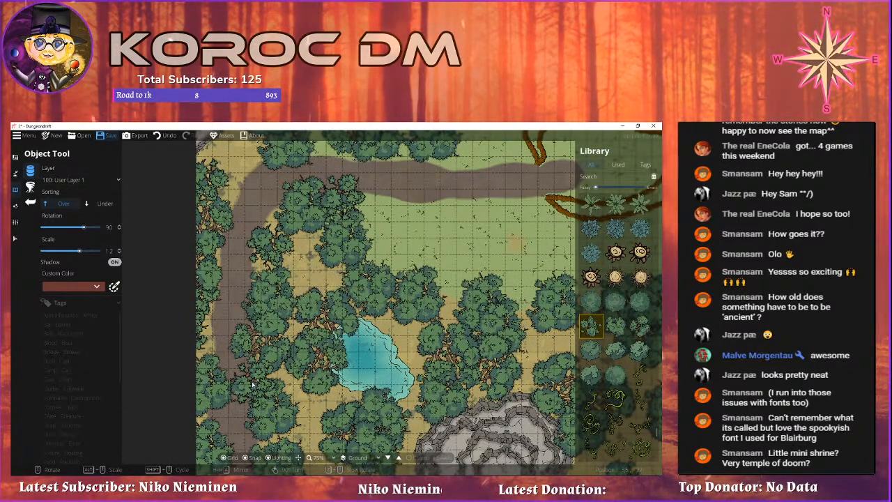
pyautogui.scroll(5, 310, 273)
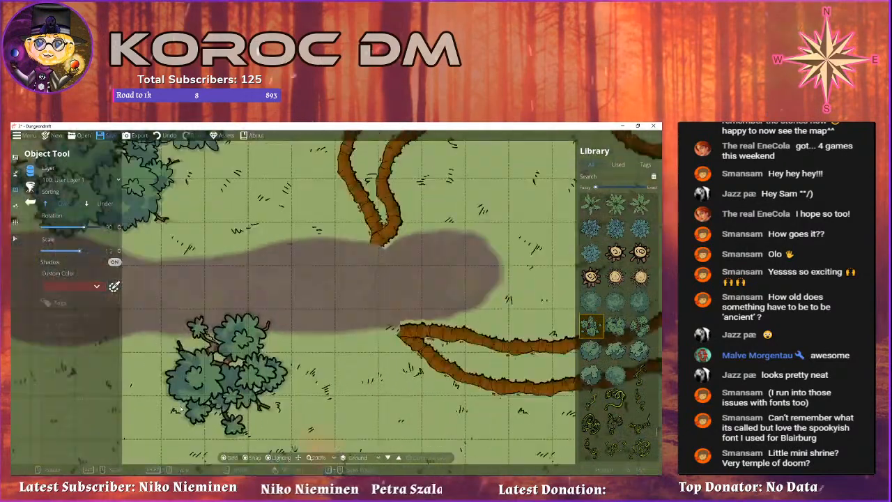
pyautogui.moveTo(181, 409); pyautogui.dragTo(372, 297)
pyautogui.scroll(1, 372, 297)
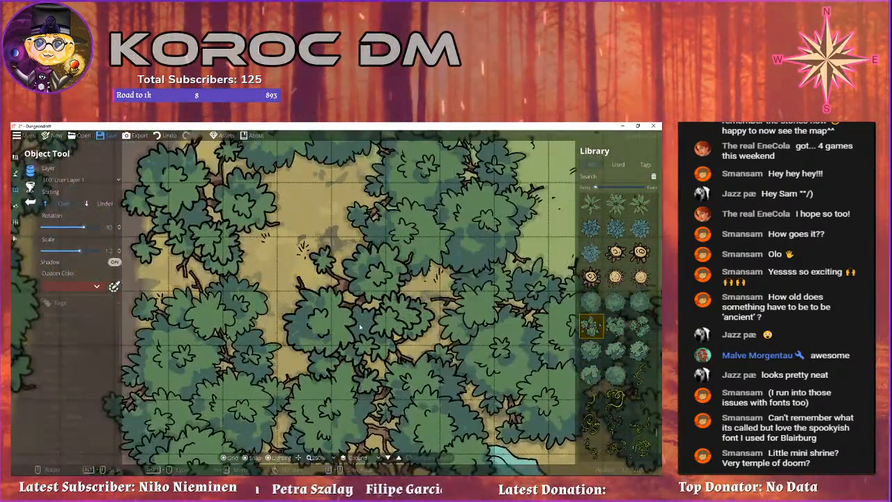
# Try out the large three-toed footprint object in the small sandy clearing northwest of the pond.
pyautogui.scroll(-10, 589, 341)
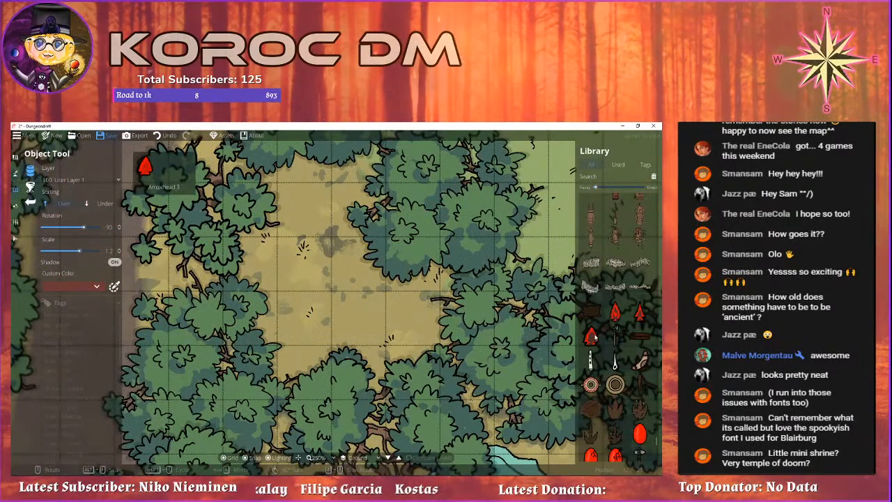
pyautogui.scroll(-5, 595, 337)
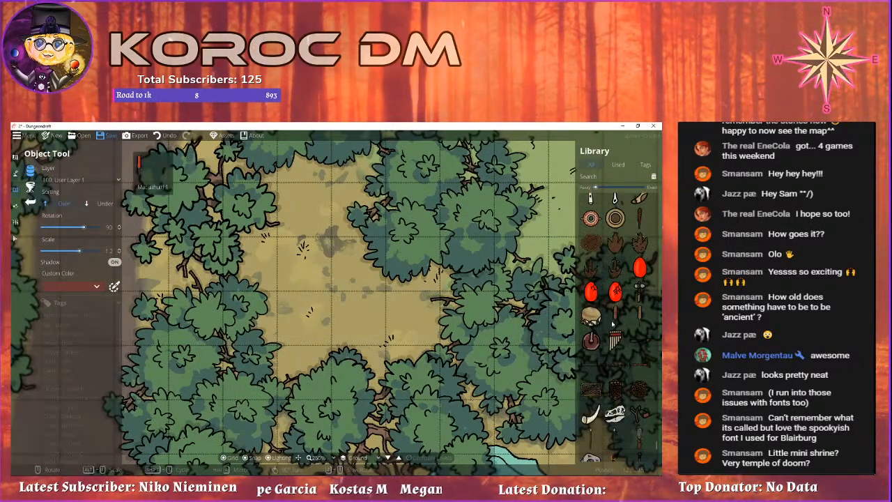
pyautogui.scroll(2, 632, 319)
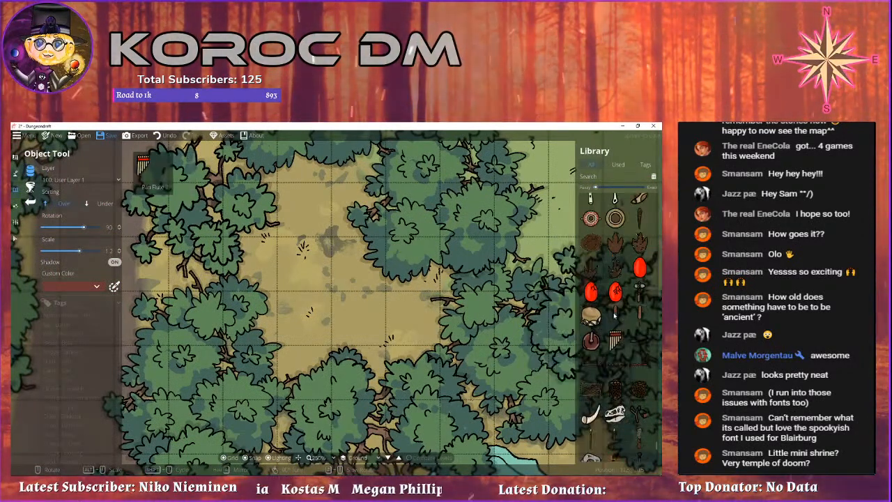
pyautogui.click(640, 242)
pyautogui.scroll(-6, 322, 280)
pyautogui.scroll(-5, 313, 277)
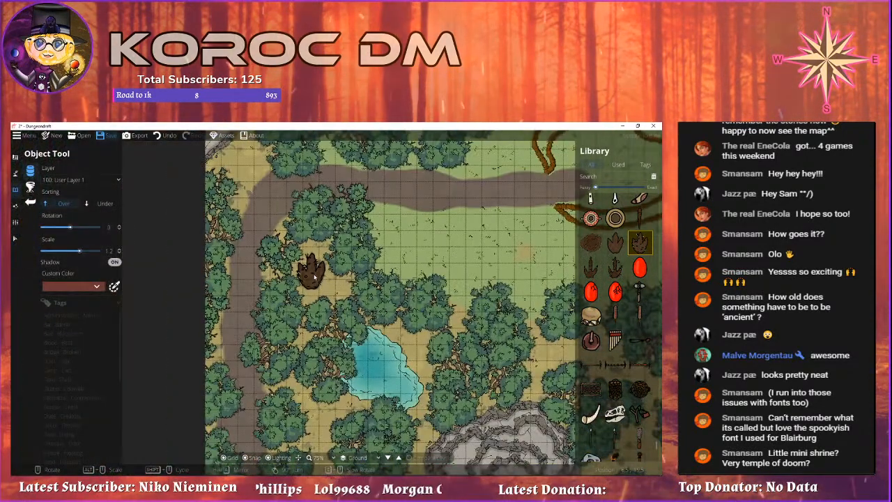
pyautogui.scroll(7, 314, 276)
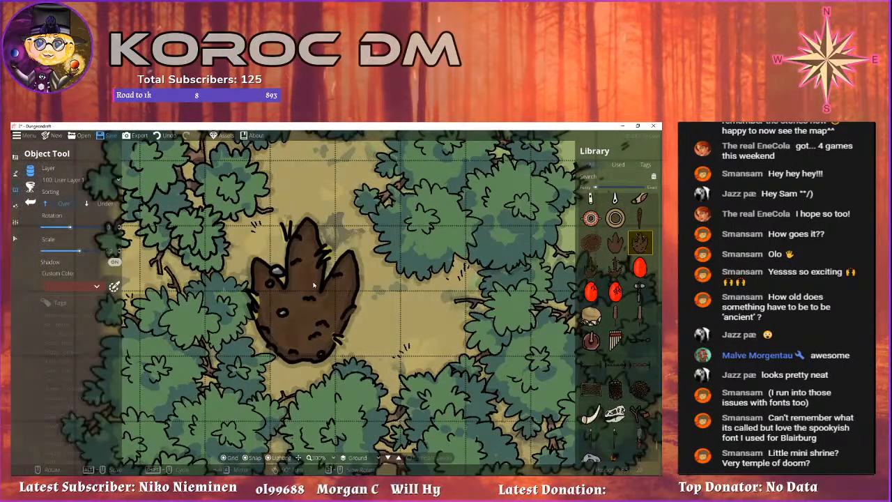
pyautogui.scroll(-3, 313, 282)
pyautogui.scroll(3, 314, 285)
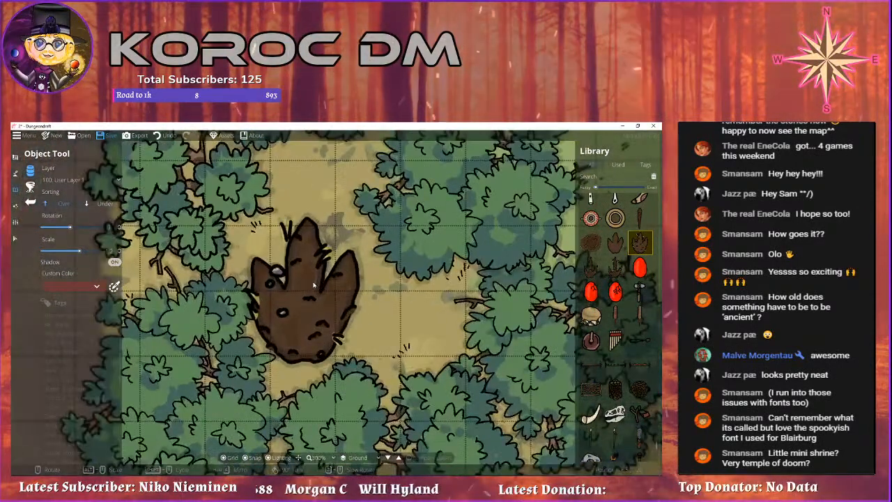
pyautogui.scroll(-2, 627, 257)
# Browse the object library's props, plants, furniture and stonework for a centrepiece suited to the small sandy clearing.
pyautogui.click(614, 279)
pyautogui.scroll(-1, 609, 278)
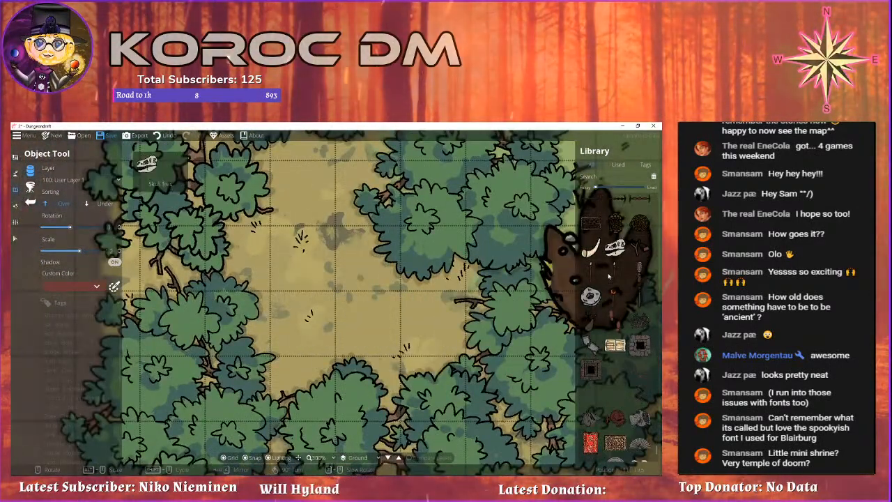
pyautogui.scroll(-5, 608, 279)
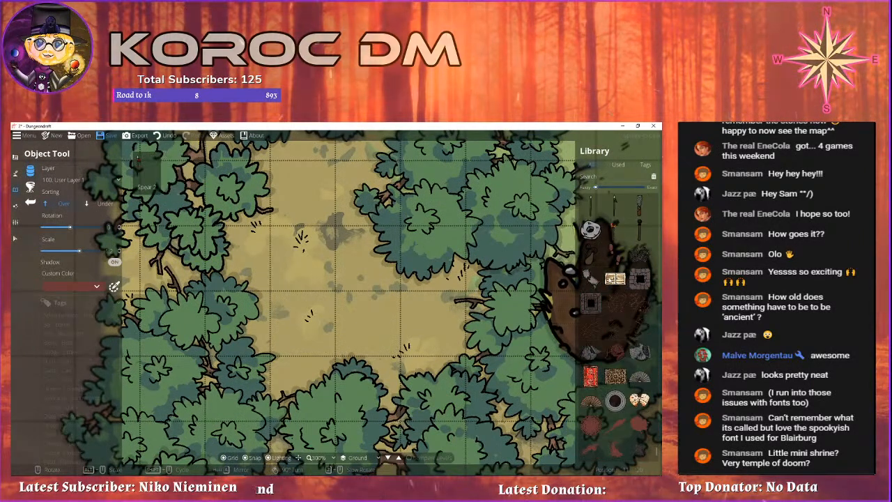
pyautogui.click(608, 280)
pyautogui.scroll(10, 609, 293)
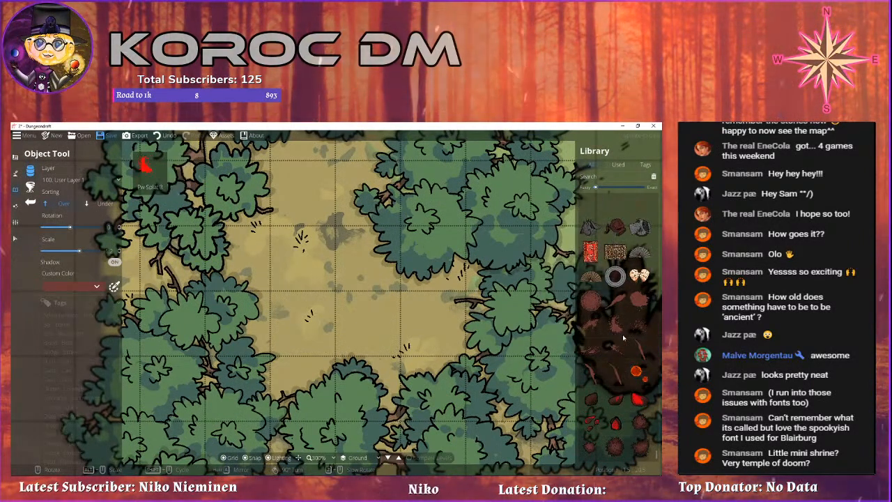
pyautogui.scroll(7, 614, 334)
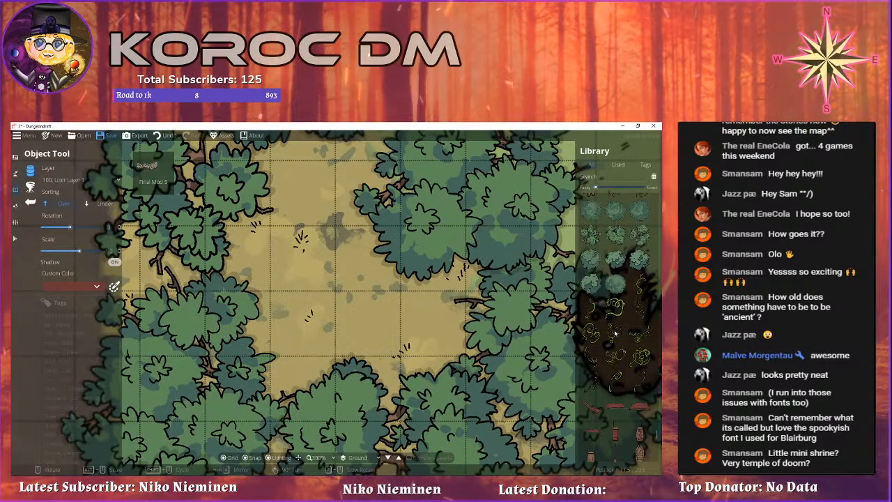
pyautogui.scroll(10, 614, 335)
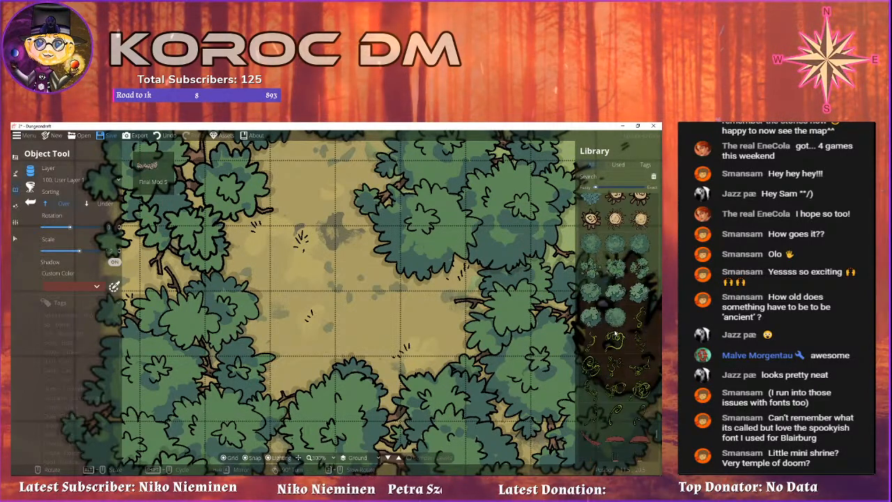
pyautogui.scroll(10, 615, 334)
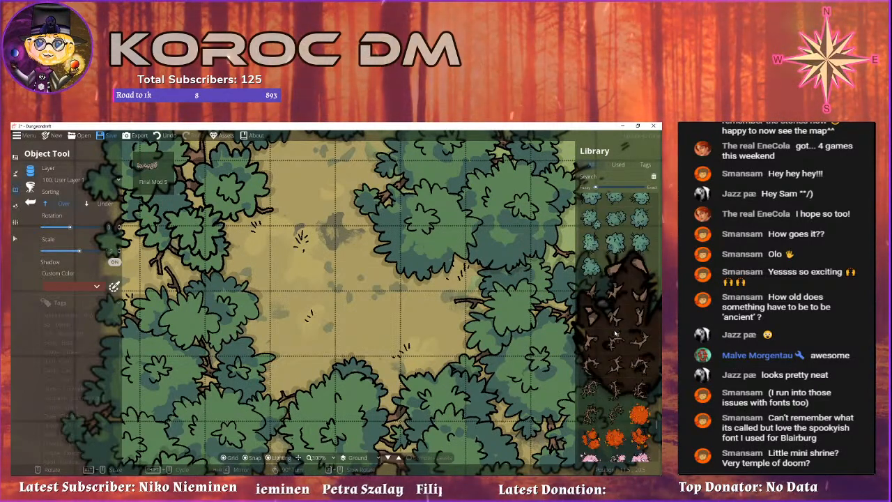
pyautogui.scroll(10, 653, 303)
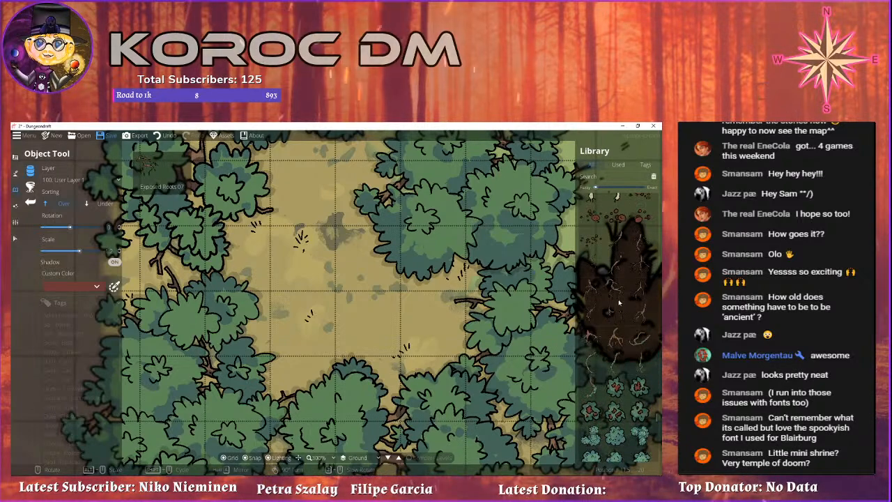
pyautogui.scroll(5, 618, 300)
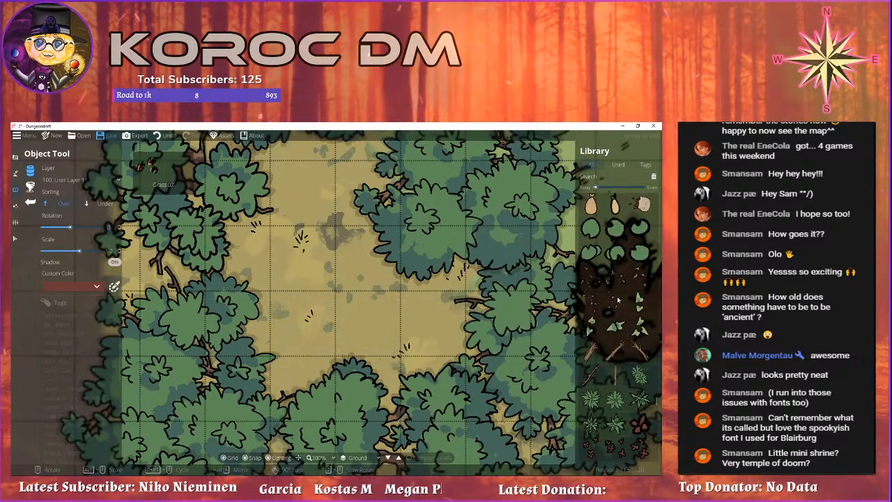
pyautogui.click(616, 296)
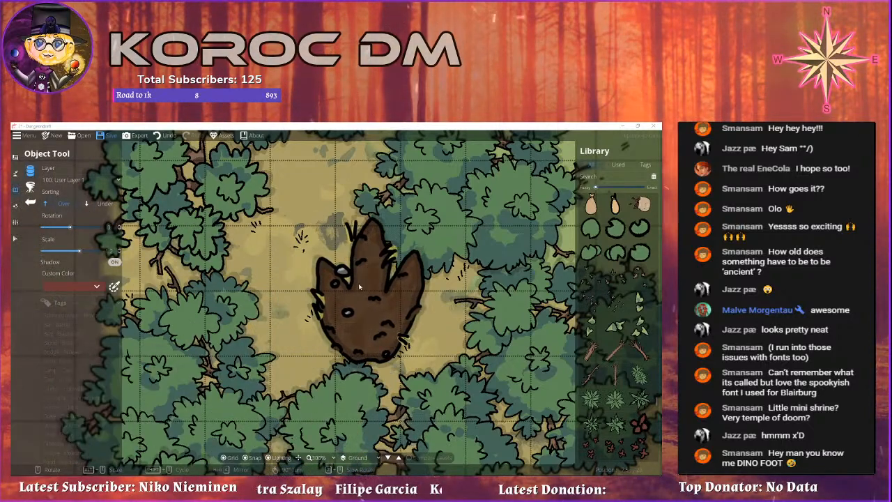
pyautogui.scroll(-1, 358, 284)
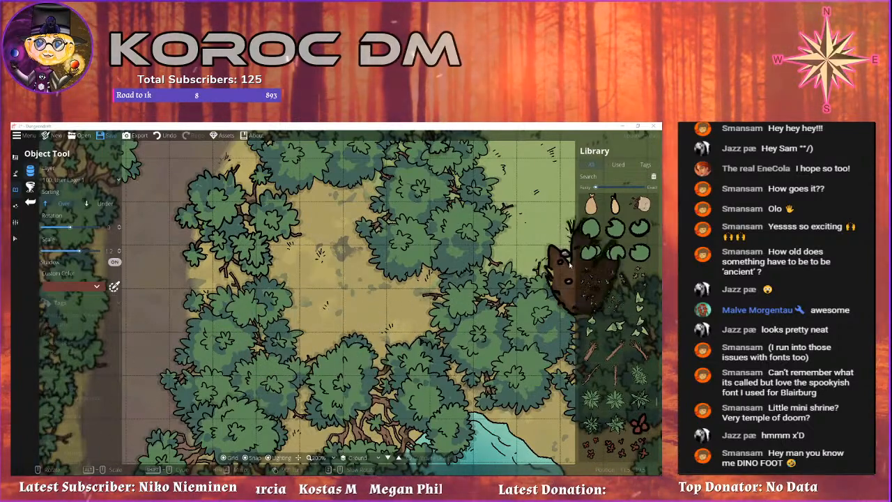
pyautogui.scroll(-10, 648, 277)
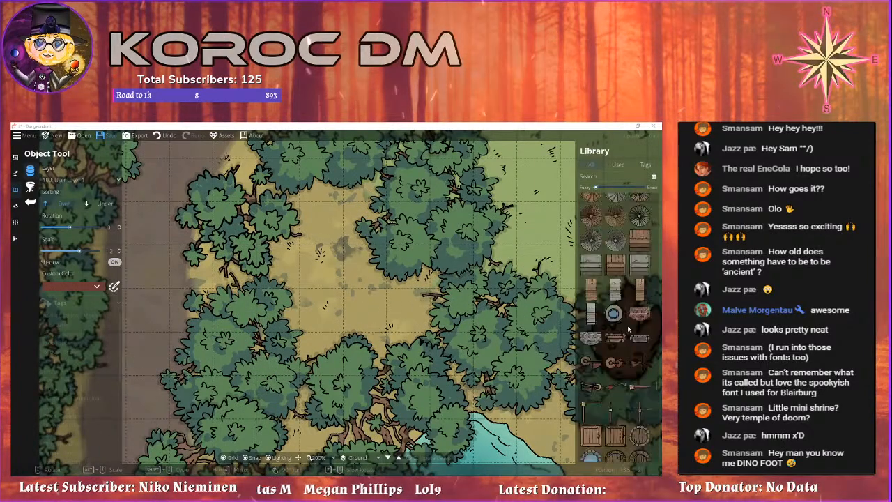
pyautogui.scroll(-10, 640, 315)
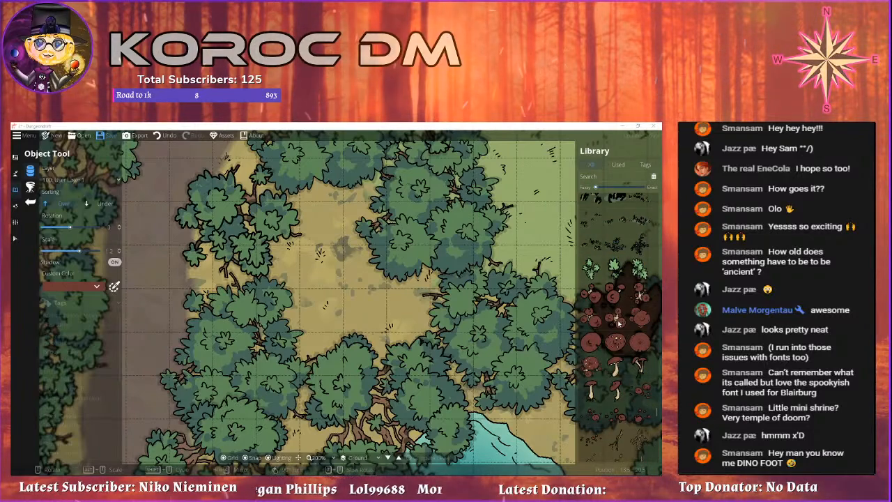
pyautogui.scroll(-10, 617, 324)
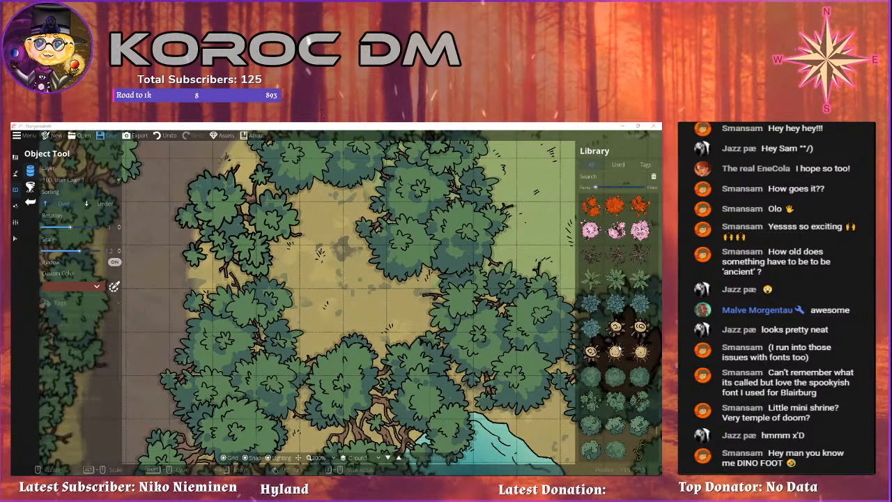
pyautogui.scroll(-10, 616, 350)
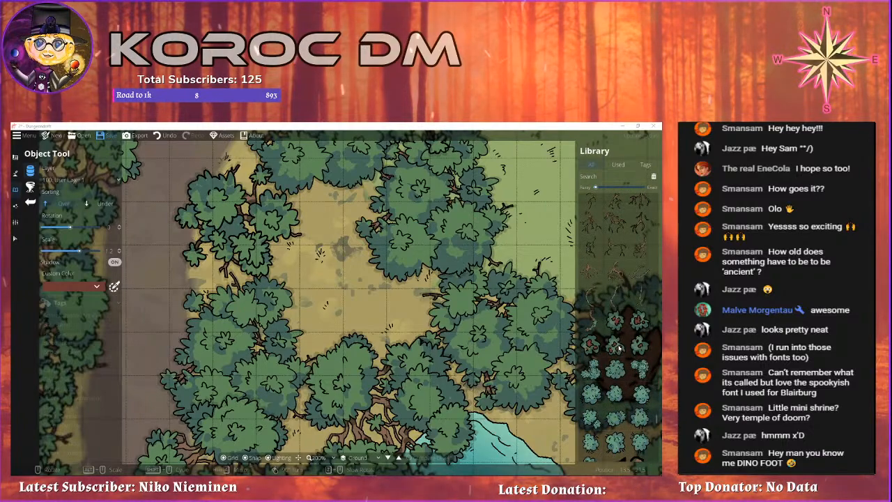
pyautogui.scroll(5, 613, 327)
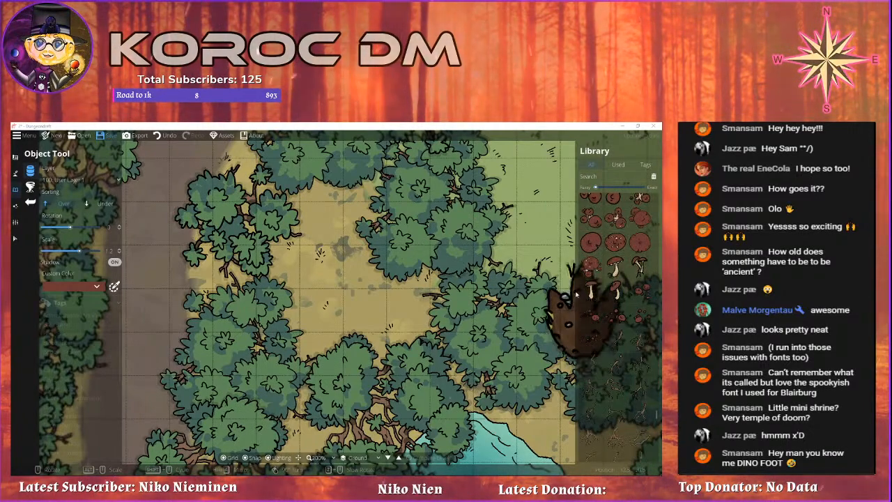
pyautogui.scroll(-15, 614, 332)
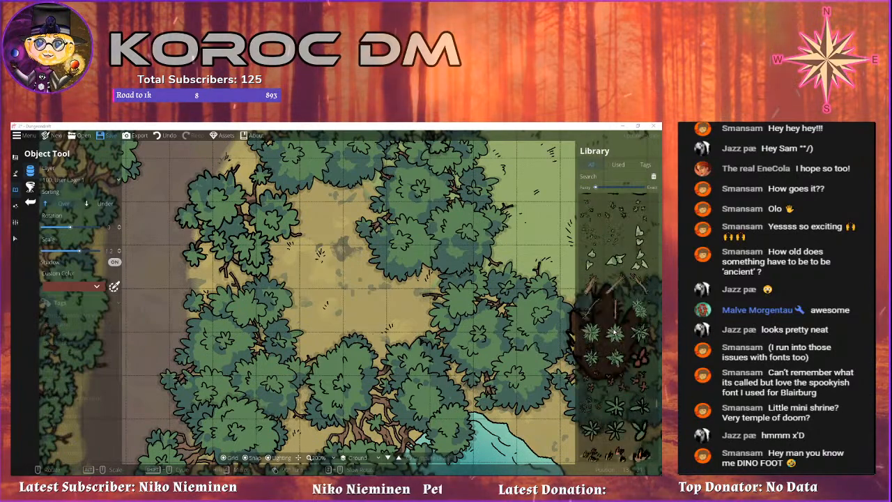
pyautogui.scroll(-6, 614, 332)
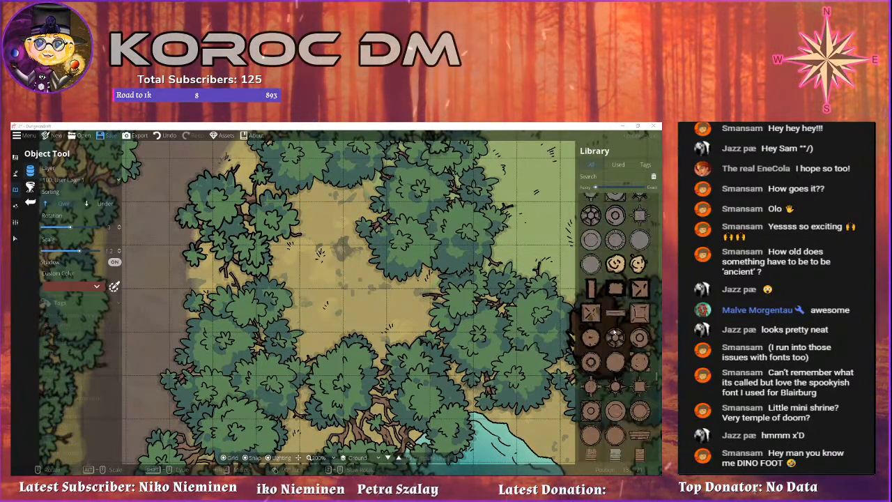
pyautogui.scroll(-5, 614, 333)
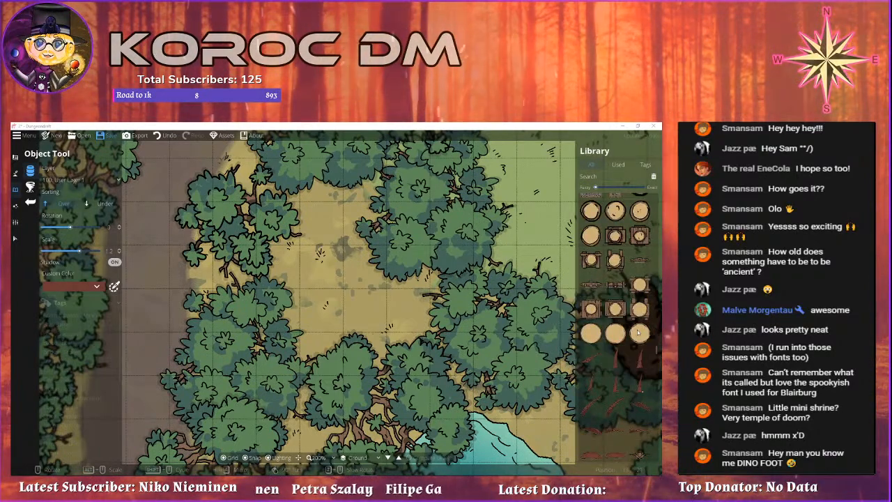
pyautogui.scroll(3, 627, 328)
pyautogui.scroll(4, 633, 300)
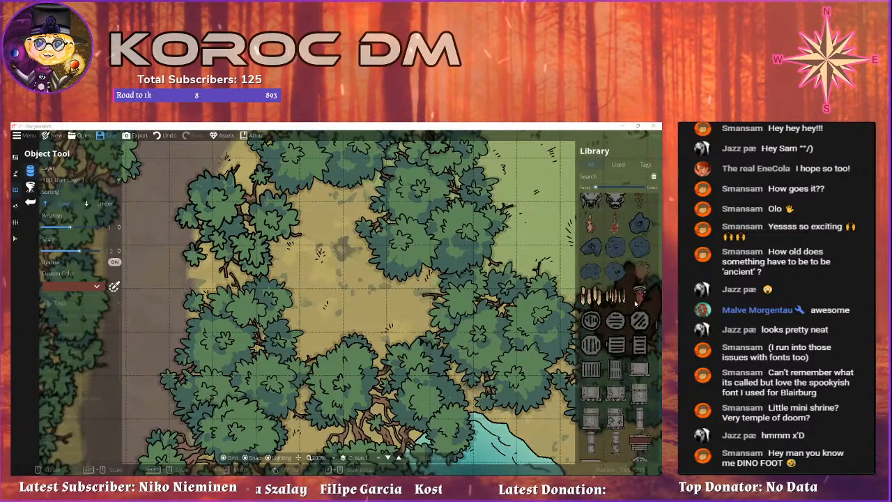
pyautogui.scroll(-4, 635, 294)
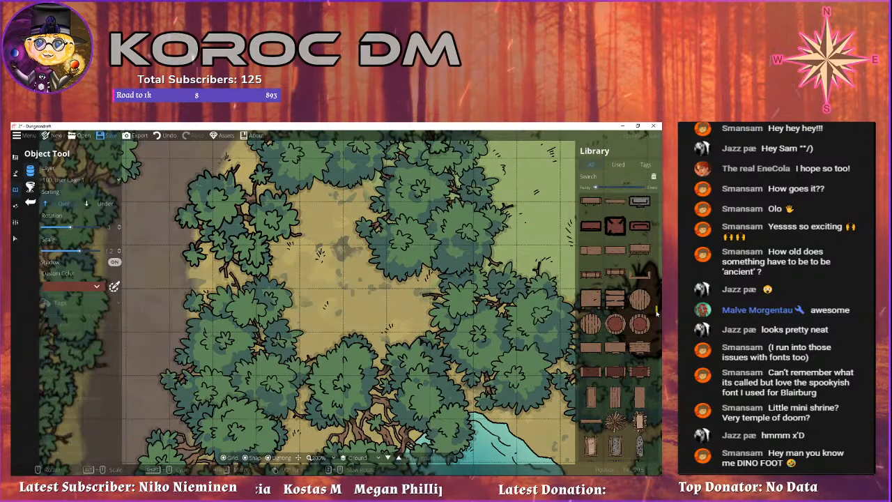
pyautogui.scroll(-5, 657, 314)
pyautogui.scroll(-5, 657, 324)
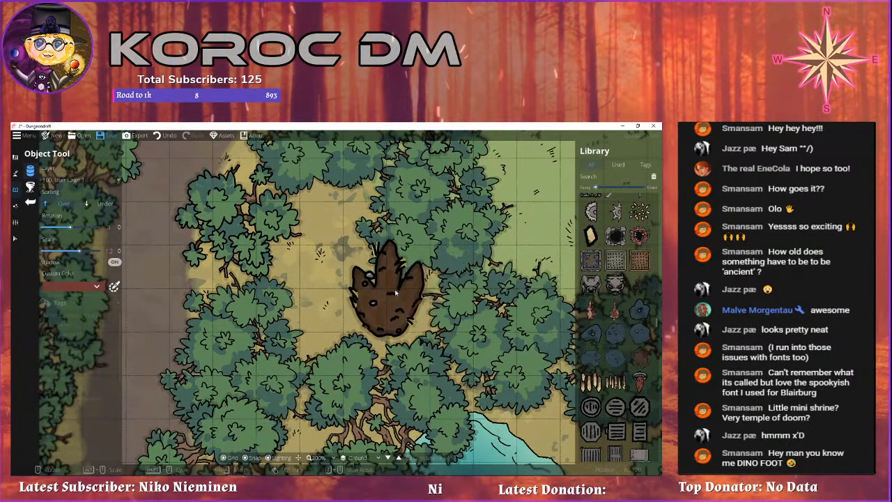
# Choose the round stone shrine with square corner pillars, disable snapping and rotate it to about 60° for the small sandy clearing.
pyautogui.moveTo(390, 289); pyautogui.dragTo(421, 309)
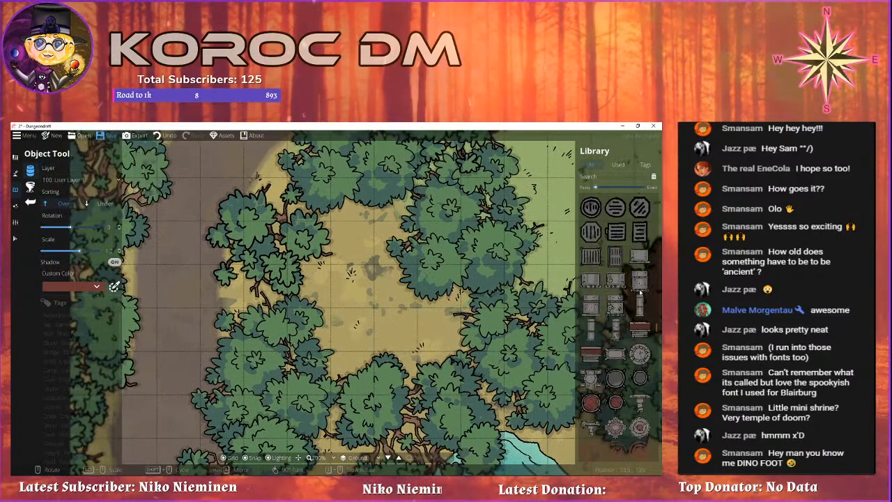
pyautogui.scroll(-3, 632, 287)
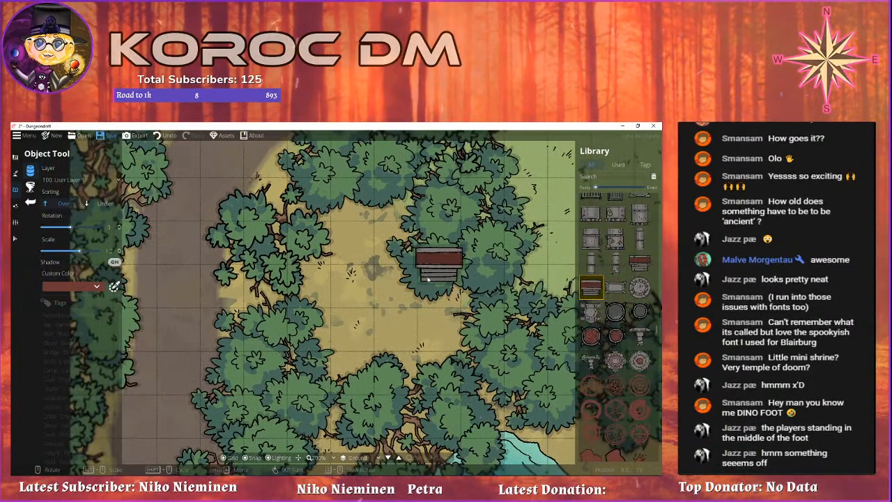
pyautogui.click(591, 312)
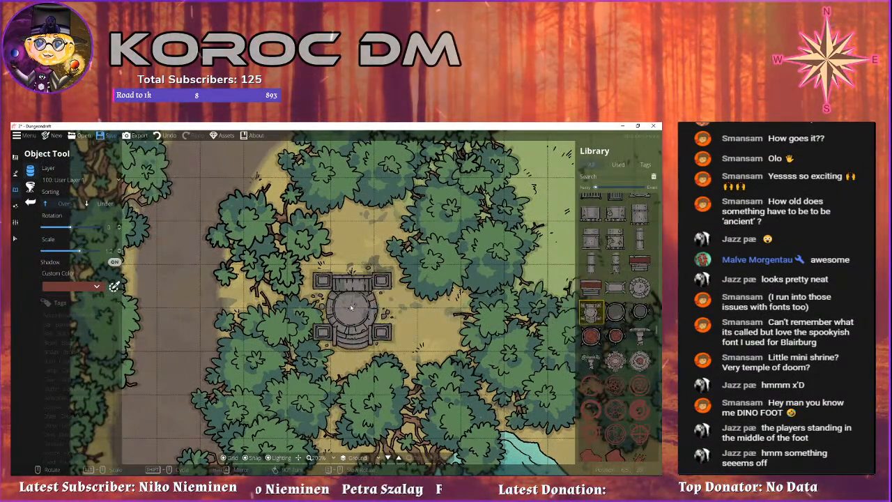
pyautogui.scroll(4, 358, 302)
pyautogui.scroll(3, 367, 298)
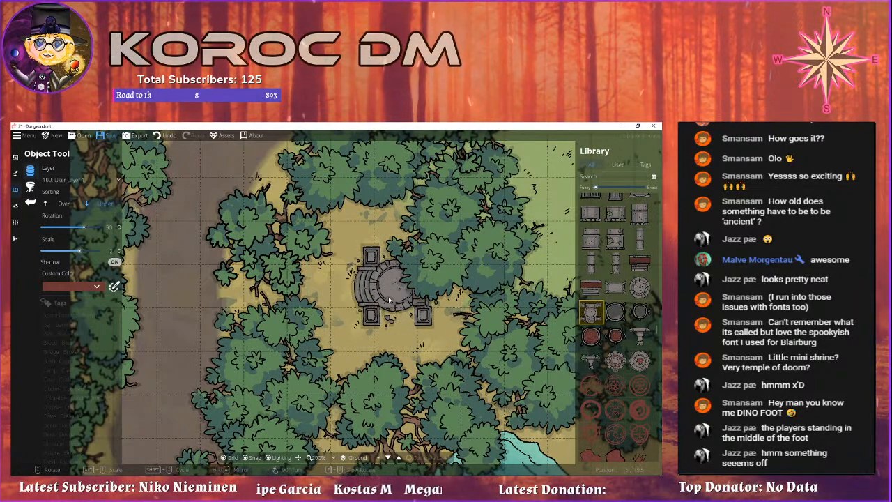
pyautogui.click(245, 460)
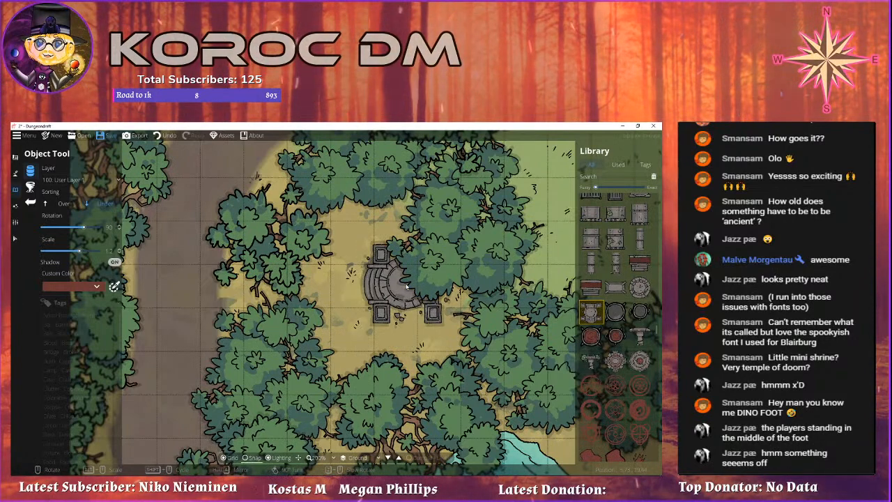
pyautogui.scroll(-2, 388, 291)
pyautogui.scroll(1, 380, 291)
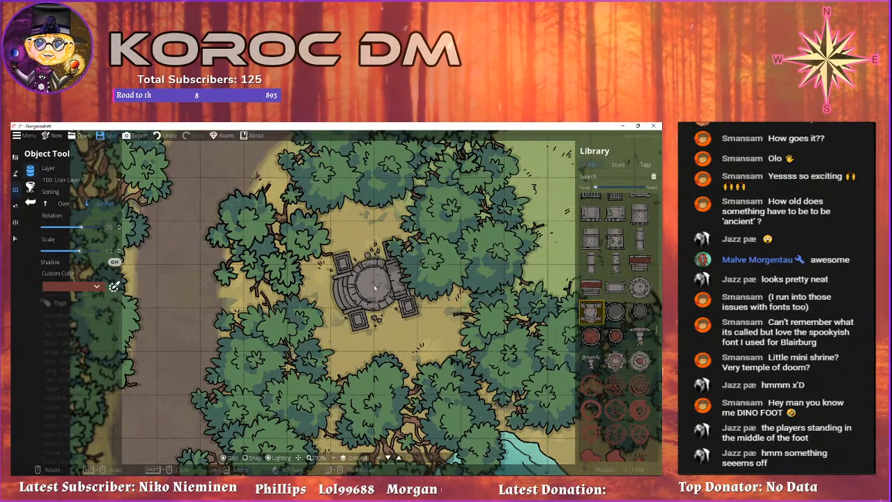
pyautogui.scroll(1, 383, 286)
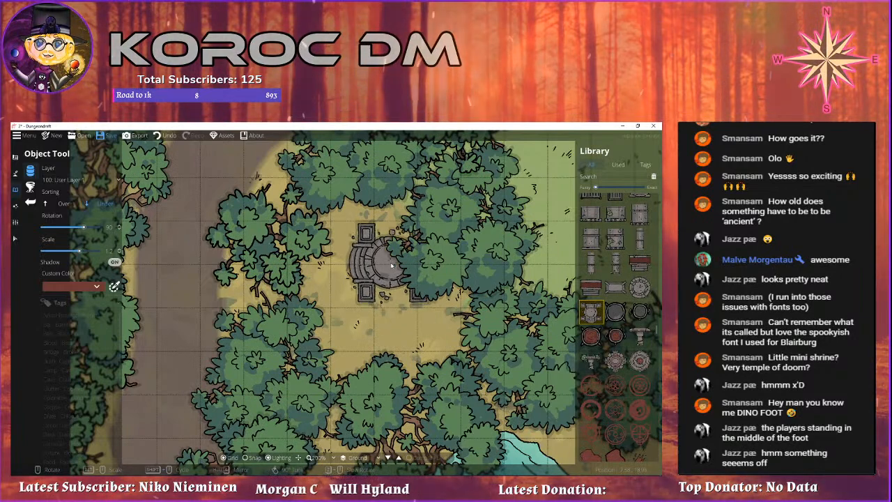
pyautogui.scroll(-2, 394, 268)
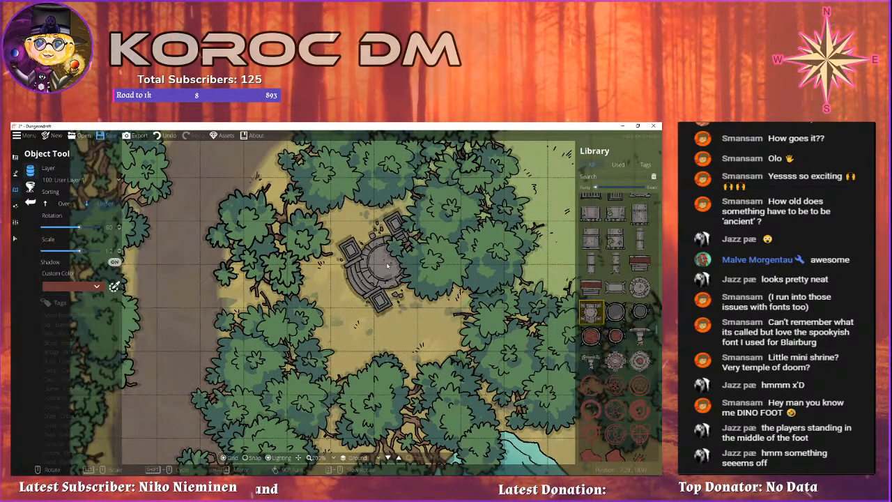
# Compare the stone shrine without and with its shadow, and place it shadowed at the sandy clearing's eastern edge, sorted under the trees.
pyautogui.moveTo(284, 393); pyautogui.dragTo(278, 429)
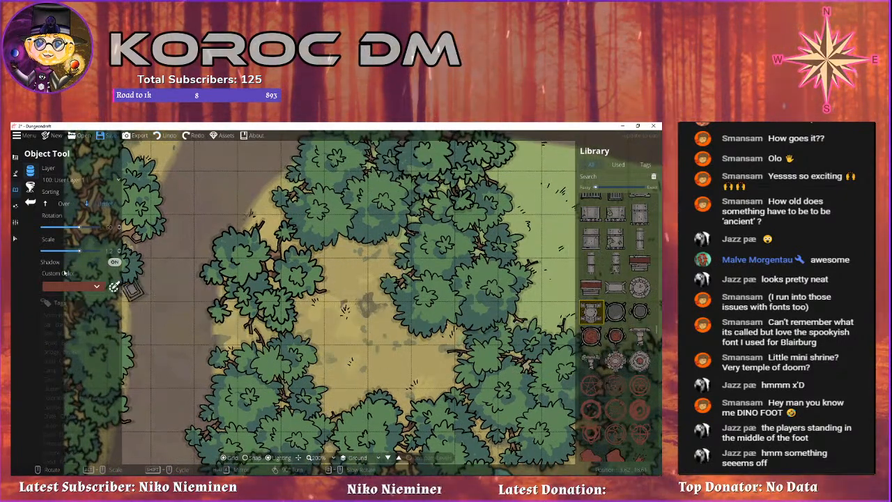
pyautogui.click(114, 261)
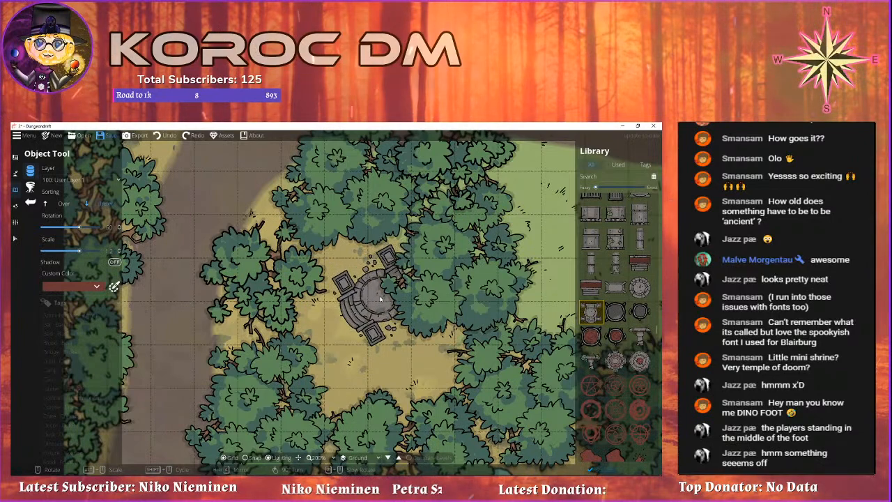
pyautogui.click(115, 261)
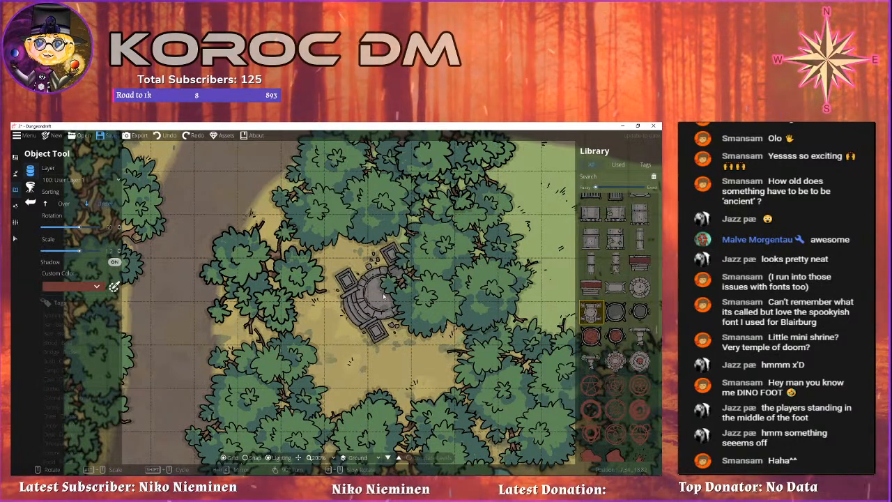
pyautogui.click(383, 296)
pyautogui.moveTo(471, 403)
pyautogui.mouseDown()
pyautogui.moveTo(427, 430)
pyautogui.moveTo(481, 388)
pyautogui.mouseUp()
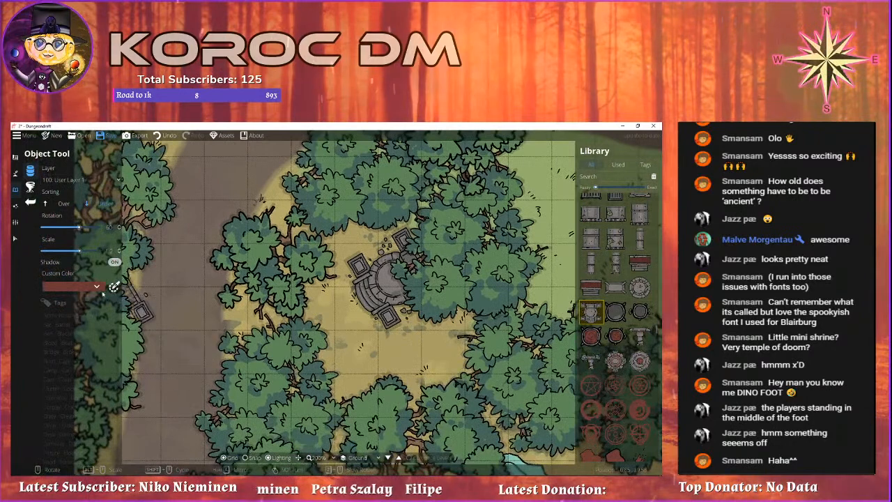
# Try the vine-covered T-shaped stone ruin beside the shrine at several rotations, and place it in the grassy field east of the grove.
pyautogui.click(591, 360)
pyautogui.scroll(-3, 351, 319)
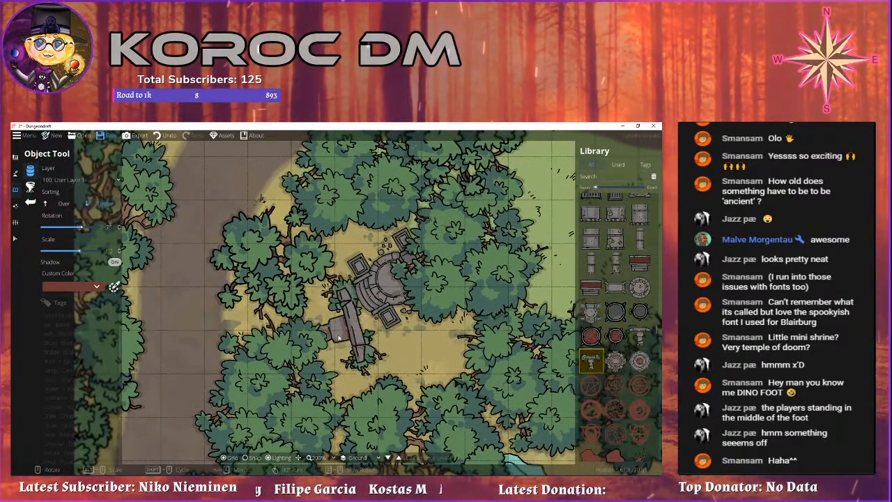
pyautogui.scroll(-2, 339, 344)
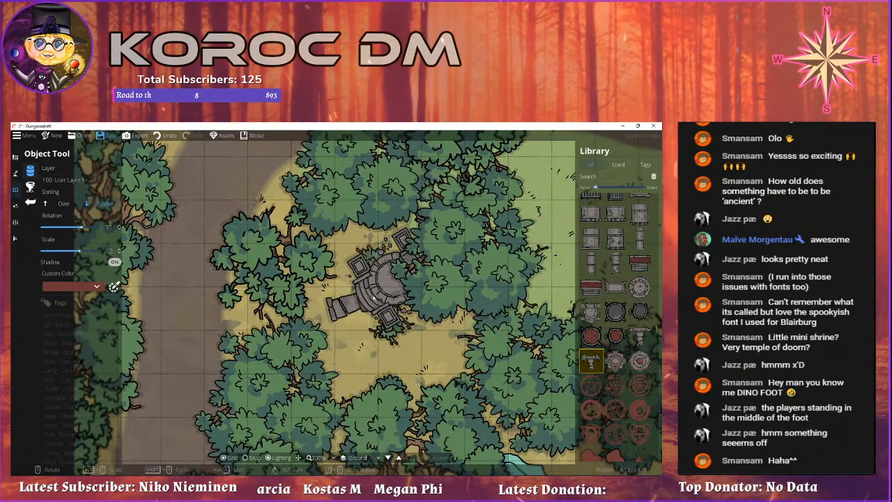
pyautogui.scroll(-3, 340, 332)
pyautogui.scroll(1, 340, 332)
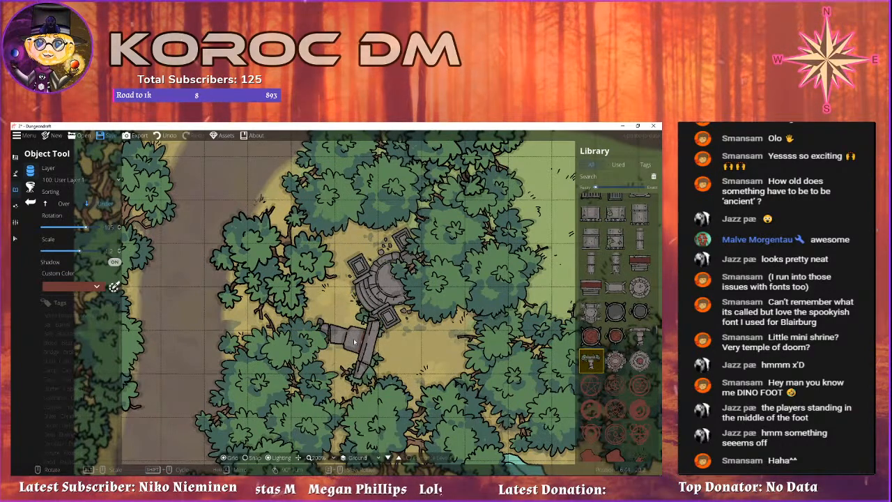
pyautogui.moveTo(468, 289); pyautogui.dragTo(234, 321)
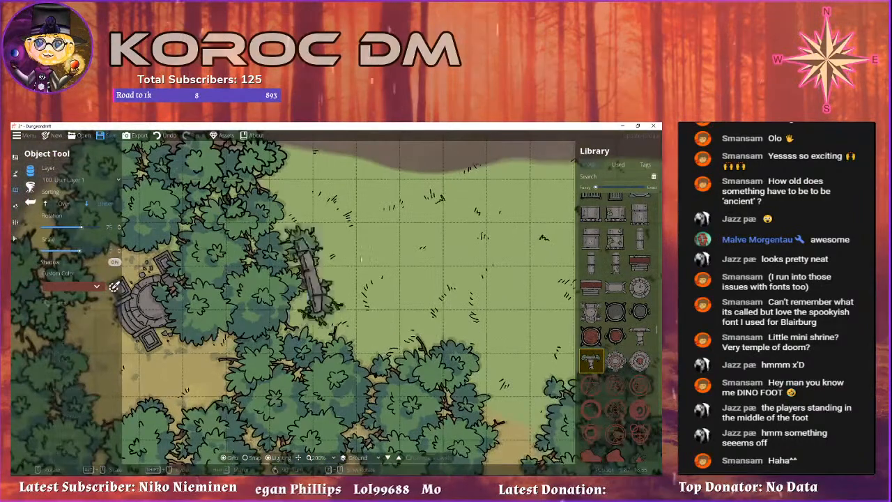
pyautogui.scroll(3, 401, 233)
pyautogui.click(403, 230)
# Place a second round stone shrine in the grassy field, just southeast of the vine-covered ruin.
pyautogui.moveTo(522, 347); pyautogui.dragTo(466, 384)
pyautogui.click(590, 312)
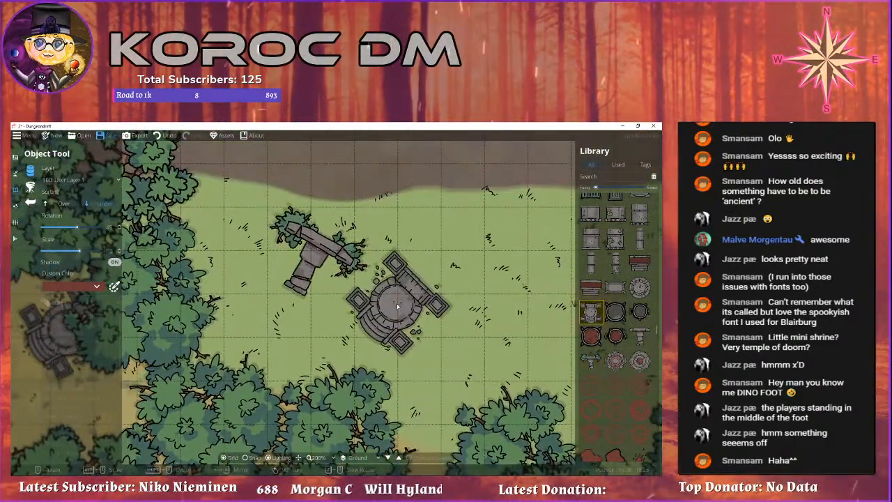
pyautogui.click(404, 300)
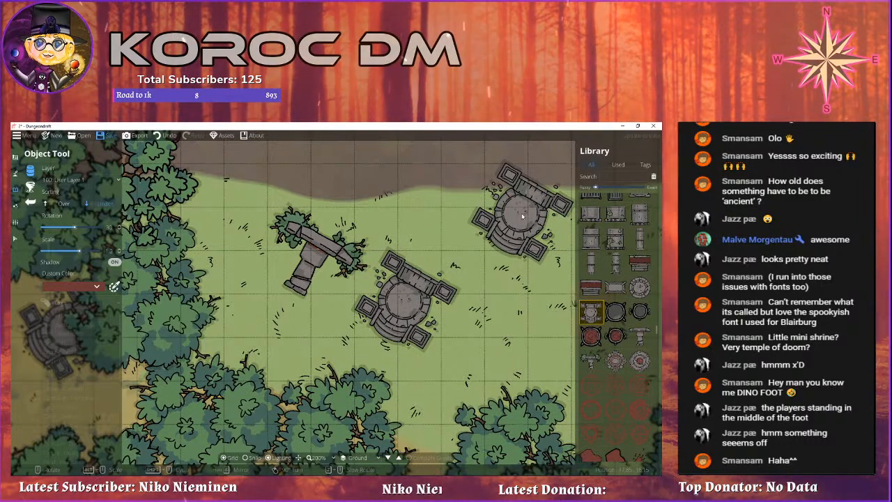
# Select a tree in the grove north of the clearing's shrine and open its layer choices.
pyautogui.moveTo(161, 272); pyautogui.dragTo(436, 263)
pyautogui.click(16, 239)
pyautogui.moveTo(237, 298); pyautogui.dragTo(328, 244)
pyautogui.click(314, 253)
pyautogui.click(208, 187)
pyautogui.moveTo(208, 187); pyautogui.dragTo(182, 221)
pyautogui.moveTo(335, 209); pyautogui.dragTo(282, 239)
pyautogui.click(181, 220)
pyautogui.click(321, 201)
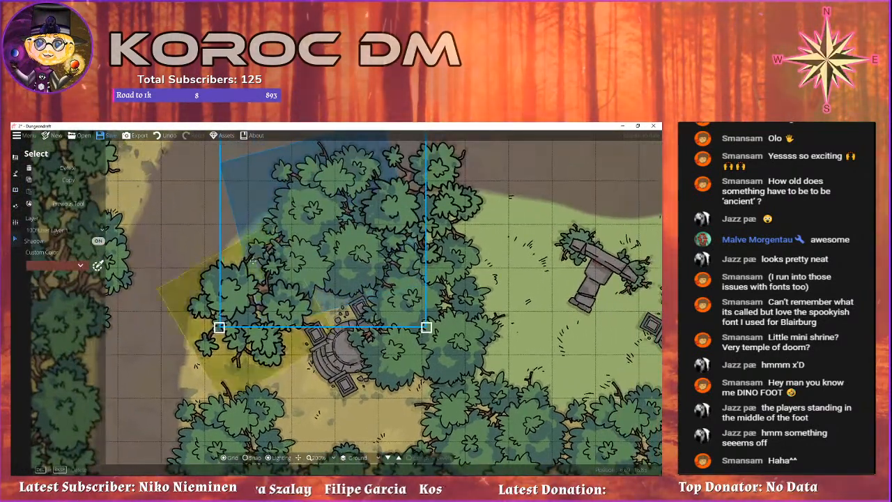
pyautogui.click(67, 230)
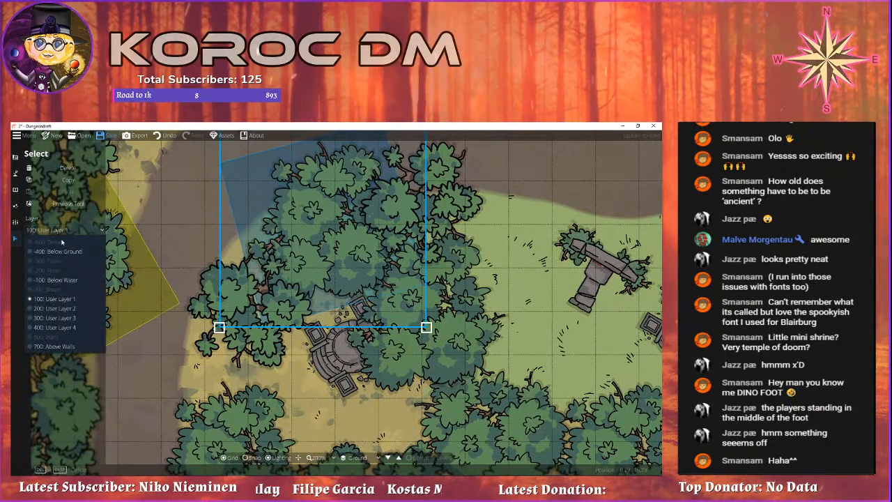
# Assign the selected tree cluster north of the small round ruin to 200: User Layer 2 and shift it slightly.
pyautogui.click(53, 310)
pyautogui.moveTo(328, 246); pyautogui.dragTo(344, 235)
pyautogui.moveTo(272, 306); pyautogui.dragTo(264, 316)
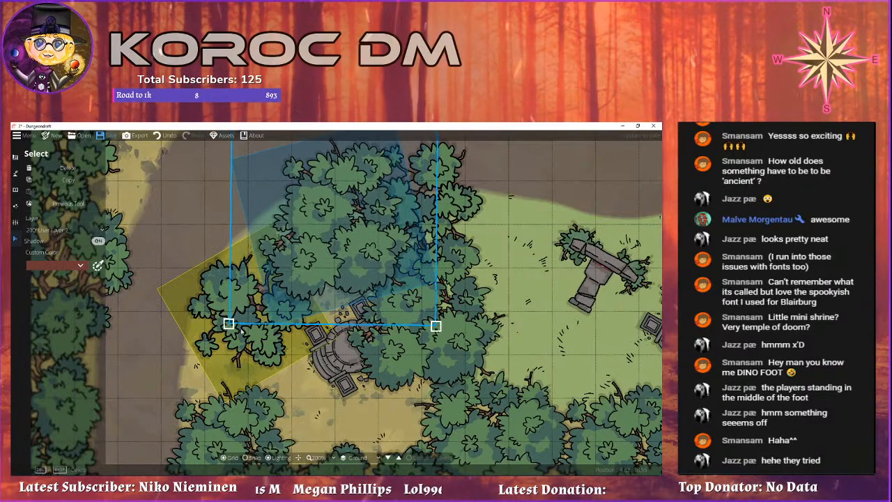
pyautogui.click(310, 396)
# Move the tree clusters between the dirt road and the pond west, opening up the clearing south of the round ruin.
pyautogui.rightClick(263, 336)
pyautogui.moveTo(262, 336); pyautogui.dragTo(273, 258)
pyautogui.click(252, 388)
pyautogui.rightClick(252, 387)
pyautogui.moveTo(252, 387); pyautogui.dragTo(248, 315)
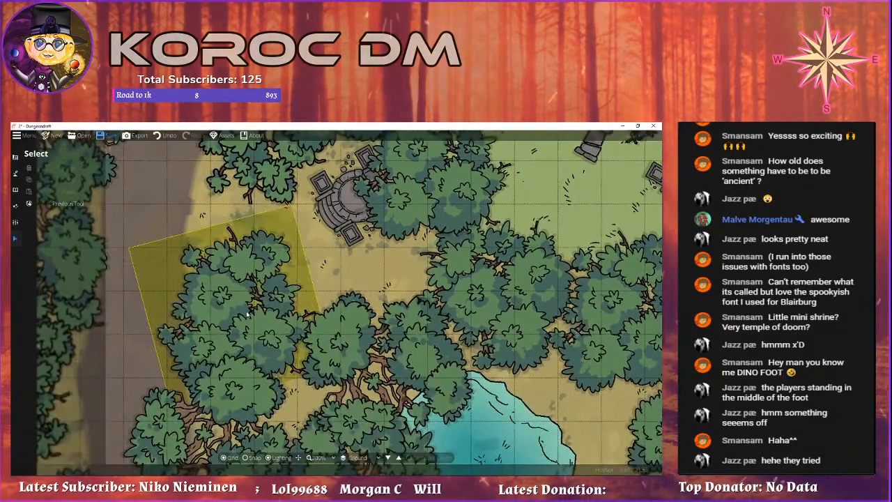
pyautogui.click(248, 315)
pyautogui.moveTo(352, 358); pyautogui.dragTo(330, 275)
pyautogui.moveTo(372, 301); pyautogui.dragTo(347, 308)
pyautogui.rightClick(395, 411)
pyautogui.moveTo(394, 412); pyautogui.dragTo(321, 314)
pyautogui.rightClick(321, 313)
pyautogui.moveTo(358, 283); pyautogui.dragTo(207, 452)
pyautogui.moveTo(216, 292); pyautogui.dragTo(201, 335)
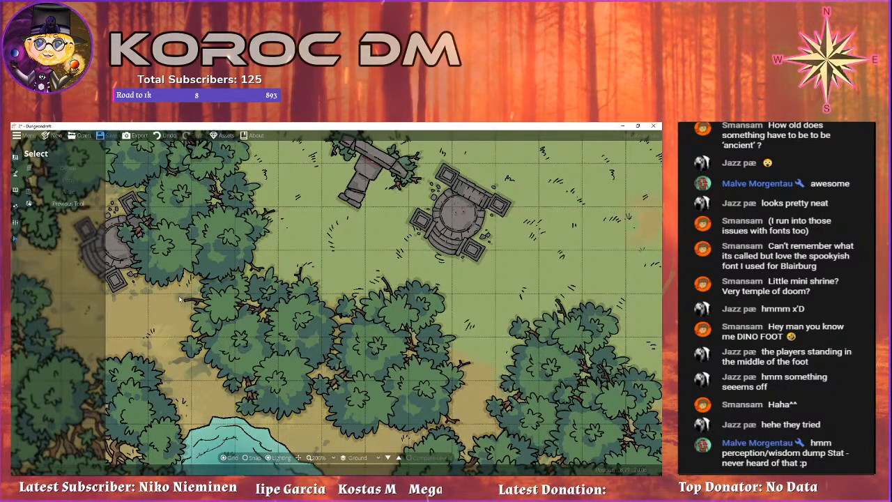
pyautogui.moveTo(184, 198); pyautogui.dragTo(352, 298)
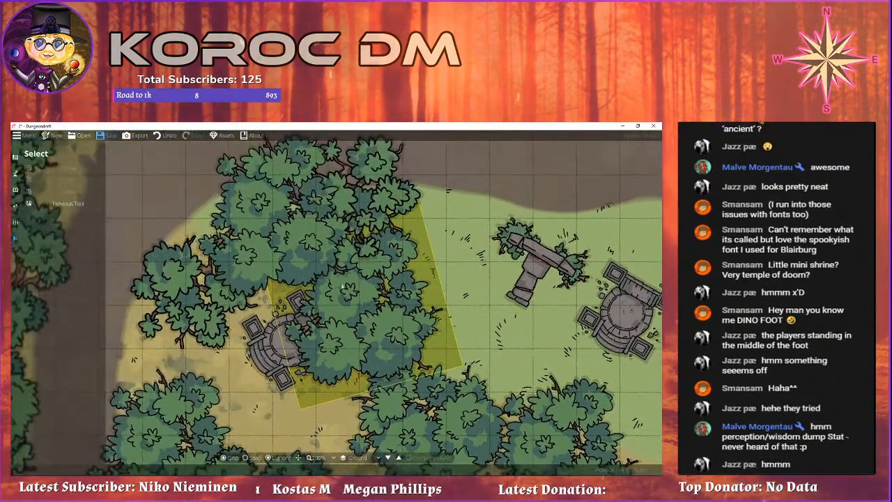
pyautogui.scroll(-5, 352, 298)
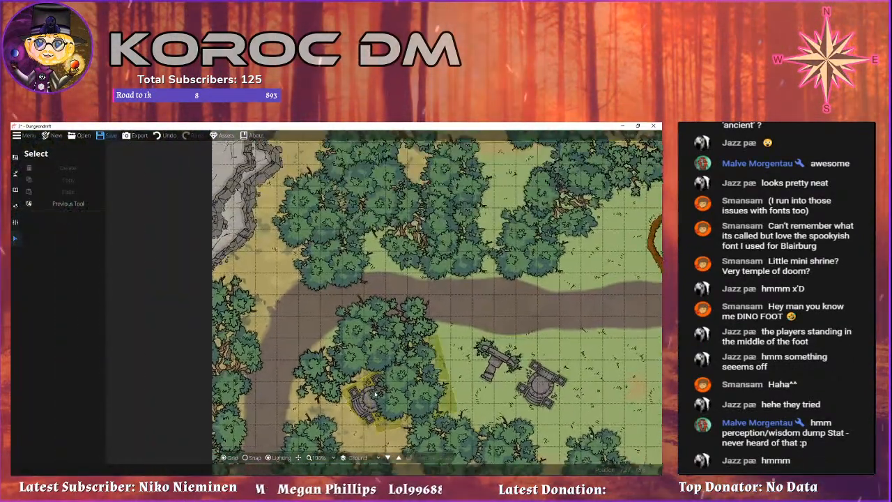
pyautogui.moveTo(370, 397); pyautogui.dragTo(377, 391)
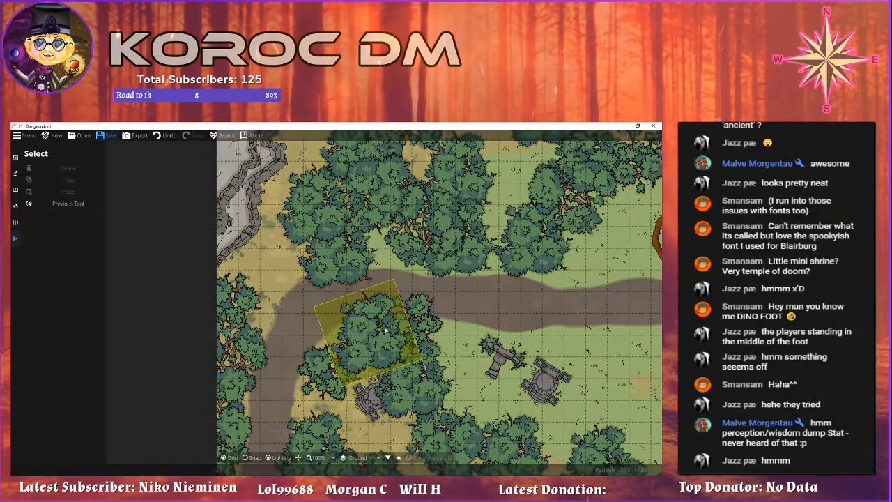
pyautogui.moveTo(384, 314); pyautogui.dragTo(297, 420)
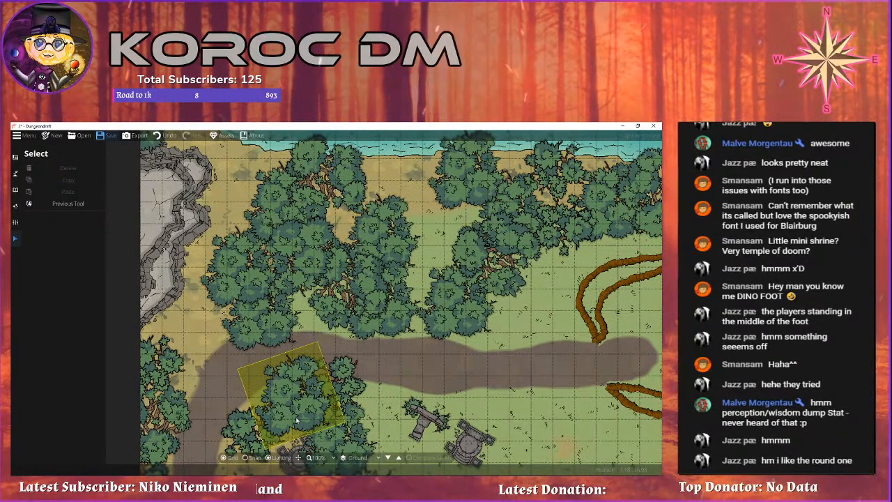
pyautogui.moveTo(397, 420); pyautogui.dragTo(270, 260)
pyautogui.moveTo(285, 309); pyautogui.dragTo(397, 305)
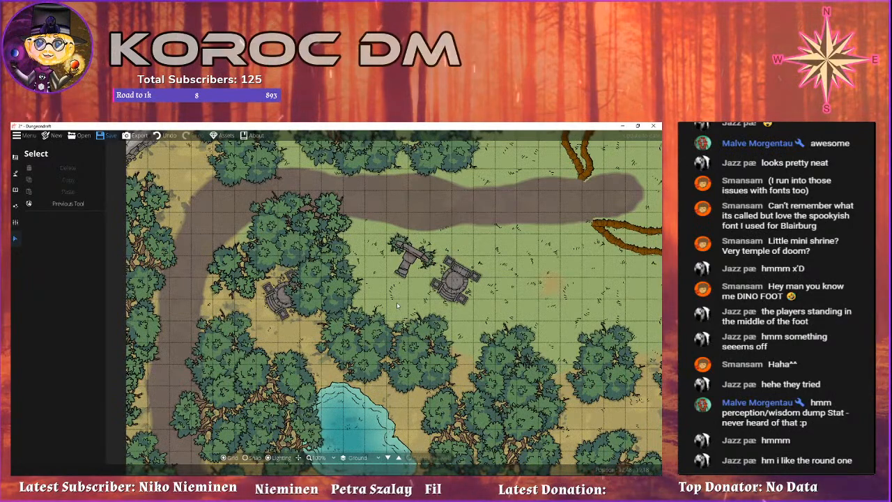
# Reposition the tree clusters north and east of the pond slightly farther west.
pyautogui.moveTo(363, 310); pyautogui.dragTo(321, 277)
pyautogui.click(365, 327)
pyautogui.moveTo(390, 311); pyautogui.dragTo(354, 283)
pyautogui.moveTo(420, 334); pyautogui.dragTo(400, 293)
pyautogui.moveTo(398, 351); pyautogui.dragTo(343, 366)
pyautogui.click(418, 356)
pyautogui.click(373, 349)
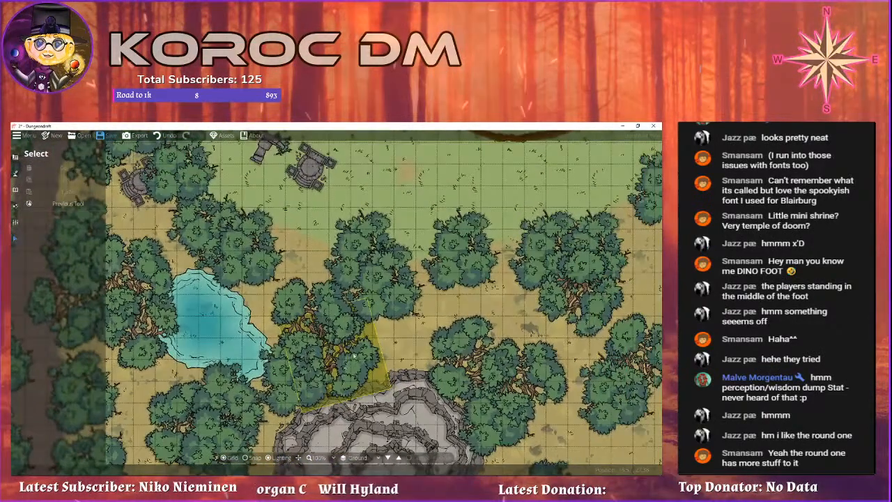
pyautogui.moveTo(362, 245); pyautogui.dragTo(353, 239)
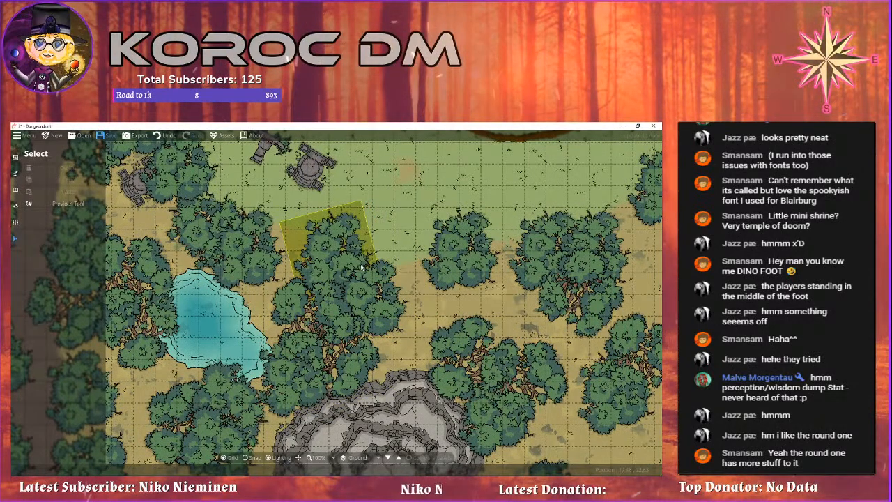
pyautogui.moveTo(286, 211); pyautogui.dragTo(306, 284)
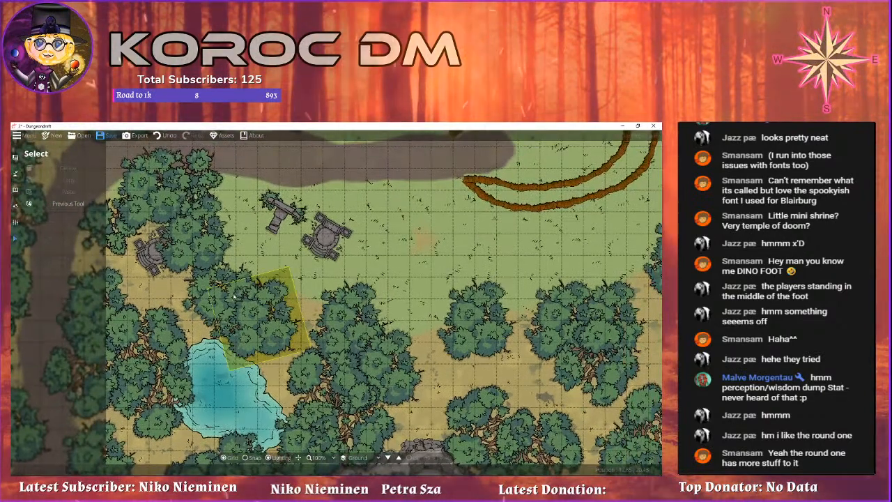
# Delete the overgrown T-shaped pillar and the round stone ruin standing on the open grass.
pyautogui.click(315, 247)
pyautogui.click(315, 246)
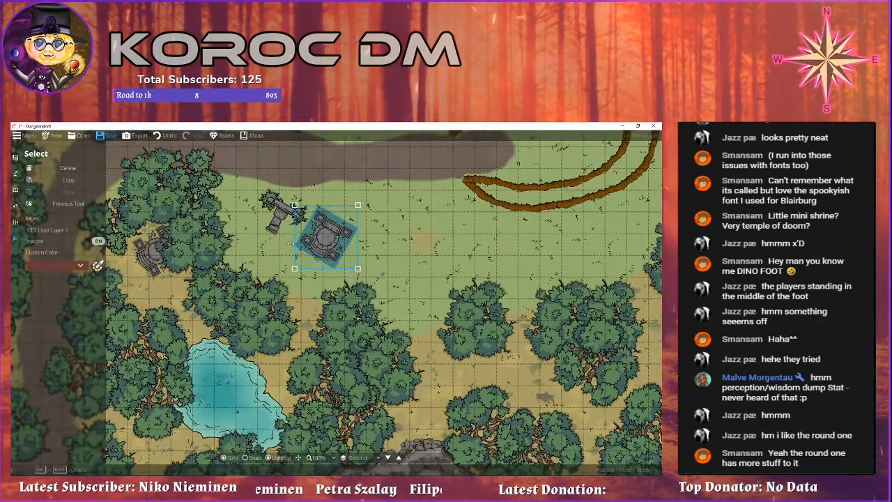
pyautogui.click(284, 223)
pyautogui.press('Delete')
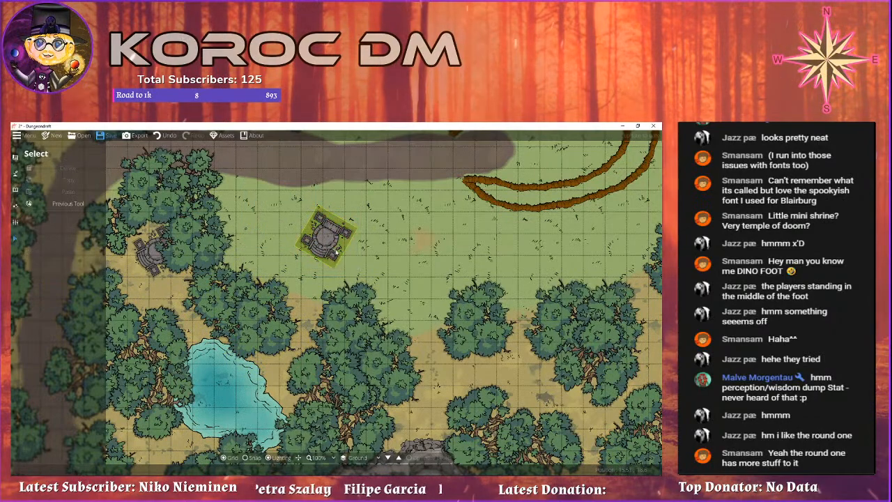
# Reorient the remaining round stone ruin in the forest clearing and deselect it.
pyautogui.moveTo(207, 274); pyautogui.dragTo(390, 277)
pyautogui.scroll(2, 321, 275)
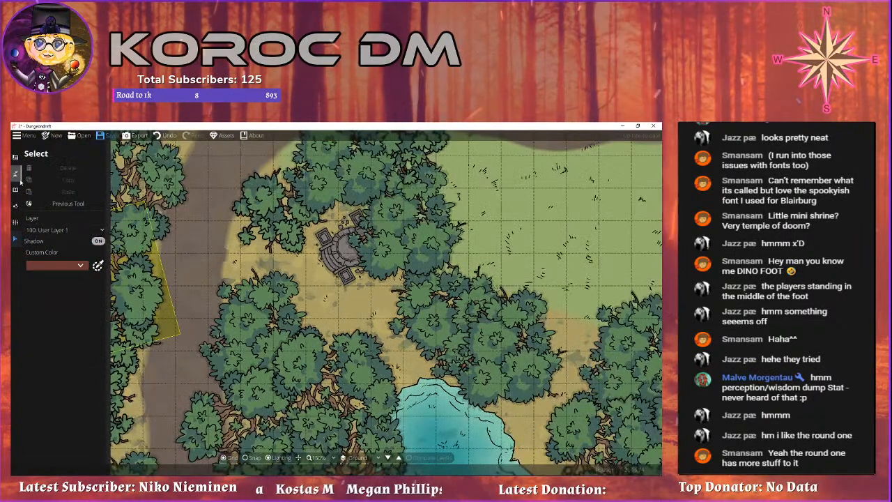
pyautogui.moveTo(277, 209); pyautogui.dragTo(318, 241)
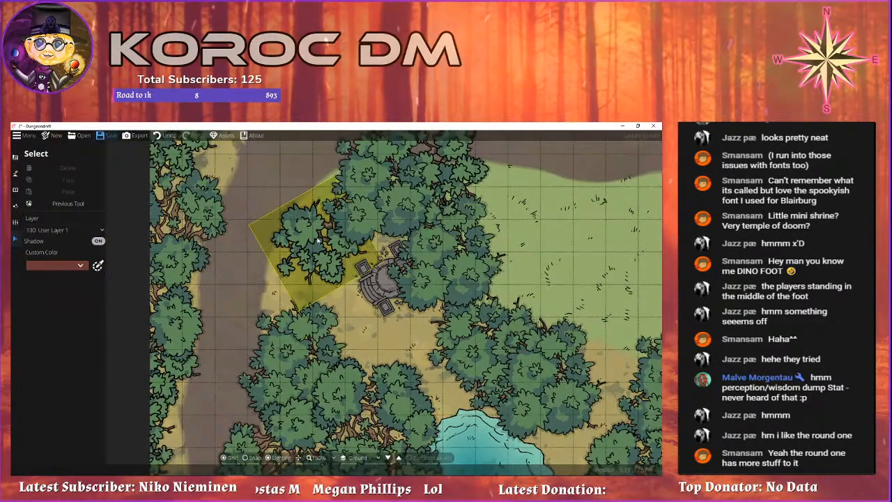
pyautogui.click(365, 291)
pyautogui.press('Escape')
# Paint Terrain Dirt around the round ruin and along a short path linking it to the main road with the Terrain Brush.
pyautogui.click(14, 175)
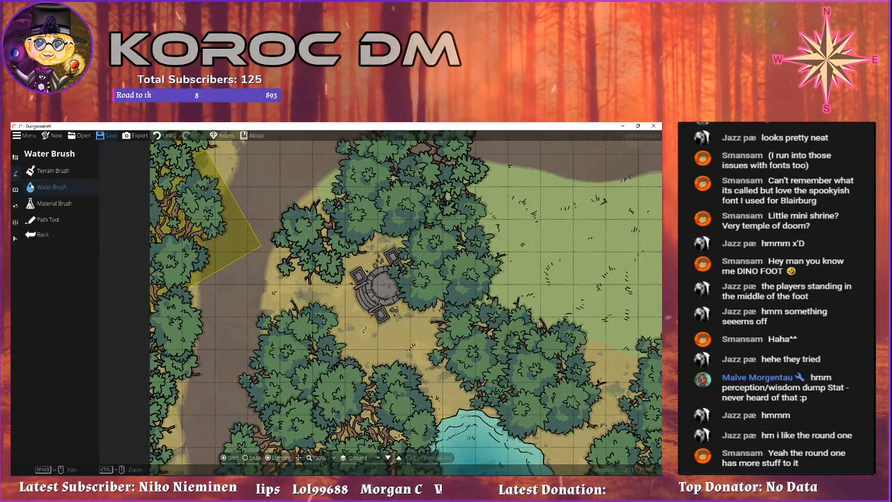
pyautogui.click(30, 171)
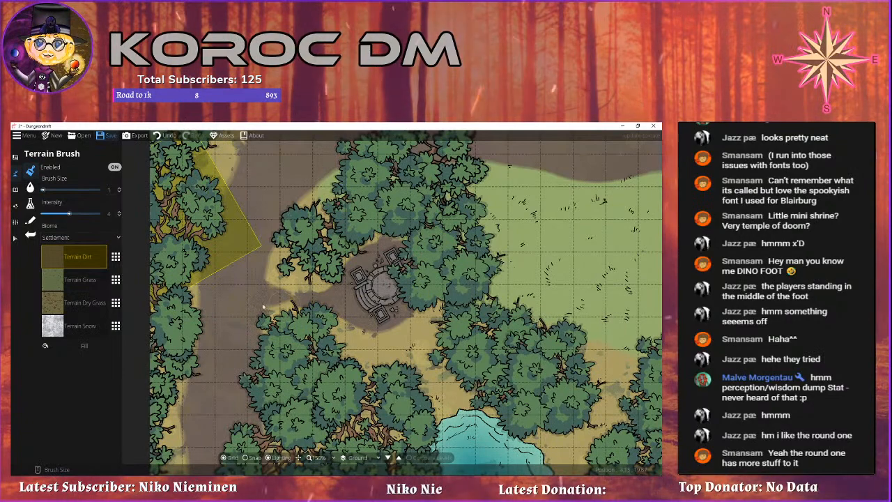
pyautogui.moveTo(449, 306); pyautogui.dragTo(296, 313)
pyautogui.scroll(-2, 296, 312)
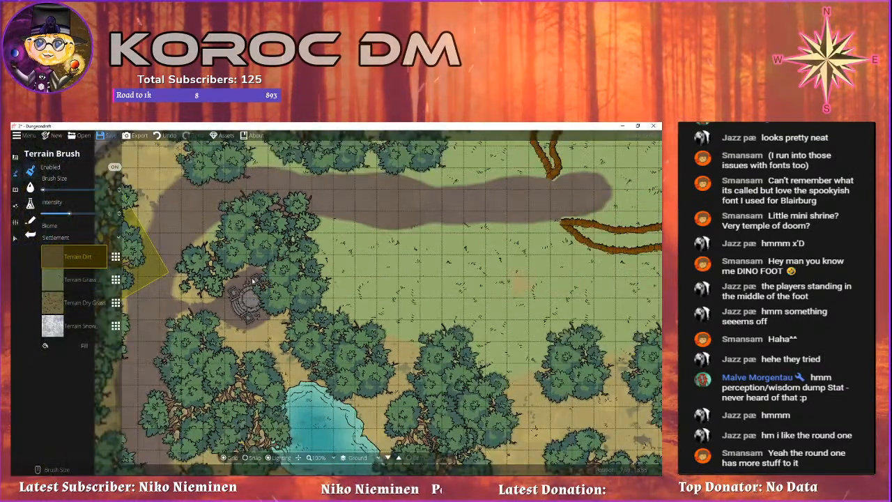
# Choose Terrain Dry Grass for the brush and look over the southern forest, the eastern trees and the northern river.
pyautogui.press('Left')
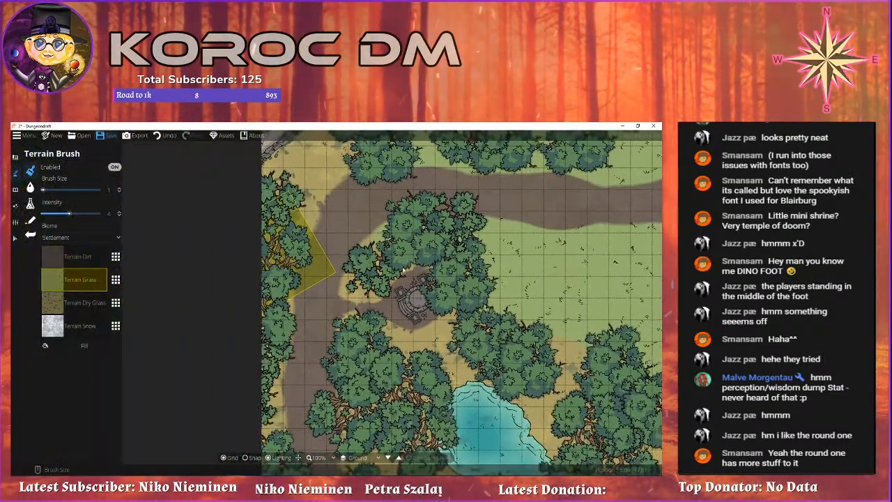
pyautogui.click(92, 302)
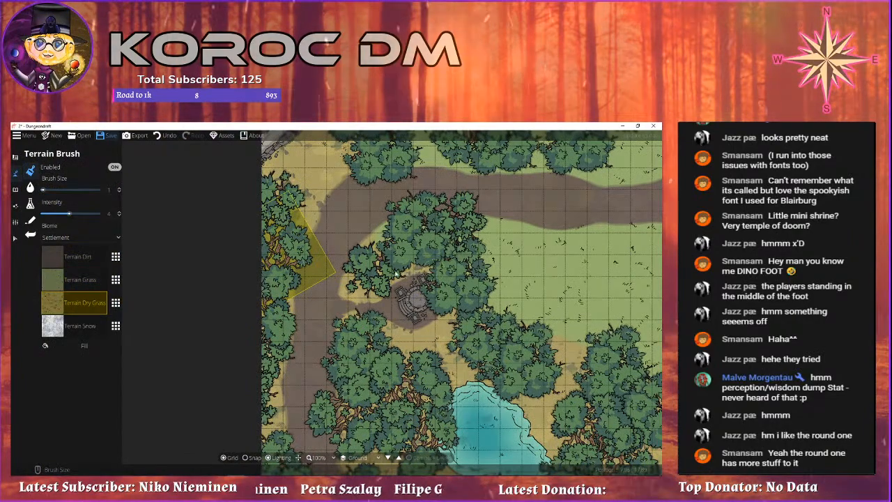
pyautogui.moveTo(651, 387); pyautogui.dragTo(365, 448)
pyautogui.scroll(-2, 351, 321)
pyautogui.moveTo(237, 360); pyautogui.dragTo(344, 297)
pyautogui.scroll(2, 345, 298)
pyautogui.moveTo(561, 305); pyautogui.dragTo(301, 229)
pyautogui.scroll(-2, 301, 228)
pyautogui.moveTo(555, 336); pyautogui.dragTo(449, 334)
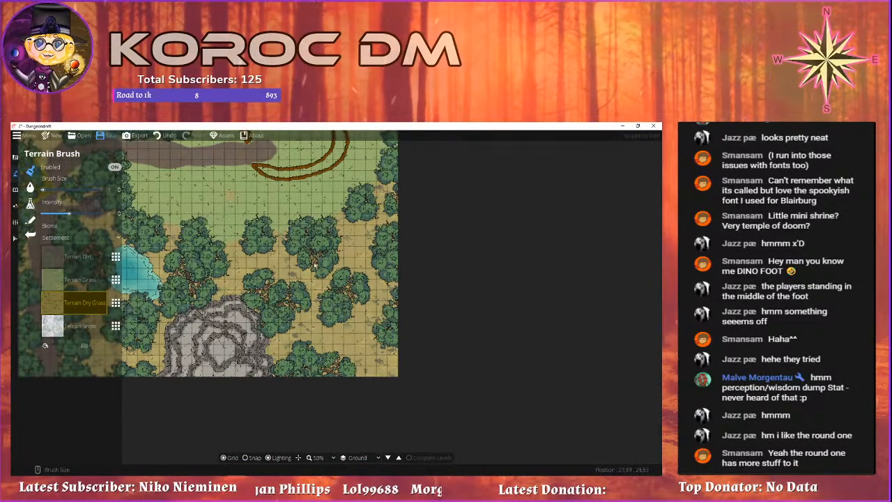
pyautogui.moveTo(357, 336); pyautogui.dragTo(383, 292)
pyautogui.moveTo(318, 278); pyautogui.dragTo(451, 404)
pyautogui.moveTo(315, 243); pyautogui.dragTo(299, 299)
pyautogui.moveTo(366, 230)
pyautogui.mouseDown()
pyautogui.moveTo(174, 221)
pyautogui.moveTo(363, 228)
pyautogui.mouseUp()
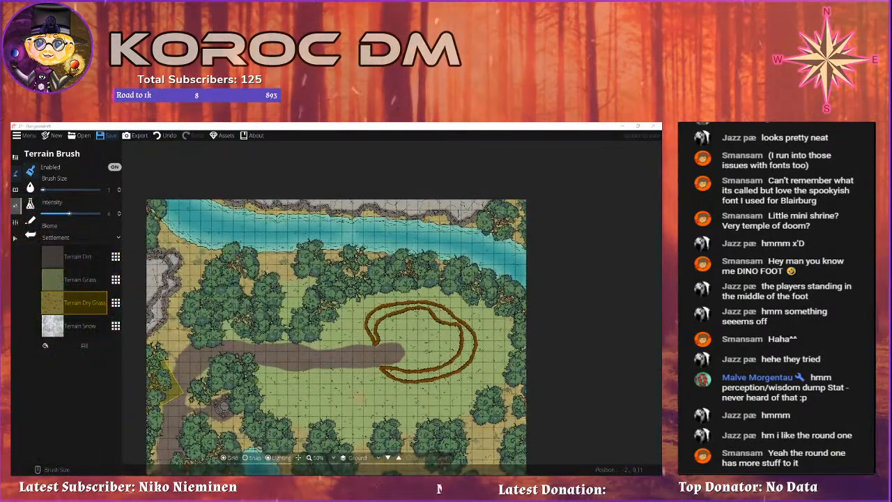
# Paint additional rock ledges on 200: User Layer 2 with the Material Brush along the eastern part of the cliffs north of the river.
pyautogui.click(15, 190)
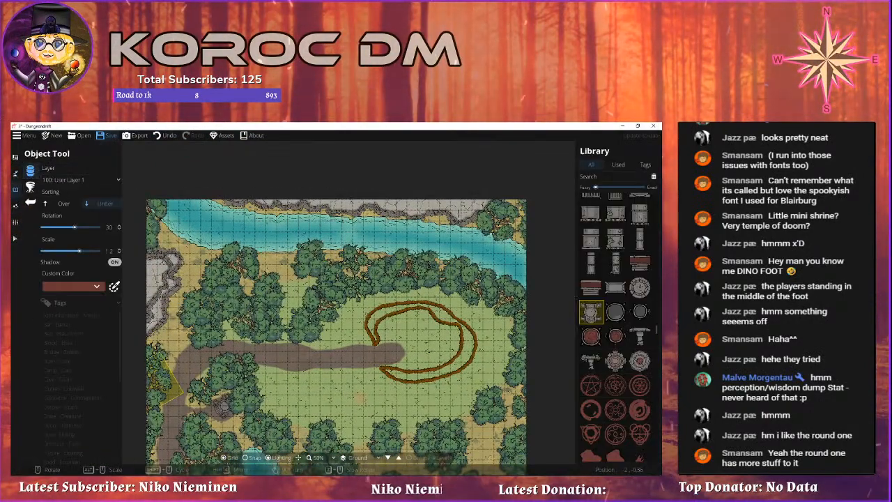
pyautogui.click(16, 174)
pyautogui.moveTo(315, 298); pyautogui.dragTo(374, 313)
pyautogui.click(68, 202)
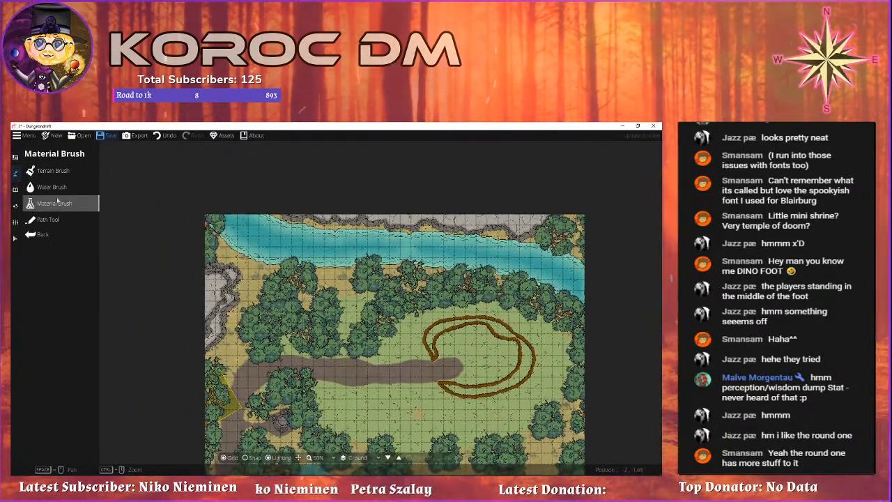
pyautogui.click(51, 186)
pyautogui.click(54, 203)
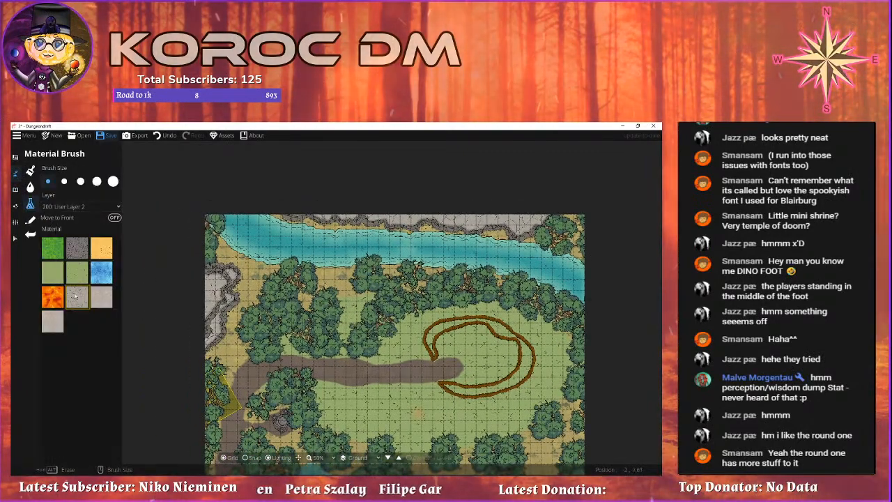
pyautogui.moveTo(190, 260); pyautogui.dragTo(136, 288)
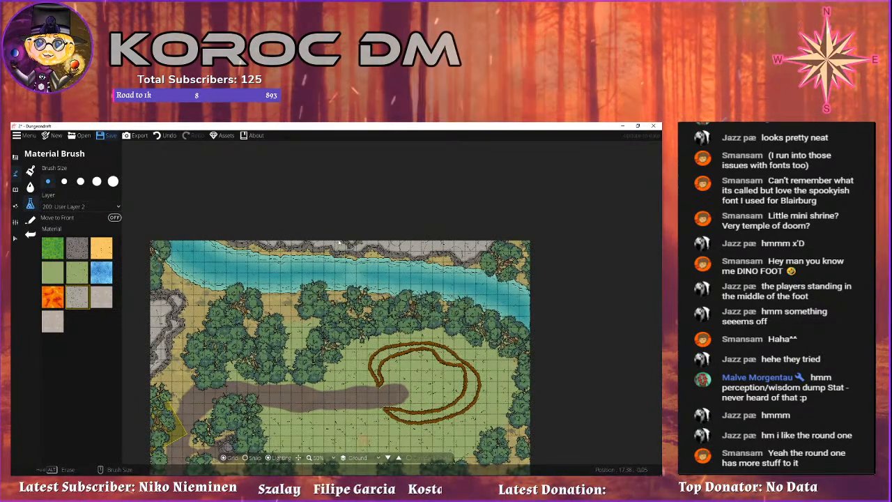
pyautogui.scroll(2, 356, 243)
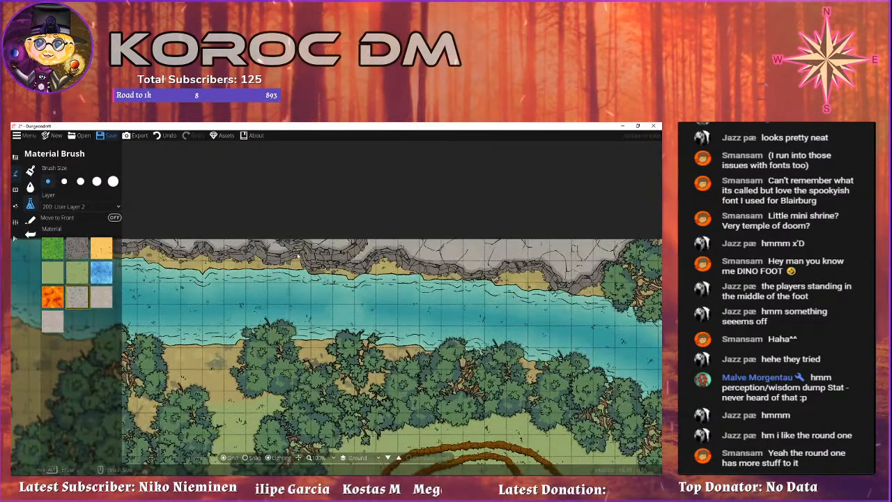
pyautogui.moveTo(366, 231); pyautogui.dragTo(343, 261)
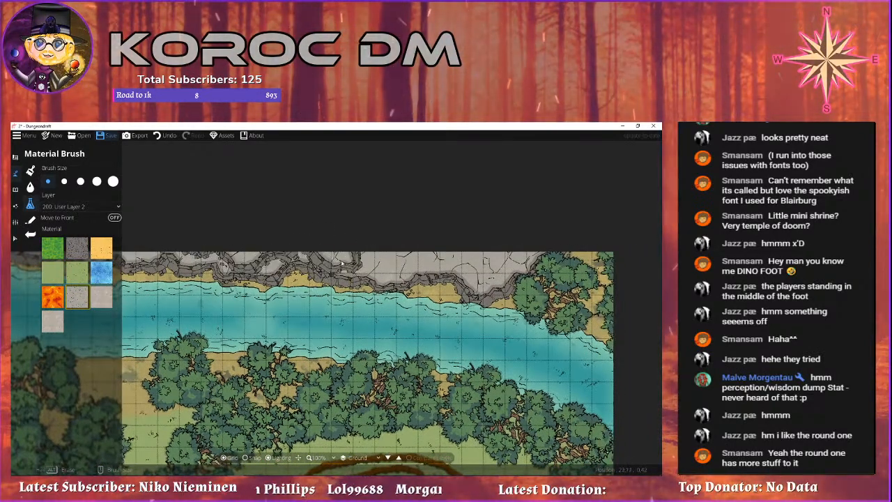
pyautogui.moveTo(349, 263)
pyautogui.mouseDown()
pyautogui.moveTo(422, 253)
pyautogui.moveTo(328, 279)
pyautogui.moveTo(341, 263)
pyautogui.mouseUp()
pyautogui.moveTo(412, 255)
pyautogui.mouseDown()
pyautogui.moveTo(355, 263)
pyautogui.moveTo(448, 259)
pyautogui.moveTo(400, 286)
pyautogui.mouseUp()
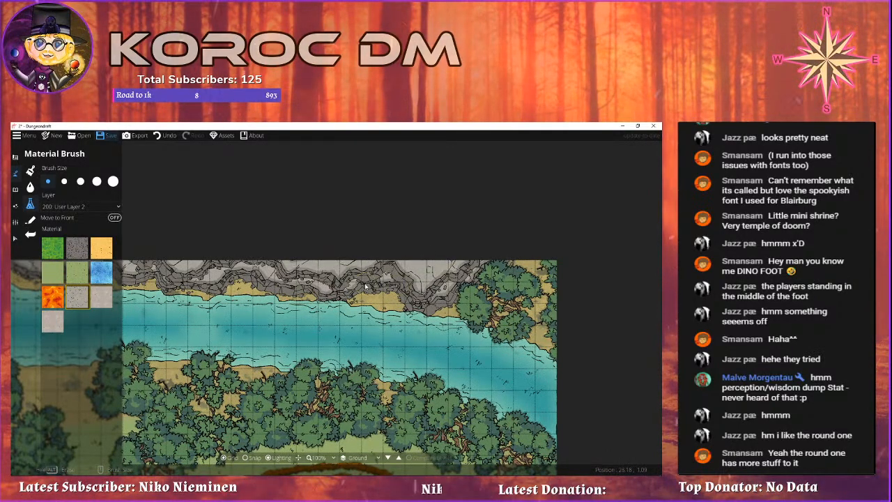
# Continue the layered rock ledges westward along the cliffs on the river's north bank.
pyautogui.moveTo(352, 315); pyautogui.dragTo(519, 308)
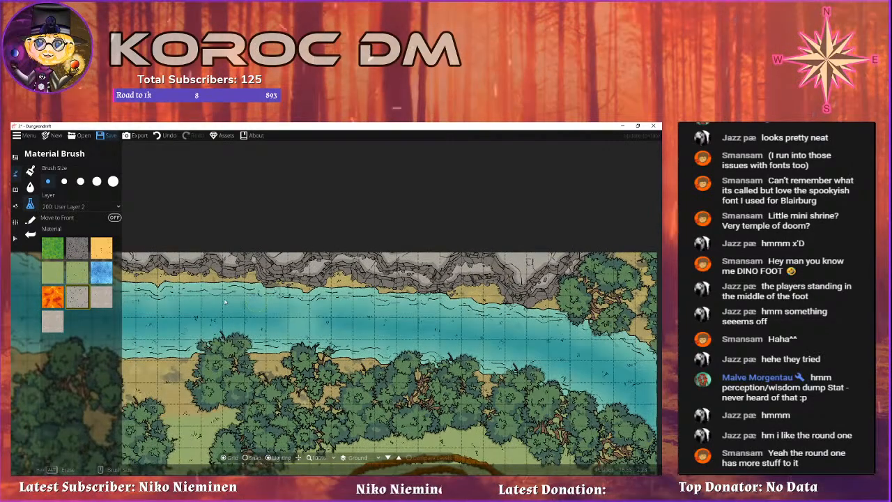
pyautogui.moveTo(214, 243); pyautogui.dragTo(367, 243)
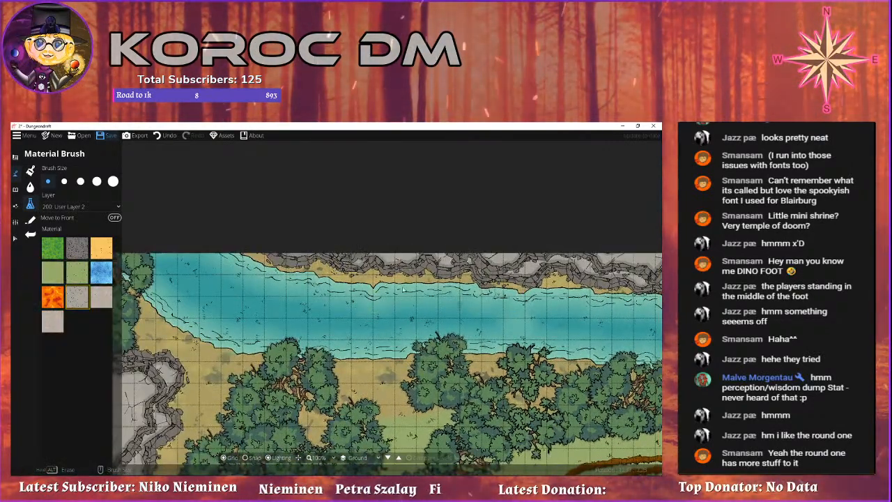
pyautogui.moveTo(391, 273); pyautogui.dragTo(349, 284)
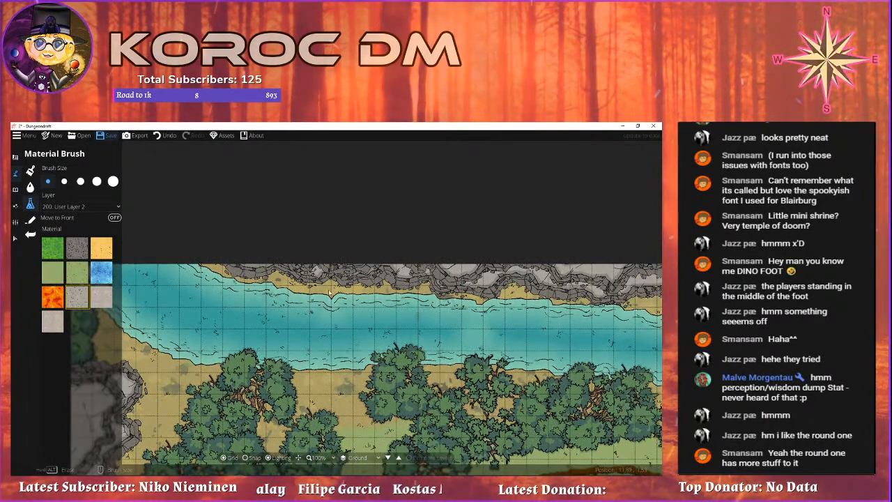
pyautogui.moveTo(333, 279); pyautogui.dragTo(233, 282)
pyautogui.moveTo(451, 296); pyautogui.dragTo(306, 255)
pyautogui.scroll(-2, 307, 255)
pyautogui.scroll(1, 437, 249)
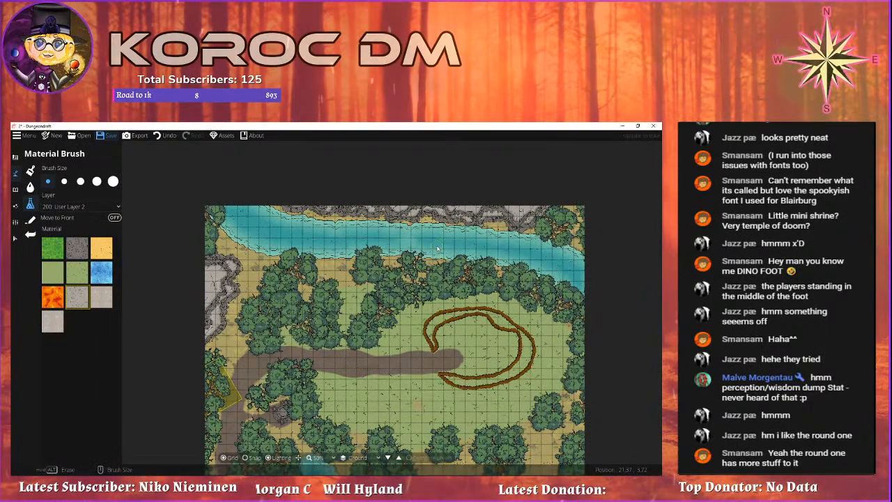
pyautogui.moveTo(394, 311); pyautogui.dragTo(335, 324)
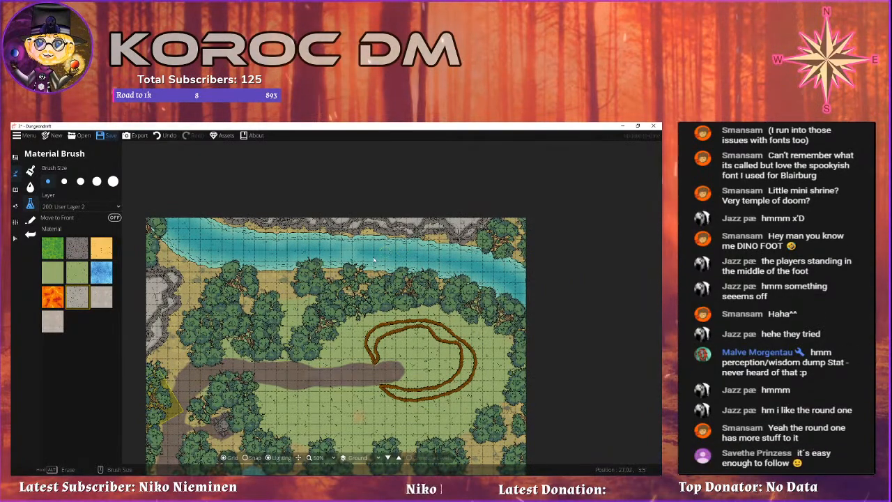
pyautogui.moveTo(291, 268); pyautogui.dragTo(412, 262)
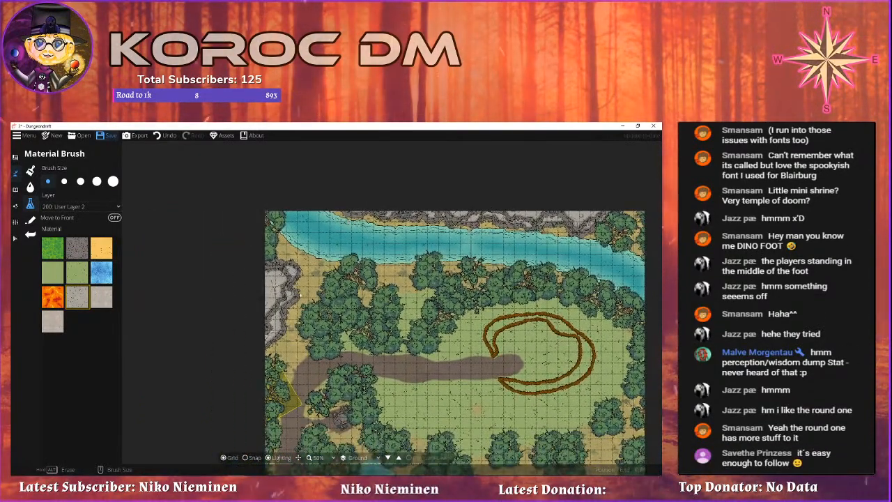
# Paint a further inner rock ledge on 300: User Layer 3 on the map's western cliff with the Material Brush.
pyautogui.moveTo(279, 297); pyautogui.dragTo(349, 271)
pyautogui.scroll(3, 349, 272)
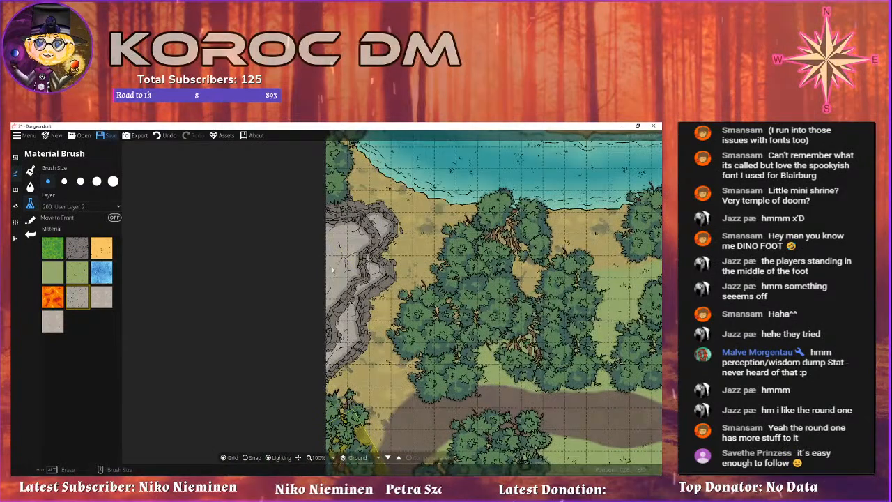
pyautogui.moveTo(338, 244); pyautogui.dragTo(257, 282)
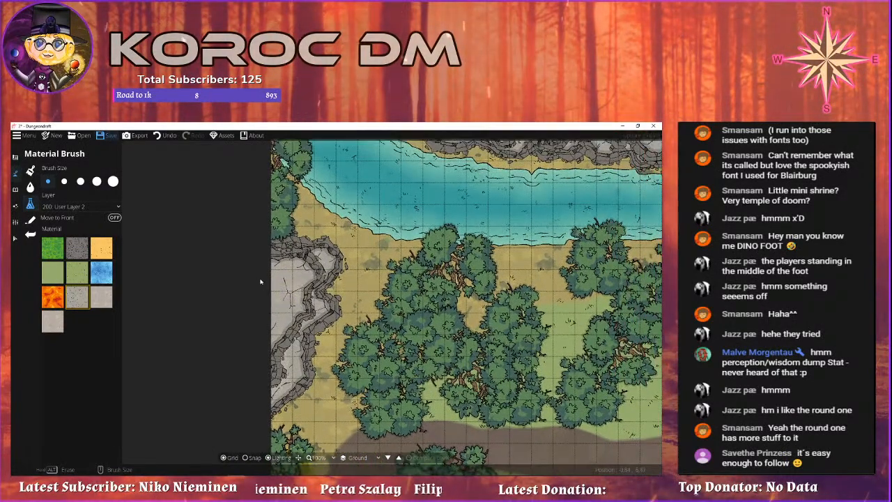
pyautogui.click(69, 207)
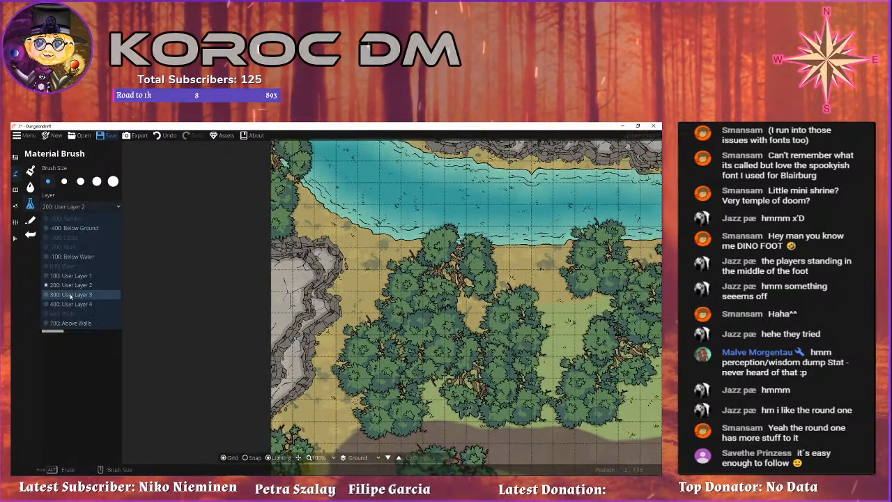
pyautogui.click(71, 295)
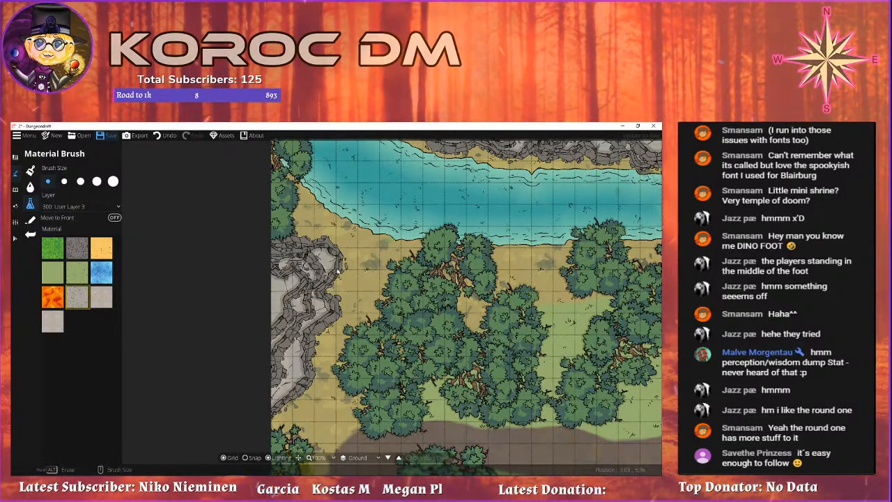
pyautogui.moveTo(337, 272); pyautogui.dragTo(124, 278)
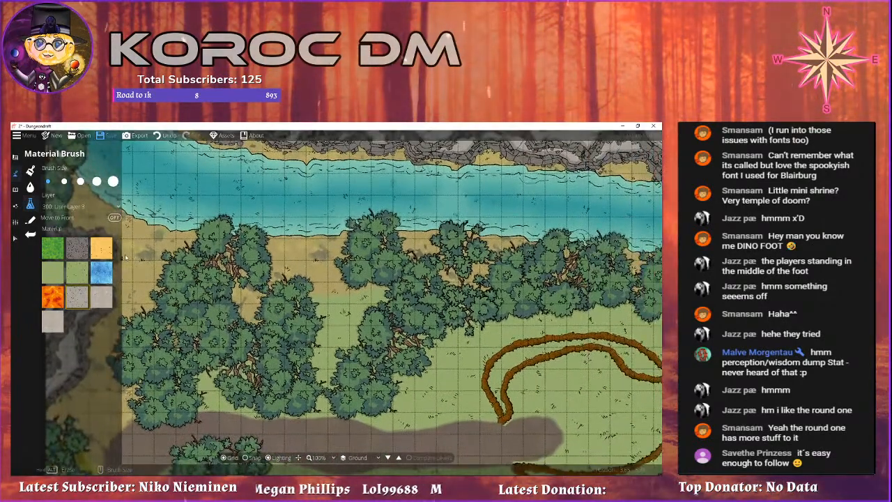
# Examine the river cliffs, the ruin clearing, the southern forest with the pond and the western road across the map.
pyautogui.moveTo(265, 250)
pyautogui.mouseDown()
pyautogui.moveTo(284, 248)
pyautogui.moveTo(333, 149)
pyautogui.moveTo(333, 231)
pyautogui.mouseUp()
pyautogui.scroll(-1, 333, 232)
pyautogui.moveTo(510, 242); pyautogui.dragTo(486, 188)
pyautogui.moveTo(439, 299); pyautogui.dragTo(314, 354)
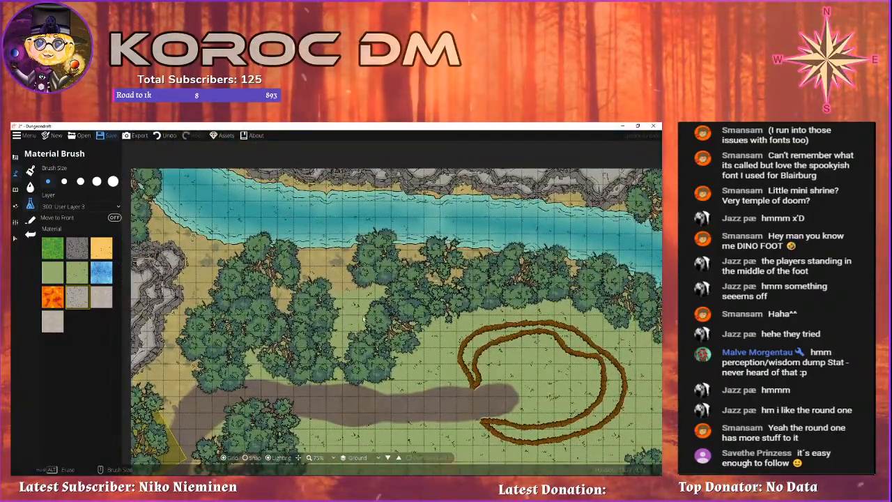
pyautogui.moveTo(368, 319); pyautogui.dragTo(214, 231)
pyautogui.moveTo(333, 284); pyautogui.dragTo(464, 239)
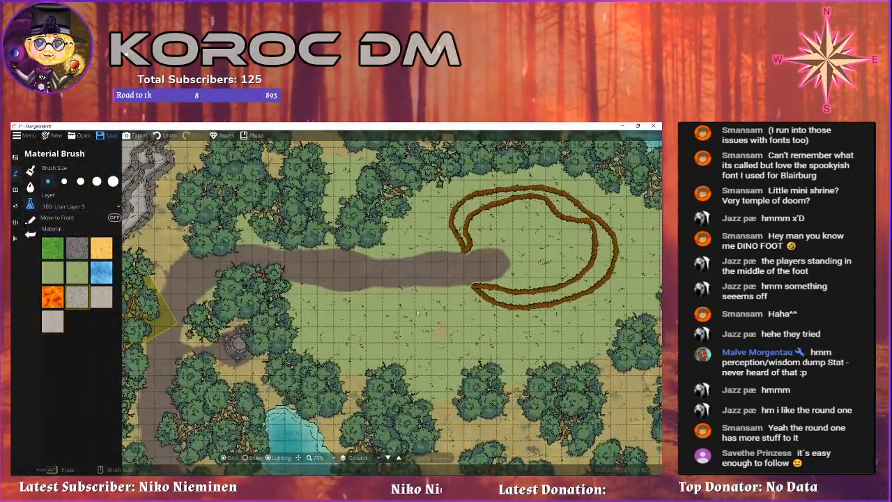
pyautogui.moveTo(434, 288); pyautogui.dragTo(285, 216)
pyautogui.moveTo(347, 264); pyautogui.dragTo(408, 129)
pyautogui.moveTo(380, 282); pyautogui.dragTo(547, 379)
pyautogui.moveTo(351, 315); pyautogui.dragTo(315, 451)
pyautogui.moveTo(418, 243); pyautogui.dragTo(322, 353)
pyautogui.moveTo(301, 269); pyautogui.dragTo(445, 369)
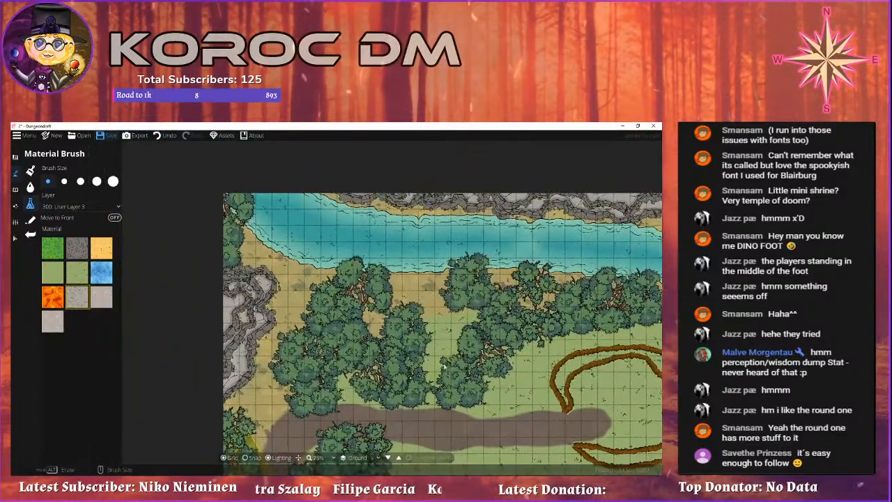
pyautogui.moveTo(379, 314); pyautogui.dragTo(265, 291)
pyautogui.moveTo(435, 255); pyautogui.dragTo(254, 153)
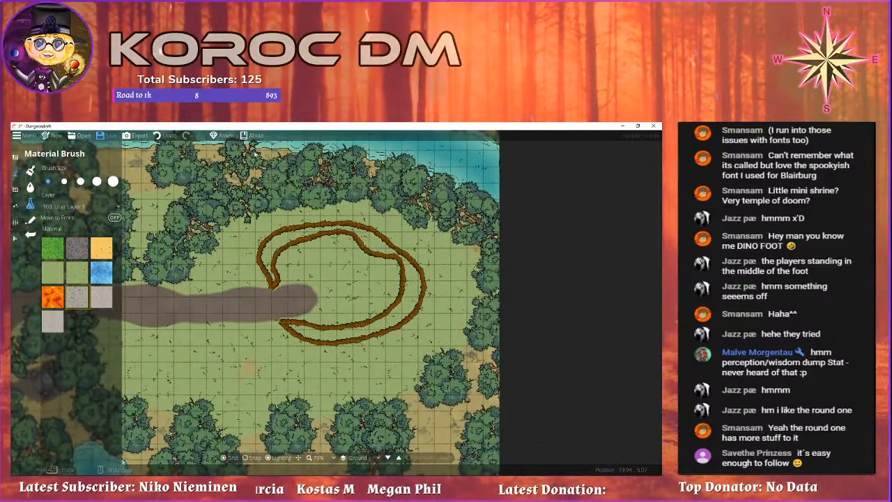
pyautogui.moveTo(331, 295); pyautogui.dragTo(358, 297)
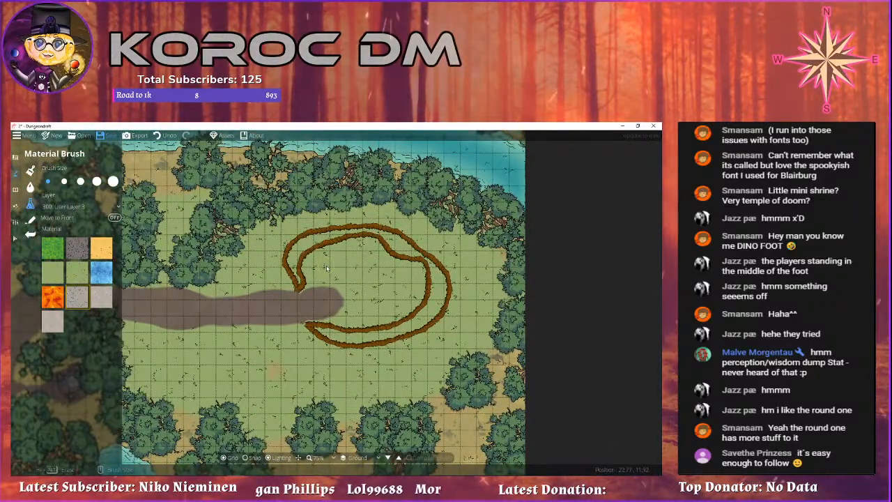
pyautogui.moveTo(326, 265); pyautogui.dragTo(403, 212)
pyautogui.moveTo(334, 233); pyautogui.dragTo(277, 171)
pyautogui.moveTo(246, 215); pyautogui.dragTo(231, 275)
pyautogui.moveTo(325, 262); pyautogui.dragTo(441, 234)
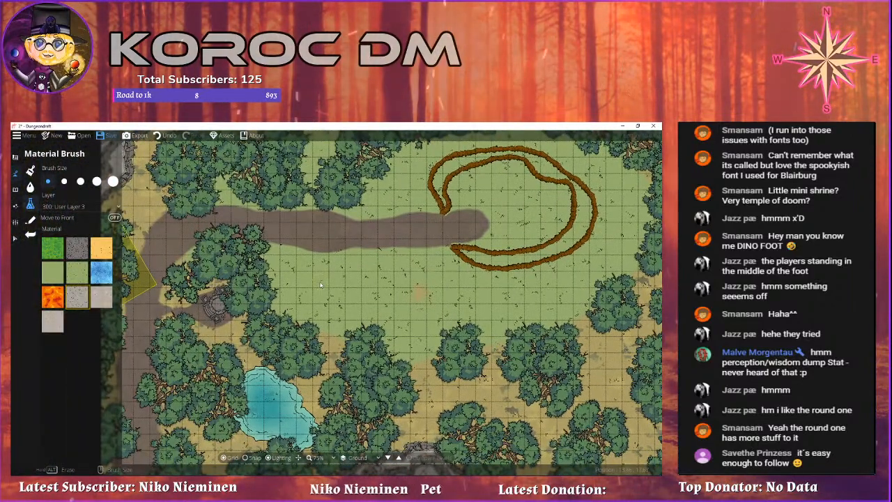
pyautogui.moveTo(334, 305); pyautogui.dragTo(204, 219)
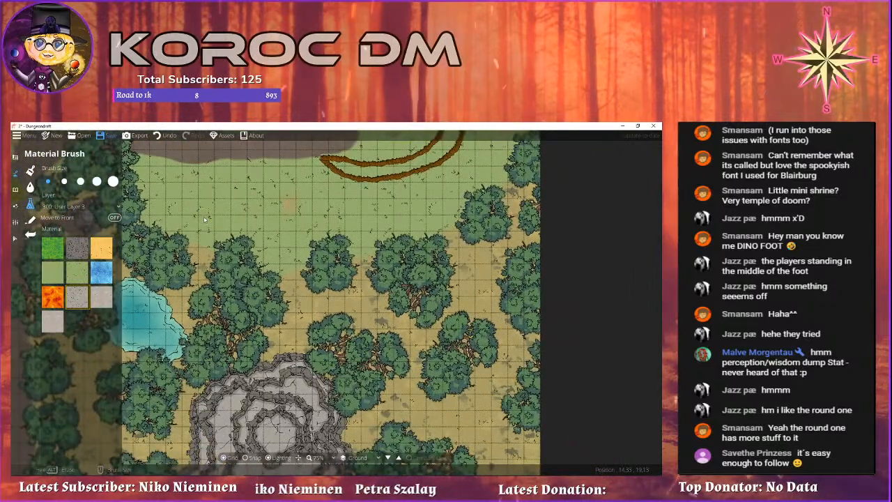
pyautogui.moveTo(155, 195); pyautogui.dragTo(440, 147)
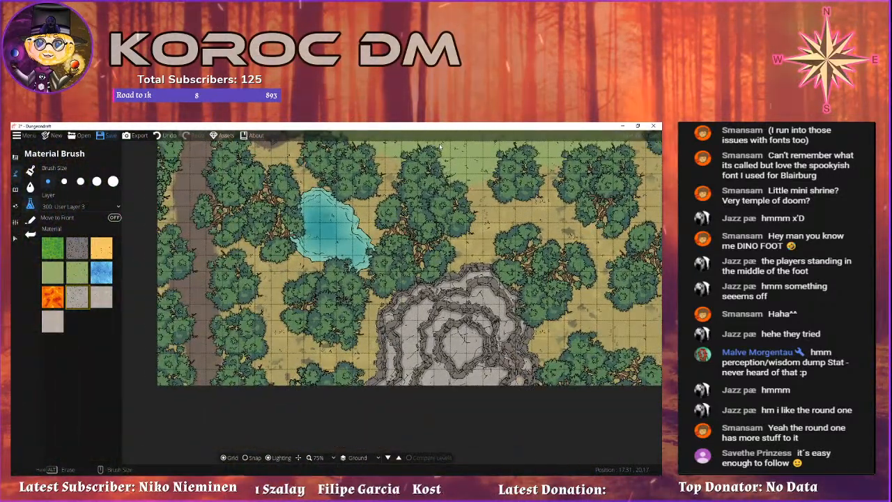
pyautogui.moveTo(279, 169); pyautogui.dragTo(371, 297)
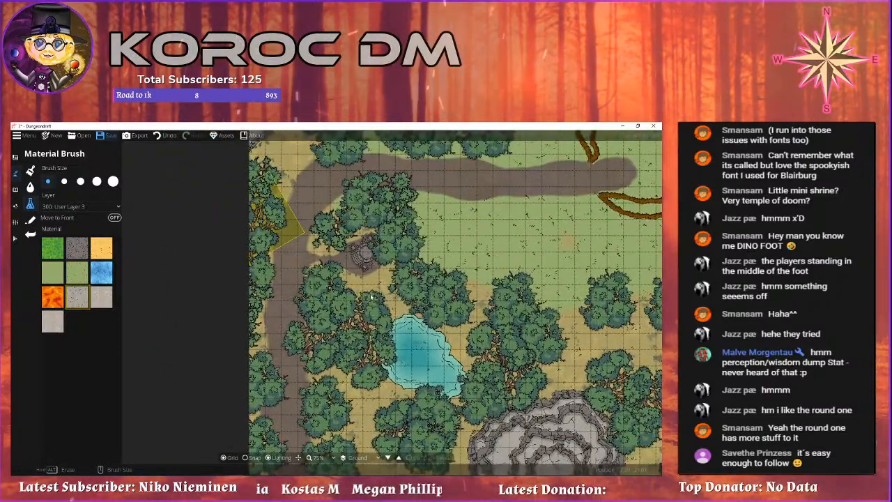
pyautogui.moveTo(530, 292); pyautogui.dragTo(296, 177)
pyautogui.moveTo(432, 333); pyautogui.dragTo(396, 336)
pyautogui.moveTo(251, 165); pyautogui.dragTo(351, 360)
pyautogui.moveTo(344, 203); pyautogui.dragTo(448, 302)
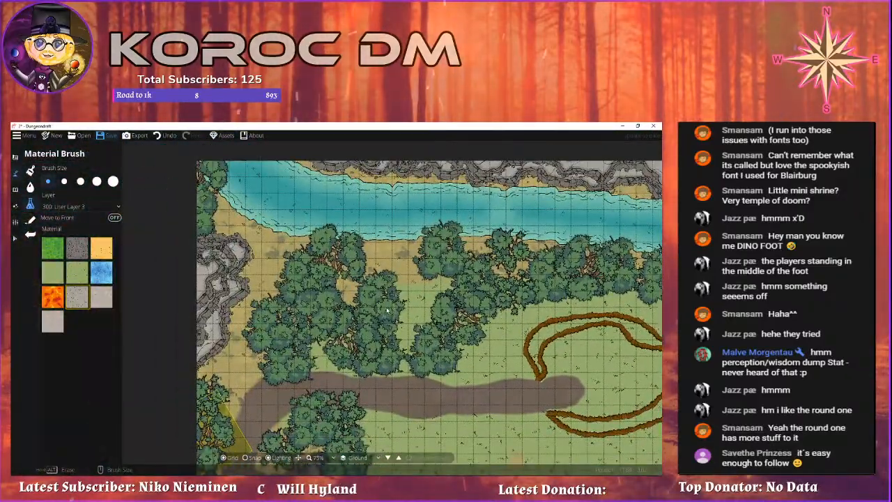
# Check the whole map's composition in overview, and inspect the tree line between the river and the dirt path.
pyautogui.scroll(-5, 430, 302)
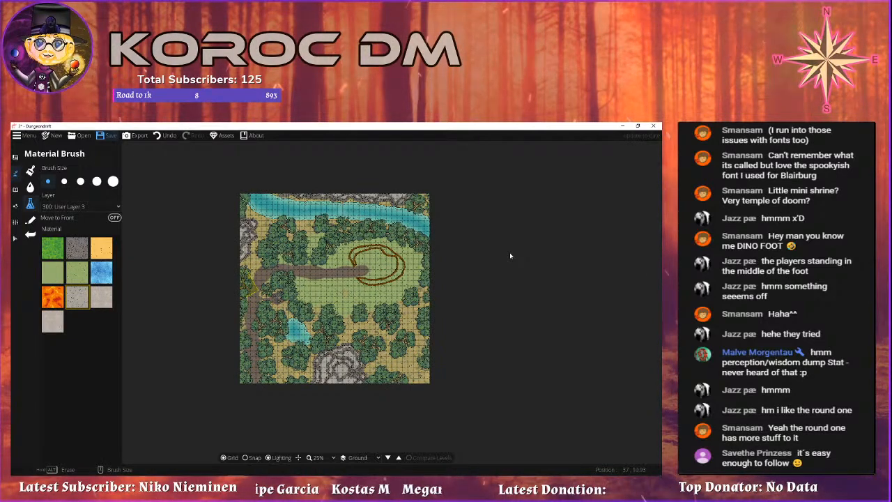
pyautogui.scroll(4, 379, 260)
pyautogui.scroll(-1, 380, 259)
pyautogui.moveTo(267, 358); pyautogui.dragTo(470, 388)
pyautogui.moveTo(296, 307); pyautogui.dragTo(316, 354)
pyautogui.moveTo(433, 303); pyautogui.dragTo(225, 209)
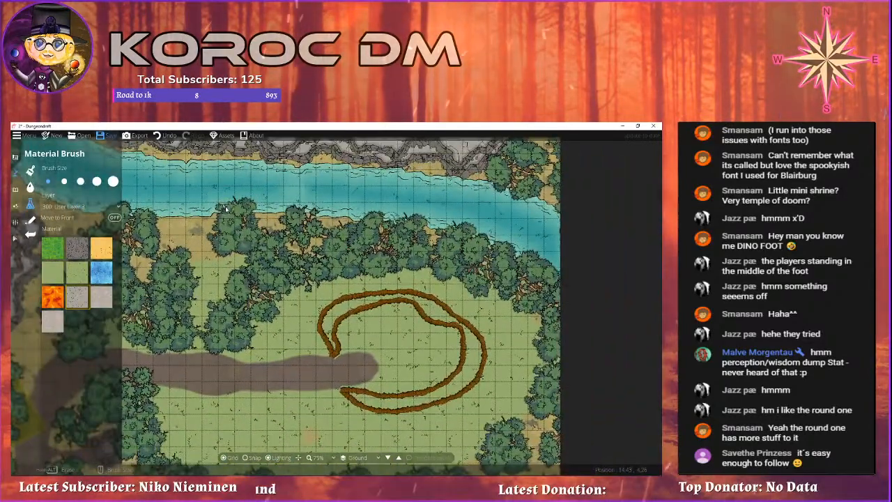
pyautogui.moveTo(307, 272); pyautogui.dragTo(254, 131)
pyautogui.scroll(-4, 319, 301)
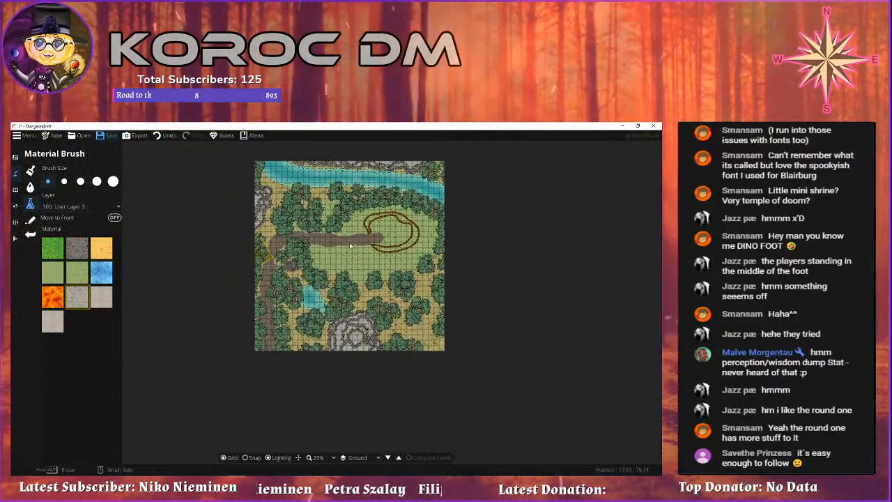
pyautogui.scroll(1, 350, 245)
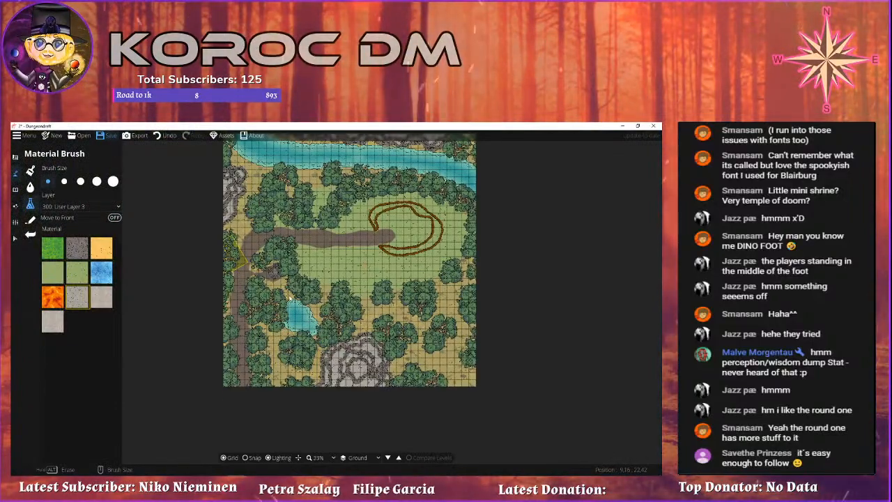
pyautogui.moveTo(378, 300); pyautogui.dragTo(332, 265)
pyautogui.scroll(1, 332, 265)
pyautogui.scroll(1, 331, 265)
pyautogui.moveTo(216, 210); pyautogui.dragTo(375, 408)
pyautogui.moveTo(273, 337); pyautogui.dragTo(304, 406)
pyautogui.moveTo(274, 353); pyautogui.dragTo(325, 405)
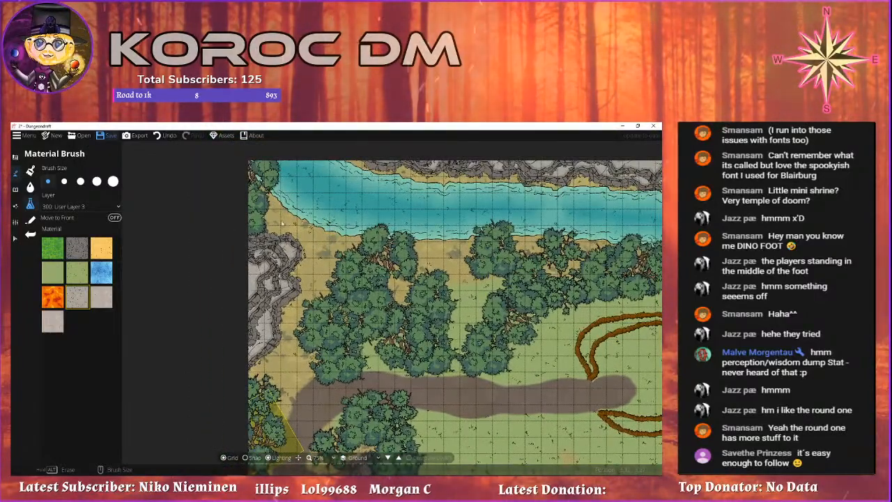
pyautogui.moveTo(405, 334); pyautogui.dragTo(313, 323)
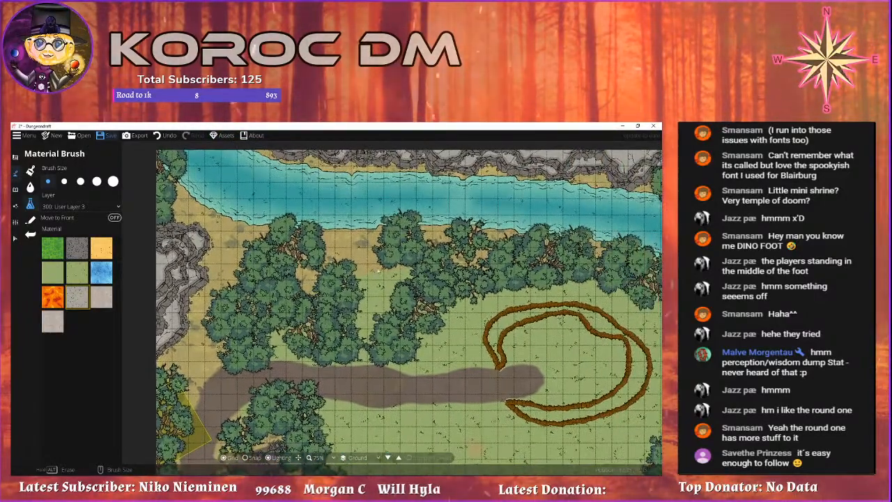
# Move and rotate a tree cluster into the gap north of the dirt path, and shift the riverside cluster eastward.
pyautogui.click(16, 238)
pyautogui.moveTo(385, 349); pyautogui.dragTo(336, 306)
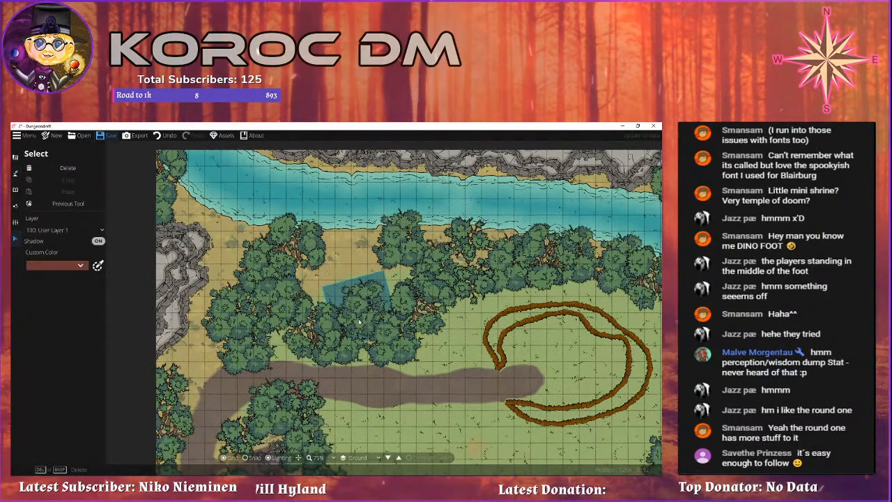
pyautogui.moveTo(396, 258); pyautogui.dragTo(376, 295)
pyautogui.press('Delete')
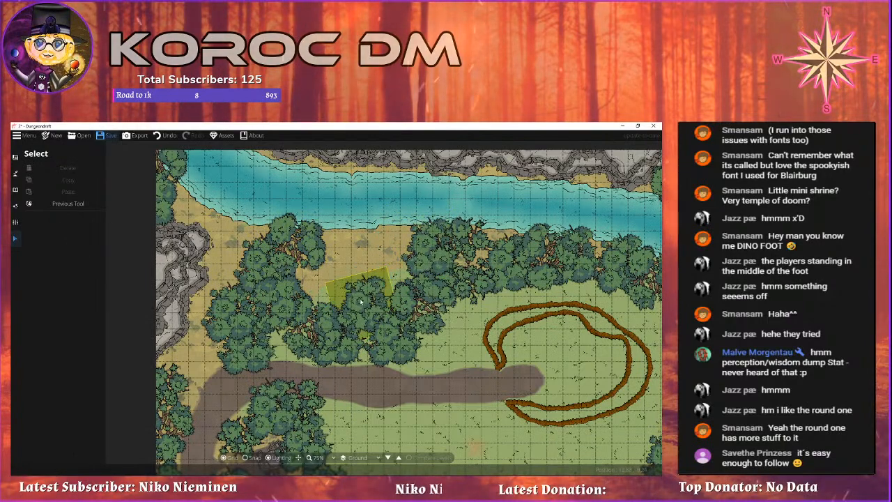
pyautogui.moveTo(346, 275); pyautogui.dragTo(348, 277)
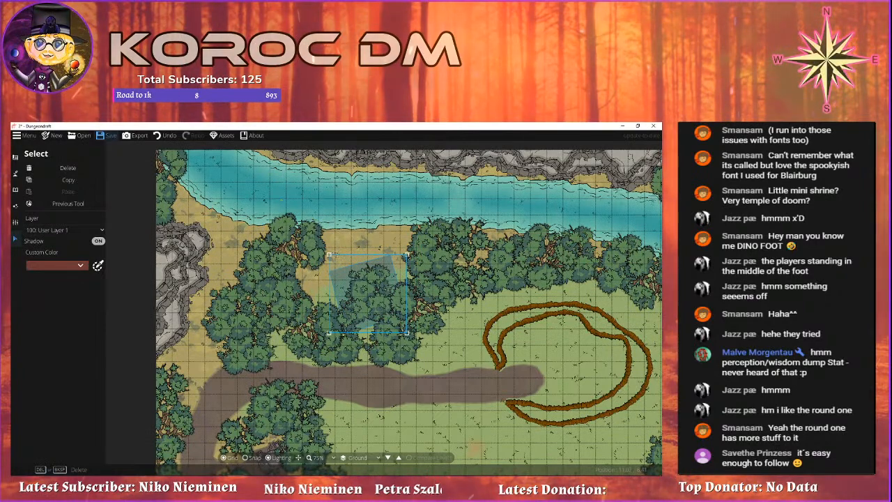
pyautogui.moveTo(334, 259); pyautogui.dragTo(351, 309)
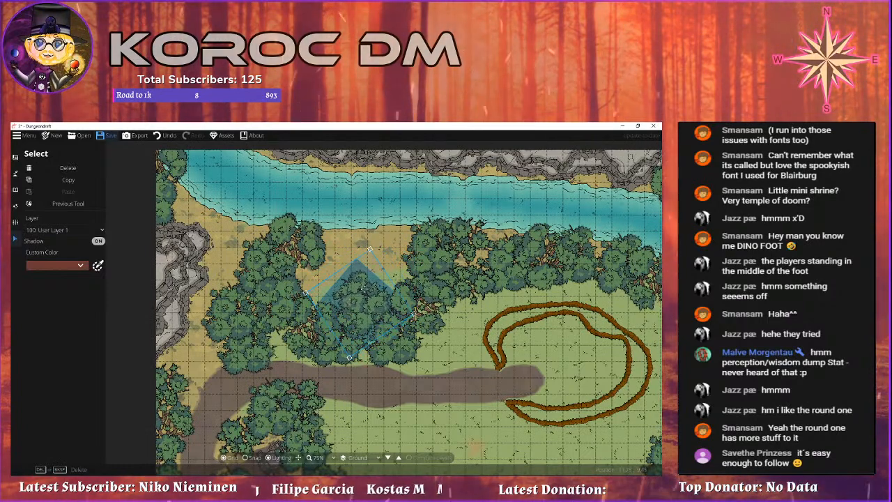
# Rearrange the tree clusters between the river and the round ruin to close the gap in the tree belt.
pyautogui.click(466, 278)
pyautogui.moveTo(497, 297); pyautogui.dragTo(351, 280)
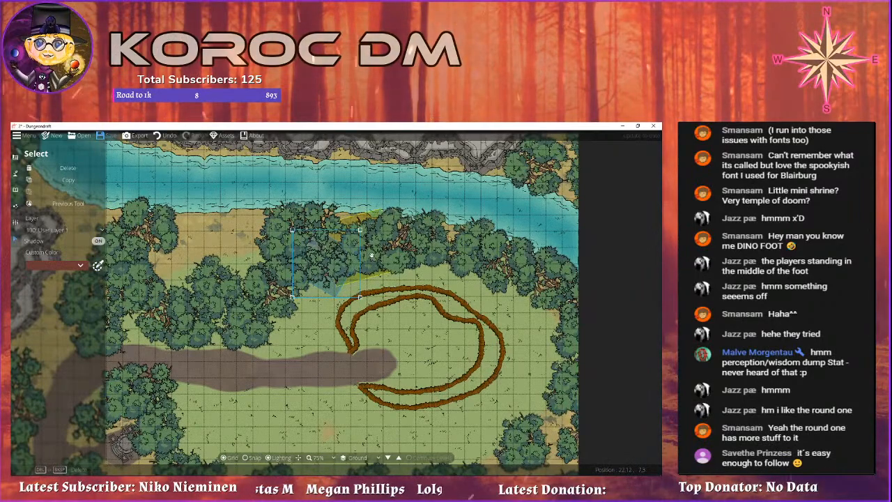
pyautogui.moveTo(371, 255); pyautogui.dragTo(199, 311)
pyautogui.moveTo(308, 297); pyautogui.dragTo(361, 289)
pyautogui.click(365, 288)
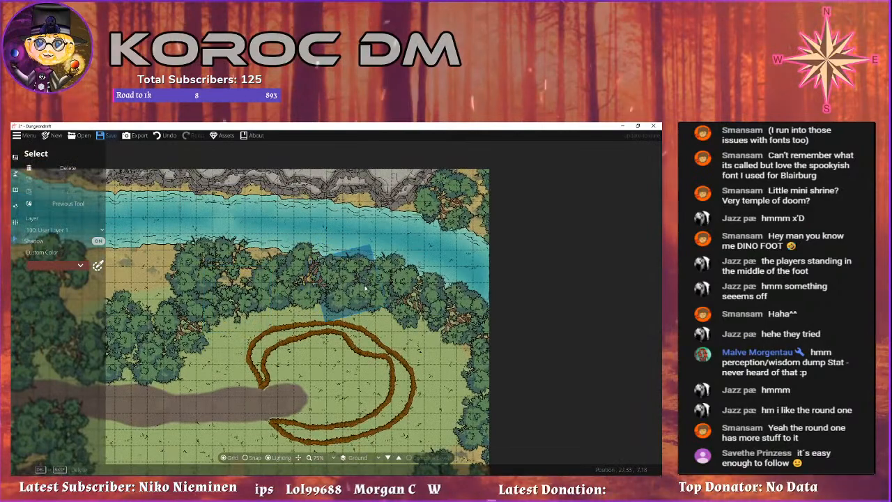
pyautogui.moveTo(271, 281); pyautogui.dragTo(330, 239)
pyautogui.click(331, 238)
pyautogui.press('Delete')
pyautogui.moveTo(273, 263); pyautogui.dragTo(335, 247)
pyautogui.click(358, 245)
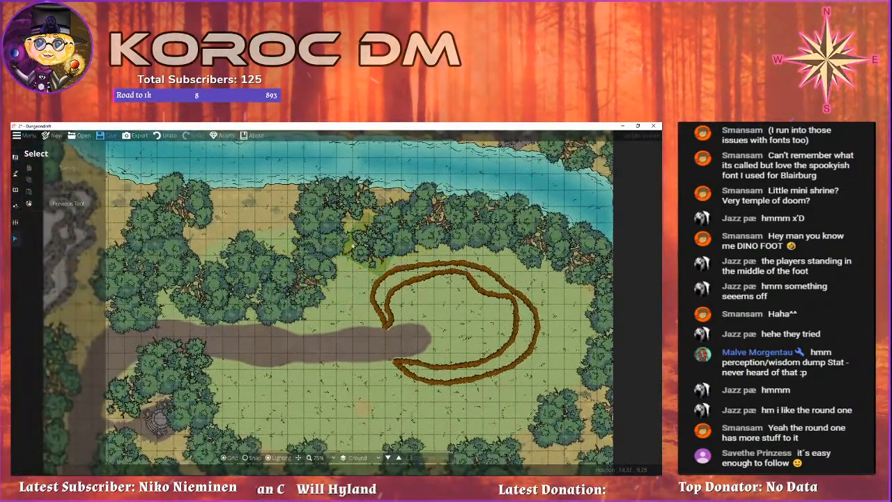
pyautogui.press('Delete')
pyautogui.click(336, 224)
pyautogui.press('Delete')
pyautogui.click(379, 214)
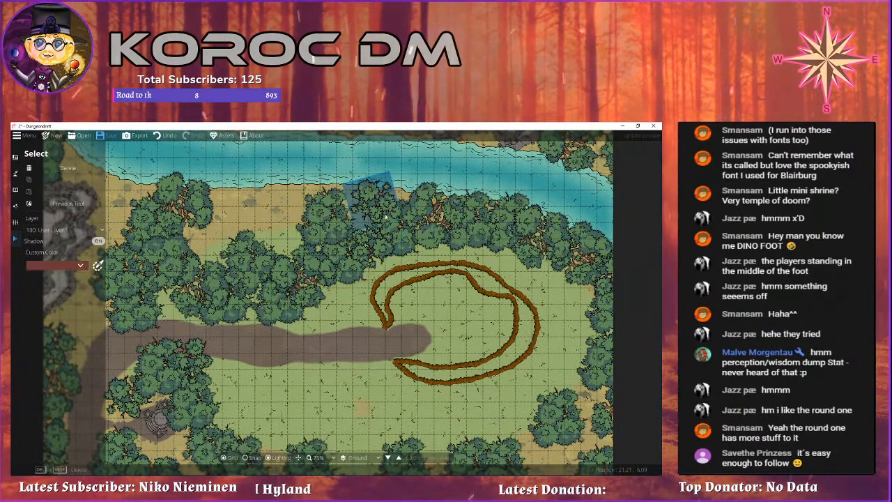
pyautogui.press('Delete')
# Examine the ruin clearing, the southern forest and the rearranged trees along the river's south bank.
pyautogui.moveTo(335, 266); pyautogui.dragTo(339, 206)
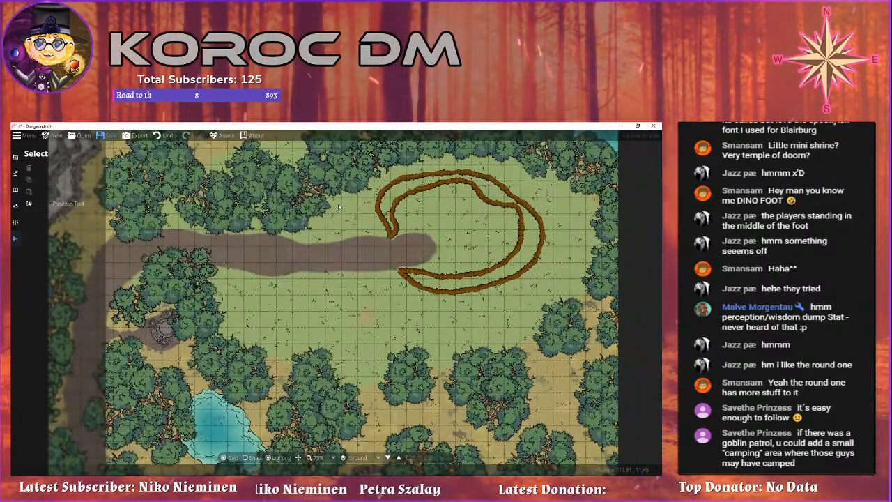
pyautogui.moveTo(338, 206); pyautogui.dragTo(334, 201)
pyautogui.moveTo(358, 255); pyautogui.dragTo(313, 138)
pyautogui.moveTo(395, 260); pyautogui.dragTo(439, 220)
pyautogui.moveTo(340, 149); pyautogui.dragTo(252, 334)
pyautogui.moveTo(253, 230); pyautogui.dragTo(303, 252)
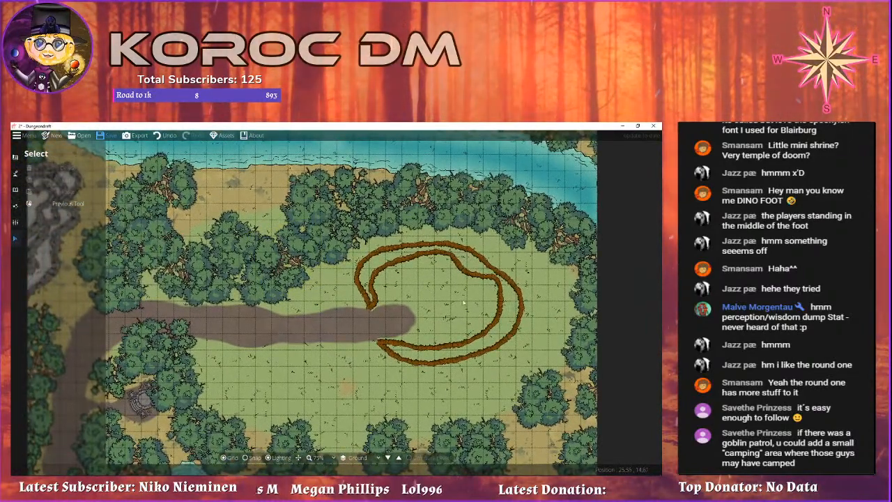
pyautogui.moveTo(458, 319); pyautogui.dragTo(569, 404)
pyautogui.scroll(2, 357, 279)
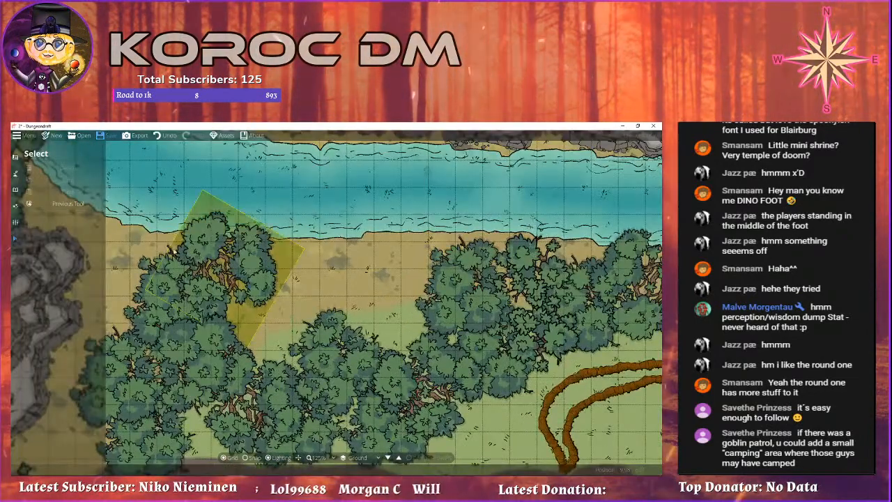
pyautogui.click(16, 173)
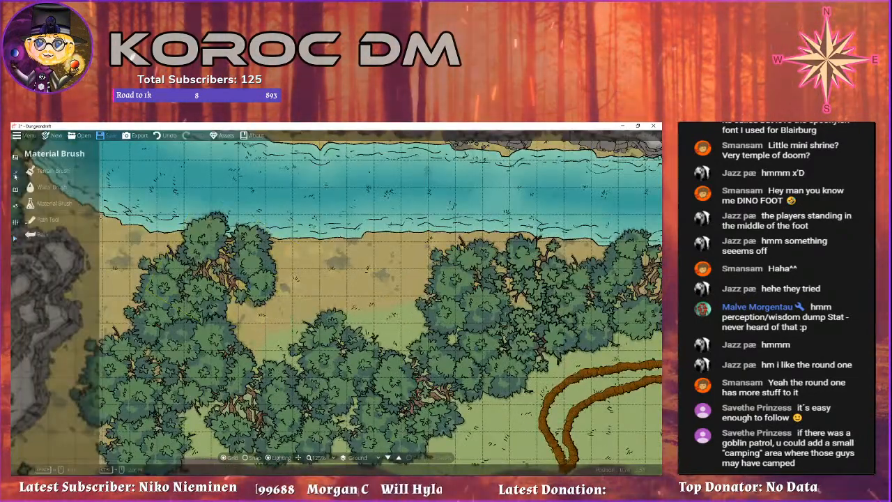
pyautogui.click(49, 187)
pyautogui.moveTo(342, 277)
pyautogui.mouseDown()
pyautogui.moveTo(365, 275)
pyautogui.moveTo(324, 270)
pyautogui.moveTo(230, 194)
pyautogui.mouseUp()
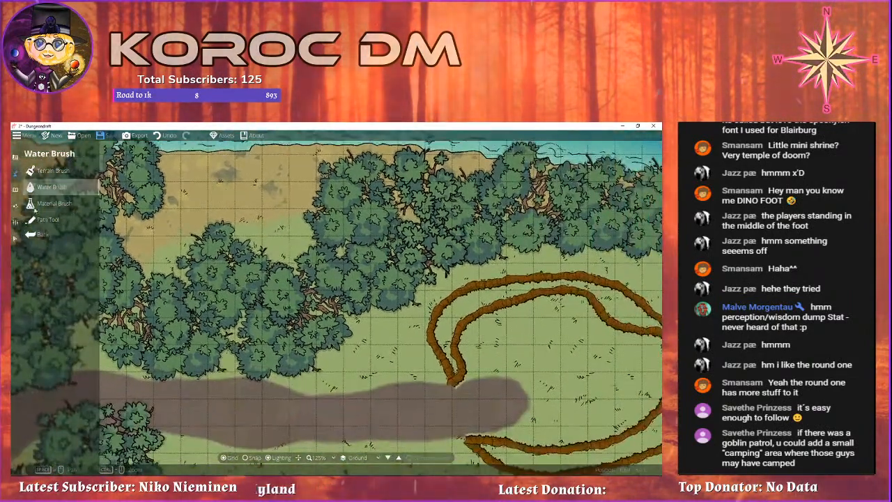
# Move the eastern tree cluster north of the dirt path westward into the dense forest, opening a gap toward the riverbank.
pyautogui.click(18, 241)
pyautogui.moveTo(340, 307); pyautogui.dragTo(207, 226)
pyautogui.moveTo(177, 212); pyautogui.dragTo(256, 317)
pyautogui.moveTo(253, 318)
pyautogui.mouseDown()
pyautogui.moveTo(274, 344)
pyautogui.moveTo(243, 319)
pyautogui.mouseUp()
pyautogui.scroll(-6, 242, 319)
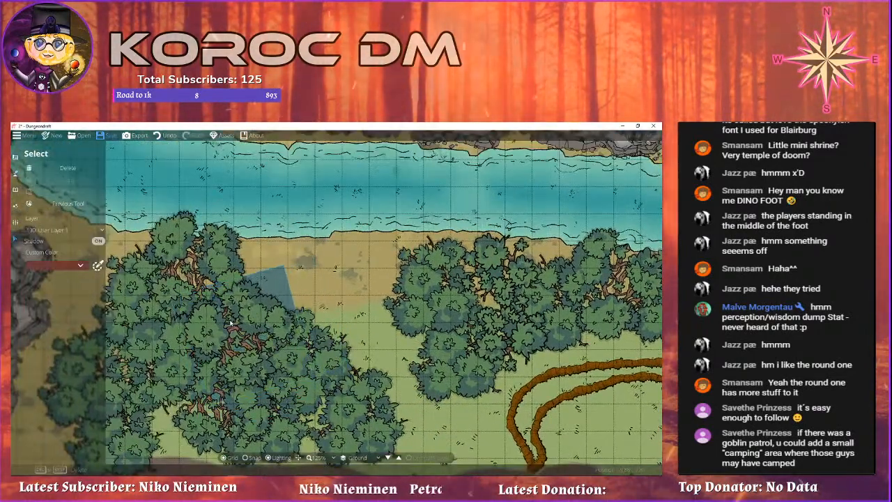
# Place a burning campfire from the object library on the sandy riverbank at the forest's eastern edge.
pyautogui.click(16, 189)
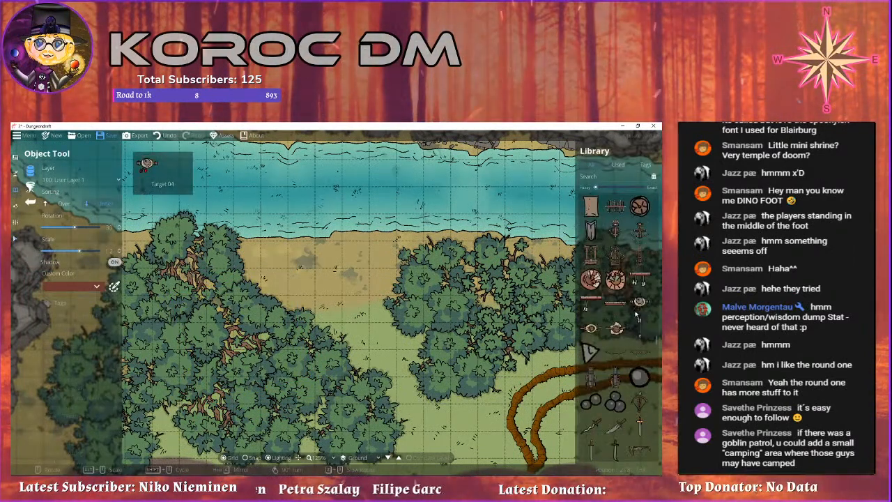
pyautogui.scroll(-5, 636, 315)
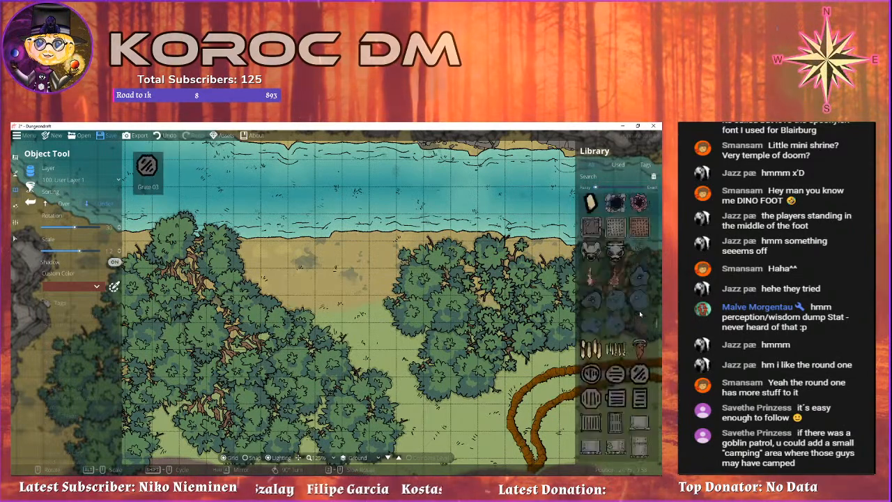
pyautogui.scroll(-5, 639, 314)
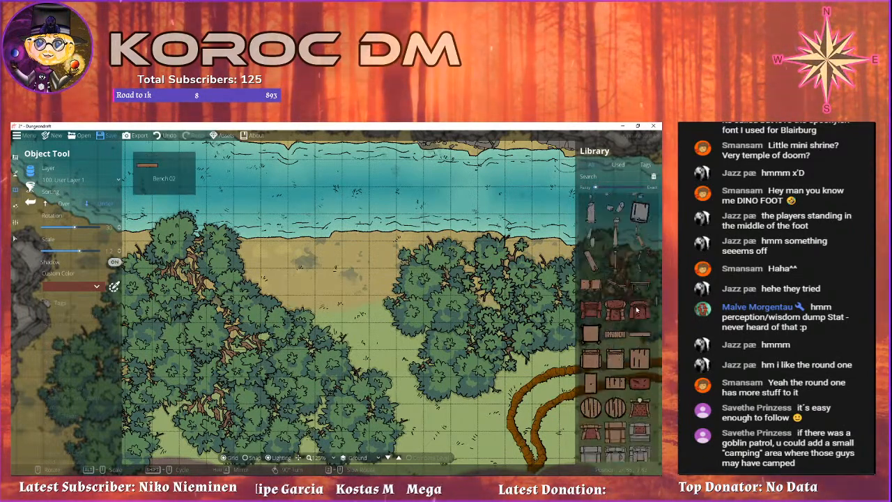
pyautogui.scroll(-5, 638, 307)
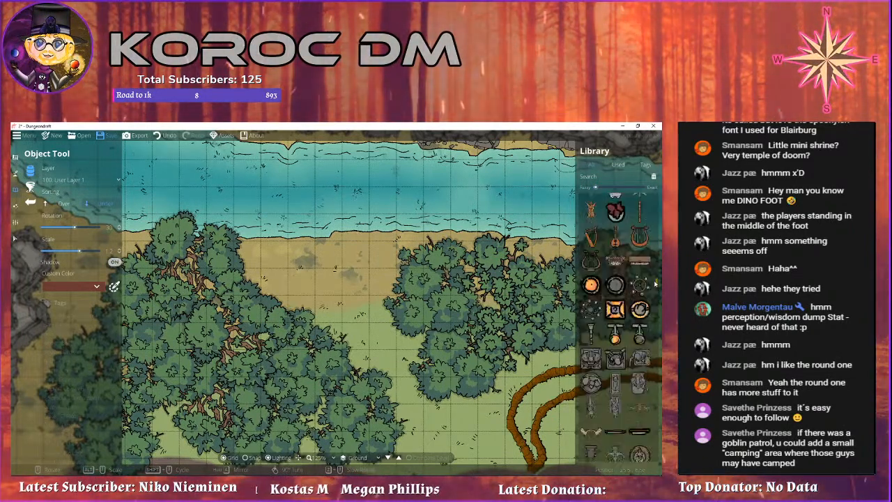
pyautogui.scroll(-5, 655, 282)
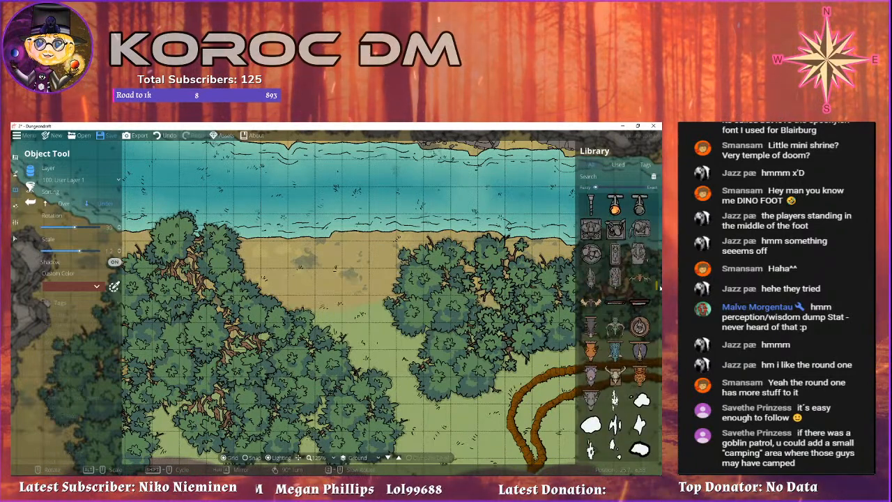
pyautogui.moveTo(657, 286); pyautogui.dragTo(657, 296)
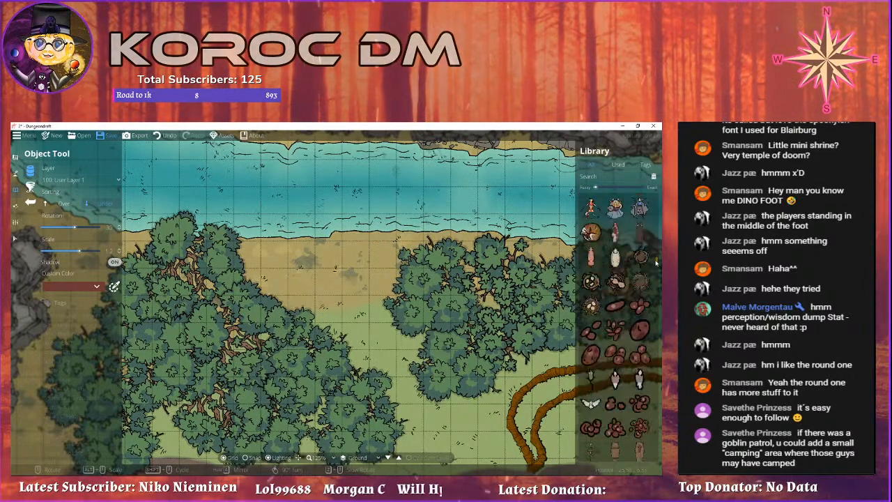
pyautogui.scroll(3, 629, 283)
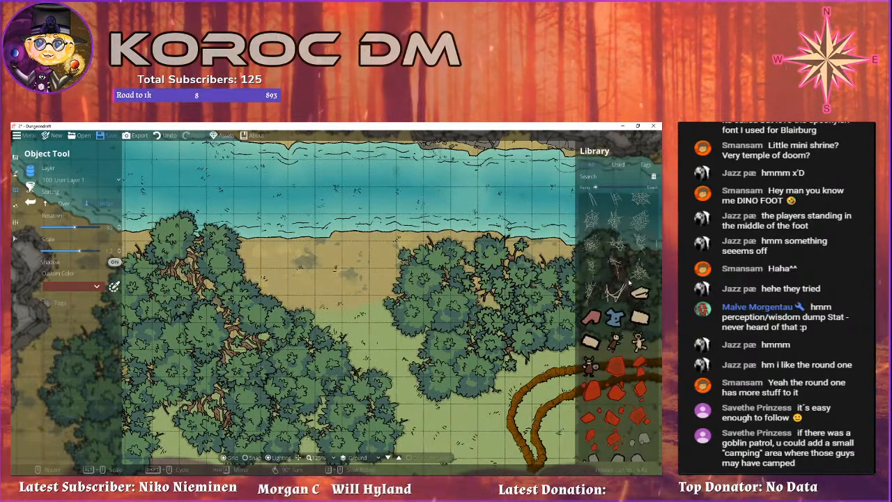
pyautogui.moveTo(481, 293); pyautogui.dragTo(425, 300)
pyautogui.scroll(8, 625, 291)
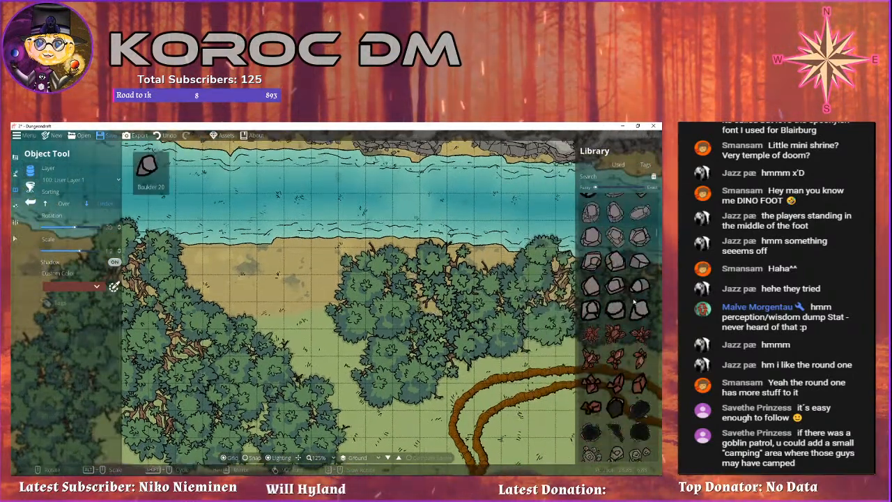
pyautogui.scroll(-1, 630, 327)
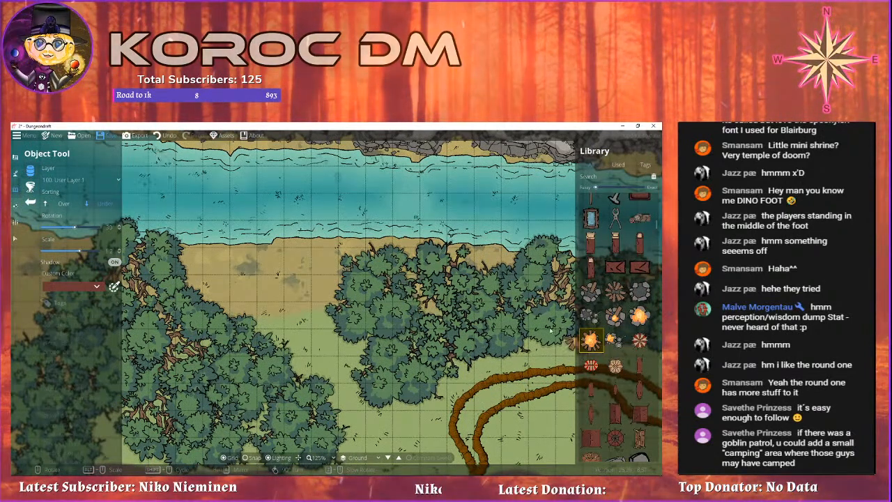
pyautogui.moveTo(228, 282); pyautogui.dragTo(325, 282)
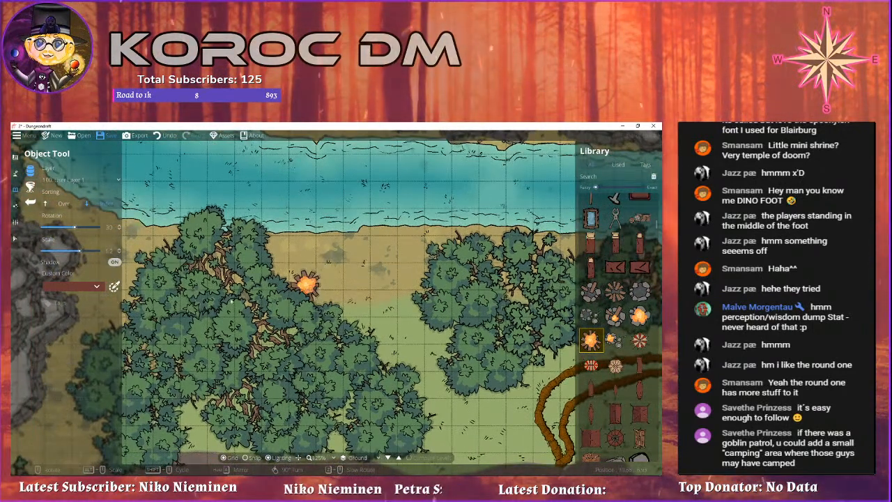
# Nudge the tree cluster below the campfire southwestward and move the campfire slightly west, closer to the tree line.
pyautogui.click(18, 240)
pyautogui.click(322, 317)
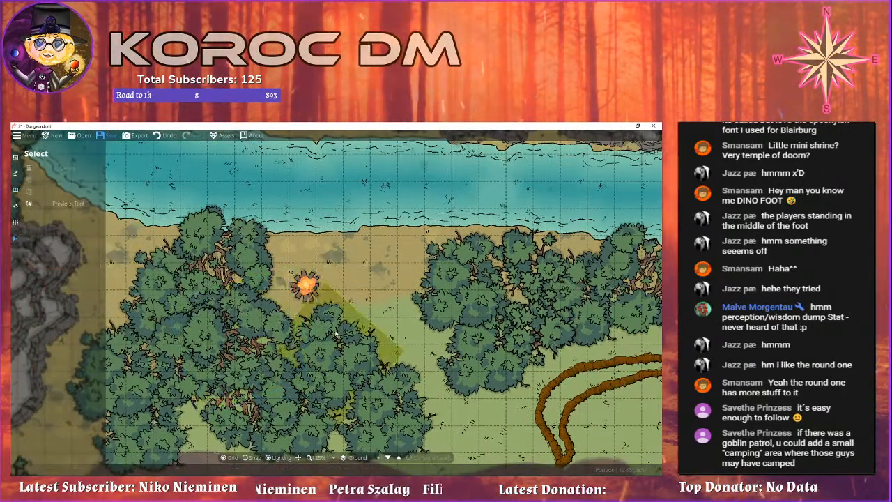
pyautogui.press('Delete')
pyautogui.moveTo(320, 361); pyautogui.dragTo(340, 307)
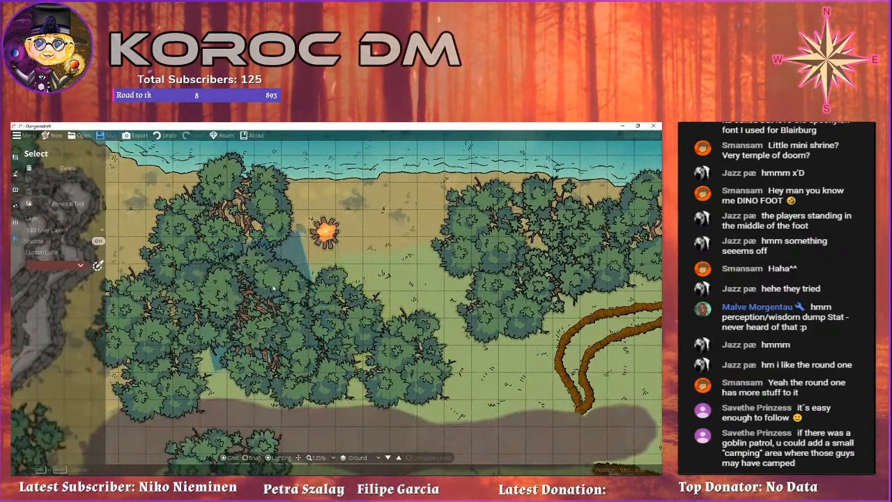
pyautogui.moveTo(331, 236); pyautogui.dragTo(245, 278)
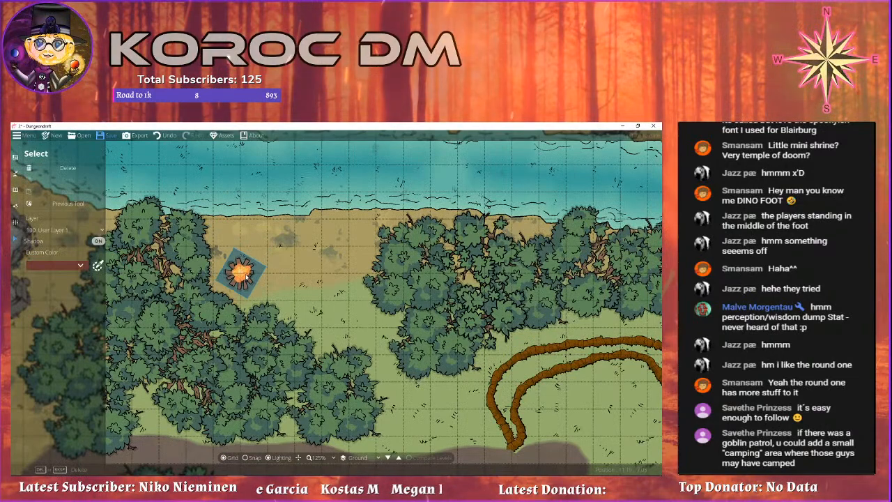
pyautogui.click(241, 240)
pyautogui.moveTo(188, 229); pyautogui.dragTo(182, 221)
# Find the Rack Fish object in the library, set its sorting to Over, and place it diagonally across the campfire.
pyautogui.click(14, 189)
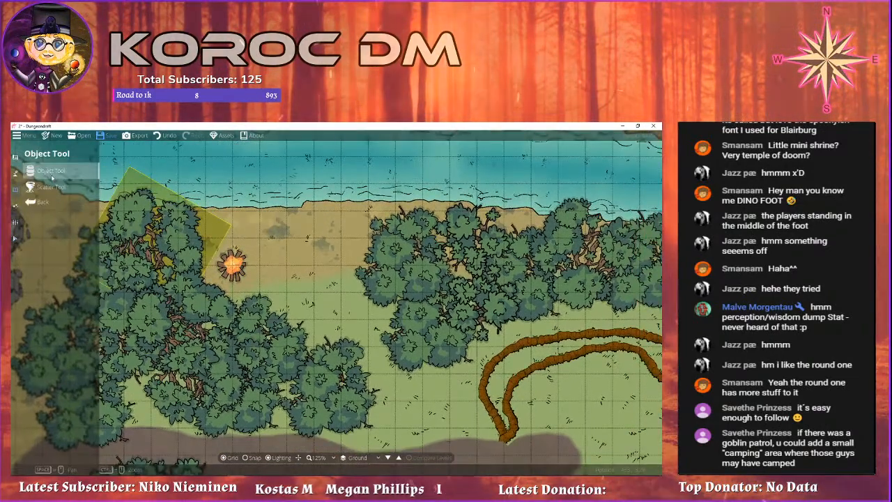
pyautogui.moveTo(282, 260); pyautogui.dragTo(400, 282)
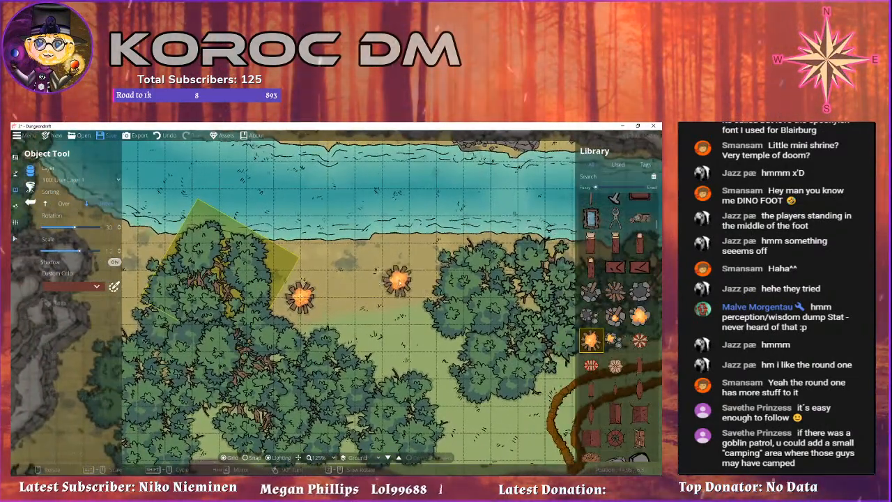
pyautogui.scroll(1, 628, 277)
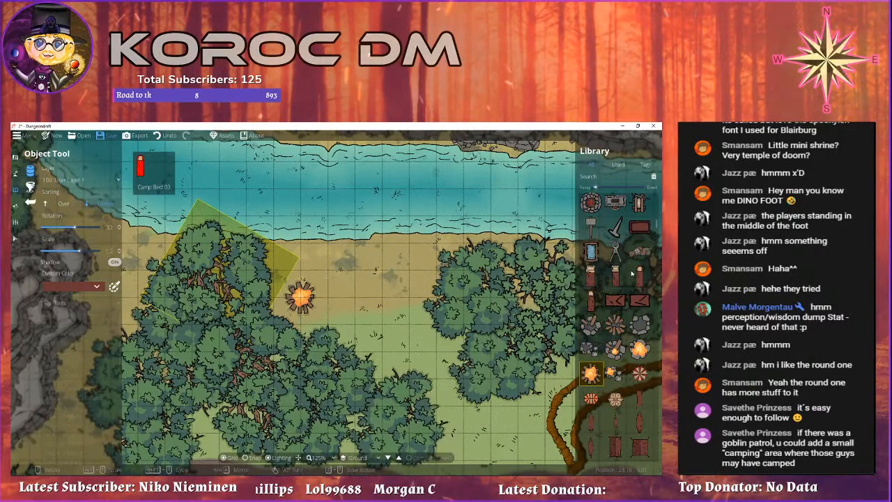
pyautogui.scroll(-5, 631, 274)
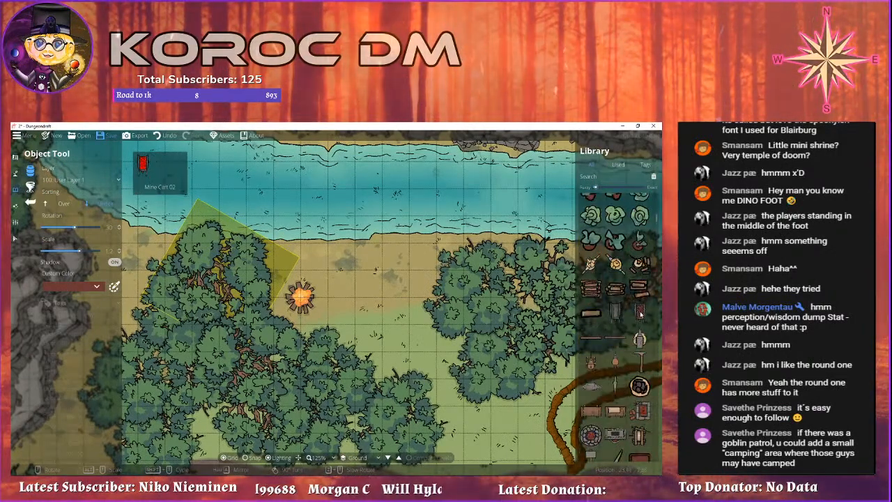
pyautogui.scroll(-8, 637, 307)
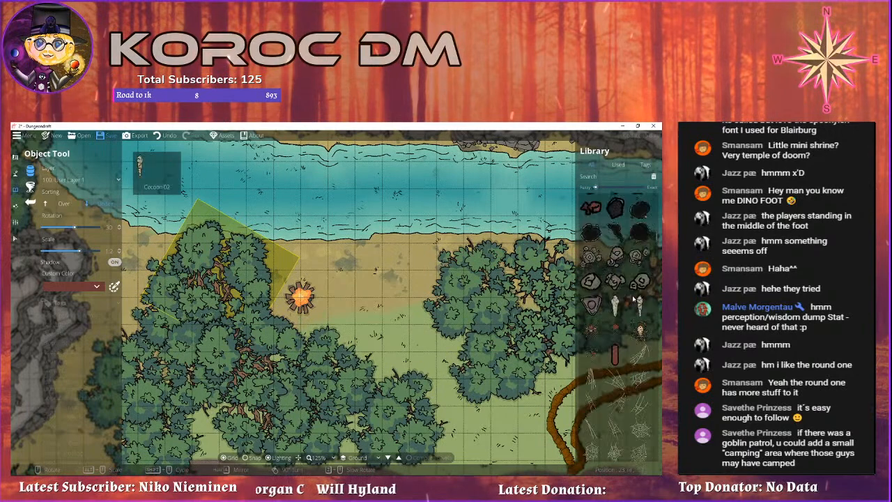
pyautogui.scroll(-8, 632, 300)
pyautogui.scroll(-10, 656, 245)
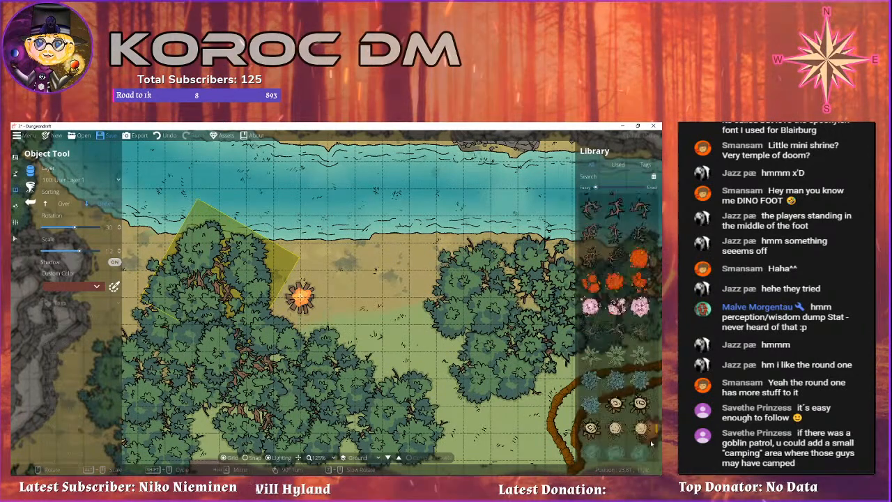
pyautogui.scroll(-10, 631, 368)
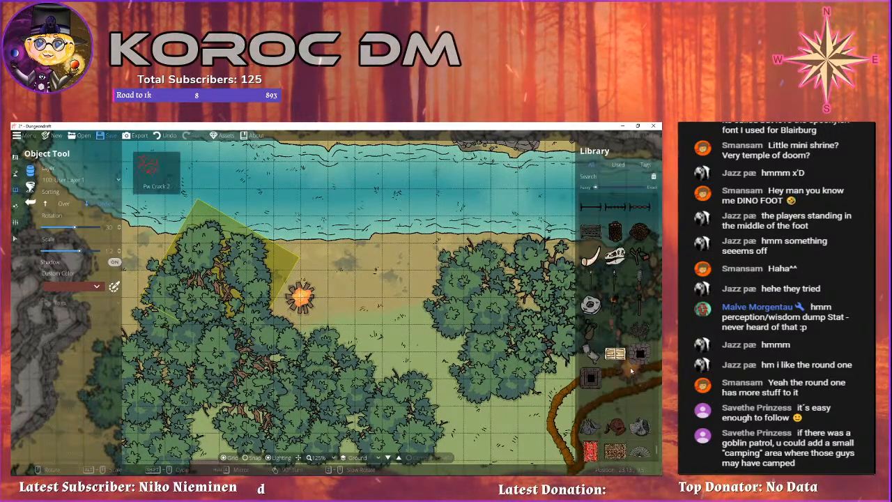
pyautogui.click(620, 309)
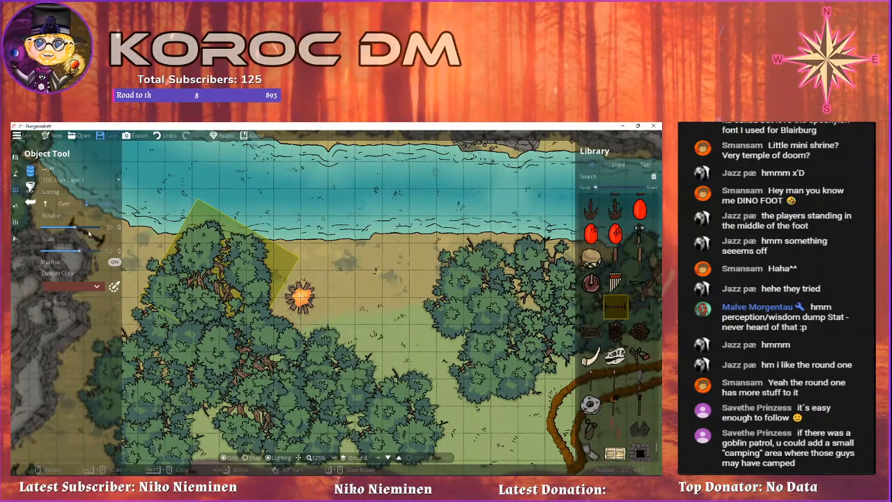
pyautogui.click(67, 204)
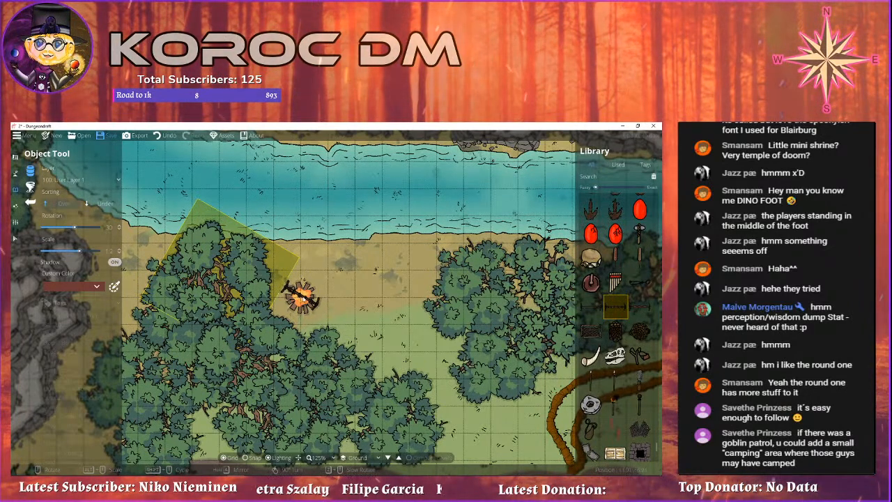
pyautogui.moveTo(460, 298); pyautogui.dragTo(441, 301)
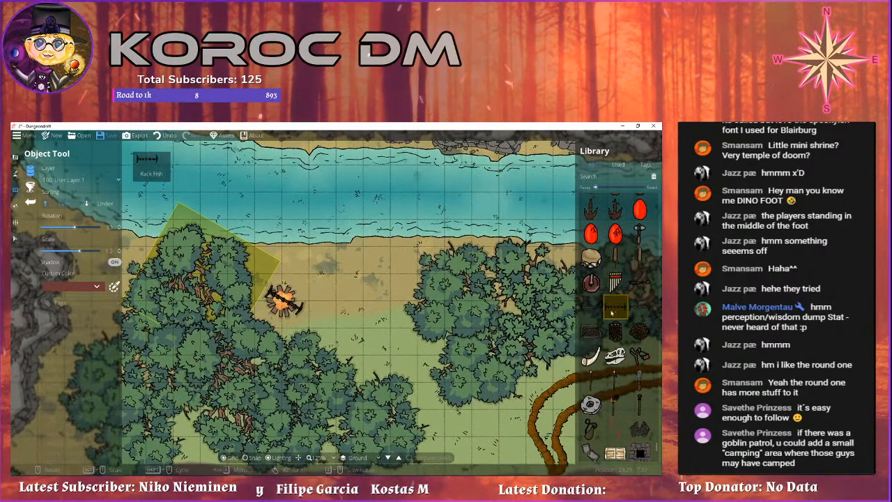
# Place a Rack Fish running north-south beside the eastern trees, and replace the diagonal campfire rack with one in the same orientation.
pyautogui.click(593, 307)
pyautogui.scroll(-4, 333, 265)
pyautogui.scroll(1, 607, 311)
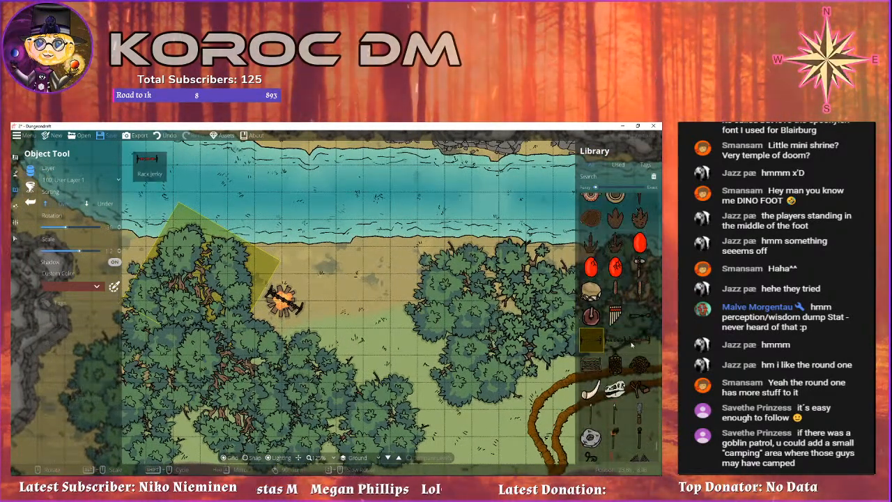
pyautogui.click(616, 341)
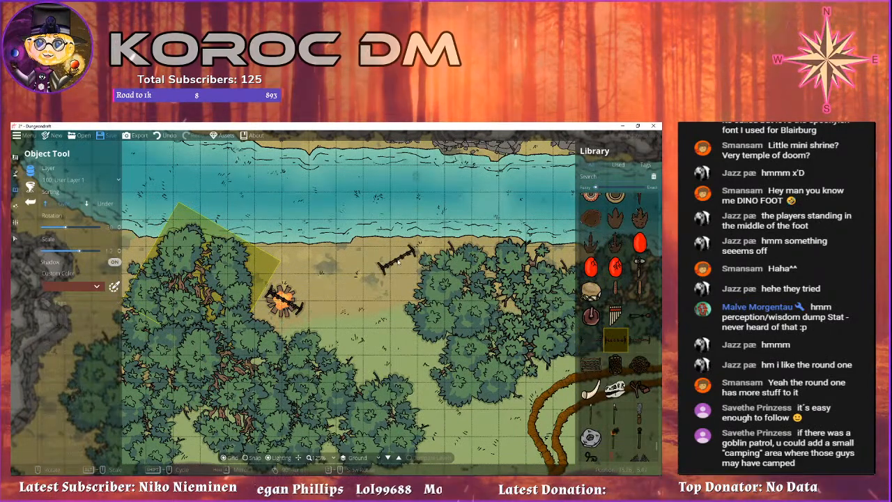
pyautogui.scroll(-6, 400, 261)
pyautogui.scroll(3, 402, 263)
pyautogui.scroll(-1, 402, 265)
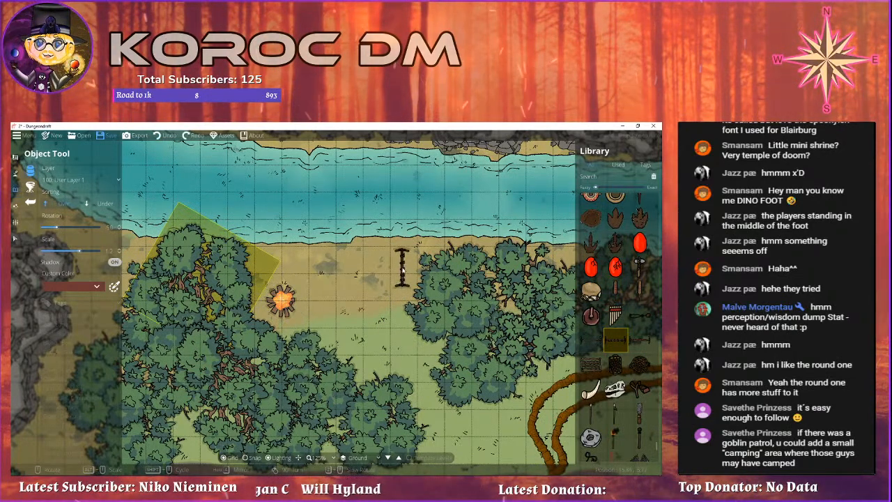
pyautogui.click(639, 342)
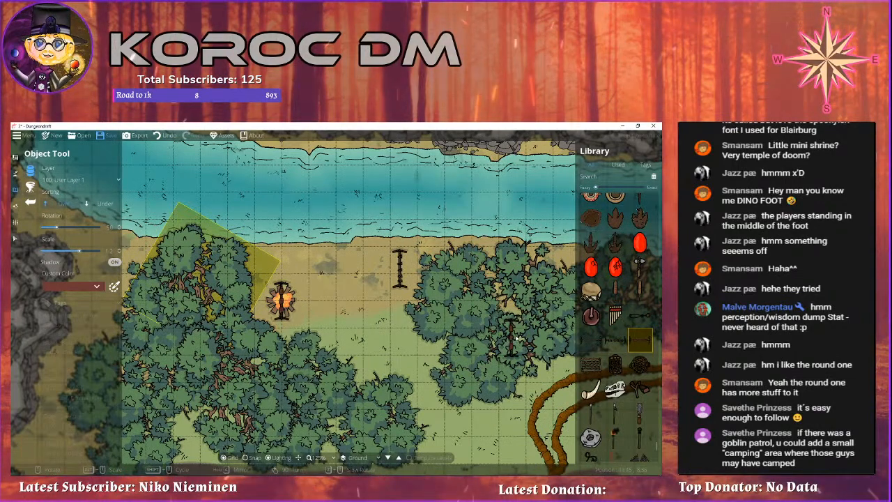
# Browse the object library's racks, drums, tools and plants for more props suited to the goblin camp.
pyautogui.click(590, 363)
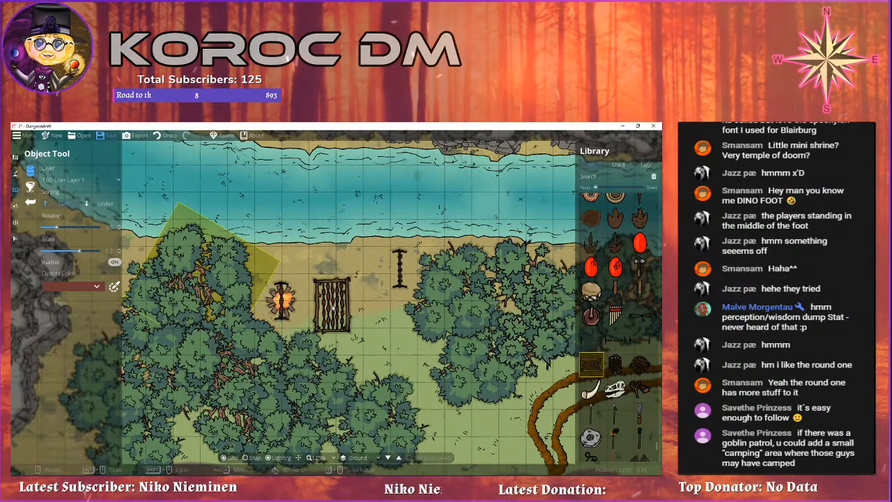
pyautogui.scroll(2, 622, 365)
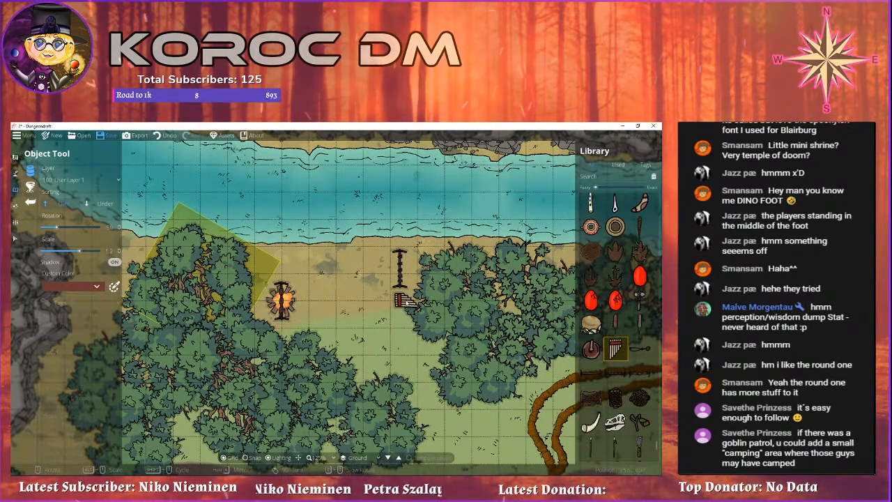
pyautogui.click(591, 326)
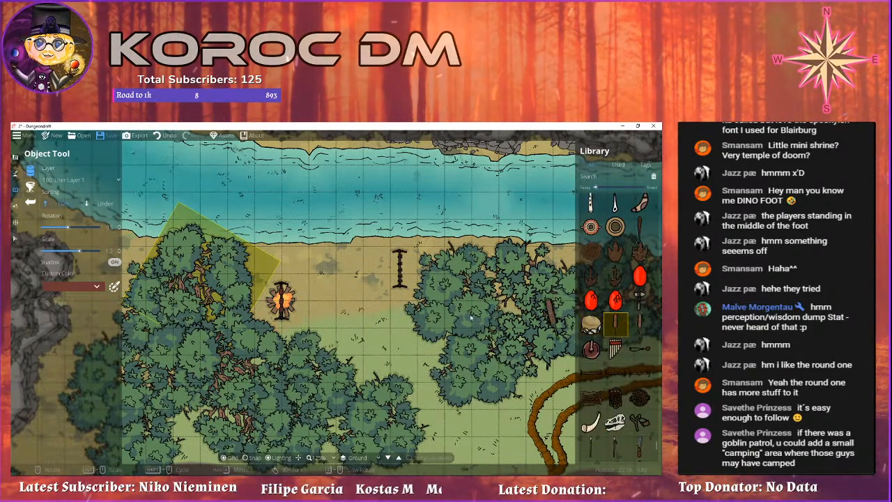
pyautogui.scroll(-3, 640, 235)
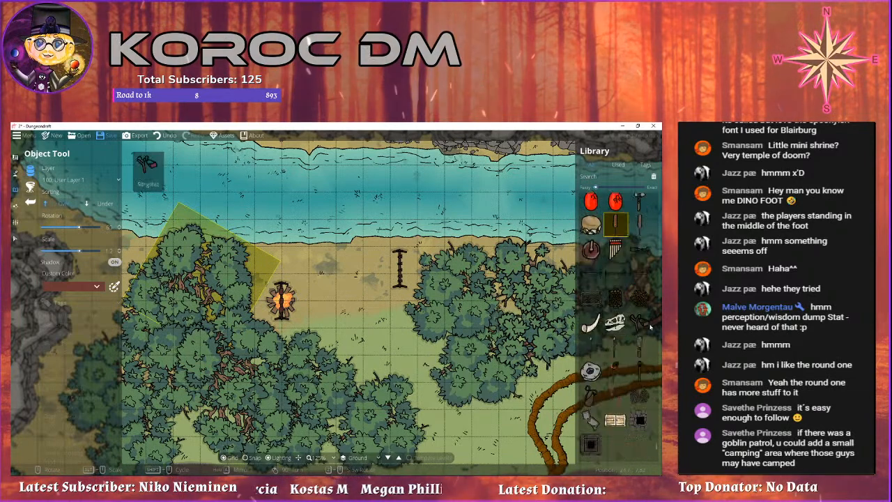
pyautogui.scroll(-2, 640, 235)
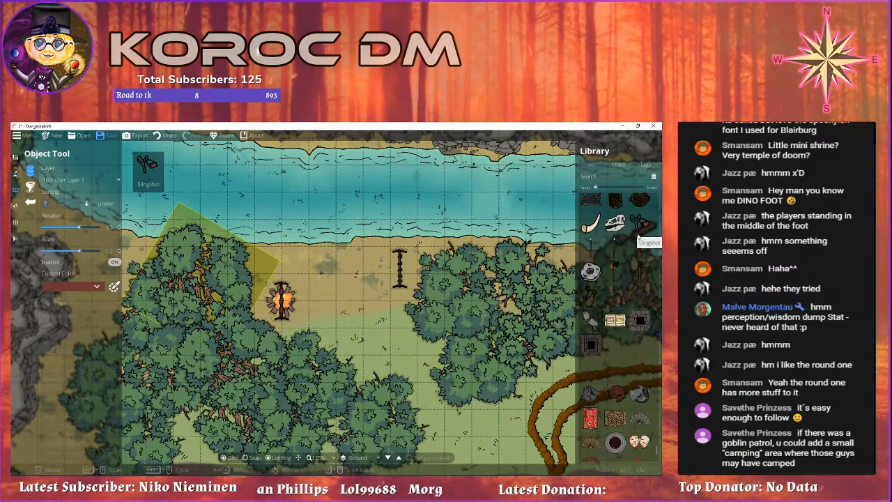
pyautogui.scroll(2, 640, 237)
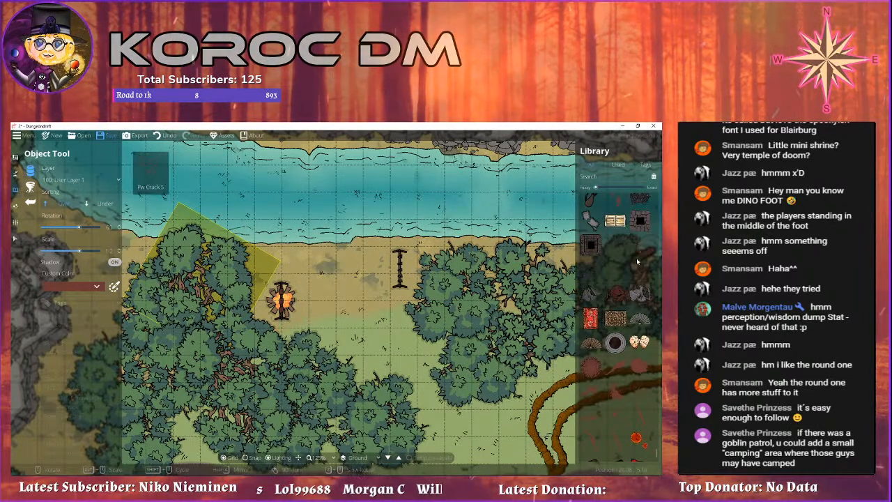
pyautogui.scroll(-10, 631, 293)
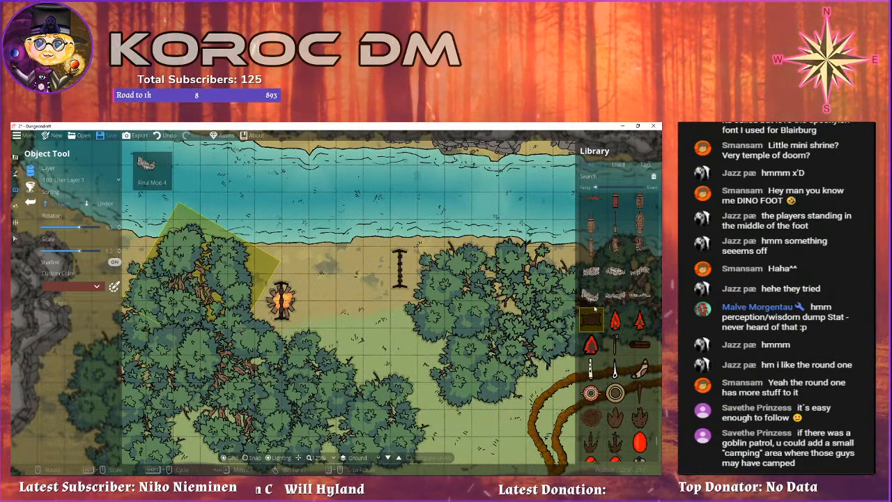
pyautogui.scroll(2, 616, 304)
pyautogui.scroll(10, 616, 310)
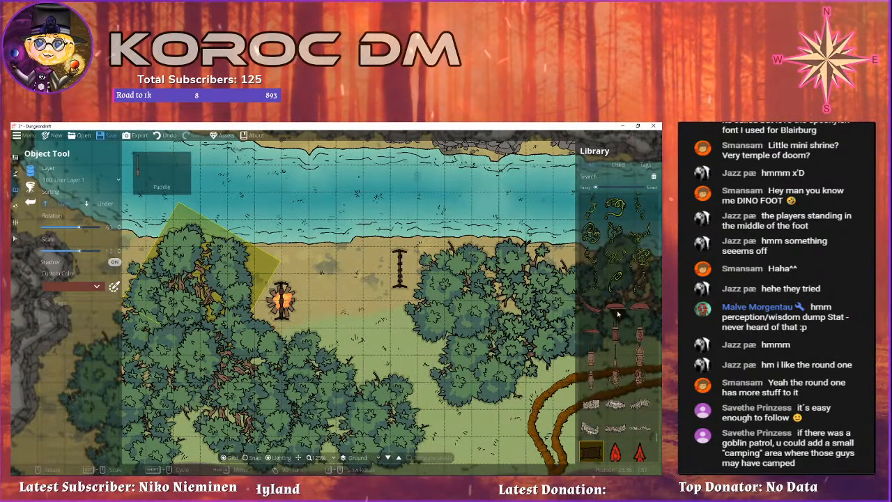
pyautogui.scroll(5, 616, 307)
pyautogui.scroll(4, 610, 307)
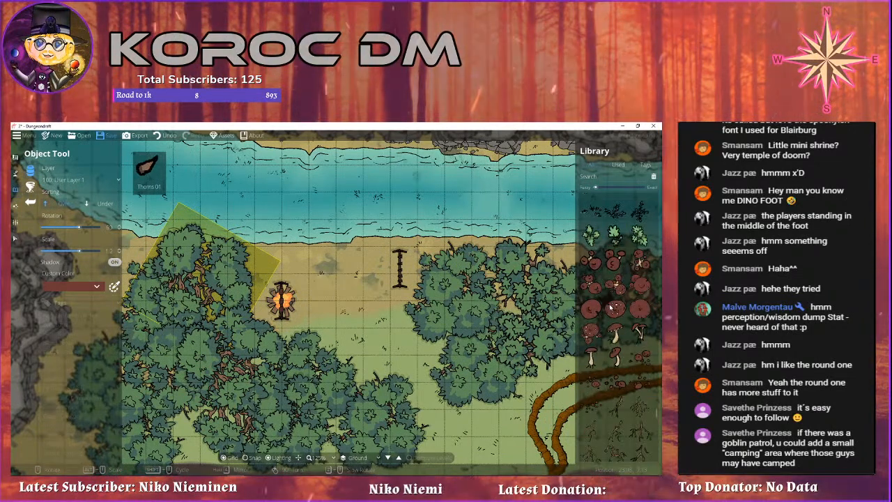
# Place a fallen log diagonally below the eastern fish rack, sorted Under so its far end tucks beneath the trees.
pyautogui.scroll(-3, 610, 307)
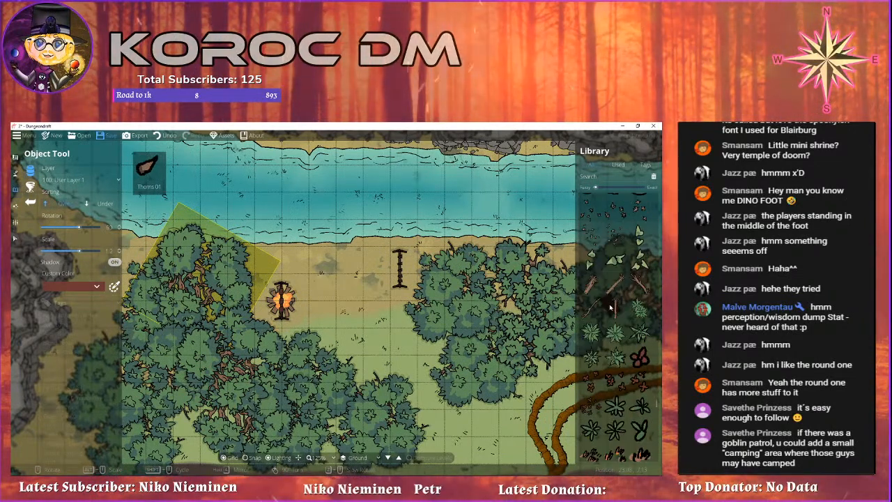
pyautogui.scroll(-10, 333, 336)
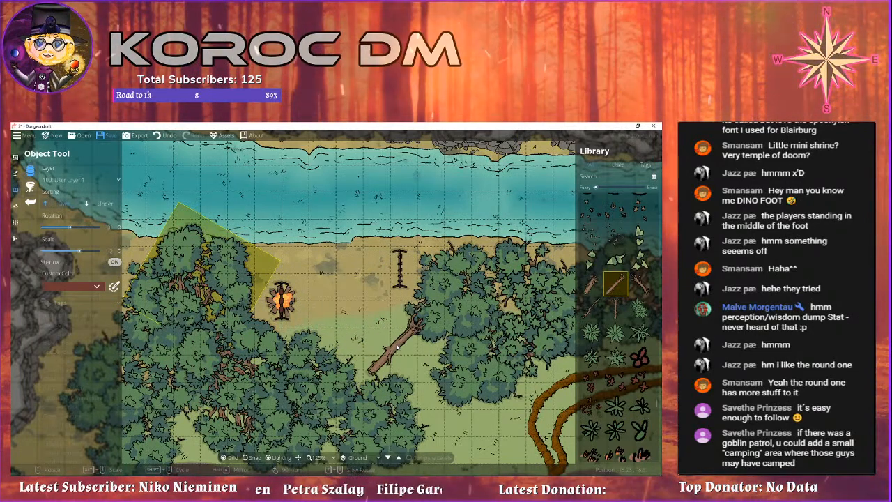
pyautogui.scroll(5, 390, 333)
pyautogui.scroll(-2, 388, 338)
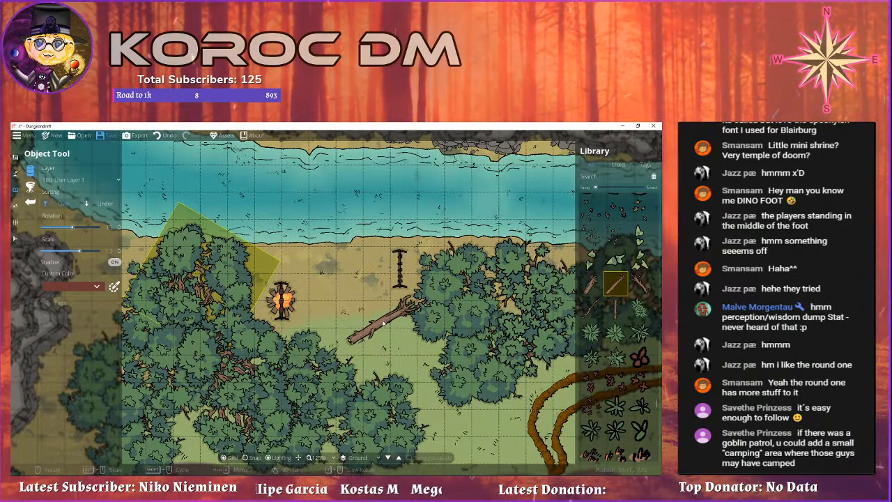
pyautogui.moveTo(374, 327); pyautogui.dragTo(375, 328)
pyautogui.click(101, 204)
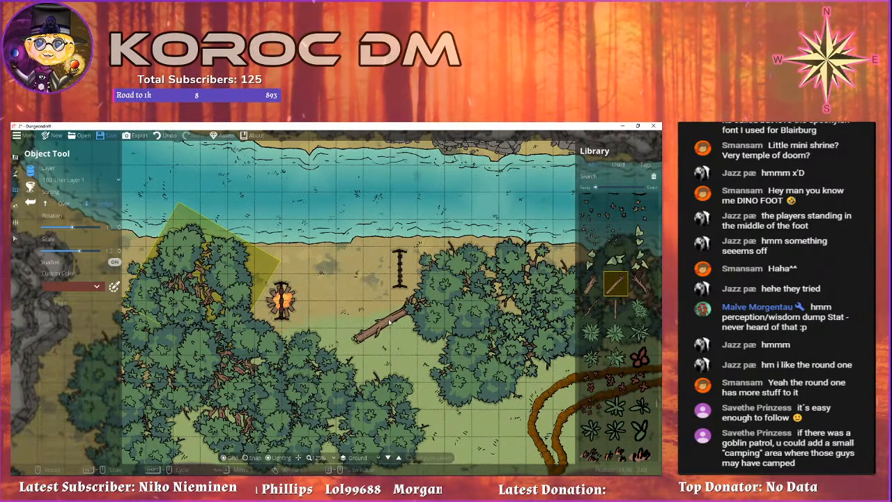
pyautogui.click(390, 319)
# Preview a second log in various positions around the fallen log and the eastern fish rack.
pyautogui.moveTo(411, 360); pyautogui.dragTo(423, 363)
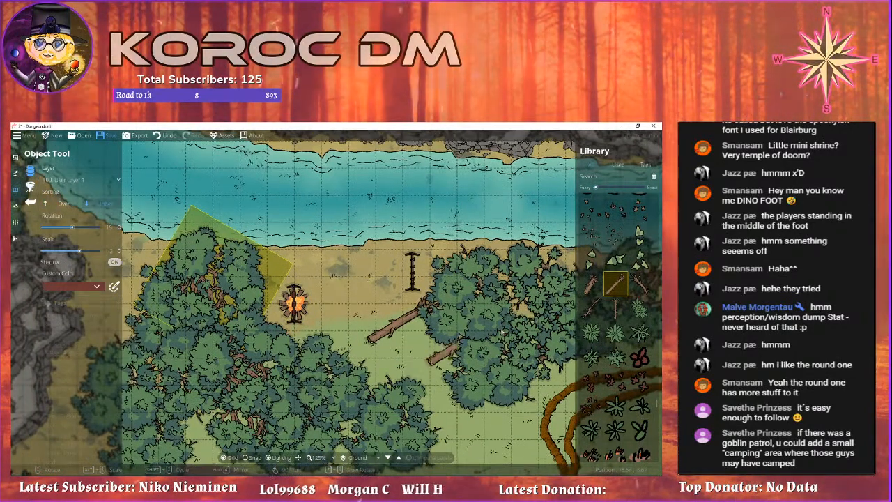
pyautogui.scroll(-4, 616, 277)
pyautogui.scroll(-5, 616, 278)
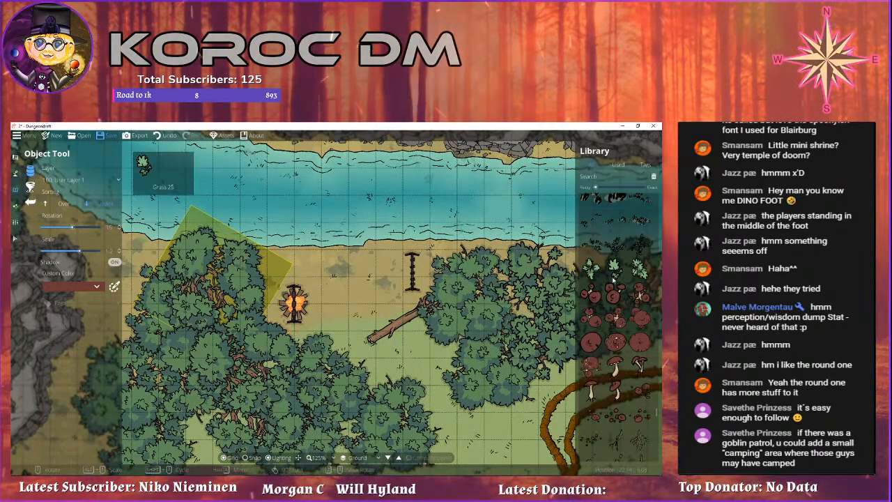
pyautogui.scroll(-6, 620, 279)
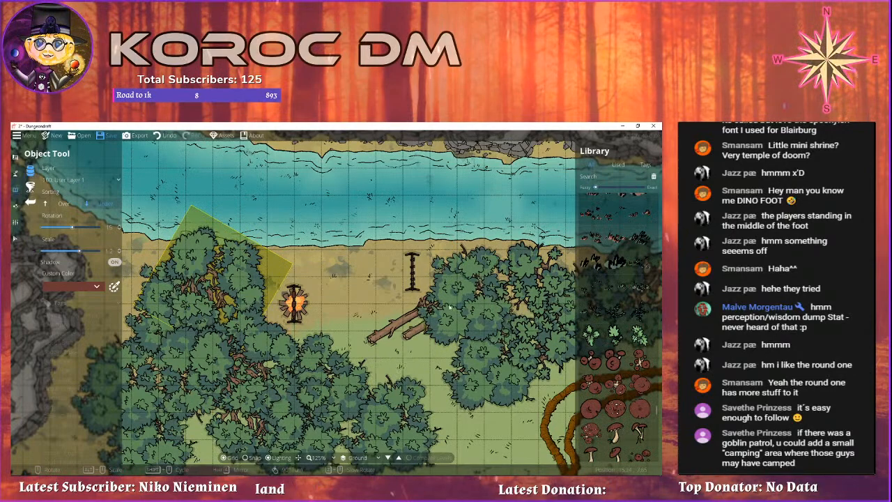
pyautogui.moveTo(468, 269); pyautogui.dragTo(362, 266)
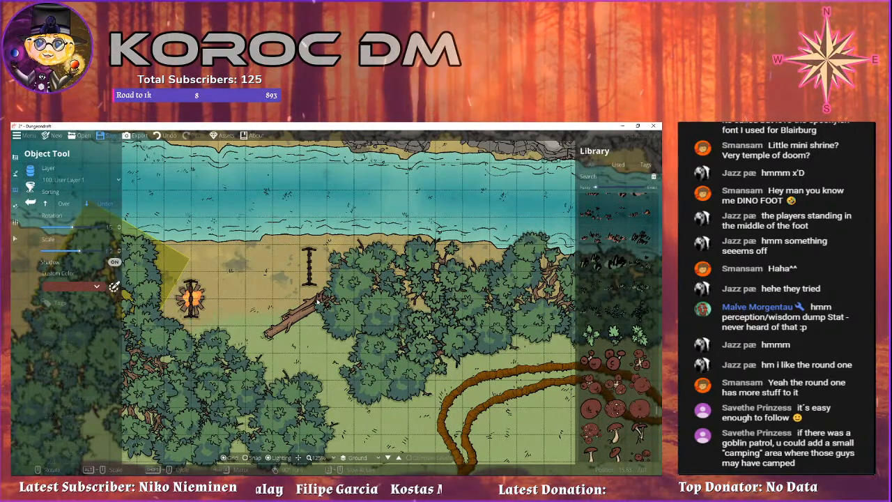
pyautogui.moveTo(311, 281); pyautogui.dragTo(363, 285)
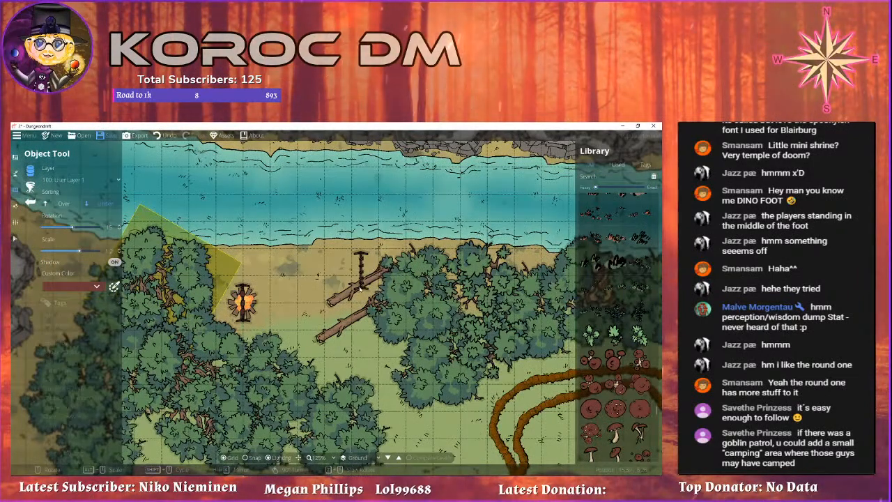
pyautogui.moveTo(335, 309); pyautogui.dragTo(368, 343)
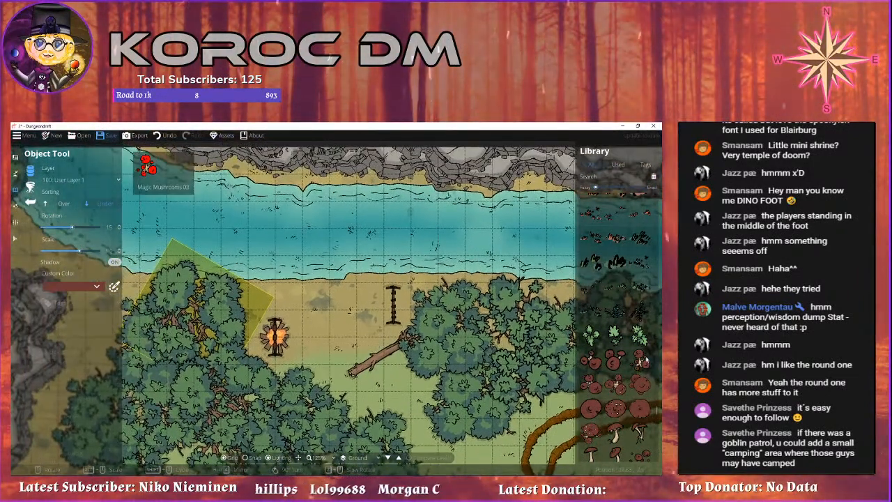
# Look through the object library's crates, barrels, furniture, weapons, bones and chests for further camp props.
pyautogui.scroll(4, 645, 350)
pyautogui.scroll(5, 641, 347)
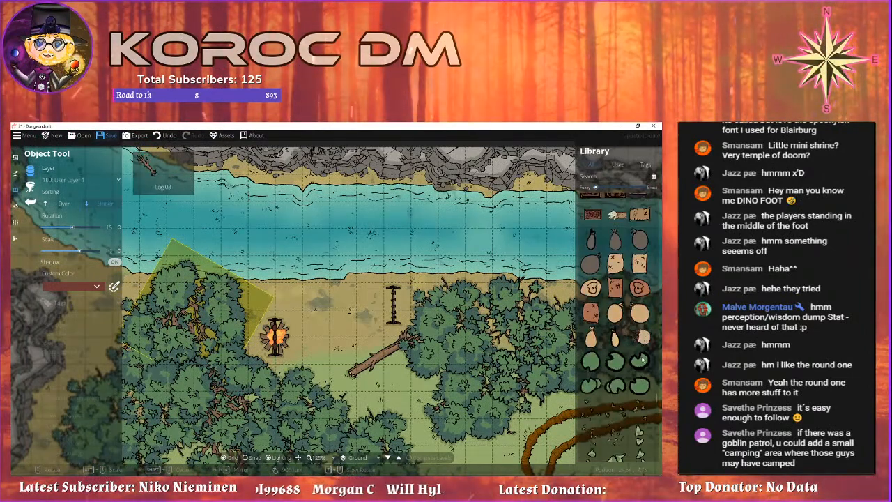
pyautogui.scroll(4, 634, 341)
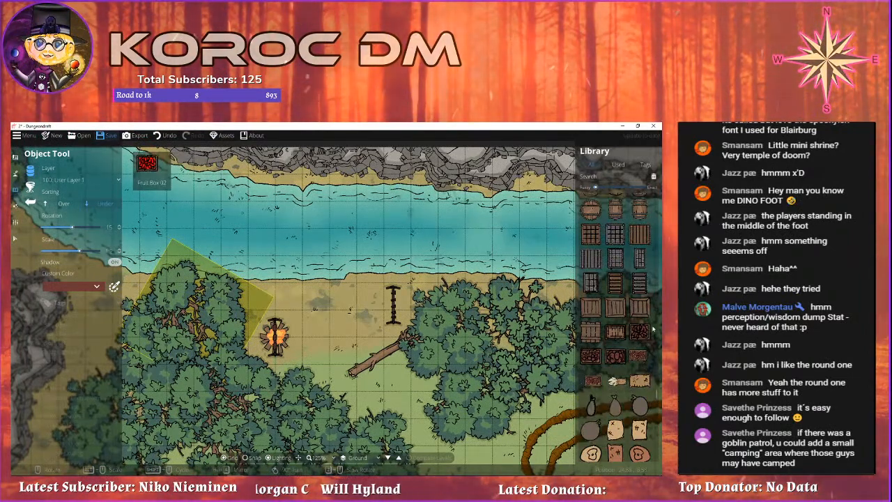
pyautogui.scroll(3, 634, 327)
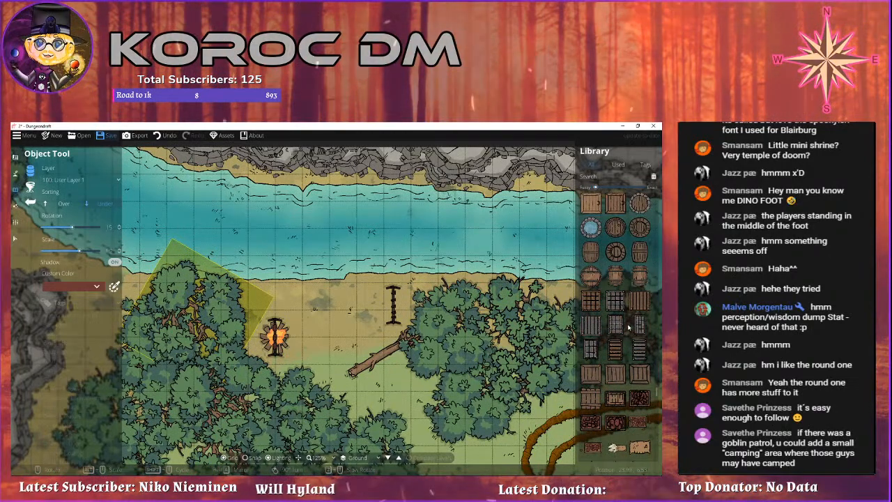
pyautogui.moveTo(502, 320); pyautogui.dragTo(523, 277)
pyautogui.scroll(1, 523, 277)
pyautogui.scroll(7, 623, 372)
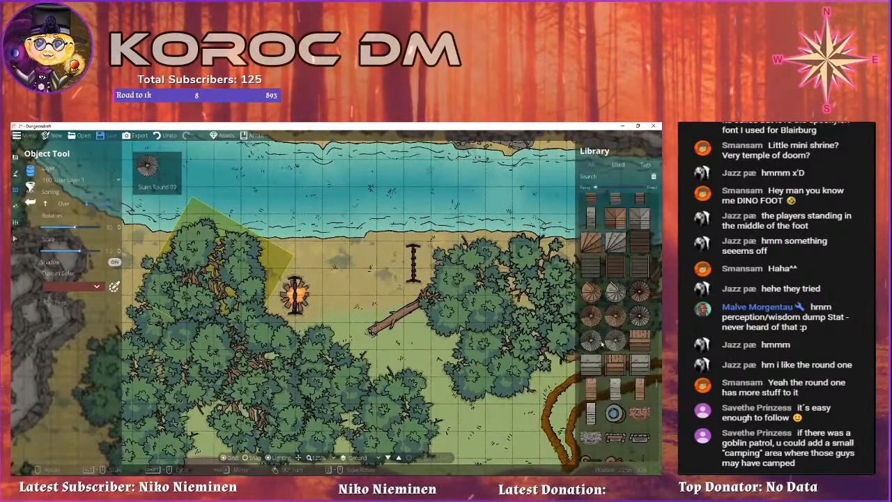
pyautogui.scroll(5, 602, 338)
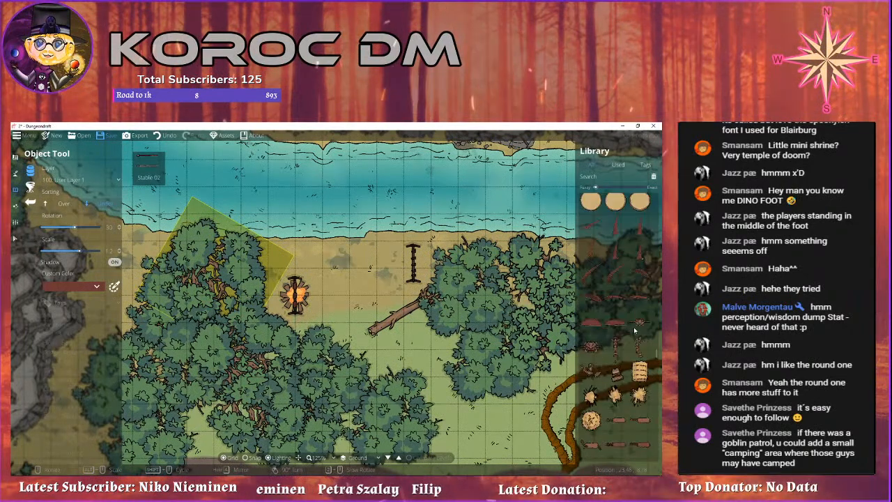
pyautogui.scroll(5, 625, 332)
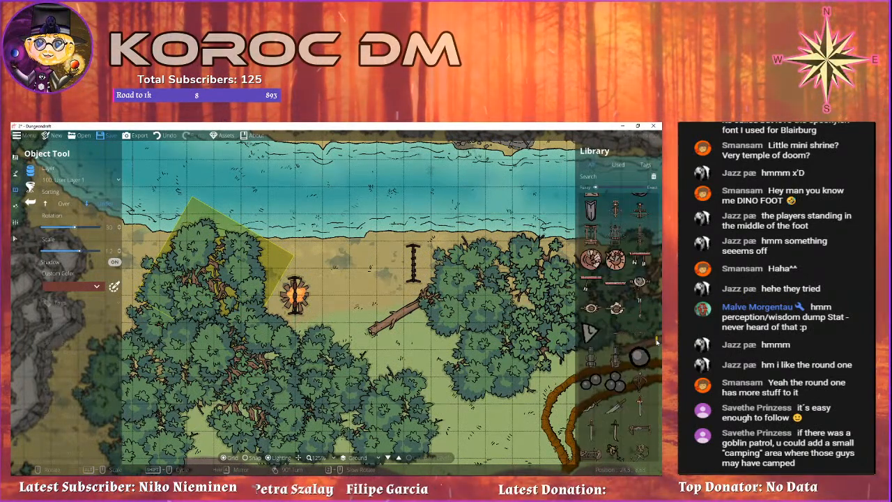
pyautogui.scroll(5, 657, 335)
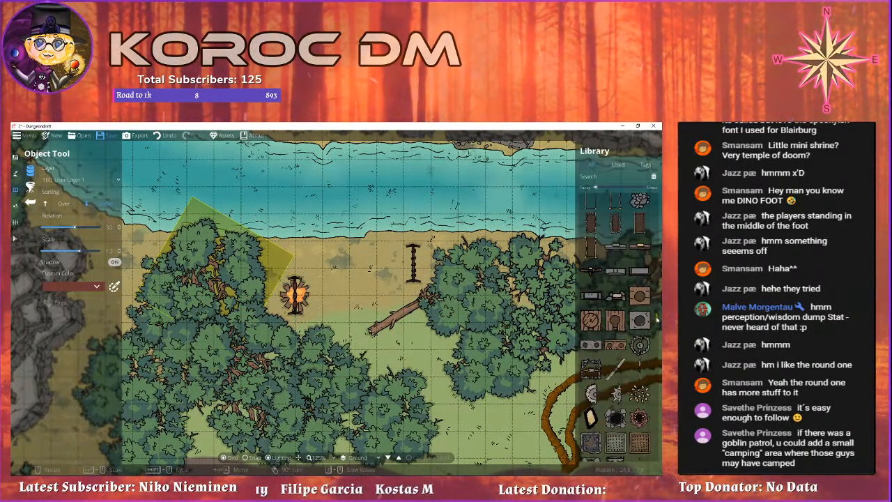
pyautogui.scroll(5, 657, 318)
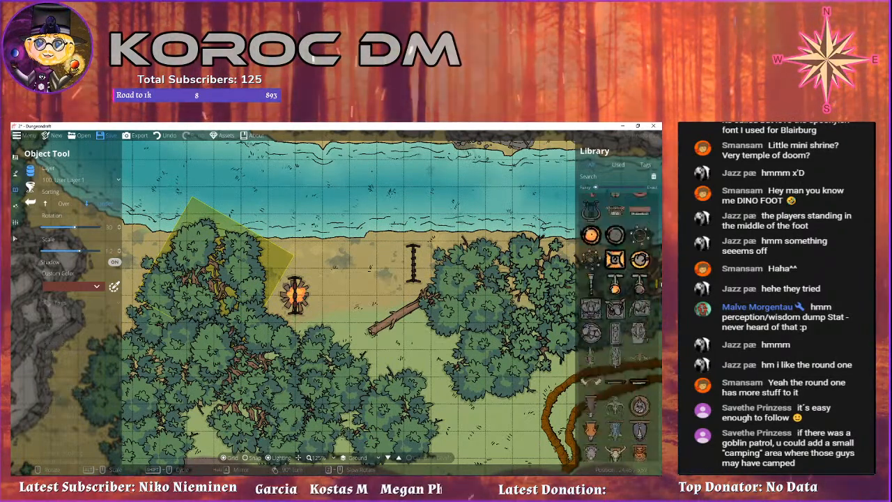
pyautogui.scroll(3, 657, 318)
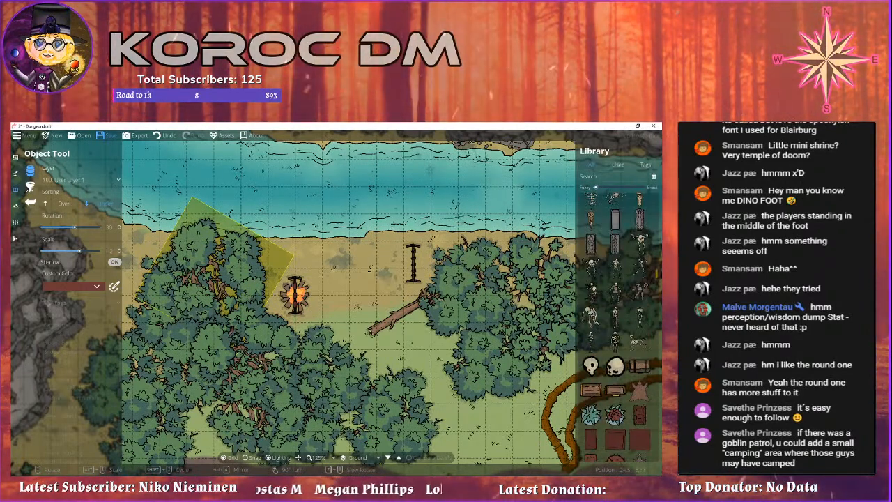
pyautogui.scroll(-3, 644, 351)
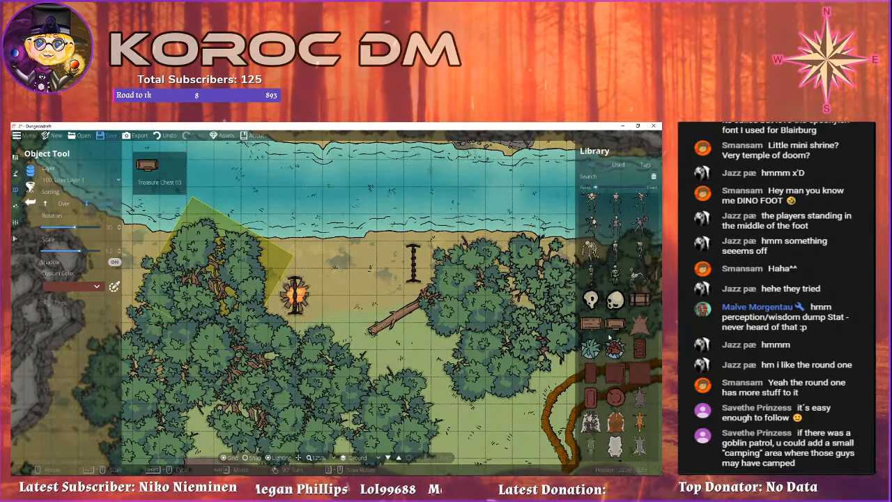
pyautogui.scroll(5, 610, 333)
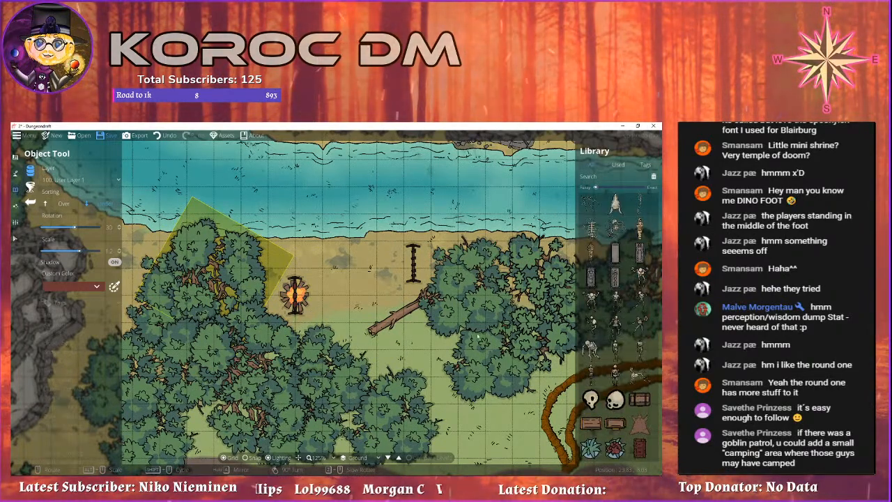
# Paint Terrain Dirt with the Terrain Brush over the camp clearing between the two tree clusters, from the riverbank to the log.
pyautogui.scroll(-8, 337, 264)
pyautogui.moveTo(336, 264); pyautogui.dragTo(384, 306)
pyautogui.click(30, 188)
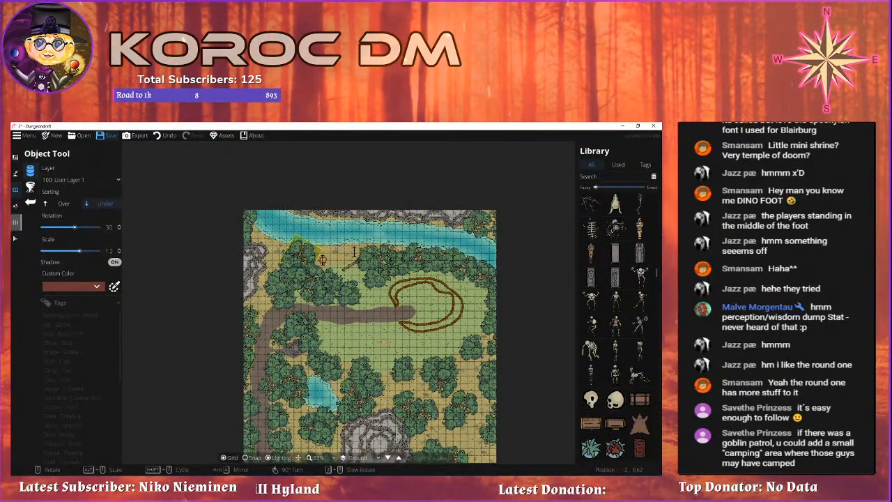
pyautogui.click(15, 174)
pyautogui.click(50, 171)
pyautogui.scroll(9, 336, 255)
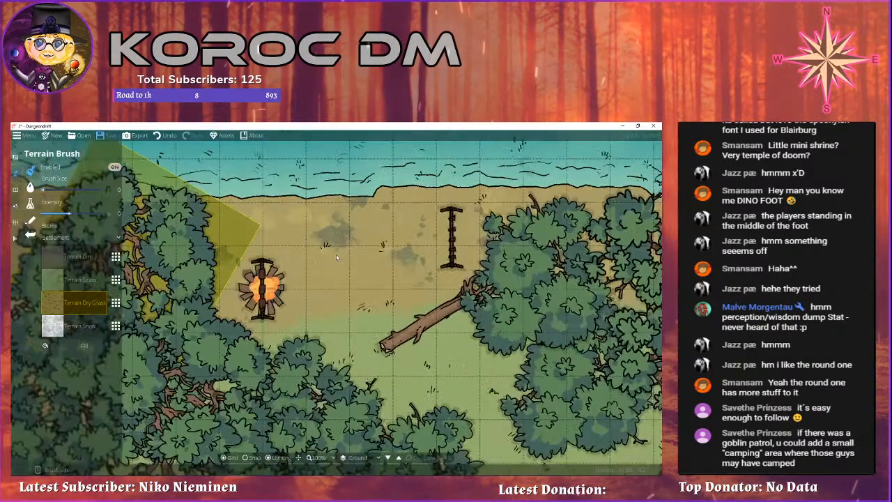
pyautogui.click(77, 256)
pyautogui.scroll(2, 230, 275)
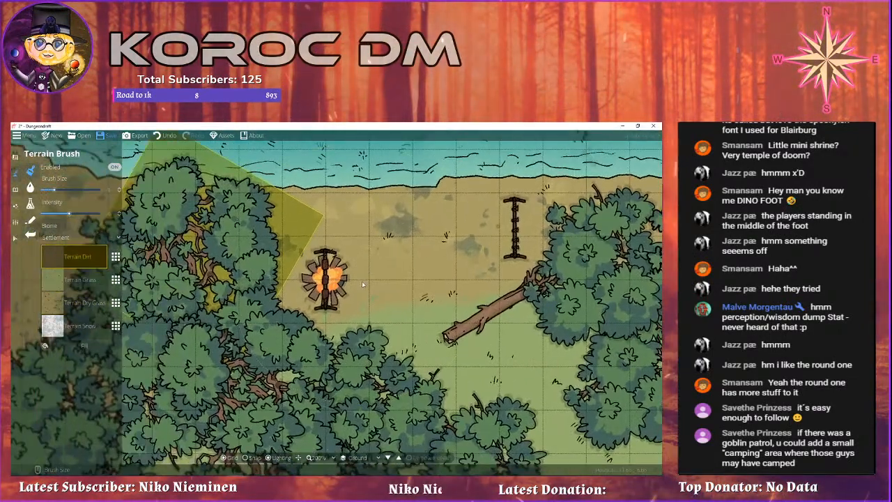
pyautogui.moveTo(362, 279)
pyautogui.mouseDown()
pyautogui.moveTo(357, 286)
pyautogui.moveTo(369, 282)
pyautogui.moveTo(325, 313)
pyautogui.moveTo(369, 272)
pyautogui.moveTo(310, 263)
pyautogui.mouseUp()
pyautogui.moveTo(315, 294)
pyautogui.mouseDown()
pyautogui.moveTo(344, 289)
pyautogui.moveTo(315, 242)
pyautogui.moveTo(348, 230)
pyautogui.moveTo(489, 239)
pyautogui.moveTo(536, 212)
pyautogui.moveTo(523, 210)
pyautogui.moveTo(566, 232)
pyautogui.moveTo(589, 226)
pyautogui.moveTo(542, 248)
pyautogui.moveTo(521, 301)
pyautogui.moveTo(315, 340)
pyautogui.moveTo(423, 302)
pyautogui.mouseUp()
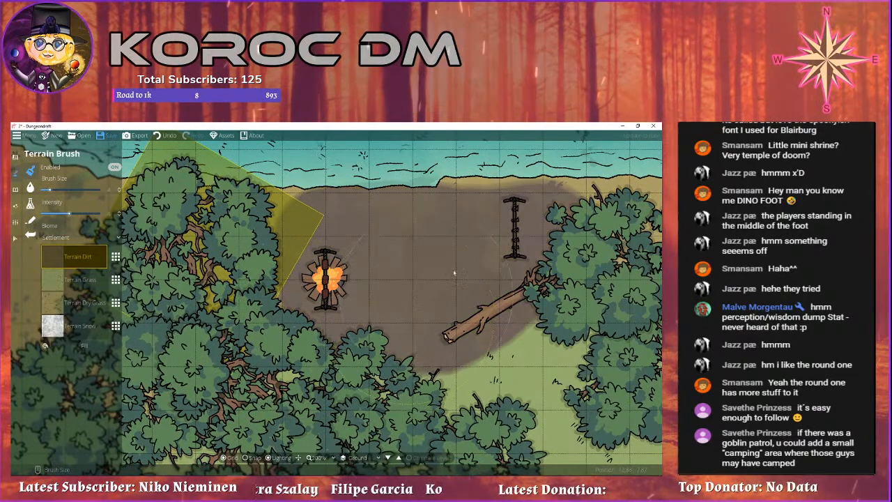
pyautogui.scroll(-3, 423, 302)
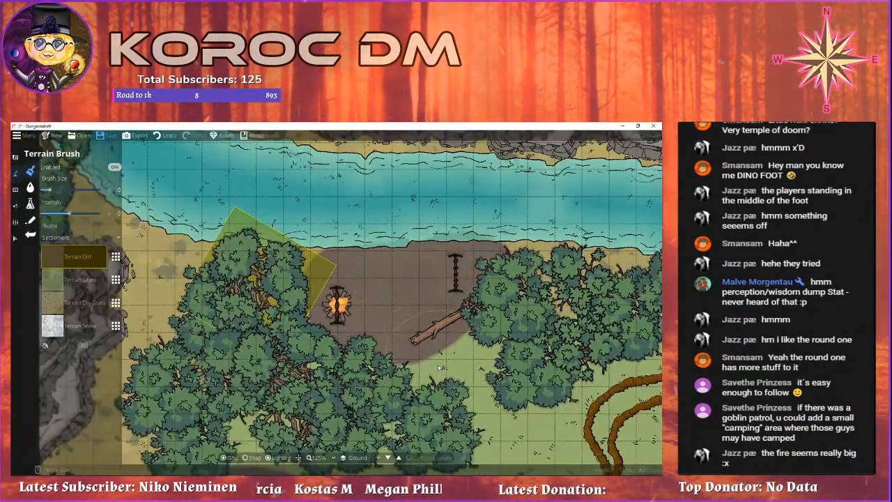
# Trim the dirt clearing's edge below the log with Terrain Grass and touch it up with Terrain Dirt using a small brush.
pyautogui.click(58, 279)
pyautogui.moveTo(439, 345)
pyautogui.mouseDown()
pyautogui.moveTo(418, 361)
pyautogui.moveTo(456, 343)
pyautogui.moveTo(325, 225)
pyautogui.moveTo(412, 329)
pyautogui.mouseUp()
pyautogui.click(66, 257)
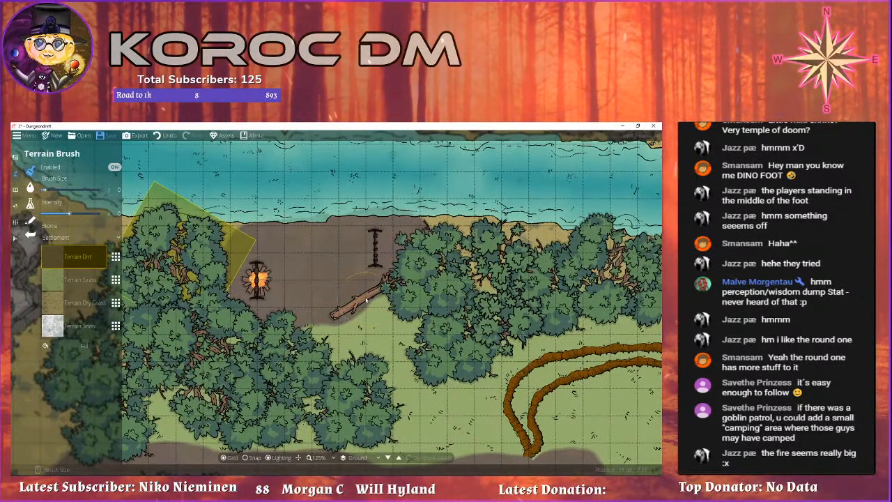
pyautogui.moveTo(331, 279); pyautogui.dragTo(352, 363)
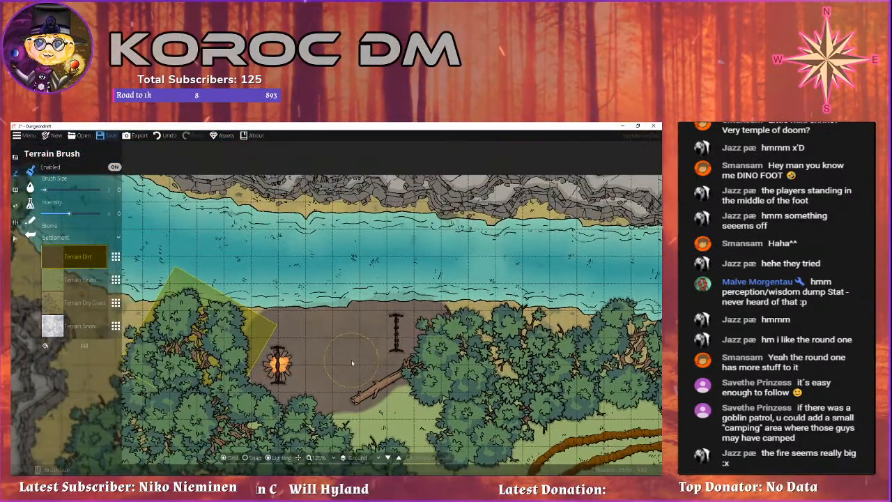
# Replace the Terrain Snow slot in the brush palette with Terrain Sand.
pyautogui.click(76, 325)
pyautogui.click(116, 325)
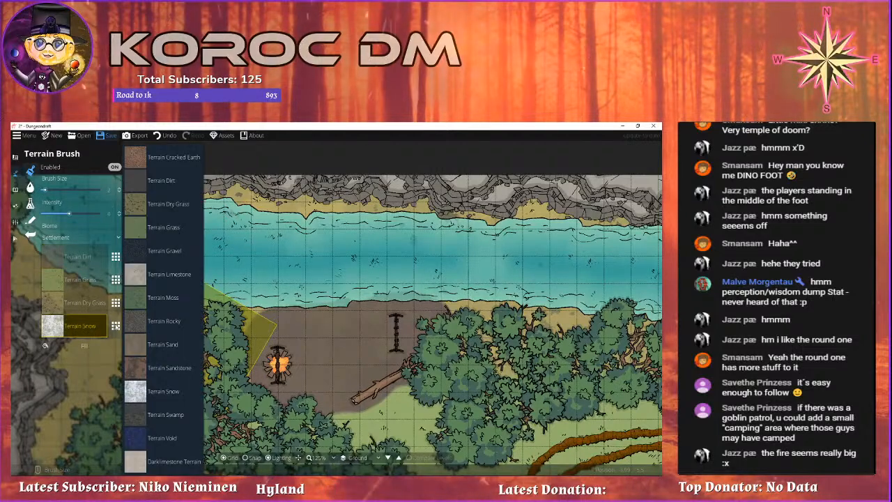
pyautogui.click(159, 352)
# Paint Terrain Sand along the riverbanks, covering the southern shore past the camp and the western part of the northern shore.
pyautogui.moveTo(142, 298); pyautogui.dragTo(272, 317)
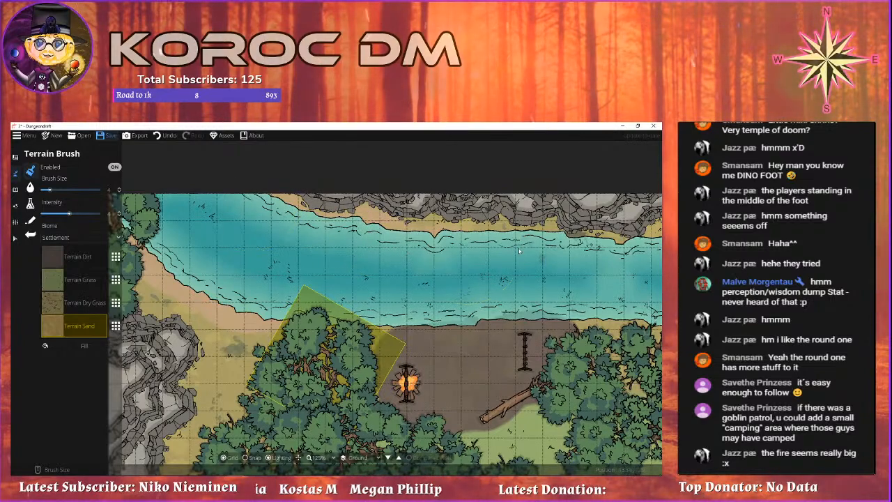
pyautogui.moveTo(264, 304); pyautogui.dragTo(172, 308)
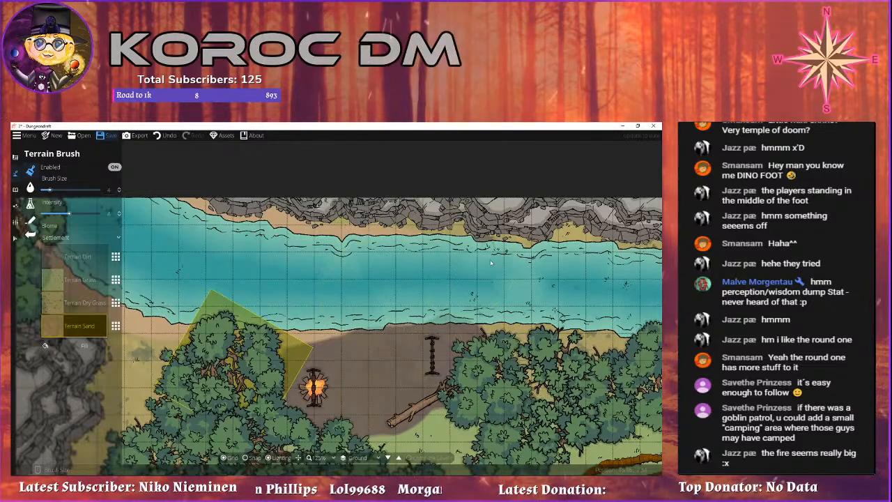
pyautogui.moveTo(451, 262); pyautogui.dragTo(394, 283)
pyautogui.moveTo(484, 338); pyautogui.dragTo(300, 313)
pyautogui.moveTo(380, 315); pyautogui.dragTo(641, 305)
pyautogui.moveTo(291, 277); pyautogui.dragTo(205, 243)
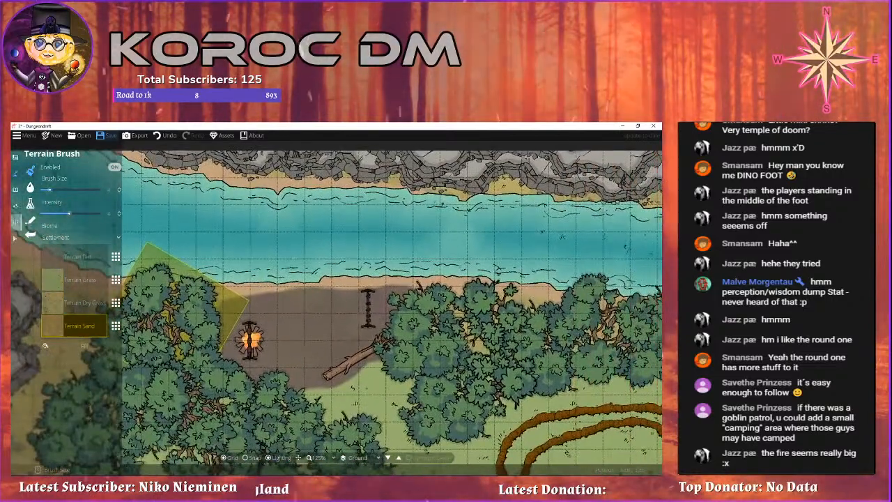
# Try two brown cliff path styles with the Path Tool at the western end of the northern riverbank.
pyautogui.click(30, 219)
pyautogui.scroll(-1, 80, 385)
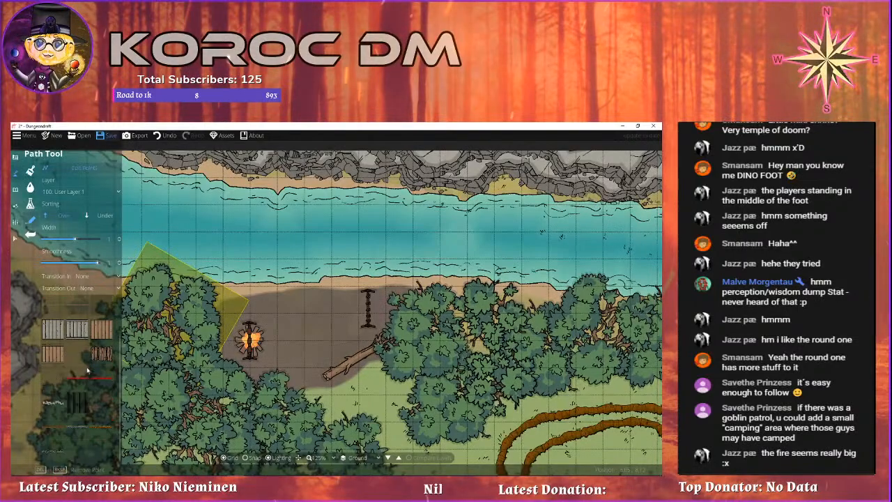
pyautogui.moveTo(254, 283); pyautogui.dragTo(399, 392)
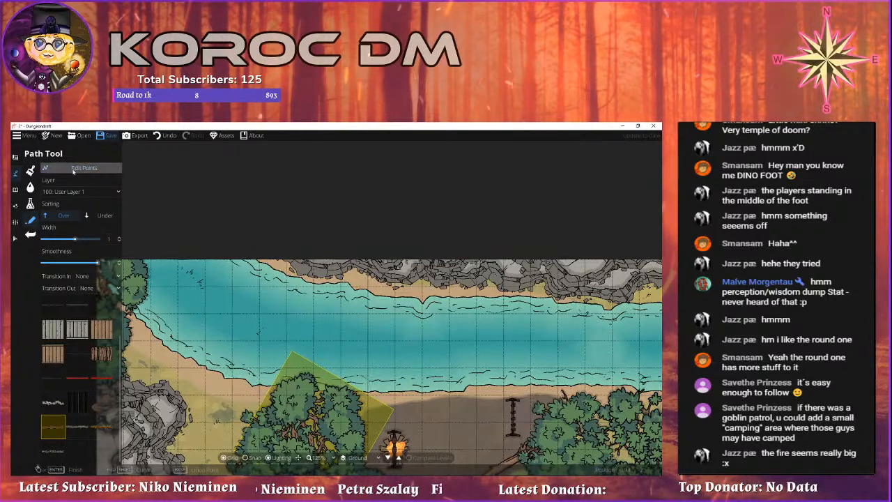
pyautogui.click(329, 287)
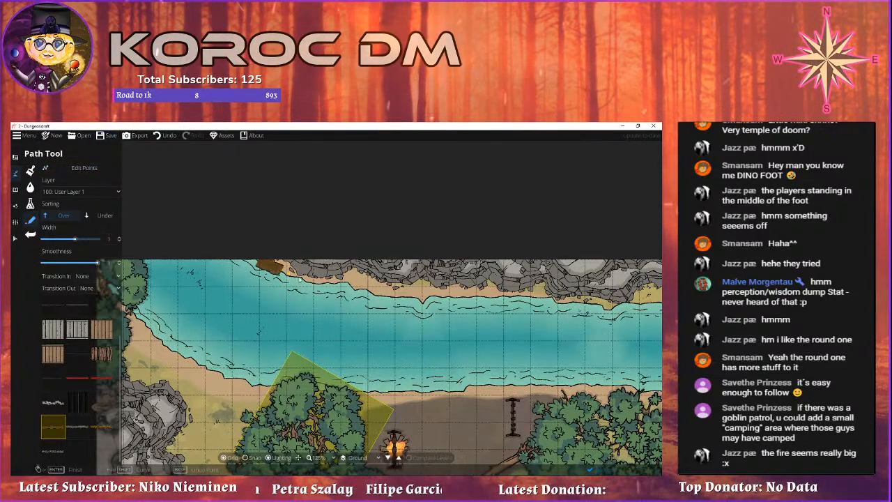
pyautogui.rightClick(322, 309)
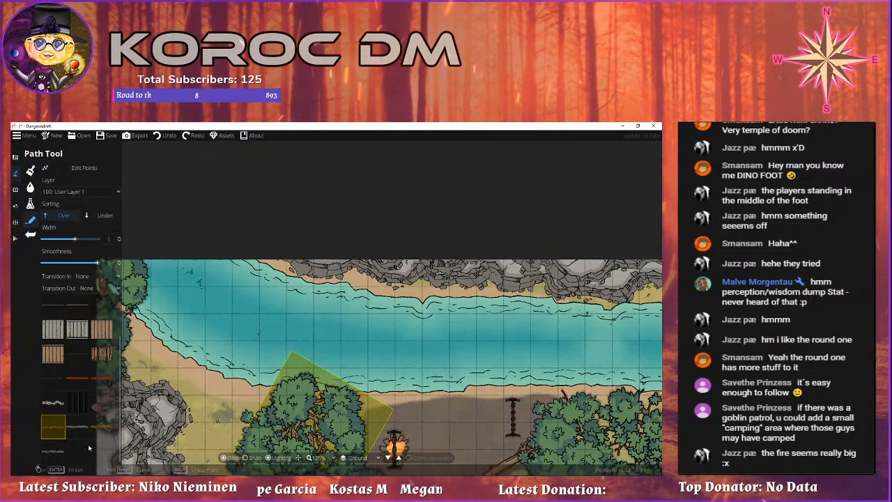
pyautogui.click(101, 426)
pyautogui.click(250, 258)
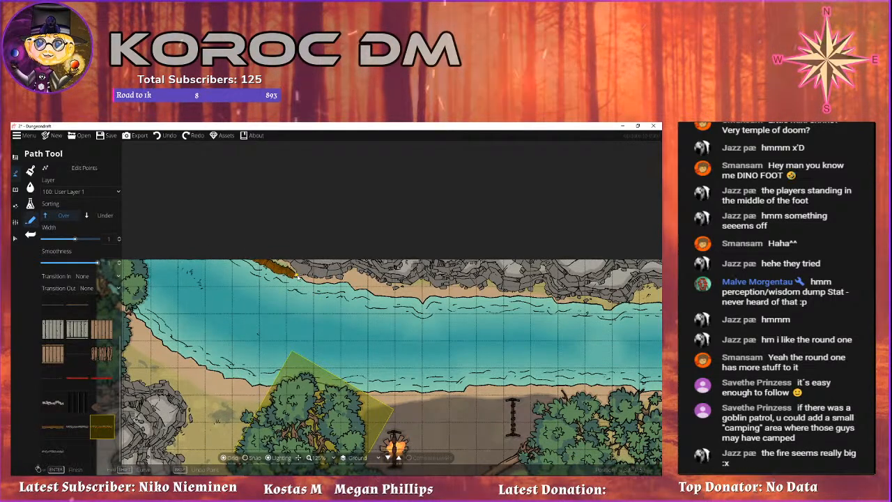
# Draw a gray cliff path along the northern riverbank from the map's upper edge east to the tree cluster.
pyautogui.click(78, 426)
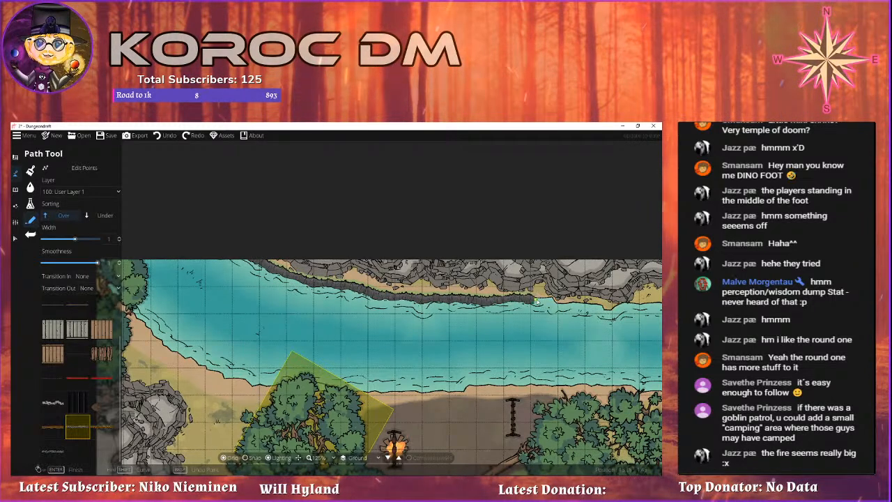
pyautogui.moveTo(558, 305); pyautogui.dragTo(326, 337)
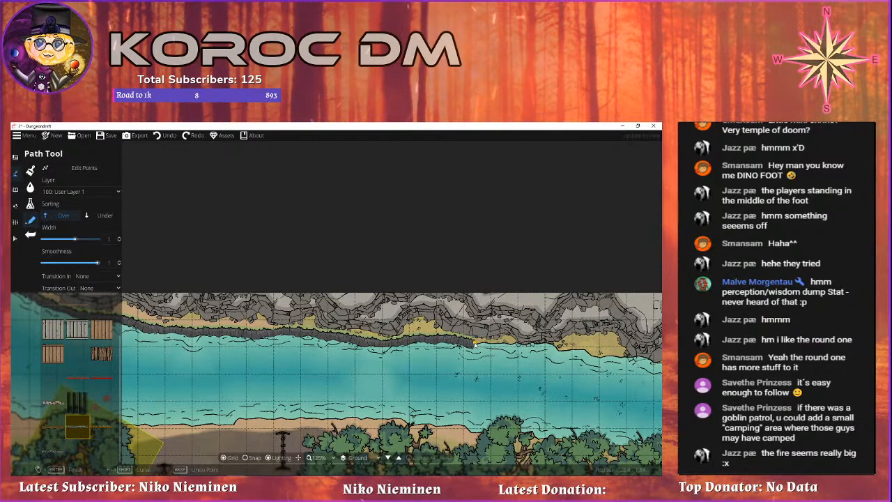
pyautogui.moveTo(524, 350); pyautogui.dragTo(450, 348)
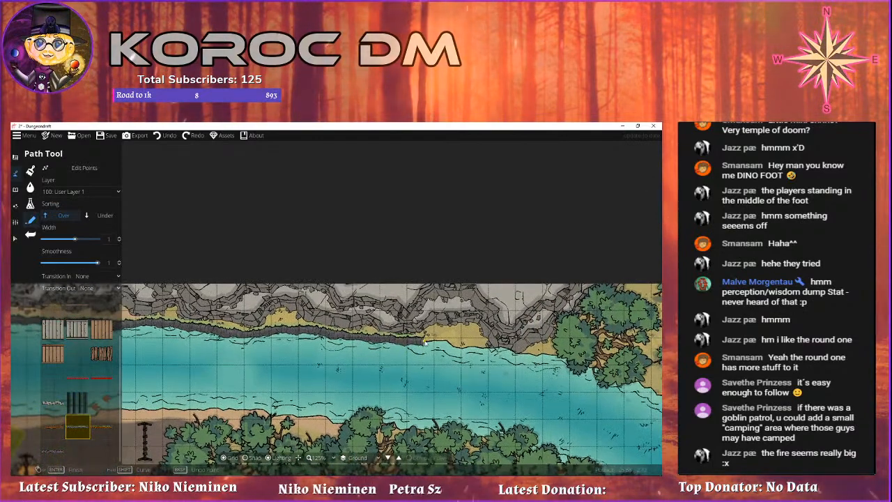
pyautogui.moveTo(520, 358); pyautogui.dragTo(423, 335)
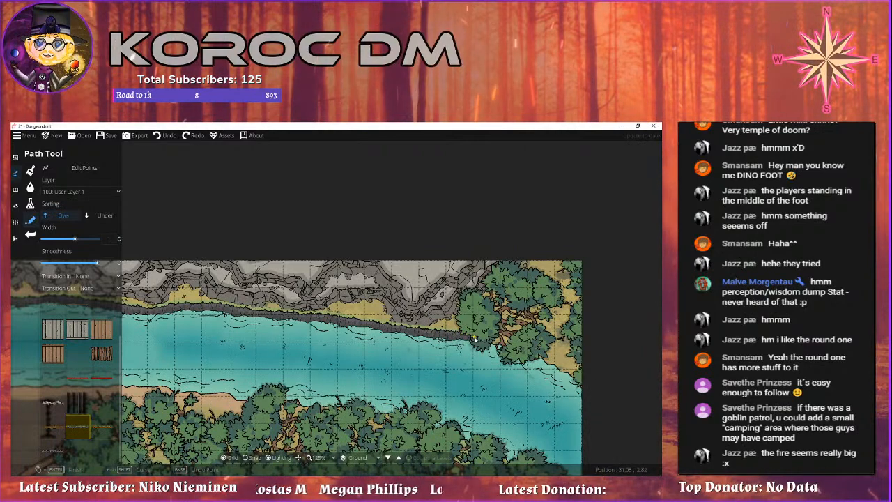
pyautogui.rightClick(531, 363)
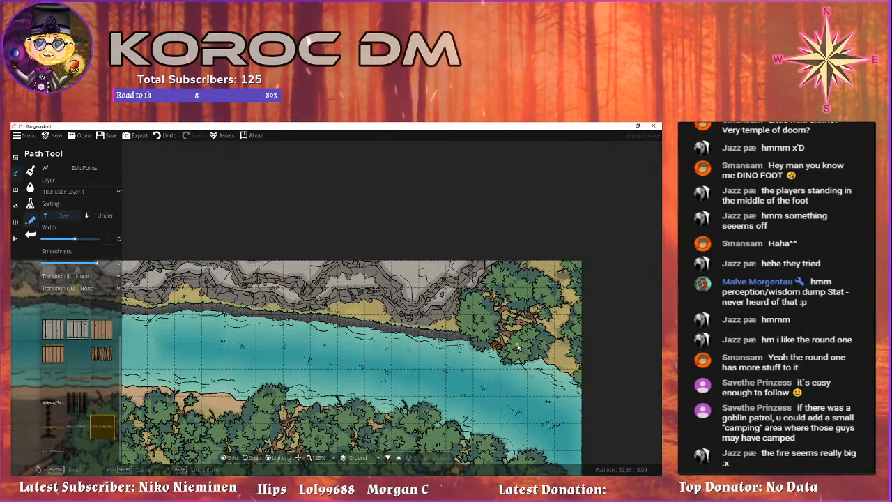
# Try a brown earth cliff path along the bank beneath the northeastern trees, and undo it.
pyautogui.rightClick(633, 418)
pyautogui.moveTo(634, 418); pyautogui.dragTo(534, 319)
pyautogui.moveTo(363, 269); pyautogui.dragTo(280, 294)
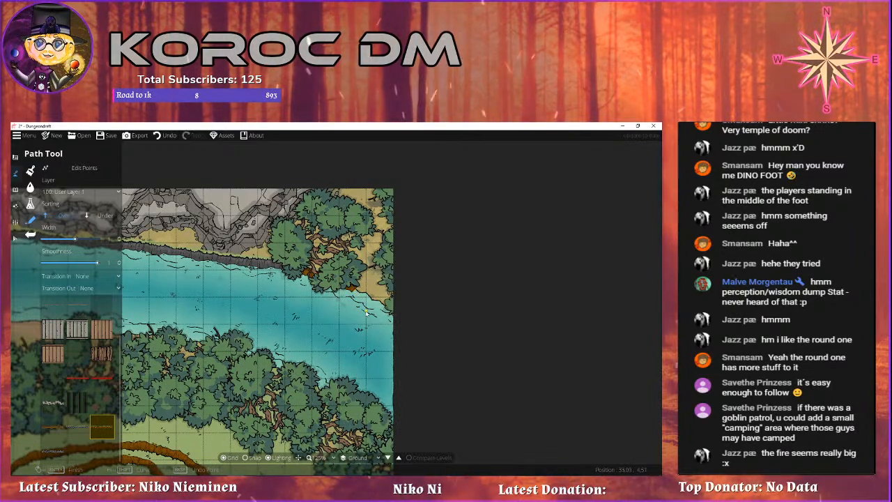
pyautogui.click(165, 136)
pyautogui.moveTo(384, 289); pyautogui.dragTo(400, 313)
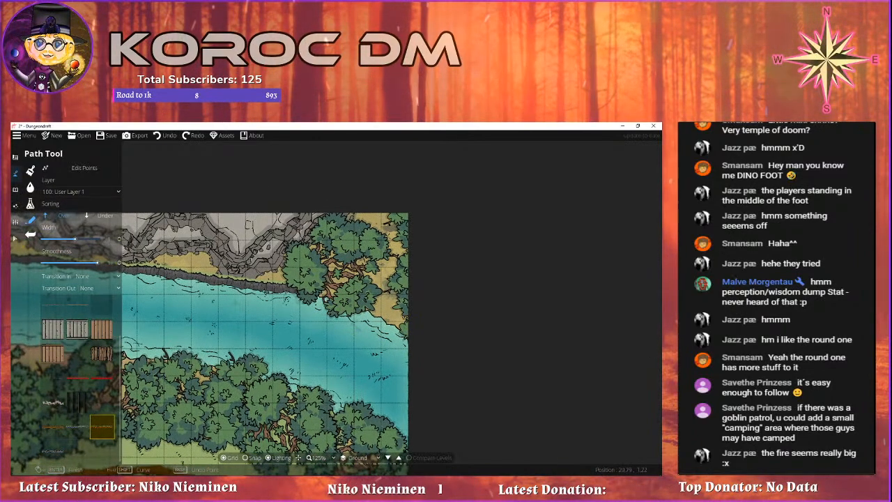
# Paint Terrain Sand with a small brush along the riverbank around the northeastern trees.
pyautogui.click(30, 170)
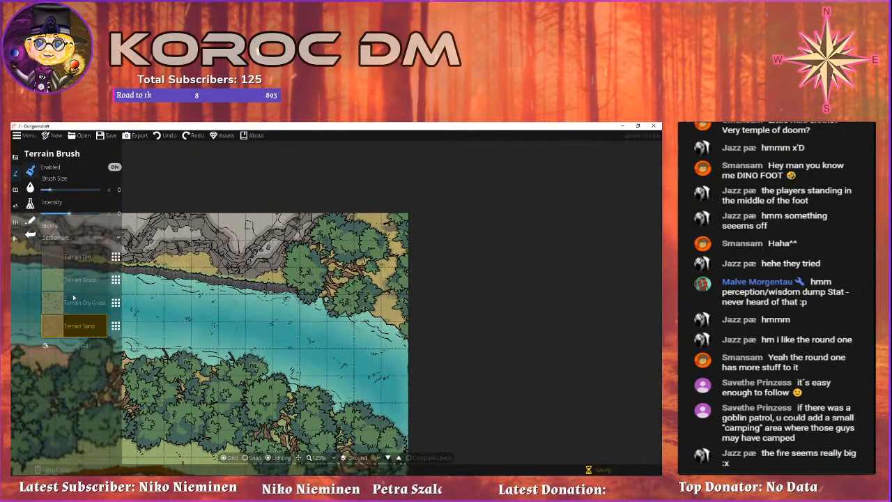
pyautogui.scroll(-3, 370, 325)
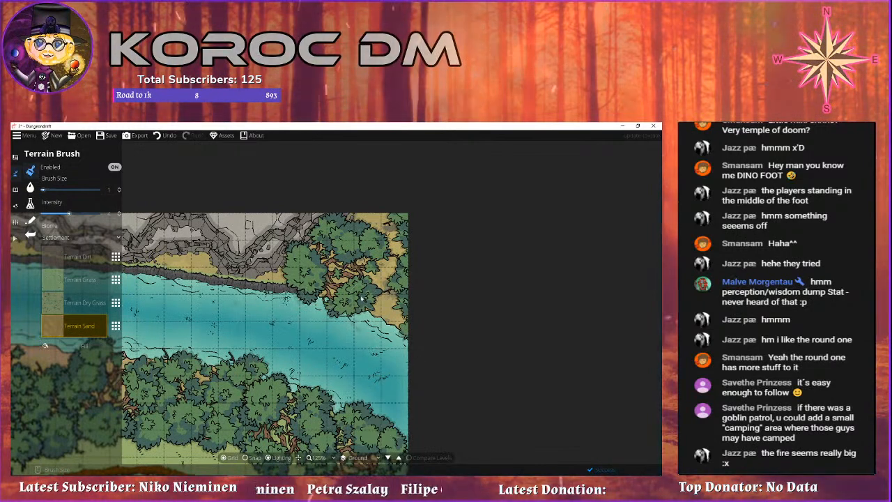
pyautogui.moveTo(369, 326); pyautogui.dragTo(370, 341)
pyautogui.scroll(2, 381, 306)
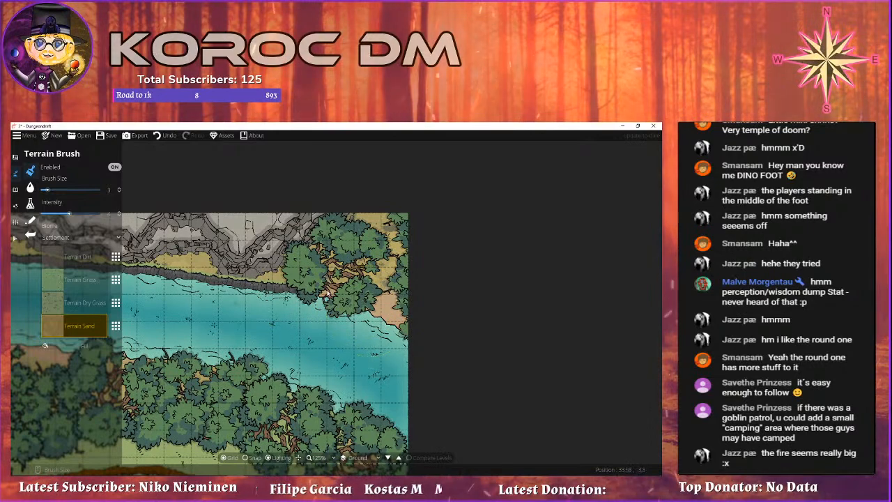
pyautogui.moveTo(380, 340)
pyautogui.mouseDown()
pyautogui.moveTo(377, 390)
pyautogui.moveTo(321, 353)
pyautogui.mouseUp()
pyautogui.moveTo(271, 340)
pyautogui.mouseDown()
pyautogui.moveTo(355, 301)
pyautogui.moveTo(349, 293)
pyautogui.mouseUp()
pyautogui.moveTo(270, 313); pyautogui.dragTo(360, 251)
# Edit the gray cliff path's points near its western end, moving them slightly south toward the water.
pyautogui.scroll(-5, 360, 251)
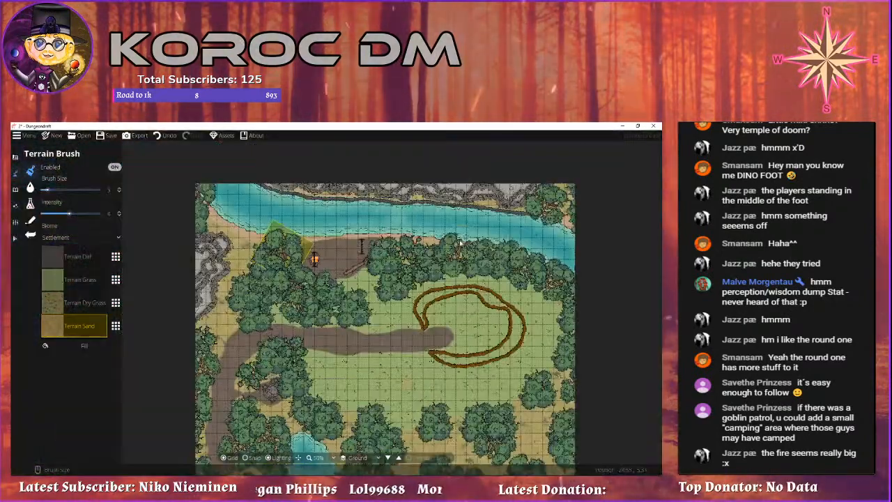
pyautogui.scroll(2, 374, 254)
pyautogui.moveTo(361, 267); pyautogui.dragTo(403, 278)
pyautogui.moveTo(347, 278); pyautogui.dragTo(394, 243)
pyautogui.scroll(2, 394, 243)
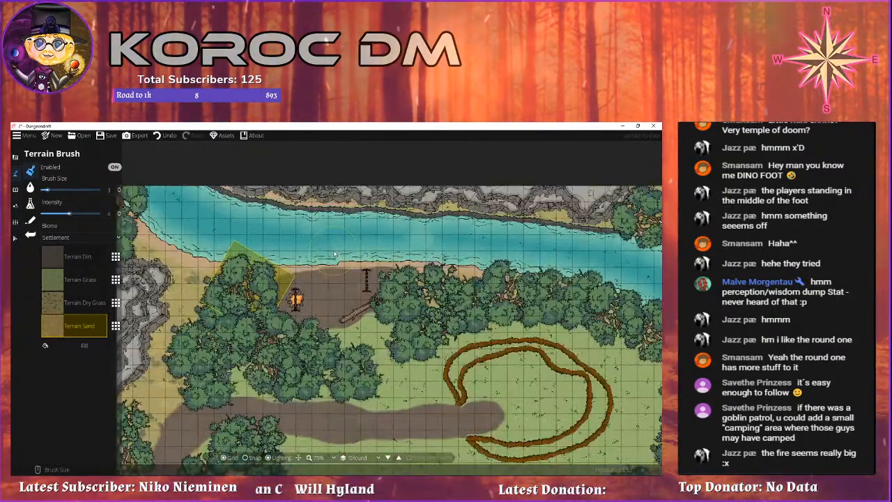
pyautogui.scroll(1, 343, 248)
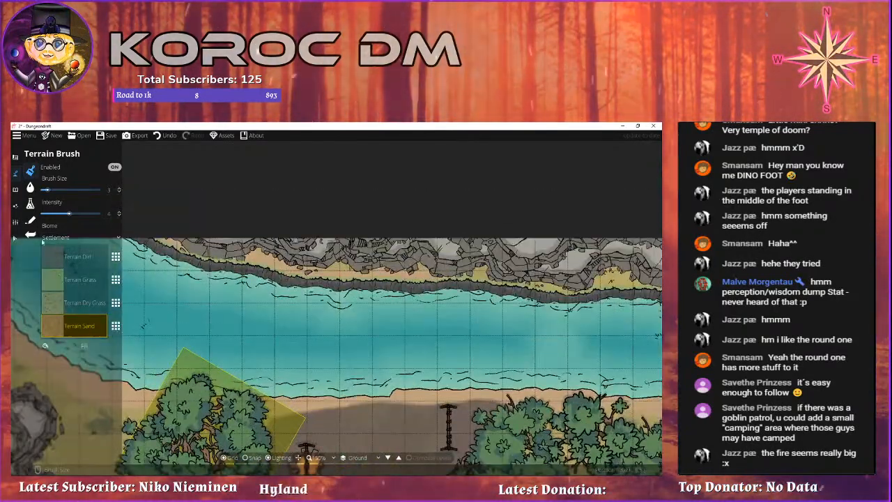
pyautogui.scroll(3, 345, 291)
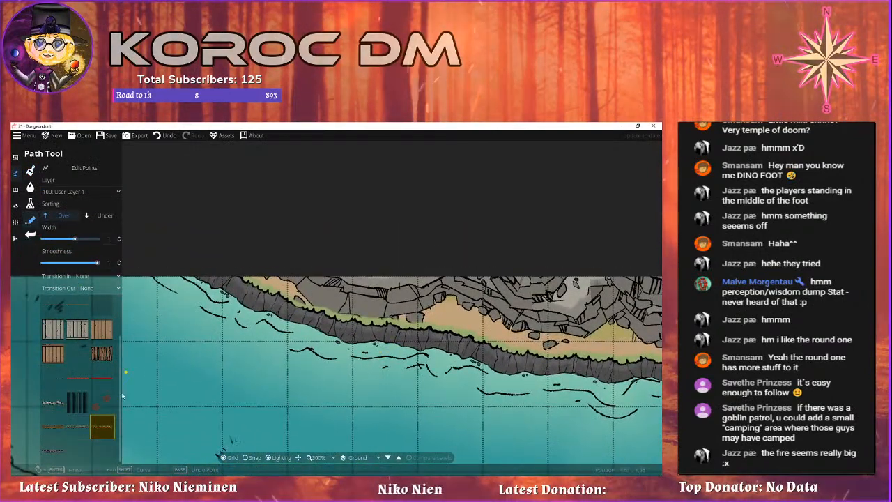
pyautogui.click(75, 428)
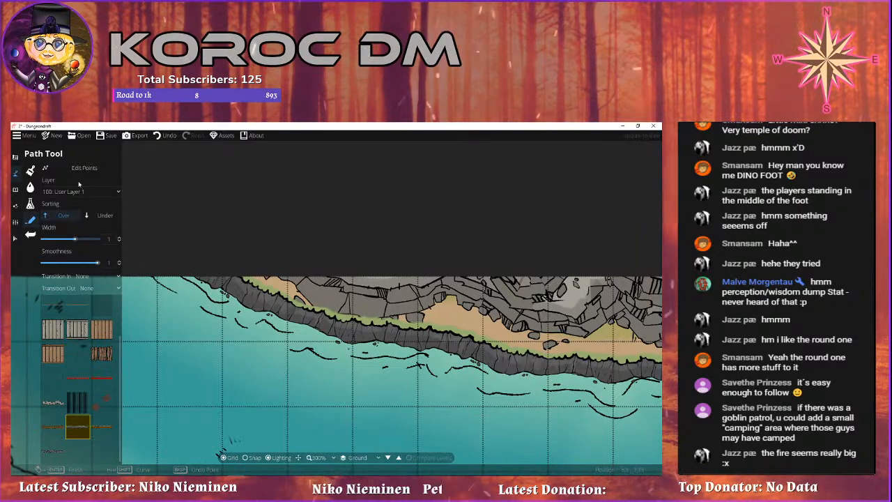
pyautogui.click(310, 322)
pyautogui.moveTo(310, 323); pyautogui.dragTo(355, 340)
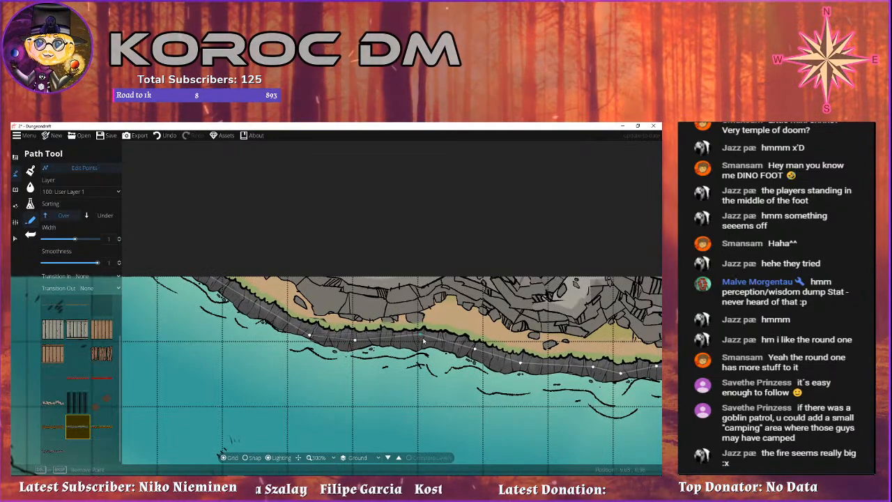
pyautogui.moveTo(421, 335); pyautogui.dragTo(423, 342)
# Reposition the points along the middle of the gray cliff path so its edge follows the northern shoreline less evenly.
pyautogui.moveTo(503, 365); pyautogui.dragTo(326, 331)
pyautogui.moveTo(379, 356); pyautogui.dragTo(313, 348)
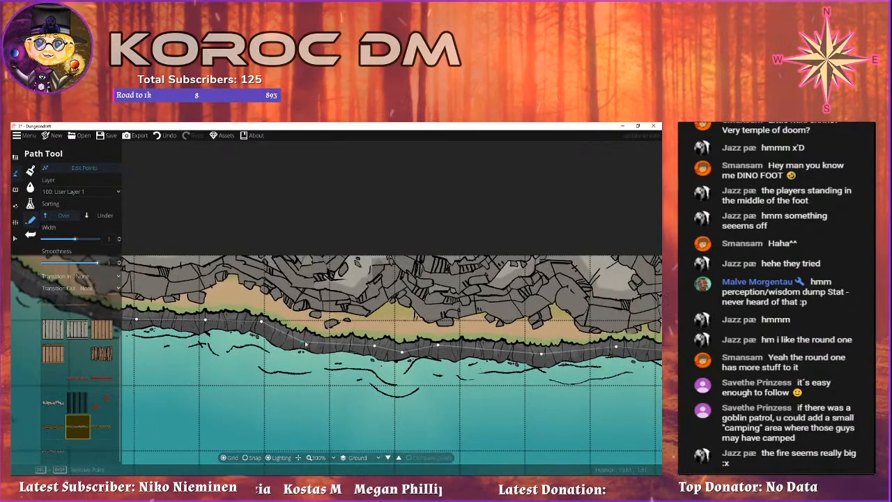
pyautogui.moveTo(380, 350); pyautogui.dragTo(278, 348)
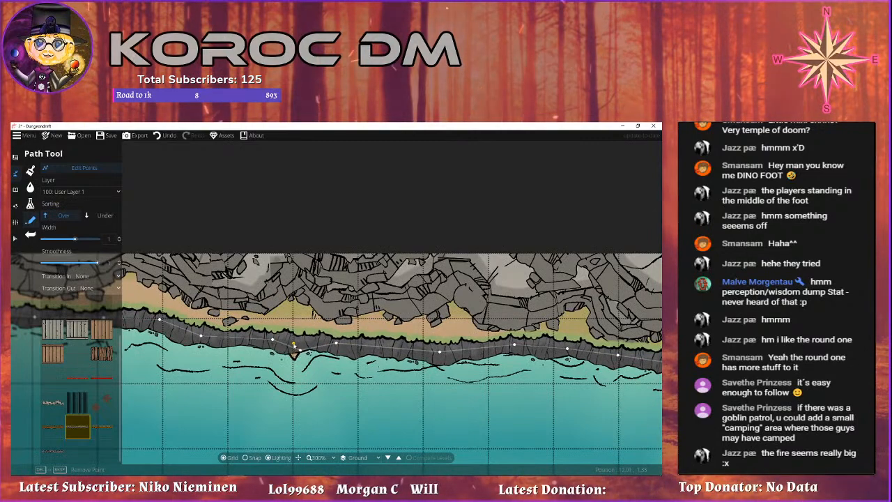
pyautogui.moveTo(342, 343); pyautogui.dragTo(235, 354)
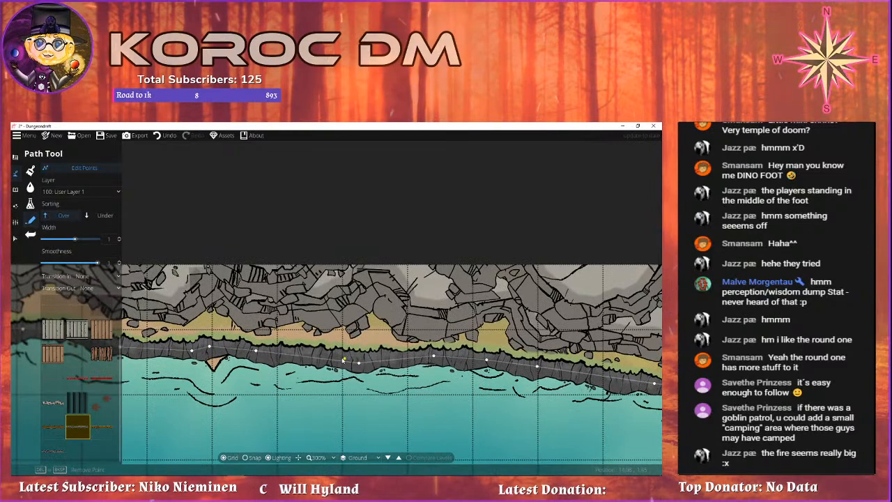
pyautogui.moveTo(331, 359); pyautogui.dragTo(303, 344)
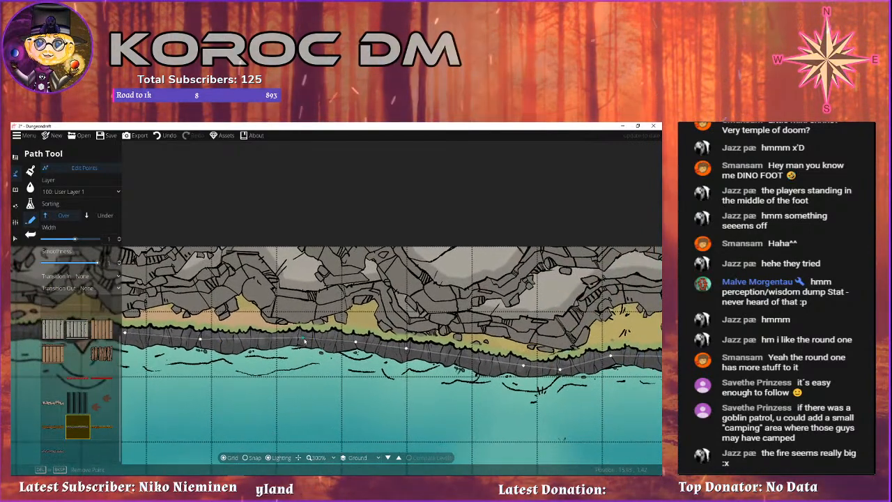
pyautogui.moveTo(405, 354); pyautogui.dragTo(342, 360)
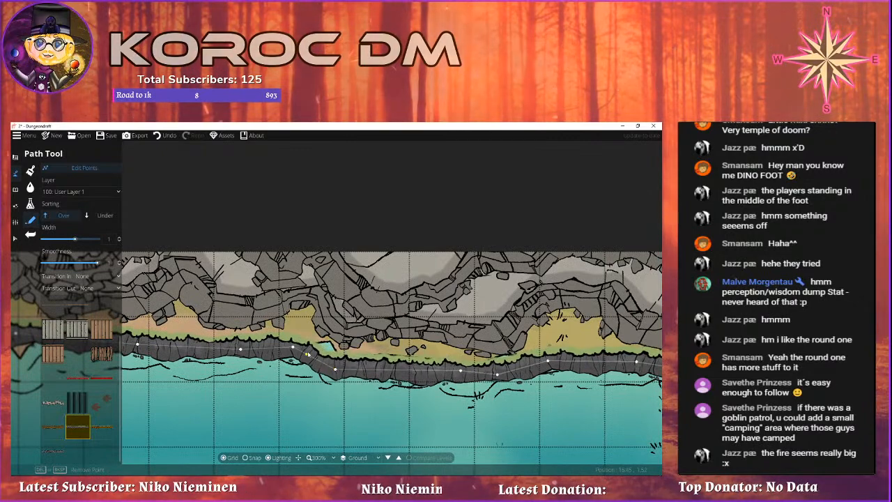
# Reposition the points along the eastern part of the gray cliff path, bringing it slightly south toward the water.
pyautogui.moveTo(307, 354); pyautogui.dragTo(207, 346)
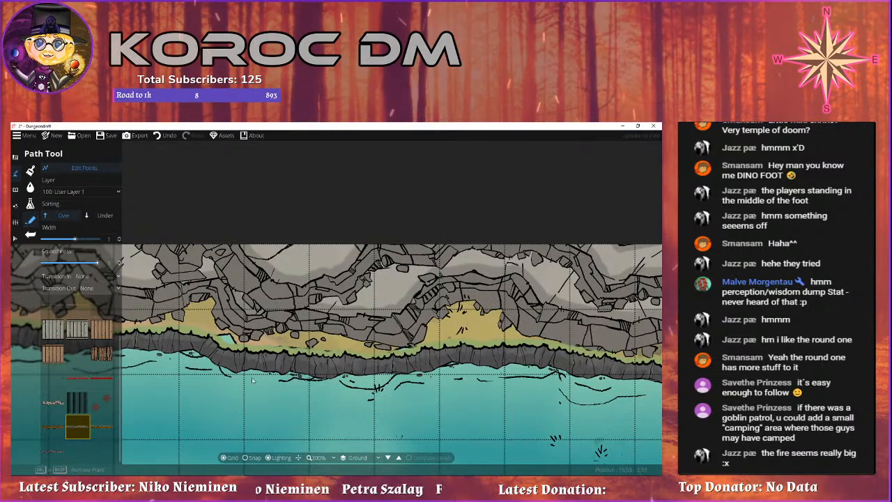
pyautogui.moveTo(346, 372); pyautogui.dragTo(180, 355)
pyautogui.moveTo(371, 346); pyautogui.dragTo(247, 320)
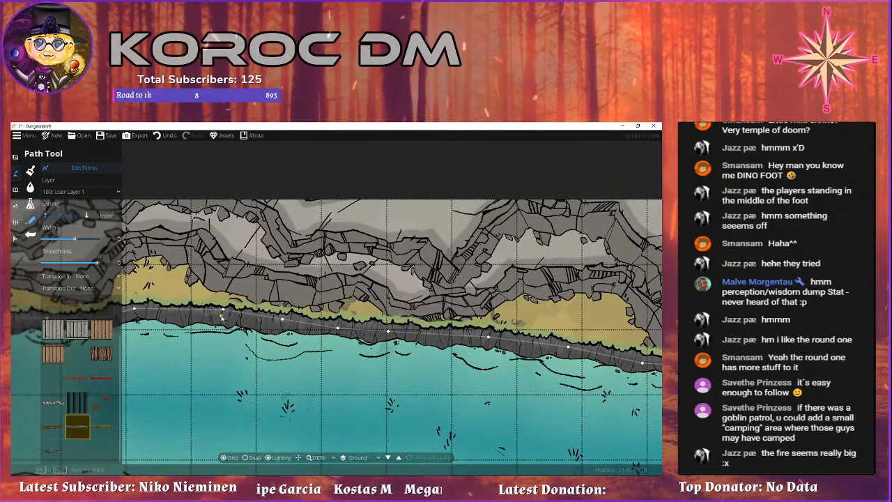
pyautogui.moveTo(218, 325); pyautogui.dragTo(218, 322)
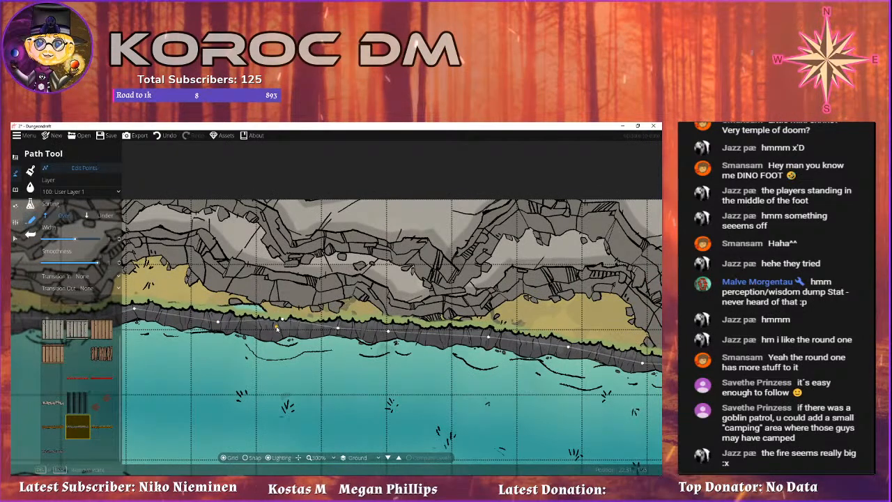
pyautogui.moveTo(351, 353); pyautogui.dragTo(284, 331)
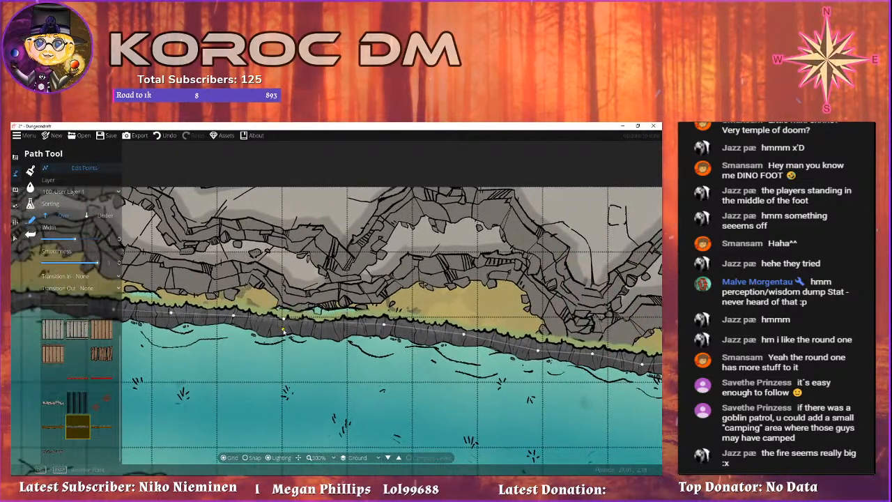
pyautogui.moveTo(390, 333); pyautogui.dragTo(269, 336)
pyautogui.moveTo(411, 369); pyautogui.dragTo(338, 334)
# Scale down the campfire in the goblin camp clearing so it fits beneath the cooking spit.
pyautogui.moveTo(395, 336); pyautogui.dragTo(616, 308)
pyautogui.moveTo(268, 366); pyautogui.dragTo(601, 246)
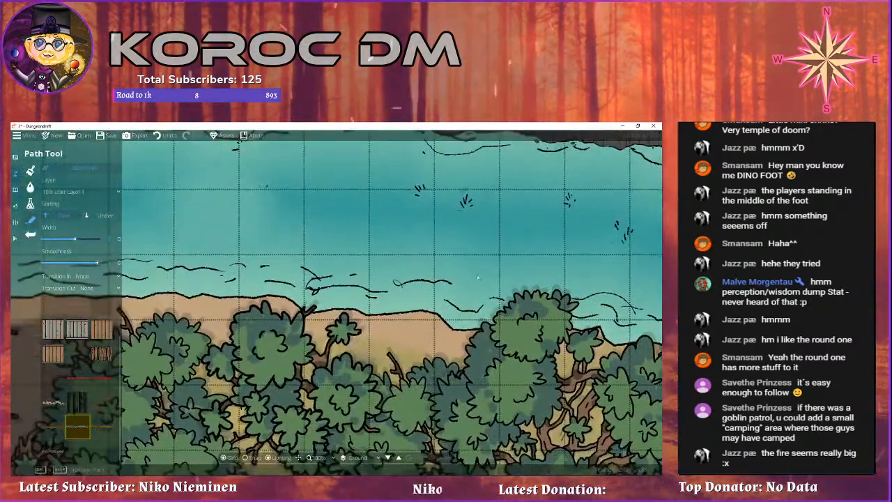
pyautogui.scroll(-3, 418, 278)
pyautogui.moveTo(383, 284); pyautogui.dragTo(645, 265)
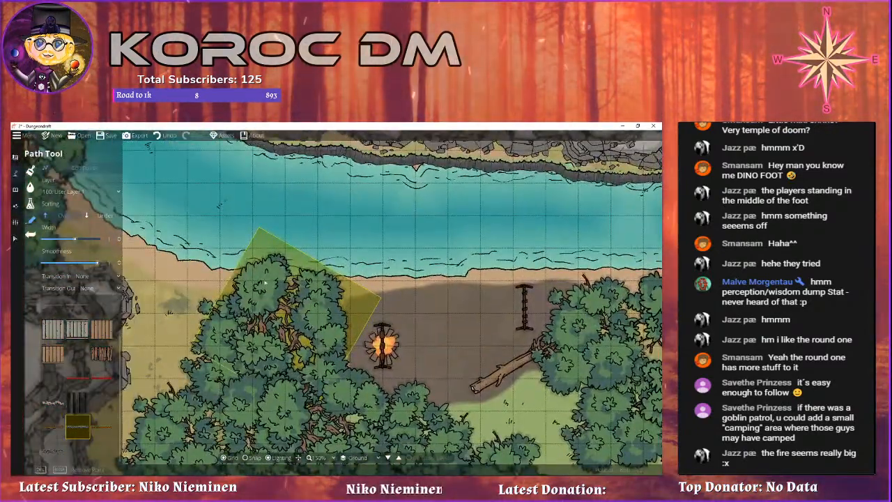
pyautogui.click(16, 238)
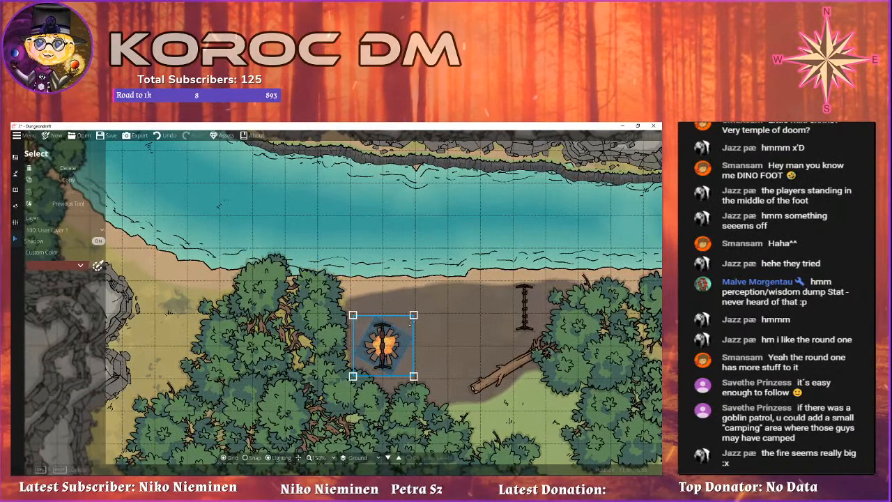
pyautogui.moveTo(409, 321); pyautogui.dragTo(382, 347)
pyautogui.click(420, 356)
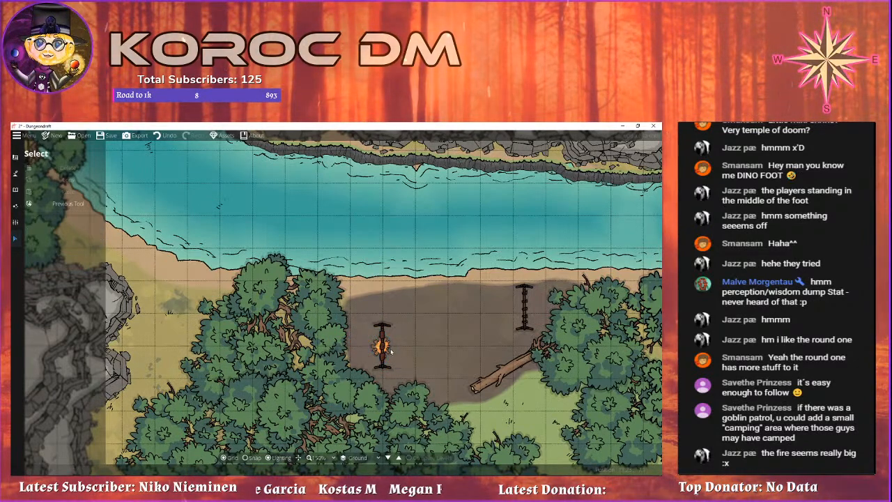
pyautogui.click(388, 351)
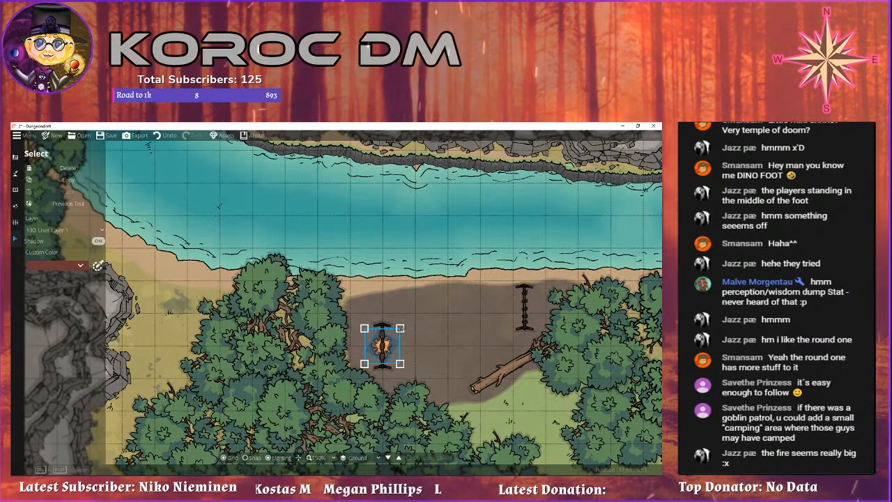
pyautogui.click(429, 336)
# Fill the sandy notch below the gray cliff with water, and erase the water corners above the cliff edge with a smaller Water Brush.
pyautogui.moveTo(447, 309); pyautogui.dragTo(323, 383)
pyautogui.moveTo(315, 313); pyautogui.dragTo(280, 333)
pyautogui.click(16, 174)
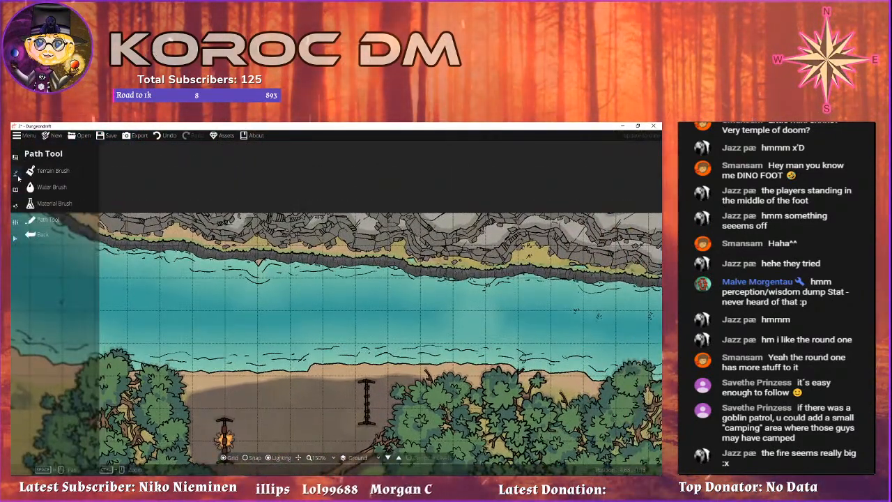
pyautogui.click(66, 174)
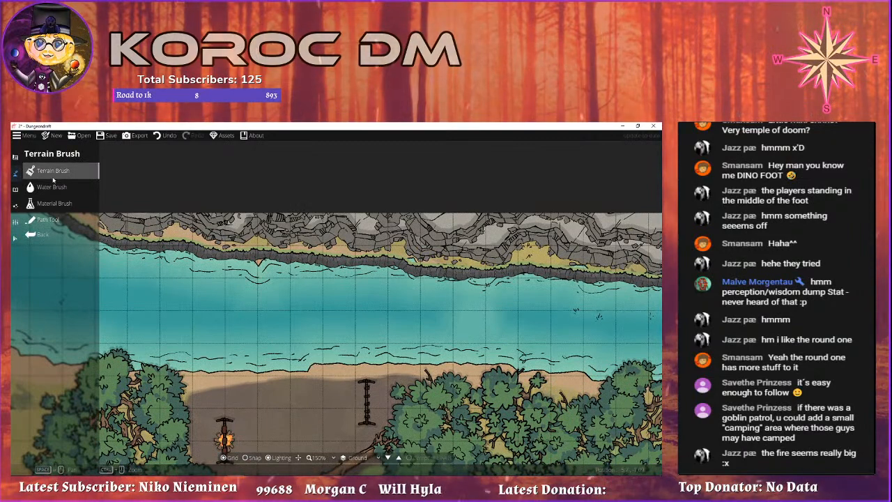
pyautogui.click(53, 186)
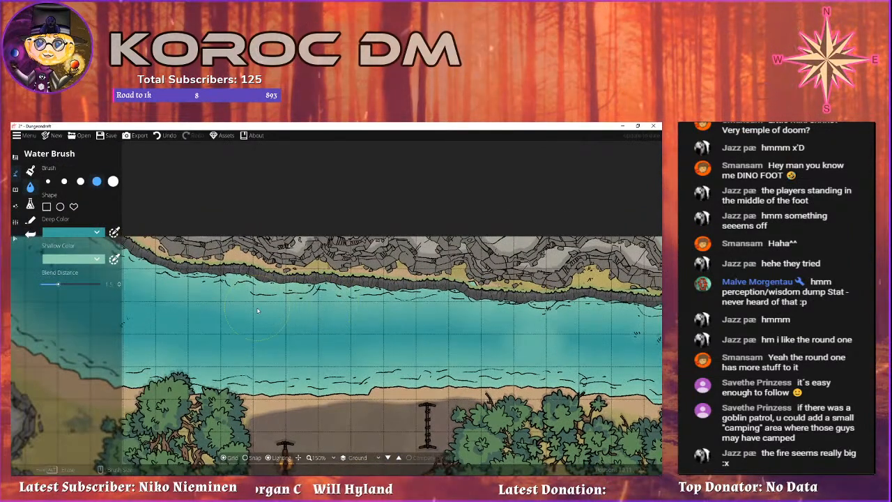
pyautogui.moveTo(348, 307); pyautogui.dragTo(297, 306)
pyautogui.moveTo(460, 315); pyautogui.dragTo(348, 309)
pyautogui.scroll(-2, 356, 289)
pyautogui.moveTo(365, 270); pyautogui.dragTo(362, 279)
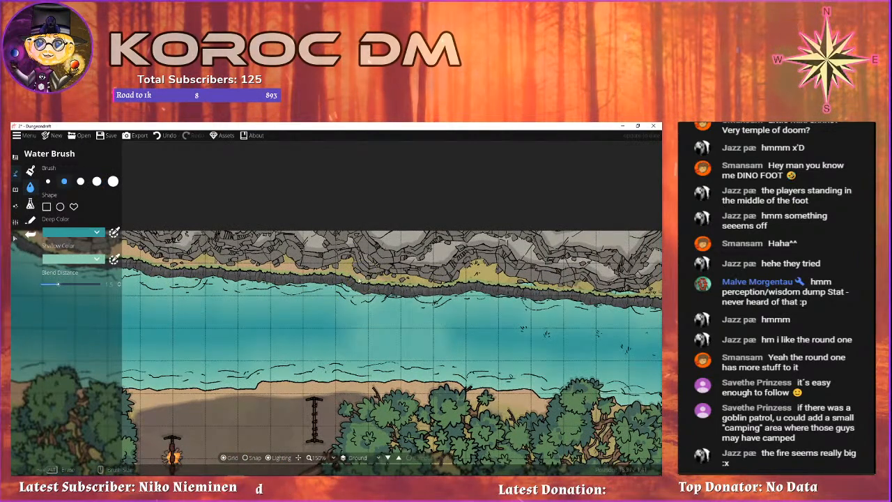
pyautogui.moveTo(484, 296); pyautogui.dragTo(358, 293)
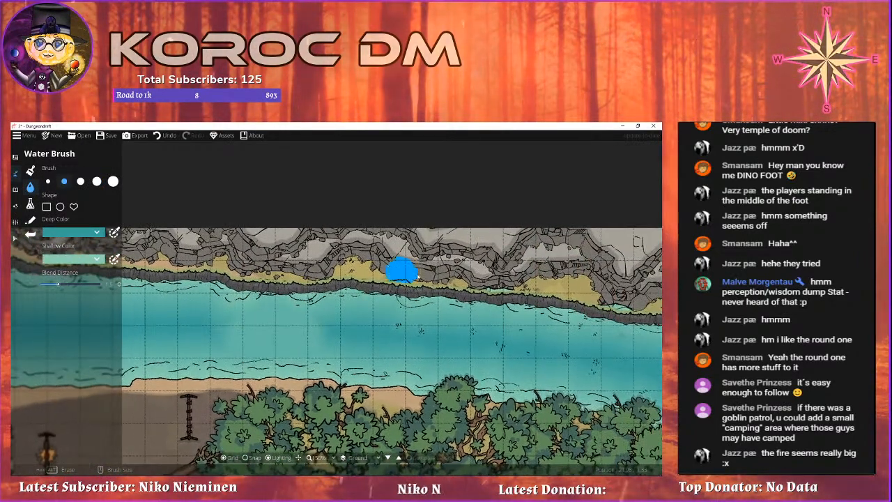
pyautogui.moveTo(488, 292); pyautogui.dragTo(246, 298)
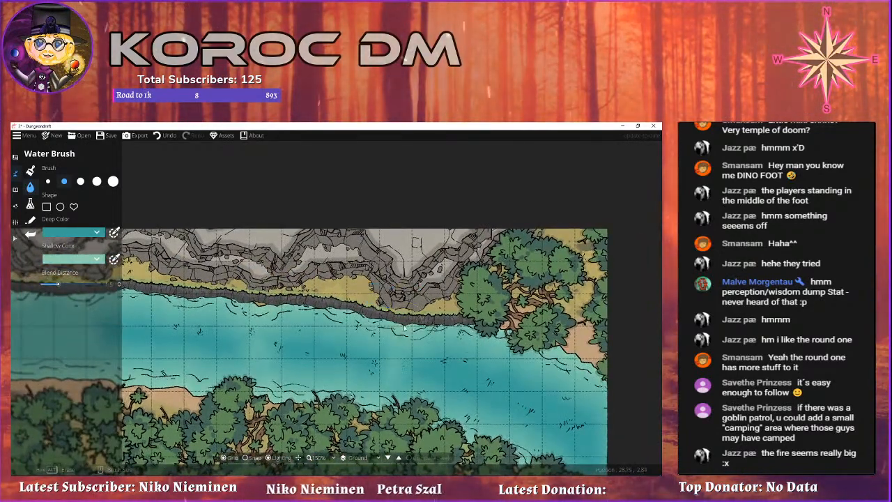
# Examine the river from the eastern trees to the northwestern bend for leftover water corners along the gray cliff.
pyautogui.moveTo(387, 328); pyautogui.dragTo(458, 307)
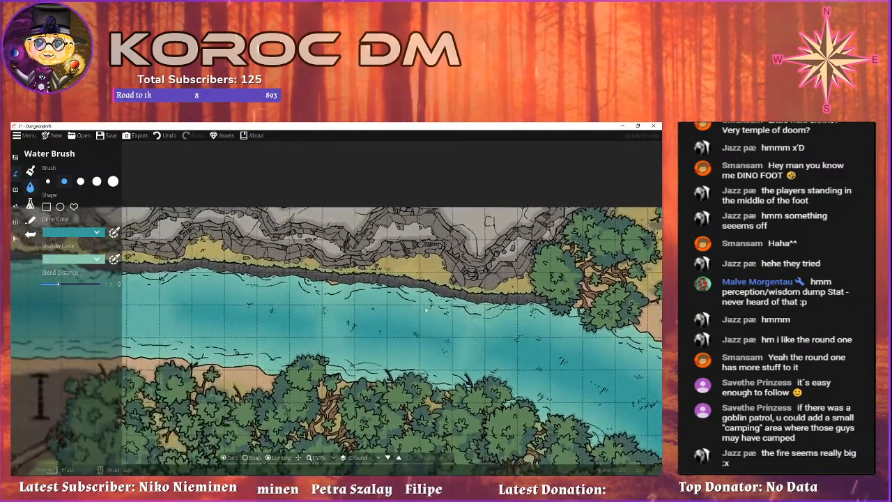
pyautogui.moveTo(327, 293); pyautogui.dragTo(514, 305)
pyautogui.click(367, 302)
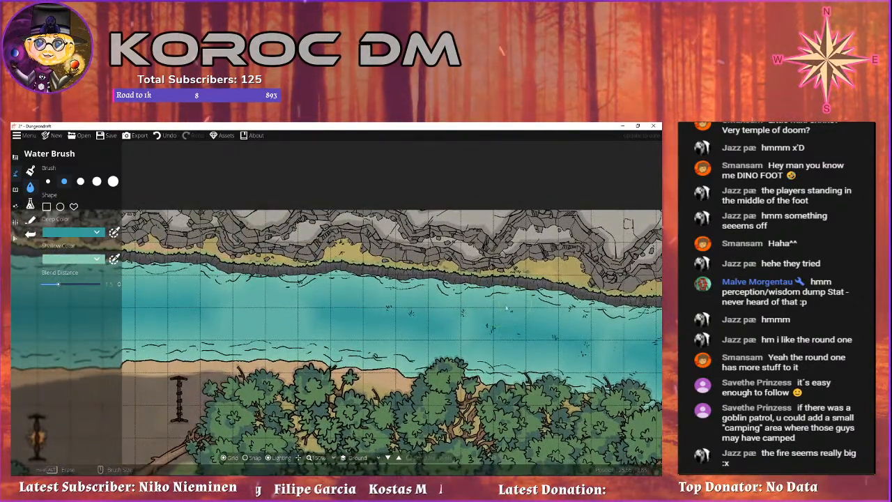
pyautogui.moveTo(352, 310); pyautogui.dragTo(575, 318)
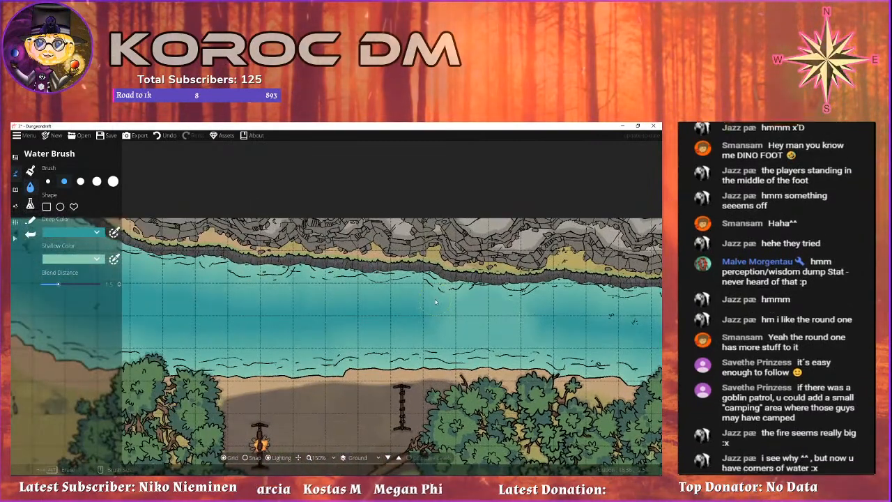
pyautogui.moveTo(382, 288)
pyautogui.mouseDown()
pyautogui.moveTo(324, 283)
pyautogui.moveTo(395, 305)
pyautogui.moveTo(396, 287)
pyautogui.moveTo(324, 284)
pyautogui.moveTo(335, 291)
pyautogui.moveTo(338, 280)
pyautogui.moveTo(345, 284)
pyautogui.mouseUp()
pyautogui.moveTo(298, 308); pyautogui.dragTo(431, 316)
pyautogui.moveTo(334, 277); pyautogui.dragTo(303, 275)
pyautogui.moveTo(376, 315); pyautogui.dragTo(419, 250)
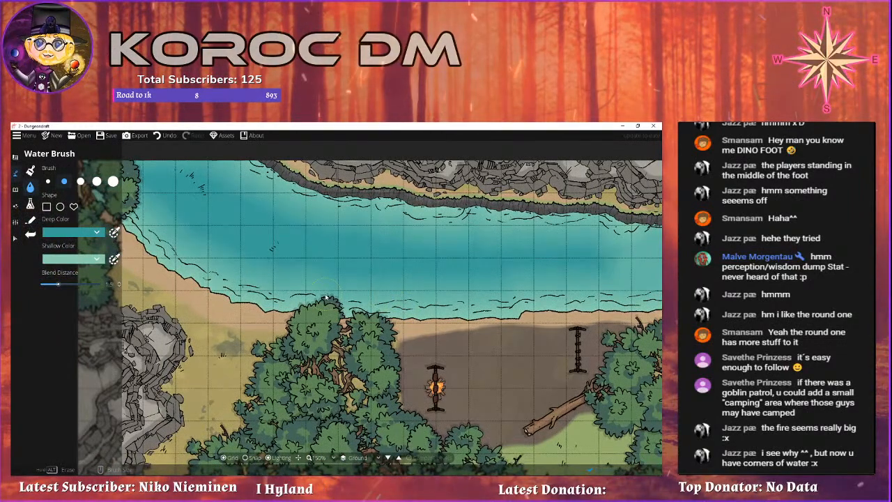
pyautogui.moveTo(242, 267); pyautogui.dragTo(353, 307)
pyautogui.moveTo(420, 271); pyautogui.dragTo(219, 336)
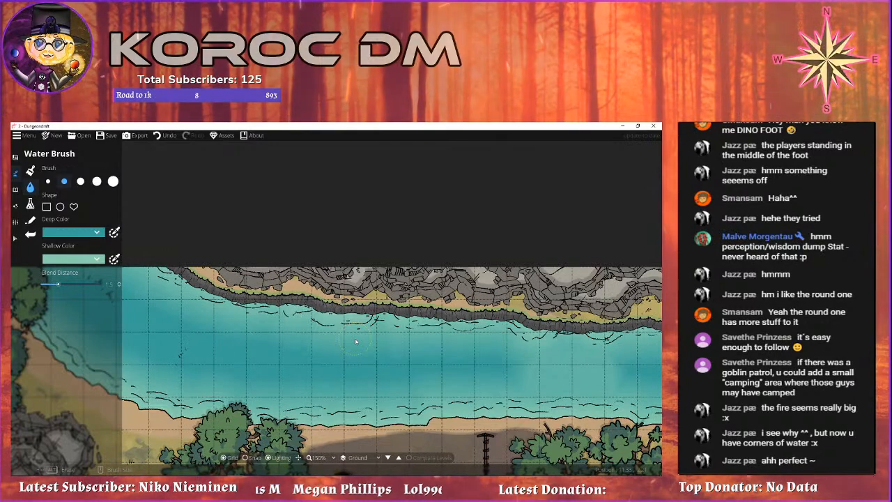
pyautogui.moveTo(328, 330); pyautogui.dragTo(439, 280)
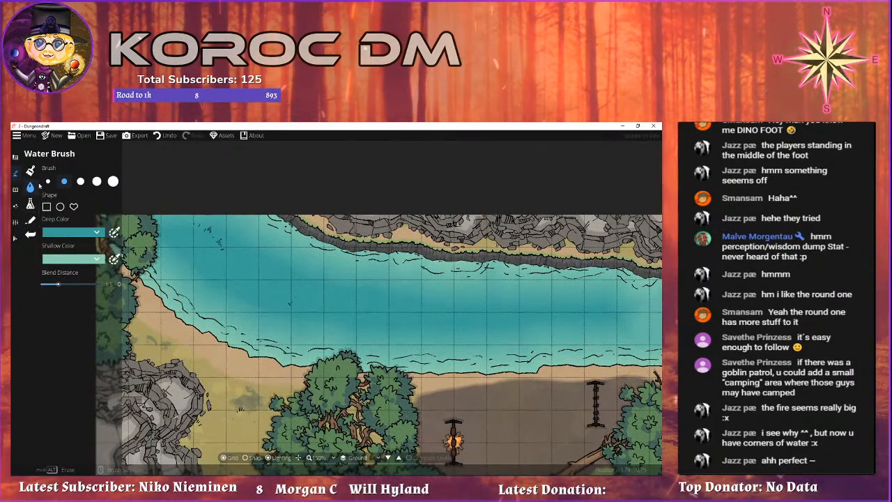
# Paint Terrain Grass with brush sizes 1 and 2 over the strip between the northern rocks and the gray cliff path.
pyautogui.click(30, 170)
pyautogui.click(48, 282)
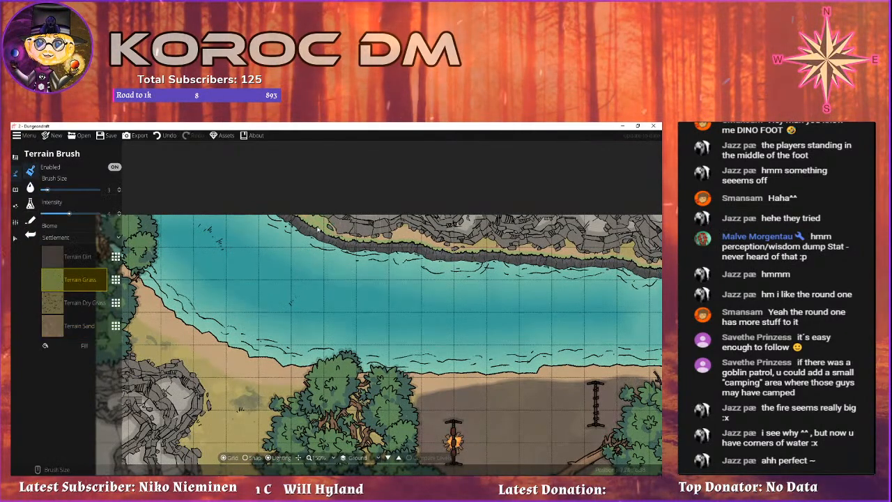
pyautogui.moveTo(435, 229); pyautogui.dragTo(294, 244)
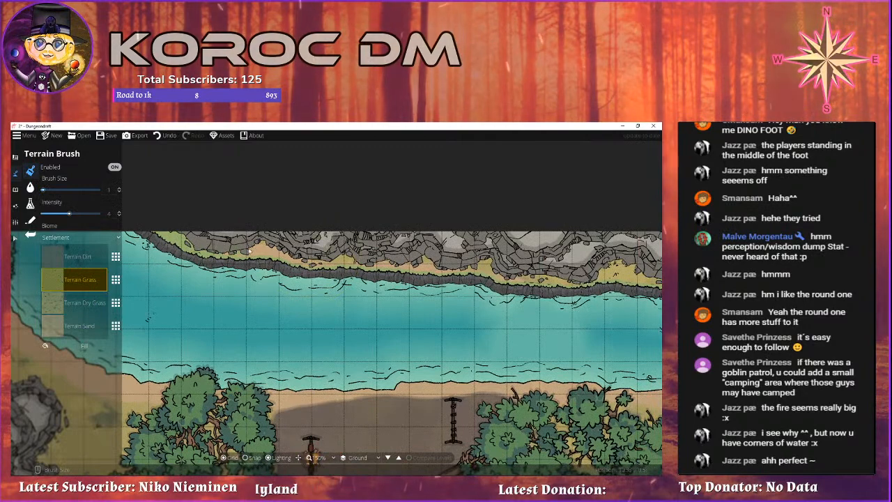
pyautogui.moveTo(331, 260)
pyautogui.mouseDown()
pyautogui.moveTo(452, 271)
pyautogui.moveTo(336, 273)
pyautogui.mouseUp()
pyautogui.moveTo(425, 275)
pyautogui.mouseDown()
pyautogui.moveTo(460, 286)
pyautogui.moveTo(304, 302)
pyautogui.mouseUp()
pyautogui.scroll(-2, 352, 289)
pyautogui.moveTo(352, 289)
pyautogui.mouseDown()
pyautogui.moveTo(424, 294)
pyautogui.moveTo(370, 307)
pyautogui.moveTo(436, 308)
pyautogui.mouseUp()
pyautogui.moveTo(356, 289); pyautogui.dragTo(278, 293)
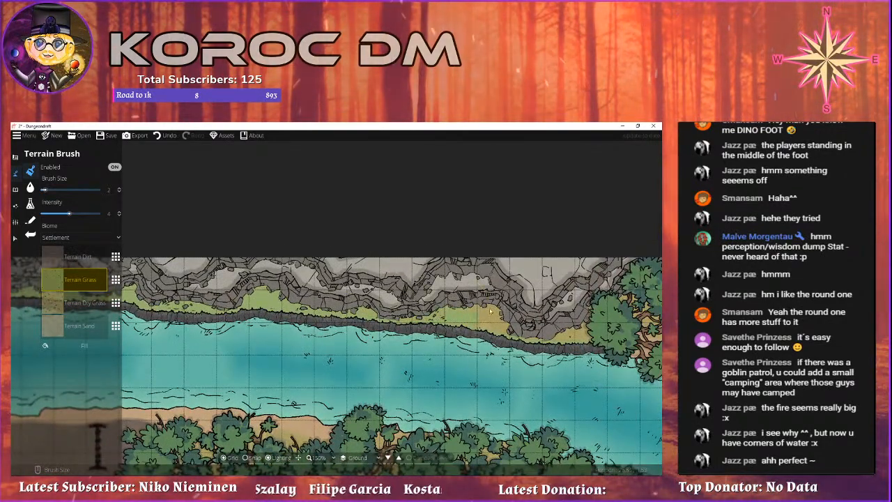
pyautogui.moveTo(559, 337)
pyautogui.mouseDown()
pyautogui.moveTo(407, 324)
pyautogui.moveTo(646, 193)
pyautogui.mouseUp()
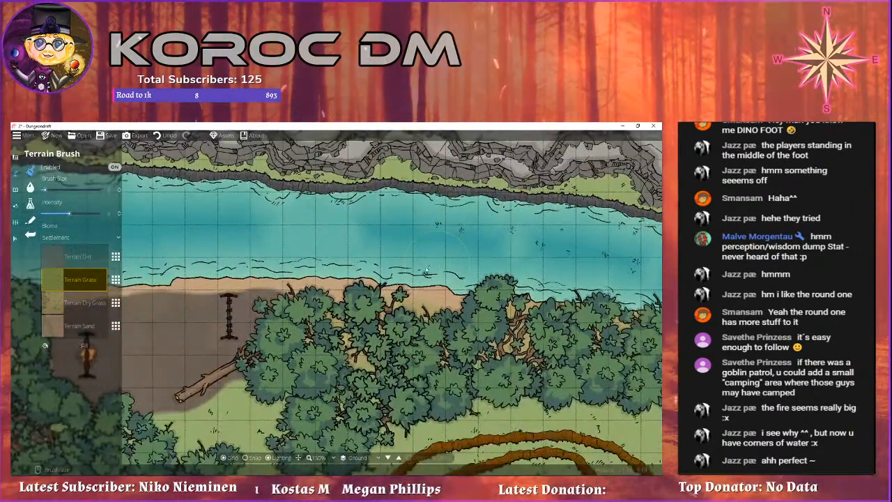
# Look over the river, the northwestern bank, the goblin camp clearing and the forest around the dirt path.
pyautogui.scroll(-3, 424, 267)
pyautogui.moveTo(435, 249); pyautogui.dragTo(503, 217)
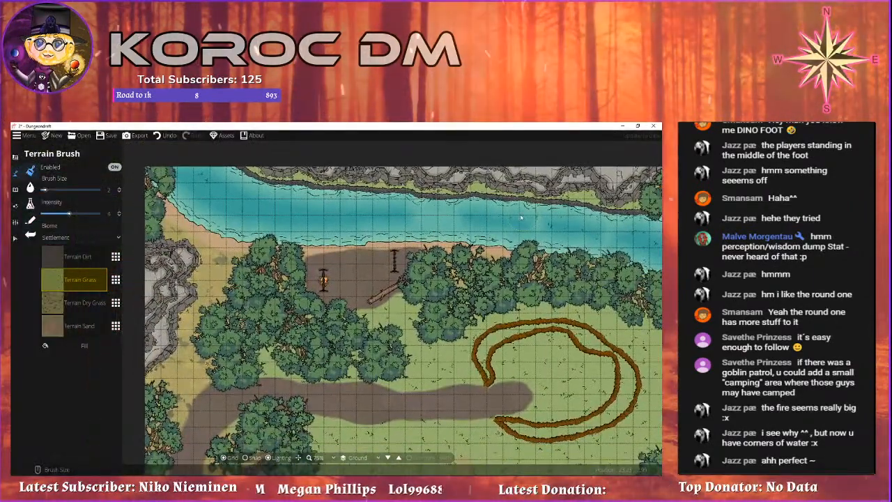
pyautogui.moveTo(435, 229); pyautogui.dragTo(357, 237)
pyautogui.scroll(2, 323, 262)
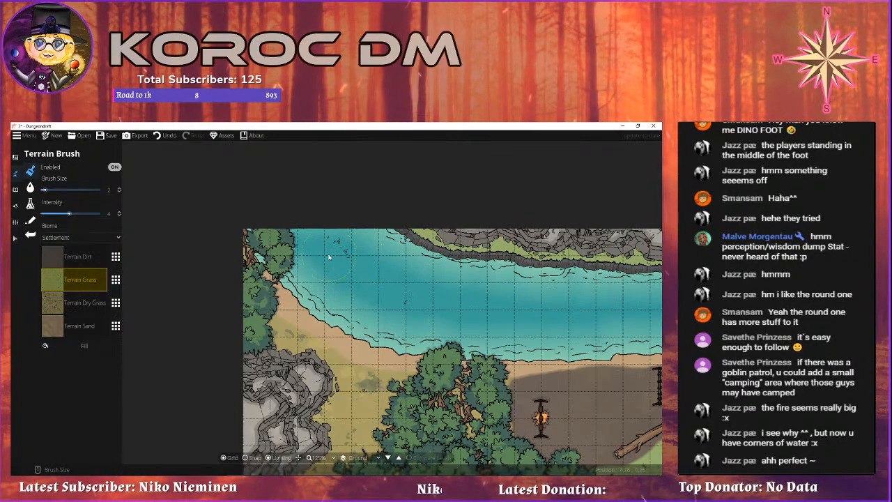
pyautogui.scroll(1, 346, 290)
pyautogui.moveTo(346, 290); pyautogui.dragTo(300, 247)
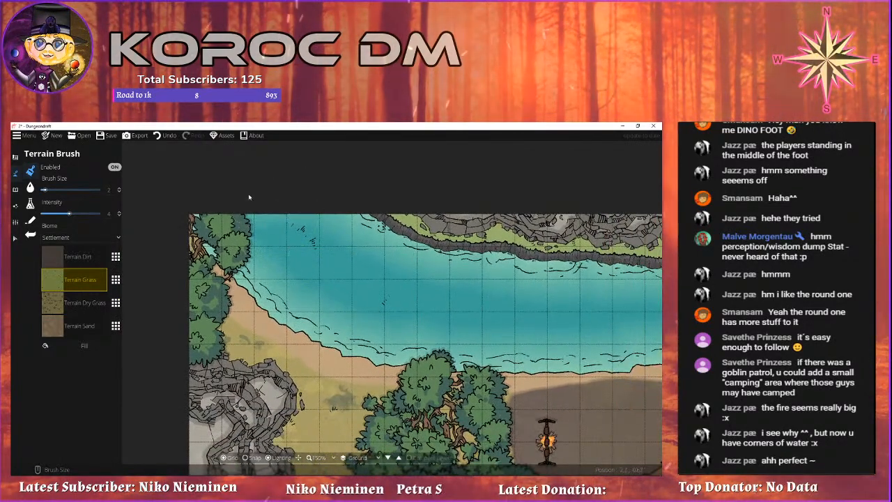
pyautogui.moveTo(330, 194); pyautogui.dragTo(276, 200)
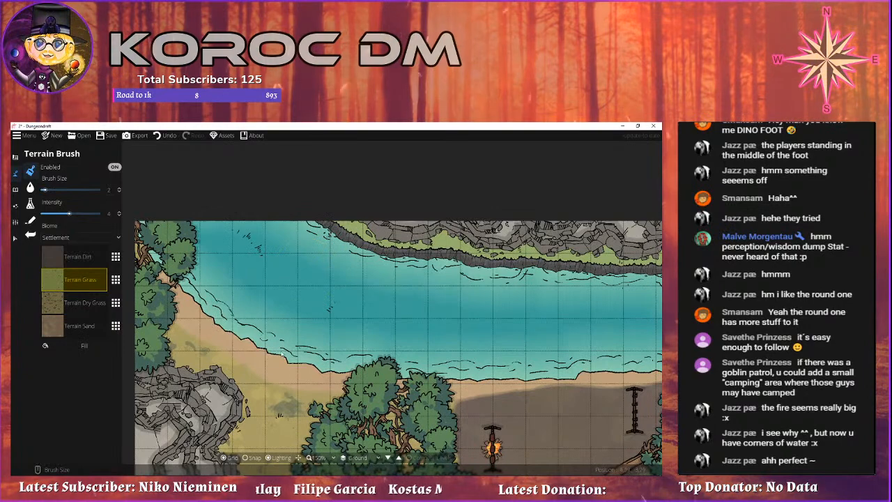
pyautogui.moveTo(240, 358); pyautogui.dragTo(259, 283)
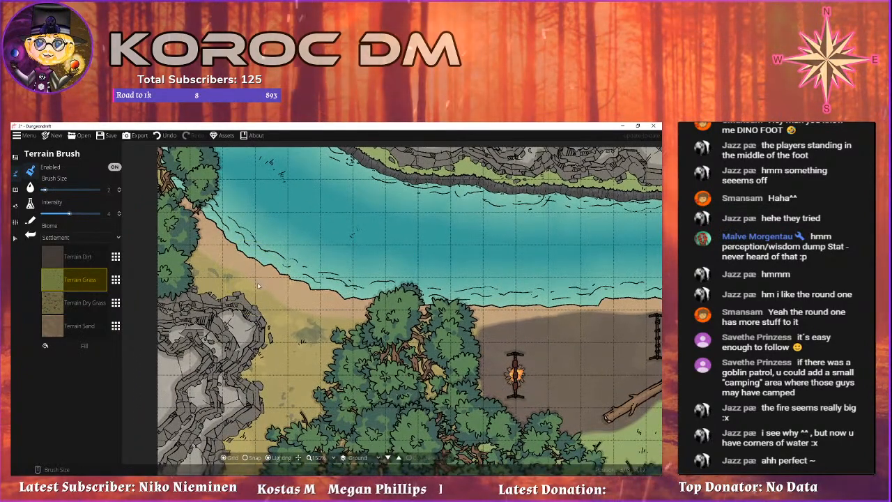
pyautogui.moveTo(301, 208); pyautogui.dragTo(179, 204)
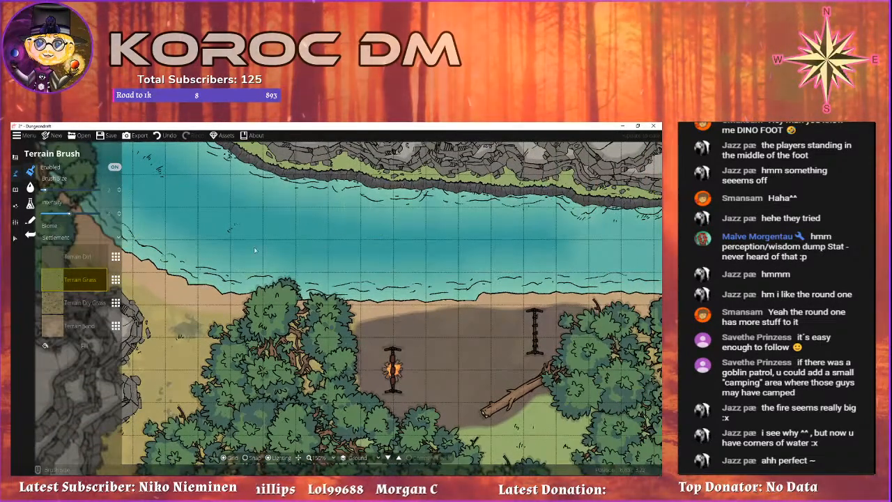
pyautogui.moveTo(244, 242); pyautogui.dragTo(427, 282)
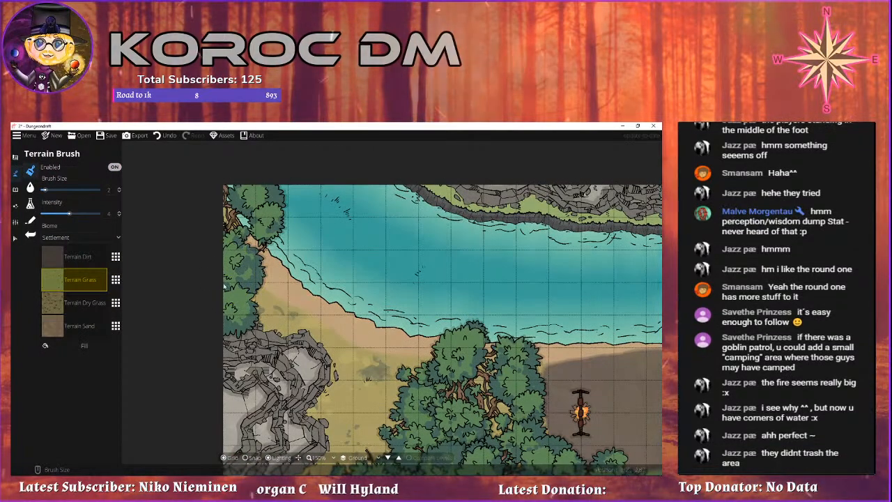
pyautogui.moveTo(278, 279); pyautogui.dragTo(211, 203)
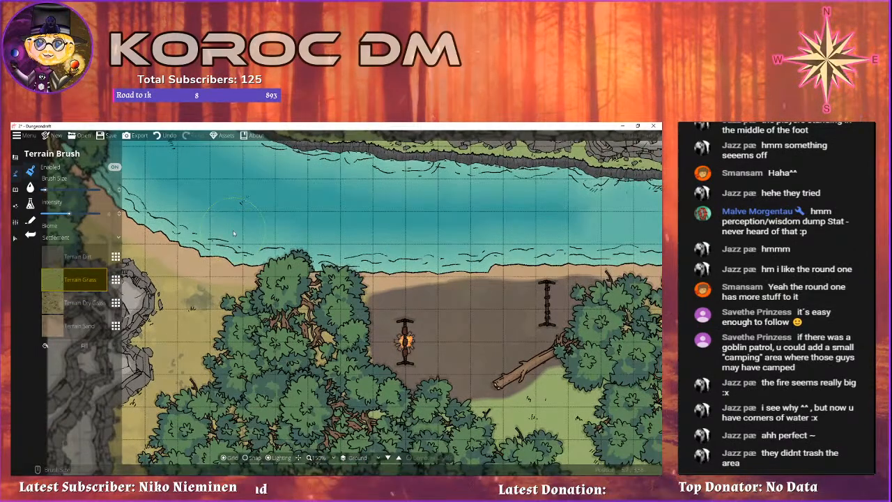
pyautogui.moveTo(359, 328); pyautogui.dragTo(263, 216)
pyautogui.scroll(-2, 263, 216)
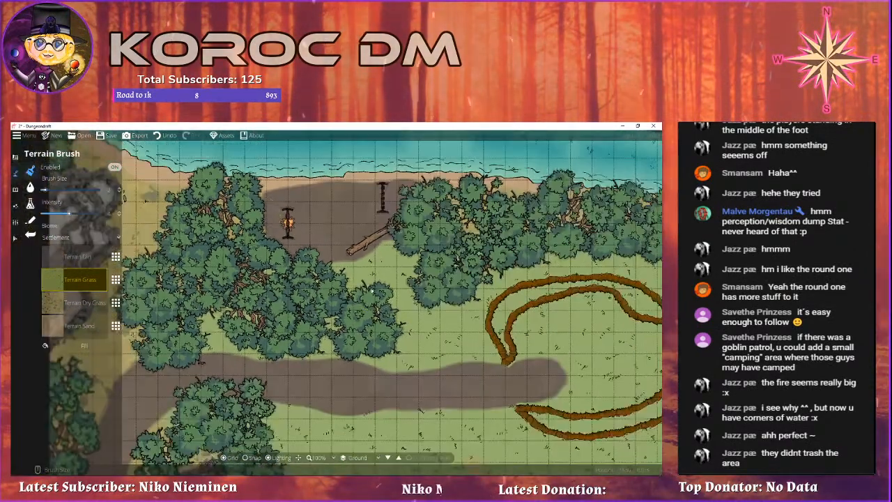
pyautogui.moveTo(354, 283); pyautogui.dragTo(278, 237)
pyautogui.moveTo(401, 275); pyautogui.dragTo(607, 349)
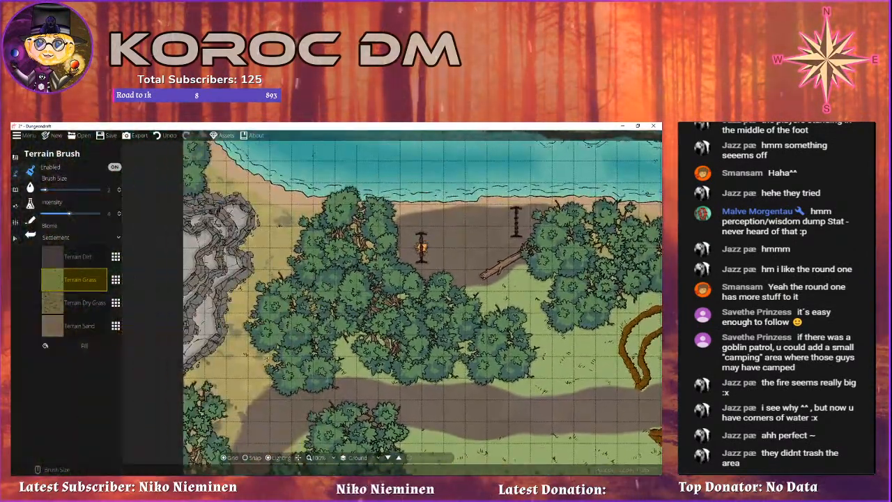
# Look over the dirt path, the grassy clearing around the brown cliff ring, the pond area and the surrounding forest.
pyautogui.moveTo(387, 299); pyautogui.dragTo(230, 167)
pyautogui.moveTo(351, 268); pyautogui.dragTo(278, 172)
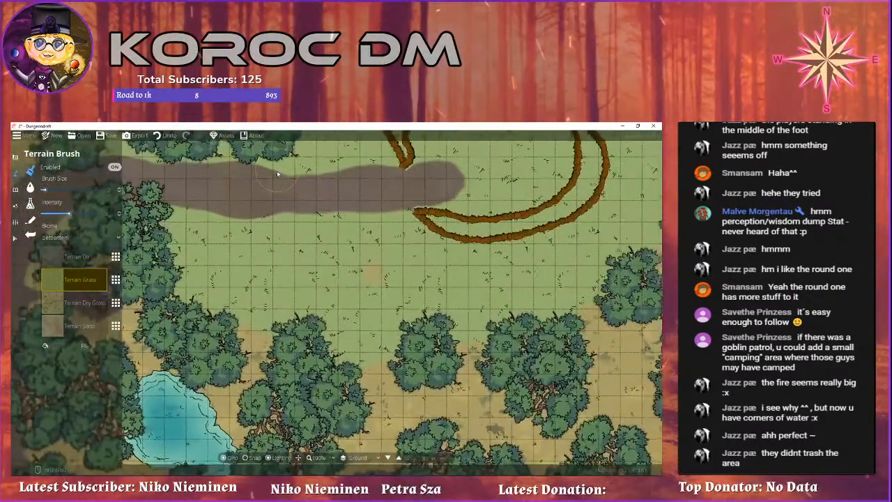
pyautogui.click(105, 284)
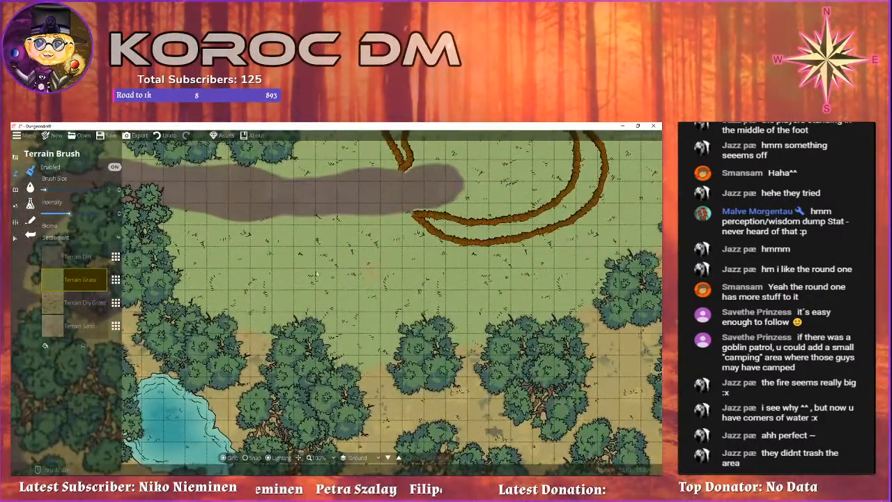
pyautogui.moveTo(402, 286); pyautogui.dragTo(242, 304)
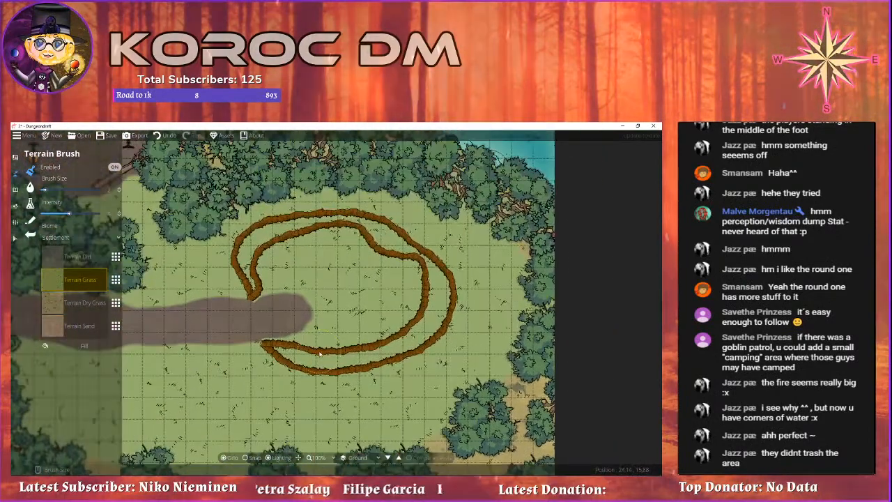
pyautogui.scroll(3, 276, 323)
pyautogui.moveTo(313, 275); pyautogui.dragTo(467, 258)
pyautogui.scroll(-3, 230, 355)
pyautogui.moveTo(327, 463); pyautogui.dragTo(301, 277)
pyautogui.moveTo(265, 248); pyautogui.dragTo(223, 362)
pyautogui.moveTo(274, 262); pyautogui.dragTo(373, 363)
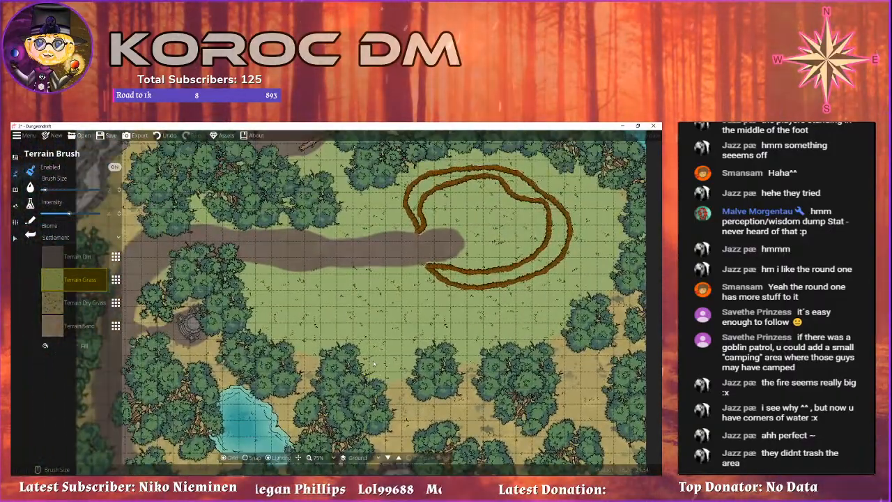
pyautogui.moveTo(280, 300); pyautogui.dragTo(357, 378)
pyautogui.moveTo(549, 288); pyautogui.dragTo(317, 305)
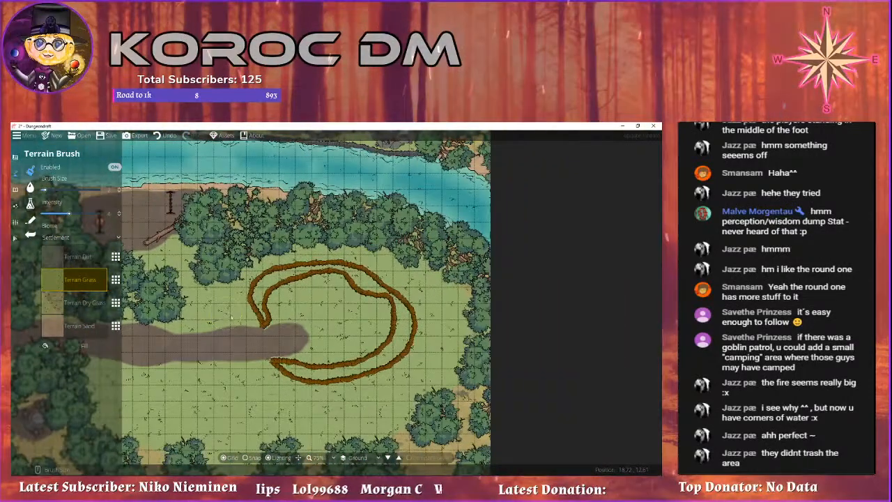
# Examine the brown cliff ring and the end of the dirt path at its western opening up close.
pyautogui.scroll(1, 316, 304)
pyautogui.scroll(1, 315, 314)
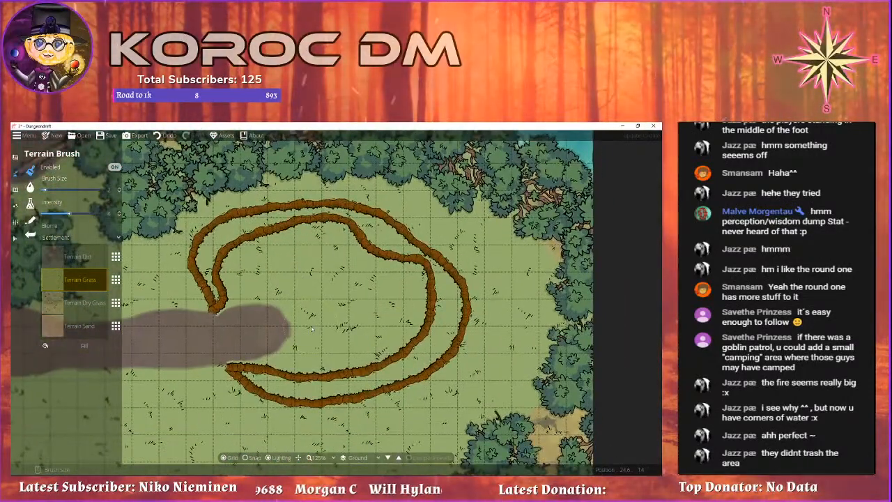
pyautogui.scroll(1, 312, 329)
pyautogui.moveTo(310, 322); pyautogui.dragTo(331, 281)
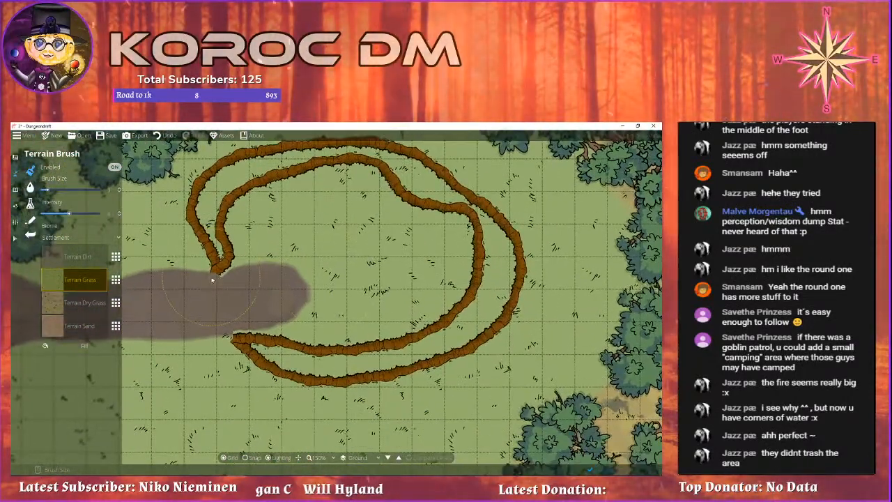
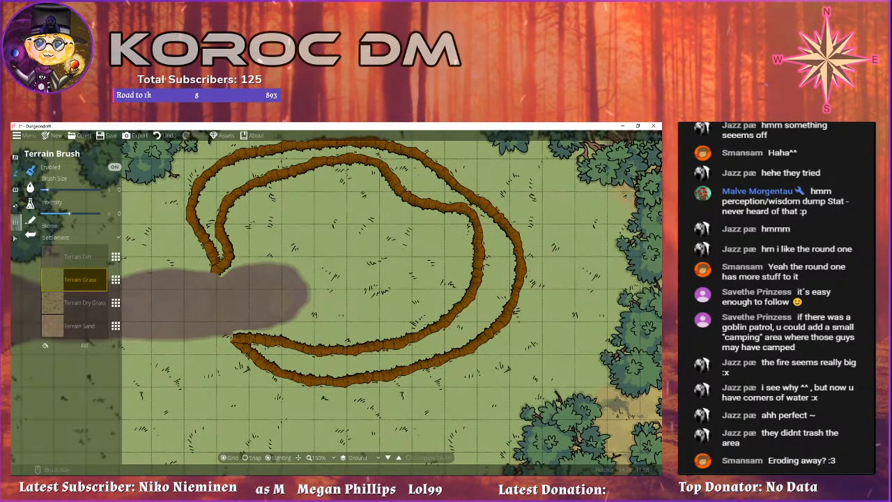
pyautogui.moveTo(163, 296); pyautogui.dragTo(212, 353)
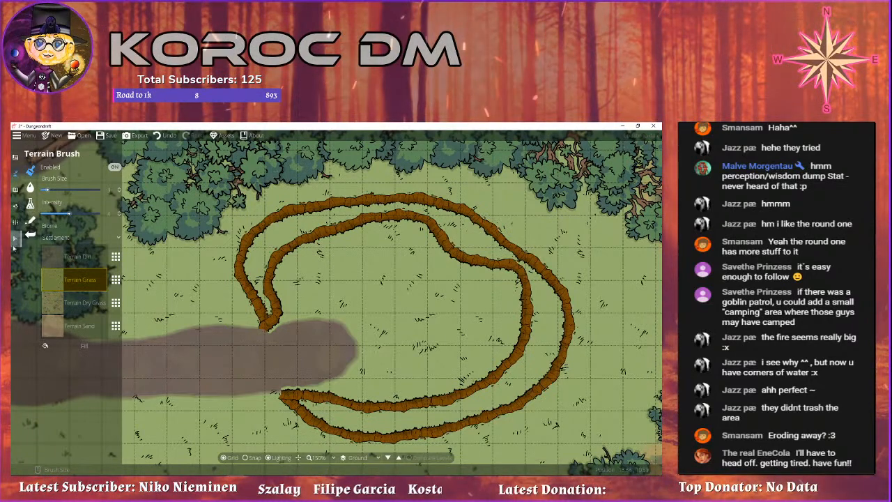
pyautogui.moveTo(206, 353); pyautogui.dragTo(190, 341)
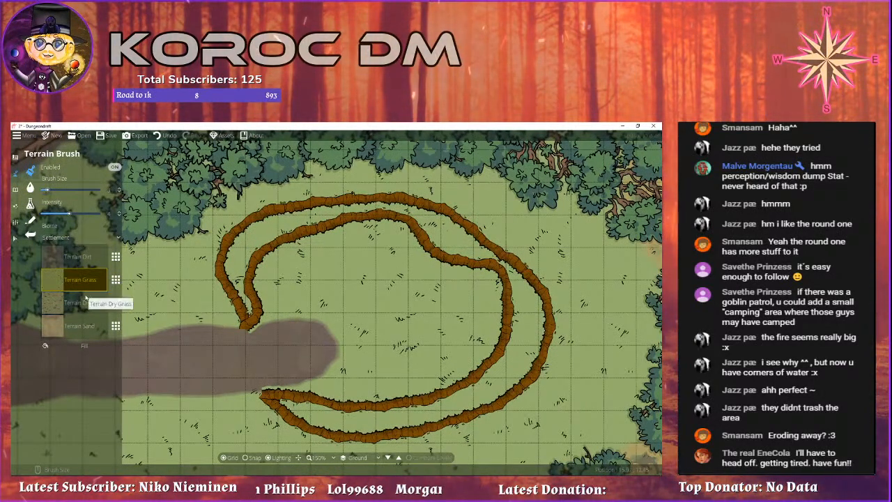
pyautogui.moveTo(165, 314); pyautogui.dragTo(210, 289)
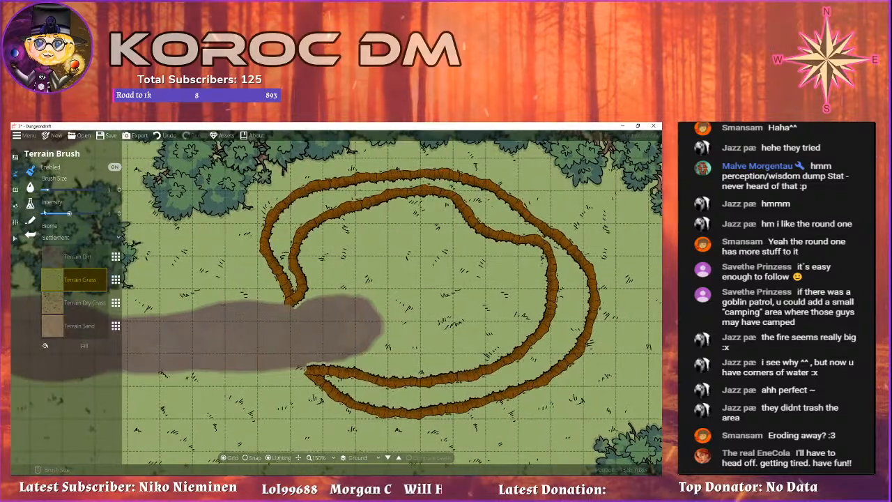
# Browse the Object Tool library for a stone structure suited to the grassy area inside the brown cliff ring.
pyautogui.click(30, 202)
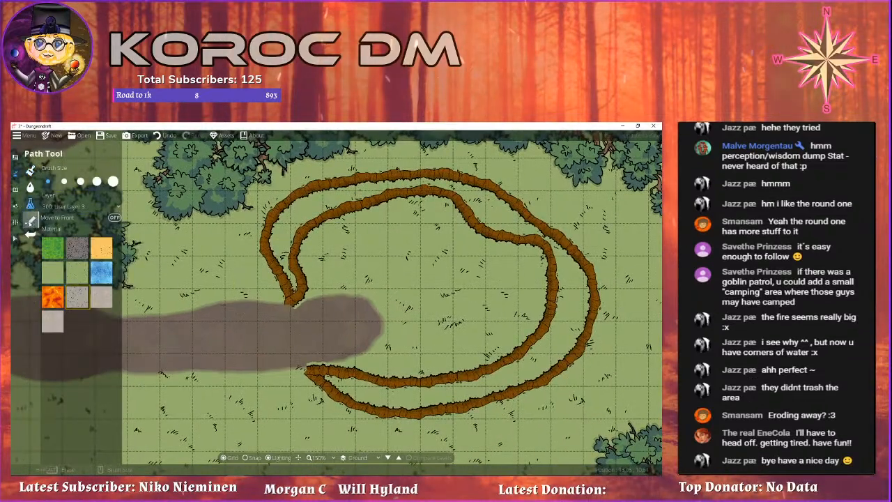
pyautogui.click(15, 190)
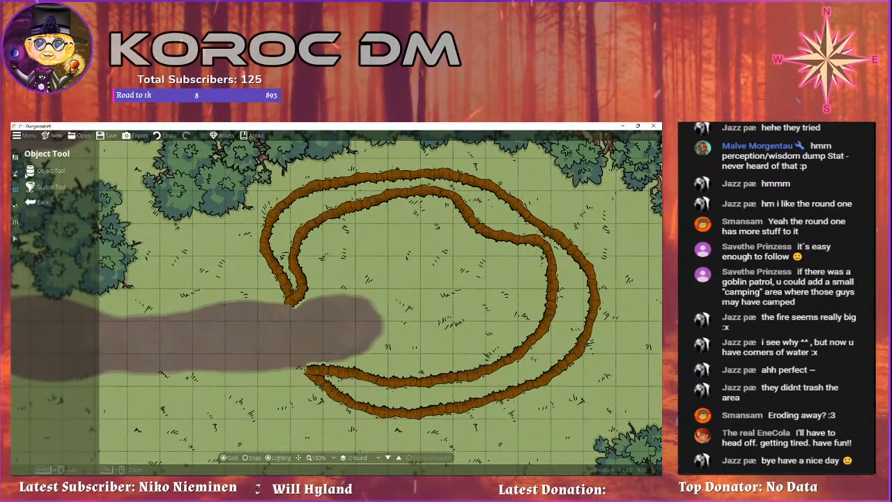
pyautogui.click(46, 173)
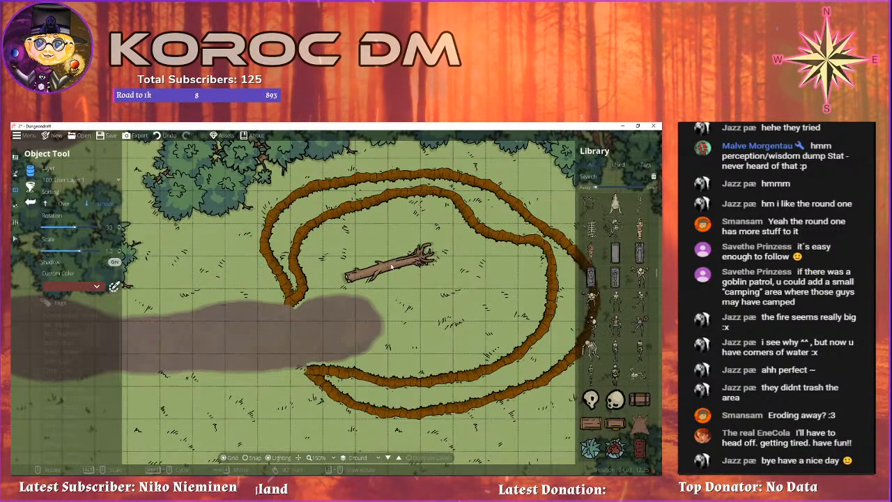
pyautogui.scroll(-5, 619, 327)
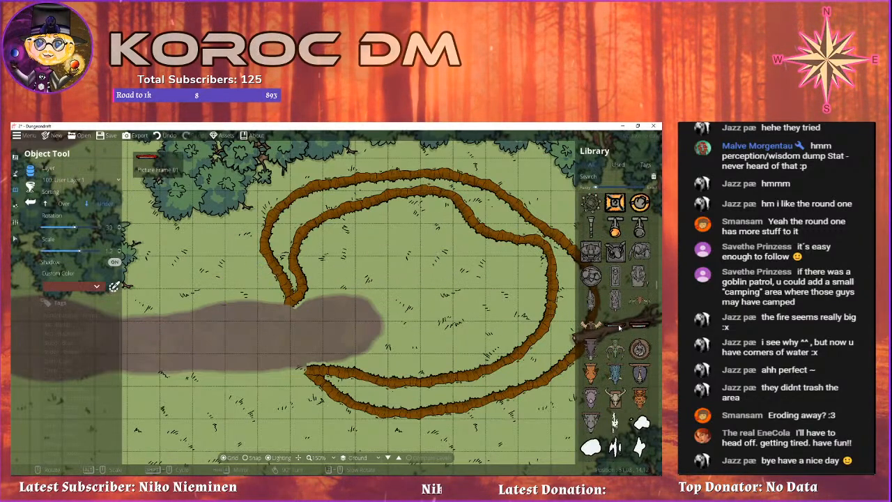
pyautogui.scroll(-8, 619, 327)
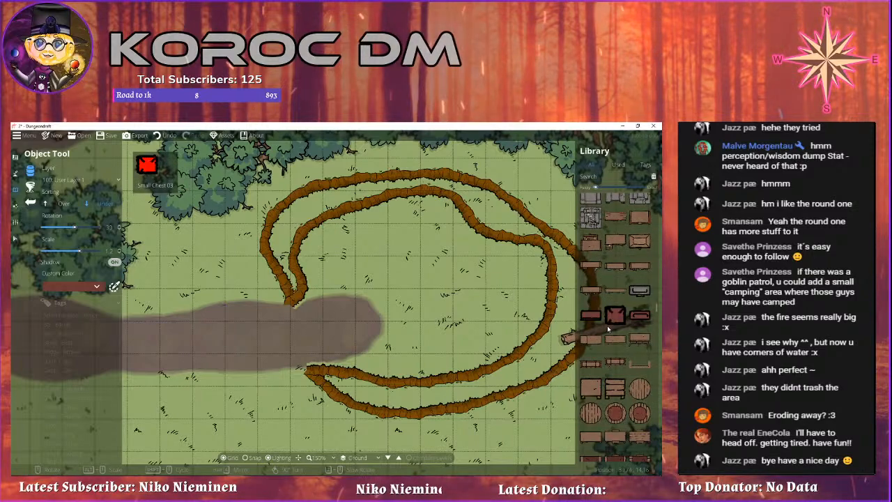
pyautogui.scroll(-6, 613, 326)
pyautogui.moveTo(469, 278); pyautogui.dragTo(429, 276)
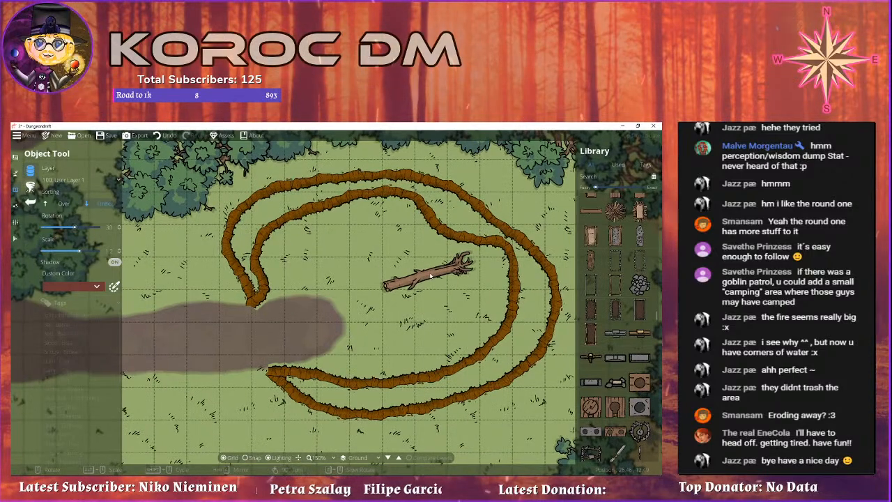
pyautogui.scroll(-5, 628, 322)
pyautogui.scroll(-4, 629, 323)
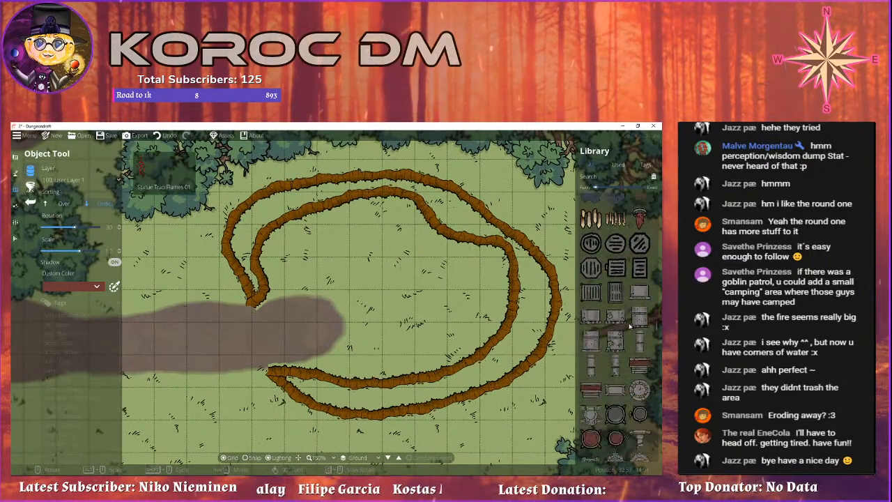
pyautogui.scroll(-5, 629, 326)
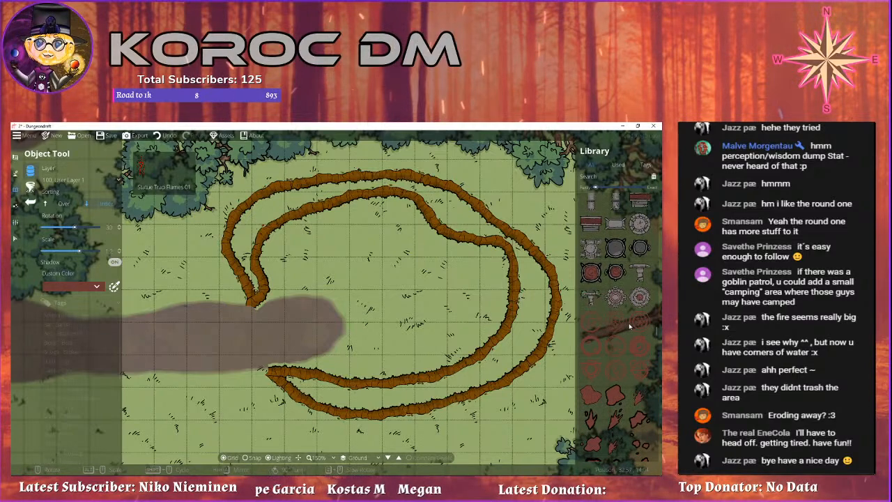
pyautogui.scroll(-5, 627, 325)
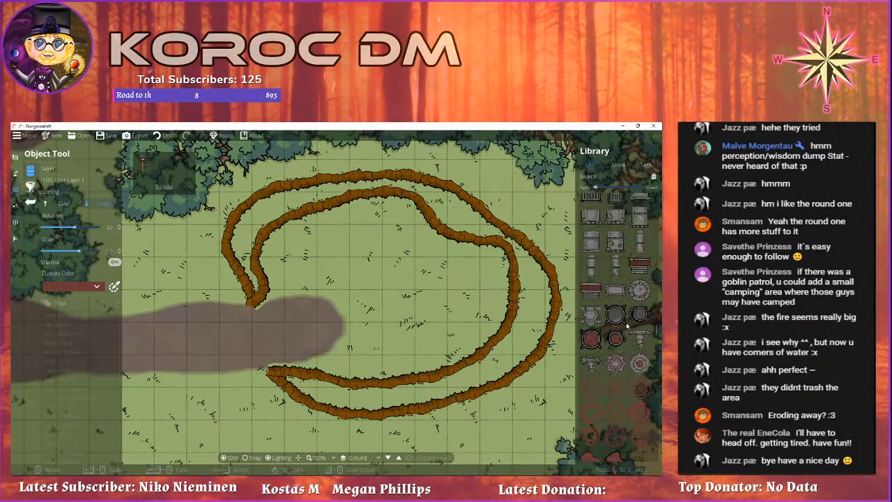
pyautogui.scroll(-8, 623, 328)
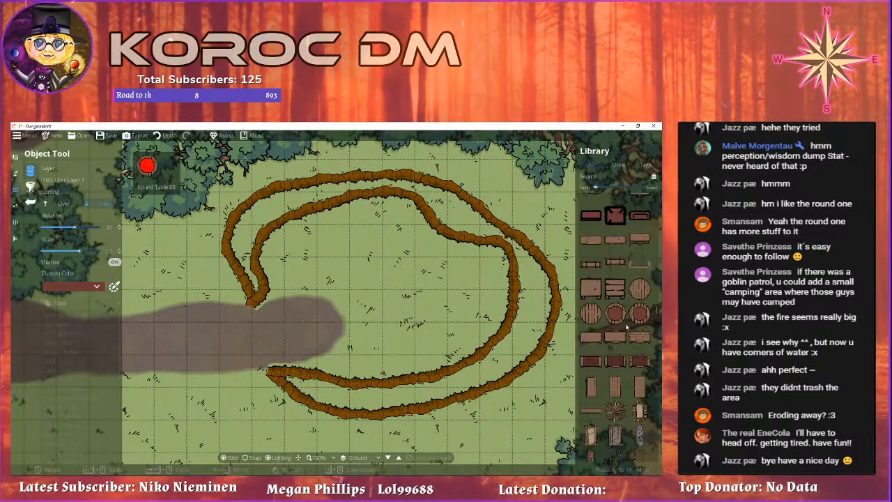
pyautogui.scroll(-8, 631, 322)
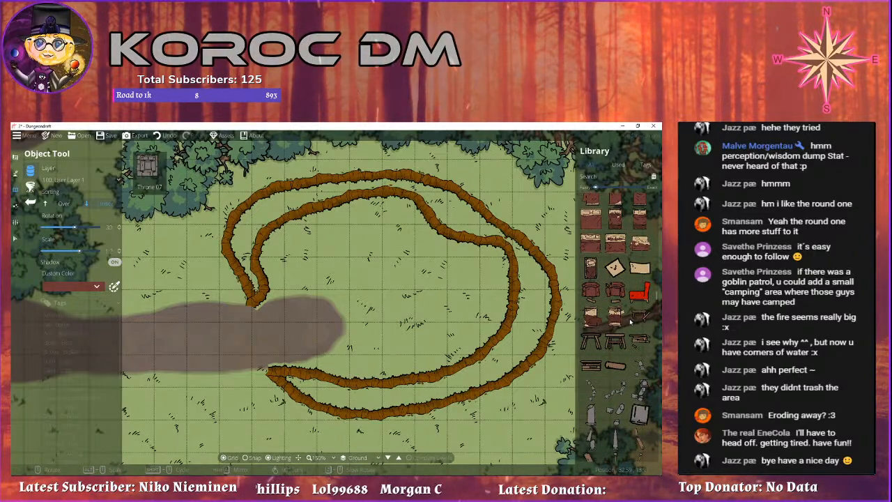
pyautogui.scroll(-8, 631, 322)
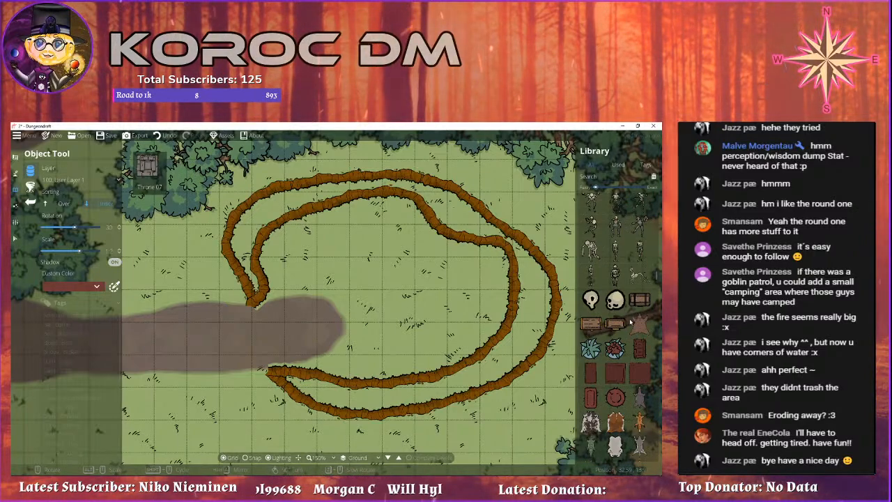
pyautogui.scroll(-8, 631, 322)
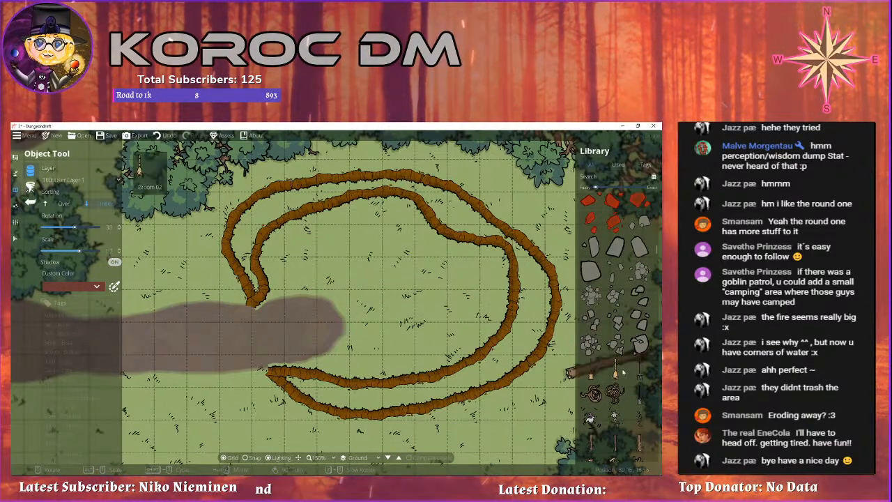
pyautogui.scroll(9, 624, 330)
pyautogui.scroll(6, 624, 320)
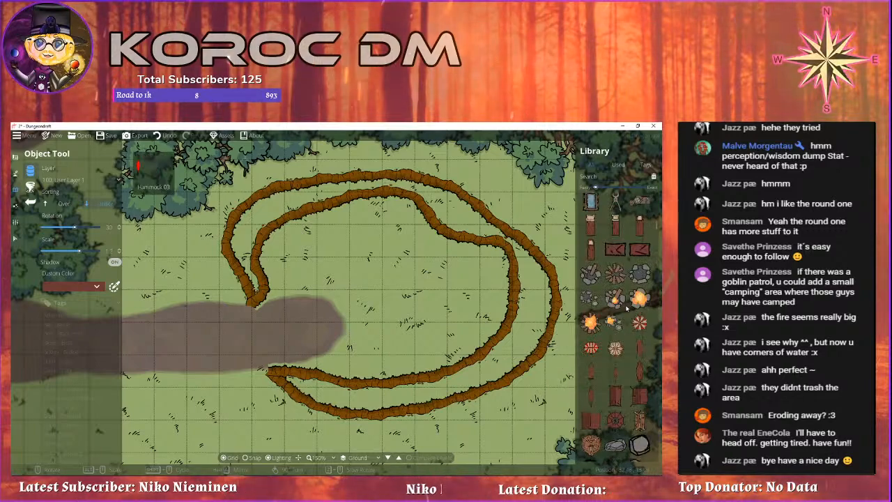
pyautogui.scroll(-10, 625, 308)
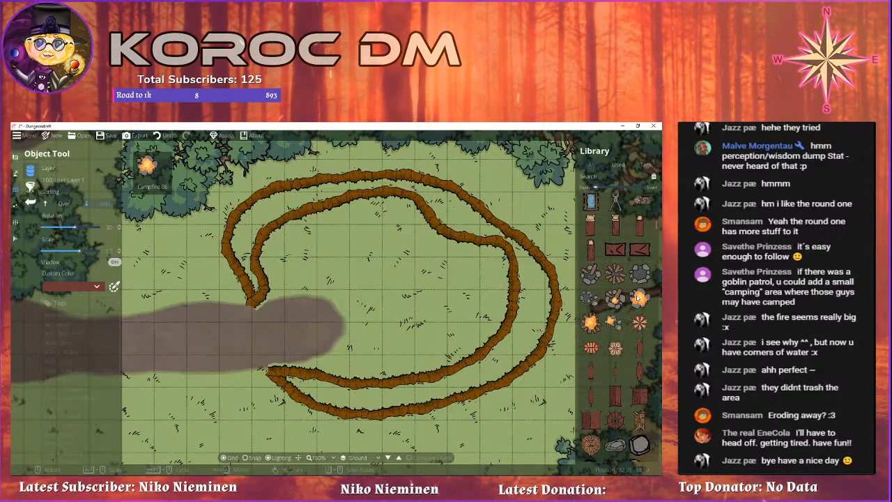
pyautogui.moveTo(655, 235); pyautogui.dragTo(644, 336)
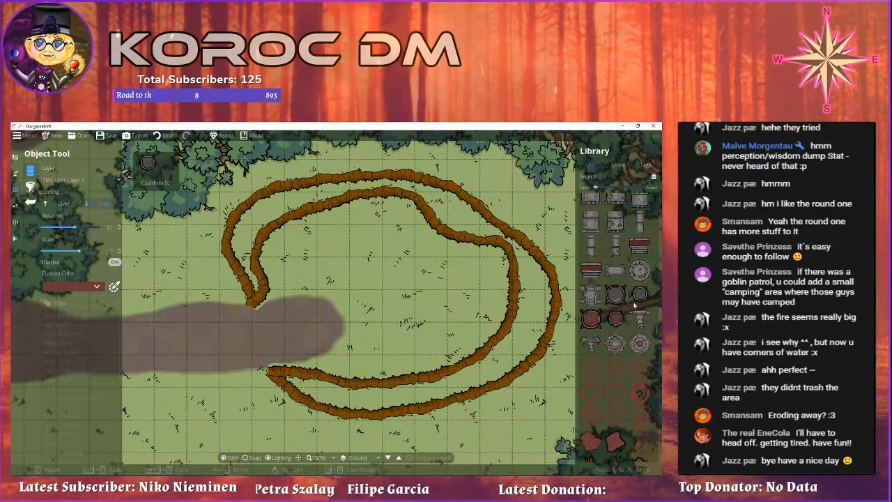
# Place the four-cornered stone altar in the grassy area inside the cliff ring at scale 4, rotated 75 degrees, with its shadow on.
pyautogui.click(617, 270)
pyautogui.scroll(8, 387, 309)
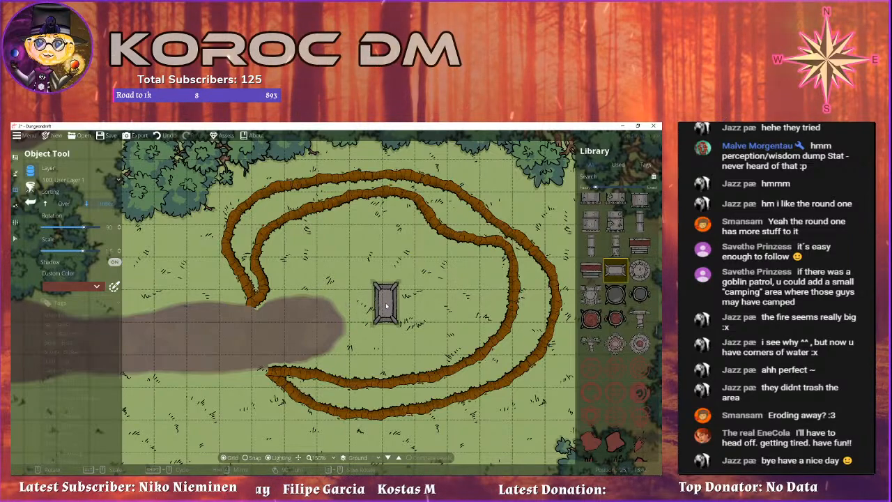
pyautogui.scroll(-5, 390, 305)
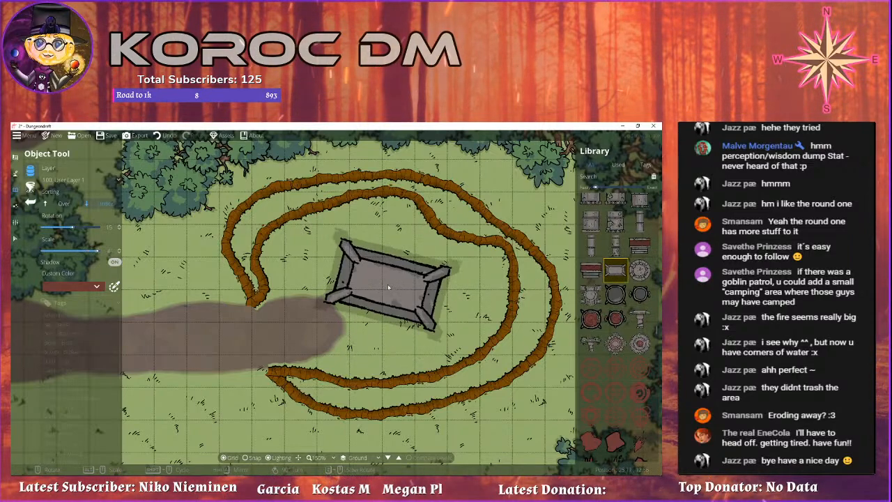
pyautogui.scroll(3, 389, 285)
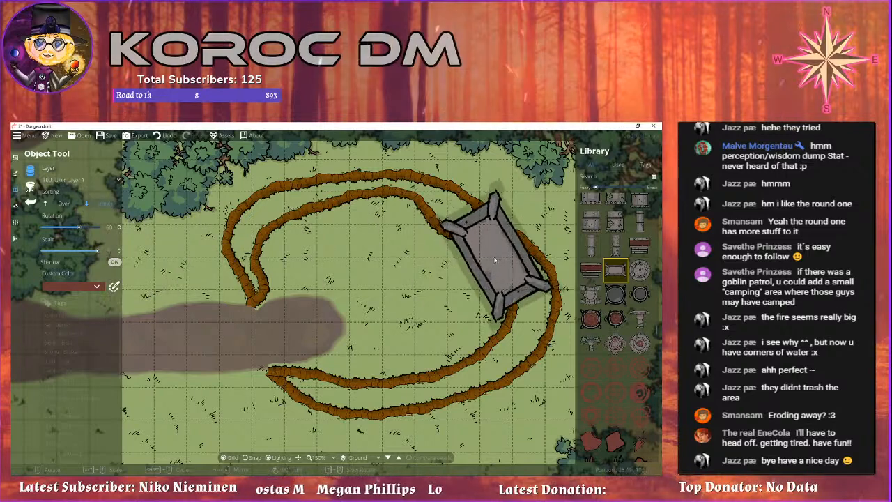
pyautogui.scroll(1, 410, 284)
pyautogui.scroll(-1, 409, 285)
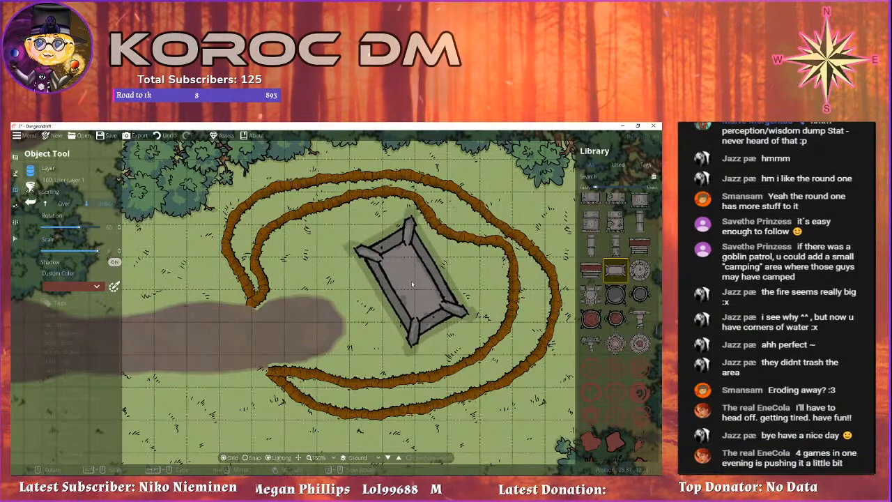
pyautogui.scroll(-2, 409, 283)
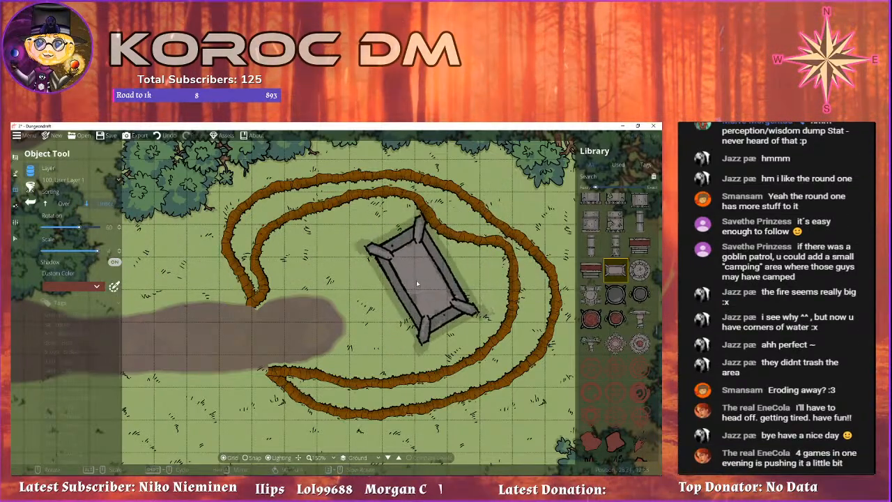
pyautogui.click(115, 263)
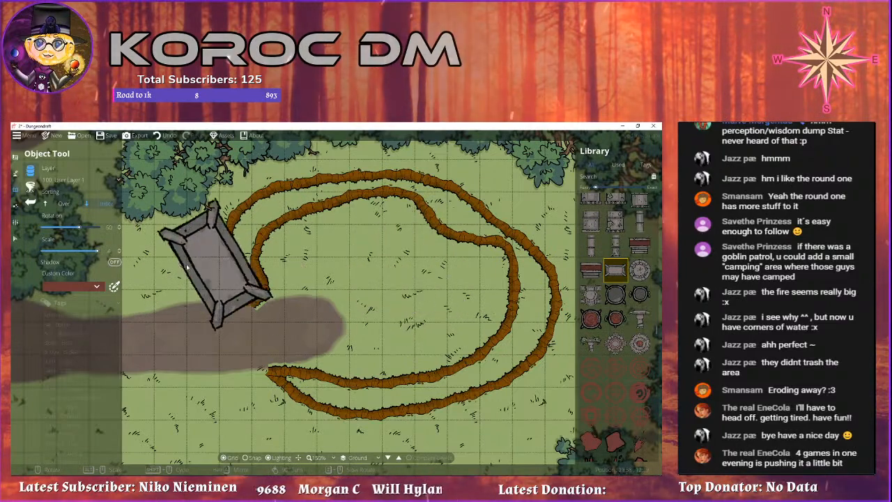
pyautogui.click(115, 262)
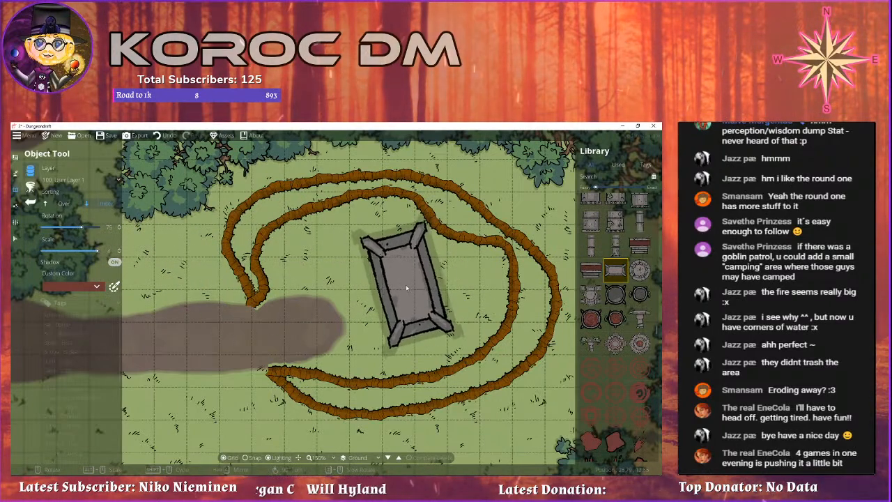
pyautogui.scroll(-3, 400, 289)
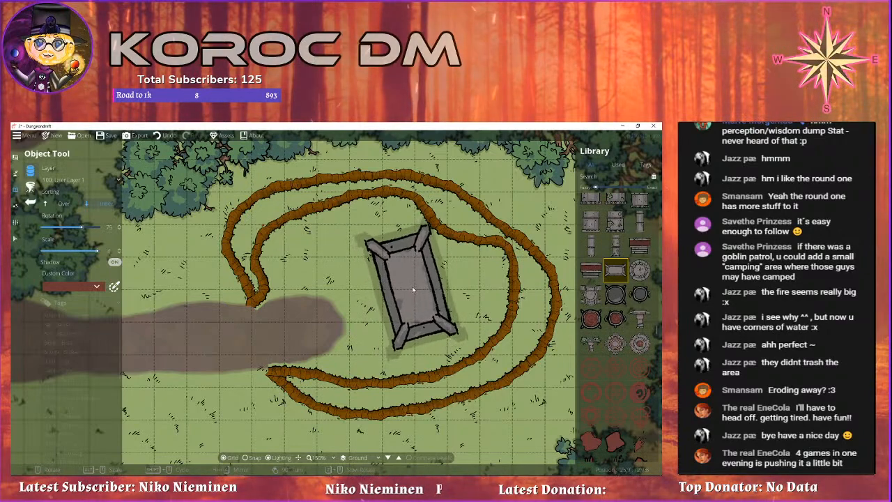
pyautogui.click(365, 299)
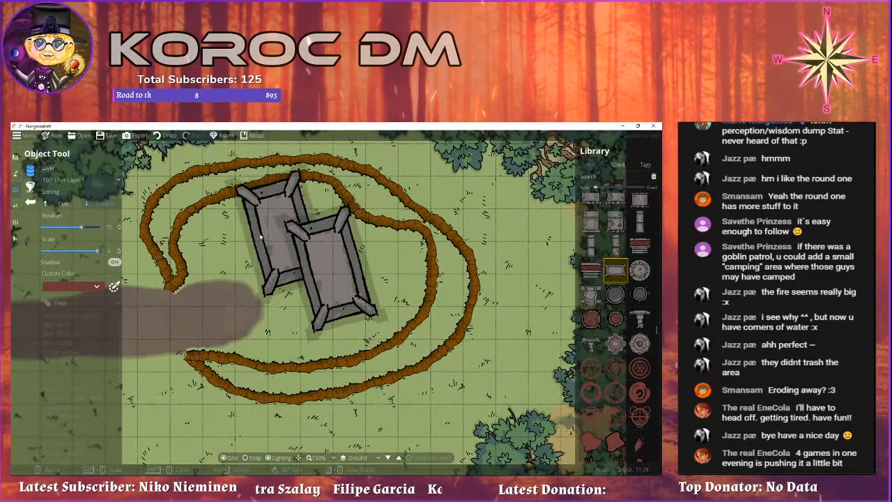
# Place the altar steps in grey against the western side of the stone altar, at scale 2.5 and 75 degrees rotation.
pyautogui.moveTo(283, 298); pyautogui.dragTo(363, 286)
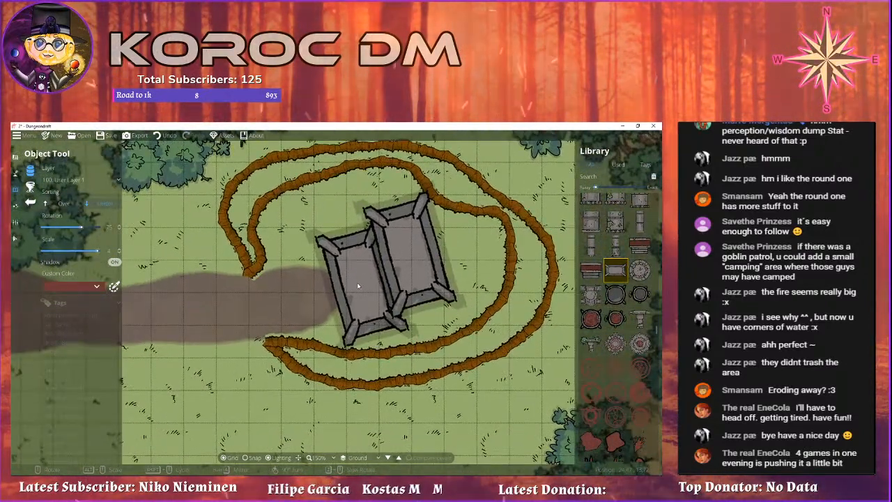
pyautogui.moveTo(291, 295); pyautogui.dragTo(252, 291)
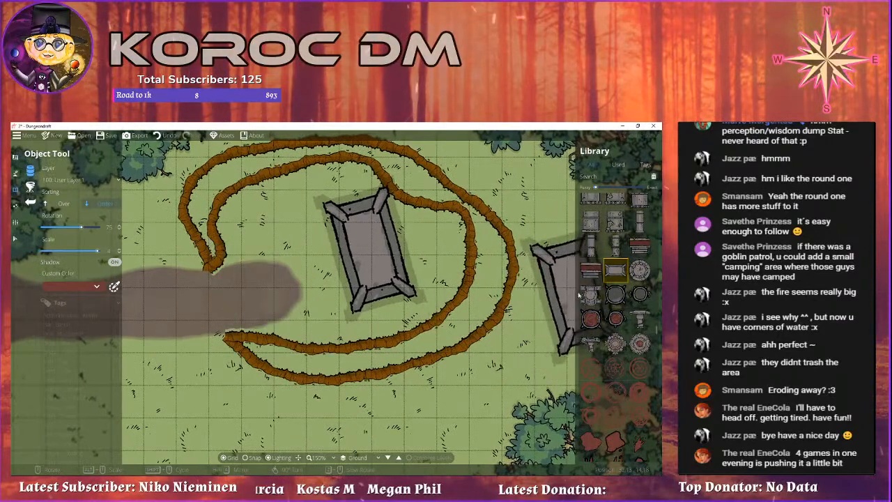
pyautogui.click(591, 270)
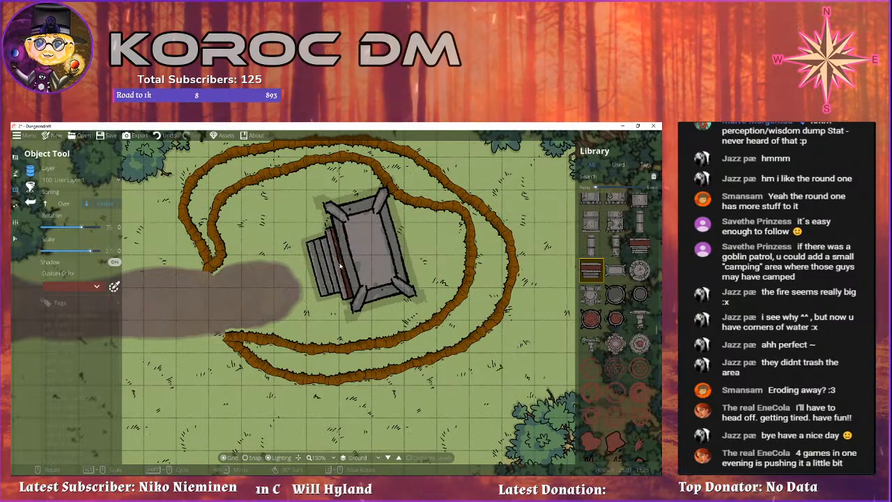
pyautogui.click(70, 286)
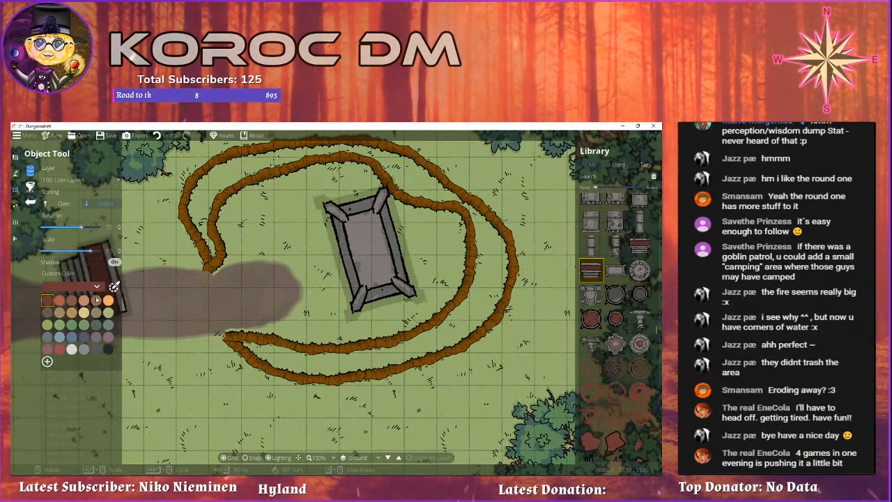
pyautogui.click(96, 349)
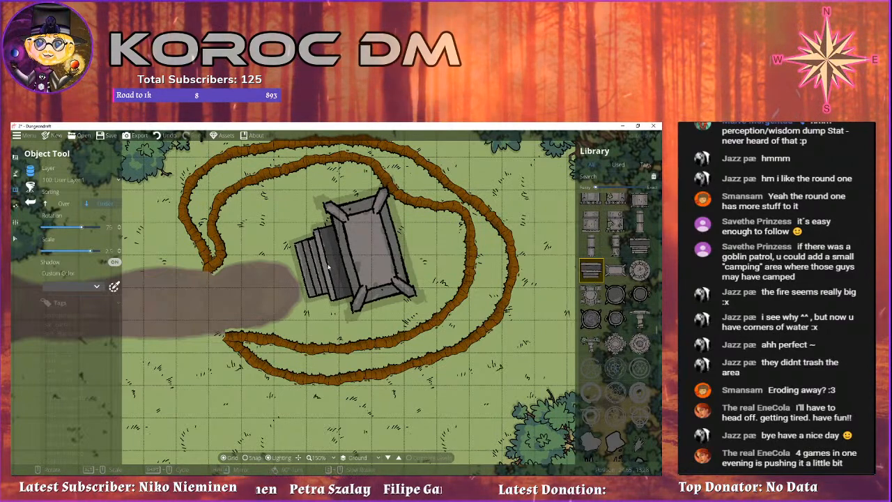
pyautogui.click(330, 266)
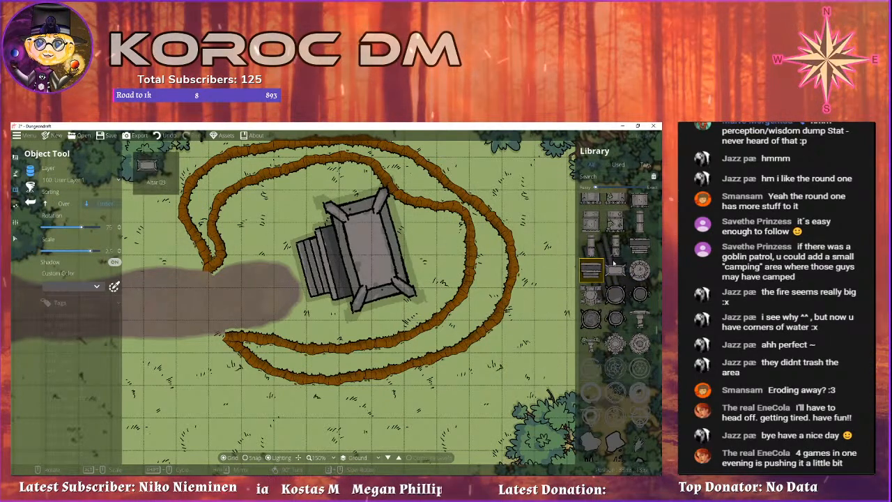
# Place the round stone platform beneath the stairs and altar at scale 1.5, rotated -15 degrees, with its shadow off.
pyautogui.scroll(1, 616, 271)
pyautogui.click(640, 377)
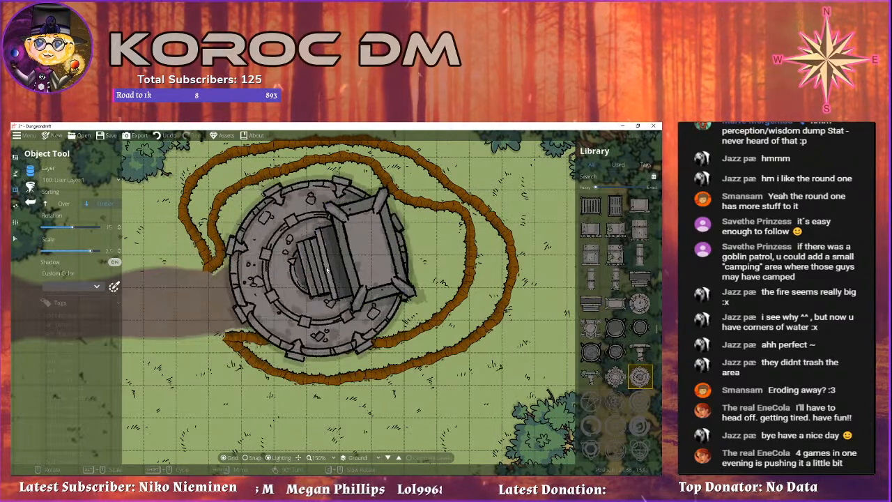
pyautogui.scroll(-5, 327, 265)
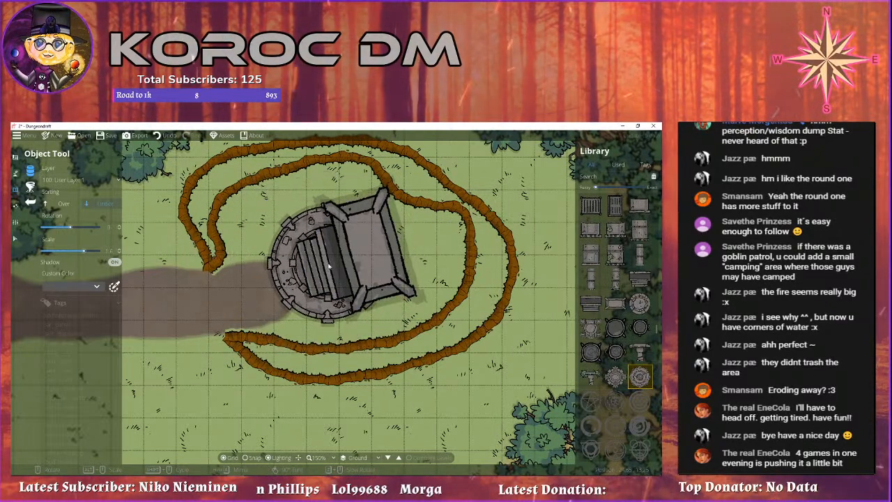
pyautogui.scroll(-1, 333, 267)
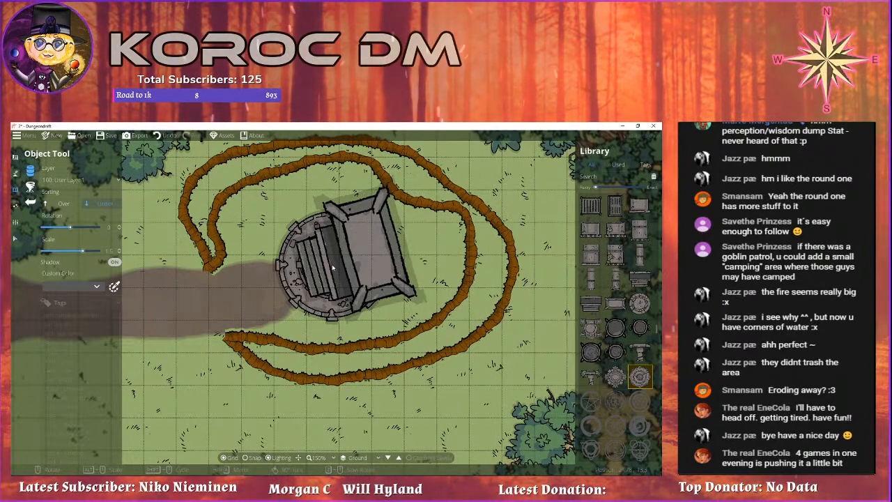
pyautogui.click(114, 262)
pyautogui.scroll(-1, 332, 267)
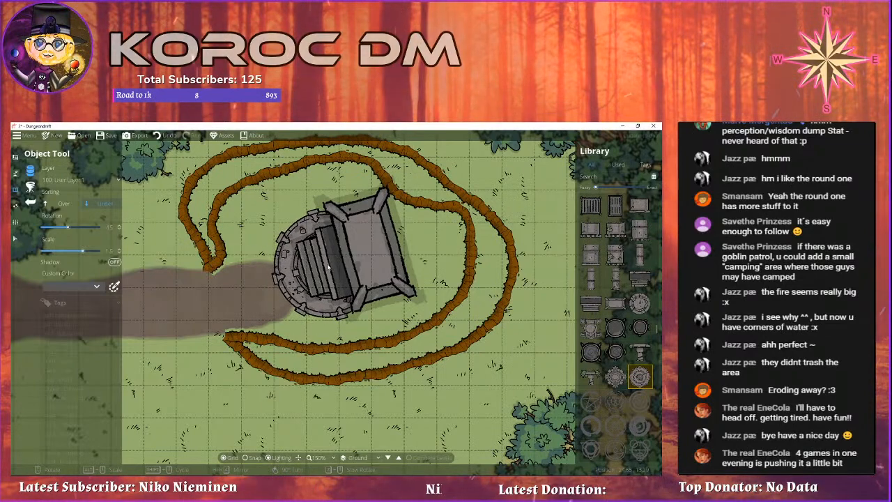
# Shift the grey stairs slightly east against the altar and turn them a little to line up with its edge.
pyautogui.click(16, 239)
pyautogui.scroll(5, 332, 265)
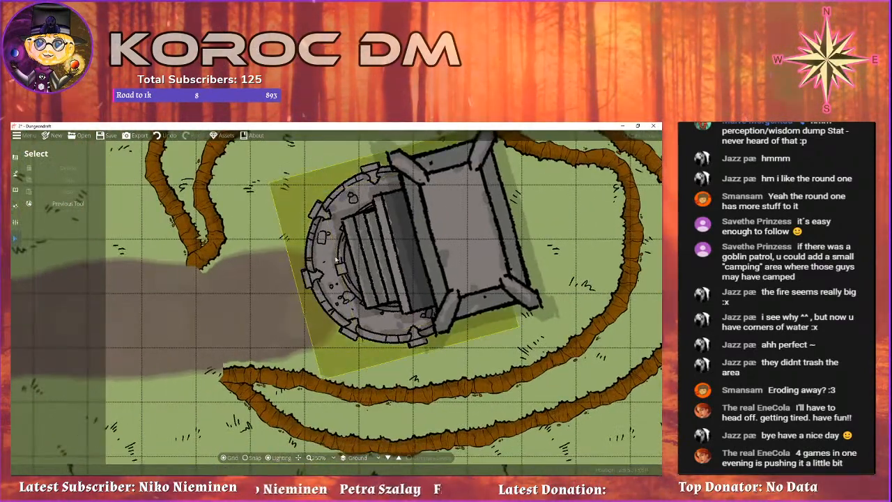
pyautogui.click(373, 258)
pyautogui.moveTo(373, 257); pyautogui.dragTo(399, 249)
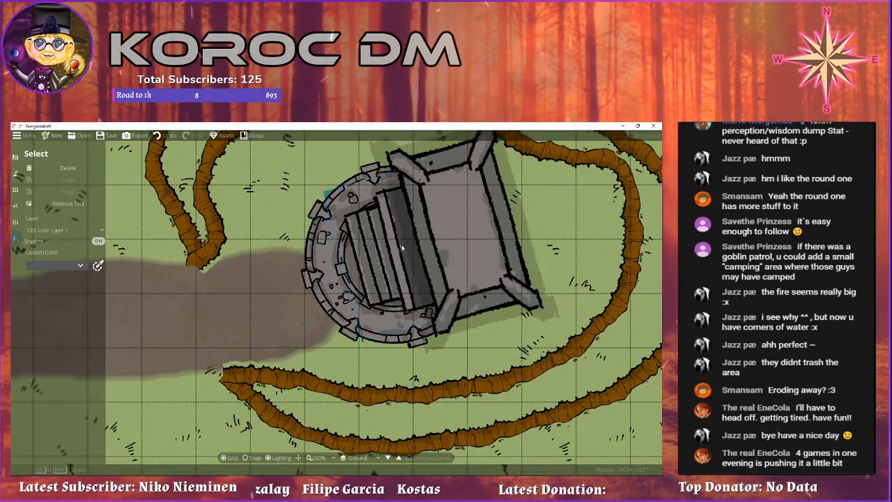
pyautogui.rightClick(392, 254)
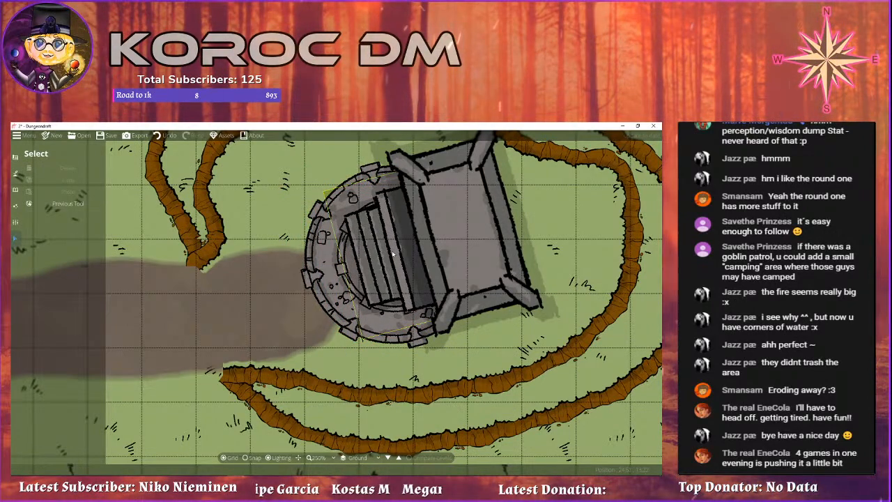
pyautogui.scroll(-3, 385, 247)
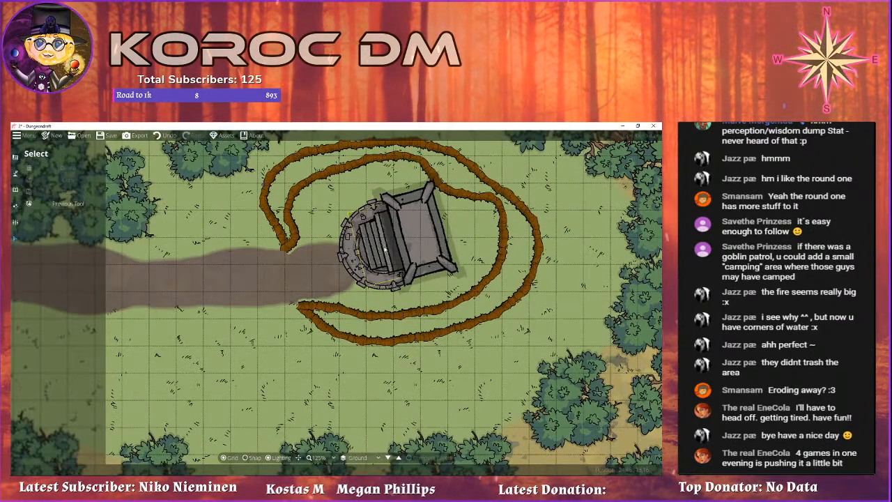
pyautogui.click(385, 247)
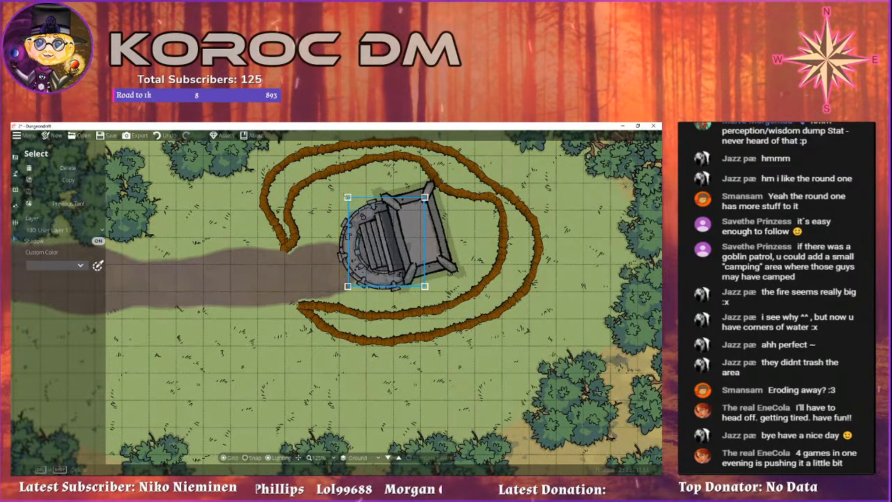
pyautogui.moveTo(362, 200); pyautogui.dragTo(363, 199)
pyautogui.moveTo(389, 253); pyautogui.dragTo(397, 255)
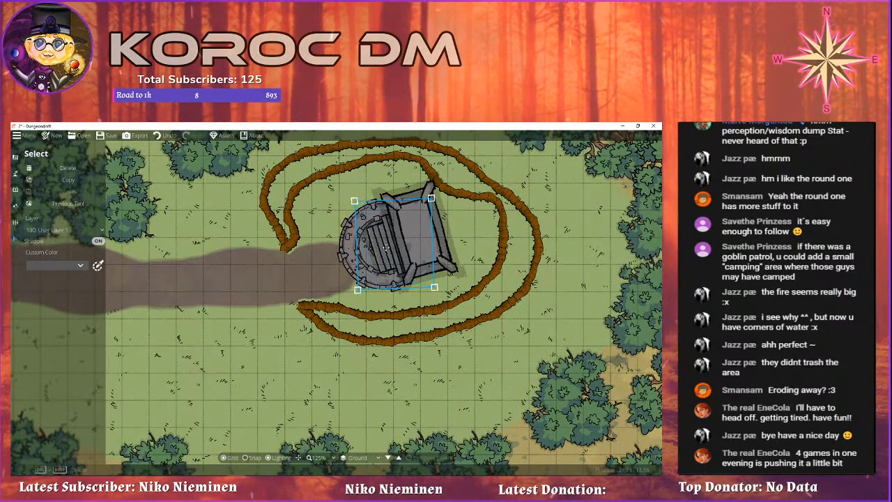
pyautogui.moveTo(378, 246); pyautogui.dragTo(383, 247)
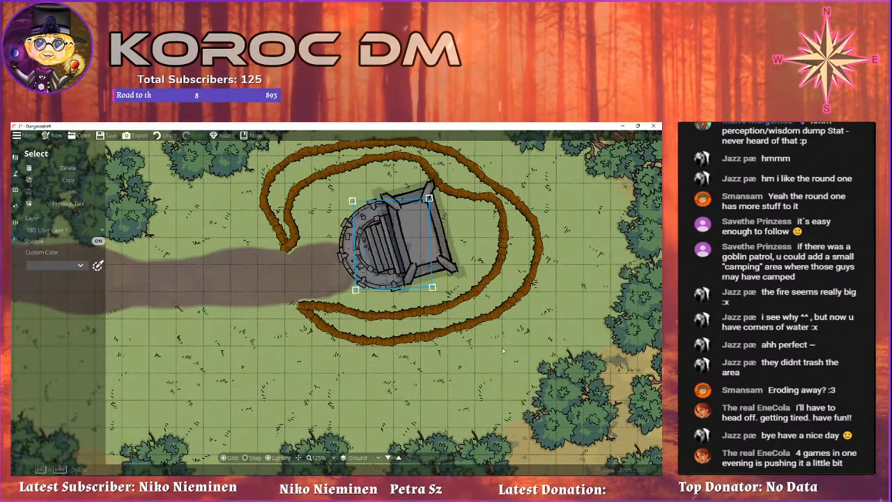
pyautogui.scroll(3, 375, 267)
pyautogui.moveTo(359, 284)
pyautogui.mouseDown()
pyautogui.moveTo(337, 281)
pyautogui.moveTo(367, 285)
pyautogui.moveTo(359, 285)
pyautogui.mouseUp()
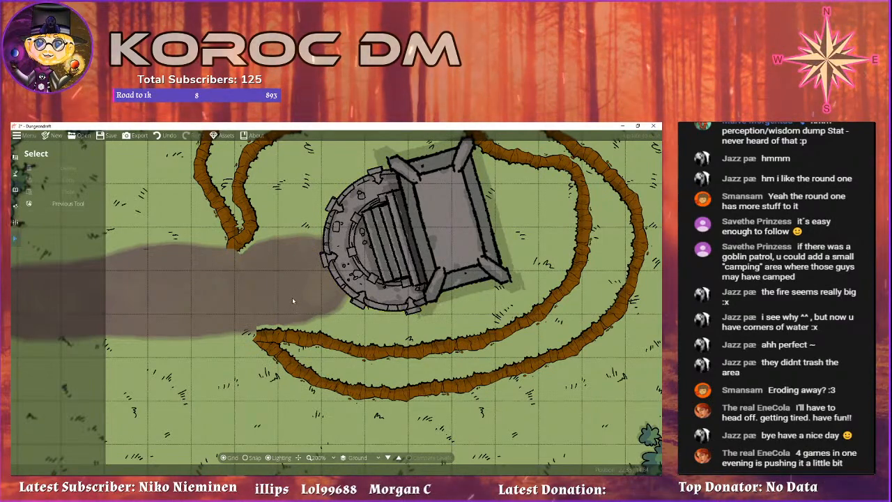
# Browse the object library down to the stone pillars and pick the round pillar made of cobbled stones.
pyautogui.moveTo(277, 279); pyautogui.dragTo(307, 325)
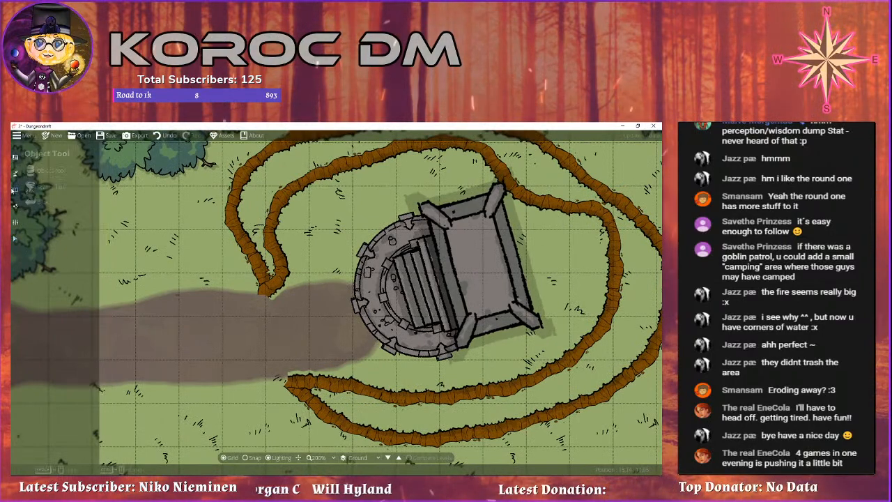
pyautogui.click(15, 190)
pyautogui.scroll(-8, 589, 335)
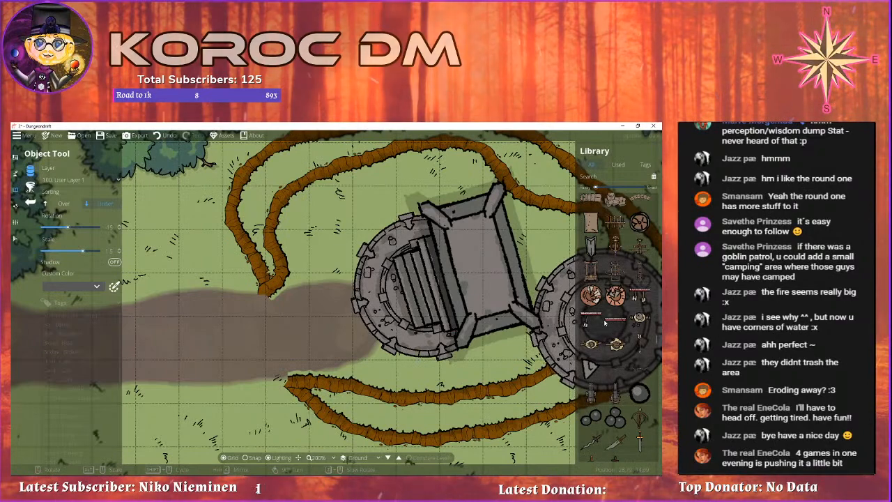
pyautogui.scroll(-10, 605, 322)
pyautogui.moveTo(508, 298); pyautogui.dragTo(431, 305)
pyautogui.scroll(-10, 612, 315)
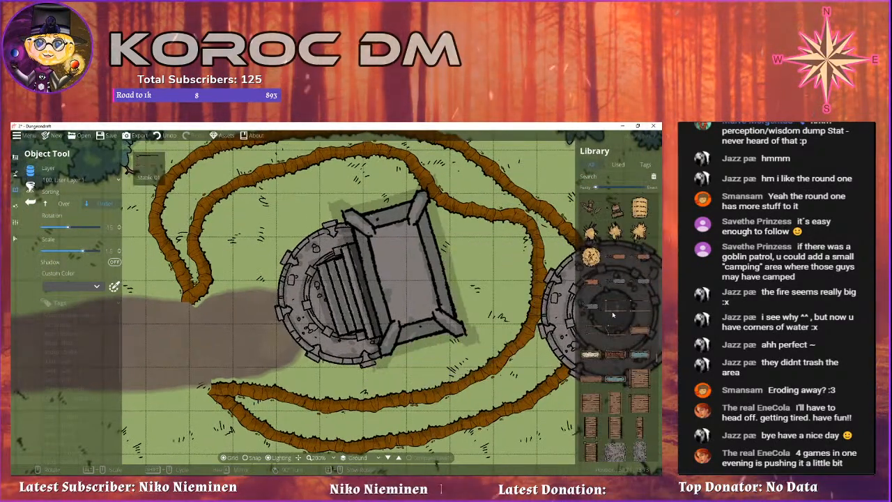
pyautogui.scroll(-5, 613, 316)
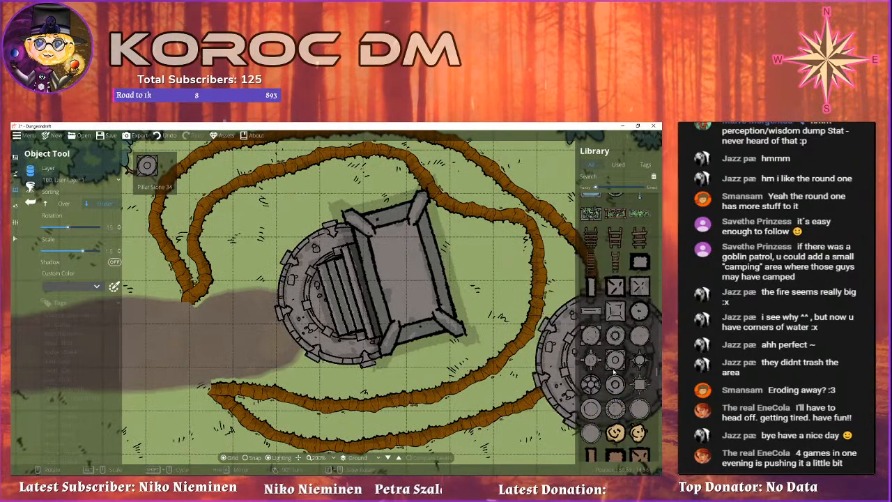
pyautogui.click(590, 384)
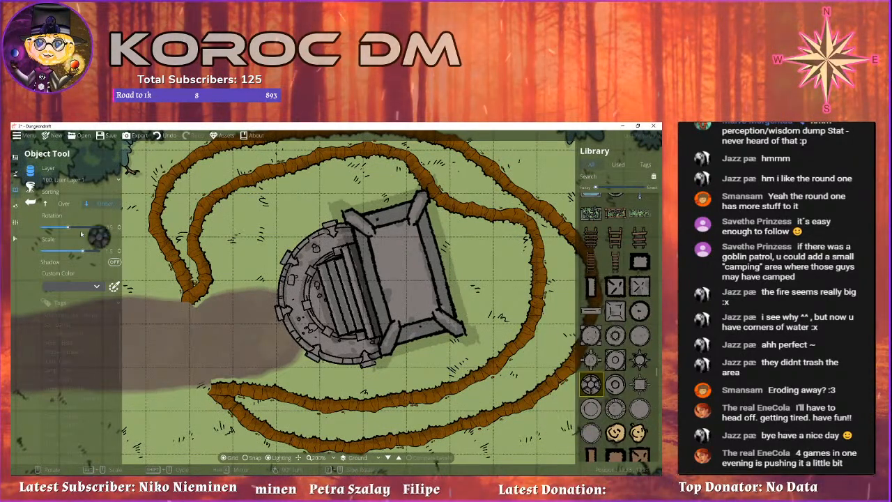
# Select the grey stairs beside the altar and move them to 300: User Layer 3.
pyautogui.click(16, 239)
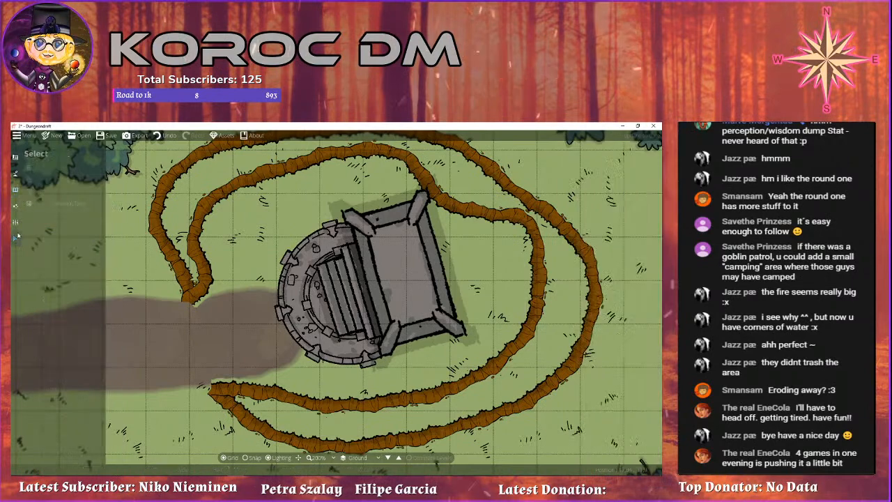
pyautogui.click(336, 289)
pyautogui.click(64, 230)
pyautogui.click(56, 309)
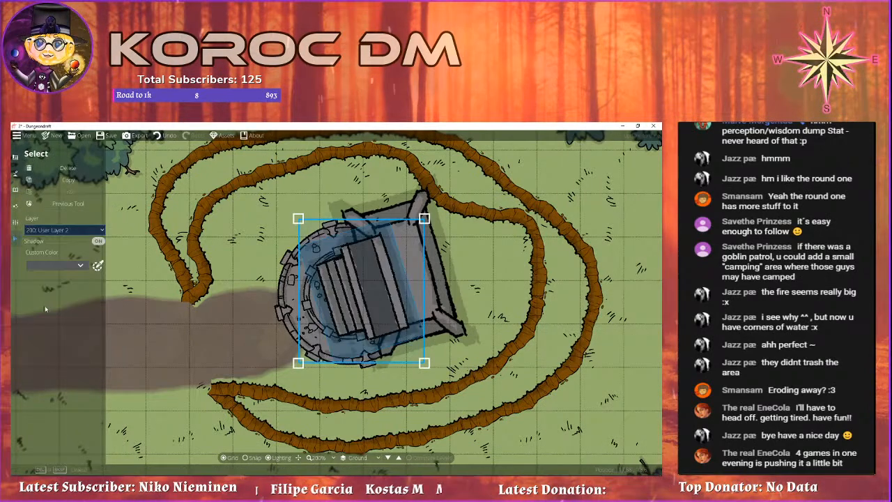
pyautogui.click(64, 230)
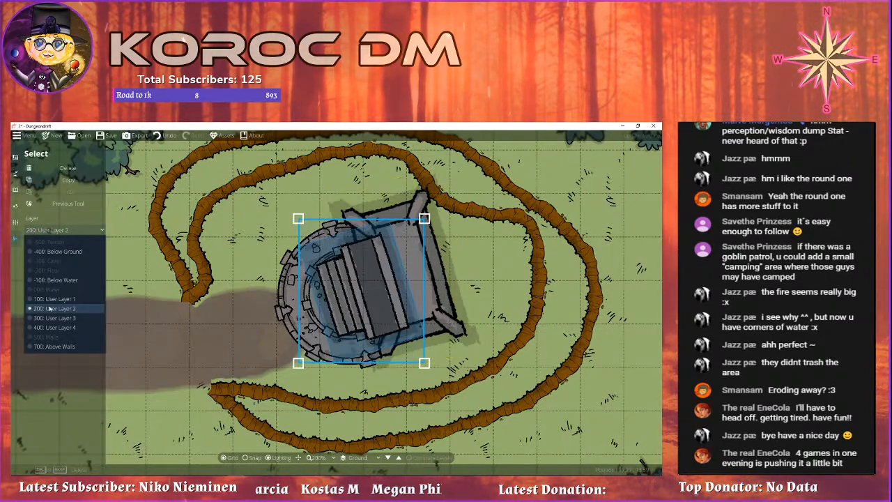
pyautogui.click(50, 318)
pyautogui.click(38, 232)
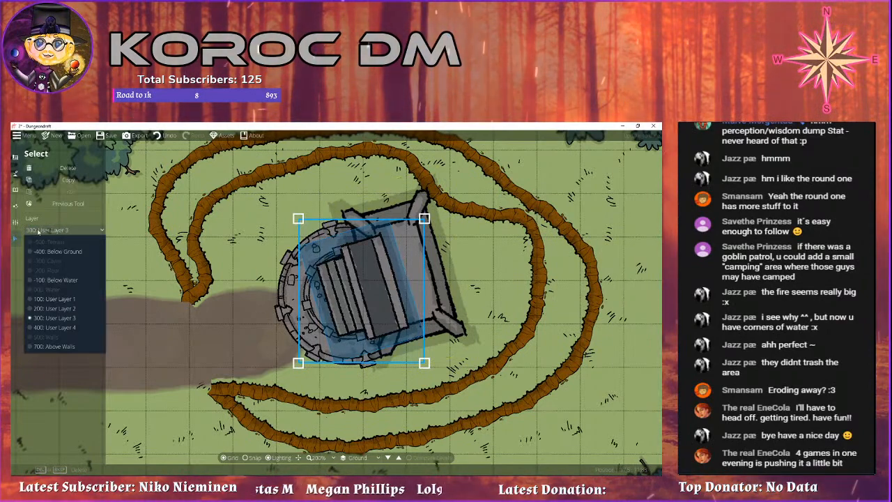
pyautogui.click(42, 318)
# Move the stone altar to 300: User Layer 3 as well.
pyautogui.click(427, 278)
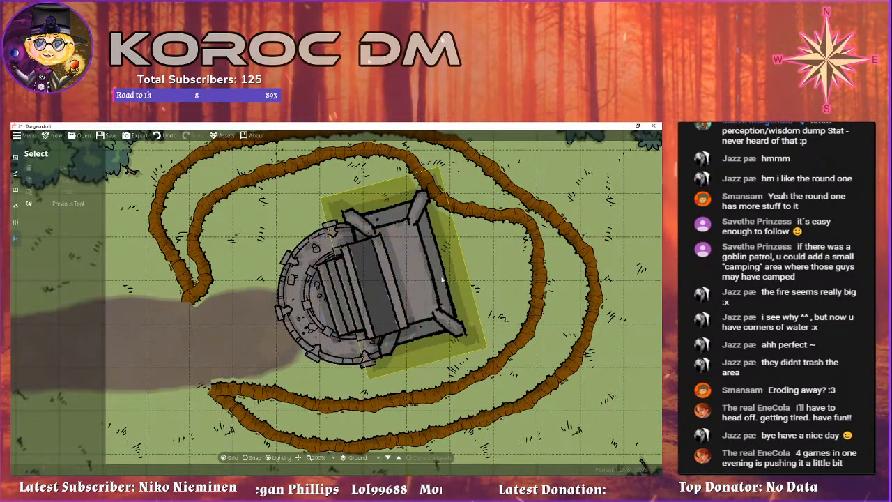
pyautogui.click(63, 229)
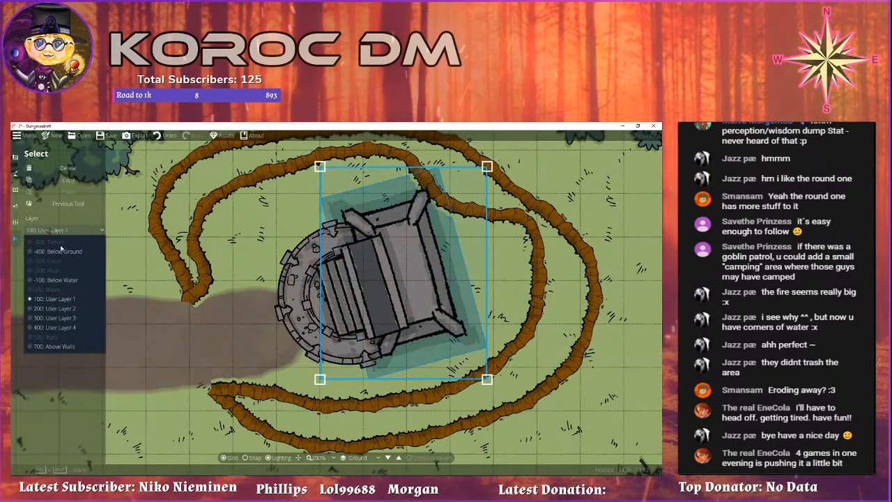
pyautogui.click(50, 318)
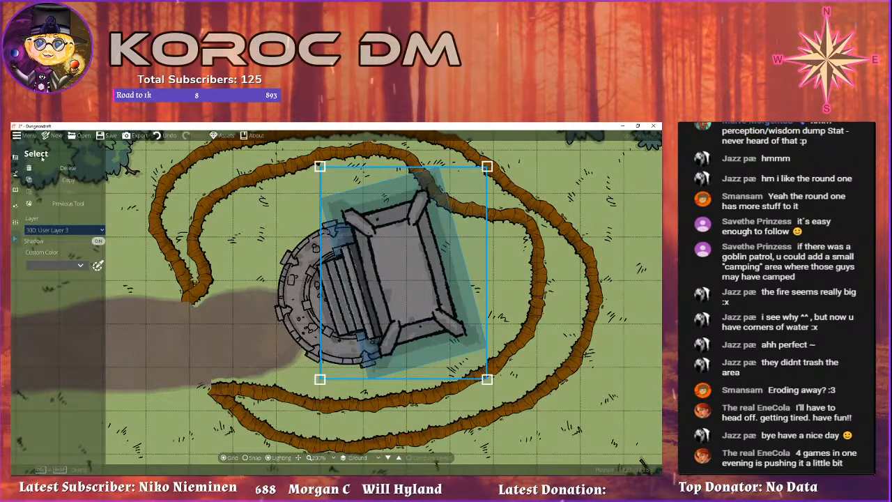
# Return to the Object Tool and set its placement layer to 200: User Layer 2.
pyautogui.click(15, 174)
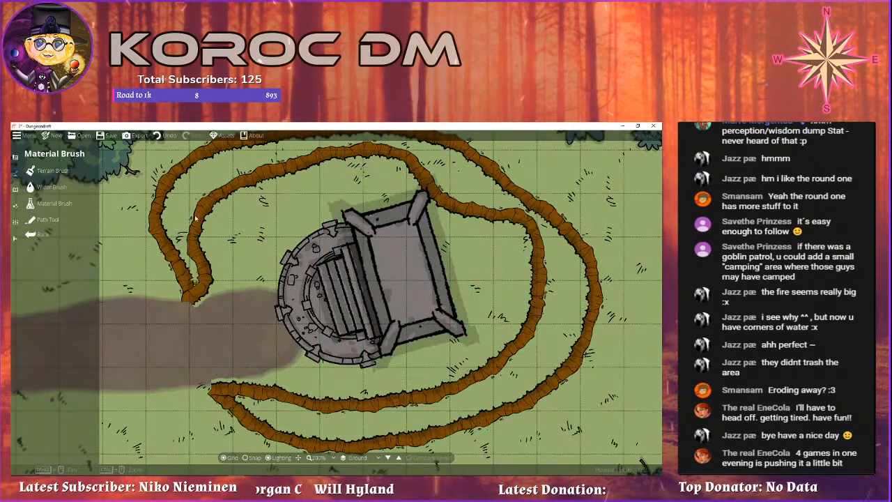
pyautogui.click(15, 188)
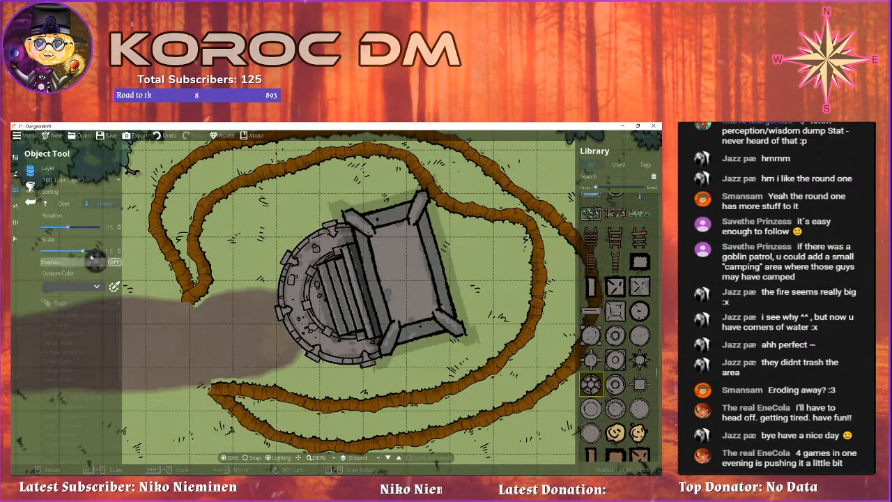
pyautogui.click(80, 180)
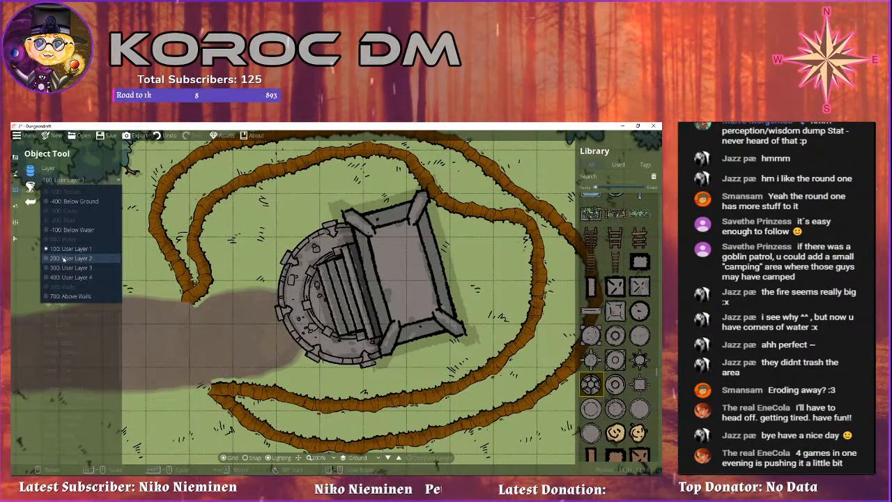
pyautogui.click(70, 200)
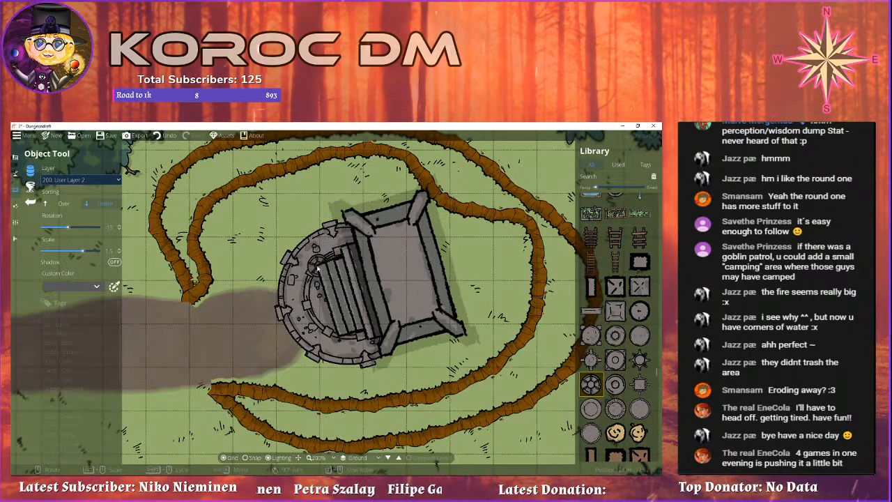
# Try several stone pillars at the northwestern corner of the stairs and place a plain round one at scale 0.8.
pyautogui.click(640, 361)
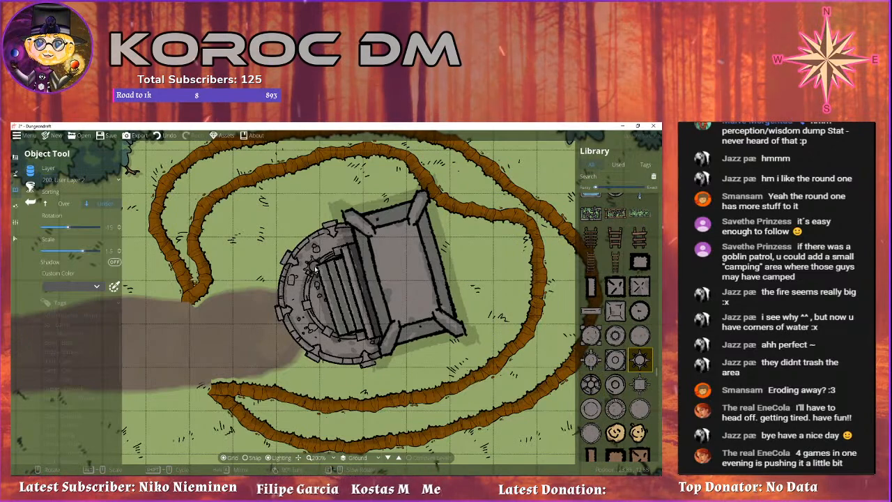
pyautogui.scroll(2, 316, 267)
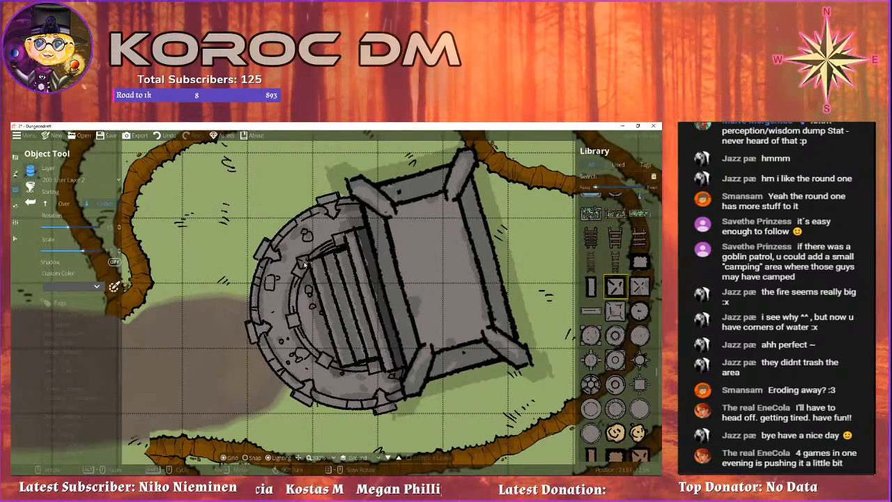
pyautogui.scroll(-2, 305, 264)
pyautogui.click(591, 384)
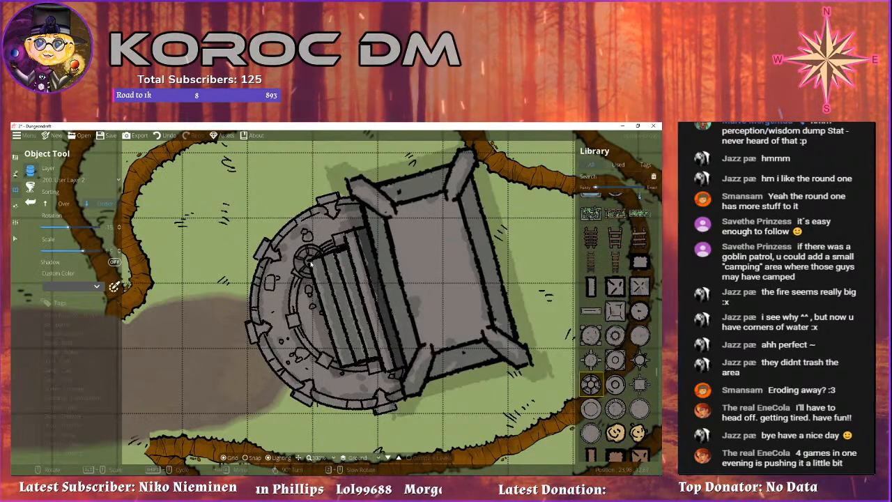
pyautogui.click(640, 384)
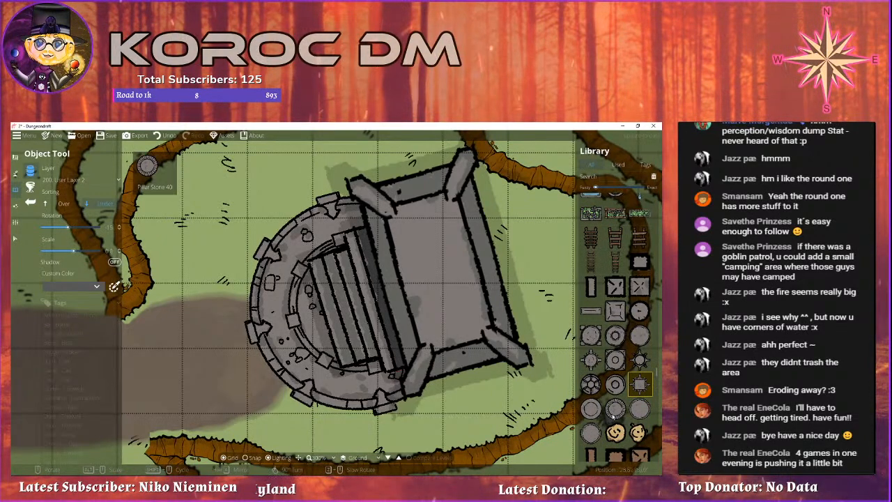
pyautogui.click(590, 335)
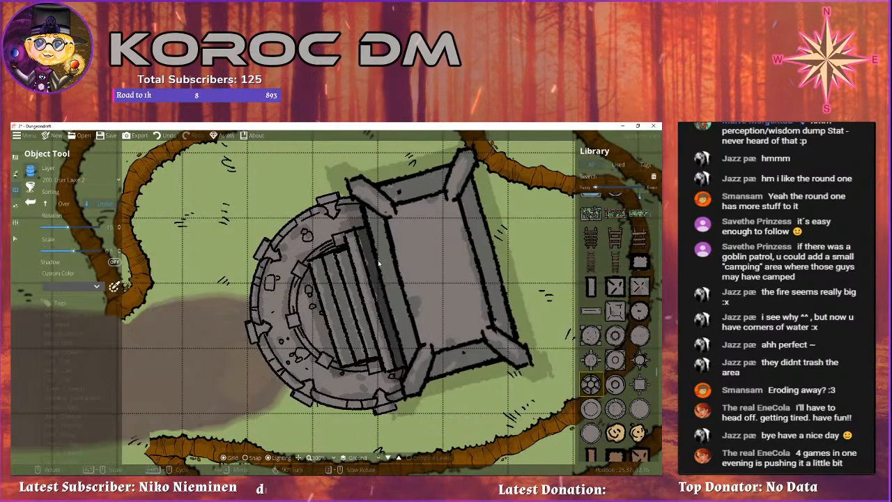
pyautogui.scroll(-1, 308, 262)
pyautogui.click(307, 262)
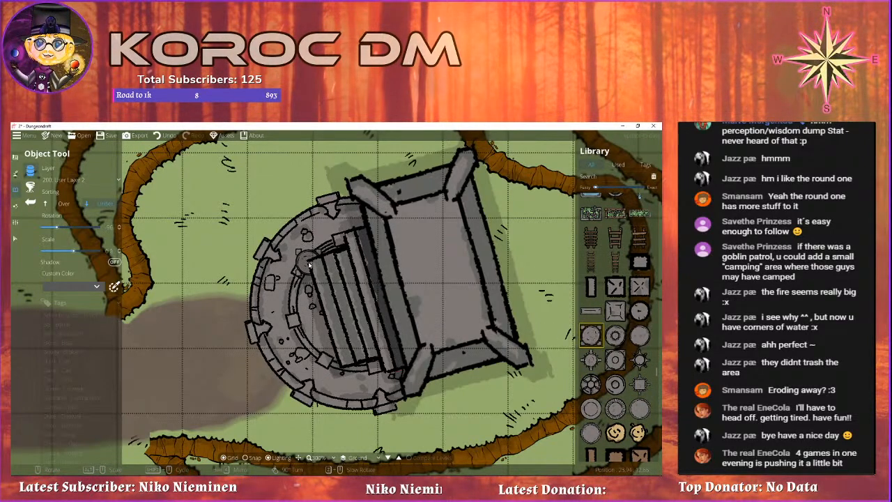
# Delete the round stone platform beneath the stairs and altar.
pyautogui.scroll(-6, 356, 293)
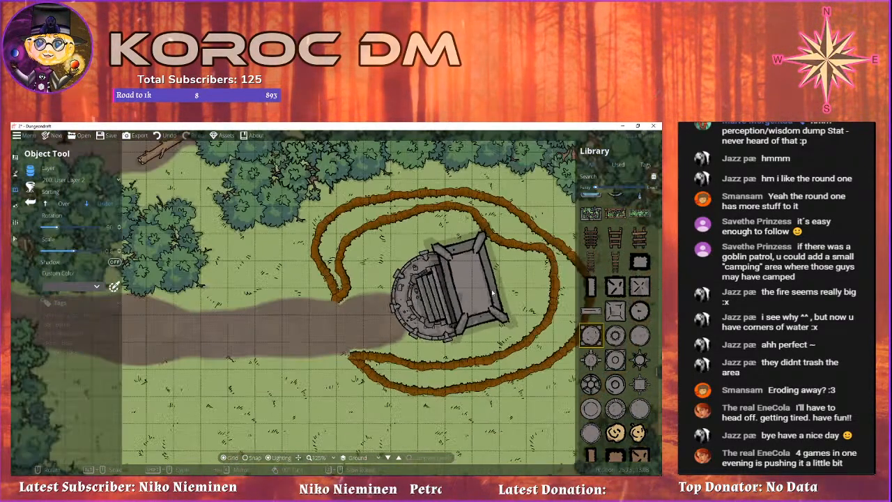
pyautogui.scroll(2, 394, 283)
pyautogui.scroll(1, 393, 280)
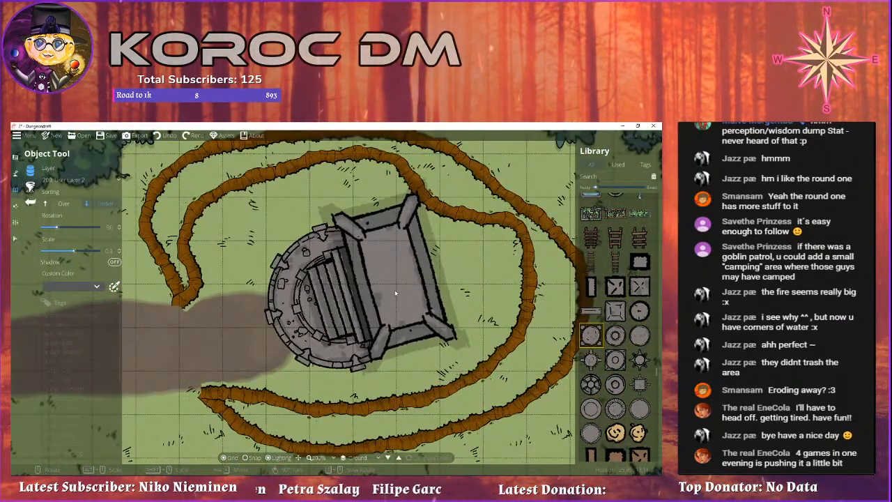
pyautogui.scroll(-2, 396, 293)
pyautogui.scroll(2, 476, 300)
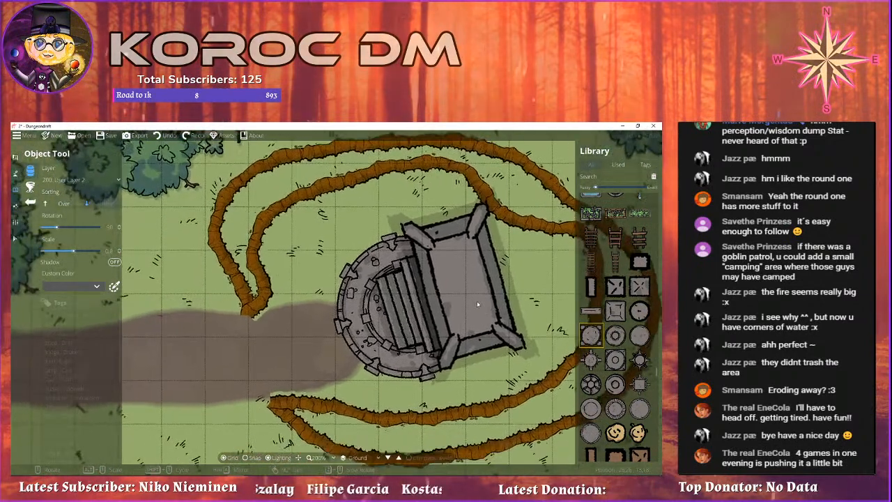
pyautogui.moveTo(477, 302); pyautogui.dragTo(454, 260)
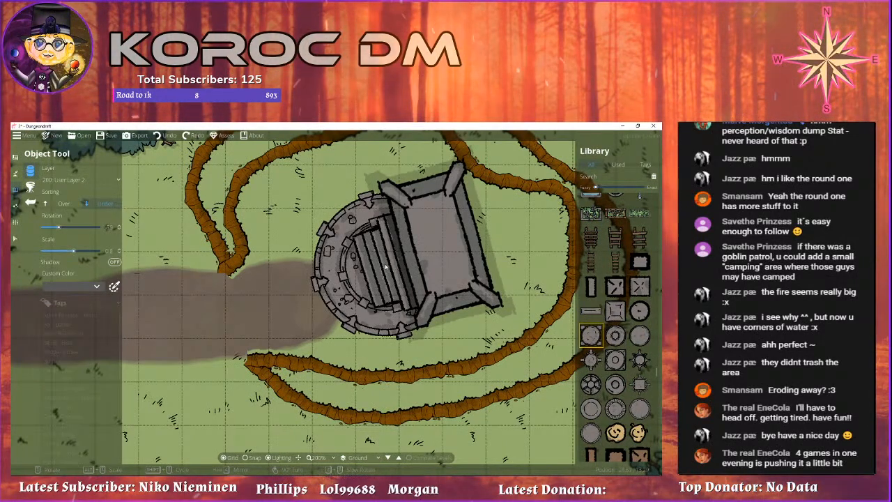
pyautogui.moveTo(262, 294); pyautogui.dragTo(354, 284)
pyautogui.moveTo(414, 278); pyautogui.dragTo(317, 299)
pyautogui.click(15, 238)
pyautogui.click(345, 300)
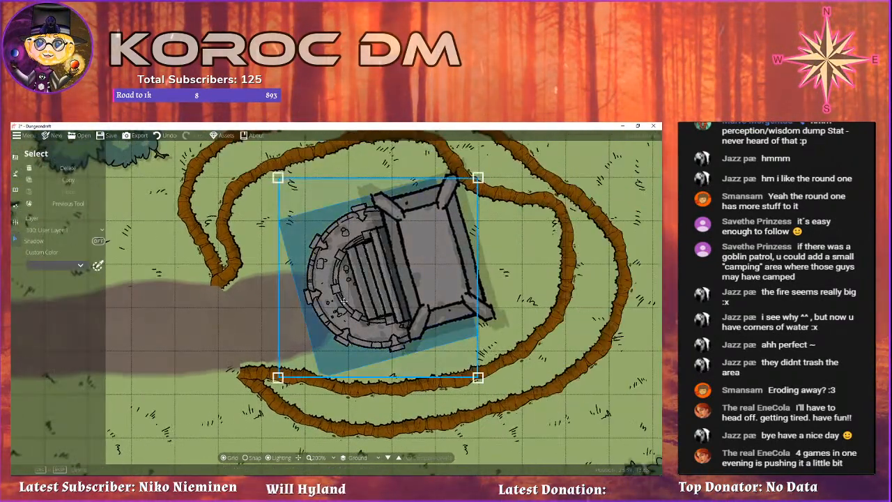
pyautogui.press('Delete')
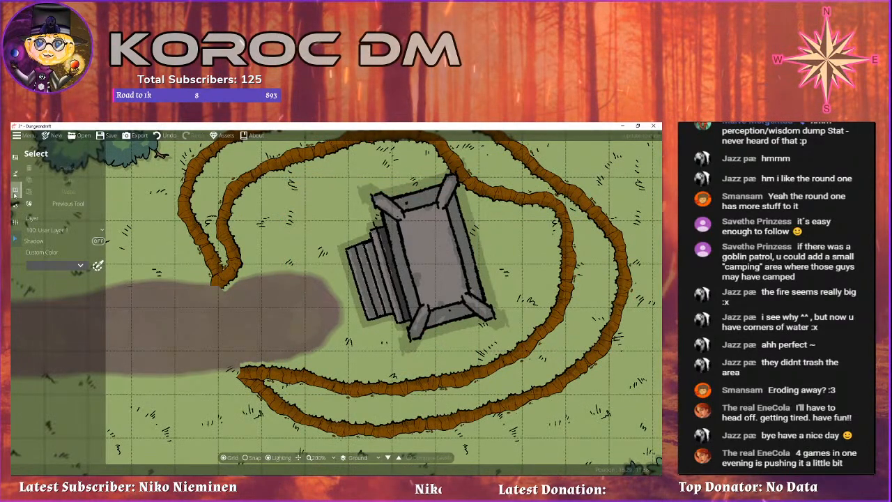
# Browse the object library to the stairs and preview the dark grey and light grey stone versions at the foot of the altar steps.
pyautogui.click(15, 191)
pyautogui.click(49, 171)
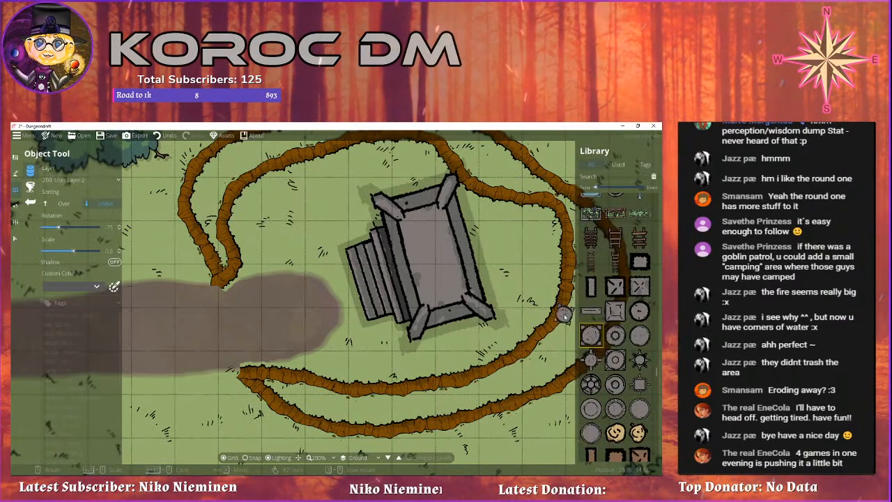
pyautogui.scroll(-5, 636, 357)
pyautogui.scroll(1, 616, 319)
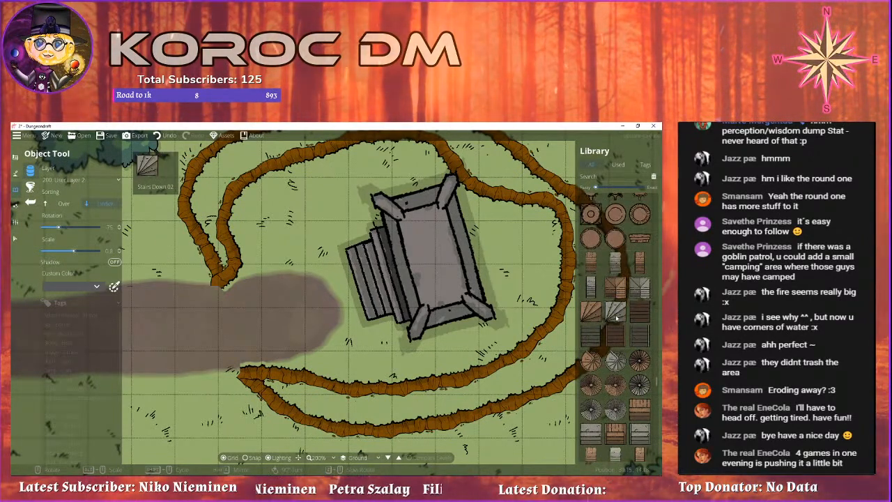
pyautogui.click(640, 336)
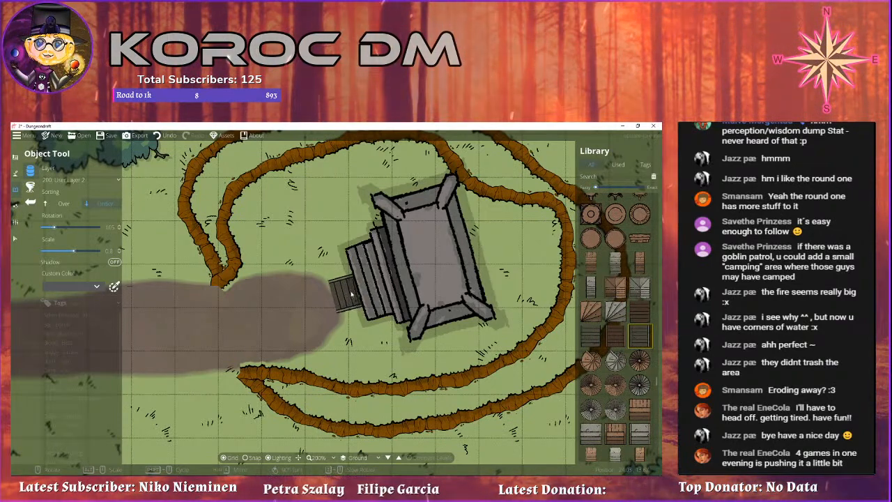
pyautogui.scroll(-3, 617, 348)
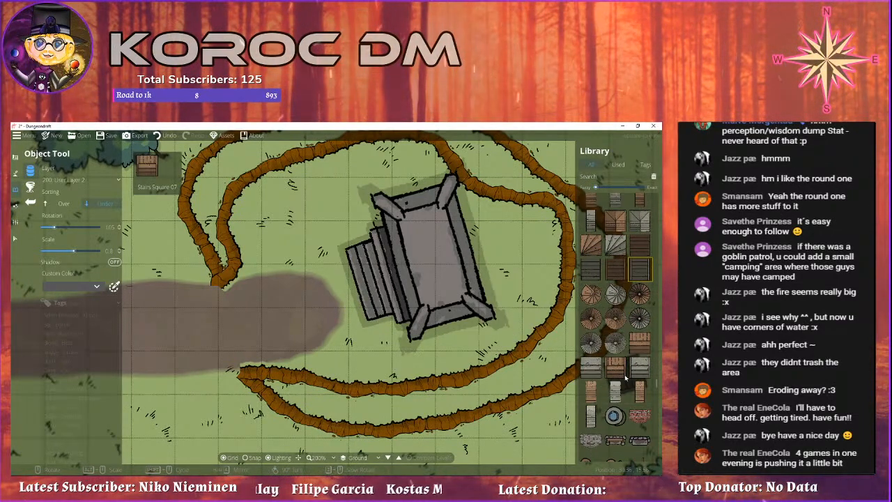
pyautogui.click(639, 366)
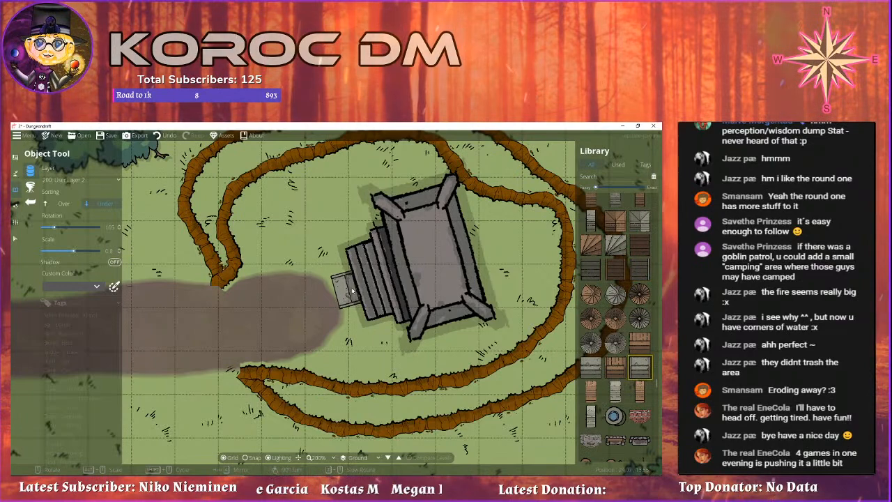
# Browse the object library for a piece to decorate the foot of the altar steps.
pyautogui.scroll(-5, 616, 348)
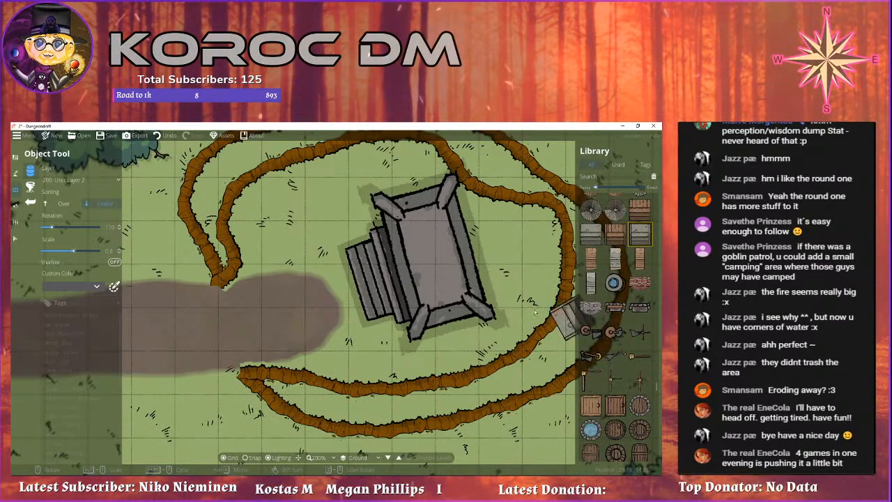
pyautogui.moveTo(443, 300); pyautogui.dragTo(501, 352)
pyautogui.scroll(-10, 617, 348)
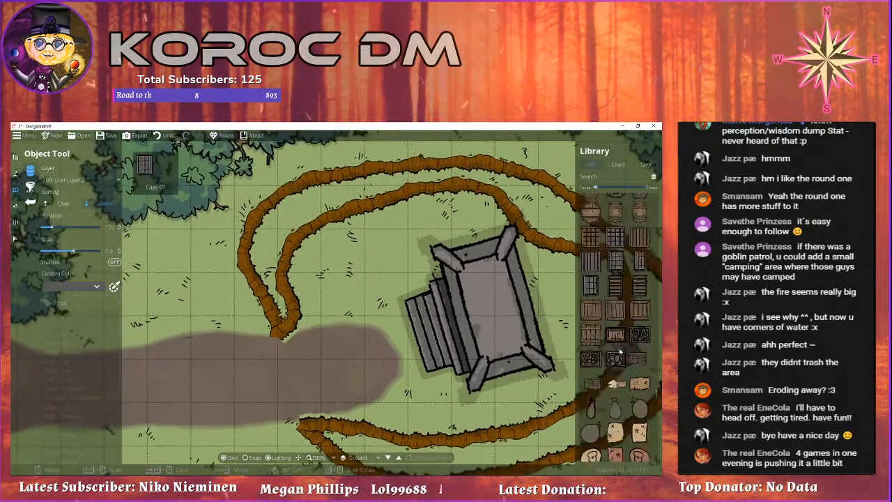
pyautogui.scroll(-6, 615, 331)
pyautogui.click(622, 315)
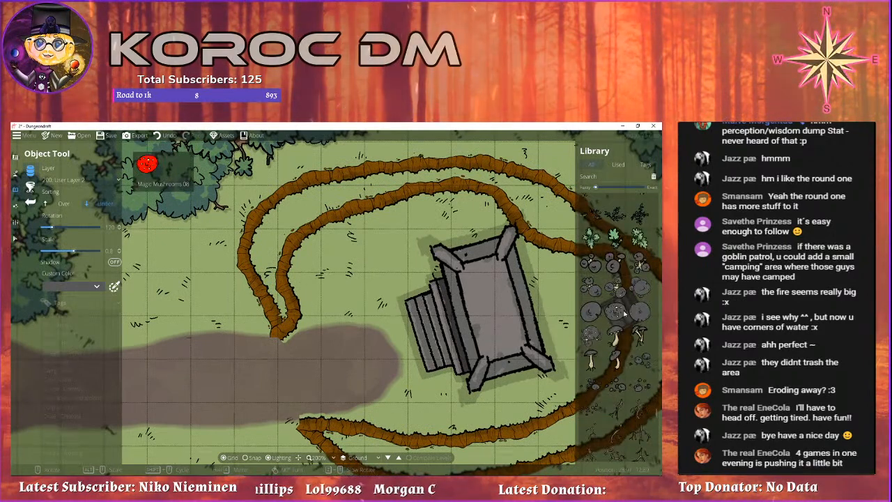
pyautogui.scroll(-5, 622, 321)
pyautogui.click(623, 334)
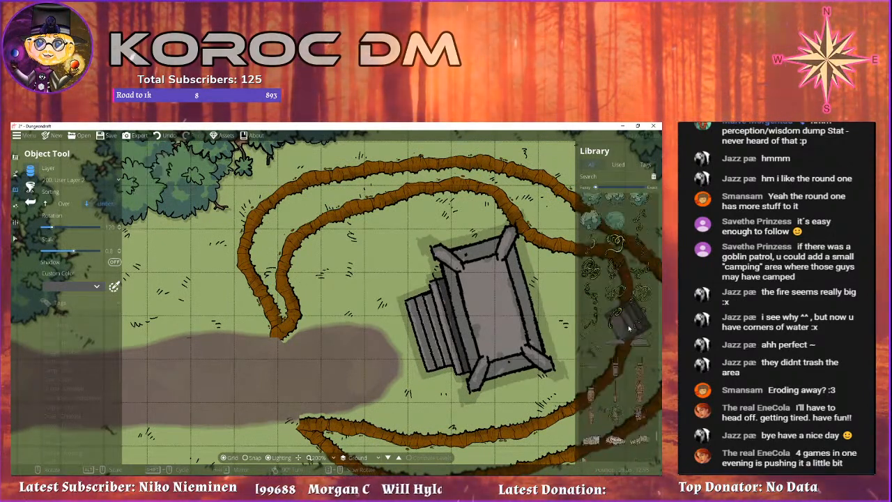
pyautogui.scroll(-5, 624, 337)
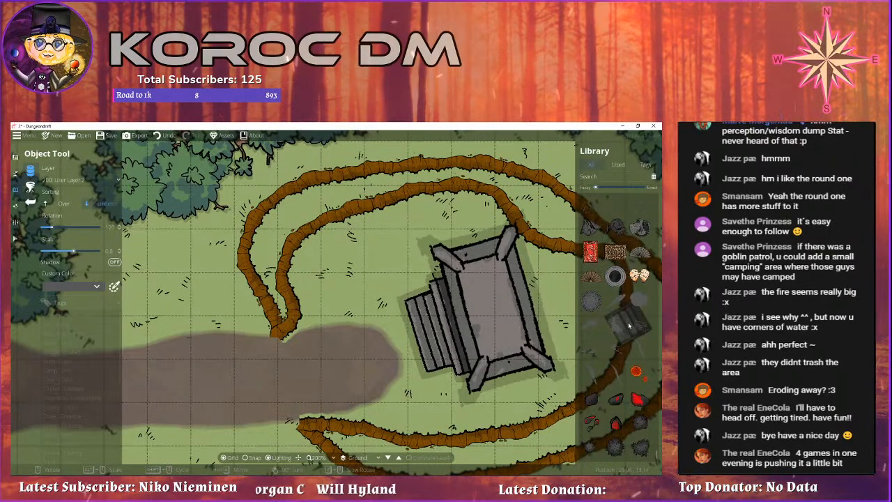
pyautogui.scroll(3, 638, 412)
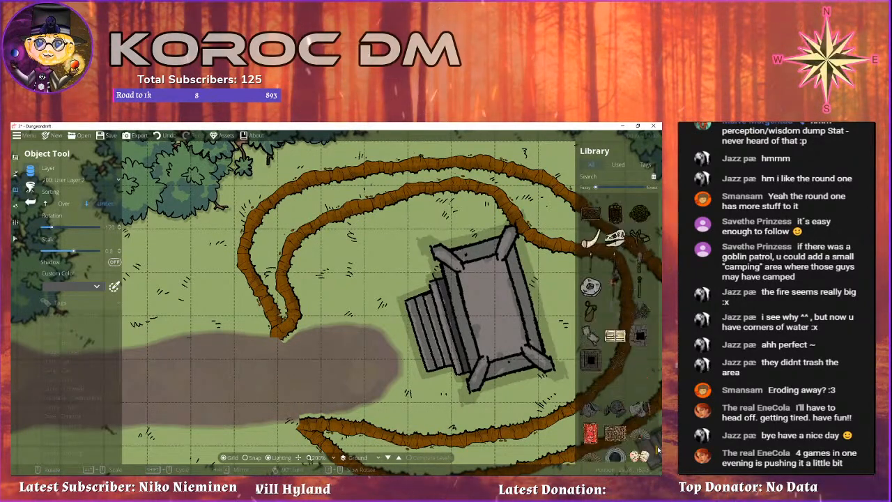
# Try the fan-shaped grey stone stair piece at the foot of the altar steps.
pyautogui.click(634, 346)
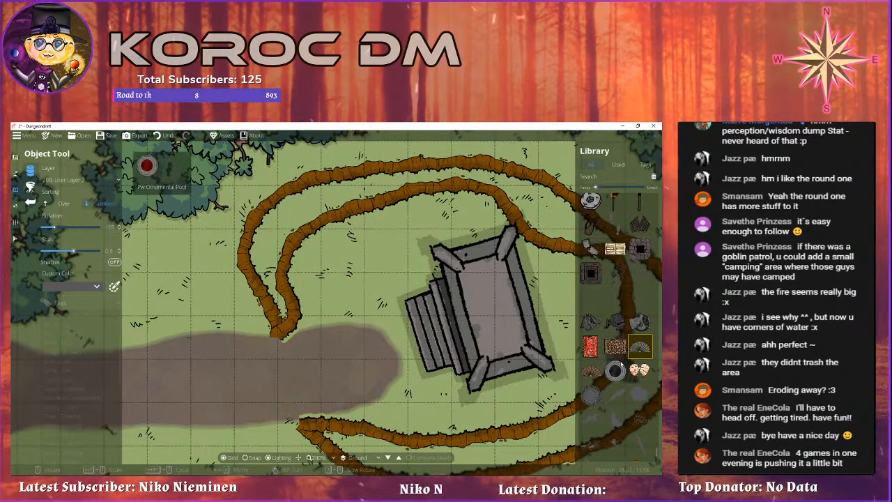
pyautogui.scroll(-6, 643, 307)
pyautogui.scroll(-8, 642, 307)
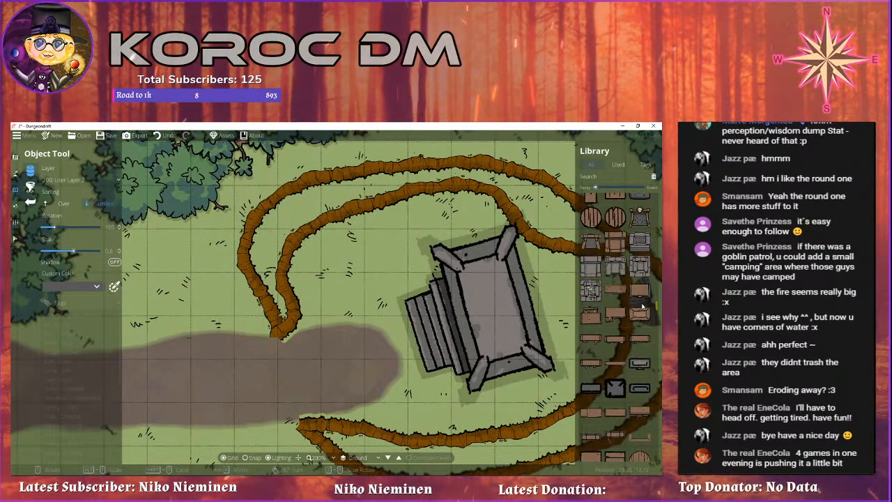
pyautogui.scroll(-8, 637, 255)
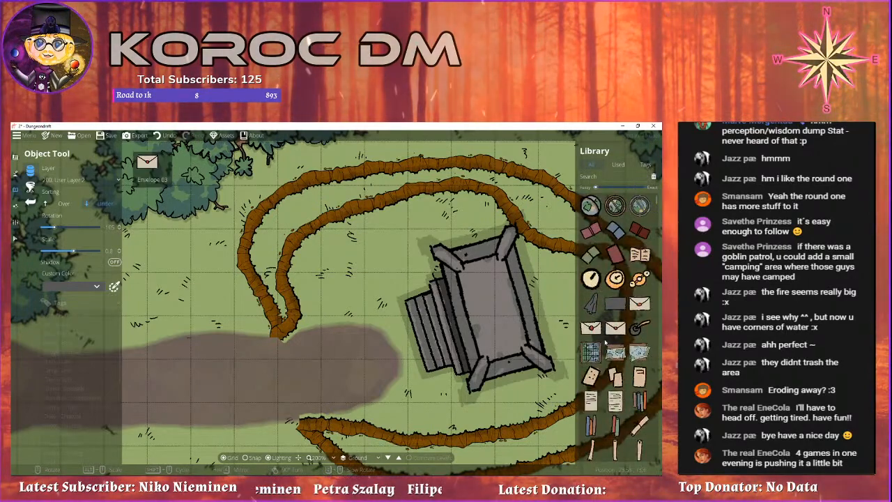
pyautogui.moveTo(475, 300); pyautogui.dragTo(443, 252)
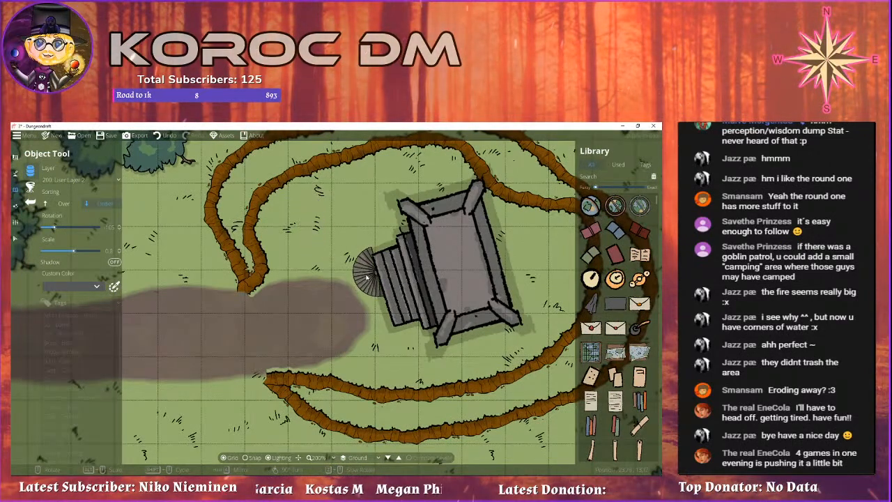
pyautogui.moveTo(366, 277); pyautogui.dragTo(315, 290)
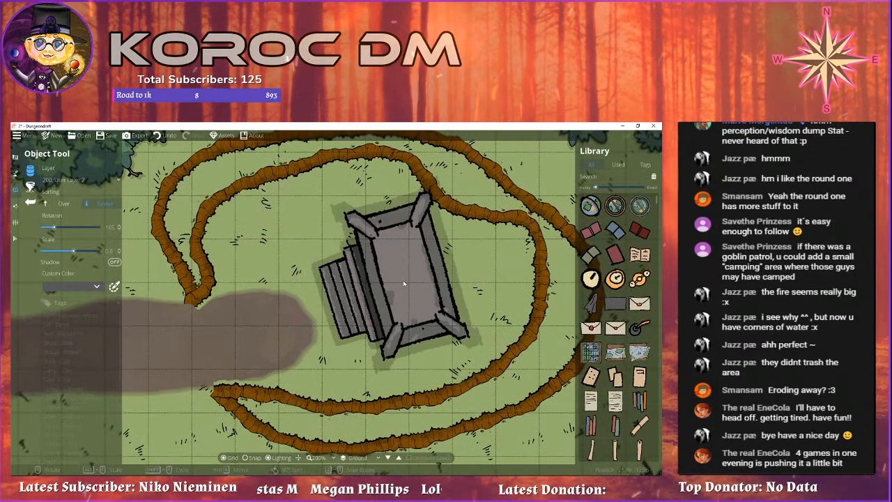
pyautogui.moveTo(403, 282); pyautogui.dragTo(340, 291)
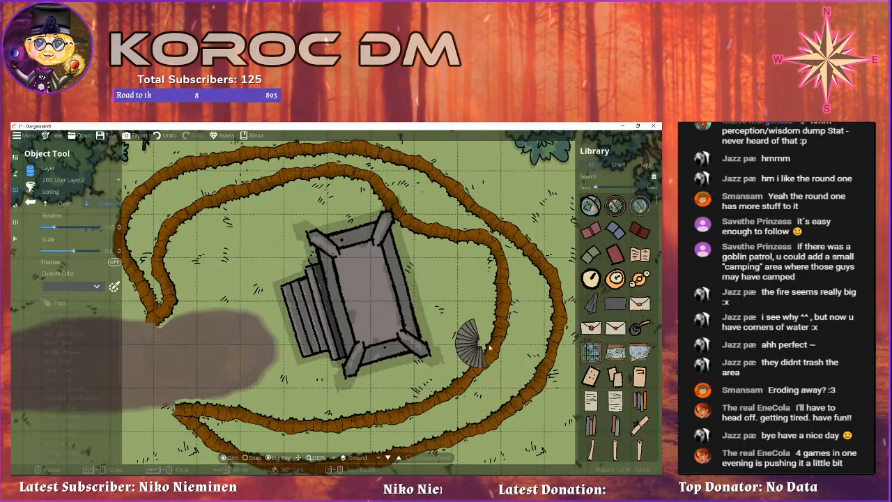
# Browse the object library through the furnishings and food to the campfires, camp mats and hammocks.
pyautogui.scroll(-5, 624, 338)
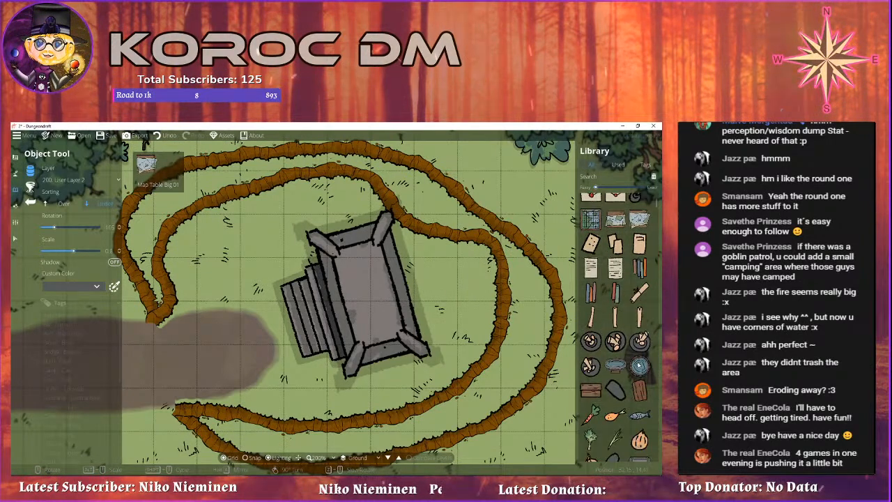
pyautogui.scroll(-5, 634, 349)
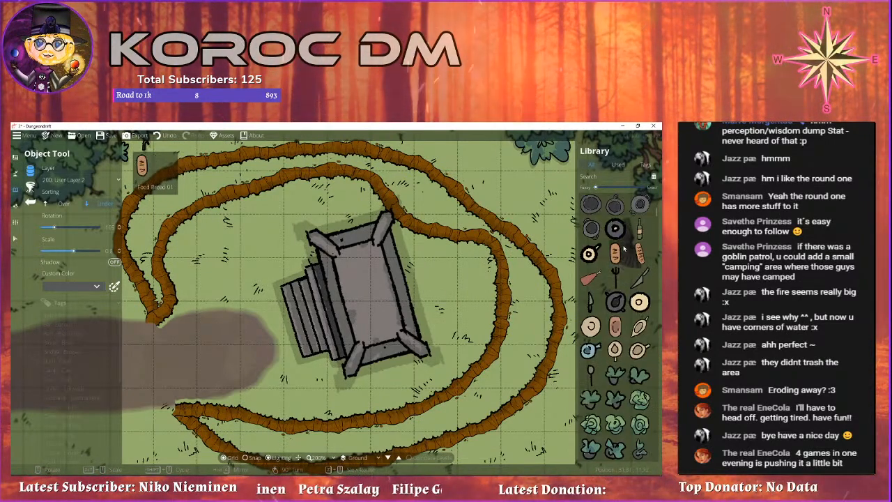
pyautogui.scroll(-5, 622, 254)
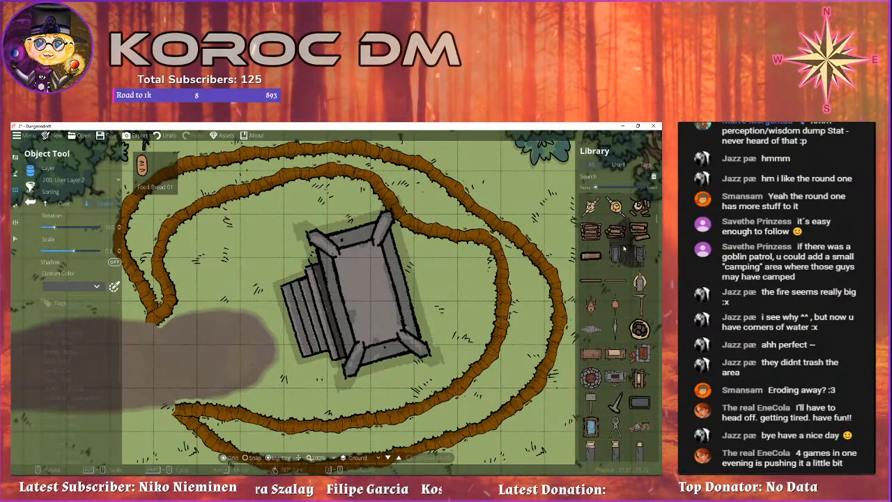
pyautogui.scroll(-5, 622, 247)
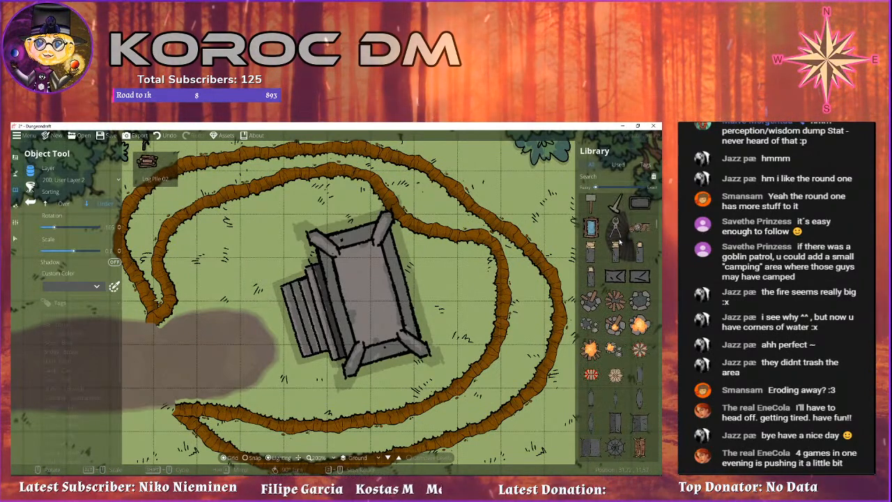
pyautogui.scroll(-1, 620, 242)
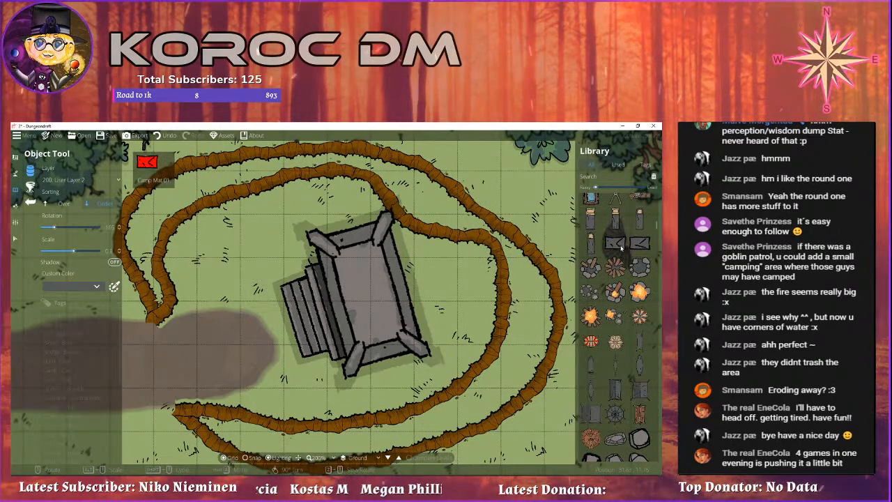
pyautogui.scroll(-3, 616, 249)
pyautogui.scroll(3, 586, 269)
# At the goblin camp, choose a roped hammock with a light blue custom color and set the layer to 100: User Layer 1.
pyautogui.moveTo(129, 280); pyautogui.dragTo(557, 300)
pyautogui.moveTo(223, 182); pyautogui.dragTo(258, 409)
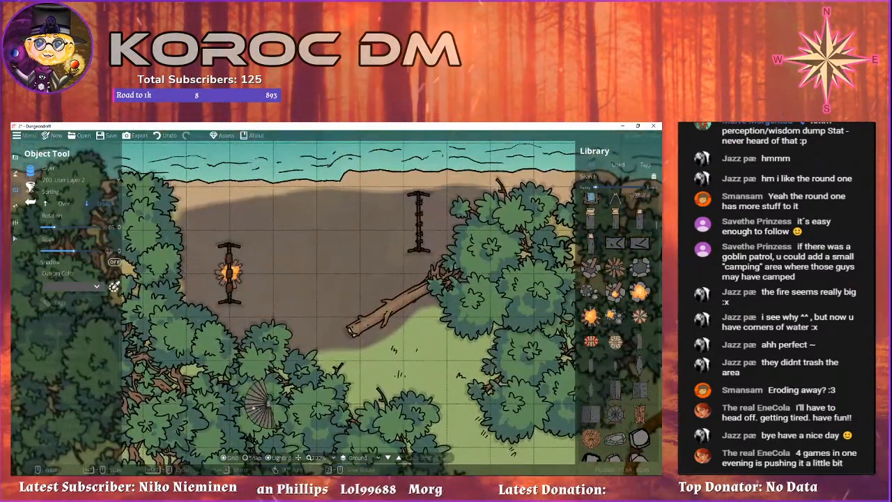
pyautogui.click(77, 288)
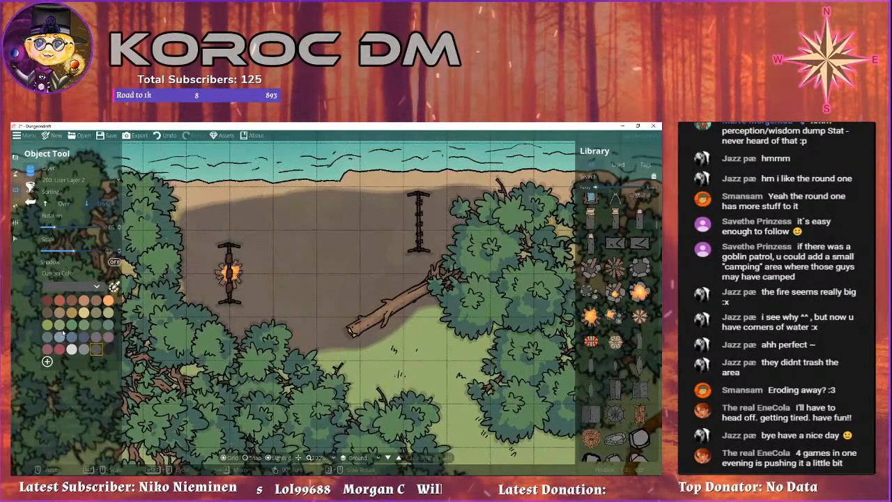
pyautogui.click(59, 338)
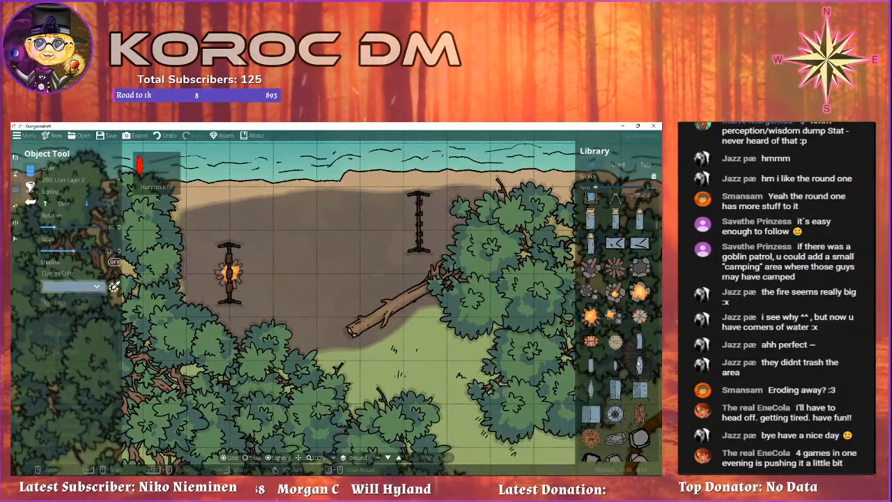
pyautogui.click(616, 369)
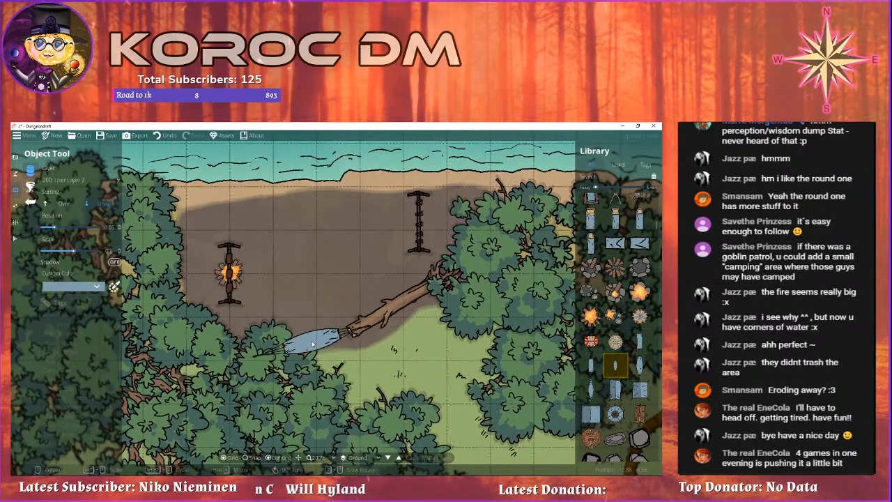
pyautogui.click(66, 180)
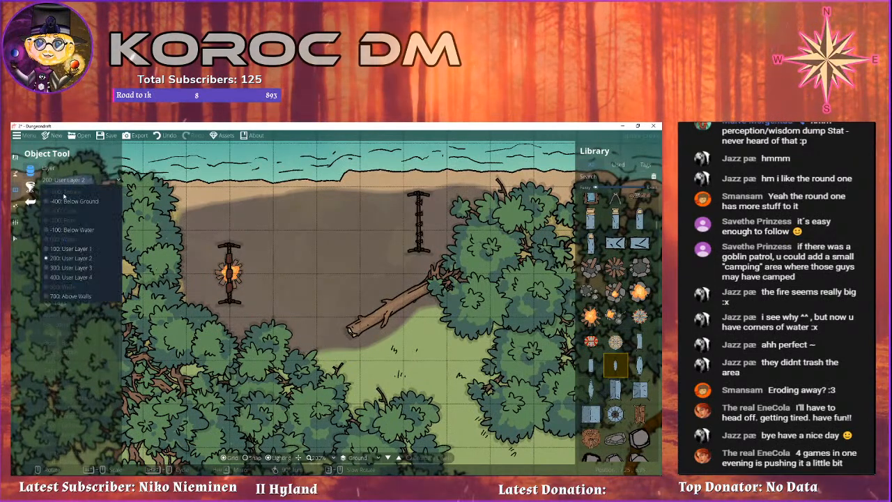
pyautogui.click(62, 249)
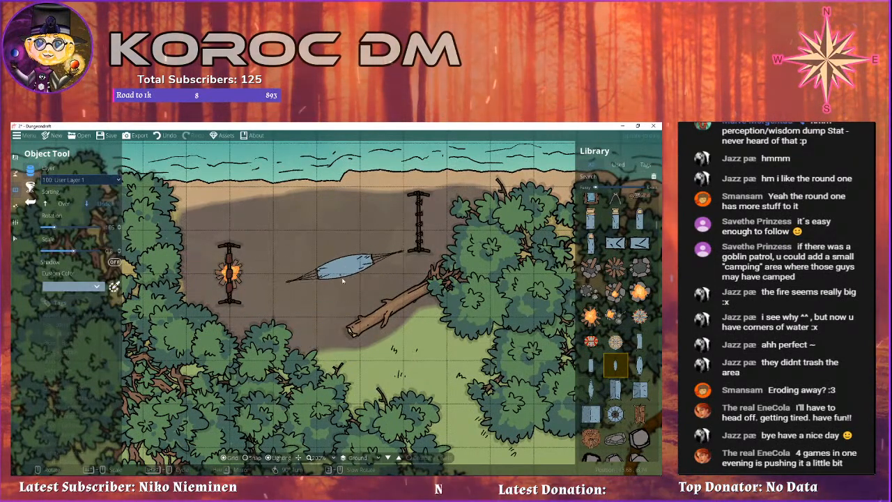
# Try roped and plain blue hammocks at several angles among the trees, fallen log and racks of the goblin camp.
pyautogui.scroll(3, 290, 329)
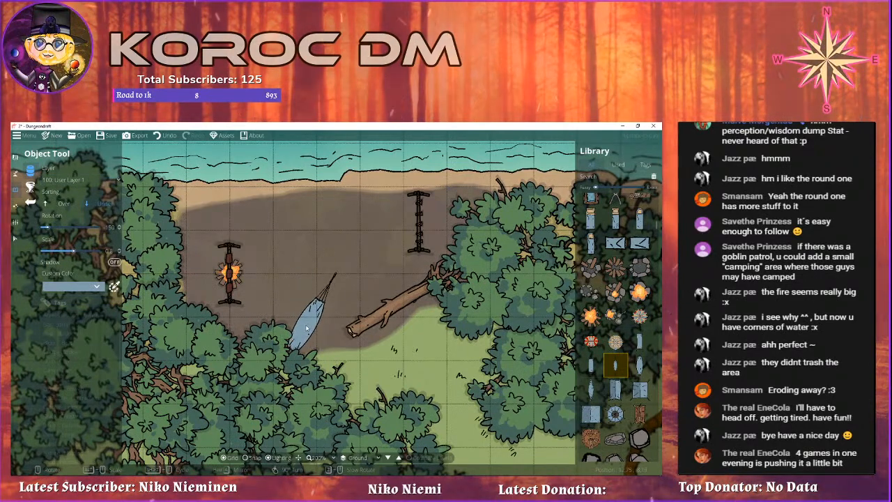
pyautogui.scroll(-3, 328, 321)
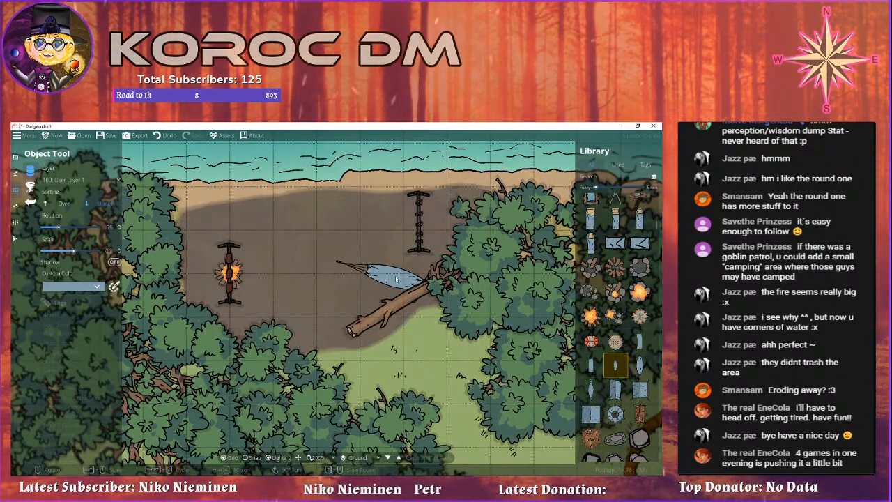
pyautogui.scroll(-2, 467, 195)
pyautogui.scroll(8, 416, 229)
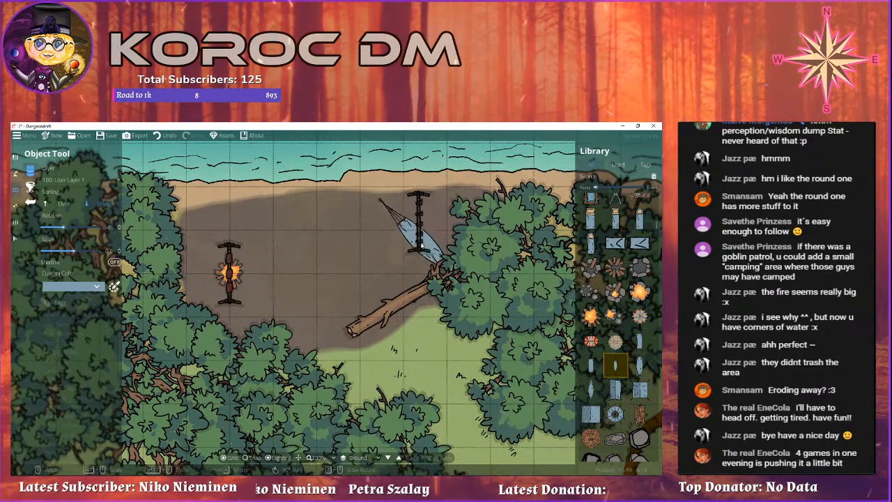
pyautogui.scroll(2, 418, 359)
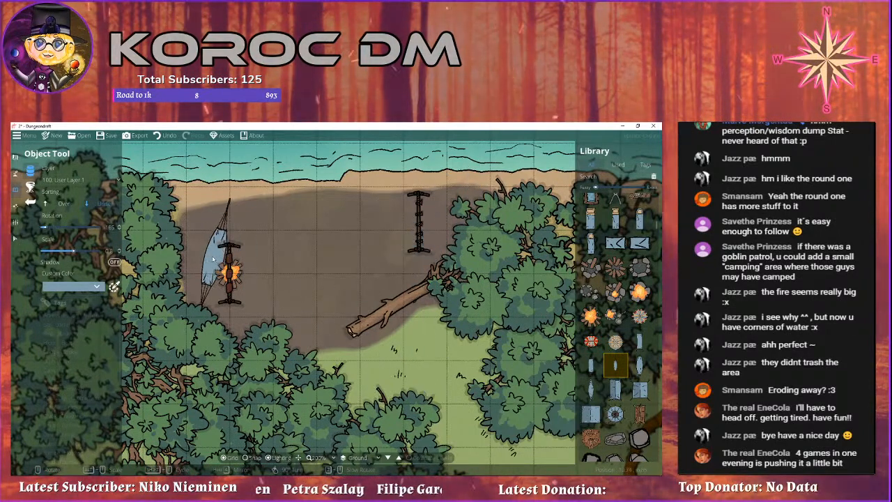
pyautogui.scroll(-2, 306, 321)
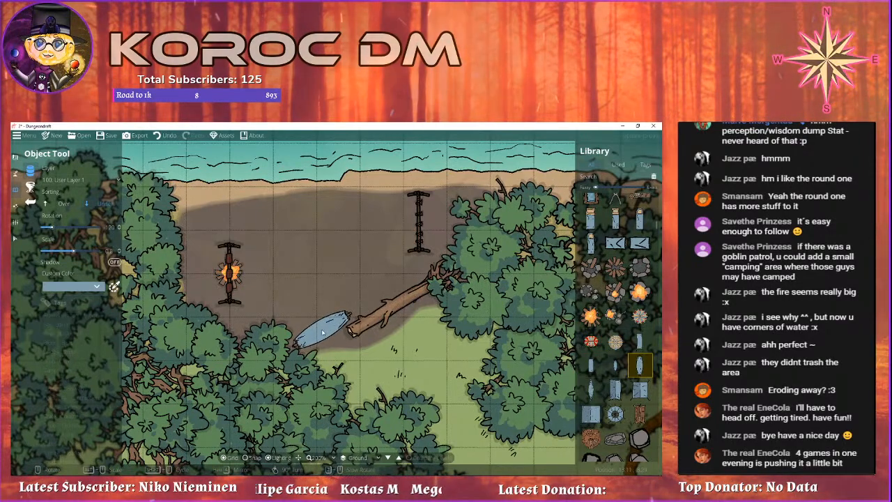
pyautogui.moveTo(314, 300); pyautogui.dragTo(340, 294)
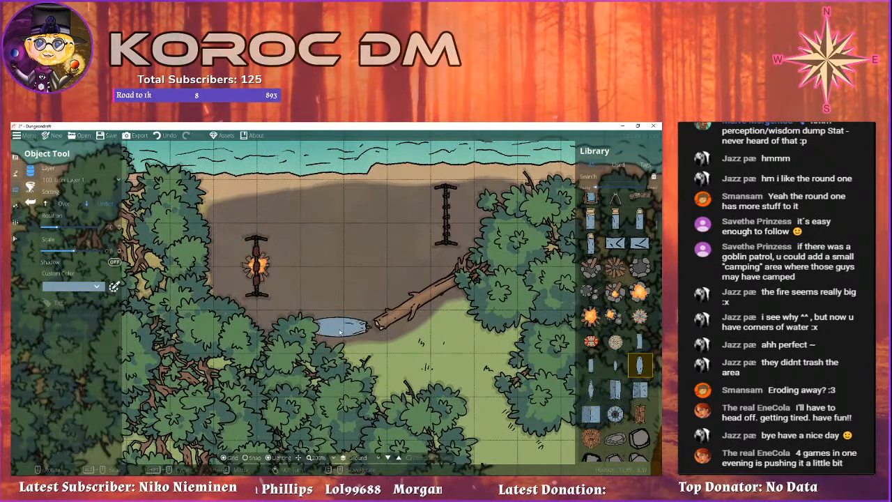
# Return to the altar clearing and preview the pointed blue hammock beside the steps.
pyautogui.moveTo(515, 333)
pyautogui.mouseDown()
pyautogui.moveTo(429, 307)
pyautogui.moveTo(217, 269)
pyautogui.mouseUp()
pyautogui.moveTo(474, 378); pyautogui.dragTo(251, 245)
pyautogui.moveTo(537, 394); pyautogui.dragTo(355, 267)
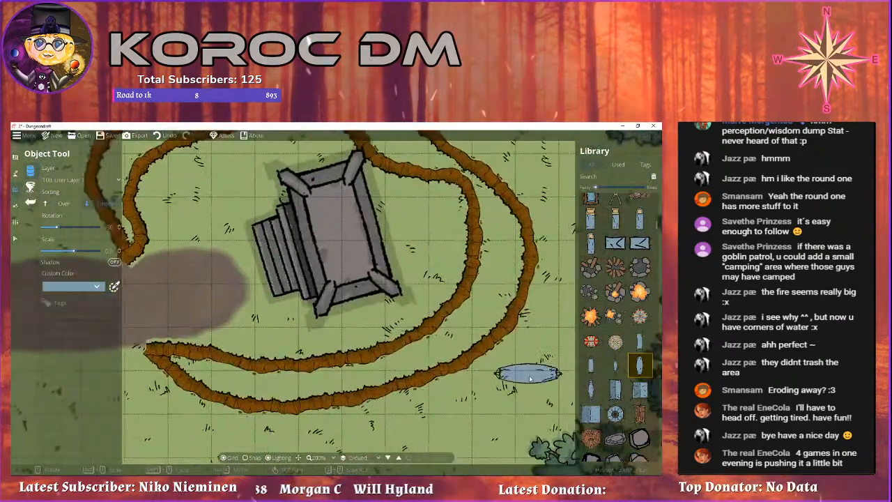
pyautogui.click(590, 391)
pyautogui.moveTo(212, 264); pyautogui.dragTo(273, 308)
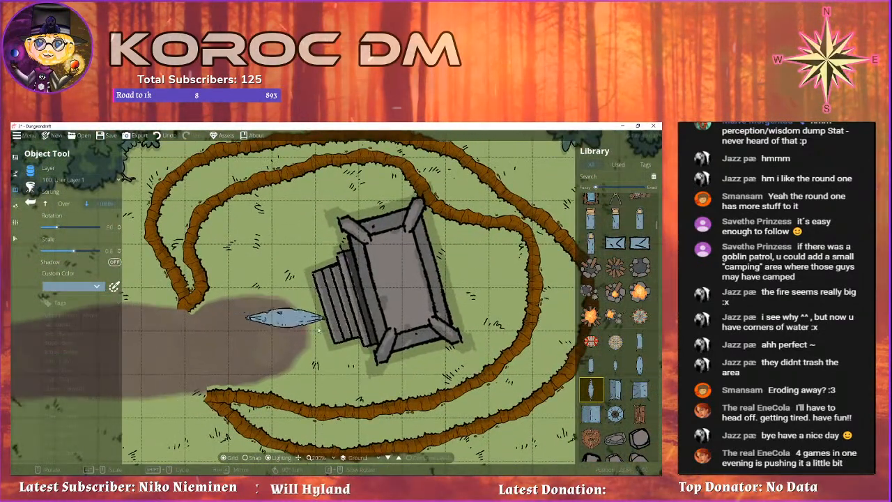
pyautogui.moveTo(552, 374); pyautogui.dragTo(577, 377)
# Find the rubble objects in the library and place a small stone cluster at the foot of the altar steps.
pyautogui.scroll(-3, 630, 373)
pyautogui.scroll(-5, 624, 349)
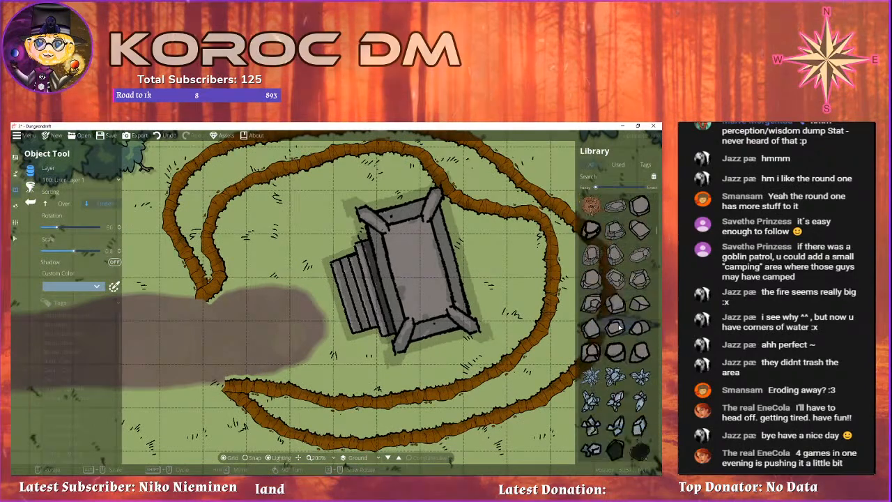
pyautogui.scroll(-4, 620, 327)
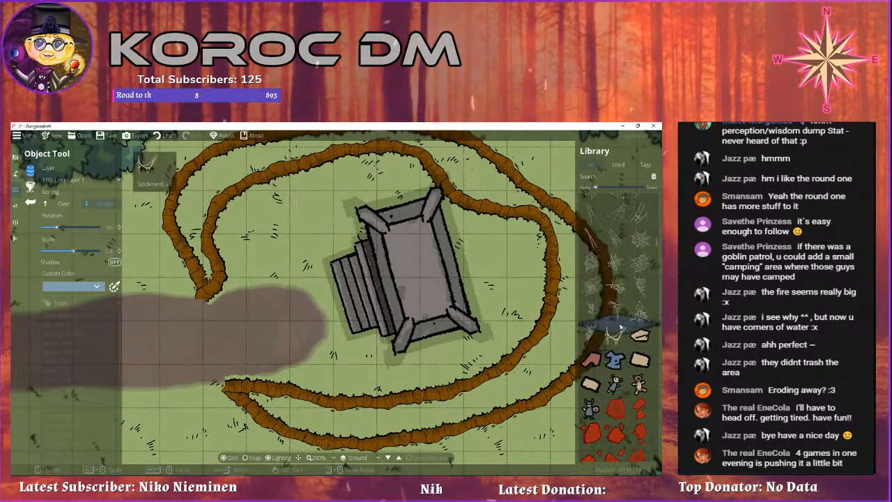
pyautogui.scroll(-4, 617, 317)
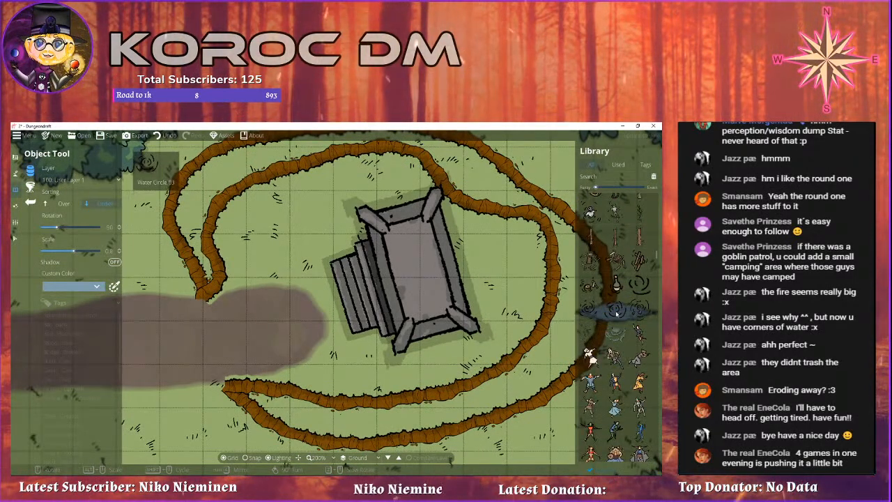
pyautogui.scroll(2, 613, 306)
pyautogui.click(593, 243)
pyautogui.moveTo(315, 311); pyautogui.dragTo(466, 303)
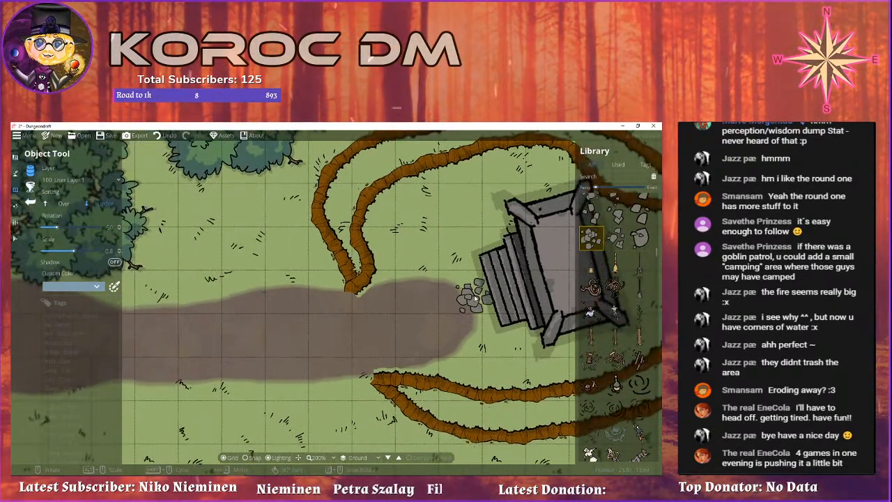
# Place a sparser, rotated rubble cluster next to the first one, on the end of the dirt path.
pyautogui.scroll(1, 475, 300)
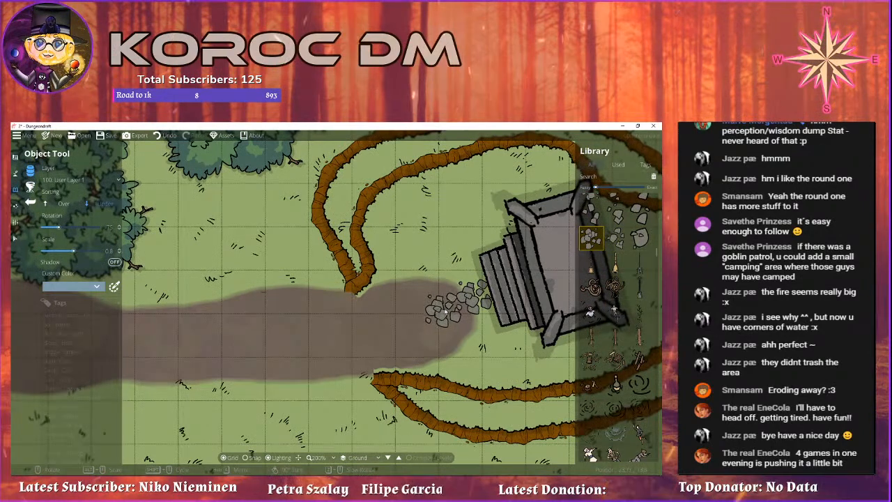
pyautogui.click(615, 239)
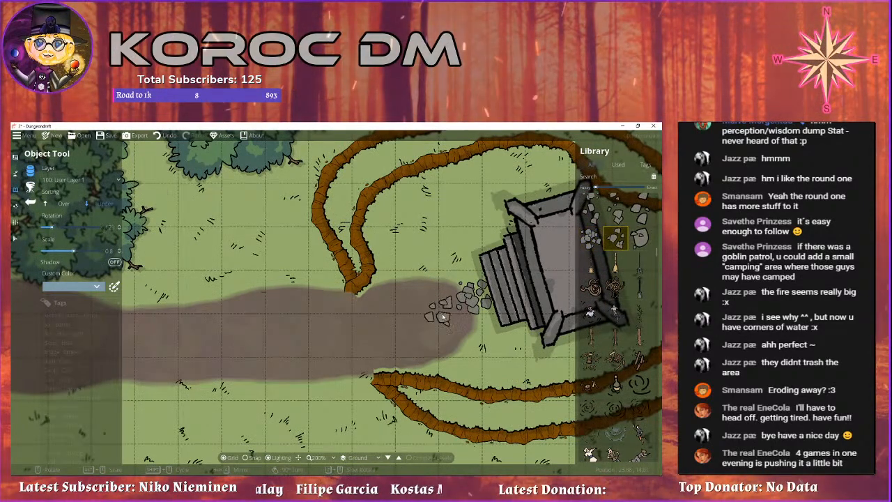
pyautogui.scroll(2, 442, 317)
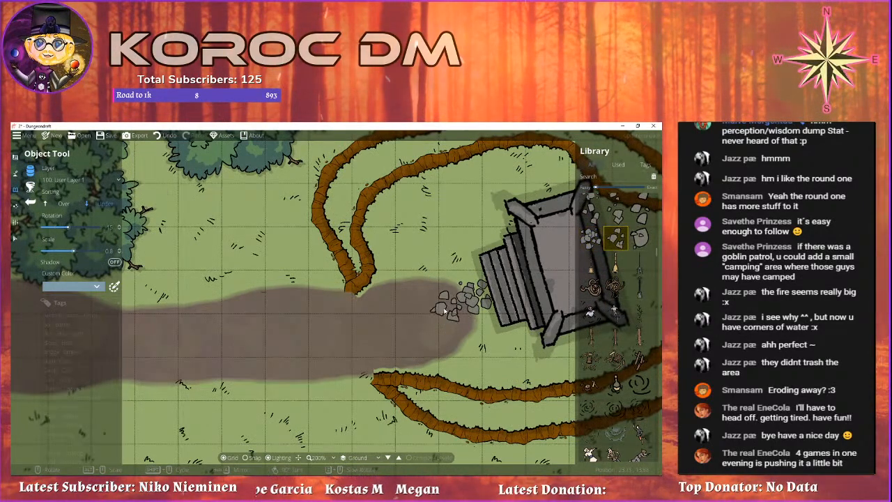
pyautogui.scroll(1, 449, 314)
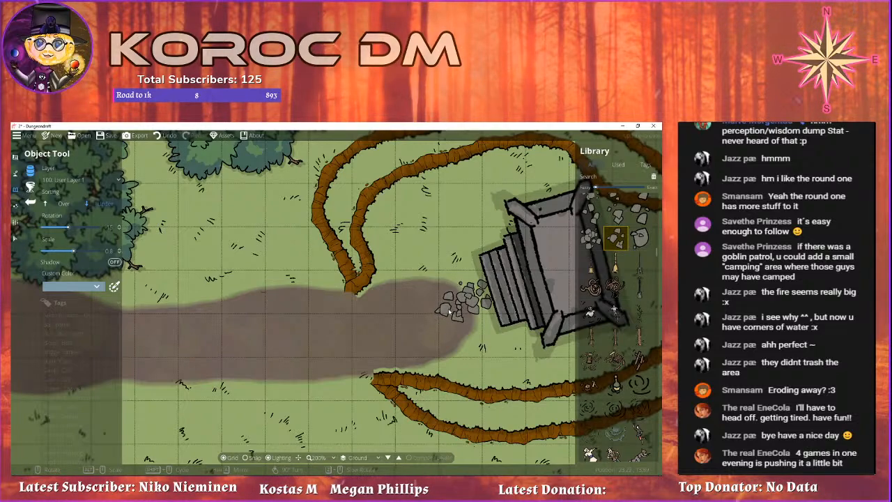
pyautogui.click(444, 310)
# Extend the rubble trail away from the altar steps with a denser cluster of larger stones on the dirt path.
pyautogui.moveTo(445, 311); pyautogui.dragTo(497, 294)
pyautogui.scroll(1, 481, 291)
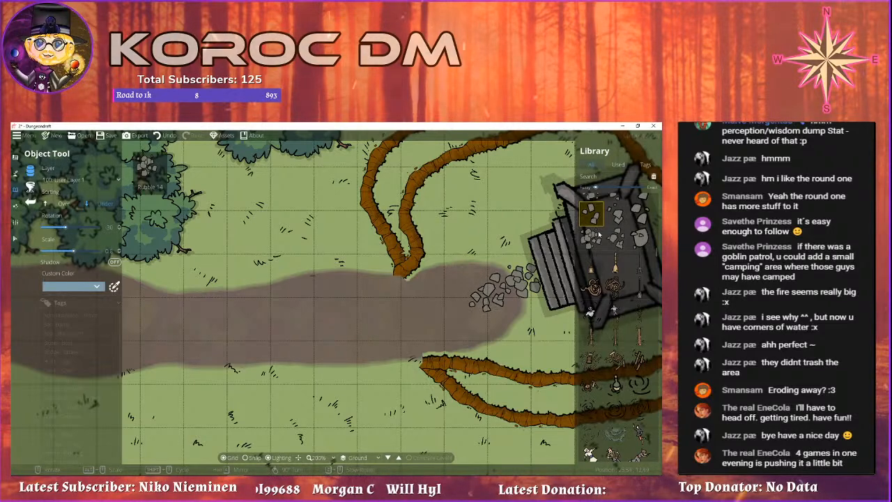
pyautogui.scroll(3, 598, 234)
pyautogui.click(591, 257)
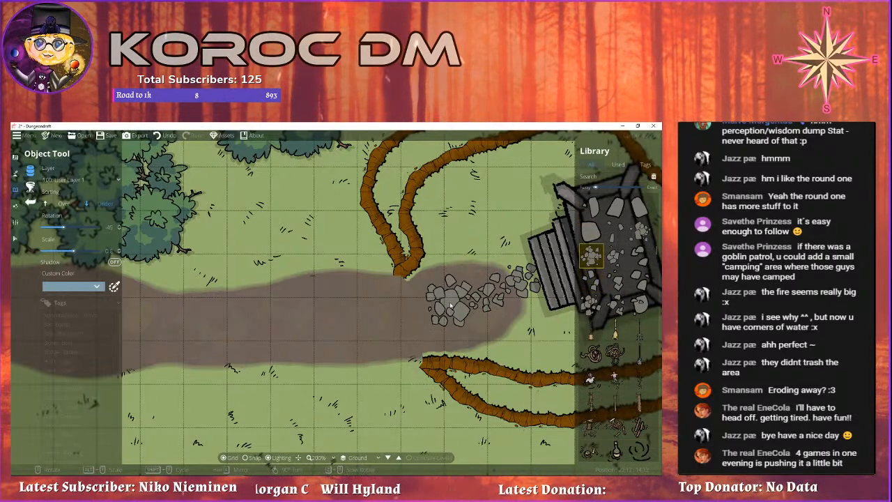
pyautogui.click(453, 304)
# Add another large-stone rubble cluster, rotated to 15, farther along the path at the opening in the cliff ring.
pyautogui.moveTo(324, 327); pyautogui.dragTo(413, 298)
pyautogui.click(641, 232)
pyautogui.moveTo(481, 287); pyautogui.dragTo(424, 289)
pyautogui.scroll(2, 412, 285)
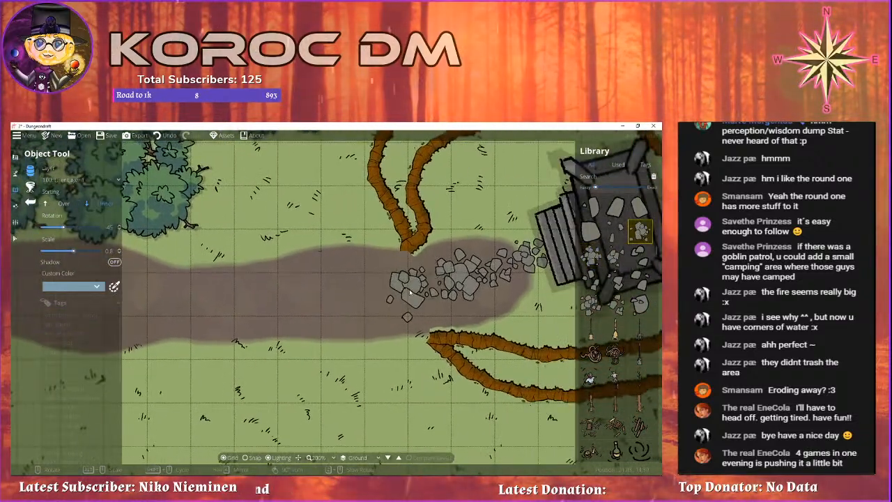
pyautogui.scroll(2, 411, 292)
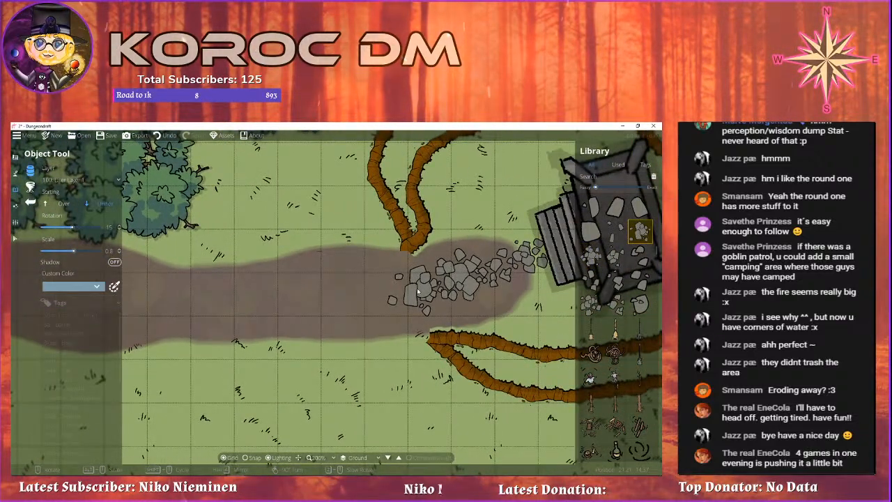
pyautogui.click(418, 292)
# Finish the outer end of the rubble trail with a small scattered stone cluster rotated to 30.
pyautogui.click(615, 256)
pyautogui.scroll(2, 385, 295)
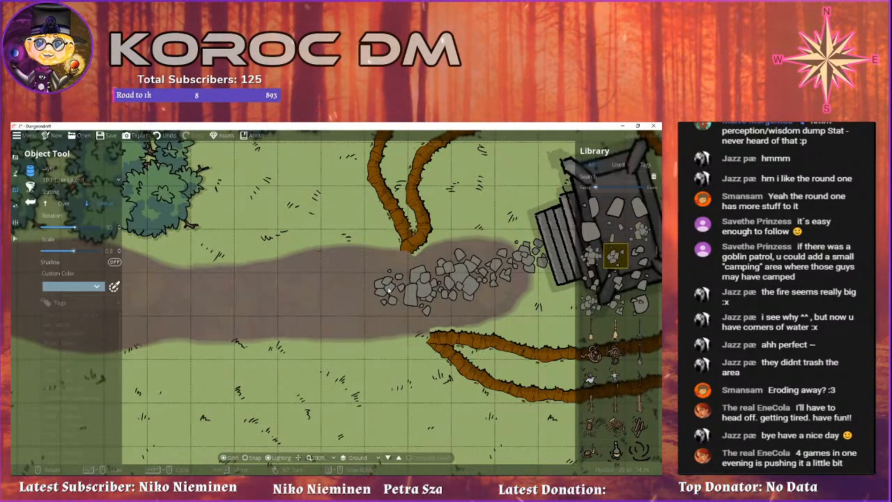
pyautogui.click(389, 290)
pyautogui.moveTo(389, 290); pyautogui.dragTo(512, 255)
pyautogui.moveTo(566, 270); pyautogui.dragTo(357, 298)
pyautogui.moveTo(418, 291); pyautogui.dragTo(483, 288)
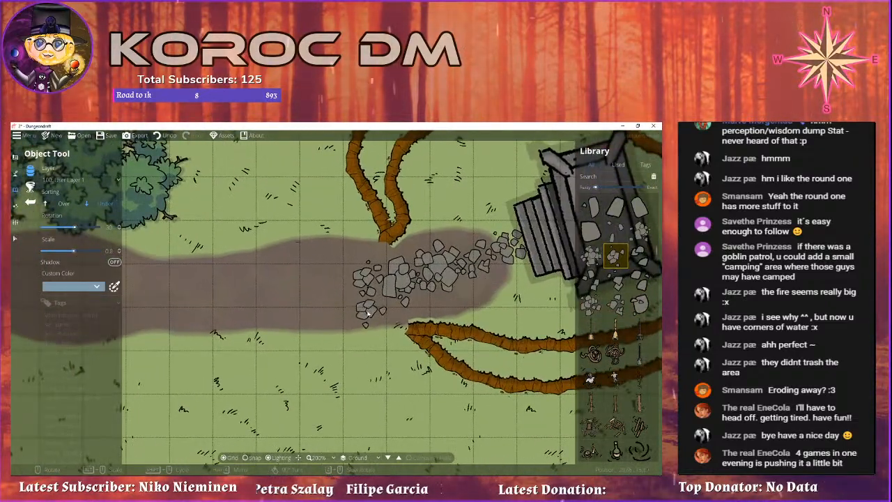
pyautogui.moveTo(370, 315); pyautogui.dragTo(296, 318)
# Review the rubble trail and altar clearing against the whole forest map.
pyautogui.scroll(-8, 397, 278)
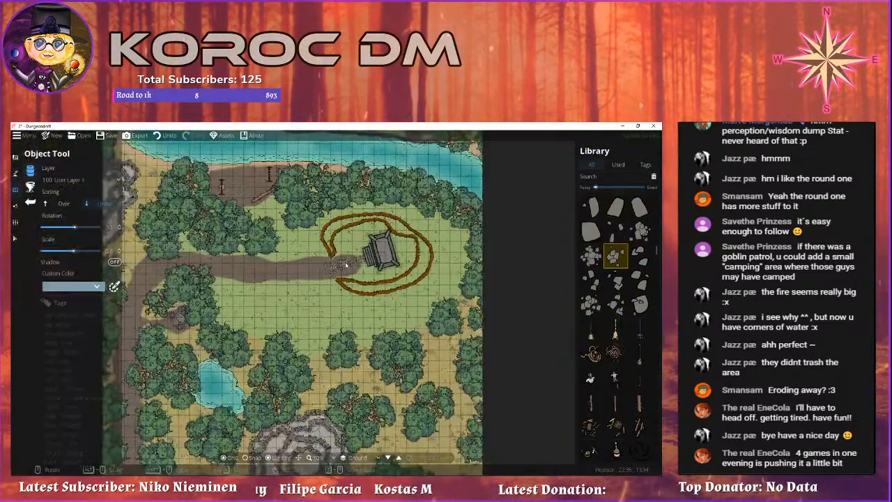
pyautogui.scroll(7, 341, 255)
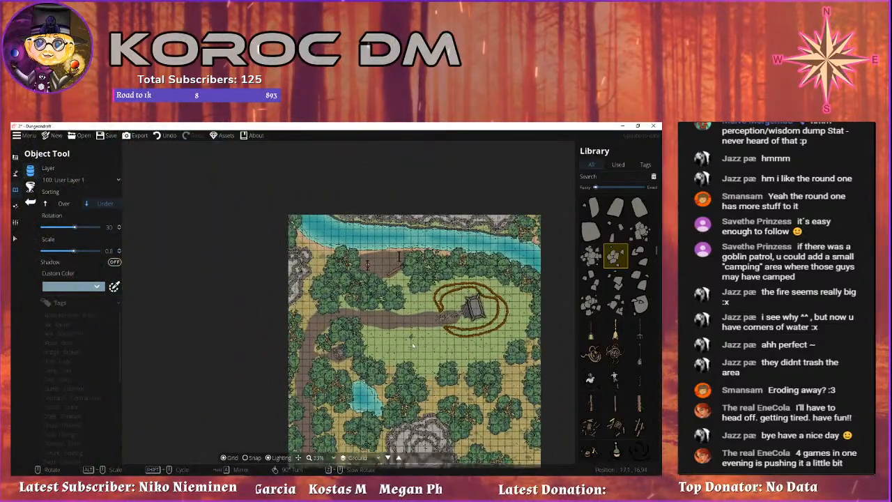
pyautogui.scroll(3, 388, 307)
pyautogui.scroll(-5, 592, 327)
pyautogui.scroll(4, 593, 328)
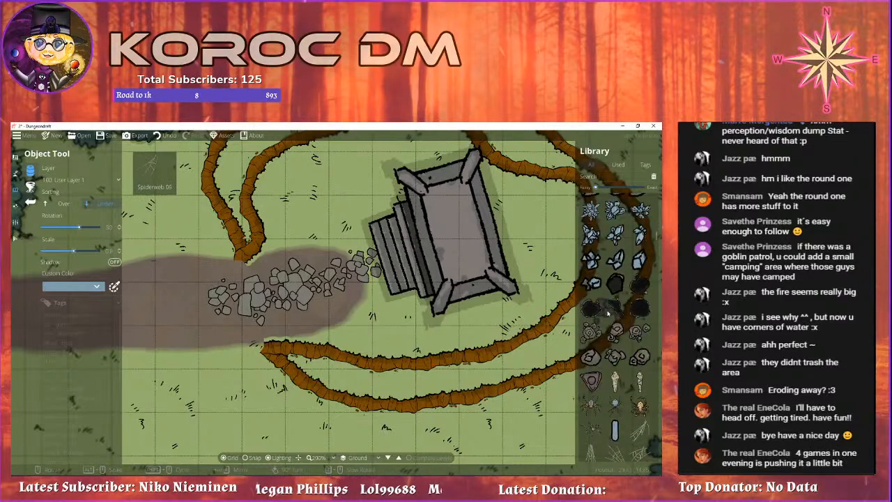
# Browse the object library for altar decorations, from bones and magic circles through pillars and barrels to plants, trees and vines.
pyautogui.scroll(4, 612, 287)
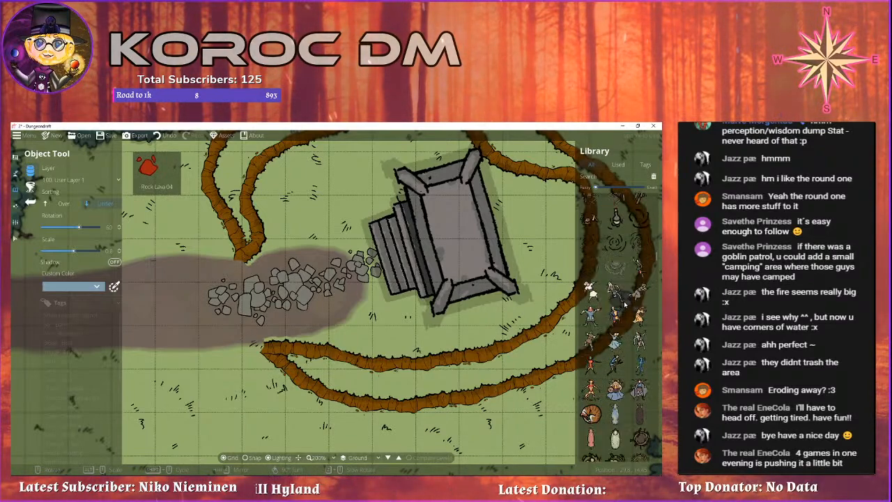
pyautogui.scroll(4, 625, 303)
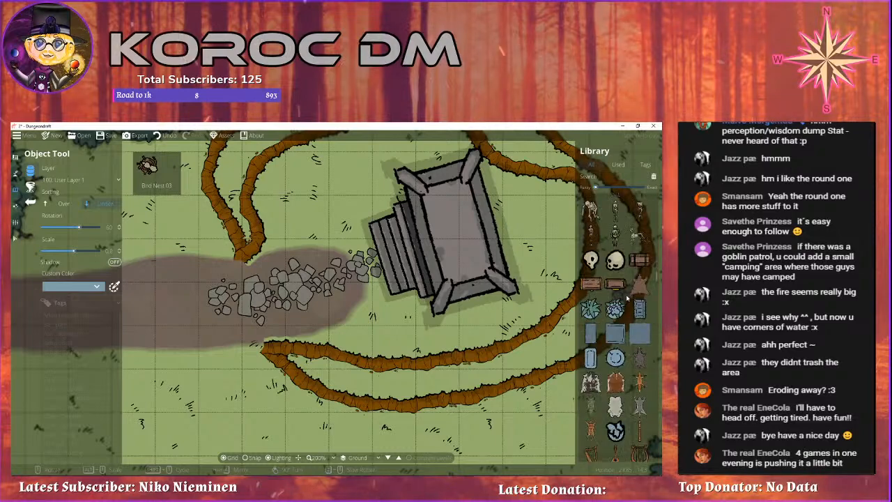
pyautogui.scroll(4, 626, 298)
pyautogui.scroll(4, 627, 298)
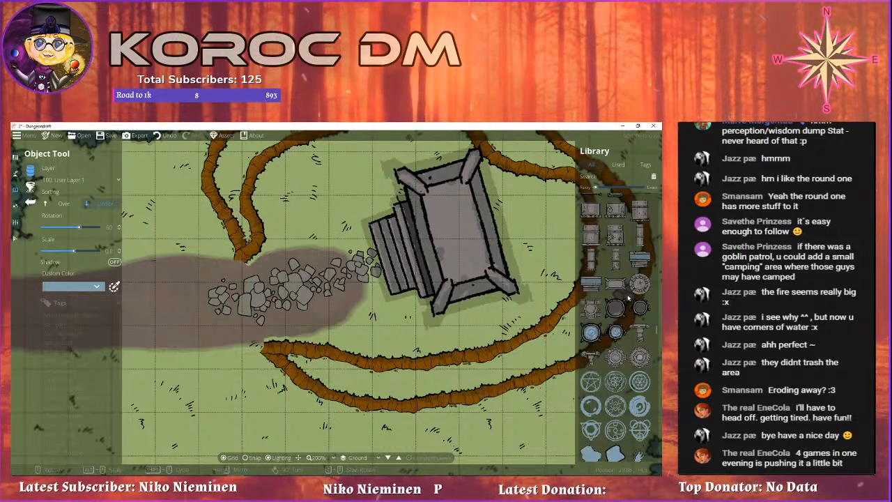
pyautogui.scroll(4, 627, 298)
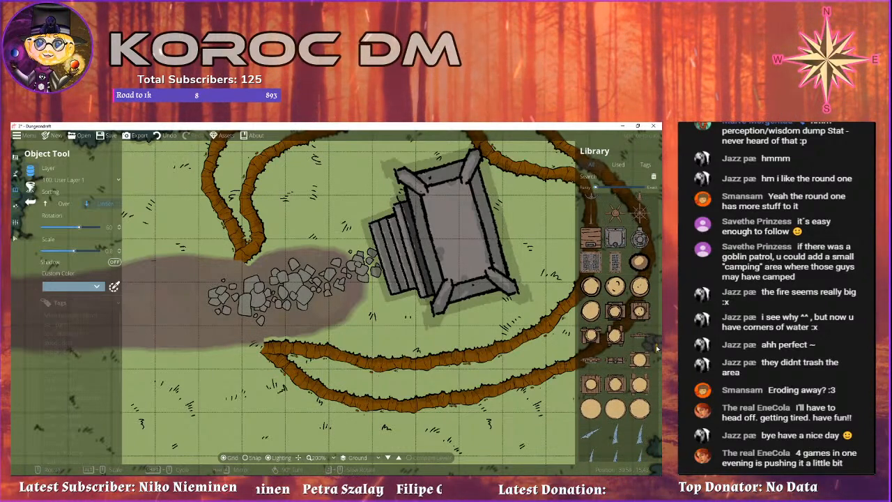
pyautogui.scroll(4, 655, 352)
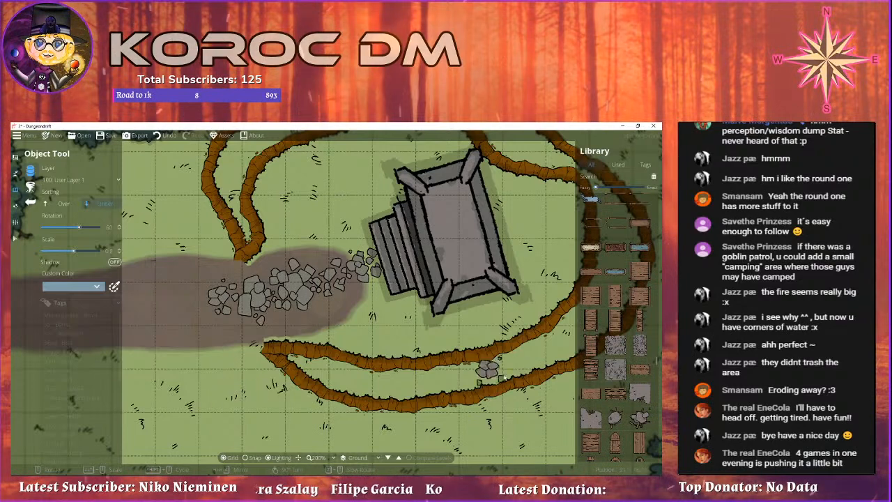
pyautogui.scroll(-4, 599, 369)
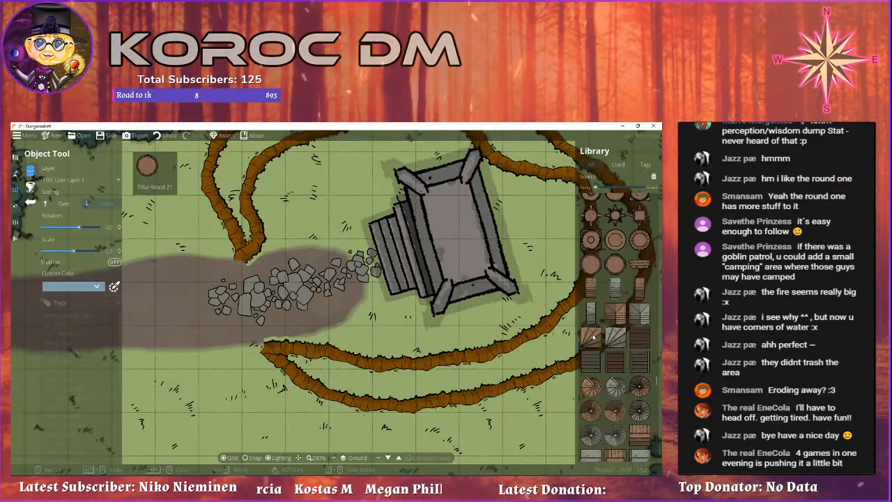
pyautogui.scroll(-4, 600, 337)
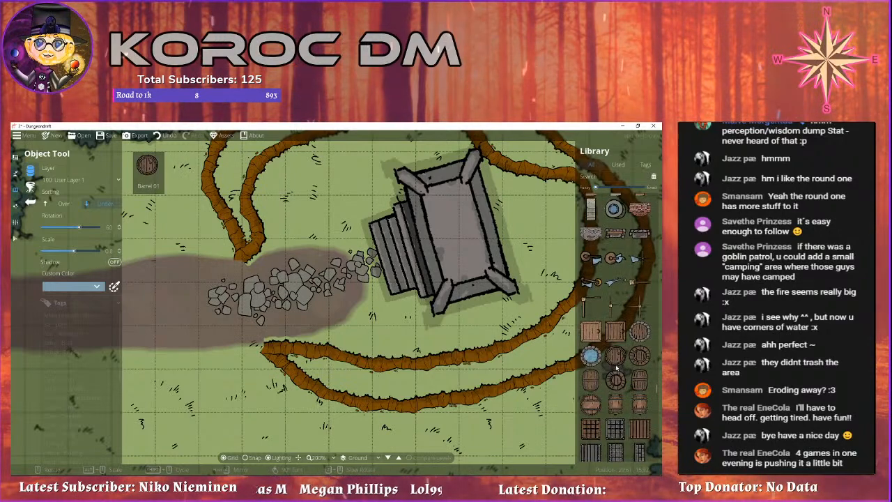
pyautogui.scroll(-4, 612, 345)
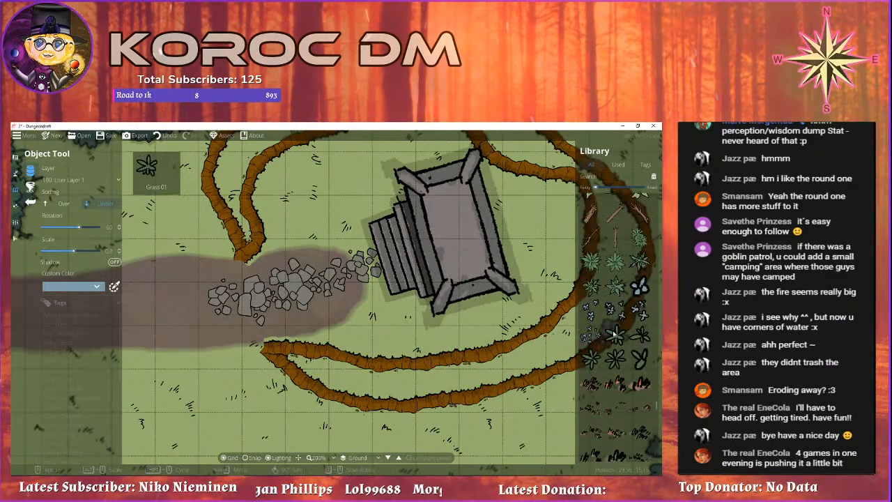
pyautogui.scroll(-4, 613, 335)
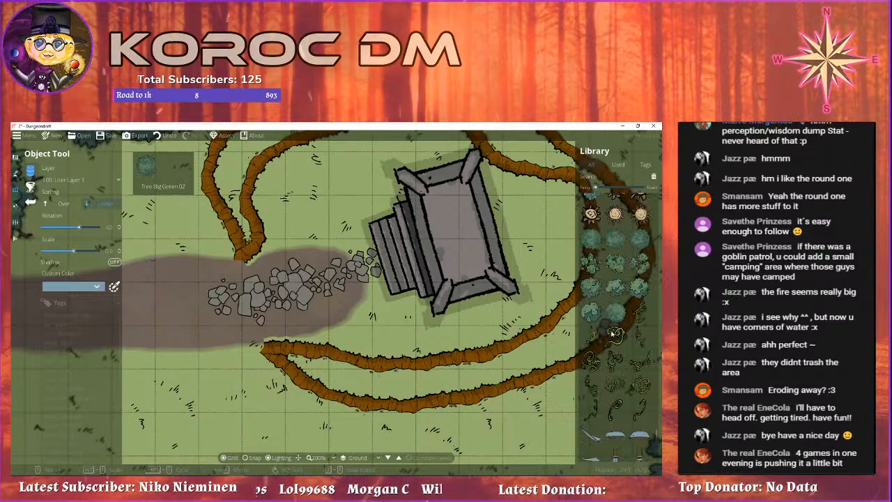
# Browse the object library for decorations to place around the stone building.
pyautogui.scroll(-4, 613, 334)
pyautogui.click(591, 290)
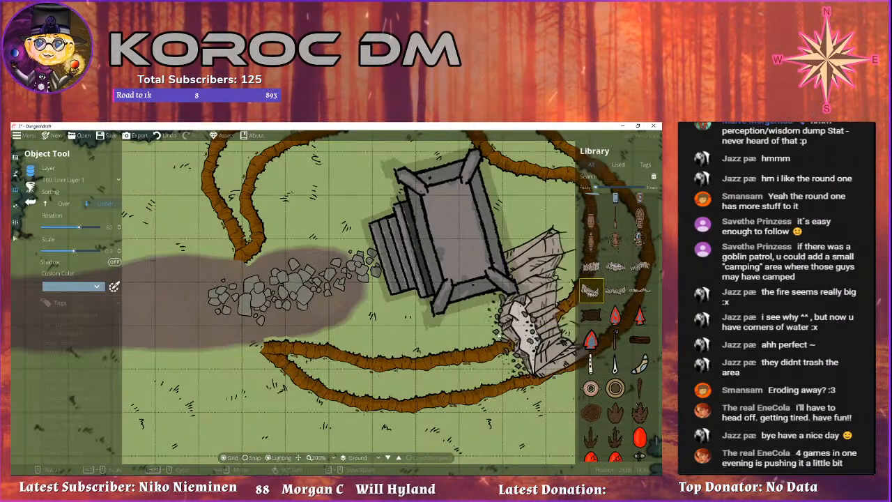
pyautogui.scroll(-6, 372, 366)
pyautogui.scroll(2, 373, 369)
pyautogui.moveTo(363, 380); pyautogui.dragTo(413, 330)
pyautogui.moveTo(483, 334); pyautogui.dragTo(476, 393)
pyautogui.scroll(-5, 628, 346)
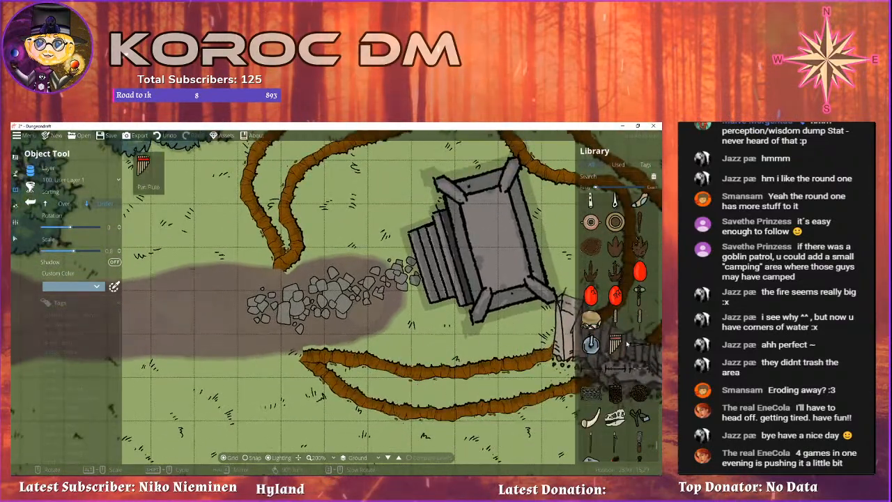
pyautogui.scroll(-4, 628, 346)
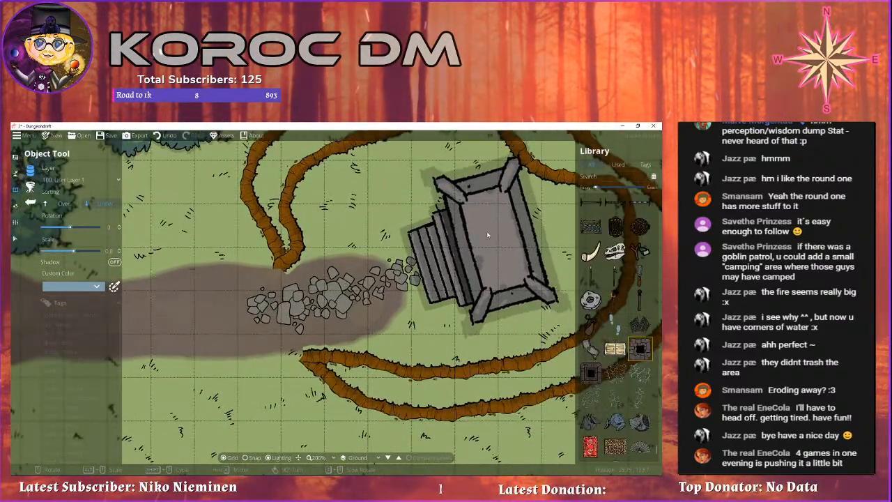
pyautogui.moveTo(488, 235); pyautogui.dragTo(427, 256)
pyautogui.scroll(6, 628, 390)
pyautogui.moveTo(656, 444); pyautogui.dragTo(656, 405)
pyautogui.scroll(-5, 402, 325)
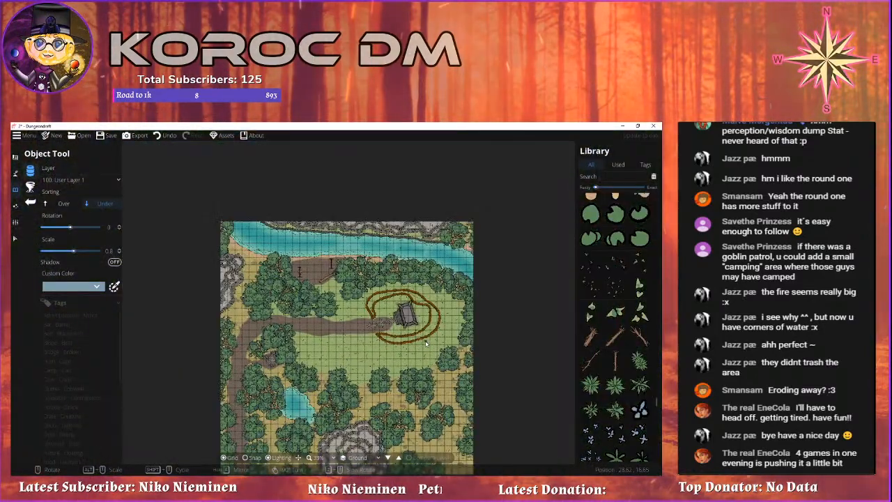
pyautogui.scroll(5, 427, 343)
pyautogui.scroll(-1, 432, 340)
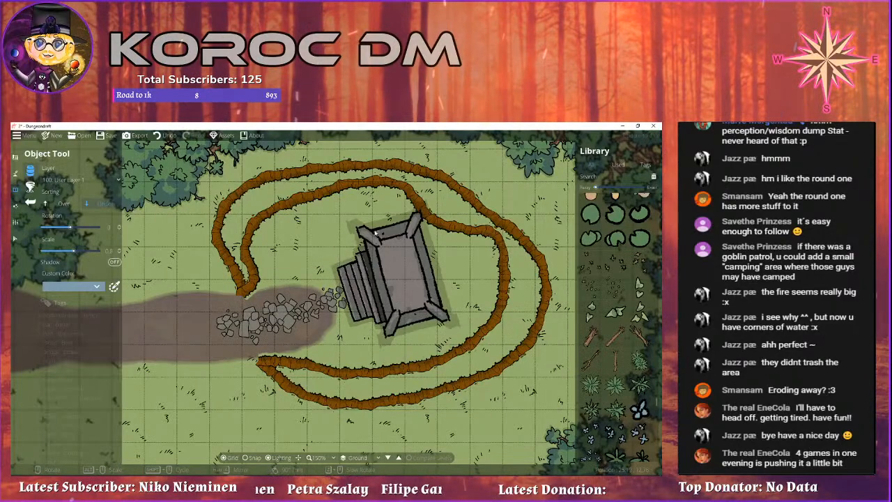
# Shift the stone building slightly west over its front stairs and nudge the stairs slightly west toward the rubble.
pyautogui.moveTo(391, 288); pyautogui.dragTo(412, 286)
pyautogui.click(16, 239)
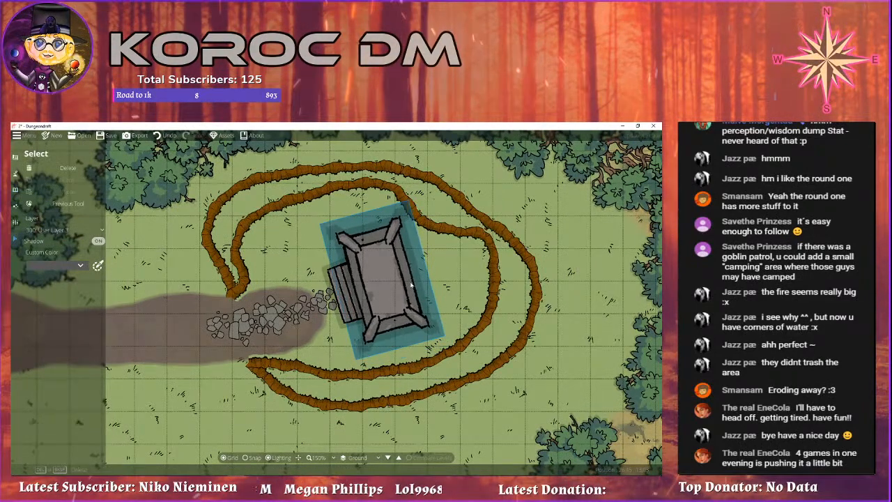
pyautogui.click(348, 296)
pyautogui.moveTo(348, 296); pyautogui.dragTo(341, 298)
pyautogui.click(259, 352)
pyautogui.moveTo(256, 352); pyautogui.dragTo(285, 337)
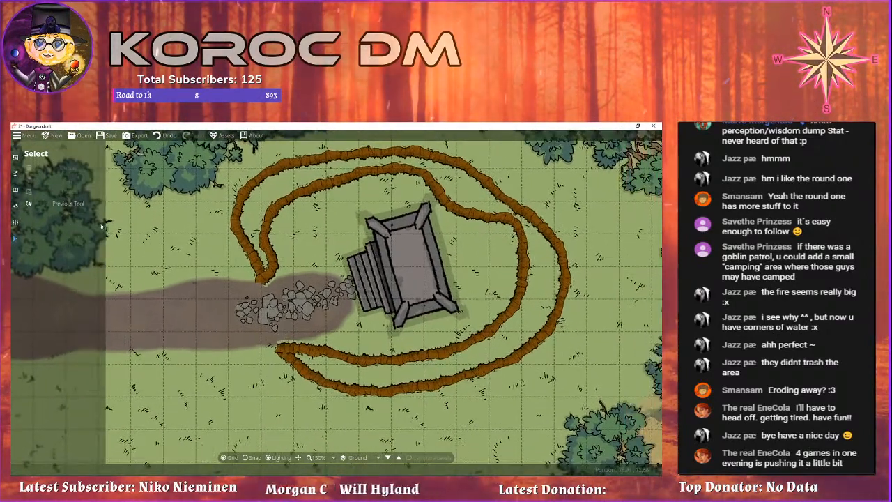
# Browse the object library with the Object Tool for stone pieces that suit the building's entrance.
pyautogui.click(32, 193)
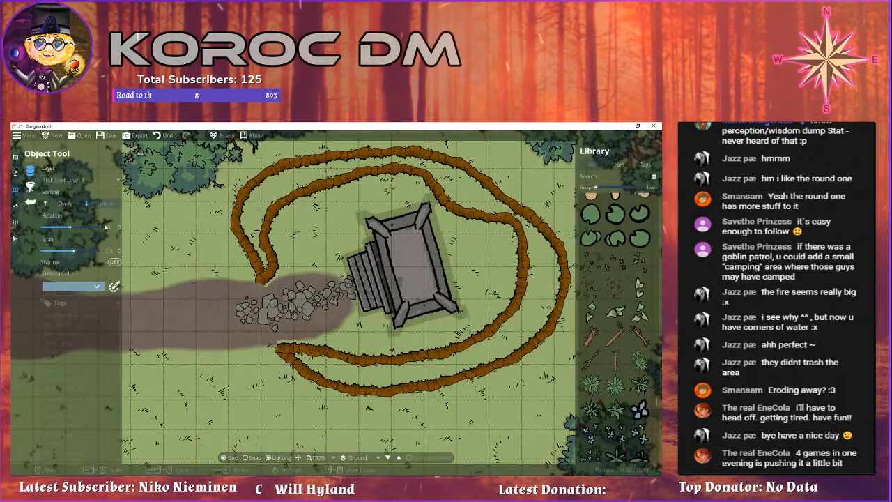
pyautogui.scroll(-10, 606, 329)
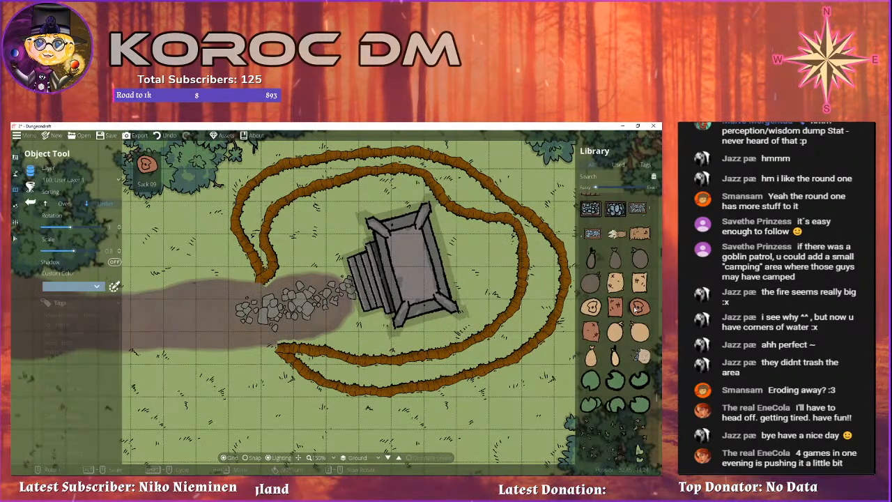
pyautogui.scroll(-10, 626, 317)
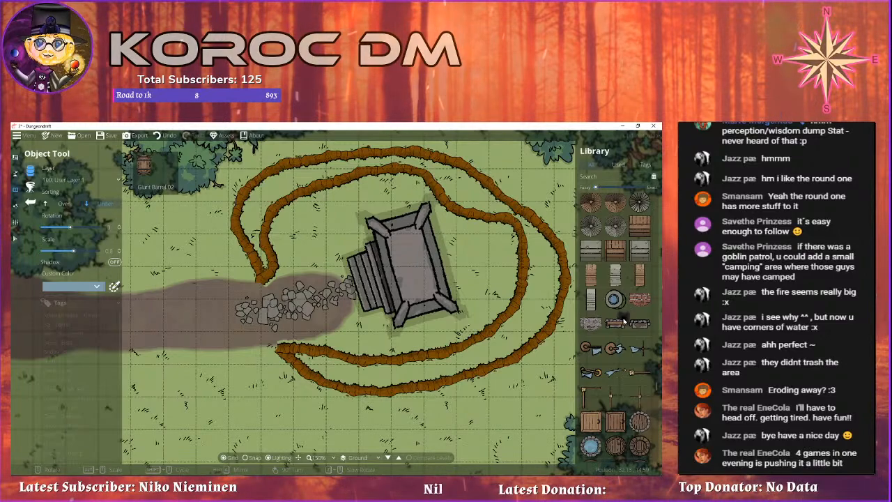
pyautogui.scroll(-10, 626, 311)
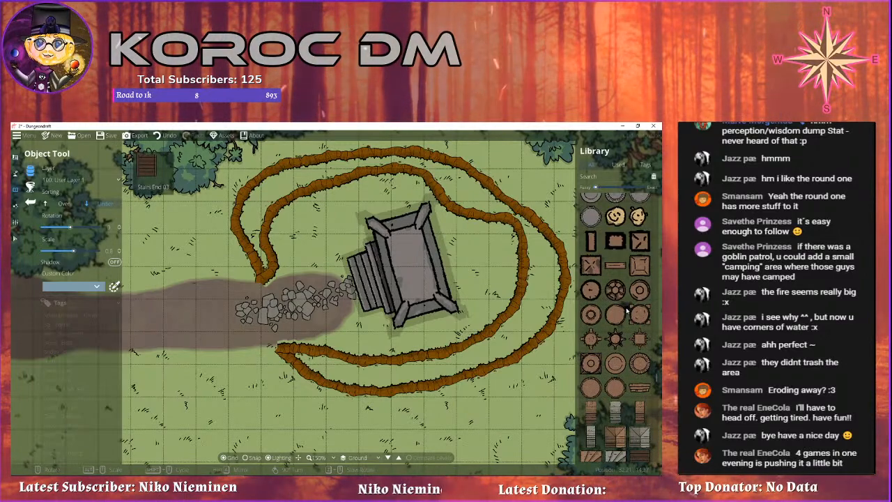
pyautogui.scroll(1, 647, 301)
pyautogui.click(614, 309)
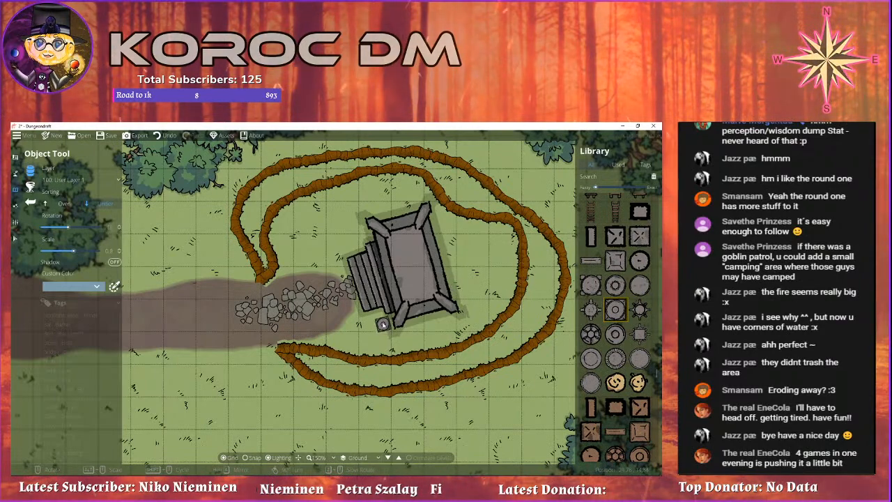
pyautogui.scroll(7, 640, 300)
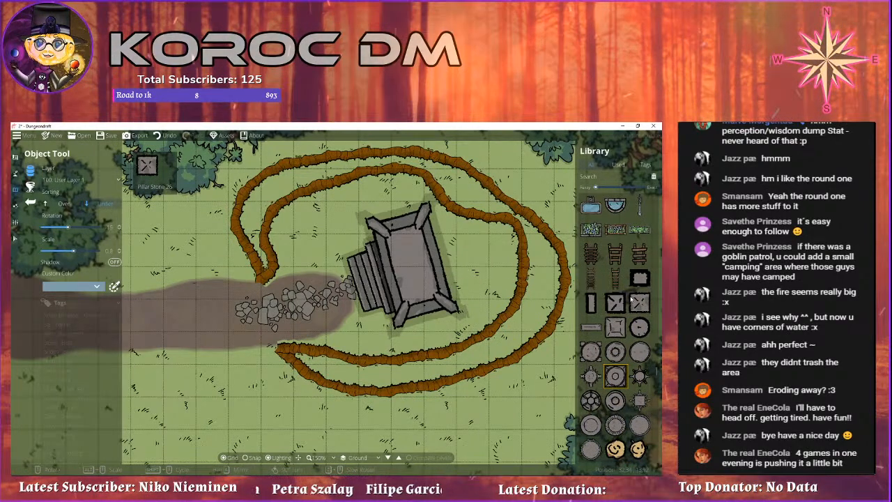
pyautogui.scroll(10, 630, 307)
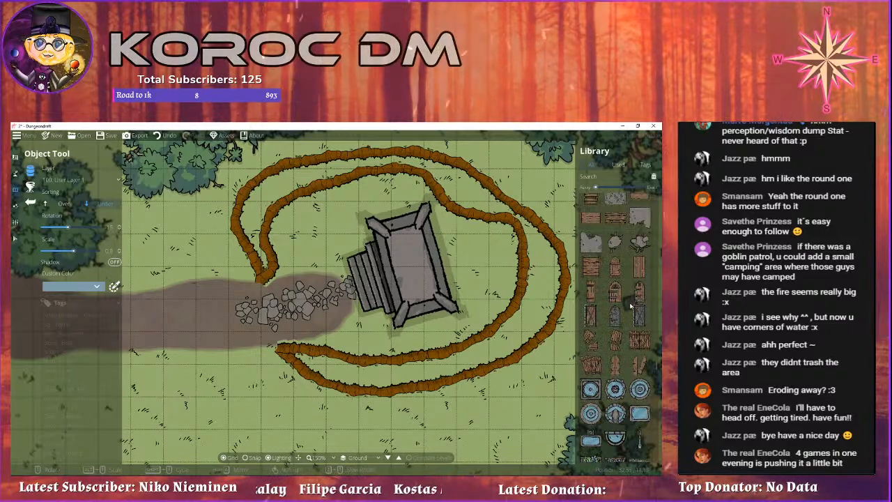
pyautogui.scroll(10, 620, 313)
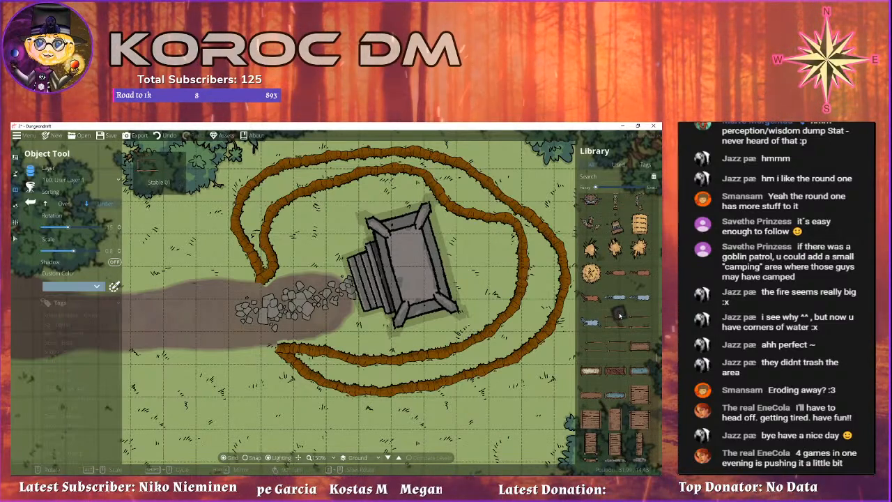
pyautogui.scroll(6, 617, 312)
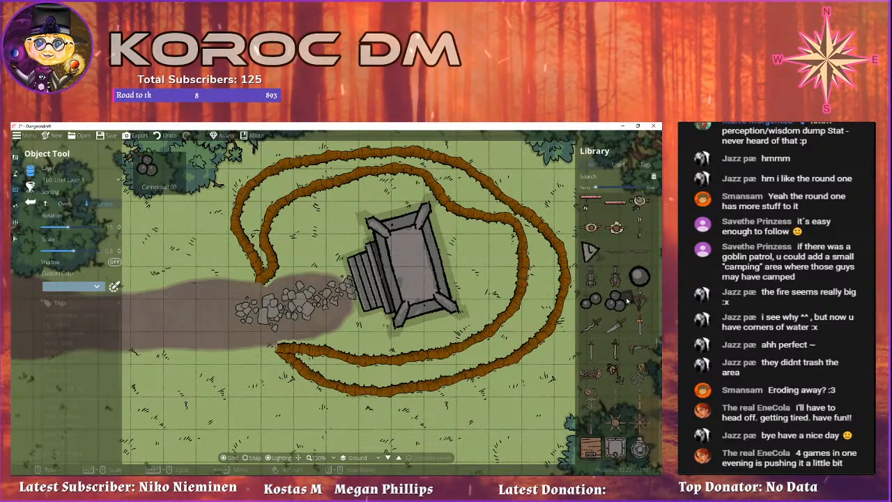
pyautogui.scroll(10, 625, 301)
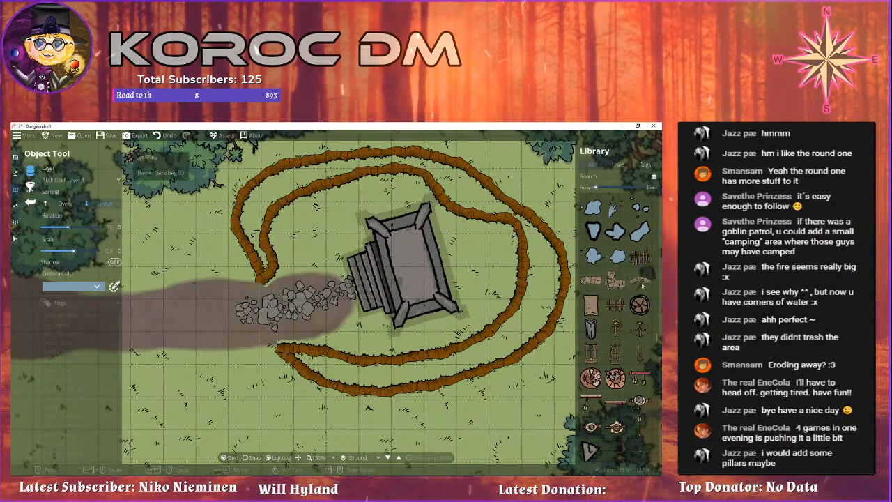
pyautogui.scroll(-5, 617, 299)
pyautogui.scroll(2, 626, 308)
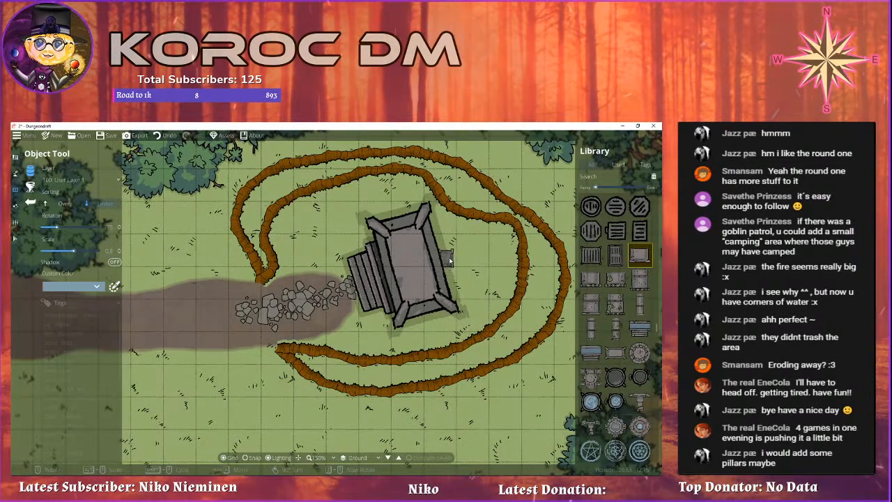
# Try a rotated stone slab enlarged to scale 3.7 over the front stairs, and preview other stone pieces.
pyautogui.scroll(8, 465, 262)
pyautogui.scroll(5, 456, 254)
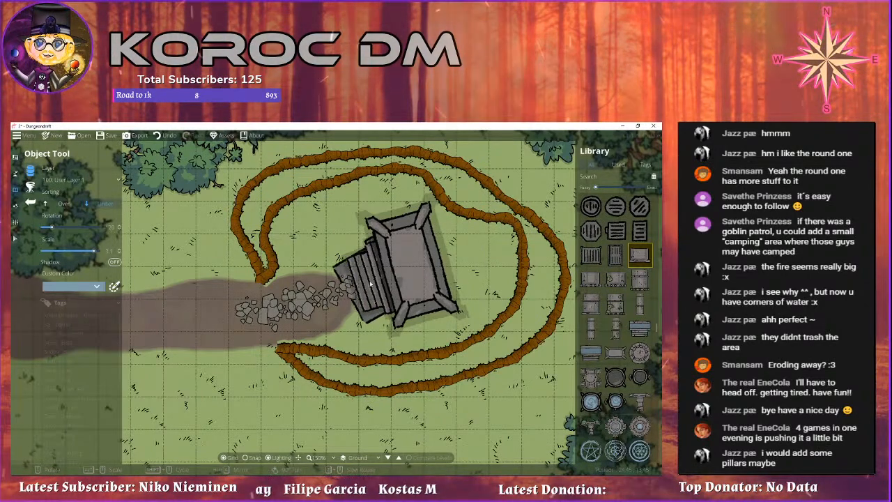
pyautogui.scroll(1, 372, 280)
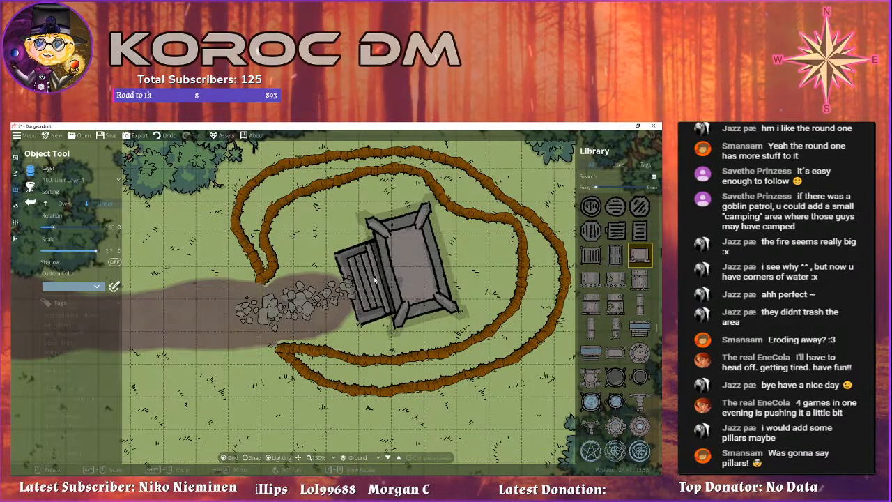
pyautogui.click(375, 279)
pyautogui.click(638, 280)
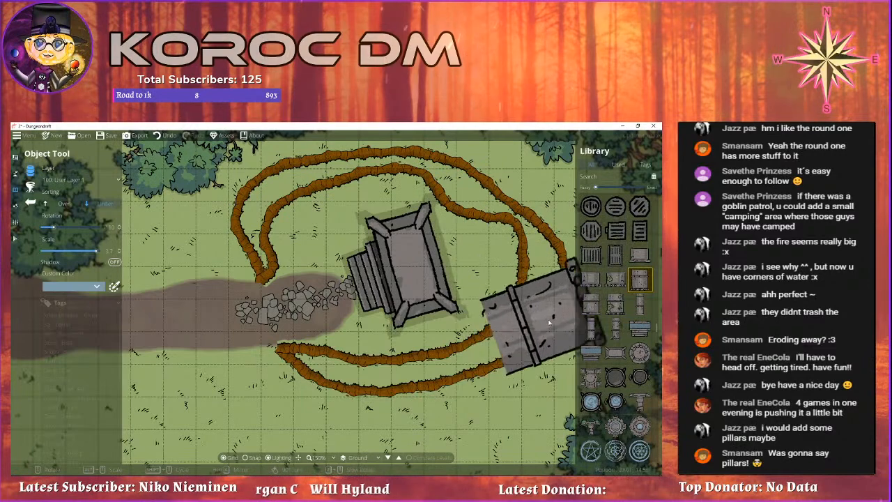
pyautogui.click(590, 352)
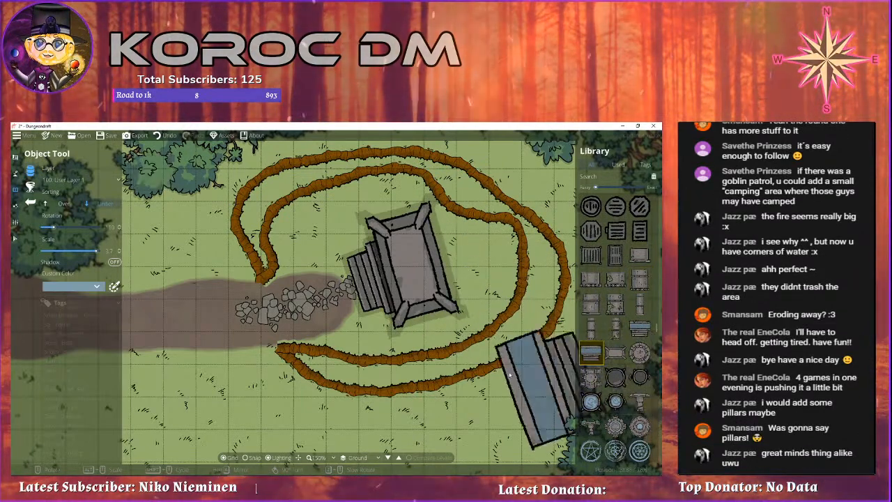
# Try the T-shaped stone piece beside the front stairs, rotated and scaled down.
pyautogui.scroll(2, 440, 292)
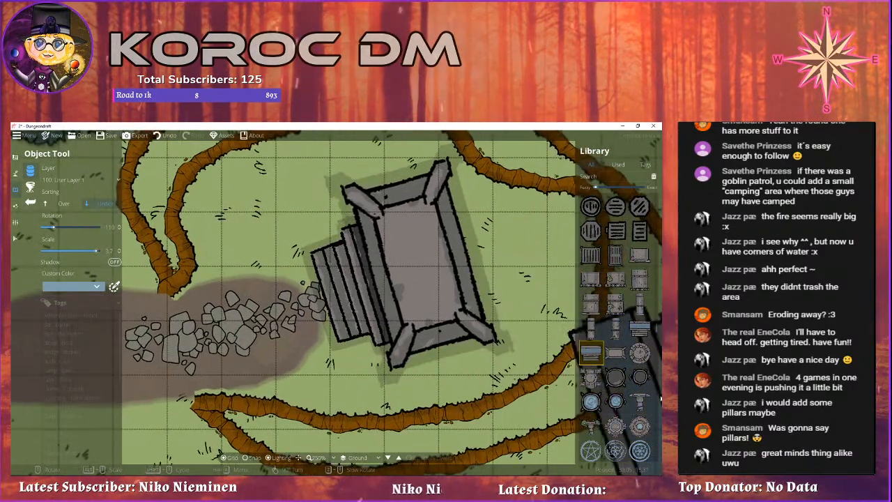
pyautogui.click(640, 401)
pyautogui.moveTo(396, 276); pyautogui.dragTo(428, 271)
pyautogui.scroll(-5, 354, 225)
pyautogui.scroll(-5, 354, 224)
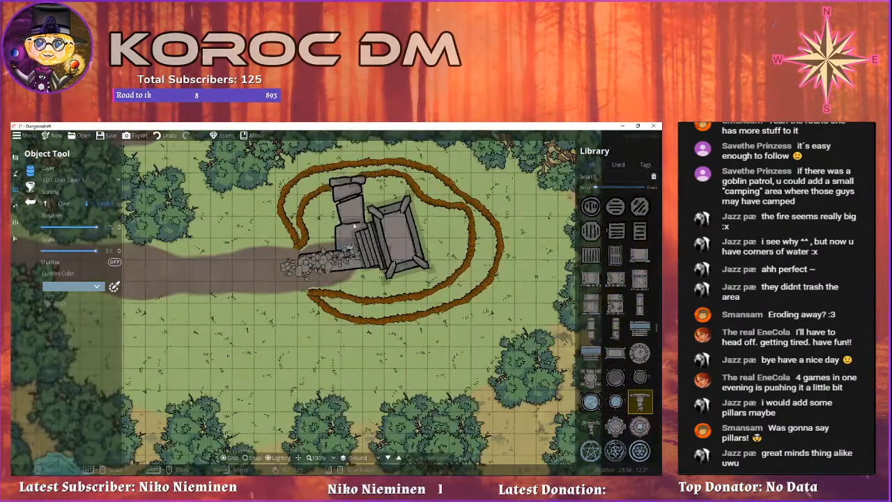
pyautogui.moveTo(351, 223); pyautogui.dragTo(360, 292)
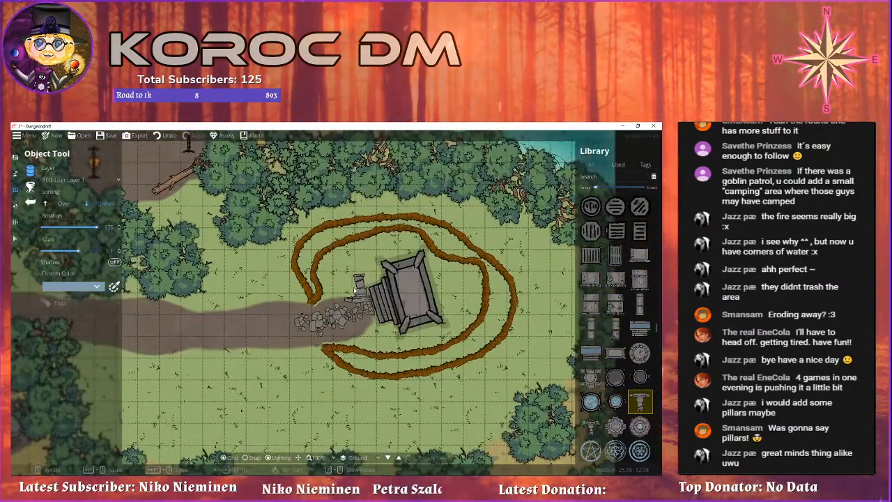
# Search the object library for "pillar" and place a toppled broken pillar, rotated to 70, just south of the stairs.
pyautogui.scroll(5, 613, 313)
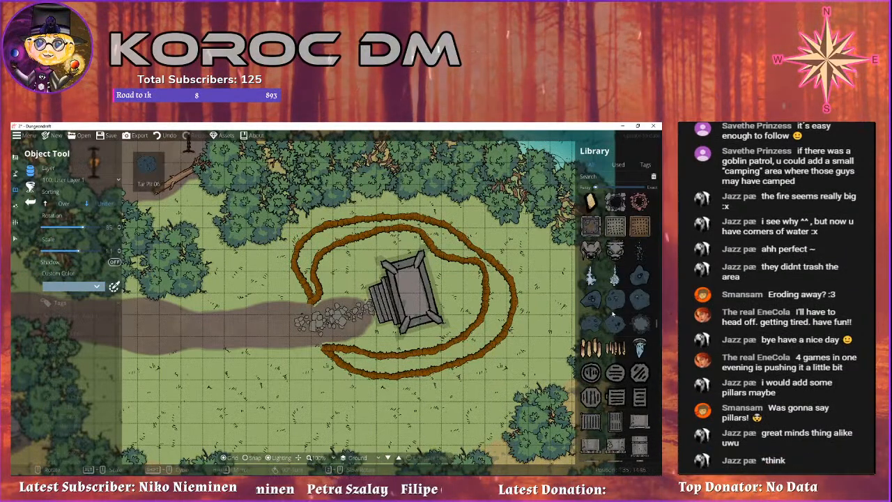
pyautogui.click(619, 177)
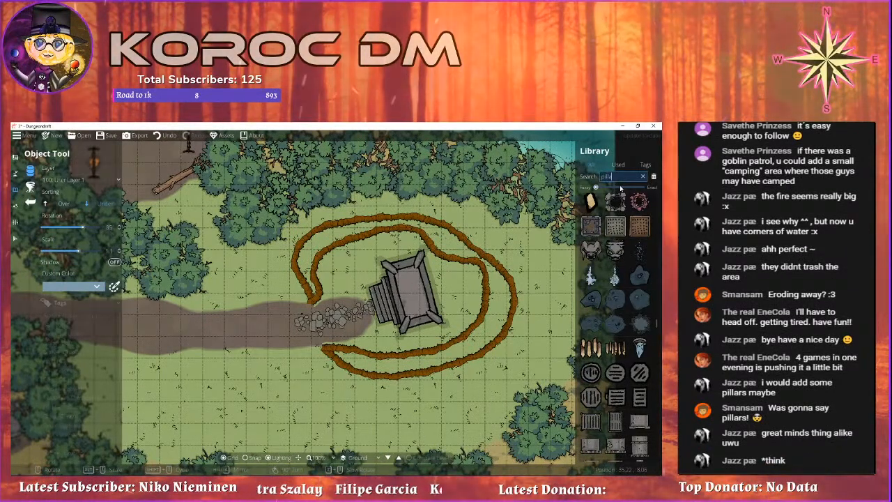
pyautogui.write('pillar')
pyautogui.scroll(7, 640, 293)
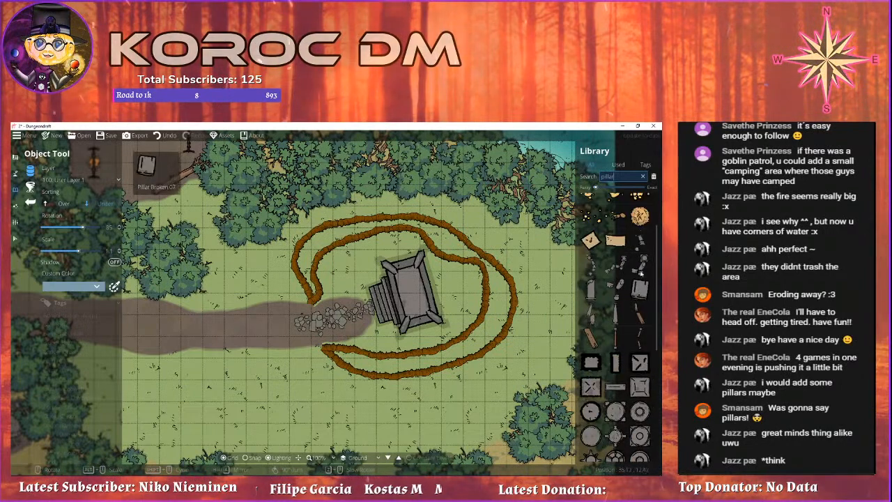
pyautogui.click(639, 263)
pyautogui.scroll(5, 359, 333)
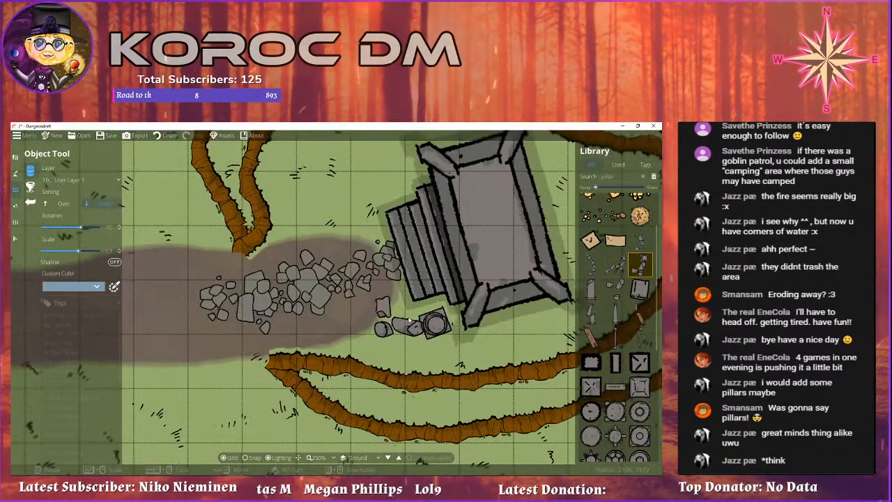
pyautogui.click(409, 320)
# Place a Pillar Broken 03 object north of the front stairs, reaching toward the inner ridge.
pyautogui.click(591, 264)
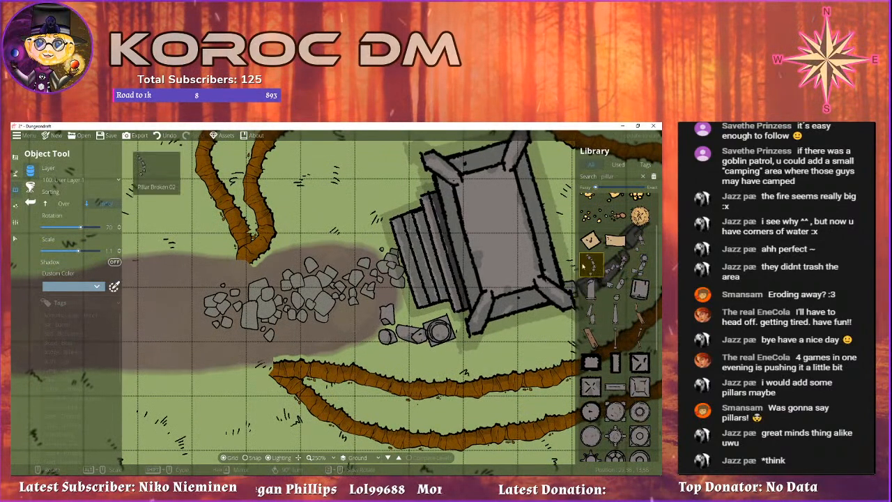
pyautogui.scroll(1, 365, 213)
pyautogui.moveTo(355, 218); pyautogui.dragTo(455, 307)
pyautogui.click(616, 265)
pyautogui.moveTo(445, 259); pyautogui.dragTo(365, 228)
pyautogui.scroll(-1, 364, 228)
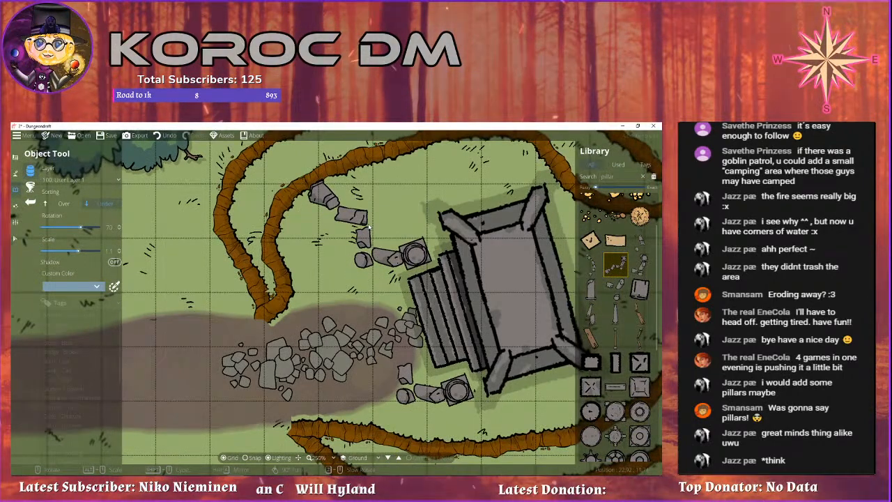
# Try a long fallen pillar and a small broken pillar piece on the grass east and south of the stone building.
pyautogui.scroll(-4, 488, 415)
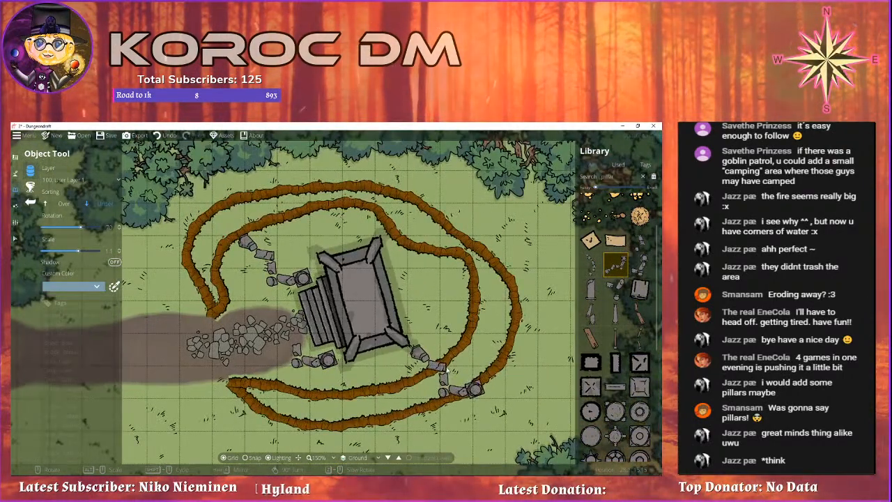
pyautogui.moveTo(398, 349); pyautogui.dragTo(430, 328)
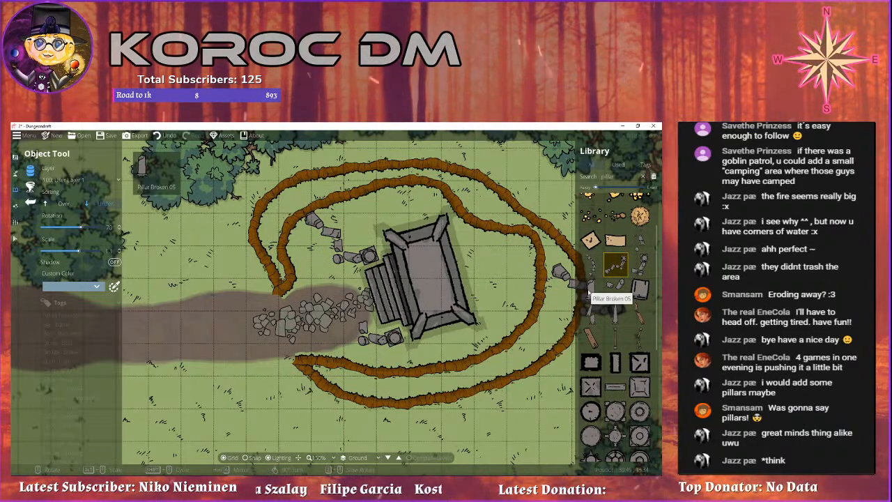
pyautogui.click(614, 314)
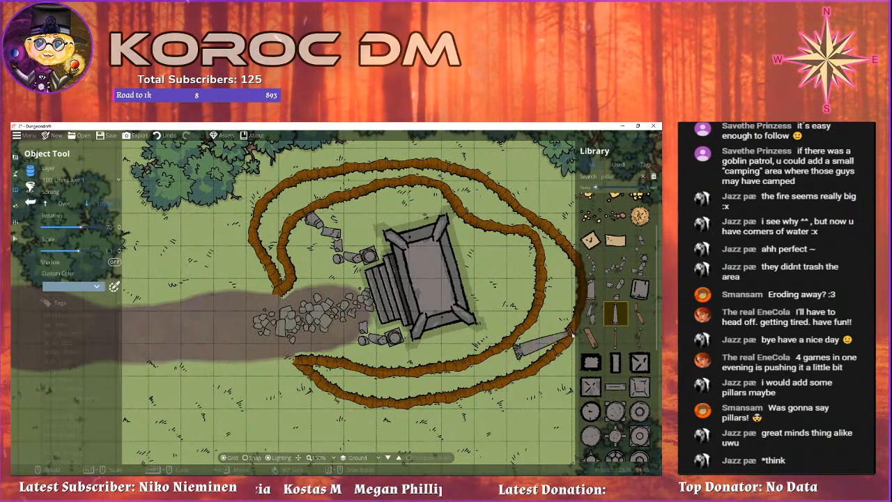
pyautogui.scroll(2, 599, 321)
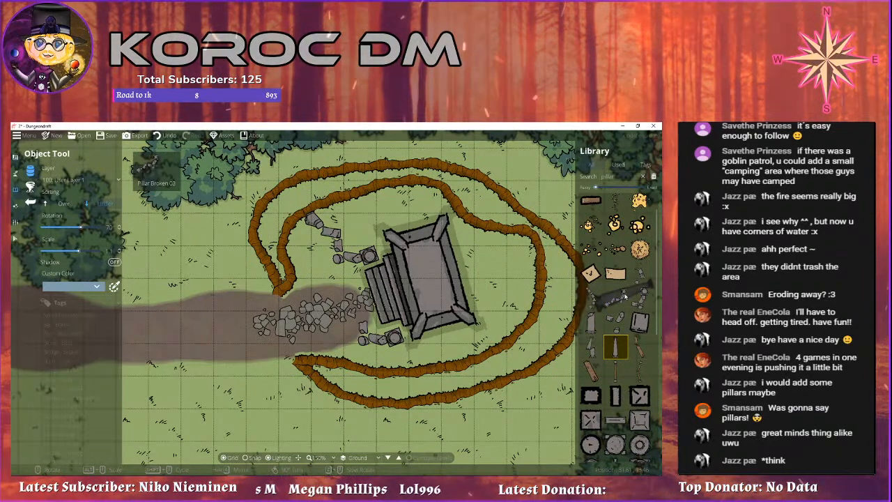
pyautogui.click(638, 279)
pyautogui.moveTo(499, 305); pyautogui.dragTo(511, 276)
pyautogui.scroll(-4, 448, 263)
pyautogui.scroll(-3, 510, 277)
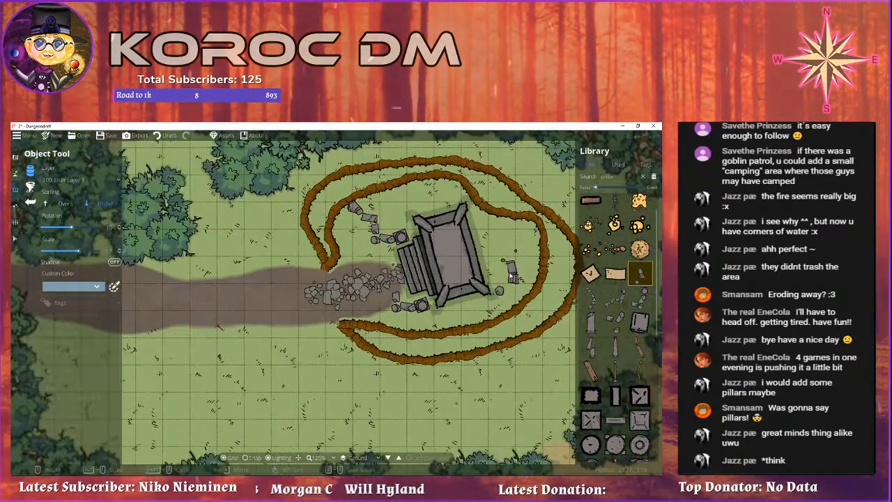
pyautogui.scroll(5, 401, 265)
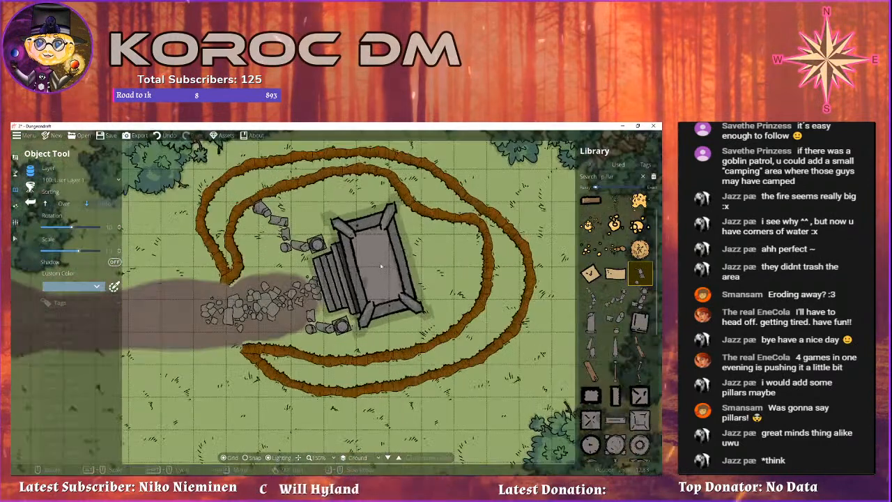
# Try the Pillar Broken 06 fragments on the grass south of the front stairs.
pyautogui.click(591, 322)
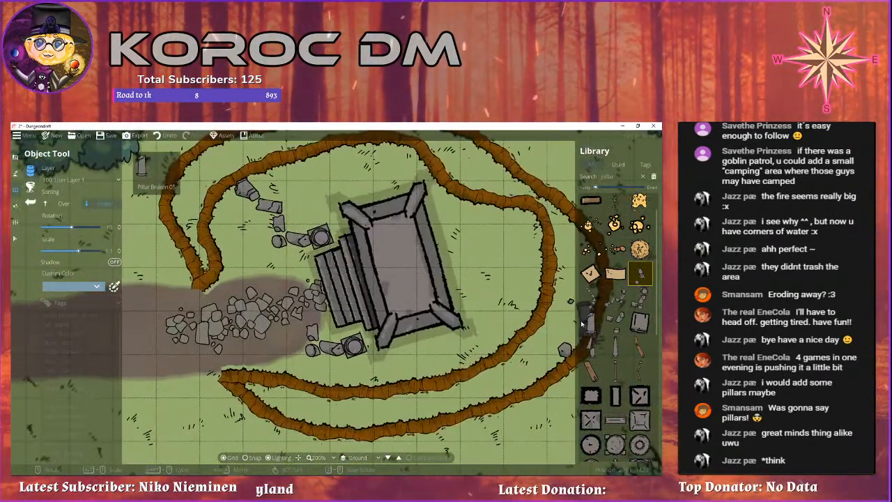
pyautogui.moveTo(284, 254); pyautogui.dragTo(298, 211)
pyautogui.click(616, 319)
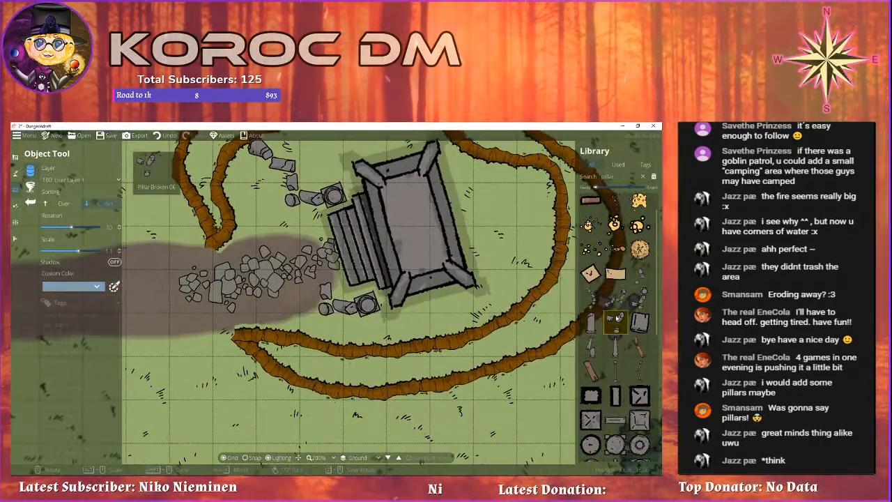
pyautogui.moveTo(265, 237); pyautogui.dragTo(234, 244)
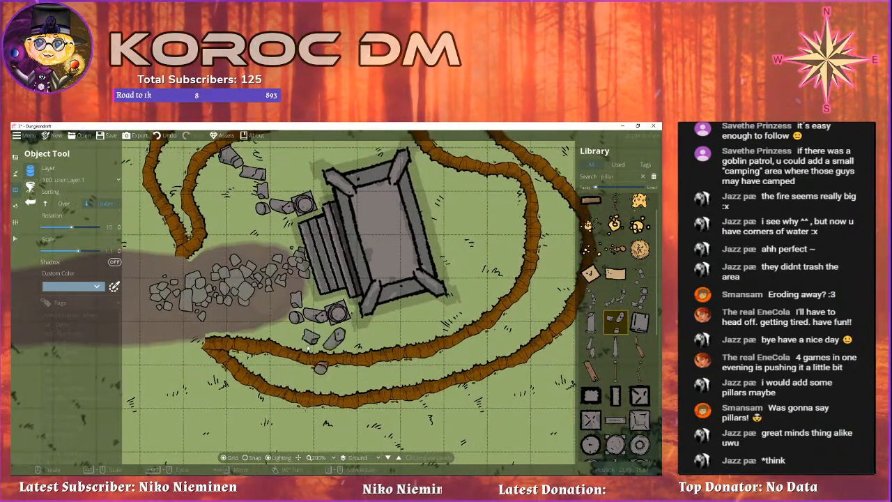
pyautogui.moveTo(178, 378); pyautogui.dragTo(327, 300)
pyautogui.moveTo(432, 286); pyautogui.dragTo(301, 346)
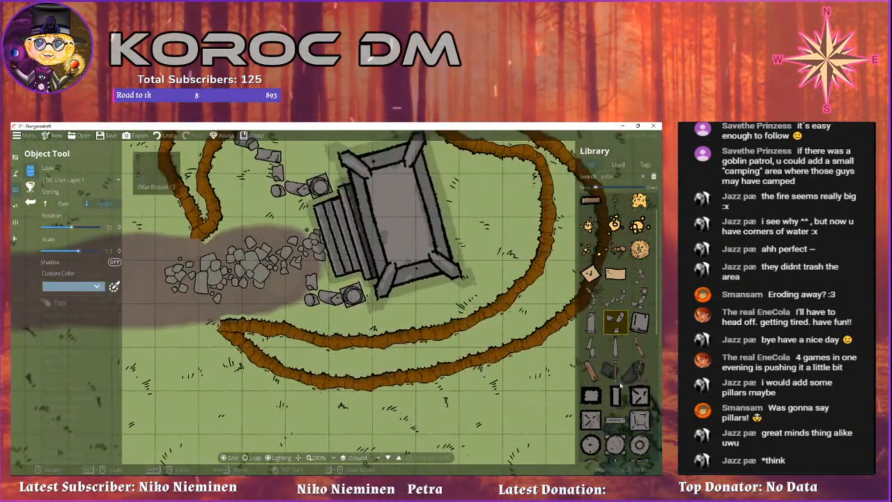
# Try a small rubble piece around the front stairs and on the stone building, adjusting its rotation.
pyautogui.scroll(1, 626, 339)
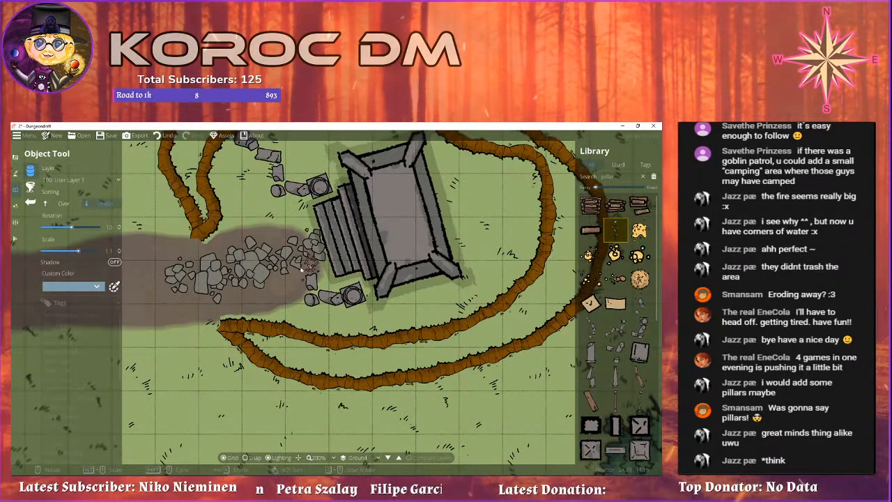
pyautogui.moveTo(482, 242); pyautogui.dragTo(373, 306)
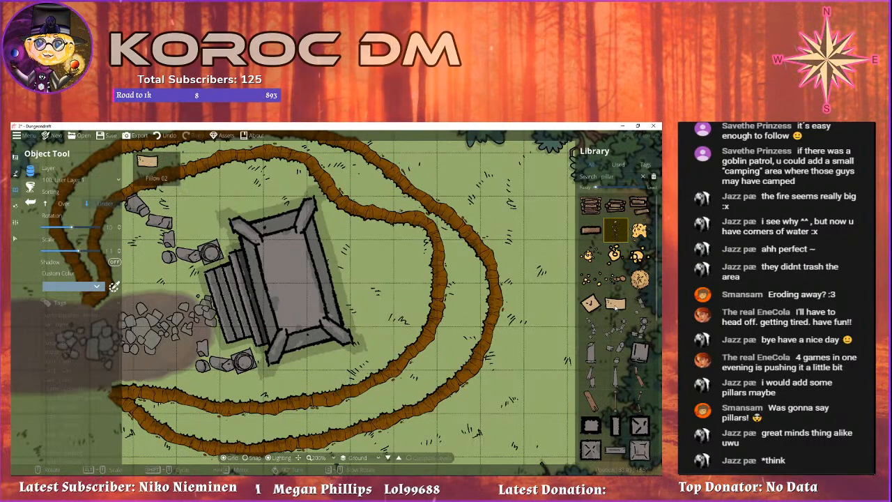
pyautogui.scroll(-4, 615, 307)
pyautogui.moveTo(276, 322); pyautogui.dragTo(373, 279)
pyautogui.scroll(-5, 373, 279)
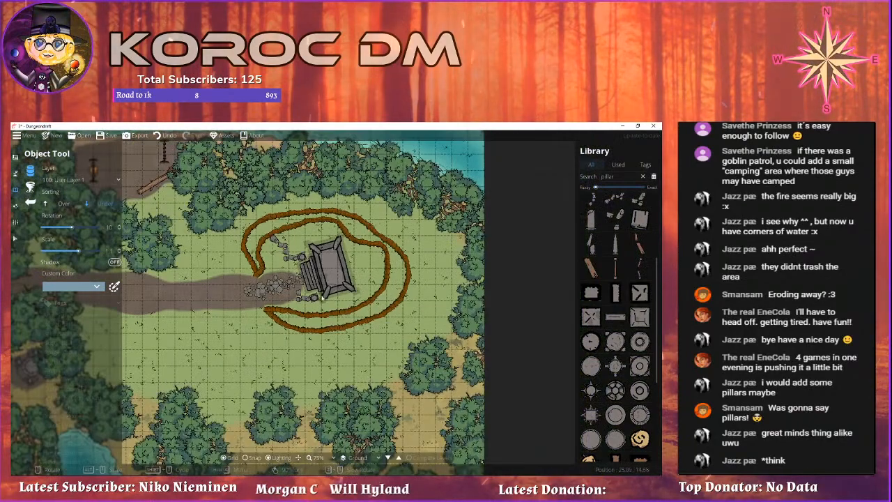
pyautogui.scroll(5, 329, 284)
pyautogui.scroll(-3, 377, 343)
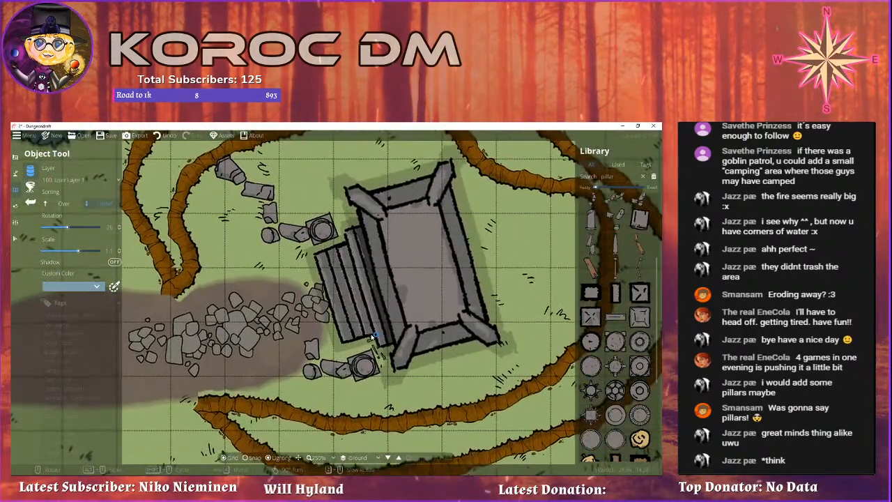
pyautogui.moveTo(450, 225); pyautogui.dragTo(393, 268)
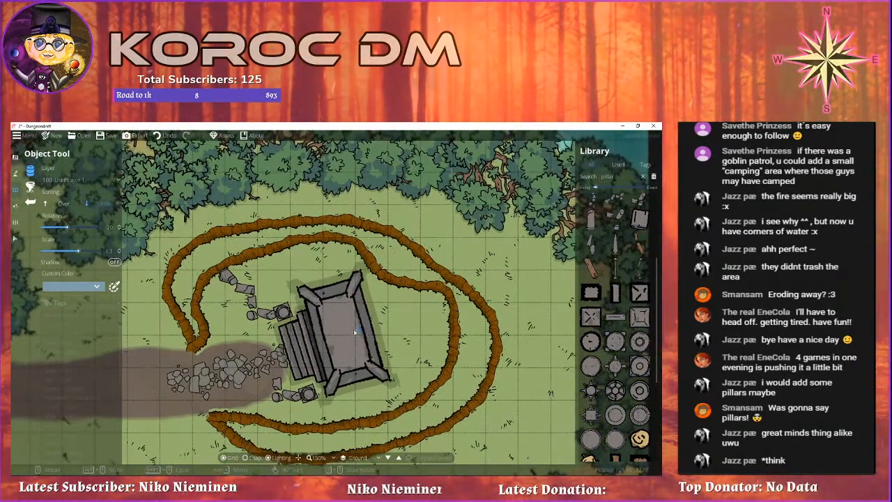
pyautogui.moveTo(368, 332); pyautogui.dragTo(333, 279)
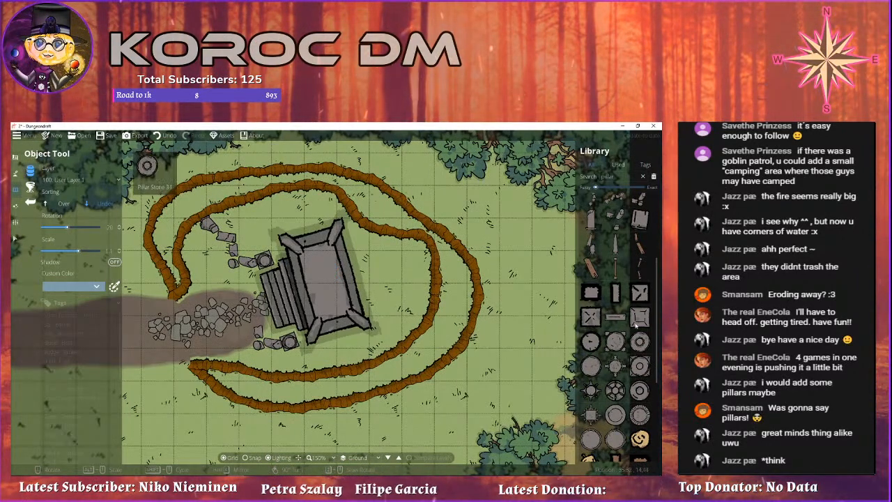
# Browse the stone and wooden pillar objects in the library for pieces suited to the front stairs.
pyautogui.scroll(-5, 636, 324)
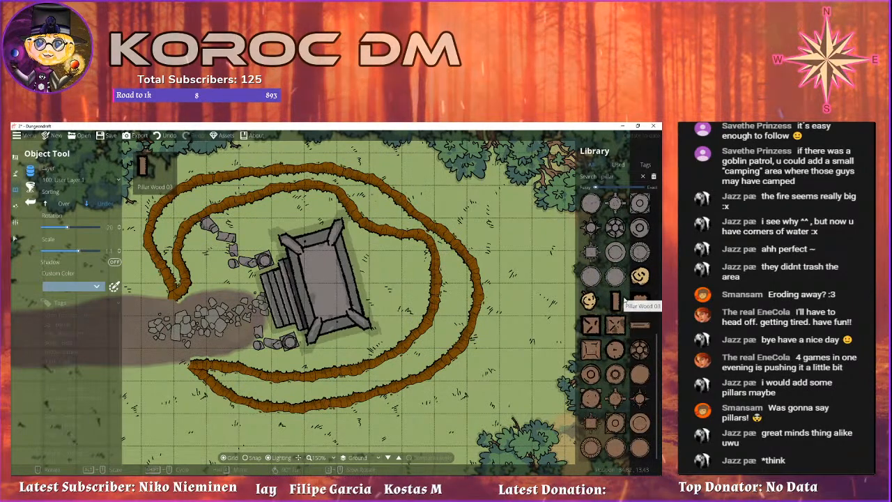
pyautogui.scroll(3, 613, 287)
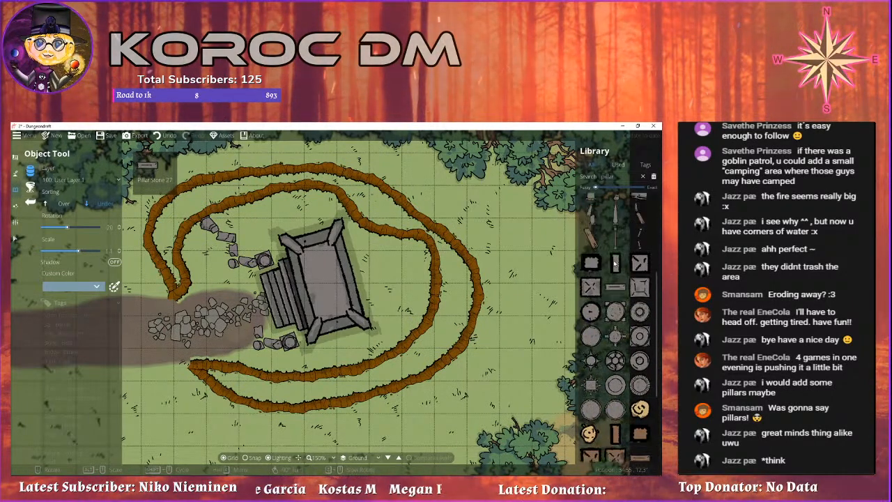
pyautogui.scroll(2, 616, 263)
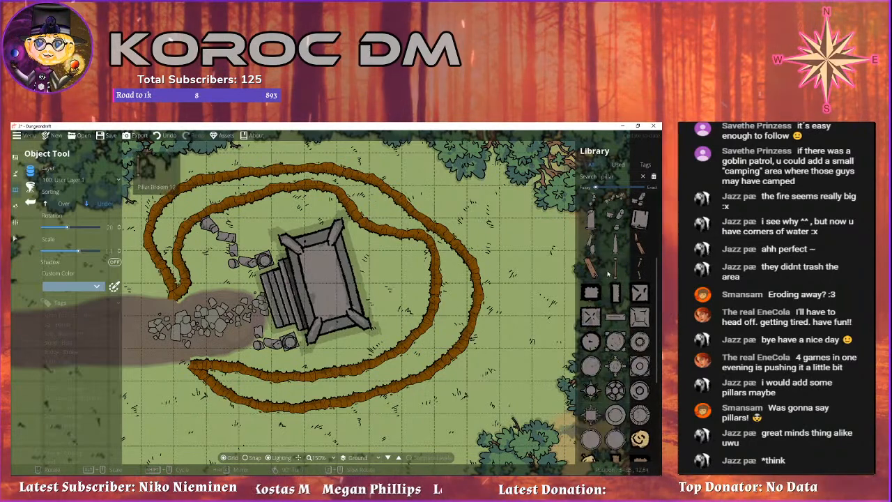
pyautogui.scroll(-3, 620, 306)
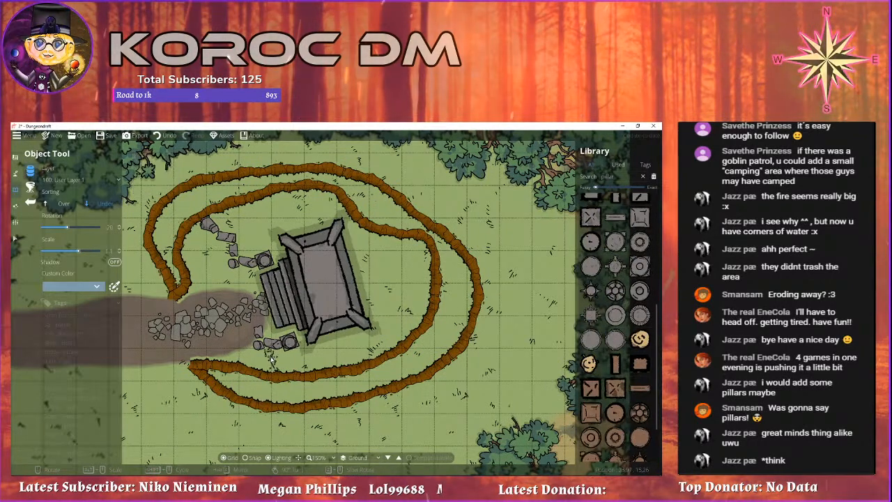
pyautogui.scroll(3, 397, 341)
pyautogui.moveTo(397, 342); pyautogui.dragTo(440, 313)
pyautogui.scroll(-2, 617, 314)
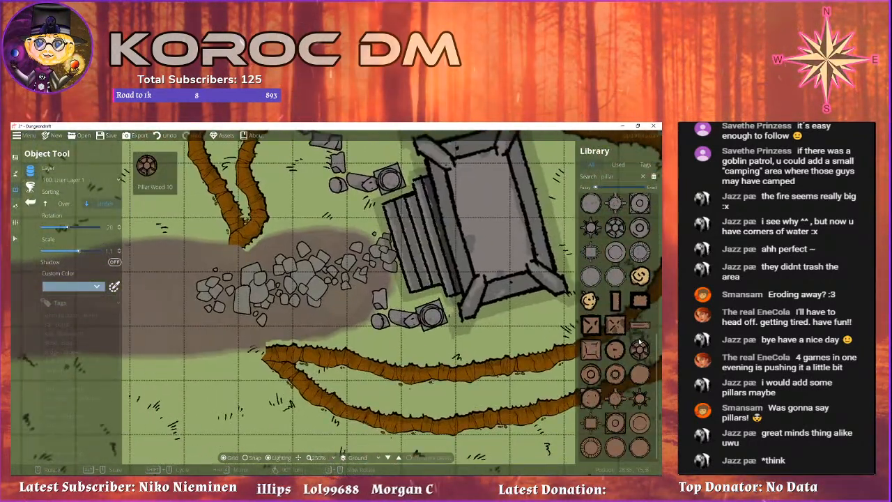
pyautogui.scroll(5, 617, 306)
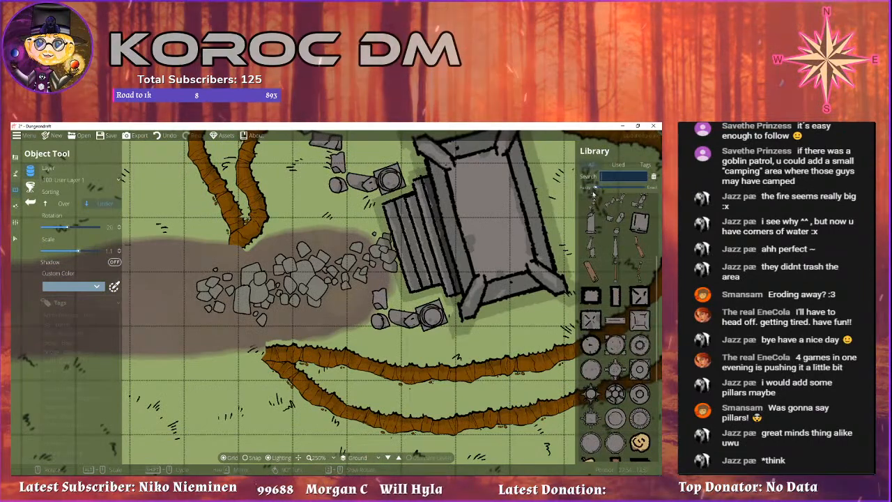
# Clear the library search and place a pile of loose gear with sticks at the southern edge of the campfire clearing.
pyautogui.click(644, 177)
pyautogui.scroll(-5, 621, 295)
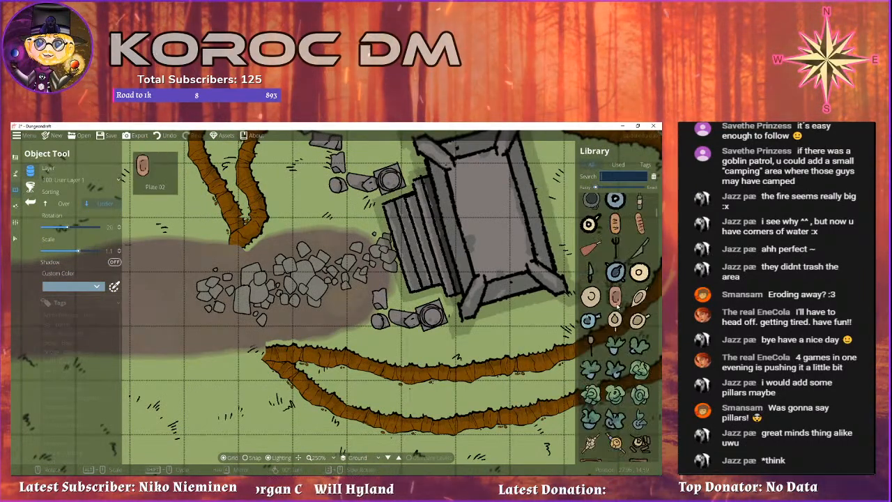
pyautogui.scroll(-7, 623, 296)
pyautogui.moveTo(300, 191); pyautogui.dragTo(515, 348)
pyautogui.moveTo(297, 271); pyautogui.dragTo(341, 343)
pyautogui.scroll(5, 597, 300)
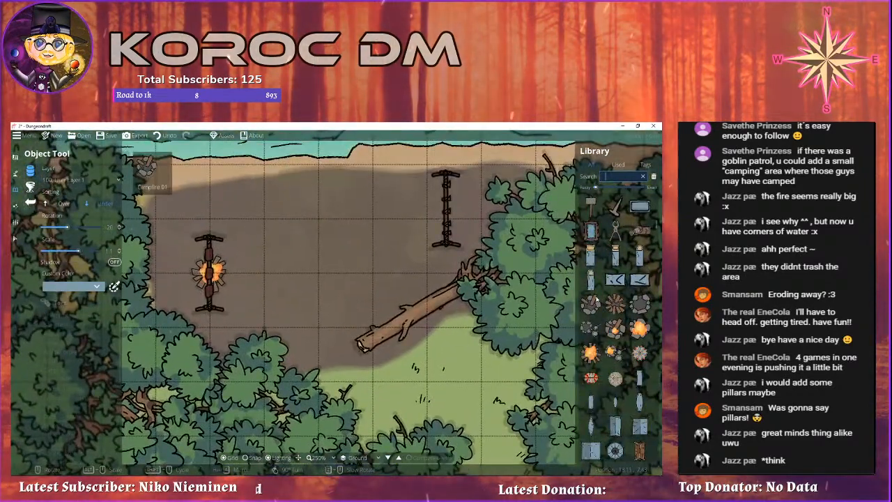
pyautogui.scroll(3, 620, 314)
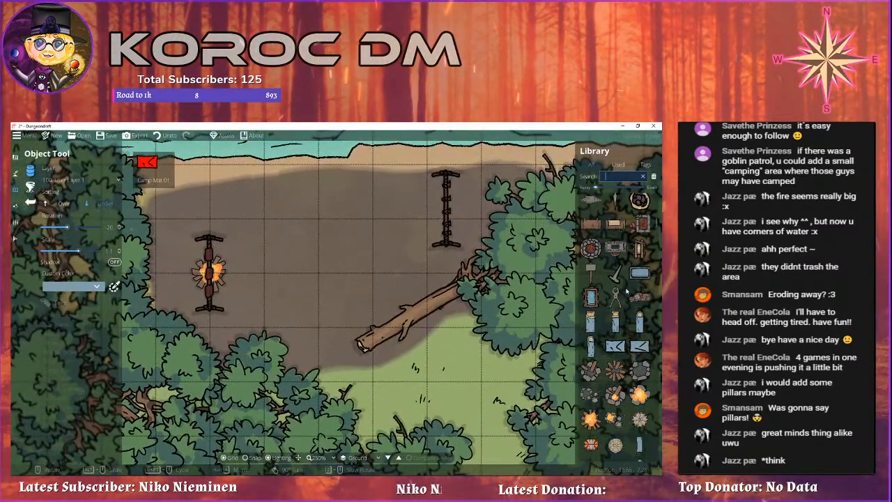
pyautogui.scroll(5, 624, 292)
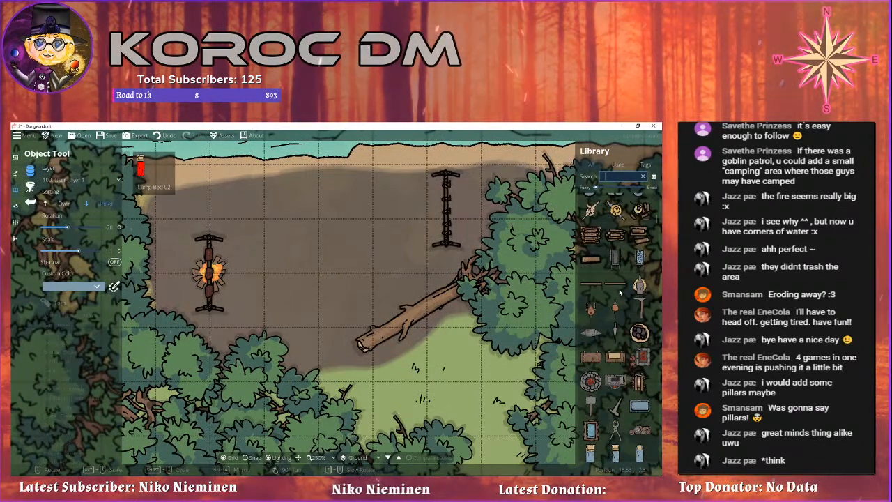
pyautogui.scroll(2, 620, 292)
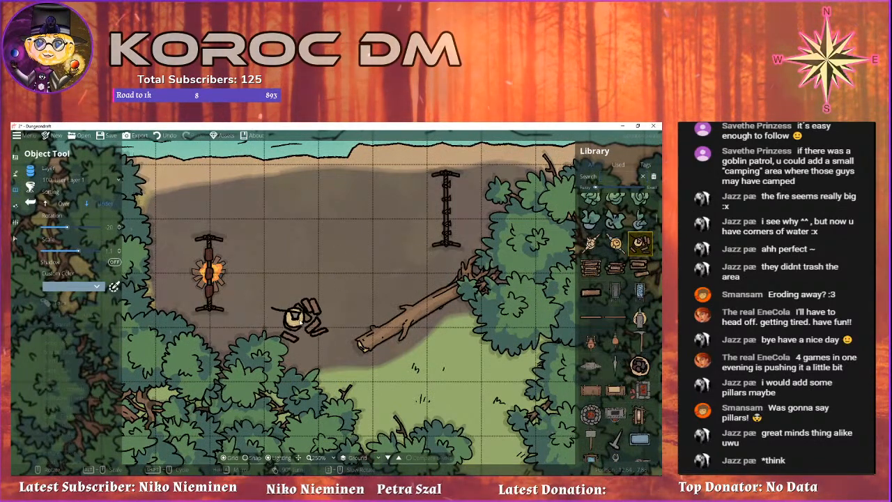
pyautogui.scroll(3, 296, 323)
pyautogui.click(286, 330)
# Examine the campfire clearing, the surrounding forest and the path for spots to add more detail.
pyautogui.moveTo(451, 269); pyautogui.dragTo(376, 299)
pyautogui.scroll(-1, 376, 307)
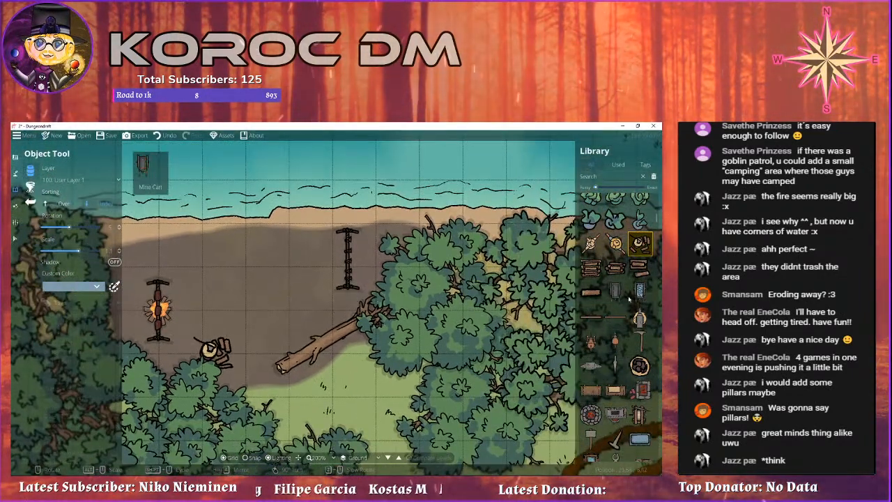
pyautogui.moveTo(525, 331); pyautogui.dragTo(411, 248)
pyautogui.moveTo(202, 265); pyautogui.dragTo(379, 259)
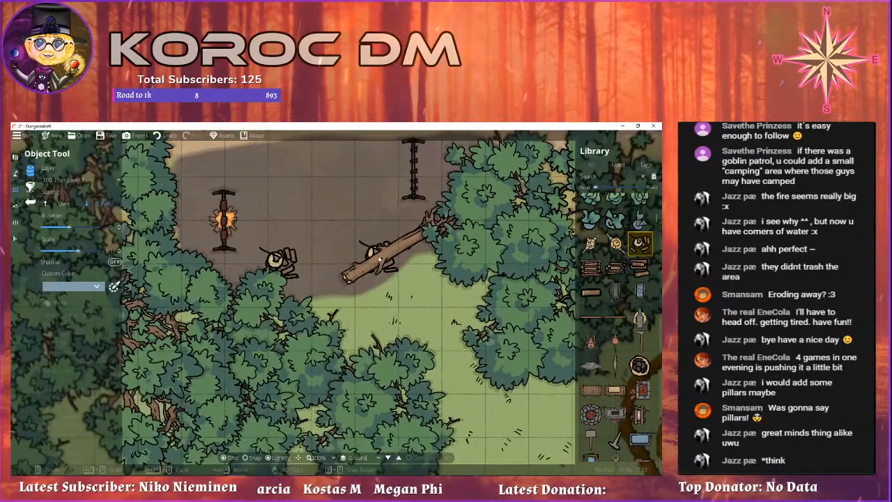
pyautogui.scroll(-1, 380, 259)
pyautogui.scroll(-1, 379, 259)
pyautogui.moveTo(331, 279); pyautogui.dragTo(273, 243)
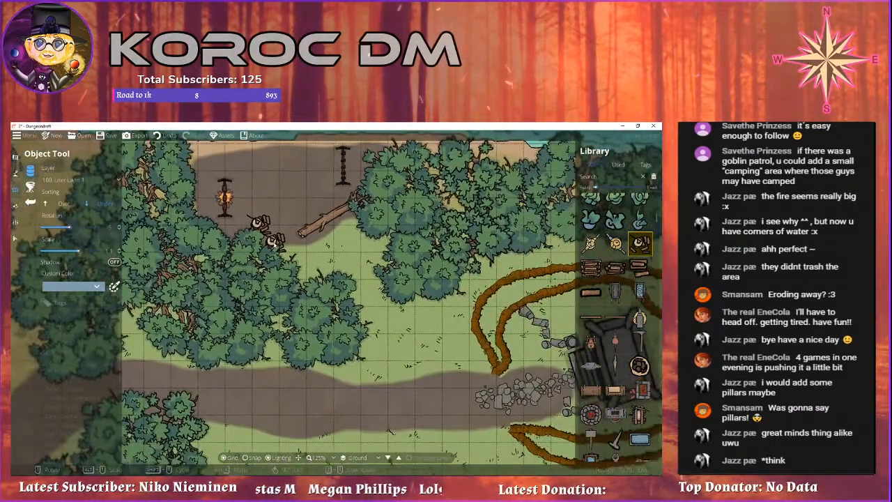
pyautogui.moveTo(364, 246)
pyautogui.mouseDown()
pyautogui.moveTo(305, 297)
pyautogui.moveTo(235, 311)
pyautogui.mouseUp()
pyautogui.moveTo(341, 301); pyautogui.dragTo(260, 304)
pyautogui.moveTo(380, 296)
pyautogui.mouseDown()
pyautogui.moveTo(292, 294)
pyautogui.moveTo(263, 276)
pyautogui.mouseUp()
pyautogui.moveTo(429, 259)
pyautogui.mouseDown()
pyautogui.moveTo(365, 264)
pyautogui.moveTo(543, 266)
pyautogui.mouseUp()
pyautogui.moveTo(259, 297); pyautogui.dragTo(341, 286)
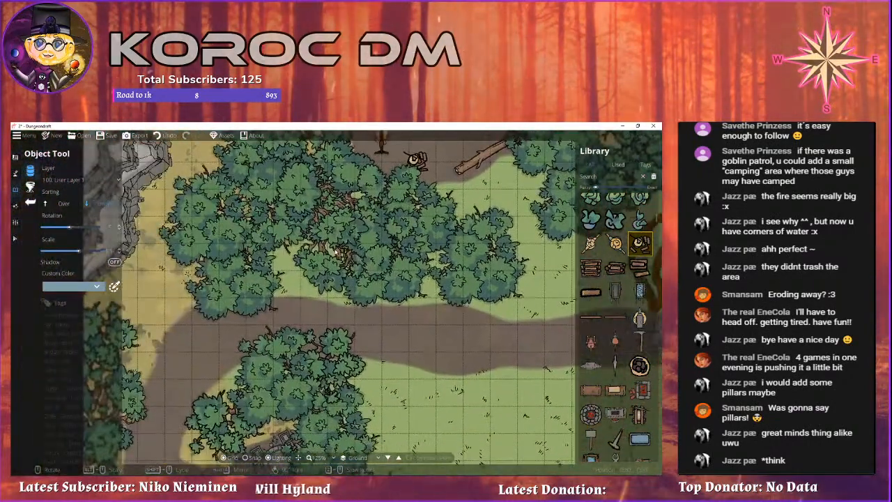
pyautogui.moveTo(333, 252); pyautogui.dragTo(409, 270)
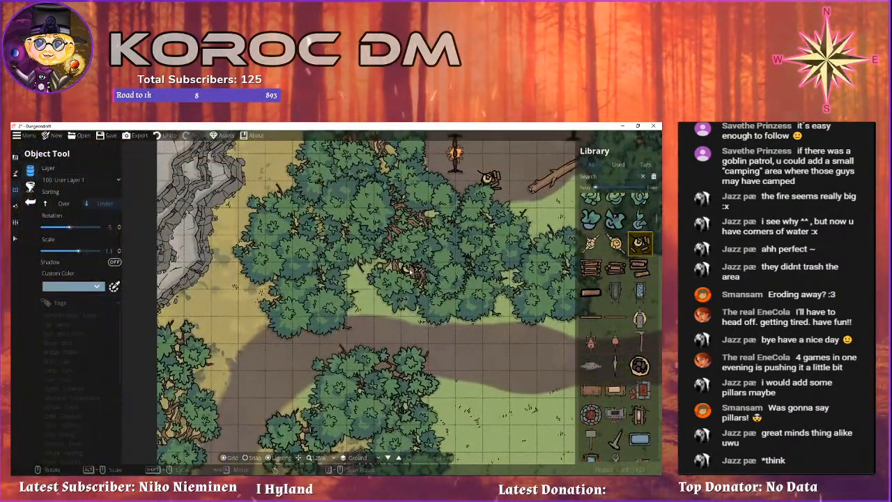
pyautogui.moveTo(279, 216); pyautogui.dragTo(265, 262)
pyautogui.moveTo(366, 205); pyautogui.dragTo(173, 224)
pyautogui.moveTo(351, 320); pyautogui.dragTo(227, 257)
pyautogui.moveTo(287, 262); pyautogui.dragTo(371, 251)
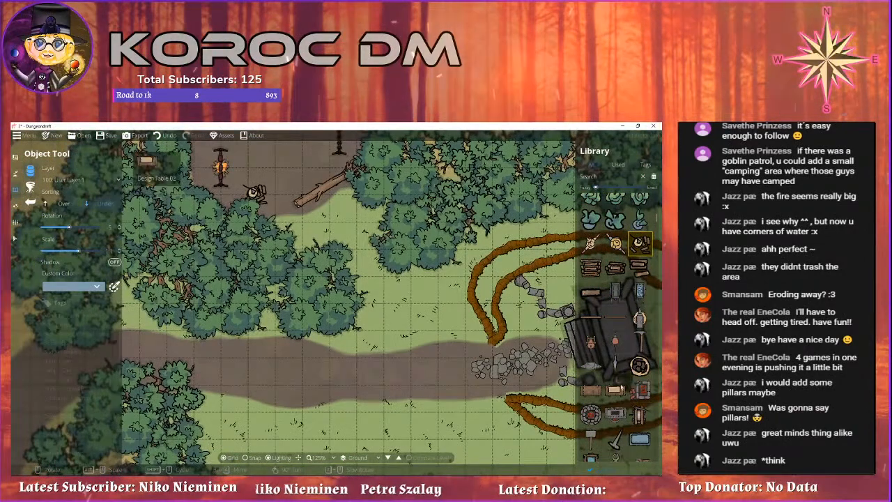
# Browse the library's camp objects, such as campfires, tents and hammocks, for further pieces.
pyautogui.scroll(-3, 619, 379)
pyautogui.moveTo(415, 327); pyautogui.dragTo(290, 298)
pyautogui.moveTo(412, 305); pyautogui.dragTo(371, 301)
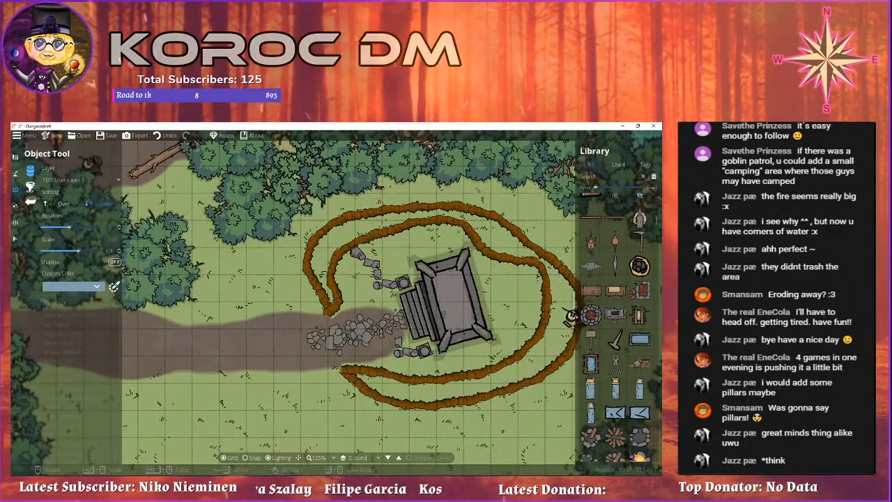
pyautogui.scroll(-5, 611, 287)
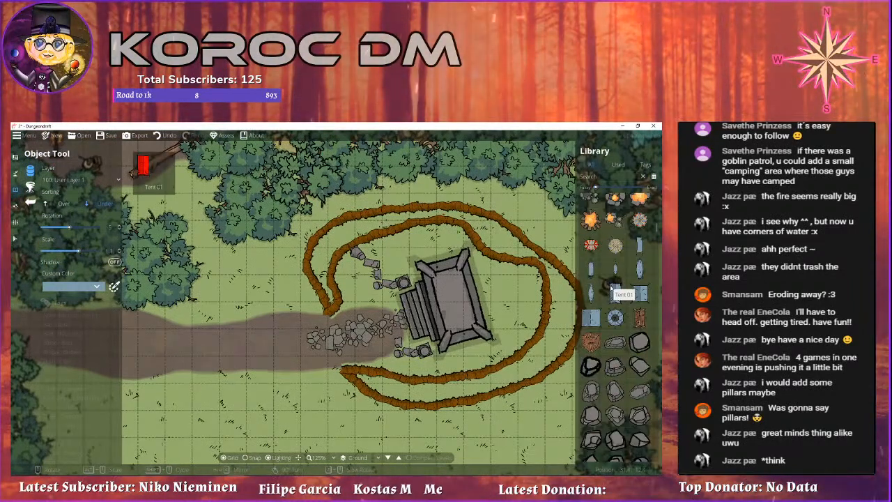
pyautogui.scroll(-1, 601, 288)
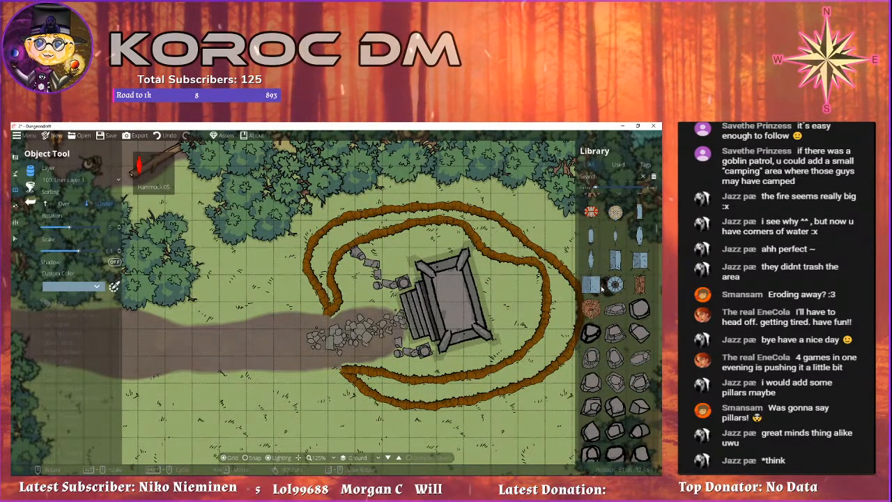
# Examine the grassland around the stone building, the campfire clearing and the southern forest for areas needing more detail.
pyautogui.moveTo(487, 296); pyautogui.dragTo(475, 208)
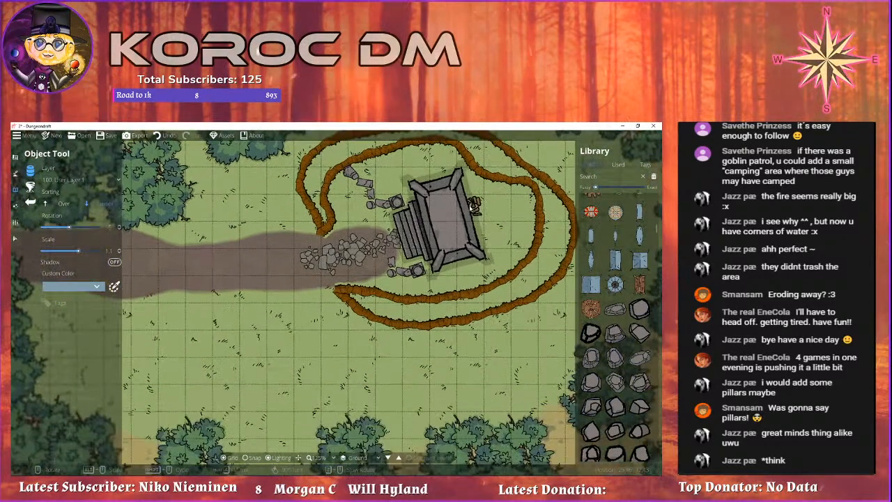
pyautogui.moveTo(378, 337)
pyautogui.mouseDown()
pyautogui.moveTo(338, 215)
pyautogui.moveTo(257, 280)
pyautogui.mouseUp()
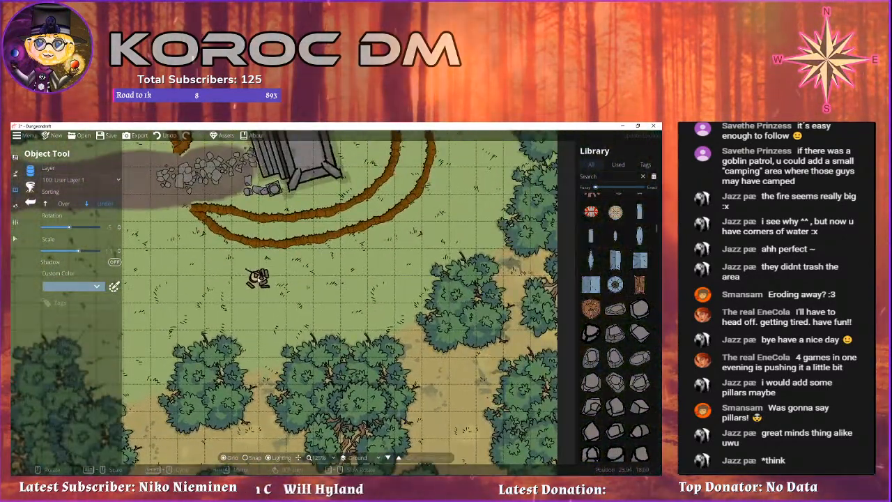
pyautogui.moveTo(240, 188); pyautogui.dragTo(461, 327)
pyautogui.scroll(-2, 461, 327)
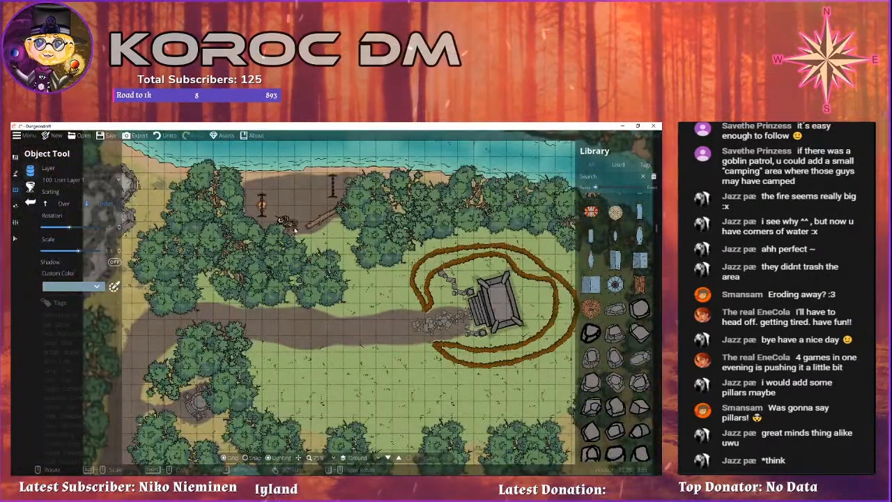
pyautogui.scroll(2, 327, 242)
pyautogui.moveTo(310, 281); pyautogui.dragTo(367, 345)
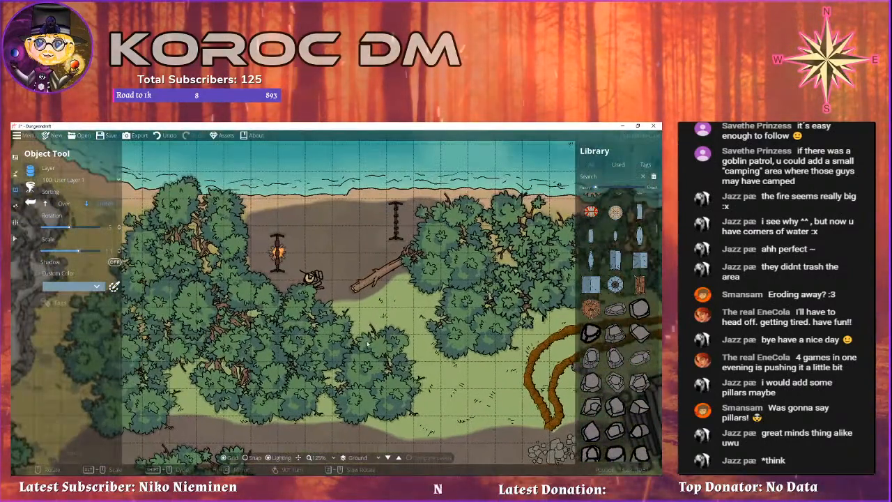
pyautogui.scroll(2, 310, 266)
pyautogui.moveTo(464, 325); pyautogui.dragTo(293, 188)
pyautogui.moveTo(480, 313); pyautogui.dragTo(353, 212)
pyautogui.moveTo(363, 257); pyautogui.dragTo(338, 159)
pyautogui.scroll(-2, 487, 264)
pyautogui.scroll(-2, 336, 179)
pyautogui.moveTo(237, 238); pyautogui.dragTo(309, 247)
pyautogui.scroll(-1, 381, 285)
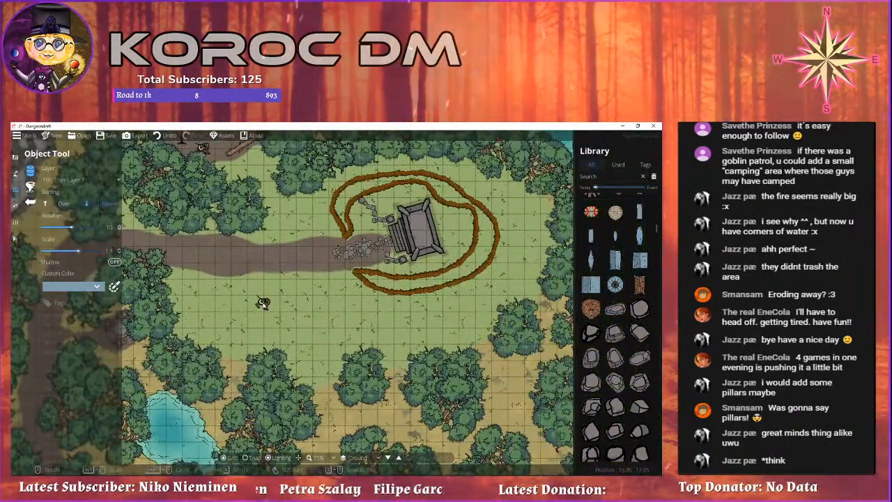
pyautogui.scroll(-1, 324, 284)
pyautogui.scroll(-1, 324, 285)
pyautogui.scroll(1, 360, 300)
pyautogui.moveTo(374, 299); pyautogui.dragTo(427, 264)
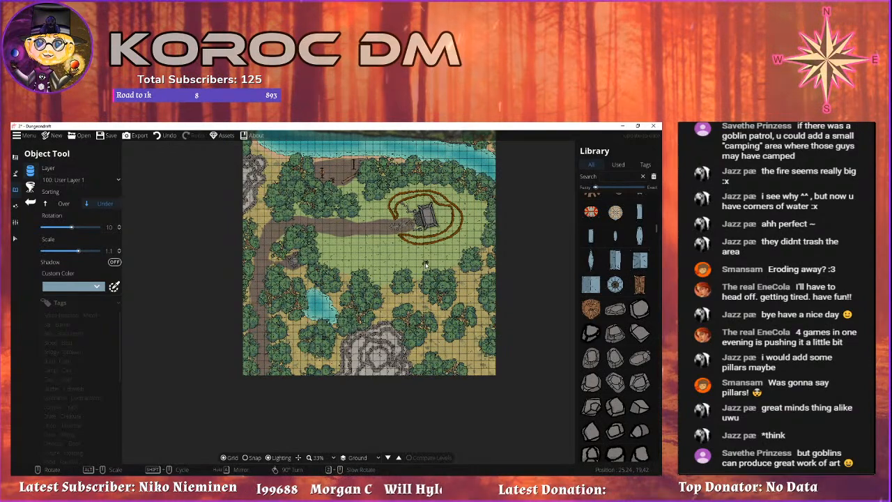
# Extend the forest pond with the Water Brush, adding water toward the southeast and along its western side under the trees.
pyautogui.scroll(5, 340, 304)
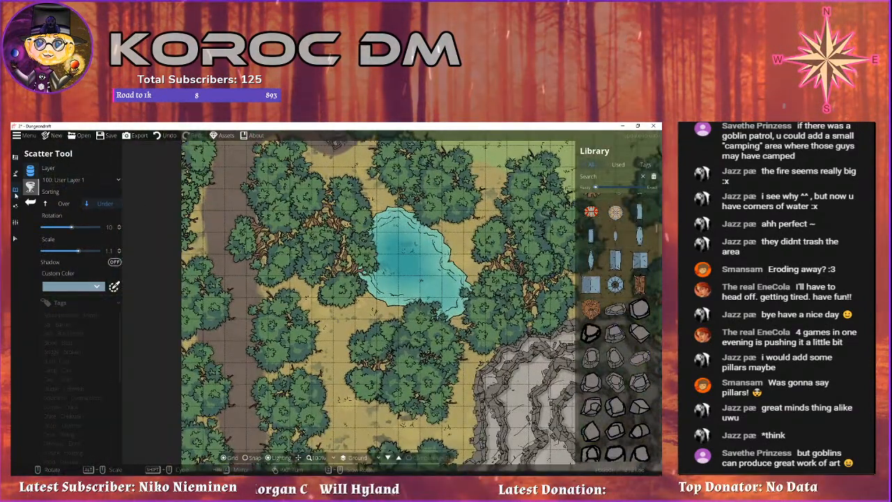
pyautogui.click(15, 172)
pyautogui.click(49, 186)
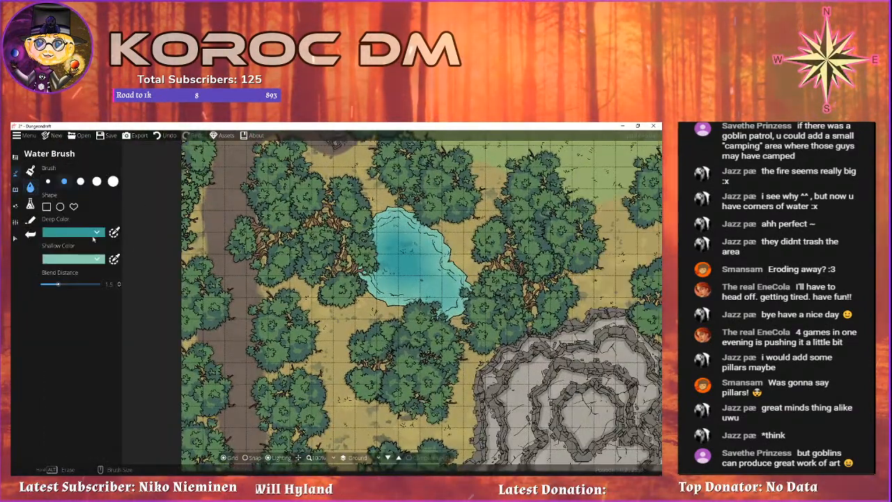
pyautogui.moveTo(429, 262)
pyautogui.mouseDown()
pyautogui.moveTo(468, 324)
pyautogui.moveTo(421, 331)
pyautogui.moveTo(390, 310)
pyautogui.moveTo(488, 322)
pyautogui.mouseUp()
pyautogui.moveTo(369, 306); pyautogui.dragTo(385, 318)
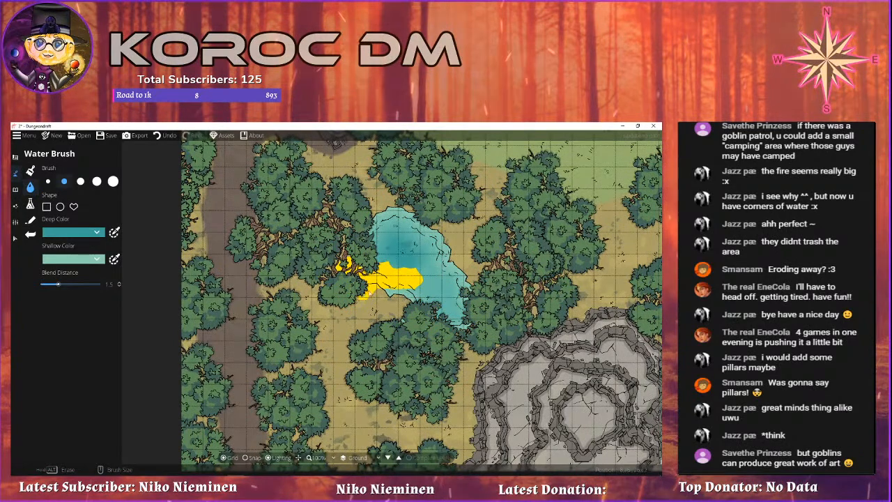
pyautogui.moveTo(419, 262); pyautogui.dragTo(398, 238)
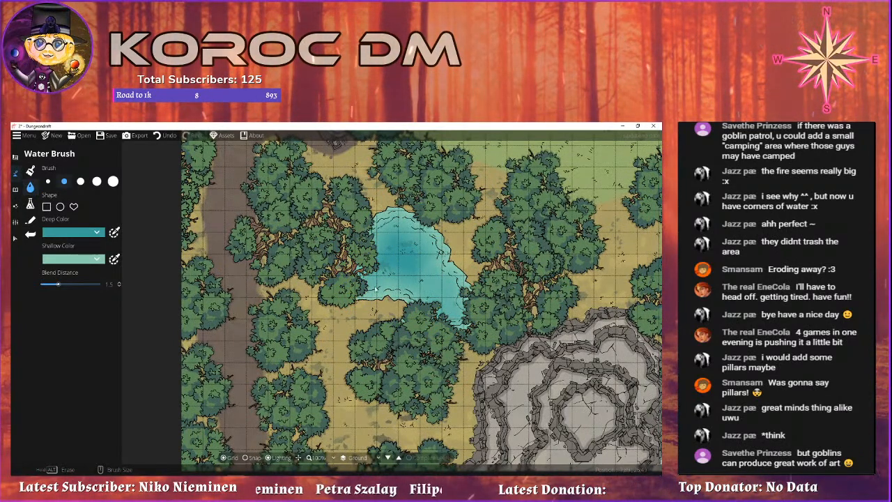
pyautogui.moveTo(373, 280)
pyautogui.mouseDown()
pyautogui.moveTo(361, 271)
pyautogui.moveTo(375, 263)
pyautogui.mouseUp()
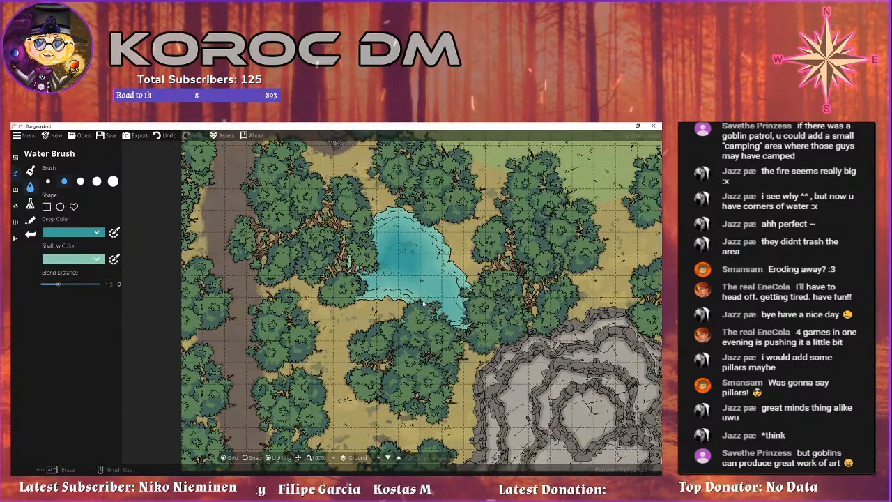
# Widen the pond's eastern edge with water and erase a small notch from its southern shore.
pyautogui.moveTo(435, 269)
pyautogui.mouseDown()
pyautogui.moveTo(327, 241)
pyautogui.moveTo(338, 255)
pyautogui.mouseUp()
pyautogui.moveTo(351, 261)
pyautogui.mouseDown()
pyautogui.moveTo(373, 271)
pyautogui.moveTo(353, 292)
pyautogui.moveTo(314, 285)
pyautogui.mouseUp()
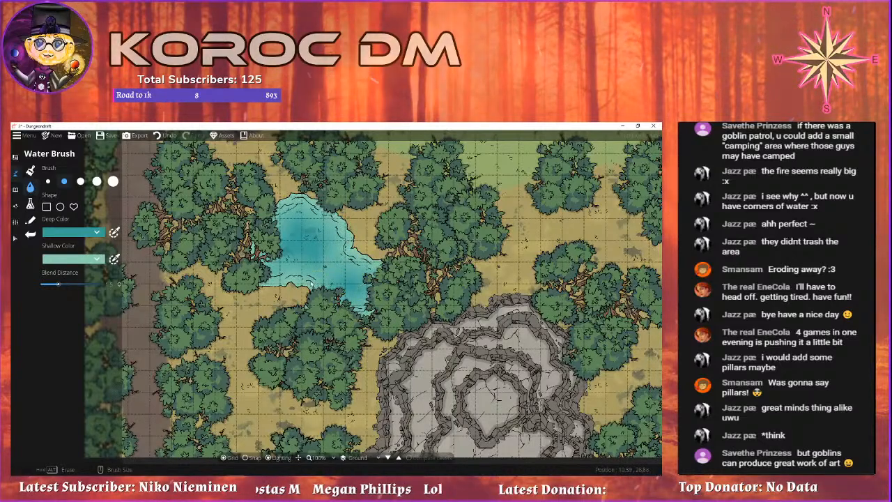
pyautogui.keyDown('alt'); pyautogui.click(309, 292); pyautogui.keyUp('alt')
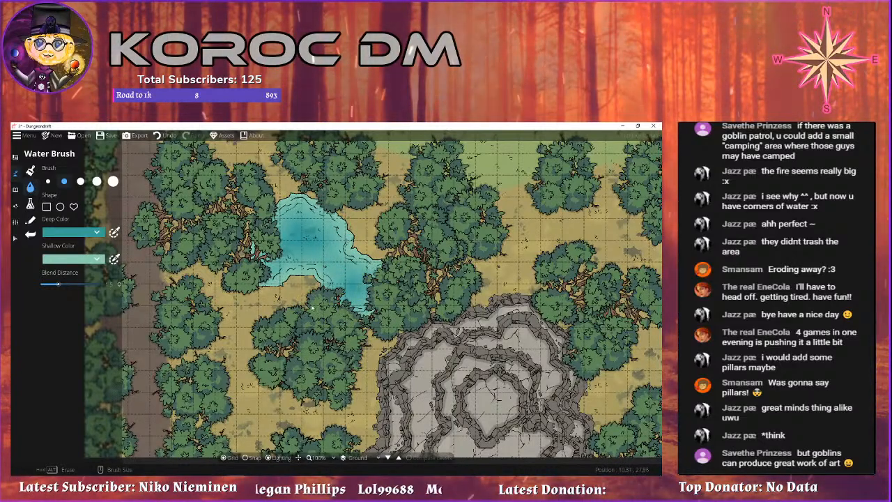
# Examine the whole map, from the reshaped pond and the path to the rubble and ridges around the stone building.
pyautogui.moveTo(341, 283); pyautogui.dragTo(223, 279)
pyautogui.scroll(-3, 223, 279)
pyautogui.moveTo(223, 197); pyautogui.dragTo(297, 297)
pyautogui.scroll(1, 296, 297)
pyautogui.moveTo(315, 224); pyautogui.dragTo(280, 173)
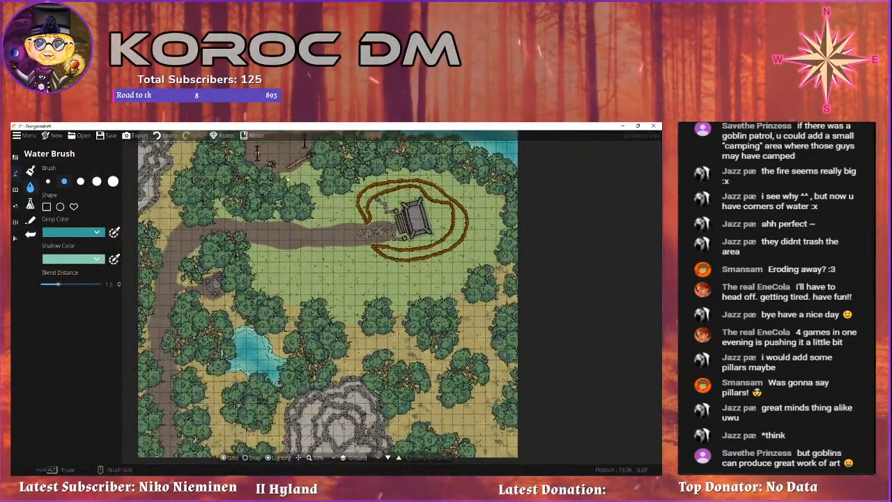
pyautogui.moveTo(280, 238); pyautogui.dragTo(335, 253)
pyautogui.scroll(-1, 380, 241)
pyautogui.moveTo(389, 242)
pyautogui.mouseDown()
pyautogui.moveTo(316, 283)
pyautogui.moveTo(346, 265)
pyautogui.moveTo(385, 357)
pyautogui.mouseUp()
pyautogui.scroll(3, 346, 266)
pyautogui.moveTo(207, 241)
pyautogui.mouseDown()
pyautogui.moveTo(403, 381)
pyautogui.moveTo(458, 251)
pyautogui.mouseUp()
pyautogui.moveTo(578, 411); pyautogui.dragTo(314, 257)
pyautogui.moveTo(482, 296)
pyautogui.mouseDown()
pyautogui.moveTo(313, 276)
pyautogui.moveTo(282, 365)
pyautogui.moveTo(408, 320)
pyautogui.moveTo(379, 319)
pyautogui.mouseUp()
pyautogui.scroll(3, 379, 319)
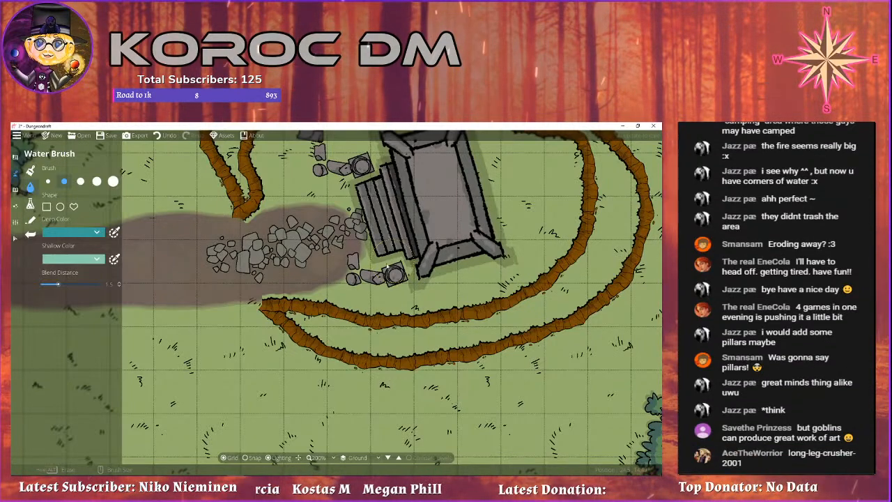
pyautogui.scroll(-5, 348, 275)
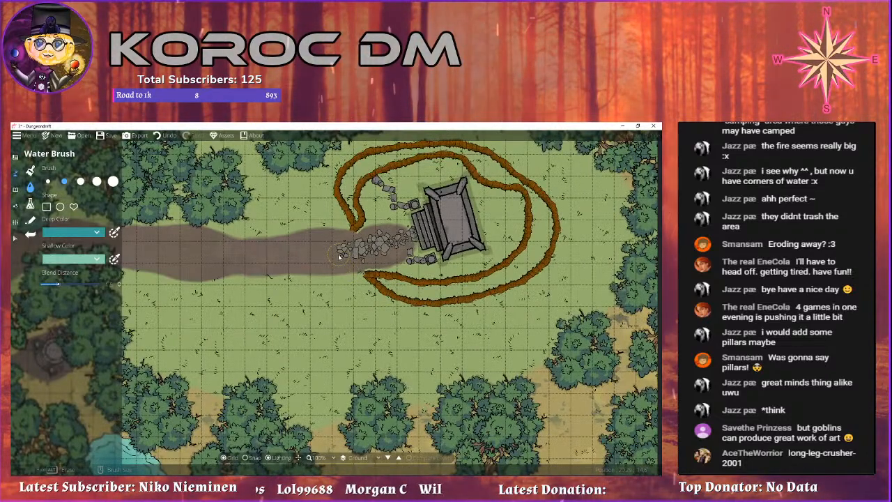
pyautogui.moveTo(33, 131); pyautogui.dragTo(263, 284)
pyautogui.moveTo(482, 381); pyautogui.dragTo(188, 284)
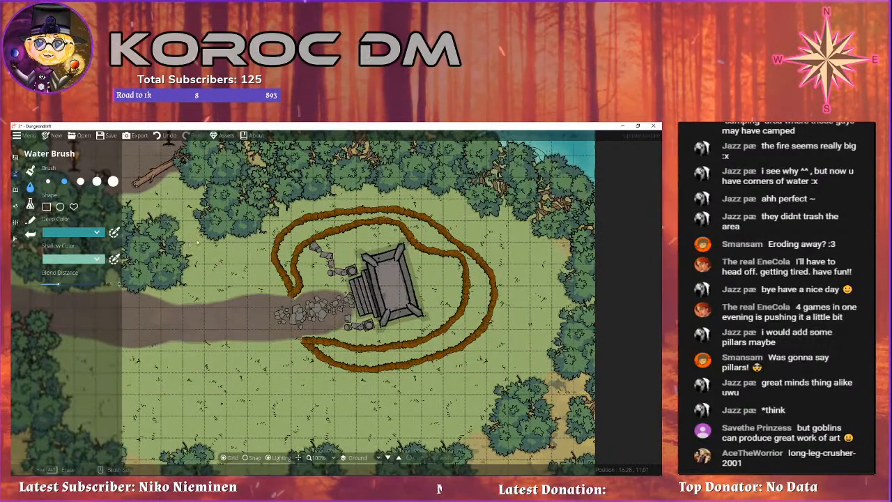
pyautogui.moveTo(189, 244); pyautogui.dragTo(404, 200)
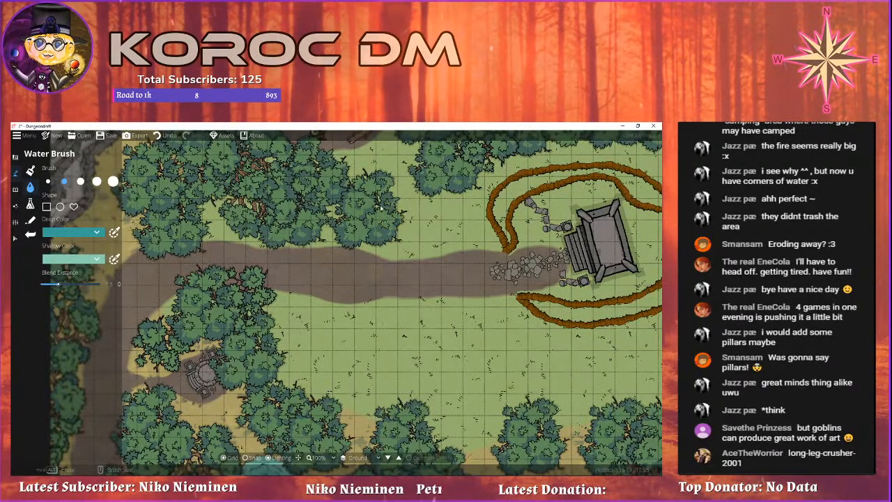
pyautogui.moveTo(523, 249); pyautogui.dragTo(309, 287)
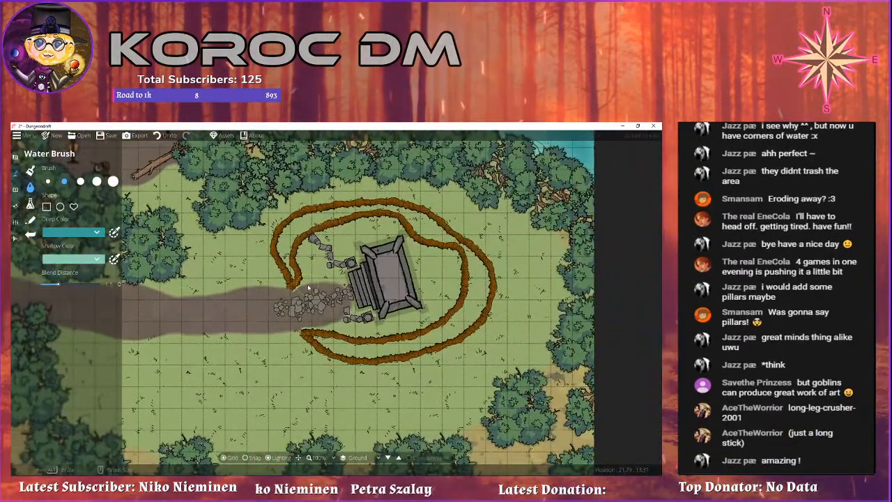
# Switch back to the Object Tool and examine the stone building's stairs, broken pillars and rubble for places to add objects.
pyautogui.click(16, 189)
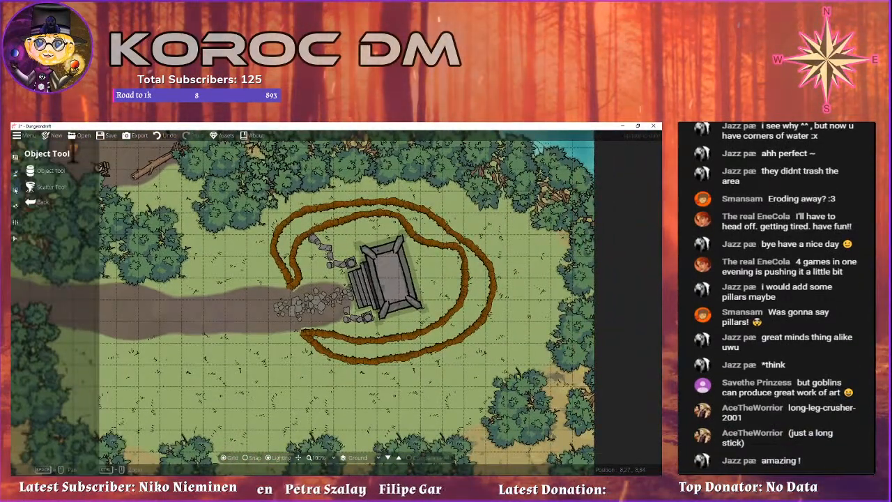
pyautogui.moveTo(381, 347); pyautogui.dragTo(403, 324)
pyautogui.scroll(5, 403, 324)
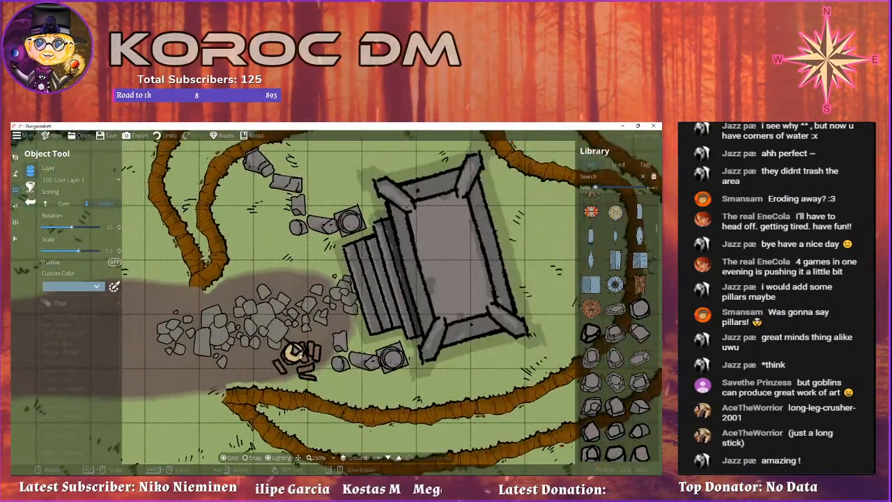
pyautogui.scroll(-2, 296, 359)
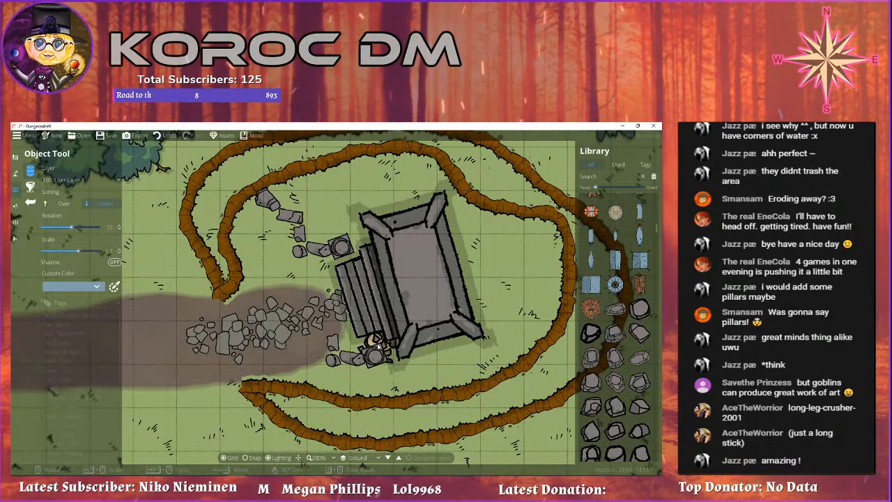
pyautogui.moveTo(407, 336); pyautogui.dragTo(394, 282)
pyautogui.scroll(-4, 395, 283)
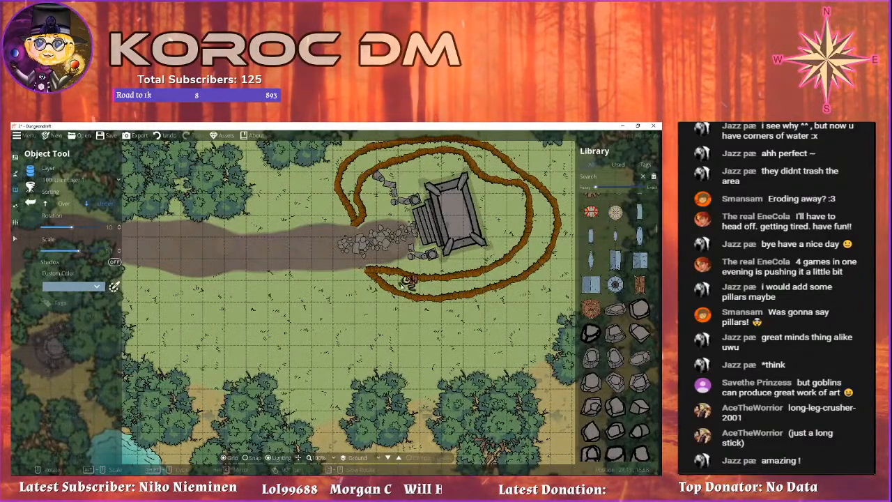
pyautogui.moveTo(410, 284); pyautogui.dragTo(358, 308)
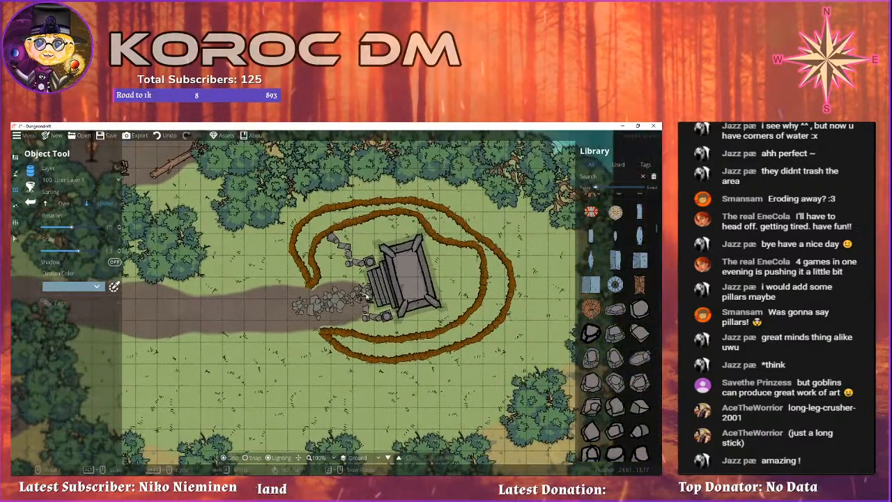
pyautogui.moveTo(362, 340); pyautogui.dragTo(348, 293)
# Browse the object library for ruin decorations suited to the stone building, through statues, bones, banners, broken pillars and furniture.
pyautogui.scroll(-8, 600, 315)
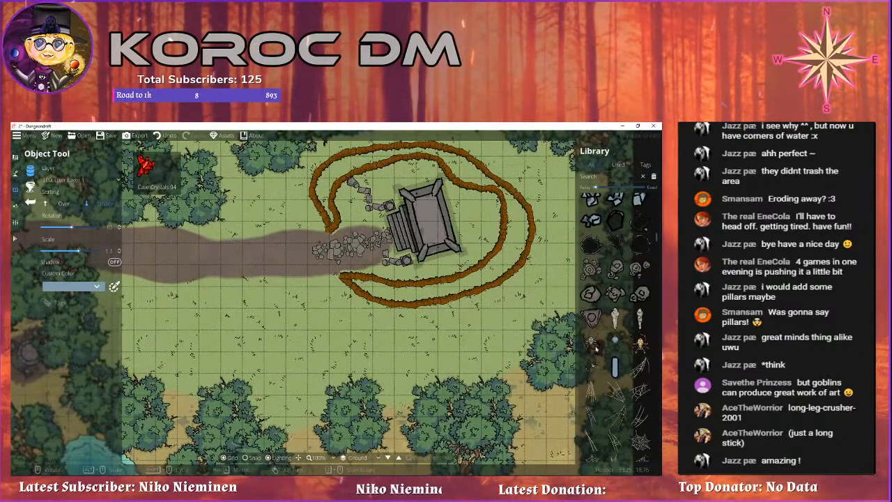
pyautogui.scroll(-8, 599, 287)
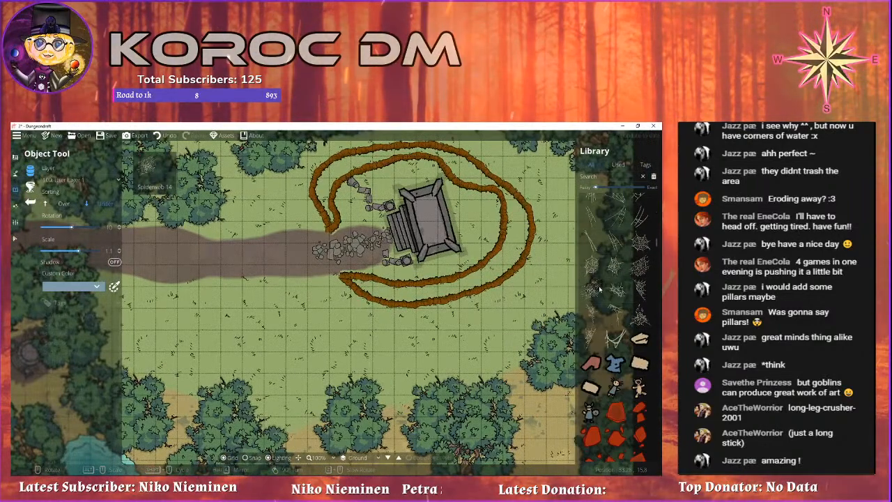
pyautogui.scroll(-5, 601, 307)
pyautogui.scroll(3, 408, 300)
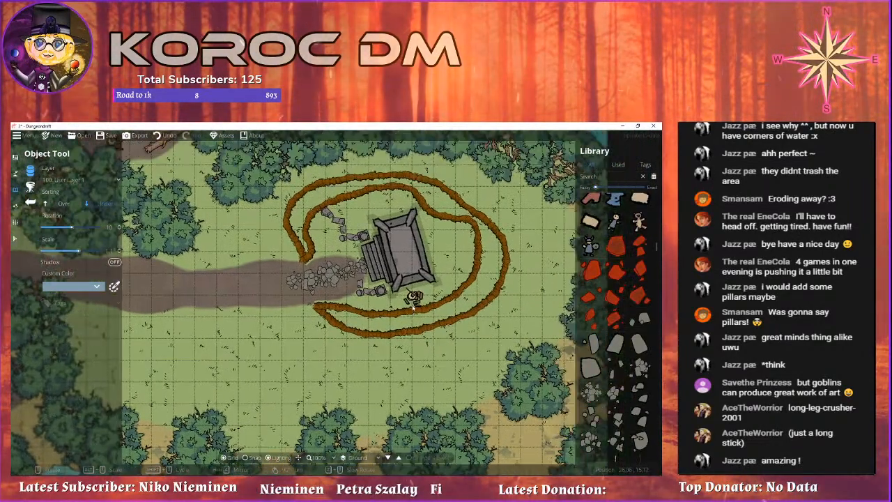
pyautogui.scroll(3, 376, 292)
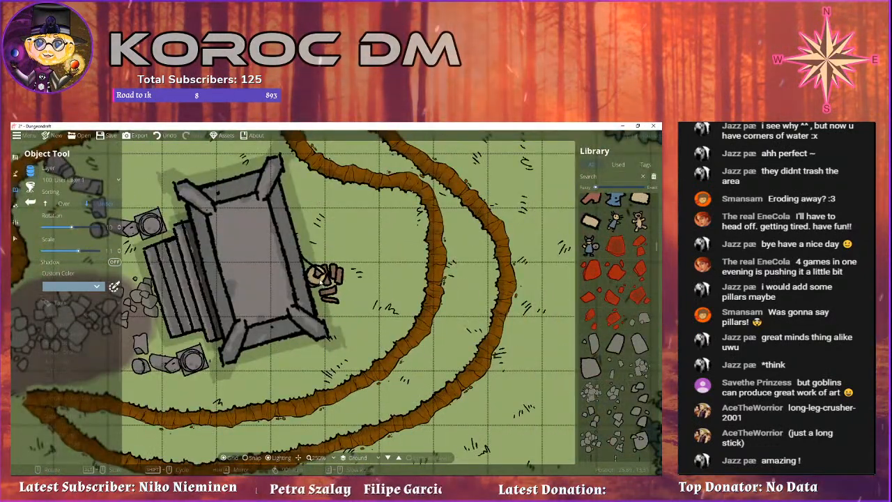
pyautogui.scroll(8, 624, 313)
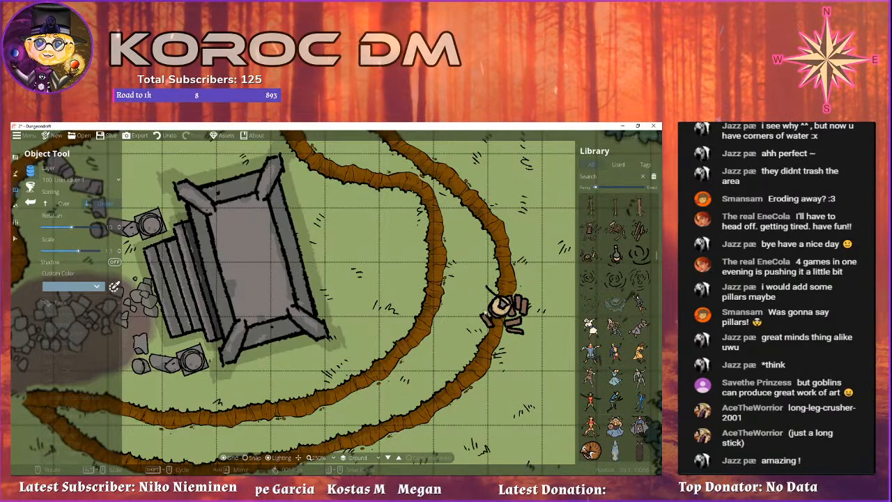
pyautogui.scroll(-4, 487, 310)
pyautogui.scroll(-3, 594, 317)
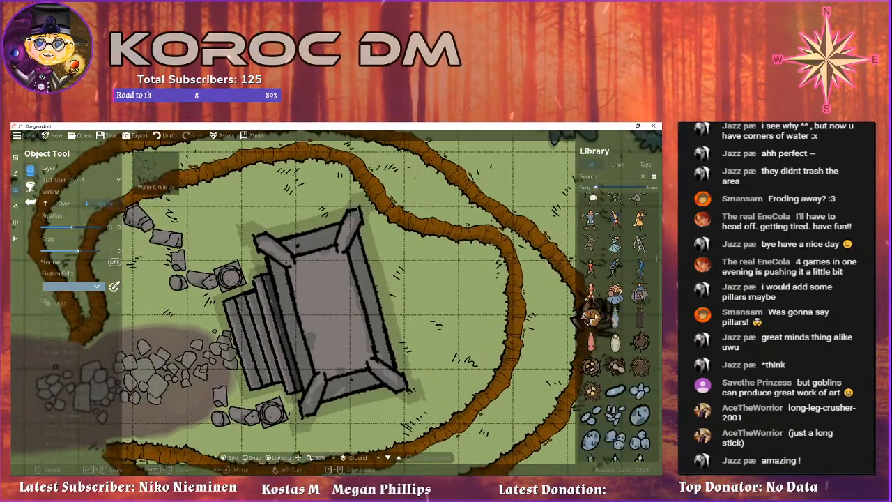
pyautogui.scroll(-6, 596, 315)
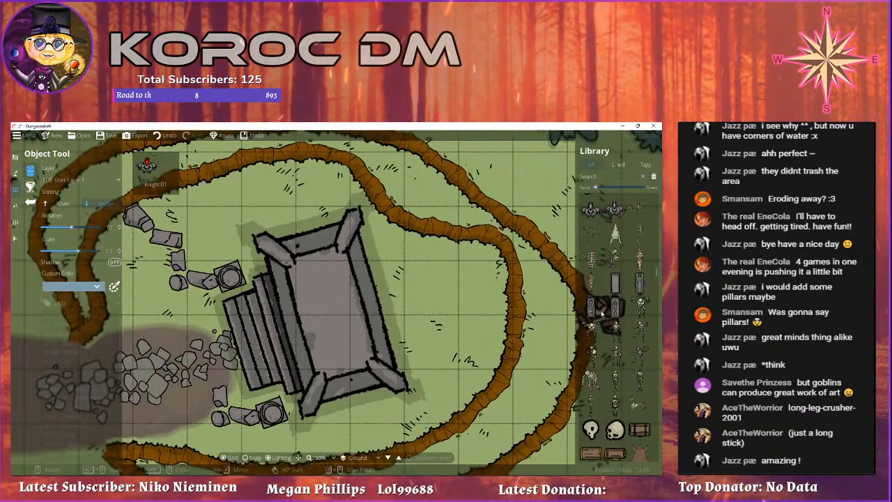
pyautogui.scroll(-8, 615, 298)
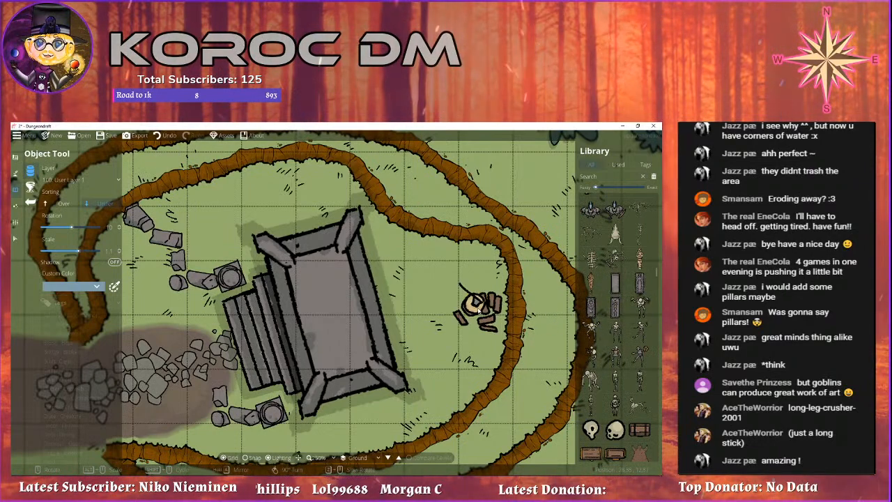
pyautogui.scroll(-8, 618, 287)
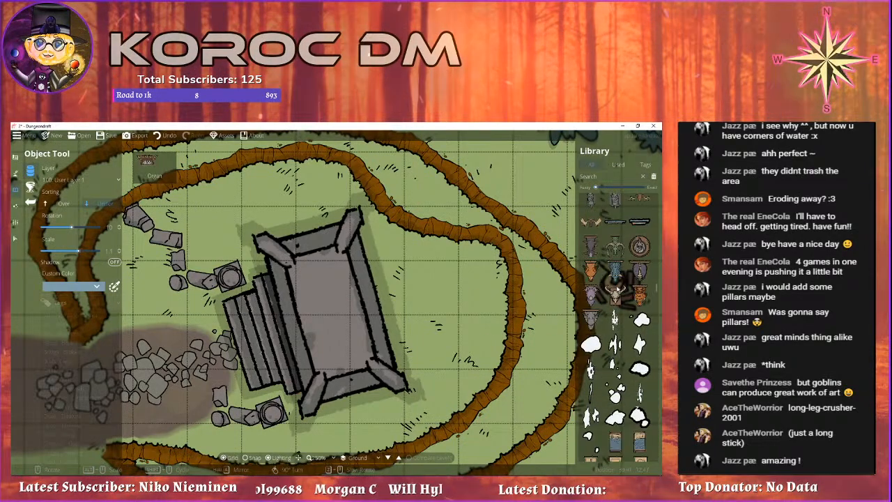
pyautogui.scroll(-8, 615, 298)
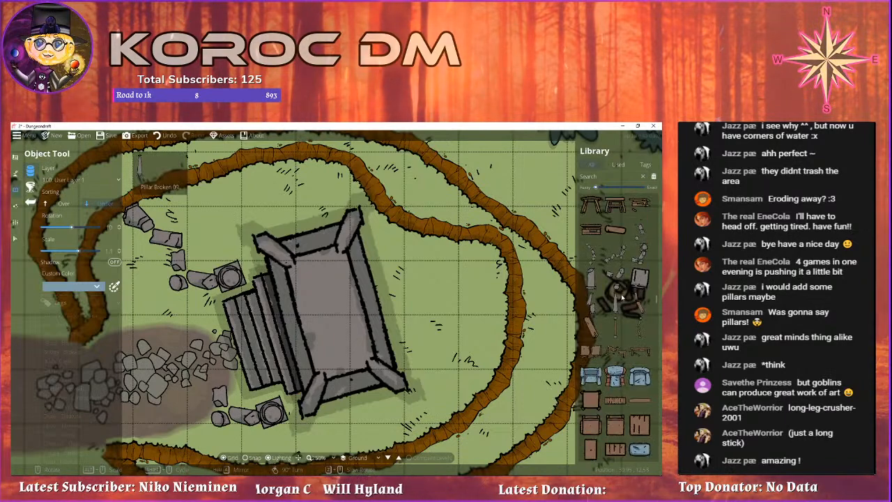
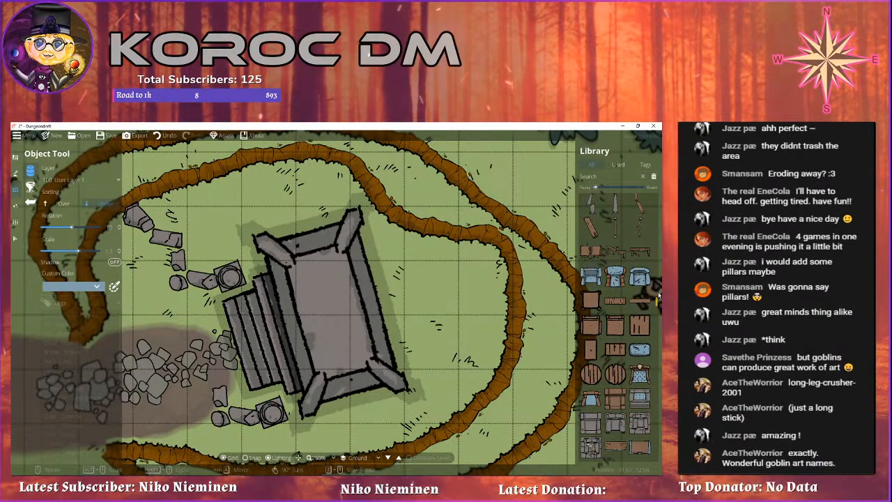
pyautogui.moveTo(470, 263); pyautogui.dragTo(513, 260)
pyautogui.moveTo(573, 313); pyautogui.dragTo(509, 283)
# Choose the cracked stone gravestone slab for placement, with sorting set to Over and the layer to 400: User Layer 4.
pyautogui.scroll(-6, 591, 299)
pyautogui.scroll(-3, 600, 266)
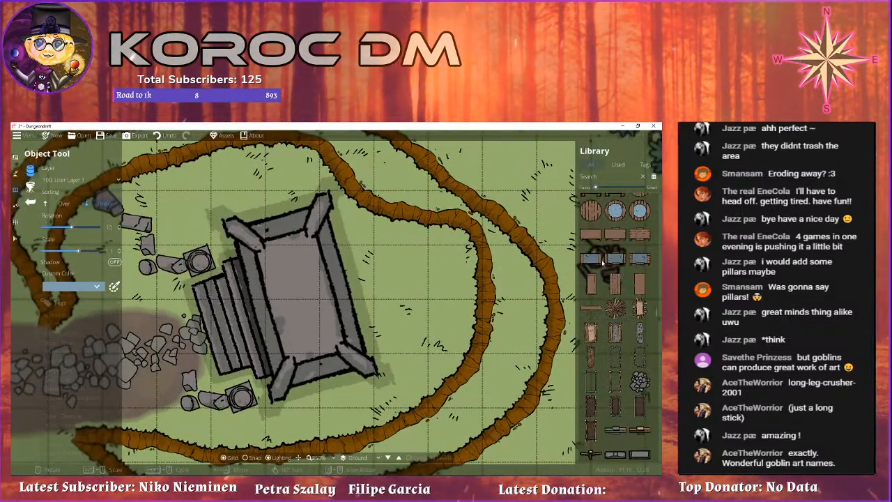
pyautogui.scroll(-5, 600, 262)
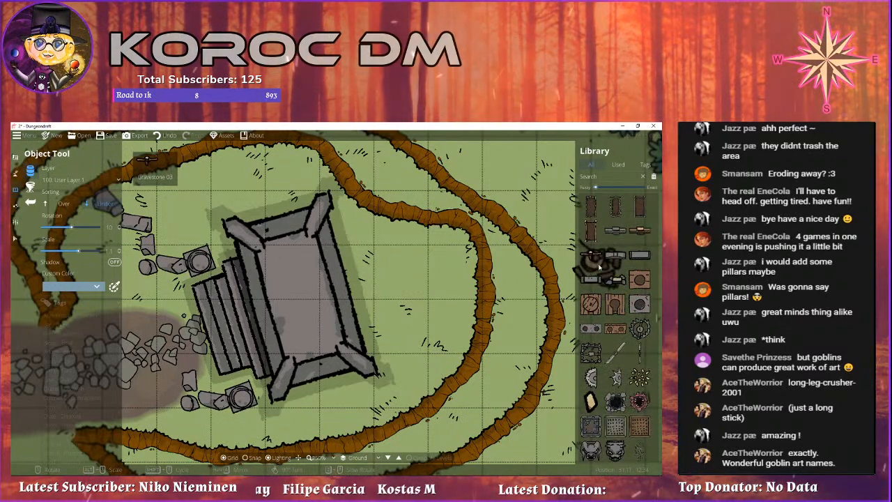
pyautogui.moveTo(174, 284); pyautogui.dragTo(395, 233)
pyautogui.scroll(3, 345, 236)
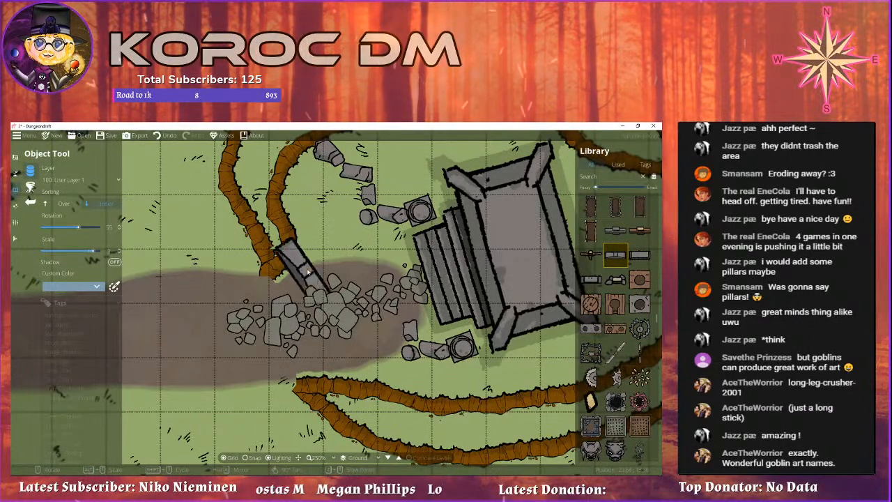
pyautogui.click(289, 247)
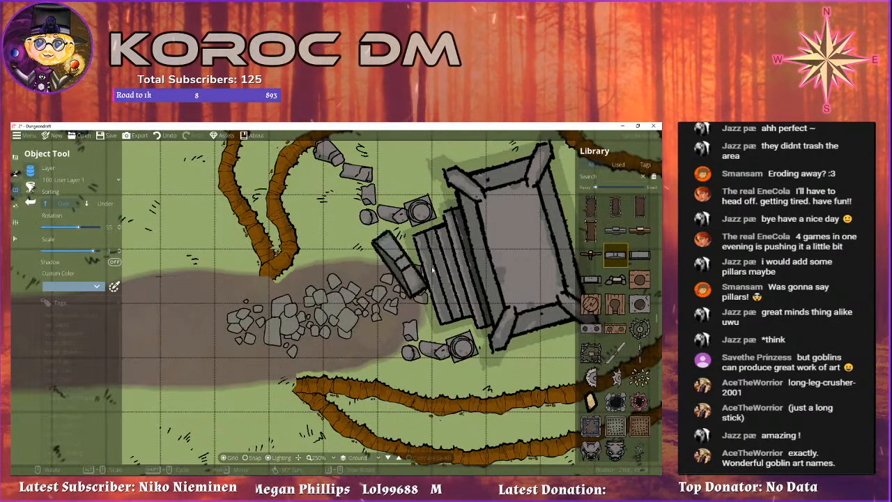
pyautogui.click(77, 180)
pyautogui.click(70, 271)
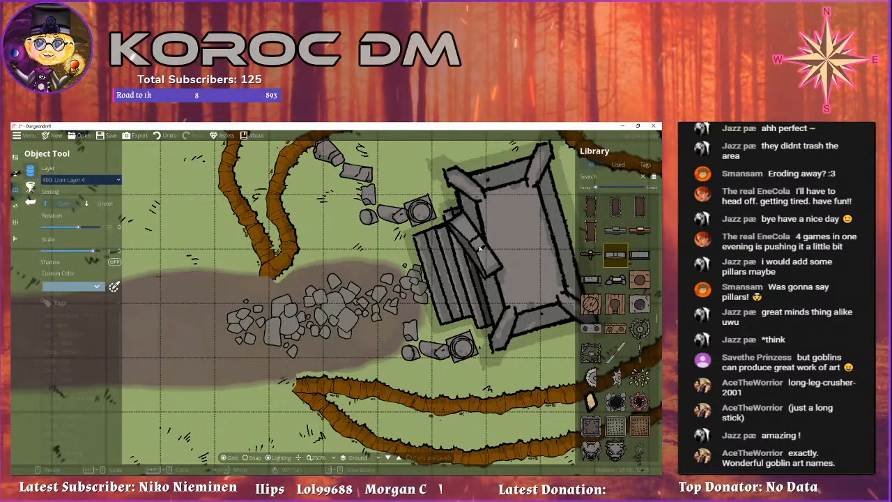
# Rotate the gravestone slab to 75 degrees and place it in the middle of the stone building's floor.
pyautogui.moveTo(521, 248); pyautogui.dragTo(446, 249)
pyautogui.scroll(5, 446, 249)
pyautogui.scroll(-3, 447, 249)
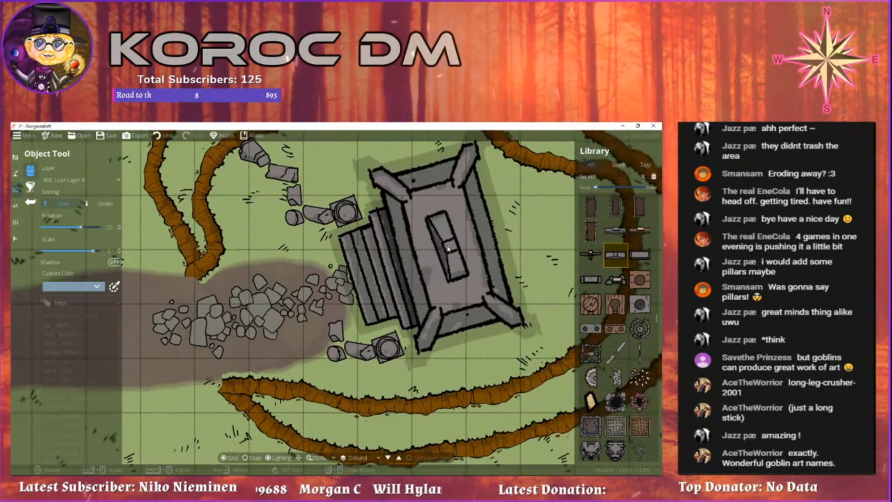
pyautogui.scroll(1, 448, 248)
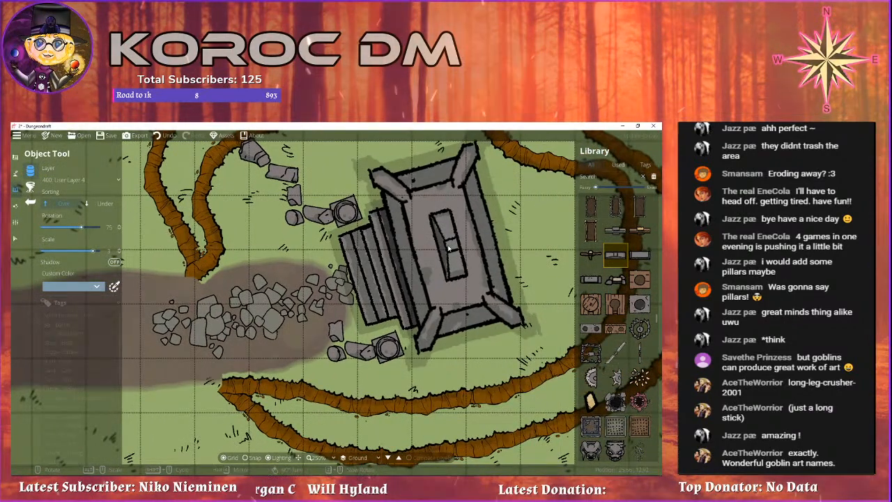
pyautogui.click(451, 252)
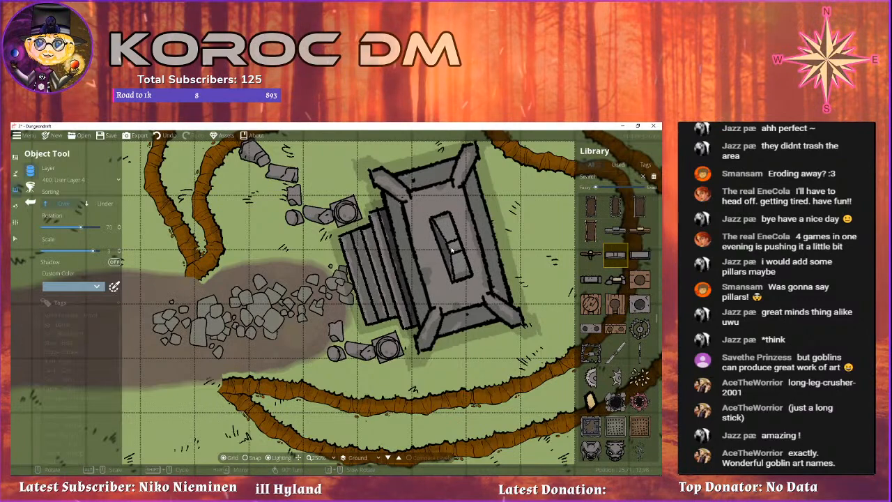
pyautogui.scroll(-1, 453, 258)
pyautogui.scroll(-3, 499, 330)
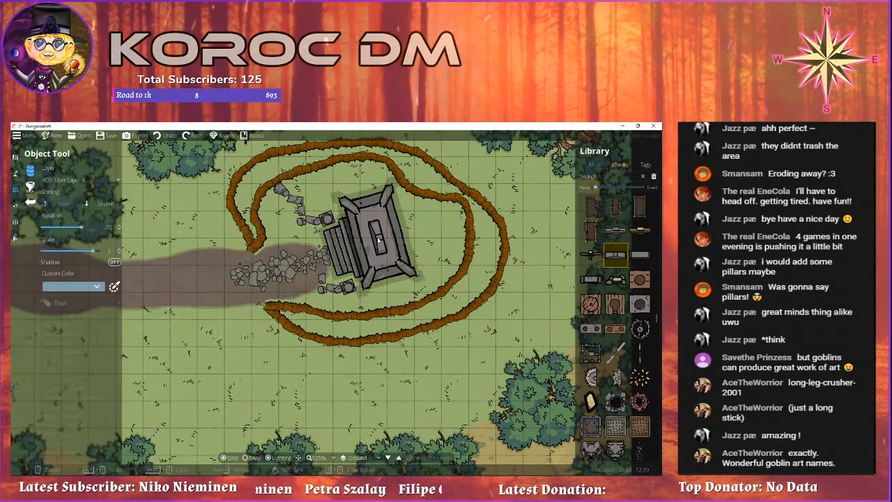
pyautogui.click(378, 239)
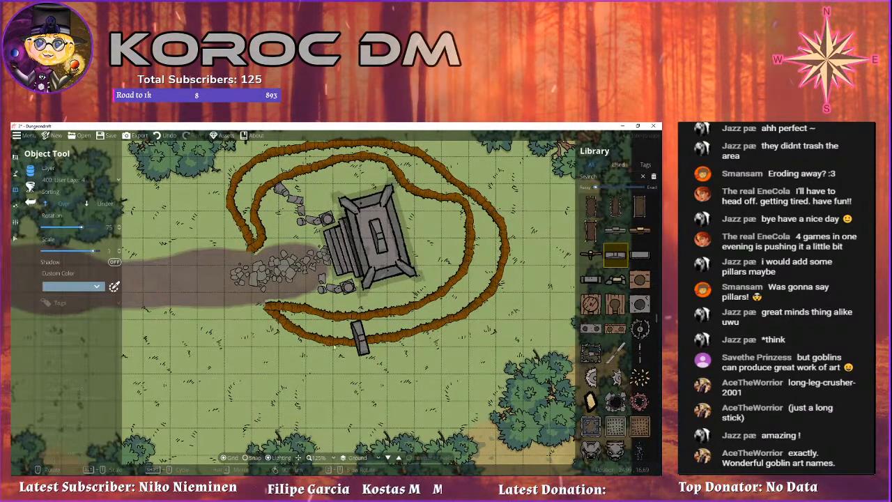
# Choose the horned gargoyle statue, shrink it to scale 0.8 and rotate it to 120 degrees beside the building's northwest corner.
pyautogui.moveTo(362, 296); pyautogui.dragTo(281, 304)
pyautogui.scroll(-3, 589, 363)
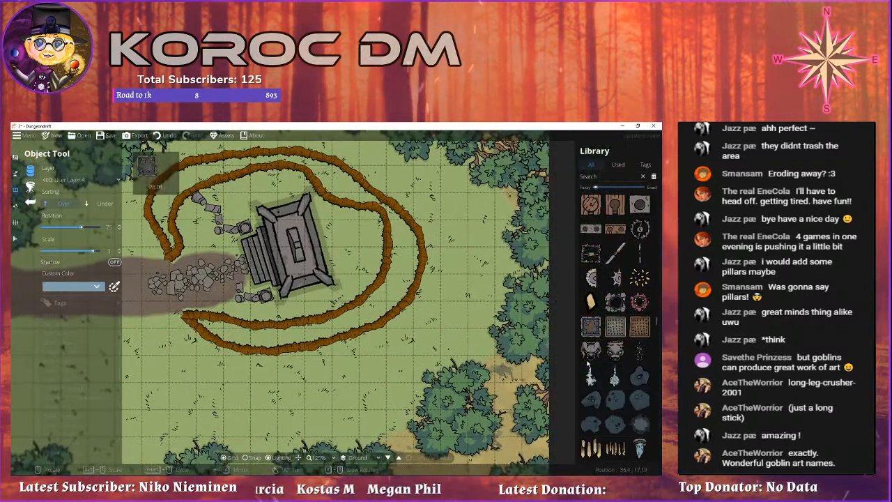
pyautogui.click(590, 349)
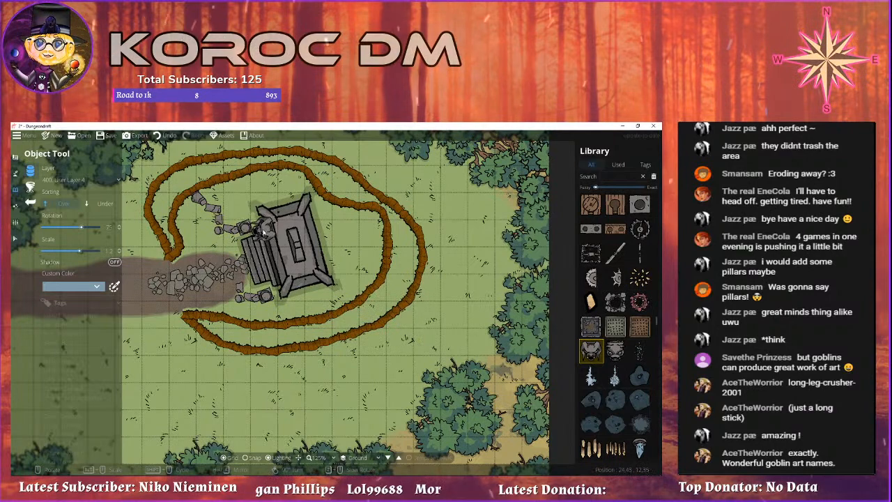
pyautogui.scroll(4, 287, 256)
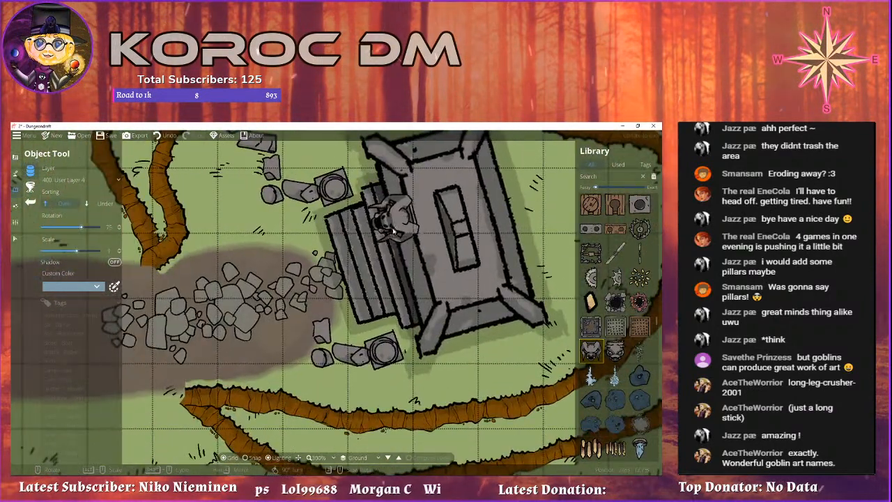
pyautogui.moveTo(371, 166); pyautogui.dragTo(398, 211)
pyautogui.scroll(4, 396, 195)
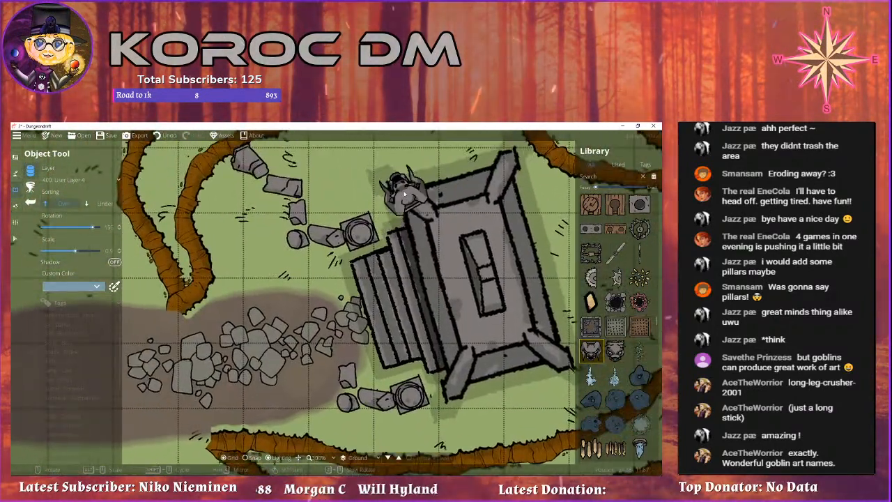
pyautogui.scroll(-1, 393, 189)
pyautogui.scroll(-1, 391, 186)
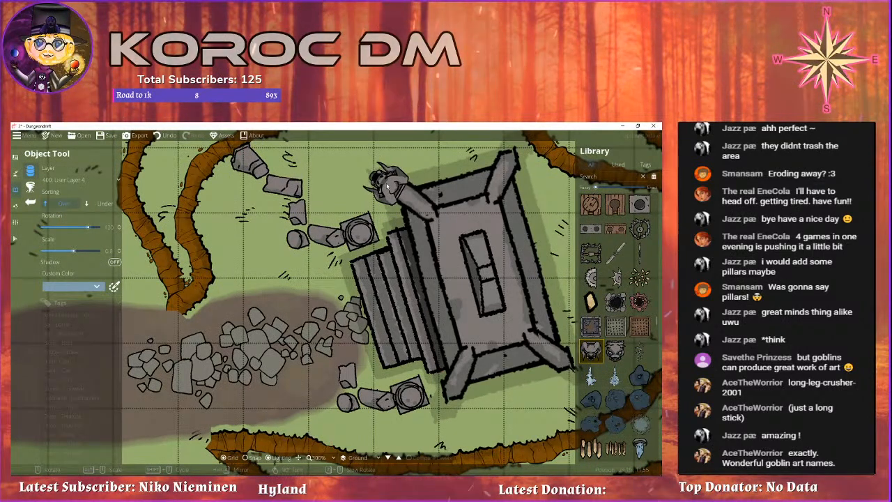
pyautogui.click(388, 190)
pyautogui.moveTo(388, 189); pyautogui.dragTo(342, 167)
pyautogui.moveTo(423, 266); pyautogui.dragTo(373, 280)
pyautogui.hotkey('ctrl', 'z')
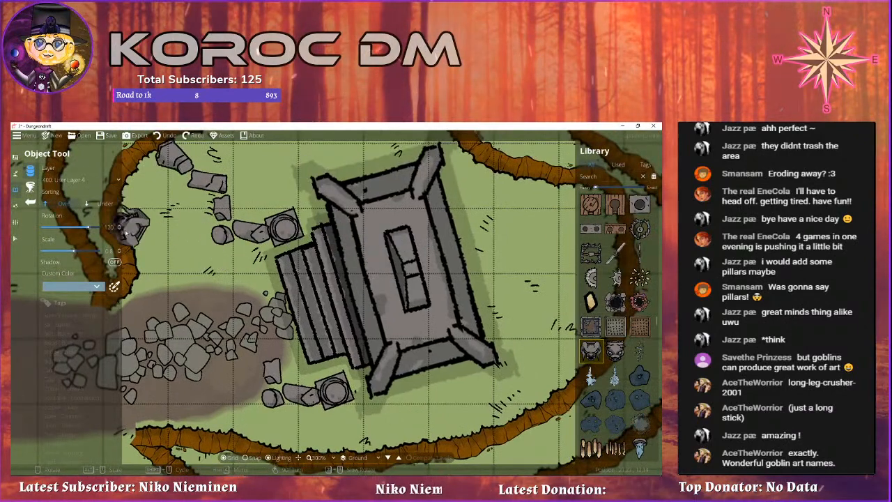
# Turn on the object shadow and place gargoyles on the building's northwest corner and, rotated to 30 degrees, its southwest corner.
pyautogui.click(114, 261)
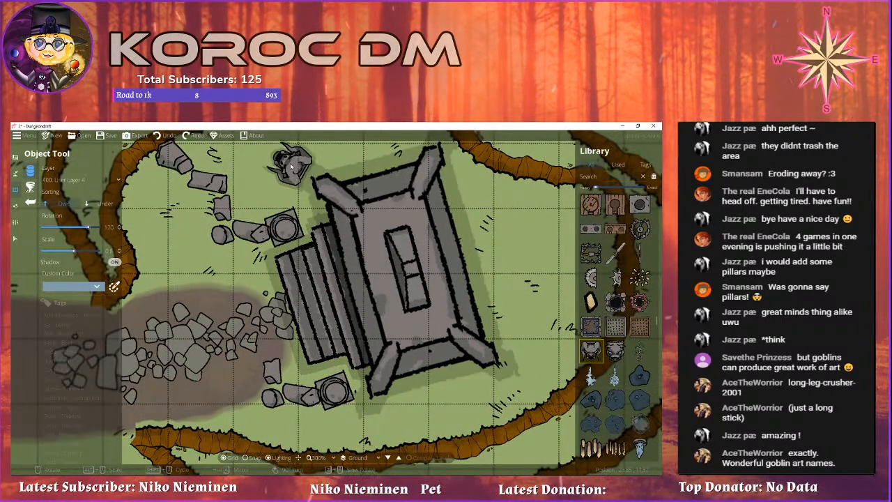
pyautogui.click(312, 181)
pyautogui.moveTo(410, 311); pyautogui.dragTo(398, 194)
pyautogui.scroll(-7, 366, 281)
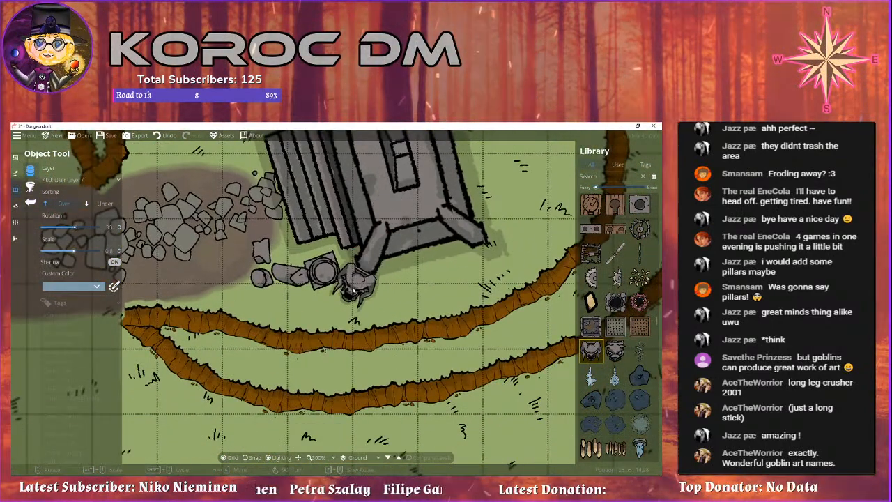
pyautogui.click(360, 280)
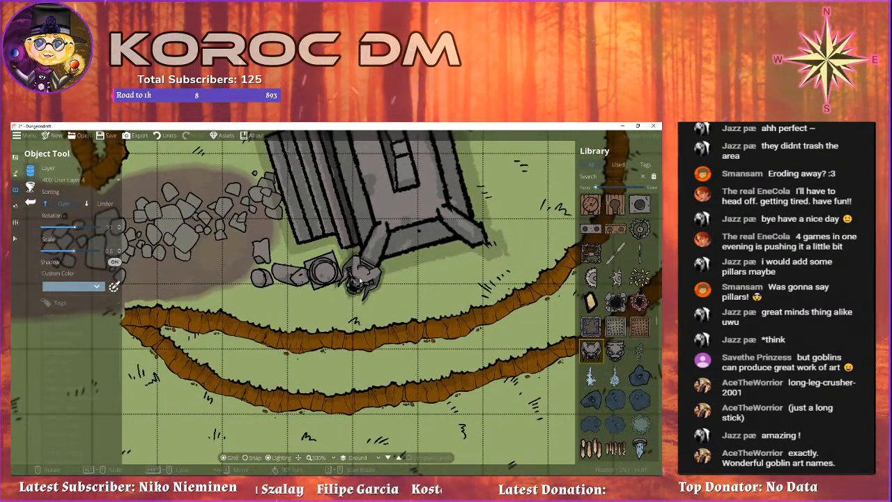
# Place gargoyles on the building's southeast and northeast corners, rotating each one to face outward.
pyautogui.click(491, 249)
pyautogui.moveTo(491, 249); pyautogui.dragTo(462, 393)
pyautogui.scroll(-7, 409, 177)
pyautogui.scroll(-2, 401, 173)
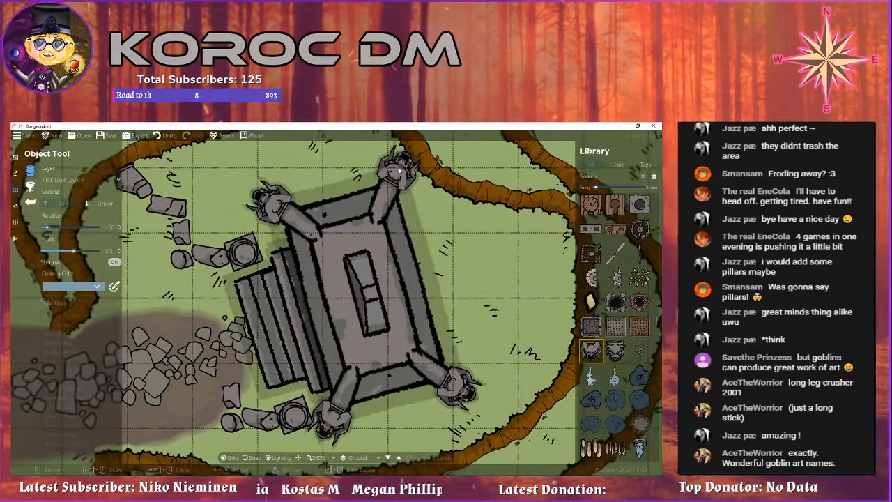
pyautogui.click(401, 170)
# Move the four gargoyle statues slightly inward so they sit closer to the stone building's corners.
pyautogui.scroll(-5, 390, 209)
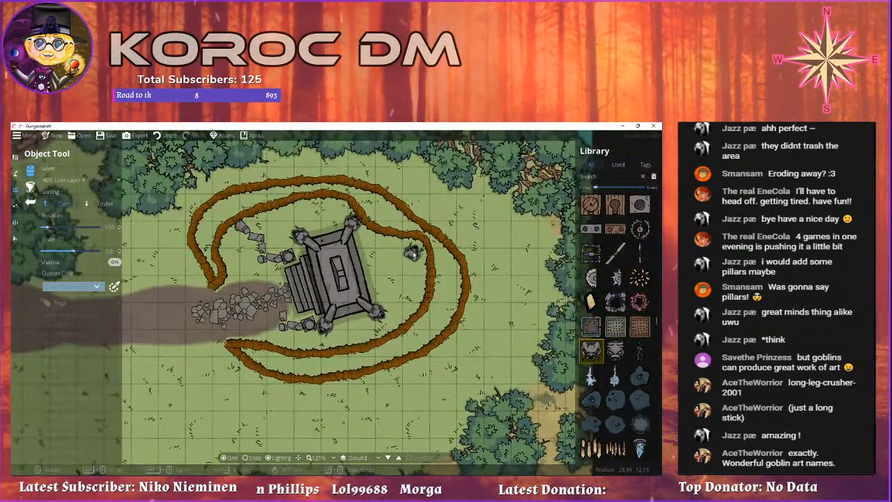
pyautogui.moveTo(379, 265)
pyautogui.mouseDown()
pyautogui.moveTo(365, 234)
pyautogui.moveTo(383, 260)
pyautogui.mouseUp()
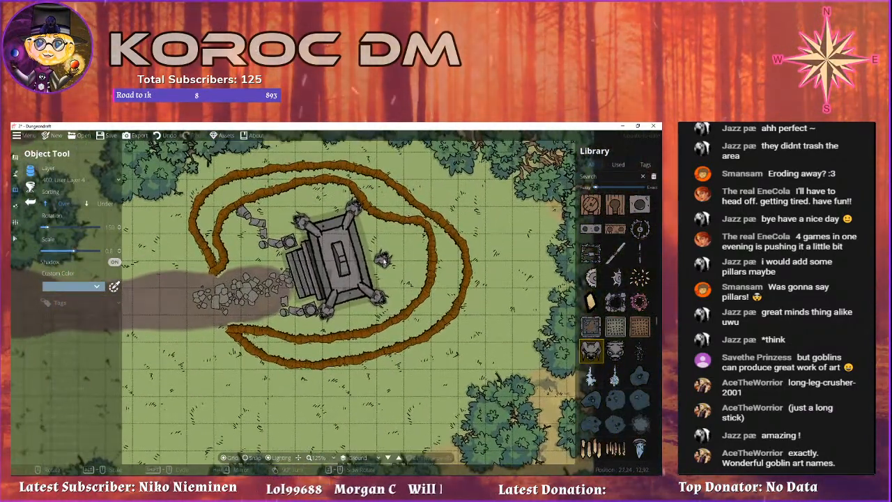
pyautogui.scroll(3, 469, 335)
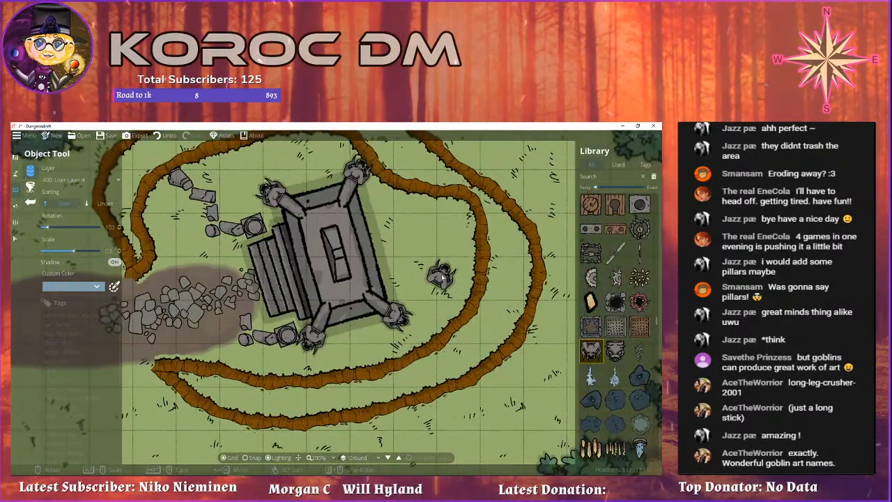
pyautogui.click(20, 241)
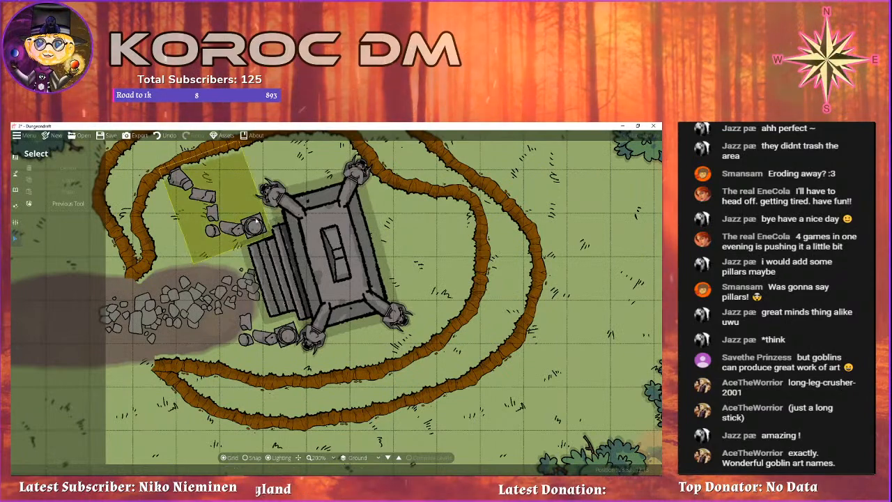
pyautogui.click(308, 220)
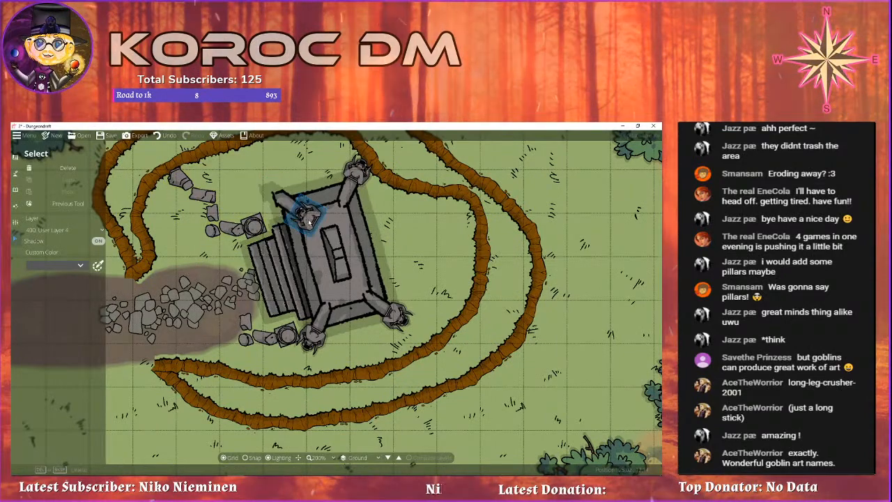
pyautogui.moveTo(284, 204); pyautogui.dragTo(283, 203)
pyautogui.moveTo(358, 183); pyautogui.dragTo(353, 192)
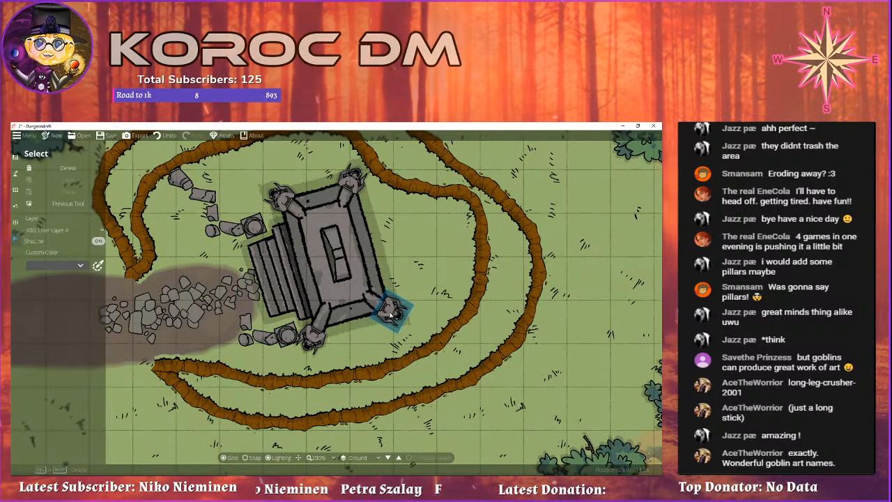
pyautogui.moveTo(390, 315); pyautogui.dragTo(390, 314)
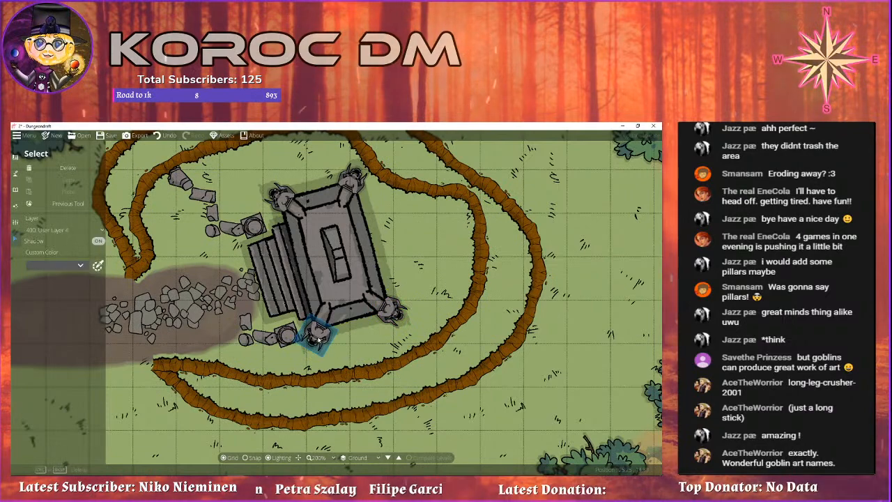
pyautogui.moveTo(318, 337); pyautogui.dragTo(317, 336)
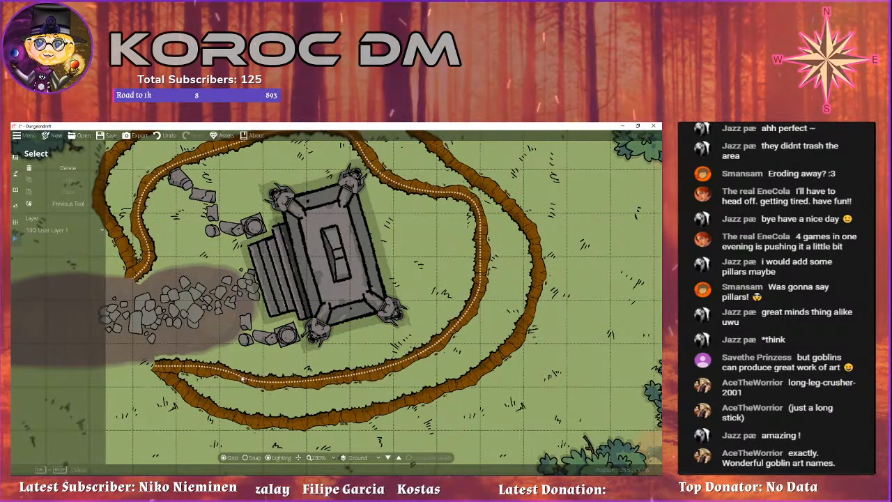
# Examine the whole map, including the walled stone building, the southern clearing, the path and the riverside camp.
pyautogui.scroll(-3, 240, 380)
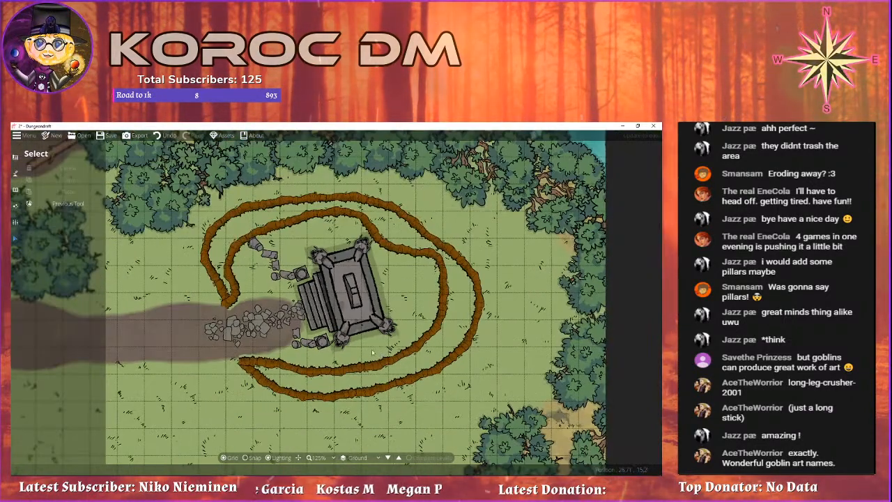
pyautogui.moveTo(372, 352); pyautogui.dragTo(339, 264)
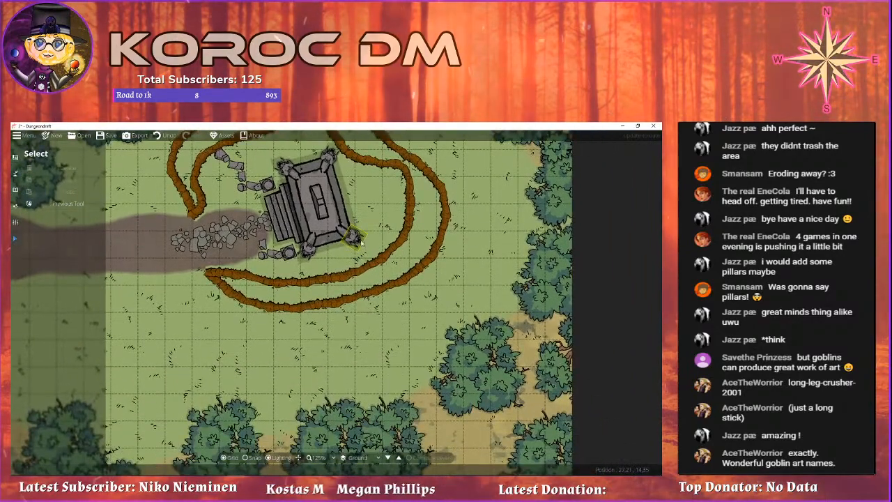
pyautogui.moveTo(282, 234); pyautogui.dragTo(396, 319)
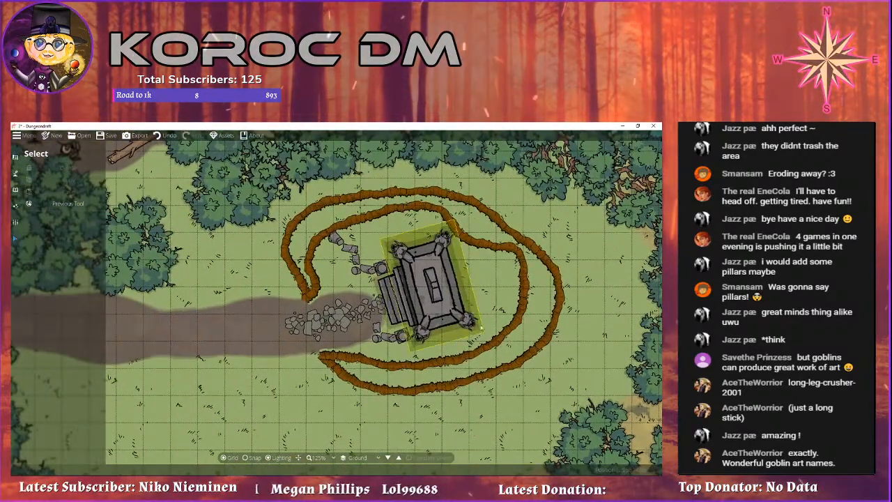
pyautogui.moveTo(490, 321); pyautogui.dragTo(466, 290)
pyautogui.scroll(-3, 467, 292)
pyautogui.moveTo(413, 326); pyautogui.dragTo(381, 168)
pyautogui.scroll(3, 293, 290)
pyautogui.scroll(-5, 316, 299)
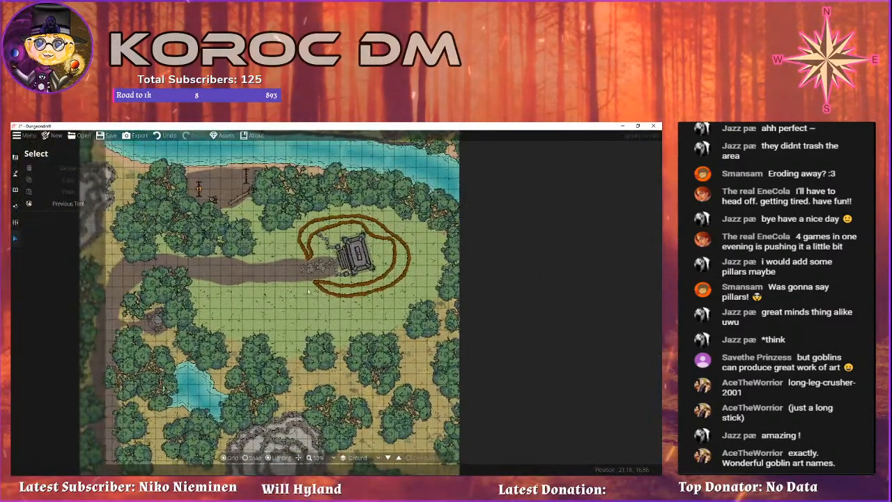
pyautogui.scroll(3, 310, 296)
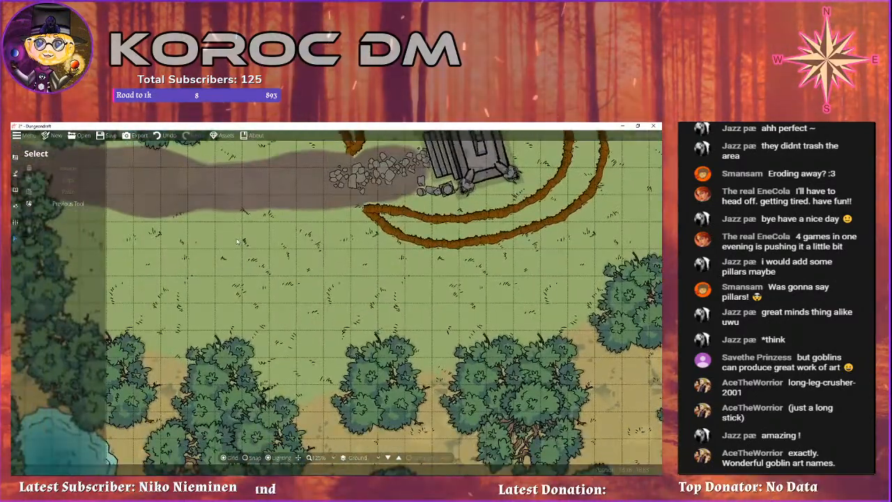
pyautogui.moveTo(322, 321); pyautogui.dragTo(312, 276)
pyautogui.scroll(-3, 312, 273)
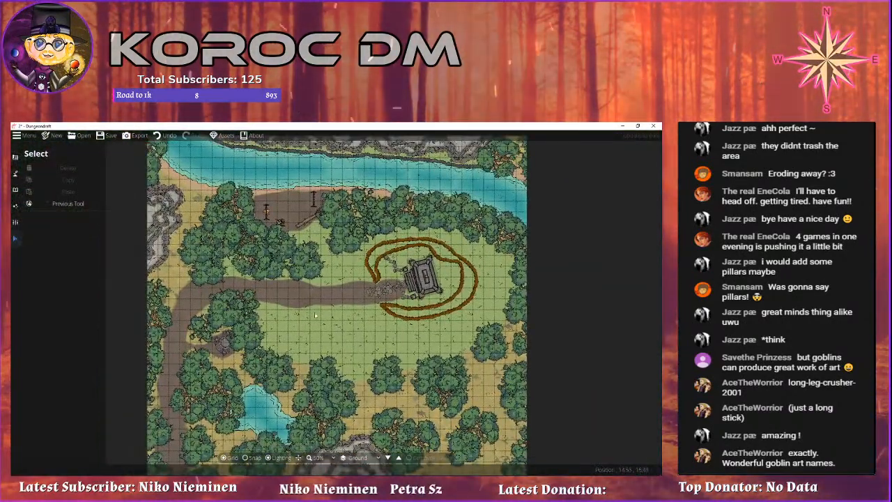
pyautogui.moveTo(333, 310); pyautogui.dragTo(335, 312)
pyautogui.scroll(3, 314, 261)
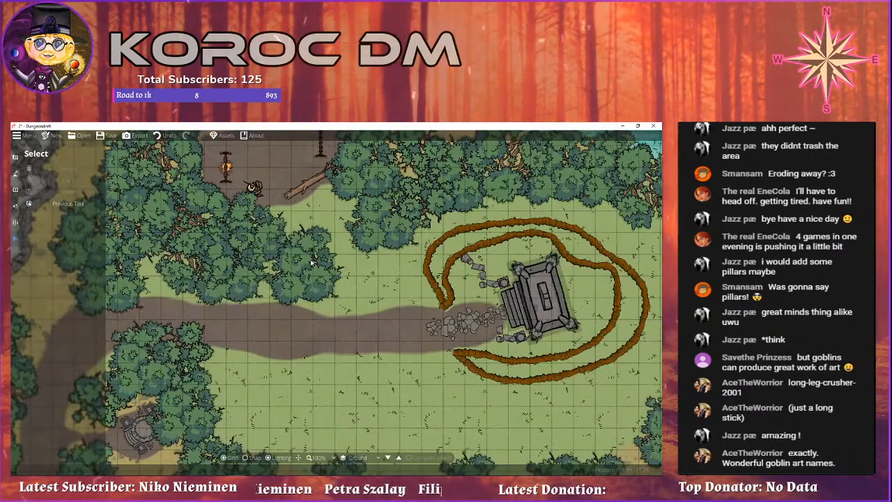
pyautogui.scroll(3, 320, 241)
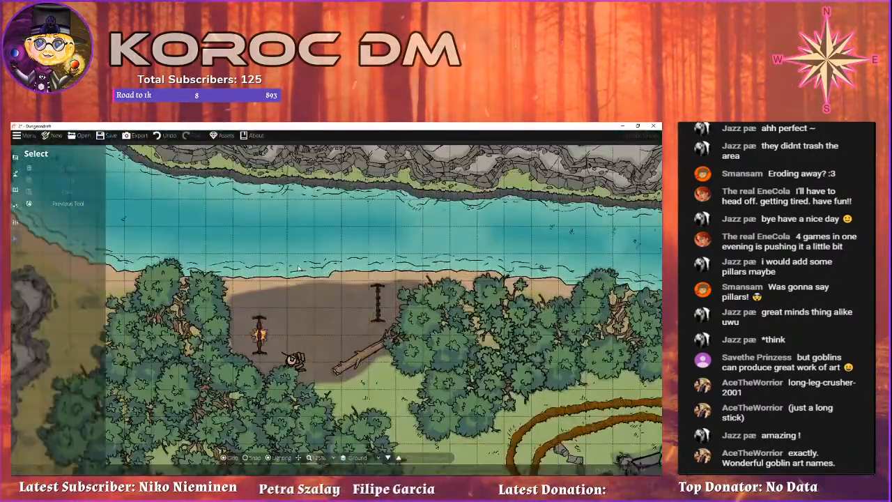
# Paint Terrain Sand with the Terrain Brush along the riverbank above the camp's dirt patch.
pyautogui.click(16, 189)
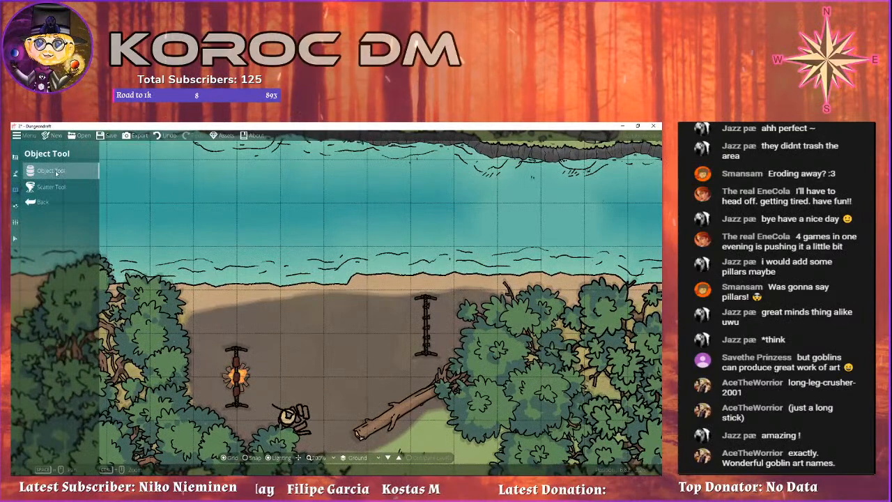
pyautogui.click(16, 173)
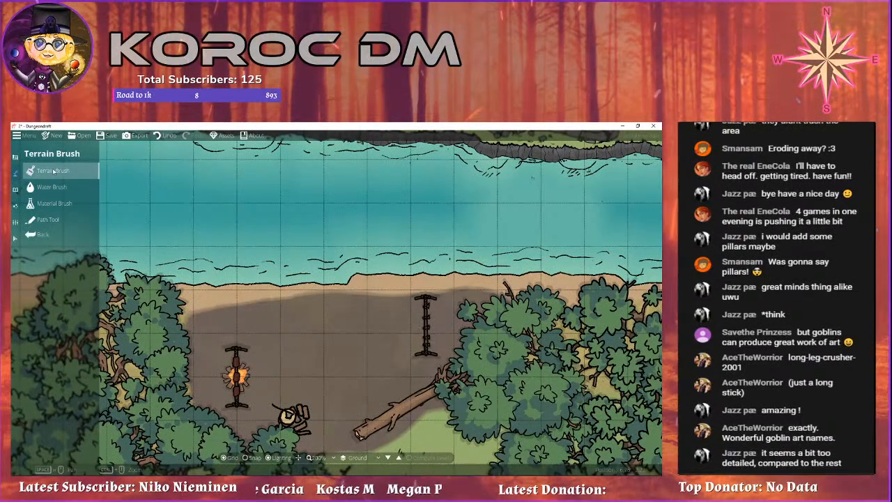
pyautogui.click(52, 171)
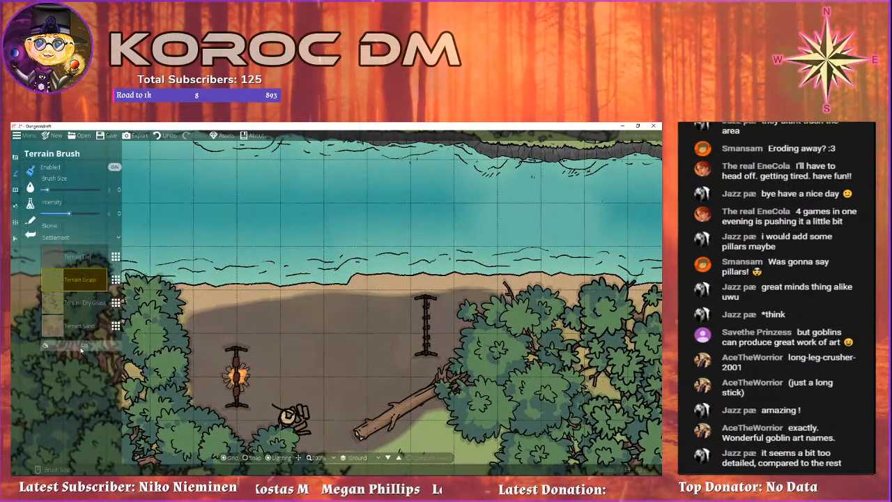
pyautogui.click(77, 325)
pyautogui.scroll(2, 276, 290)
pyautogui.moveTo(276, 289)
pyautogui.mouseDown()
pyautogui.moveTo(347, 283)
pyautogui.moveTo(287, 301)
pyautogui.moveTo(208, 289)
pyautogui.moveTo(364, 267)
pyautogui.moveTo(344, 274)
pyautogui.moveTo(440, 274)
pyautogui.mouseUp()
pyautogui.moveTo(440, 275); pyautogui.dragTo(398, 270)
pyautogui.moveTo(507, 275); pyautogui.dragTo(587, 271)
pyautogui.scroll(-3, 317, 245)
pyautogui.moveTo(391, 268); pyautogui.dragTo(394, 269)
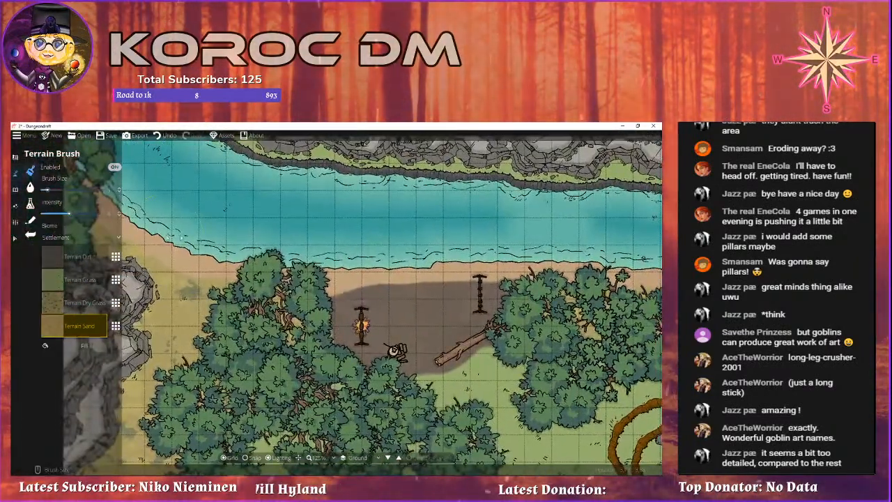
# Examine the river's south bank from the camp to the map's east edge and the path west of the stone building.
pyautogui.moveTo(168, 237); pyautogui.dragTo(247, 239)
pyautogui.moveTo(561, 276)
pyautogui.mouseDown()
pyautogui.moveTo(478, 269)
pyautogui.moveTo(372, 243)
pyautogui.mouseUp()
pyautogui.moveTo(564, 238); pyautogui.dragTo(396, 216)
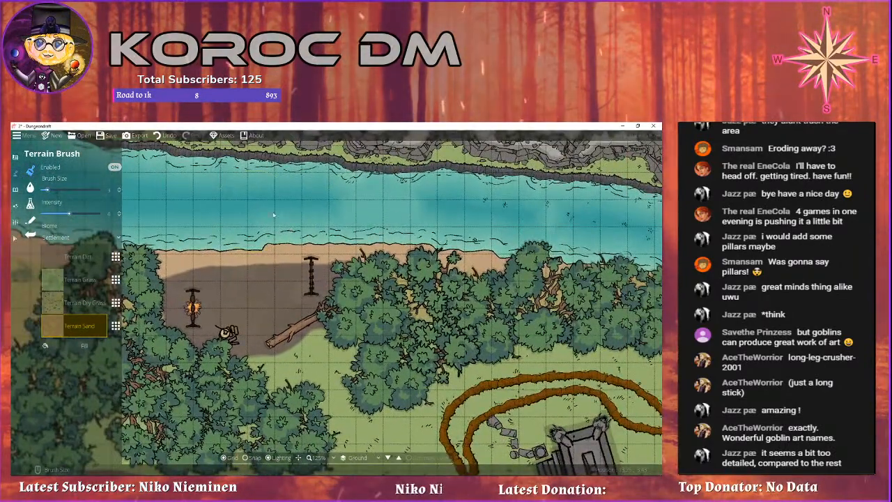
pyautogui.moveTo(265, 215); pyautogui.dragTo(472, 270)
pyautogui.moveTo(584, 300); pyautogui.dragTo(305, 222)
pyautogui.moveTo(584, 228); pyautogui.dragTo(301, 221)
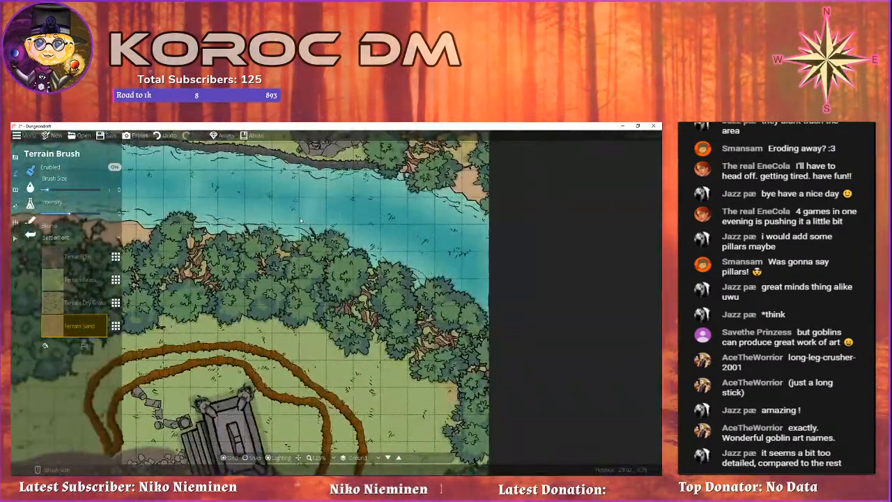
pyautogui.moveTo(369, 268); pyautogui.dragTo(401, 208)
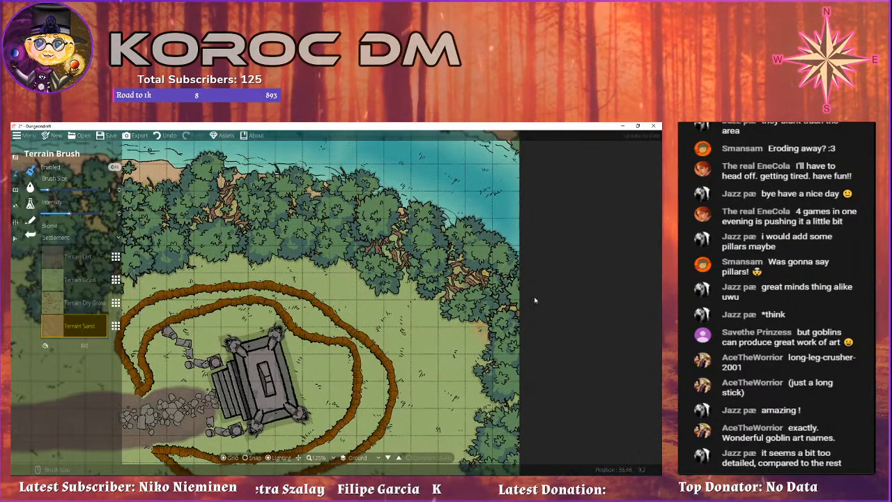
pyautogui.moveTo(250, 331); pyautogui.dragTo(457, 265)
pyautogui.moveTo(308, 289); pyautogui.dragTo(419, 235)
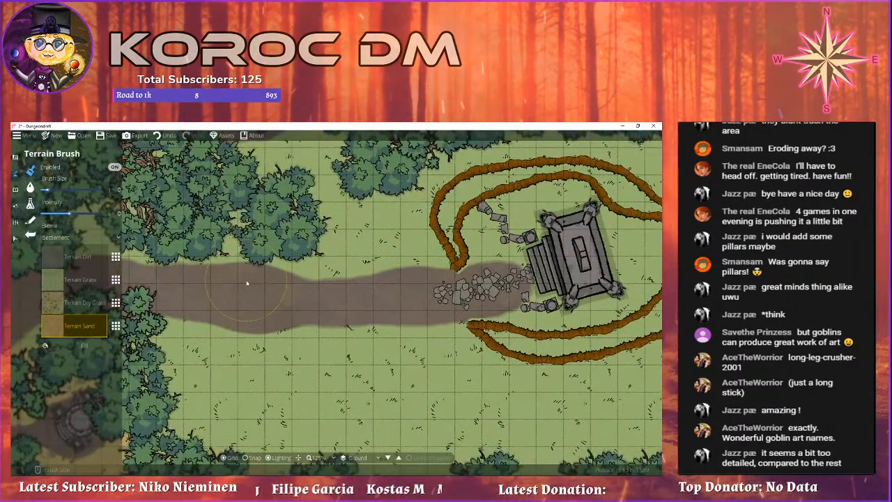
pyautogui.moveTo(262, 271); pyautogui.dragTo(319, 203)
# Paint the light grass material along the path's south edge using a medium Material Brush on layer 100: User Layer 1.
pyautogui.click(30, 203)
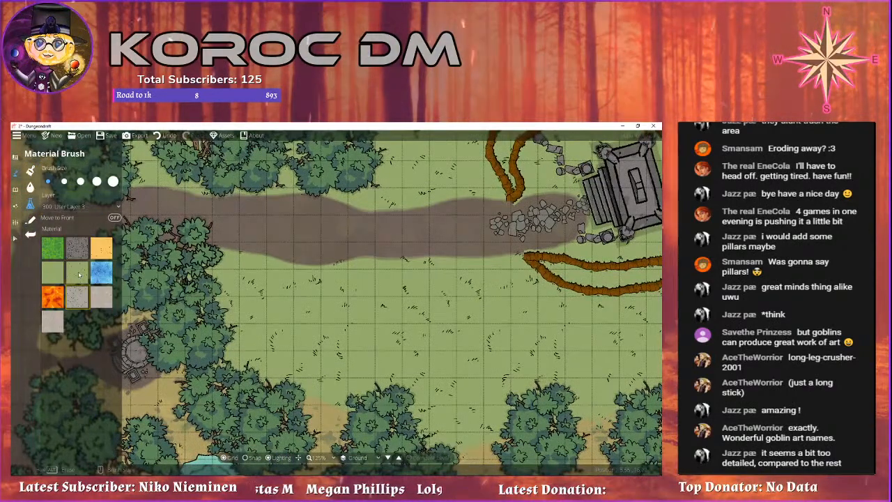
pyautogui.moveTo(250, 287)
pyautogui.mouseDown()
pyautogui.moveTo(308, 277)
pyautogui.moveTo(293, 273)
pyautogui.moveTo(302, 272)
pyautogui.mouseUp()
pyautogui.hotkey('ctrl', 'z')
pyautogui.click(69, 207)
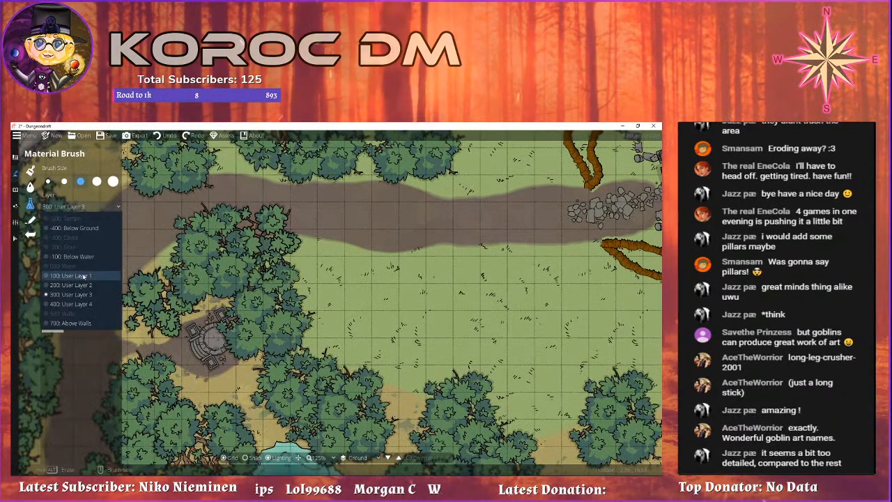
pyautogui.click(66, 265)
pyautogui.moveTo(348, 273)
pyautogui.mouseDown()
pyautogui.moveTo(318, 283)
pyautogui.moveTo(347, 276)
pyautogui.mouseUp()
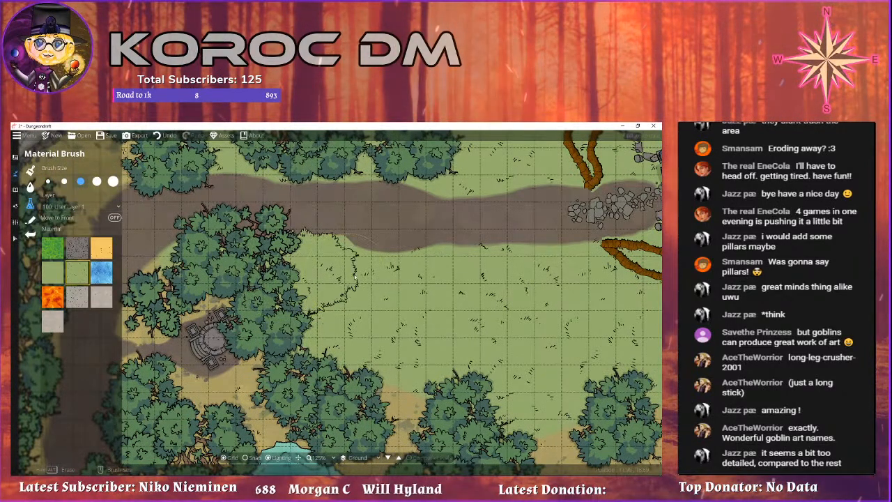
pyautogui.click(274, 265)
pyautogui.moveTo(476, 292)
pyautogui.mouseDown()
pyautogui.moveTo(273, 266)
pyautogui.moveTo(447, 261)
pyautogui.moveTo(329, 274)
pyautogui.moveTo(404, 268)
pyautogui.moveTo(331, 259)
pyautogui.moveTo(486, 257)
pyautogui.moveTo(461, 258)
pyautogui.moveTo(518, 299)
pyautogui.moveTo(415, 308)
pyautogui.moveTo(360, 280)
pyautogui.mouseUp()
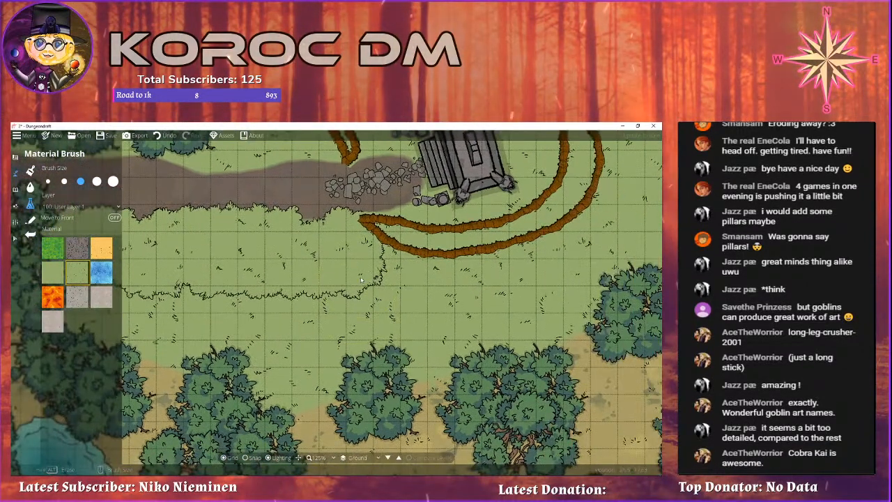
# Extend the grass material across the clearing south of the path and the curved earth banks down to the southern trees.
pyautogui.moveTo(436, 305)
pyautogui.mouseDown()
pyautogui.moveTo(505, 305)
pyautogui.moveTo(486, 314)
pyautogui.moveTo(455, 299)
pyautogui.moveTo(554, 299)
pyautogui.mouseUp()
pyautogui.moveTo(142, 322); pyautogui.dragTo(339, 256)
pyautogui.moveTo(314, 286)
pyautogui.mouseDown()
pyautogui.moveTo(293, 307)
pyautogui.moveTo(322, 333)
pyautogui.mouseUp()
pyautogui.moveTo(322, 334); pyautogui.dragTo(271, 264)
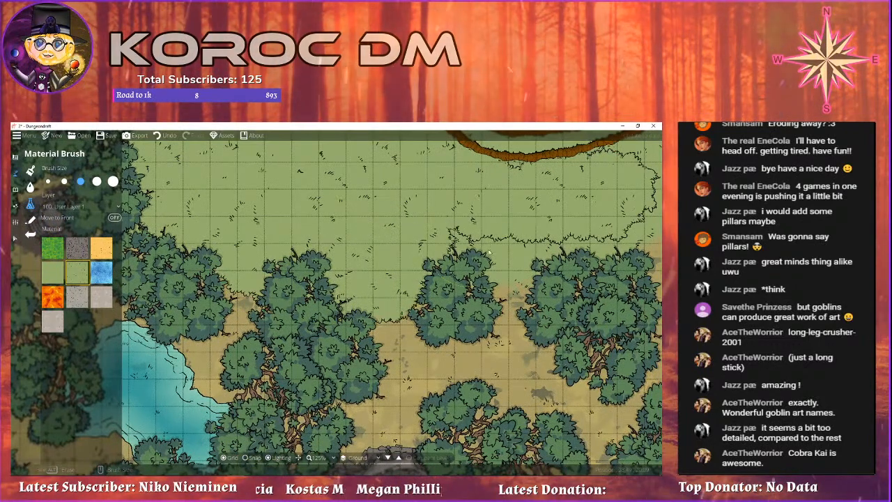
pyautogui.moveTo(488, 255); pyautogui.dragTo(307, 233)
pyautogui.moveTo(425, 241); pyautogui.dragTo(279, 269)
# Extend the grass material over the clearing east and northeast of the curved earth banks, up to the trees.
pyautogui.moveTo(410, 188)
pyautogui.mouseDown()
pyautogui.moveTo(410, 267)
pyautogui.moveTo(400, 280)
pyautogui.moveTo(385, 245)
pyautogui.moveTo(334, 269)
pyautogui.mouseUp()
pyautogui.moveTo(411, 227)
pyautogui.mouseDown()
pyautogui.moveTo(354, 301)
pyautogui.moveTo(364, 325)
pyautogui.moveTo(443, 239)
pyautogui.moveTo(381, 298)
pyautogui.moveTo(397, 261)
pyautogui.mouseUp()
pyautogui.moveTo(377, 209); pyautogui.dragTo(407, 277)
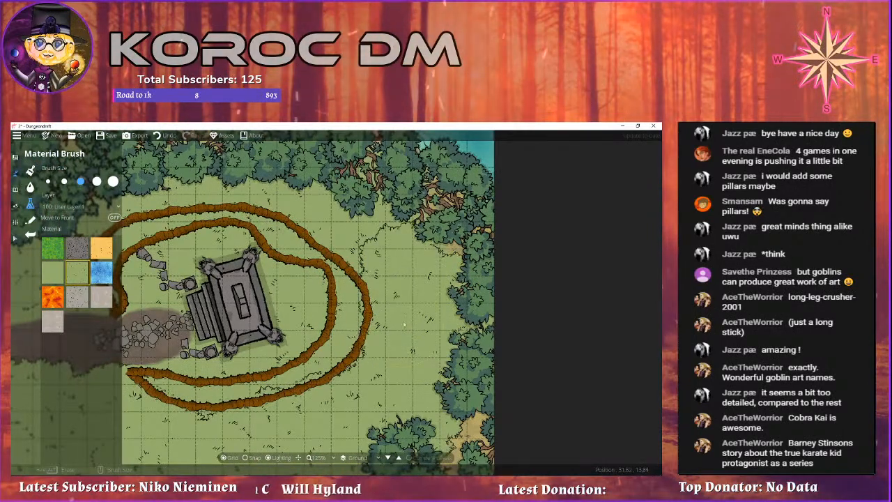
pyautogui.moveTo(374, 222); pyautogui.dragTo(476, 283)
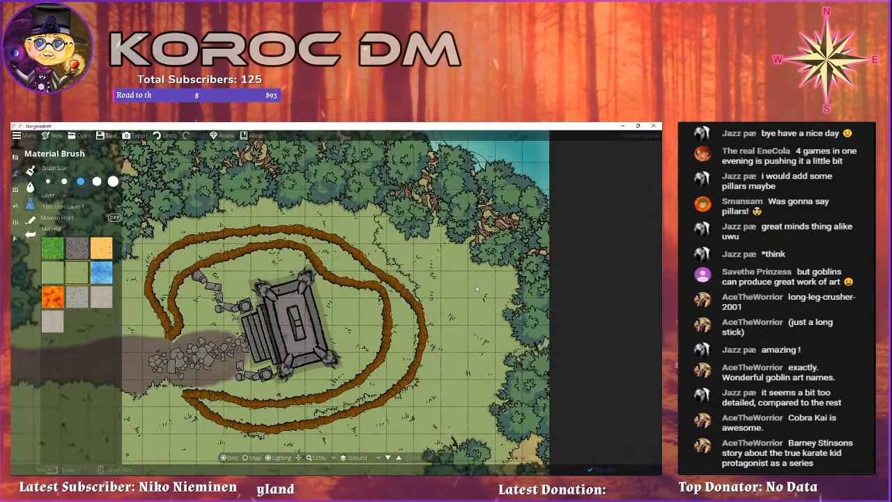
pyautogui.moveTo(413, 256); pyautogui.dragTo(524, 291)
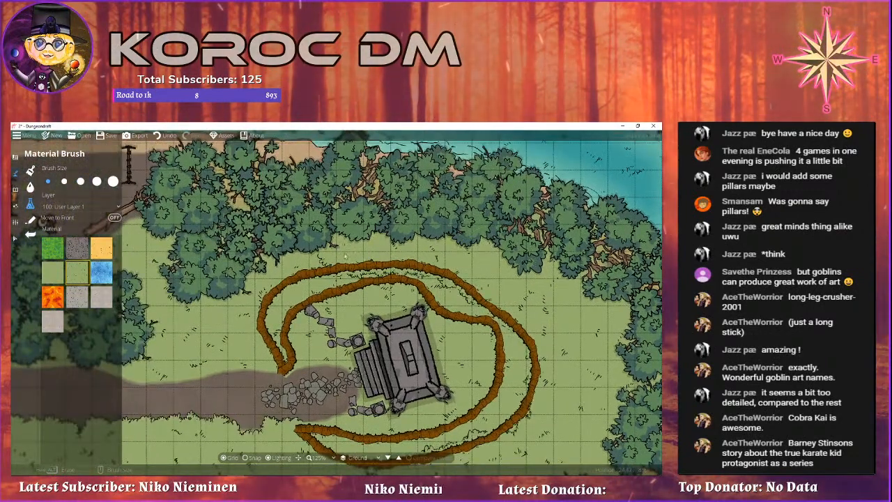
# Paint the grass material along the path's north edge and between the trees toward the fallen log with the smallest brush size.
pyautogui.moveTo(259, 363)
pyautogui.mouseDown()
pyautogui.moveTo(219, 362)
pyautogui.moveTo(300, 343)
pyautogui.moveTo(213, 347)
pyautogui.moveTo(384, 338)
pyautogui.mouseUp()
pyautogui.moveTo(301, 325)
pyautogui.mouseDown()
pyautogui.moveTo(257, 325)
pyautogui.moveTo(420, 312)
pyautogui.mouseUp()
pyautogui.moveTo(419, 312); pyautogui.dragTo(117, 287)
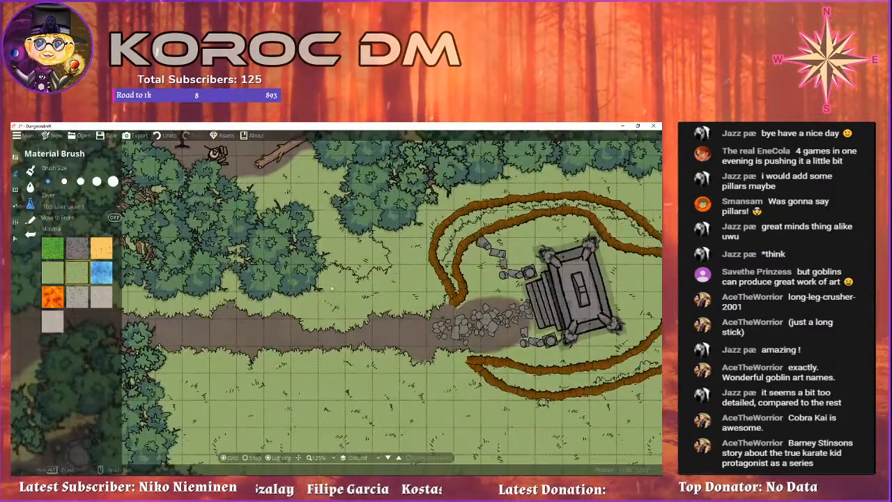
pyautogui.moveTo(279, 221); pyautogui.dragTo(307, 297)
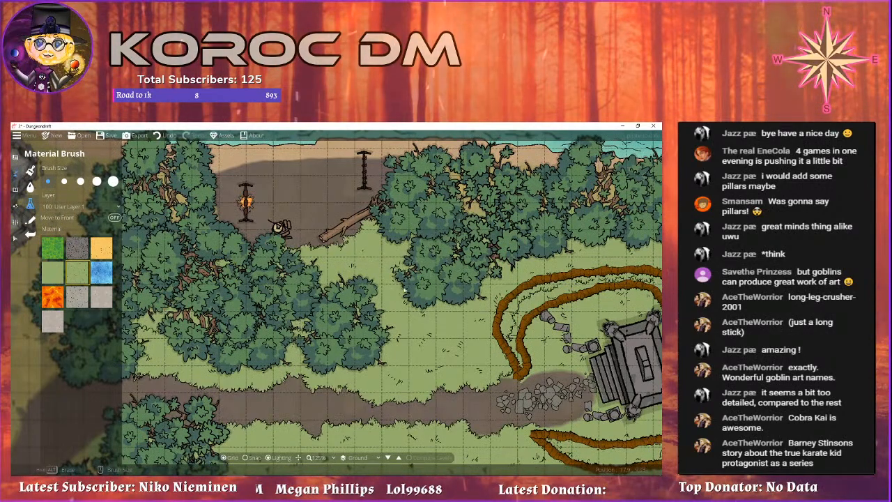
pyautogui.moveTo(427, 248); pyautogui.dragTo(169, 275)
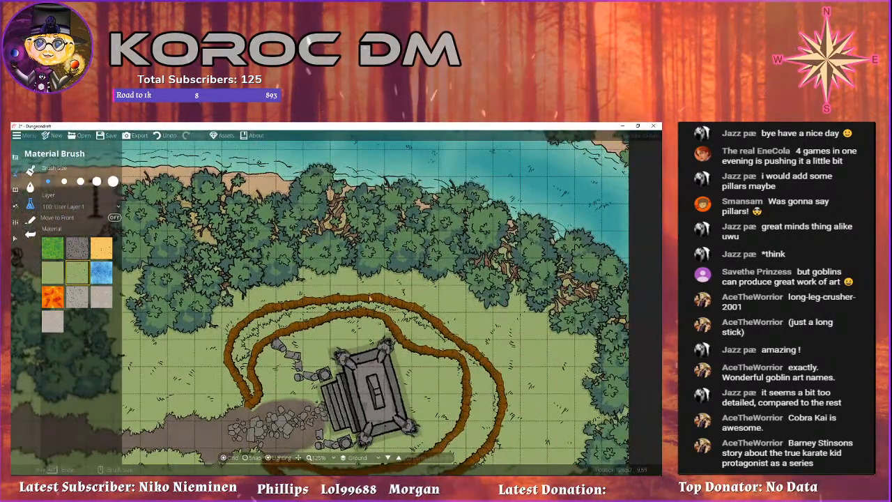
# Examine the finished grass edges around the clearing, the curved earth banks and the stone building.
pyautogui.moveTo(385, 312); pyautogui.dragTo(429, 251)
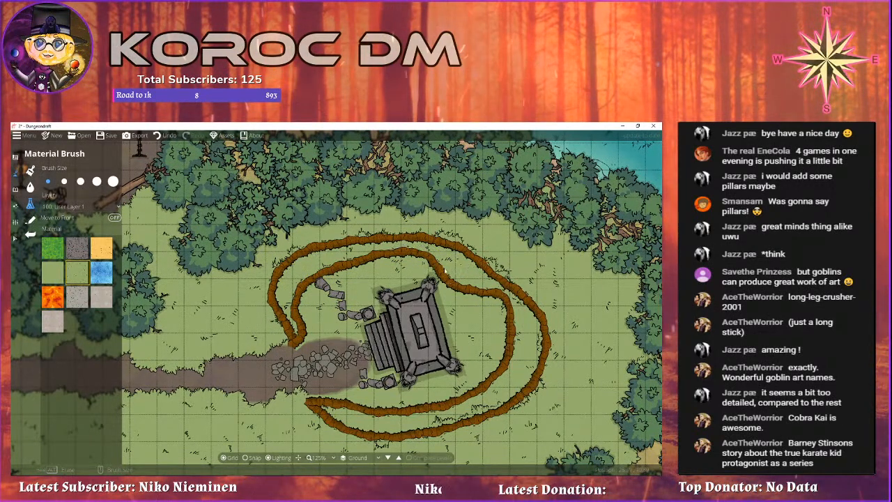
pyautogui.moveTo(497, 295); pyautogui.dragTo(482, 245)
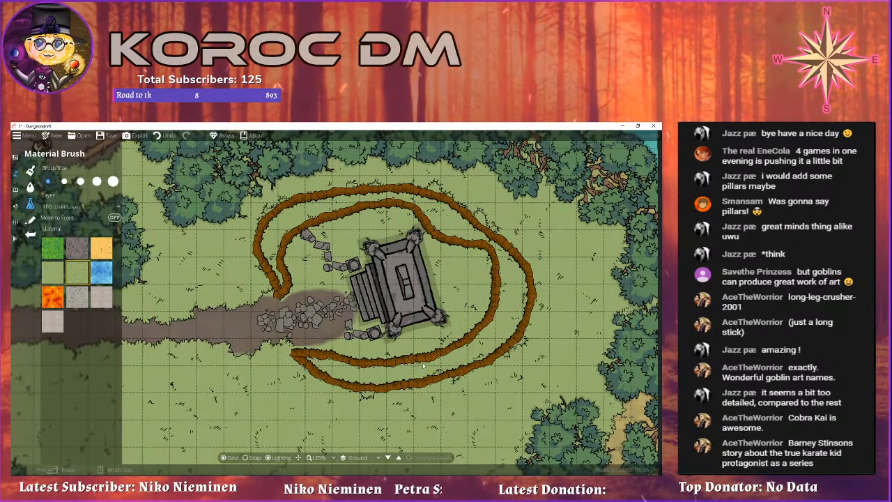
pyautogui.scroll(-3, 443, 363)
pyautogui.scroll(-1, 430, 268)
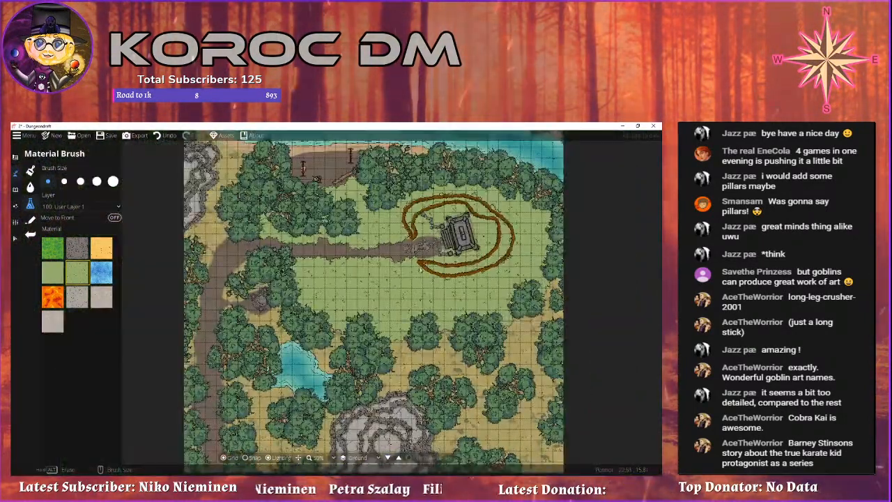
pyautogui.moveTo(430, 268); pyautogui.dragTo(321, 255)
pyautogui.moveTo(395, 275); pyautogui.dragTo(426, 328)
pyautogui.scroll(1, 311, 313)
pyautogui.moveTo(311, 313); pyautogui.dragTo(208, 296)
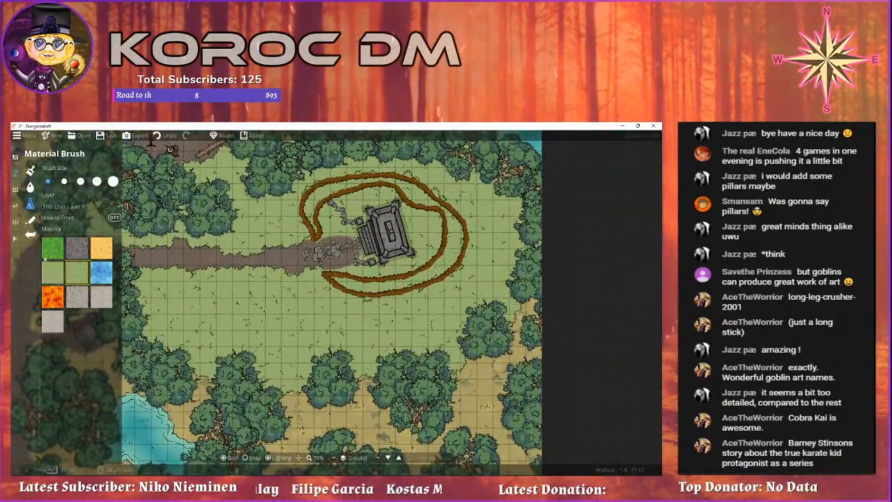
# Browse the Object Tool's library for props to fill the open clearing, through graves, bridges, pillars, containers, plants and mushrooms.
pyautogui.click(17, 188)
pyautogui.click(40, 171)
pyautogui.moveTo(385, 319); pyautogui.dragTo(468, 283)
pyautogui.scroll(-3, 618, 293)
pyautogui.scroll(-3, 618, 292)
pyautogui.click(592, 318)
pyautogui.moveTo(380, 266); pyautogui.dragTo(374, 262)
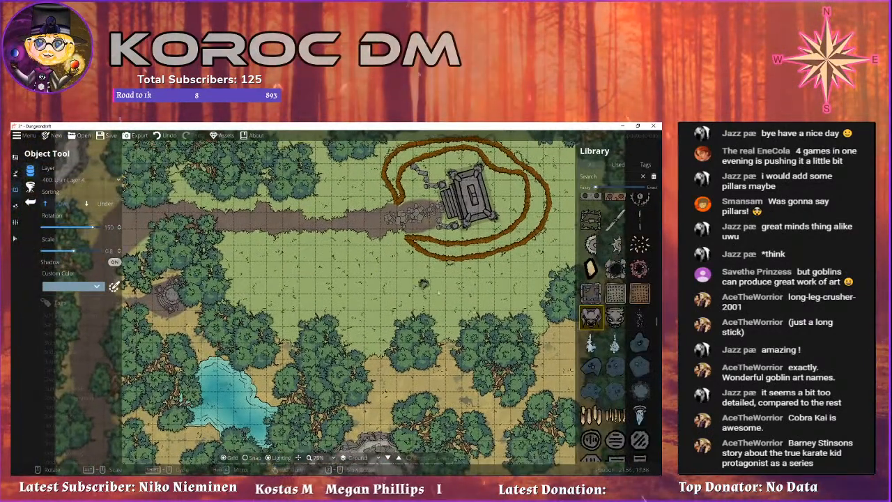
pyautogui.scroll(2, 363, 304)
pyautogui.scroll(1, 644, 338)
pyautogui.scroll(-5, 641, 335)
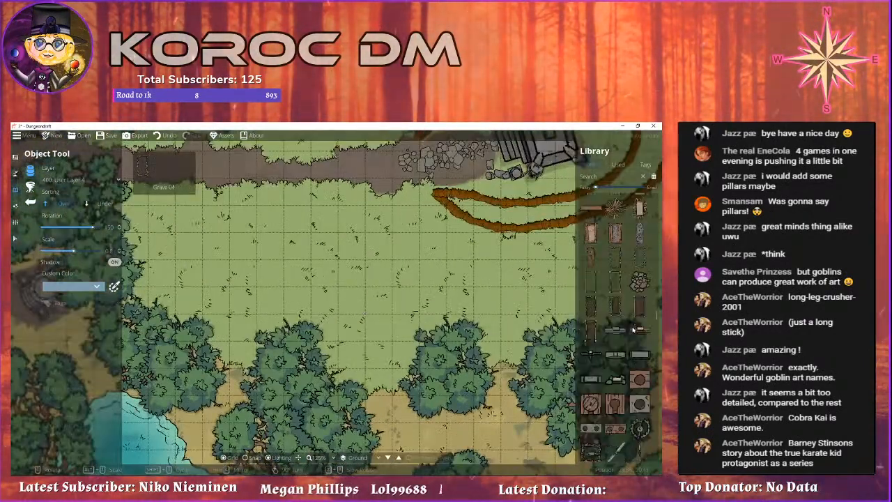
pyautogui.scroll(-10, 627, 310)
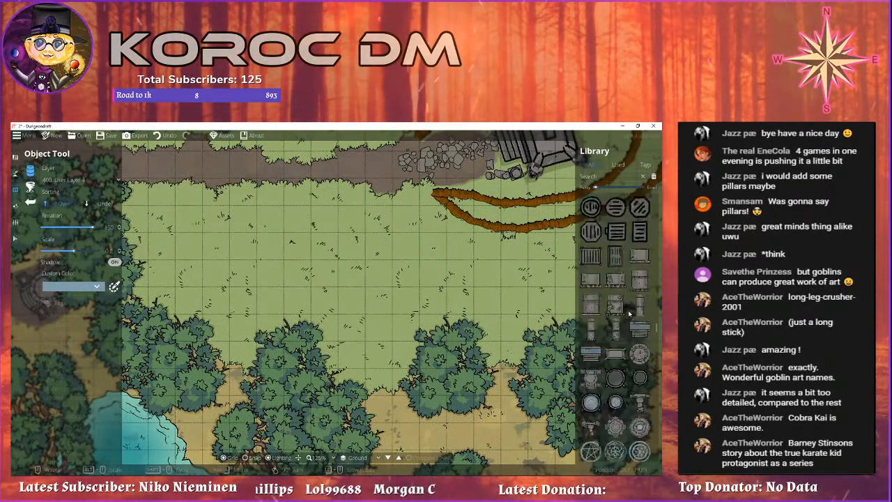
pyautogui.scroll(-5, 622, 309)
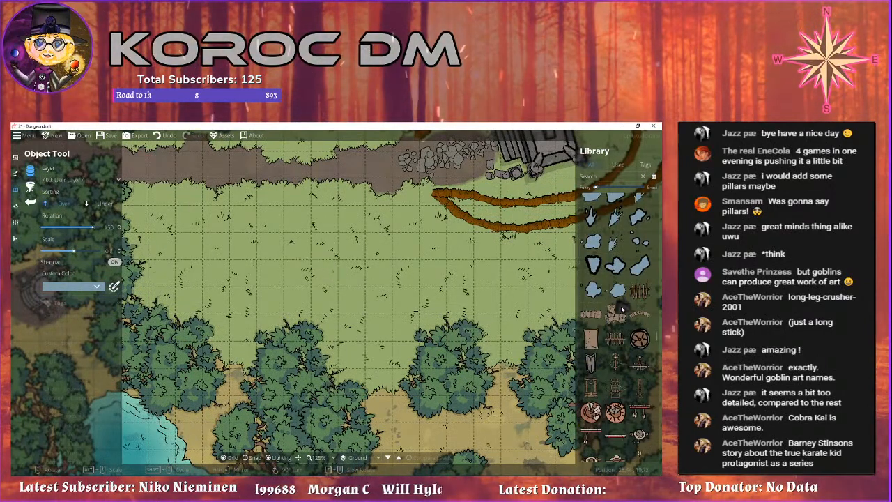
pyautogui.scroll(-5, 617, 305)
pyautogui.scroll(-8, 625, 281)
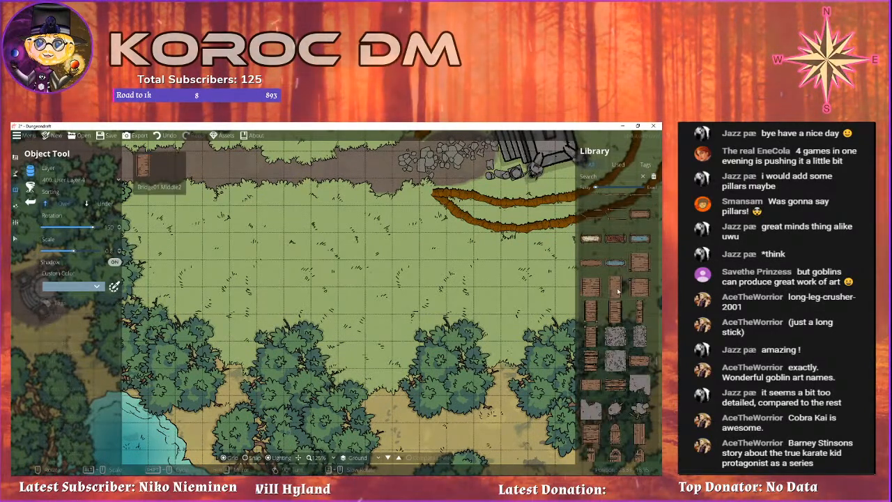
pyautogui.scroll(-5, 609, 299)
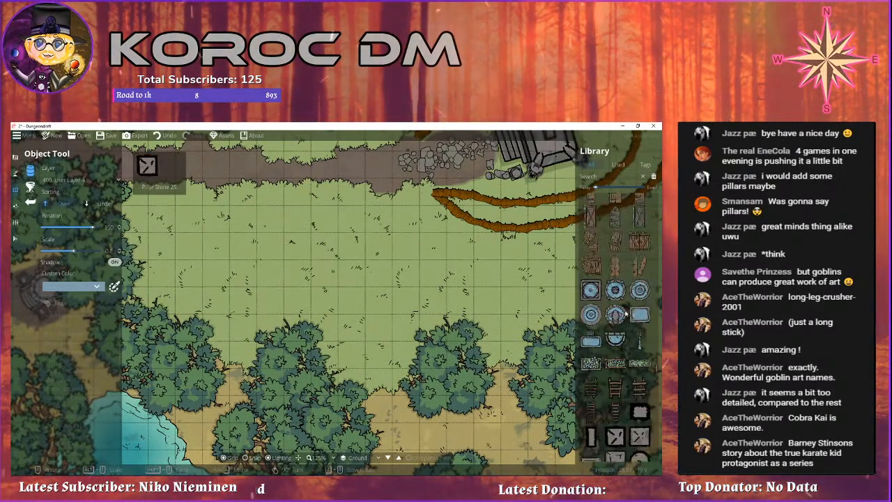
pyautogui.scroll(-6, 610, 319)
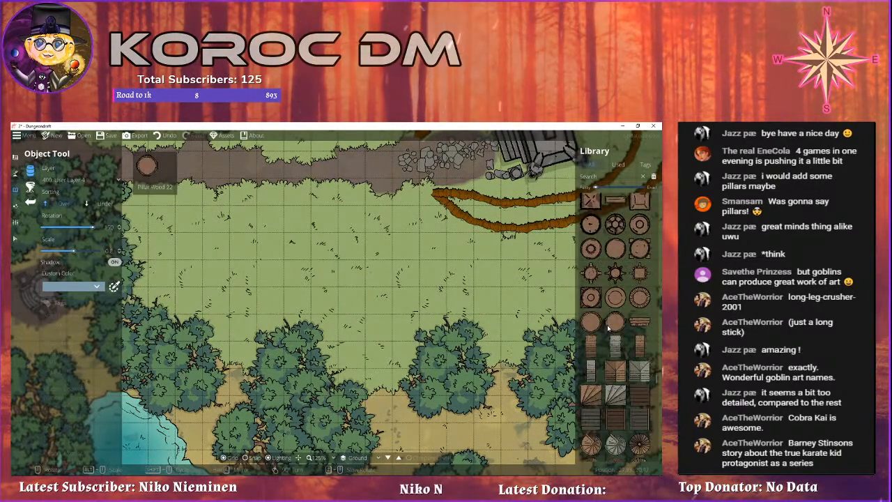
pyautogui.scroll(-8, 605, 324)
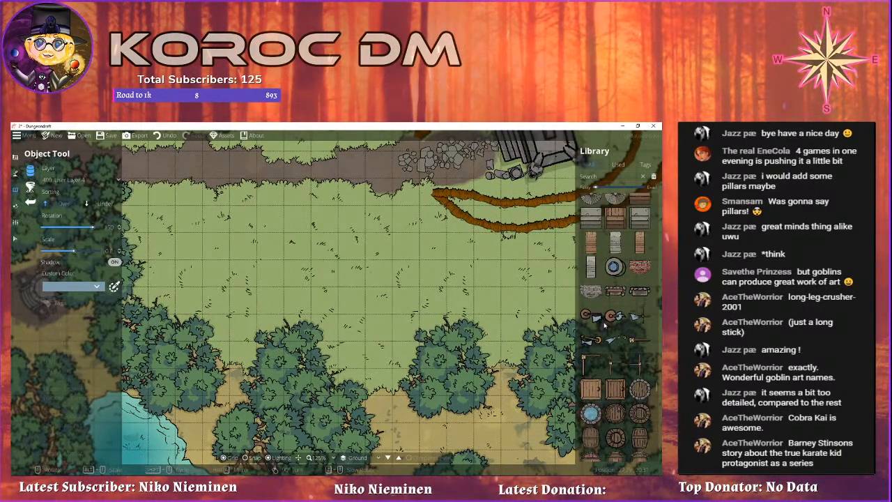
pyautogui.scroll(-8, 604, 324)
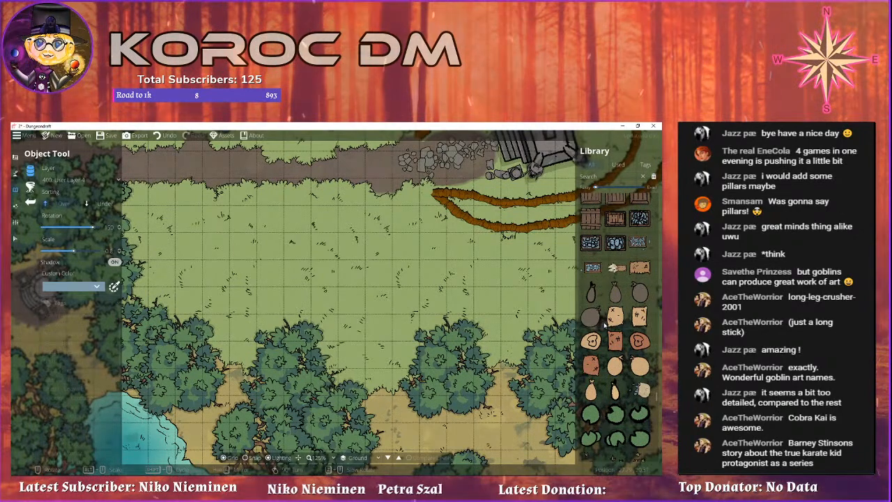
pyautogui.scroll(-4, 605, 324)
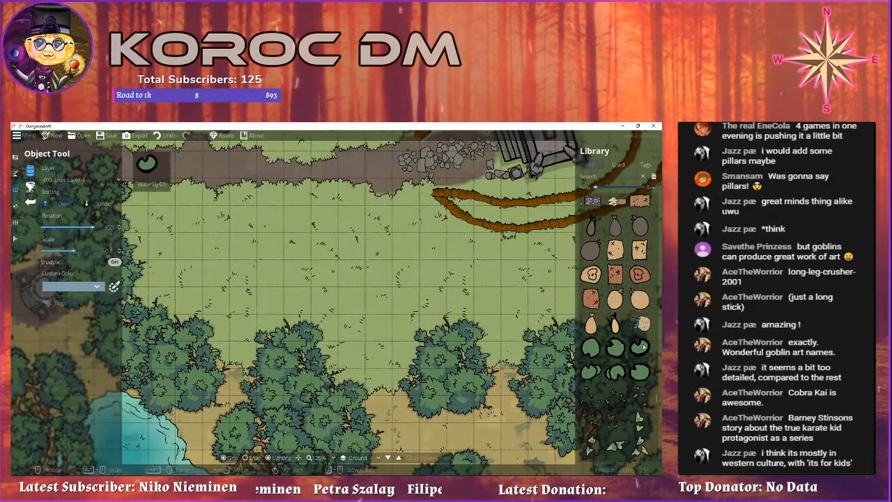
pyautogui.scroll(-5, 617, 340)
pyautogui.scroll(-5, 615, 339)
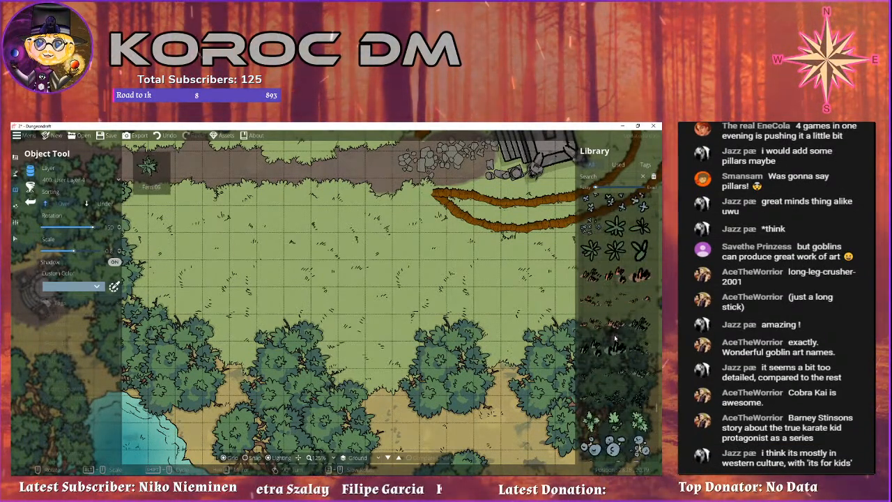
pyautogui.scroll(-6, 614, 339)
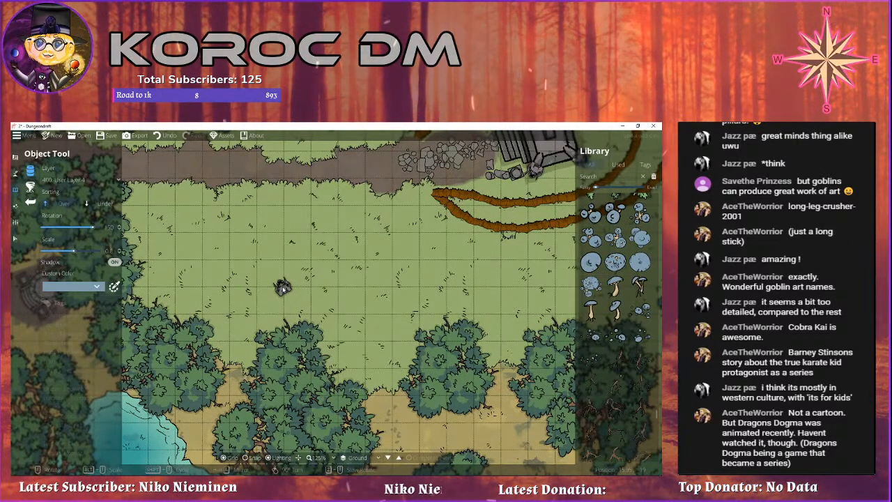
# Survey the open clearing, the path and the western forest for areas that still need detail.
pyautogui.moveTo(282, 287); pyautogui.dragTo(366, 308)
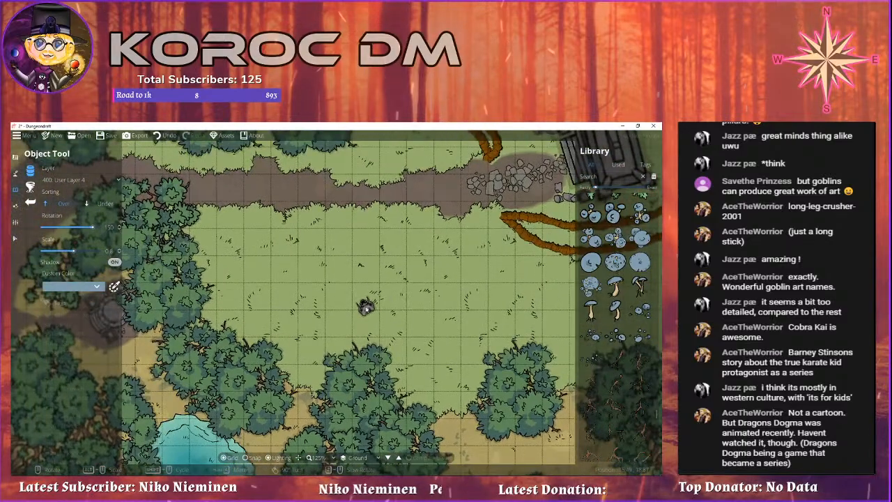
pyautogui.moveTo(446, 286); pyautogui.dragTo(479, 313)
pyautogui.moveTo(363, 239); pyautogui.dragTo(375, 300)
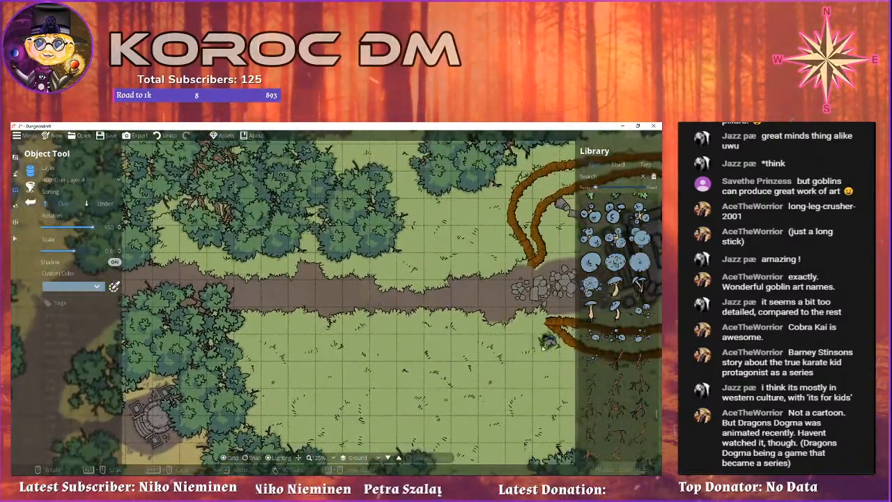
pyautogui.moveTo(519, 325); pyautogui.dragTo(428, 295)
pyautogui.scroll(-5, 418, 285)
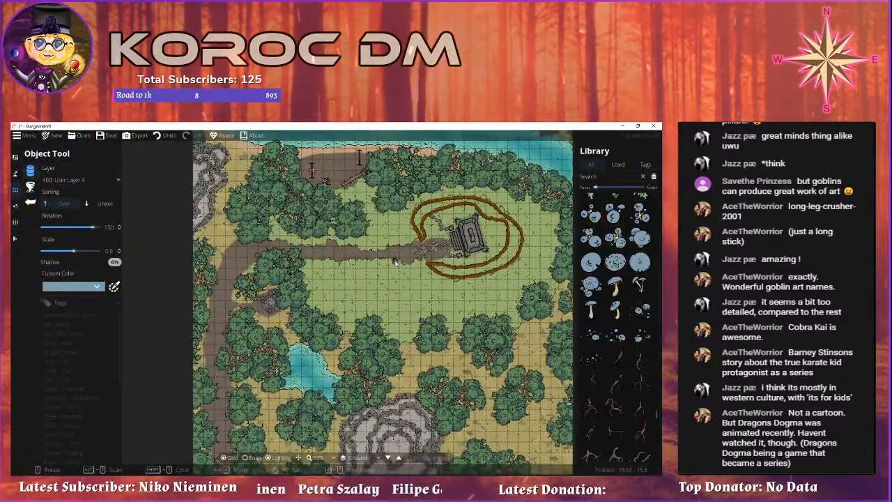
pyautogui.scroll(2, 347, 264)
pyautogui.moveTo(446, 255); pyautogui.dragTo(315, 295)
pyautogui.scroll(-1, 307, 332)
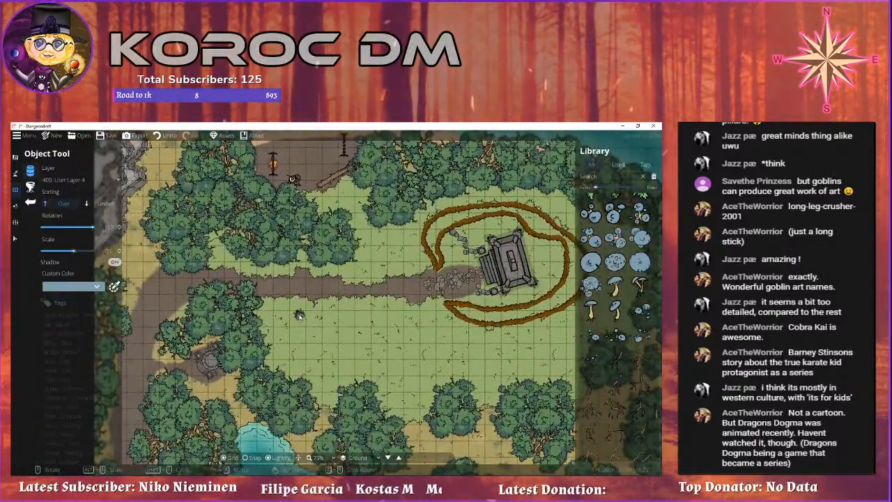
pyautogui.moveTo(283, 323); pyautogui.dragTo(360, 267)
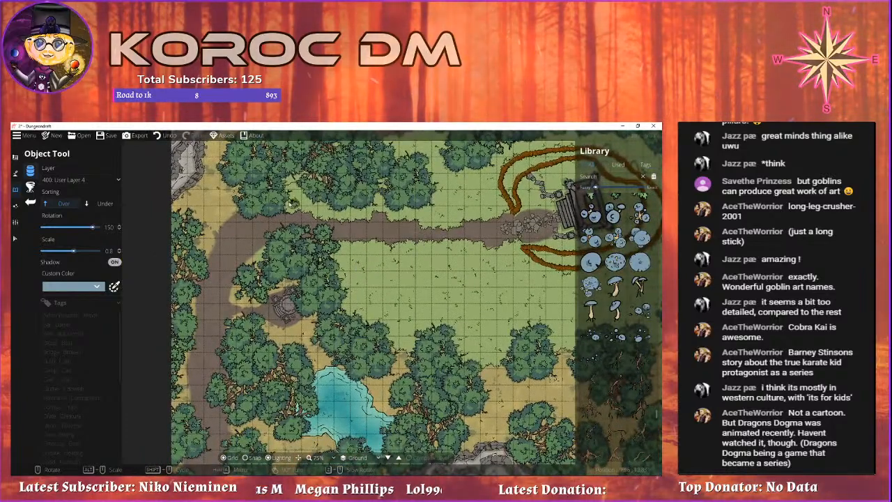
# Paint the textured grass material along the main path's west edge, from the northern bend to the map's south edge, using the smallest Material Brush.
pyautogui.click(15, 206)
pyautogui.click(15, 189)
pyautogui.click(44, 174)
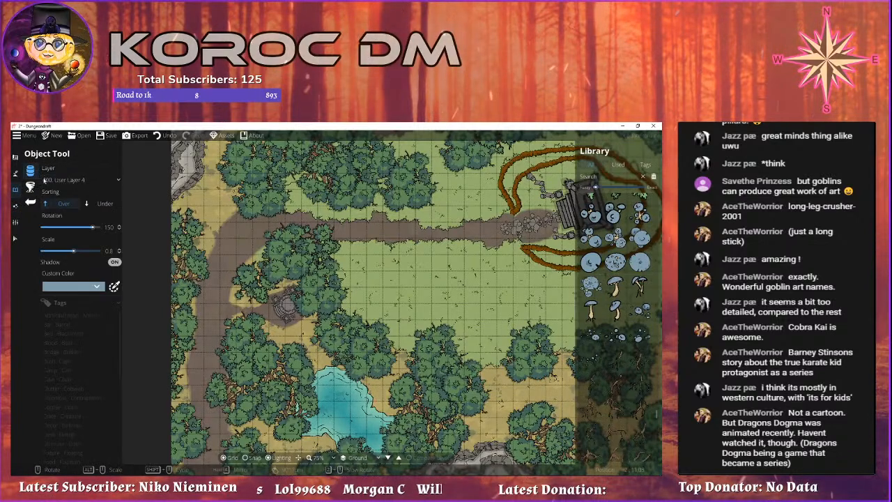
pyautogui.click(15, 175)
pyautogui.click(48, 188)
pyautogui.moveTo(245, 235); pyautogui.dragTo(356, 215)
pyautogui.click(30, 202)
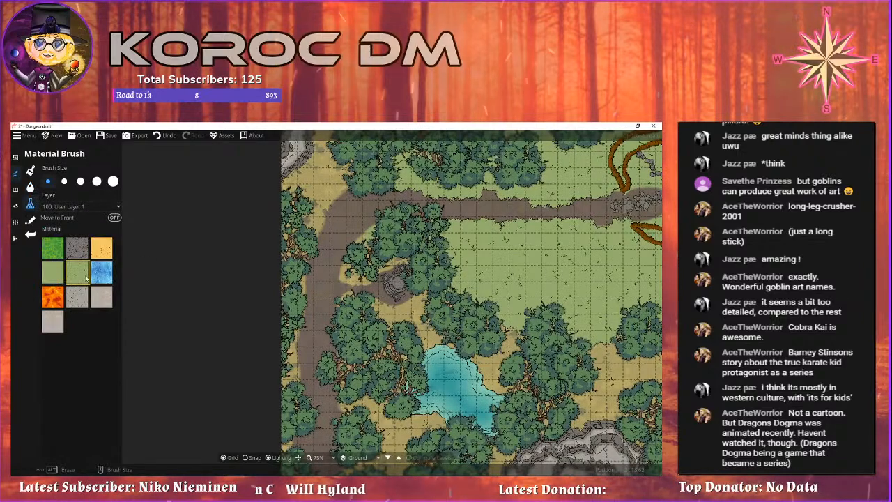
pyautogui.scroll(2, 344, 184)
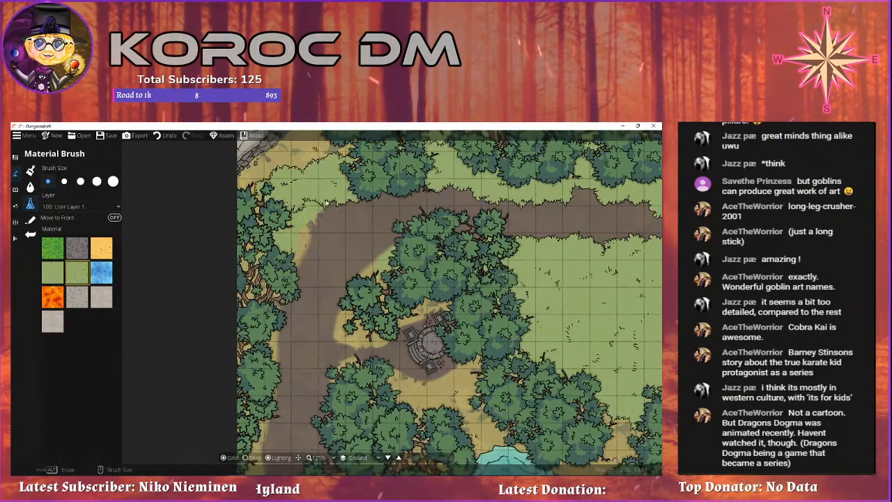
pyautogui.moveTo(322, 208); pyautogui.dragTo(308, 245)
pyautogui.moveTo(301, 282)
pyautogui.mouseDown()
pyautogui.moveTo(308, 161)
pyautogui.moveTo(277, 207)
pyautogui.moveTo(255, 291)
pyautogui.moveTo(239, 197)
pyautogui.mouseUp()
pyautogui.moveTo(240, 198)
pyautogui.mouseDown()
pyautogui.moveTo(255, 219)
pyautogui.moveTo(260, 288)
pyautogui.moveTo(246, 317)
pyautogui.moveTo(239, 236)
pyautogui.mouseUp()
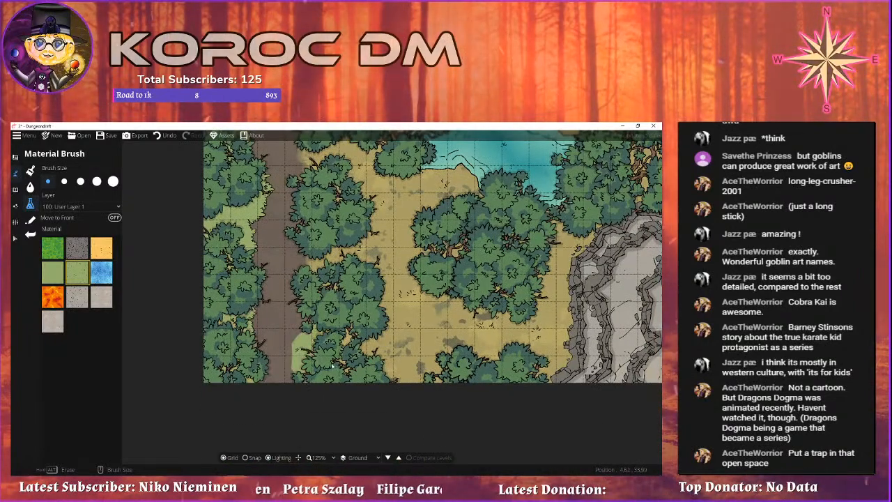
# Paint the grass material along the main path's east edge, working north from the map's south edge past the trees.
pyautogui.moveTo(317, 349); pyautogui.dragTo(327, 275)
pyautogui.moveTo(301, 207); pyautogui.dragTo(330, 329)
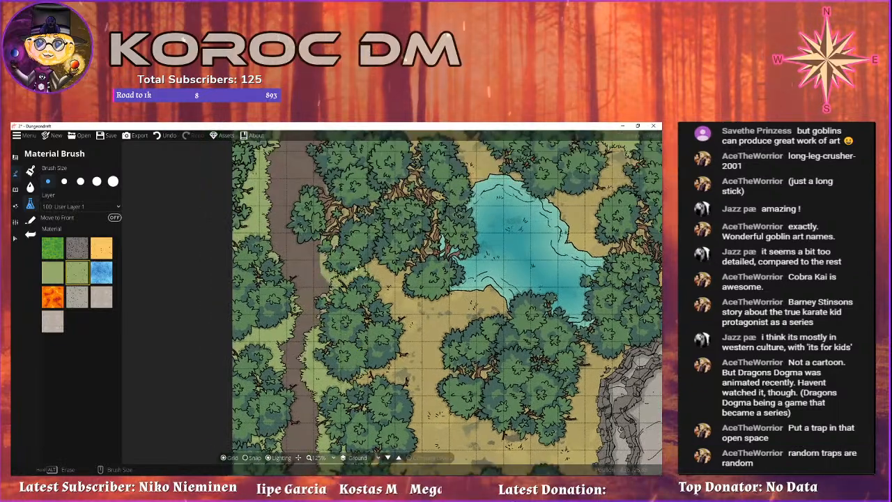
pyautogui.moveTo(348, 254); pyautogui.dragTo(379, 343)
# Extend the grass around the round stone structure, along the path's inner bend and down to the pond's northwest bank.
pyautogui.moveTo(350, 215)
pyautogui.mouseDown()
pyautogui.moveTo(342, 255)
pyautogui.moveTo(367, 186)
pyautogui.moveTo(407, 179)
pyautogui.moveTo(494, 226)
pyautogui.moveTo(458, 268)
pyautogui.mouseUp()
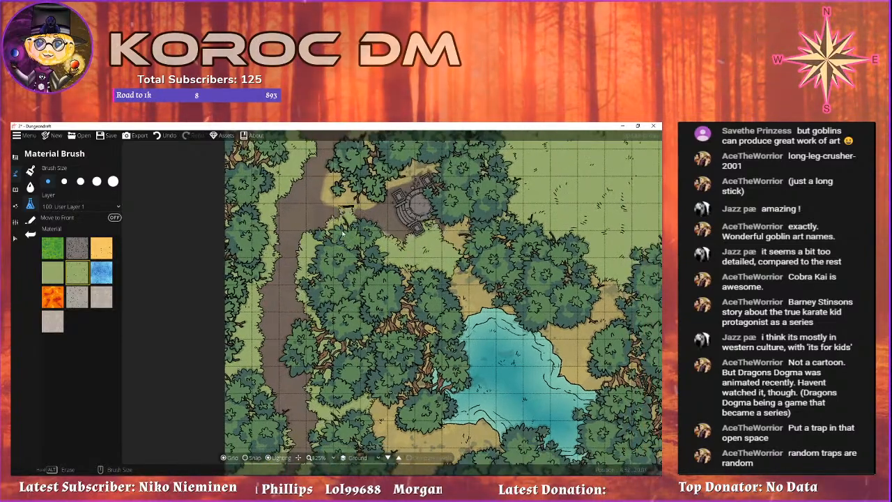
pyautogui.moveTo(350, 200)
pyautogui.mouseDown()
pyautogui.moveTo(332, 266)
pyautogui.moveTo(311, 268)
pyautogui.moveTo(309, 245)
pyautogui.moveTo(355, 189)
pyautogui.moveTo(353, 255)
pyautogui.moveTo(304, 314)
pyautogui.moveTo(348, 324)
pyautogui.moveTo(399, 300)
pyautogui.mouseUp()
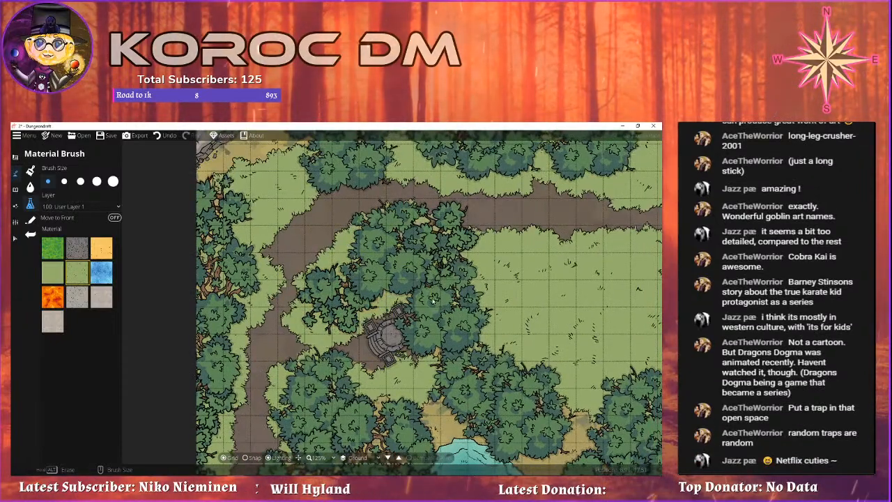
pyautogui.moveTo(434, 383)
pyautogui.mouseDown()
pyautogui.moveTo(418, 300)
pyautogui.moveTo(338, 317)
pyautogui.moveTo(421, 340)
pyautogui.moveTo(411, 347)
pyautogui.moveTo(353, 288)
pyautogui.mouseUp()
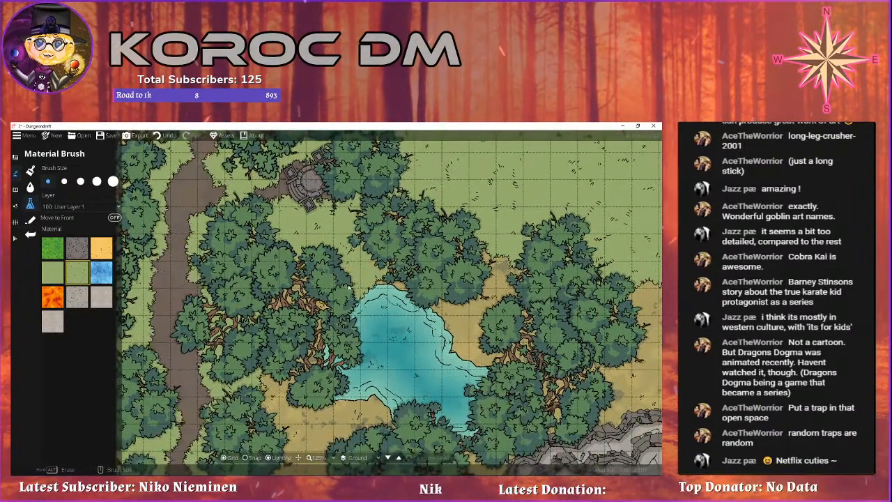
# Fill the ground among the trees between the path and the sandy area southwest of the pond with grass, down to the map's south edge.
pyautogui.moveTo(260, 333); pyautogui.dragTo(267, 256)
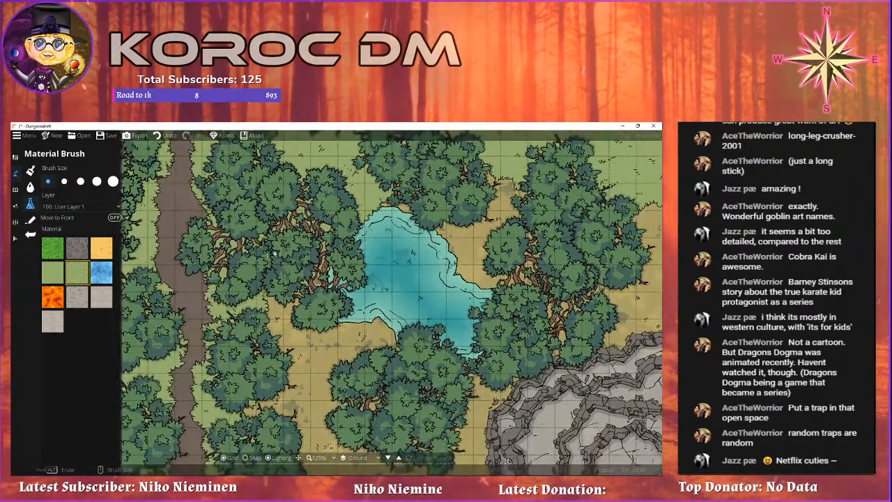
pyautogui.moveTo(290, 384); pyautogui.dragTo(287, 268)
pyautogui.scroll(2, 287, 269)
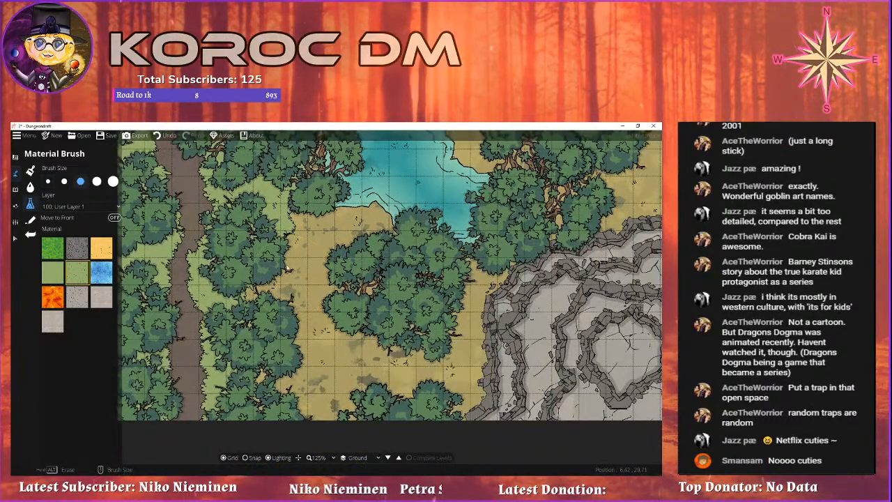
pyautogui.scroll(-2, 384, 353)
pyautogui.moveTo(383, 353)
pyautogui.mouseDown()
pyautogui.moveTo(376, 318)
pyautogui.moveTo(340, 348)
pyautogui.mouseUp()
pyautogui.scroll(2, 353, 342)
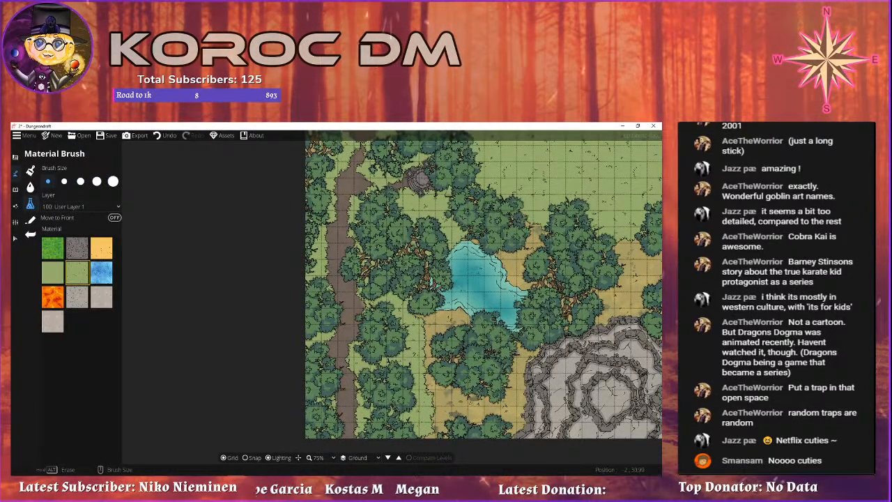
# Try painting grass across the main path southwest of the pond, and undo the last stroke.
pyautogui.moveTo(325, 351); pyautogui.dragTo(348, 338)
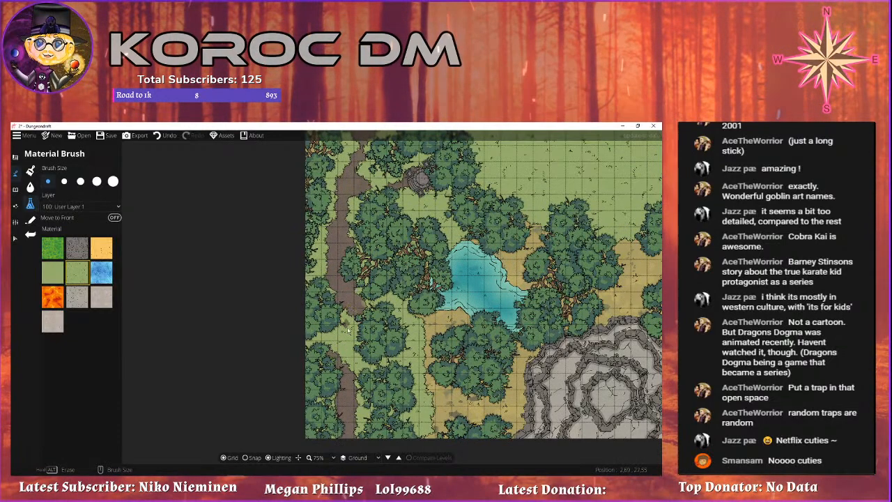
pyautogui.moveTo(342, 345)
pyautogui.mouseDown()
pyautogui.moveTo(330, 298)
pyautogui.moveTo(342, 304)
pyautogui.moveTo(340, 341)
pyautogui.moveTo(354, 308)
pyautogui.moveTo(346, 347)
pyautogui.moveTo(370, 301)
pyautogui.moveTo(356, 388)
pyautogui.moveTo(372, 377)
pyautogui.moveTo(349, 349)
pyautogui.moveTo(269, 319)
pyautogui.mouseUp()
pyautogui.hotkey('ctrl', 'z')
# Extend the textured grass along the end of the path in front of the temple steps.
pyautogui.scroll(5, 269, 303)
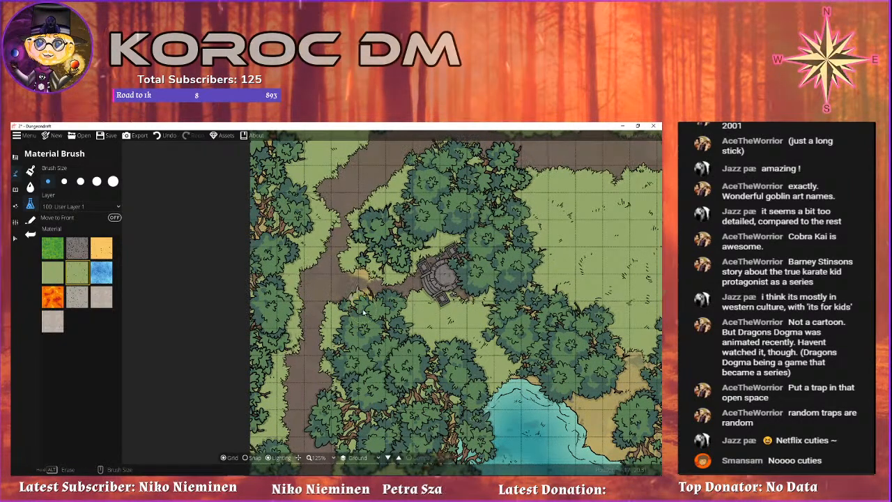
pyautogui.moveTo(346, 296); pyautogui.dragTo(340, 348)
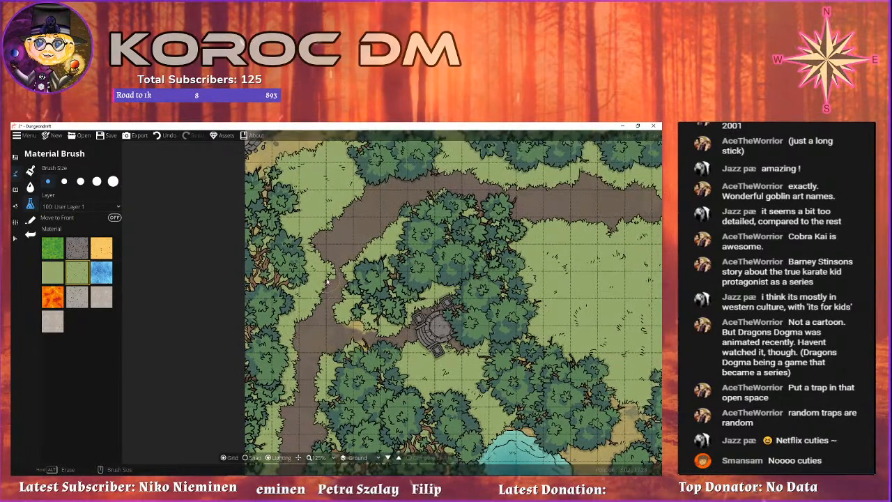
pyautogui.moveTo(339, 190); pyautogui.dragTo(335, 275)
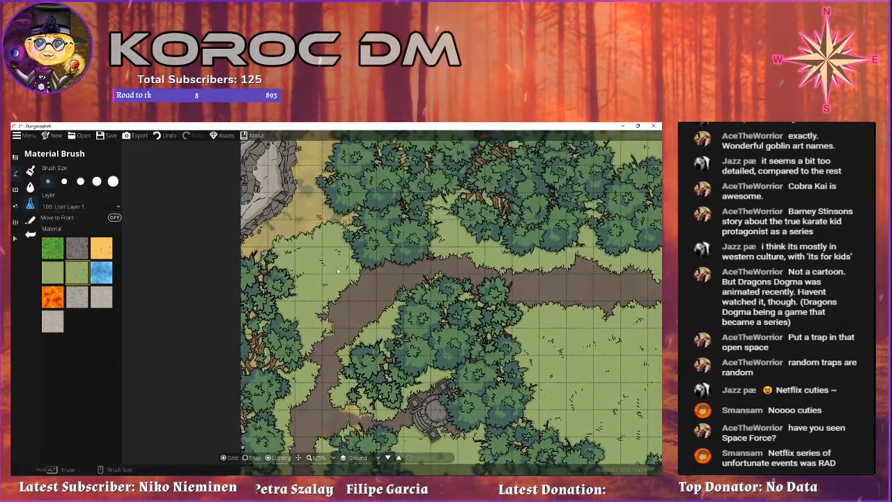
pyautogui.moveTo(479, 242); pyautogui.dragTo(385, 226)
pyautogui.moveTo(533, 293); pyautogui.dragTo(307, 280)
pyautogui.moveTo(450, 315); pyautogui.dragTo(396, 325)
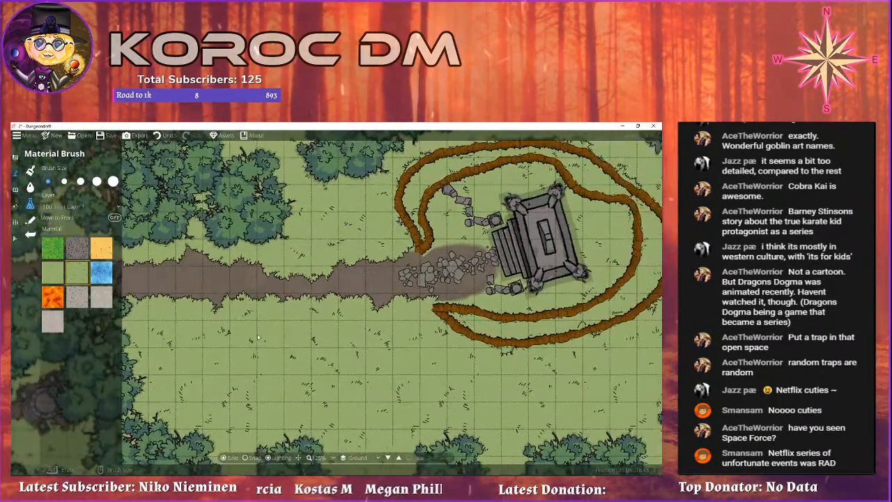
pyautogui.moveTo(439, 246); pyautogui.dragTo(347, 253)
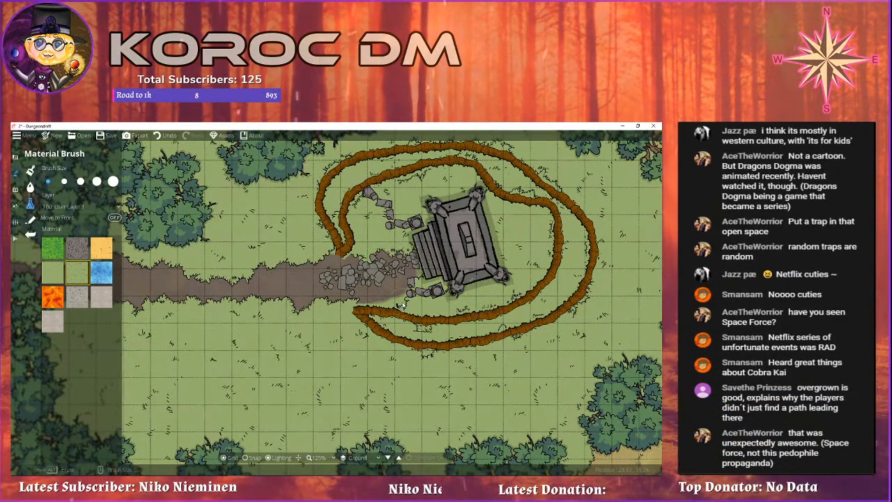
pyautogui.keyDown('alt'); pyautogui.click(400, 284); pyautogui.keyUp('alt')
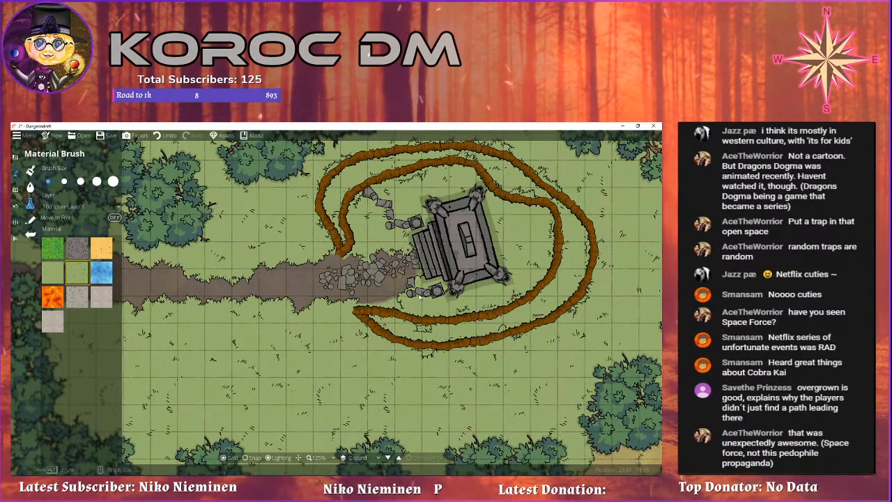
# Try extending the grass up to the rocks northwest of the path's bend, and undo the strokes.
pyautogui.press('a')
pyautogui.press('a')
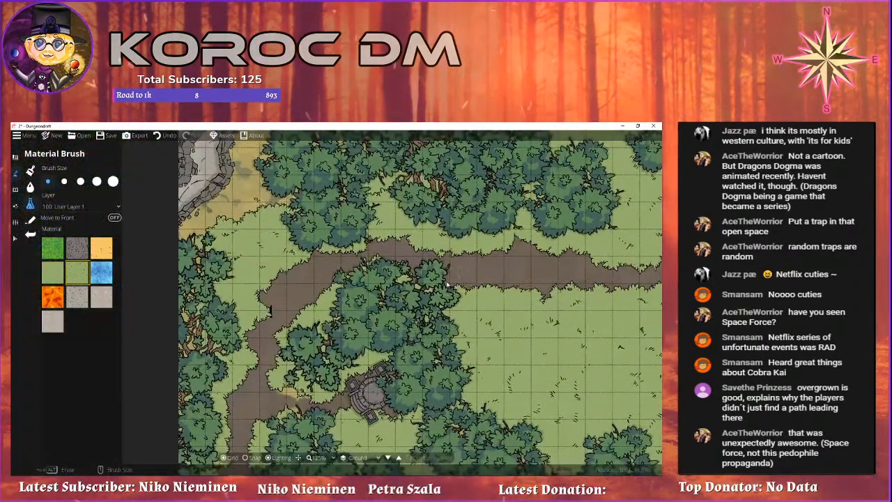
pyautogui.press('d')
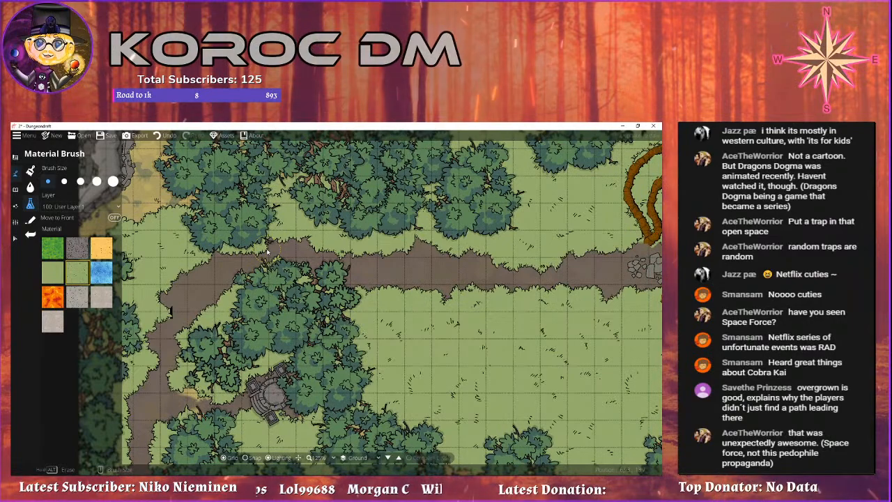
pyautogui.moveTo(181, 313); pyautogui.dragTo(246, 280)
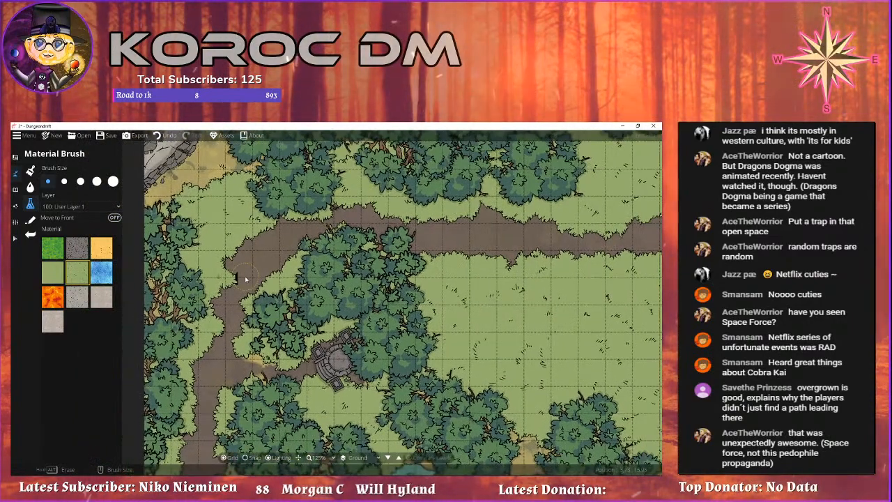
pyautogui.moveTo(214, 205)
pyautogui.mouseDown()
pyautogui.moveTo(275, 293)
pyautogui.moveTo(341, 344)
pyautogui.moveTo(256, 362)
pyautogui.mouseUp()
pyautogui.scroll(1, 341, 344)
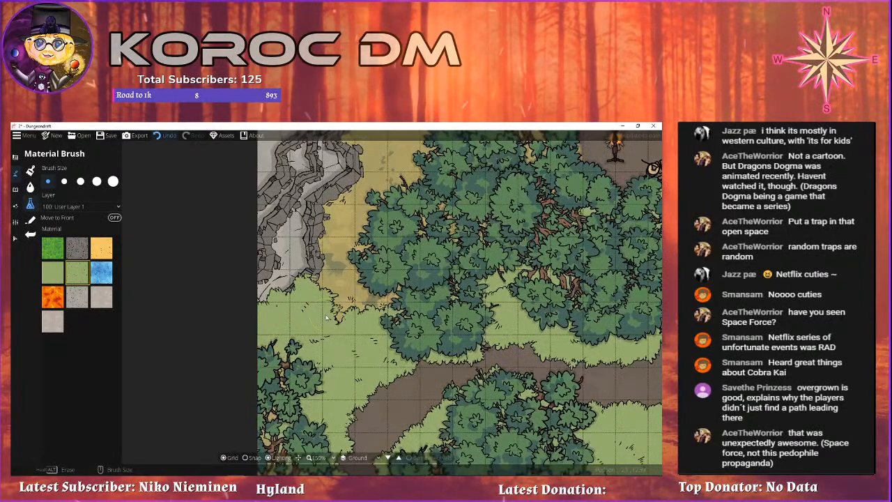
pyautogui.click(165, 135)
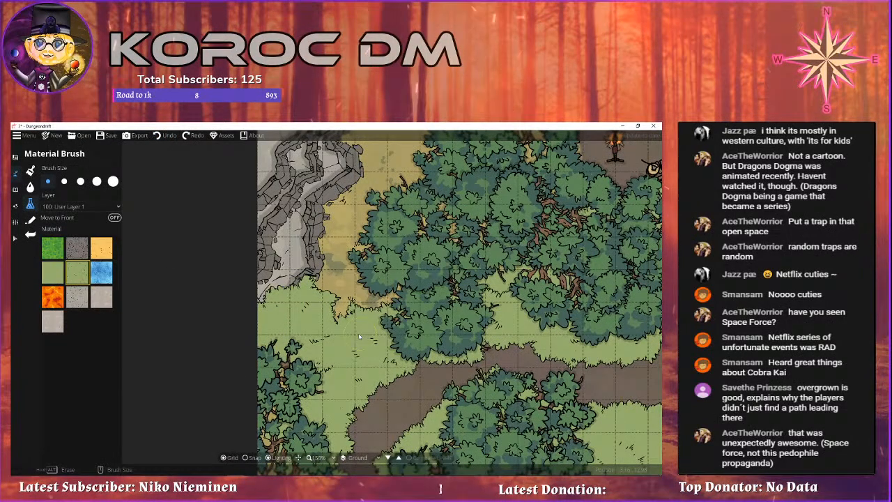
pyautogui.hotkey('ctrl', 'z')
pyautogui.hotkey('ctrl', 'z')
pyautogui.hotkey('ctrl', 'y')
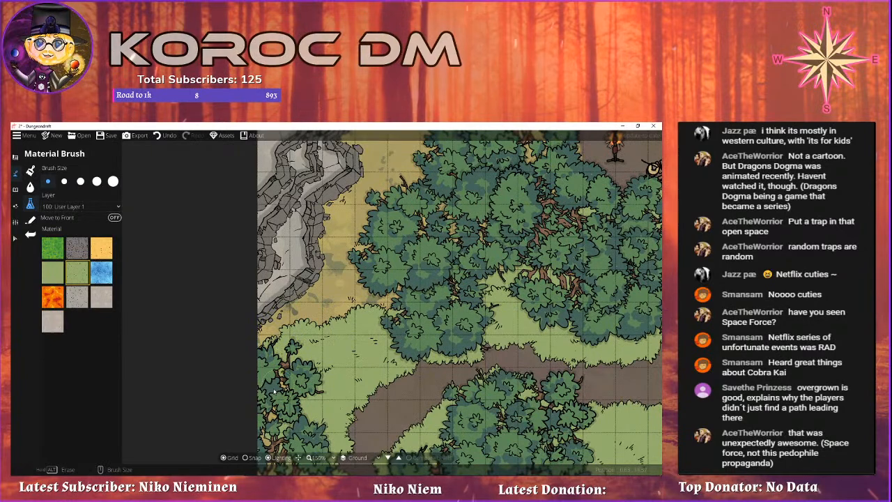
# Fill the sandy strip between the western rocks and the trees with grass, up to the river's sandy bank.
pyautogui.moveTo(373, 302)
pyautogui.mouseDown()
pyautogui.moveTo(403, 285)
pyautogui.moveTo(398, 317)
pyautogui.moveTo(354, 349)
pyautogui.mouseUp()
pyautogui.moveTo(355, 313)
pyautogui.mouseDown()
pyautogui.moveTo(353, 284)
pyautogui.moveTo(371, 264)
pyautogui.moveTo(354, 355)
pyautogui.moveTo(393, 302)
pyautogui.moveTo(383, 299)
pyautogui.moveTo(365, 255)
pyautogui.moveTo(388, 224)
pyautogui.mouseUp()
pyautogui.moveTo(361, 209)
pyautogui.mouseDown()
pyautogui.moveTo(358, 232)
pyautogui.moveTo(380, 279)
pyautogui.moveTo(349, 255)
pyautogui.moveTo(324, 251)
pyautogui.moveTo(305, 215)
pyautogui.mouseUp()
pyautogui.moveTo(305, 215); pyautogui.dragTo(321, 218)
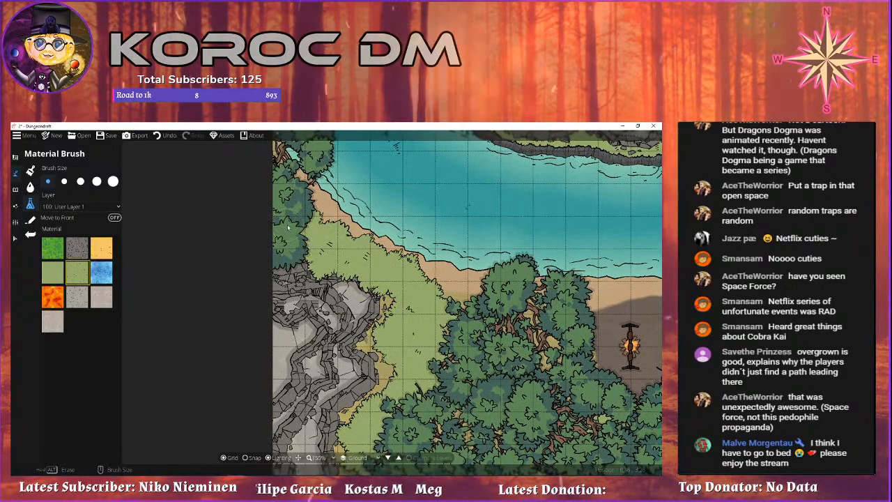
pyautogui.moveTo(459, 303); pyautogui.dragTo(354, 258)
pyautogui.moveTo(463, 291); pyautogui.dragTo(396, 270)
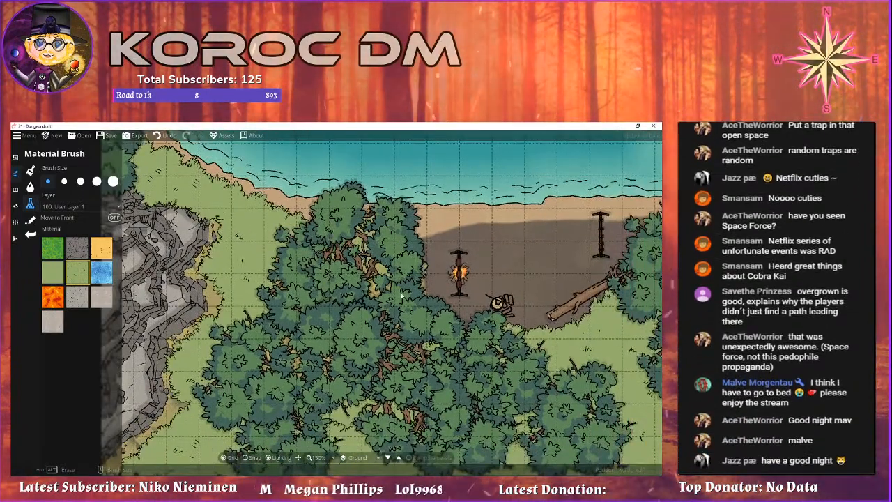
pyautogui.moveTo(431, 345)
pyautogui.mouseDown()
pyautogui.moveTo(324, 273)
pyautogui.moveTo(383, 287)
pyautogui.mouseUp()
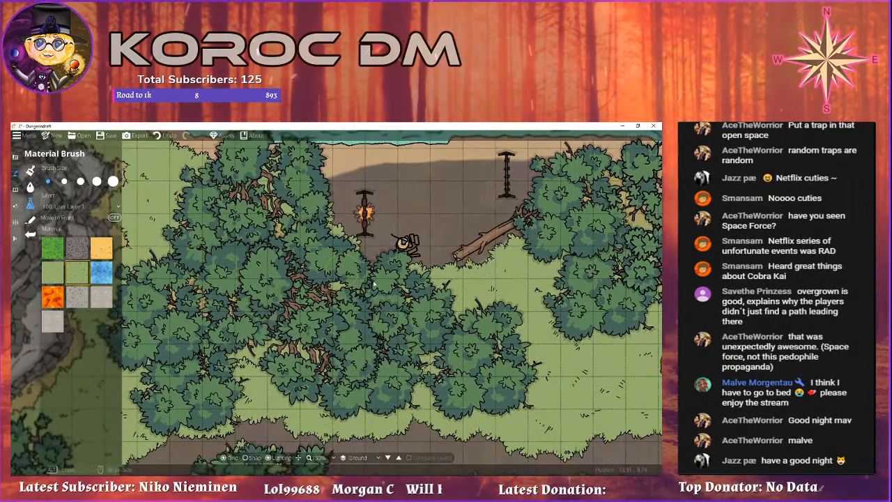
# Look over the reopened map from the river and campsite to the clearing to check which parts are still in place.
pyautogui.press('super+d')
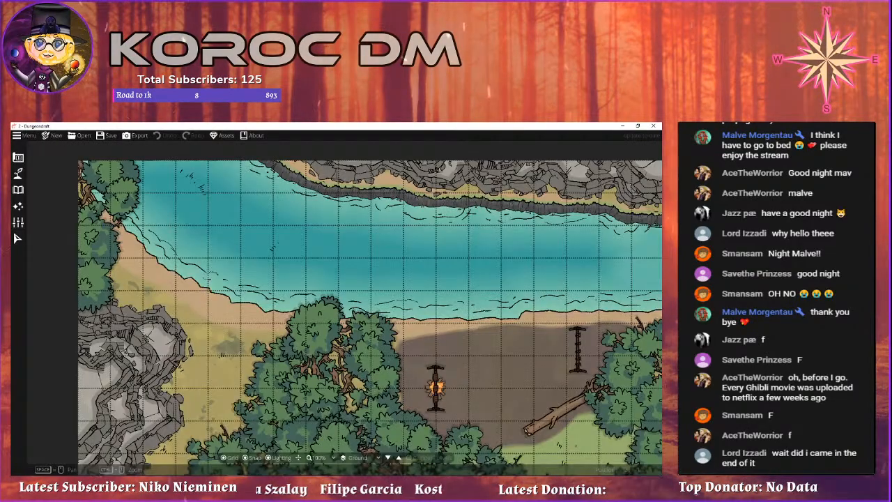
pyautogui.moveTo(356, 298); pyautogui.dragTo(291, 144)
pyautogui.scroll(-4, 408, 275)
pyautogui.moveTo(398, 298); pyautogui.dragTo(264, 235)
pyautogui.scroll(2, 322, 270)
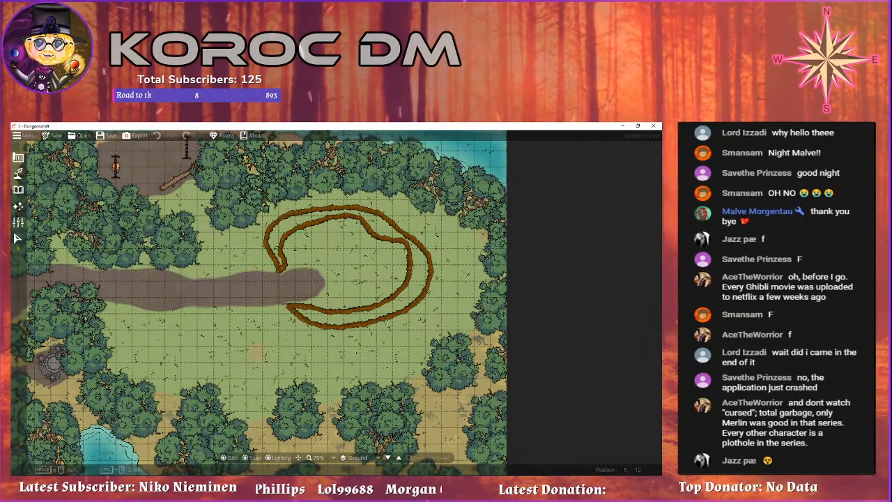
pyautogui.scroll(-5, 262, 234)
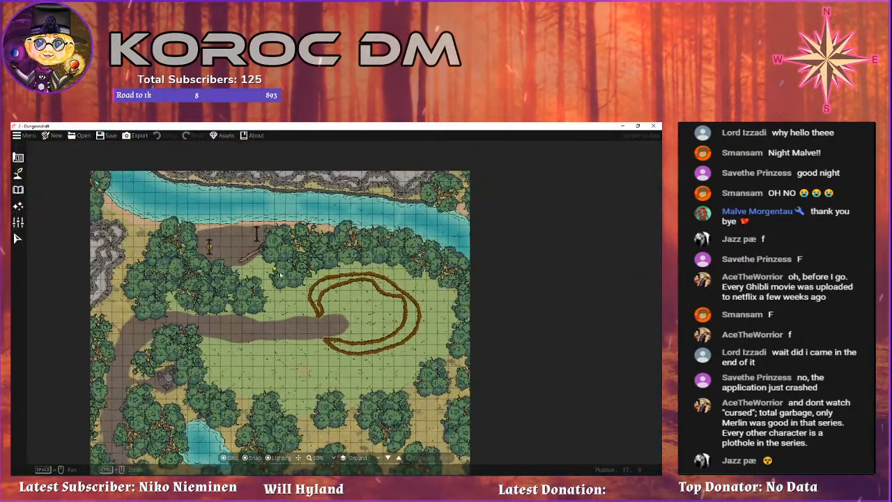
pyautogui.moveTo(264, 340); pyautogui.dragTo(268, 321)
pyautogui.moveTo(315, 283); pyautogui.dragTo(259, 274)
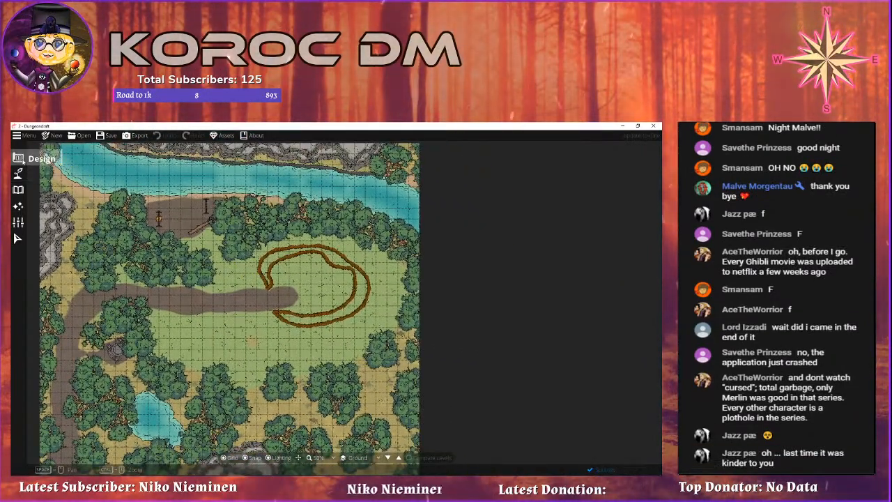
# Paint the textured grass material on layer -400 Below Ground along the path's south edge and across the clearing with a medium Material Brush.
pyautogui.click(18, 175)
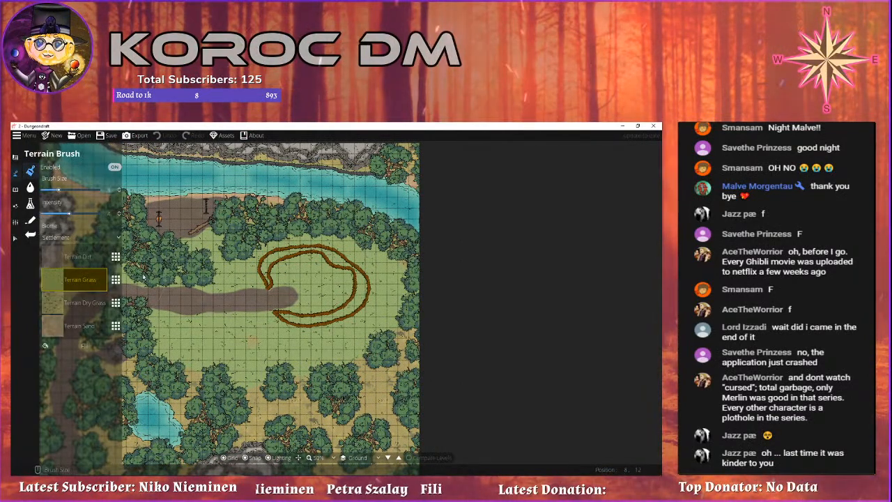
pyautogui.click(30, 187)
pyautogui.click(30, 203)
pyautogui.click(76, 272)
pyautogui.moveTo(190, 348)
pyautogui.mouseDown()
pyautogui.moveTo(284, 307)
pyautogui.moveTo(270, 288)
pyautogui.moveTo(343, 288)
pyautogui.mouseUp()
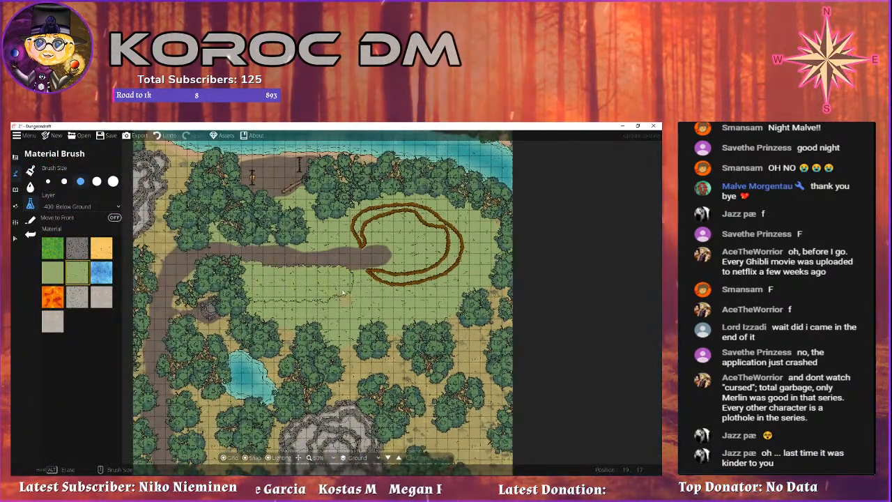
# Paint grass along the north edge of the path and down the main path's west edge toward the map's south edge.
pyautogui.moveTo(334, 241); pyautogui.dragTo(360, 221)
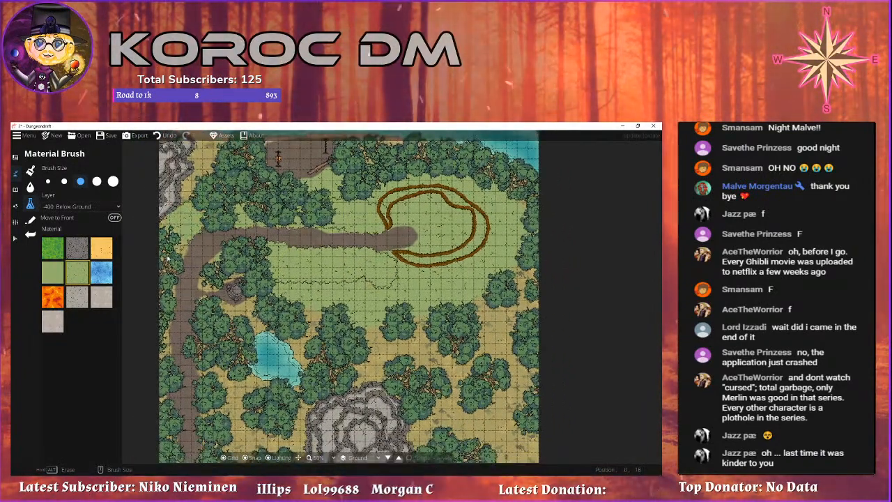
pyautogui.moveTo(187, 245); pyautogui.dragTo(215, 220)
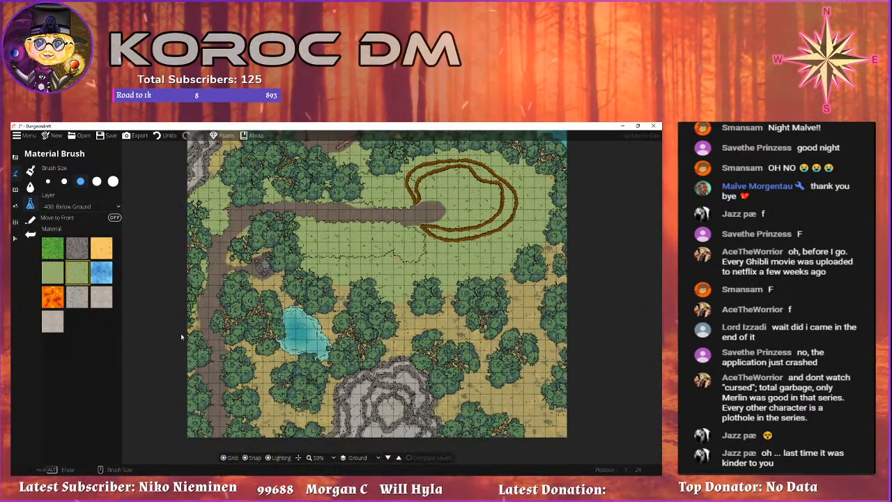
pyautogui.moveTo(215, 167); pyautogui.dragTo(216, 250)
pyautogui.scroll(5, 216, 250)
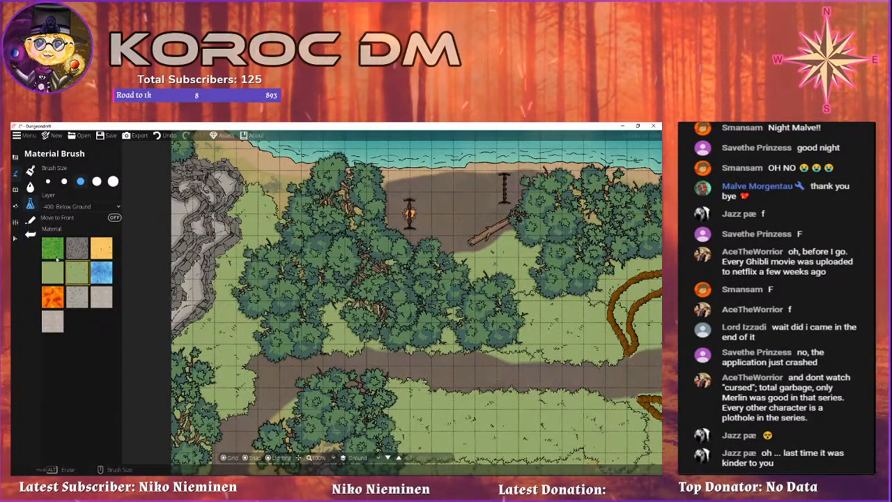
# Cover the sandy ground between the western rocks and the trees with grass, up to the river's sandy bank.
pyautogui.moveTo(215, 262); pyautogui.dragTo(246, 334)
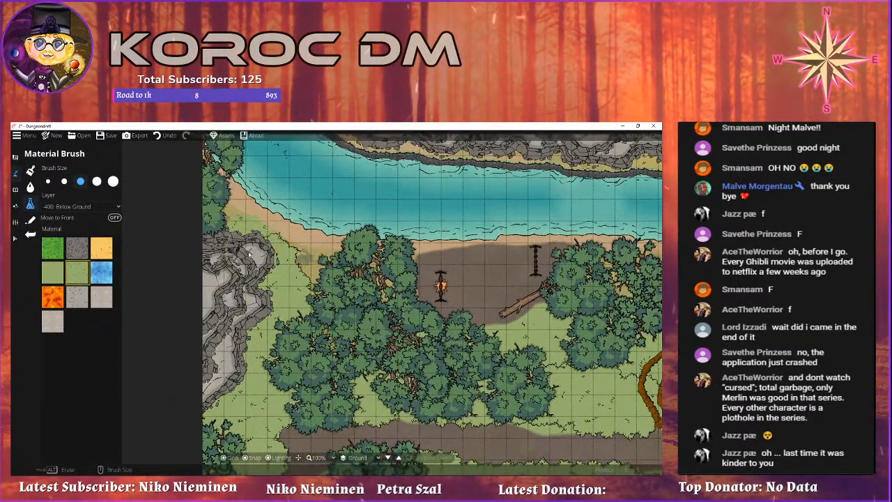
pyautogui.moveTo(214, 239)
pyautogui.mouseDown()
pyautogui.moveTo(178, 231)
pyautogui.moveTo(251, 234)
pyautogui.moveTo(280, 262)
pyautogui.moveTo(323, 261)
pyautogui.mouseUp()
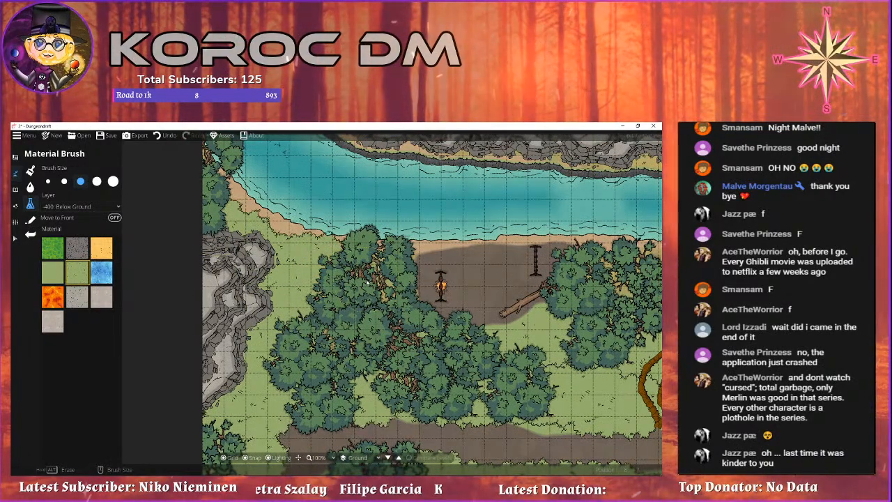
pyautogui.moveTo(392, 283); pyautogui.dragTo(305, 252)
pyautogui.moveTo(324, 372)
pyautogui.mouseDown()
pyautogui.moveTo(279, 340)
pyautogui.moveTo(333, 345)
pyautogui.mouseUp()
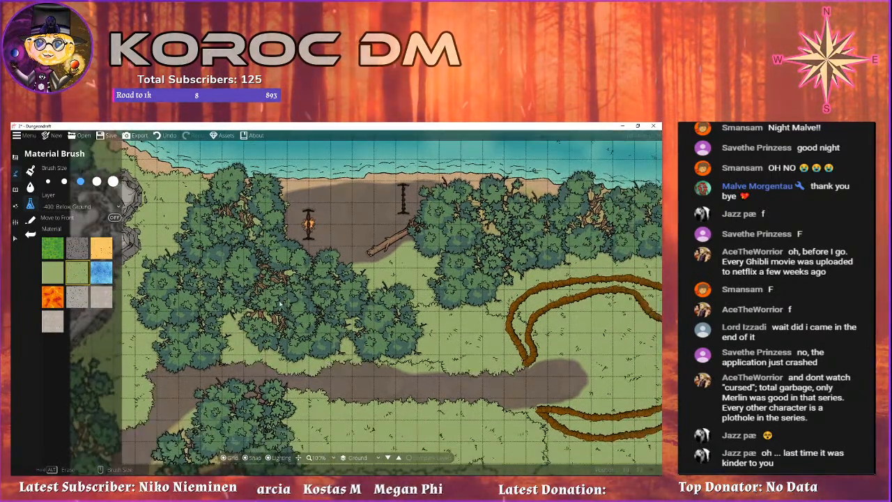
# Extend the grass from the fallen log south of the campsite along the tree line north and northeast of the curved earth bank.
pyautogui.moveTo(394, 297); pyautogui.dragTo(387, 298)
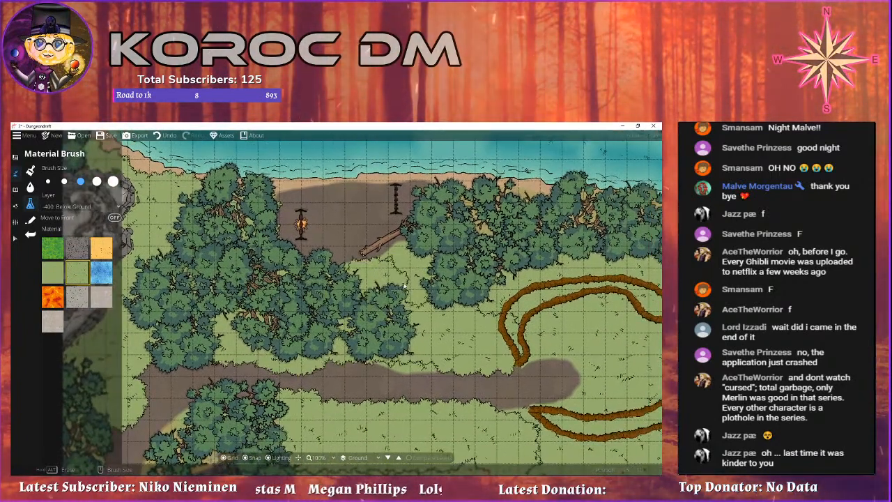
pyautogui.moveTo(427, 299); pyautogui.dragTo(302, 282)
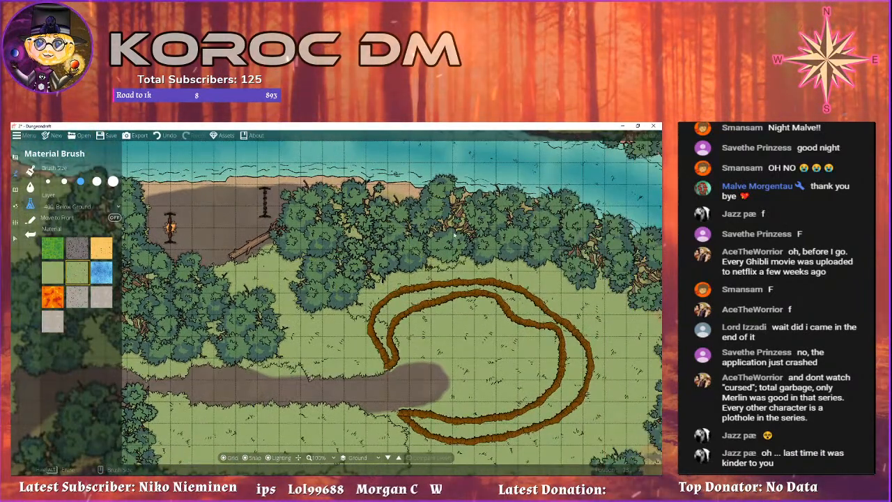
pyautogui.moveTo(427, 236); pyautogui.dragTo(308, 235)
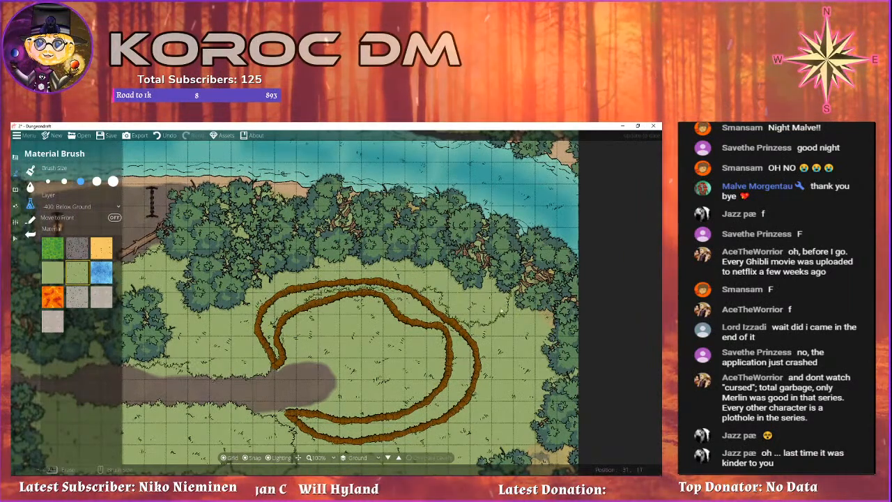
pyautogui.moveTo(300, 239); pyautogui.dragTo(209, 194)
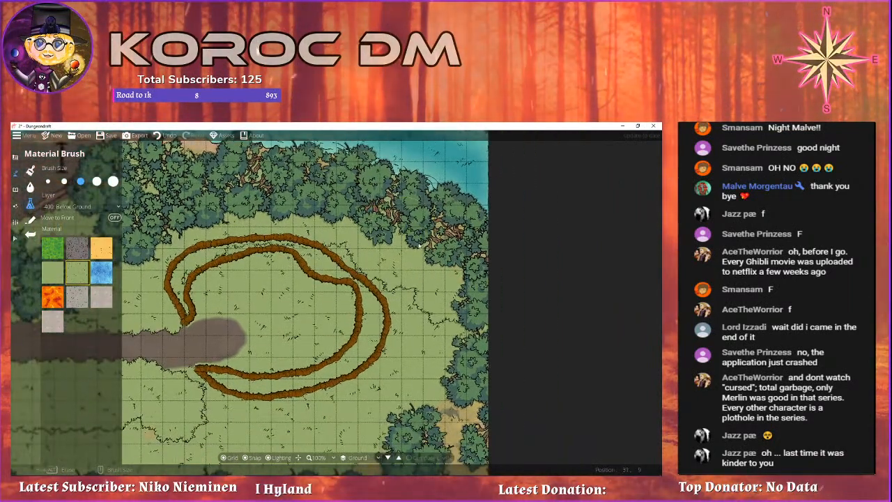
pyautogui.moveTo(390, 288); pyautogui.dragTo(433, 201)
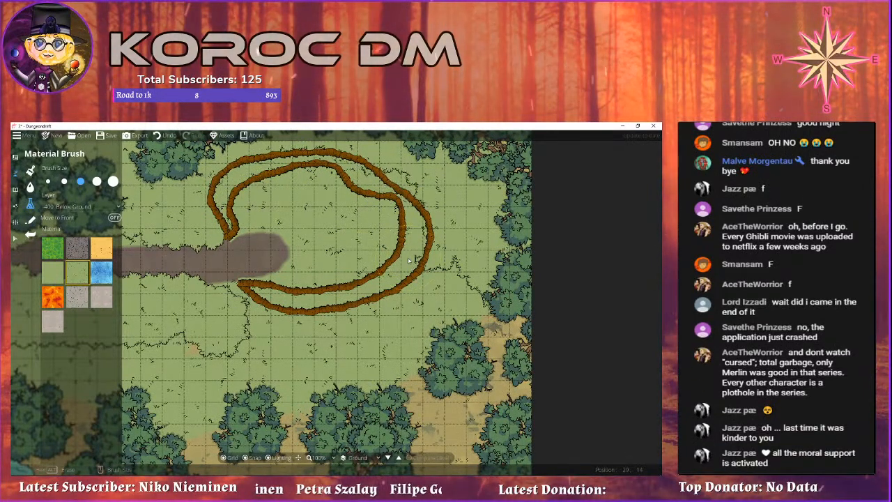
# Fill the eastern and southern parts of the clearing with grass, from the curved earth bank to the surrounding trees.
pyautogui.moveTo(472, 295)
pyautogui.mouseDown()
pyautogui.moveTo(451, 301)
pyautogui.moveTo(398, 357)
pyautogui.mouseUp()
pyautogui.moveTo(398, 357)
pyautogui.mouseDown()
pyautogui.moveTo(428, 270)
pyautogui.moveTo(278, 278)
pyautogui.moveTo(391, 284)
pyautogui.mouseUp()
pyautogui.moveTo(251, 304)
pyautogui.mouseDown()
pyautogui.moveTo(349, 302)
pyautogui.moveTo(223, 307)
pyautogui.moveTo(226, 287)
pyautogui.moveTo(389, 269)
pyautogui.moveTo(330, 257)
pyautogui.moveTo(409, 248)
pyautogui.moveTo(259, 255)
pyautogui.moveTo(392, 247)
pyautogui.mouseUp()
pyautogui.moveTo(467, 264)
pyautogui.mouseDown()
pyautogui.moveTo(343, 282)
pyautogui.moveTo(317, 298)
pyautogui.mouseUp()
pyautogui.moveTo(155, 241); pyautogui.dragTo(517, 282)
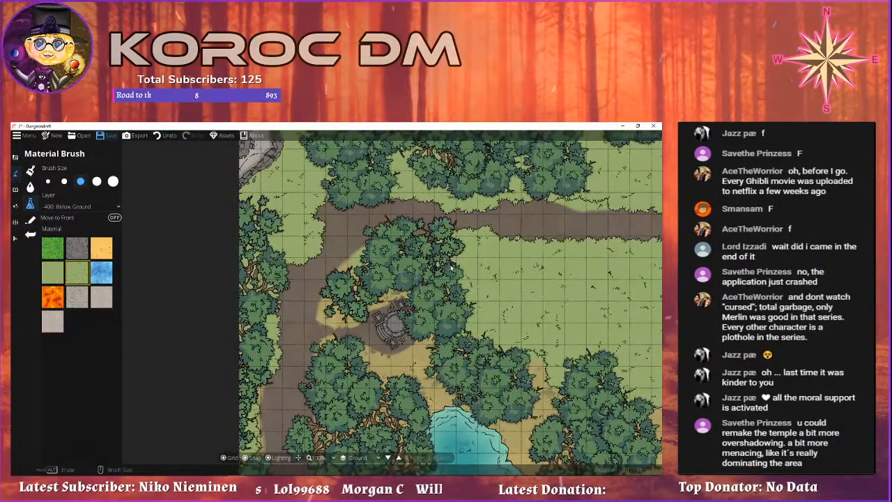
# Paint grass with a smaller brush inside the main path's bend and along its east edge down to the map's south edge.
pyautogui.moveTo(354, 254); pyautogui.dragTo(371, 275)
pyautogui.scroll(-1, 371, 275)
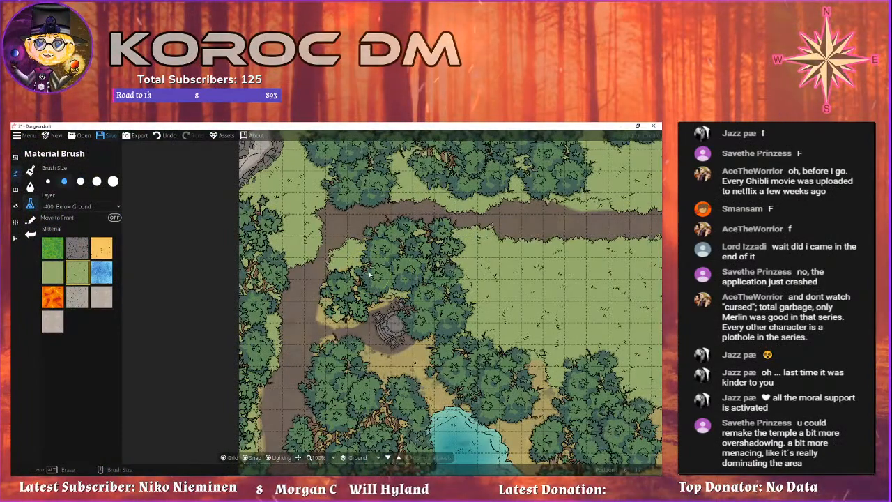
pyautogui.moveTo(331, 313); pyautogui.dragTo(341, 256)
pyautogui.moveTo(353, 377); pyautogui.dragTo(351, 280)
pyautogui.moveTo(333, 369)
pyautogui.mouseDown()
pyautogui.moveTo(312, 274)
pyautogui.moveTo(307, 335)
pyautogui.moveTo(331, 416)
pyautogui.mouseUp()
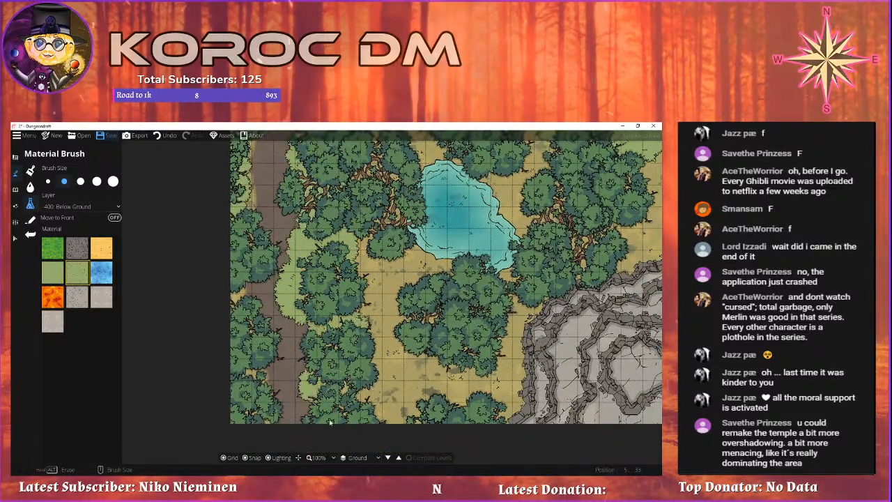
# Cover the sandy ground around the stone shrine with grass, between the main path, the surrounding trees and the pond.
pyautogui.scroll(1, 253, 402)
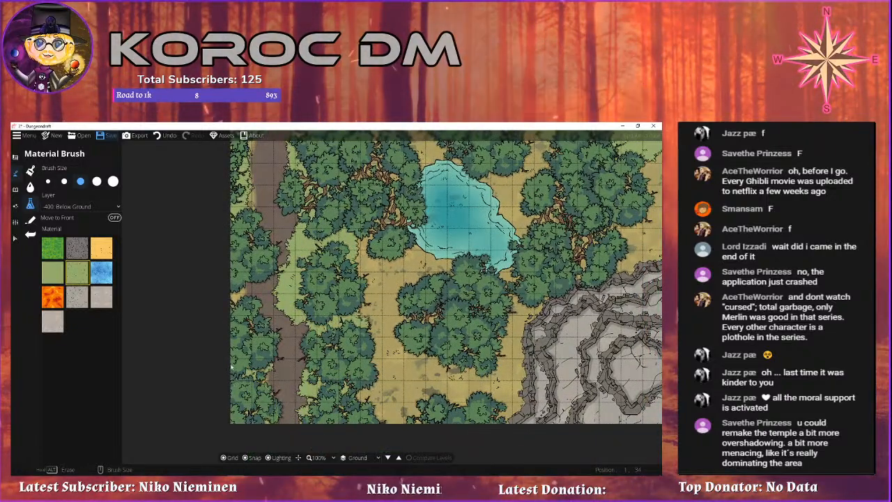
pyautogui.moveTo(229, 170); pyautogui.dragTo(246, 364)
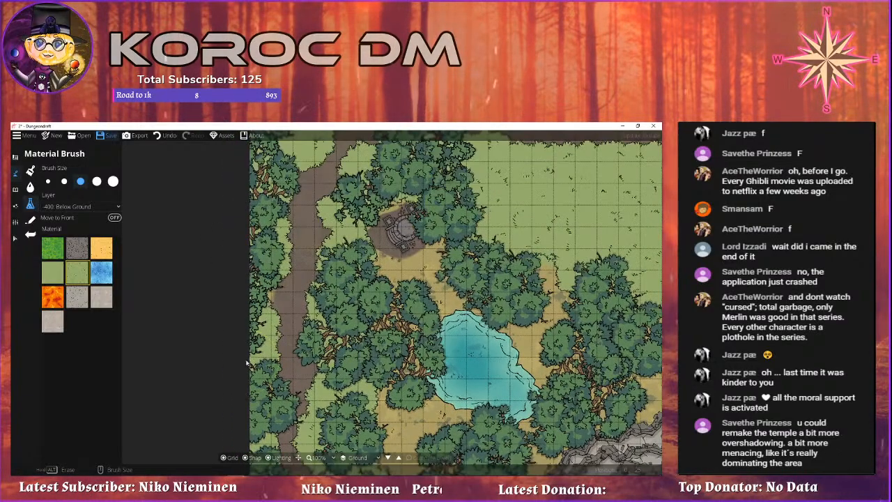
pyautogui.moveTo(262, 264); pyautogui.dragTo(279, 374)
pyautogui.moveTo(393, 376); pyautogui.dragTo(283, 243)
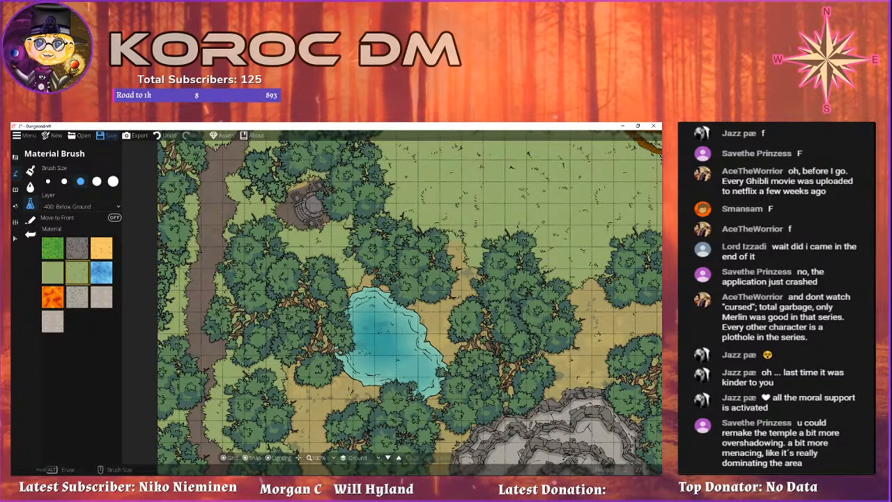
# Fill the ground southwest and south of the pond with grass down to the map's south edge and the cliff's western foot.
pyautogui.moveTo(289, 322); pyautogui.dragTo(254, 254)
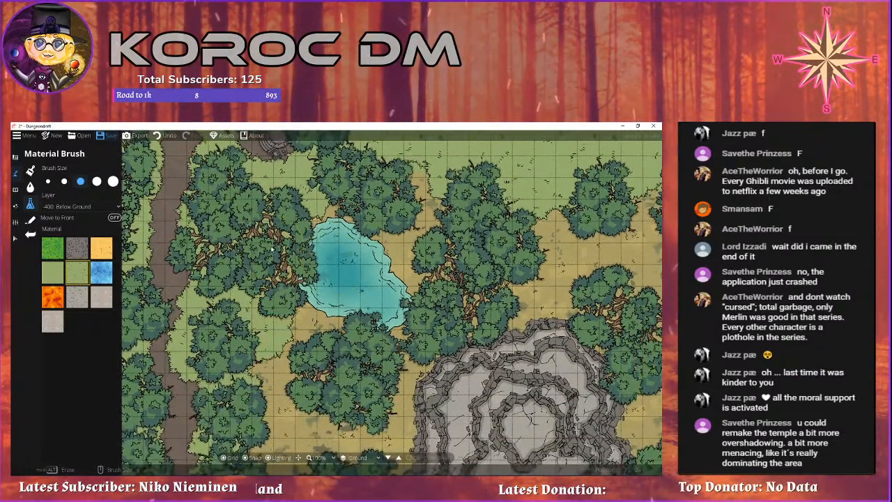
pyautogui.moveTo(302, 334); pyautogui.dragTo(285, 272)
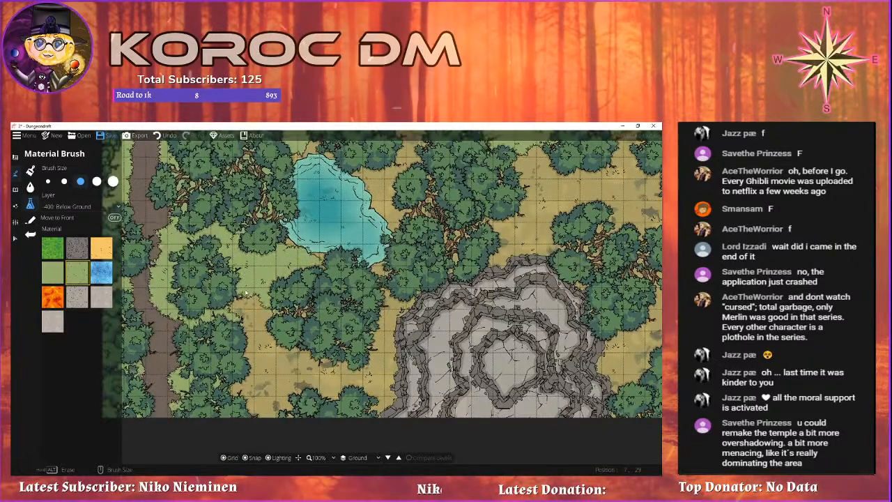
pyautogui.moveTo(300, 385)
pyautogui.mouseDown()
pyautogui.moveTo(318, 373)
pyautogui.moveTo(366, 418)
pyautogui.moveTo(382, 351)
pyautogui.moveTo(299, 337)
pyautogui.mouseUp()
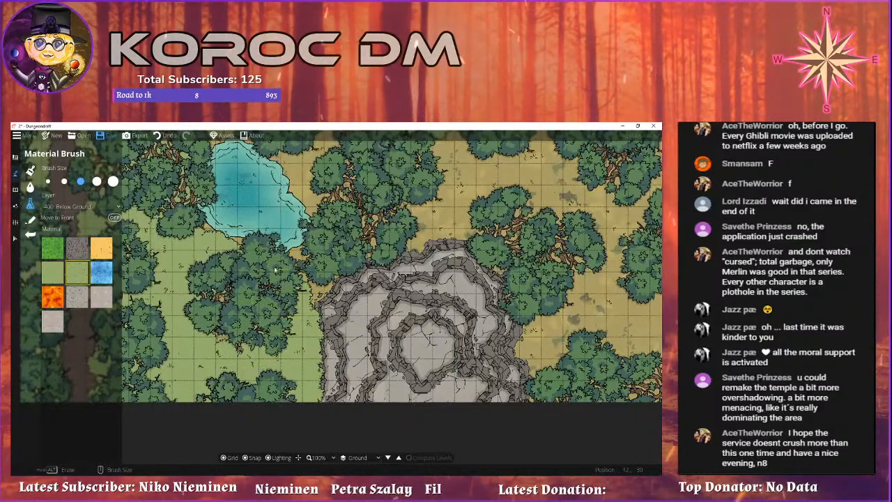
pyautogui.moveTo(279, 283); pyautogui.dragTo(264, 246)
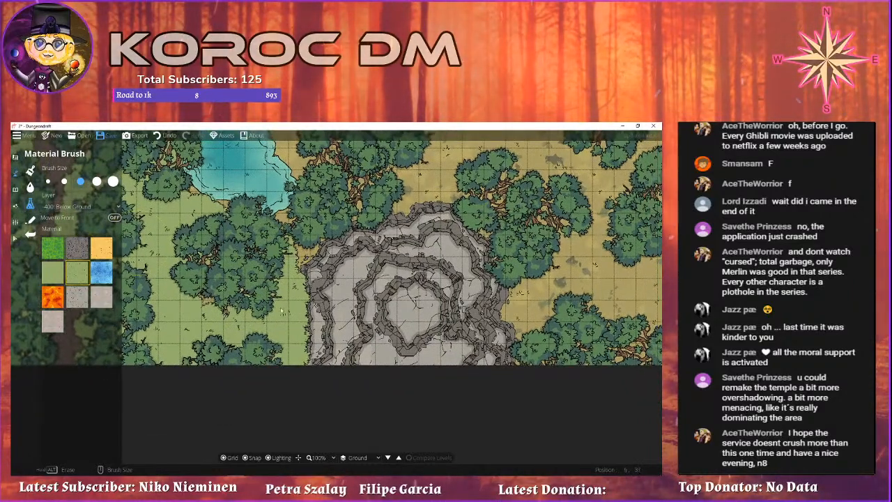
pyautogui.moveTo(314, 361)
pyautogui.mouseDown()
pyautogui.moveTo(312, 306)
pyautogui.moveTo(328, 309)
pyautogui.moveTo(314, 286)
pyautogui.mouseUp()
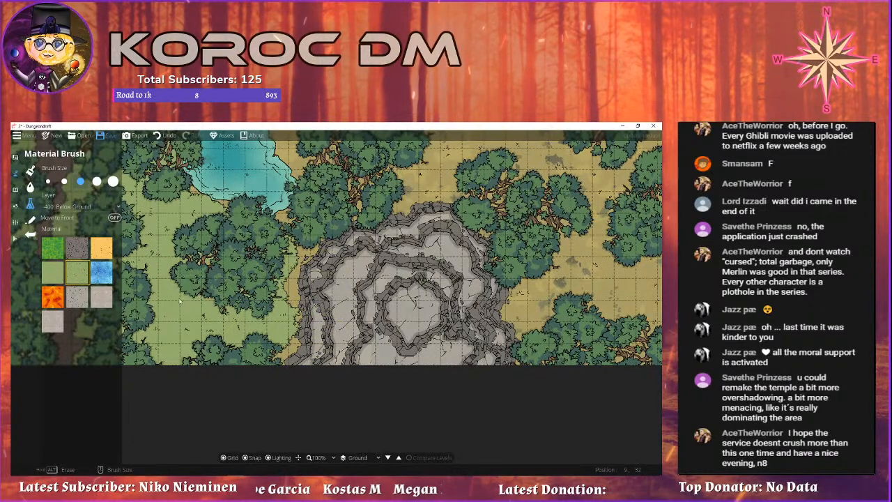
# Paint grass with a smaller brush around the pond and between the neighbouring trees, leaving a narrow sandy rim at the water.
pyautogui.moveTo(252, 255); pyautogui.dragTo(225, 304)
pyautogui.scroll(1, 265, 276)
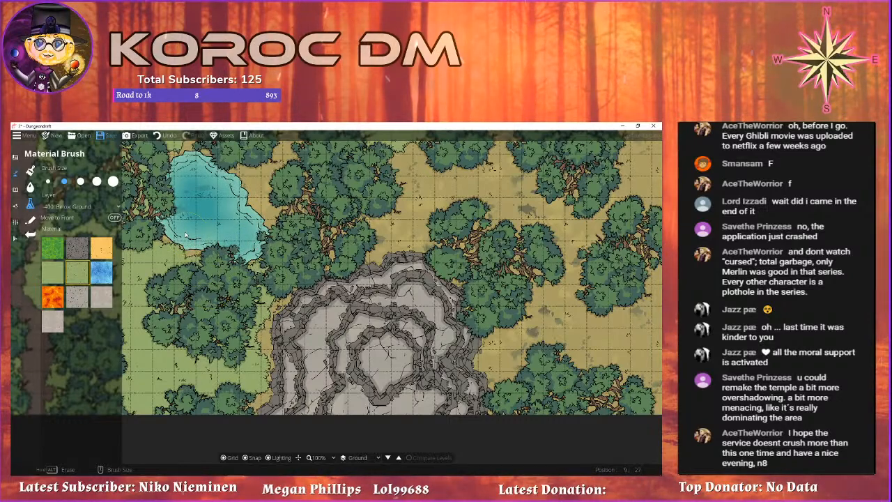
pyautogui.moveTo(306, 258); pyautogui.dragTo(315, 294)
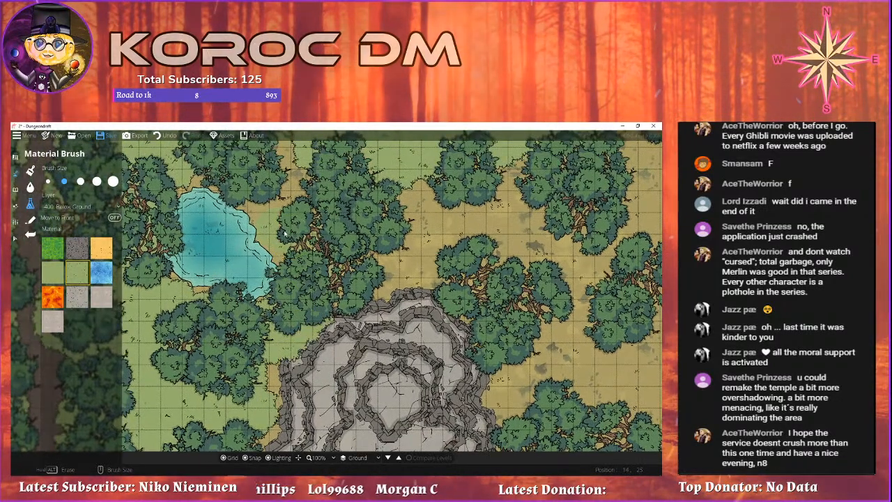
pyautogui.moveTo(223, 164); pyautogui.dragTo(247, 212)
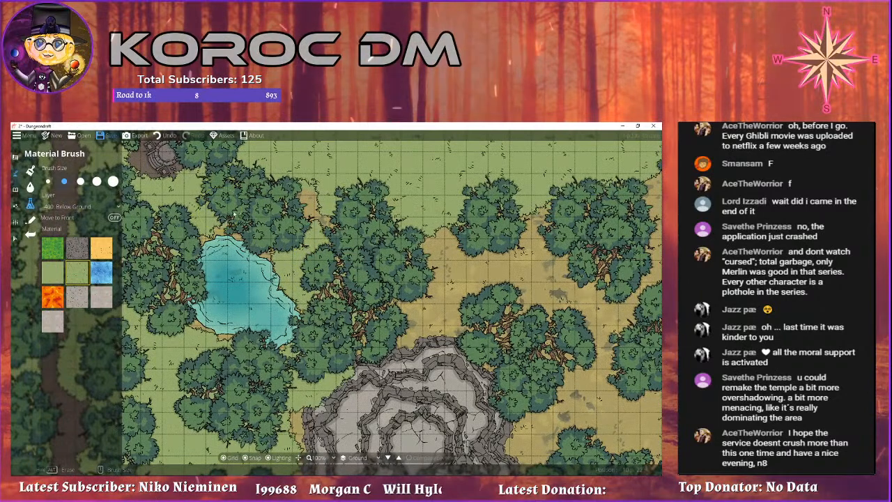
pyautogui.moveTo(384, 273); pyautogui.dragTo(344, 270)
# Fill the sandy southeastern ground between the cliff, the tree clusters and the map's east edge with grass using a larger brush.
pyautogui.scroll(2, 418, 268)
pyautogui.moveTo(474, 261)
pyautogui.mouseDown()
pyautogui.moveTo(375, 288)
pyautogui.moveTo(498, 279)
pyautogui.moveTo(387, 225)
pyautogui.moveTo(481, 211)
pyautogui.mouseUp()
pyautogui.moveTo(487, 298)
pyautogui.mouseDown()
pyautogui.moveTo(400, 234)
pyautogui.moveTo(398, 282)
pyautogui.moveTo(430, 361)
pyautogui.moveTo(414, 314)
pyautogui.moveTo(401, 313)
pyautogui.moveTo(425, 373)
pyautogui.moveTo(404, 366)
pyautogui.moveTo(451, 381)
pyautogui.moveTo(397, 312)
pyautogui.mouseUp()
pyautogui.moveTo(416, 382)
pyautogui.mouseDown()
pyautogui.moveTo(413, 280)
pyautogui.moveTo(578, 399)
pyautogui.mouseUp()
pyautogui.moveTo(485, 232)
pyautogui.mouseDown()
pyautogui.moveTo(464, 283)
pyautogui.moveTo(498, 230)
pyautogui.moveTo(466, 193)
pyautogui.mouseUp()
pyautogui.moveTo(517, 228); pyautogui.dragTo(477, 375)
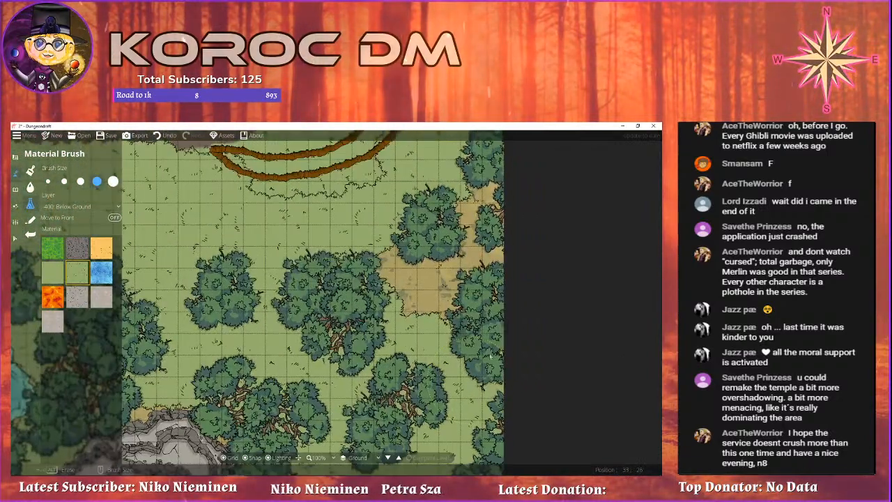
pyautogui.moveTo(514, 226); pyautogui.dragTo(509, 368)
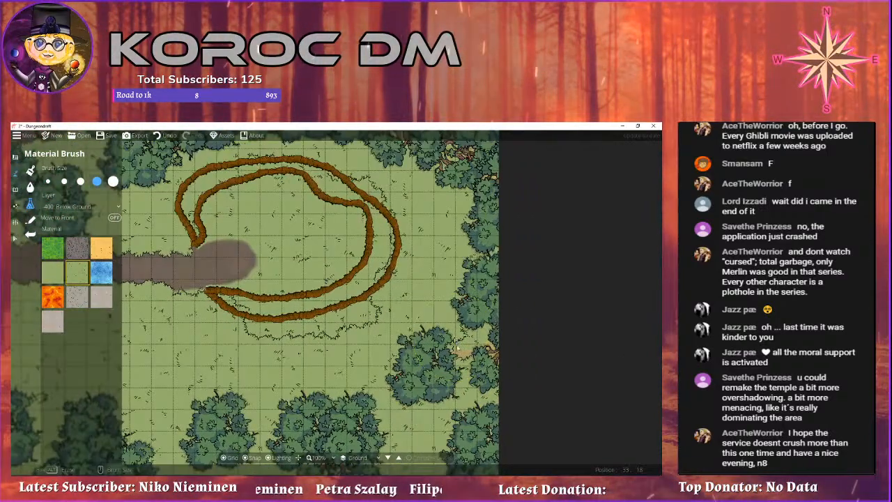
pyautogui.moveTo(348, 209); pyautogui.dragTo(417, 338)
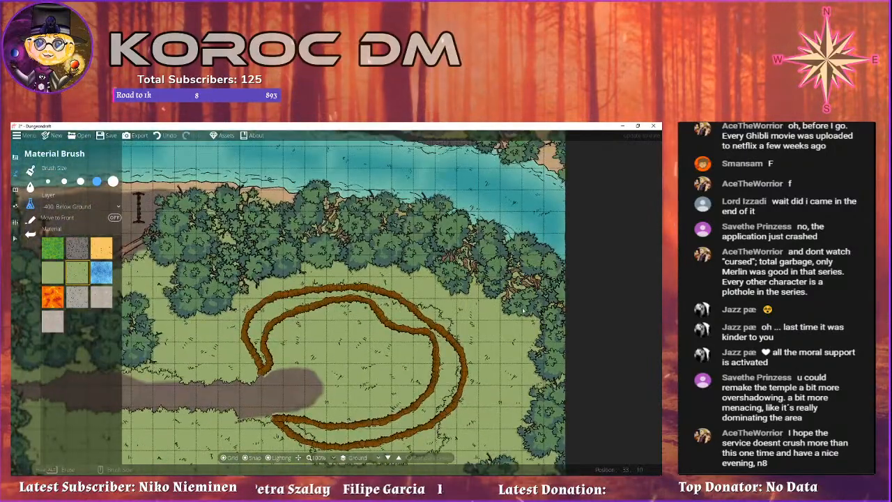
pyautogui.scroll(-1, 380, 249)
pyautogui.scroll(-1, 380, 249)
pyautogui.moveTo(365, 401); pyautogui.dragTo(444, 327)
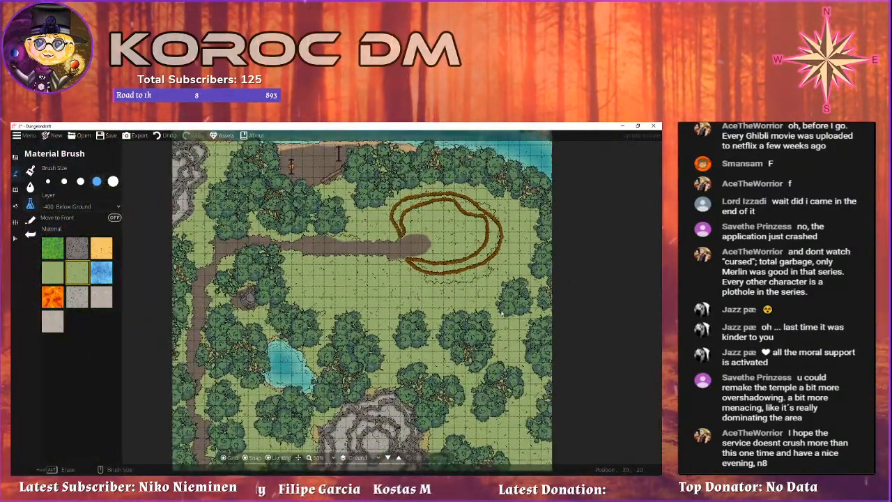
# Refine the grass edge with a smaller brush at the main path's bend northwest of the stone shrine.
pyautogui.scroll(3, 497, 315)
pyautogui.moveTo(271, 269); pyautogui.dragTo(338, 267)
pyautogui.moveTo(338, 268); pyautogui.dragTo(342, 321)
pyautogui.scroll(-1, 343, 322)
pyautogui.moveTo(146, 251)
pyautogui.mouseDown()
pyautogui.moveTo(339, 303)
pyautogui.moveTo(470, 216)
pyautogui.mouseUp()
pyautogui.scroll(-1, 339, 303)
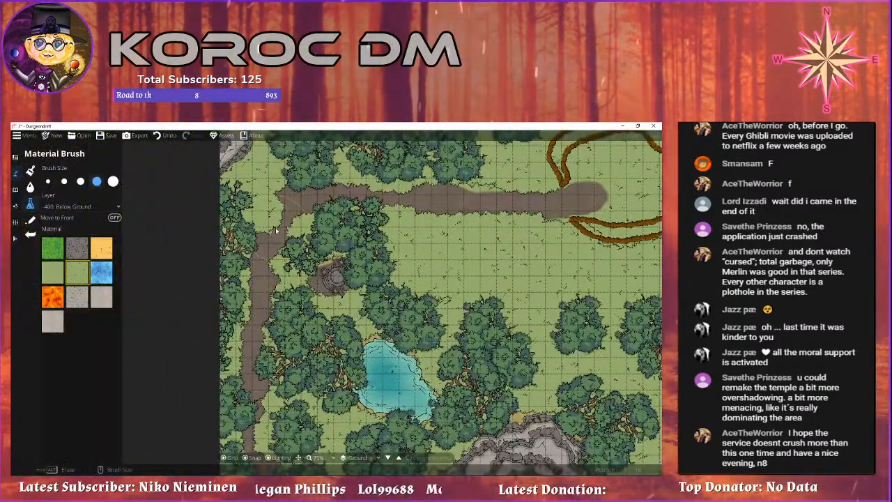
pyautogui.scroll(-2, 276, 230)
pyautogui.moveTo(271, 236)
pyautogui.mouseDown()
pyautogui.moveTo(288, 206)
pyautogui.moveTo(256, 220)
pyautogui.mouseUp()
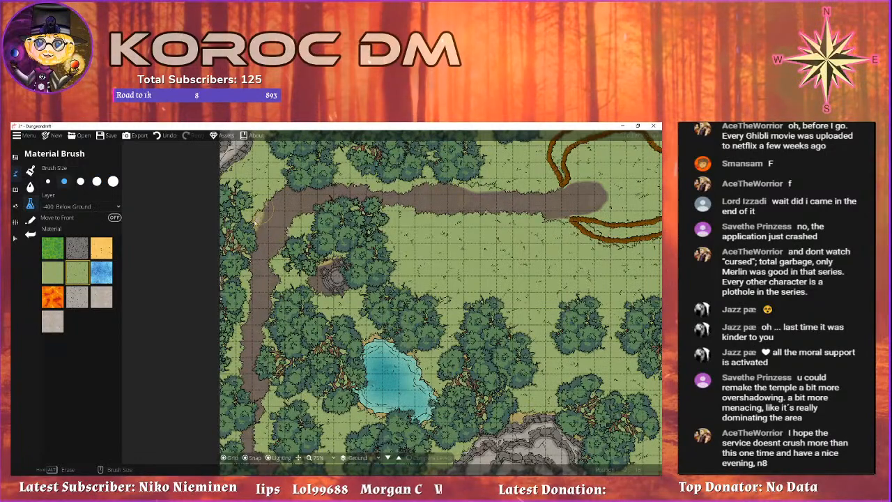
pyautogui.moveTo(295, 315); pyautogui.dragTo(300, 257)
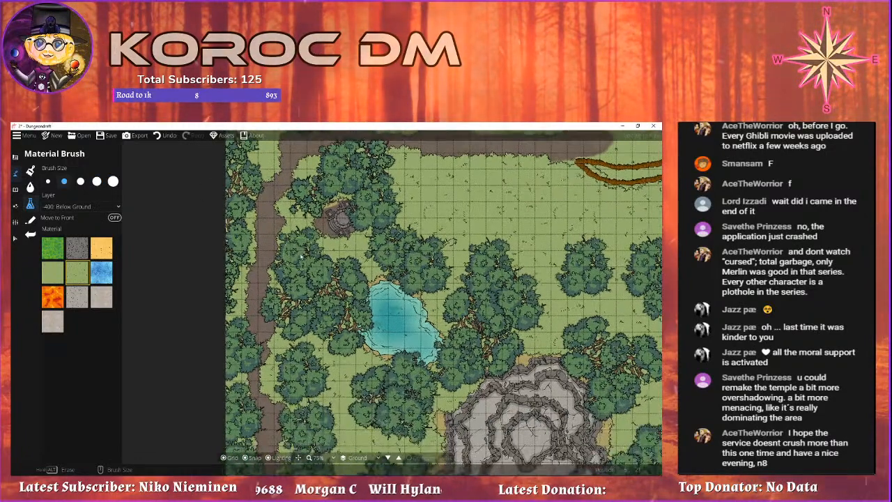
# Shape the grass around the stone shrine with the smallest brush, leaving bare ground and a side path to the main path.
pyautogui.scroll(-1, 330, 200)
pyautogui.click(330, 201)
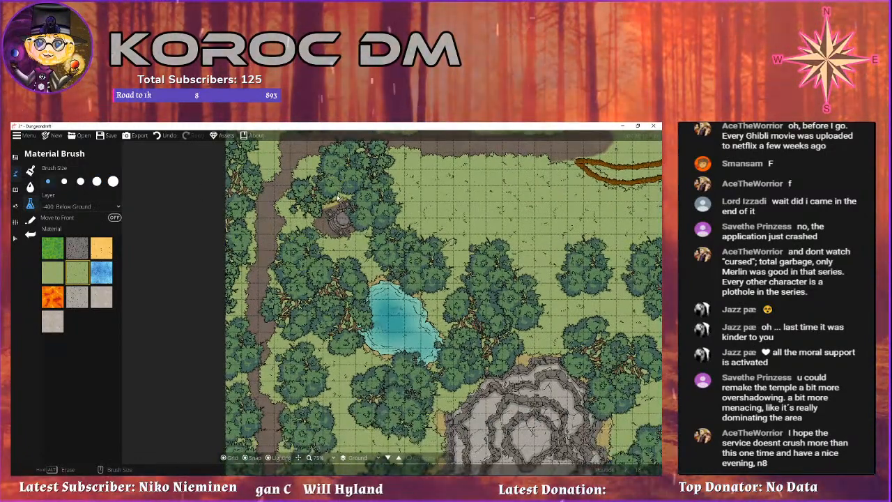
pyautogui.scroll(4, 345, 193)
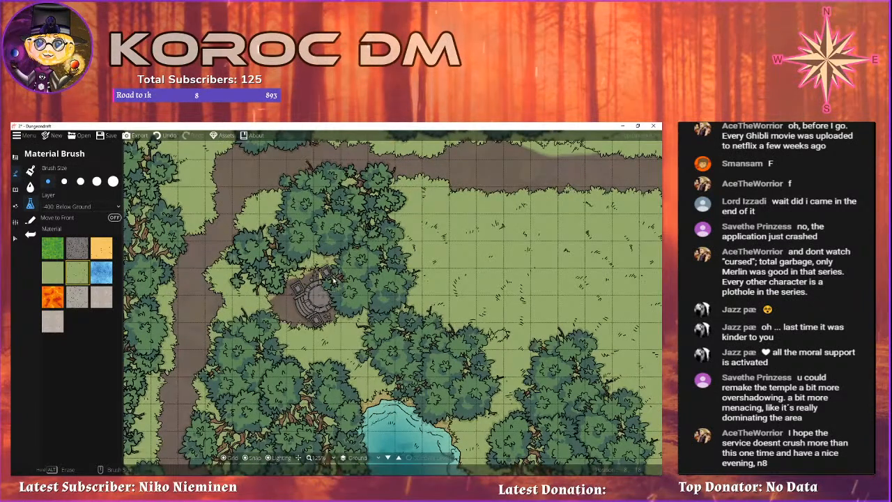
pyautogui.moveTo(324, 324); pyautogui.dragTo(315, 284)
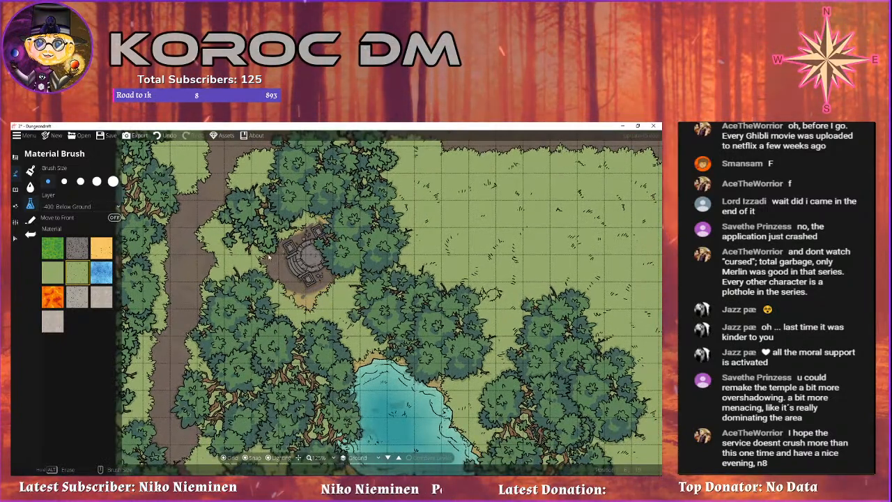
pyautogui.moveTo(239, 265); pyautogui.dragTo(236, 257)
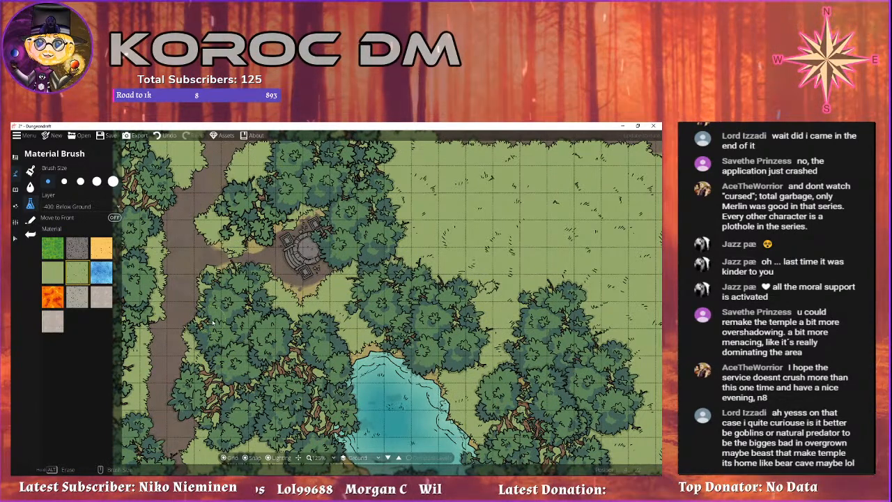
# Examine the grass coverage across the clearing, the earth bank, the pond and the cliff for remaining gaps.
pyautogui.moveTo(487, 246); pyautogui.dragTo(363, 255)
pyautogui.scroll(-2, 363, 255)
pyautogui.moveTo(533, 183); pyautogui.dragTo(349, 286)
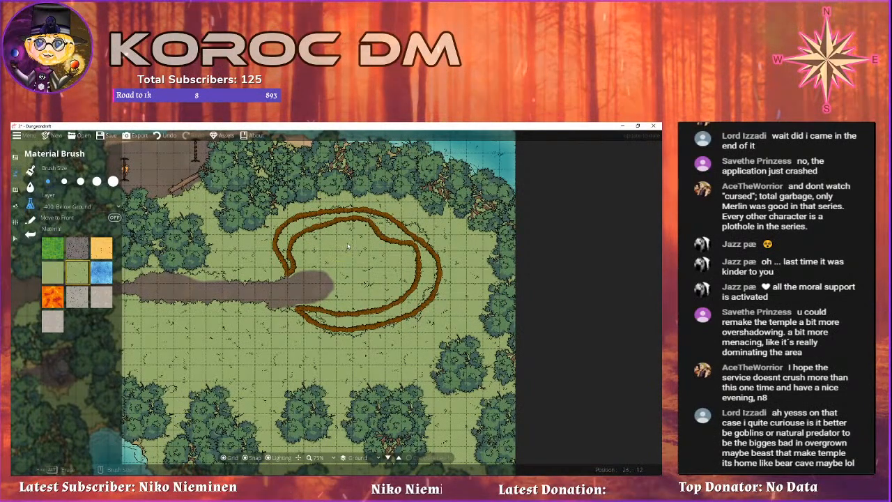
pyautogui.moveTo(219, 304); pyautogui.dragTo(293, 279)
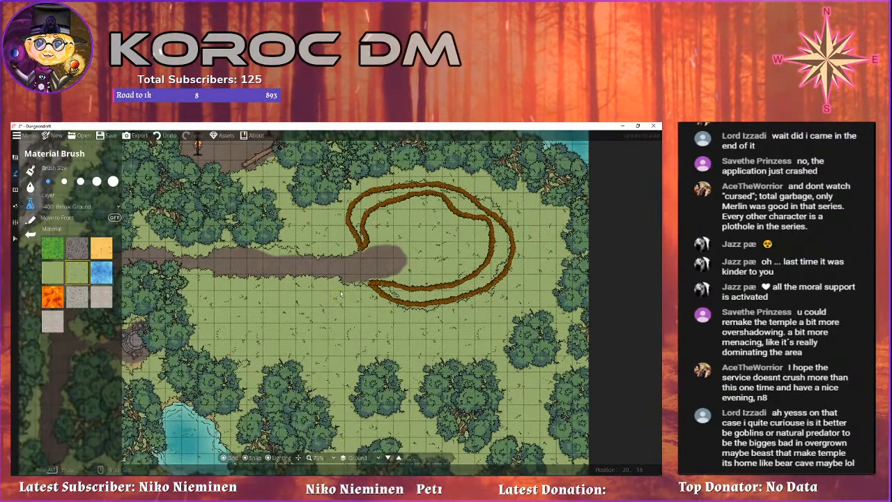
pyautogui.moveTo(335, 301); pyautogui.dragTo(399, 237)
pyautogui.moveTo(329, 260); pyautogui.dragTo(420, 226)
pyautogui.moveTo(382, 297); pyautogui.dragTo(341, 255)
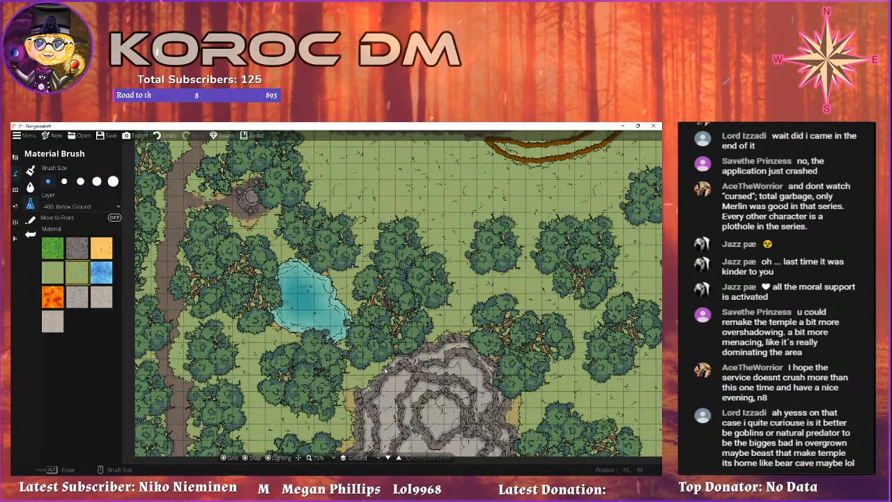
pyautogui.moveTo(396, 350); pyautogui.dragTo(486, 262)
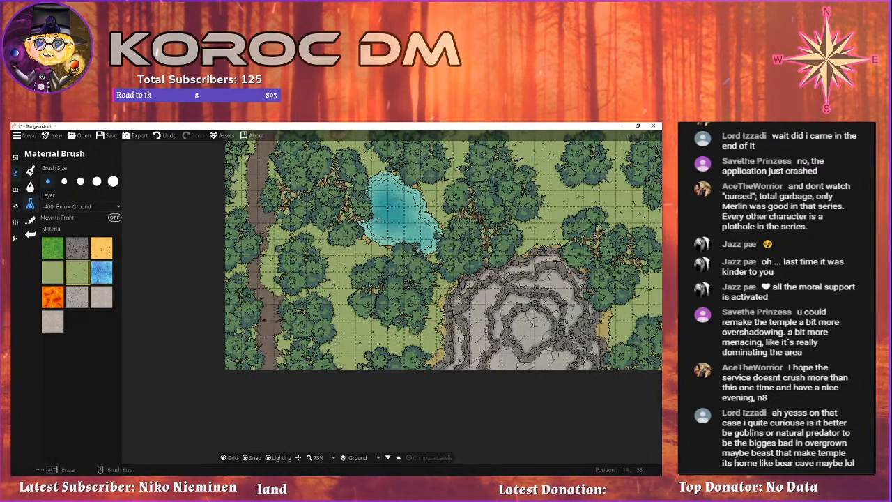
pyautogui.scroll(2, 292, 319)
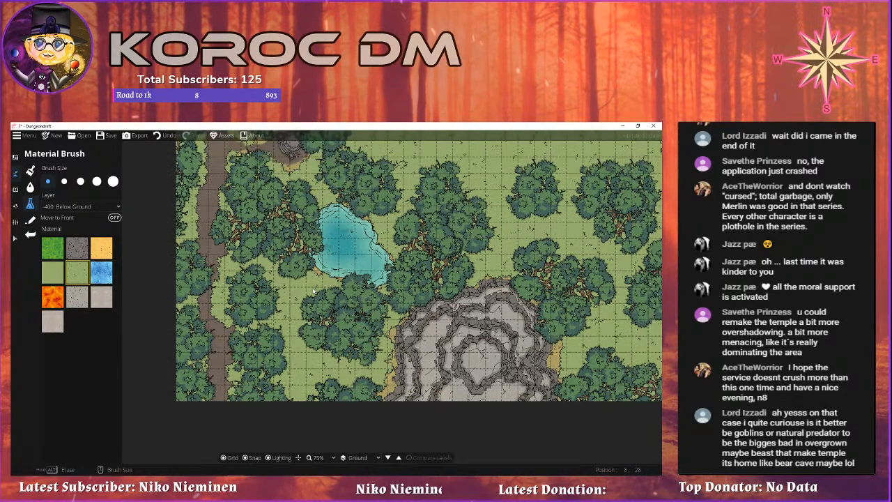
pyautogui.moveTo(311, 290); pyautogui.dragTo(381, 326)
pyautogui.moveTo(404, 243); pyautogui.dragTo(278, 254)
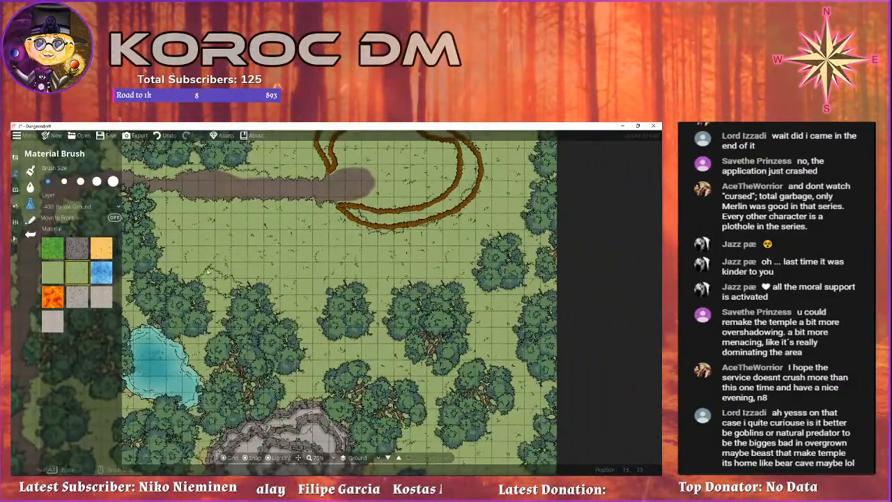
pyautogui.scroll(-1, 273, 321)
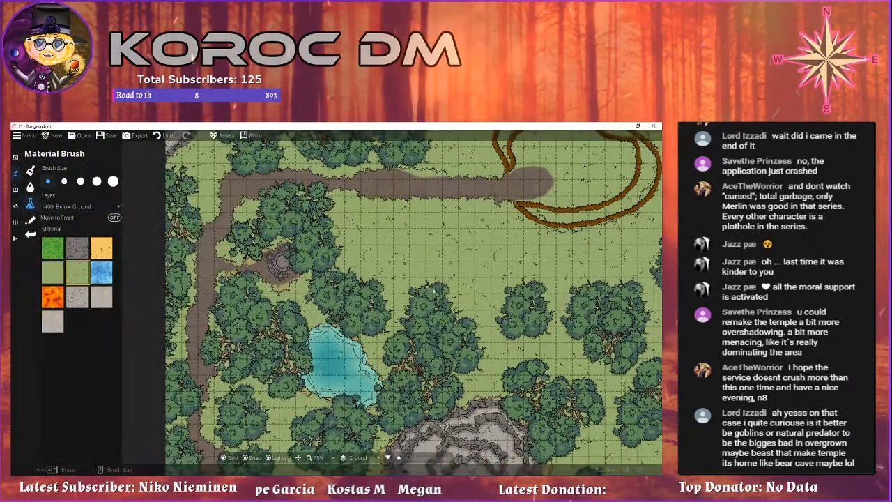
# Paint Terrain Dirt at brush size 2 over the bare sand around the stone shrine and along its side path.
pyautogui.scroll(3, 362, 264)
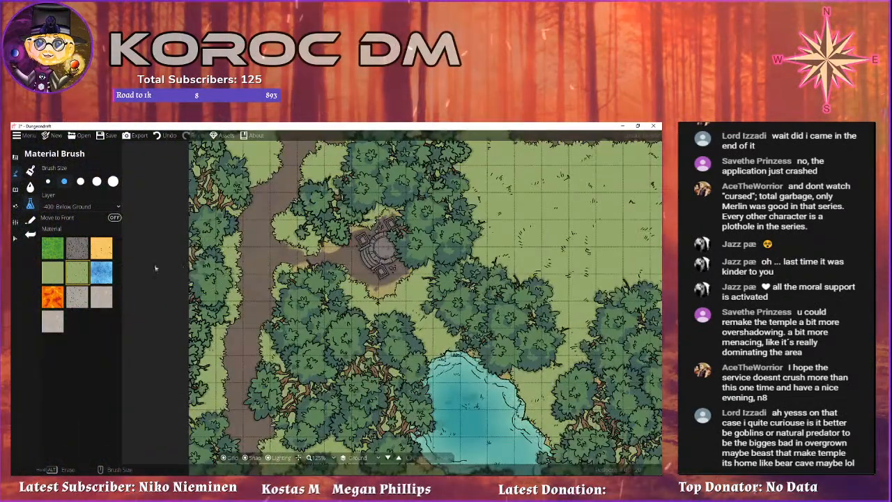
pyautogui.click(30, 188)
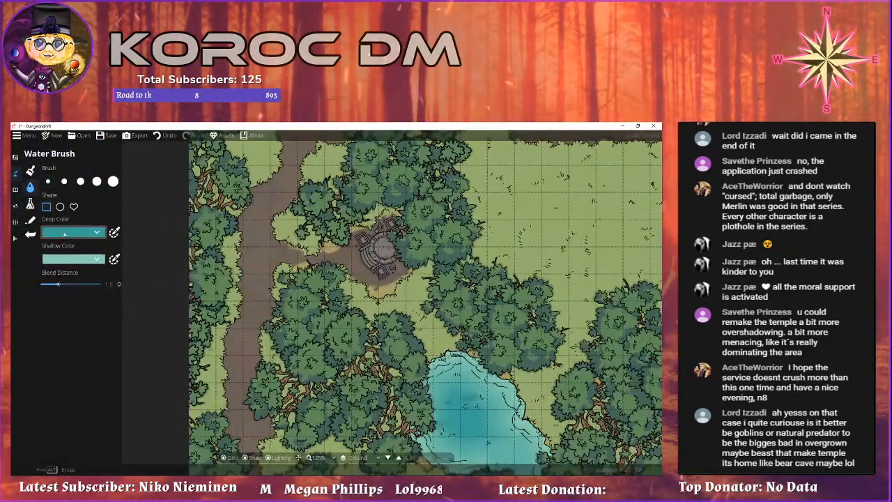
pyautogui.click(30, 170)
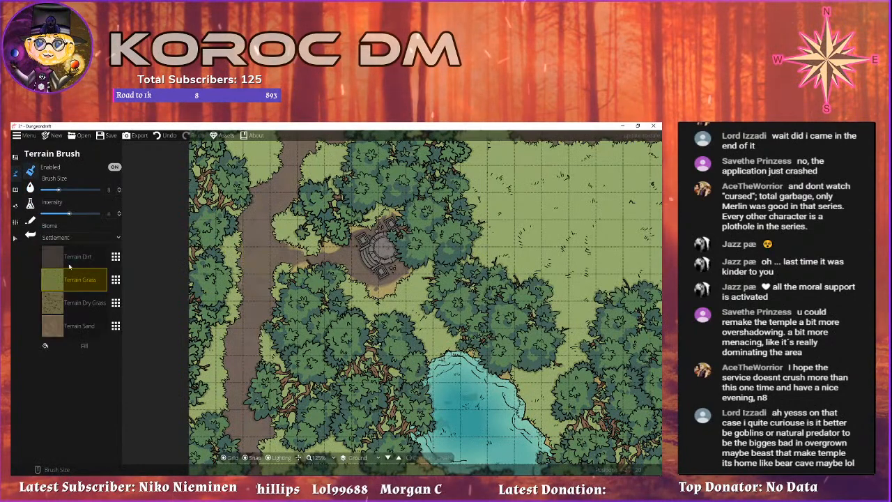
pyautogui.click(69, 261)
pyautogui.scroll(-2, 351, 269)
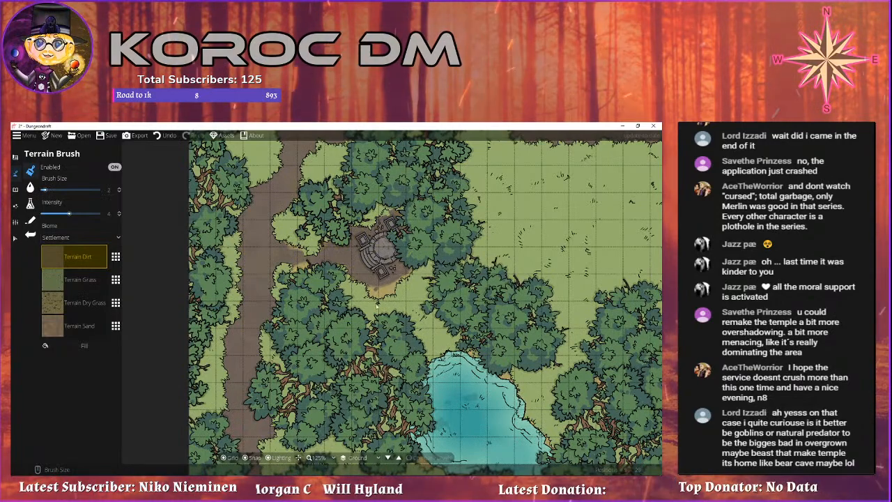
pyautogui.moveTo(372, 285); pyautogui.dragTo(387, 287)
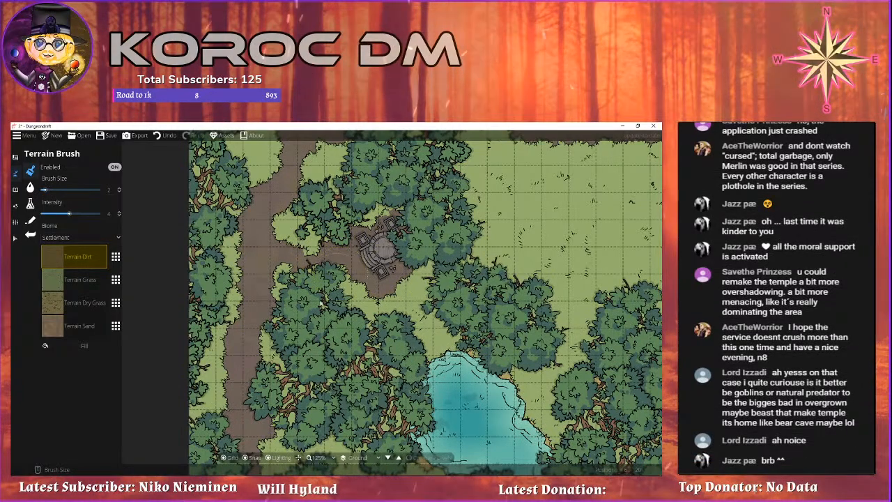
# Inspect the main dirt path and the branch leading into the ring-shaped earth bank in the clearing.
pyautogui.moveTo(278, 345); pyautogui.dragTo(294, 261)
pyautogui.moveTo(259, 384)
pyautogui.mouseDown()
pyautogui.moveTo(276, 145)
pyautogui.moveTo(288, 327)
pyautogui.mouseUp()
pyautogui.moveTo(279, 150); pyautogui.dragTo(279, 341)
pyautogui.press('d')
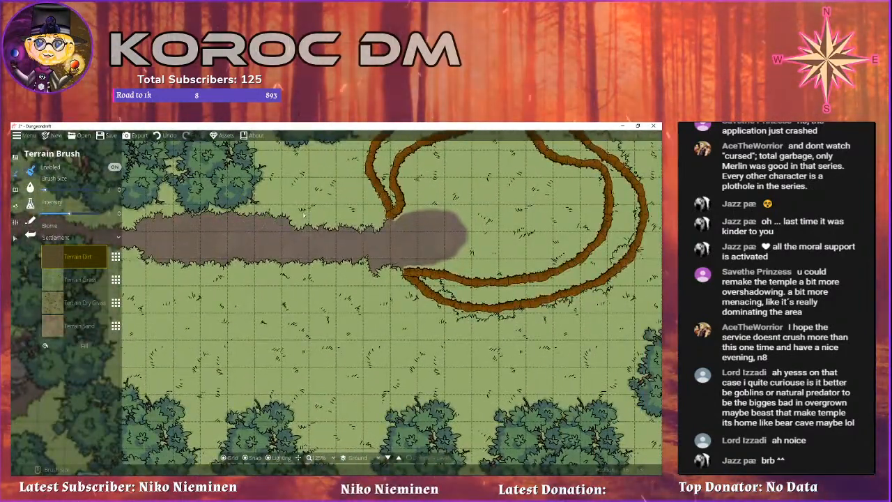
pyautogui.moveTo(356, 246); pyautogui.dragTo(222, 298)
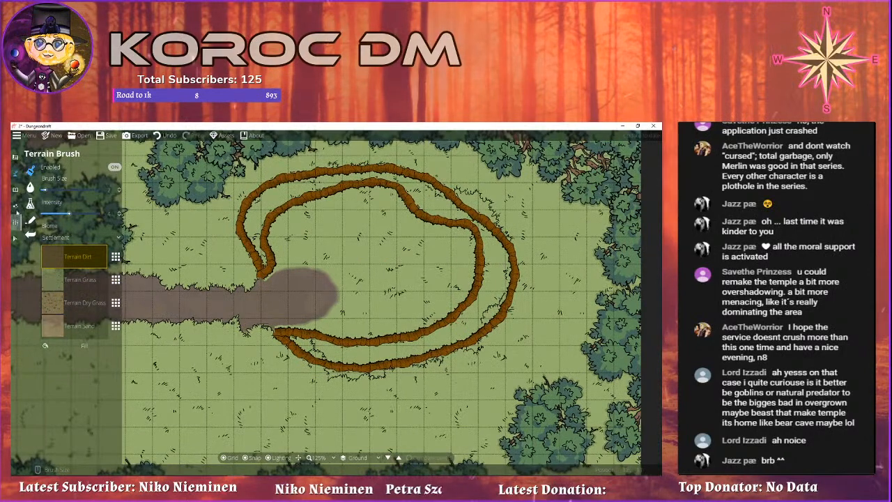
pyautogui.moveTo(319, 255); pyautogui.dragTo(226, 228)
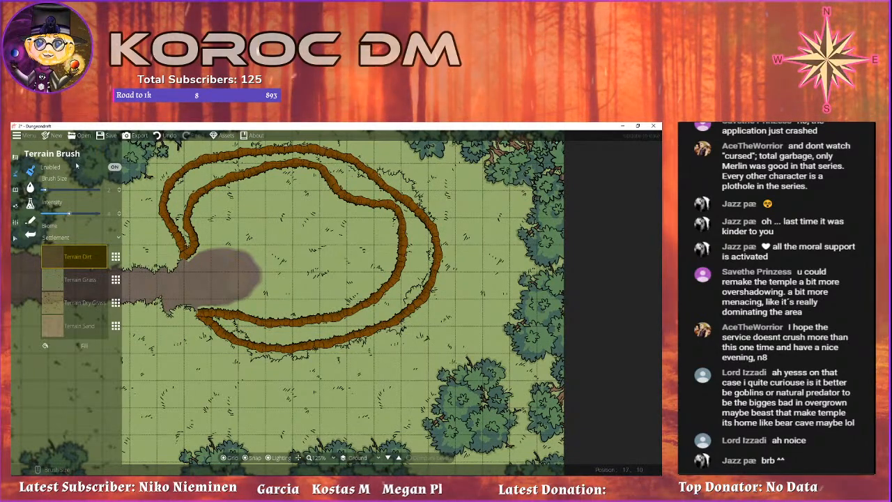
# Browse the object library through furniture and stonework to the forest props, and pick the diagonal branch.
pyautogui.click(18, 190)
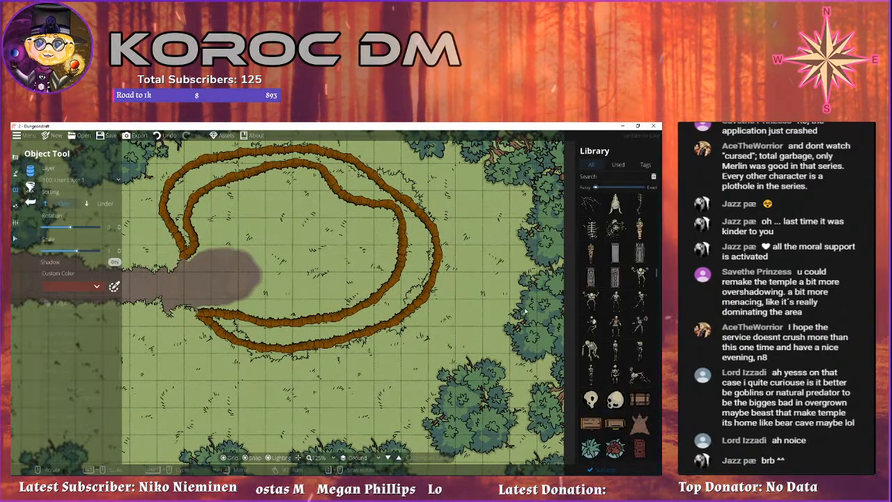
pyautogui.scroll(-10, 623, 326)
pyautogui.scroll(-8, 624, 325)
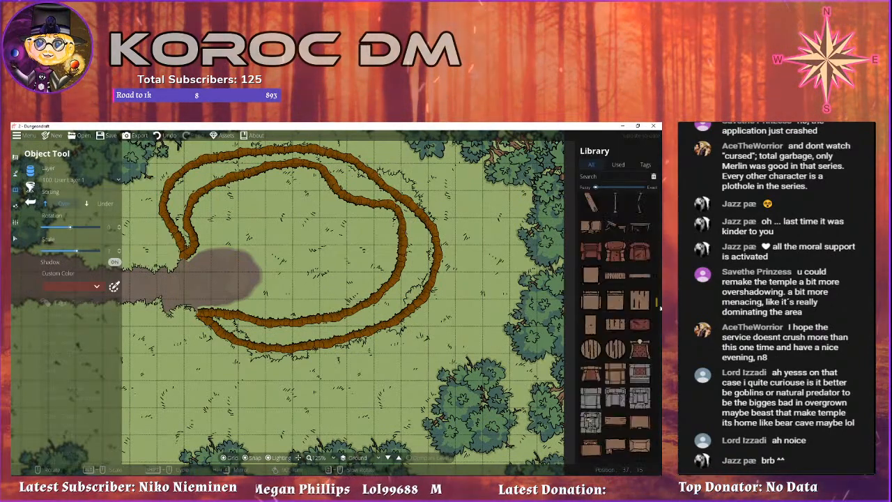
pyautogui.scroll(-8, 658, 396)
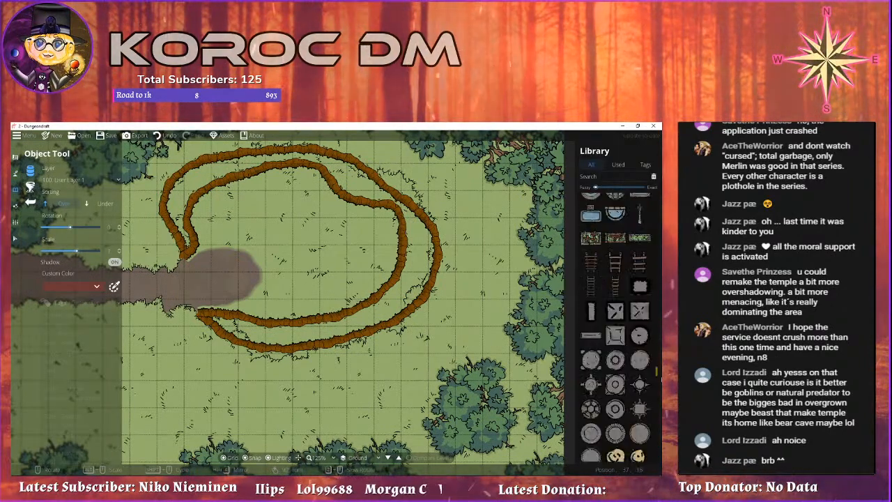
pyautogui.scroll(-5, 658, 395)
pyautogui.click(615, 266)
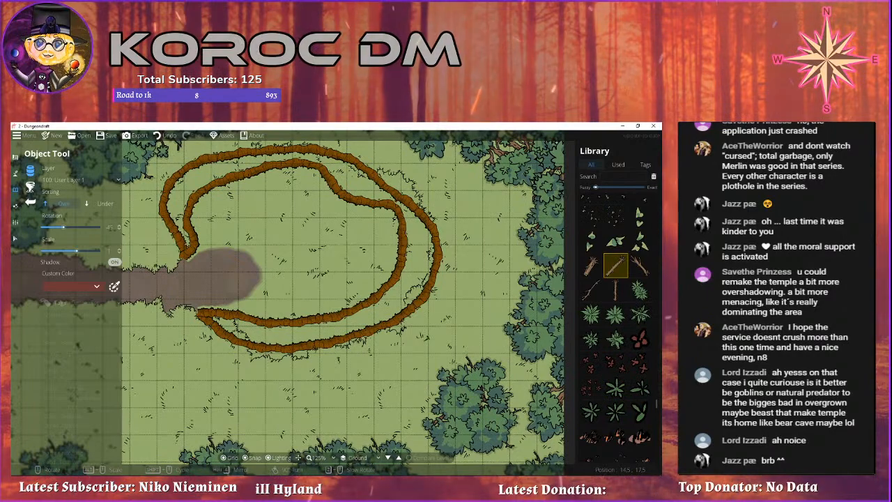
# Review the whole forest map's layout and return to a close view of the earth bank.
pyautogui.scroll(-2, 298, 299)
pyautogui.scroll(-2, 298, 299)
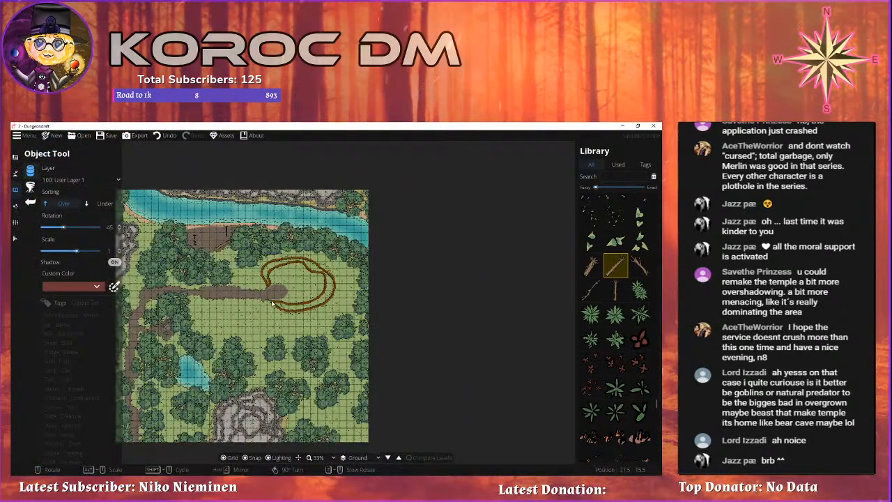
pyautogui.moveTo(295, 282); pyautogui.dragTo(300, 213)
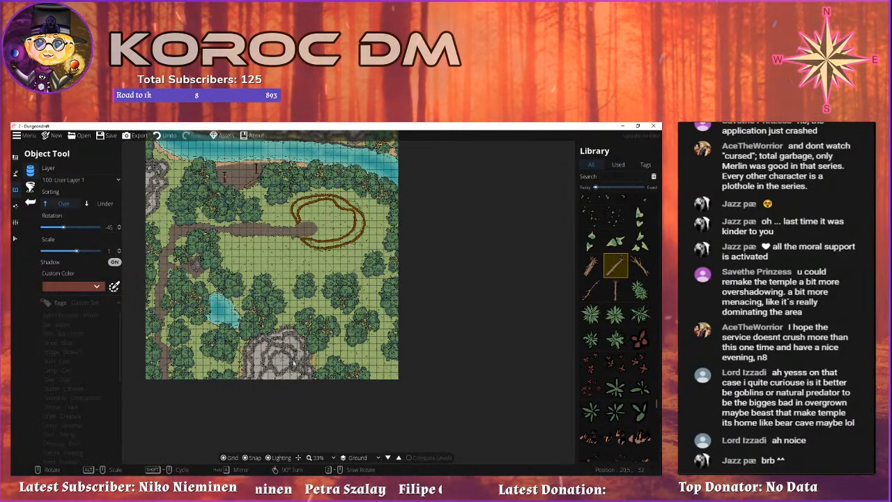
pyautogui.moveTo(312, 324); pyautogui.dragTo(291, 310)
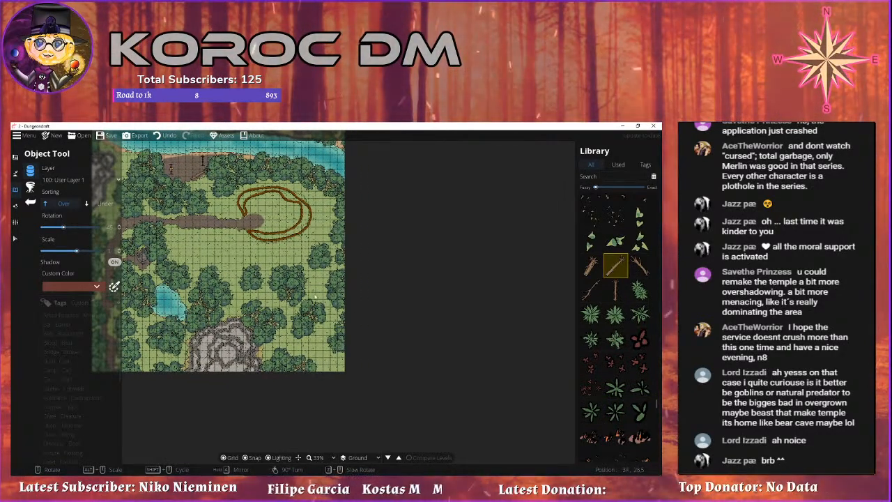
pyautogui.scroll(1, 310, 331)
pyautogui.scroll(4, 310, 329)
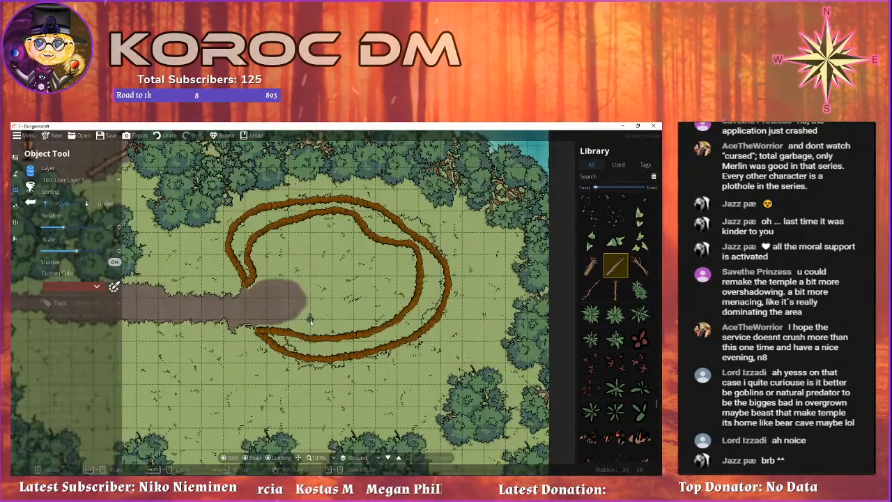
pyautogui.scroll(2, 325, 315)
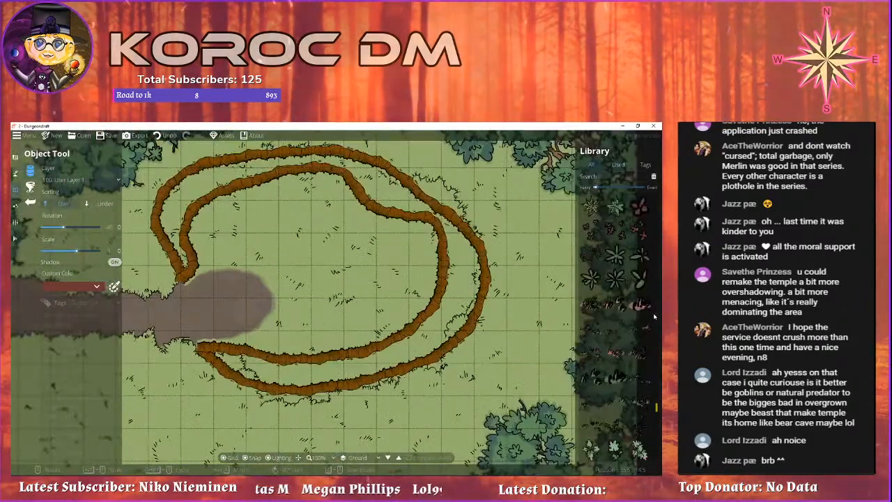
# Search the object library's plants, traps, stonework and ship parts for a temple centrepiece.
pyautogui.scroll(-6, 631, 315)
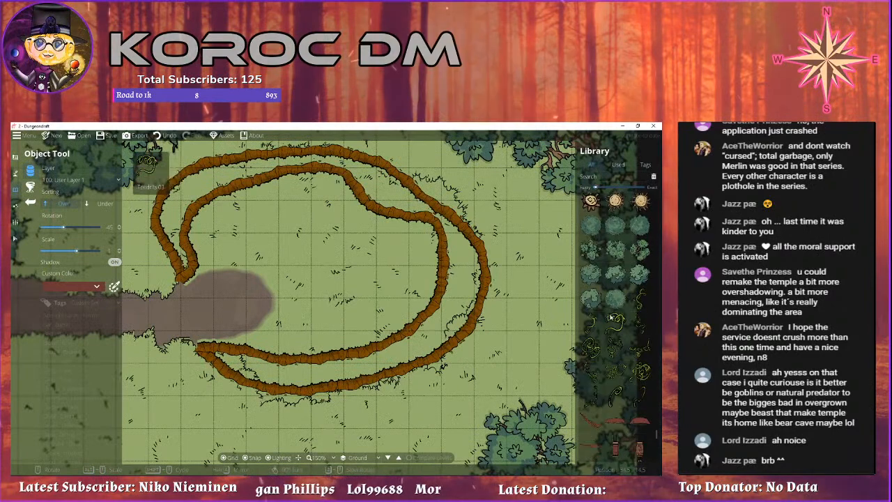
pyautogui.scroll(-1, 641, 328)
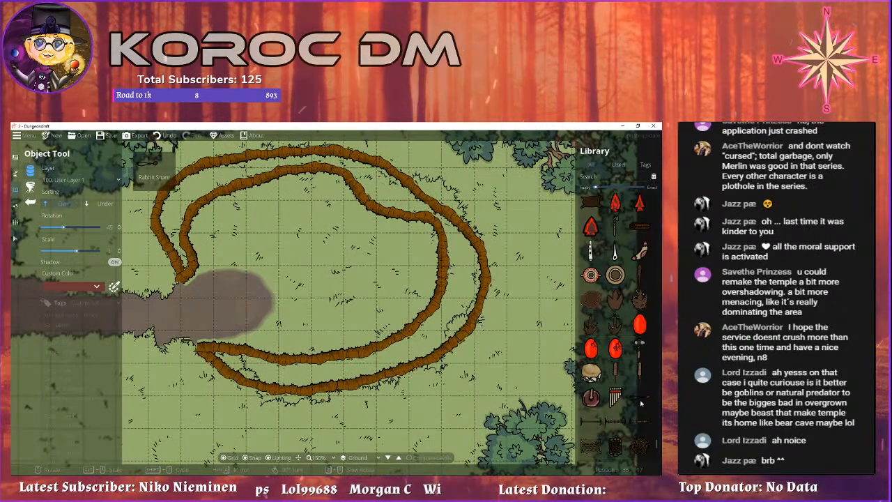
pyautogui.scroll(-5, 641, 403)
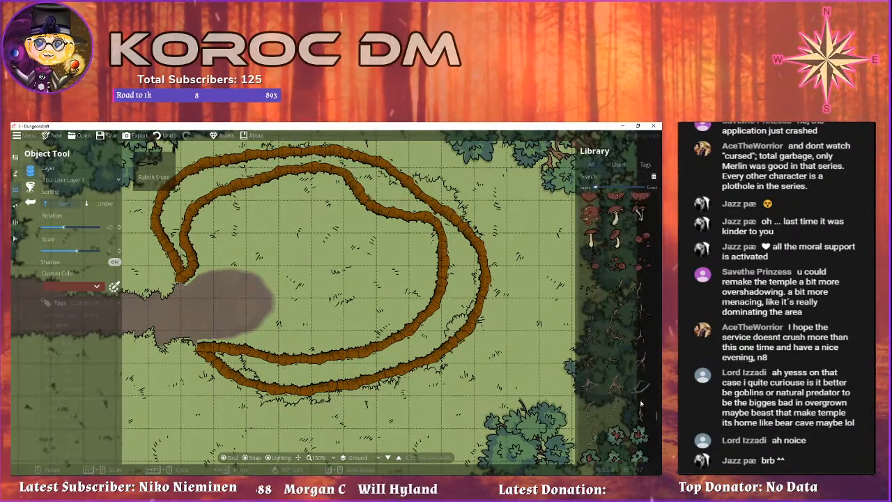
pyautogui.scroll(2, 641, 403)
pyautogui.scroll(1, 641, 403)
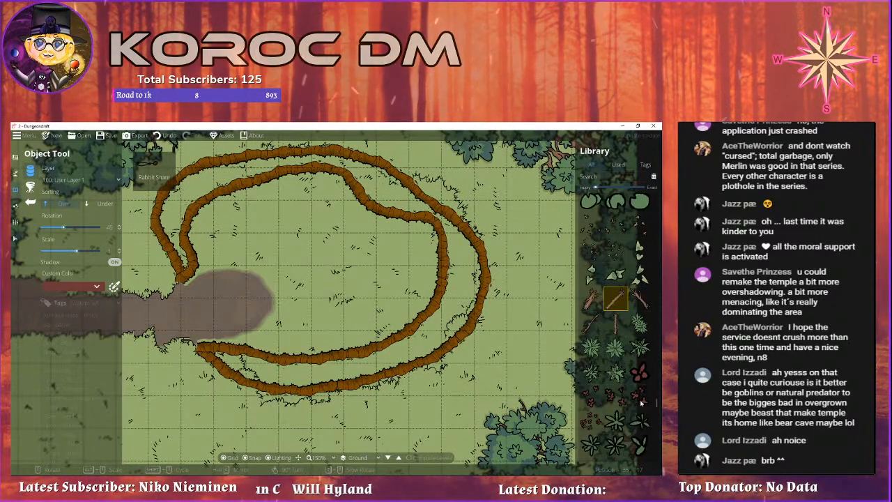
pyautogui.scroll(10, 641, 403)
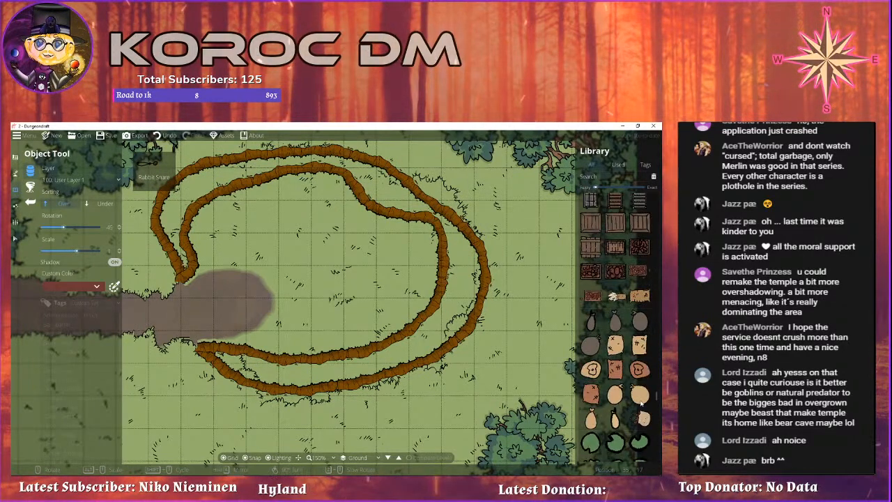
pyautogui.scroll(6, 641, 403)
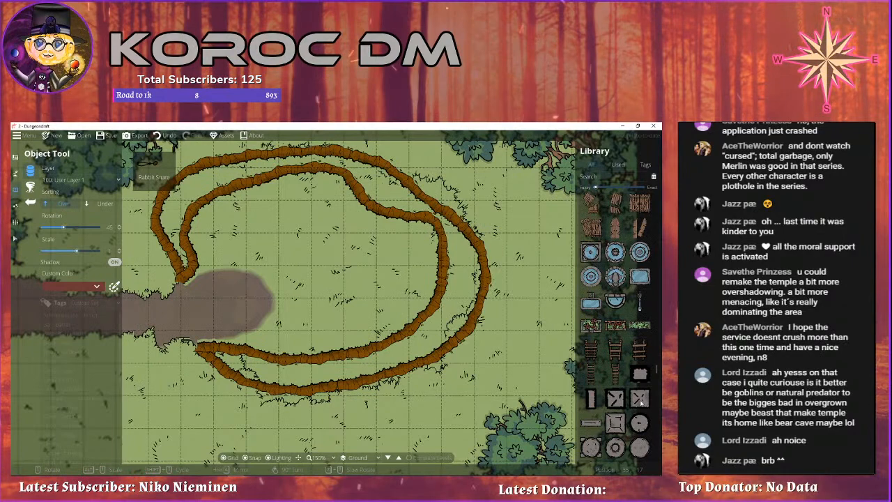
pyautogui.scroll(6, 626, 360)
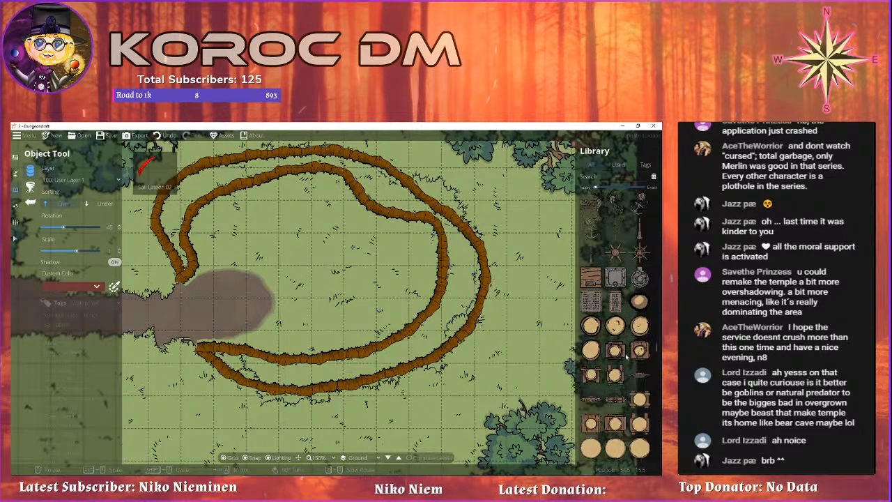
pyautogui.scroll(5, 625, 350)
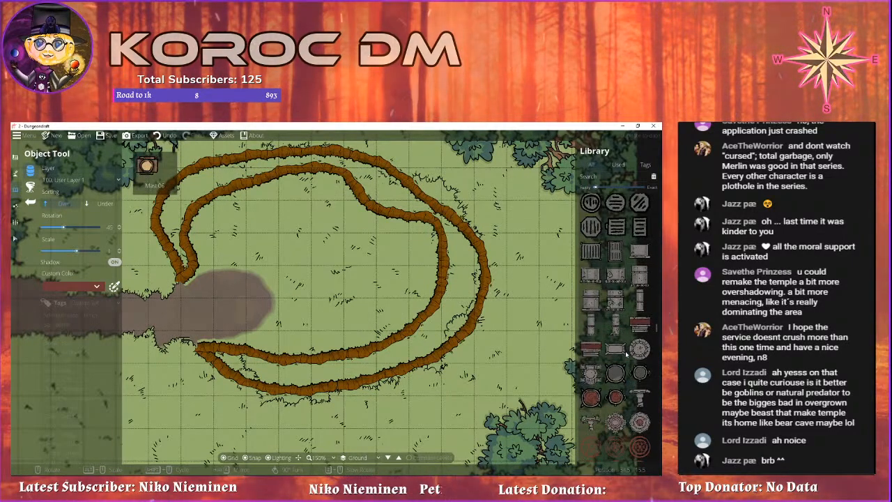
# Place the rectangular stone altar inside the earth bank, rotated 75 degrees and scaled to 4.
pyautogui.scroll(7, 314, 269)
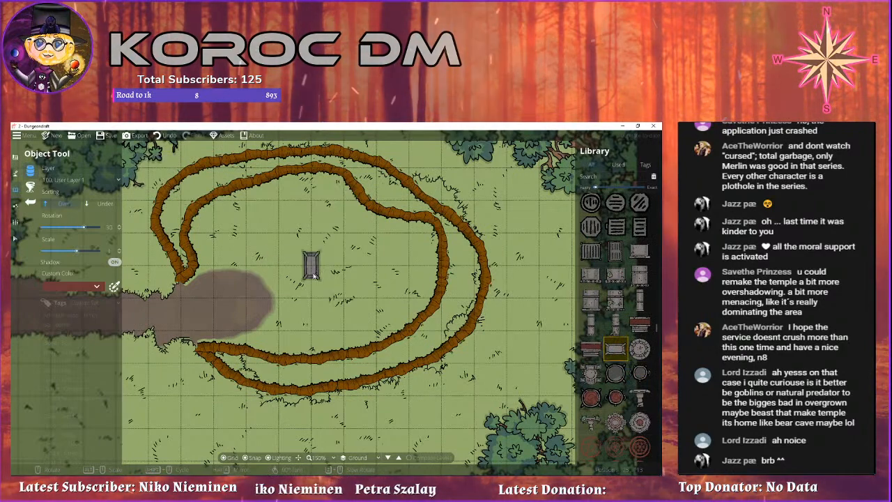
pyautogui.scroll(1, 312, 270)
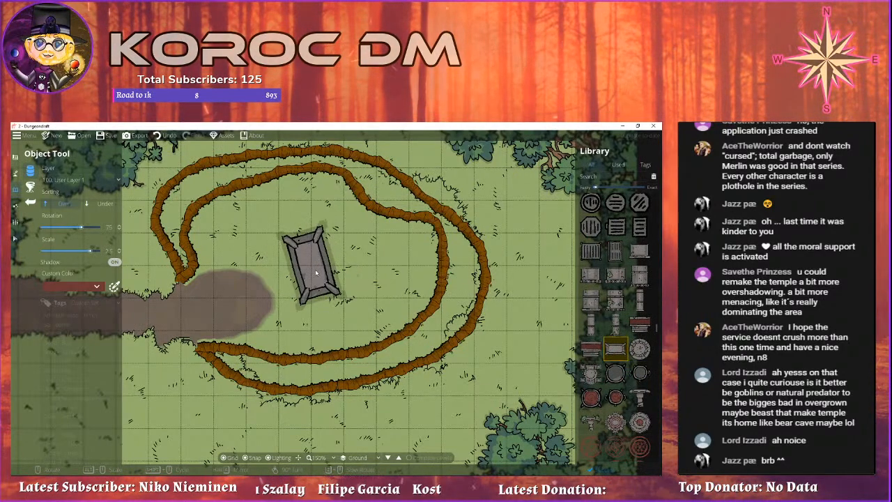
pyautogui.scroll(2, 316, 273)
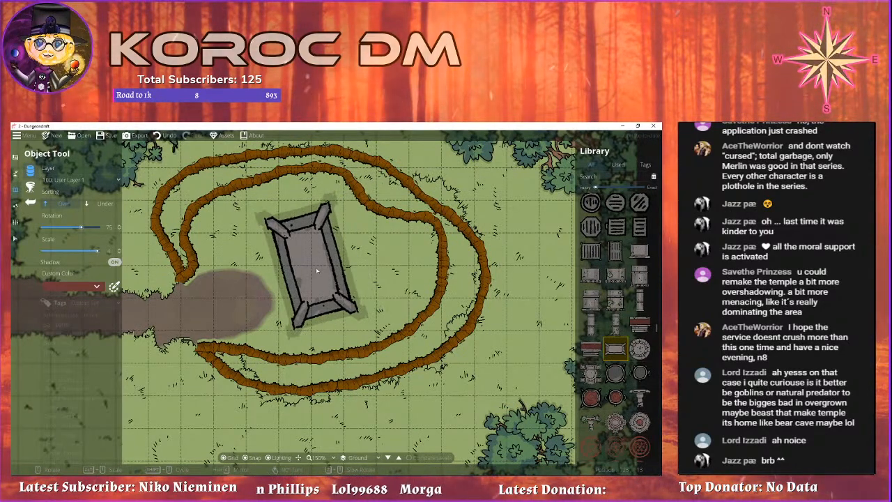
pyautogui.click(318, 265)
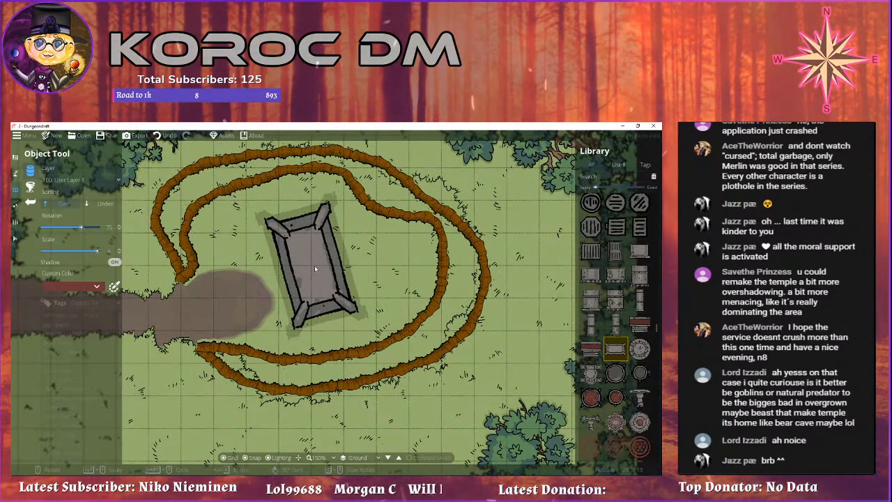
# Select the placed stone altar and move it to a higher user layer.
pyautogui.moveTo(269, 329); pyautogui.dragTo(362, 334)
pyautogui.moveTo(449, 341); pyautogui.dragTo(413, 332)
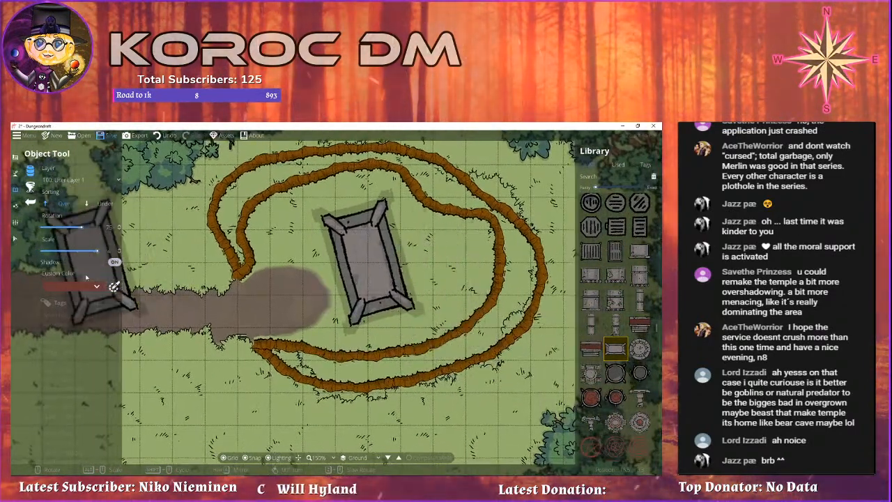
pyautogui.click(15, 239)
pyautogui.click(365, 276)
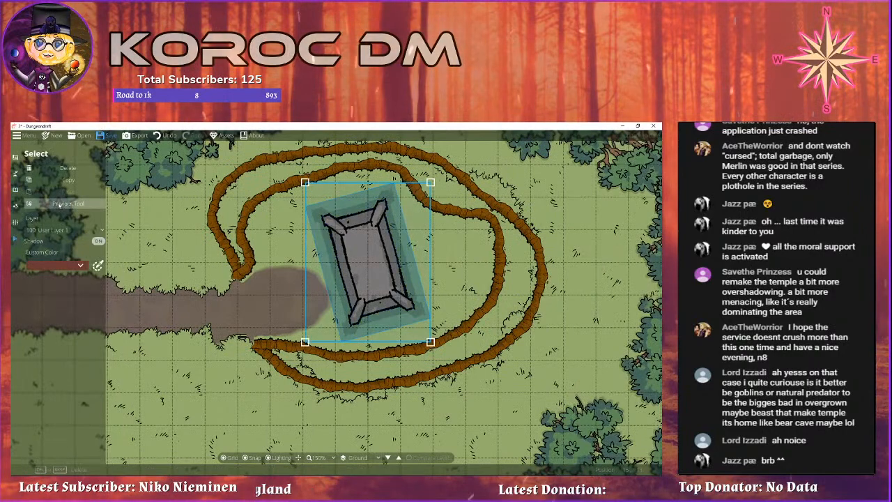
pyautogui.click(61, 230)
pyautogui.click(49, 317)
pyautogui.click(141, 256)
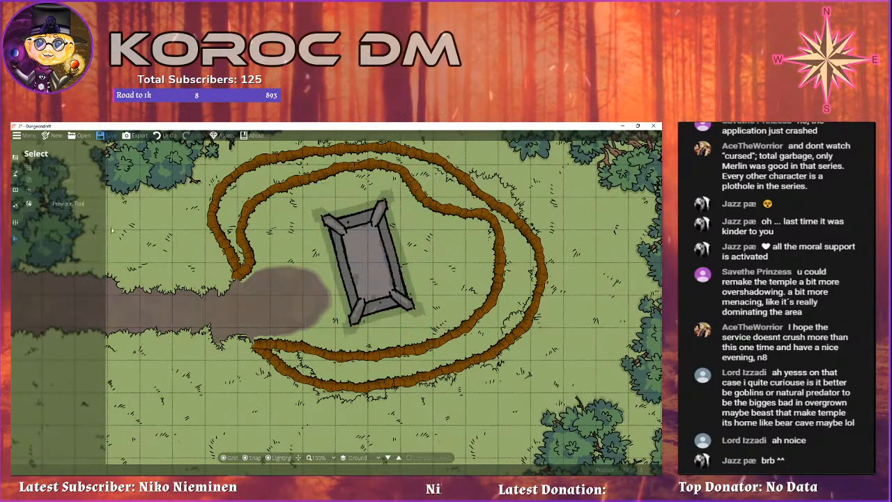
# Place the stepped stone object with grey custom color against the altar's west side, rotated 75 degrees and scaled to 3.2.
pyautogui.click(14, 175)
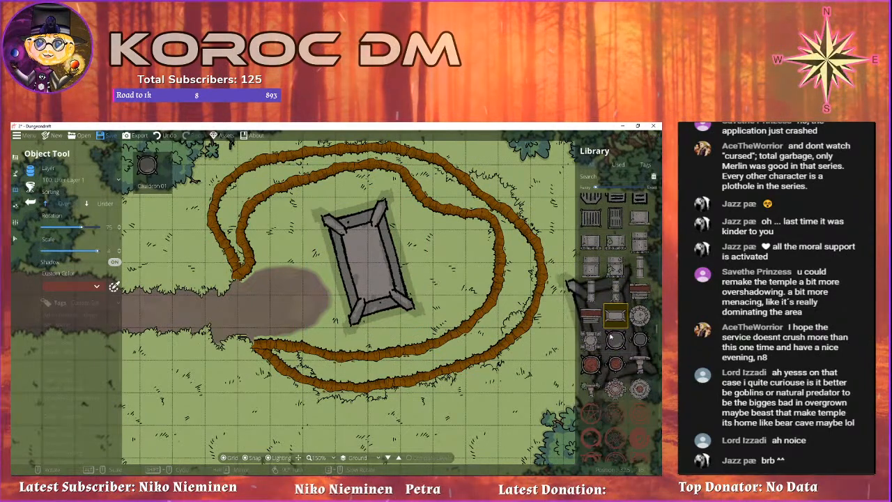
pyautogui.click(639, 291)
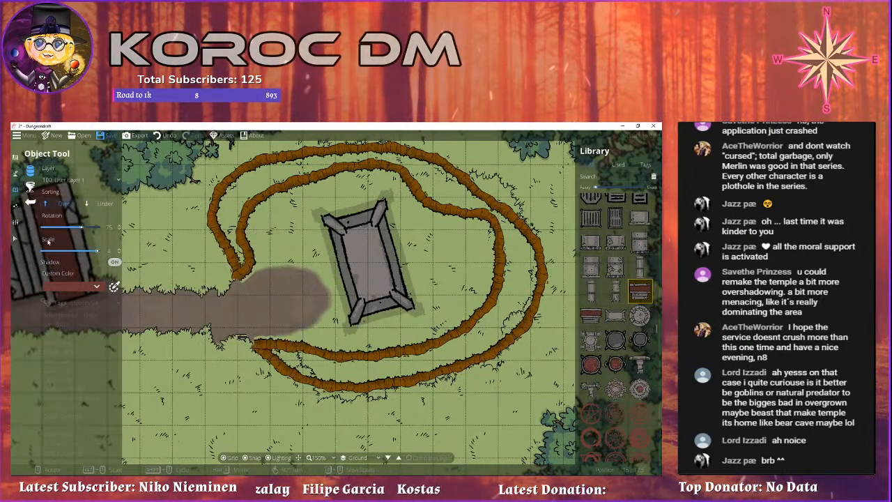
pyautogui.scroll(-2, 305, 282)
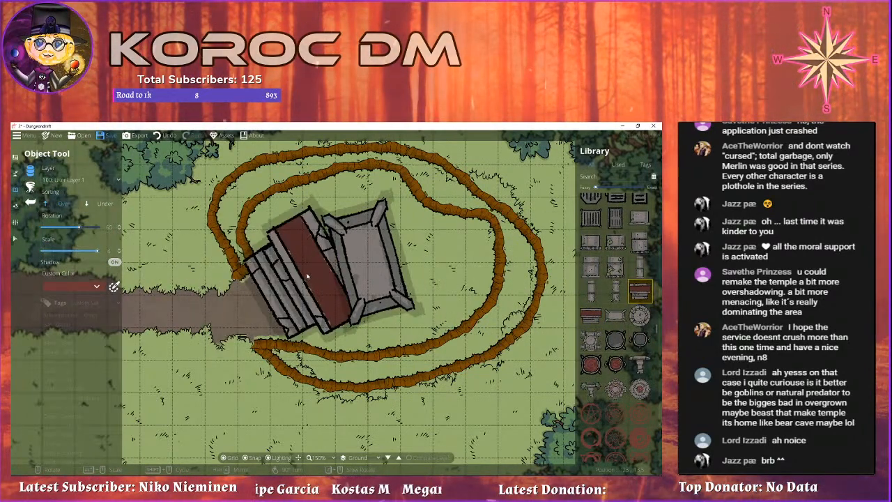
pyautogui.scroll(3, 306, 276)
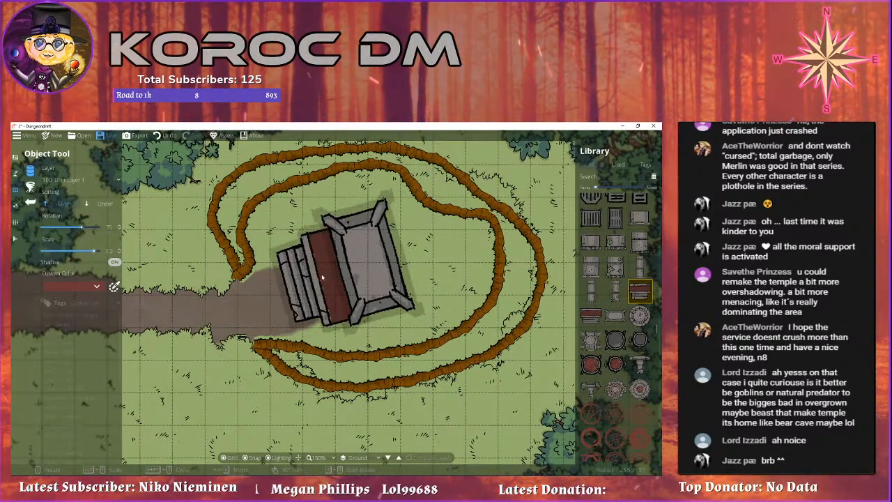
pyautogui.click(85, 286)
pyautogui.click(95, 348)
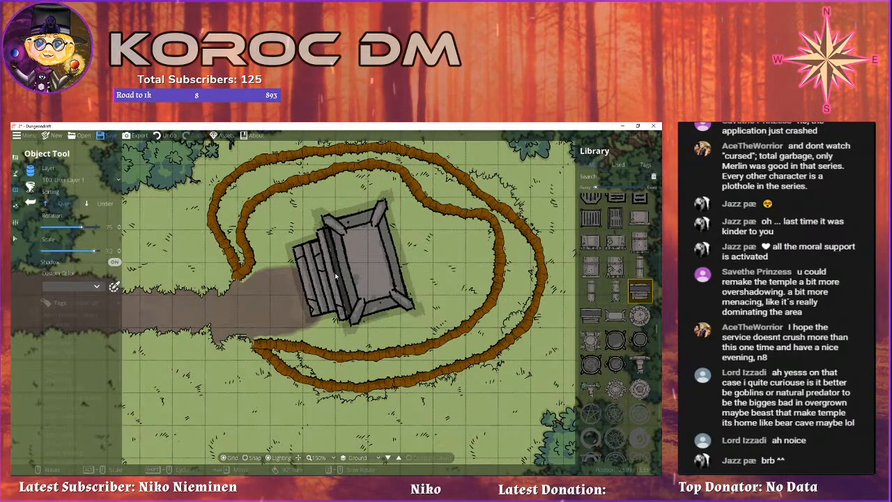
pyautogui.click(335, 276)
# Select the altar and its steps together and shift them slightly east inside the earth bank.
pyautogui.moveTo(215, 420); pyautogui.dragTo(346, 401)
pyautogui.moveTo(416, 369); pyautogui.dragTo(341, 340)
pyautogui.moveTo(581, 329); pyautogui.dragTo(477, 318)
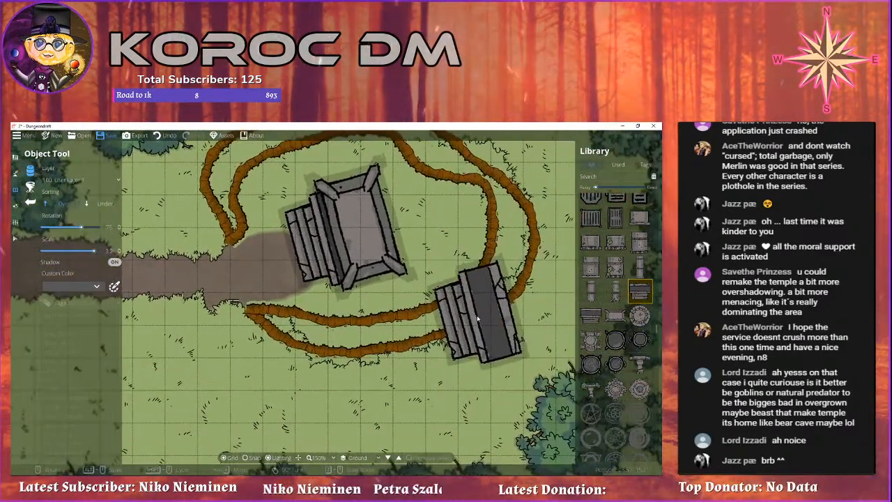
pyautogui.click(19, 239)
pyautogui.moveTo(221, 318); pyautogui.dragTo(432, 146)
pyautogui.moveTo(371, 219); pyautogui.dragTo(396, 214)
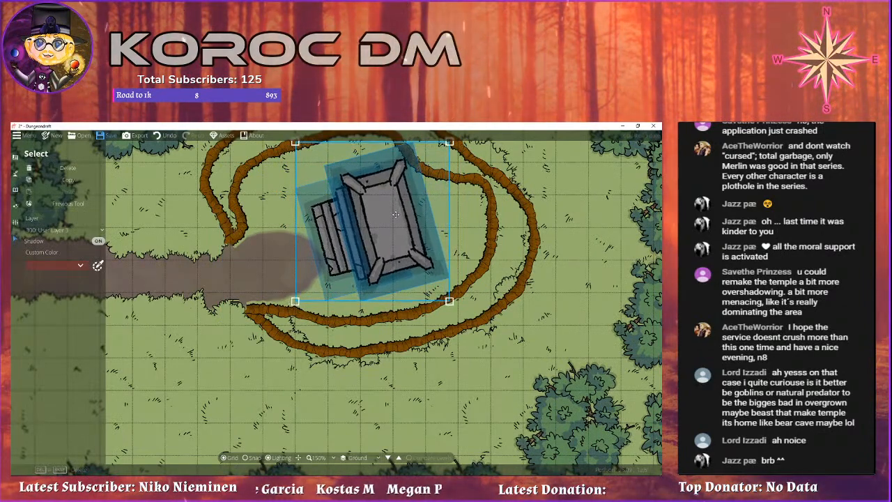
pyautogui.click(216, 214)
pyautogui.click(82, 206)
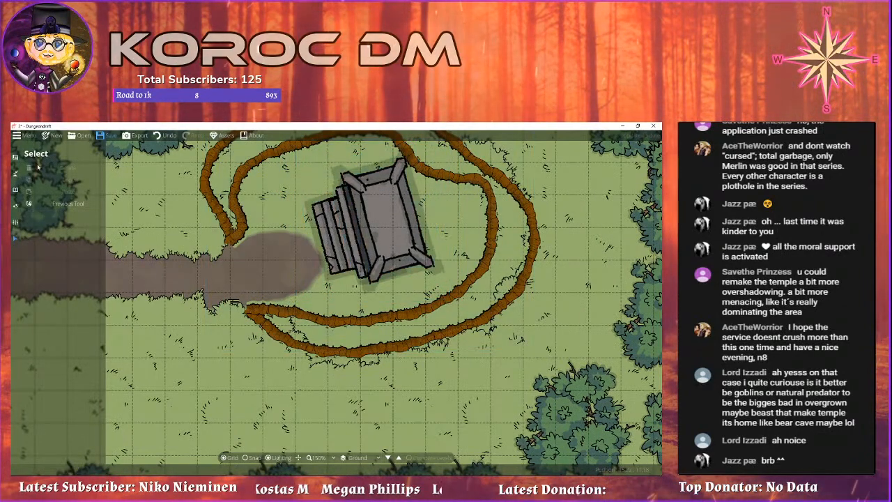
# Search the object library for pillars and place two collapsed broken pillars near the altar's steps.
pyautogui.click(54, 172)
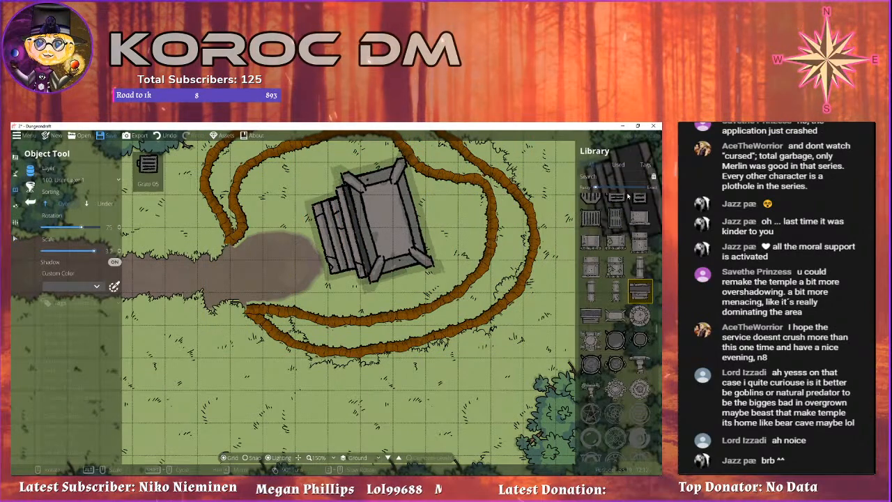
pyautogui.write('pillars')
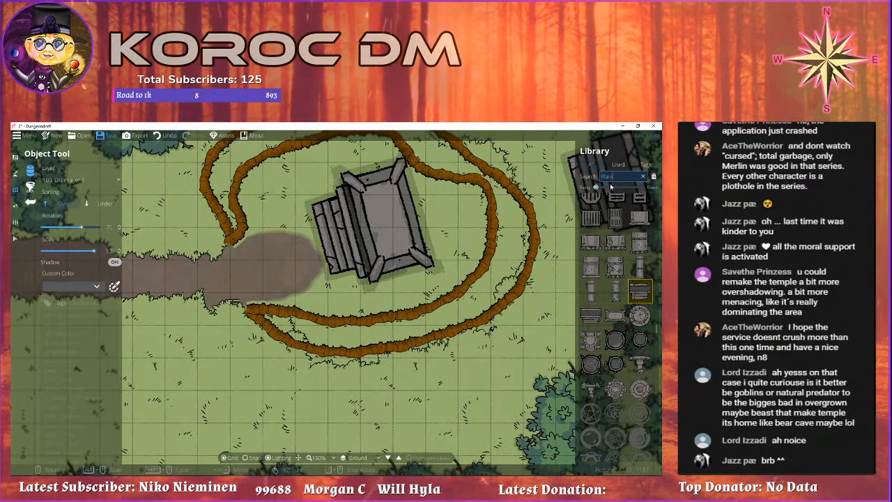
pyautogui.write('p')
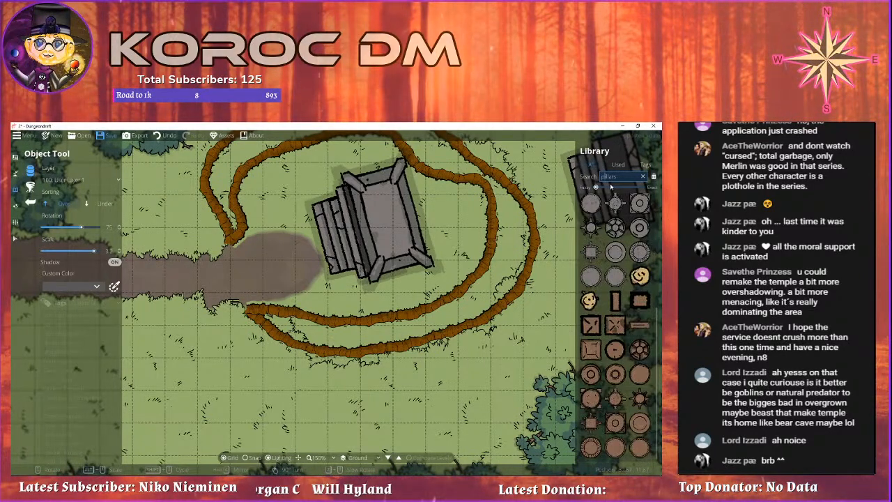
pyautogui.scroll(5, 622, 309)
pyautogui.click(639, 228)
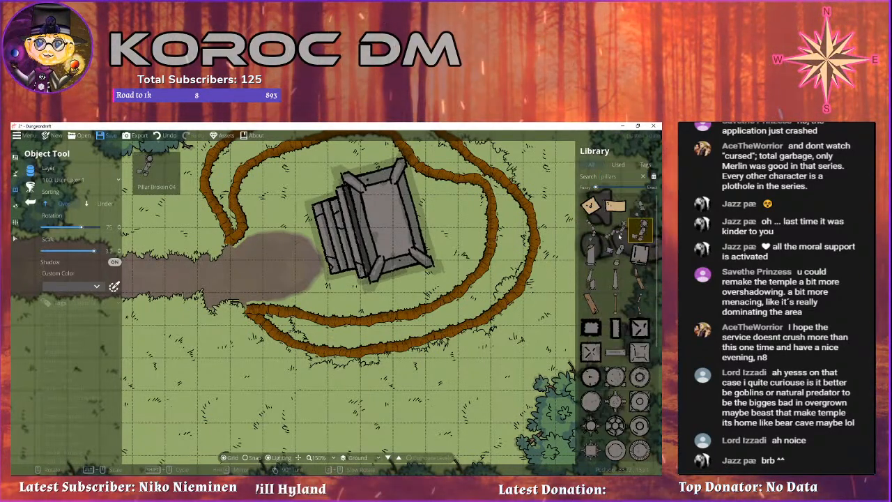
pyautogui.scroll(-3, 310, 281)
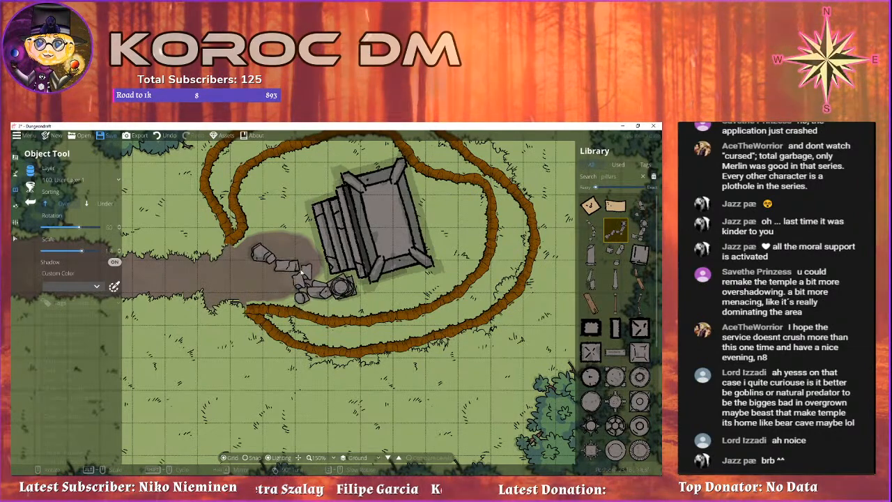
pyautogui.scroll(1, 310, 277)
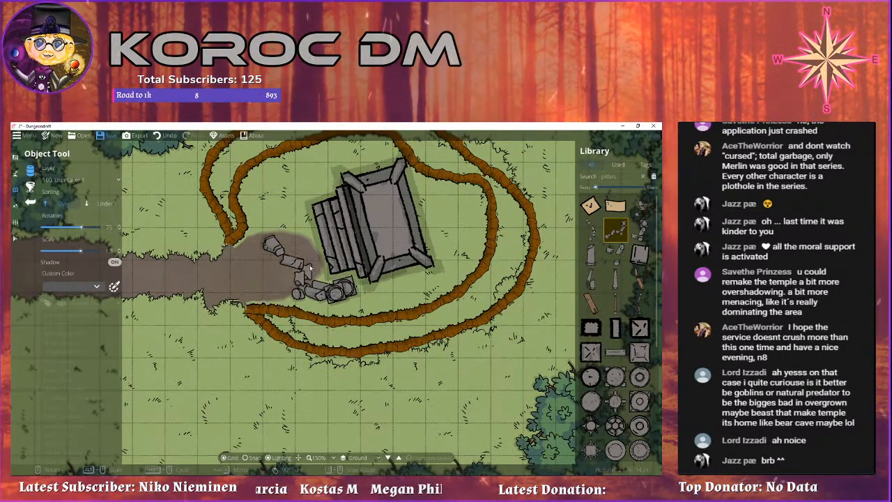
# Move the two broken pillars to opposite sides of the altar's steps, one north and one south, and save the map.
pyautogui.click(15, 246)
pyautogui.moveTo(345, 289); pyautogui.dragTo(312, 189)
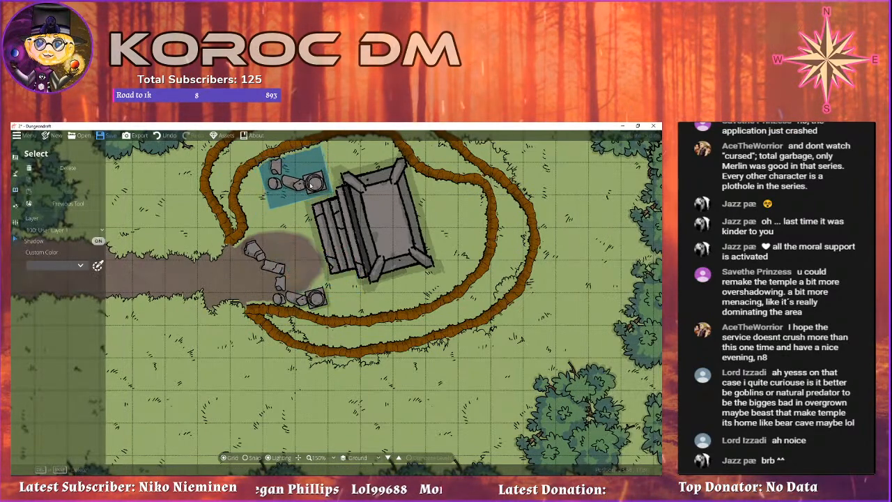
pyautogui.moveTo(316, 299); pyautogui.dragTo(343, 289)
pyautogui.click(377, 311)
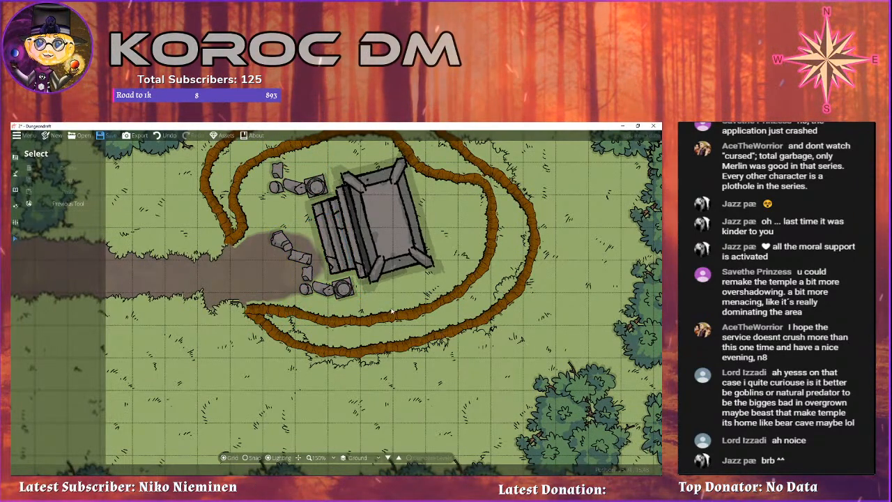
pyautogui.scroll(-3, 390, 301)
pyautogui.moveTo(453, 235); pyautogui.dragTo(431, 236)
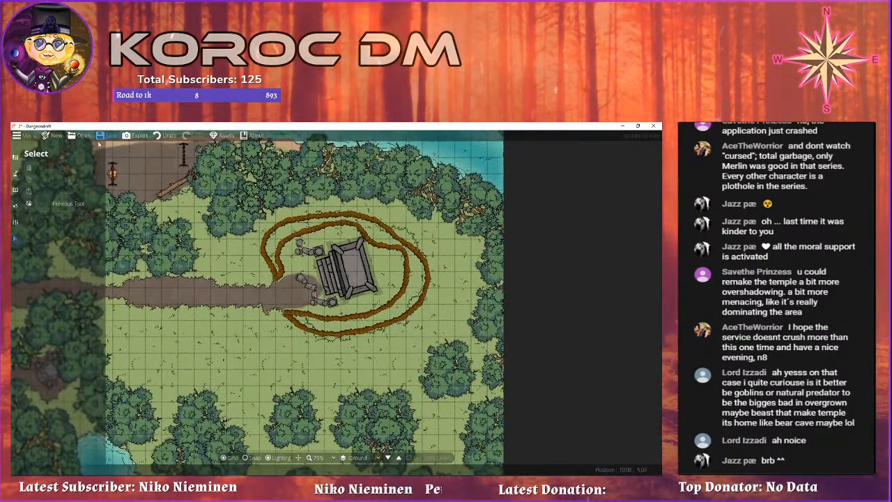
# Look through the object library for decorations that suit the stone temple.
pyautogui.click(15, 189)
pyautogui.moveTo(369, 303); pyautogui.dragTo(356, 259)
pyautogui.scroll(-10, 603, 339)
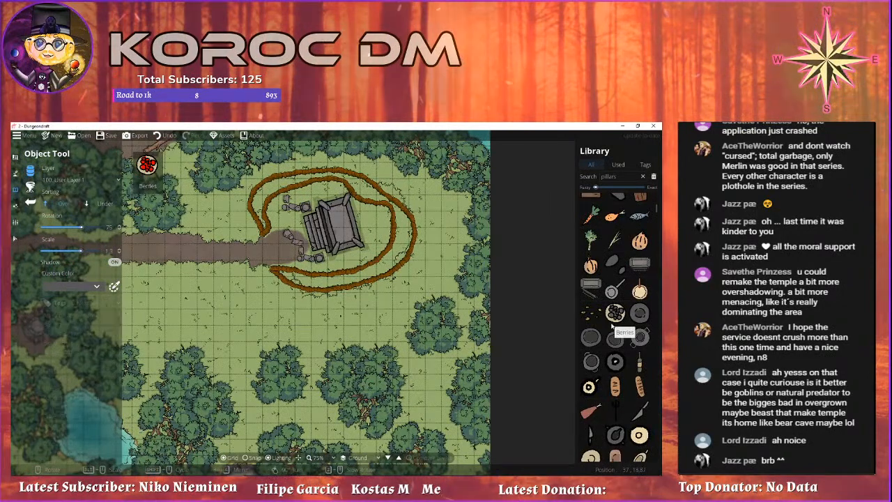
pyautogui.scroll(-5, 637, 319)
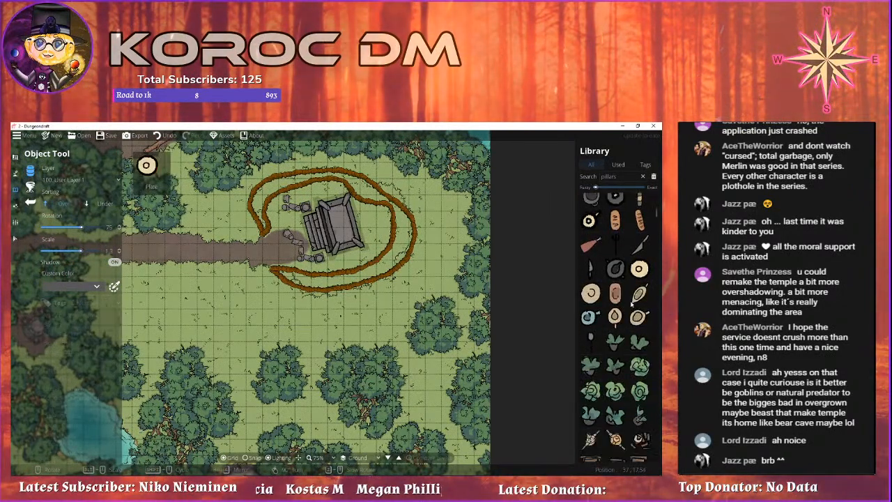
pyautogui.scroll(3, 588, 274)
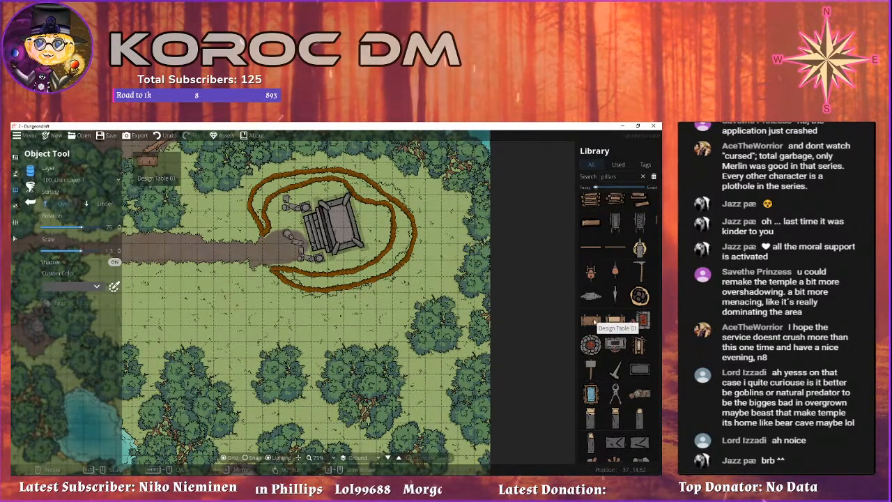
pyautogui.scroll(-10, 633, 284)
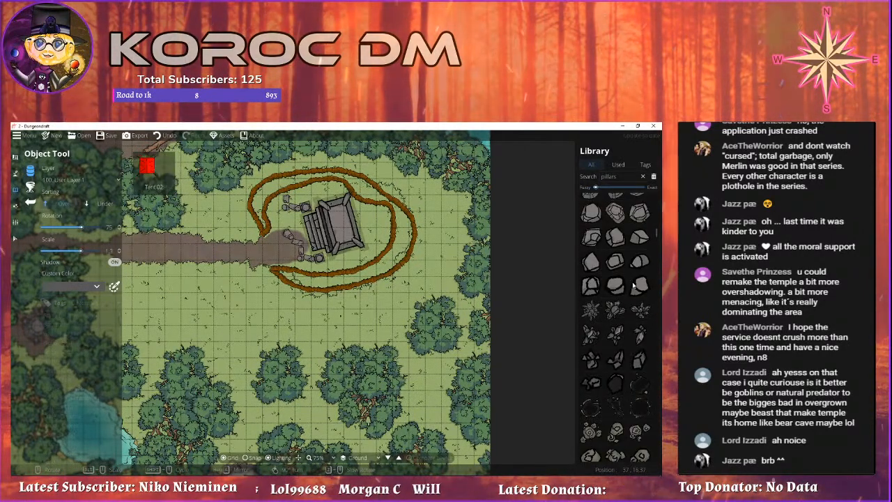
pyautogui.scroll(-5, 633, 284)
pyautogui.moveTo(656, 244); pyautogui.dragTo(654, 262)
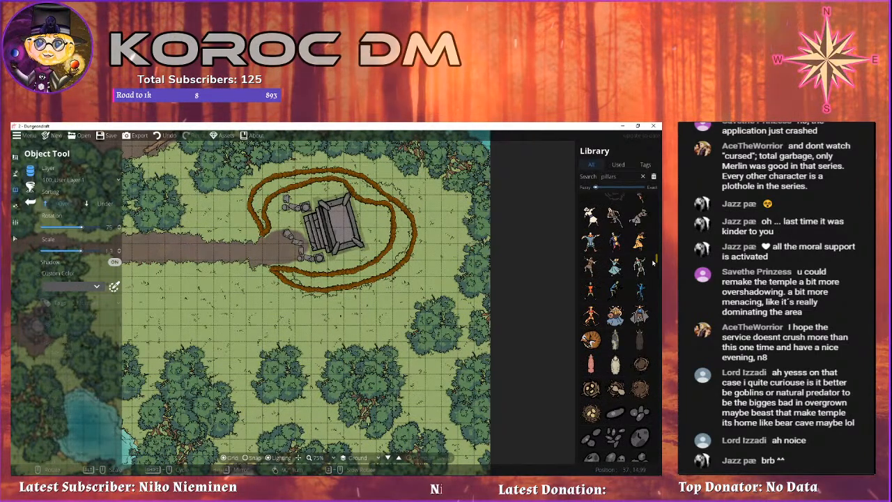
pyautogui.moveTo(653, 261); pyautogui.dragTo(643, 311)
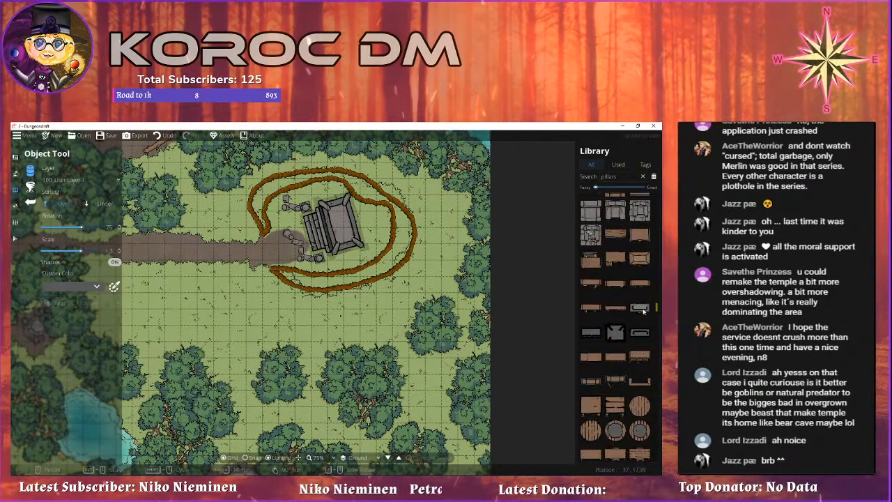
pyautogui.scroll(-14, 614, 312)
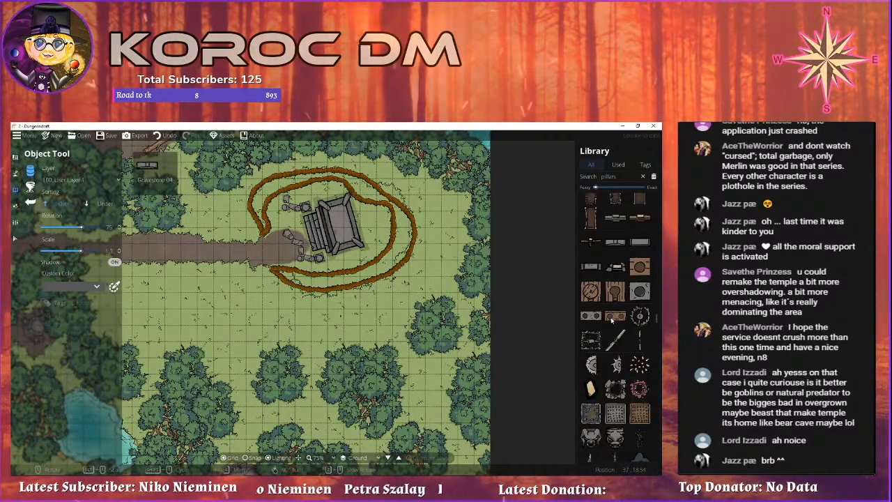
pyautogui.scroll(-5, 611, 319)
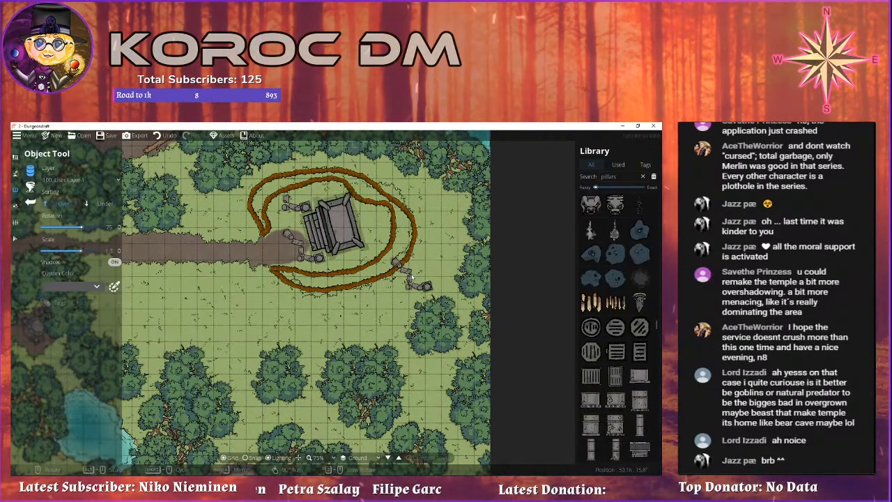
# Place two horned gargoyle statues on User Layer 3 at the altar's southwest and northwest corners, rotated 15 and 120 degrees and scaled to 0.9.
pyautogui.scroll(3, 610, 321)
pyautogui.scroll(5, 337, 226)
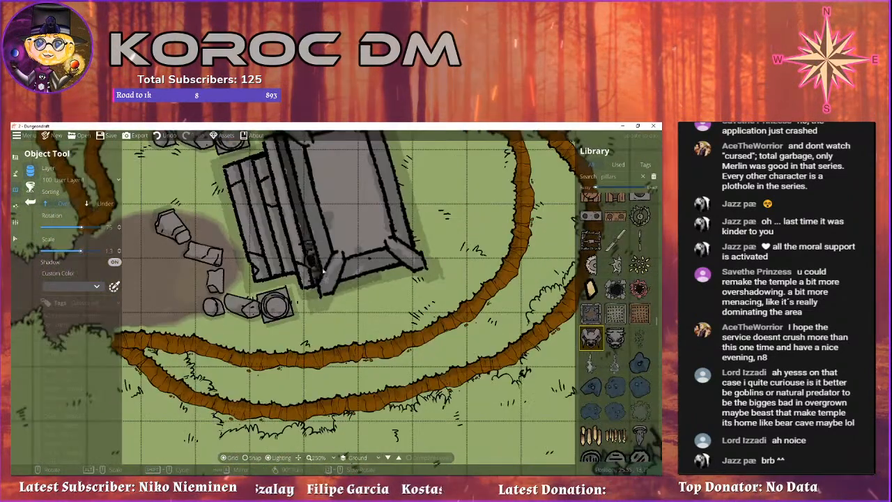
pyautogui.click(76, 180)
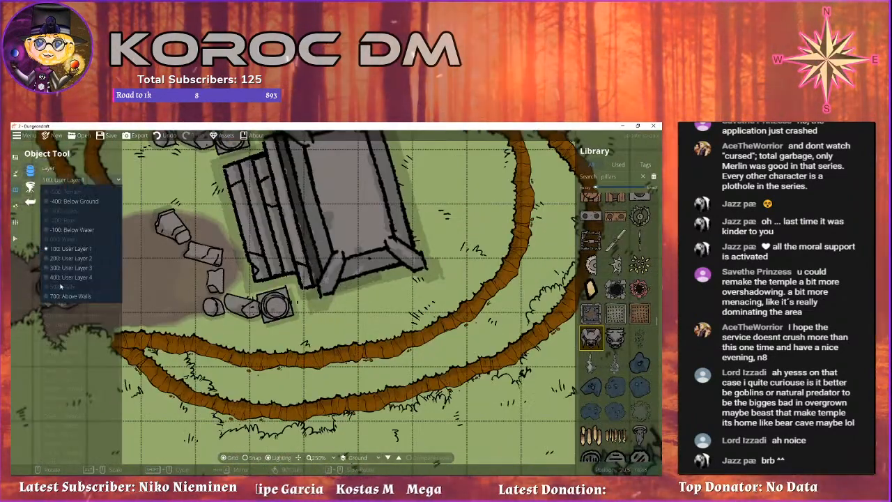
pyautogui.click(67, 267)
pyautogui.scroll(-4, 324, 296)
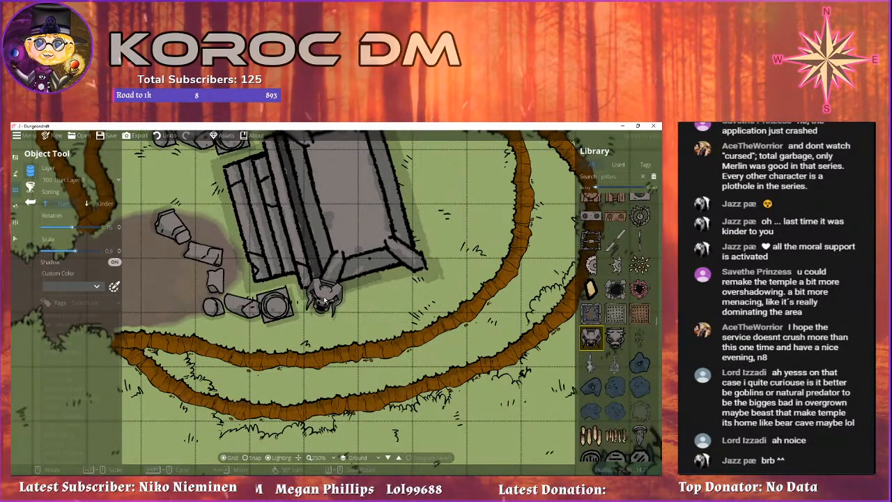
pyautogui.click(324, 299)
pyautogui.click(421, 267)
pyautogui.moveTo(362, 230); pyautogui.dragTo(350, 304)
pyautogui.scroll(2, 320, 223)
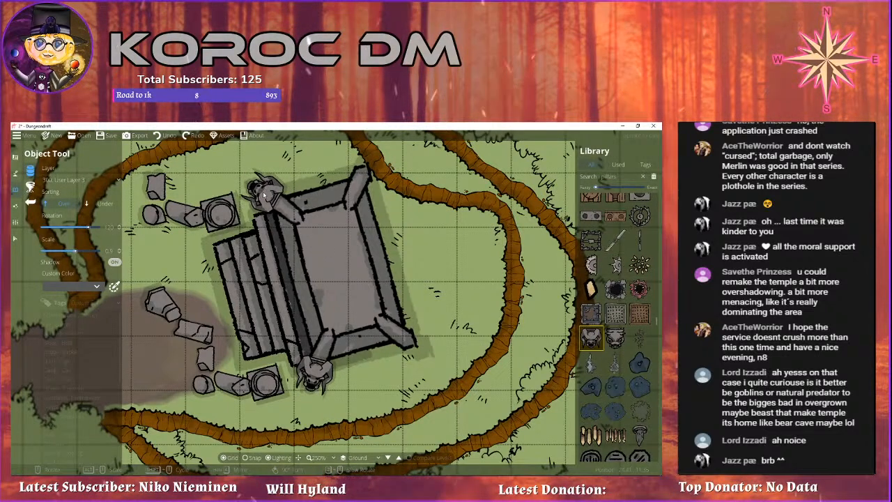
pyautogui.click(263, 190)
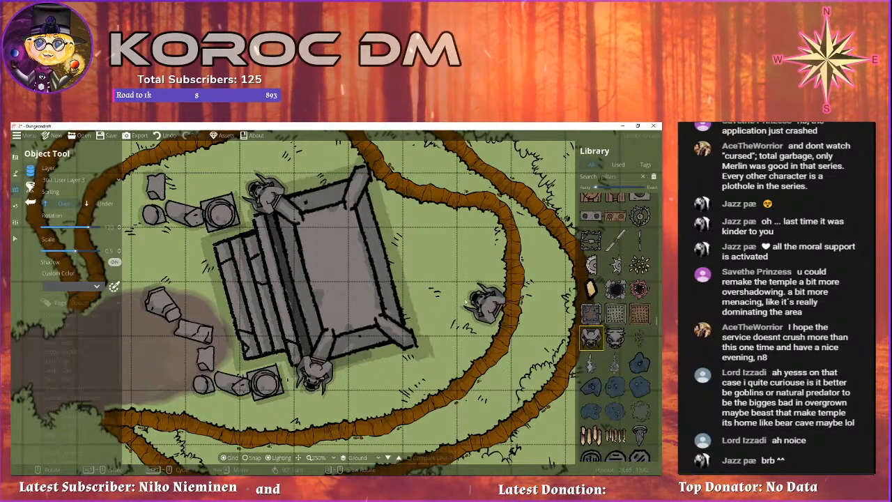
# Look through the object library for more temple pieces and preview a flat stone slab under the altar's east side.
pyautogui.scroll(-8, 492, 303)
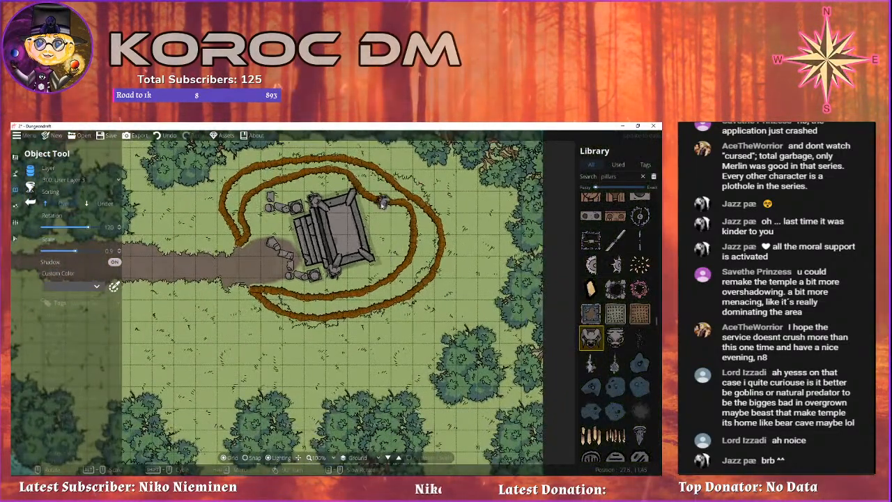
pyautogui.moveTo(504, 281); pyautogui.dragTo(436, 288)
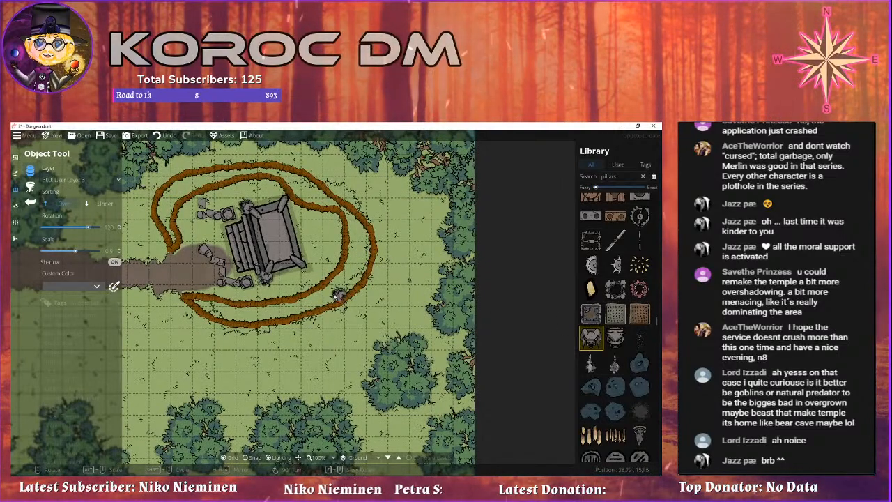
pyautogui.moveTo(322, 285); pyautogui.dragTo(302, 288)
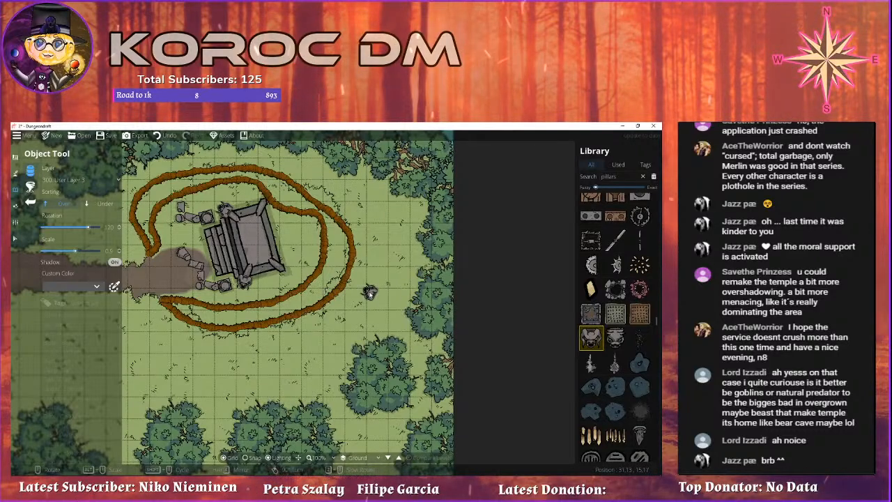
pyautogui.scroll(-3, 603, 297)
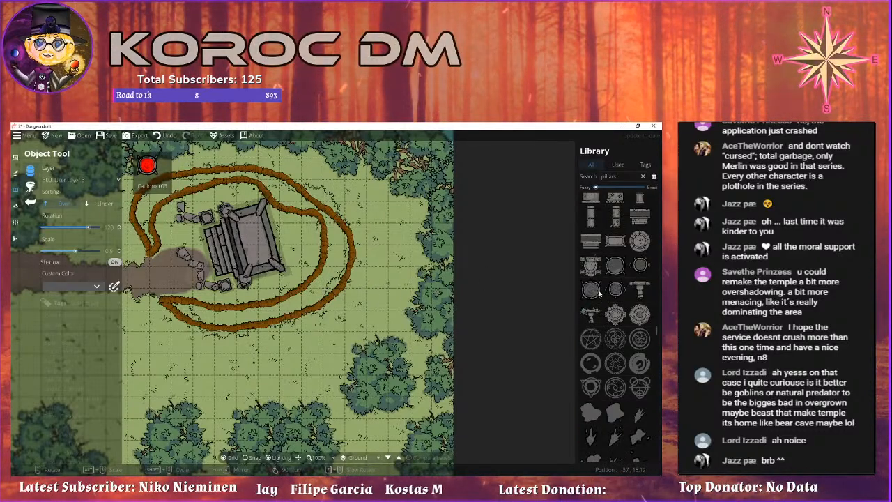
pyautogui.scroll(-4, 601, 295)
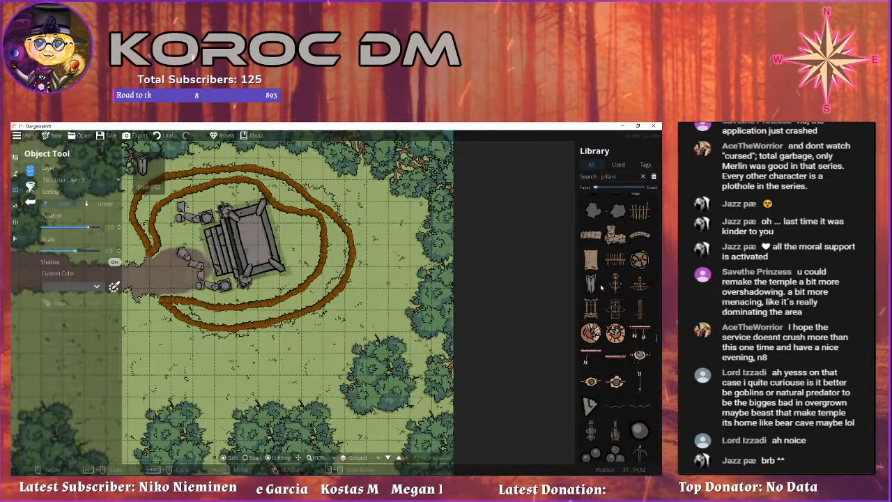
pyautogui.scroll(-2, 610, 293)
pyautogui.scroll(-5, 610, 292)
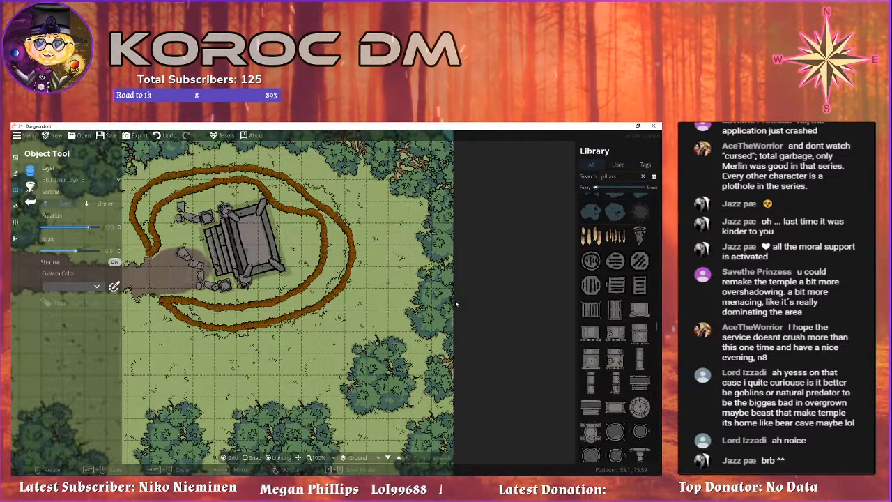
pyautogui.scroll(-9, 283, 238)
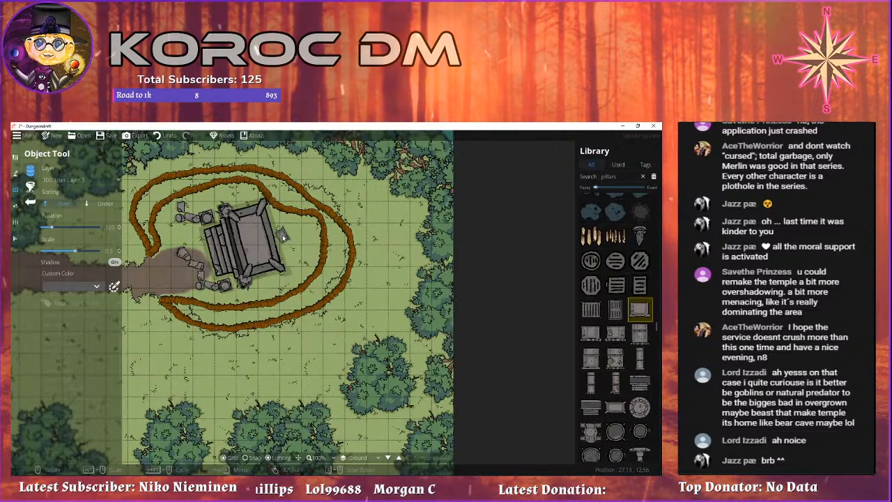
pyautogui.scroll(2, 283, 242)
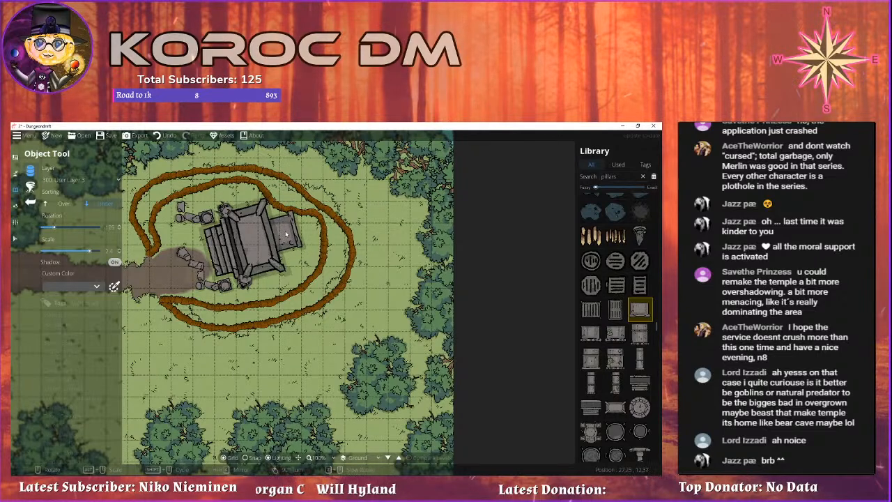
# Place the Gravestone 04 slab in the altar's centre, sorted over, rotated 76 degrees, scaled to 3.8 and without shadow.
pyautogui.scroll(6, 638, 329)
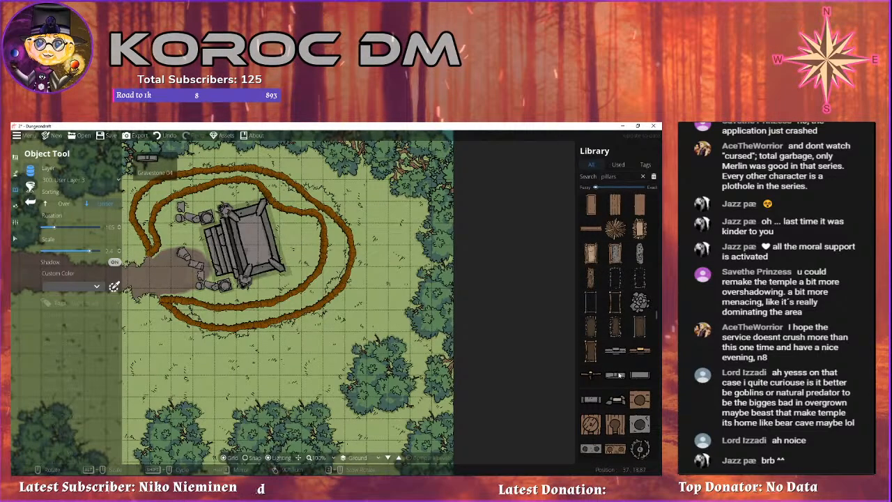
pyautogui.click(617, 375)
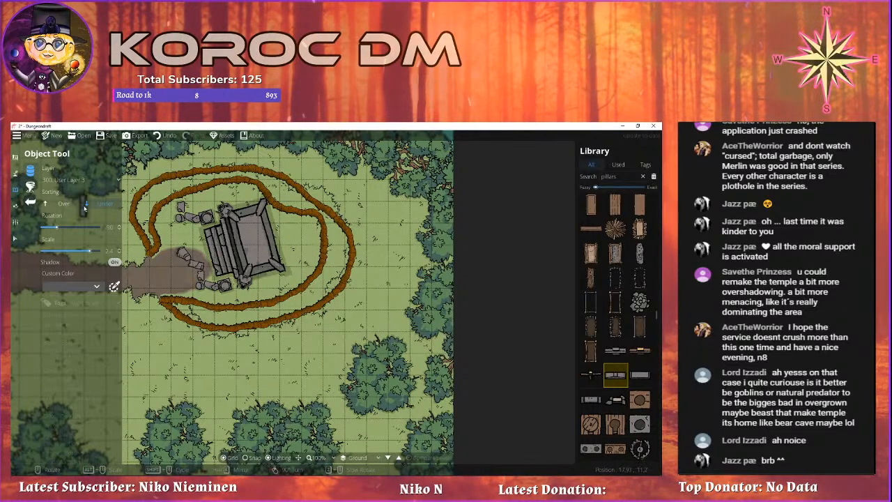
pyautogui.scroll(9, 253, 243)
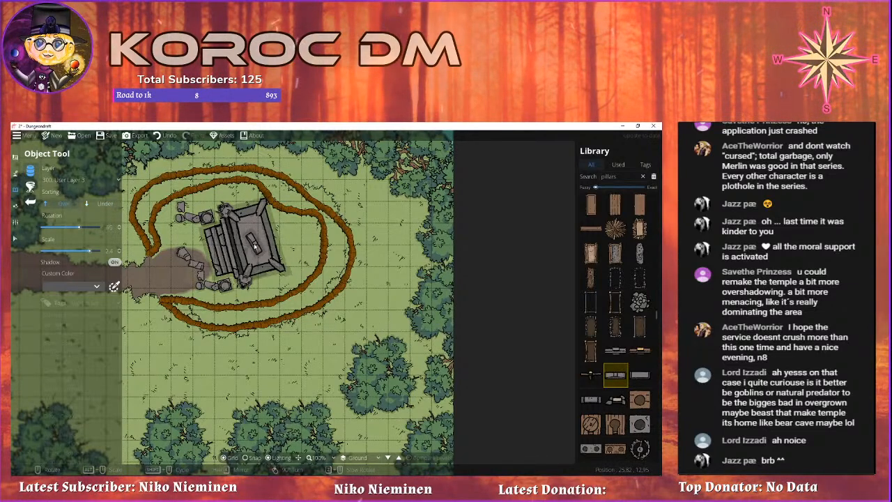
pyautogui.click(114, 262)
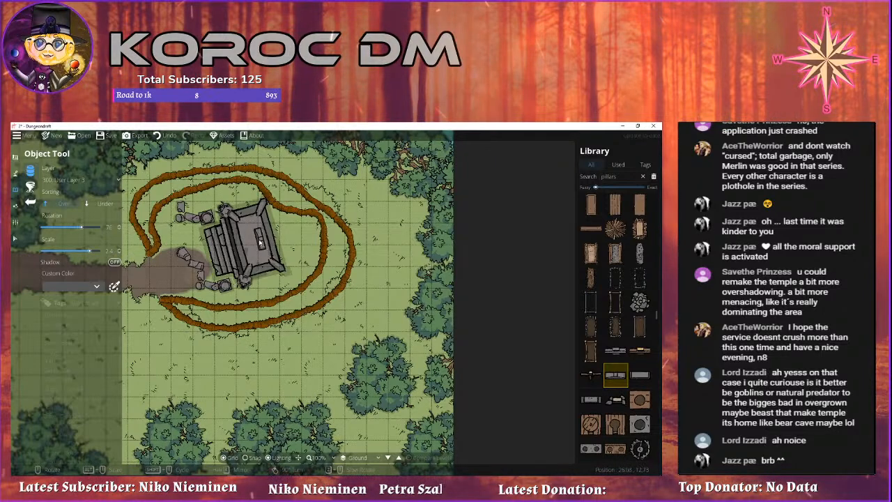
pyautogui.scroll(1, 255, 244)
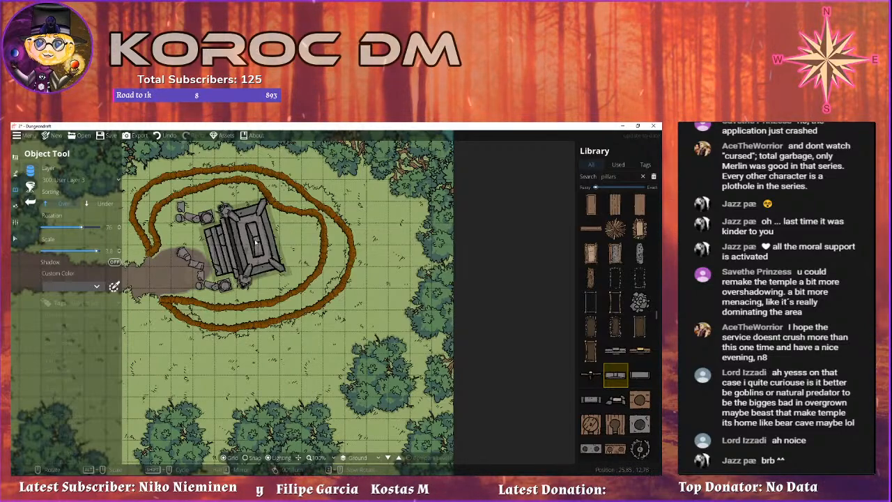
# Look through the object library for more stone pieces and decorations for the temple.
pyautogui.moveTo(252, 343); pyautogui.dragTo(244, 377)
pyautogui.moveTo(418, 347); pyautogui.dragTo(360, 305)
pyautogui.moveTo(487, 280); pyautogui.dragTo(526, 313)
pyautogui.scroll(-5, 613, 312)
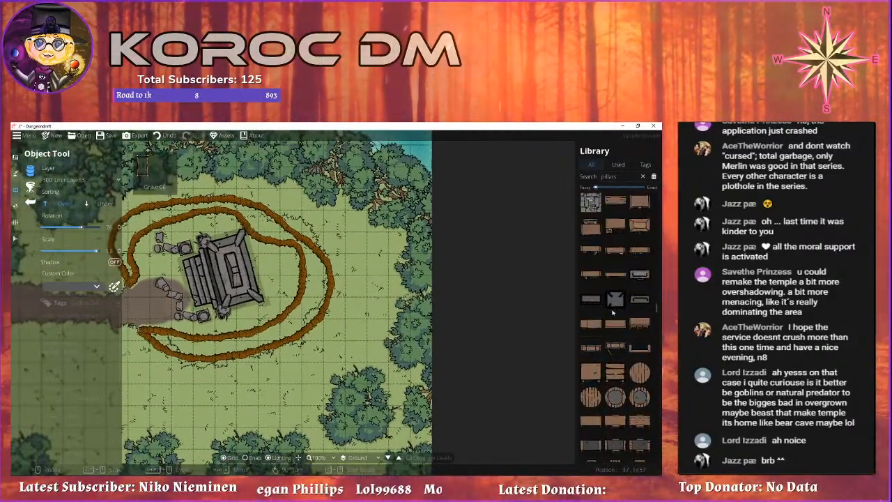
pyautogui.scroll(4, 613, 312)
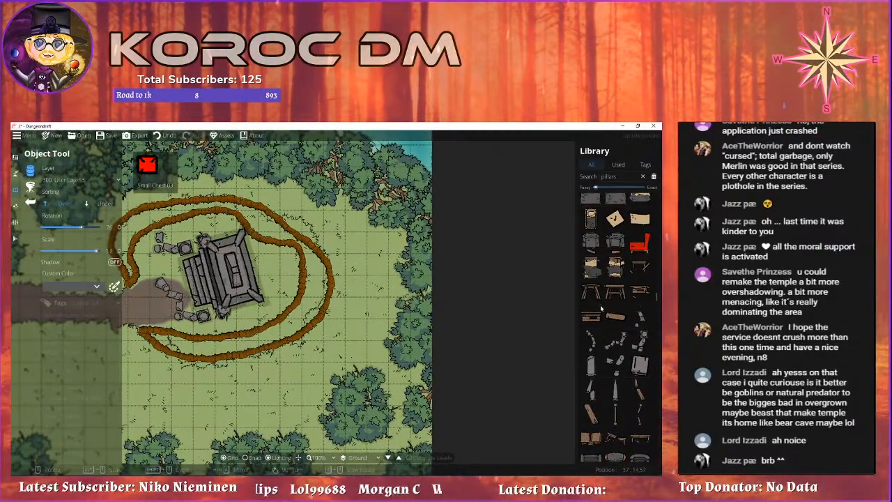
pyautogui.moveTo(278, 315); pyautogui.dragTo(326, 302)
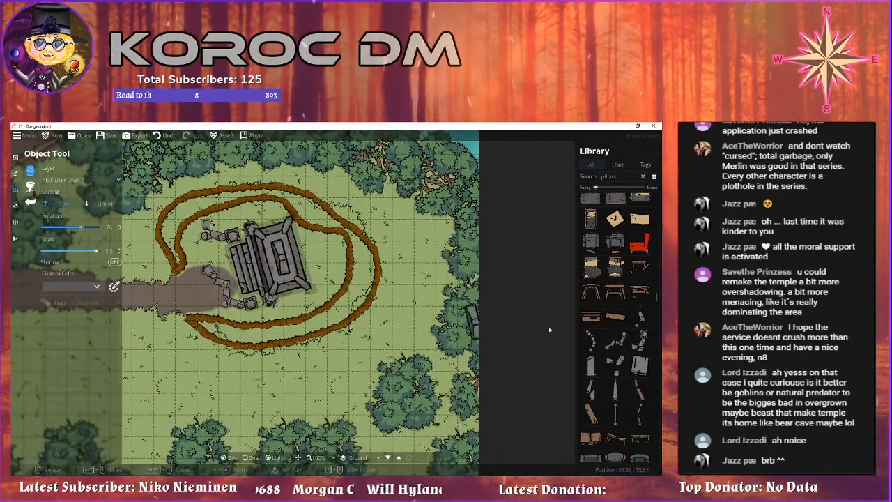
pyautogui.scroll(5, 614, 317)
pyautogui.scroll(5, 615, 317)
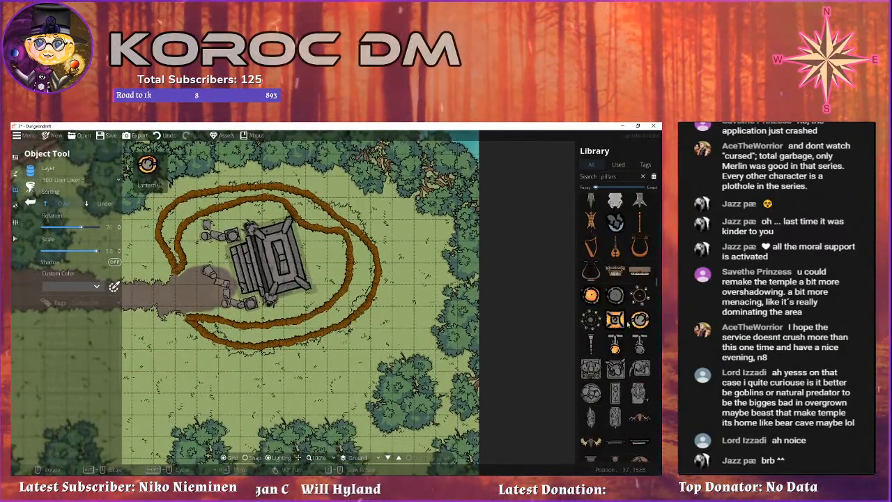
pyautogui.scroll(-4, 446, 286)
# Reposition the tree clump at the map's south edge, between the path and the rocky hill, moving it farther onto the grass.
pyautogui.moveTo(362, 324); pyautogui.dragTo(384, 297)
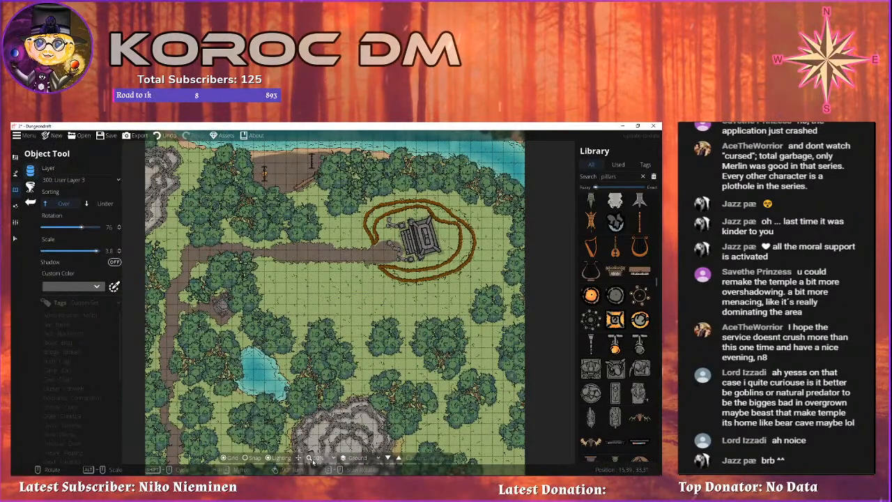
pyautogui.moveTo(363, 377); pyautogui.dragTo(415, 209)
pyautogui.scroll(5, 415, 208)
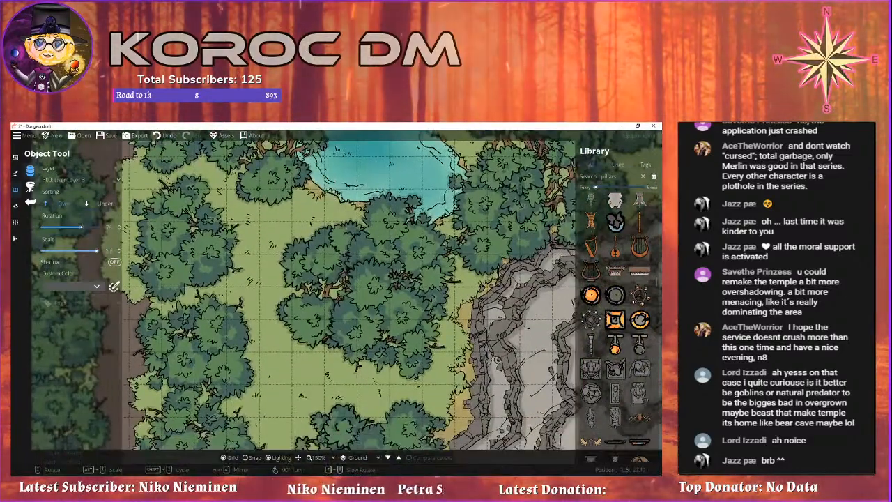
pyautogui.click(15, 238)
pyautogui.moveTo(358, 352); pyautogui.dragTo(378, 366)
pyautogui.press('Delete')
pyautogui.moveTo(385, 427); pyautogui.dragTo(394, 313)
pyautogui.moveTo(395, 321); pyautogui.dragTo(379, 274)
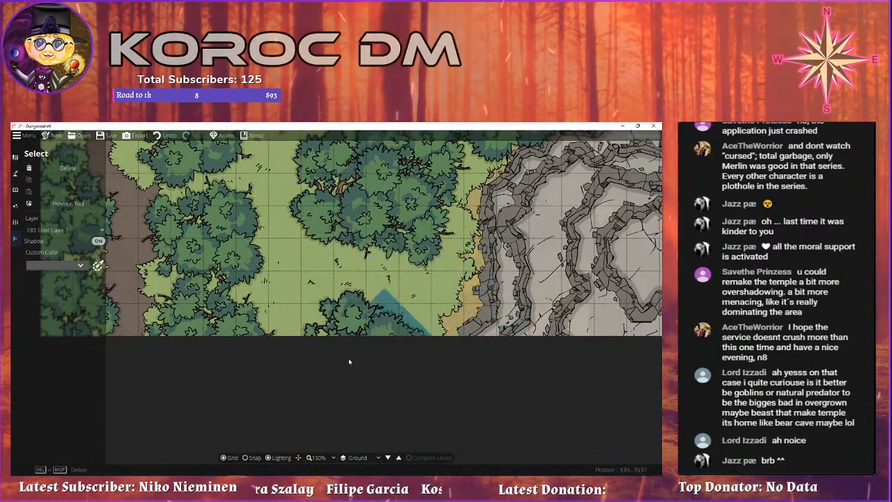
pyautogui.click(358, 328)
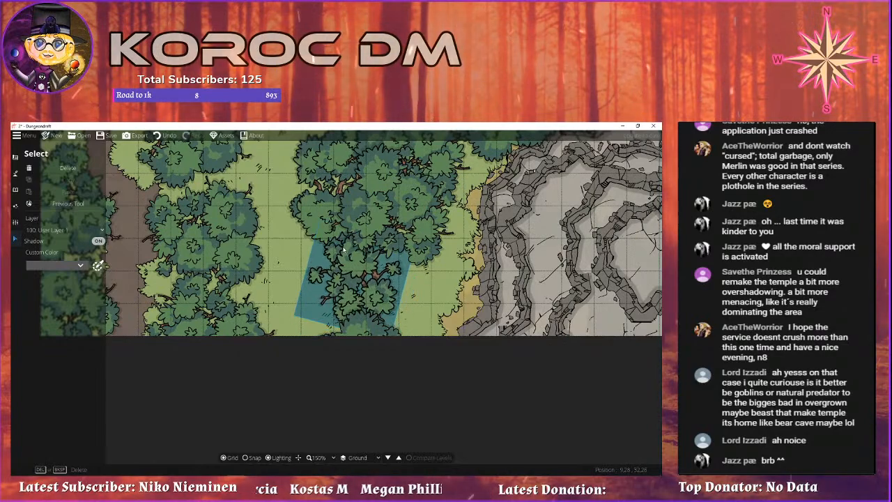
pyautogui.moveTo(399, 230); pyautogui.dragTo(413, 320)
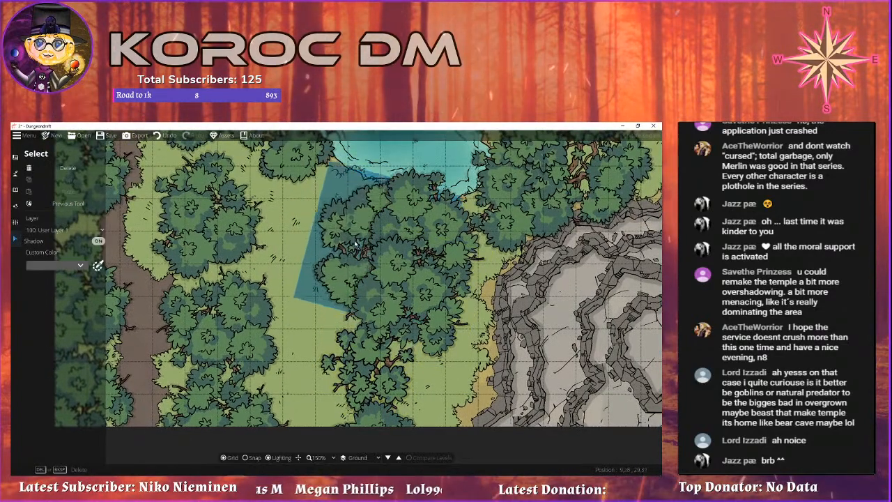
pyautogui.moveTo(430, 349); pyautogui.dragTo(405, 264)
pyautogui.moveTo(355, 295)
pyautogui.mouseDown()
pyautogui.moveTo(350, 305)
pyautogui.moveTo(365, 266)
pyautogui.moveTo(358, 301)
pyautogui.moveTo(368, 283)
pyautogui.mouseUp()
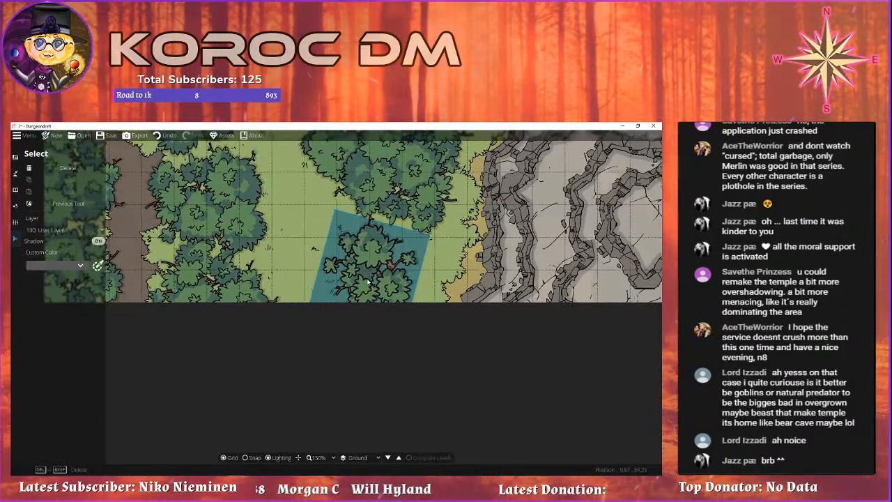
# Inspect the tree clumps beside the path in the southwest part of the map, selecting individual clumps.
pyautogui.moveTo(305, 278); pyautogui.dragTo(380, 319)
pyautogui.moveTo(287, 317); pyautogui.dragTo(276, 315)
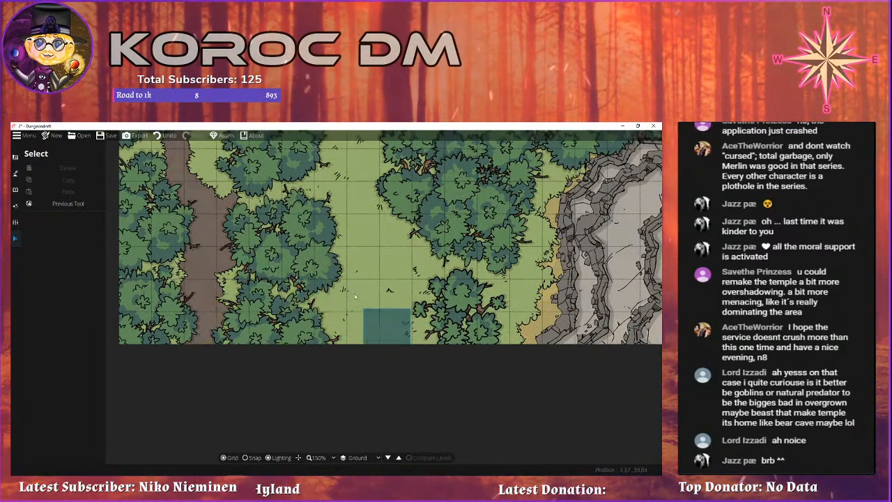
pyautogui.moveTo(234, 247); pyautogui.dragTo(252, 336)
pyautogui.moveTo(258, 225); pyautogui.dragTo(328, 321)
pyautogui.click(295, 308)
pyautogui.moveTo(332, 315); pyautogui.dragTo(335, 318)
pyautogui.click(255, 290)
pyautogui.moveTo(245, 287)
pyautogui.mouseDown()
pyautogui.moveTo(195, 284)
pyautogui.moveTo(241, 276)
pyautogui.mouseUp()
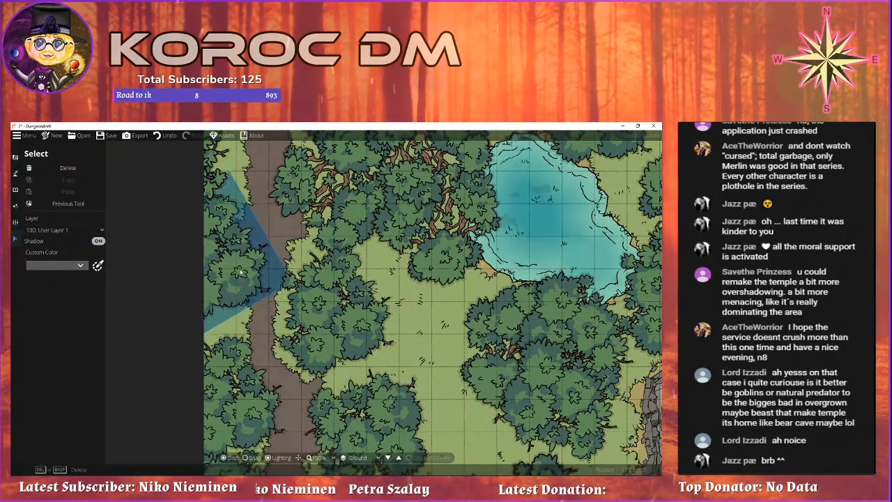
pyautogui.rightClick(241, 269)
pyautogui.moveTo(256, 371); pyautogui.dragTo(266, 251)
pyautogui.moveTo(256, 217); pyautogui.dragTo(287, 293)
pyautogui.click(279, 183)
pyautogui.rightClick(277, 188)
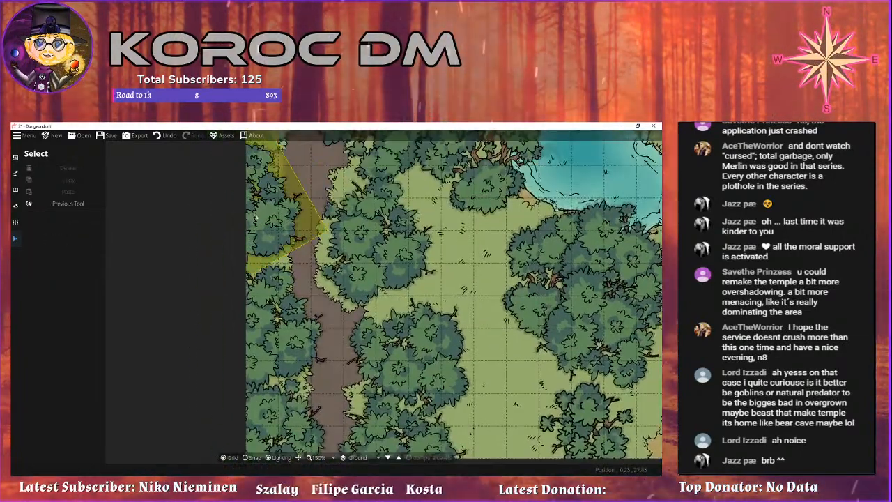
# Inspect the tree clumps along the map's west edge, from beside the pond north to the path's bend near the stone ruin.
pyautogui.moveTo(259, 195); pyautogui.dragTo(329, 305)
pyautogui.click(332, 234)
pyautogui.moveTo(335, 237); pyautogui.dragTo(338, 289)
pyautogui.click(350, 210)
pyautogui.moveTo(376, 224); pyautogui.dragTo(347, 246)
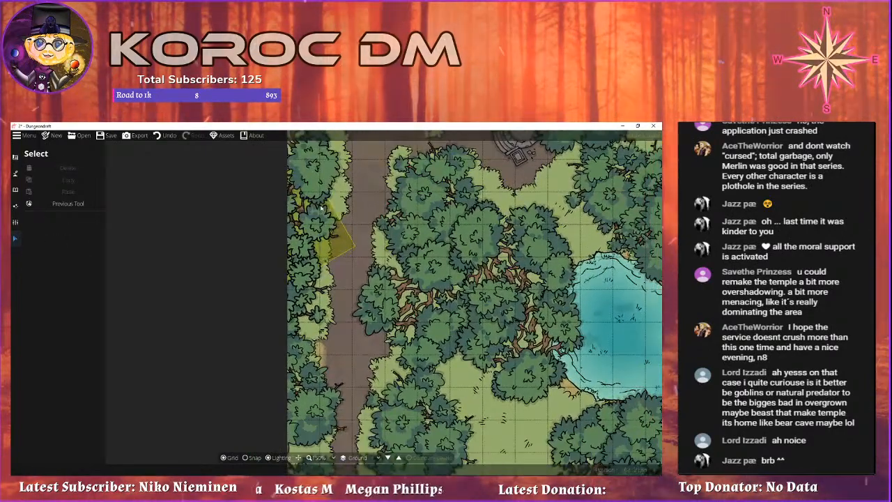
pyautogui.moveTo(411, 229); pyautogui.dragTo(359, 301)
pyautogui.click(275, 240)
pyautogui.rightClick(277, 233)
pyautogui.moveTo(278, 183); pyautogui.dragTo(367, 360)
pyautogui.click(239, 215)
pyautogui.rightClick(240, 215)
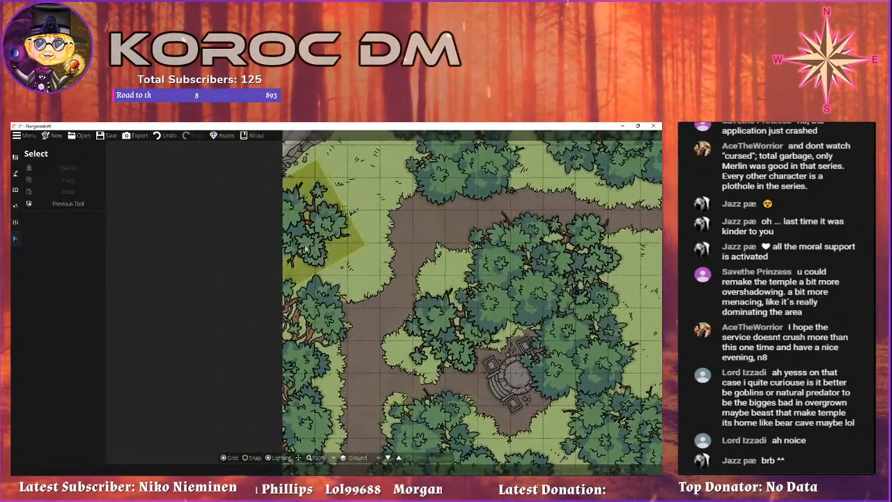
# Move the selected tree at the map's western edge south against the neighbouring trees.
pyautogui.click(287, 264)
pyautogui.moveTo(286, 265); pyautogui.dragTo(287, 282)
pyautogui.rightClick(288, 282)
pyautogui.moveTo(404, 264); pyautogui.dragTo(282, 255)
pyautogui.moveTo(191, 248); pyautogui.dragTo(229, 275)
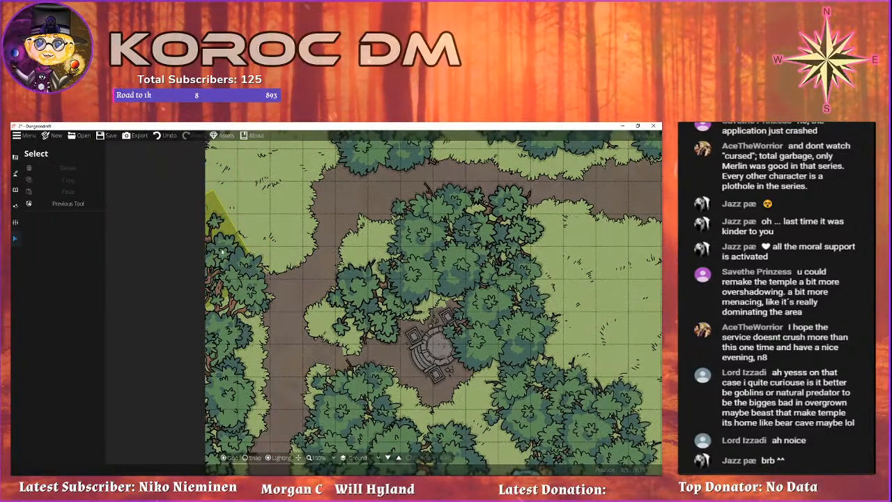
# Choose the Tree Branch 02 object from the asset library for placement.
pyautogui.click(15, 173)
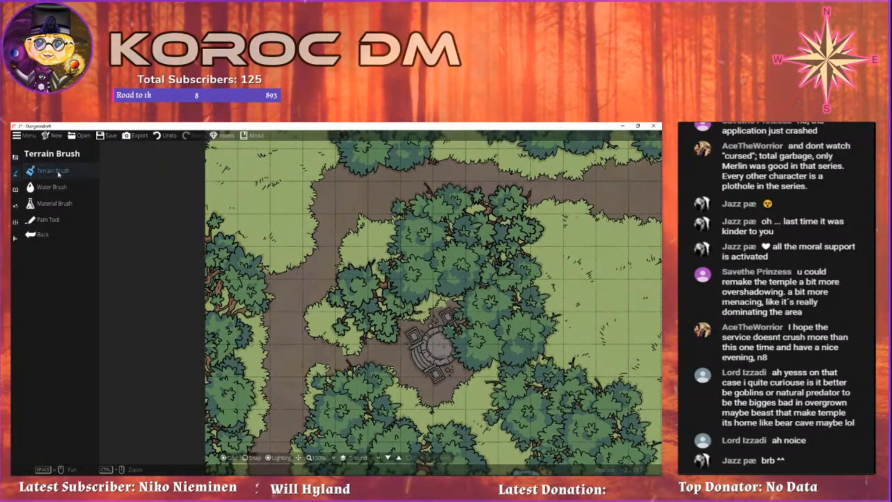
pyautogui.click(59, 174)
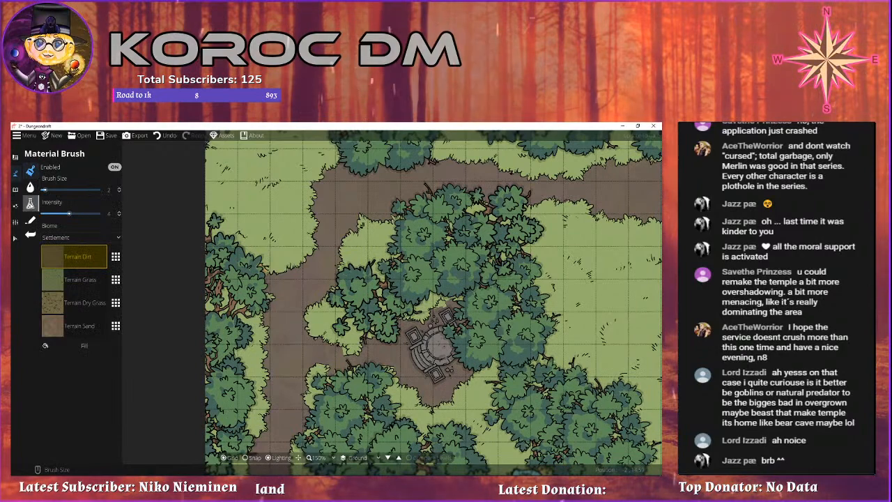
pyautogui.click(15, 190)
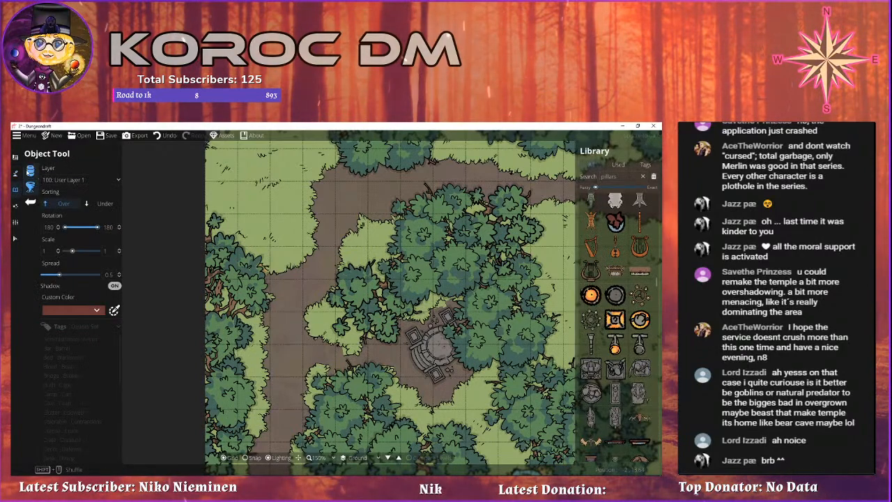
pyautogui.click(30, 172)
pyautogui.scroll(-20, 637, 382)
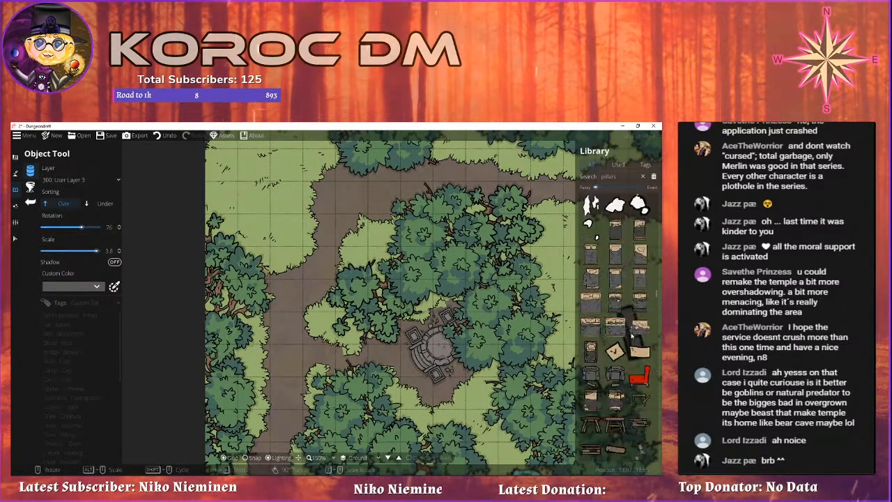
pyautogui.scroll(-15, 640, 341)
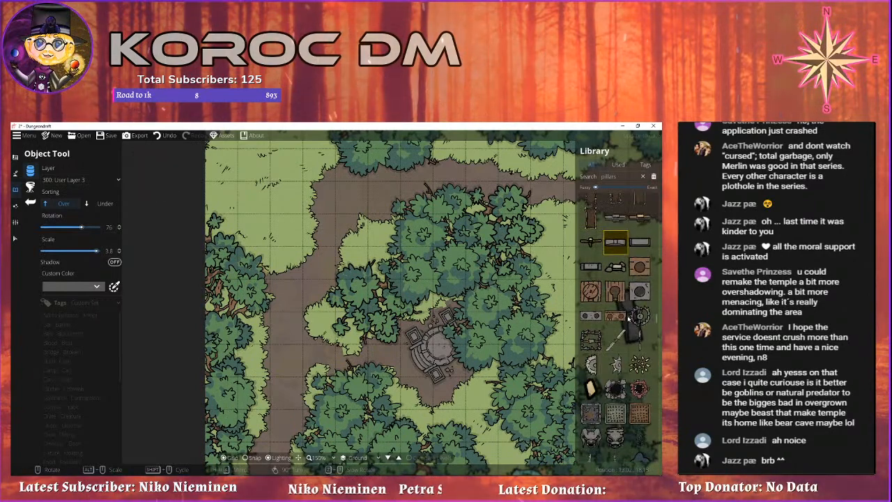
pyautogui.scroll(-15, 637, 345)
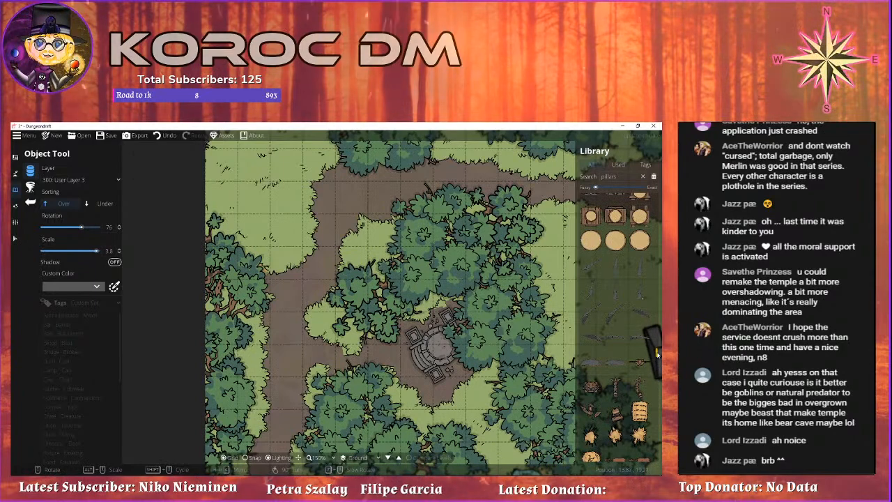
pyautogui.scroll(-15, 656, 355)
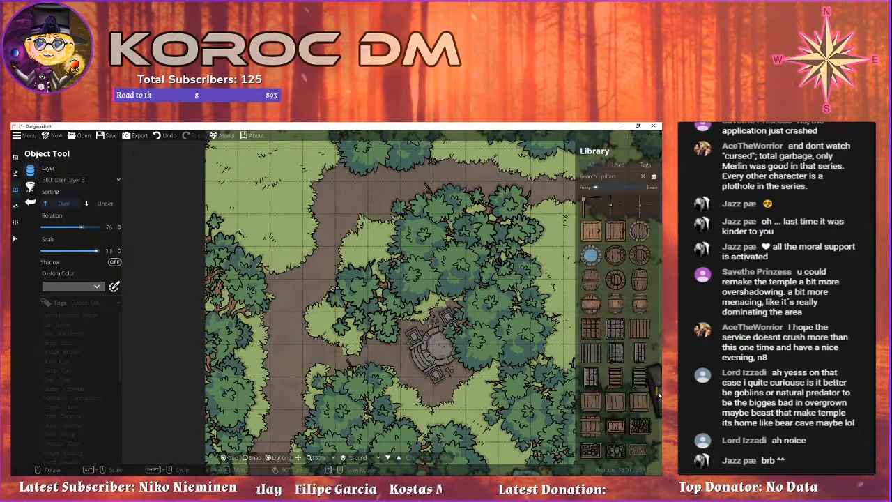
pyautogui.scroll(-10, 656, 395)
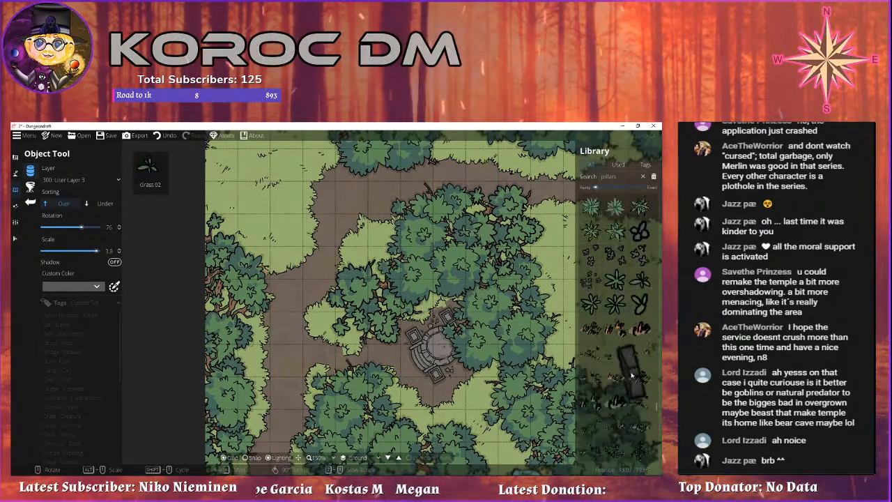
pyautogui.scroll(-5, 632, 375)
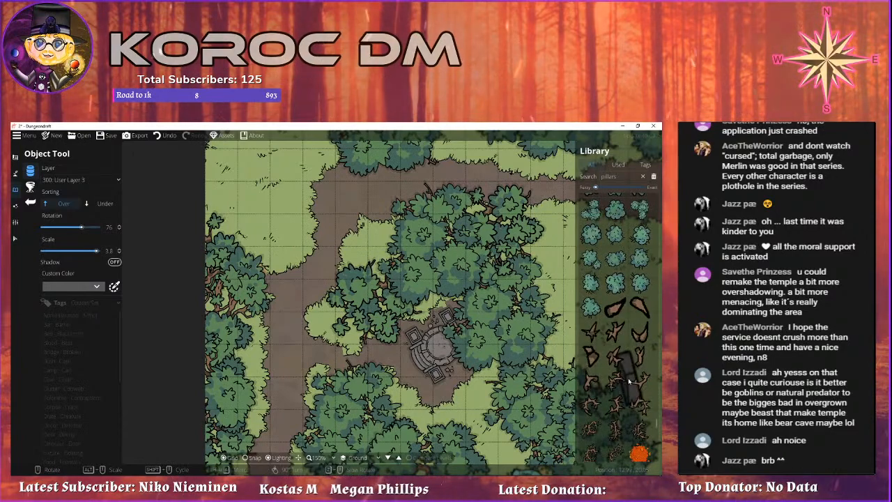
pyautogui.scroll(-5, 629, 380)
pyautogui.click(616, 342)
# Rotate the tree branch to -85° and position it beside the trees on the western map edge.
pyautogui.moveTo(257, 209); pyautogui.dragTo(361, 303)
pyautogui.scroll(-11, 265, 314)
pyautogui.scroll(-5, 295, 310)
pyautogui.scroll(-10, 296, 310)
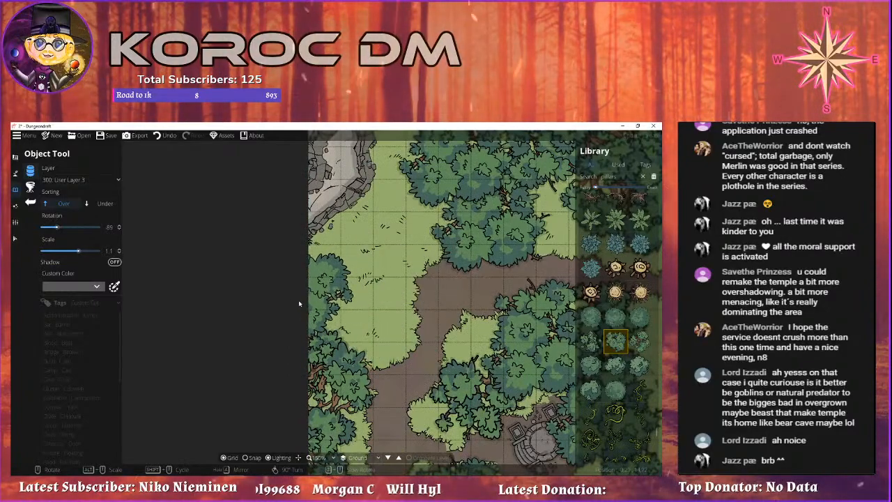
# Inspect the woodland around the pond and down to the southern map edge for gaps in the trees.
pyautogui.moveTo(500, 226); pyautogui.dragTo(339, 460)
pyautogui.moveTo(335, 313); pyautogui.dragTo(209, 251)
pyautogui.moveTo(408, 446); pyautogui.dragTo(400, 154)
pyautogui.moveTo(327, 249); pyautogui.dragTo(387, 172)
pyautogui.moveTo(380, 307); pyautogui.dragTo(350, 202)
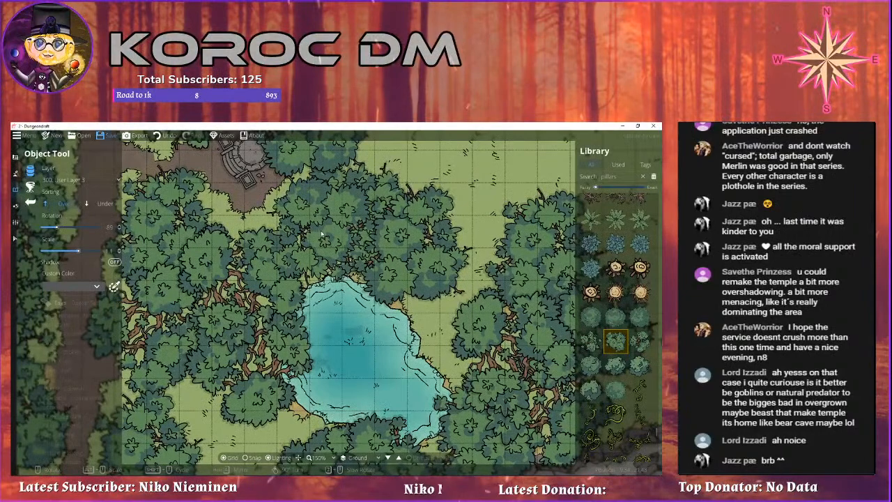
pyautogui.moveTo(334, 348); pyautogui.dragTo(406, 195)
pyautogui.scroll(-2, 342, 279)
pyautogui.moveTo(358, 356); pyautogui.dragTo(314, 281)
pyautogui.scroll(-5, 303, 329)
pyautogui.moveTo(321, 357); pyautogui.dragTo(312, 337)
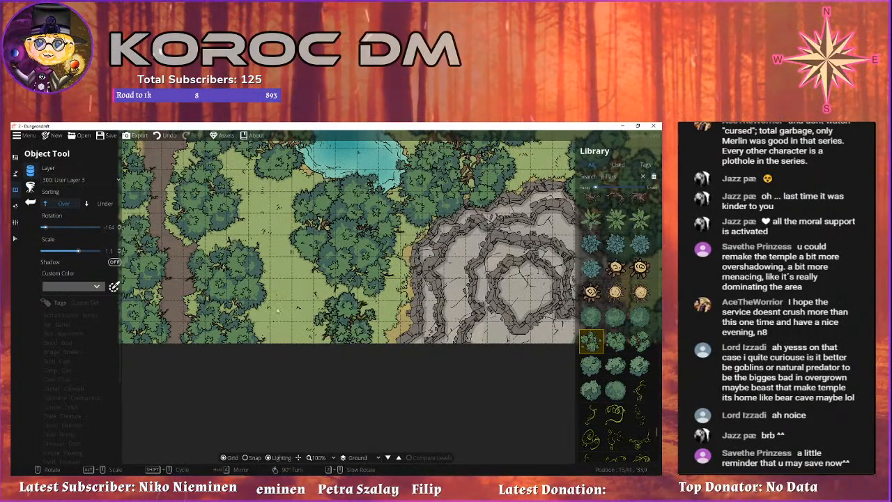
# Add leafy tree branches at the southern map edge west of the rocky hill, varying the branch variant and rotation.
pyautogui.scroll(3, 336, 322)
pyautogui.click(333, 321)
pyautogui.click(593, 342)
pyautogui.click(639, 340)
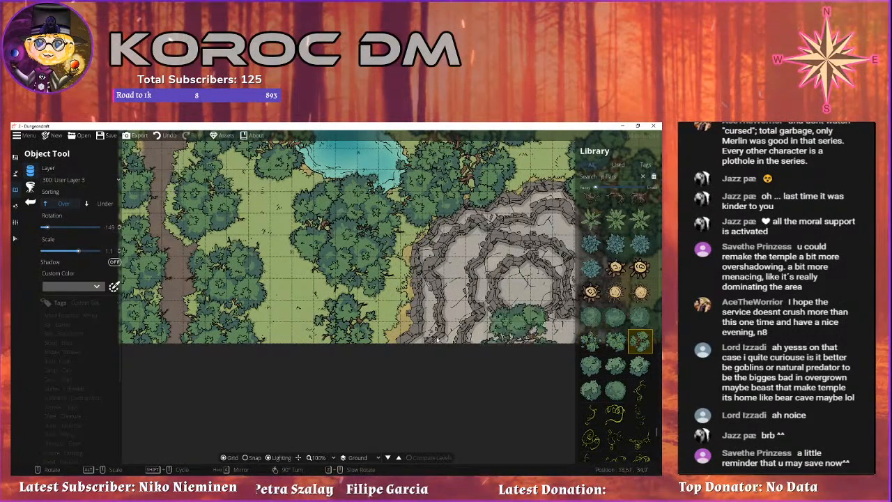
pyautogui.scroll(3, 301, 303)
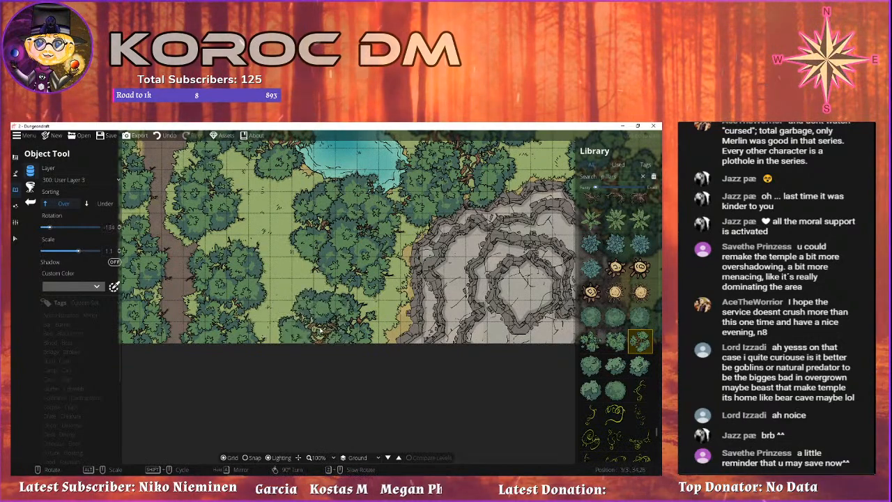
pyautogui.scroll(1, 308, 322)
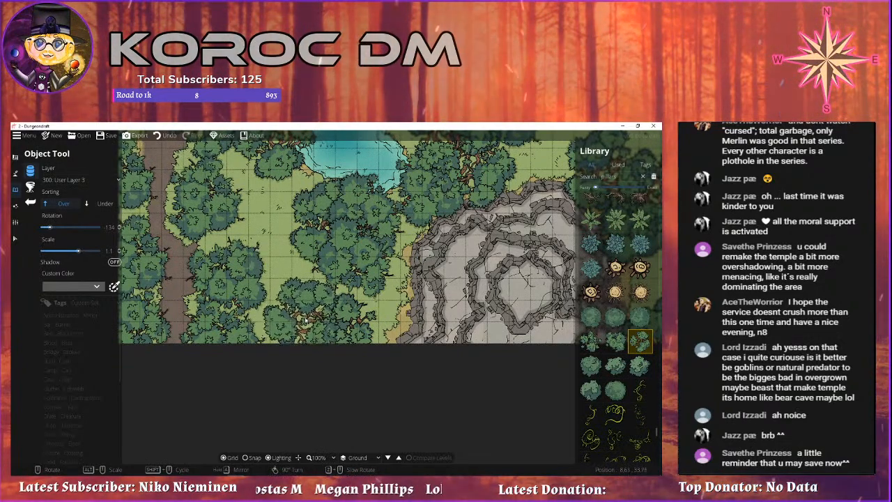
# Look over the woods east of the rocky hill and the clearing around the temple for gaps.
pyautogui.moveTo(425, 248); pyautogui.dragTo(350, 377)
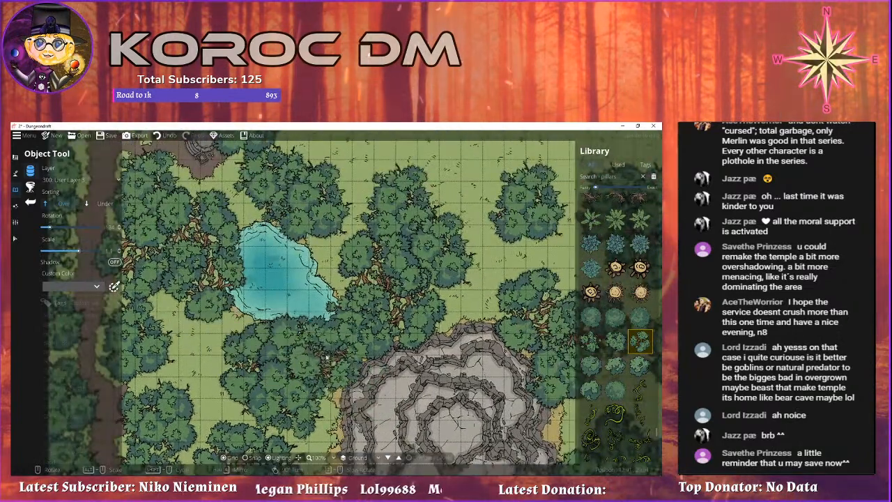
pyautogui.moveTo(308, 356); pyautogui.dragTo(333, 414)
pyautogui.moveTo(388, 308); pyautogui.dragTo(184, 367)
pyautogui.moveTo(326, 385); pyautogui.dragTo(143, 288)
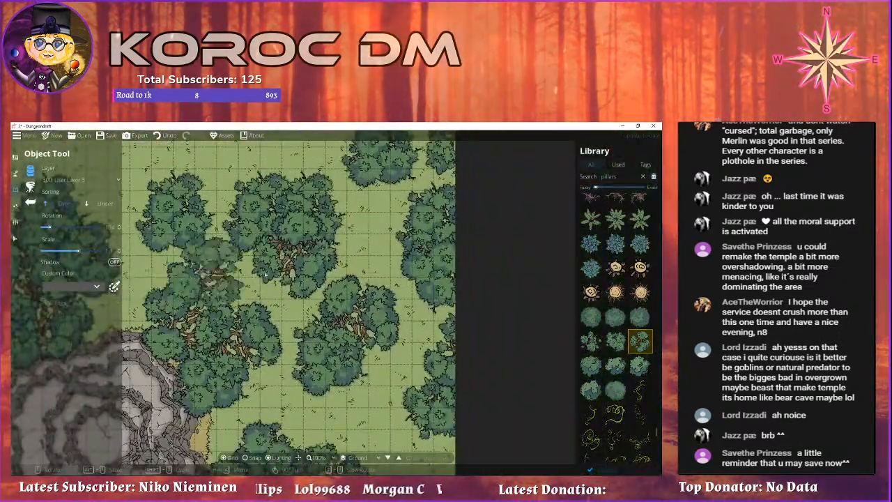
pyautogui.scroll(-2, 332, 262)
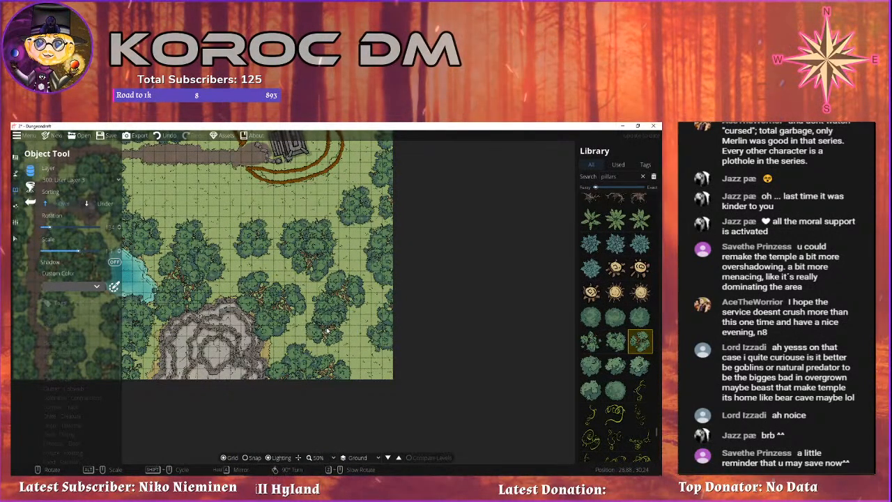
pyautogui.moveTo(245, 202); pyautogui.dragTo(288, 333)
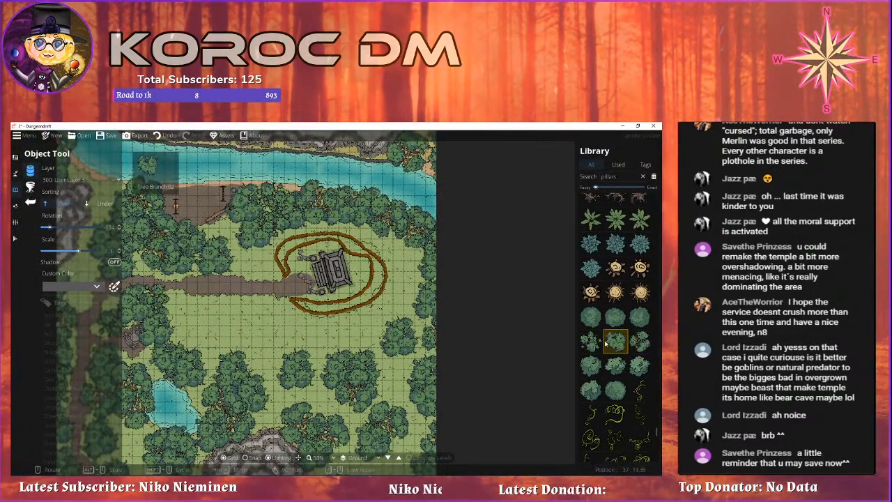
pyautogui.click(616, 342)
pyautogui.click(595, 341)
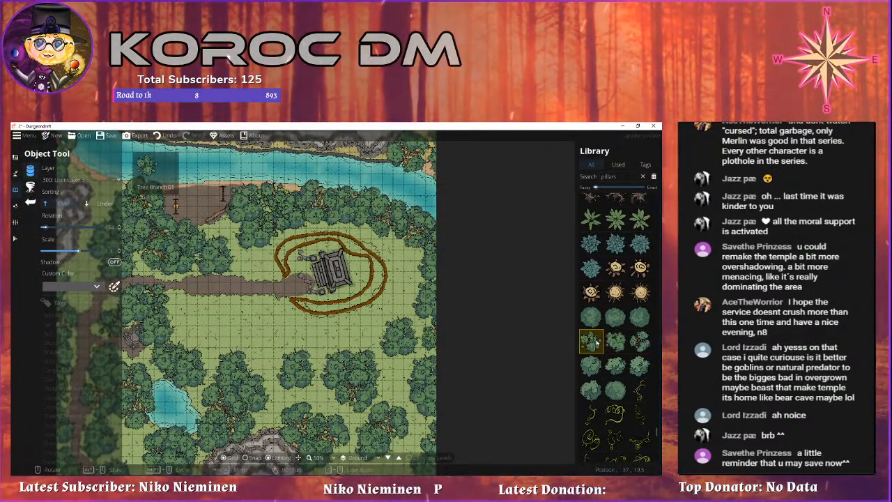
pyautogui.click(641, 293)
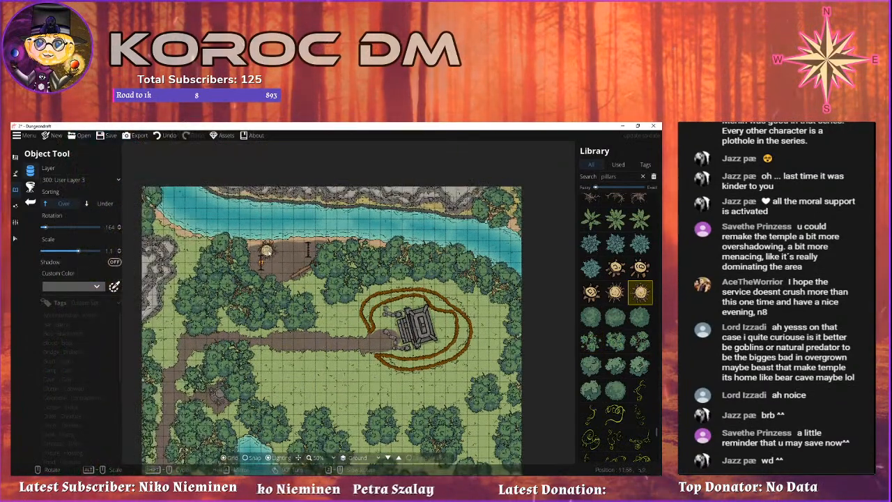
pyautogui.scroll(5, 272, 251)
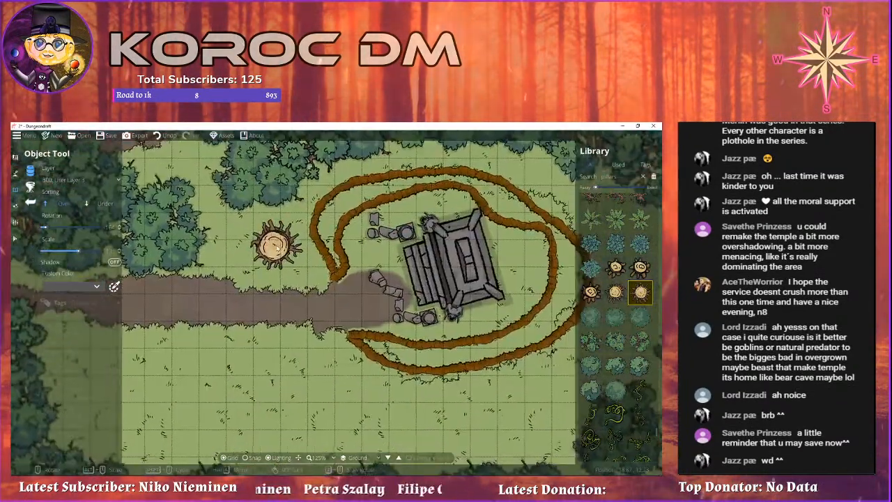
pyautogui.moveTo(277, 247); pyautogui.dragTo(381, 99)
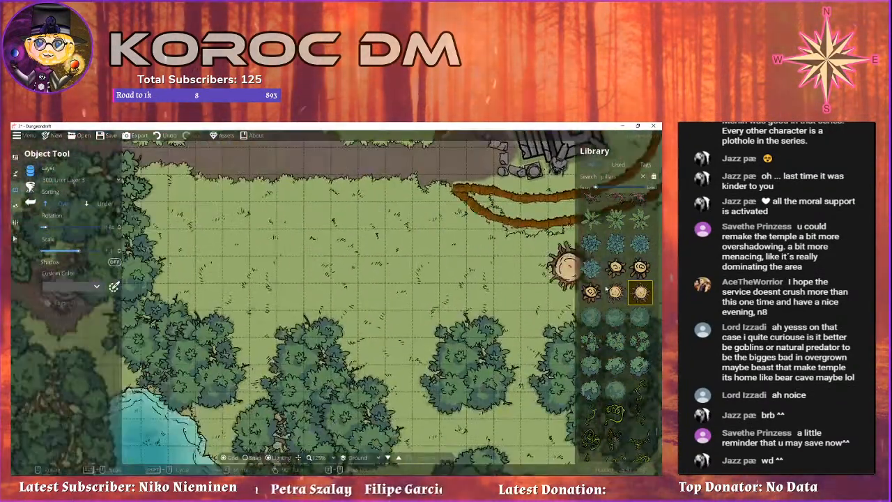
# Configure the Tree Branch 01 object for layer 100: User Layer 1 with Under sorting.
pyautogui.click(591, 340)
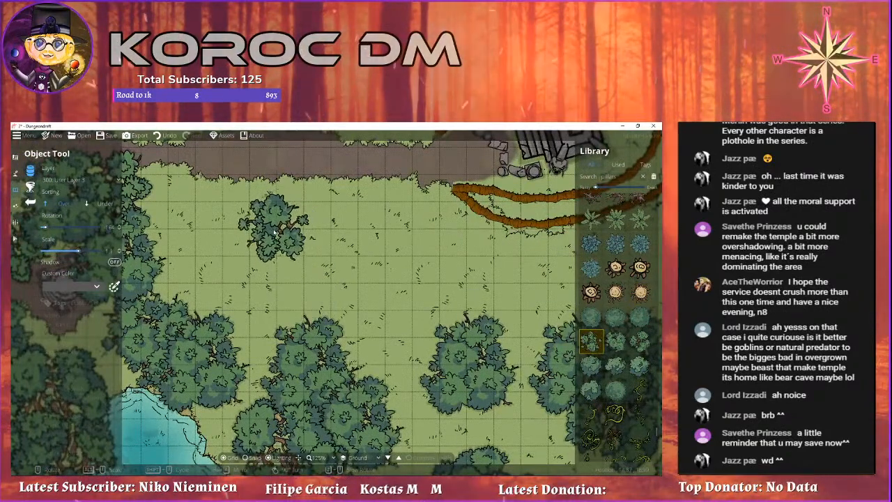
pyautogui.scroll(-5, 273, 232)
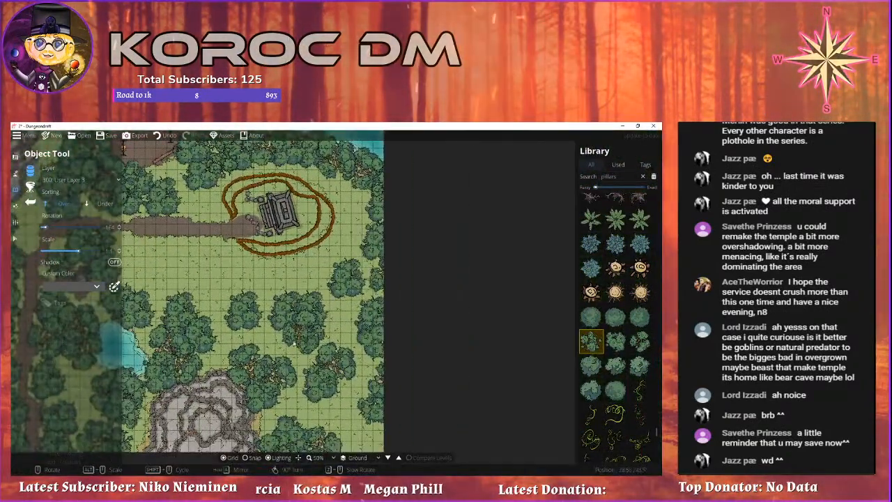
pyautogui.moveTo(190, 237); pyautogui.dragTo(399, 254)
pyautogui.moveTo(357, 333); pyautogui.dragTo(359, 216)
pyautogui.scroll(4, 204, 246)
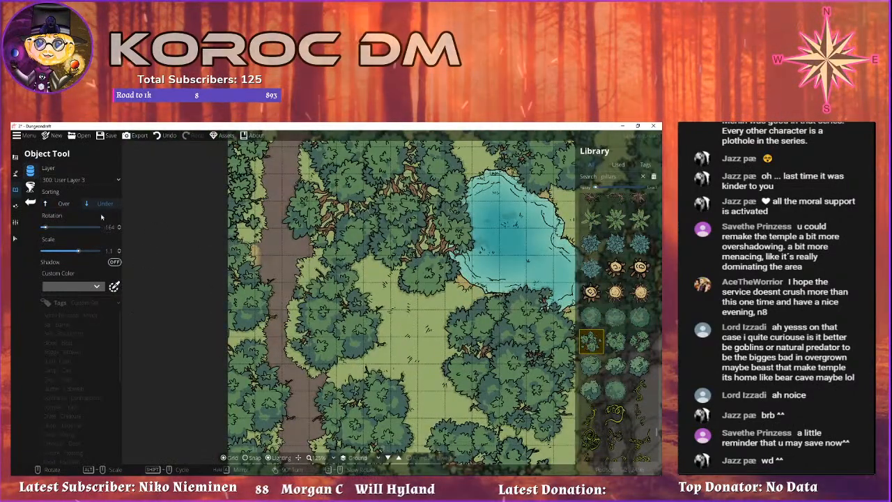
pyautogui.click(84, 179)
pyautogui.click(69, 249)
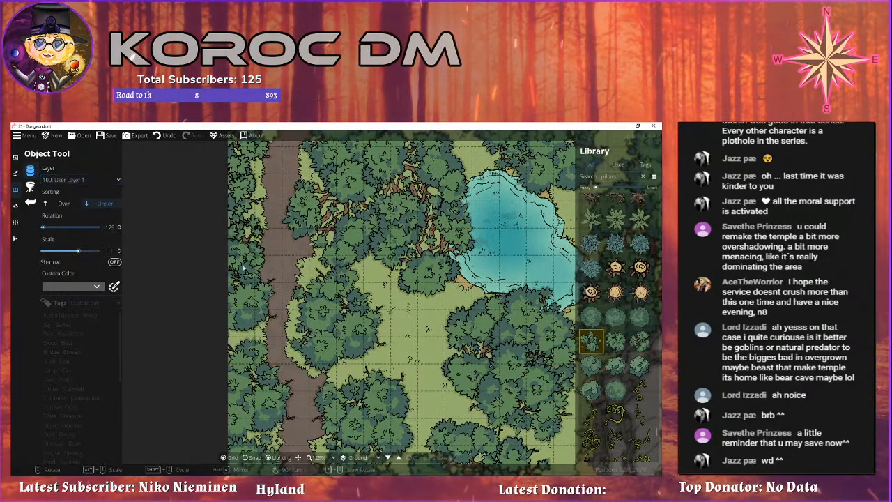
# Fill in the woods along the eastern map edge and south-eastern corner with Tree Branch 01, varying its rotation.
pyautogui.scroll(-4, 351, 318)
pyautogui.moveTo(350, 317); pyautogui.dragTo(207, 399)
pyautogui.moveTo(213, 267); pyautogui.dragTo(243, 326)
pyautogui.moveTo(456, 362); pyautogui.dragTo(444, 296)
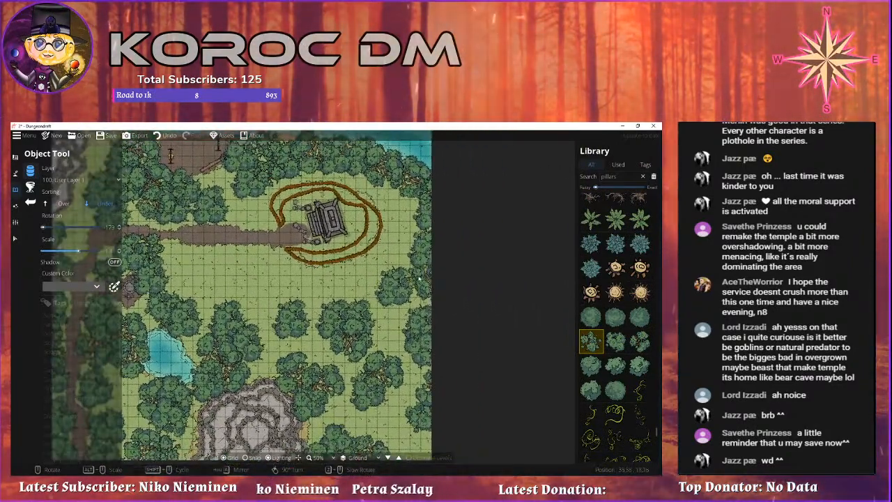
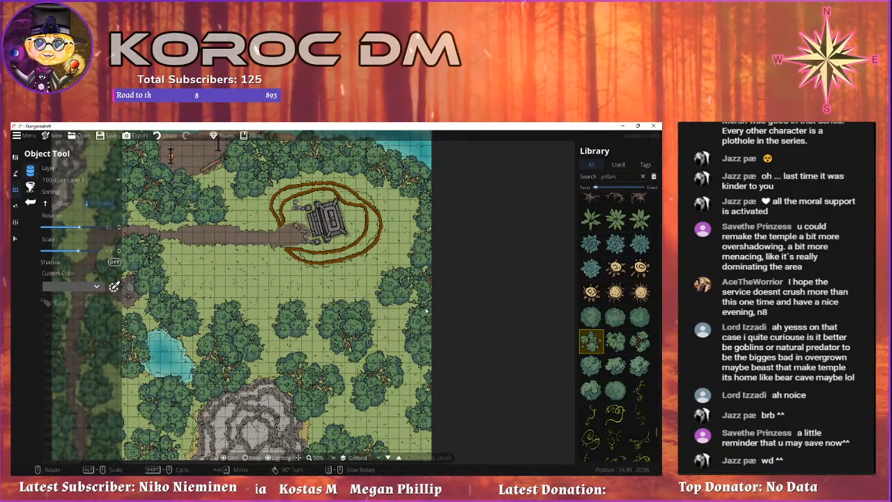
pyautogui.scroll(-2, 377, 308)
pyautogui.moveTo(377, 308); pyautogui.dragTo(433, 281)
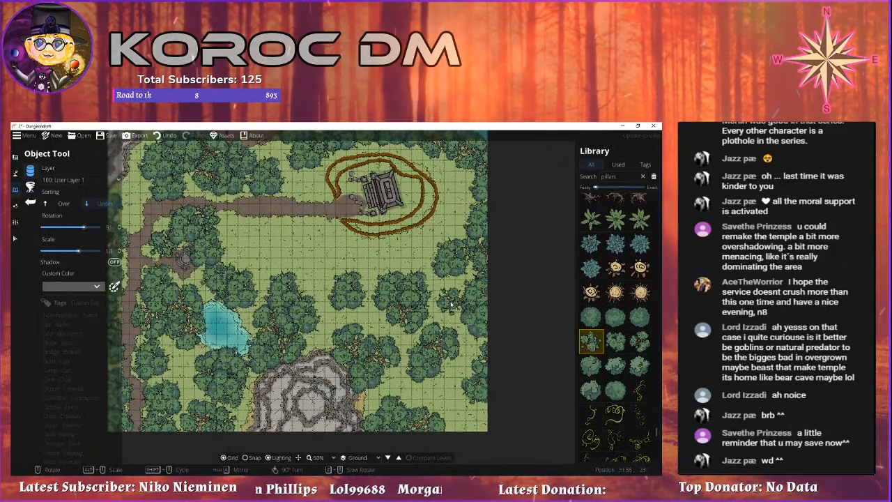
pyautogui.moveTo(468, 413); pyautogui.dragTo(451, 352)
# Switch to the Terrain Brush with Terrain Sand at the riverside dirt clearing north-west of the temple.
pyautogui.scroll(5, 432, 340)
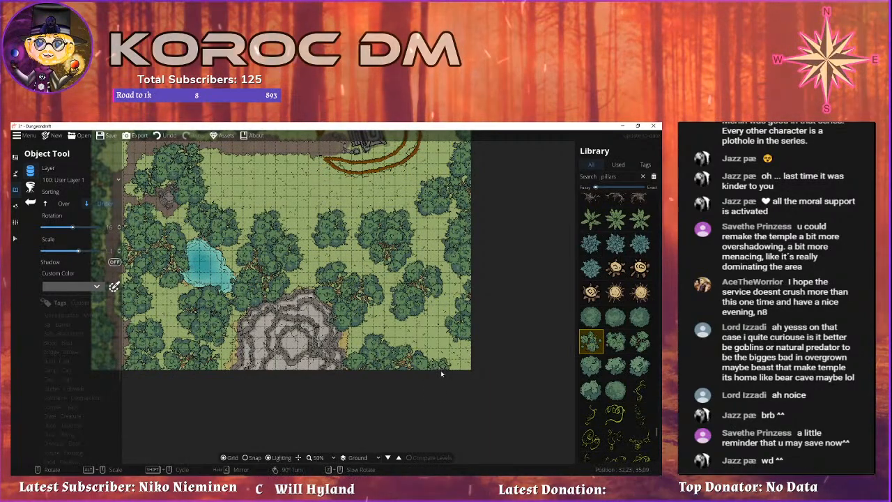
pyautogui.moveTo(359, 297); pyautogui.dragTo(339, 381)
pyautogui.moveTo(246, 241); pyautogui.dragTo(294, 359)
pyautogui.moveTo(193, 249); pyautogui.dragTo(147, 199)
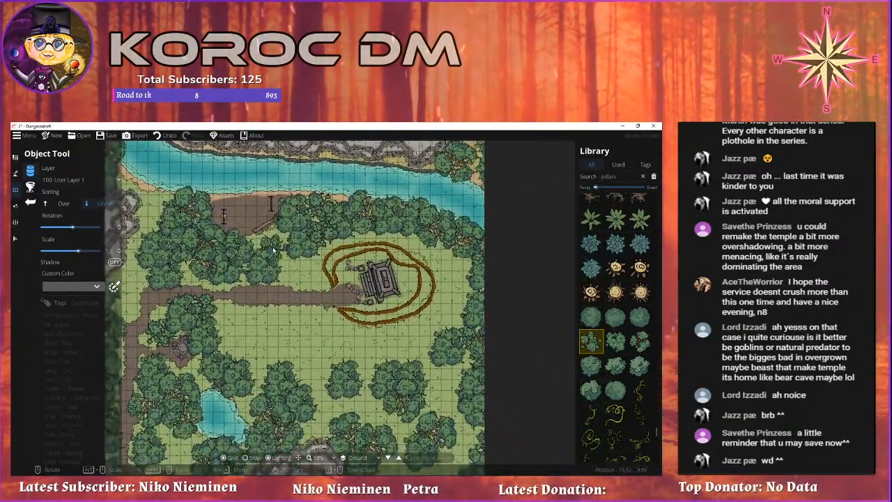
pyautogui.scroll(4, 314, 246)
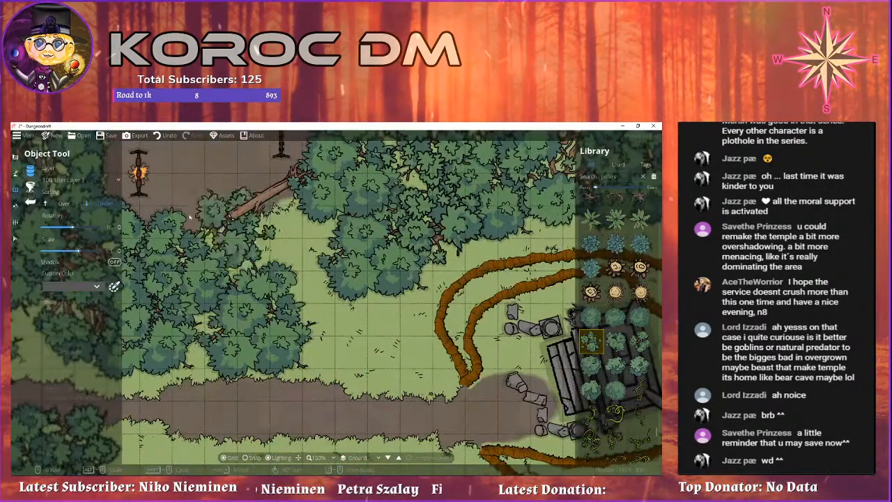
pyautogui.click(16, 173)
pyautogui.click(34, 171)
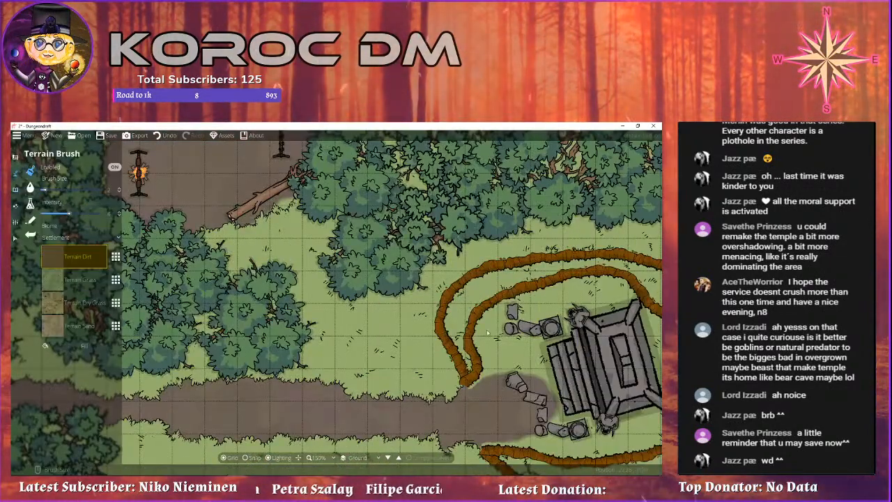
pyautogui.scroll(-3, 302, 225)
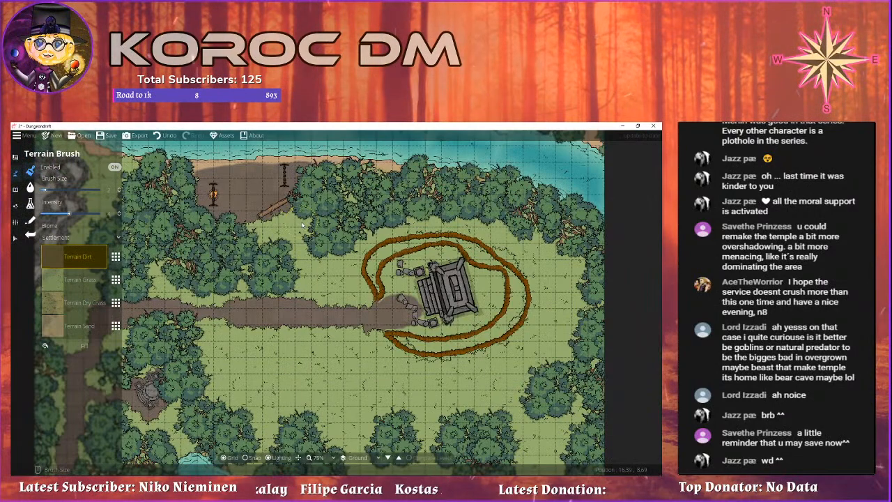
pyautogui.scroll(-2, 304, 226)
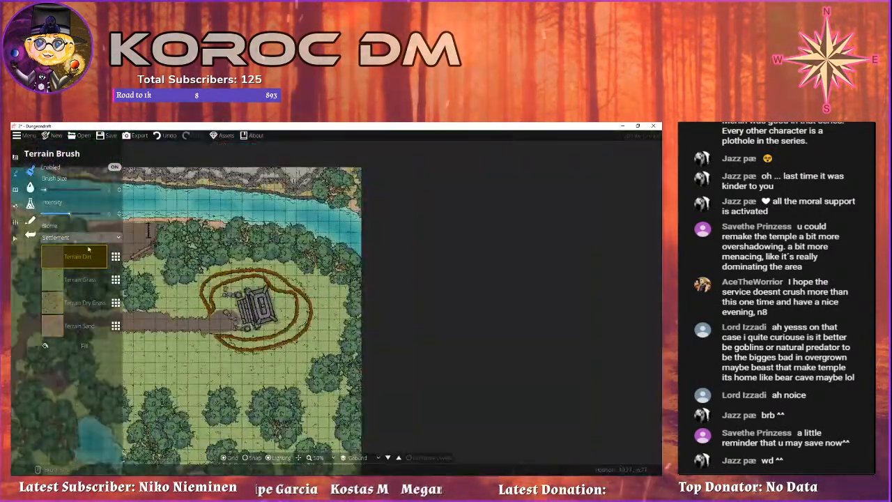
pyautogui.click(54, 333)
pyautogui.scroll(5, 83, 251)
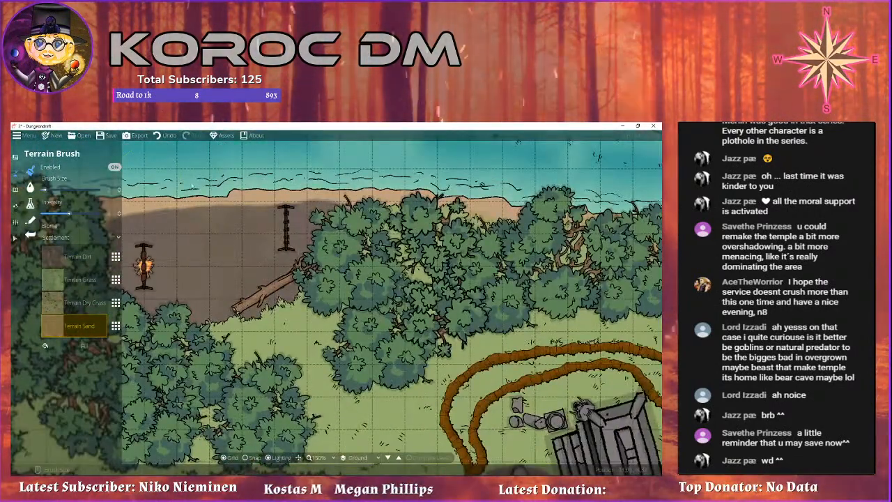
pyautogui.moveTo(160, 197); pyautogui.dragTo(287, 224)
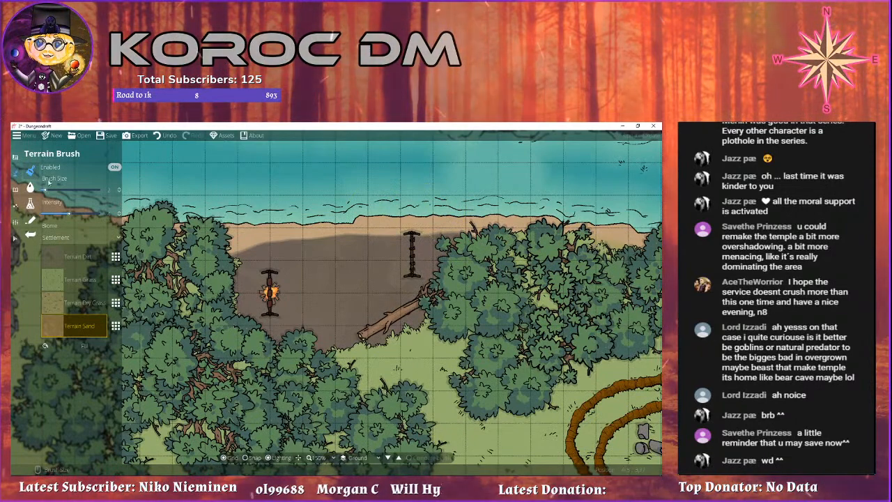
# Move the dark wooden rack east of the campfire slightly south-west within the riverside clearing.
pyautogui.click(16, 239)
pyautogui.moveTo(413, 272); pyautogui.dragTo(408, 282)
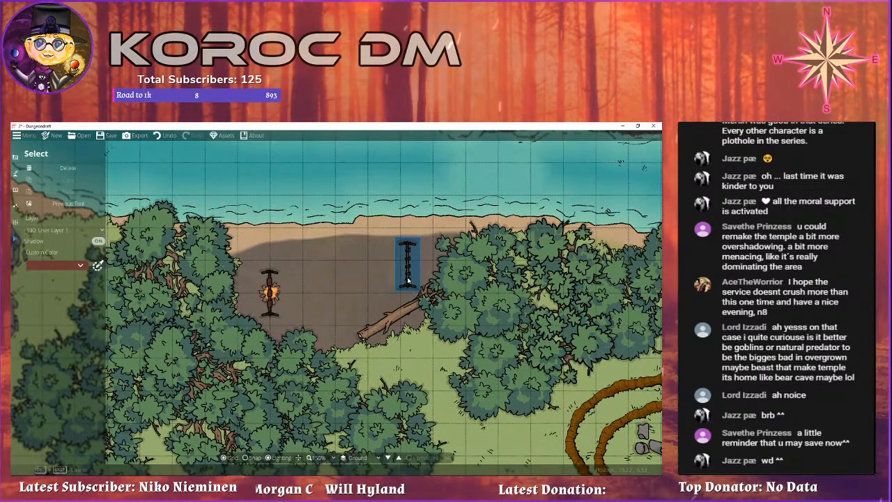
pyautogui.click(428, 271)
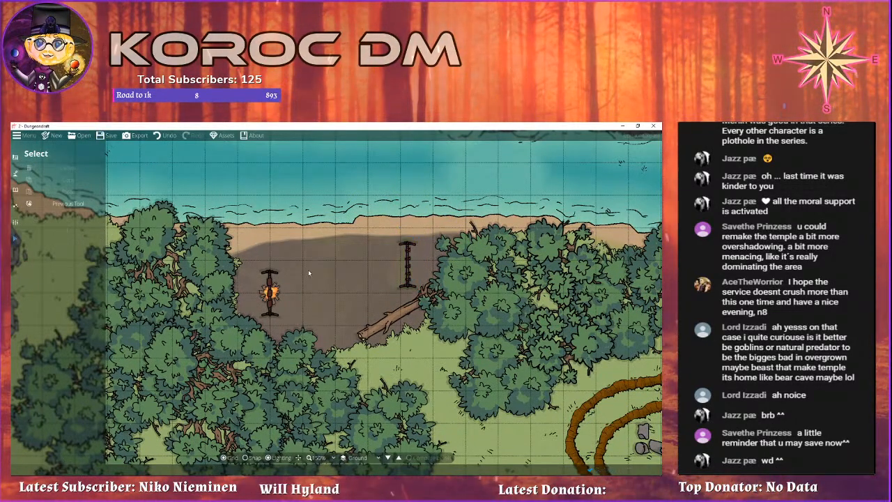
# Paint Terrain Dirt at brush size 1 over the dry grass around the trees in the map's north-eastern corner.
pyautogui.scroll(-5, 306, 267)
pyautogui.scroll(-2, 321, 195)
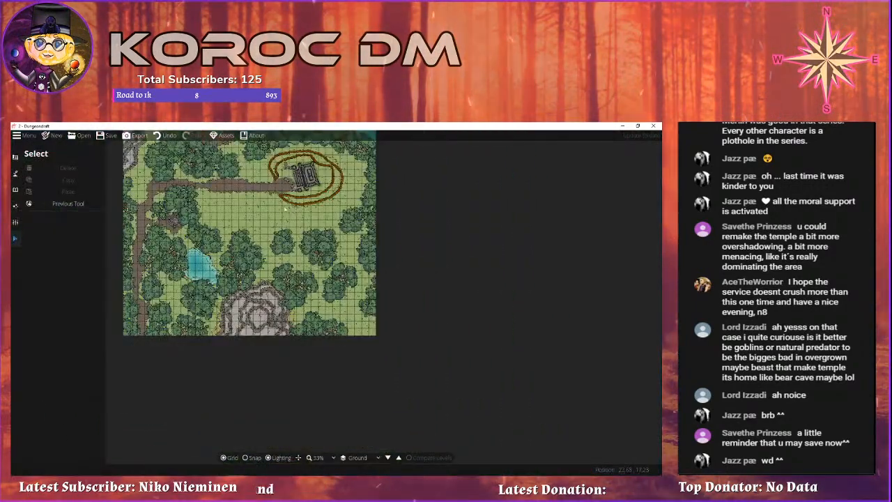
pyautogui.moveTo(315, 317); pyautogui.dragTo(342, 308)
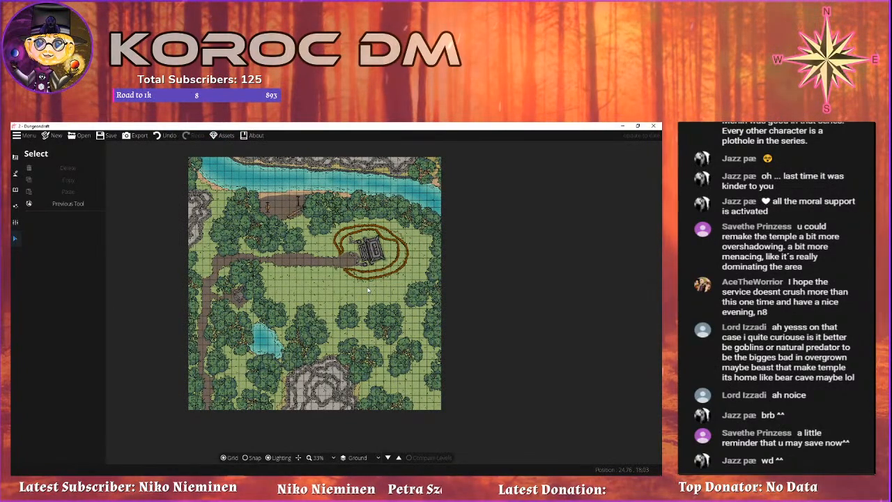
pyautogui.scroll(5, 368, 291)
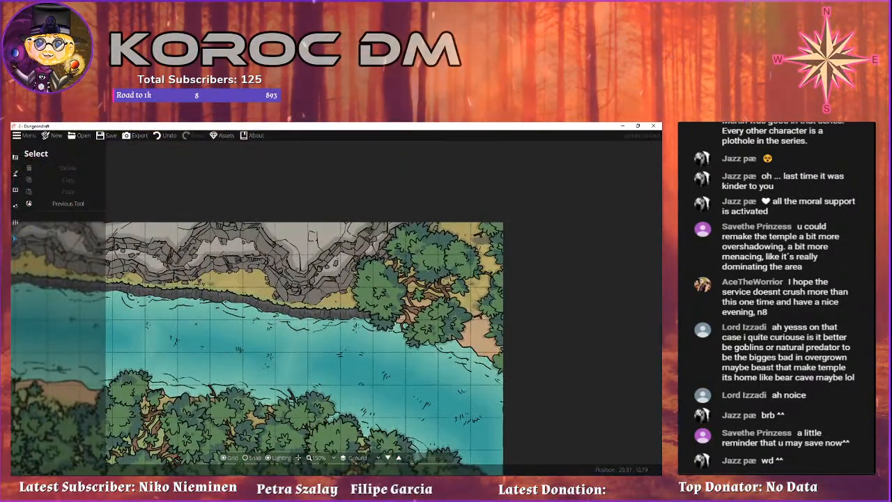
pyautogui.click(60, 184)
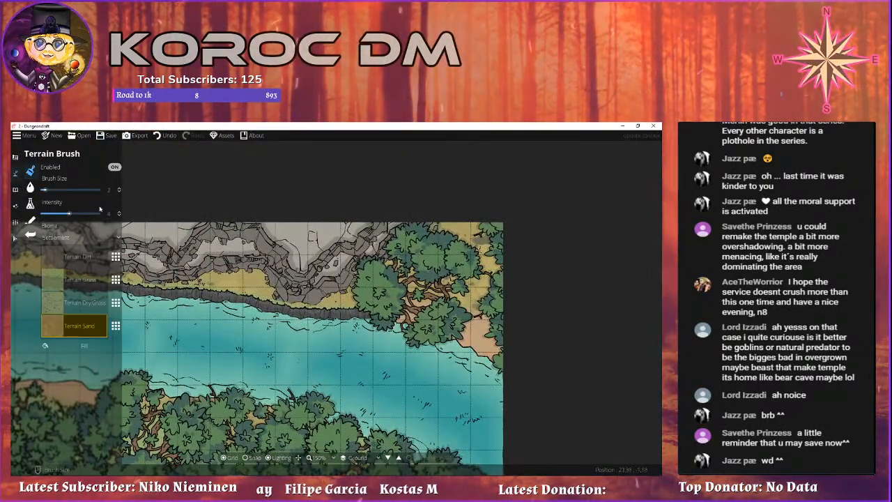
pyautogui.moveTo(472, 322); pyautogui.dragTo(394, 318)
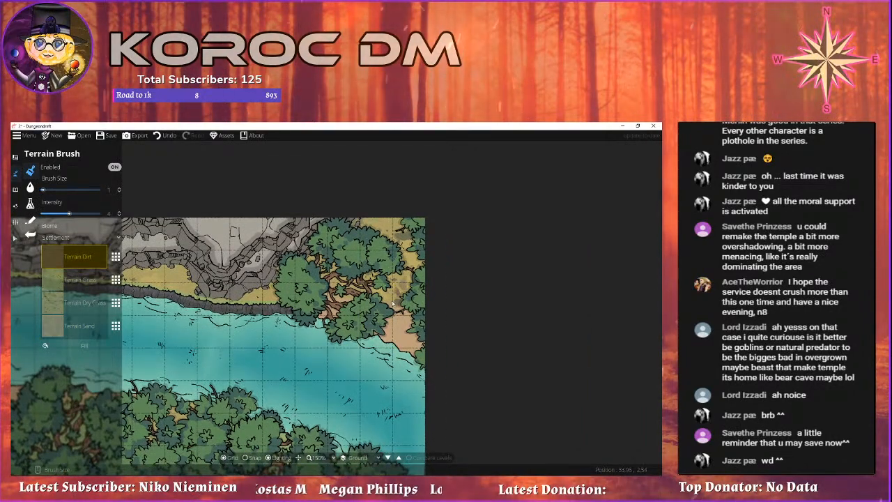
pyautogui.scroll(-2, 385, 202)
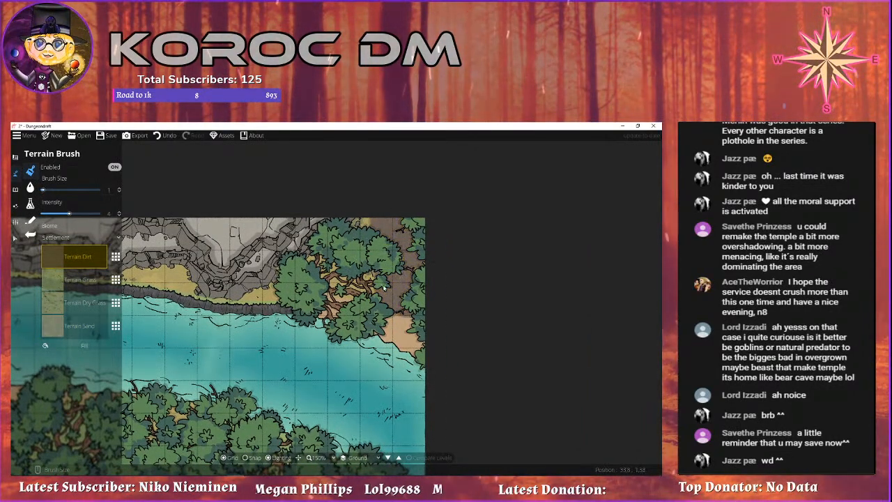
# Examine the river's sandy southern bank from the north-eastern corner to the western map edge with Terrain Sand selected.
pyautogui.click(75, 326)
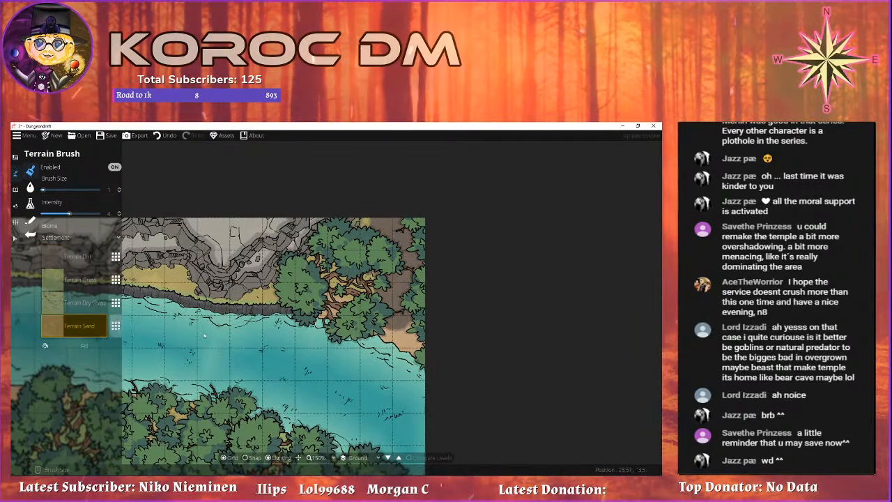
pyautogui.scroll(-2, 260, 331)
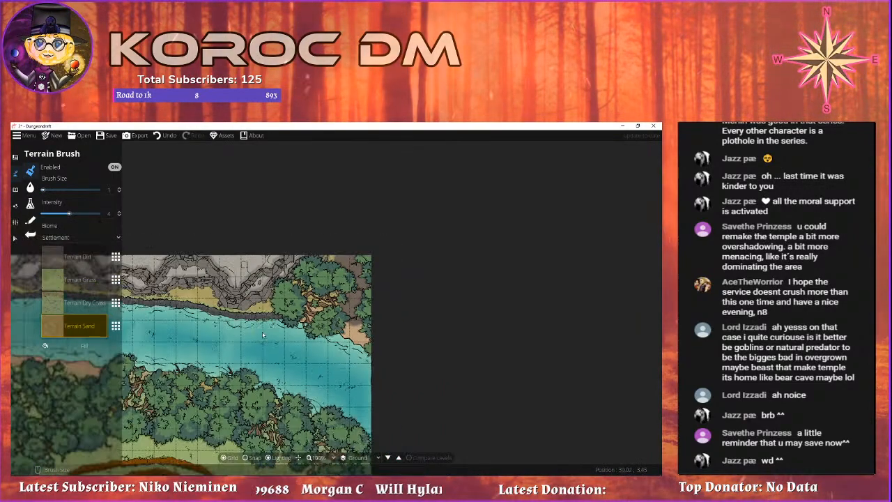
pyautogui.moveTo(242, 359); pyautogui.dragTo(444, 278)
pyautogui.moveTo(332, 324); pyautogui.dragTo(438, 224)
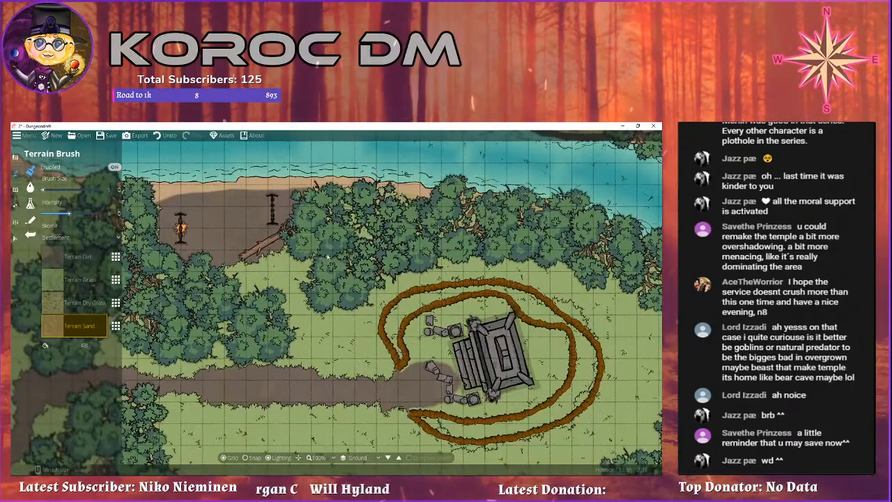
pyautogui.moveTo(309, 230); pyautogui.dragTo(457, 162)
pyautogui.moveTo(282, 225); pyautogui.dragTo(197, 349)
pyautogui.moveTo(199, 285); pyautogui.dragTo(321, 289)
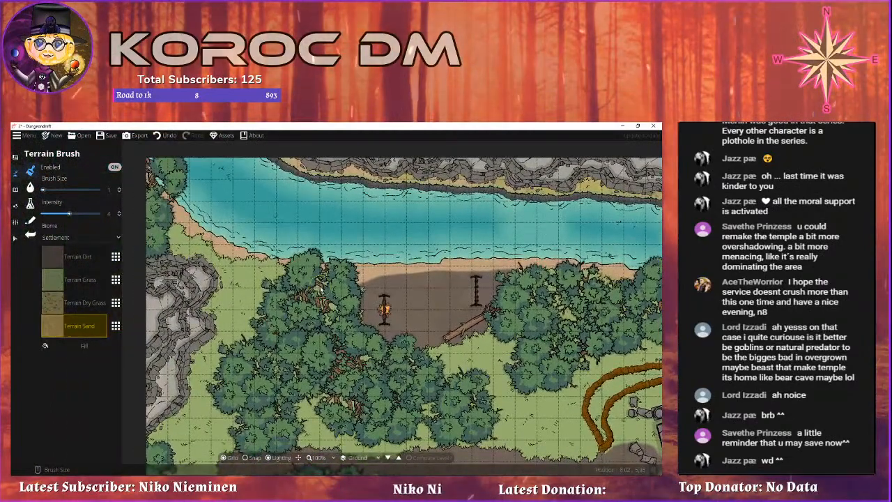
pyautogui.moveTo(264, 220); pyautogui.dragTo(221, 298)
# Paint Terrain Grass over the dry grass strip between the river's northern bank and the cliffs, reducing the brush size to 3.
pyautogui.click(58, 281)
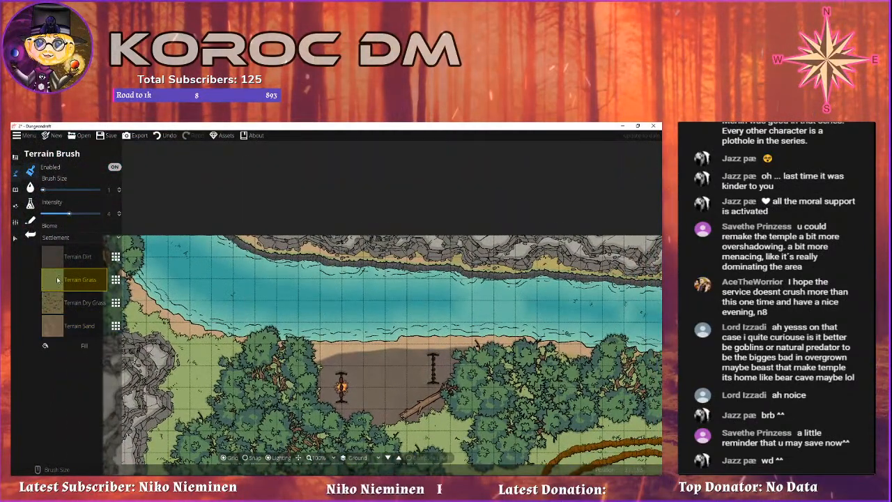
pyautogui.scroll(3, 272, 240)
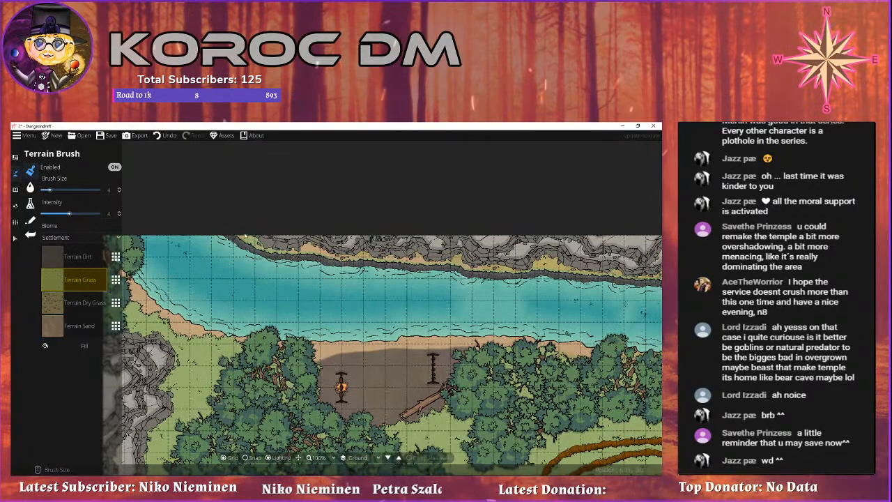
pyautogui.scroll(-3, 406, 259)
pyautogui.moveTo(321, 262); pyautogui.dragTo(309, 271)
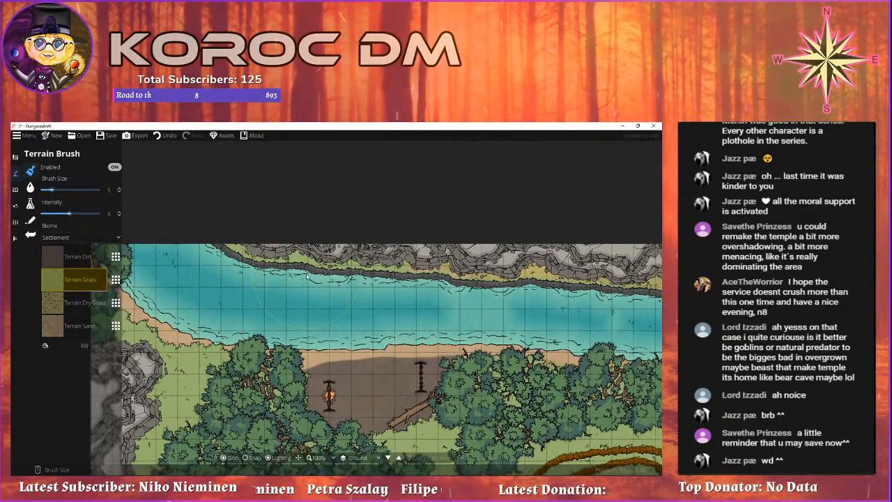
pyautogui.scroll(2, 309, 271)
pyautogui.moveTo(491, 259); pyautogui.dragTo(347, 280)
pyautogui.moveTo(472, 288); pyautogui.dragTo(344, 303)
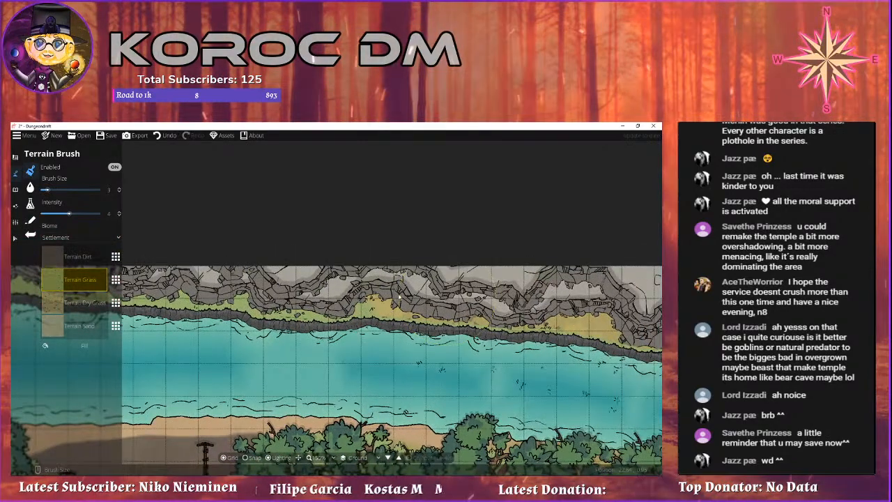
pyautogui.moveTo(505, 304); pyautogui.dragTo(400, 288)
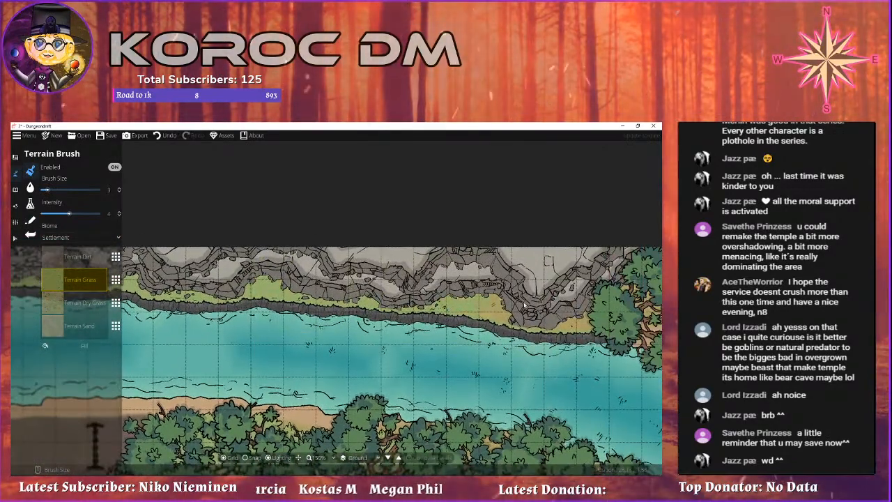
pyautogui.moveTo(465, 303); pyautogui.dragTo(395, 316)
pyautogui.moveTo(498, 299); pyautogui.dragTo(482, 324)
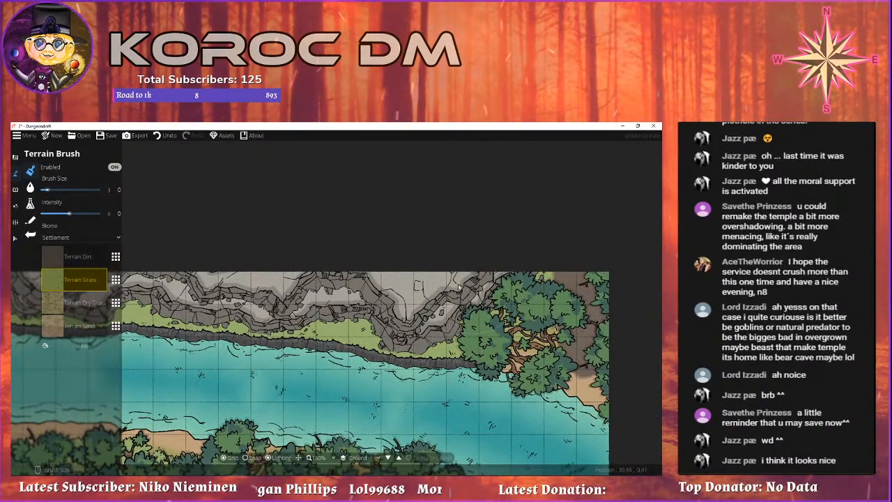
# Darken the western stretch of the riverbed with Terrain Dirt at brush size 3.
pyautogui.moveTo(468, 288); pyautogui.dragTo(567, 300)
pyautogui.moveTo(348, 300); pyautogui.dragTo(585, 265)
pyautogui.moveTo(132, 324); pyautogui.dragTo(160, 260)
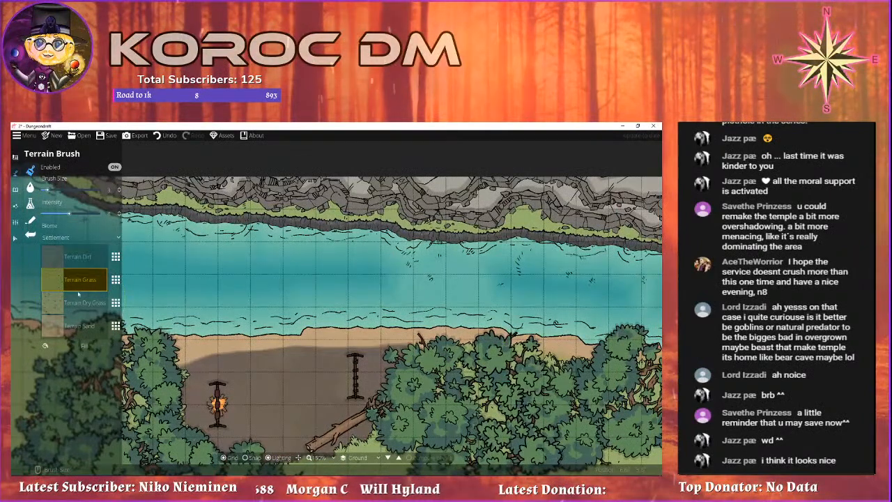
pyautogui.click(75, 257)
pyautogui.moveTo(498, 273)
pyautogui.mouseDown()
pyautogui.moveTo(411, 275)
pyautogui.moveTo(352, 262)
pyautogui.mouseUp()
pyautogui.moveTo(240, 280)
pyautogui.mouseDown()
pyautogui.moveTo(460, 310)
pyautogui.moveTo(364, 314)
pyautogui.moveTo(492, 311)
pyautogui.moveTo(329, 298)
pyautogui.moveTo(284, 282)
pyautogui.moveTo(389, 299)
pyautogui.moveTo(309, 299)
pyautogui.moveTo(266, 292)
pyautogui.mouseUp()
pyautogui.scroll(-1, 414, 314)
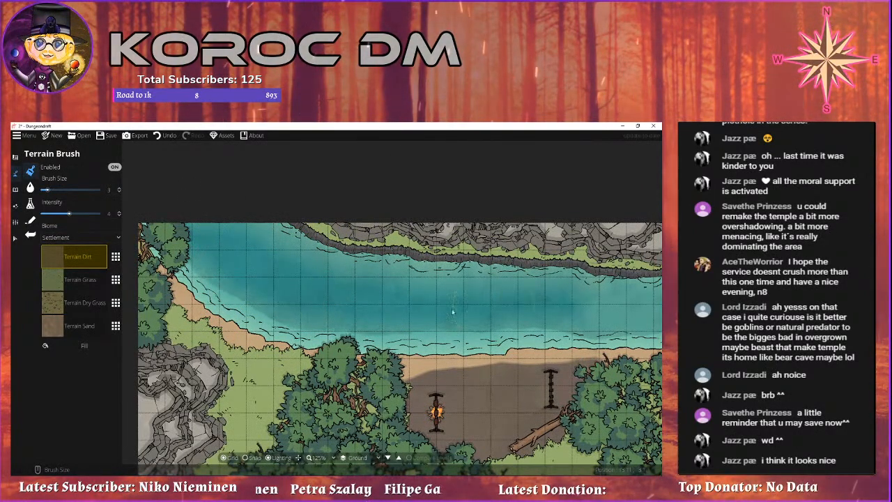
# Continue the Terrain Dirt along the middle of the riverbed to the eastern map edge.
pyautogui.moveTo(519, 304); pyautogui.dragTo(255, 306)
pyautogui.moveTo(508, 318); pyautogui.dragTo(363, 309)
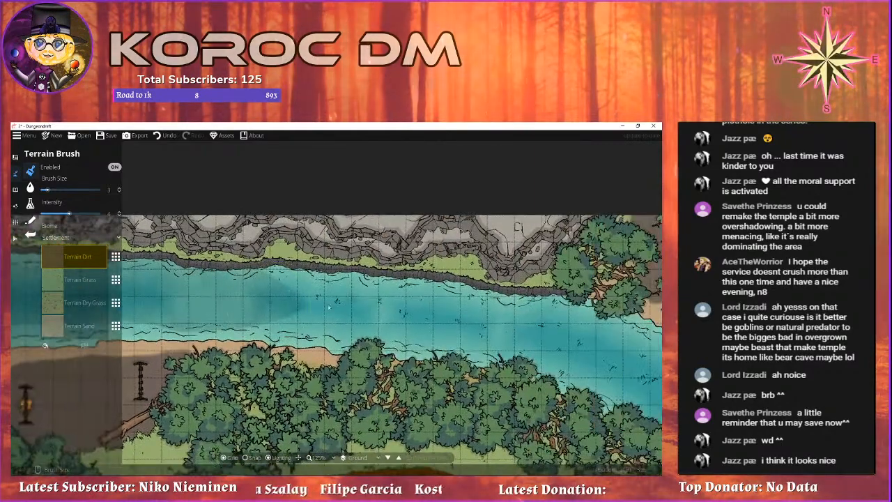
pyautogui.moveTo(424, 325); pyautogui.dragTo(248, 306)
pyautogui.moveTo(163, 283); pyautogui.dragTo(189, 283)
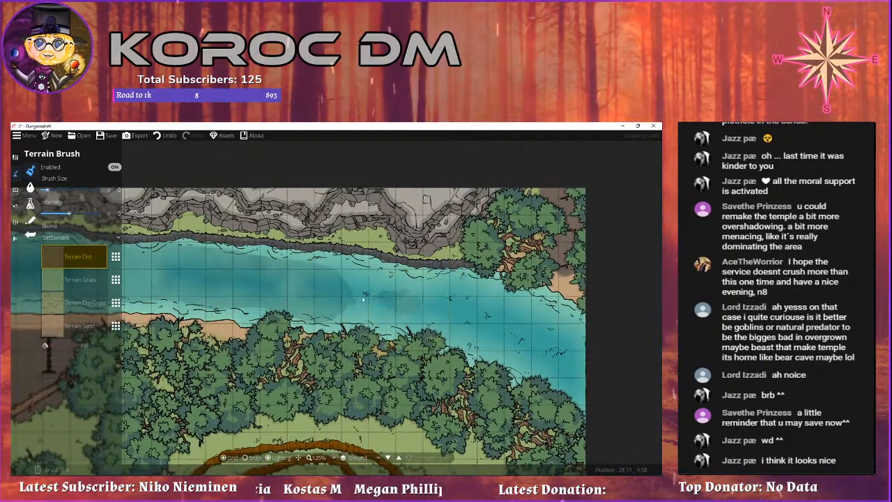
pyautogui.moveTo(392, 301); pyautogui.dragTo(384, 300)
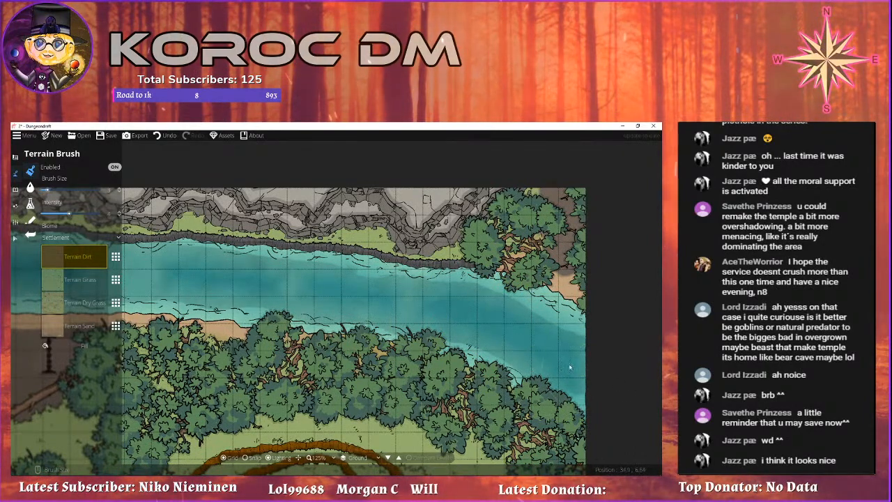
# Go over the river's deep centre again with Terrain Dirt to even out the lighter patches.
pyautogui.moveTo(585, 371); pyautogui.dragTo(402, 315)
pyautogui.moveTo(368, 286); pyautogui.dragTo(655, 331)
pyautogui.moveTo(219, 235)
pyautogui.mouseDown()
pyautogui.moveTo(360, 187)
pyautogui.moveTo(370, 364)
pyautogui.moveTo(405, 312)
pyautogui.moveTo(320, 300)
pyautogui.mouseUp()
pyautogui.moveTo(502, 305); pyautogui.dragTo(388, 287)
pyautogui.moveTo(536, 303); pyautogui.dragTo(412, 297)
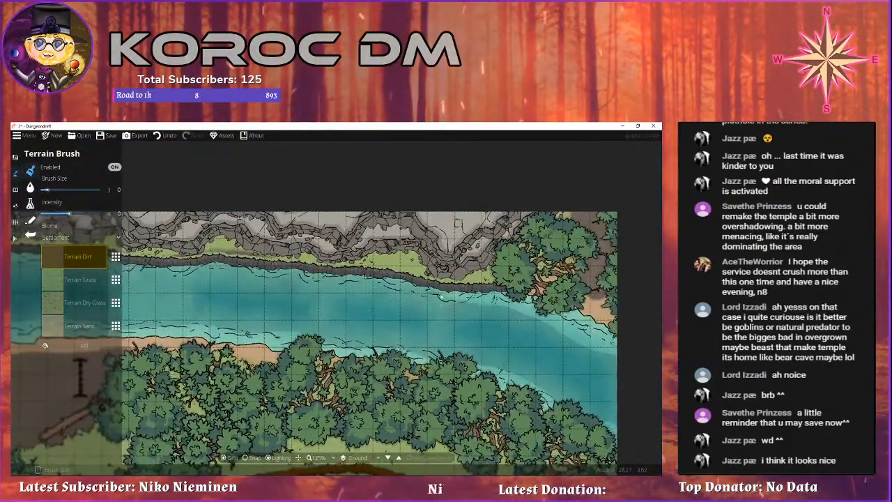
pyautogui.moveTo(145, 285); pyautogui.dragTo(267, 309)
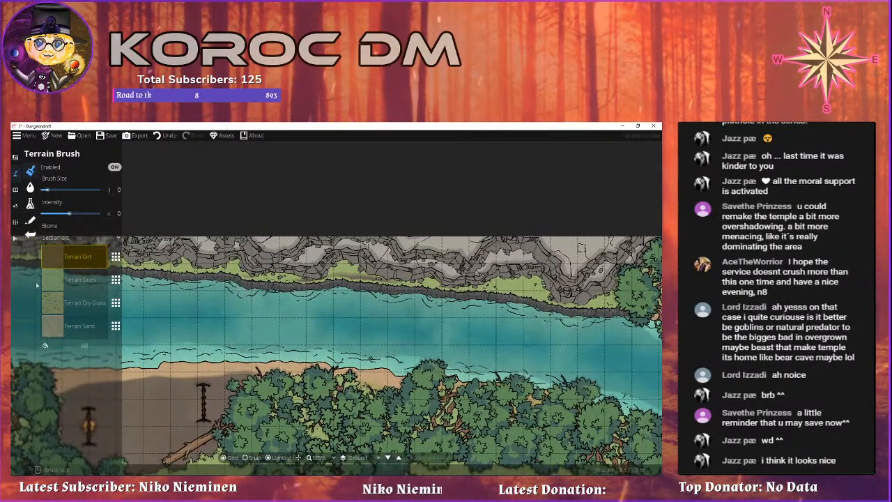
# Repaint the dirt-stained spots on the northern bank below the cliffs with Terrain Grass, using a smaller brush.
pyautogui.click(52, 280)
pyautogui.scroll(2, 288, 256)
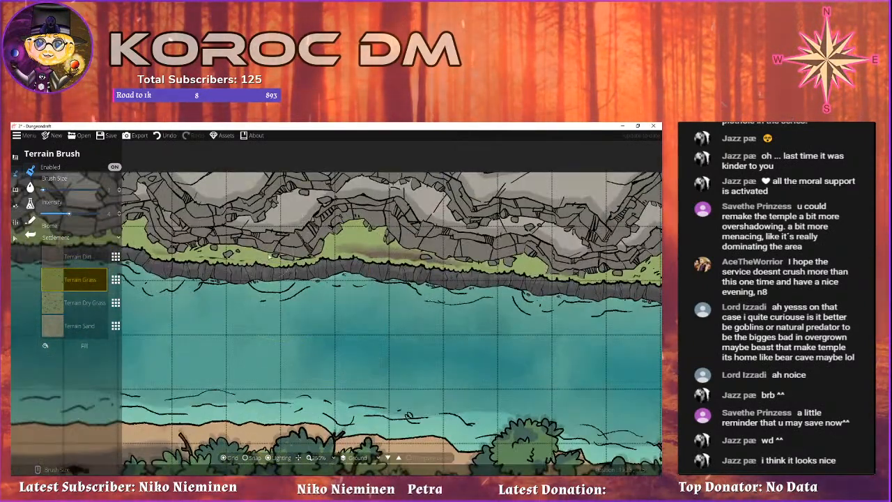
pyautogui.moveTo(426, 258); pyautogui.dragTo(320, 263)
pyautogui.moveTo(554, 275); pyautogui.dragTo(575, 276)
pyautogui.moveTo(243, 269); pyautogui.dragTo(474, 270)
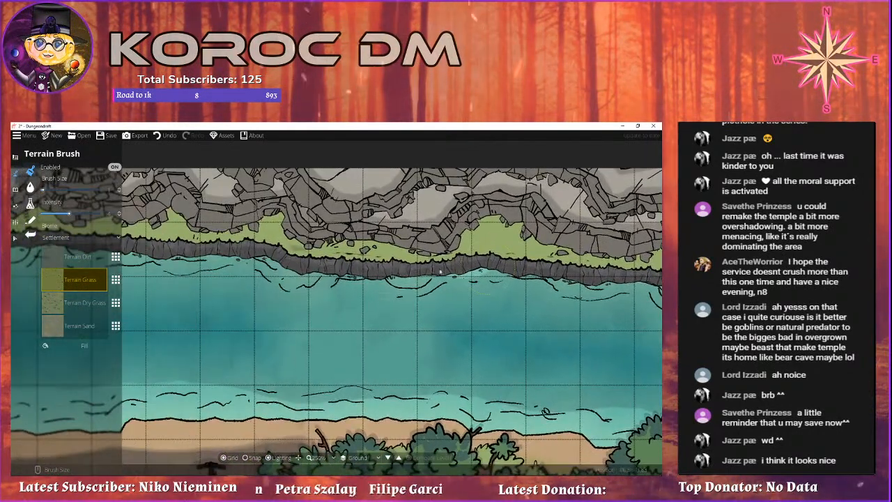
pyautogui.click(30, 219)
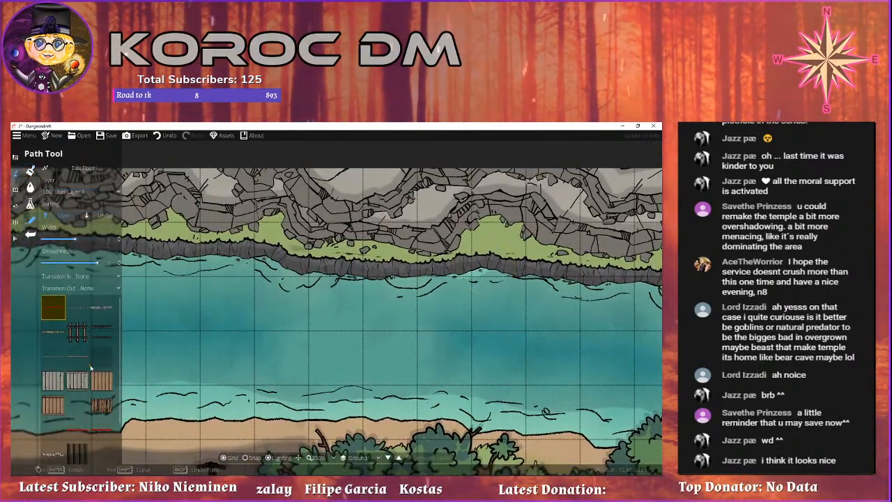
pyautogui.click(85, 169)
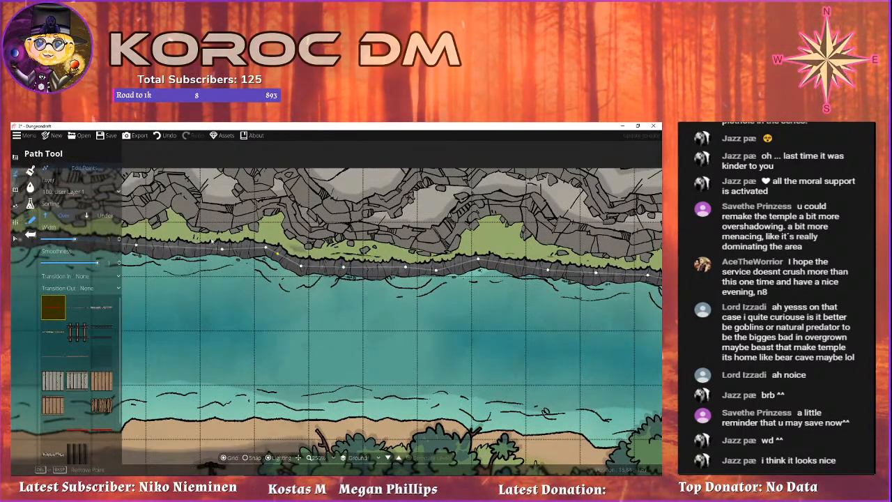
pyautogui.click(30, 187)
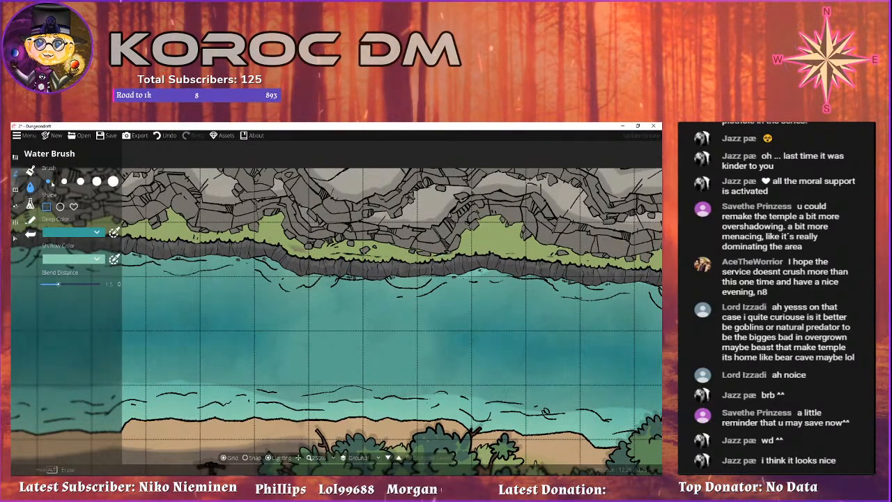
pyautogui.moveTo(302, 249)
pyautogui.mouseDown()
pyautogui.moveTo(372, 263)
pyautogui.moveTo(264, 220)
pyautogui.mouseUp()
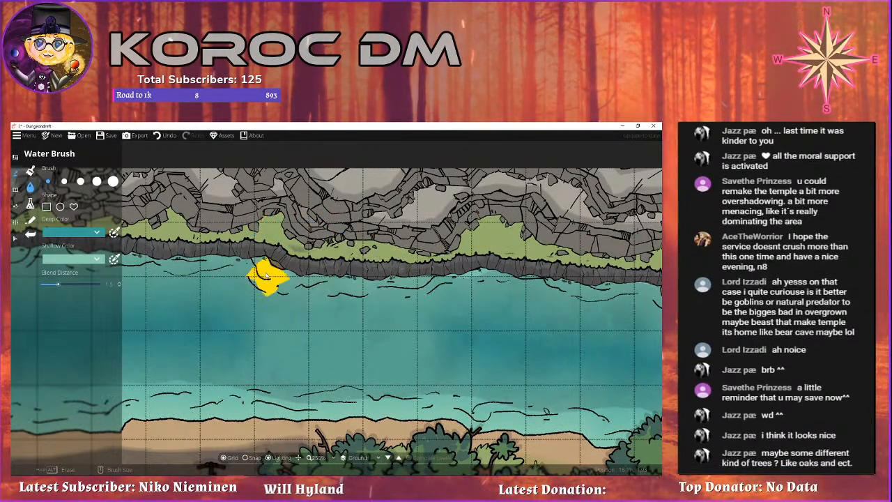
pyautogui.click(282, 277)
pyautogui.click(271, 273)
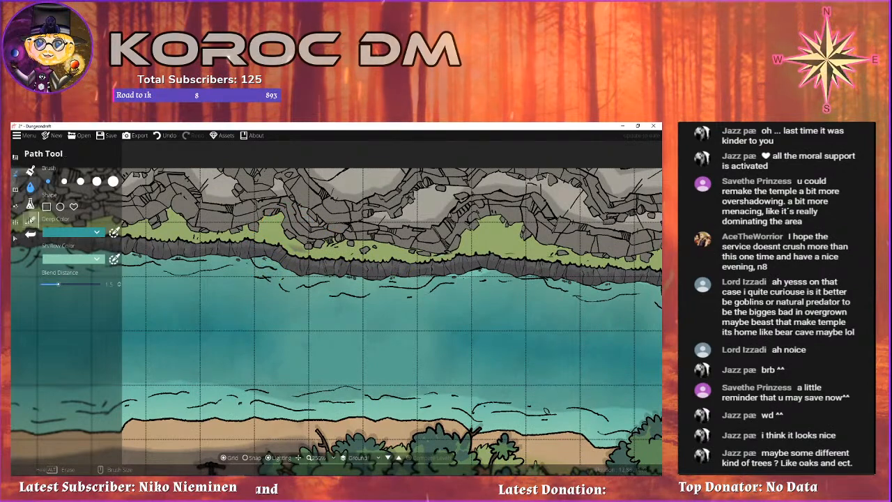
pyautogui.click(30, 171)
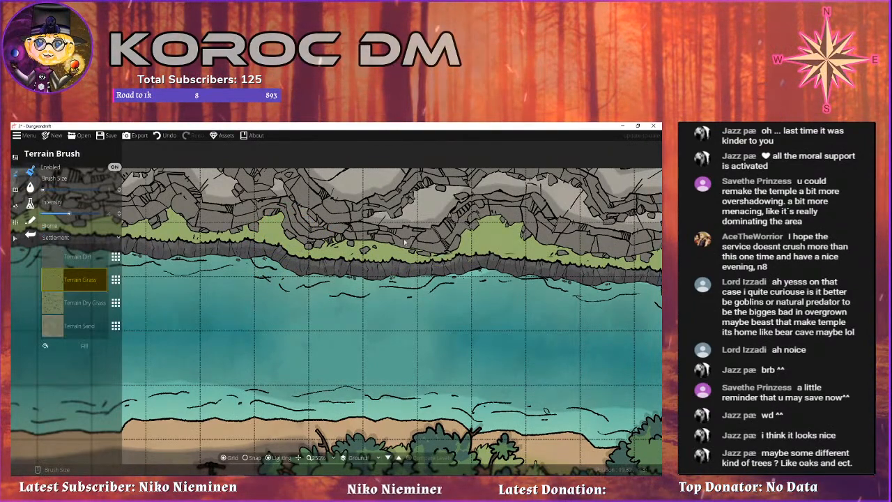
pyautogui.click(30, 201)
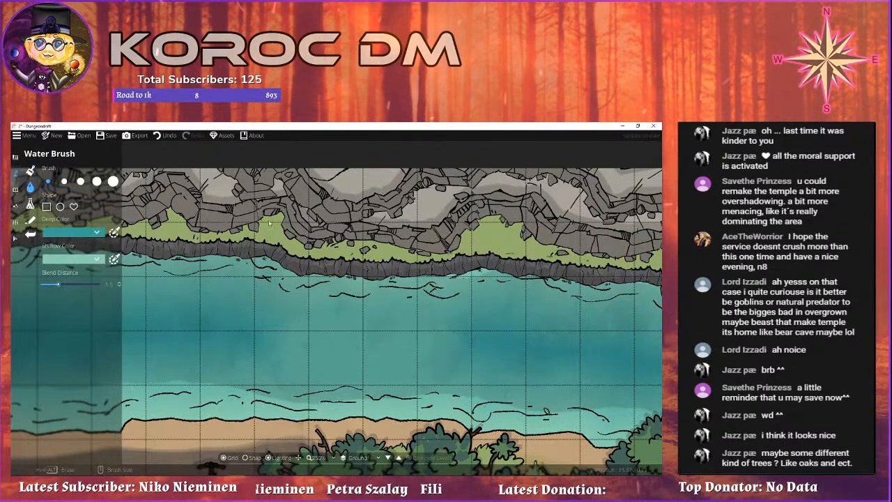
# Try a few branched trees, including Tree Branch 03, in the clearing just south of the path to the temple.
pyautogui.scroll(-3, 429, 242)
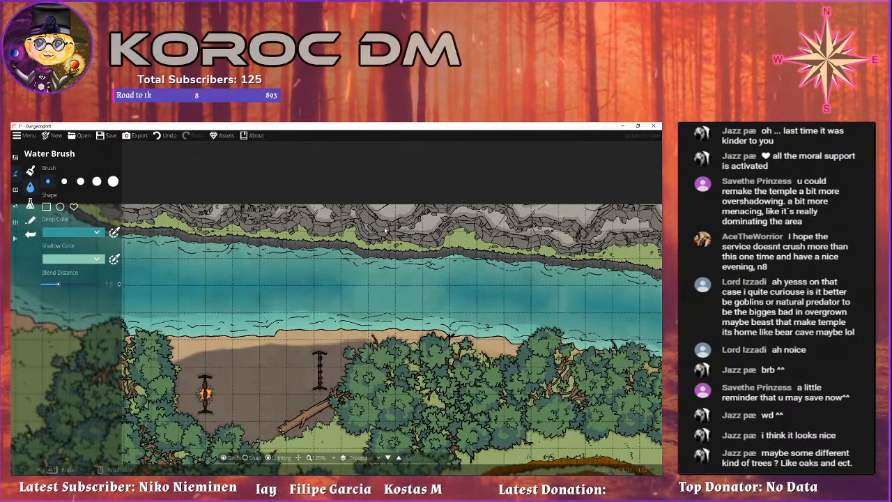
pyautogui.moveTo(314, 375); pyautogui.dragTo(198, 167)
pyautogui.scroll(-3, 198, 174)
pyautogui.moveTo(218, 278); pyautogui.dragTo(267, 238)
pyautogui.scroll(2, 234, 215)
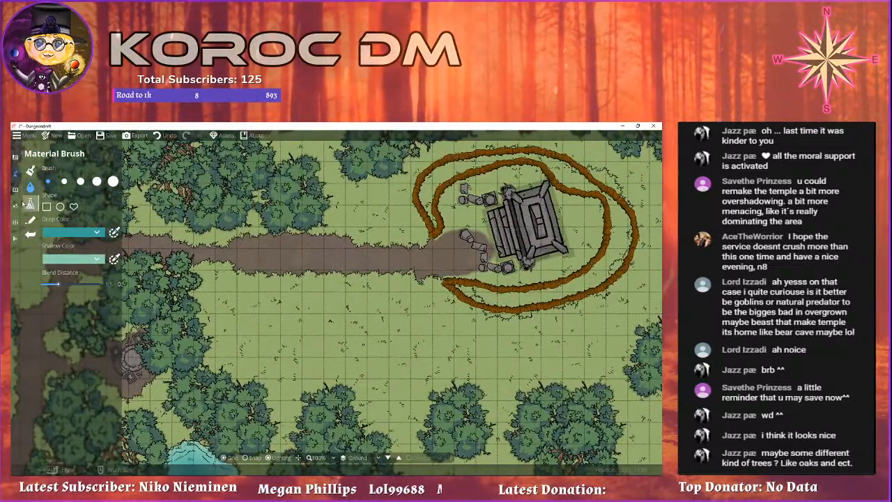
pyautogui.click(29, 203)
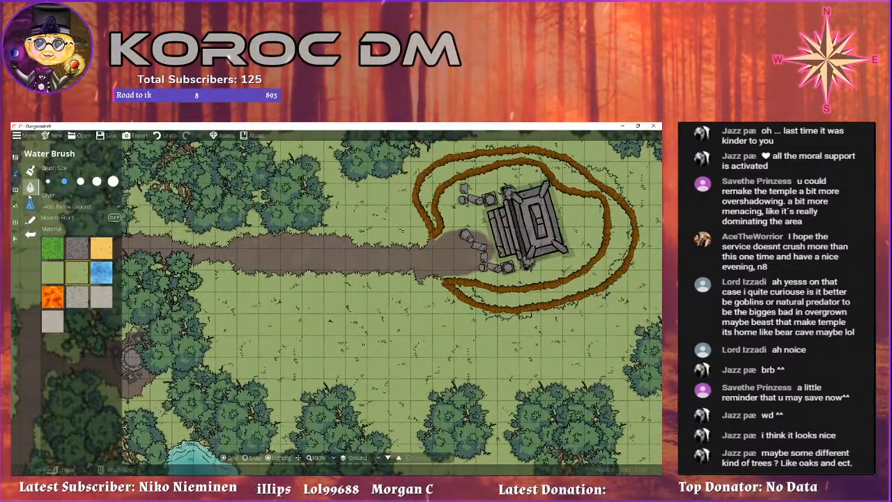
pyautogui.click(15, 189)
pyautogui.click(30, 171)
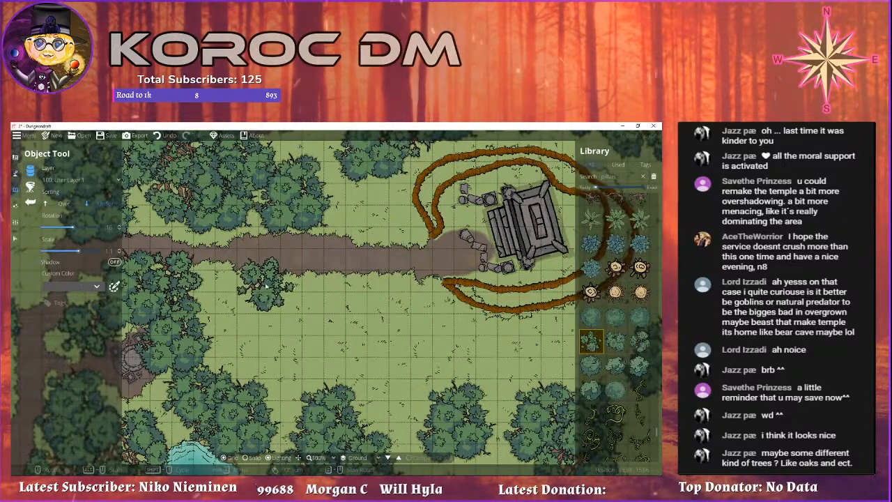
pyautogui.click(265, 286)
pyautogui.click(331, 277)
pyautogui.click(640, 340)
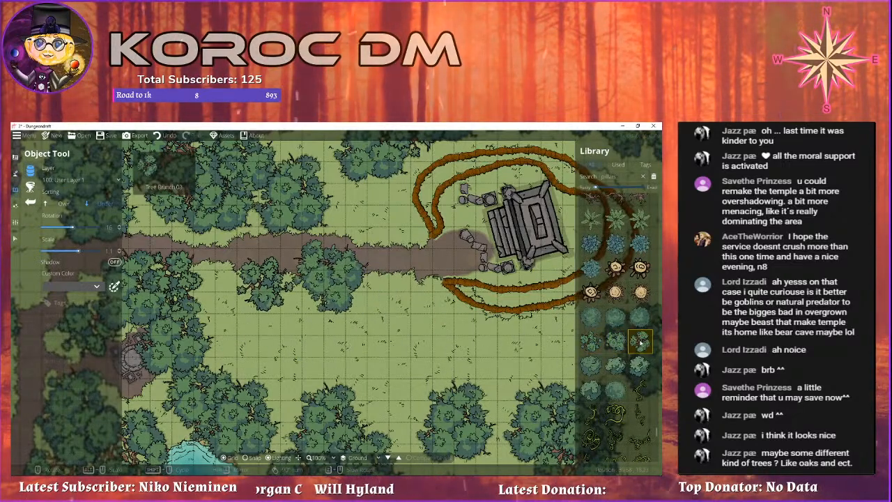
pyautogui.click(382, 310)
# Try several Tree Green Simple variants in a row across the clearing southwest of the temple.
pyautogui.click(591, 366)
pyautogui.click(251, 342)
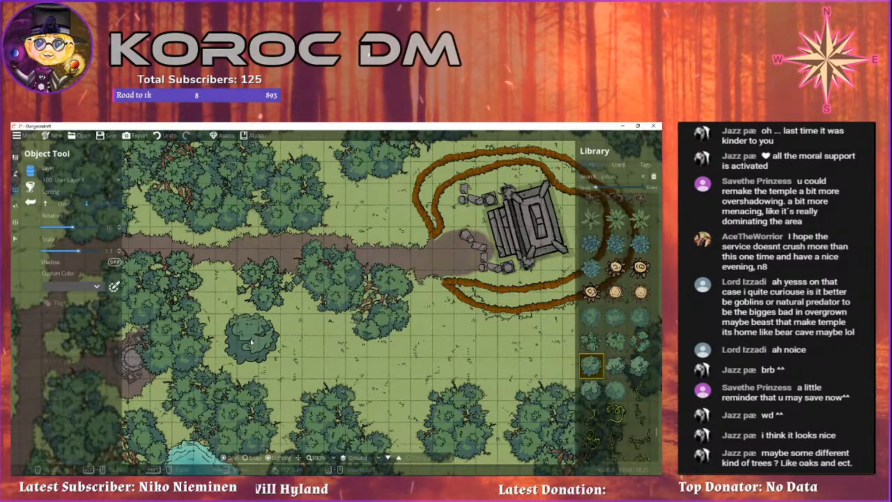
pyautogui.click(301, 342)
pyautogui.click(640, 365)
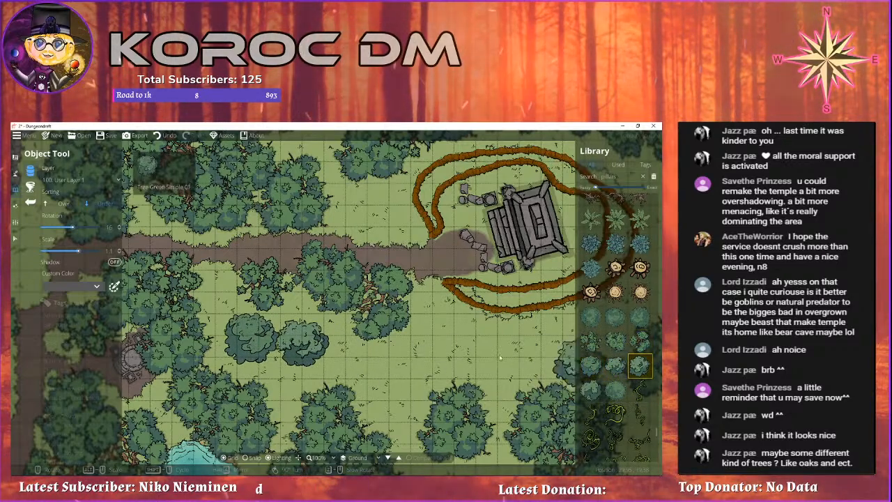
pyautogui.click(383, 358)
pyautogui.moveTo(334, 316); pyautogui.dragTo(232, 261)
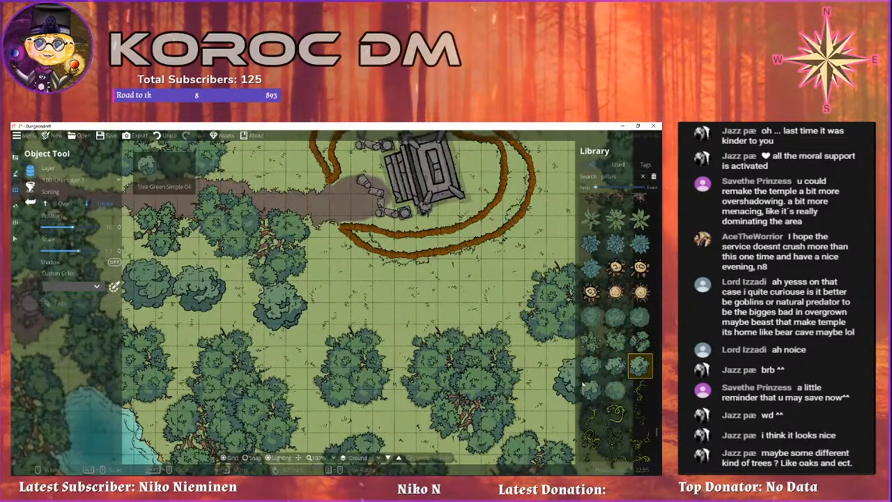
pyautogui.click(591, 390)
pyautogui.click(314, 284)
pyautogui.click(384, 286)
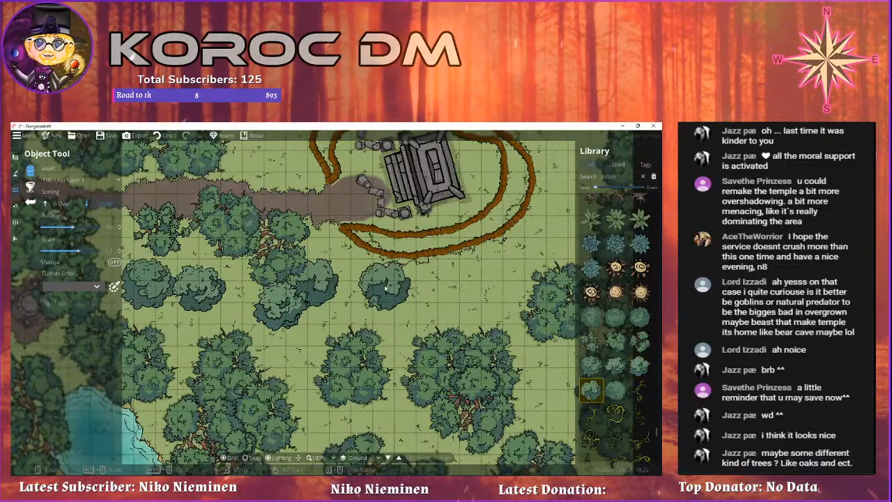
# Try the big round green trees in different variants close around the temple and its root rings.
pyautogui.moveTo(222, 260); pyautogui.dragTo(318, 218)
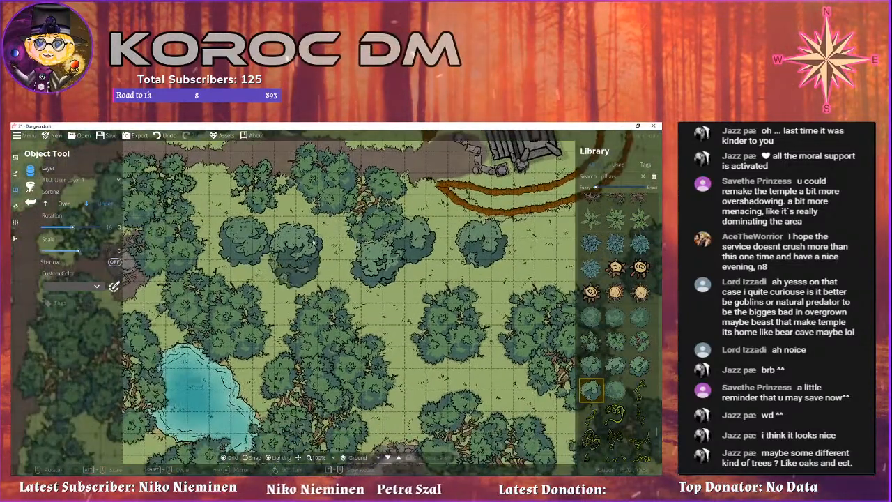
pyautogui.moveTo(453, 320); pyautogui.dragTo(323, 306)
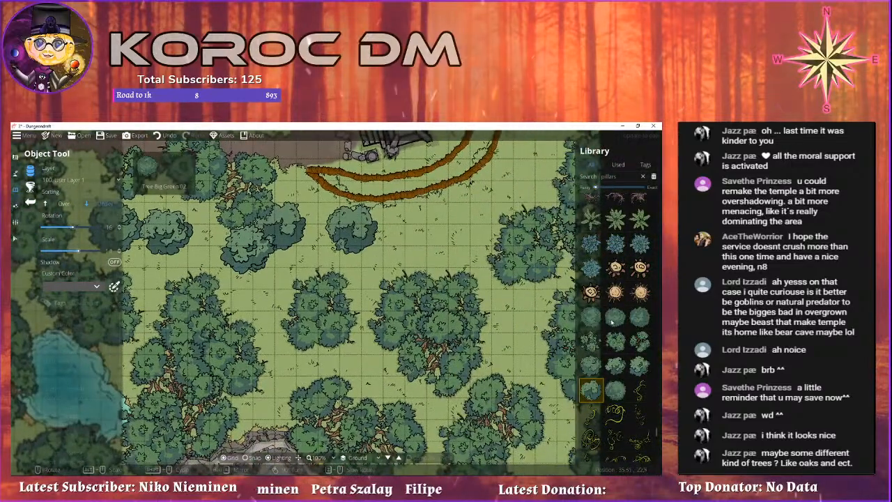
pyautogui.scroll(-4, 613, 313)
pyautogui.scroll(3, 613, 312)
pyautogui.click(616, 284)
pyautogui.click(424, 228)
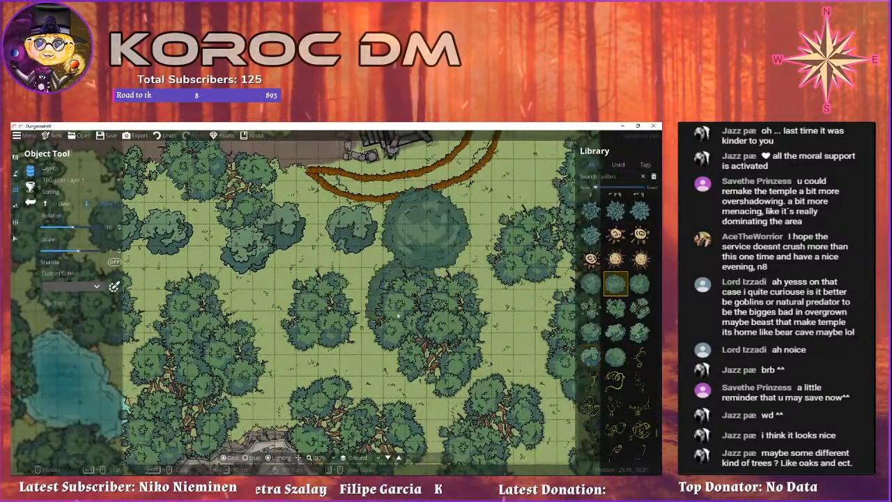
pyautogui.moveTo(422, 244); pyautogui.dragTo(449, 285)
pyautogui.click(594, 288)
pyautogui.click(488, 197)
pyautogui.moveTo(488, 197); pyautogui.dragTo(467, 292)
pyautogui.click(639, 284)
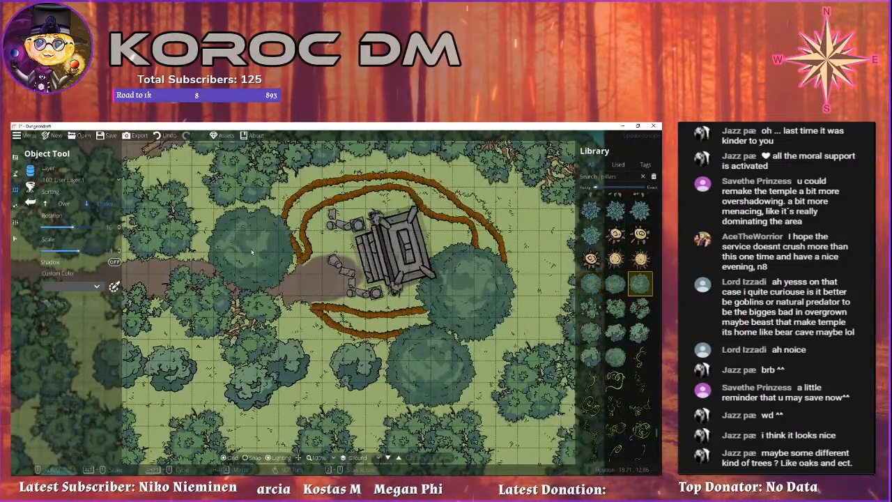
# Undo the placement of the trial trees around the temple and in the clearing south of the path.
pyautogui.scroll(-5, 481, 322)
pyautogui.scroll(-2, 376, 334)
pyautogui.scroll(6, 349, 306)
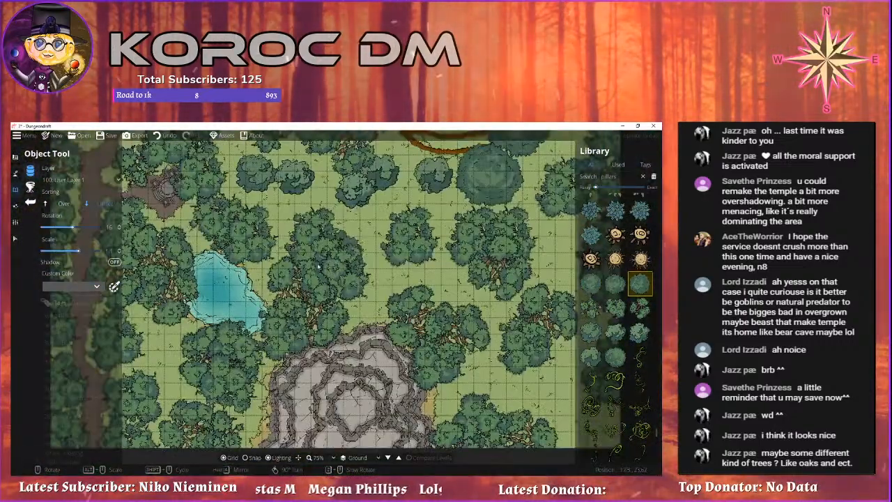
pyautogui.moveTo(366, 263); pyautogui.dragTo(269, 352)
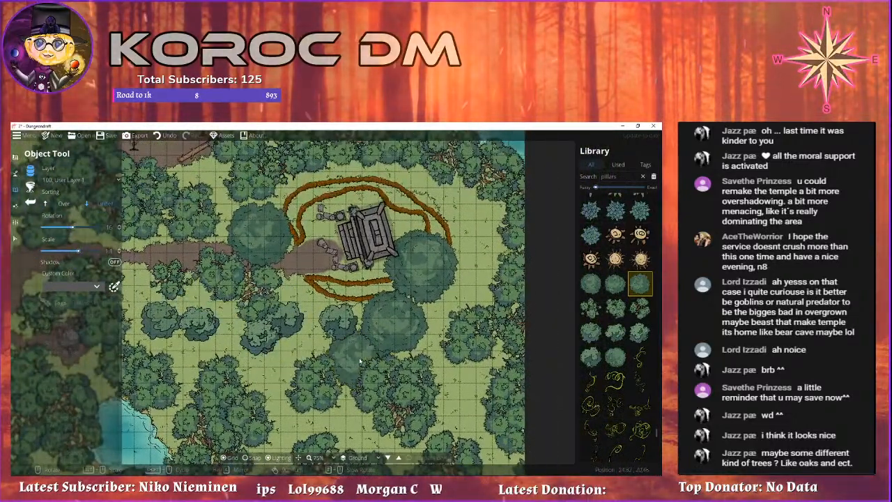
pyautogui.hotkey('ctrl', 'z')
pyautogui.hotkey('ctrl', 'z')
pyautogui.hotkey('ctrl', 'z')
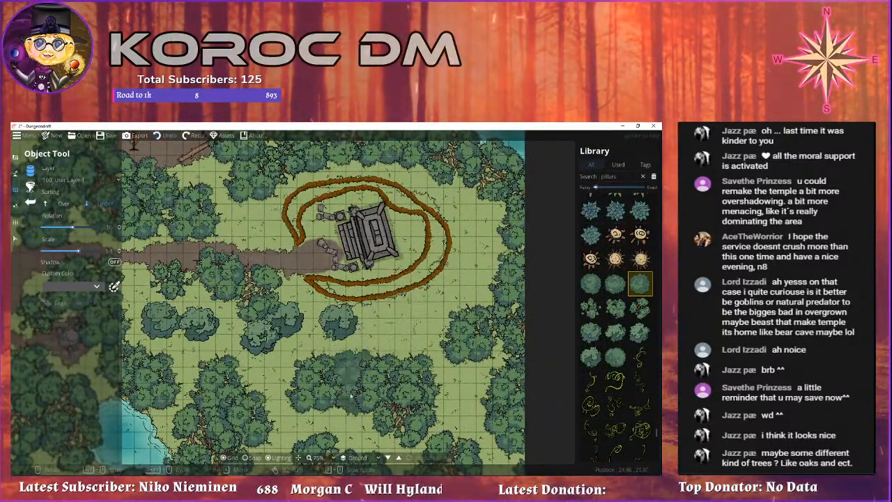
pyautogui.hotkey('ctrl', 'z')
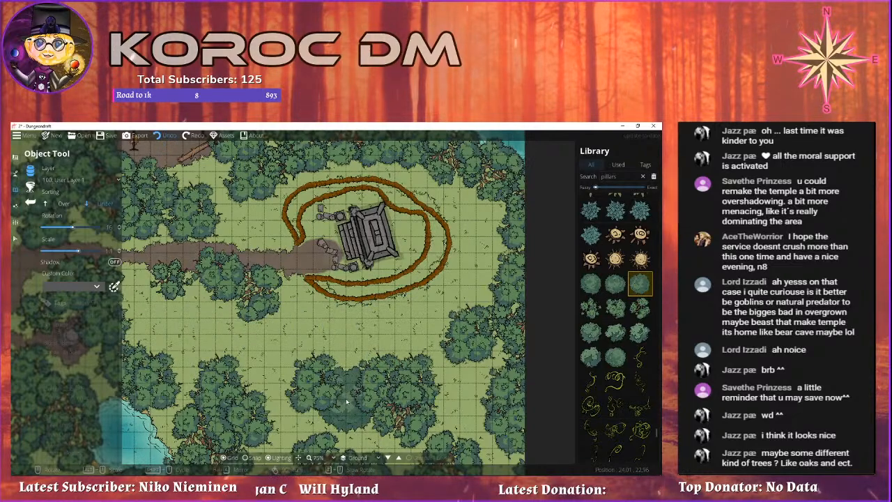
# Paint Terrain Dirt over the dry grass along the western foot of the rocky hill at the southern map edge.
pyautogui.moveTo(354, 337); pyautogui.dragTo(474, 299)
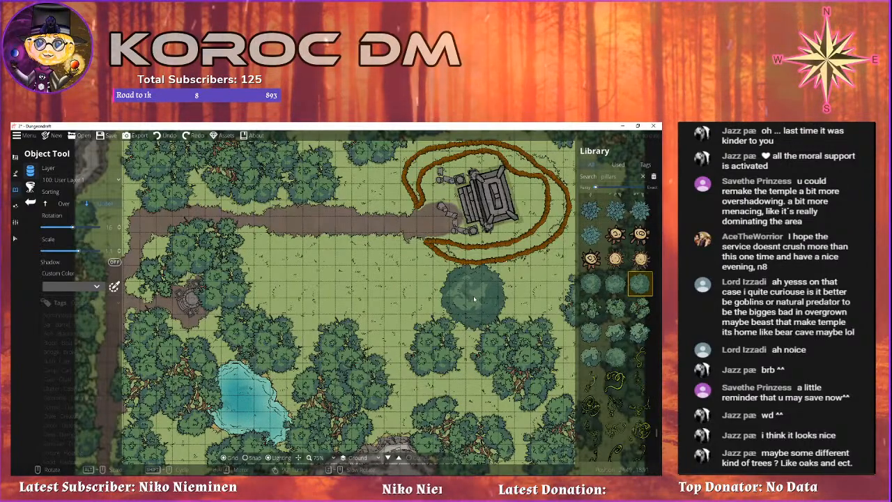
pyautogui.moveTo(505, 343); pyautogui.dragTo(558, 187)
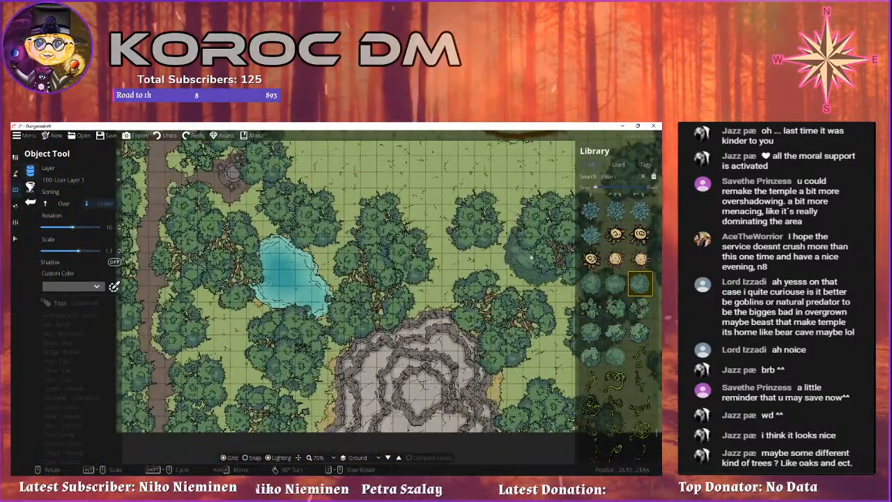
pyautogui.moveTo(477, 255); pyautogui.dragTo(420, 256)
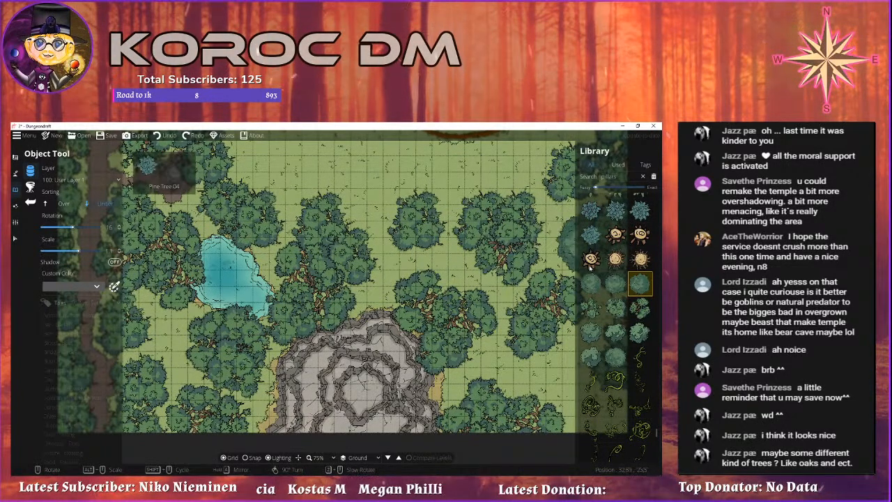
pyautogui.moveTo(424, 258); pyautogui.dragTo(341, 244)
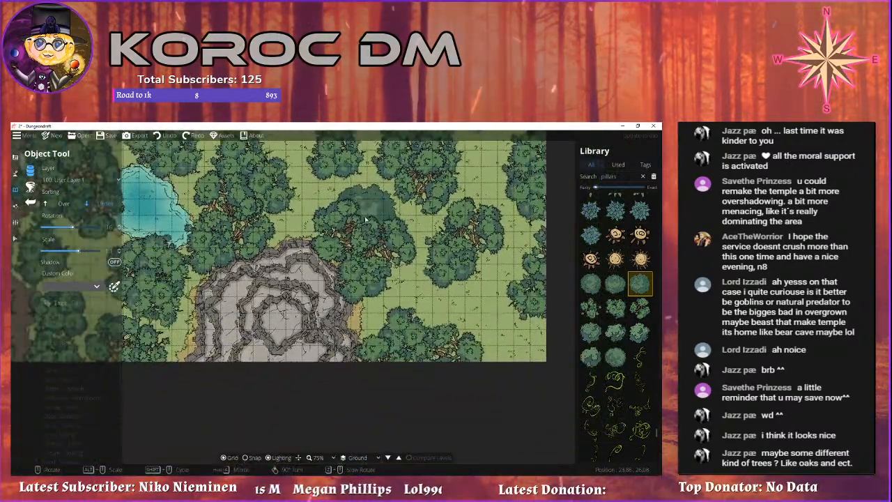
pyautogui.click(16, 173)
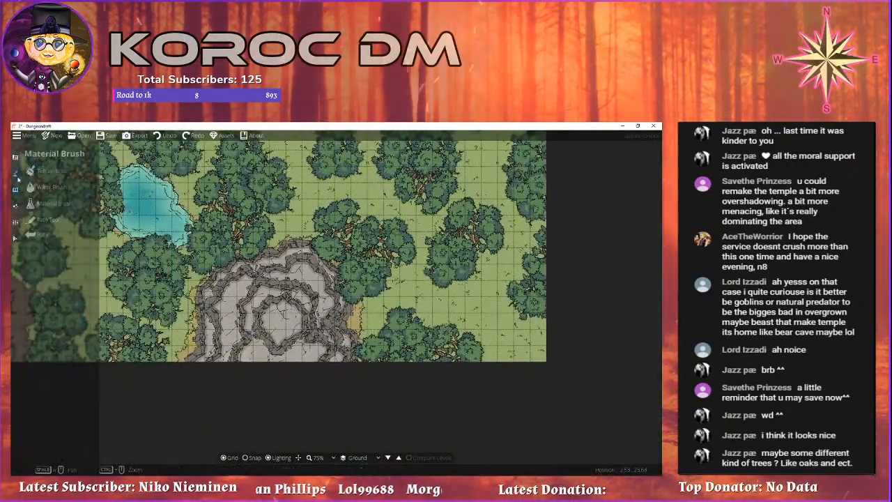
pyautogui.click(49, 171)
pyautogui.click(82, 256)
pyautogui.moveTo(350, 300); pyautogui.dragTo(332, 299)
pyautogui.scroll(5, 331, 299)
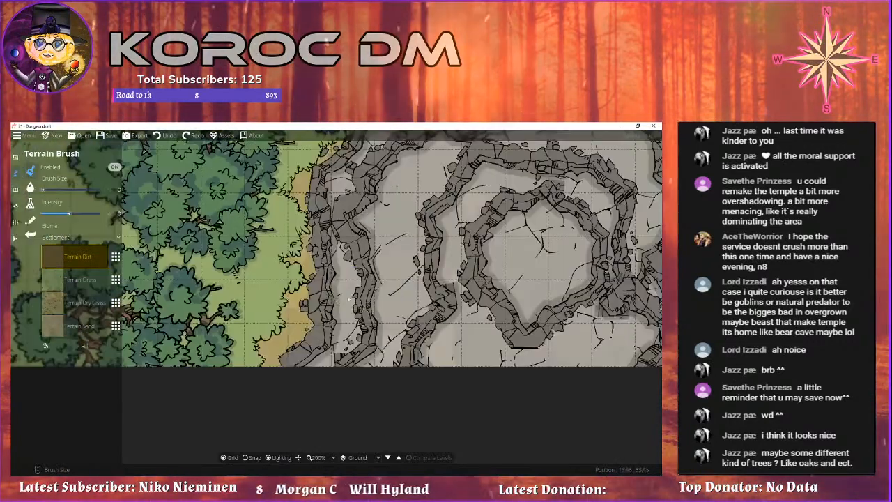
pyautogui.moveTo(289, 349); pyautogui.dragTo(304, 360)
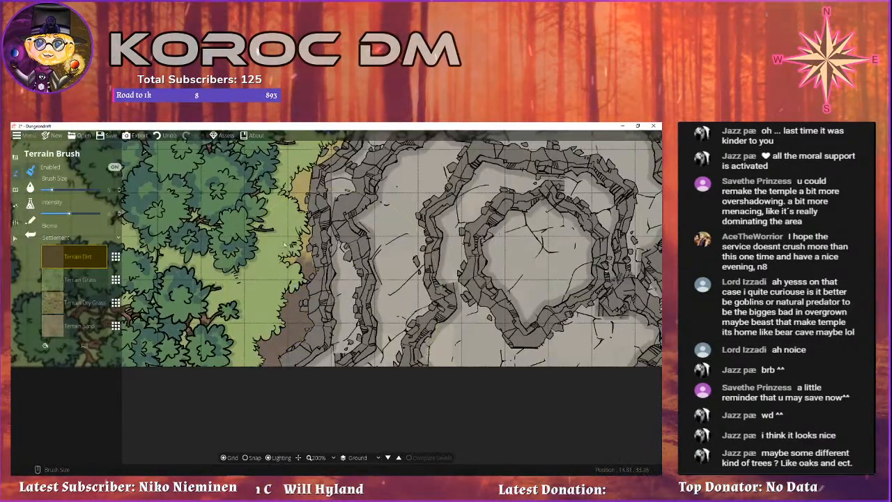
# Continue the Terrain Dirt along the northern and eastern foot of the rocky hill, covering the remaining dry grass.
pyautogui.moveTo(309, 159); pyautogui.dragTo(364, 275)
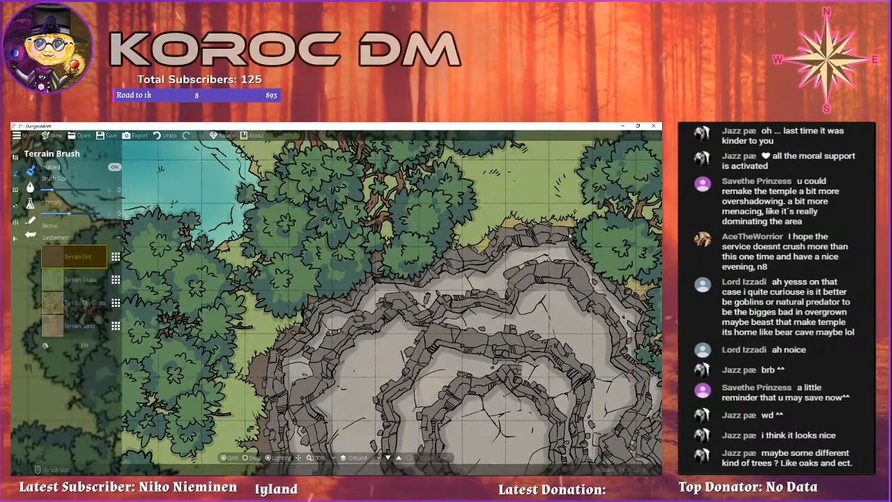
pyautogui.moveTo(608, 218); pyautogui.dragTo(422, 178)
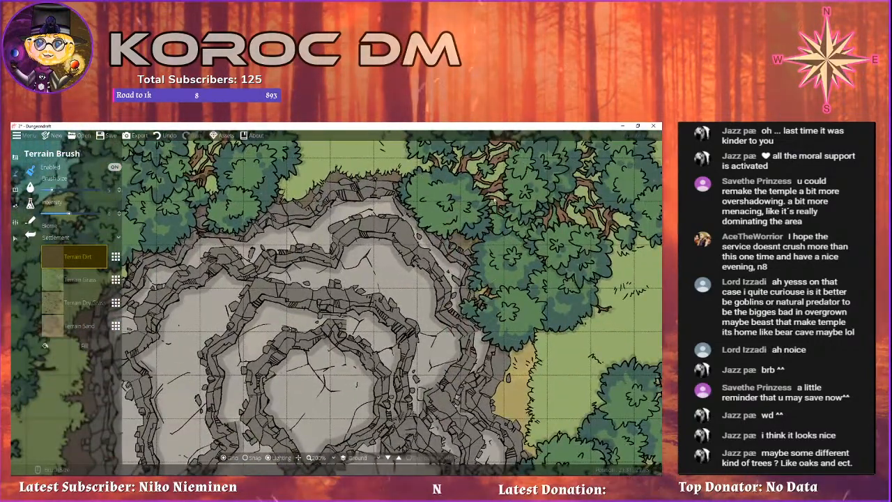
pyautogui.moveTo(503, 280); pyautogui.dragTo(402, 177)
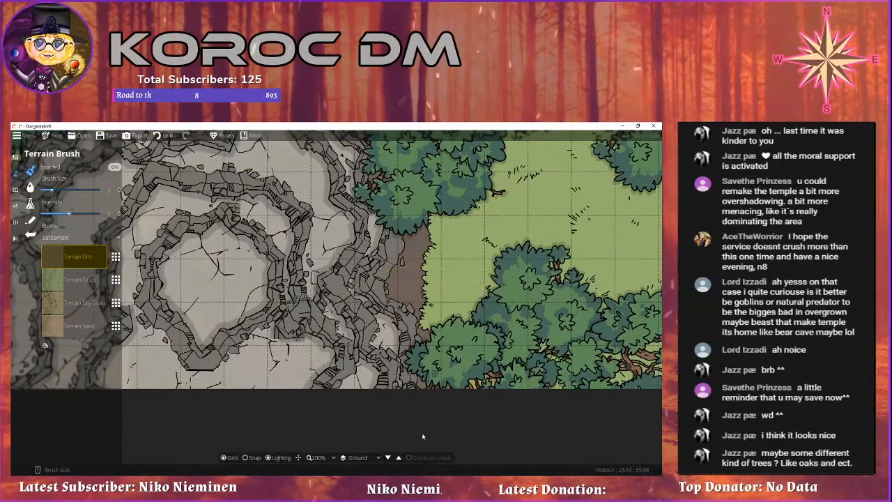
pyautogui.scroll(-3, 292, 308)
pyautogui.moveTo(293, 310); pyautogui.dragTo(437, 390)
pyautogui.moveTo(209, 209); pyautogui.dragTo(383, 387)
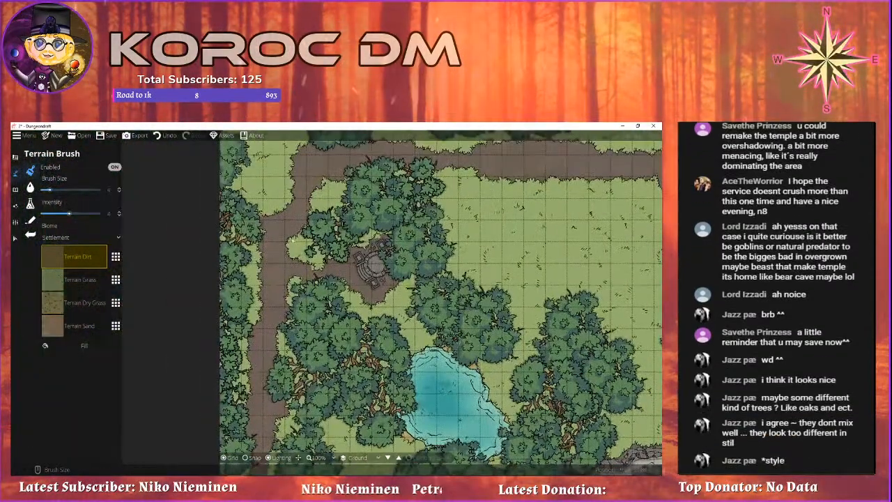
# Erase the grass material along the eastern foot of the rocky hill in the northwest, up to the riverbank.
pyautogui.moveTo(169, 180); pyautogui.dragTo(312, 407)
pyautogui.moveTo(281, 343); pyautogui.dragTo(278, 266)
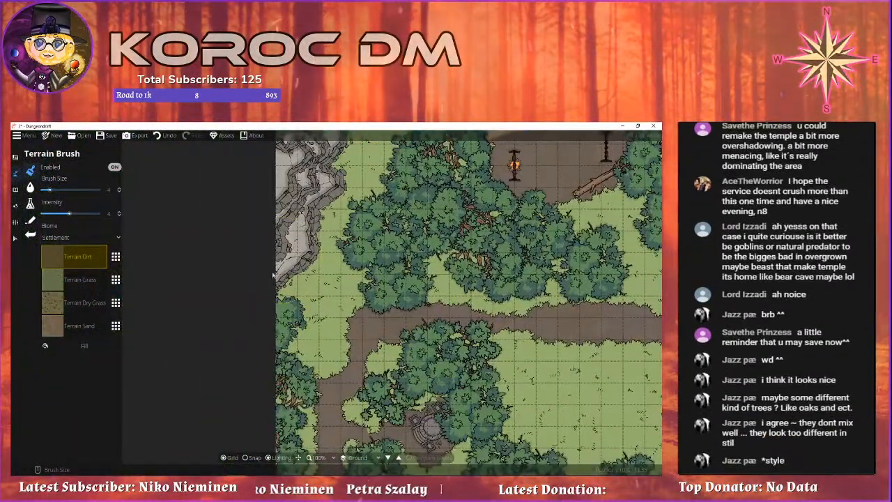
pyautogui.moveTo(282, 162); pyautogui.dragTo(275, 236)
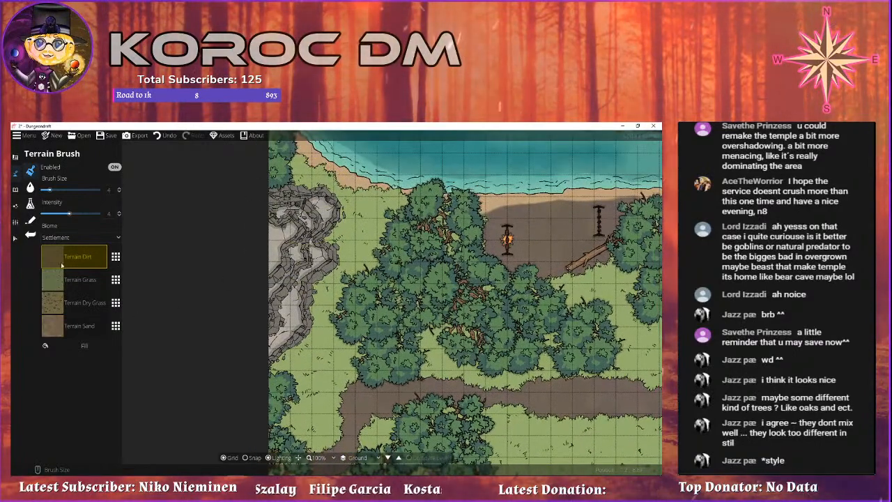
pyautogui.click(30, 202)
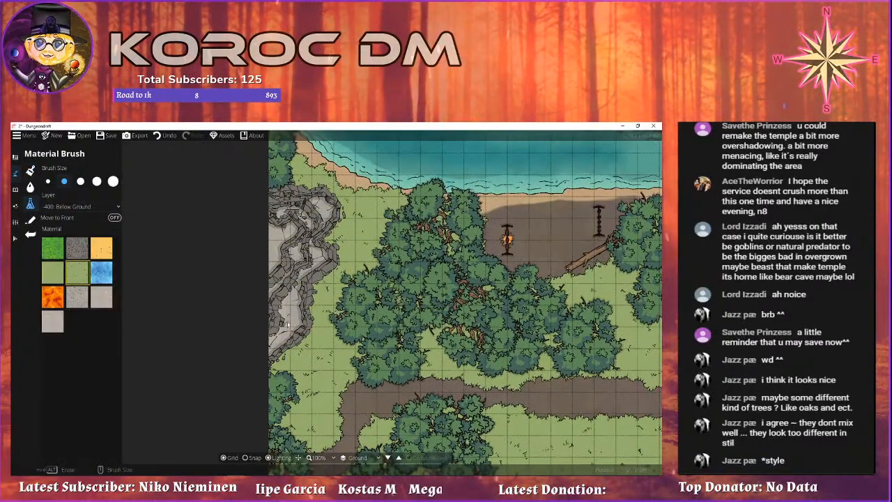
pyautogui.moveTo(278, 358); pyautogui.dragTo(281, 319)
pyautogui.click(278, 307)
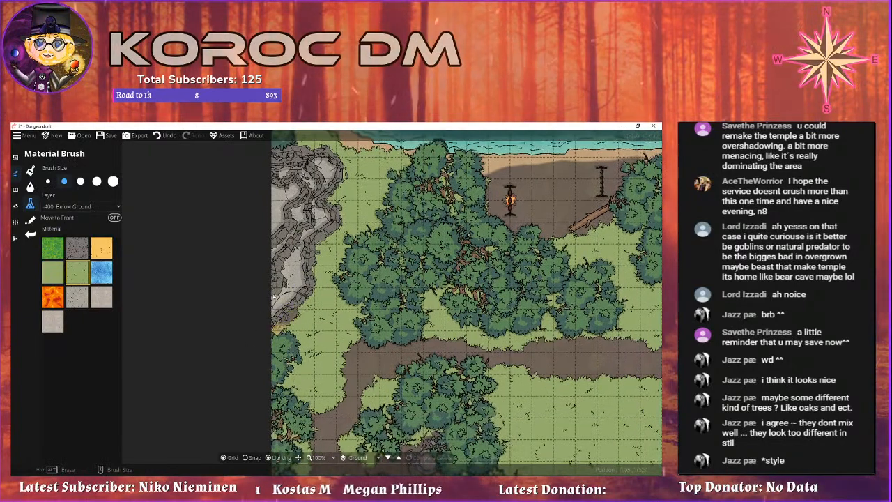
pyautogui.moveTo(279, 299); pyautogui.dragTo(308, 253)
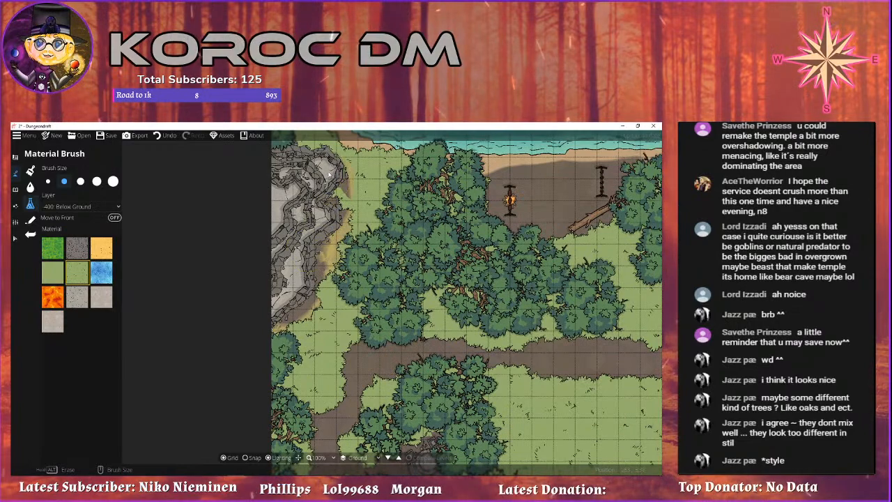
pyautogui.moveTo(316, 158); pyautogui.dragTo(320, 206)
pyautogui.moveTo(326, 245)
pyautogui.mouseDown()
pyautogui.moveTo(315, 209)
pyautogui.moveTo(287, 201)
pyautogui.mouseUp()
pyautogui.moveTo(318, 243); pyautogui.dragTo(269, 209)
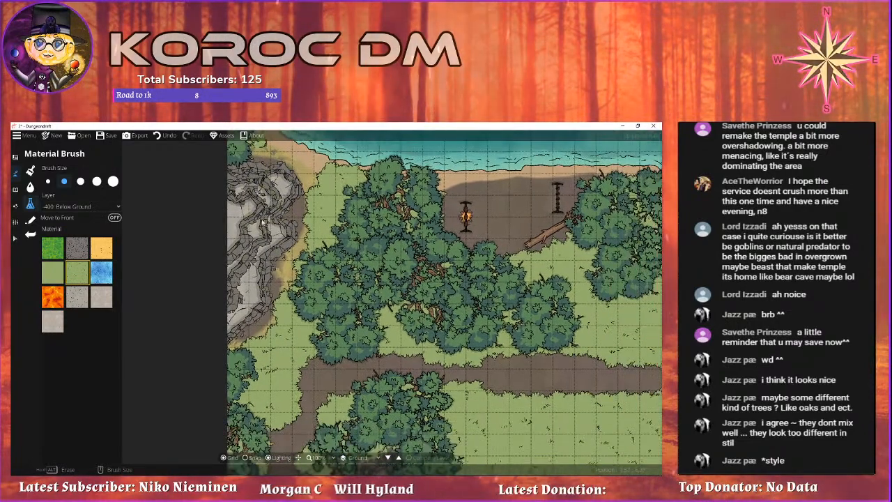
# Paint Terrain Dirt over the exposed dry grass along the northwestern hill's foot and up to the river beach.
pyautogui.scroll(-1, 284, 300)
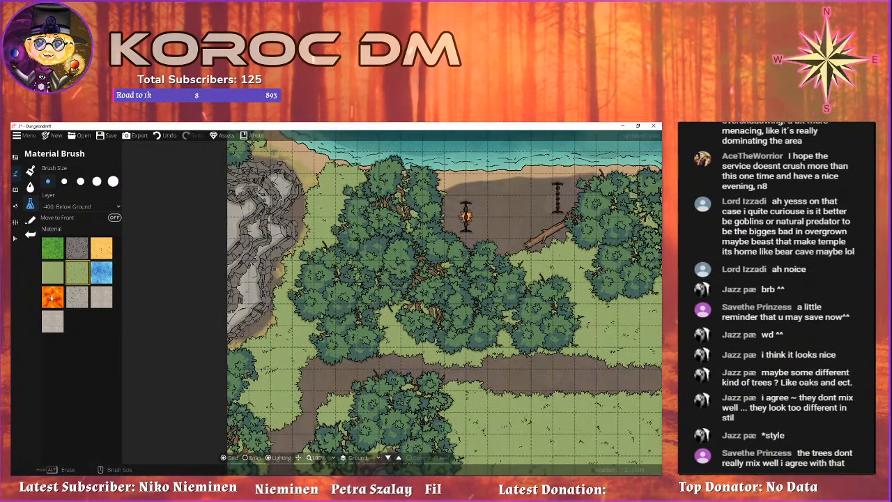
pyautogui.click(30, 186)
pyautogui.click(30, 170)
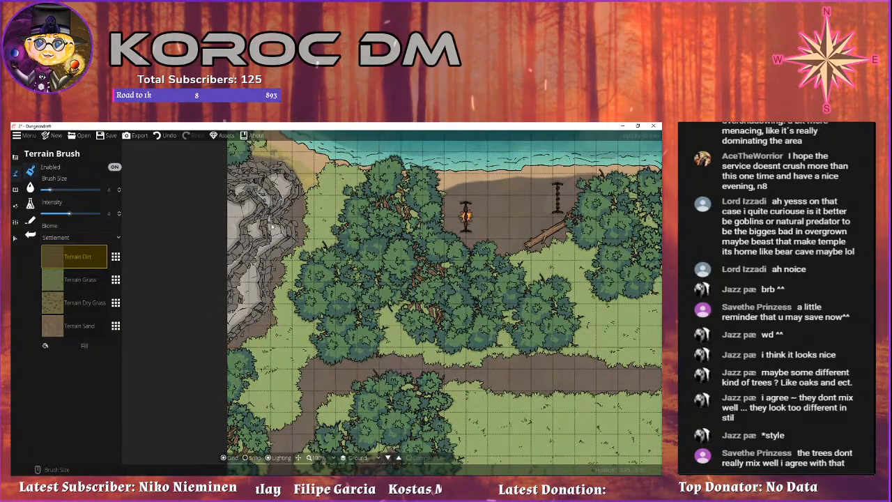
pyautogui.moveTo(242, 173); pyautogui.dragTo(271, 219)
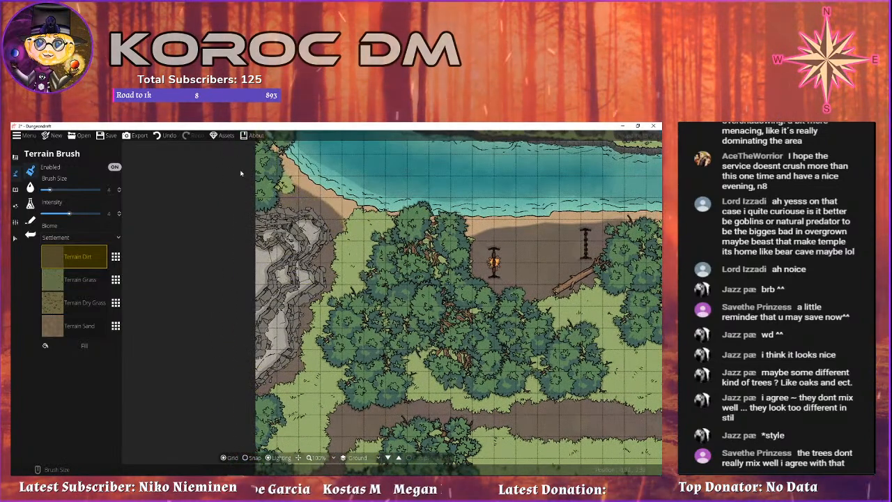
pyautogui.moveTo(240, 171); pyautogui.dragTo(205, 212)
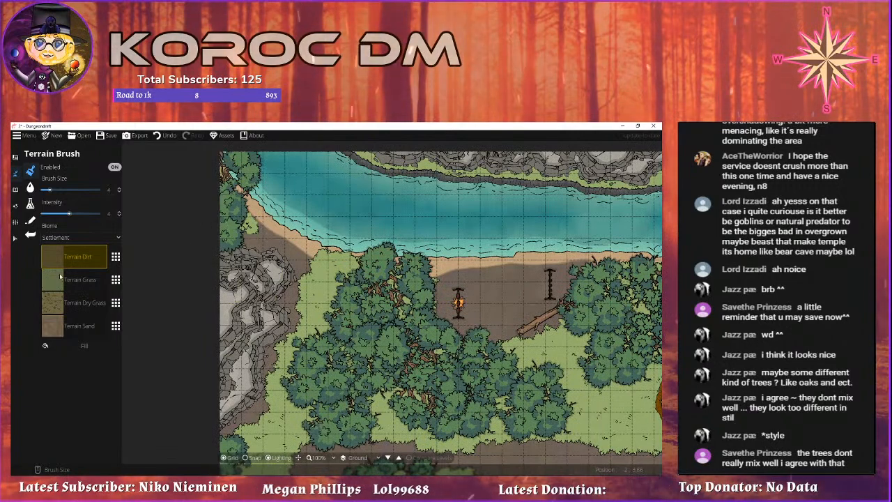
# Paint the grass material on the -400 Below Ground layer over the dirt patch between the northwestern trees, riverbank and rocky hill.
pyautogui.click(60, 278)
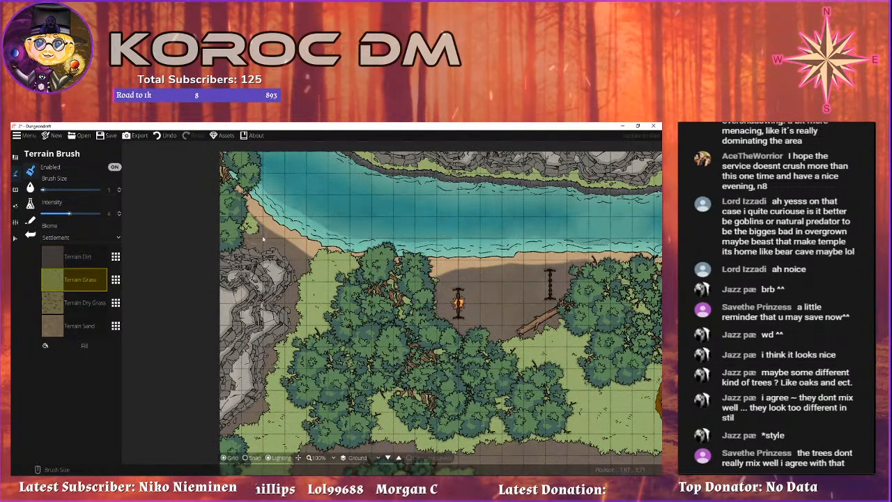
pyautogui.scroll(2, 197, 229)
pyautogui.click(31, 188)
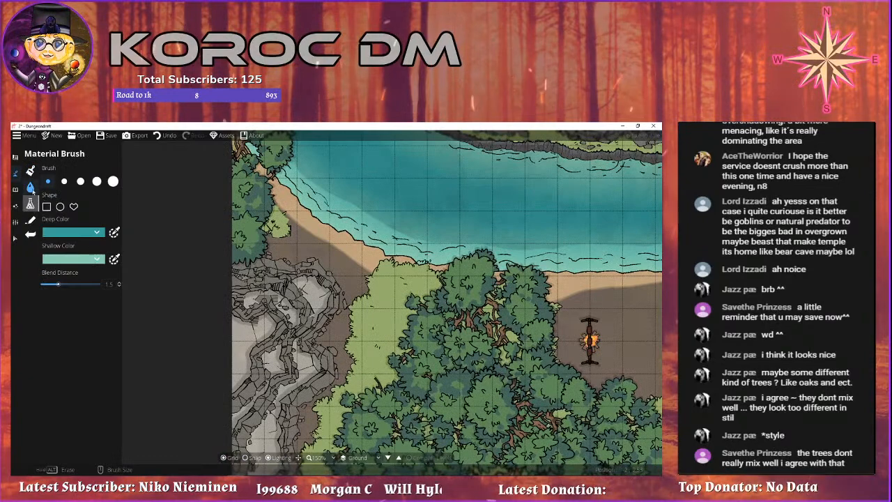
pyautogui.click(31, 220)
pyautogui.click(30, 171)
pyautogui.click(30, 187)
pyautogui.click(30, 204)
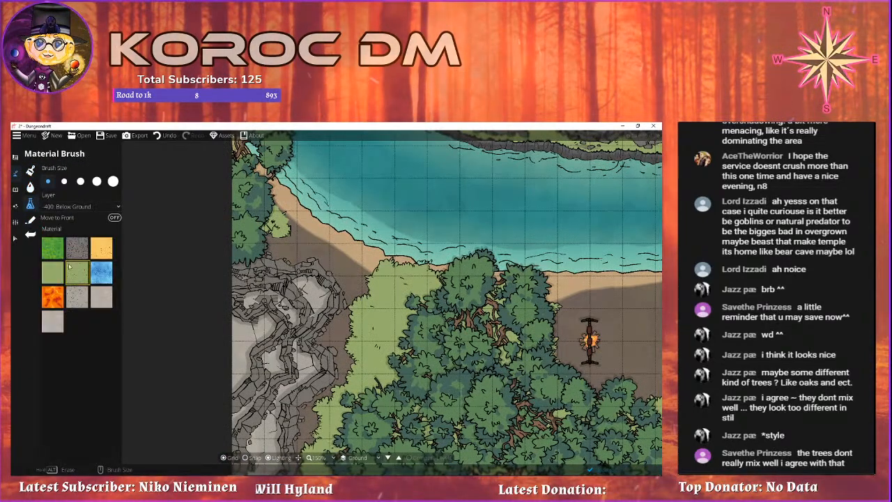
pyautogui.moveTo(305, 220)
pyautogui.mouseDown()
pyautogui.moveTo(276, 236)
pyautogui.moveTo(295, 253)
pyautogui.moveTo(252, 241)
pyautogui.moveTo(262, 236)
pyautogui.moveTo(293, 268)
pyautogui.mouseUp()
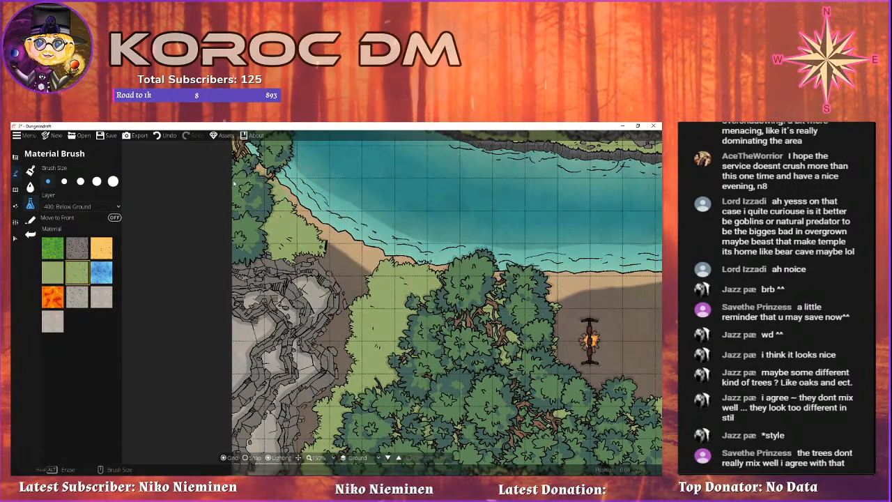
pyautogui.moveTo(283, 184); pyautogui.dragTo(276, 182)
pyautogui.scroll(-2, 342, 280)
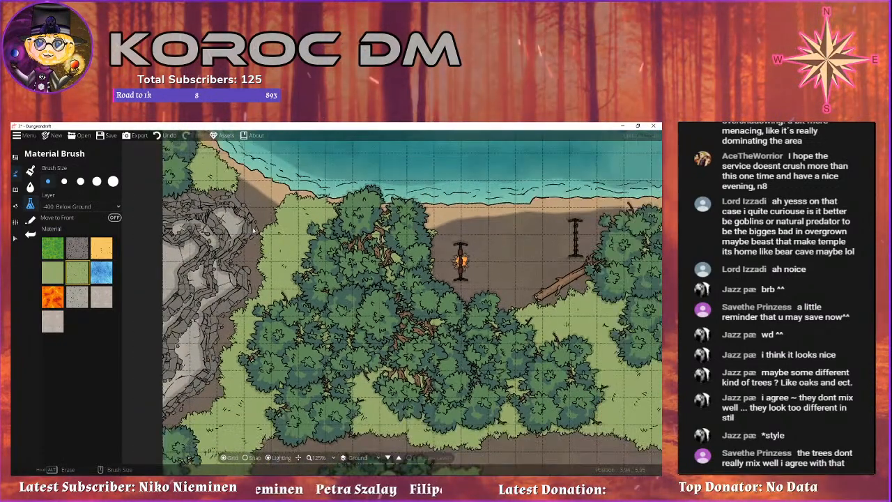
# Review the terrain from the northwestern hill across the clearing to the eastern foot of the southern rocky hill.
pyautogui.moveTo(264, 266); pyautogui.dragTo(266, 206)
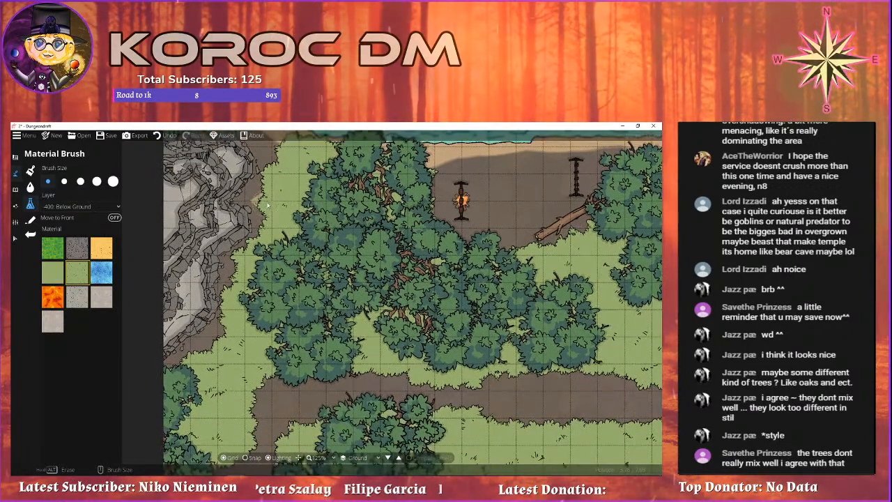
pyautogui.scroll(-3, 265, 197)
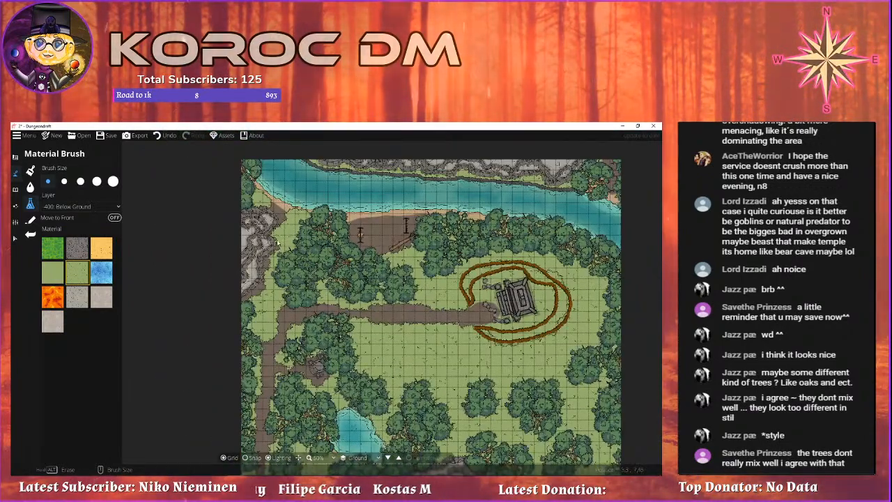
pyautogui.scroll(4, 277, 242)
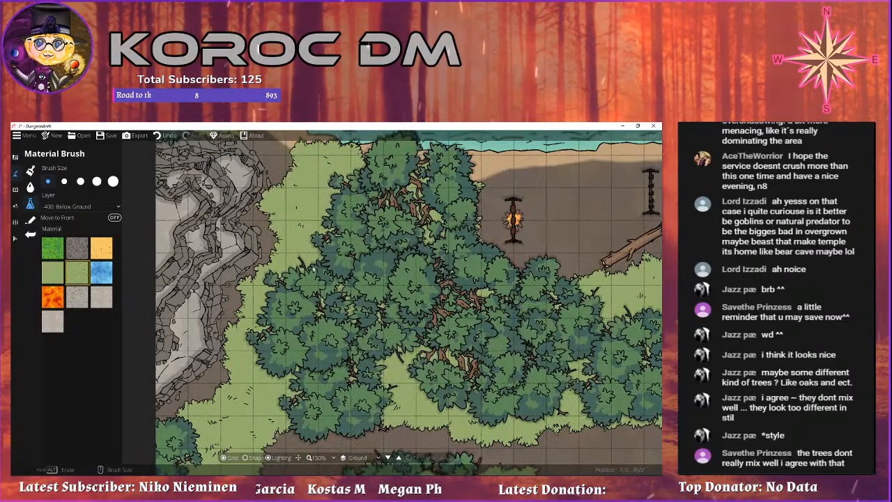
pyautogui.scroll(-4, 261, 241)
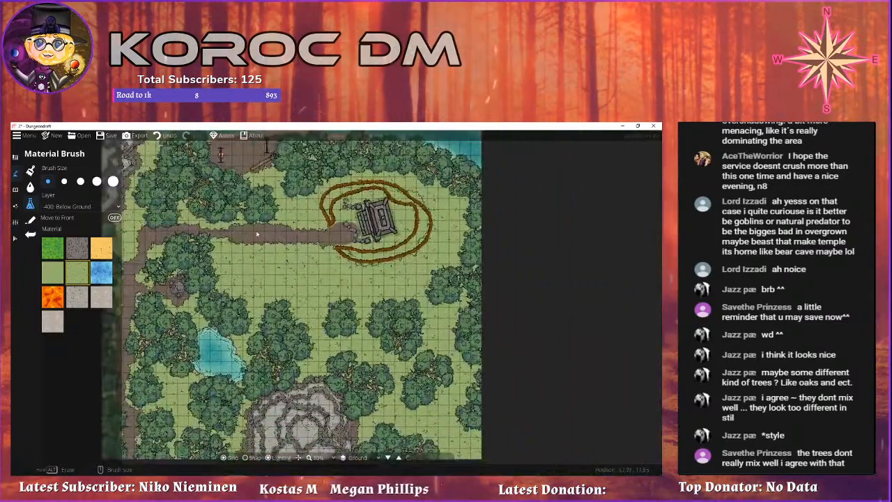
pyautogui.moveTo(257, 234); pyautogui.dragTo(236, 199)
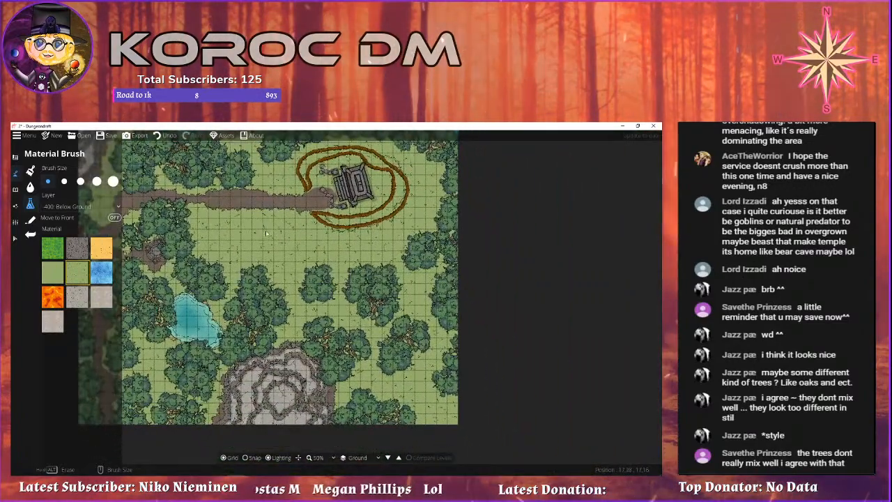
pyautogui.moveTo(303, 296); pyautogui.dragTo(291, 149)
pyautogui.scroll(6, 321, 263)
pyautogui.moveTo(321, 263); pyautogui.dragTo(367, 257)
pyautogui.scroll(-1, 316, 299)
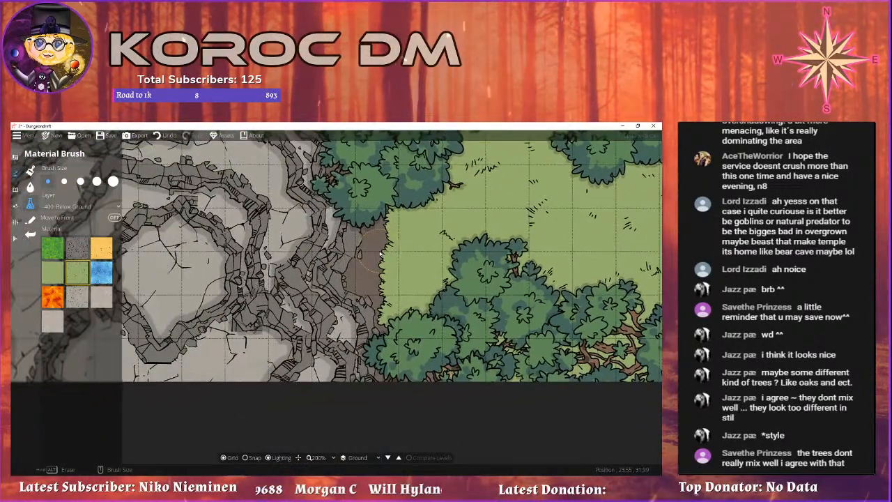
# Thin out the upper rock tier on the southern hill's eastern side, using the rock material on User Layer 1 with Move to Front on.
pyautogui.moveTo(424, 247); pyautogui.dragTo(265, 237)
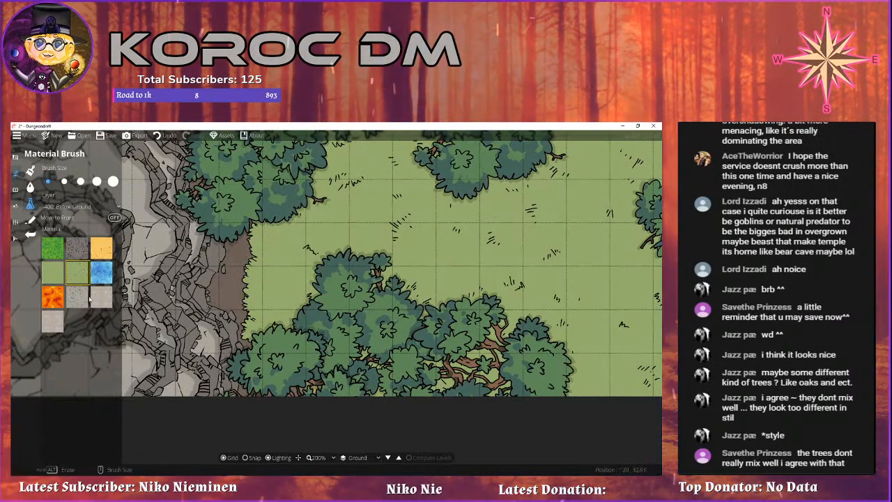
pyautogui.moveTo(213, 262); pyautogui.dragTo(269, 262)
pyautogui.scroll(-2, 229, 232)
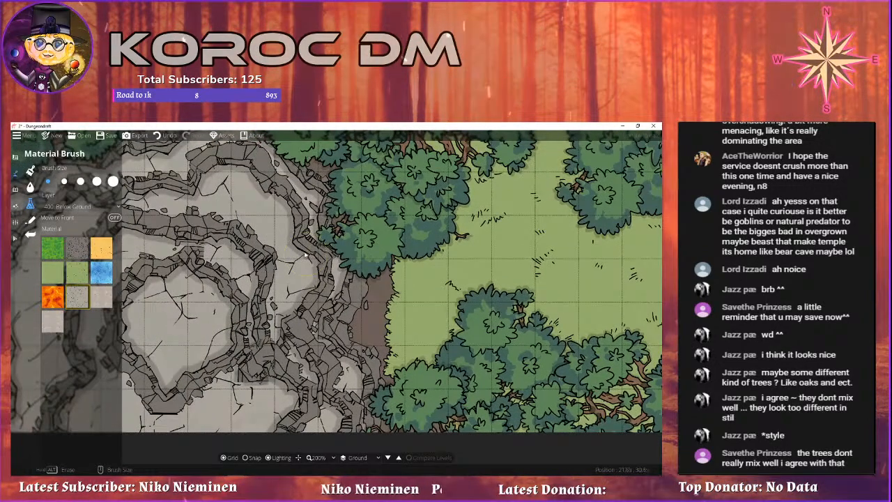
pyautogui.click(84, 208)
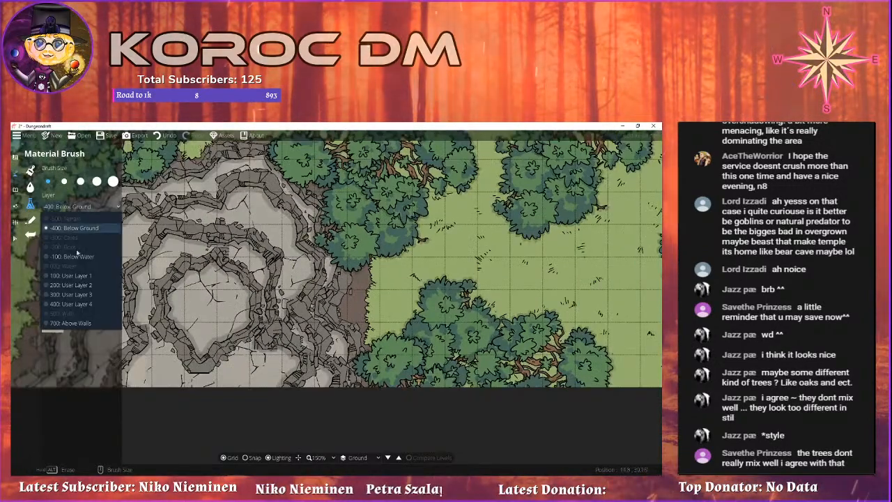
pyautogui.click(70, 285)
pyautogui.click(80, 206)
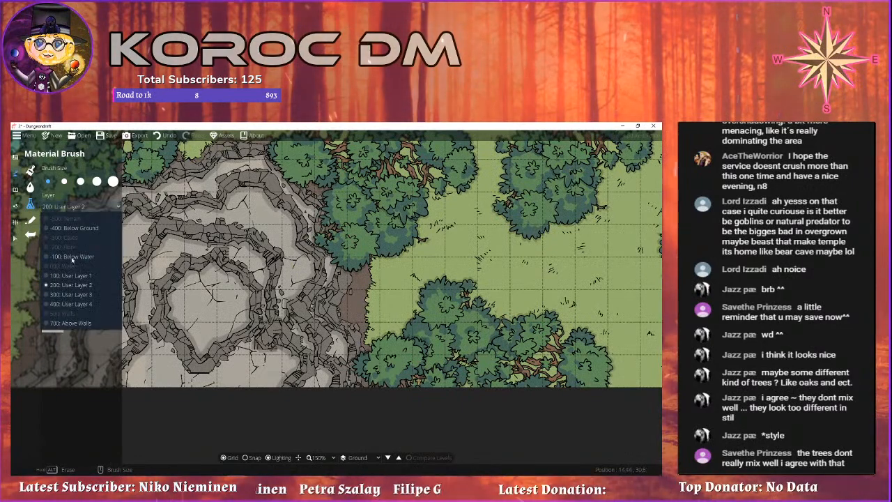
pyautogui.click(77, 278)
pyautogui.moveTo(313, 294)
pyautogui.mouseDown()
pyautogui.moveTo(296, 316)
pyautogui.moveTo(322, 296)
pyautogui.moveTo(331, 331)
pyautogui.mouseUp()
pyautogui.moveTo(273, 305); pyautogui.dragTo(192, 278)
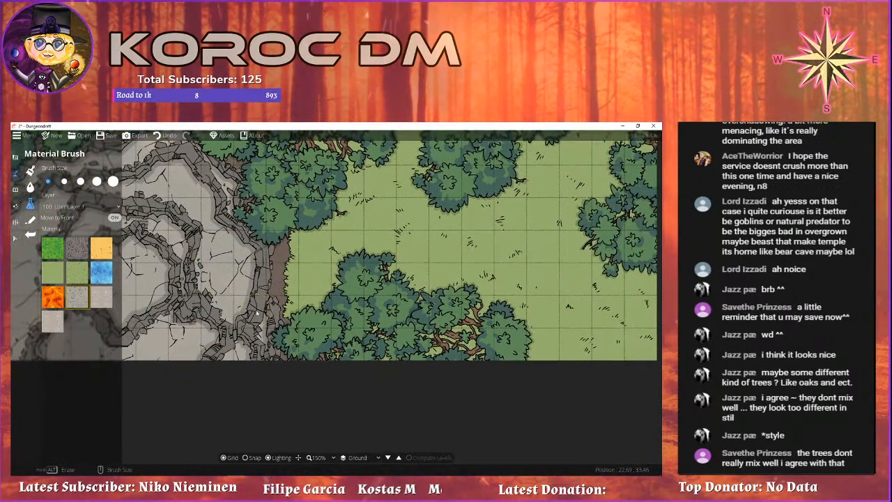
# Delete the two trees overlapping the northeastern edge of the southern rocky hill.
pyautogui.click(17, 238)
pyautogui.moveTo(311, 205); pyautogui.dragTo(312, 224)
pyautogui.click(310, 223)
pyautogui.press('Delete')
pyautogui.click(277, 202)
pyautogui.press('Delete')
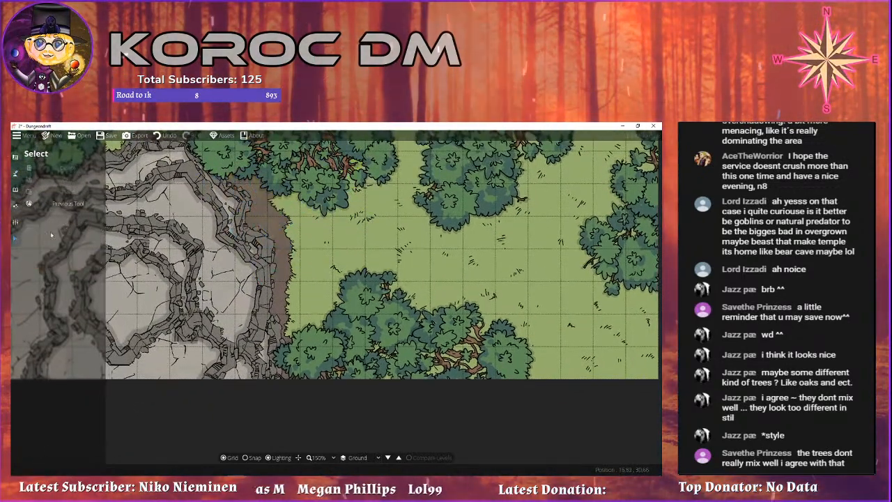
# Reshape the upper rock ledge in the southern hill's northeastern part with the rock Material Brush on User Layer 1.
pyautogui.click(17, 188)
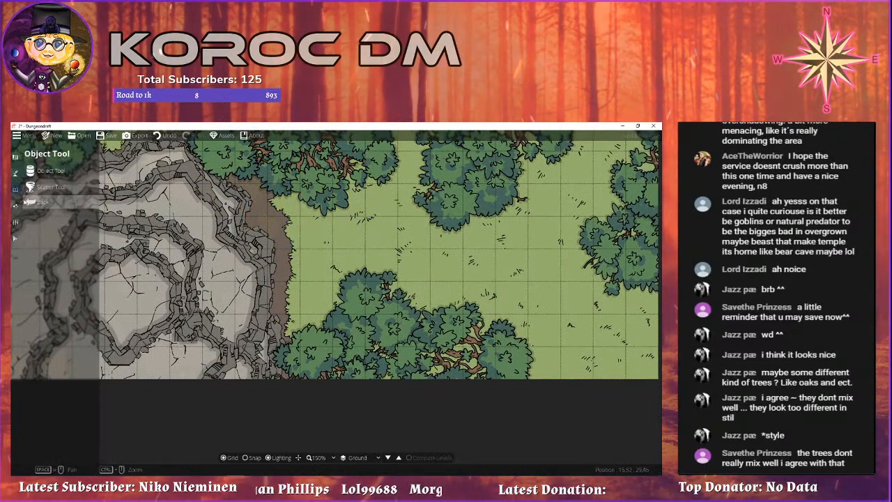
pyautogui.click(16, 174)
pyautogui.click(50, 203)
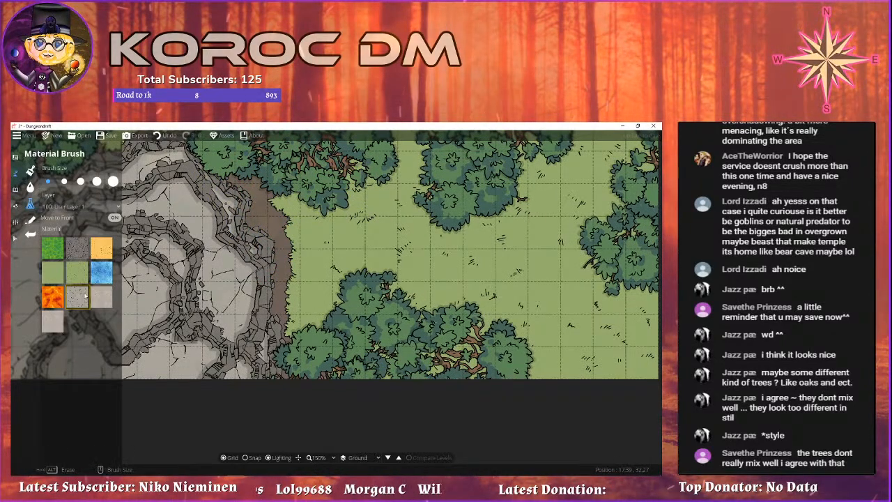
pyautogui.moveTo(261, 262)
pyautogui.mouseDown()
pyautogui.moveTo(236, 254)
pyautogui.moveTo(255, 321)
pyautogui.moveTo(231, 260)
pyautogui.moveTo(222, 288)
pyautogui.moveTo(214, 236)
pyautogui.moveTo(212, 313)
pyautogui.moveTo(212, 218)
pyautogui.moveTo(188, 232)
pyautogui.mouseUp()
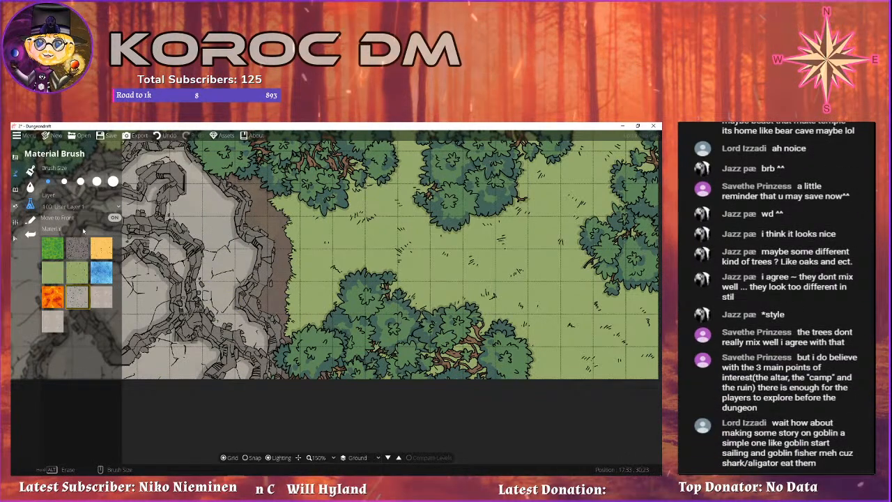
# Erase the rock material on the -400 Below Ground layer to cut a bay into the southern hill's eastern edge.
pyautogui.click(80, 207)
pyautogui.click(76, 257)
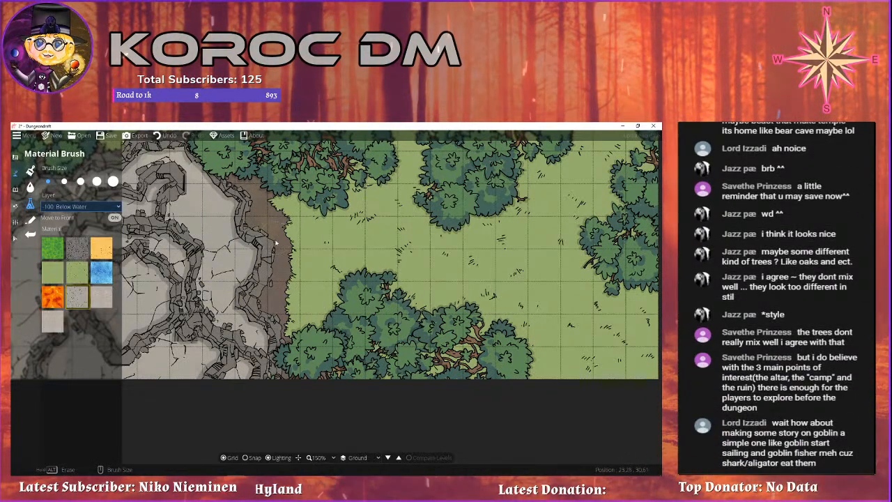
pyautogui.click(80, 206)
pyautogui.click(65, 230)
pyautogui.moveTo(244, 254)
pyautogui.mouseDown()
pyautogui.moveTo(218, 275)
pyautogui.moveTo(219, 252)
pyautogui.moveTo(229, 256)
pyautogui.moveTo(171, 275)
pyautogui.moveTo(235, 283)
pyautogui.mouseUp()
pyautogui.moveTo(308, 263)
pyautogui.mouseDown()
pyautogui.moveTo(453, 242)
pyautogui.moveTo(367, 264)
pyautogui.mouseUp()
pyautogui.click(311, 285)
pyautogui.moveTo(311, 285)
pyautogui.mouseDown()
pyautogui.moveTo(262, 261)
pyautogui.moveTo(337, 276)
pyautogui.moveTo(247, 281)
pyautogui.moveTo(331, 284)
pyautogui.moveTo(256, 283)
pyautogui.moveTo(320, 288)
pyautogui.moveTo(319, 322)
pyautogui.moveTo(304, 315)
pyautogui.moveTo(359, 317)
pyautogui.moveTo(330, 306)
pyautogui.moveTo(306, 322)
pyautogui.moveTo(328, 344)
pyautogui.moveTo(314, 374)
pyautogui.mouseUp()
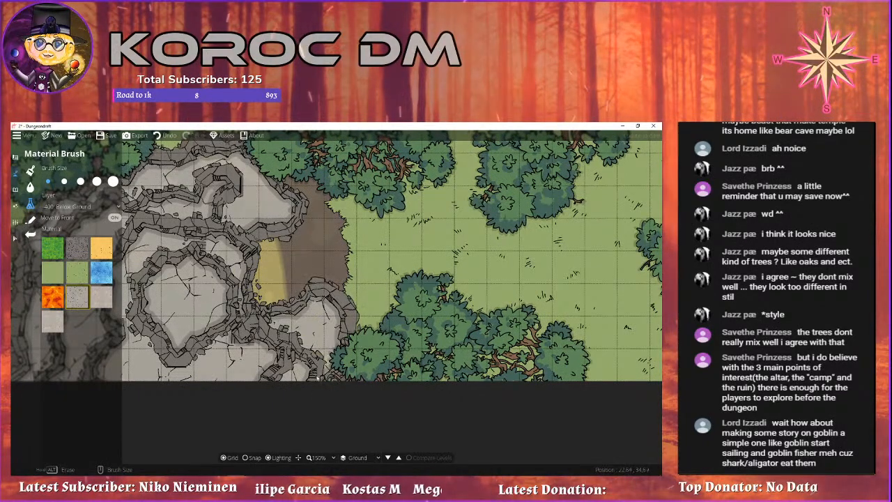
pyautogui.moveTo(341, 287); pyautogui.dragTo(353, 317)
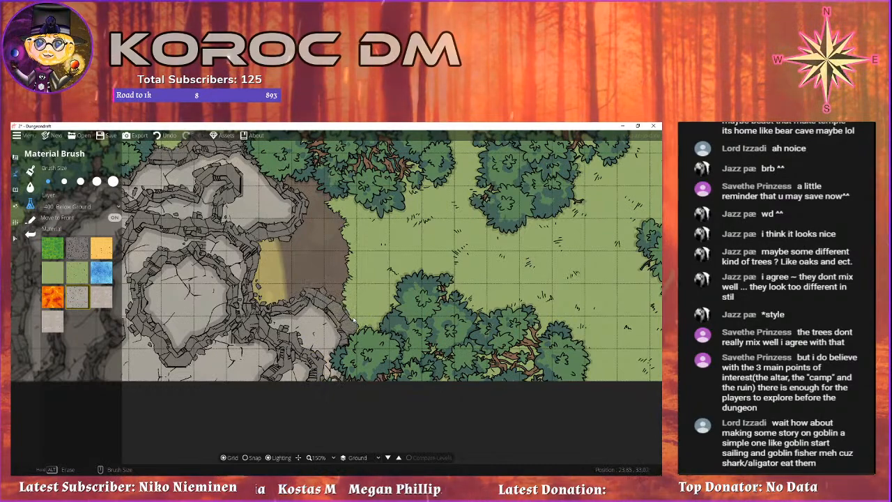
# Extend the upper rock ledge on User Layer 1 southward along the inner side of the southern hill's eastern bay.
pyautogui.click(80, 206)
pyautogui.click(83, 278)
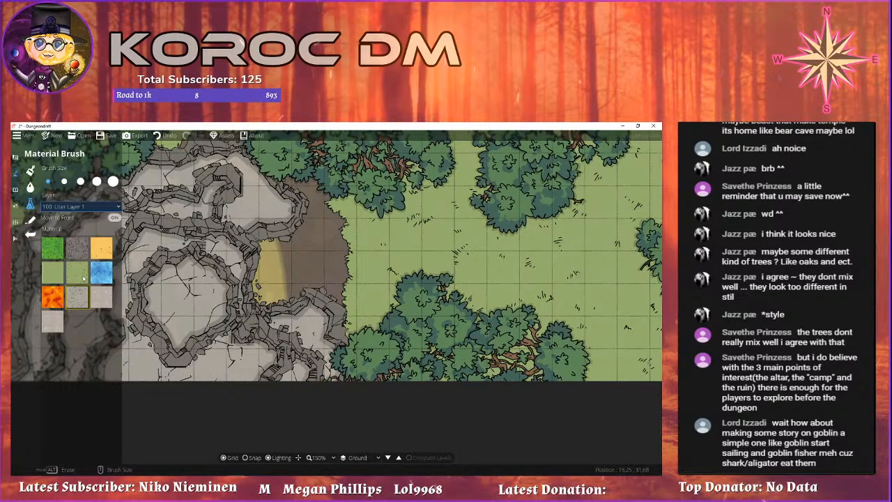
pyautogui.click(81, 206)
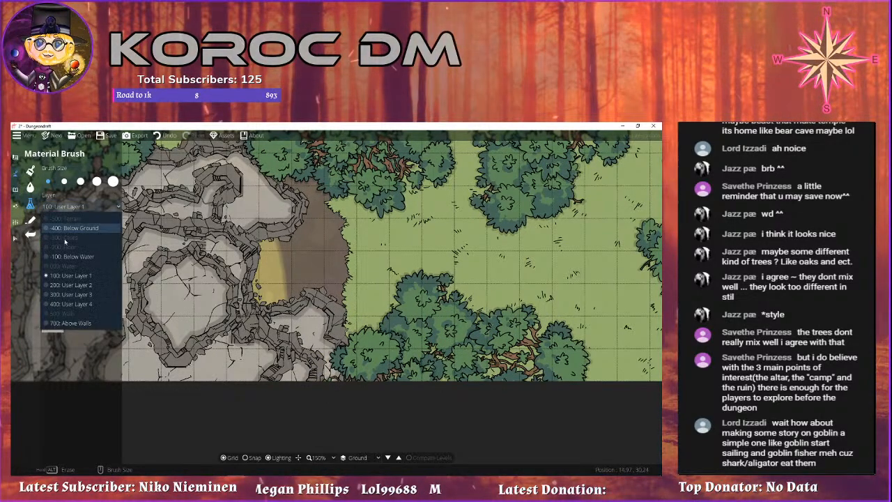
pyautogui.click(228, 239)
pyautogui.moveTo(238, 230)
pyautogui.mouseDown()
pyautogui.moveTo(257, 240)
pyautogui.moveTo(256, 285)
pyautogui.moveTo(261, 272)
pyautogui.moveTo(276, 317)
pyautogui.moveTo(313, 362)
pyautogui.mouseUp()
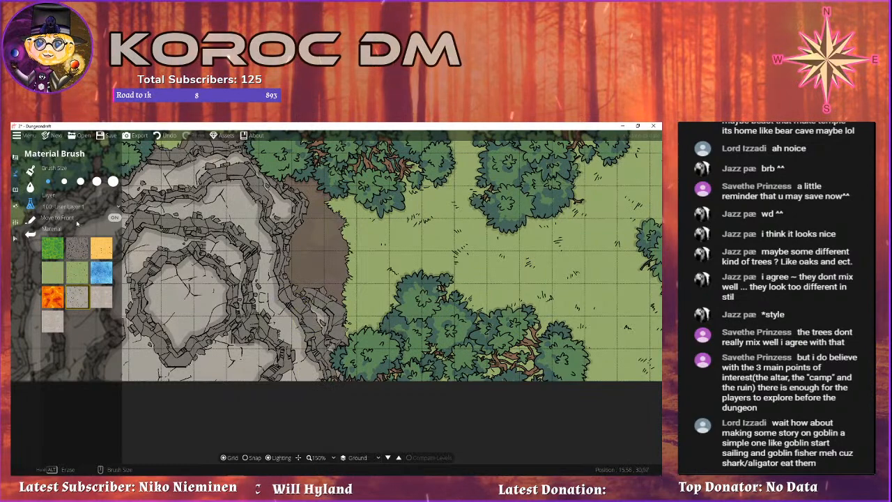
# Reshape the lower rock spur at the bay's southern end with the rock material on the -400 Below Ground layer.
pyautogui.click(76, 206)
pyautogui.click(70, 230)
pyautogui.moveTo(318, 305)
pyautogui.mouseDown()
pyautogui.moveTo(327, 301)
pyautogui.moveTo(330, 326)
pyautogui.mouseUp()
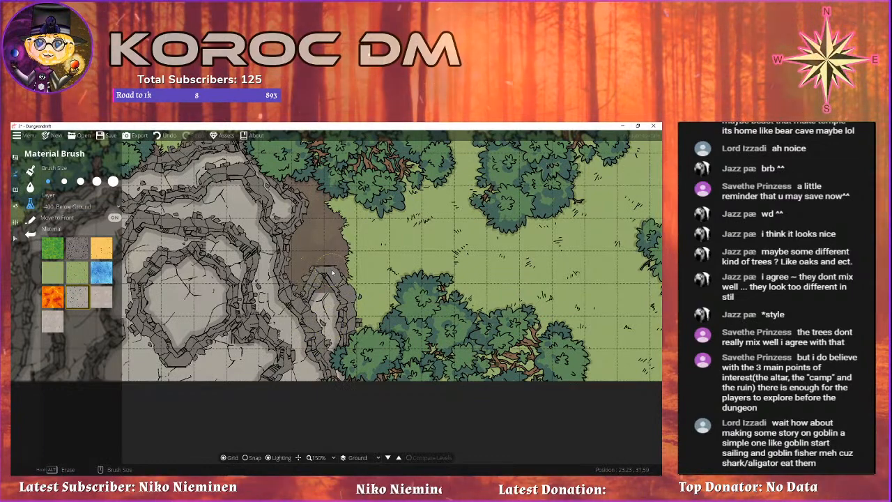
pyautogui.moveTo(333, 273); pyautogui.dragTo(331, 280)
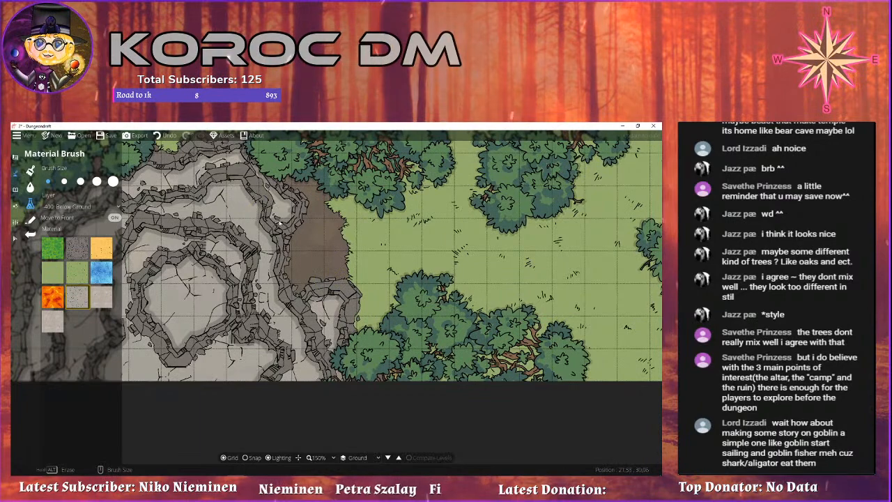
# Erase the grass material on -400 Below Ground east of the rock spur to extend the bare dirt around it.
pyautogui.scroll(-1, 300, 219)
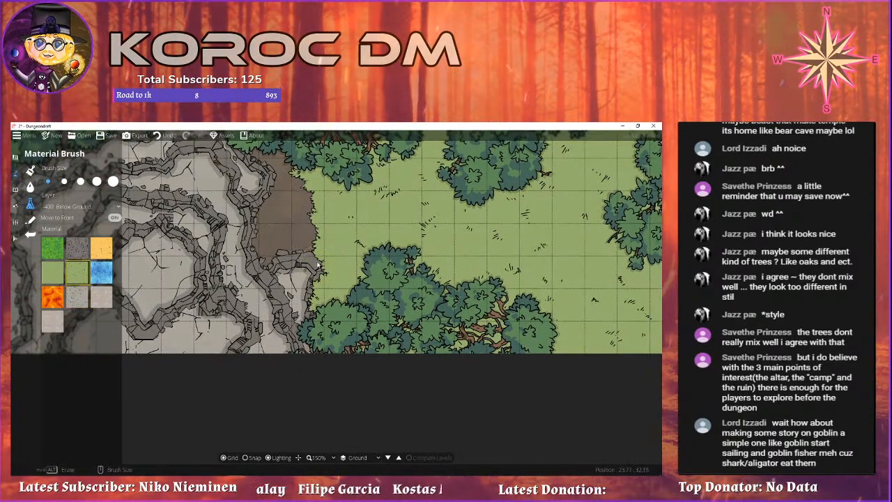
pyautogui.moveTo(256, 240); pyautogui.dragTo(234, 246)
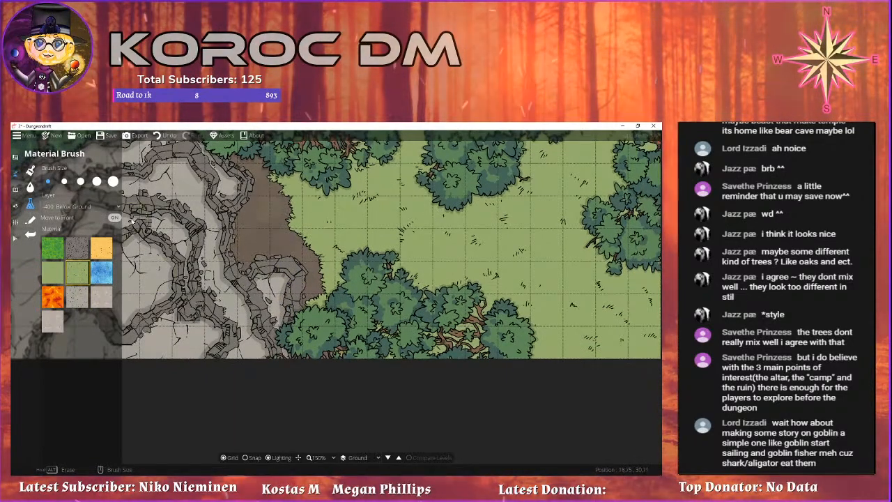
pyautogui.scroll(1, 218, 266)
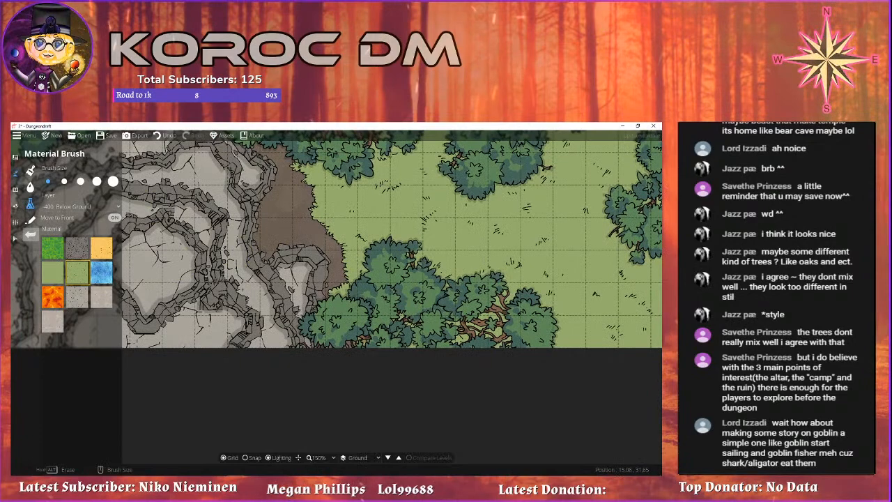
# Pick the spider from the object library for placement and set the object layer to -100 Below Water.
pyautogui.click(30, 187)
pyautogui.click(17, 189)
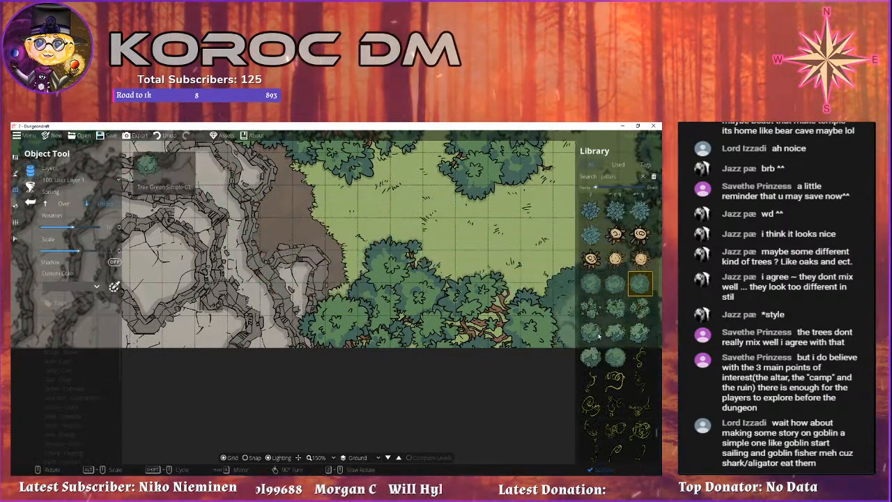
pyautogui.scroll(3, 648, 418)
pyautogui.moveTo(656, 429); pyautogui.dragTo(656, 303)
pyautogui.scroll(-3, 621, 298)
pyautogui.scroll(-10, 622, 298)
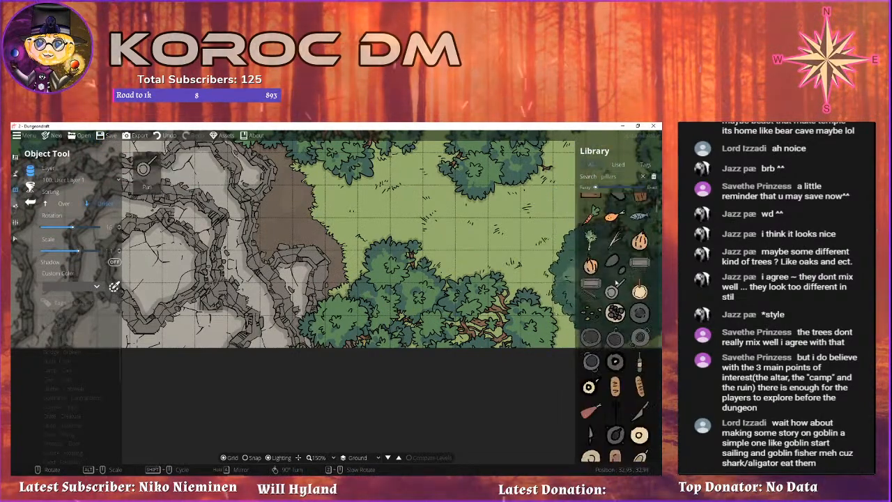
pyautogui.scroll(-10, 612, 277)
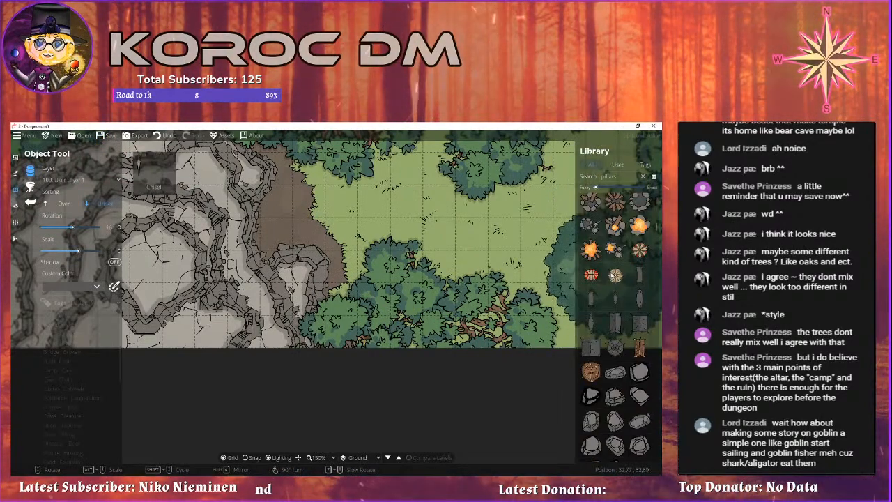
pyautogui.scroll(-8, 611, 276)
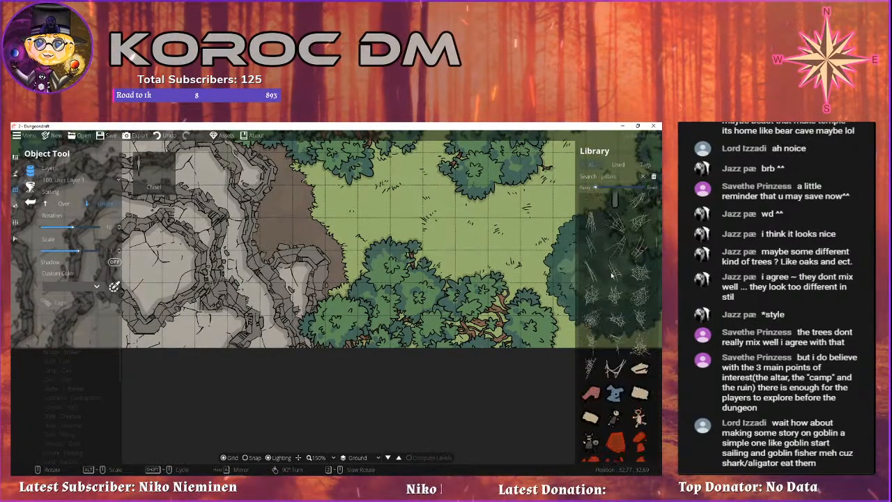
pyautogui.scroll(11, 615, 300)
pyautogui.scroll(-2, 630, 369)
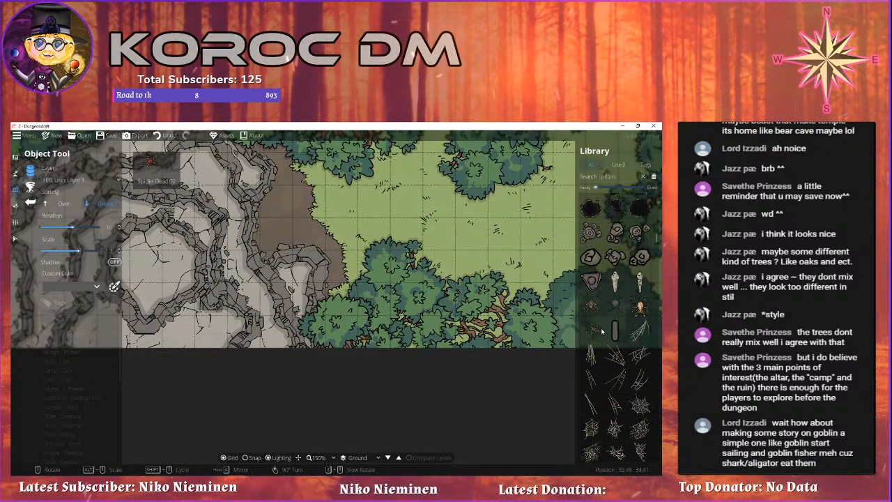
pyautogui.click(591, 304)
pyautogui.click(62, 180)
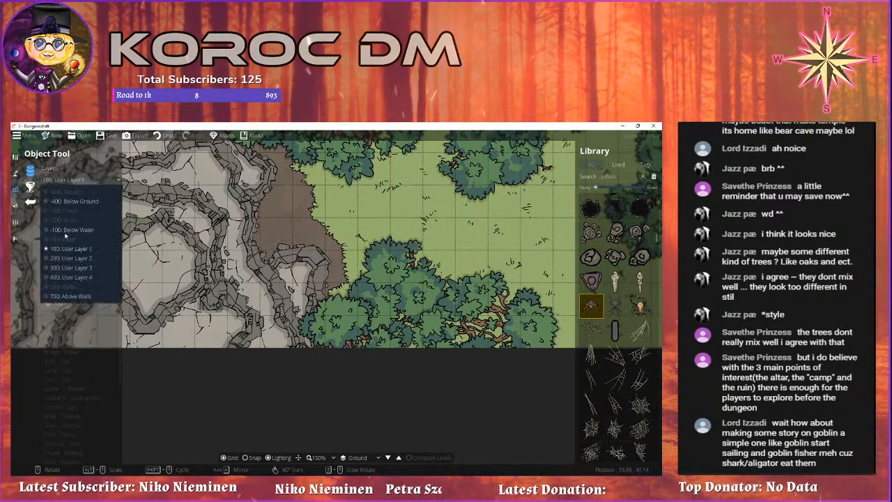
pyautogui.click(56, 194)
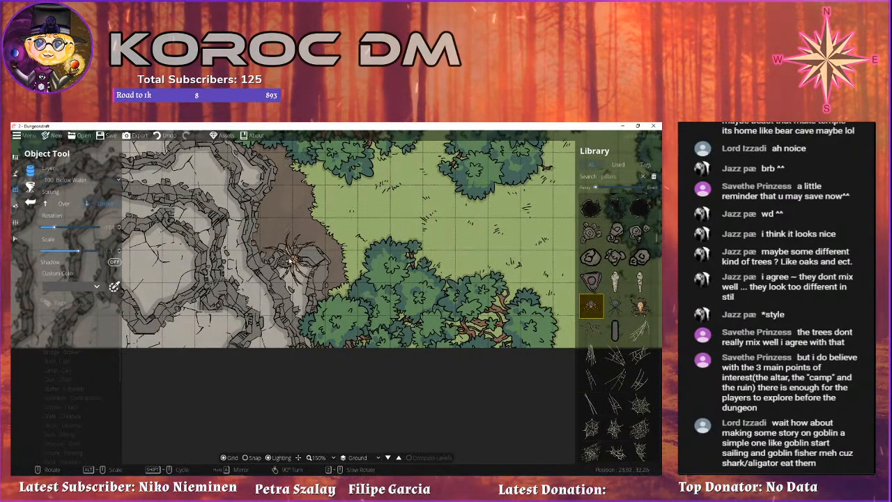
# Preview the spider around the southern hill's eastern bay and examine the surrounding forest, pond and temple areas for scale.
pyautogui.moveTo(310, 317); pyautogui.dragTo(276, 312)
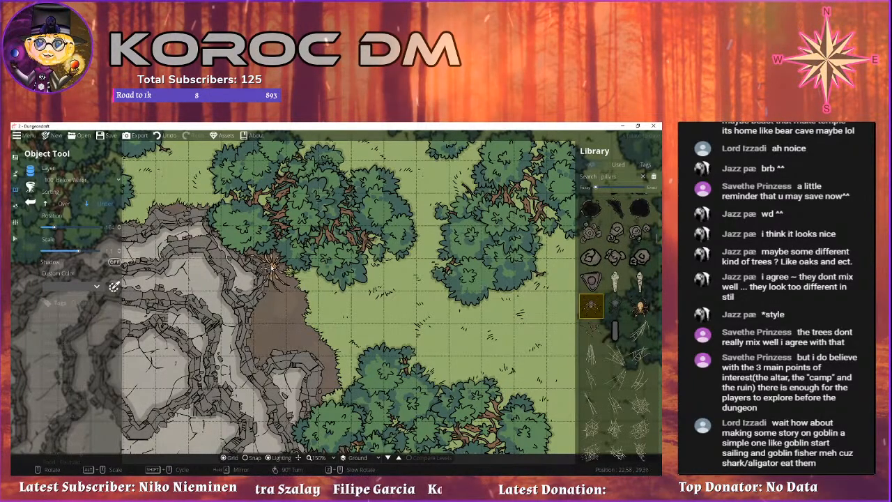
pyautogui.scroll(-3, 215, 221)
pyautogui.scroll(-1, 215, 222)
pyautogui.moveTo(215, 221); pyautogui.dragTo(333, 340)
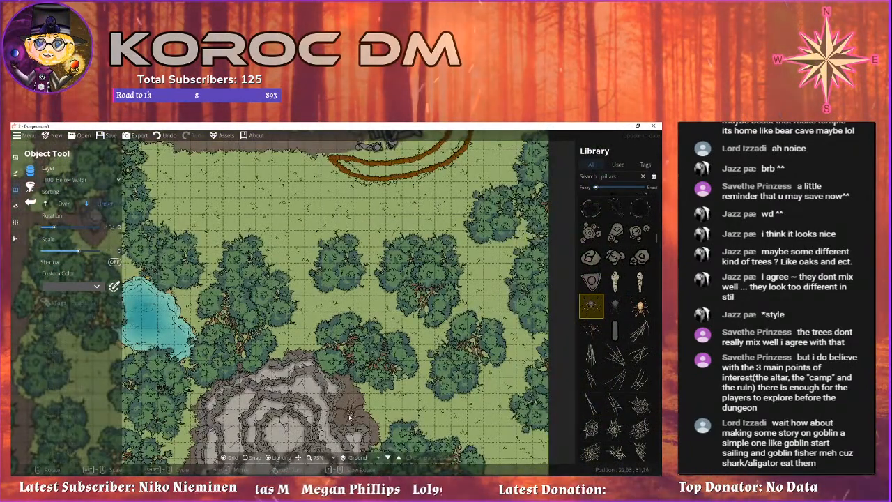
pyautogui.moveTo(330, 410); pyautogui.dragTo(309, 401)
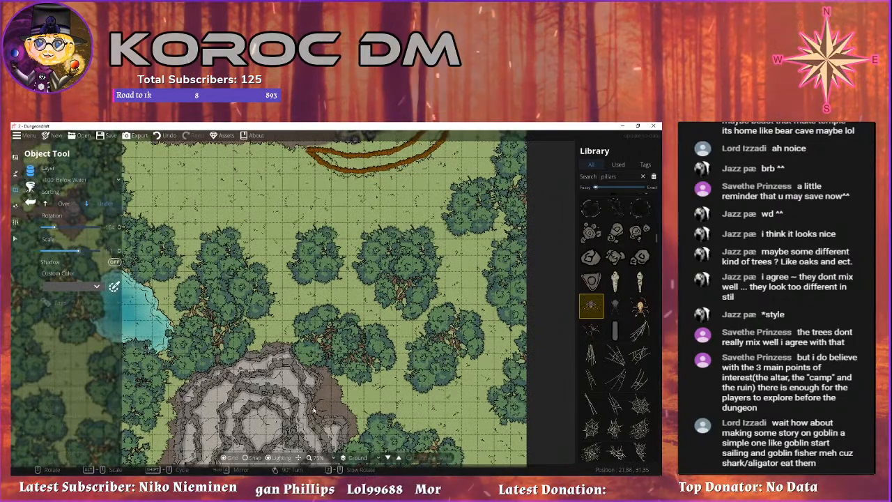
pyautogui.scroll(5, 314, 408)
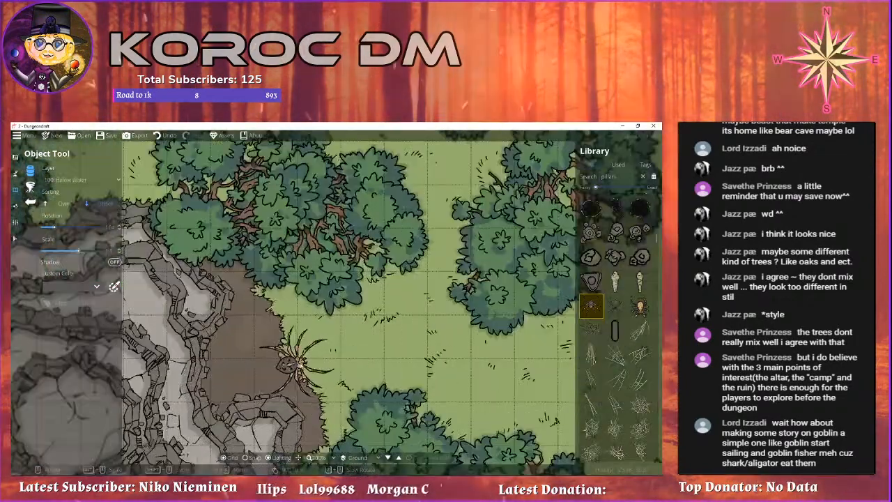
pyautogui.moveTo(301, 365); pyautogui.dragTo(411, 331)
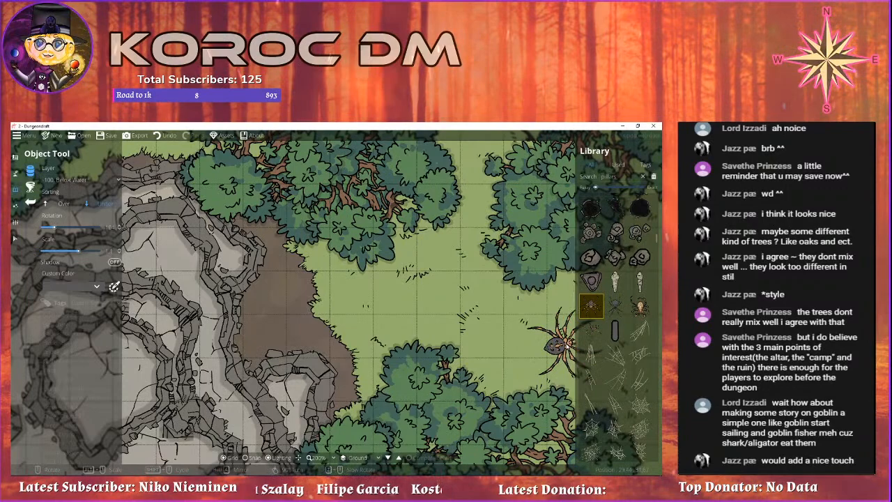
pyautogui.scroll(-5, 518, 305)
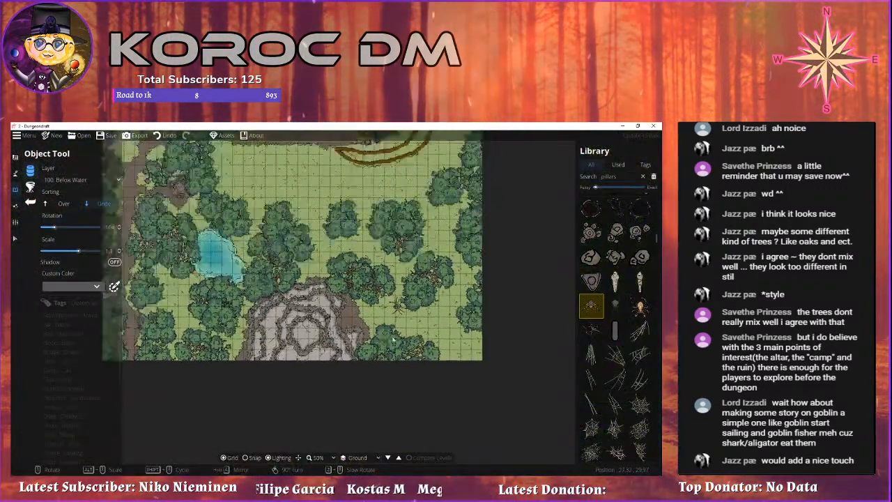
pyautogui.moveTo(320, 271); pyautogui.dragTo(356, 319)
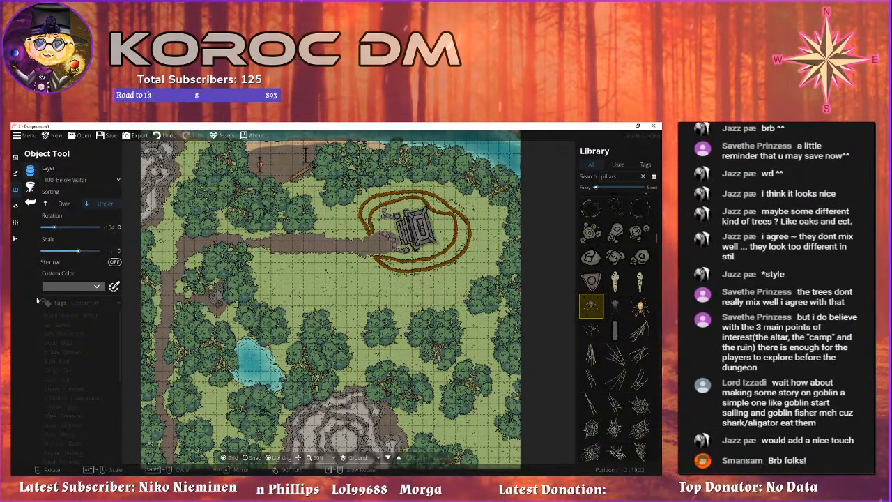
pyautogui.moveTo(378, 404); pyautogui.dragTo(330, 317)
pyautogui.scroll(5, 329, 317)
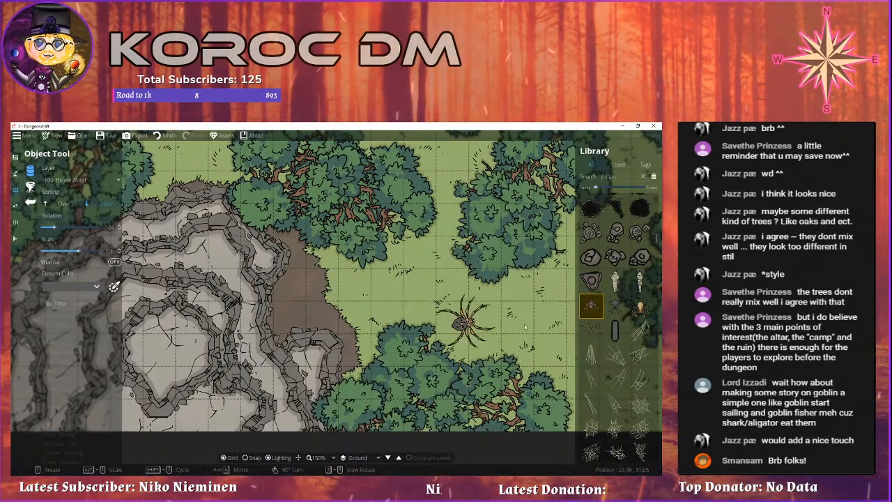
# Place rotated cobwebs against the bay's southern and northwestern rock edges on the -100 Below Water layer.
pyautogui.click(639, 452)
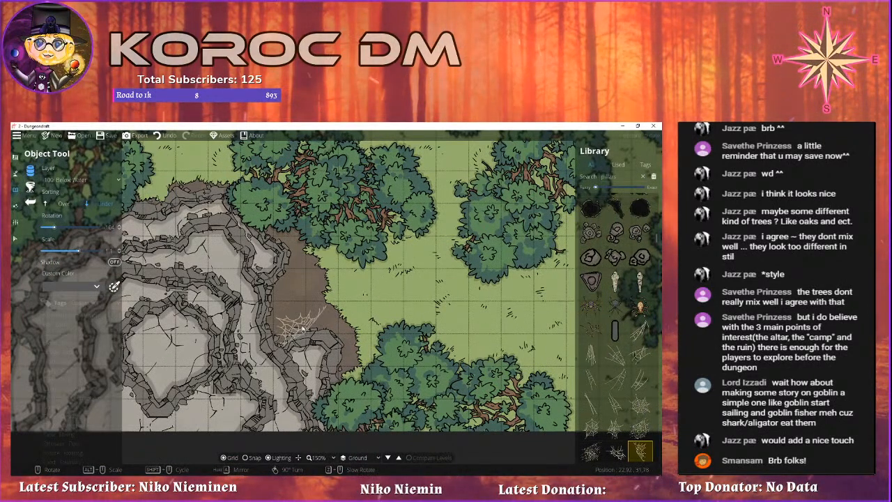
pyautogui.scroll(-3, 299, 336)
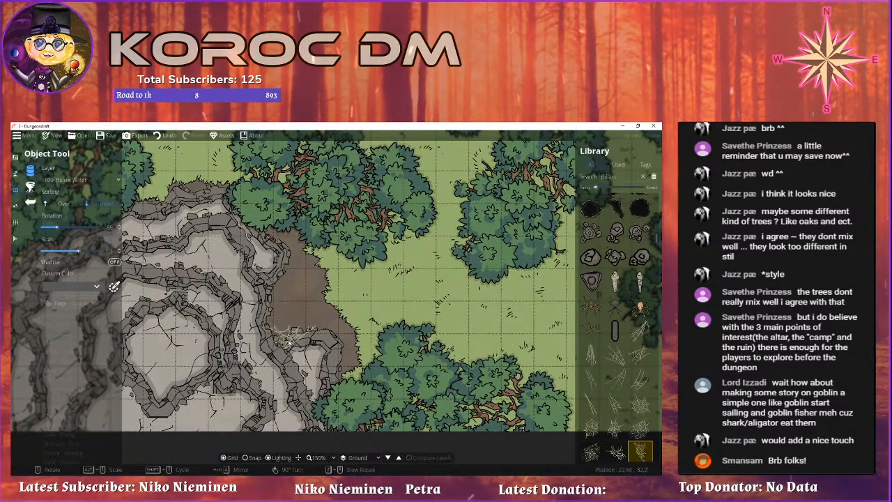
pyautogui.click(289, 341)
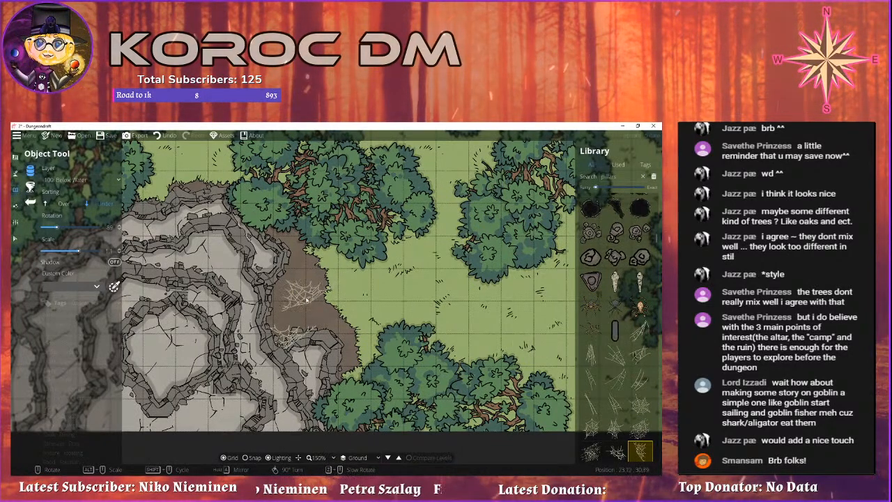
pyautogui.scroll(-1, 276, 297)
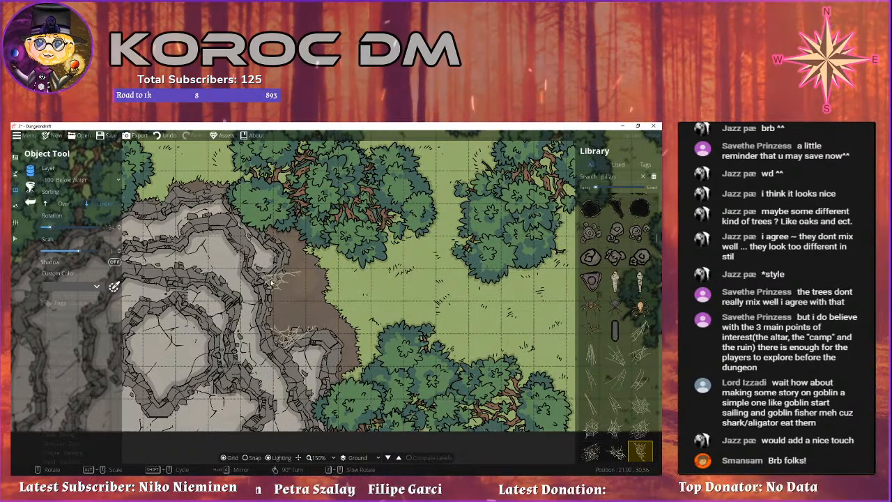
pyautogui.scroll(-1, 268, 286)
pyautogui.scroll(-2, 268, 286)
pyautogui.click(268, 286)
pyautogui.scroll(-3, 269, 319)
pyautogui.scroll(-1, 267, 318)
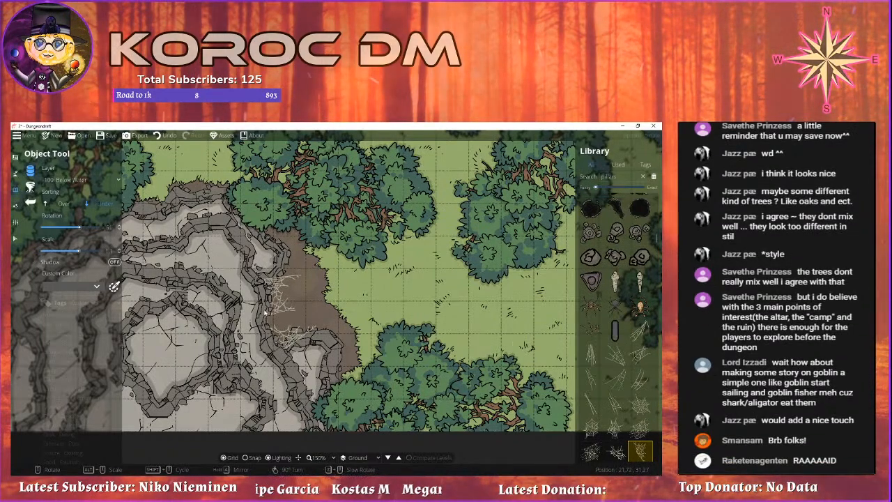
pyautogui.scroll(-16, 268, 323)
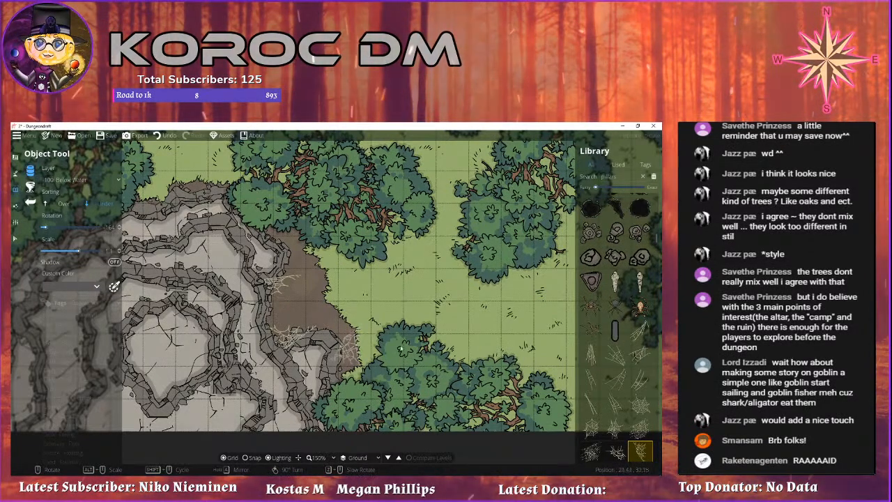
pyautogui.click(268, 323)
pyautogui.moveTo(363, 356)
pyautogui.mouseDown()
pyautogui.moveTo(340, 354)
pyautogui.moveTo(361, 351)
pyautogui.mouseUp()
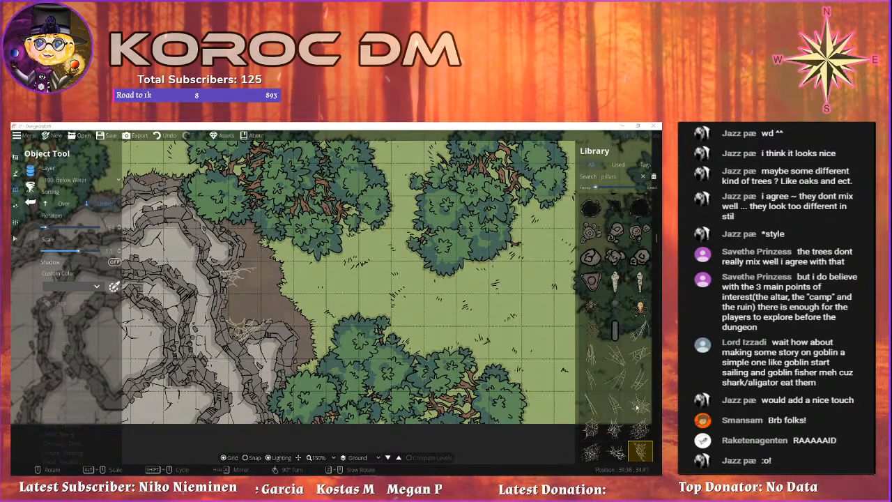
# Add a second cobweb variant over the webs at the bay's northern and southern ends, and switch the object layer to User Layer 1.
pyautogui.click(616, 453)
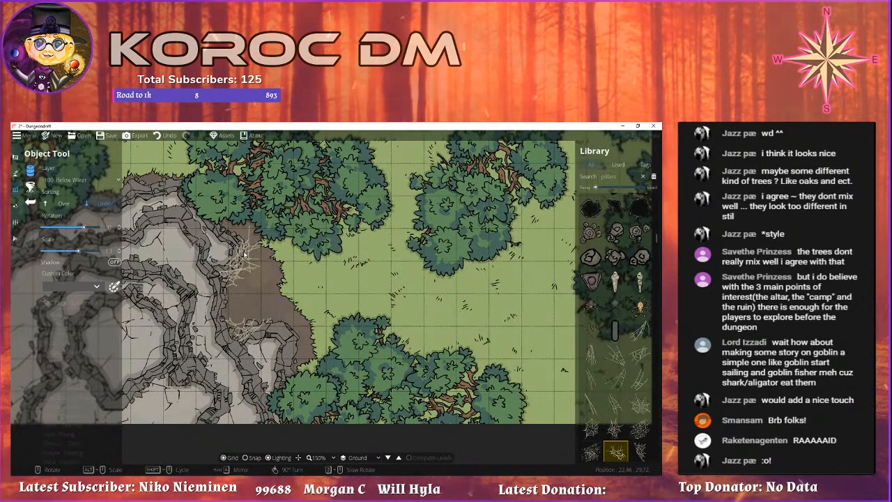
pyautogui.moveTo(282, 347); pyautogui.dragTo(369, 350)
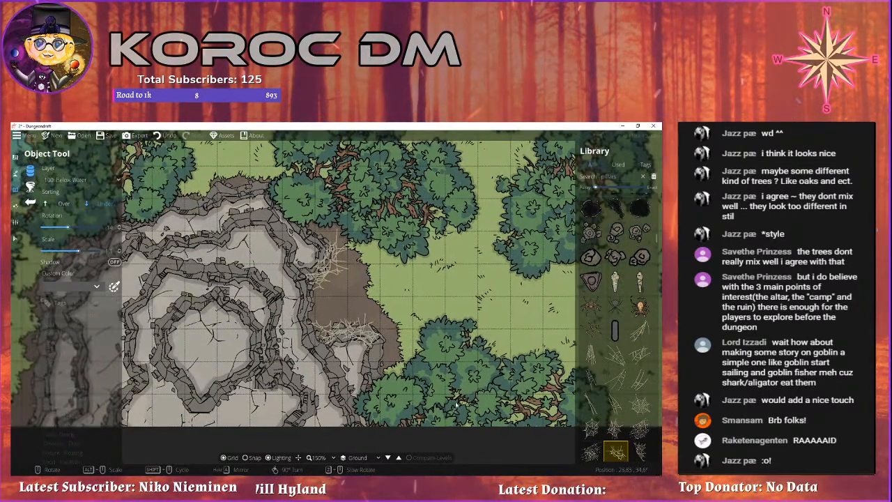
pyautogui.moveTo(473, 416); pyautogui.dragTo(389, 437)
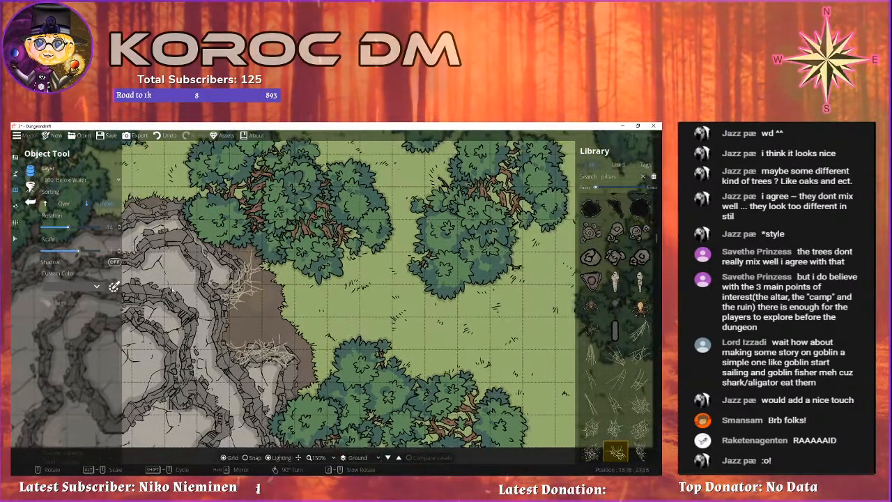
pyautogui.click(77, 179)
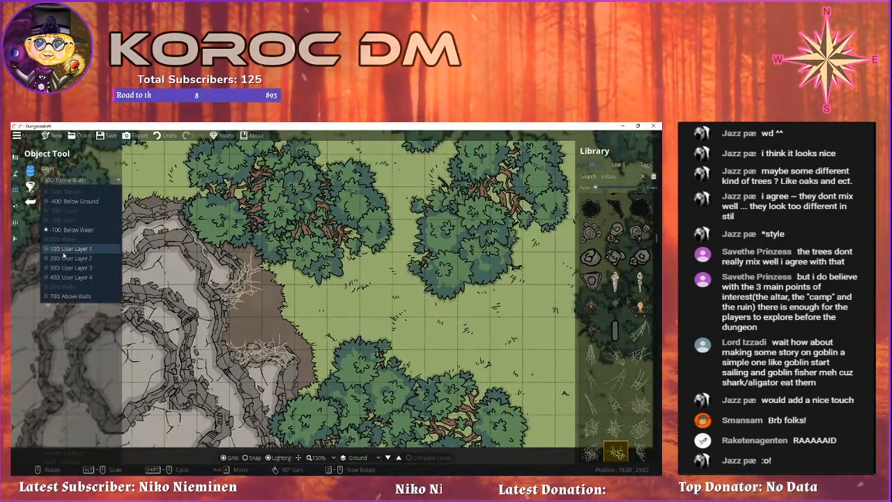
pyautogui.click(63, 253)
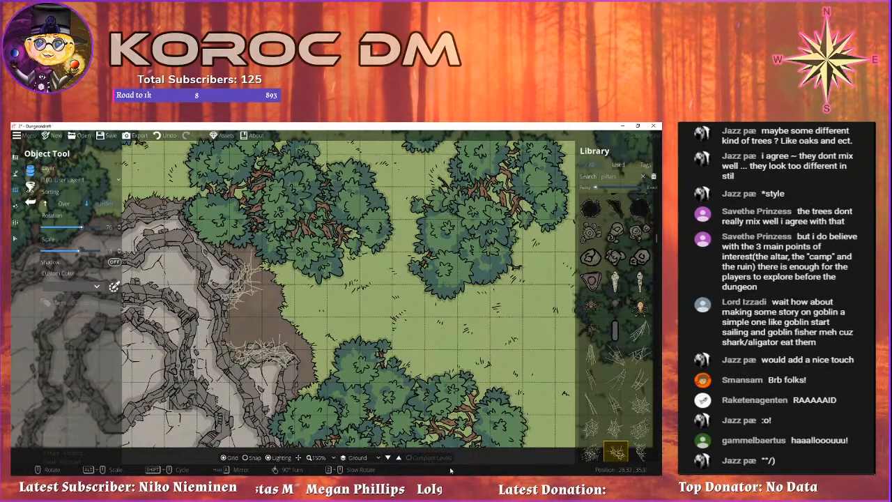
# Examine the webbed eastern bay, the surrounding tree groups and the stretch of forest between pond and temple.
pyautogui.moveTo(324, 318); pyautogui.dragTo(394, 354)
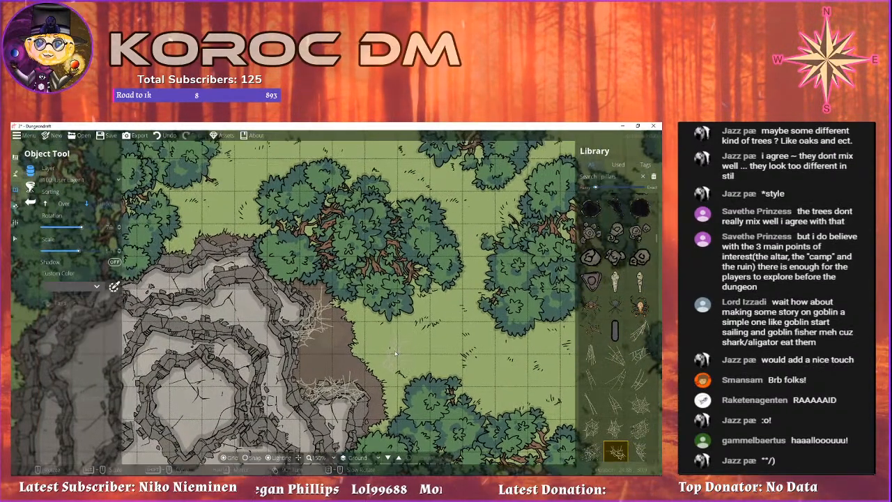
pyautogui.scroll(-4, 393, 354)
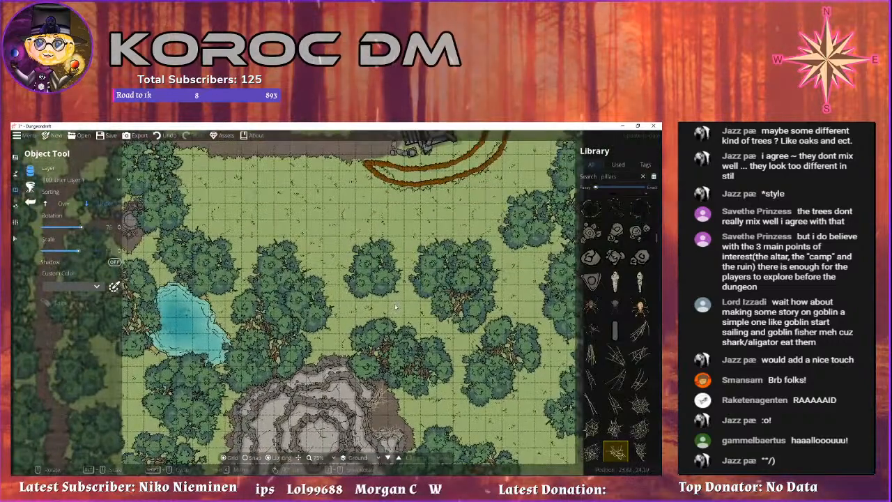
pyautogui.scroll(-2, 395, 307)
pyautogui.moveTo(402, 278); pyautogui.dragTo(415, 304)
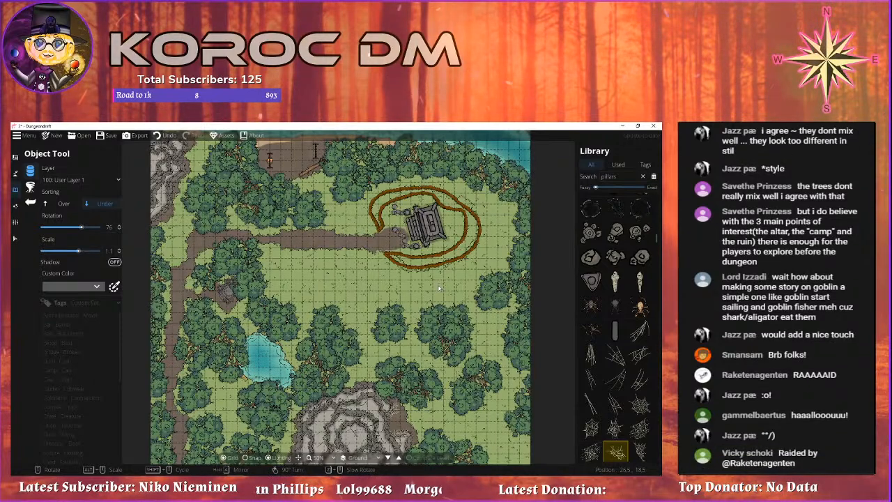
pyautogui.moveTo(342, 292); pyautogui.dragTo(291, 302)
pyautogui.scroll(4, 303, 289)
pyautogui.moveTo(313, 408); pyautogui.dragTo(370, 234)
pyautogui.moveTo(385, 446); pyautogui.dragTo(275, 354)
pyautogui.scroll(-1, 372, 276)
pyautogui.scroll(-1, 409, 279)
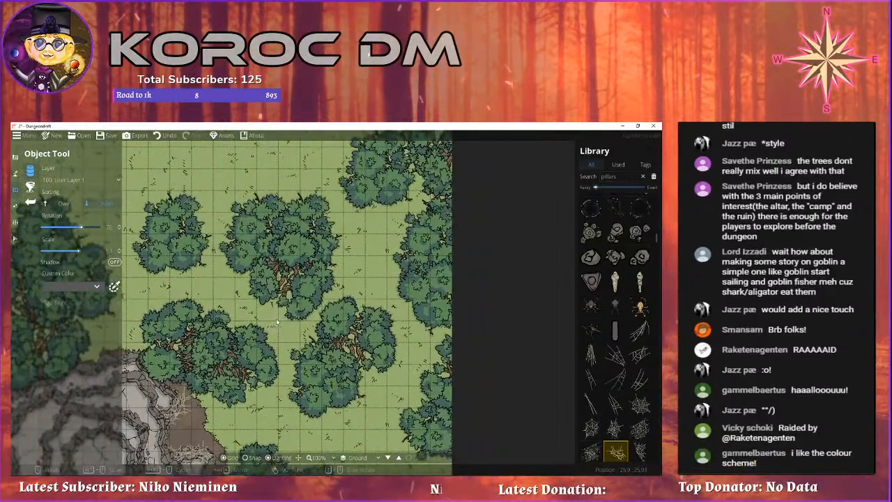
pyautogui.scroll(-1, 291, 299)
pyautogui.moveTo(278, 186); pyautogui.dragTo(398, 225)
pyautogui.moveTo(327, 359); pyautogui.dragTo(301, 198)
pyautogui.scroll(1, 329, 305)
pyautogui.moveTo(328, 306)
pyautogui.mouseDown()
pyautogui.moveTo(280, 288)
pyautogui.moveTo(312, 305)
pyautogui.moveTo(334, 300)
pyautogui.mouseUp()
pyautogui.scroll(1, 280, 289)
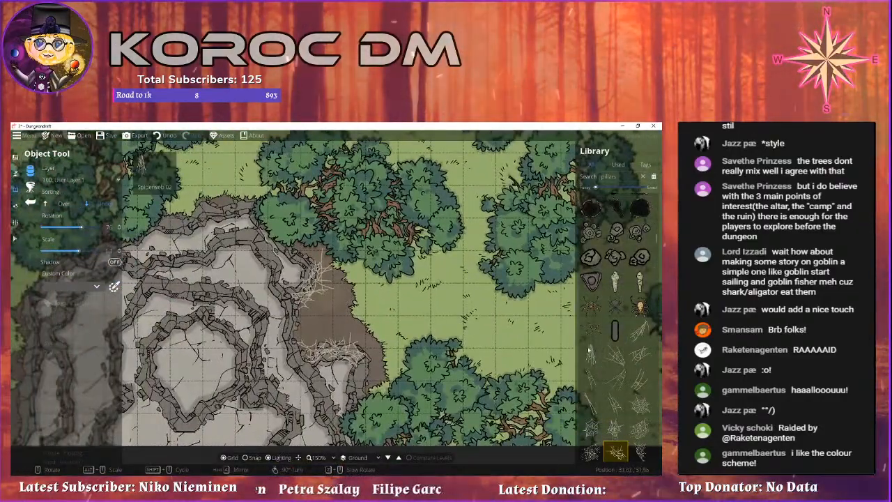
# Compare the clearings north and east of the spider lair with the pond, ruined altar and temple areas.
pyautogui.moveTo(501, 314); pyautogui.dragTo(414, 312)
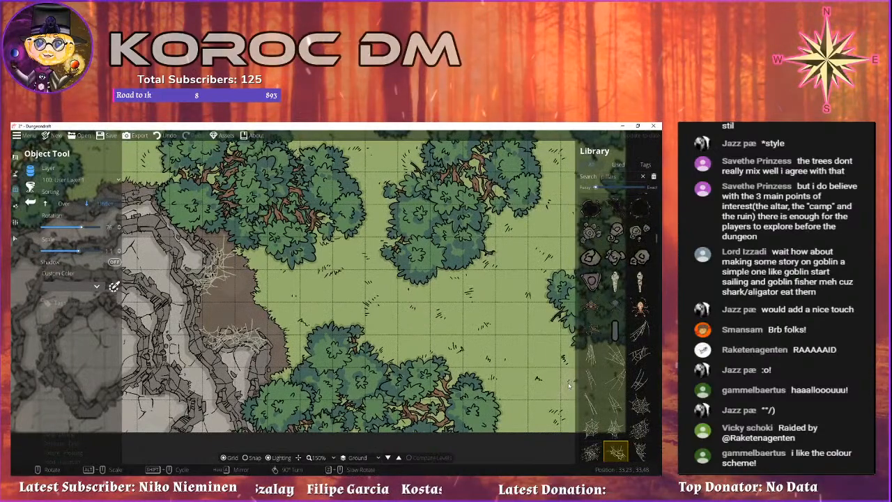
pyautogui.moveTo(381, 198); pyautogui.dragTo(302, 324)
pyautogui.scroll(-1, 359, 307)
pyautogui.moveTo(209, 287); pyautogui.dragTo(347, 328)
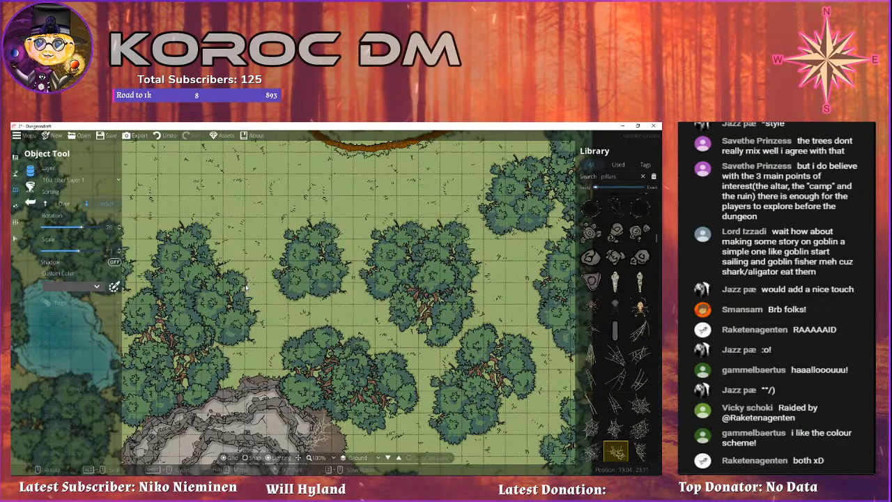
pyautogui.scroll(-3, 245, 287)
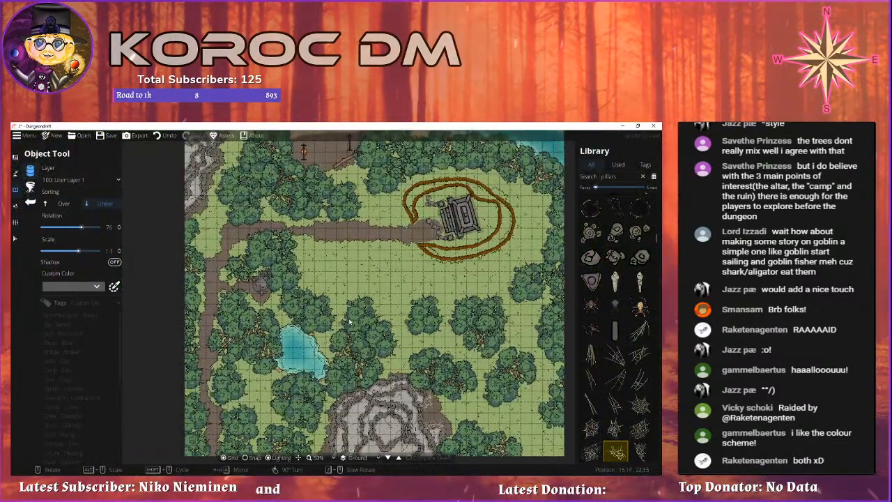
pyautogui.moveTo(436, 274); pyautogui.dragTo(341, 388)
pyautogui.scroll(2, 355, 386)
pyautogui.moveTo(289, 406); pyautogui.dragTo(369, 259)
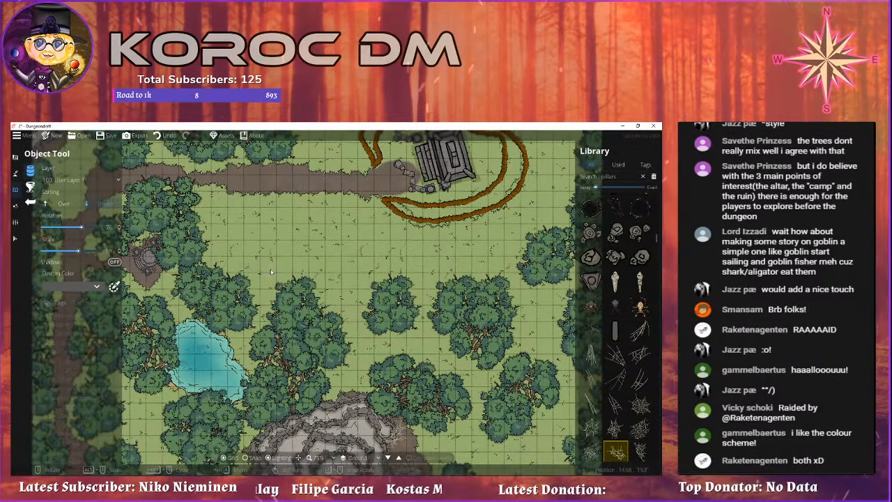
pyautogui.moveTo(272, 272); pyautogui.dragTo(218, 252)
pyautogui.moveTo(232, 286); pyautogui.dragTo(162, 216)
pyautogui.moveTo(284, 272); pyautogui.dragTo(277, 183)
pyautogui.scroll(4, 277, 182)
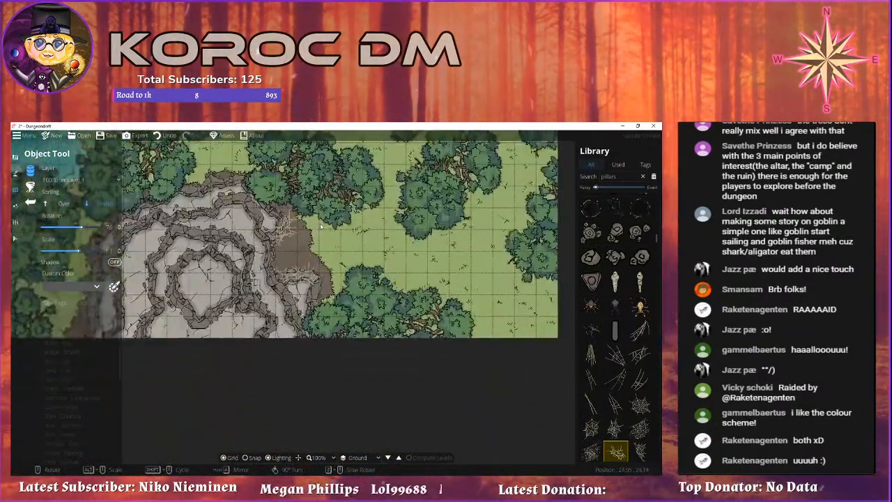
pyautogui.moveTo(450, 225); pyautogui.dragTo(472, 288)
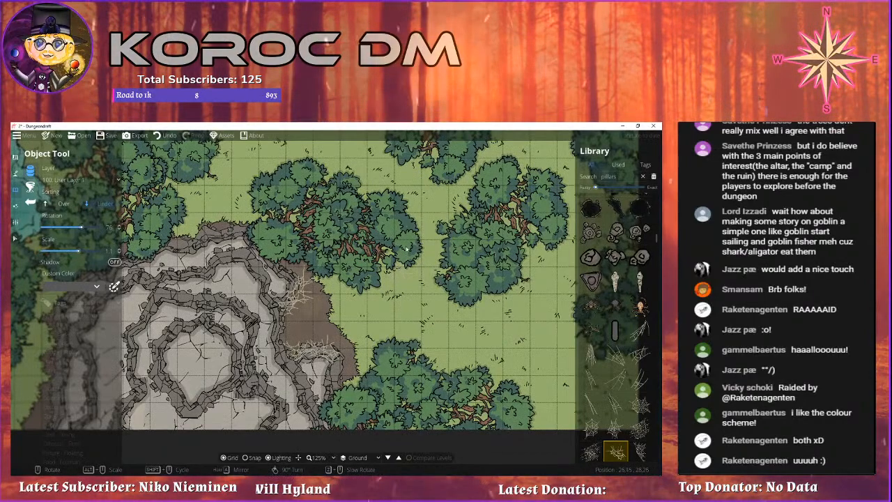
# Inspect the route from the southern hill up to the temple, including the temple's surrounding ridges and northern woods.
pyautogui.scroll(-5, 396, 268)
pyautogui.moveTo(302, 315); pyautogui.dragTo(397, 386)
pyautogui.moveTo(262, 321); pyautogui.dragTo(394, 283)
pyautogui.moveTo(466, 321); pyautogui.dragTo(281, 240)
pyautogui.moveTo(349, 302); pyautogui.dragTo(297, 248)
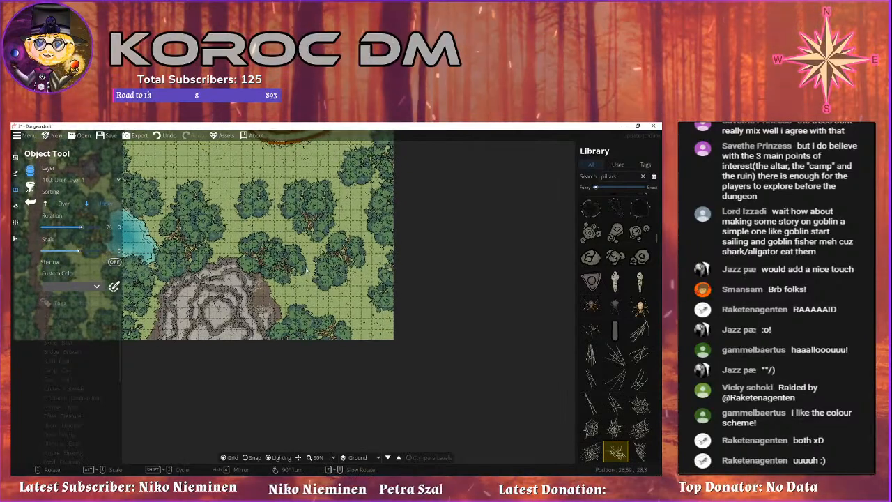
pyautogui.scroll(4, 317, 247)
pyautogui.scroll(-4, 415, 378)
pyautogui.moveTo(353, 192); pyautogui.dragTo(361, 323)
pyautogui.scroll(5, 361, 322)
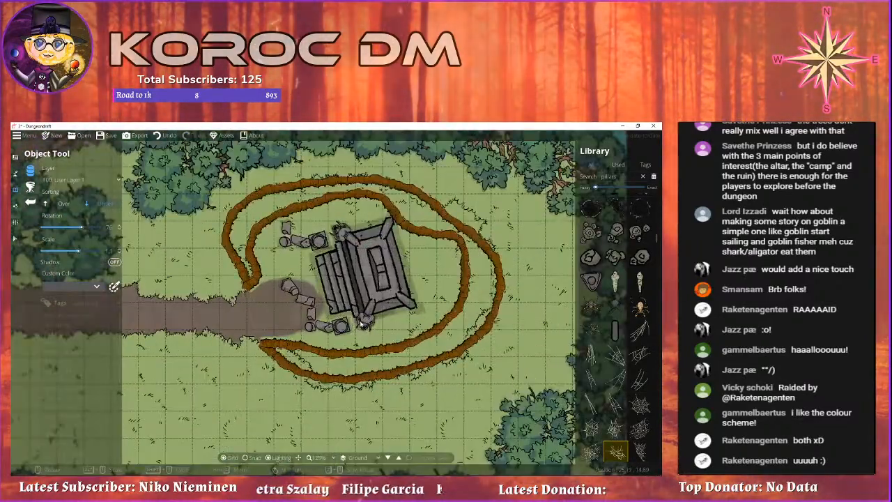
pyautogui.moveTo(403, 297); pyautogui.dragTo(462, 336)
pyautogui.moveTo(338, 292); pyautogui.dragTo(325, 340)
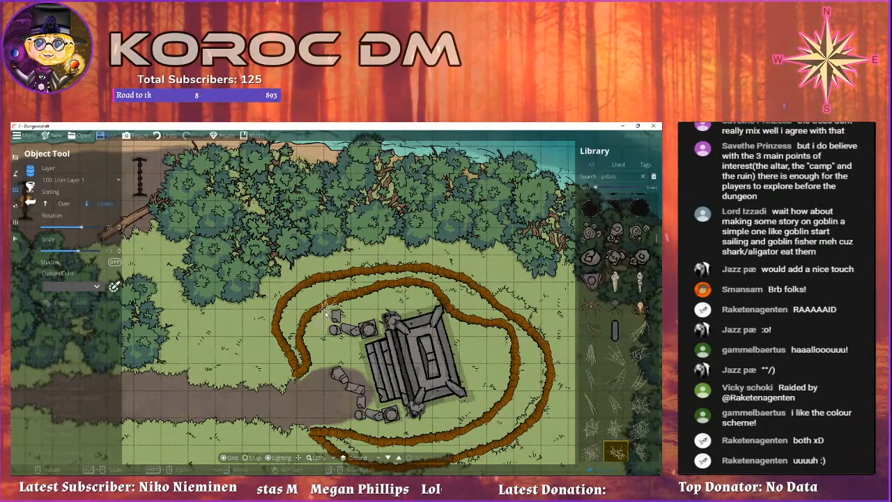
pyautogui.moveTo(326, 314); pyautogui.dragTo(292, 157)
pyautogui.moveTo(369, 390); pyautogui.dragTo(360, 276)
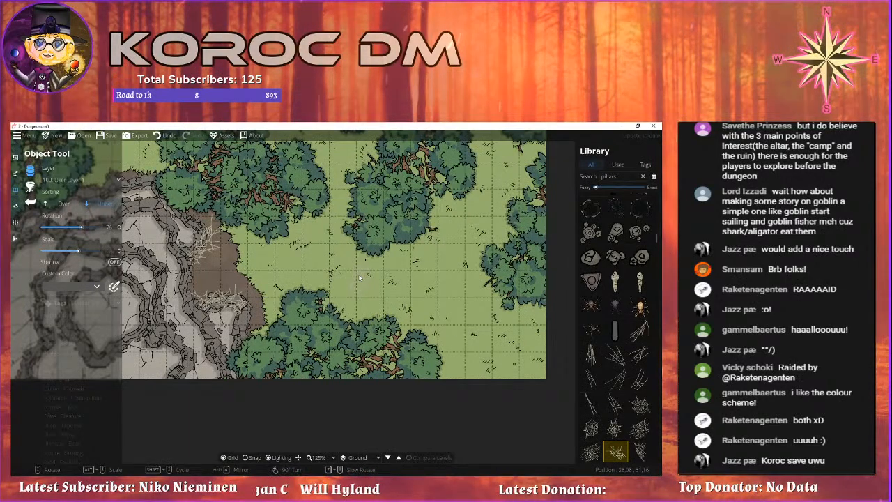
pyautogui.scroll(-2, 353, 248)
pyautogui.moveTo(363, 193); pyautogui.dragTo(292, 350)
pyautogui.moveTo(302, 308); pyautogui.dragTo(311, 342)
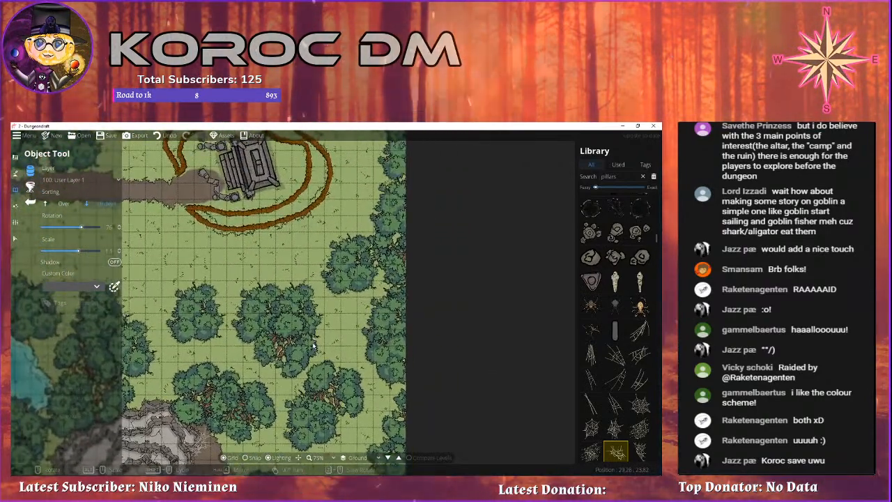
pyautogui.moveTo(312, 215); pyautogui.dragTo(325, 343)
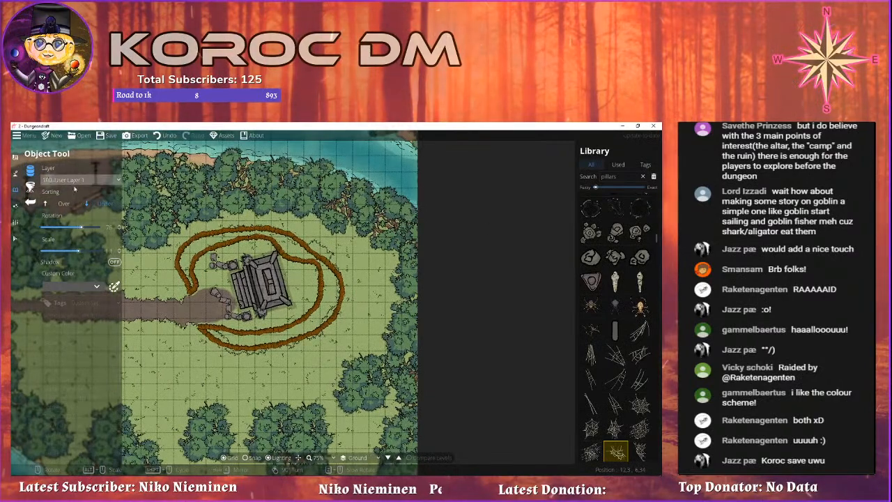
# Switch to the Material Brush on the -400 Below Ground layer and bring the temple and its ridges into close view.
pyautogui.click(15, 206)
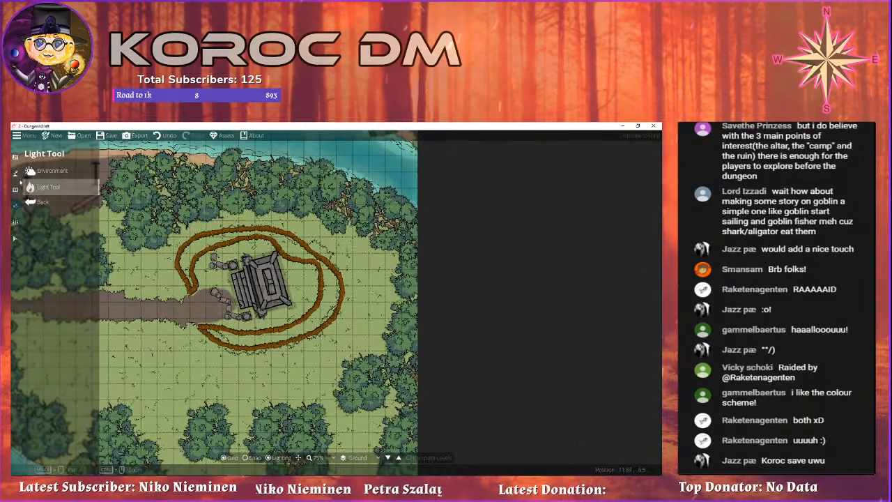
pyautogui.click(15, 190)
pyautogui.click(51, 171)
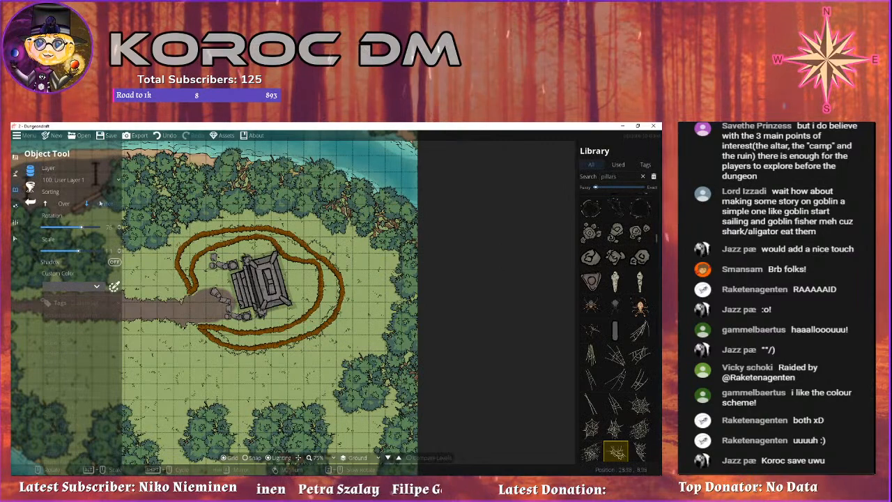
pyautogui.click(15, 173)
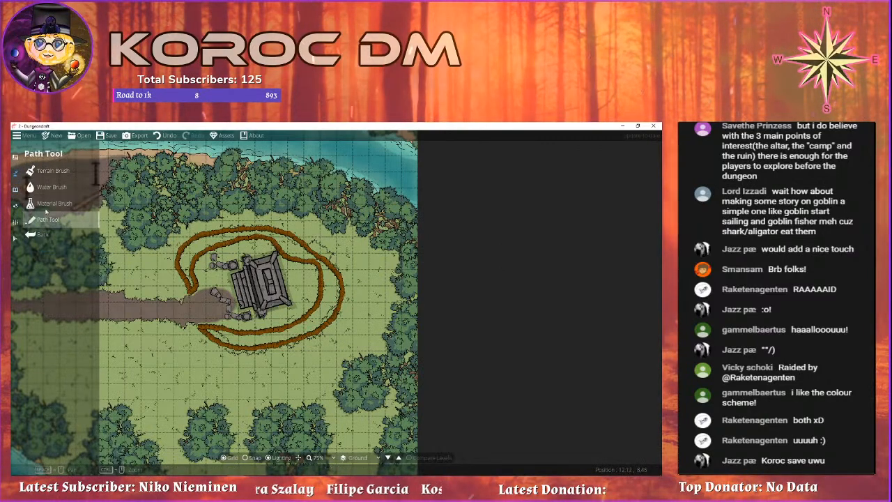
pyautogui.click(50, 204)
pyautogui.scroll(3, 324, 239)
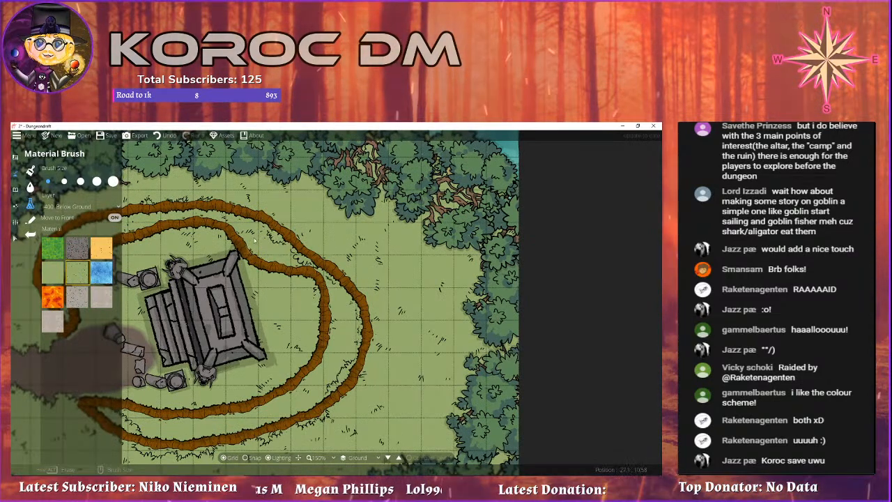
pyautogui.moveTo(152, 249); pyautogui.dragTo(294, 281)
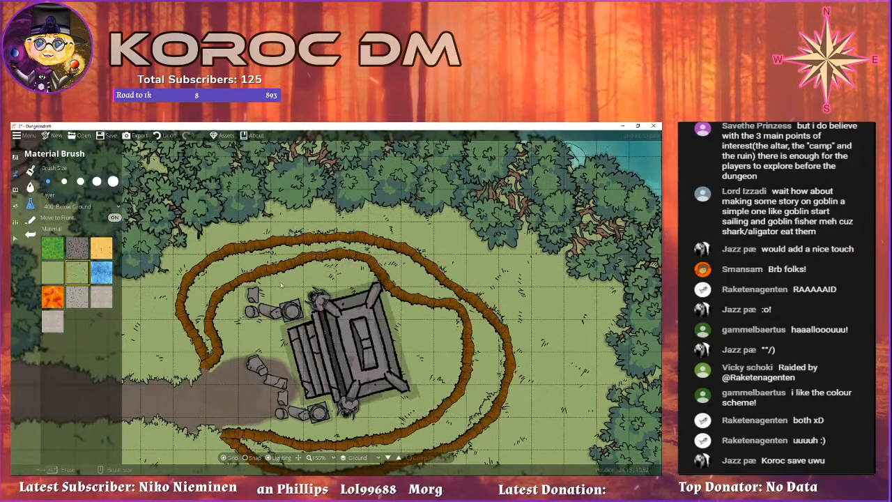
pyautogui.moveTo(318, 373); pyautogui.dragTo(340, 322)
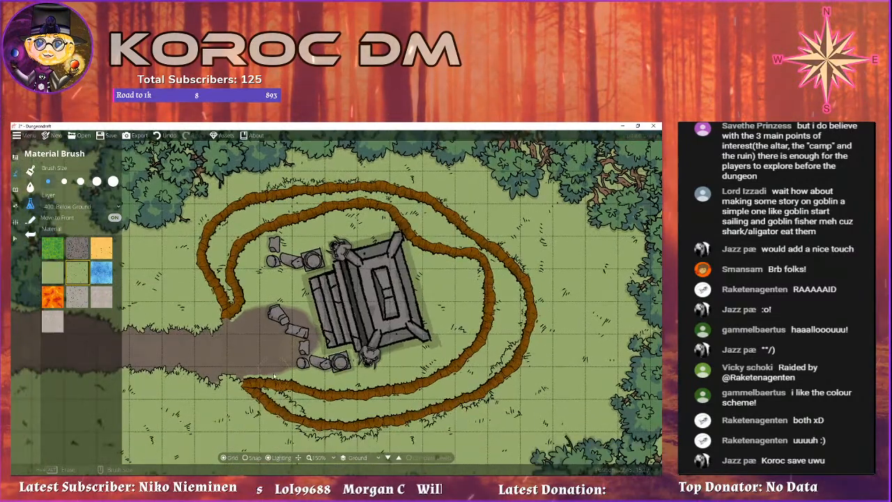
# Examine the grass and dirt edges around the pond, the ruined altar clearing, the temple path and the northern camp.
pyautogui.scroll(-5, 318, 349)
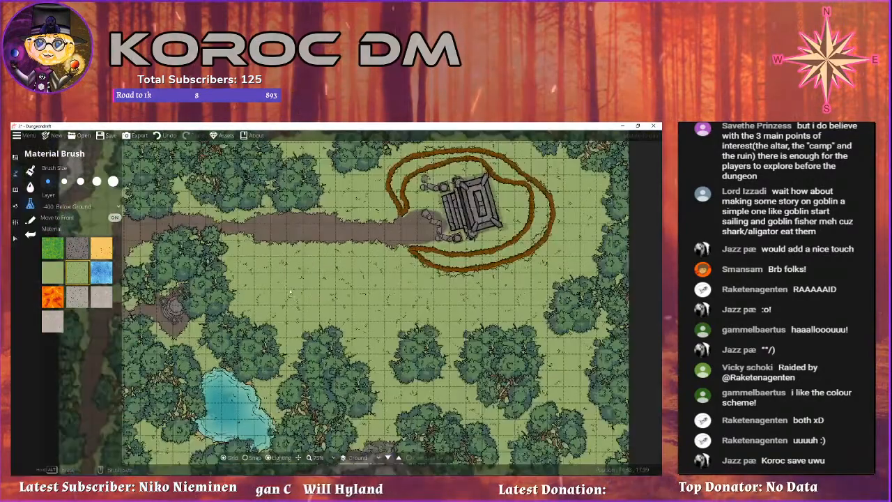
pyautogui.moveTo(290, 292); pyautogui.dragTo(386, 235)
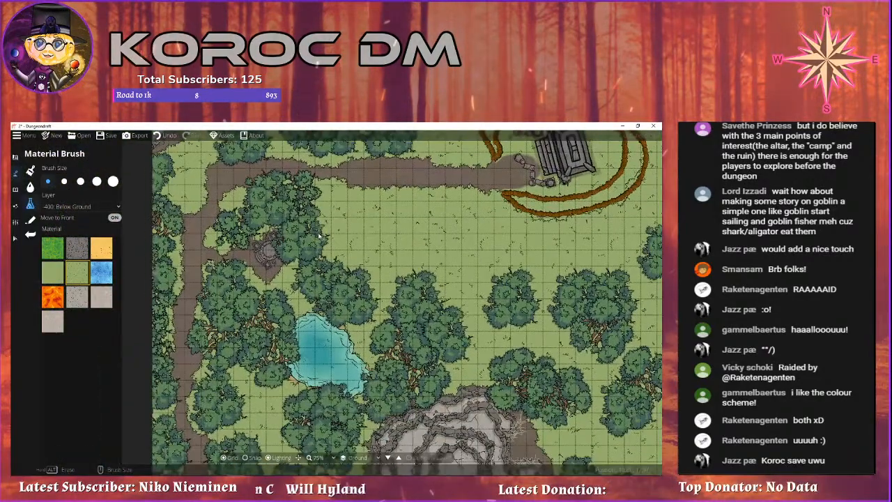
pyautogui.moveTo(205, 426); pyautogui.dragTo(170, 366)
pyautogui.moveTo(215, 314); pyautogui.dragTo(295, 340)
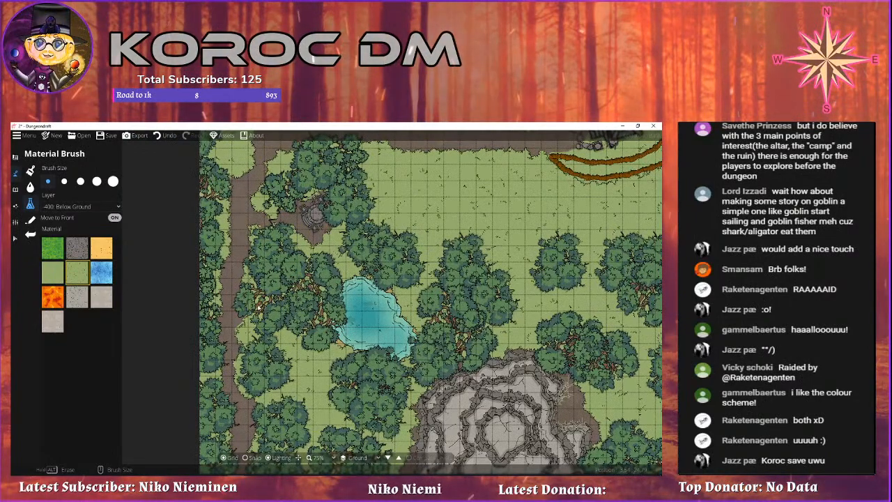
pyautogui.moveTo(290, 262); pyautogui.dragTo(280, 351)
pyautogui.scroll(6, 302, 304)
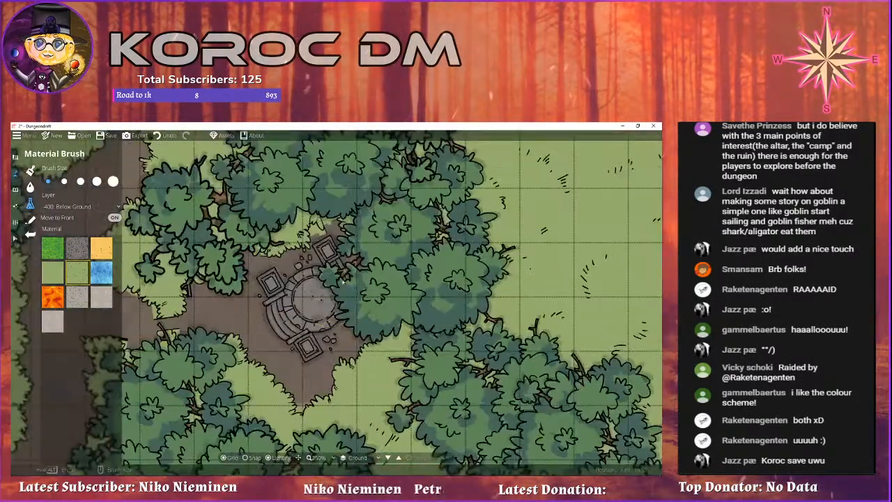
pyautogui.moveTo(193, 329); pyautogui.dragTo(284, 356)
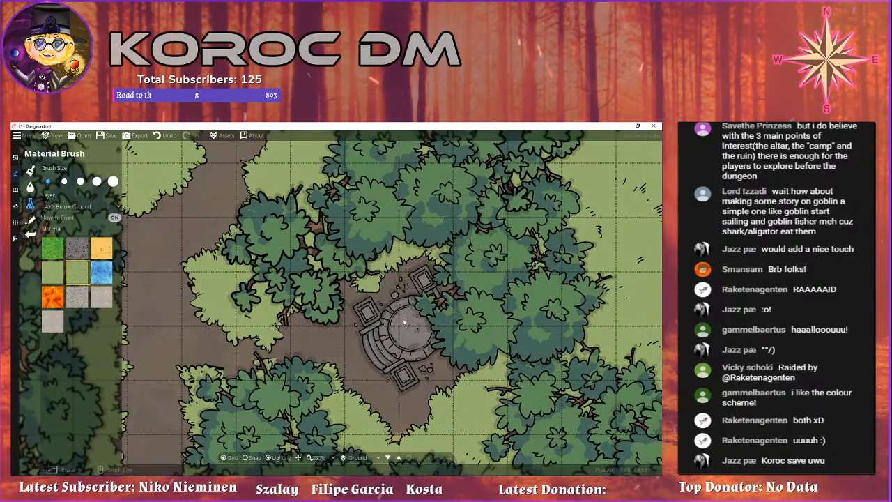
pyautogui.moveTo(426, 310); pyautogui.dragTo(333, 332)
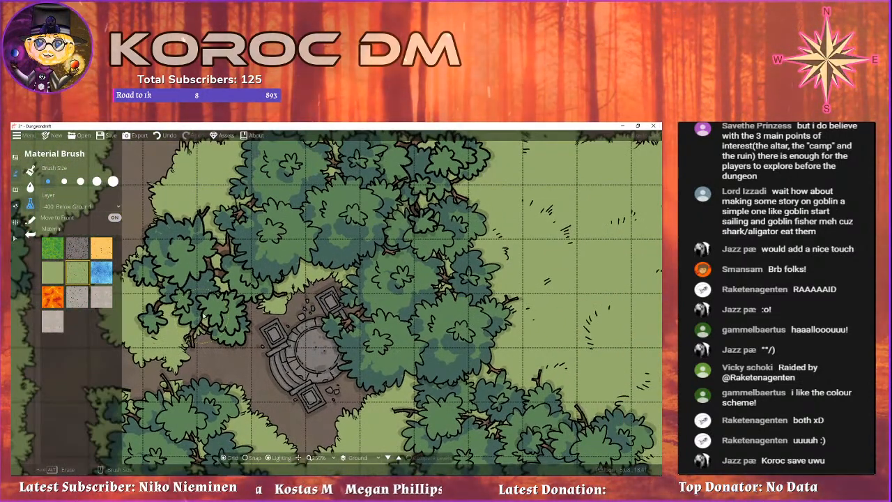
pyautogui.scroll(-2, 203, 319)
pyautogui.moveTo(190, 277)
pyautogui.mouseDown()
pyautogui.moveTo(275, 316)
pyautogui.moveTo(269, 377)
pyautogui.mouseUp()
pyautogui.moveTo(645, 230); pyautogui.dragTo(273, 267)
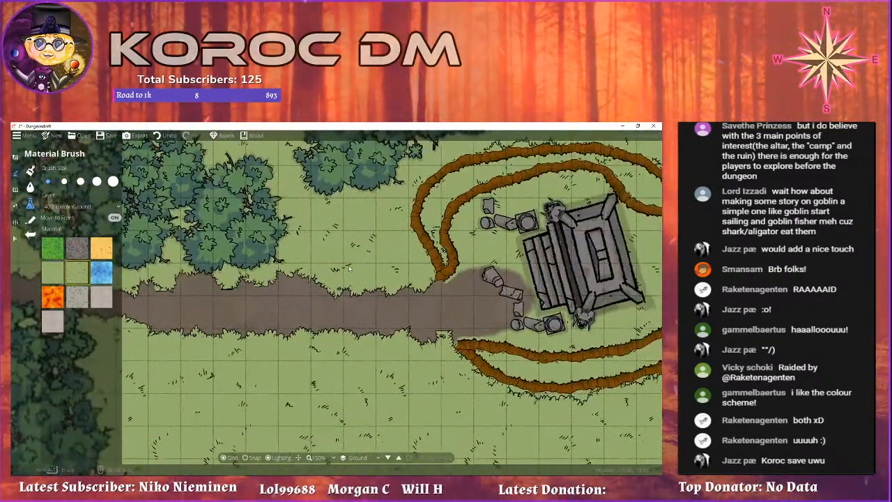
pyautogui.scroll(-3, 350, 268)
pyautogui.moveTo(350, 269); pyautogui.dragTo(268, 268)
pyautogui.moveTo(325, 262); pyautogui.dragTo(235, 298)
pyautogui.scroll(2, 235, 298)
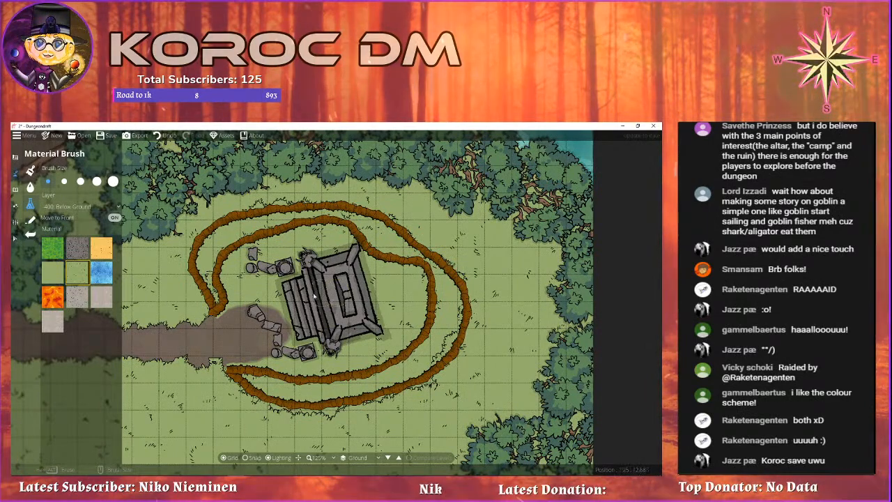
pyautogui.moveTo(252, 293); pyautogui.dragTo(329, 325)
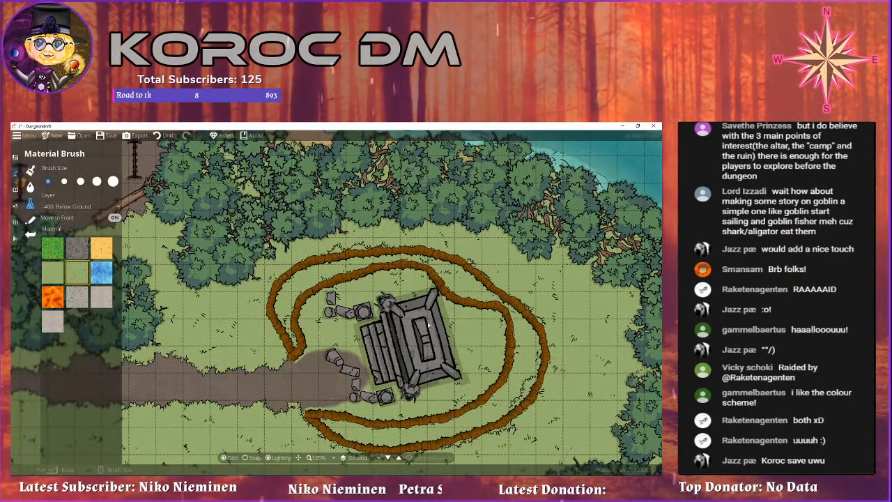
pyautogui.moveTo(313, 317); pyautogui.dragTo(476, 338)
# Trim back the grass material at the northern camp's southern edge and along the northern side of the temple path.
pyautogui.moveTo(286, 266)
pyautogui.mouseDown()
pyautogui.moveTo(294, 298)
pyautogui.moveTo(271, 259)
pyautogui.mouseUp()
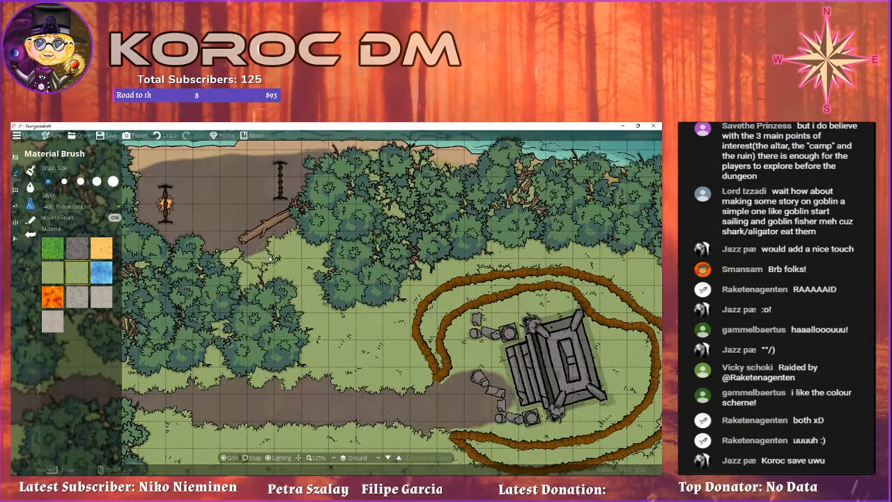
pyautogui.moveTo(239, 269)
pyautogui.mouseDown()
pyautogui.moveTo(296, 260)
pyautogui.moveTo(316, 285)
pyautogui.moveTo(247, 276)
pyautogui.mouseUp()
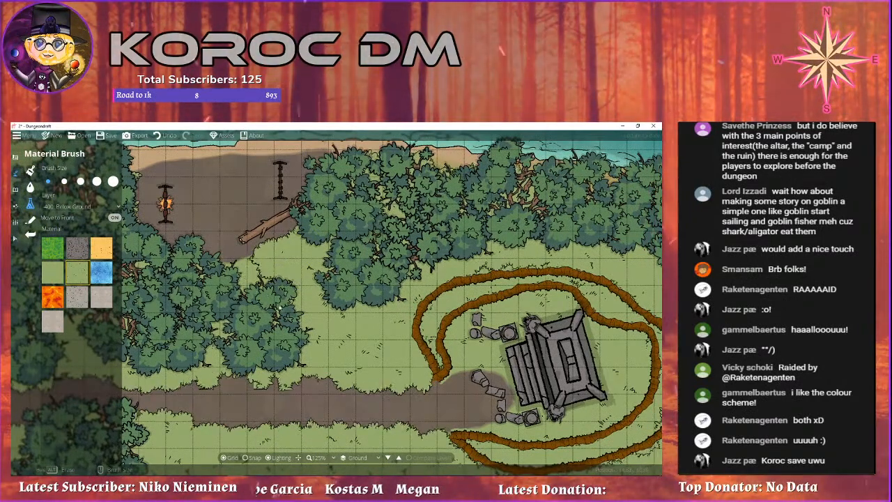
pyautogui.moveTo(346, 380)
pyautogui.mouseDown()
pyautogui.moveTo(330, 331)
pyautogui.moveTo(331, 361)
pyautogui.mouseUp()
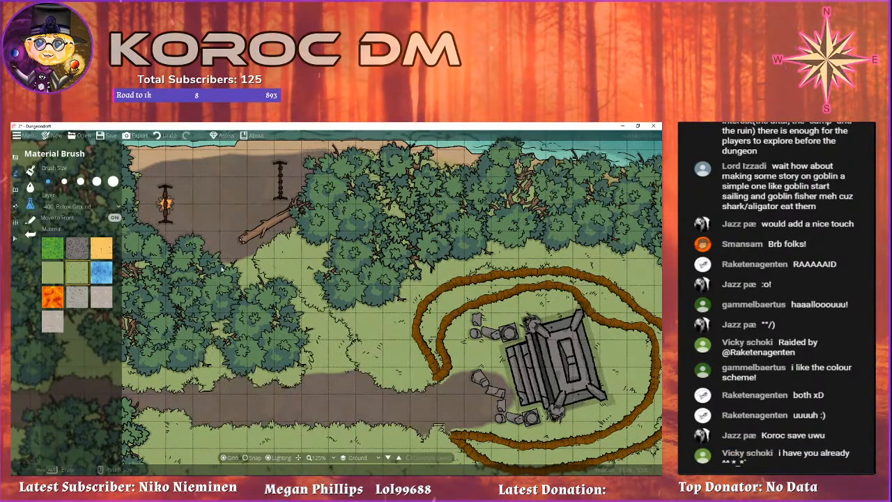
# Save the map and paint Terrain Dirt southward from the northern camp until the track joins the temple path.
pyautogui.click(30, 186)
pyautogui.click(29, 172)
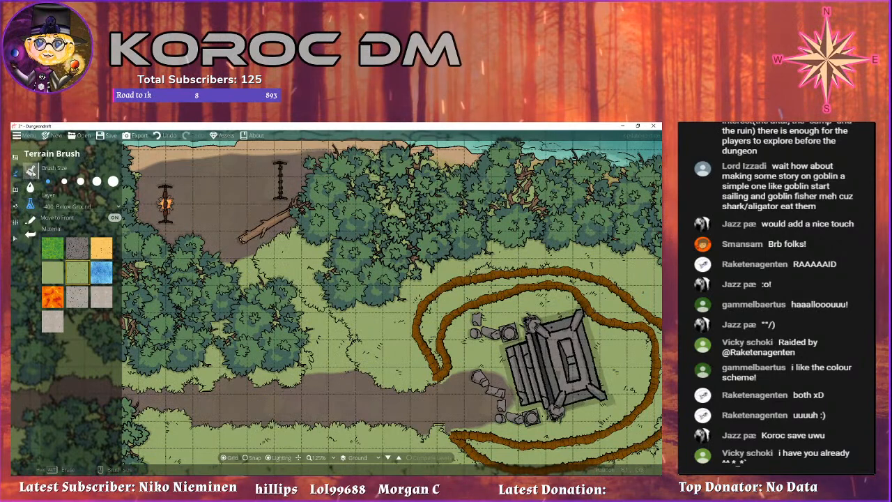
pyautogui.hotkey('ctrl', 's')
pyautogui.click(32, 173)
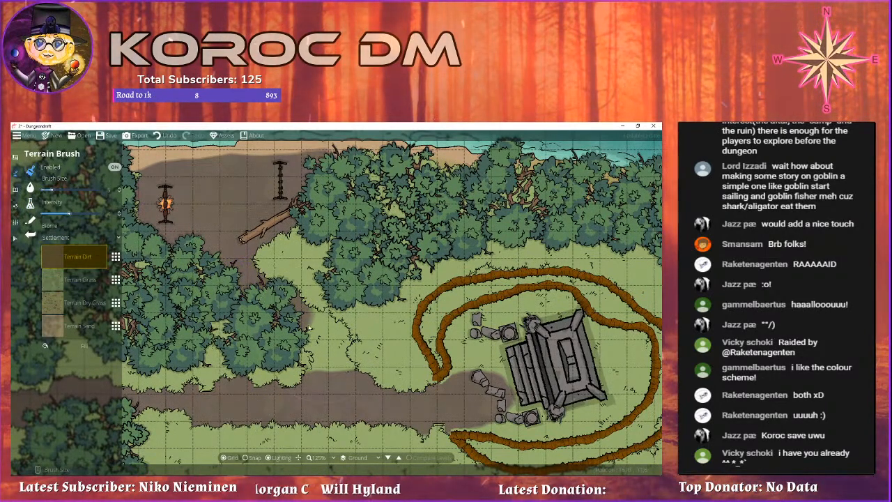
pyautogui.moveTo(324, 337); pyautogui.dragTo(307, 340)
pyautogui.scroll(-5, 326, 357)
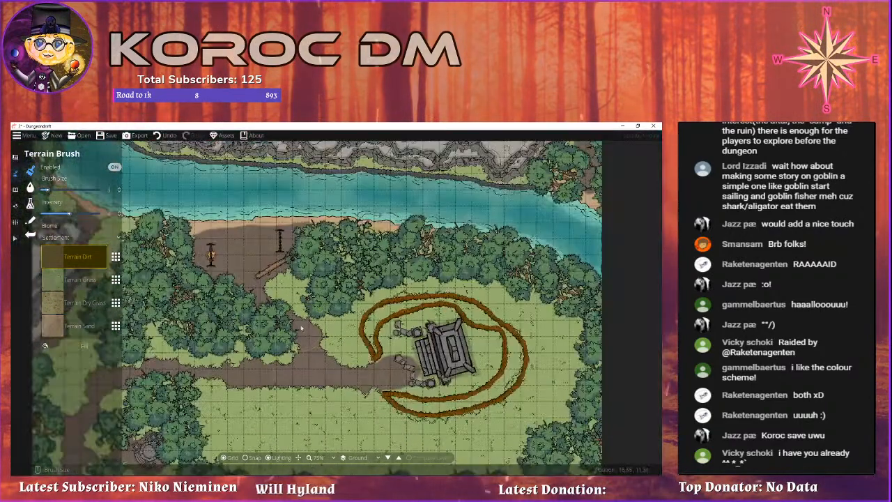
pyautogui.scroll(5, 324, 361)
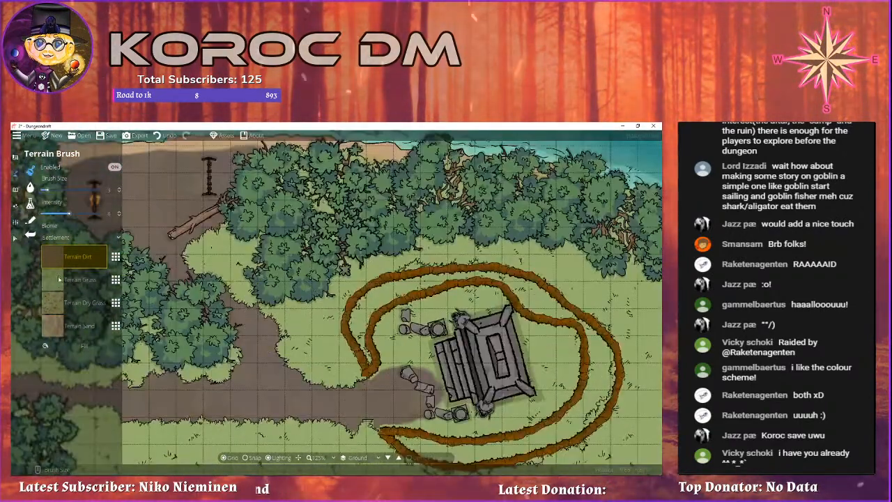
# Shape the grass material edge diagonally along the eastern side of the new dirt track with the Material Brush.
pyautogui.click(31, 188)
pyautogui.click(31, 171)
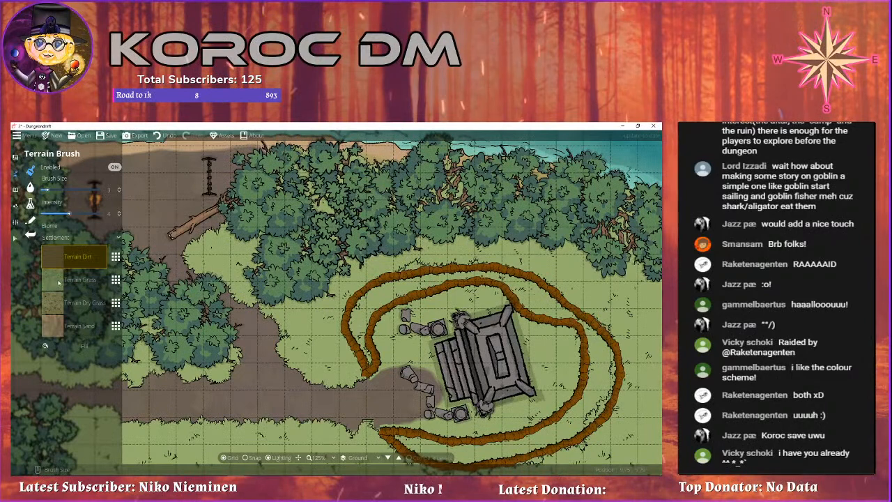
pyautogui.click(31, 188)
pyautogui.click(30, 203)
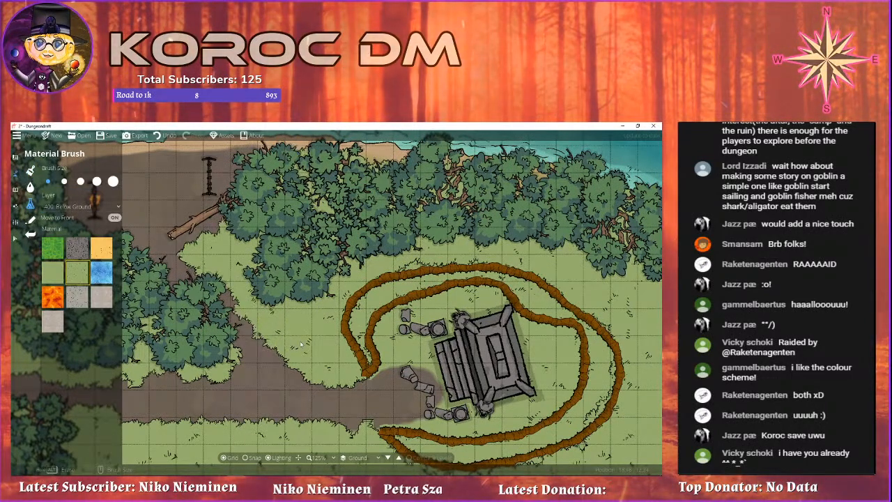
# Extend the Terrain Dirt at the eastern end of the temple path up to the temple's front steps.
pyautogui.scroll(-3, 301, 344)
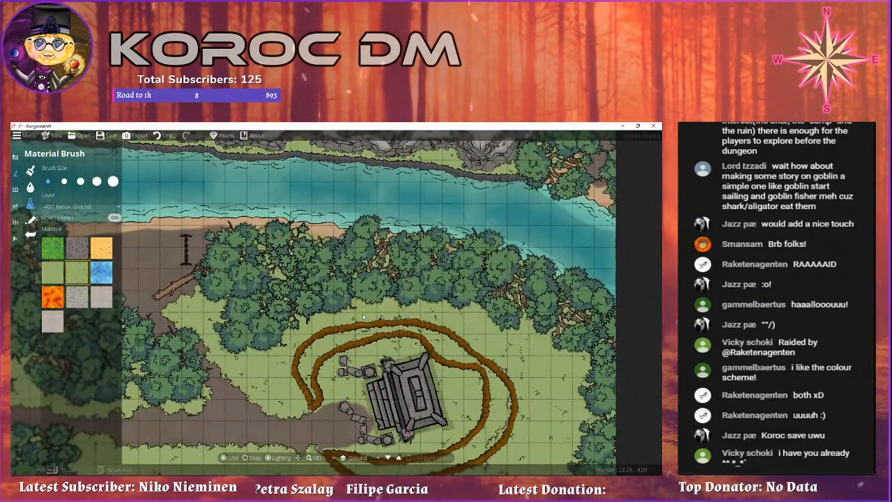
pyautogui.moveTo(402, 349); pyautogui.dragTo(314, 295)
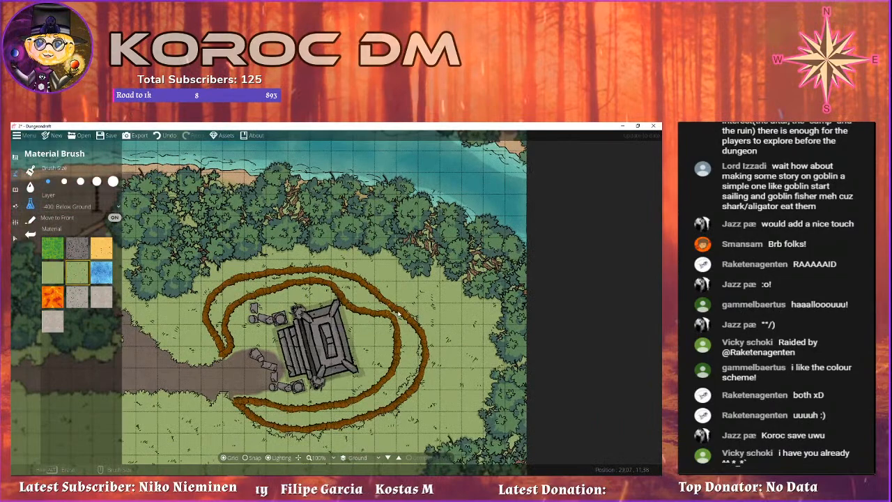
pyautogui.moveTo(222, 320); pyautogui.dragTo(333, 326)
pyautogui.scroll(4, 341, 289)
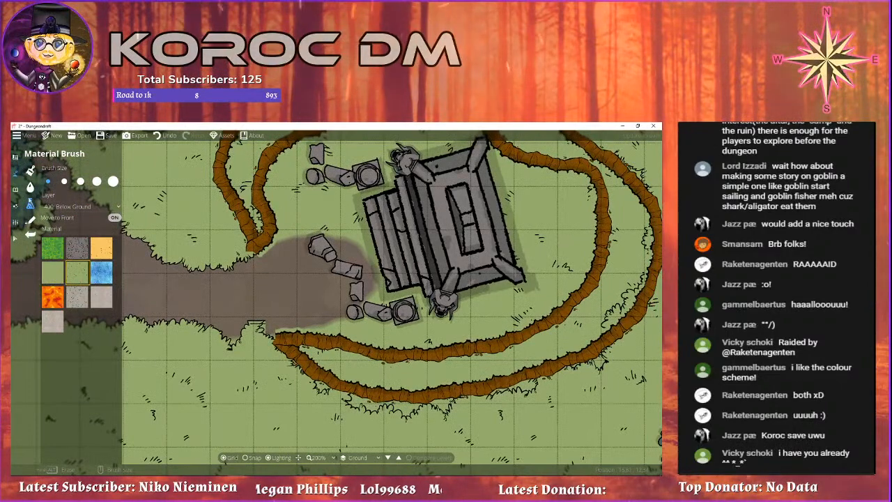
pyautogui.click(30, 187)
pyautogui.click(30, 169)
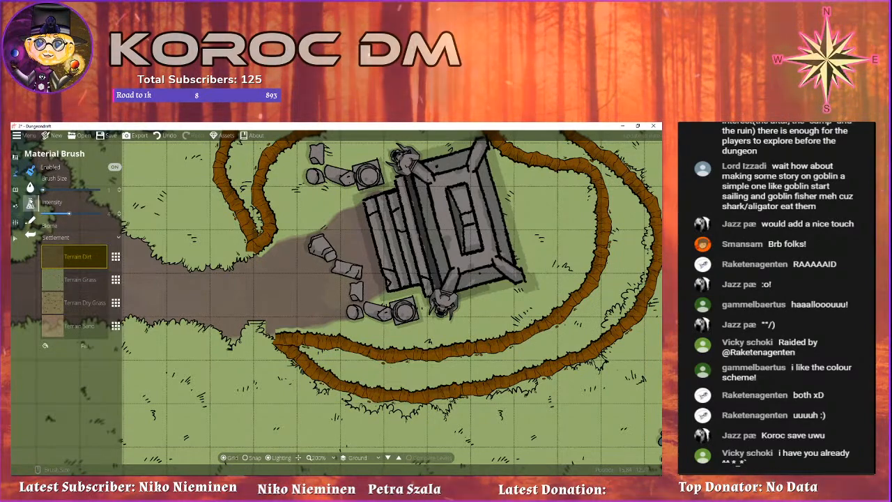
pyautogui.click(31, 203)
# Browse the Object Tool's library for stone rubble suited to the ruined temple entrance.
pyautogui.click(20, 188)
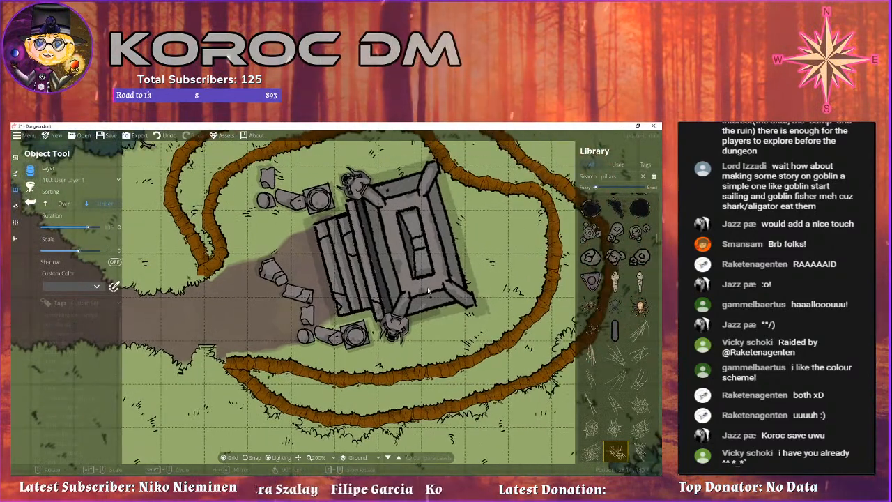
pyautogui.scroll(-10, 640, 277)
pyautogui.scroll(-10, 640, 277)
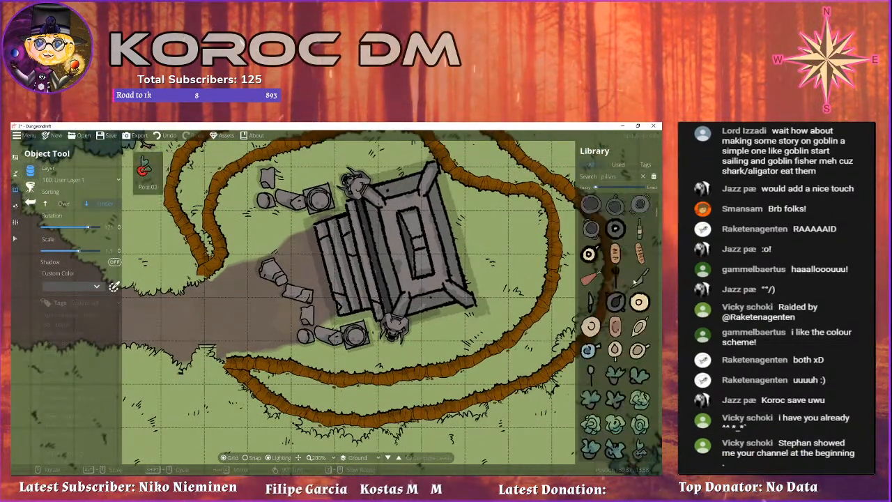
pyautogui.scroll(-10, 625, 294)
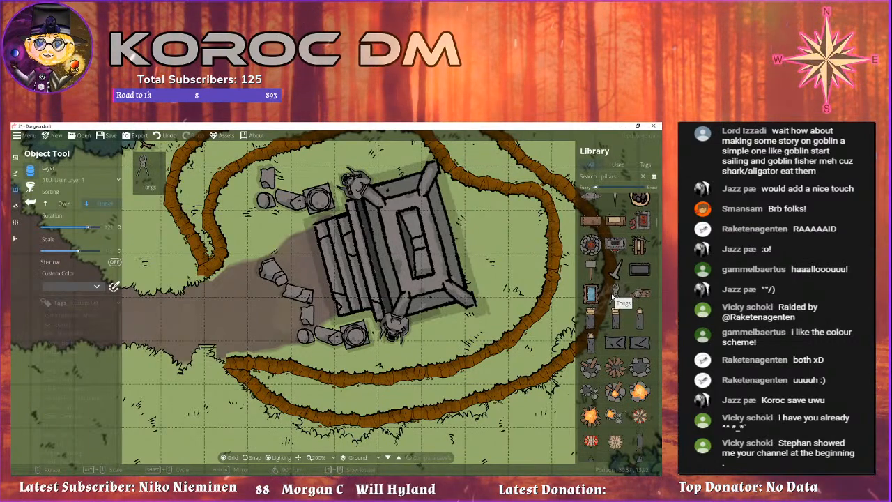
pyautogui.moveTo(319, 292); pyautogui.dragTo(399, 277)
pyautogui.scroll(3, 613, 331)
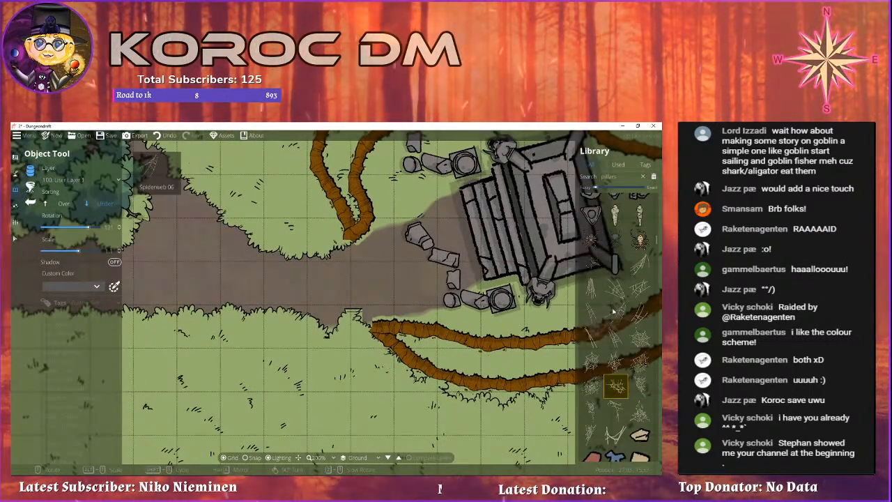
pyautogui.scroll(-5, 614, 316)
pyautogui.scroll(-3, 604, 301)
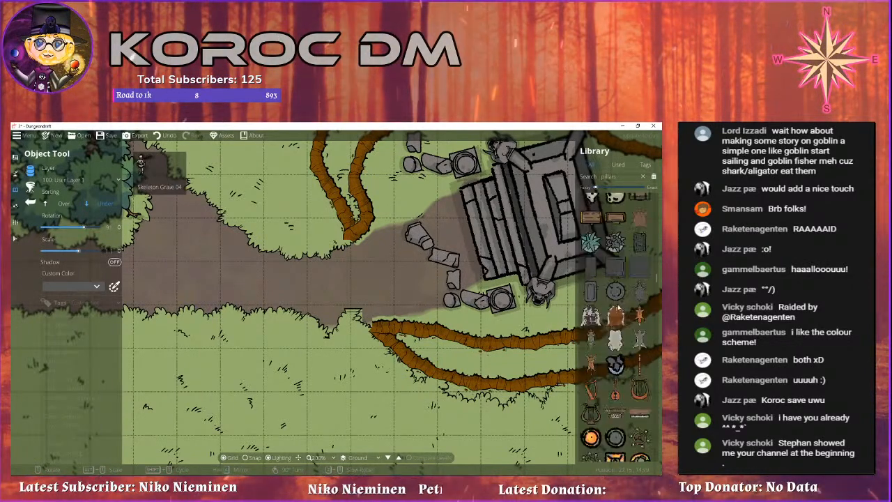
pyautogui.scroll(-5, 617, 306)
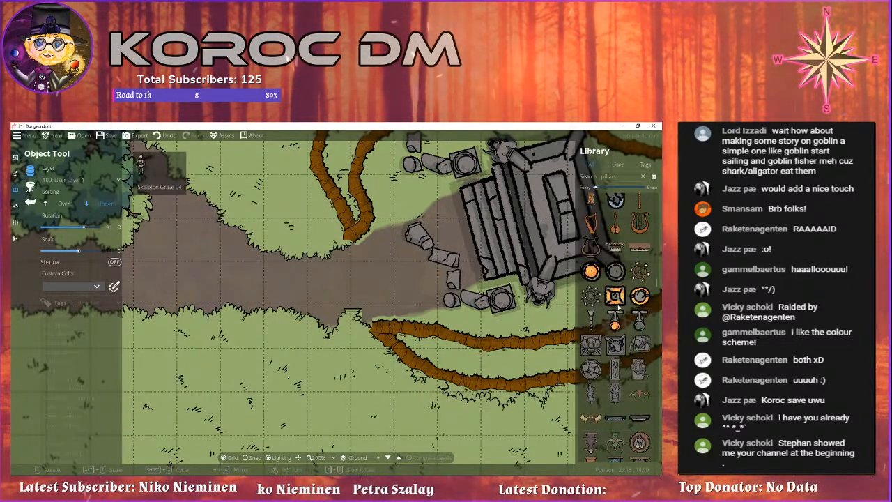
pyautogui.scroll(-5, 618, 305)
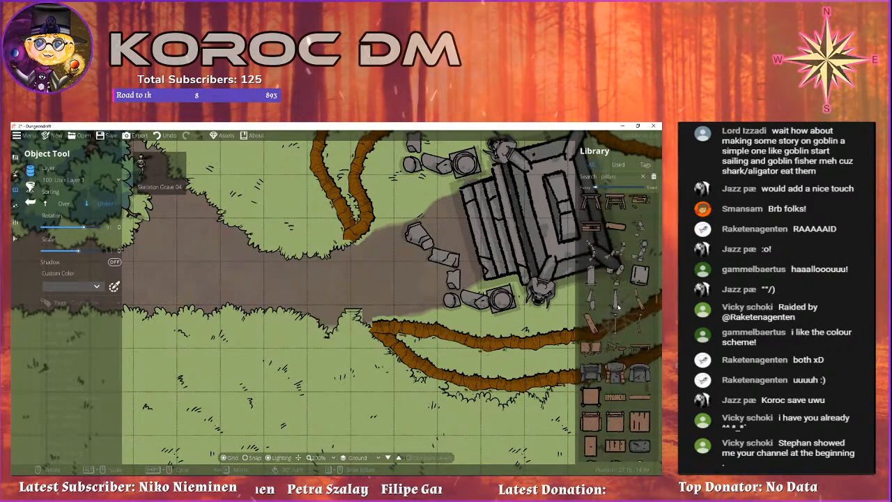
pyautogui.scroll(-5, 617, 307)
pyautogui.scroll(-5, 616, 302)
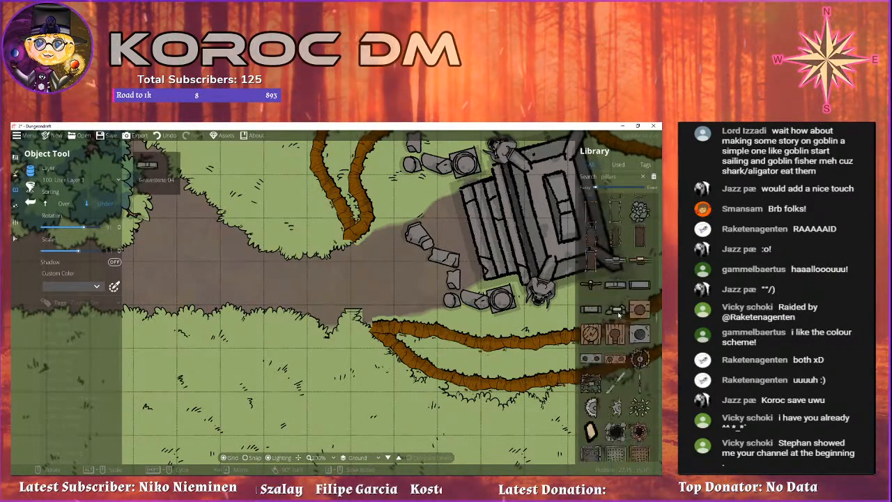
pyautogui.scroll(-2, 618, 315)
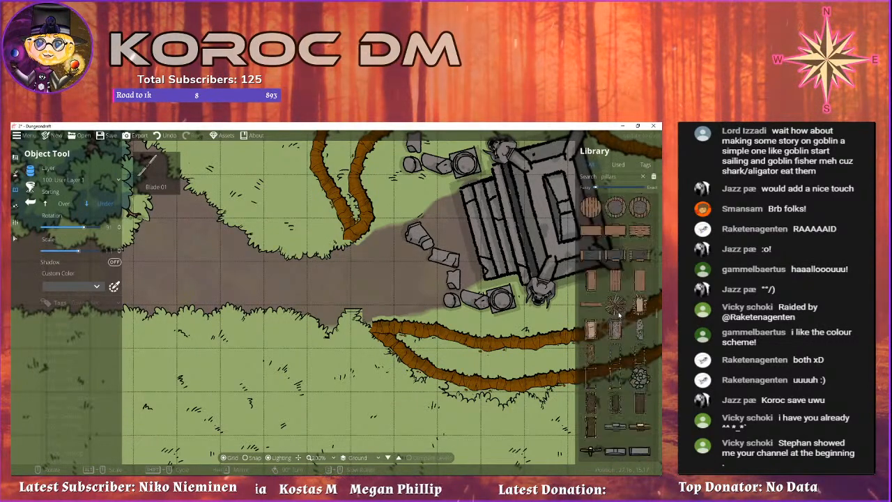
pyautogui.scroll(-5, 622, 307)
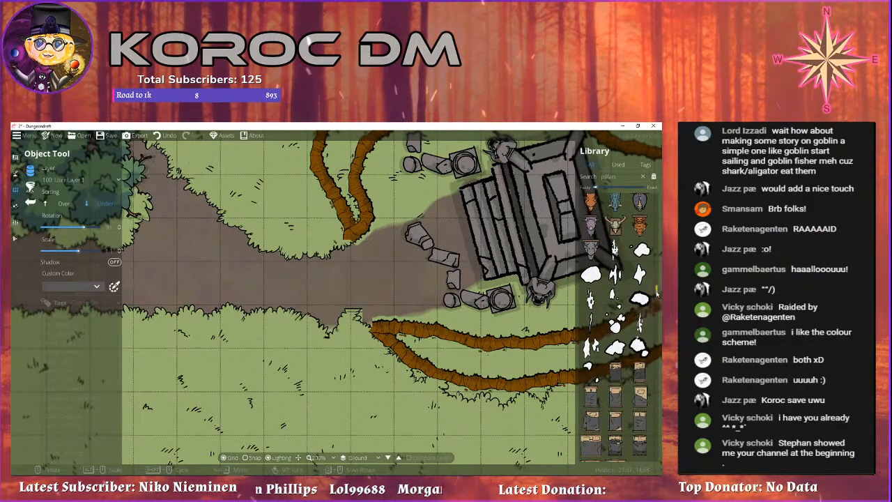
pyautogui.scroll(-5, 658, 340)
pyautogui.moveTo(655, 356); pyautogui.dragTo(652, 381)
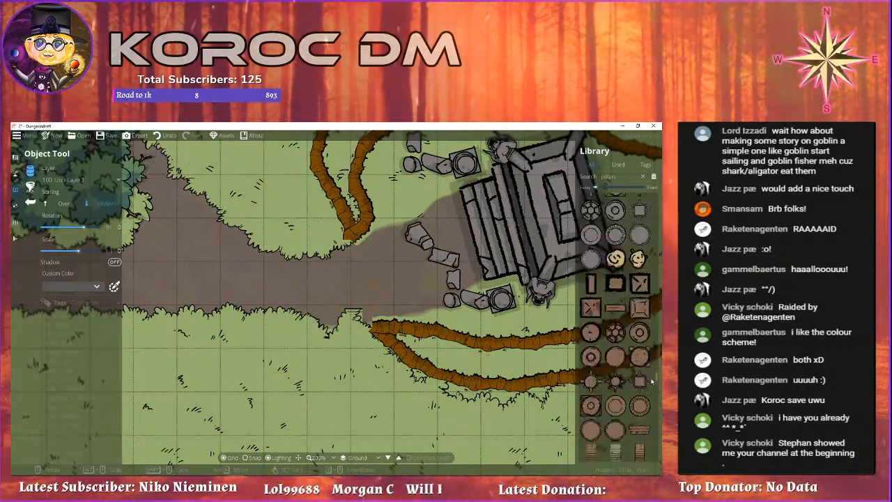
pyautogui.scroll(-5, 648, 393)
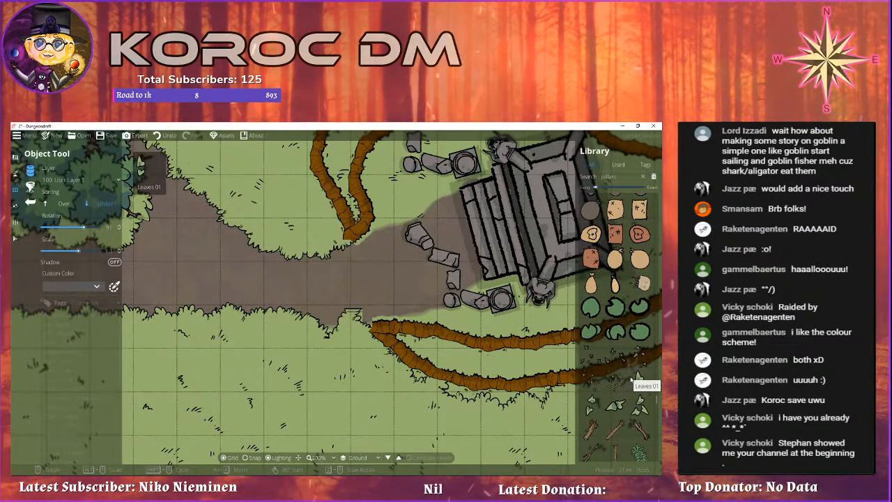
pyautogui.scroll(6, 619, 358)
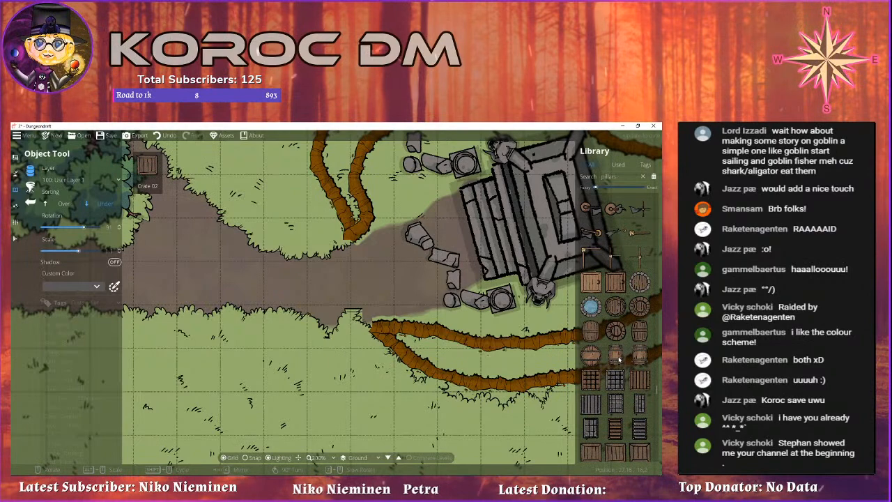
pyautogui.scroll(-6, 619, 359)
pyautogui.scroll(-8, 626, 368)
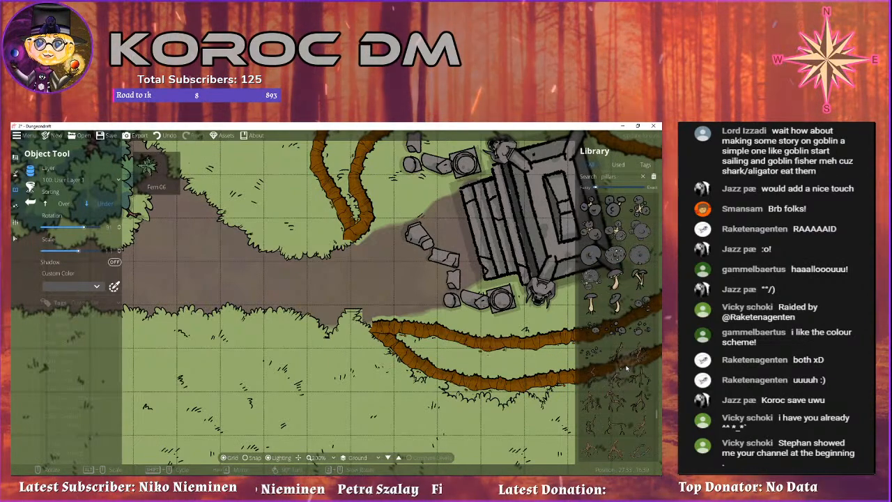
pyautogui.scroll(-4, 625, 368)
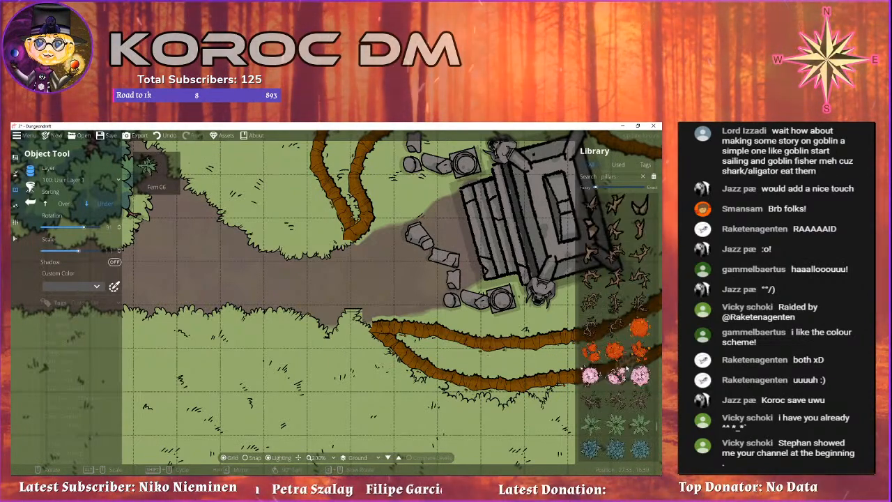
pyautogui.scroll(-6, 625, 339)
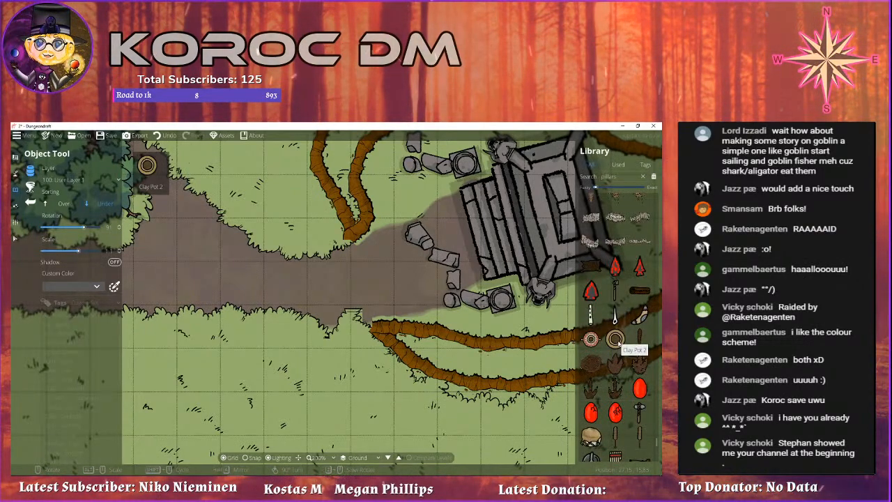
pyautogui.scroll(6, 634, 316)
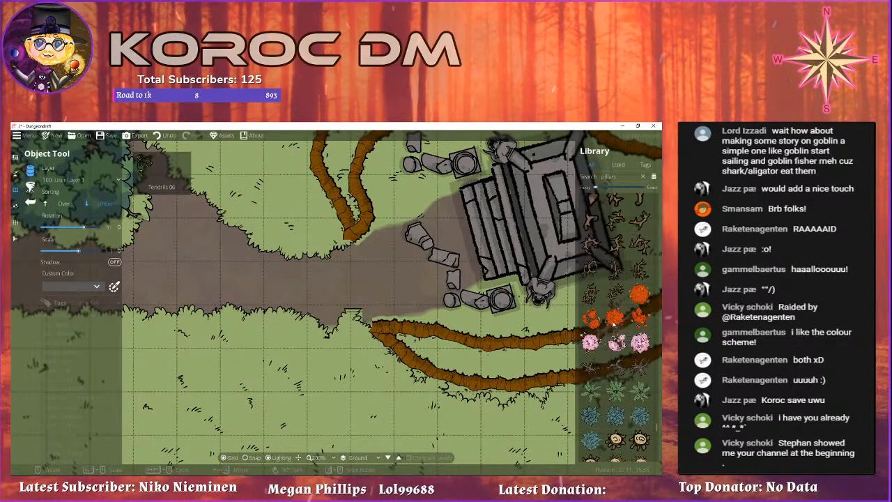
pyautogui.moveTo(416, 322); pyautogui.dragTo(324, 335)
pyautogui.scroll(8, 637, 310)
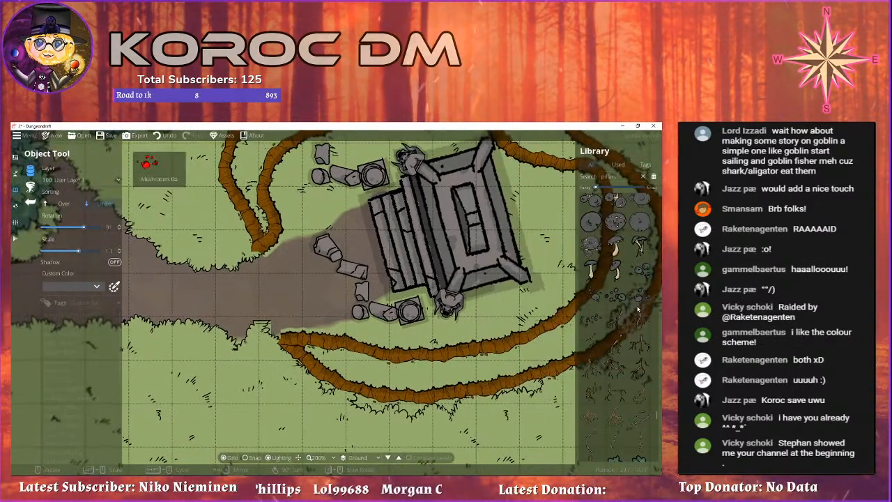
pyautogui.scroll(10, 637, 310)
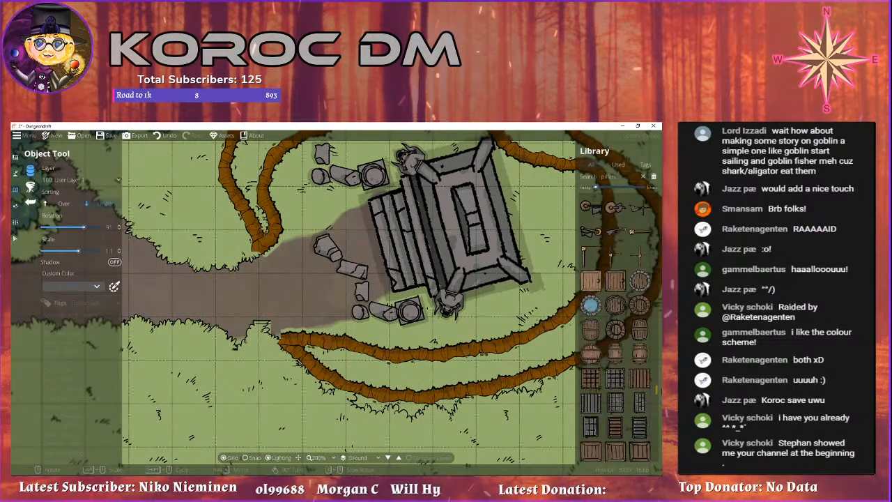
pyautogui.scroll(-10, 656, 350)
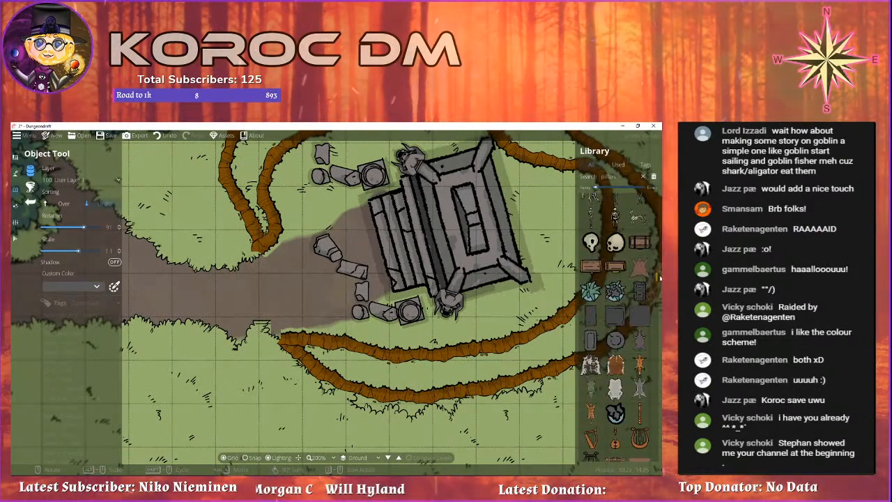
pyautogui.scroll(-10, 658, 270)
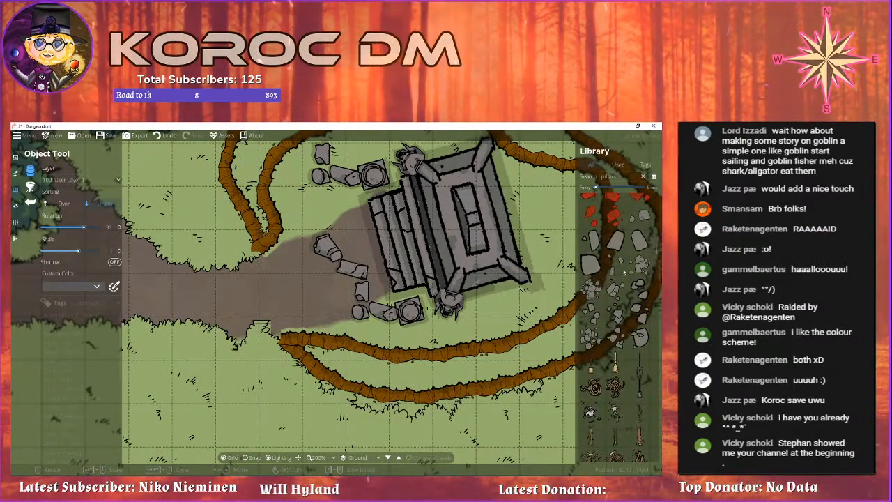
# Place rotated stone rubble clusters over the fallen pillar pieces at the foot of the temple's front steps.
pyautogui.click(593, 361)
pyautogui.moveTo(359, 254); pyautogui.dragTo(424, 218)
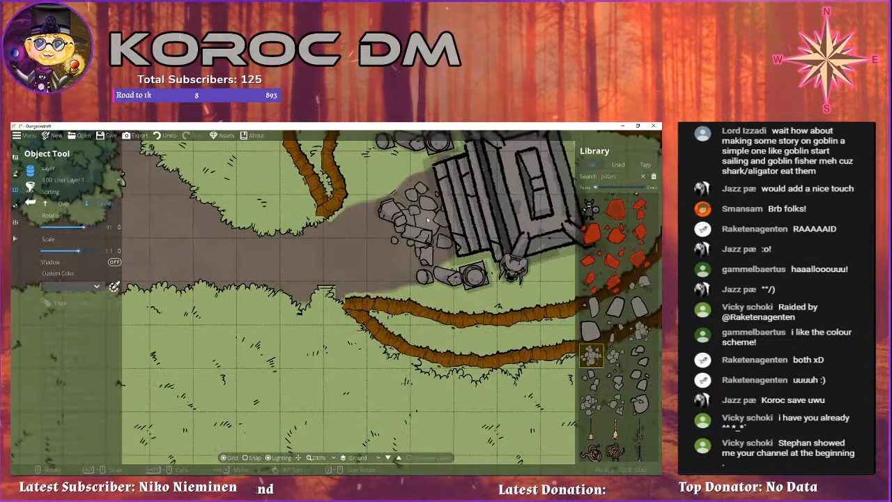
pyautogui.scroll(-3, 426, 218)
pyautogui.moveTo(370, 258); pyautogui.dragTo(405, 236)
pyautogui.click(634, 339)
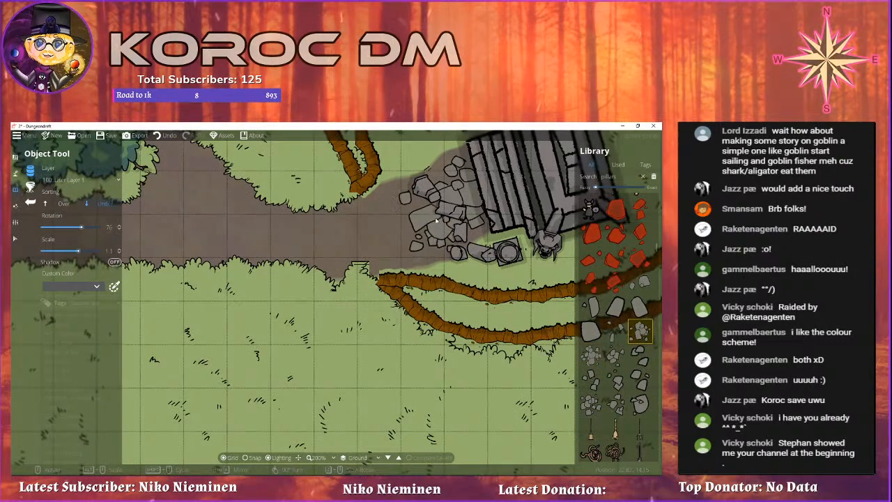
pyautogui.scroll(-1, 425, 221)
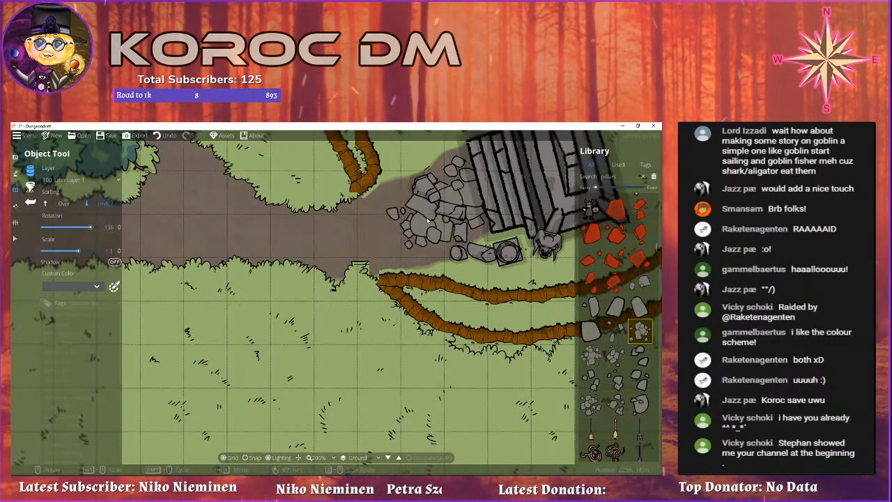
# Extend the rubble pile westward from the temple steps onto the dirt path with another rotated stone cluster.
pyautogui.click(590, 355)
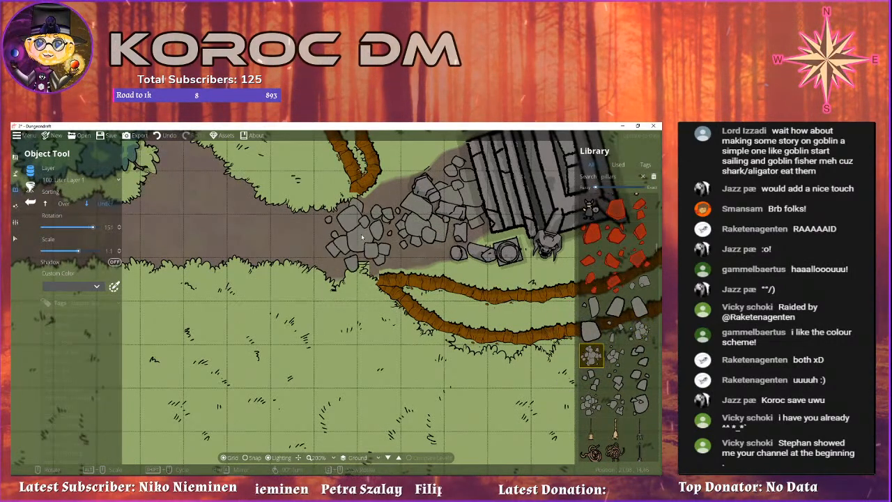
pyautogui.scroll(1, 373, 231)
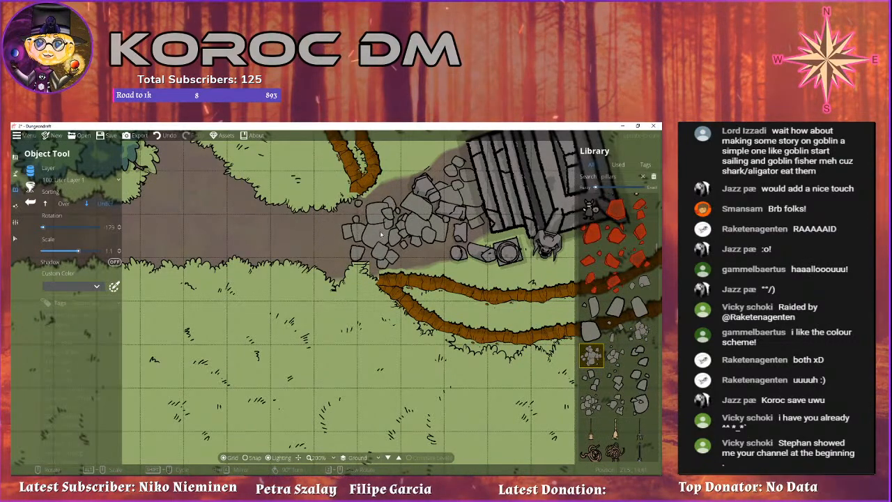
pyautogui.click(381, 232)
pyautogui.moveTo(389, 250); pyautogui.dragTo(471, 235)
pyautogui.click(640, 331)
pyautogui.scroll(7, 399, 236)
pyautogui.scroll(1, 401, 237)
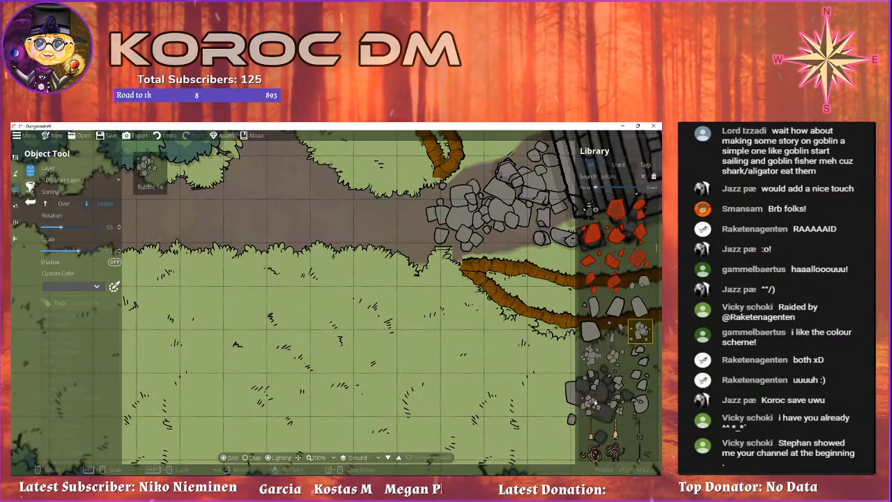
# Scatter sparser, smaller stone rubble along the dirt path at the western end of the rubble pile.
pyautogui.click(616, 404)
pyautogui.scroll(5, 405, 224)
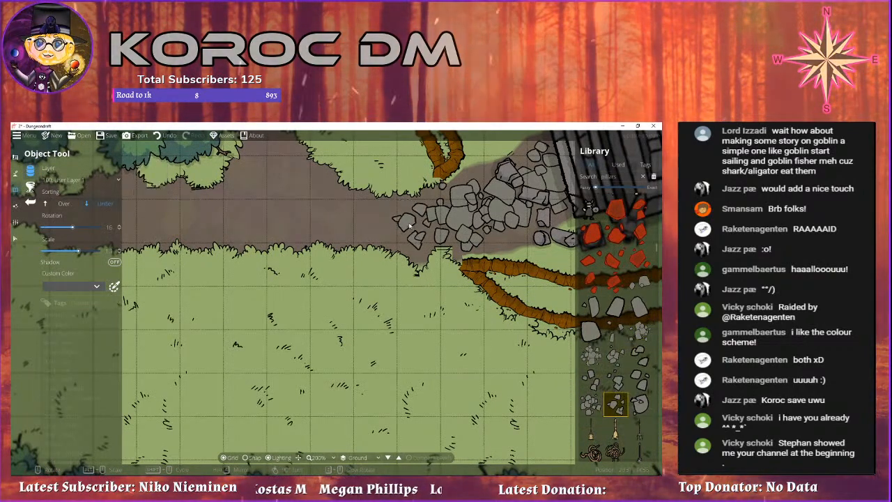
pyautogui.moveTo(465, 288); pyautogui.dragTo(401, 316)
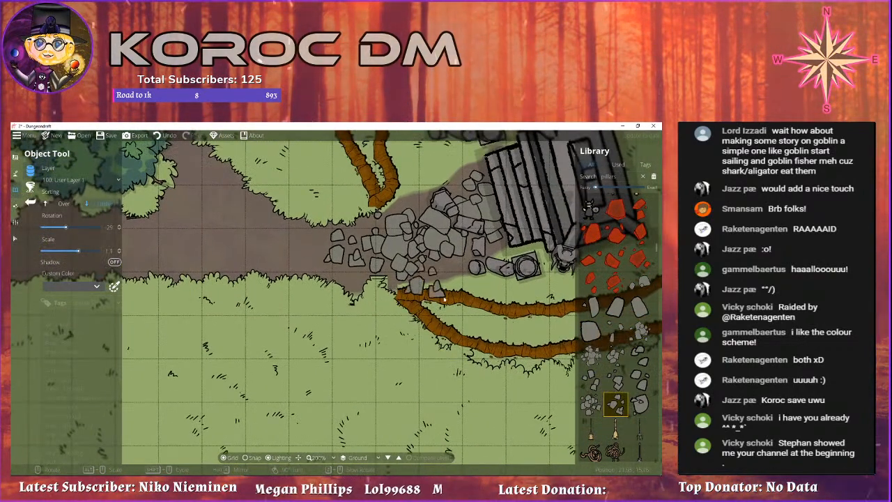
pyautogui.click(616, 380)
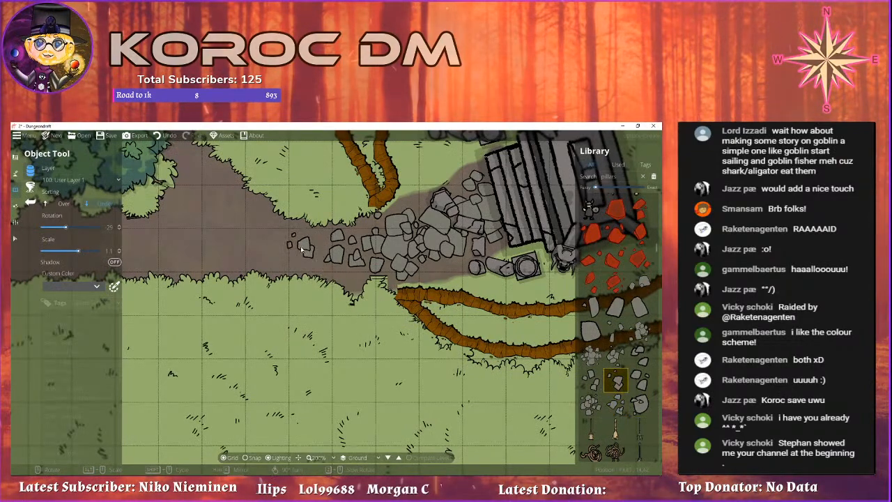
pyautogui.scroll(-6, 305, 251)
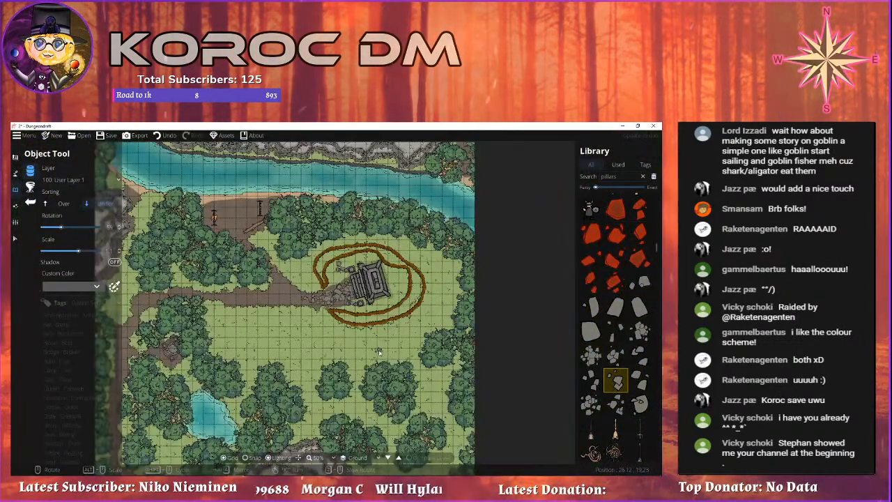
pyautogui.scroll(4, 336, 258)
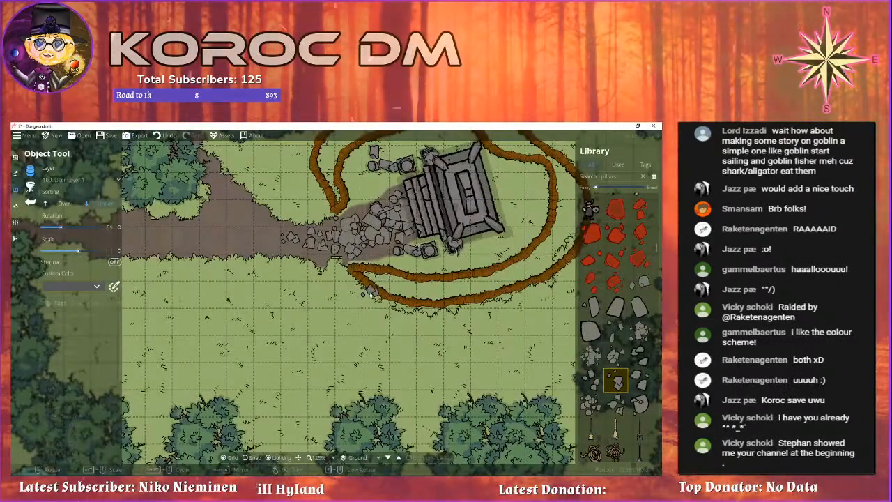
# Move the lone tree group in the clearing south of the temple southwest against the forest edge above the rocky lair.
pyautogui.scroll(-4, 270, 258)
pyautogui.scroll(-2, 369, 273)
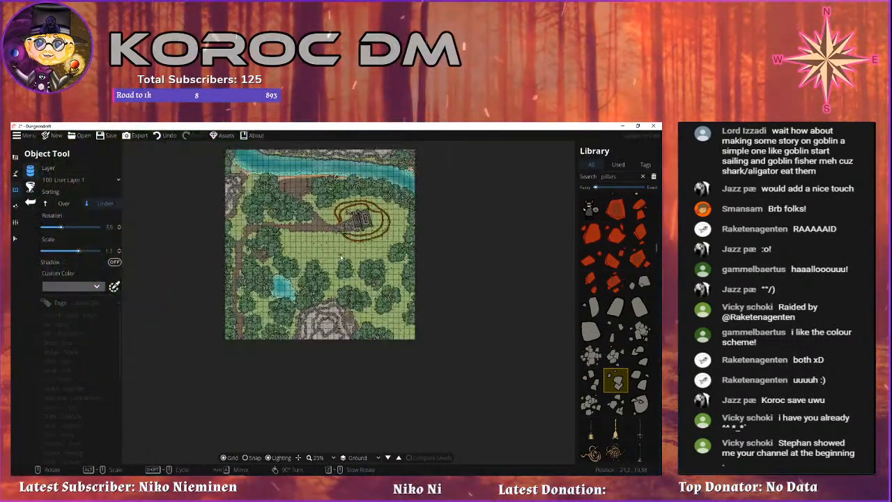
pyautogui.scroll(2, 352, 259)
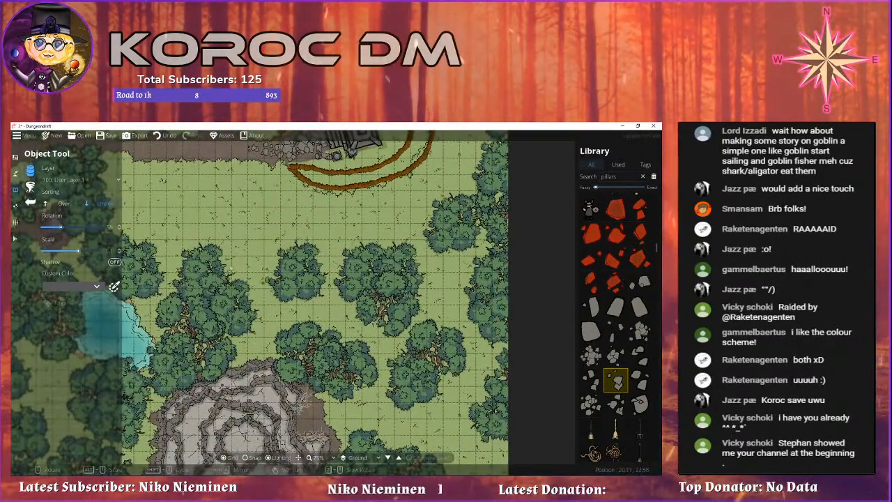
pyautogui.click(15, 236)
pyautogui.click(299, 282)
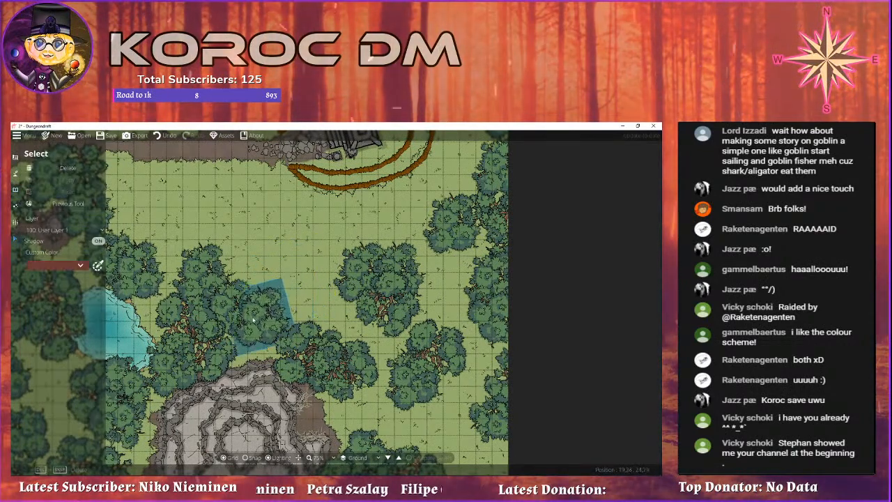
pyautogui.moveTo(250, 321)
pyautogui.mouseDown()
pyautogui.moveTo(293, 317)
pyautogui.moveTo(225, 309)
pyautogui.moveTo(275, 312)
pyautogui.moveTo(247, 318)
pyautogui.mouseUp()
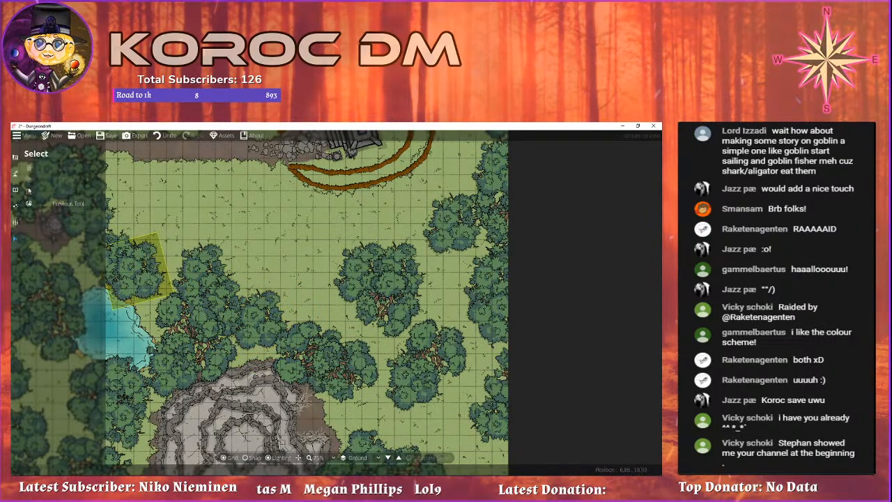
# Build a new cluster of overlapping, differently rotated green trees in the clearing between the temple and the rocky lair.
pyautogui.click(15, 190)
pyautogui.click(30, 171)
pyautogui.scroll(-10, 604, 349)
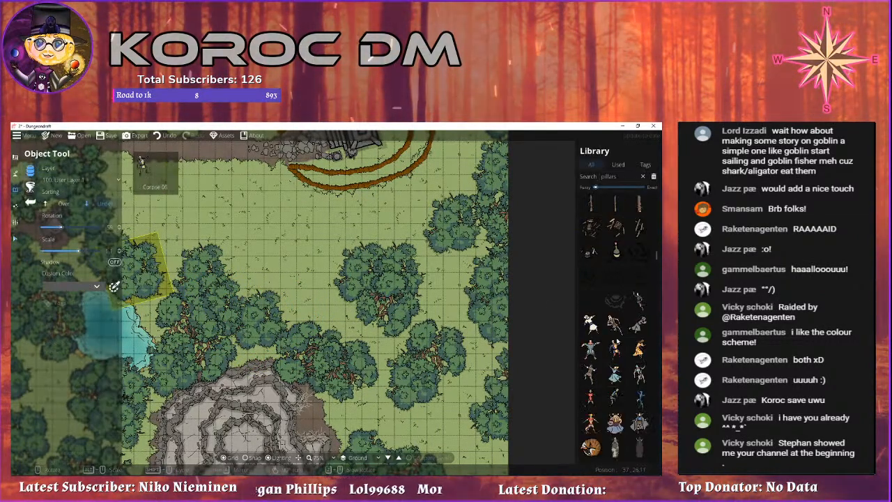
pyautogui.scroll(-10, 615, 327)
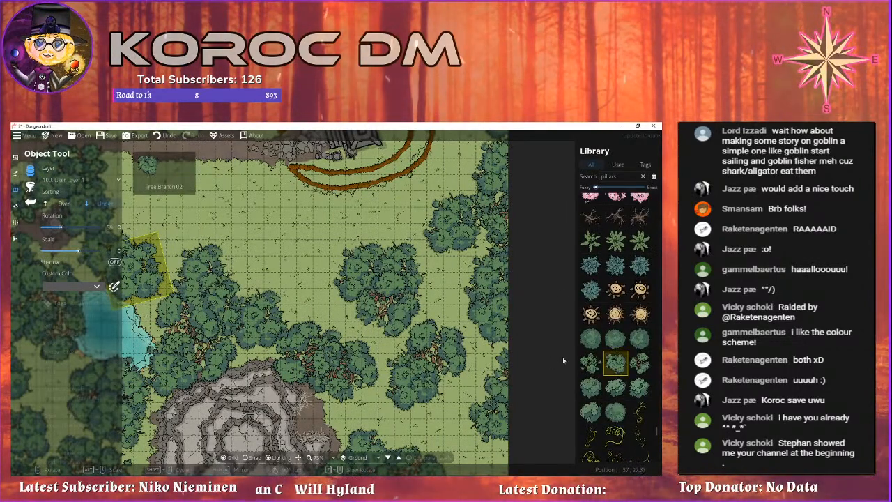
pyautogui.click(611, 365)
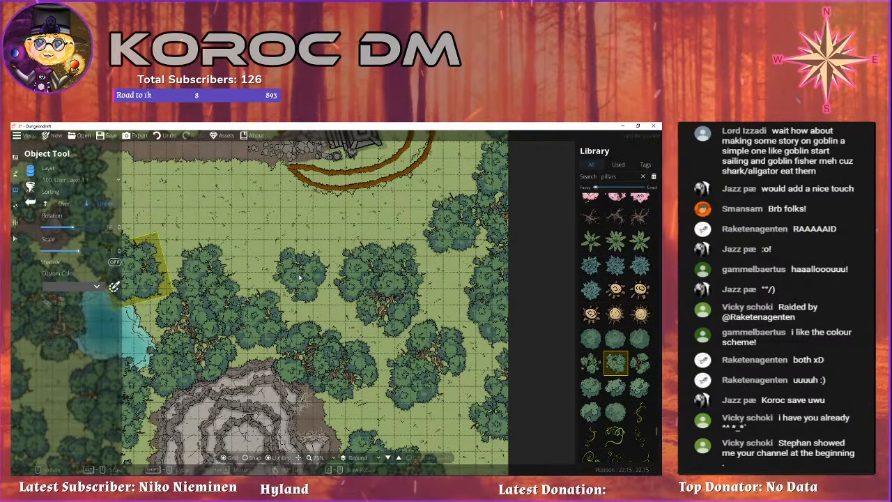
pyautogui.click(299, 277)
pyautogui.scroll(-1, 248, 262)
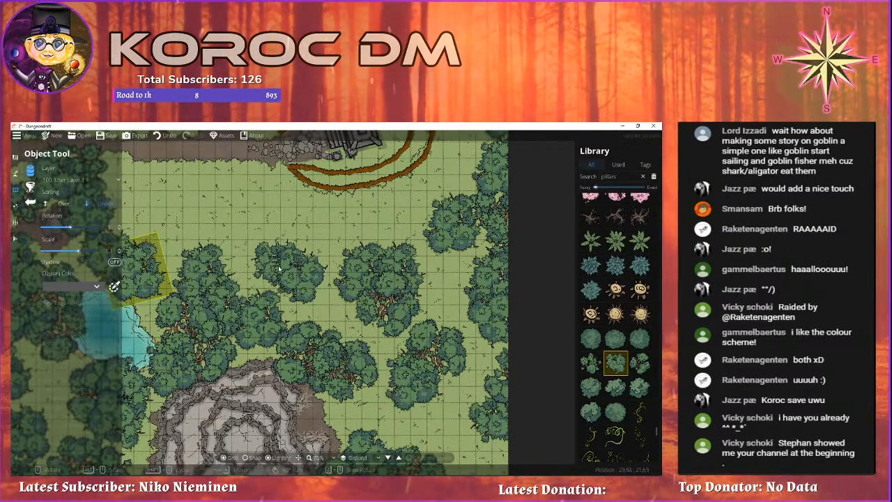
pyautogui.scroll(-3, 278, 268)
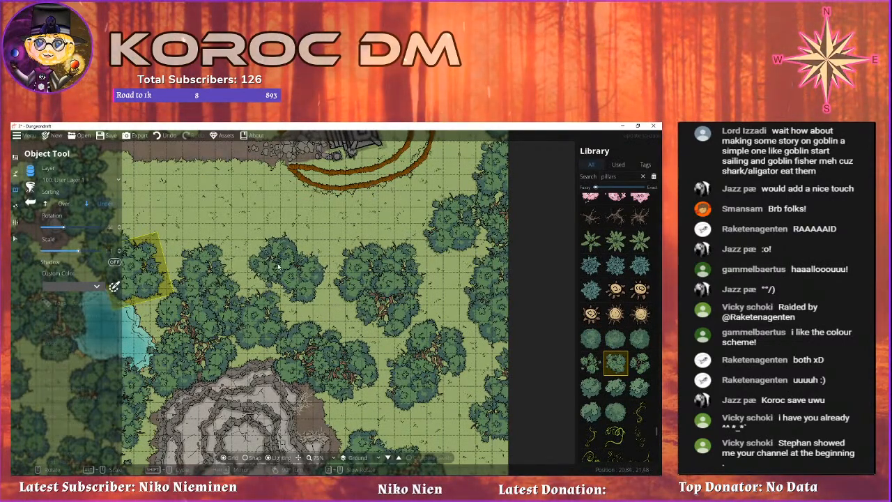
pyautogui.scroll(4, 298, 248)
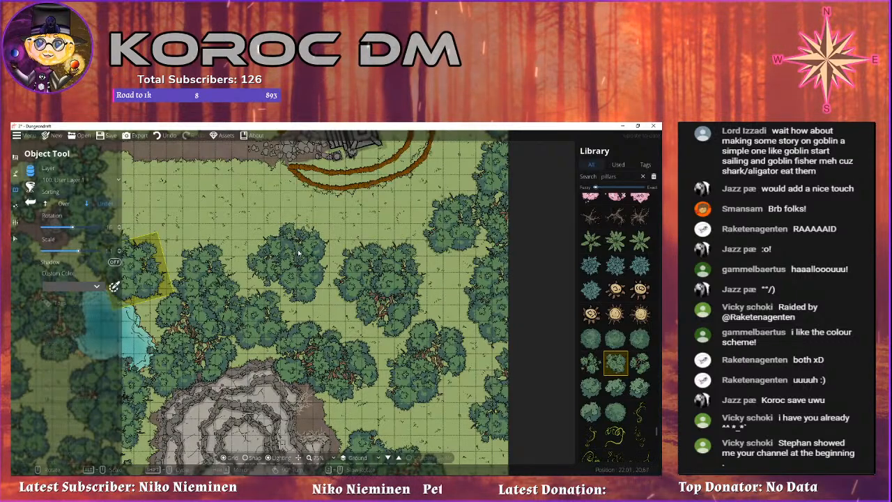
pyautogui.click(298, 247)
pyautogui.scroll(-1, 336, 379)
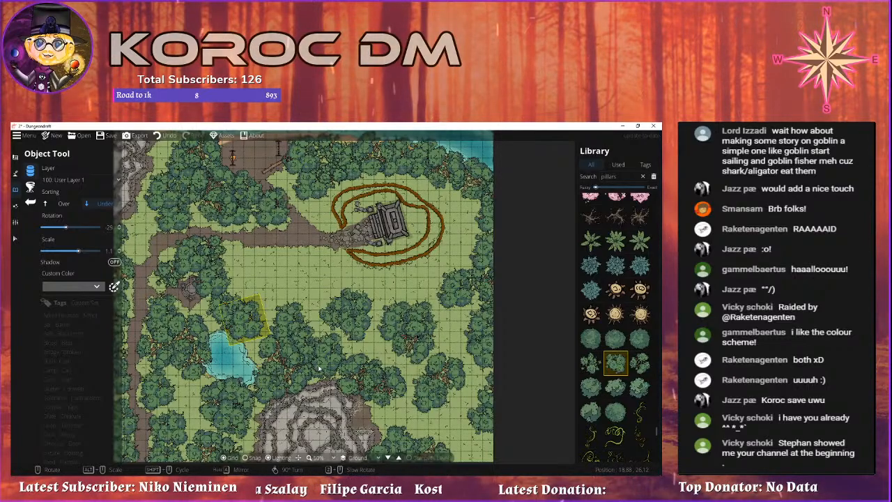
# Examine the forest around the spider lair and browse the object library for further trees to fit there.
pyautogui.scroll(3, 319, 367)
pyautogui.moveTo(248, 318); pyautogui.dragTo(455, 335)
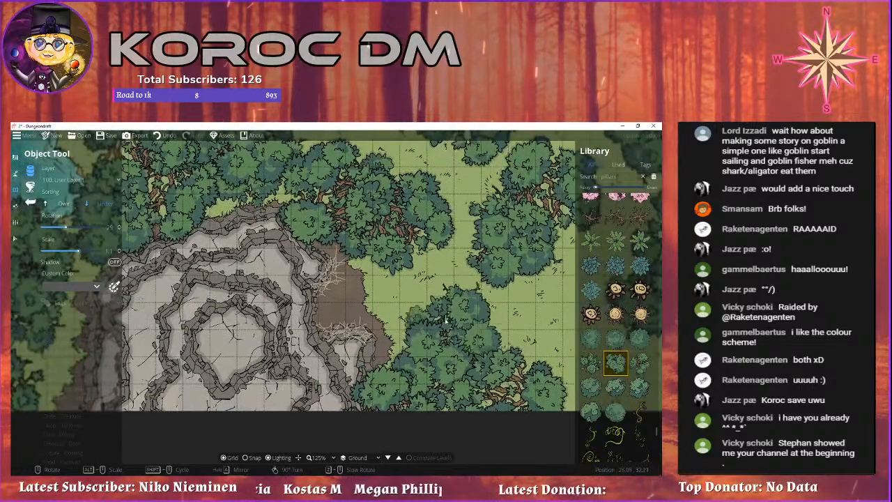
pyautogui.scroll(1, 454, 334)
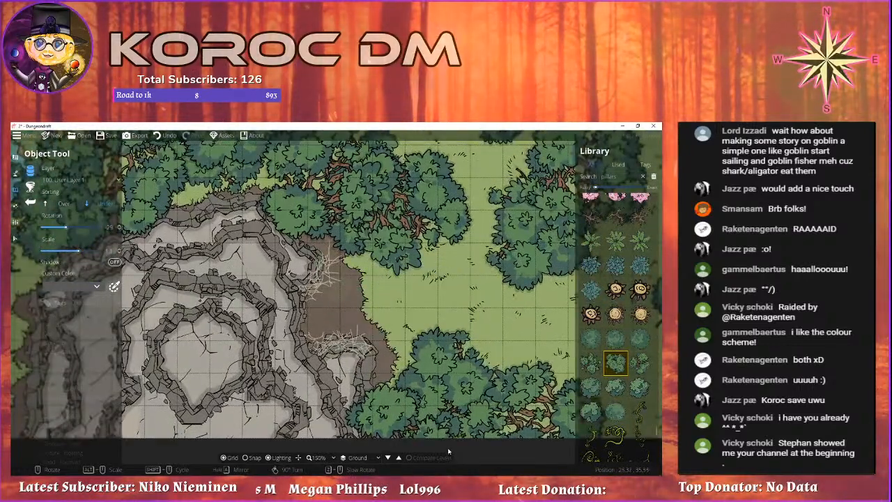
pyautogui.scroll(1, 580, 359)
pyautogui.scroll(7, 580, 359)
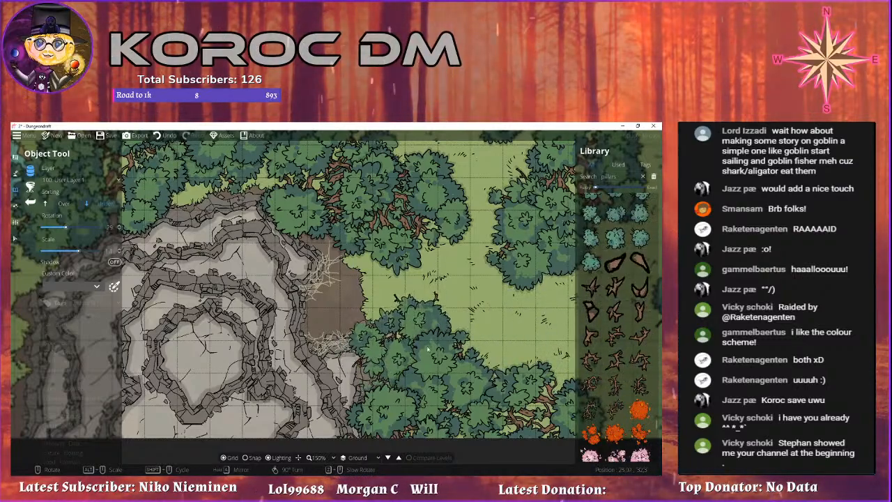
pyautogui.scroll(-2, 453, 298)
pyautogui.scroll(-2, 452, 298)
pyautogui.moveTo(444, 280); pyautogui.dragTo(429, 313)
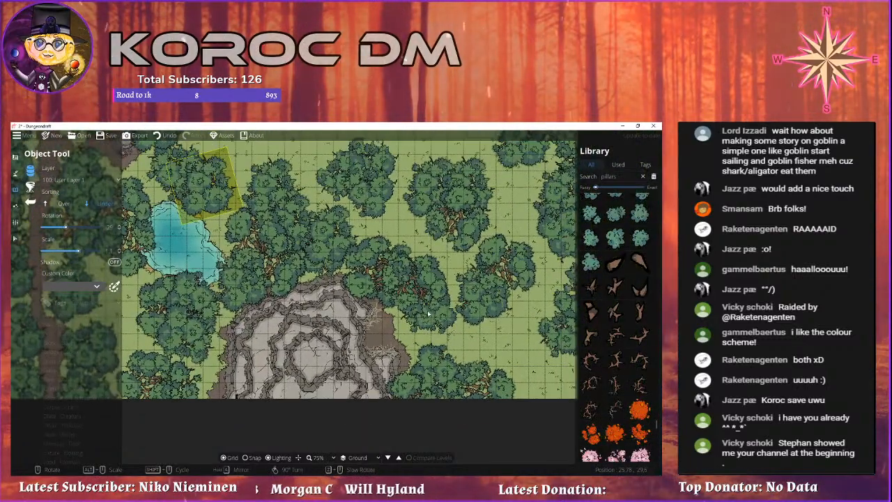
pyautogui.scroll(-10, 636, 334)
pyautogui.scroll(-3, 636, 334)
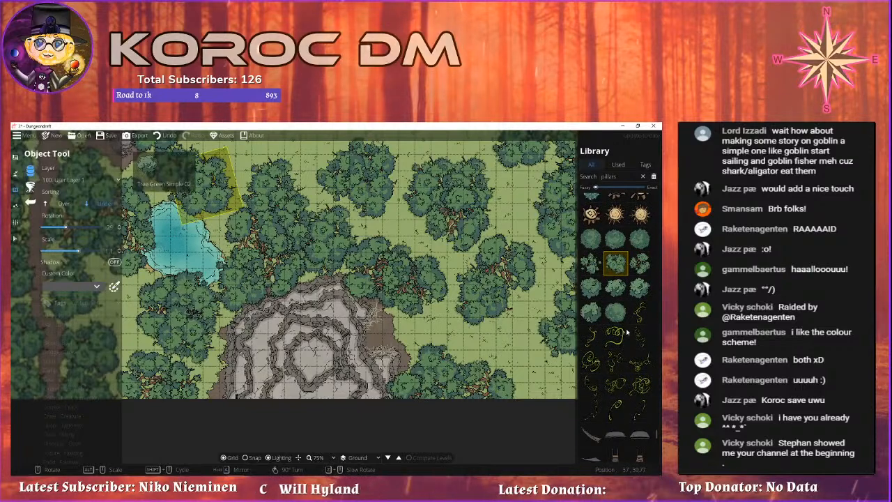
pyautogui.moveTo(465, 302); pyautogui.dragTo(482, 306)
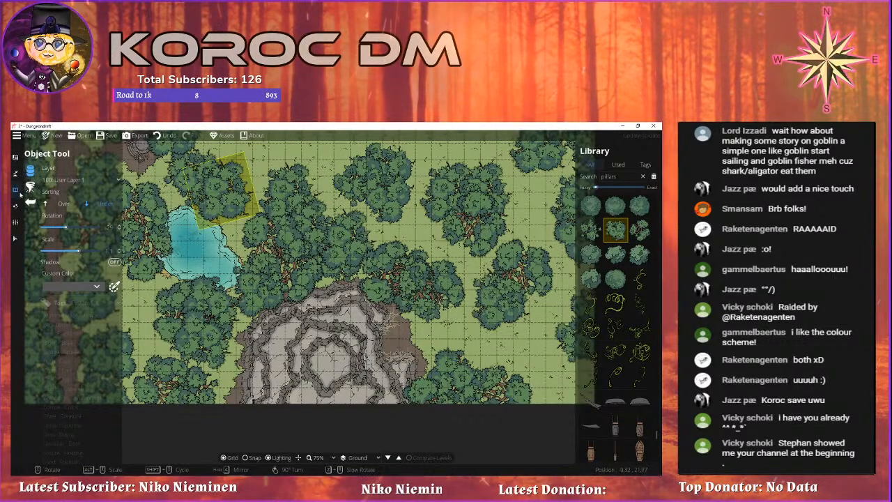
# Try to extend the forest pond's eastern and southeastern shore with the Water Brush, and undo the painted water.
pyautogui.click(15, 173)
pyautogui.moveTo(221, 245)
pyautogui.mouseDown()
pyautogui.moveTo(242, 280)
pyautogui.moveTo(227, 287)
pyautogui.mouseUp()
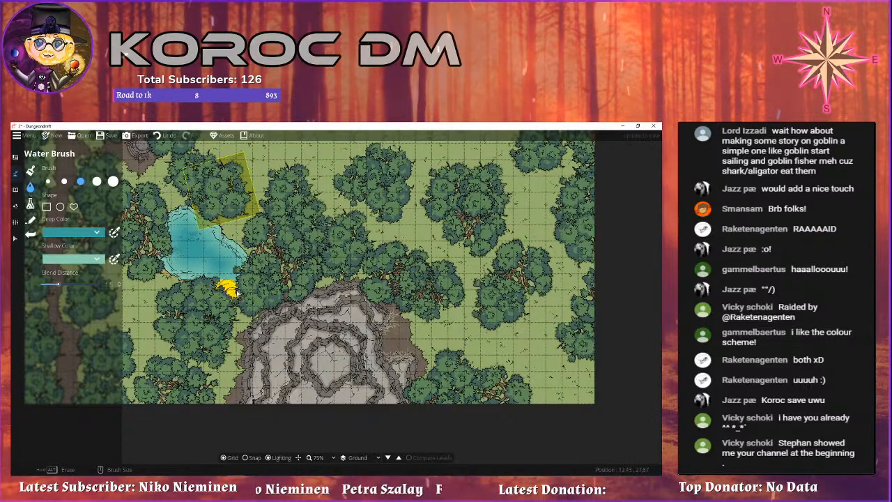
pyautogui.scroll(3, 264, 279)
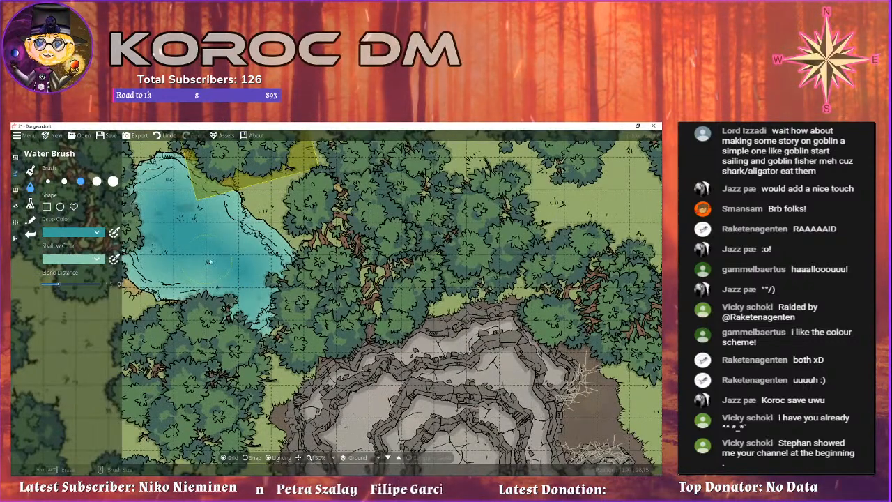
pyautogui.hotkey('ctrl', 'z')
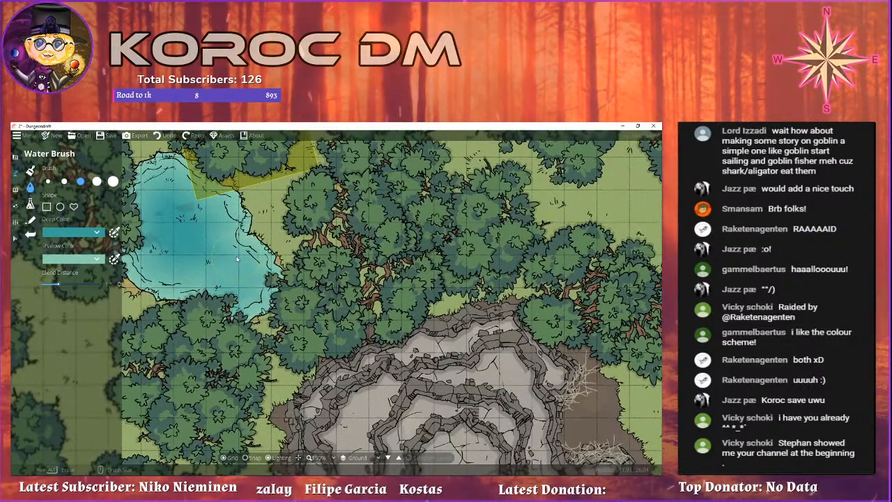
pyautogui.hotkey('ctrl', 'z')
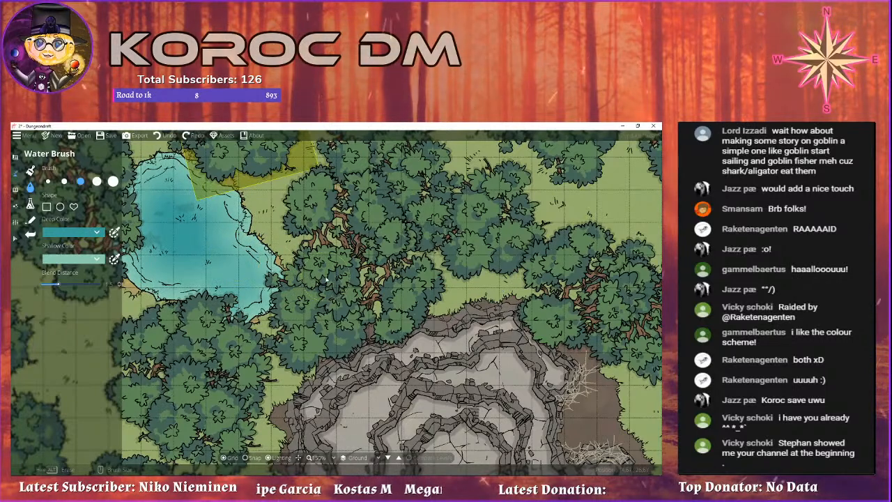
pyautogui.hotkey('ctrl', 'y')
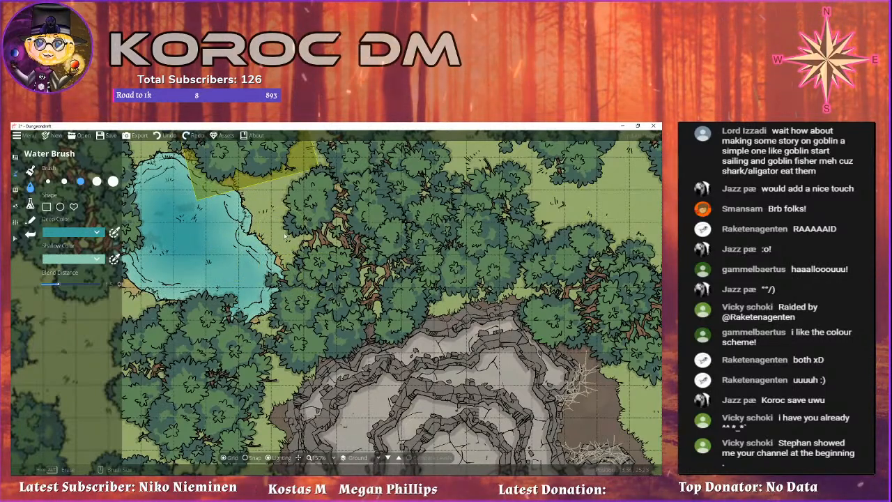
# Touch up the forest pond's eastern, southwestern and northern shoreline with small Water Brush strokes and erasures.
pyautogui.moveTo(282, 235); pyautogui.dragTo(267, 221)
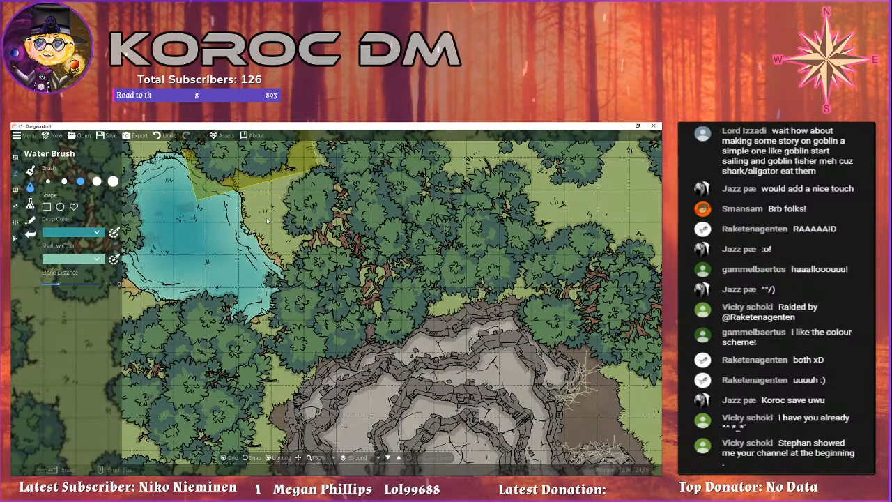
pyautogui.moveTo(231, 186); pyautogui.dragTo(279, 224)
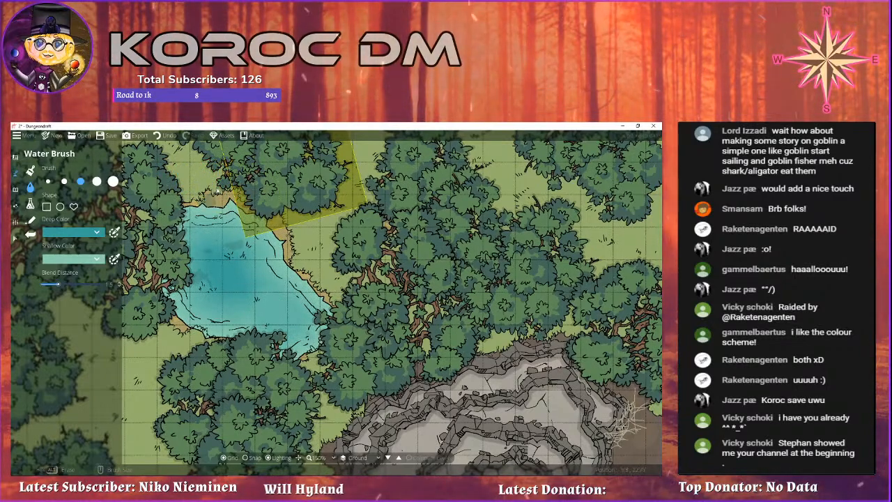
pyautogui.keyDown('alt'); pyautogui.click(331, 292); pyautogui.keyUp('alt')
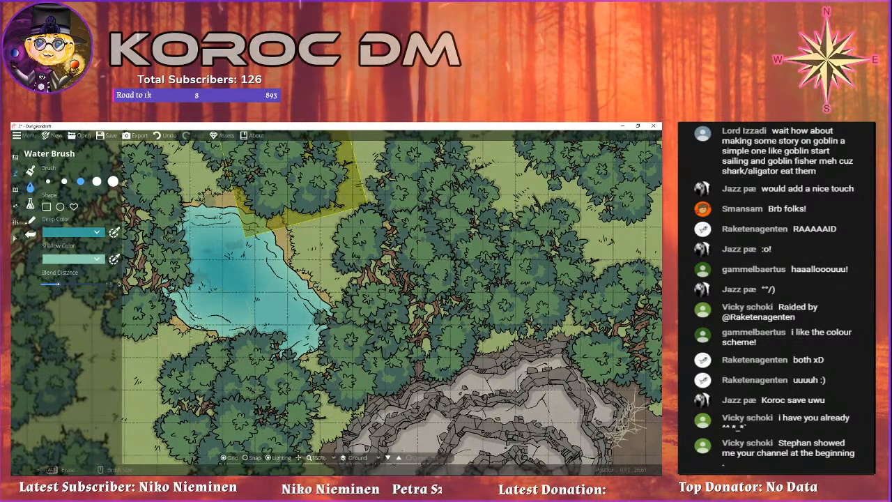
pyautogui.click(184, 308)
pyautogui.moveTo(169, 338); pyautogui.dragTo(162, 346)
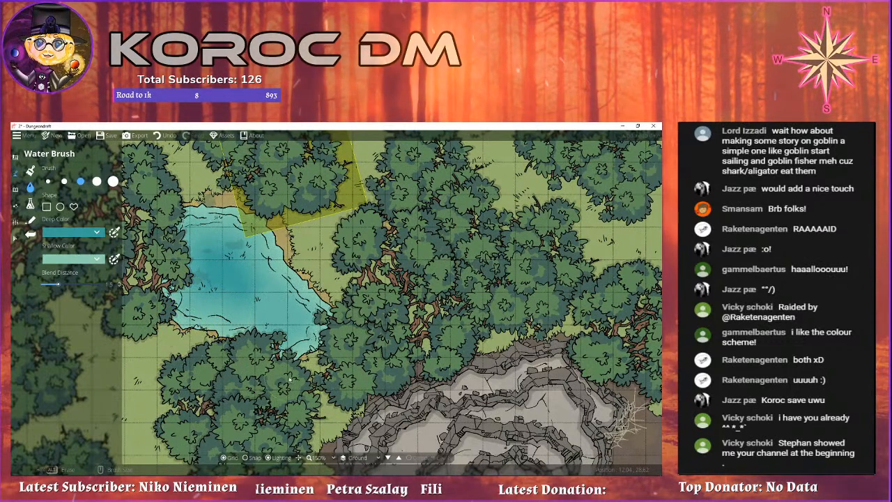
pyautogui.click(290, 342)
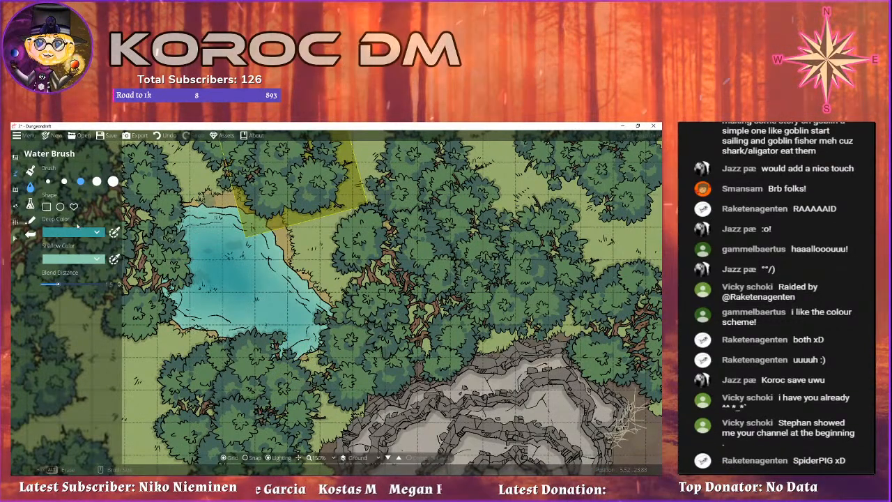
pyautogui.moveTo(567, 369); pyautogui.dragTo(284, 283)
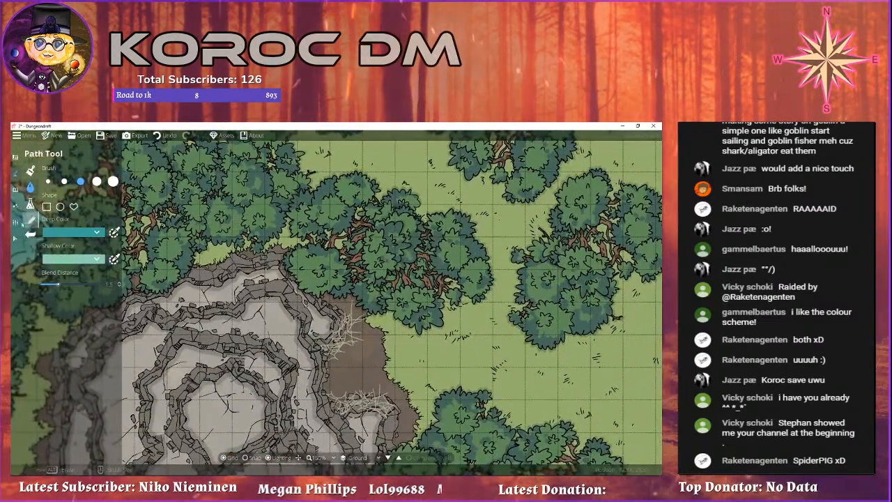
pyautogui.moveTo(155, 245); pyautogui.dragTo(421, 294)
pyautogui.moveTo(109, 209); pyautogui.dragTo(191, 276)
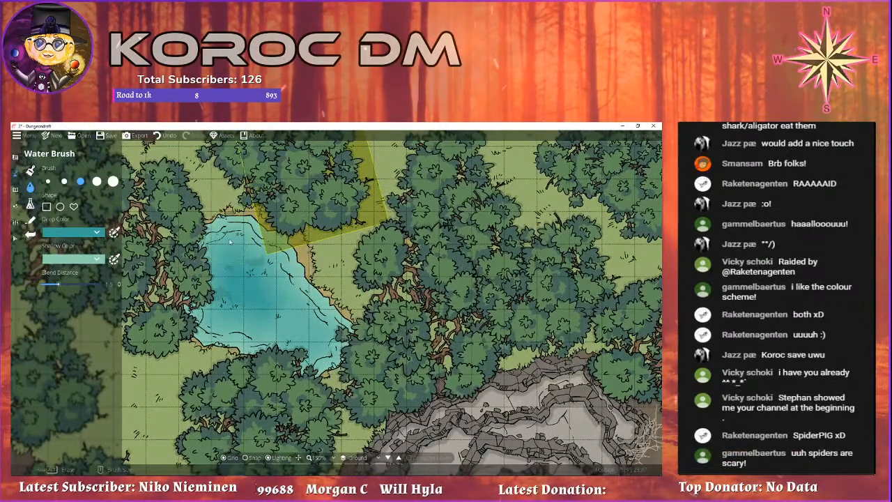
pyautogui.moveTo(277, 261); pyautogui.dragTo(253, 272)
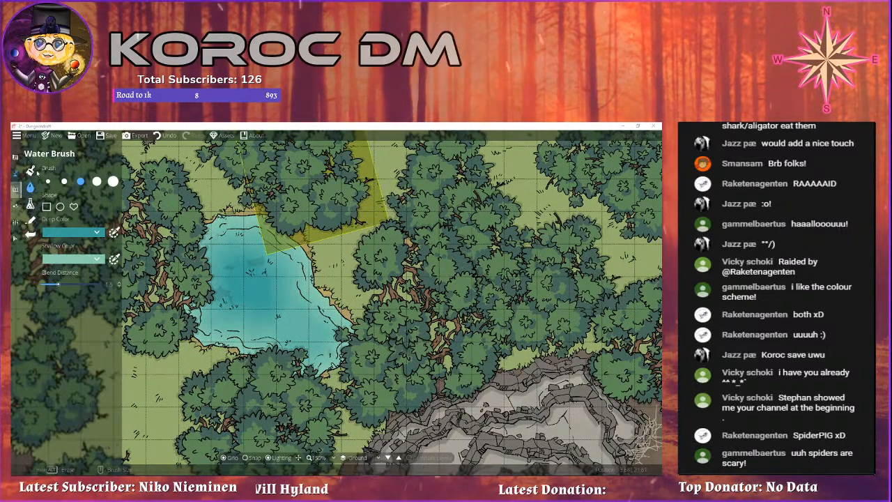
# Brush Terrain Dirt onto the bed of the forest pond with the Terrain Brush.
pyautogui.click(31, 170)
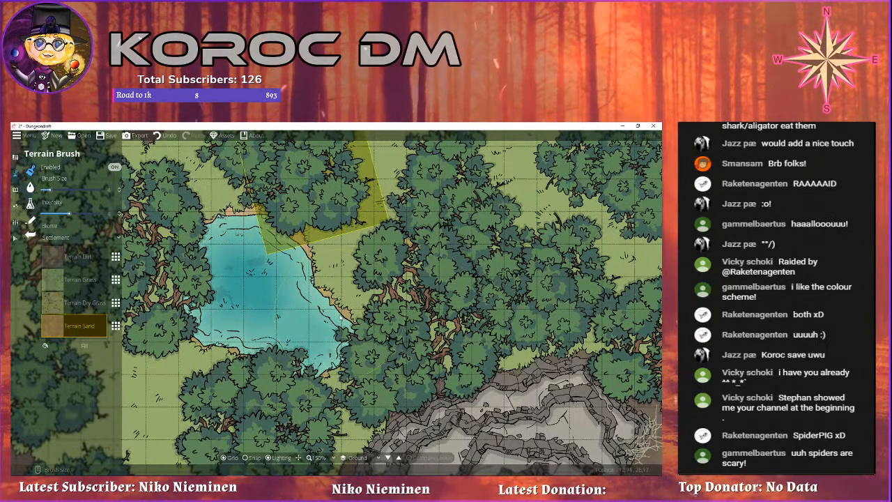
pyautogui.scroll(-3, 325, 383)
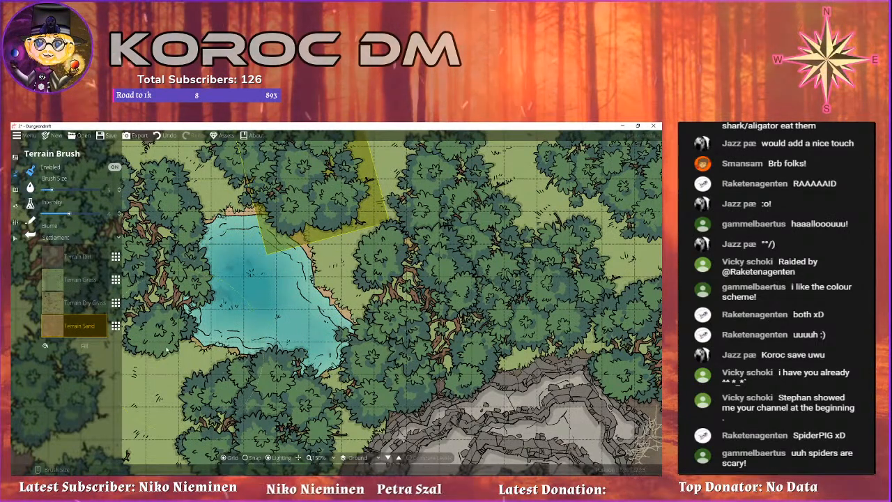
pyautogui.click(55, 257)
pyautogui.moveTo(236, 281)
pyautogui.mouseDown()
pyautogui.moveTo(258, 297)
pyautogui.moveTo(209, 300)
pyautogui.mouseUp()
pyautogui.moveTo(258, 278)
pyautogui.mouseDown()
pyautogui.moveTo(234, 315)
pyautogui.moveTo(190, 312)
pyautogui.moveTo(282, 317)
pyautogui.moveTo(306, 325)
pyautogui.moveTo(301, 334)
pyautogui.moveTo(279, 314)
pyautogui.mouseUp()
# Search the object library for "pig" and pick the Pig 01 object for the spider lair.
pyautogui.scroll(-3, 279, 314)
pyautogui.moveTo(488, 341); pyautogui.dragTo(238, 283)
pyautogui.scroll(3, 237, 283)
pyautogui.scroll(1, 237, 284)
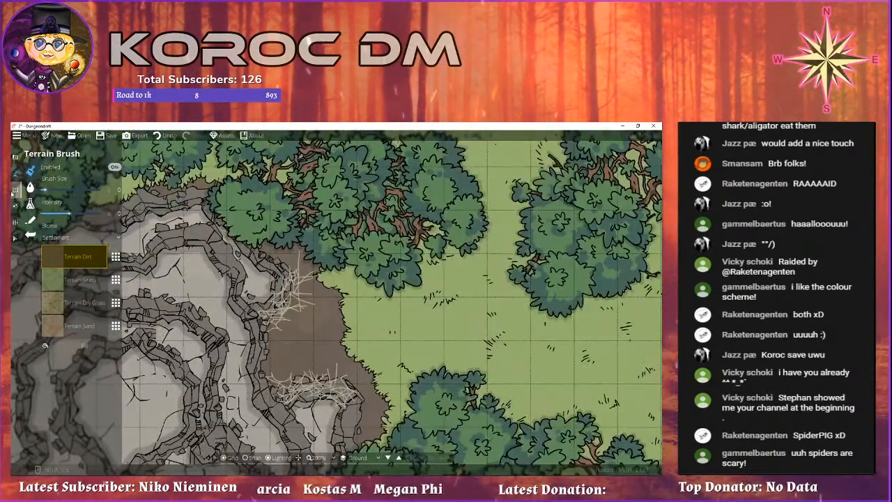
pyautogui.click(15, 189)
pyautogui.click(30, 171)
pyautogui.moveTo(404, 306); pyautogui.dragTo(480, 278)
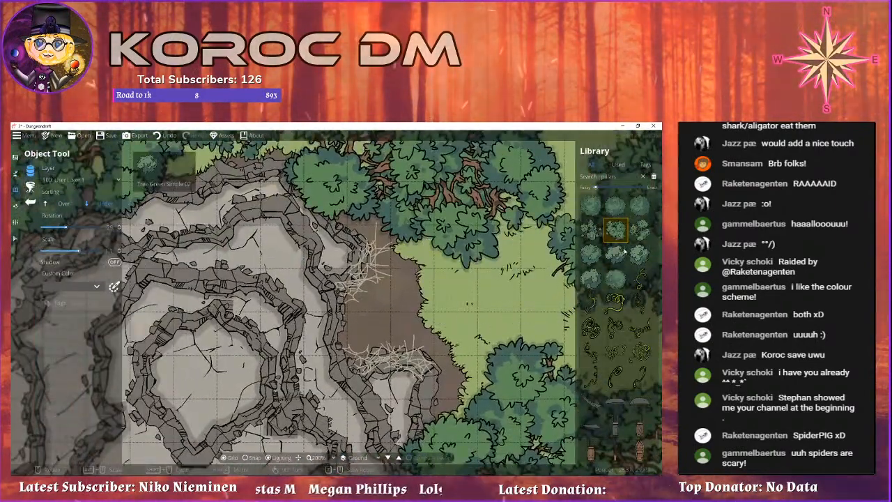
pyautogui.moveTo(622, 177); pyautogui.dragTo(548, 185)
pyautogui.write('p')
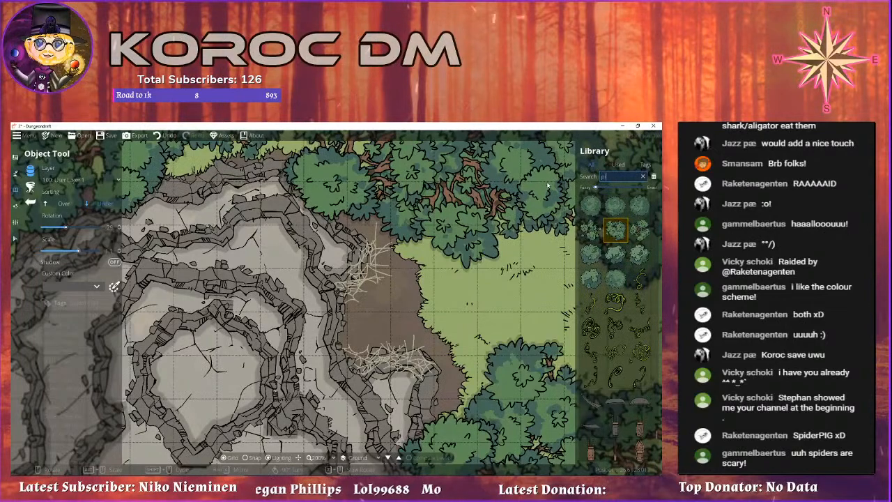
pyautogui.write('ig')
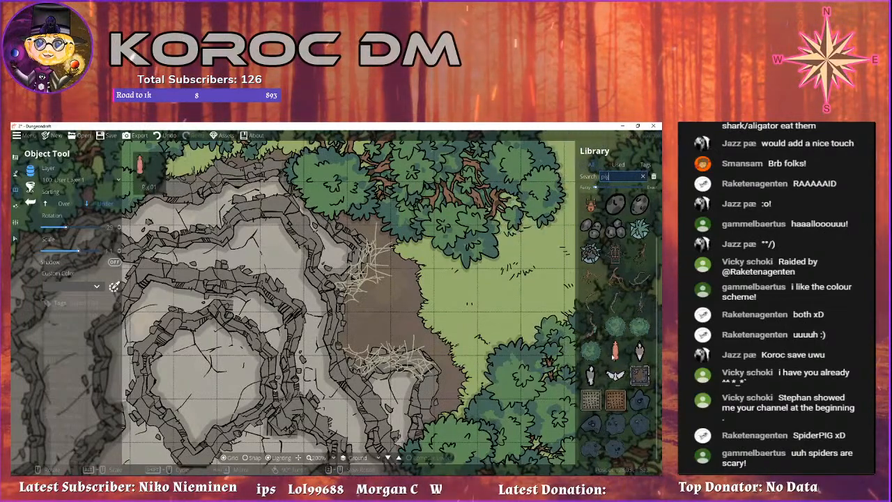
pyautogui.click(615, 350)
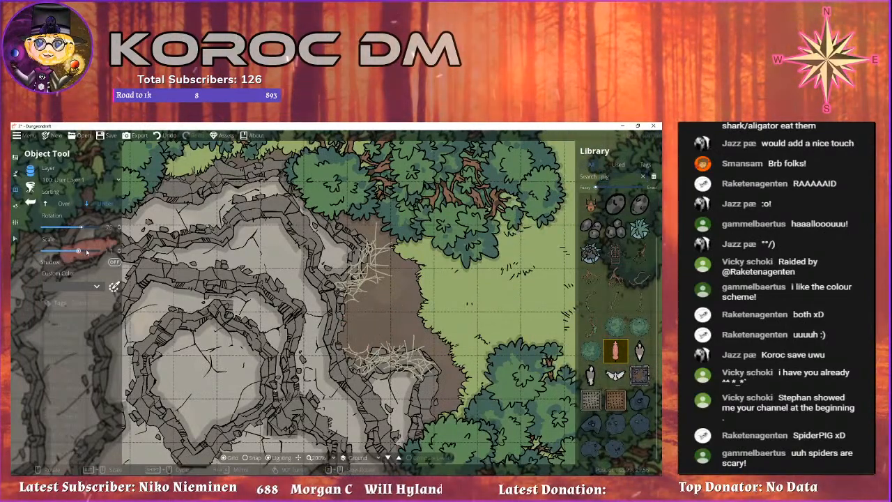
# Place the pig on layer -100 Below Water, rotated to face east between the webs at the lair's rock edge.
pyautogui.click(80, 180)
pyautogui.click(70, 230)
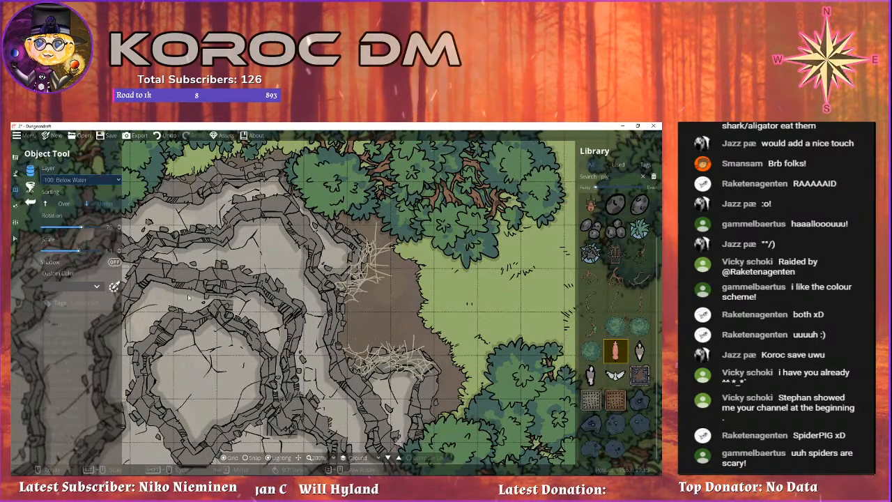
pyautogui.click(340, 332)
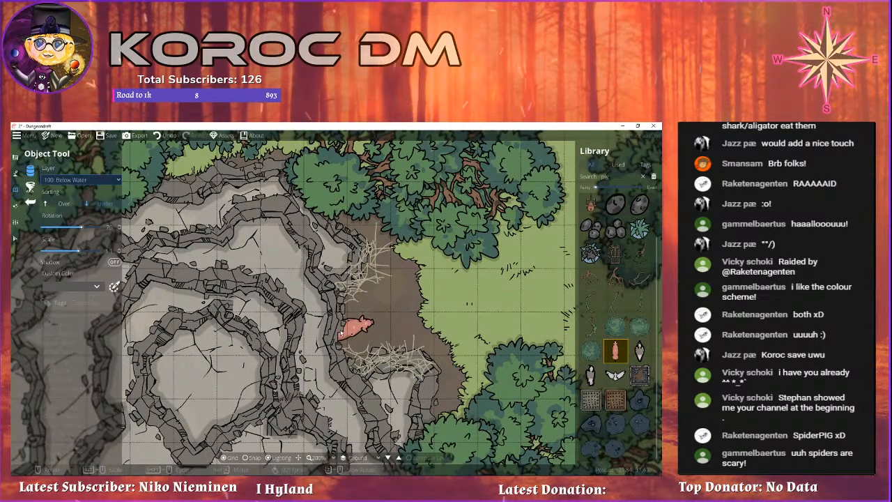
# Search the object library for "spider" and place the orange-striped spider beneath the pig so its legs surround it.
pyautogui.moveTo(427, 326); pyautogui.dragTo(394, 318)
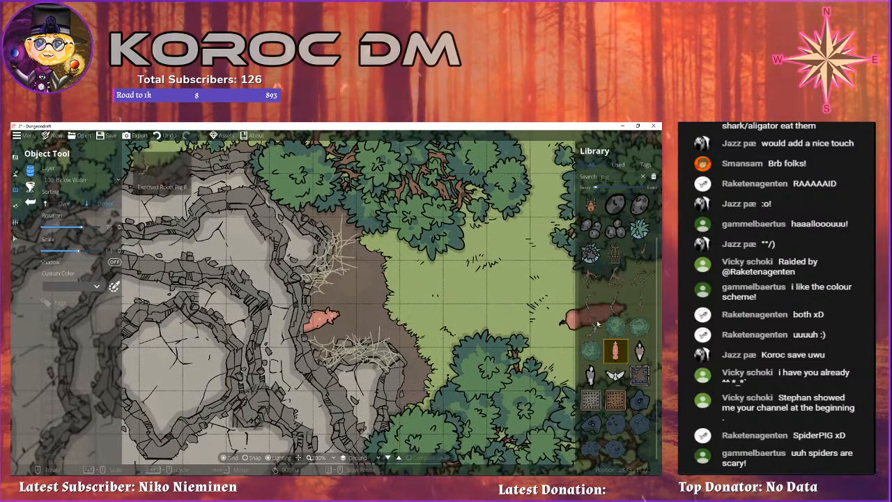
pyautogui.scroll(2, 613, 321)
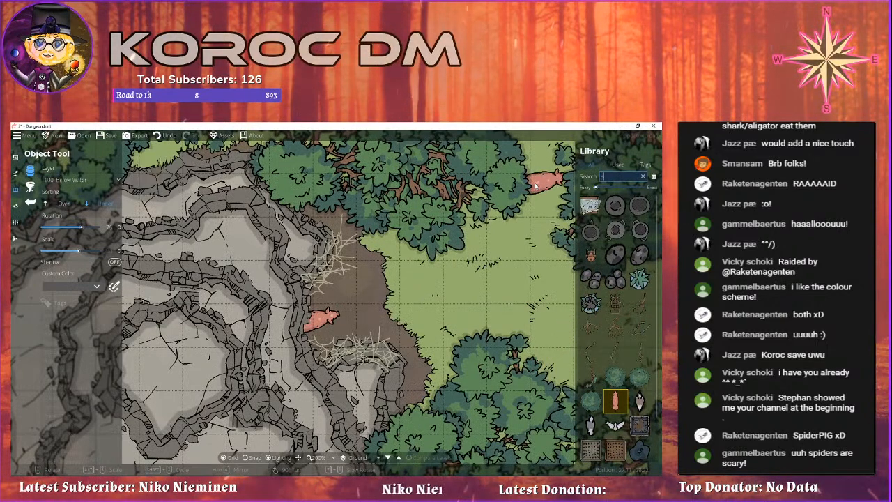
pyautogui.write('spider')
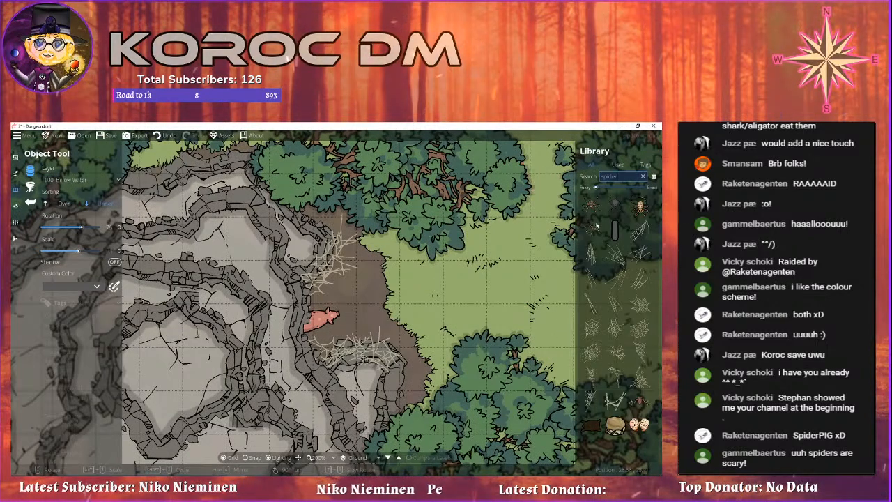
pyautogui.click(602, 221)
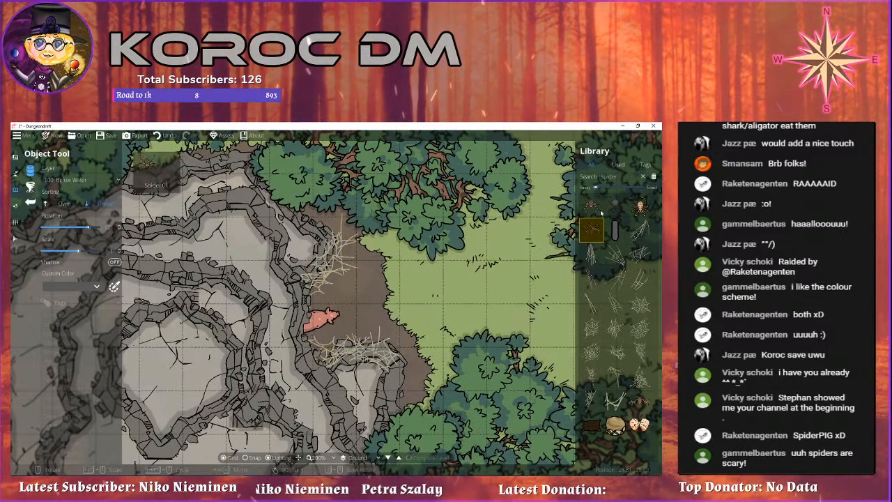
pyautogui.click(591, 204)
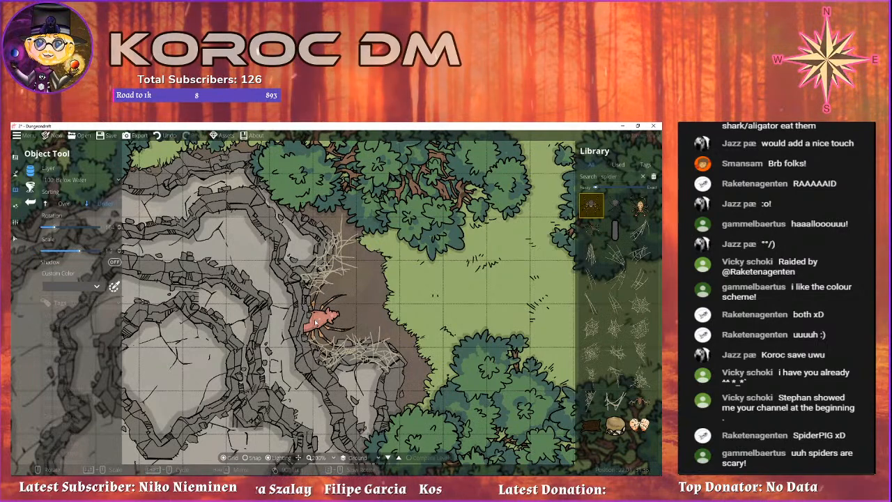
pyautogui.click(316, 322)
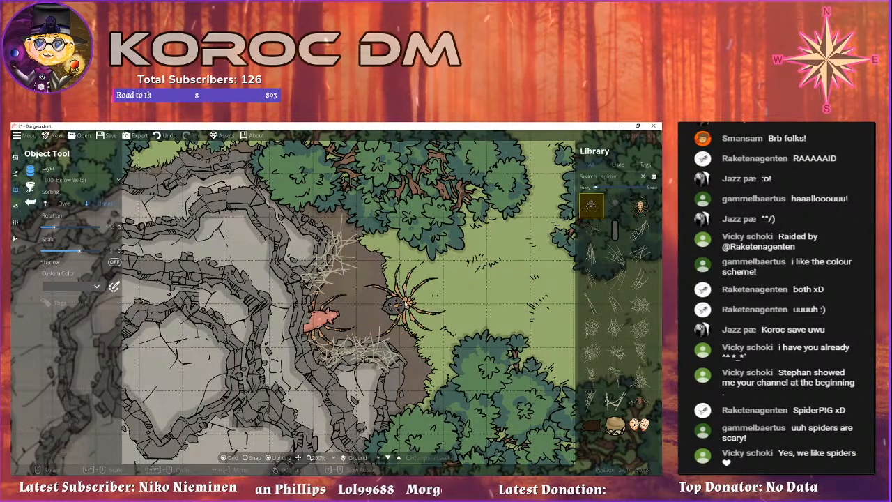
# Try the large black spider on the pig at the lair's rock edge.
pyautogui.moveTo(411, 308); pyautogui.dragTo(384, 274)
pyautogui.click(615, 205)
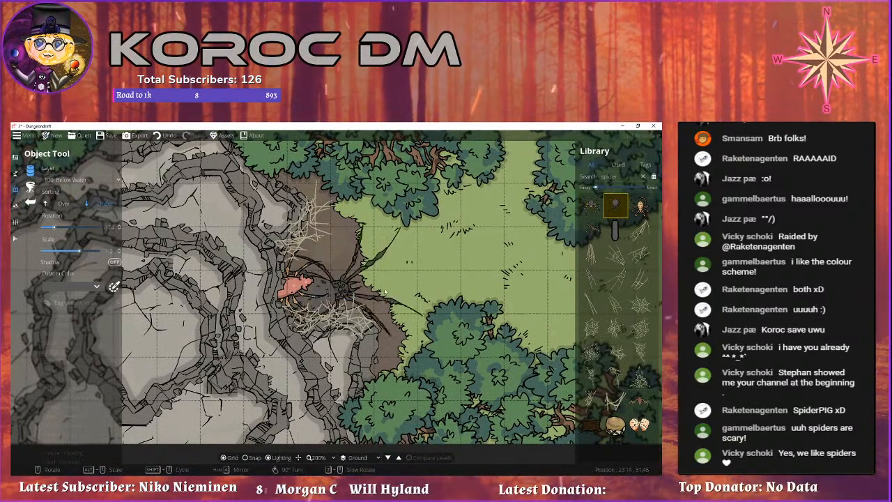
pyautogui.moveTo(479, 278); pyautogui.dragTo(509, 292)
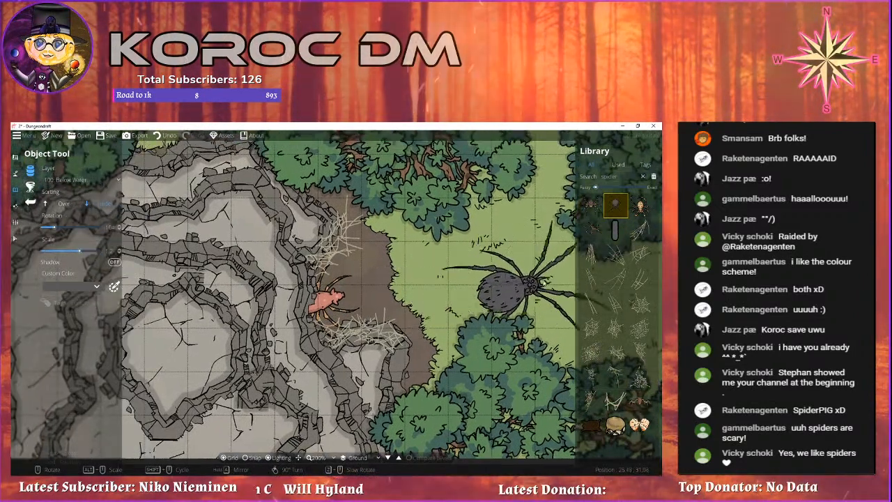
pyautogui.click(327, 300)
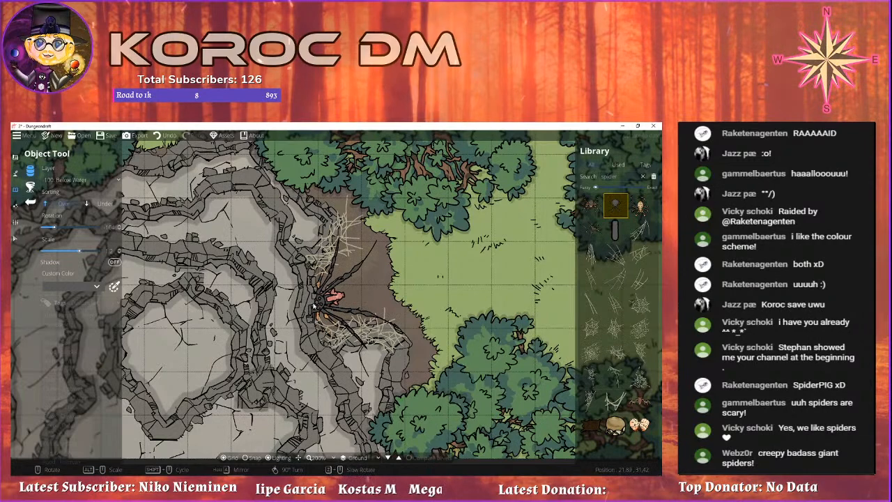
pyautogui.click(314, 305)
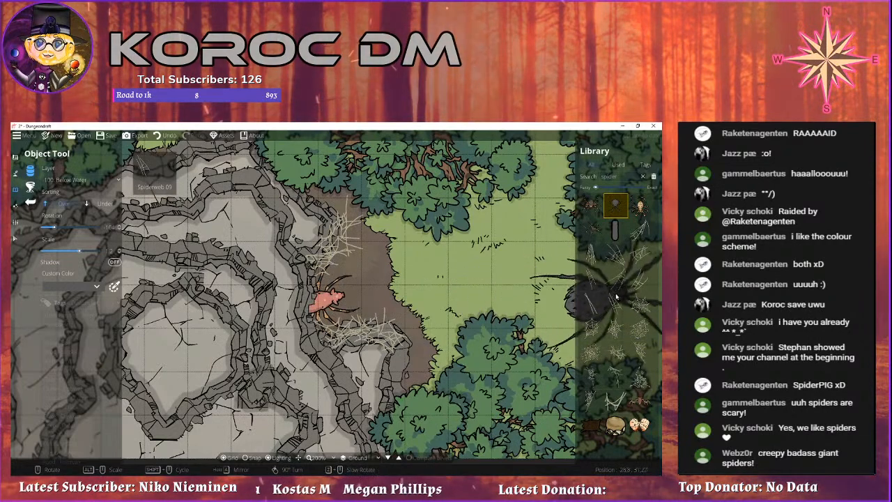
# Try the orange-striped spider on top of the pig at the lair's rock edge, rotated to 76 at scale 1.2.
pyautogui.click(591, 204)
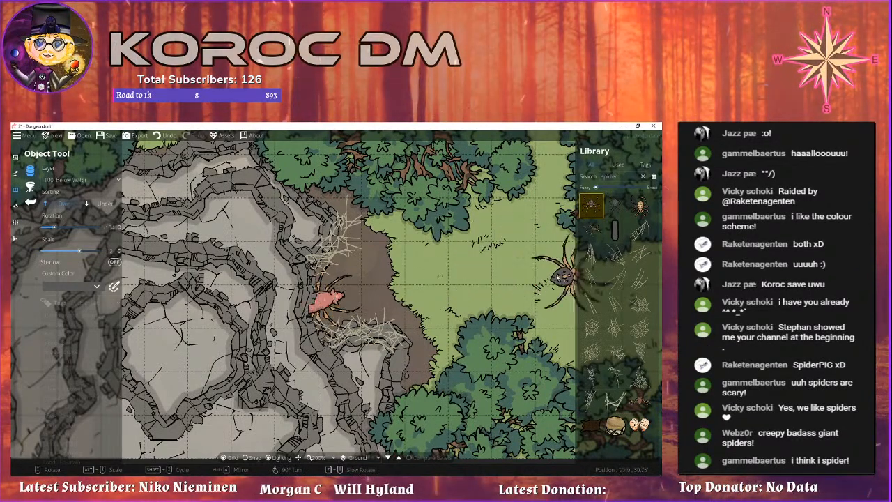
pyautogui.scroll(-2, 523, 278)
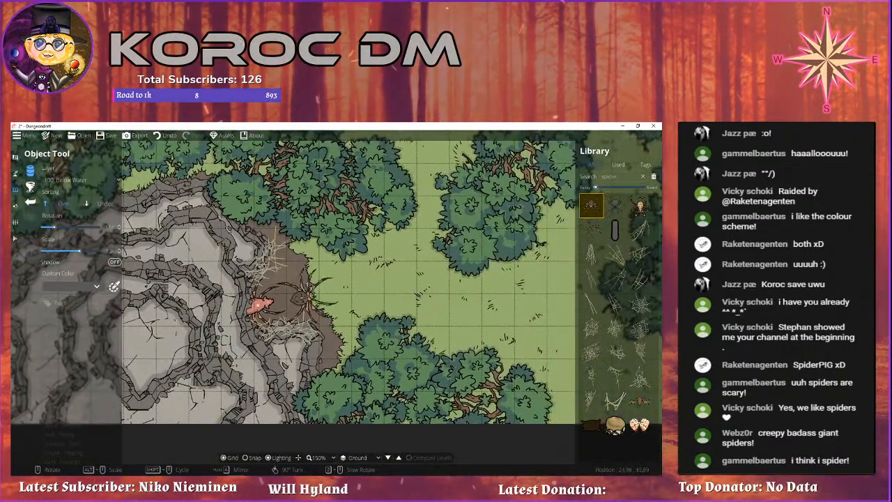
pyautogui.scroll(-10, 252, 310)
pyautogui.scroll(-2, 248, 308)
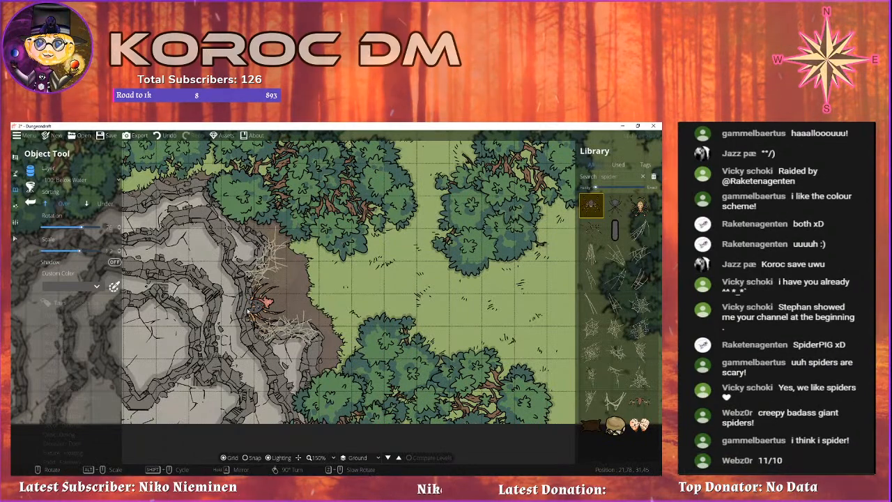
pyautogui.scroll(8, 250, 311)
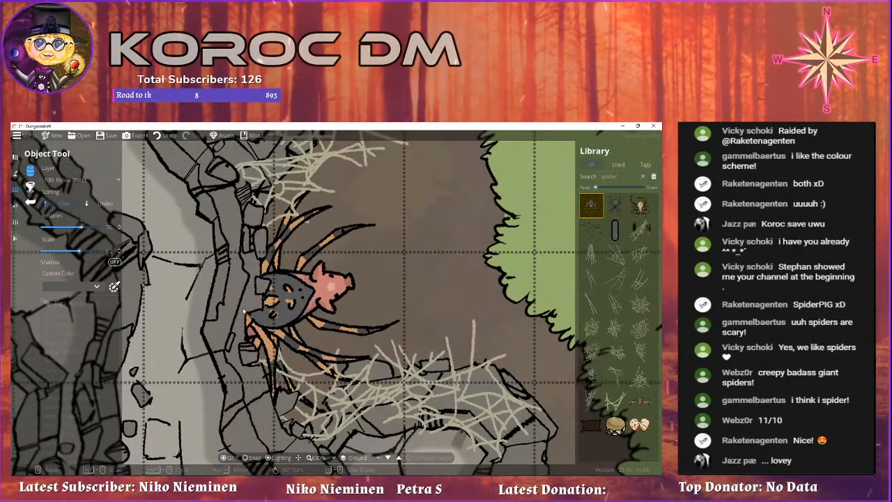
pyautogui.scroll(-8, 362, 265)
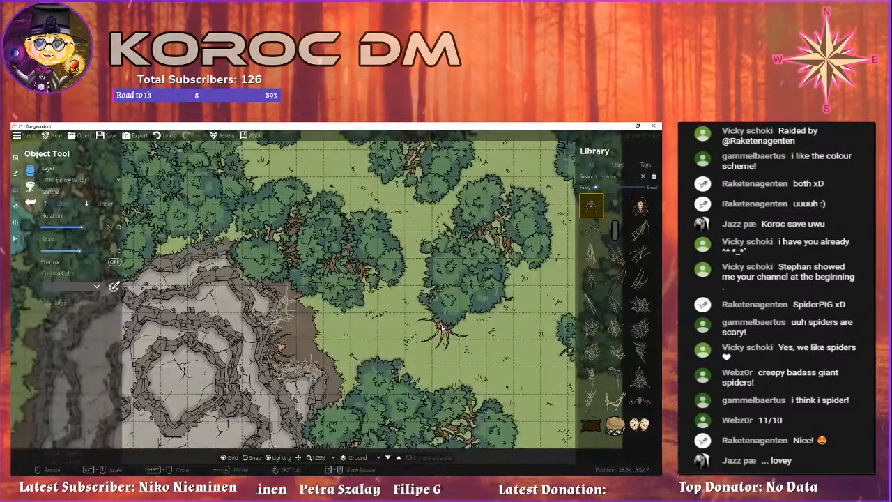
pyautogui.moveTo(441, 327); pyautogui.dragTo(478, 269)
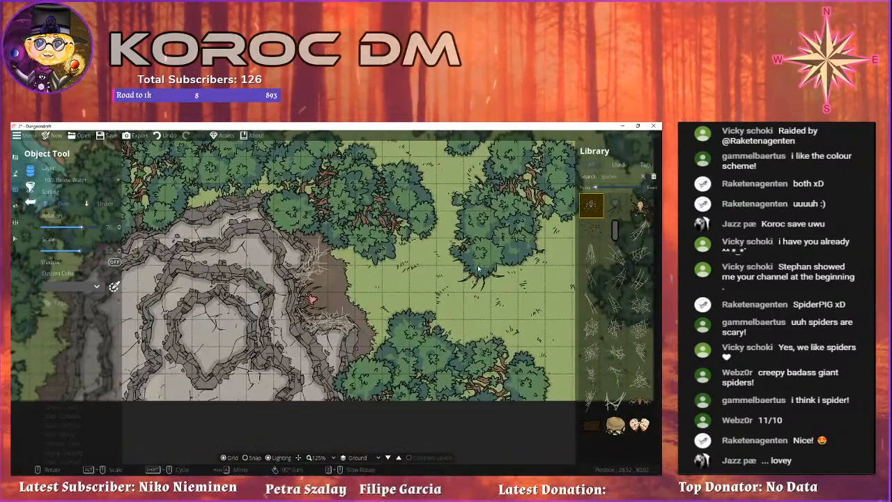
pyautogui.scroll(3, 380, 272)
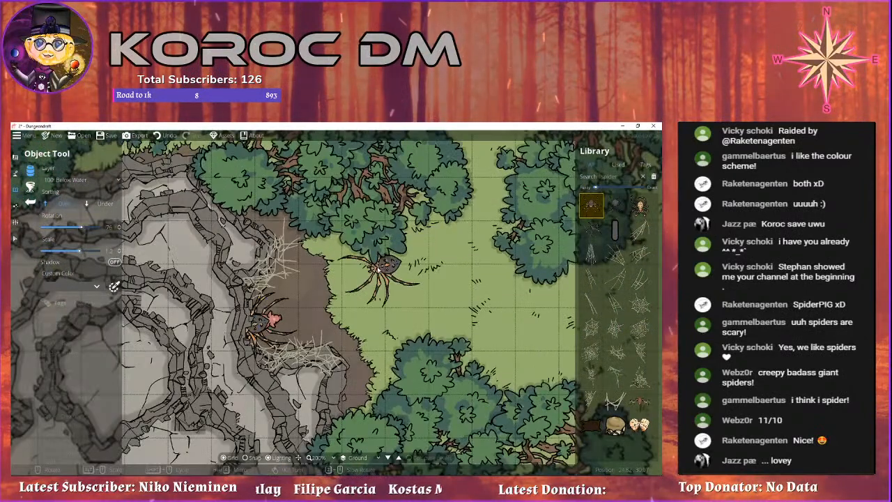
pyautogui.scroll(2, 247, 333)
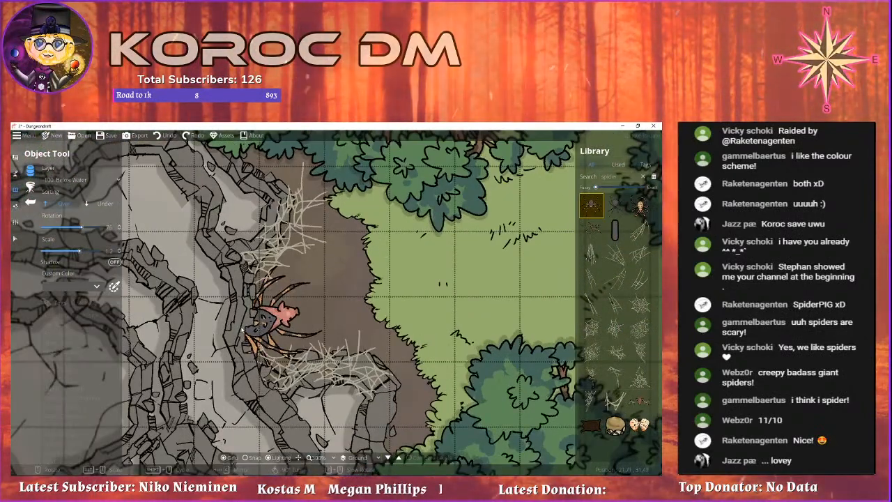
# Place the orange-striped spider over the pig once more and undo the placement.
pyautogui.click(245, 328)
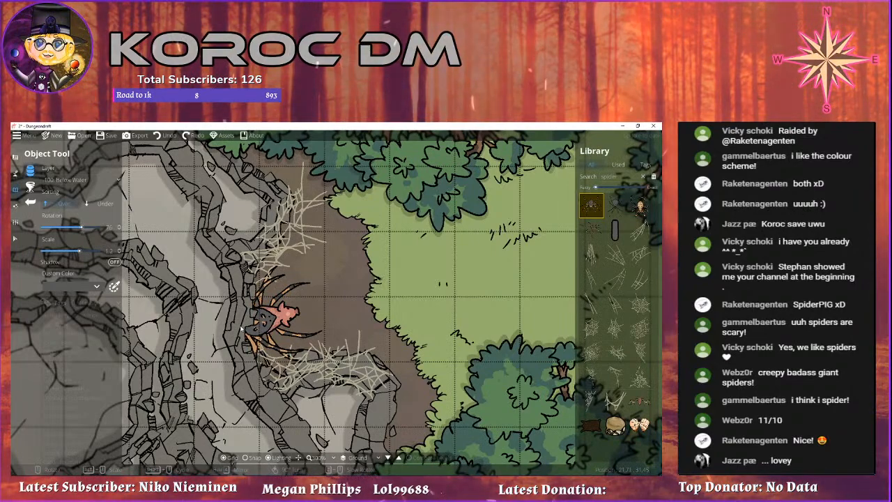
pyautogui.scroll(-2, 458, 259)
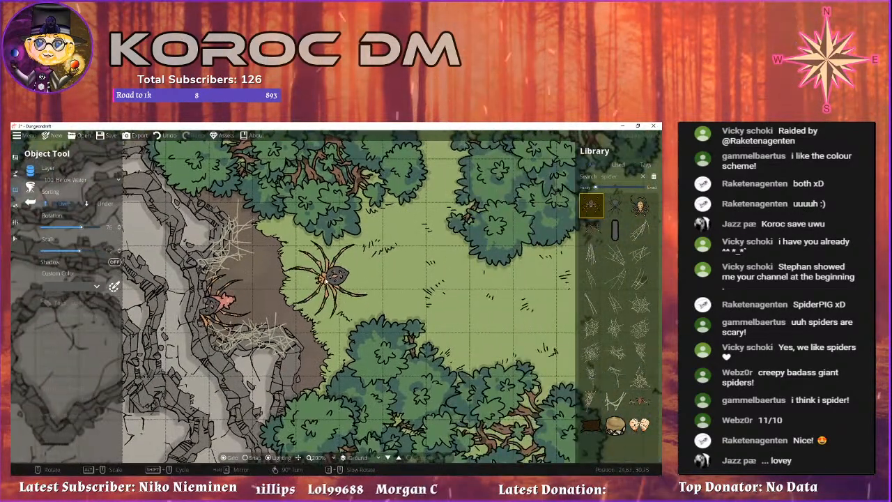
pyautogui.scroll(-3, 323, 292)
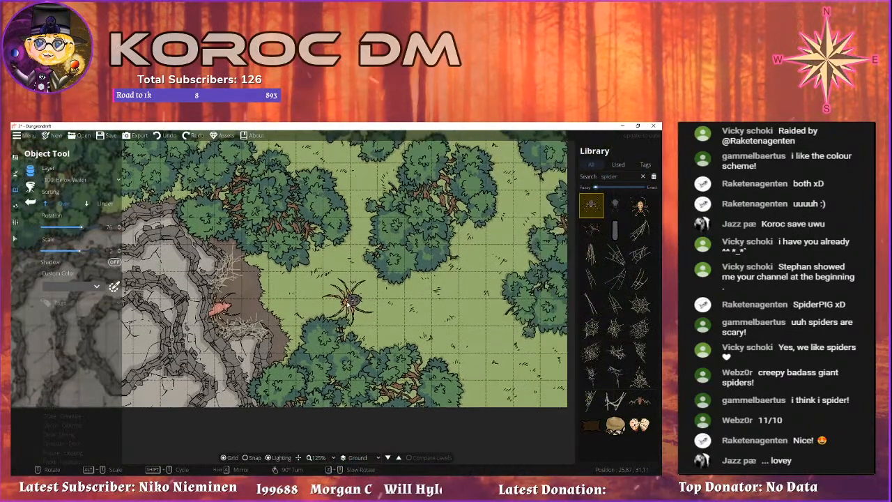
pyautogui.moveTo(348, 304); pyautogui.dragTo(316, 335)
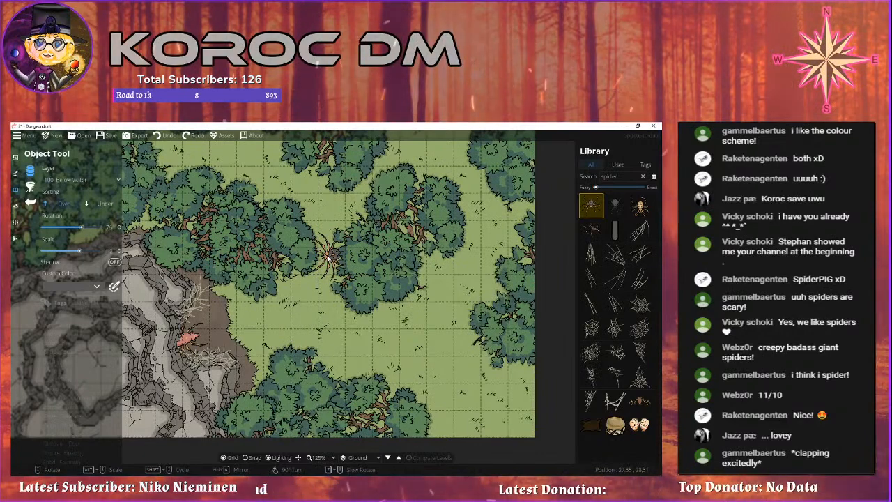
pyautogui.moveTo(306, 324); pyautogui.dragTo(365, 333)
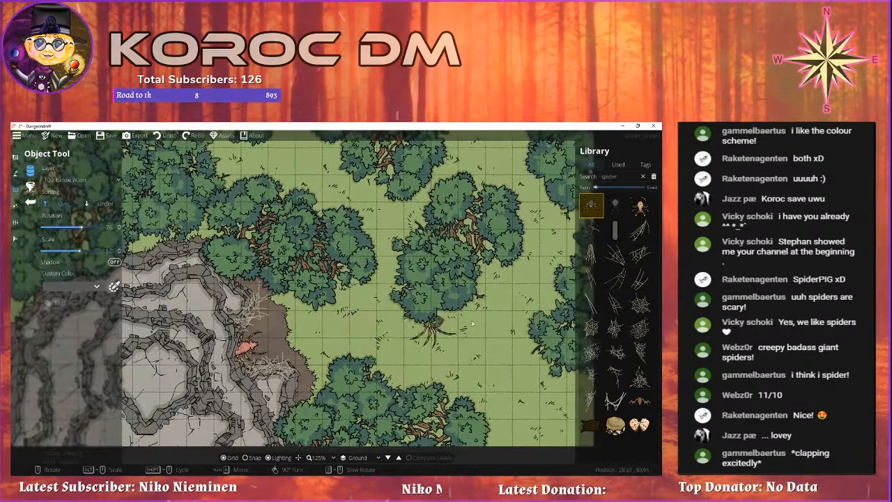
pyautogui.scroll(3, 474, 334)
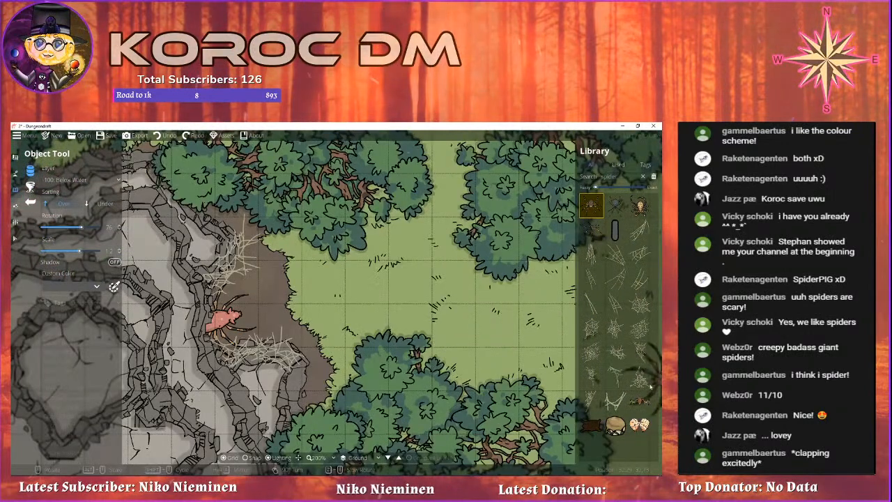
pyautogui.click(614, 399)
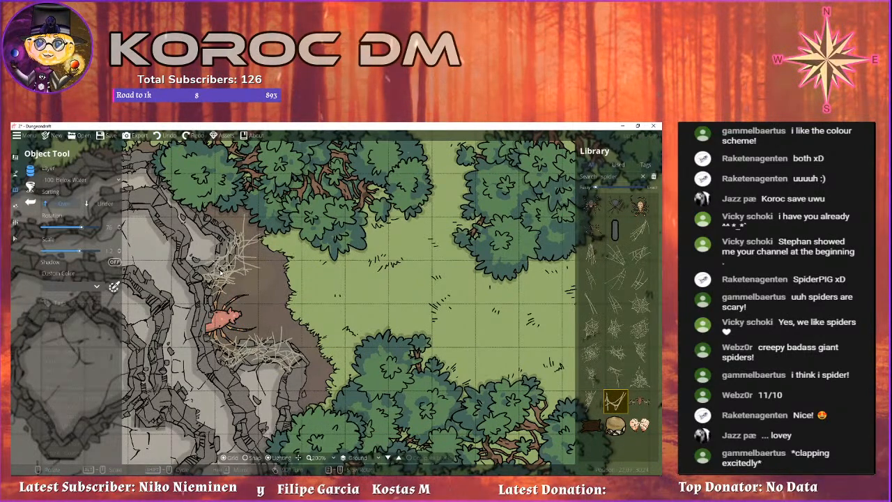
pyautogui.scroll(-3, 247, 280)
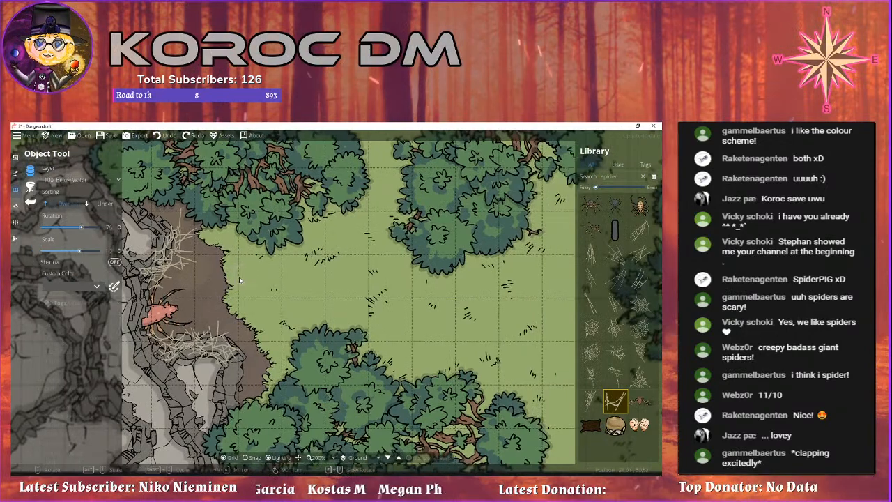
pyautogui.moveTo(247, 280); pyautogui.dragTo(313, 304)
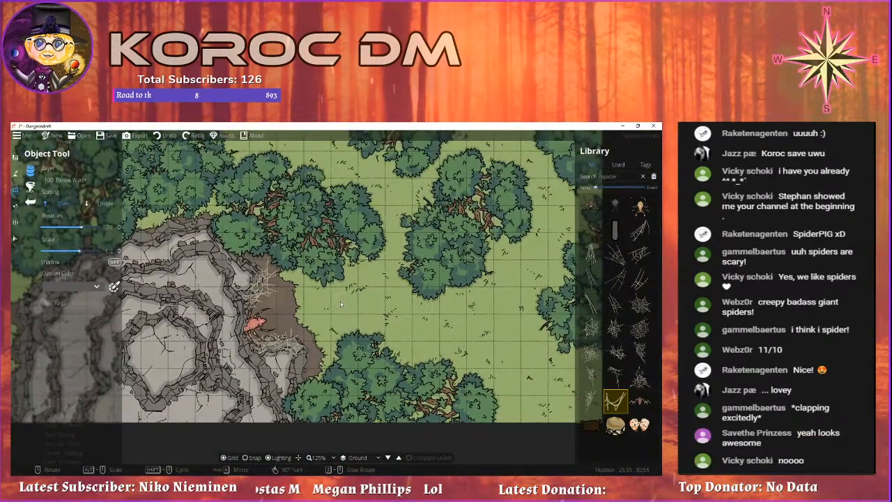
pyautogui.moveTo(365, 312); pyautogui.dragTo(381, 330)
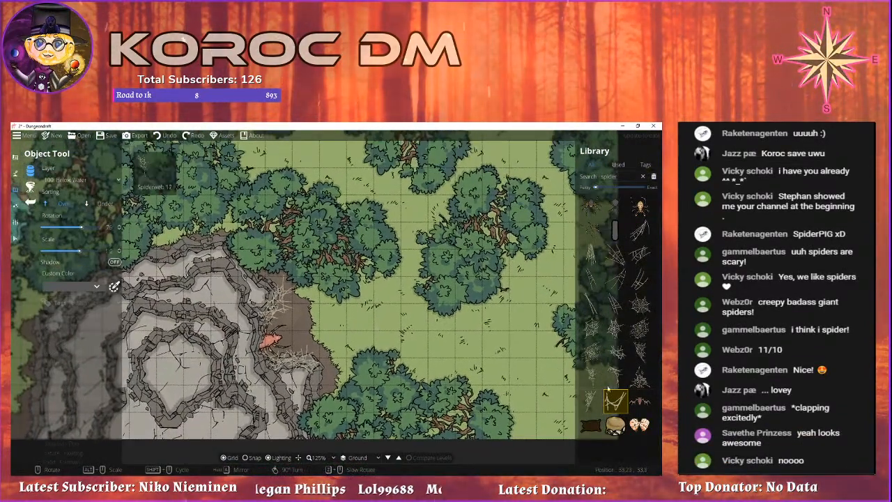
pyautogui.moveTo(594, 388); pyautogui.dragTo(574, 410)
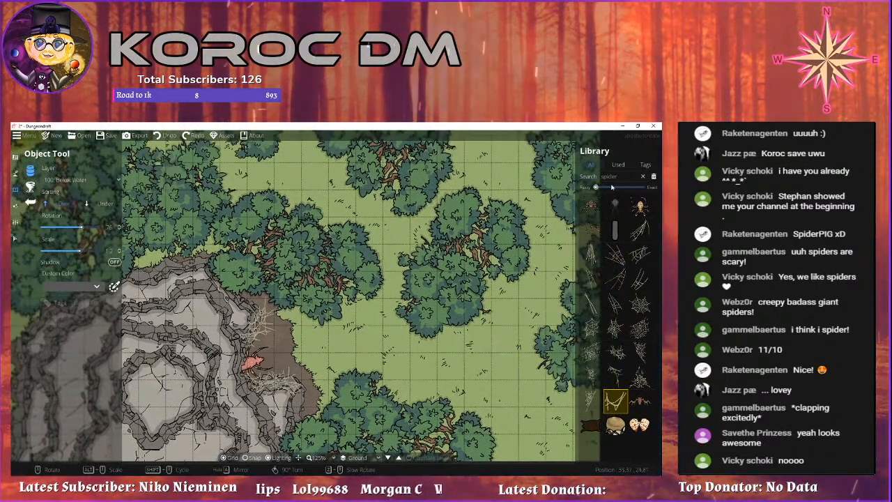
# Clear the "spider" search and browse the full object library for more map props.
pyautogui.moveTo(620, 176); pyautogui.dragTo(580, 176)
pyautogui.press('BackSpace')
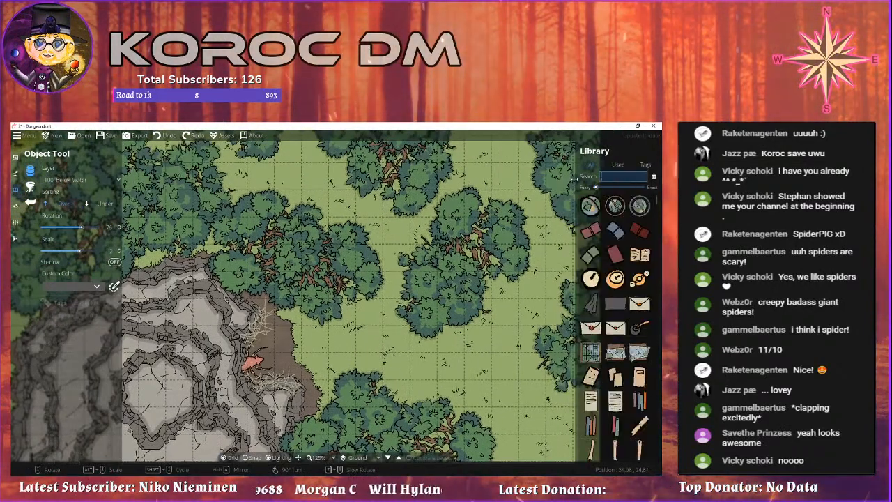
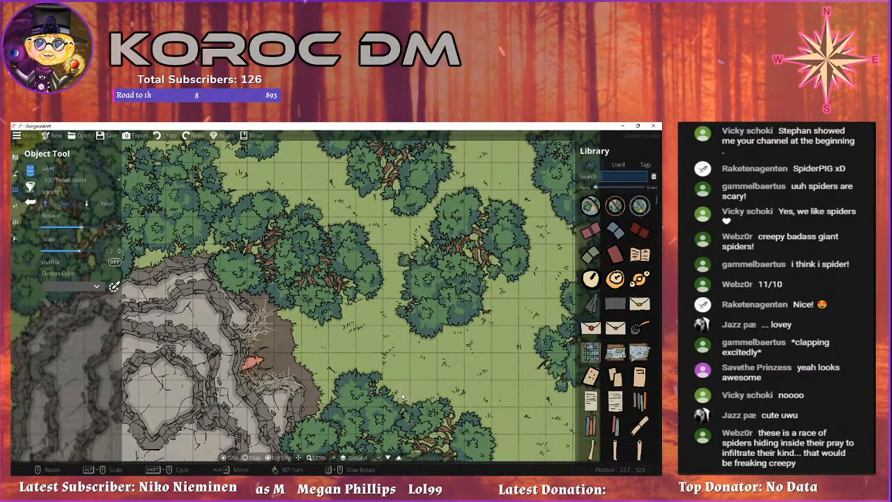
pyautogui.press('space')
pyautogui.moveTo(414, 232); pyautogui.dragTo(303, 355)
pyautogui.moveTo(306, 157); pyautogui.dragTo(326, 311)
pyautogui.scroll(-2, 324, 278)
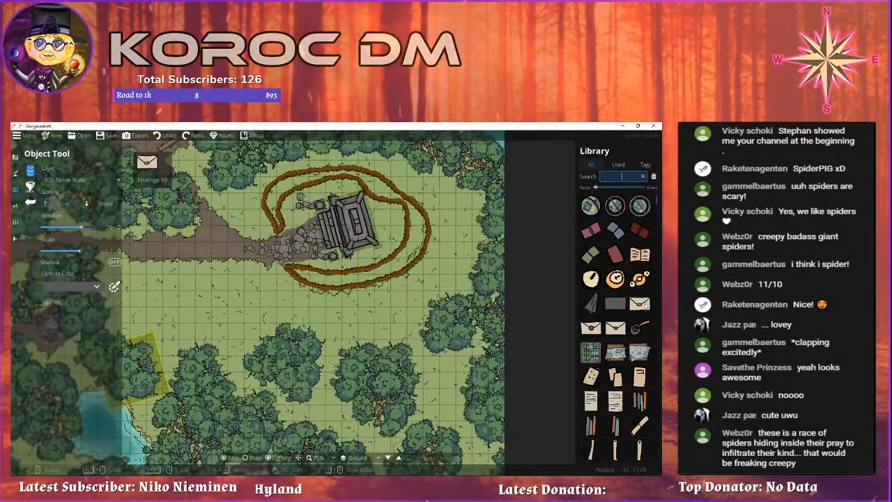
pyautogui.scroll(-5, 631, 303)
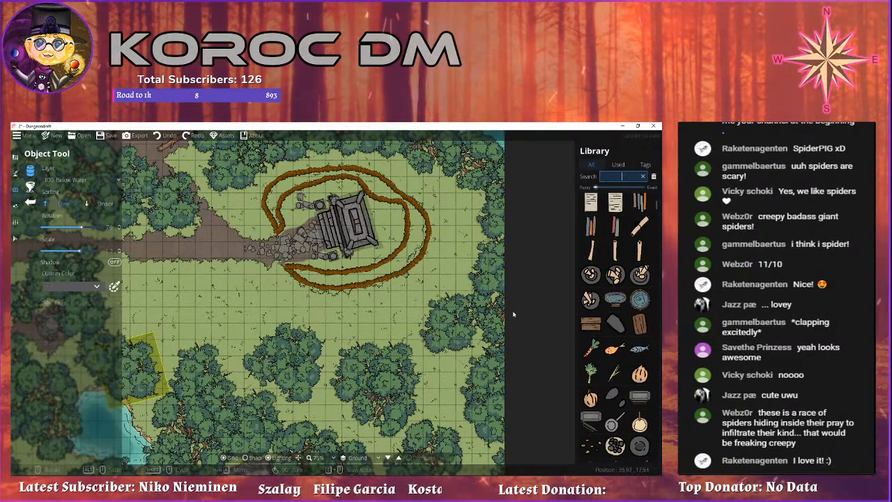
# Examine the whole map, from the temple and its paths to the pond, spider lair, forest and riverside camp.
pyautogui.moveTo(513, 319); pyautogui.dragTo(468, 323)
pyautogui.scroll(-5, 348, 273)
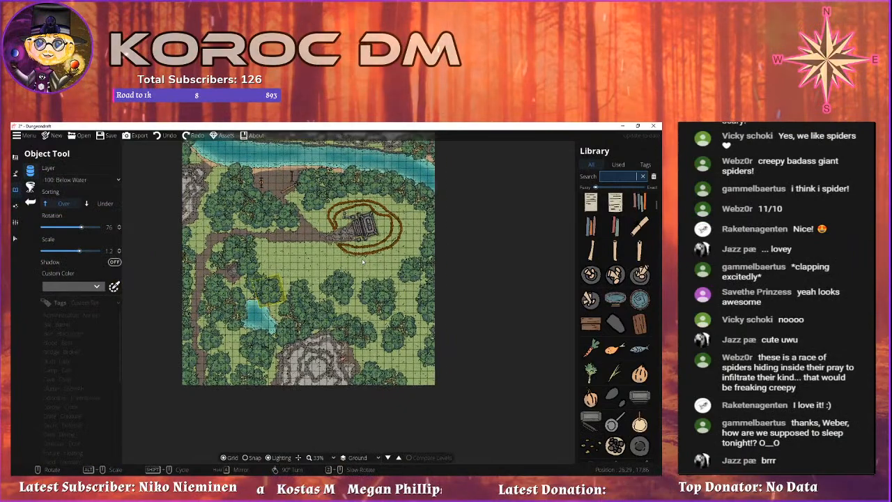
pyautogui.scroll(5, 329, 271)
pyautogui.moveTo(294, 257); pyautogui.dragTo(368, 304)
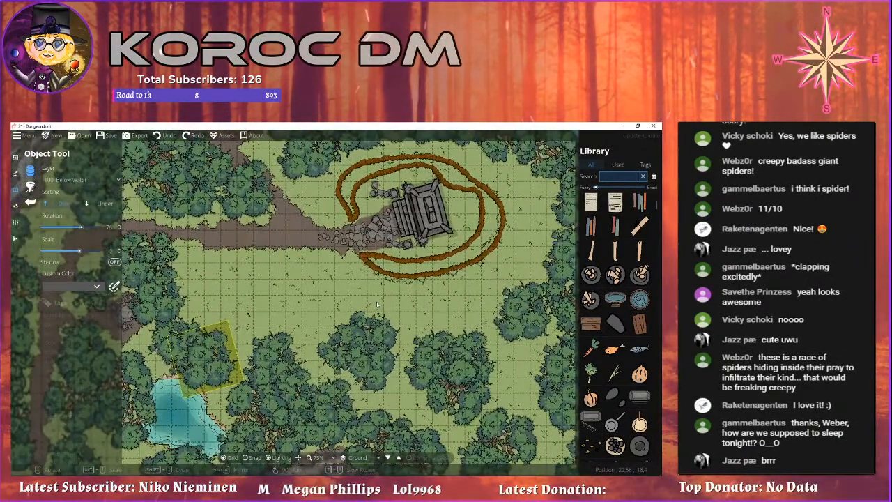
pyautogui.moveTo(243, 286); pyautogui.dragTo(292, 289)
pyautogui.scroll(-2, 292, 288)
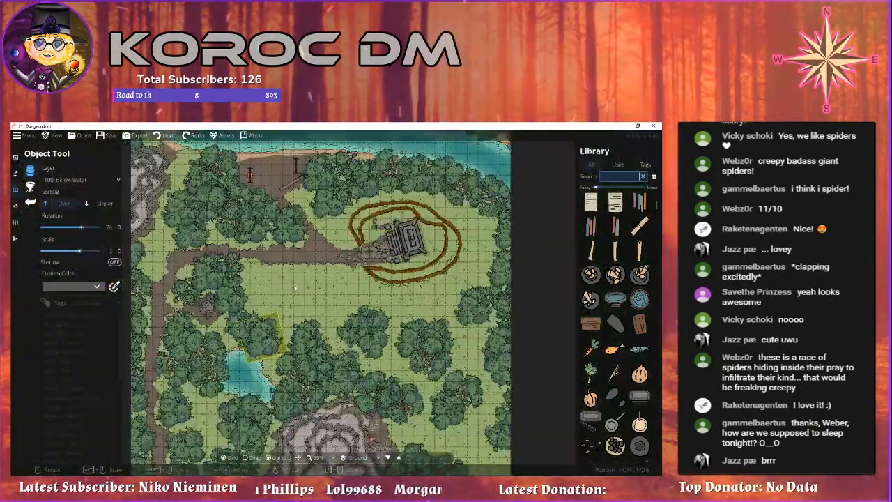
pyautogui.moveTo(389, 285); pyautogui.dragTo(366, 293)
pyautogui.scroll(-1, 350, 279)
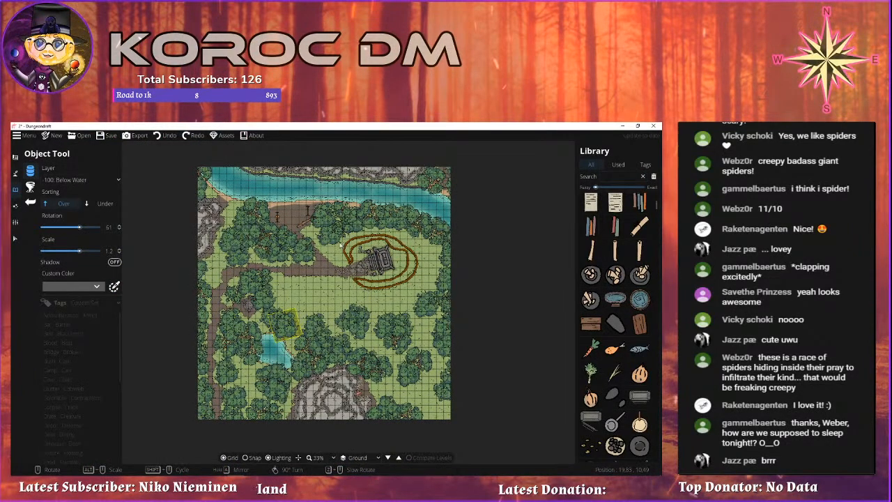
pyautogui.scroll(1, 295, 281)
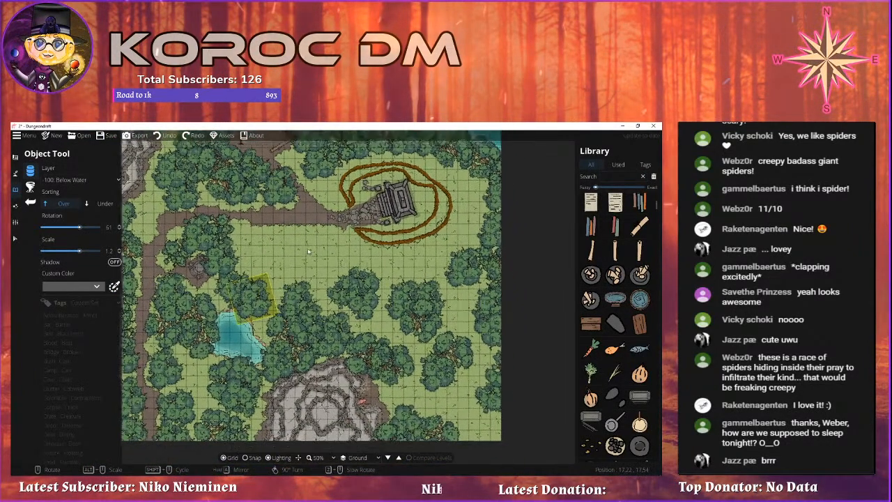
pyautogui.moveTo(308, 250); pyautogui.dragTo(312, 333)
pyautogui.scroll(3, 244, 298)
pyautogui.scroll(-3, 243, 298)
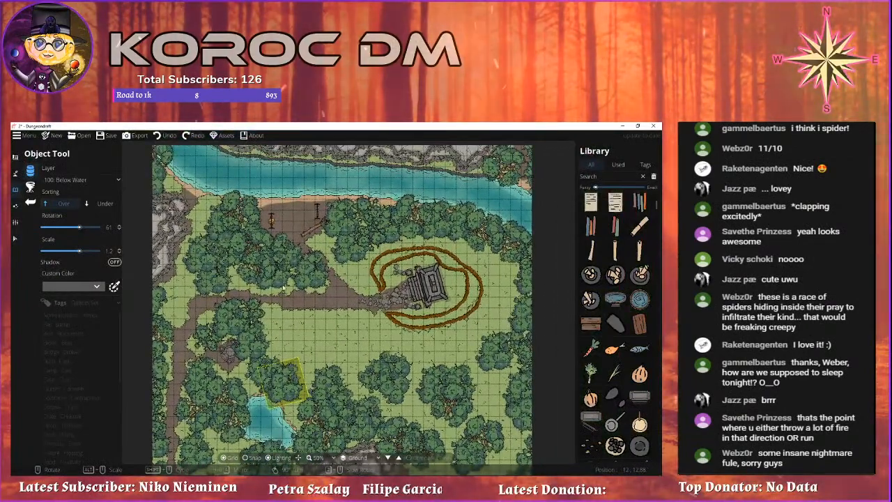
pyautogui.moveTo(310, 295); pyautogui.dragTo(362, 293)
# Paint grass with the Material Brush on layer -400 Below Ground over the bare dirt between the northwest rocks and the river bank.
pyautogui.scroll(3, 261, 203)
pyautogui.moveTo(262, 204); pyautogui.dragTo(271, 249)
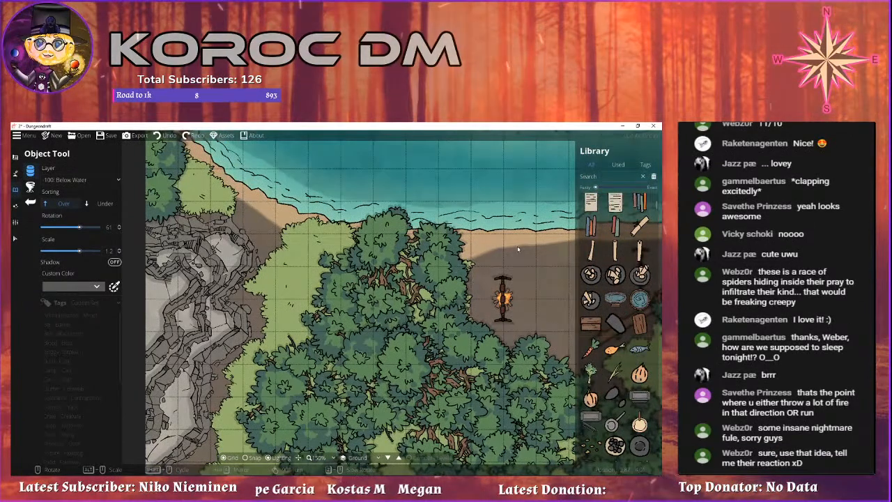
pyautogui.click(15, 205)
pyautogui.click(30, 186)
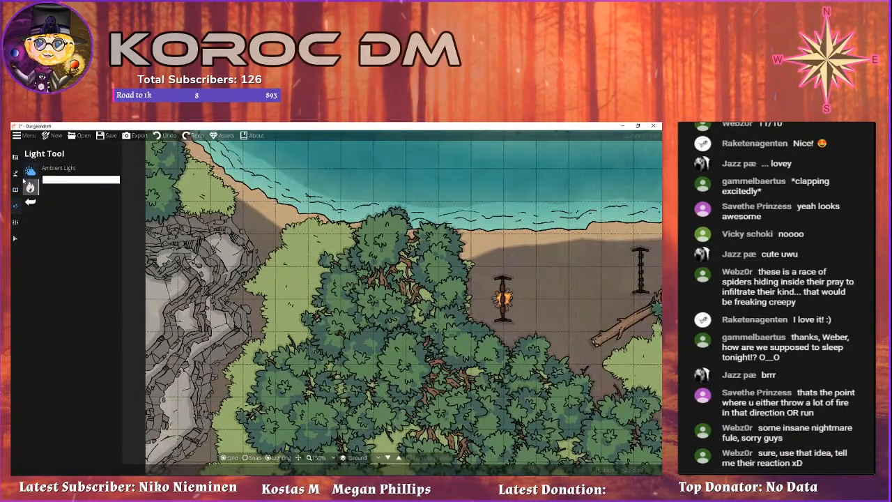
pyautogui.click(30, 171)
pyautogui.click(32, 203)
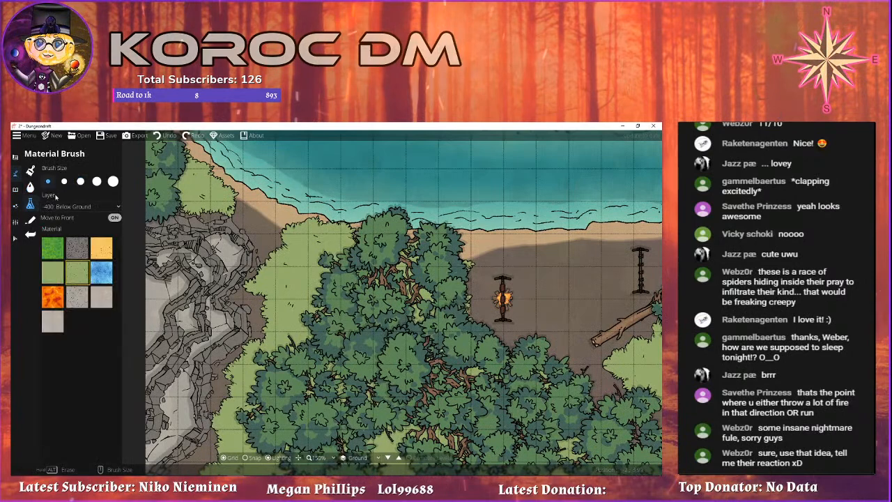
pyautogui.moveTo(243, 216); pyautogui.dragTo(284, 232)
# Paint the speckled stone material on layer 100 User Layer 1 along the upper edge of the northwest rock formation.
pyautogui.click(84, 295)
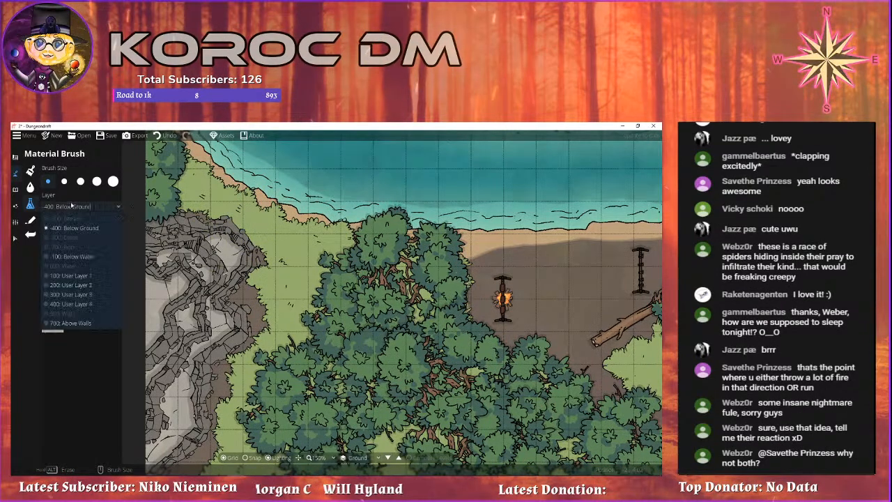
pyautogui.click(75, 206)
pyautogui.click(66, 255)
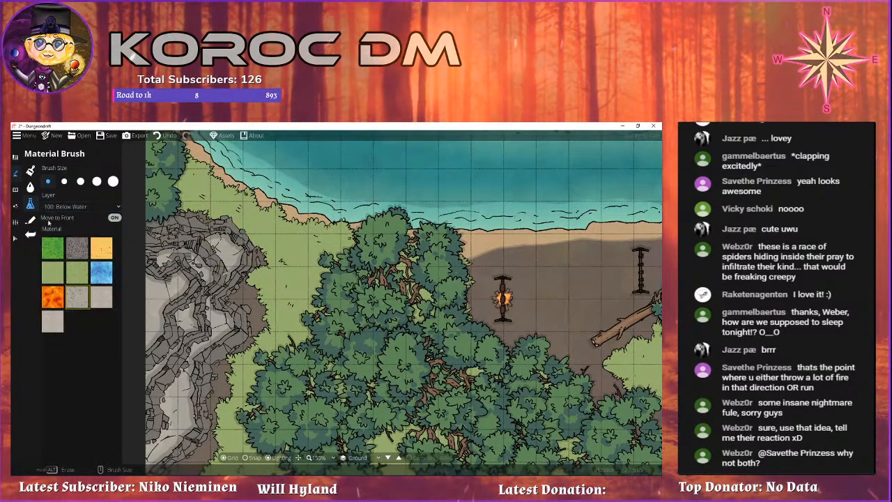
pyautogui.click(76, 206)
pyautogui.click(66, 266)
pyautogui.moveTo(223, 229)
pyautogui.mouseDown()
pyautogui.moveTo(256, 253)
pyautogui.moveTo(214, 250)
pyautogui.mouseUp()
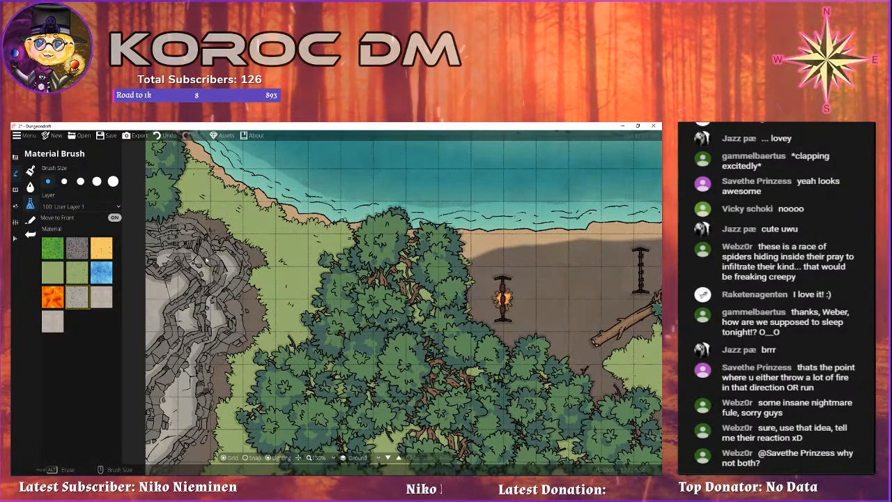
# Paint the speckled stone material on layer 100 User Layer 1 along the eastern edge of the northwest rock formation.
pyautogui.click(212, 245)
pyautogui.moveTo(233, 334); pyautogui.dragTo(253, 348)
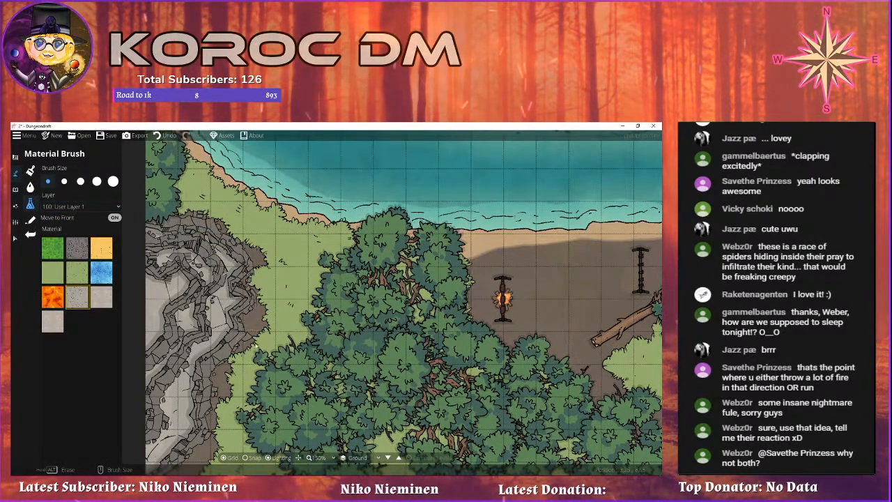
pyautogui.moveTo(257, 284); pyautogui.dragTo(269, 276)
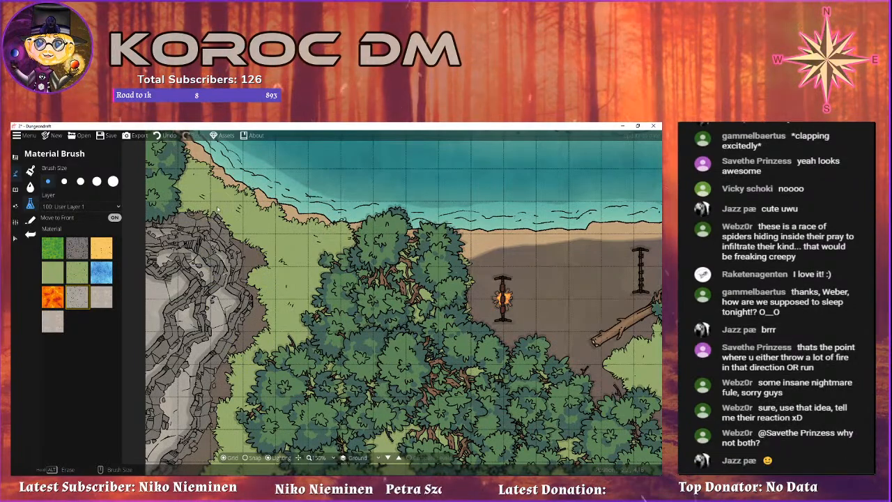
# Examine the whole map, from the river and campsite to the temple, paths, pond and surrounding forest.
pyautogui.scroll(-2, 302, 272)
pyautogui.scroll(-3, 308, 278)
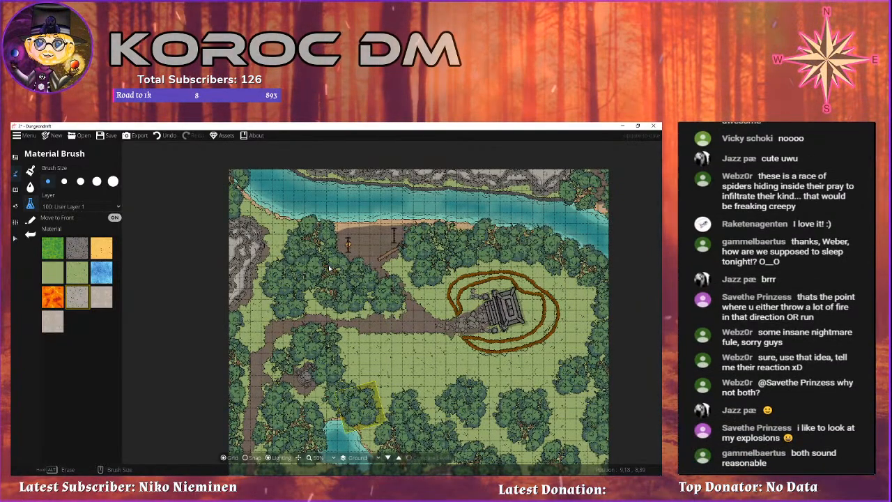
pyautogui.moveTo(329, 266); pyautogui.dragTo(264, 224)
pyautogui.scroll(-4, 264, 223)
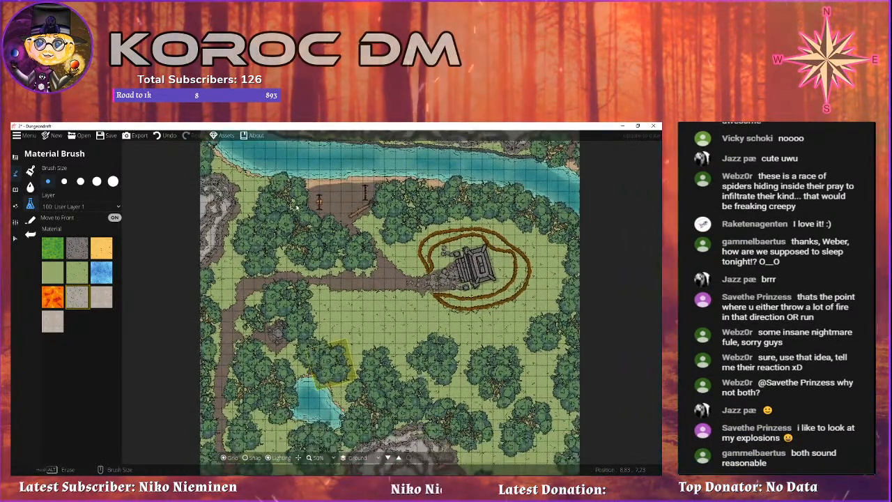
pyautogui.scroll(4, 310, 241)
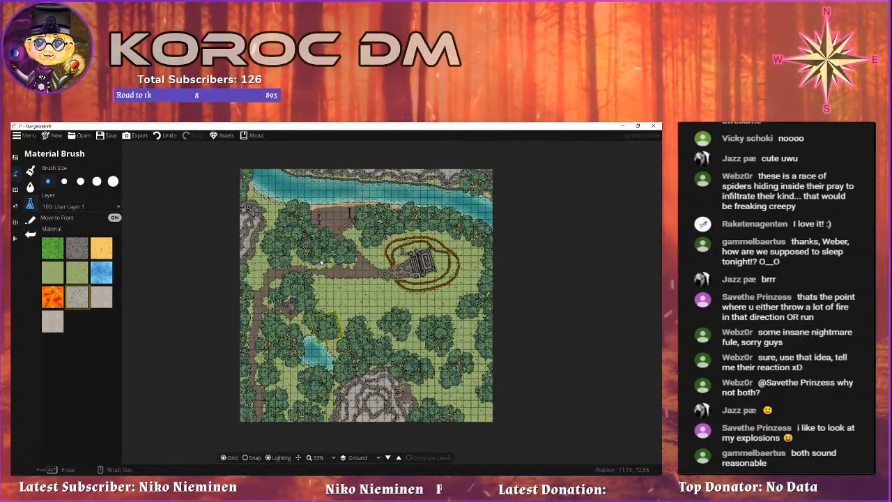
pyautogui.moveTo(317, 257); pyautogui.dragTo(330, 245)
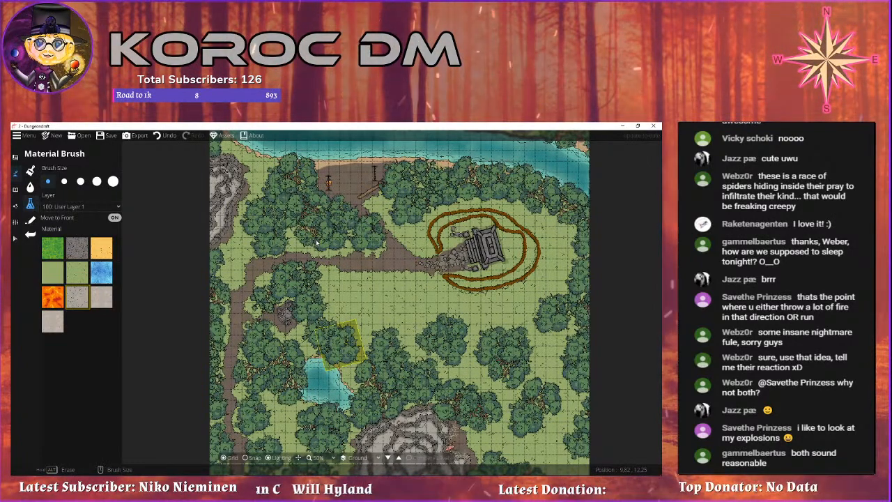
pyautogui.moveTo(393, 256); pyautogui.dragTo(362, 219)
pyautogui.scroll(-4, 375, 250)
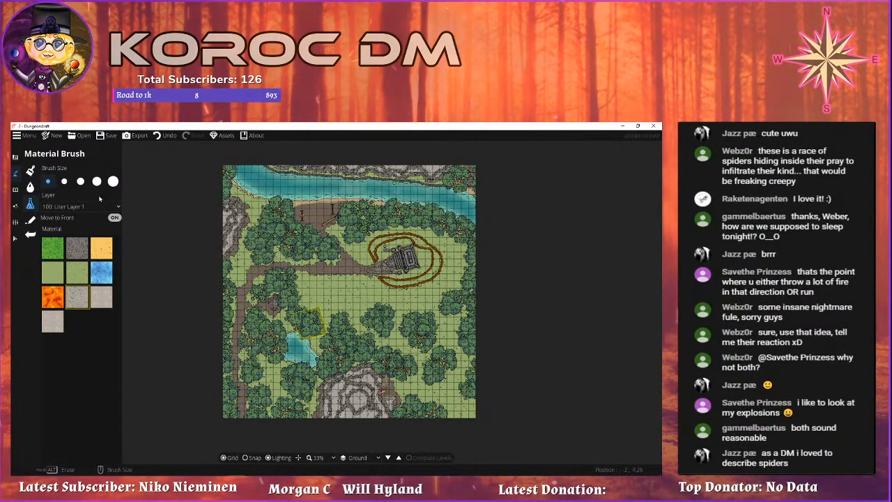
pyautogui.moveTo(300, 235); pyautogui.dragTo(289, 228)
# Set the environment's ambient light to the dark blue-violet night colour 3d3394.
pyautogui.click(17, 207)
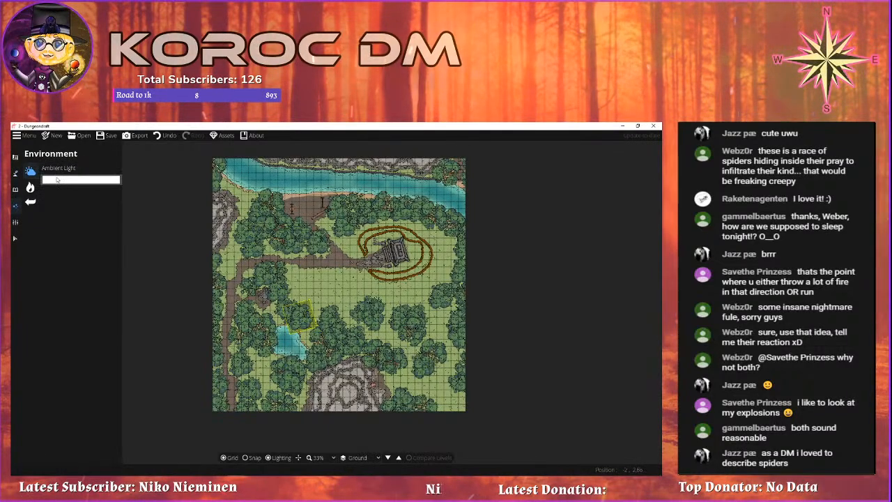
pyautogui.click(56, 179)
pyautogui.click(108, 183)
pyautogui.moveTo(70, 184)
pyautogui.mouseDown()
pyautogui.moveTo(82, 187)
pyautogui.moveTo(78, 167)
pyautogui.moveTo(81, 207)
pyautogui.moveTo(101, 201)
pyautogui.moveTo(91, 174)
pyautogui.moveTo(87, 190)
pyautogui.moveTo(97, 179)
pyautogui.moveTo(108, 194)
pyautogui.mouseUp()
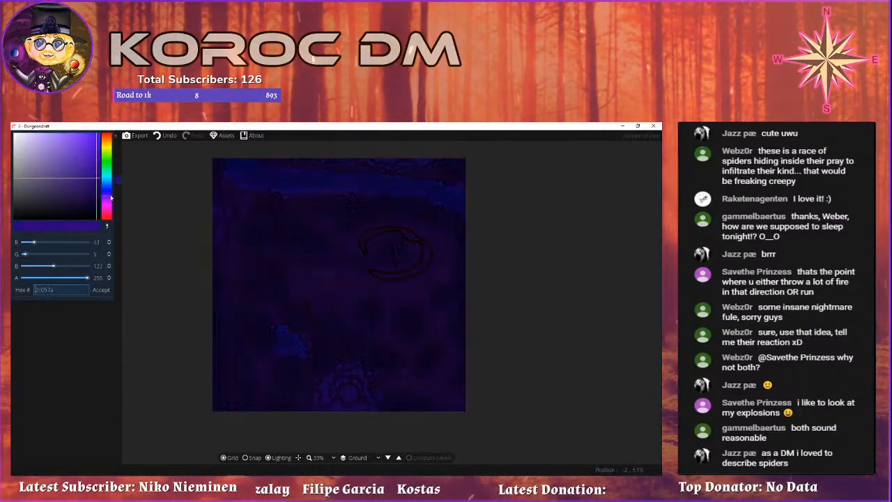
pyautogui.click(76, 187)
pyautogui.moveTo(87, 177)
pyautogui.mouseDown()
pyautogui.moveTo(86, 189)
pyautogui.moveTo(43, 188)
pyautogui.moveTo(45, 200)
pyautogui.moveTo(69, 186)
pyautogui.moveTo(71, 173)
pyautogui.mouseUp()
pyautogui.click(108, 192)
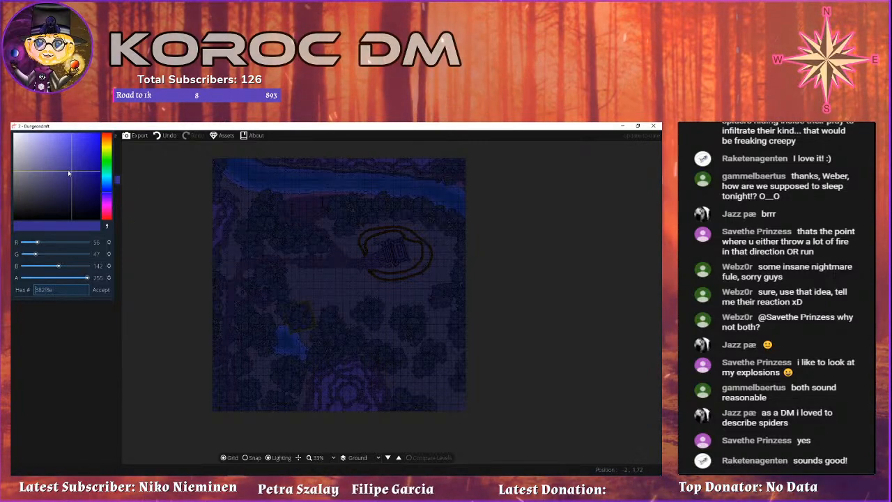
pyautogui.moveTo(71, 170); pyautogui.dragTo(71, 171)
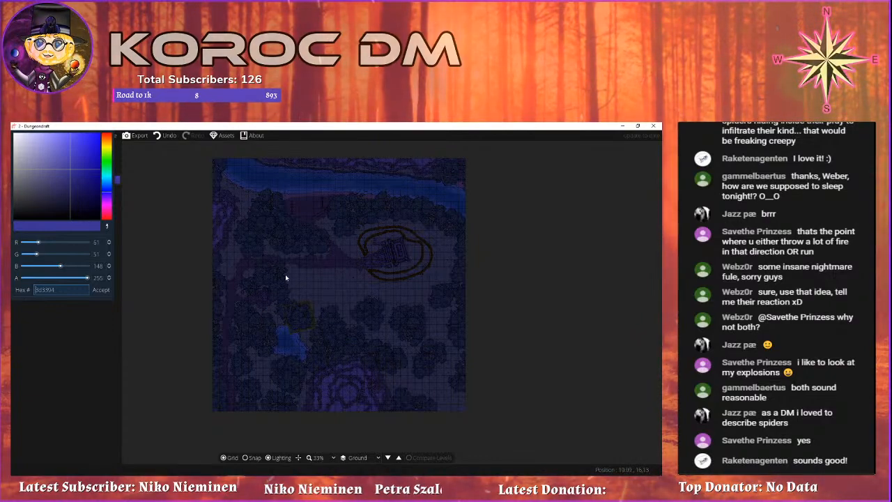
pyautogui.click(101, 290)
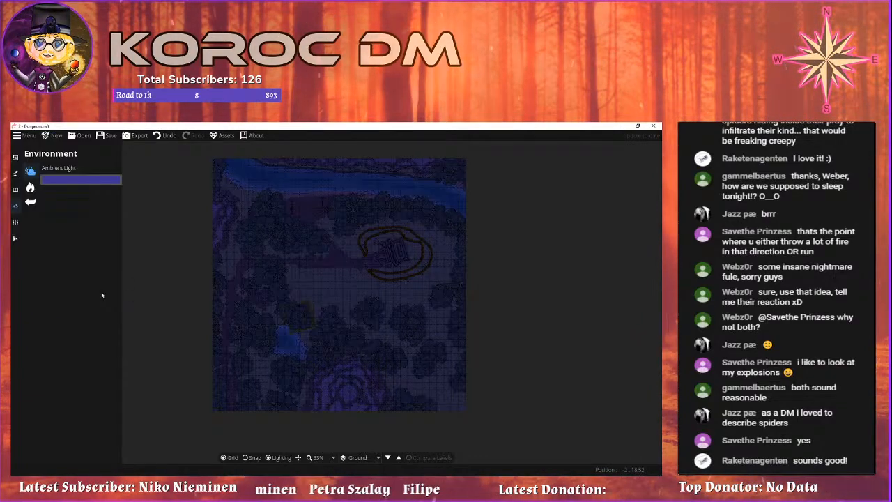
pyautogui.scroll(5, 354, 285)
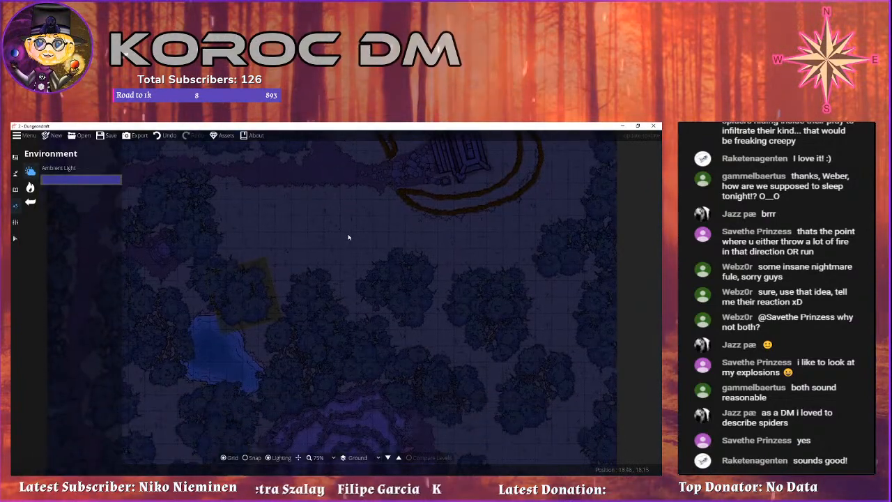
# Activate the Light Tool with the first light style and bring the camp by the river into view.
pyautogui.click(15, 239)
pyautogui.scroll(-5, 303, 212)
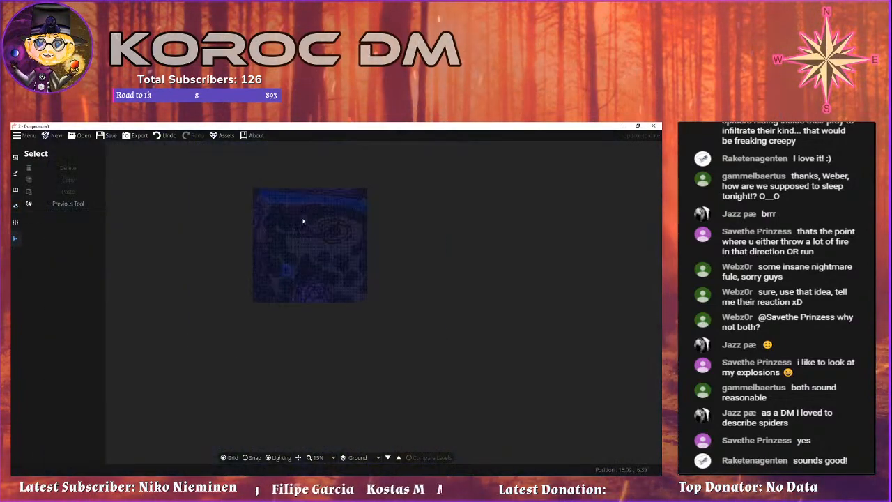
pyautogui.scroll(5, 294, 243)
pyautogui.click(15, 210)
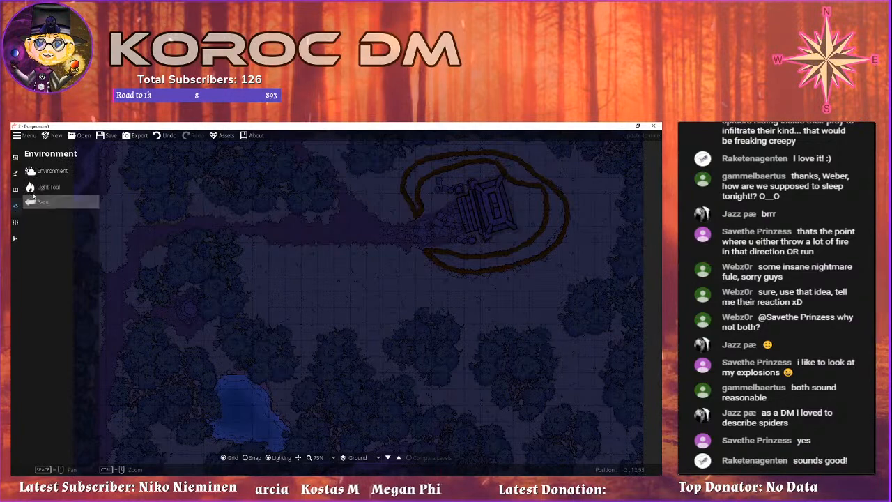
pyautogui.click(33, 187)
pyautogui.click(53, 283)
pyautogui.moveTo(306, 211); pyautogui.dragTo(292, 337)
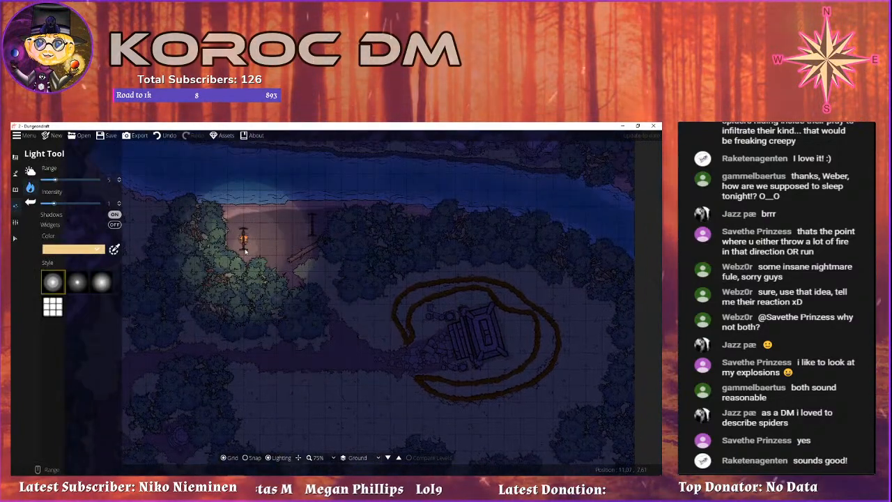
# Place an orange light with range 5.5 on the campfire in the clearing by the river.
pyautogui.scroll(3, 240, 237)
pyautogui.click(79, 250)
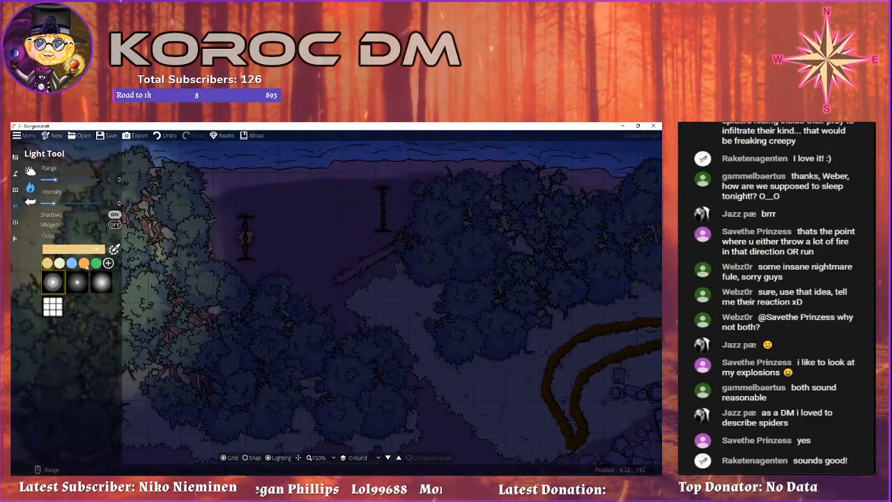
pyautogui.click(72, 263)
pyautogui.click(83, 263)
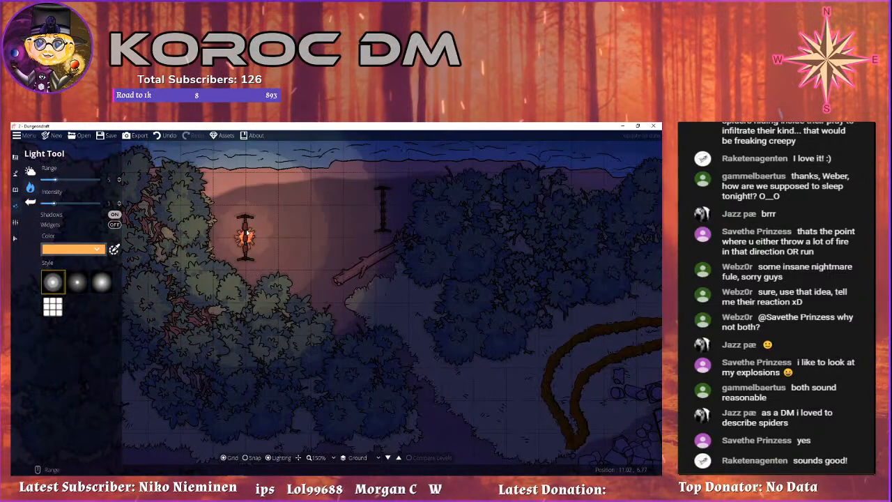
pyautogui.scroll(2, 245, 242)
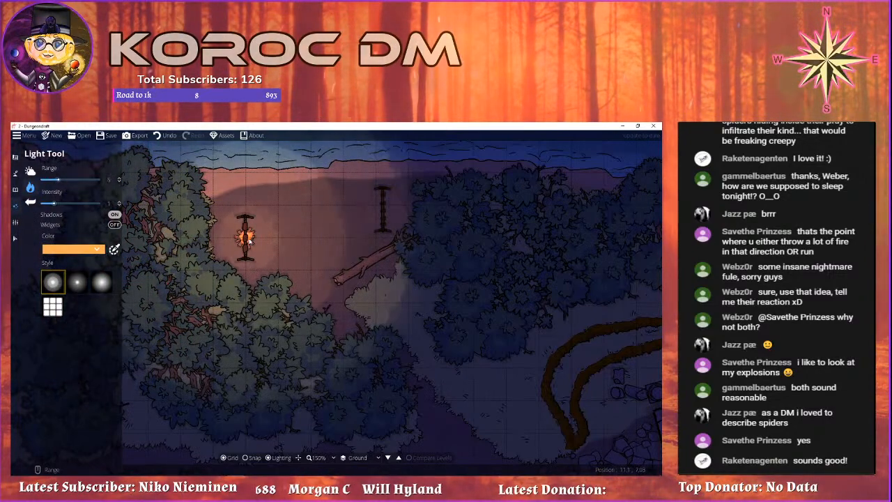
pyautogui.scroll(-1, 247, 242)
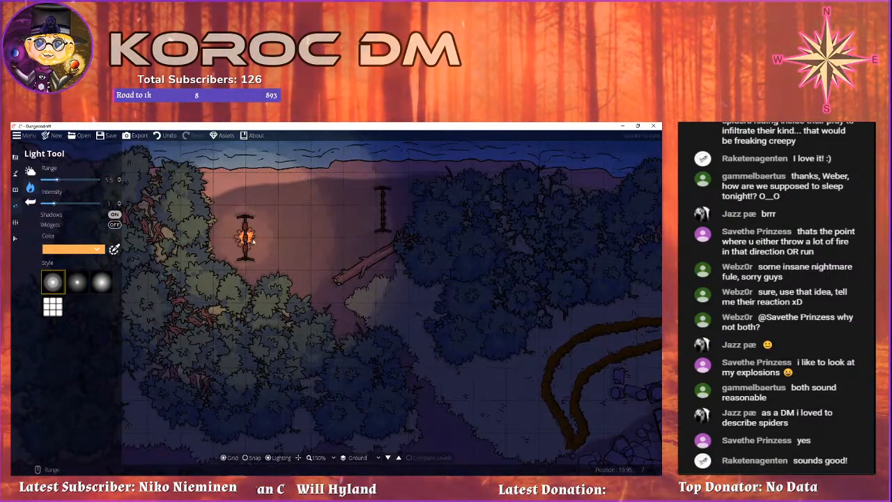
pyautogui.click(245, 240)
# Choose the third, broad soft light style and the light-blue colour for lighting the pond.
pyautogui.scroll(-2, 358, 219)
pyautogui.moveTo(374, 396)
pyautogui.mouseDown()
pyautogui.moveTo(263, 379)
pyautogui.moveTo(360, 399)
pyautogui.mouseUp()
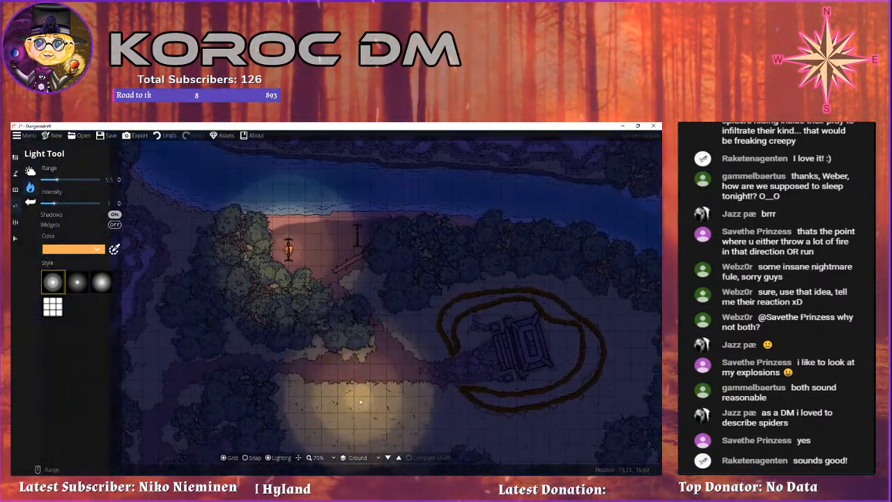
pyautogui.moveTo(380, 366); pyautogui.dragTo(374, 362)
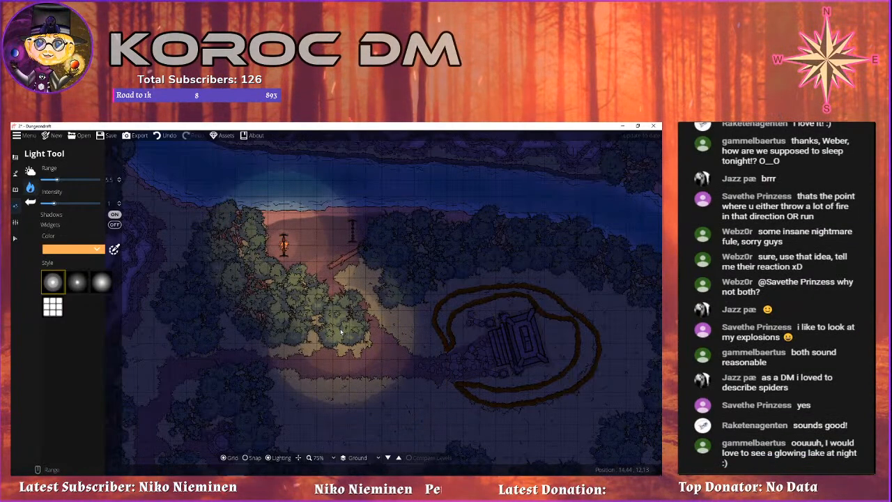
pyautogui.moveTo(304, 342); pyautogui.dragTo(383, 179)
pyautogui.moveTo(395, 231); pyautogui.dragTo(343, 172)
pyautogui.scroll(-2, 384, 212)
pyautogui.moveTo(424, 213); pyautogui.dragTo(404, 211)
pyautogui.scroll(2, 373, 245)
pyautogui.click(101, 282)
pyautogui.click(81, 250)
pyautogui.click(72, 263)
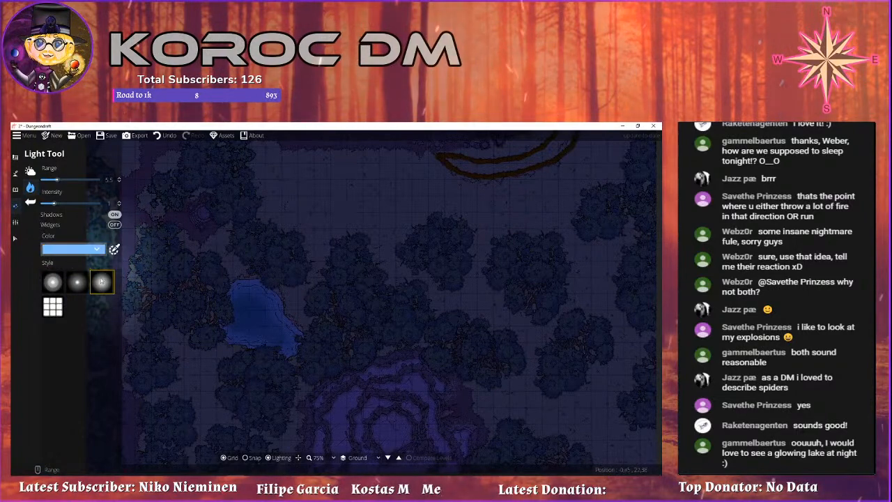
# Place a light-blue light with range 2.5 in the middle of the pond using the broad soft style.
pyautogui.scroll(2, 242, 317)
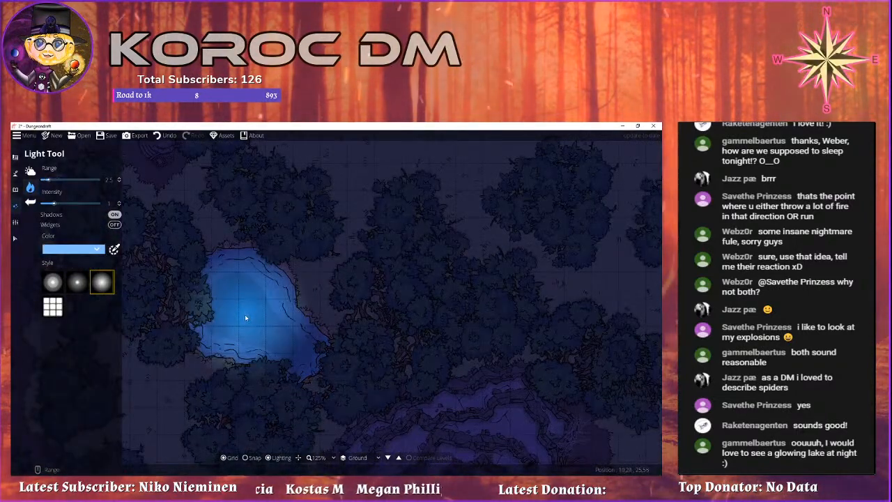
pyautogui.scroll(-4, 241, 313)
pyautogui.scroll(3, 233, 309)
pyautogui.scroll(3, 235, 310)
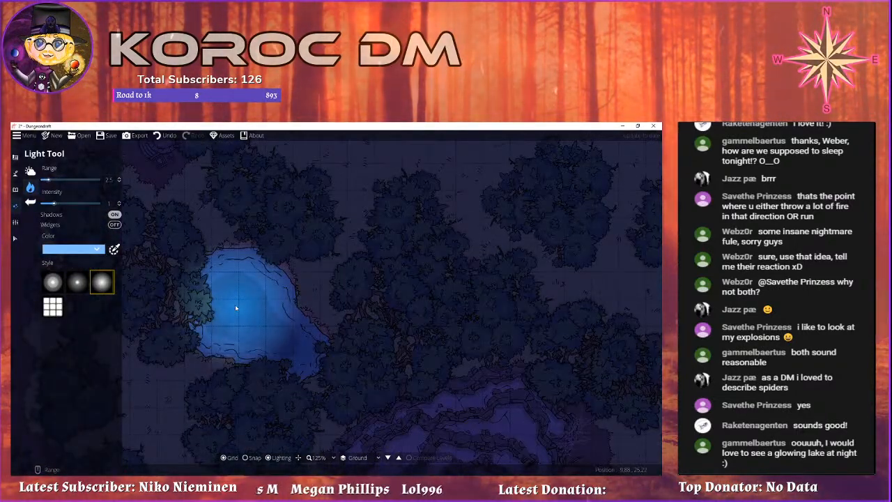
pyautogui.click(77, 282)
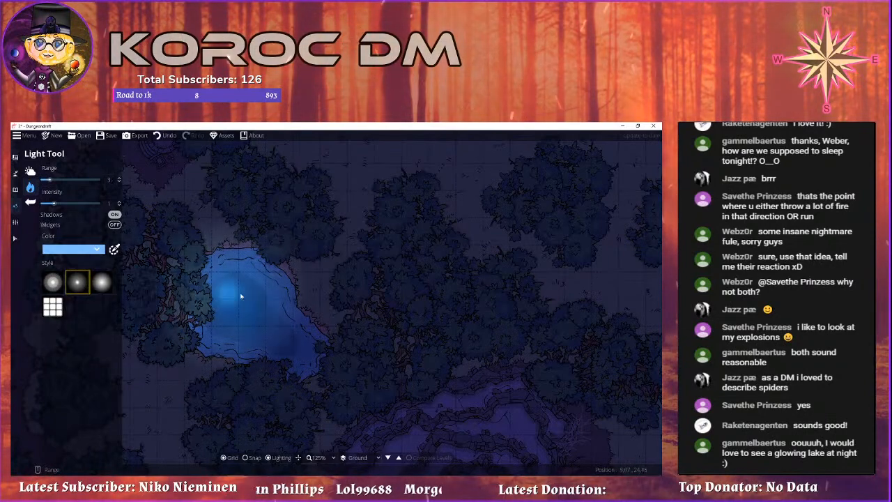
pyautogui.scroll(-1, 187, 302)
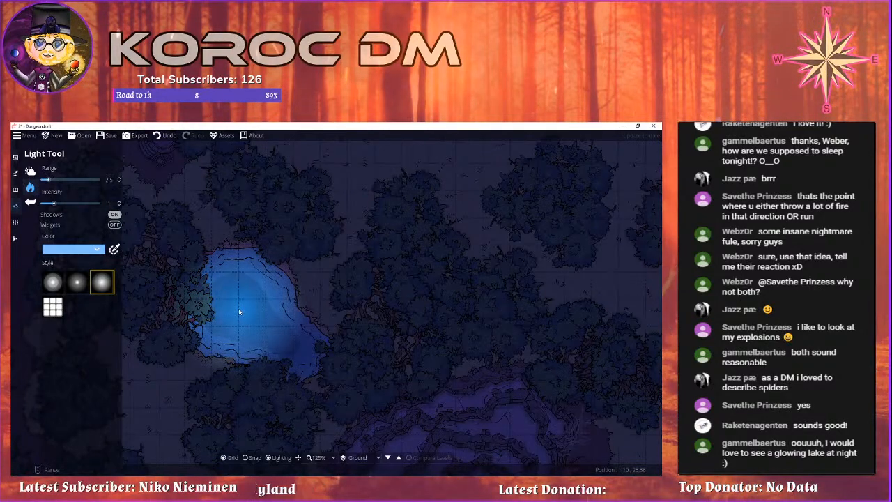
pyautogui.click(239, 312)
# Try adding smaller blue lights with ranges 1.5 and 2 to the pond, and undo them.
pyautogui.scroll(-2, 289, 345)
pyautogui.click(292, 347)
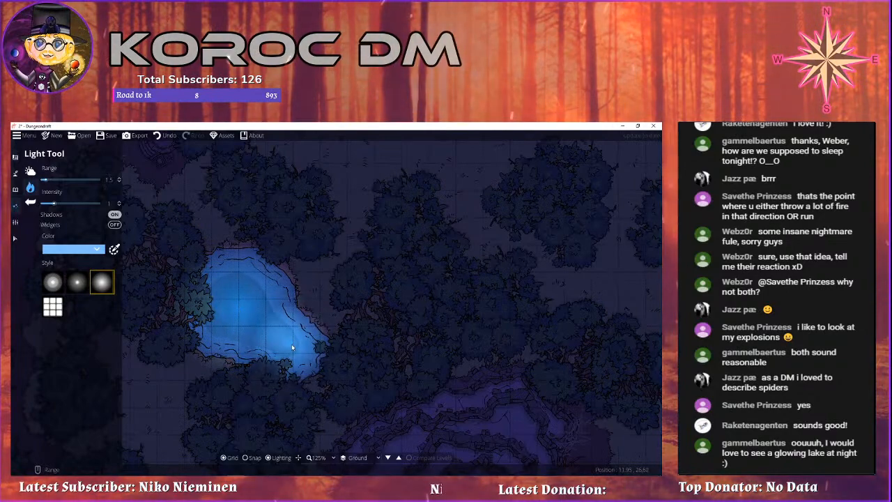
pyautogui.scroll(1, 292, 348)
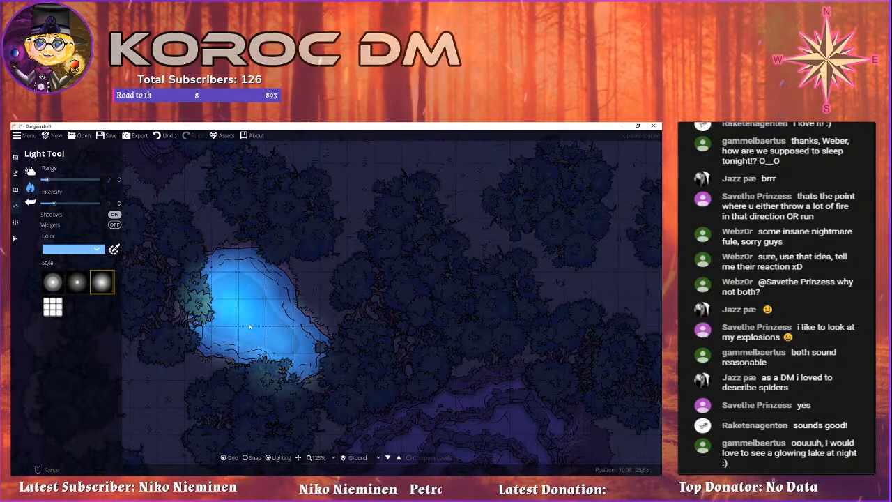
pyautogui.scroll(-5, 276, 334)
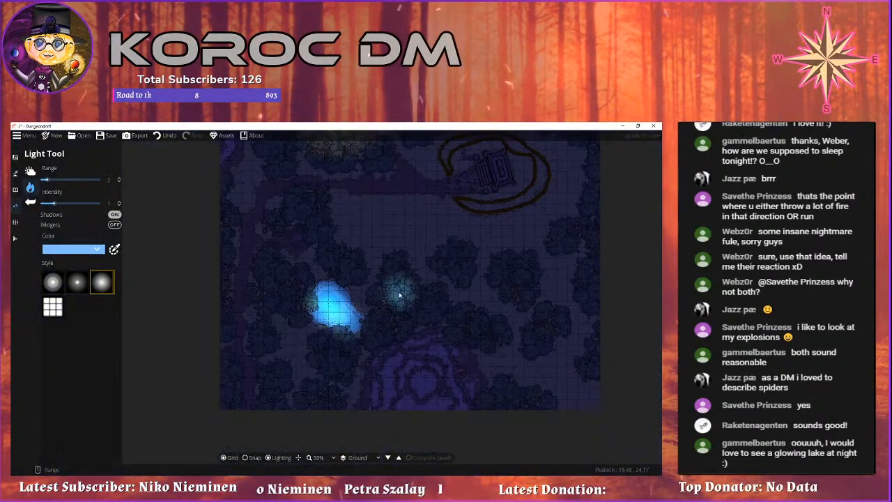
pyautogui.scroll(5, 295, 296)
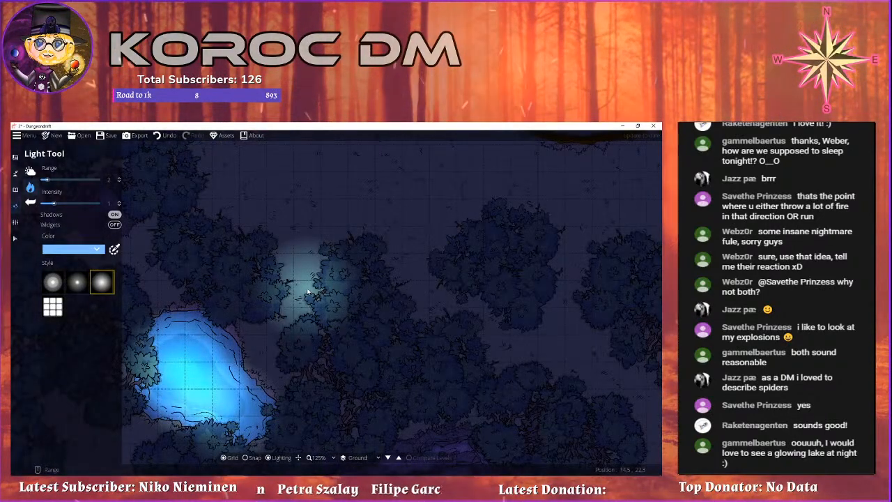
pyautogui.hotkey('ctrl', 'z')
pyautogui.hotkey('ctrl', 'z')
# Lower the light intensity to 0.7 and place several blue lights with range 2 across the pond.
pyautogui.moveTo(300, 300); pyautogui.dragTo(352, 280)
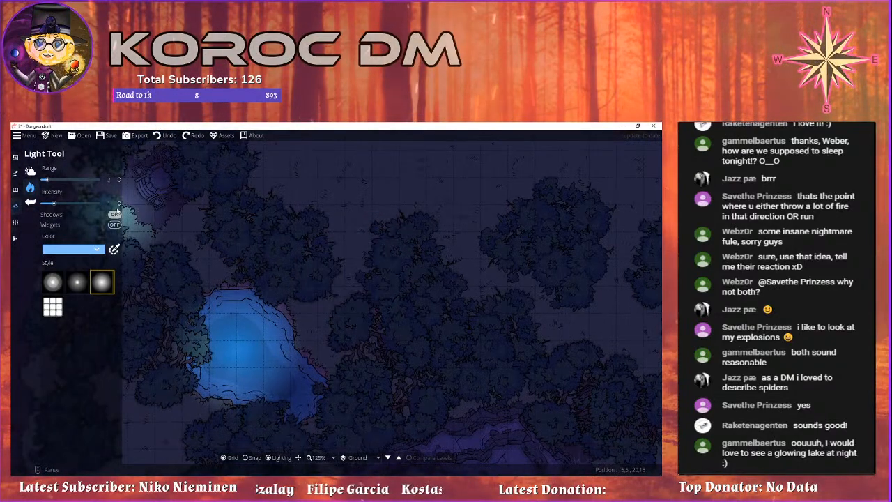
pyautogui.moveTo(119, 207); pyautogui.dragTo(119, 212)
pyautogui.moveTo(265, 333); pyautogui.dragTo(318, 306)
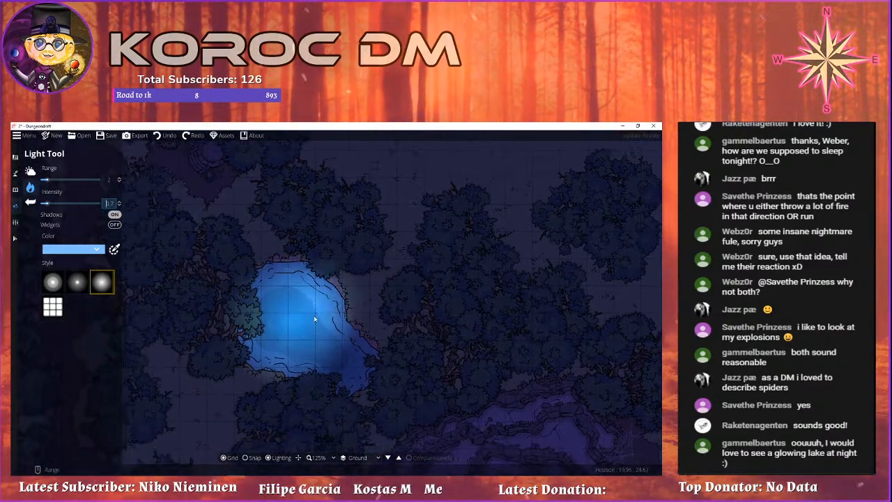
pyautogui.click(277, 312)
pyautogui.click(288, 336)
pyautogui.click(334, 359)
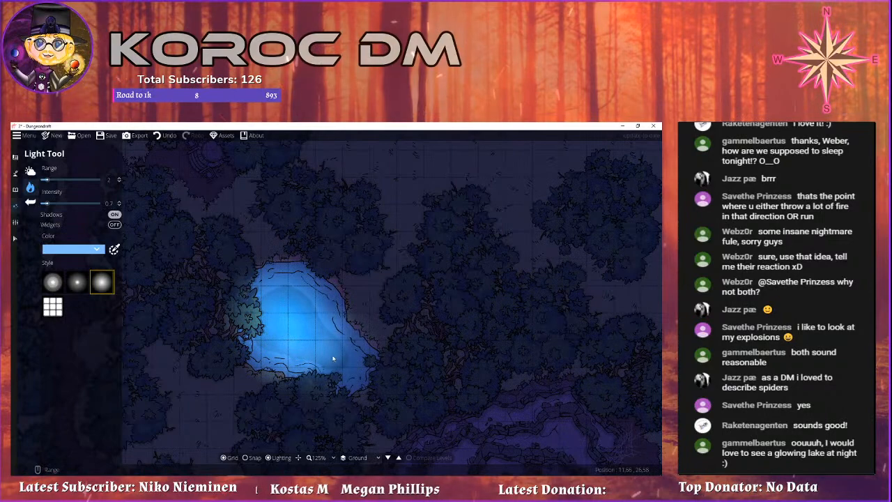
pyautogui.click(284, 300)
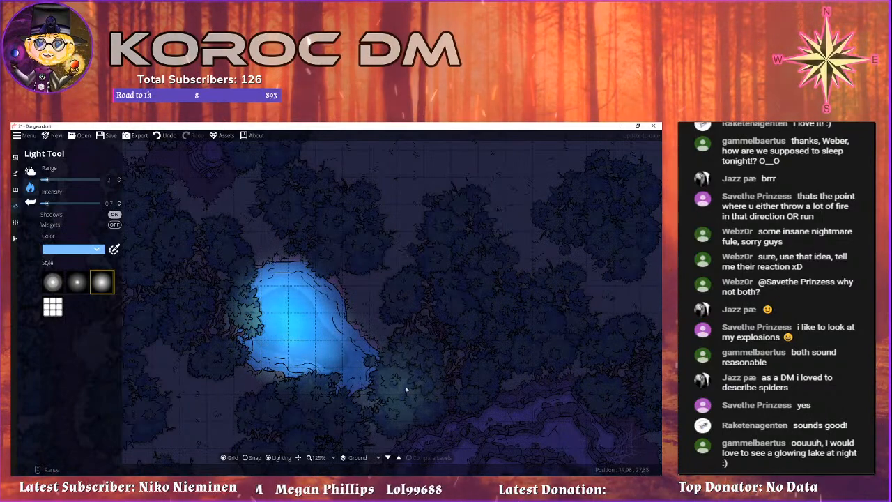
# Try out a pale yellow light with range 5 over the open clearing south of the path.
pyautogui.scroll(-6, 364, 322)
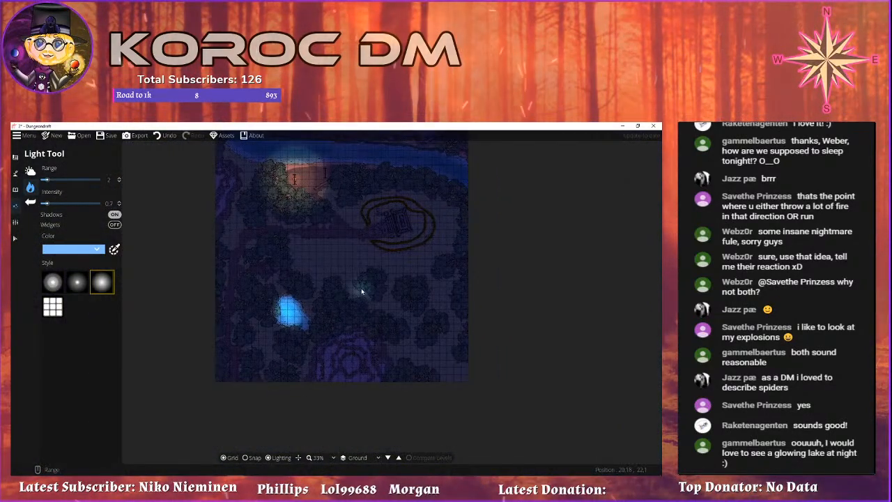
pyautogui.scroll(1, 357, 285)
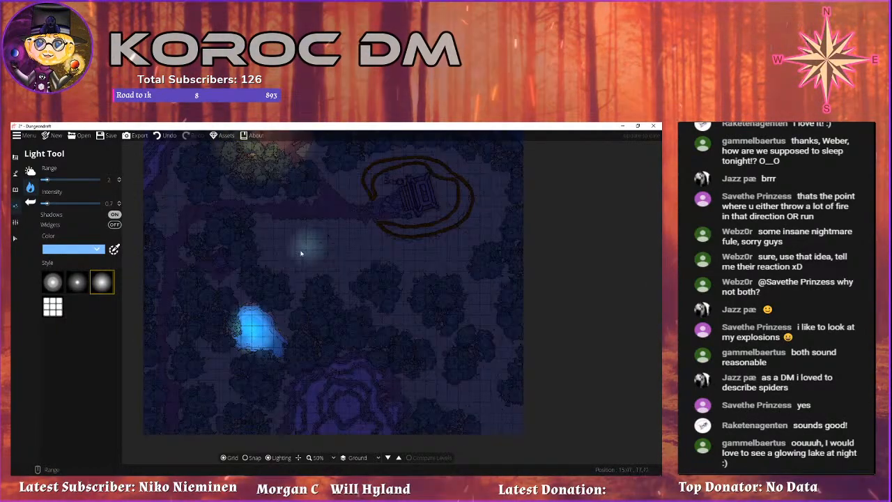
pyautogui.scroll(1, 309, 244)
pyautogui.scroll(2, 319, 253)
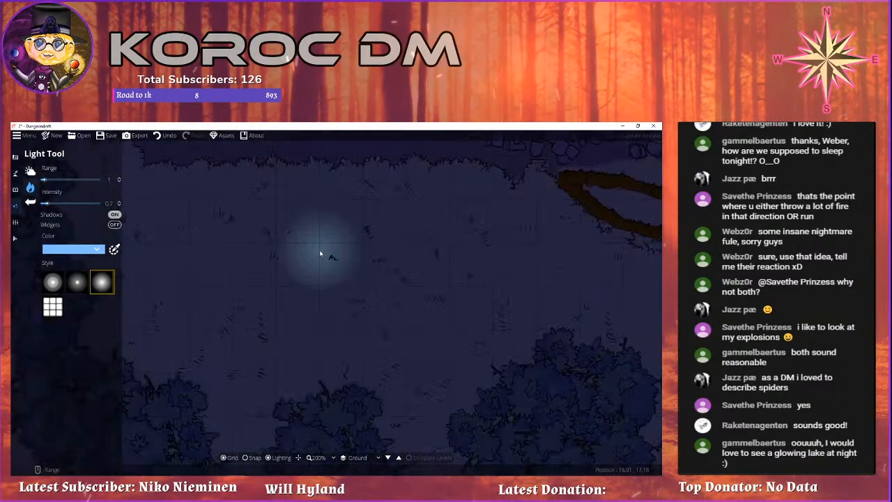
pyautogui.scroll(-4, 192, 253)
pyautogui.click(82, 249)
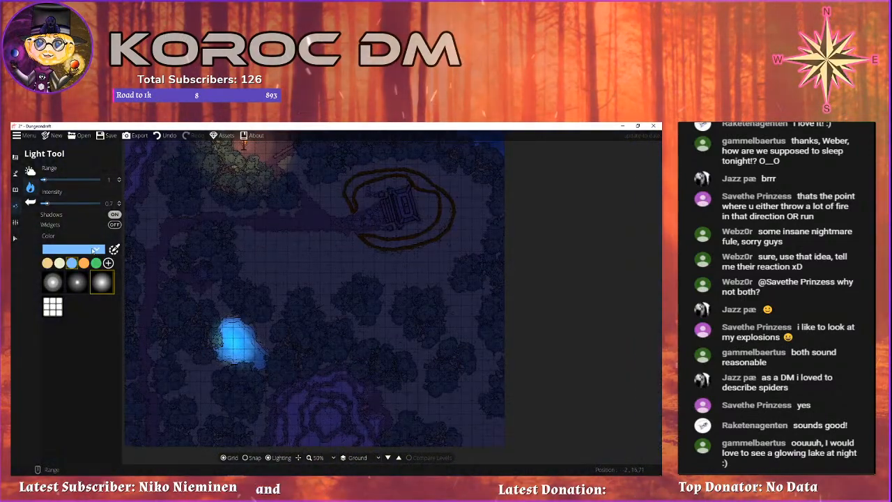
pyautogui.scroll(13, 326, 244)
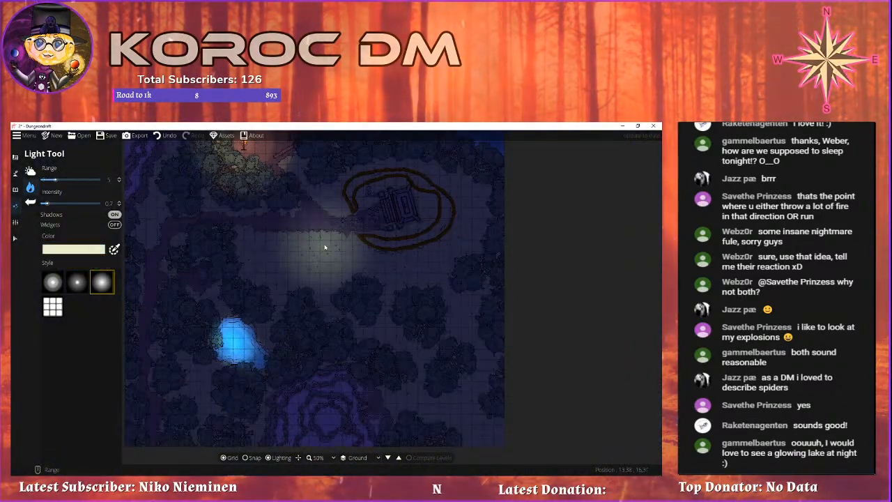
# Switch back to the light-blue colour, set the range to 14 and light up the clearing around the stone building.
pyautogui.click(82, 249)
pyautogui.click(86, 262)
pyautogui.scroll(12, 356, 247)
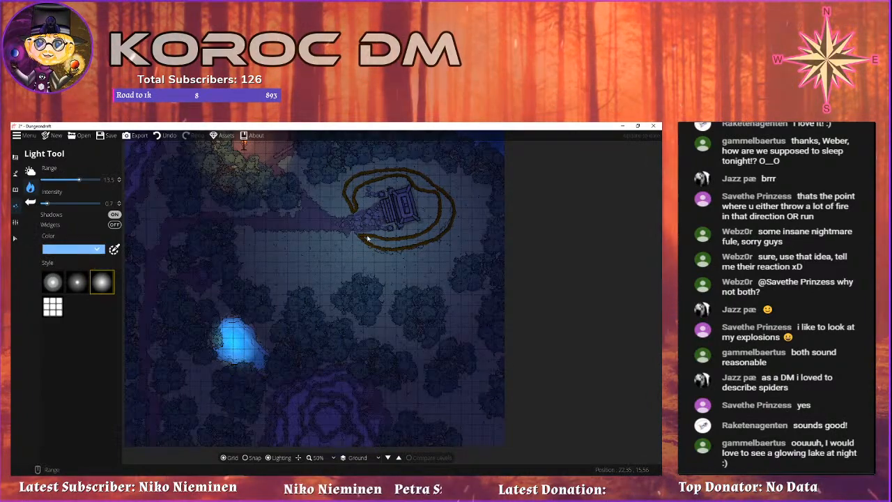
pyautogui.scroll(1, 364, 239)
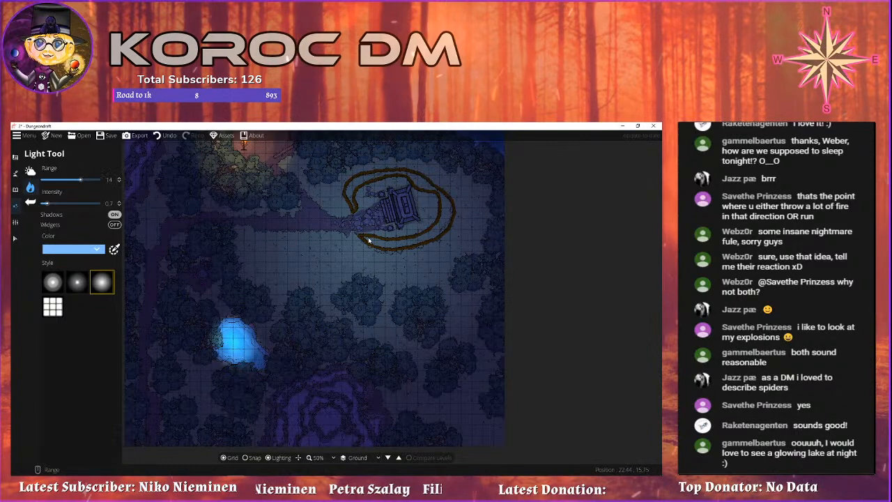
# Reduce the blue light's range to 6 for the river along the map's northern edge.
pyautogui.moveTo(245, 258); pyautogui.dragTo(261, 440)
pyautogui.scroll(-6, 209, 278)
pyautogui.scroll(-10, 187, 271)
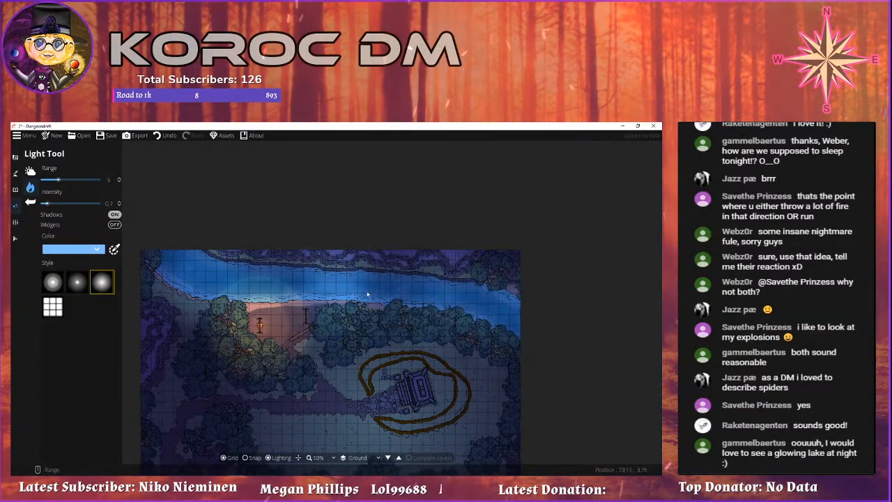
pyautogui.moveTo(494, 415); pyautogui.dragTo(409, 329)
pyautogui.scroll(-2, 451, 295)
# Undo the most recent blue light placements.
pyautogui.hotkey('ctrl', 'z')
pyautogui.hotkey('ctrl', 'z')
pyautogui.hotkey('ctrl', 'z')
pyautogui.hotkey('ctrl', 'z')
pyautogui.hotkey('ctrl', 'z')
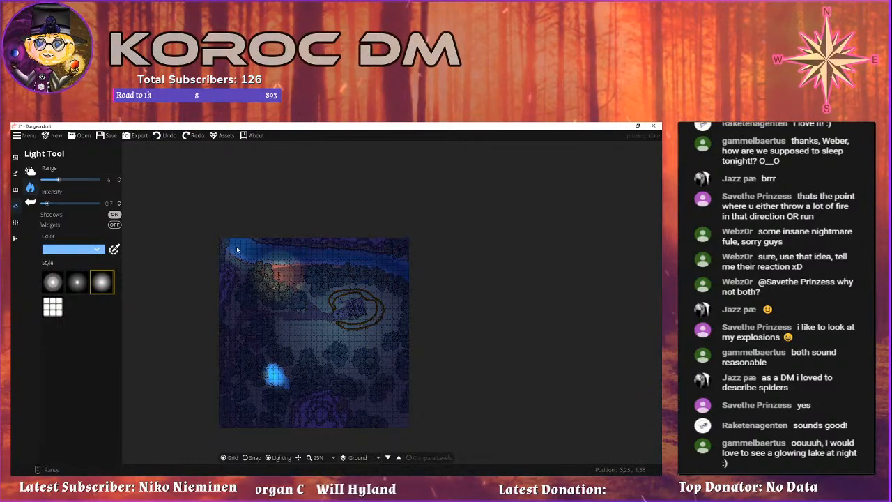
# Light the river along the map's northern edge with soft blue lights, lowering the range to 2.5 and the intensity to 0.5.
pyautogui.moveTo(310, 268); pyautogui.dragTo(325, 298)
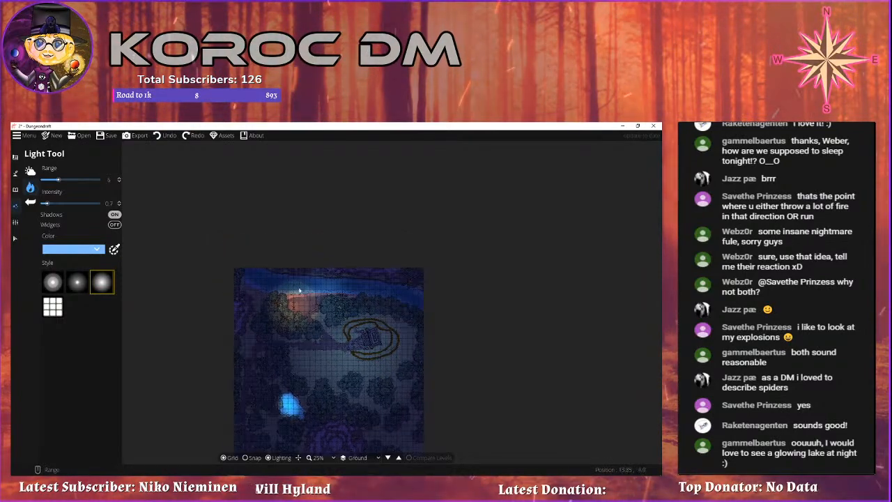
pyautogui.scroll(2, 279, 298)
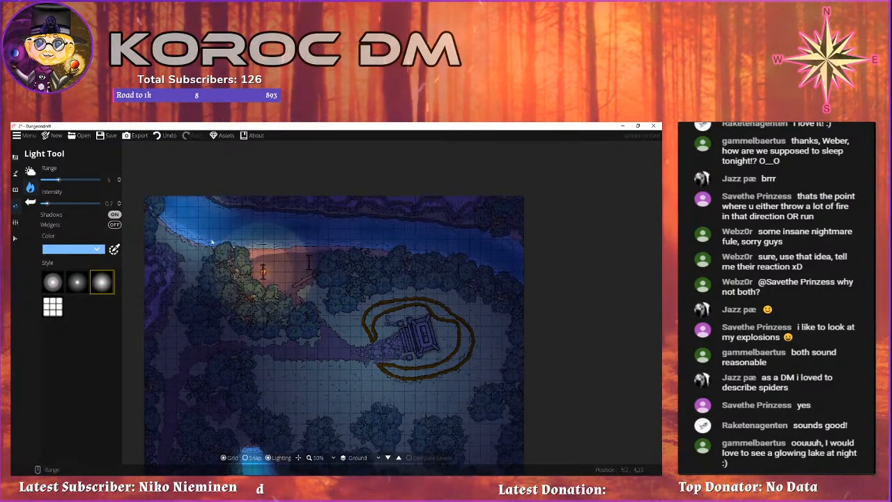
pyautogui.scroll(-7, 351, 239)
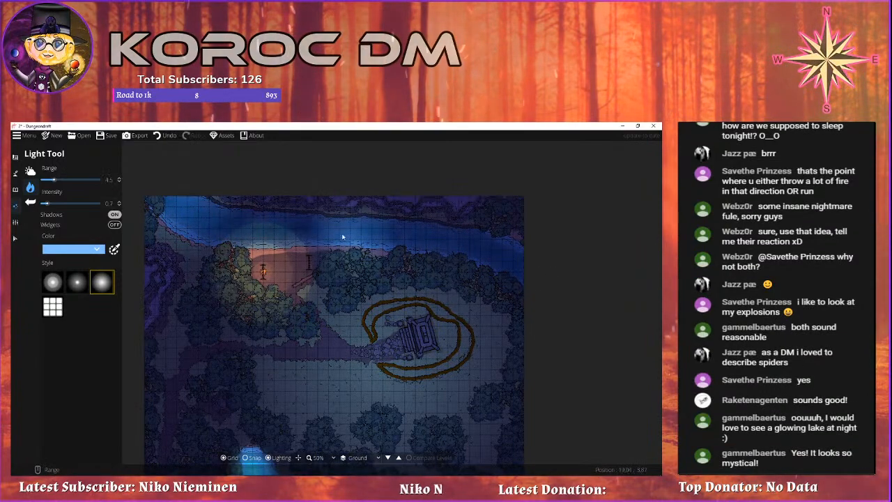
pyautogui.click(120, 206)
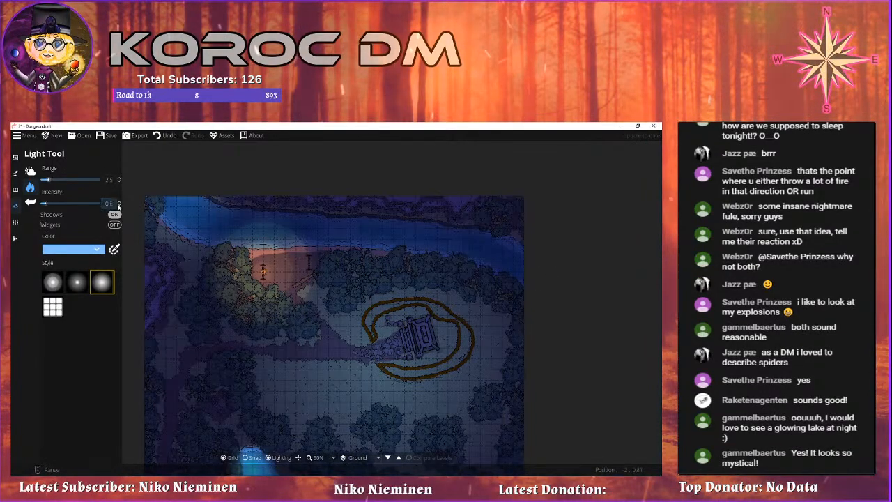
pyautogui.click(120, 206)
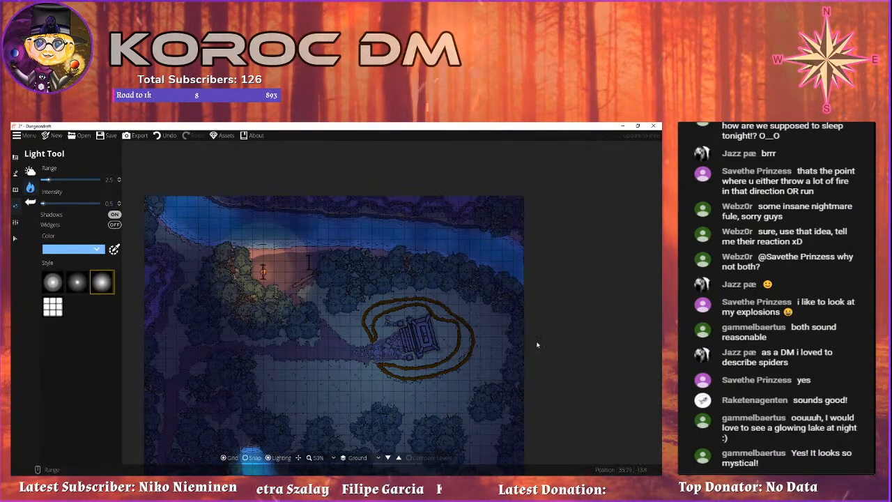
pyautogui.scroll(-2, 542, 344)
pyautogui.scroll(1, 446, 338)
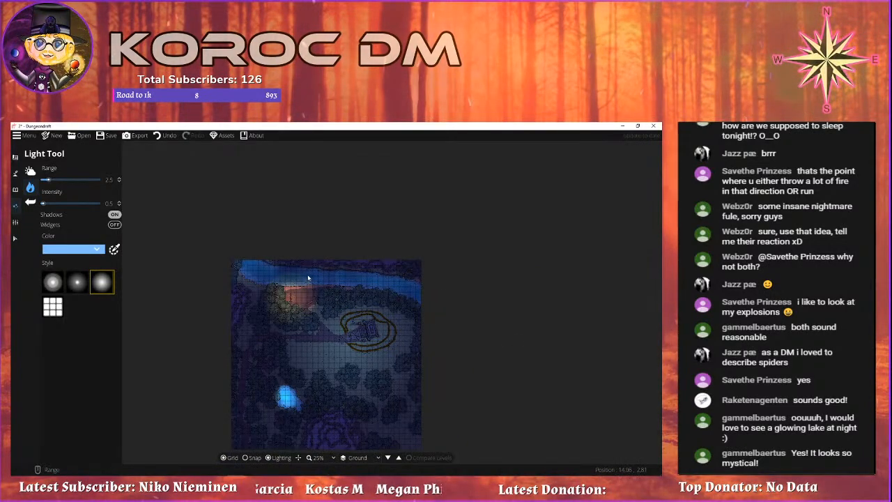
# Light the rock formation on the map's western edge in blue with range 4 and intensity 0.9.
pyautogui.moveTo(350, 316); pyautogui.dragTo(341, 276)
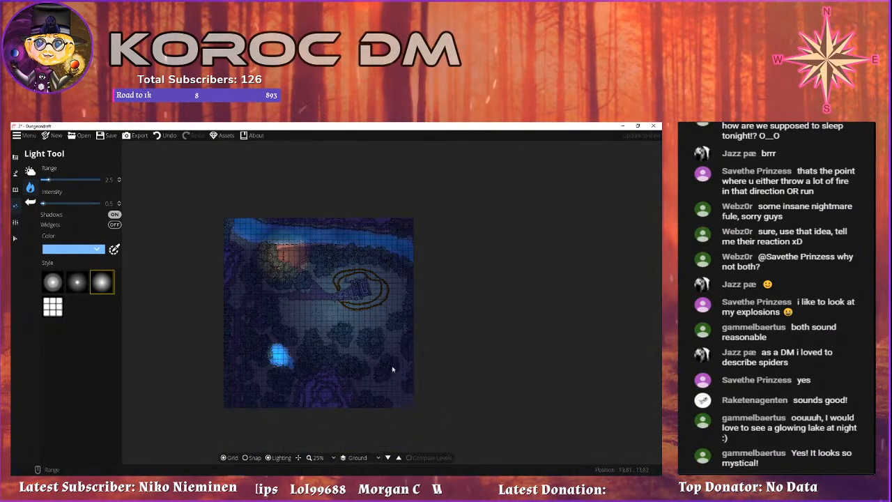
pyautogui.scroll(2, 341, 324)
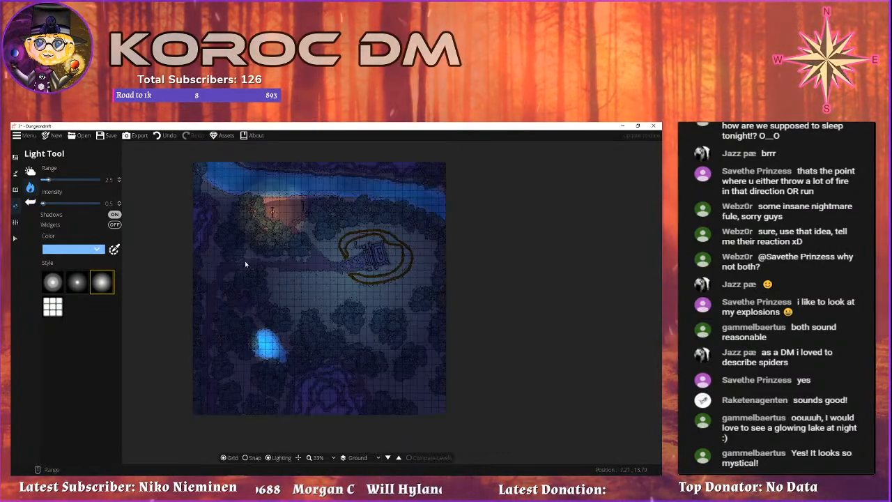
pyautogui.scroll(4, 185, 230)
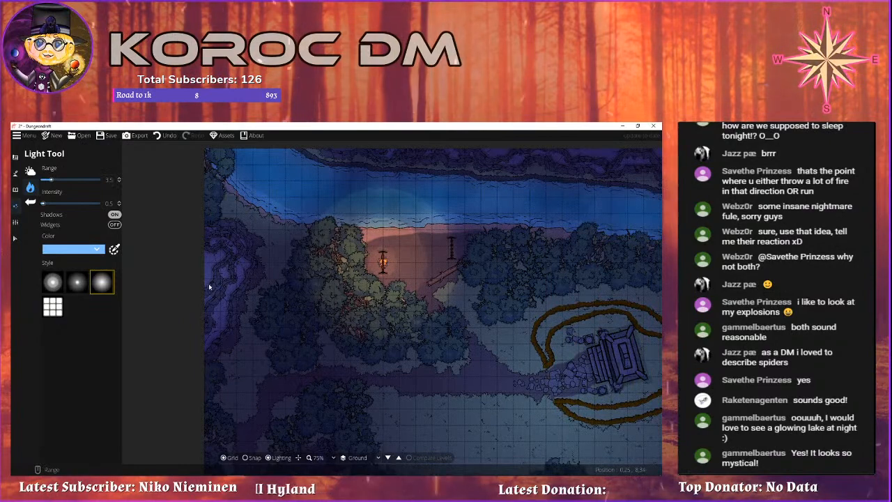
pyautogui.scroll(1, 213, 287)
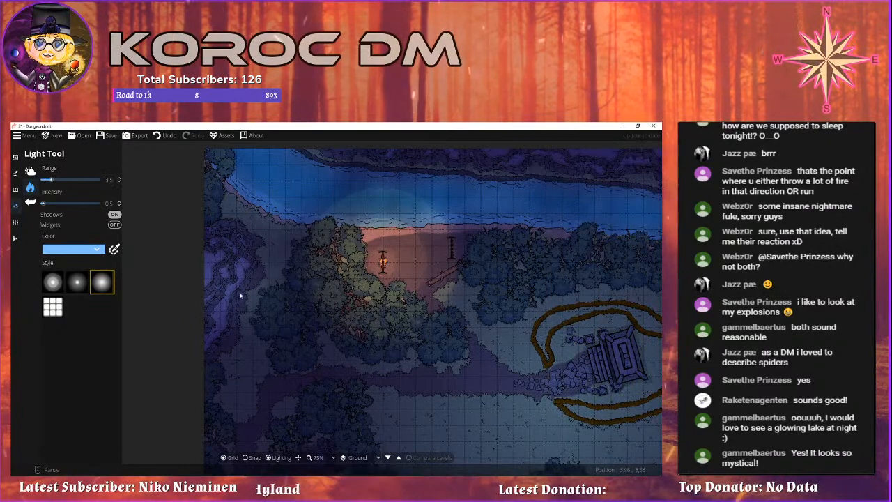
pyautogui.click(119, 202)
pyautogui.scroll(1, 183, 283)
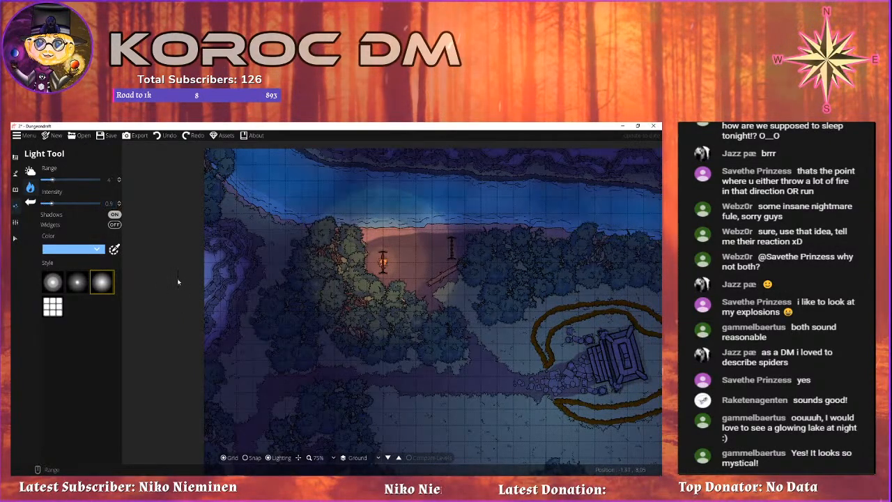
# Light the rocky hill on the map's southern edge in blue, with intensity 0.7 and range 6.
pyautogui.moveTo(389, 341); pyautogui.dragTo(348, 174)
pyautogui.moveTo(456, 419); pyautogui.dragTo(349, 169)
pyautogui.scroll(2, 354, 297)
pyautogui.click(120, 206)
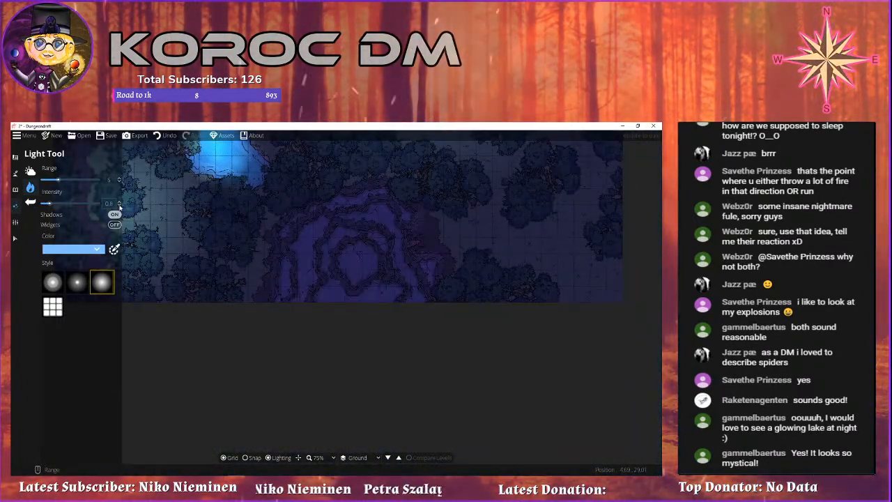
pyautogui.click(120, 206)
pyautogui.scroll(-3, 370, 275)
pyautogui.moveTo(430, 179); pyautogui.dragTo(356, 243)
pyautogui.scroll(1, 356, 243)
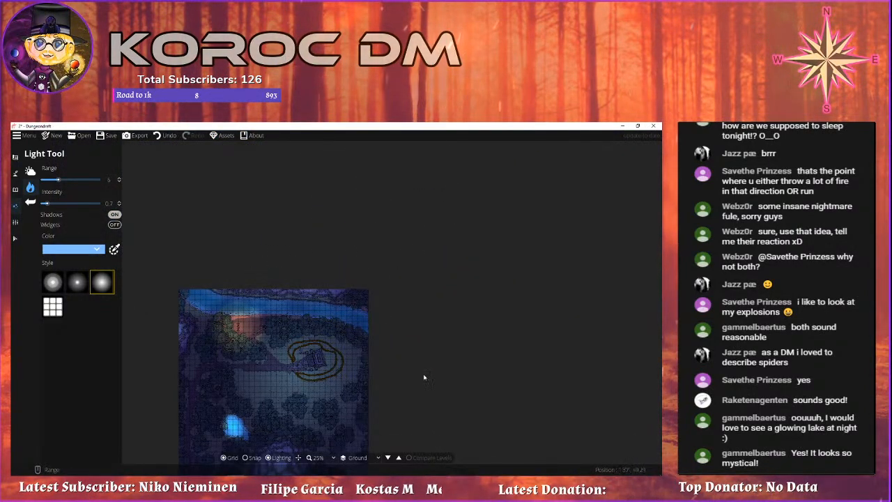
# Place small orange lights with range 1.5 and the first light style on the pedestals beside the stone building's steps.
pyautogui.moveTo(409, 349); pyautogui.dragTo(393, 214)
pyautogui.scroll(1, 423, 292)
pyautogui.scroll(-1, 423, 292)
pyautogui.moveTo(331, 259); pyautogui.dragTo(363, 284)
pyautogui.scroll(1, 372, 269)
pyautogui.scroll(2, 377, 250)
pyautogui.scroll(1, 363, 284)
pyautogui.click(56, 281)
pyautogui.click(74, 248)
pyautogui.click(64, 264)
pyautogui.scroll(-6, 268, 216)
pyautogui.scroll(1, 301, 193)
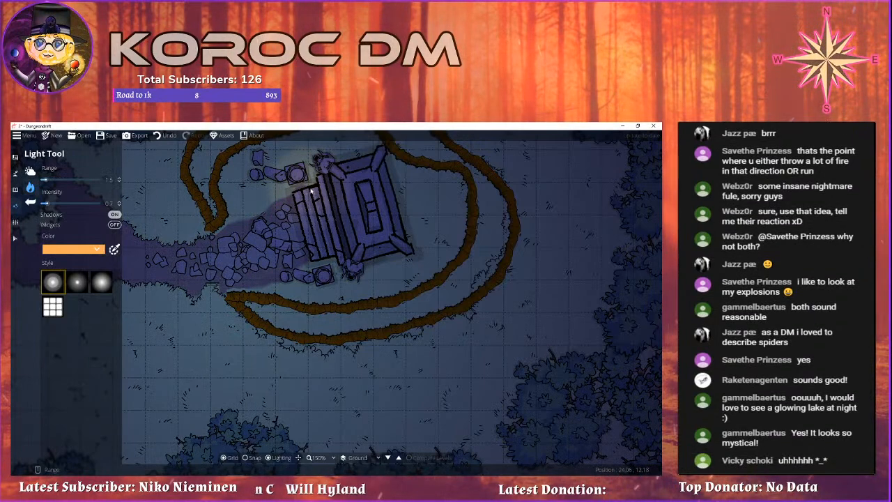
pyautogui.moveTo(294, 196); pyautogui.dragTo(333, 255)
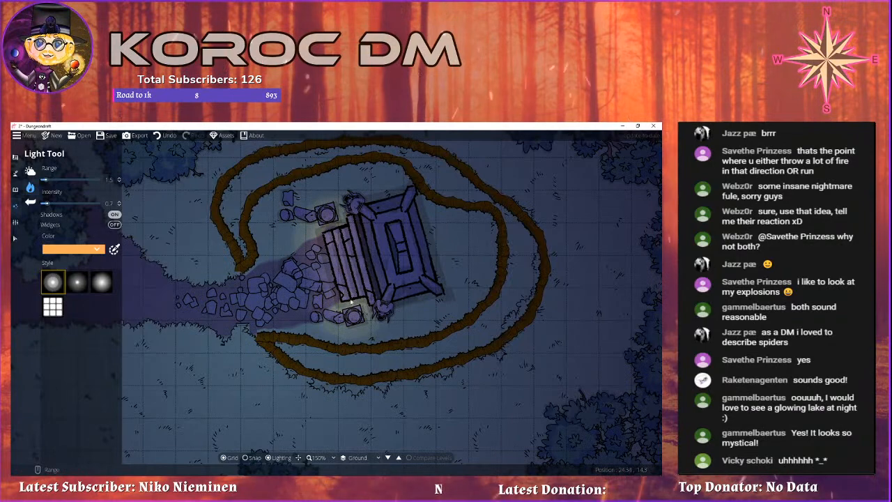
pyautogui.scroll(-5, 352, 298)
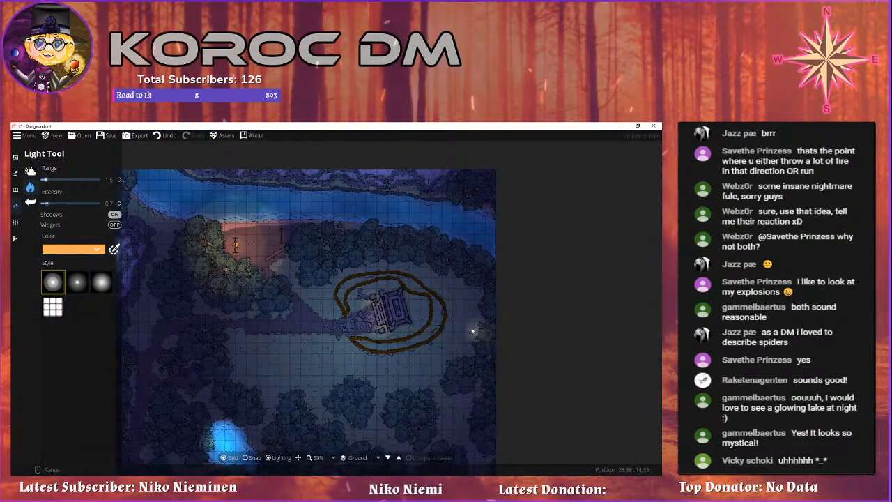
# Undo the last small orange light and add an orange light with range 3 over the rubble before the building's steps.
pyautogui.hotkey('ctrl', 'z')
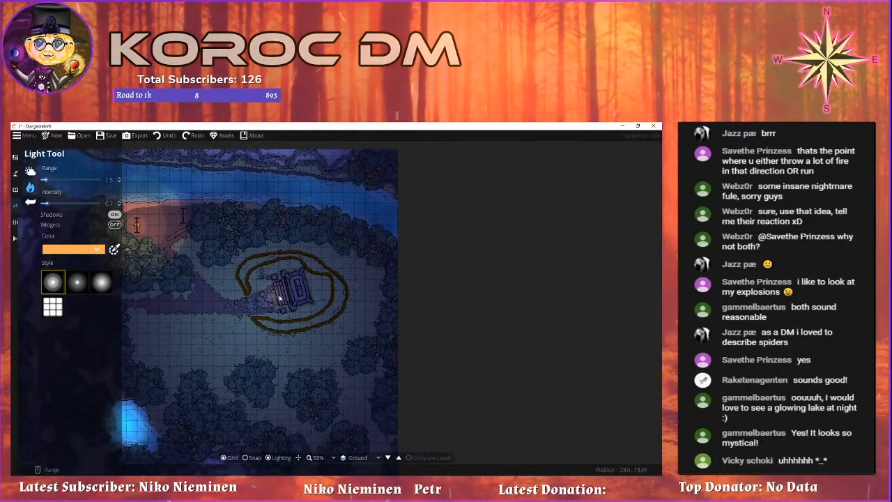
pyautogui.scroll(2, 284, 296)
pyautogui.scroll(1, 272, 298)
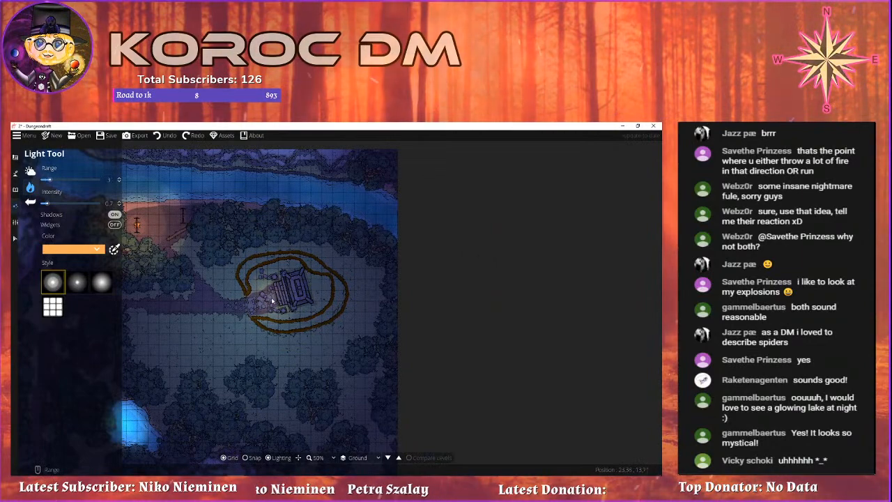
pyautogui.scroll(1, 382, 343)
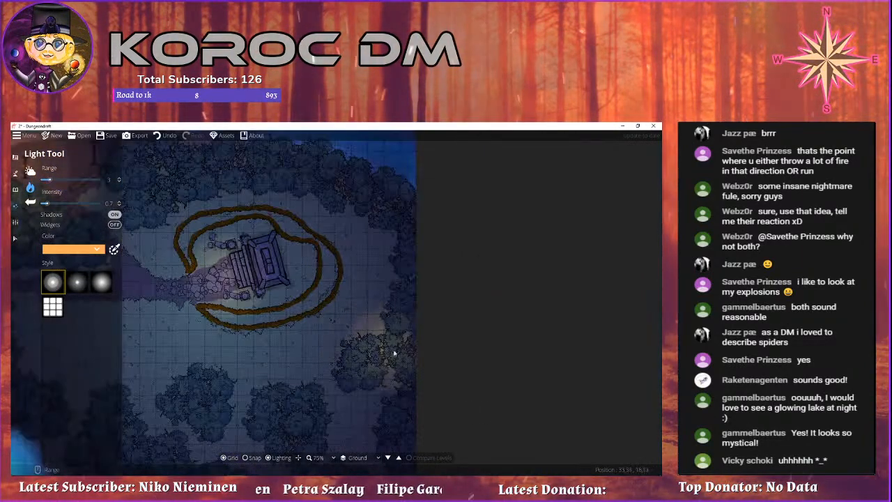
pyautogui.scroll(-2, 406, 351)
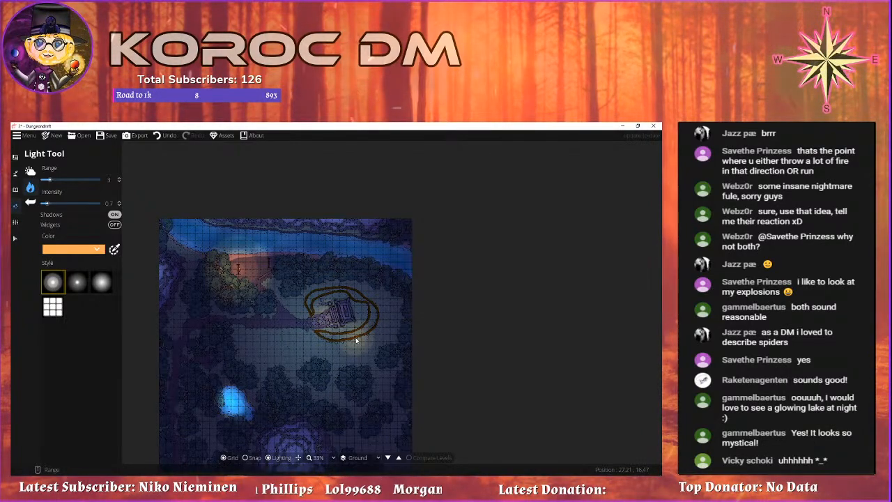
pyautogui.scroll(2, 285, 340)
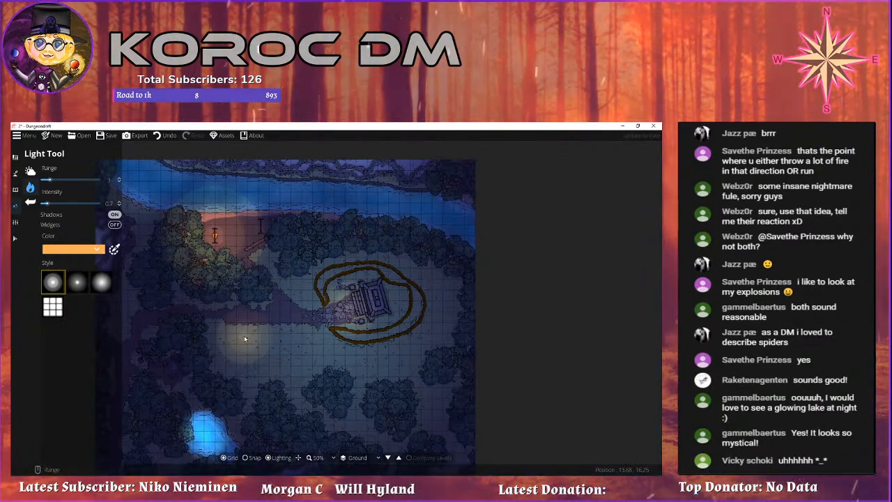
# Light the small round stone shrine among the western trees with a light-blue light of the third style, reducing the intensity.
pyautogui.moveTo(266, 338); pyautogui.dragTo(308, 265)
pyautogui.scroll(4, 321, 286)
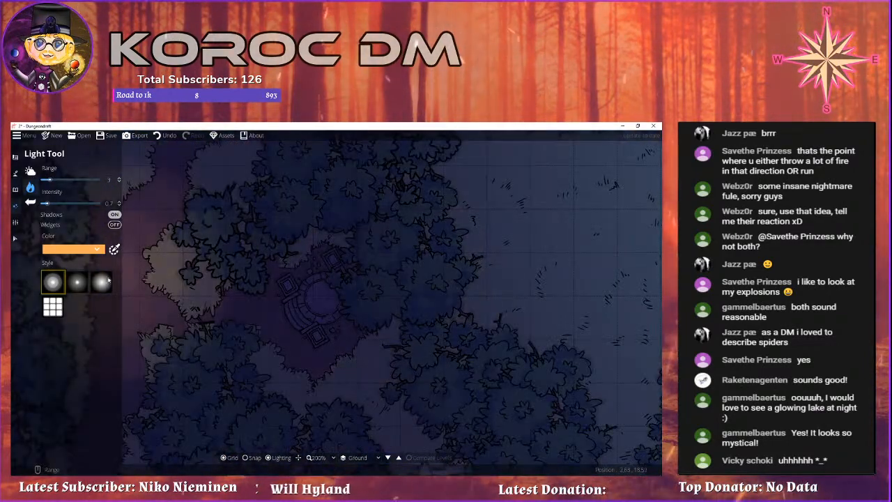
pyautogui.click(101, 282)
pyautogui.click(96, 248)
pyautogui.click(85, 263)
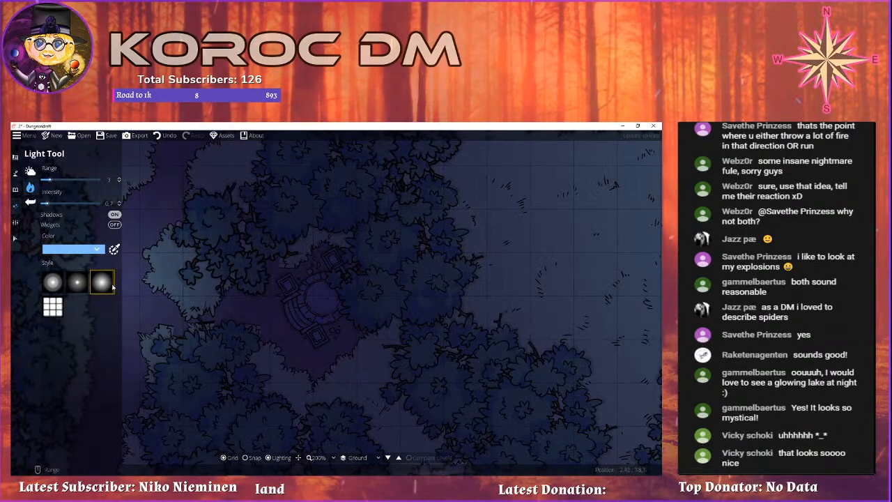
pyautogui.click(119, 205)
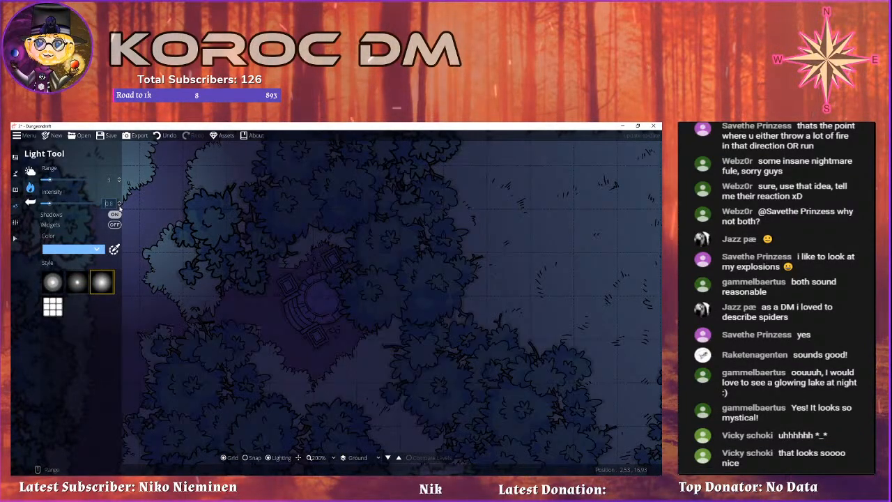
pyautogui.click(120, 205)
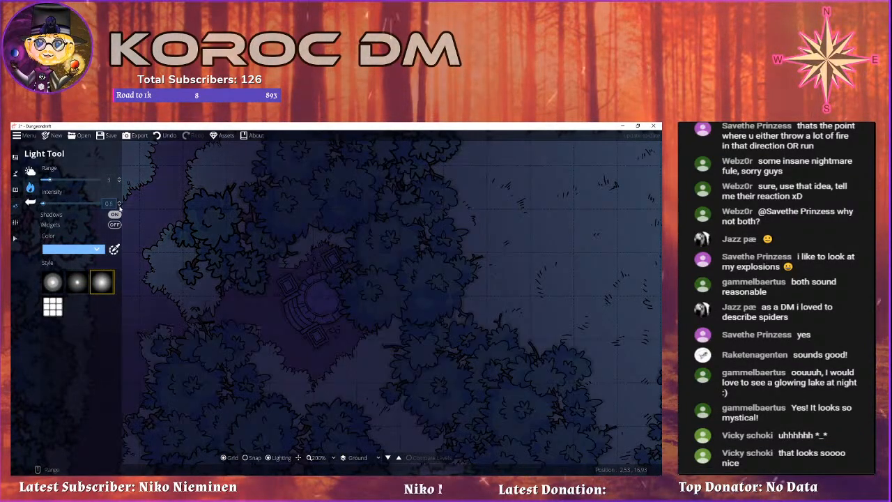
pyautogui.click(319, 298)
pyautogui.scroll(-5, 492, 244)
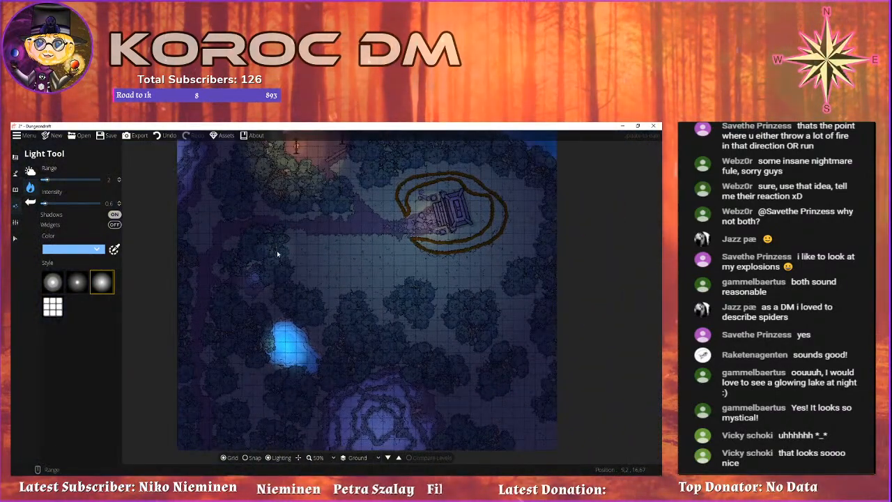
# Choose a pinkish-purple light colour for the spider beside the southern rocky hill.
pyautogui.moveTo(349, 251); pyautogui.dragTo(312, 270)
pyautogui.moveTo(400, 422); pyautogui.dragTo(364, 288)
pyautogui.scroll(5, 363, 289)
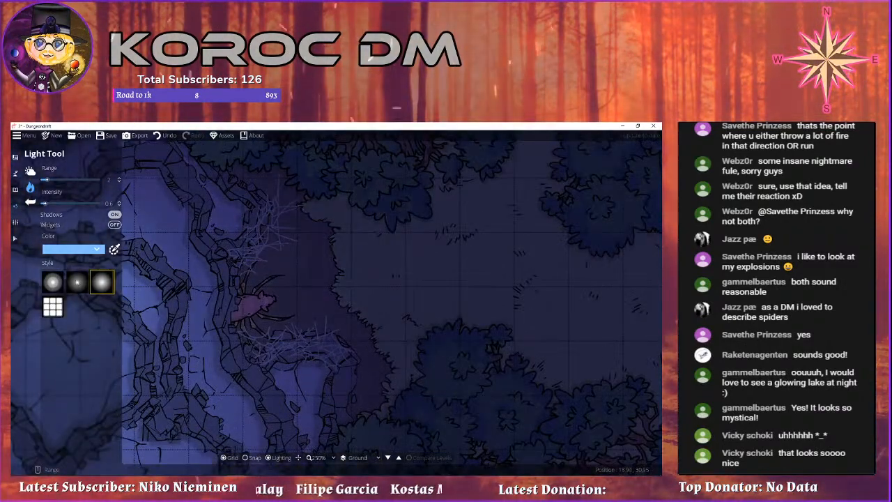
pyautogui.click(73, 249)
pyautogui.moveTo(136, 315); pyautogui.dragTo(146, 338)
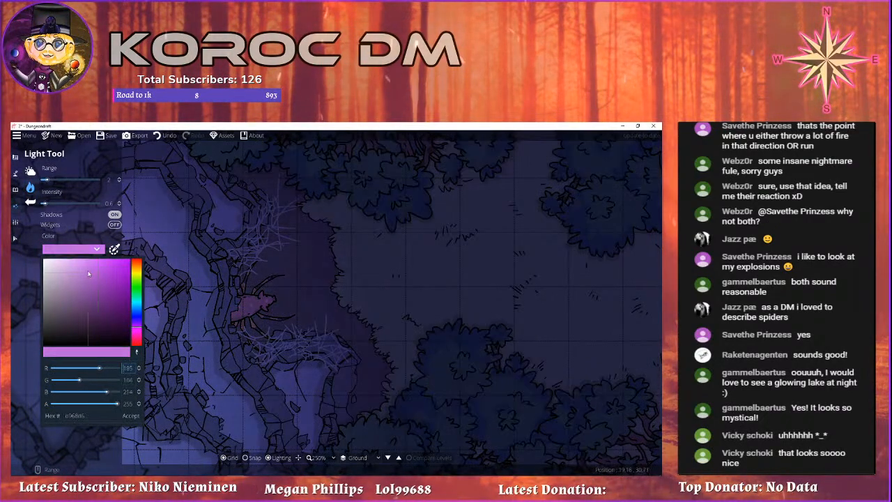
pyautogui.click(251, 316)
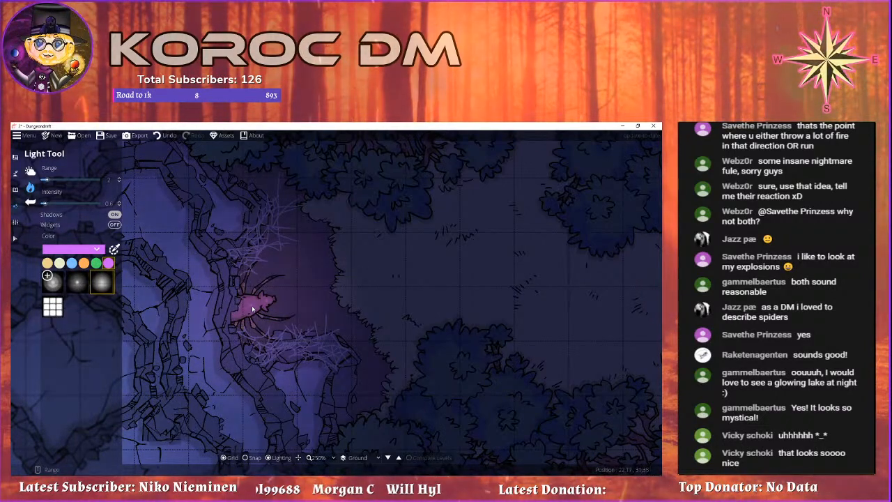
# Place a pinkish-purple light on the spider and its webs, adjusting the intensity to 0.8 and the range to 1.
pyautogui.doubleClick(108, 204)
pyautogui.write('1')
pyautogui.press('Return')
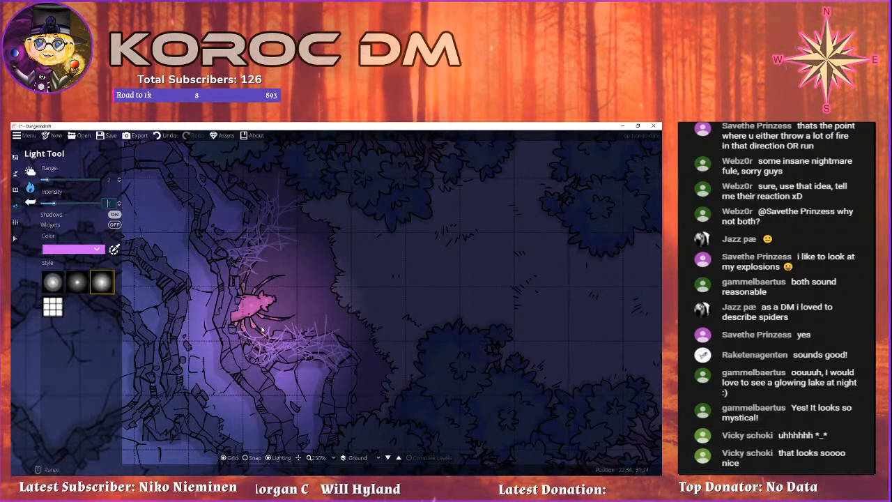
pyautogui.scroll(-3, 262, 329)
pyautogui.scroll(2, 251, 305)
pyautogui.scroll(-2, 253, 305)
pyautogui.scroll(1, 253, 307)
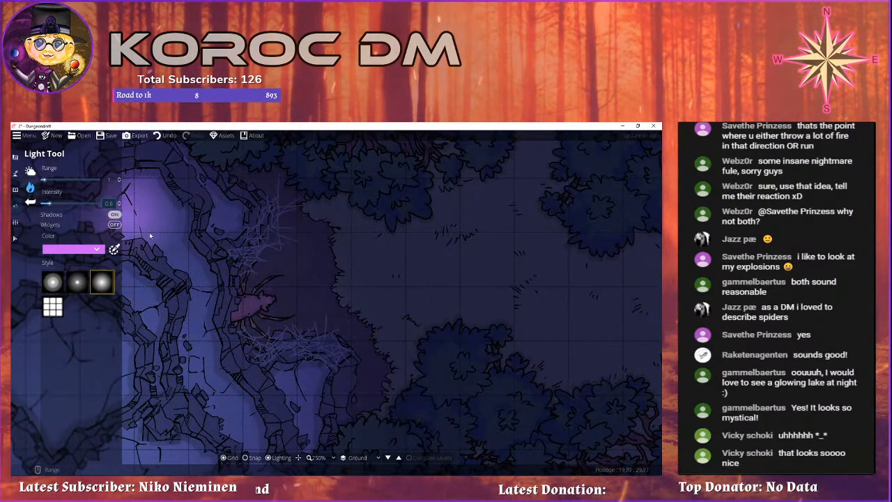
# Review the lighting across the whole map and save the map.
pyautogui.scroll(-8, 389, 241)
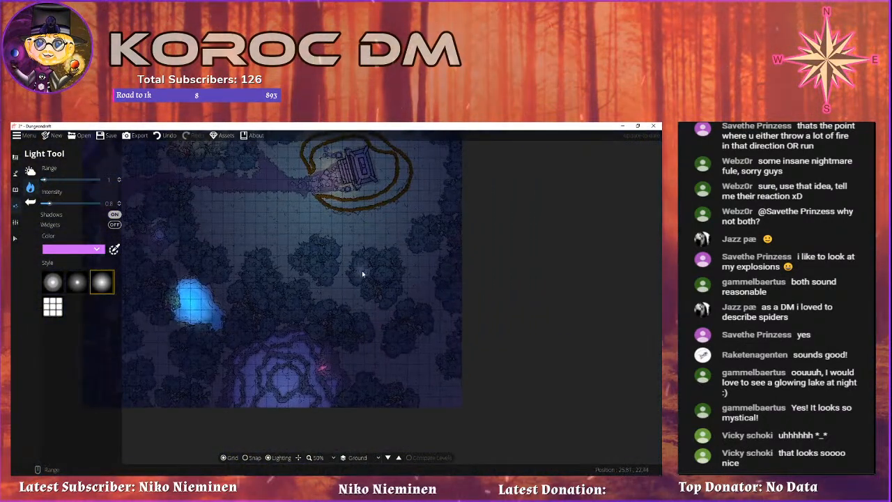
pyautogui.moveTo(362, 274); pyautogui.dragTo(327, 315)
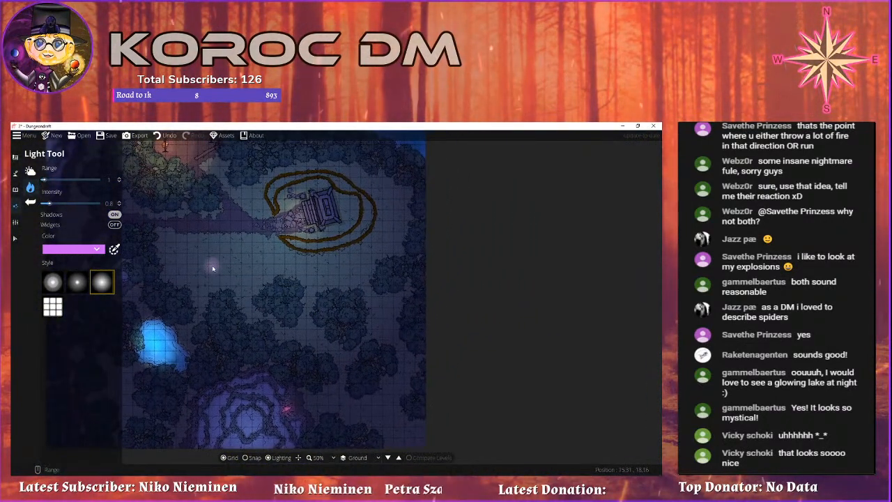
pyautogui.moveTo(216, 267); pyautogui.dragTo(239, 296)
pyautogui.moveTo(232, 242); pyautogui.dragTo(270, 270)
pyautogui.scroll(-2, 277, 287)
pyautogui.scroll(1, 289, 306)
pyautogui.moveTo(215, 315); pyautogui.dragTo(291, 373)
pyautogui.moveTo(329, 348); pyautogui.dragTo(290, 334)
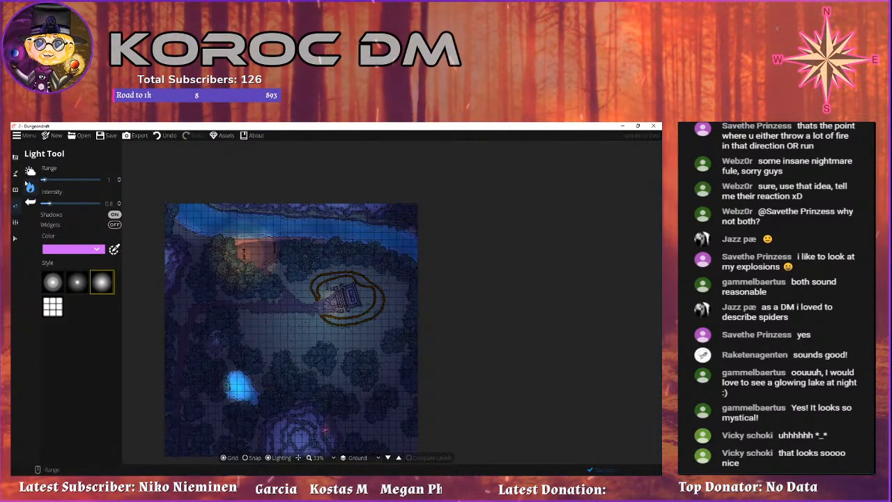
# Switch to the Object Tool and look through the object library for boulders.
pyautogui.click(18, 190)
pyautogui.click(47, 170)
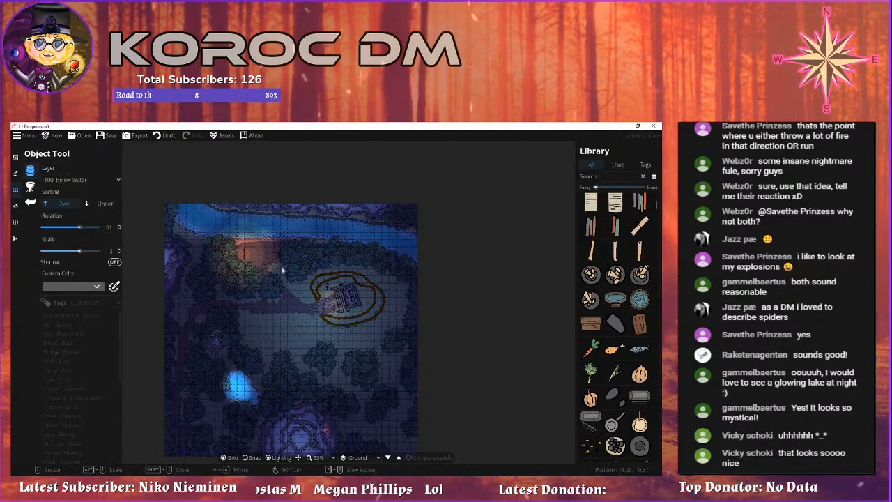
pyautogui.scroll(-8, 599, 348)
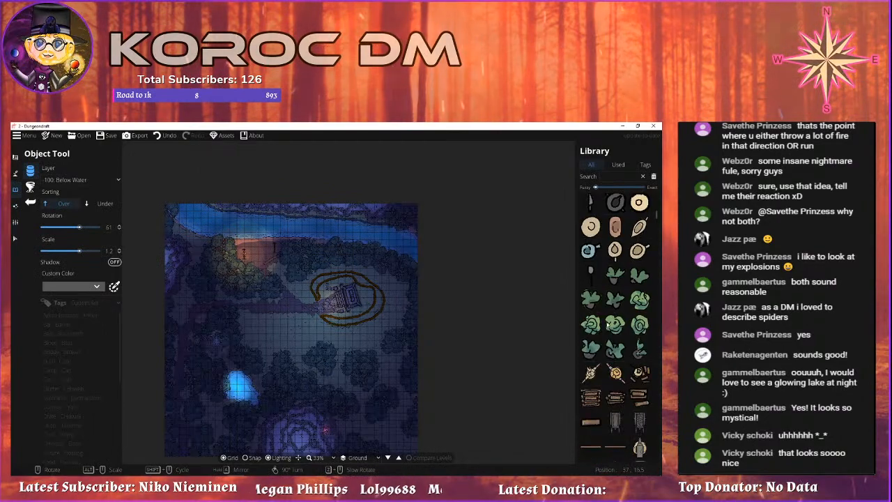
pyautogui.scroll(8, 613, 305)
pyautogui.scroll(5, 613, 304)
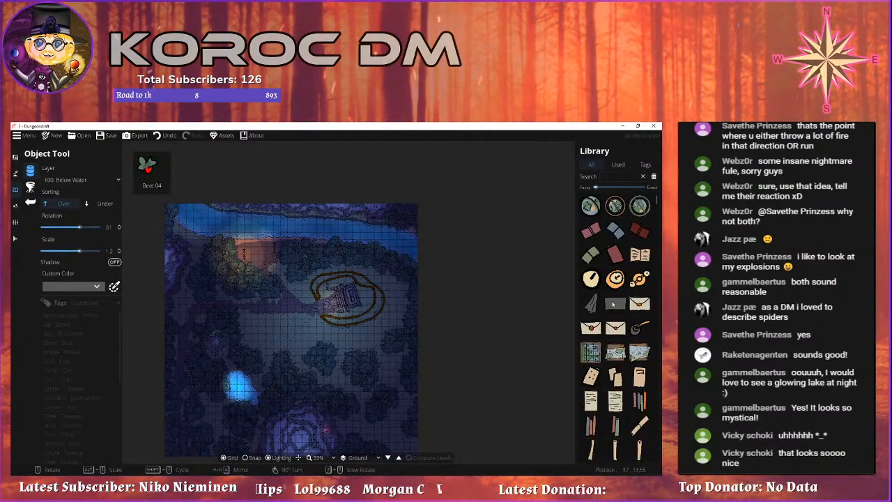
pyautogui.scroll(-10, 613, 305)
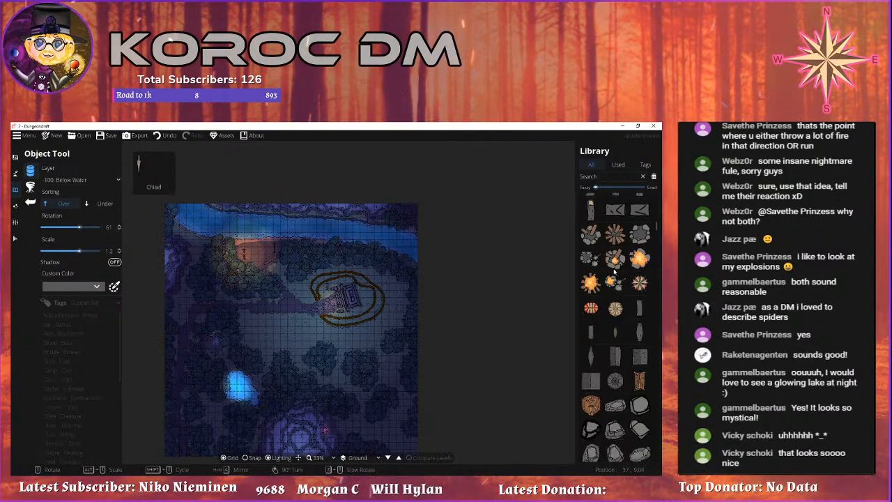
pyautogui.scroll(-10, 613, 271)
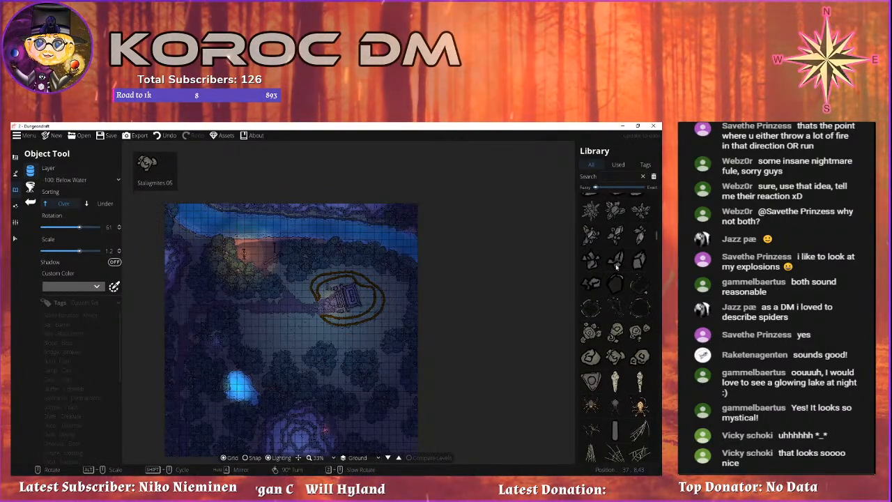
pyautogui.moveTo(372, 294); pyautogui.dragTo(375, 269)
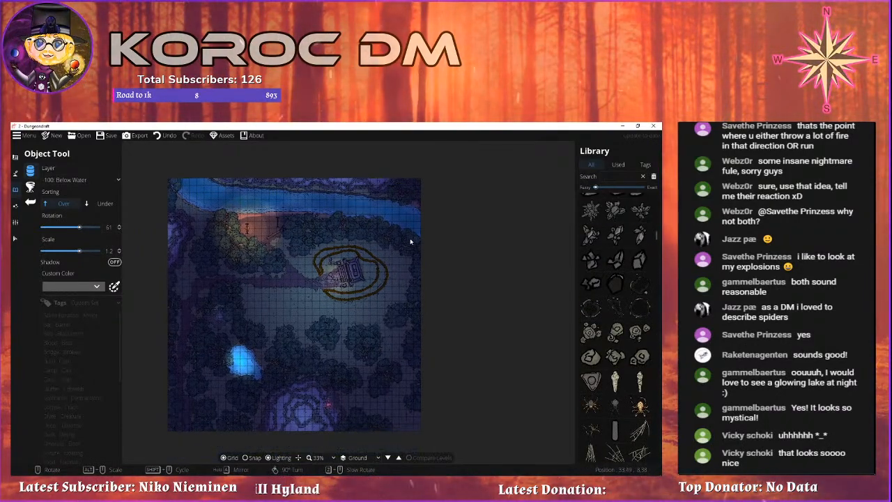
pyautogui.moveTo(411, 241); pyautogui.dragTo(412, 256)
pyautogui.scroll(3, 627, 318)
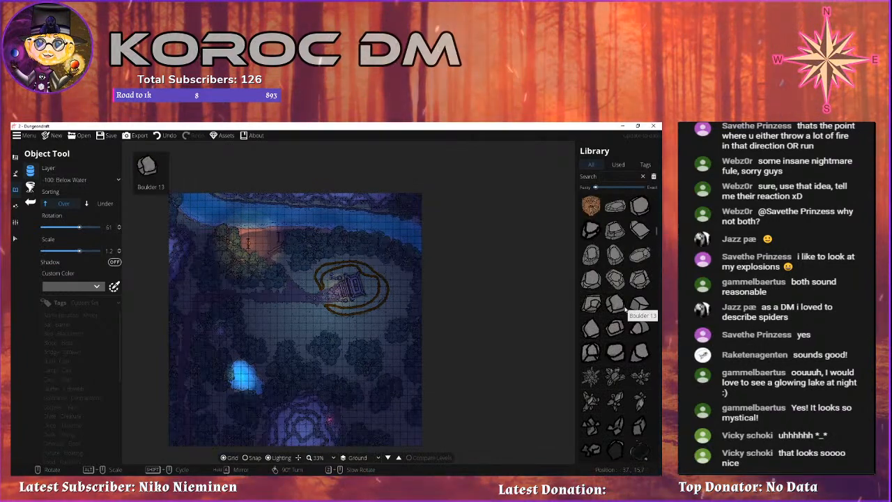
pyautogui.moveTo(440, 319); pyautogui.dragTo(496, 316)
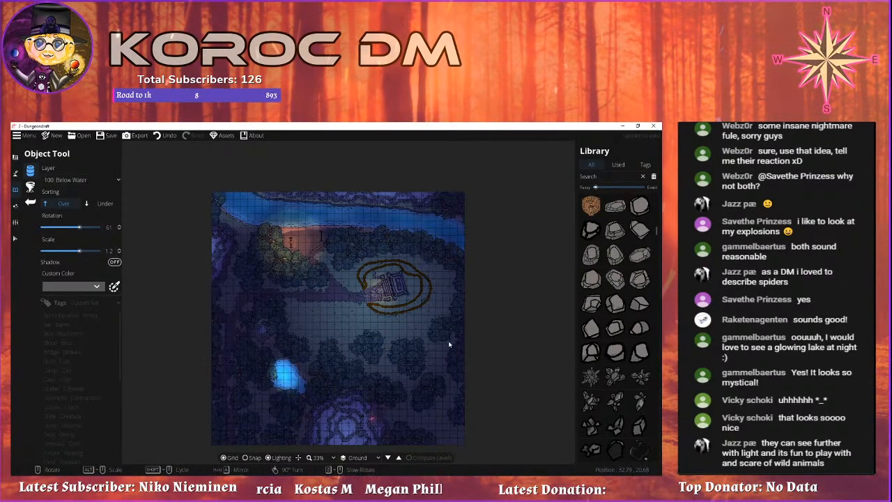
# Place boulders of different shapes among the trees in the southeastern part of the map.
pyautogui.scroll(5, 607, 310)
pyautogui.click(591, 375)
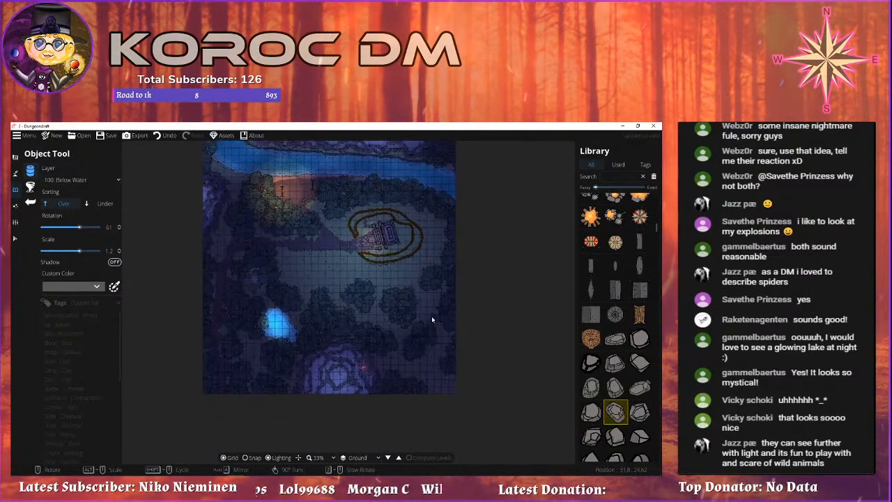
pyautogui.scroll(5, 433, 318)
pyautogui.click(438, 235)
pyautogui.moveTo(441, 240); pyautogui.dragTo(517, 142)
pyautogui.click(623, 339)
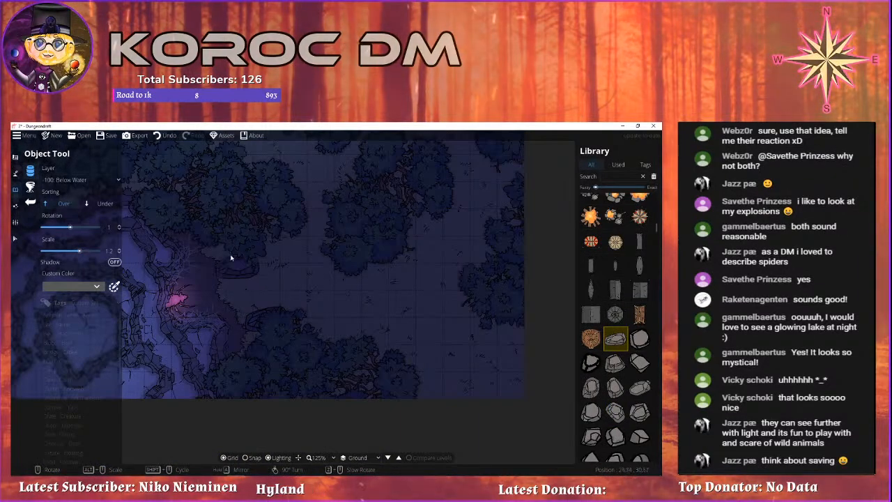
pyautogui.scroll(3, 231, 255)
pyautogui.click(639, 339)
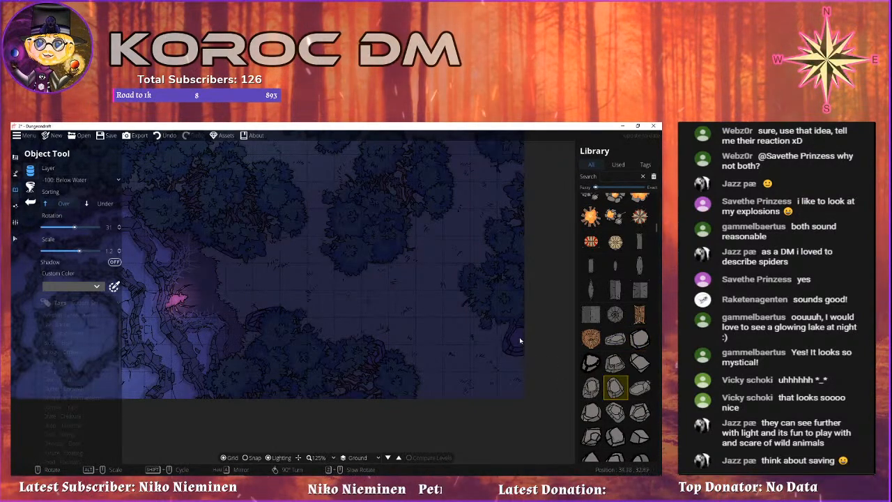
pyautogui.scroll(-5, 519, 345)
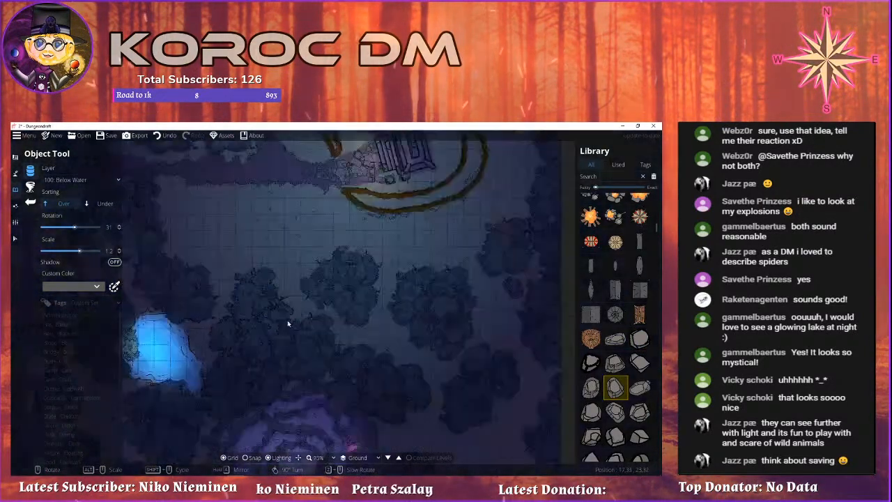
# Place a long flat boulder south of the path before the temple and a rounder boulder north of the path.
pyautogui.moveTo(359, 355); pyautogui.dragTo(360, 320)
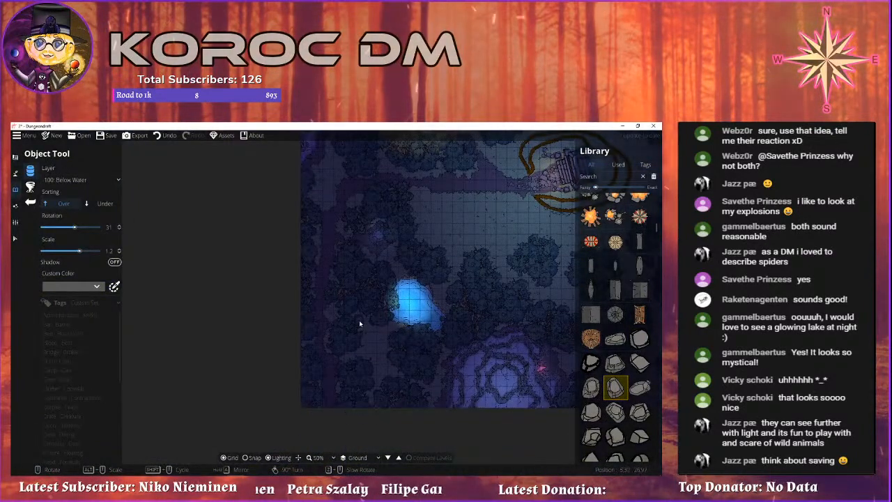
pyautogui.moveTo(416, 337); pyautogui.dragTo(383, 285)
pyautogui.click(617, 346)
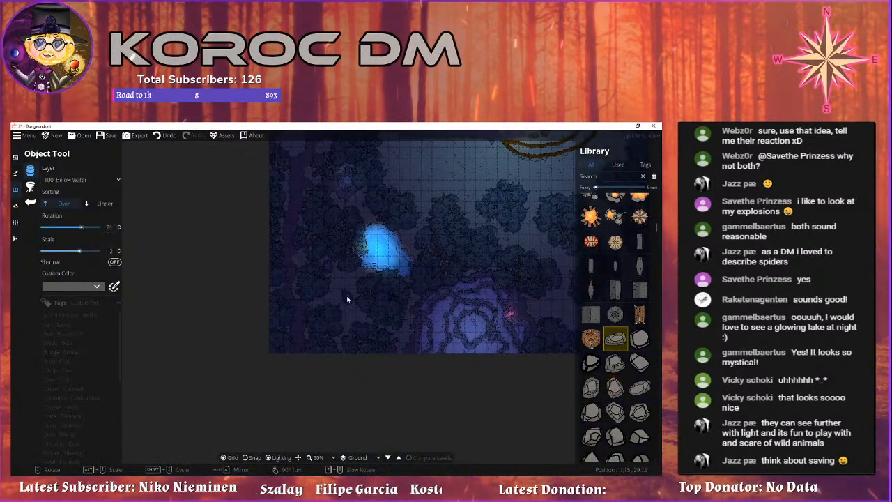
pyautogui.scroll(-2, 346, 294)
pyautogui.moveTo(415, 308); pyautogui.dragTo(305, 465)
pyautogui.moveTo(286, 325); pyautogui.dragTo(321, 184)
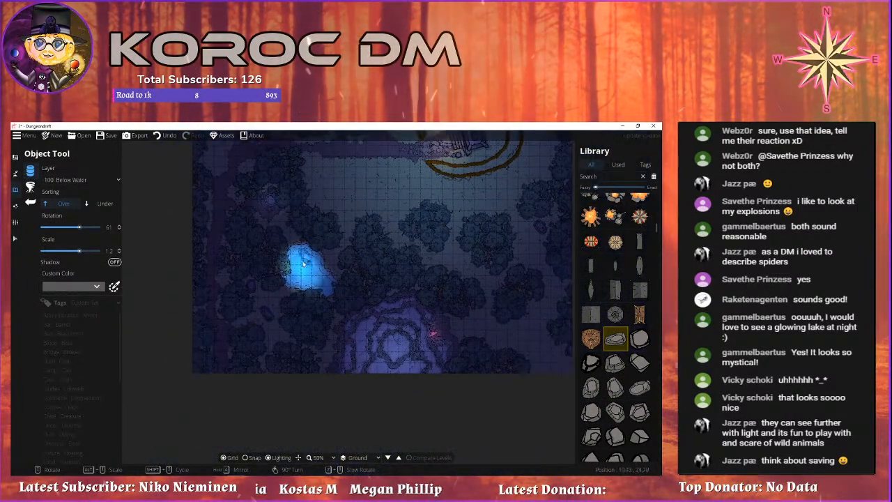
pyautogui.moveTo(293, 278); pyautogui.dragTo(281, 405)
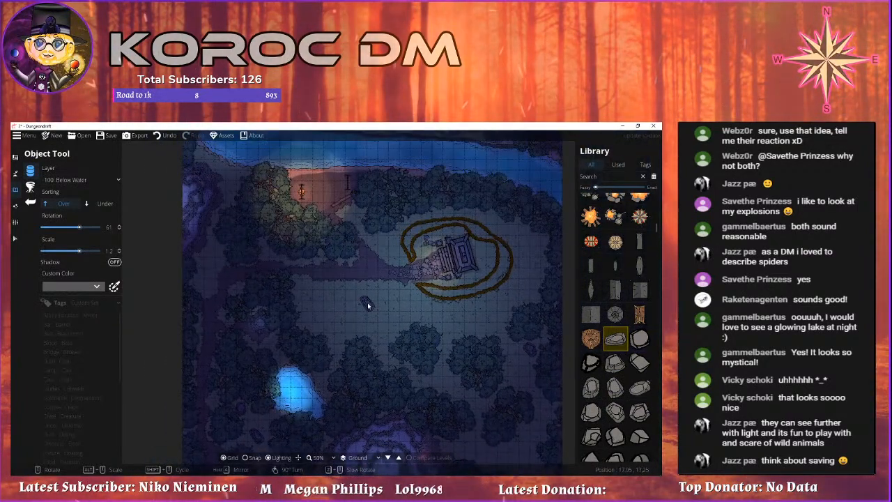
pyautogui.scroll(2, 358, 303)
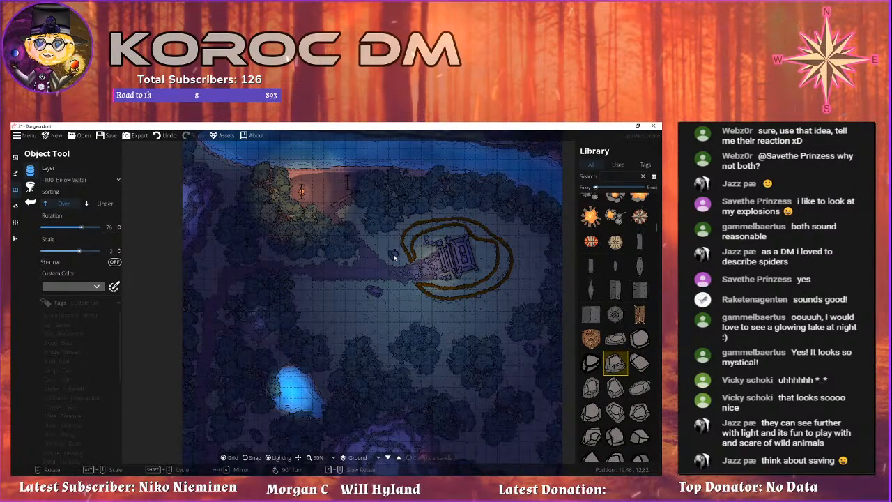
pyautogui.click(394, 257)
# Place a large rotated boulder behind the temple, inside the brown ring.
pyautogui.moveTo(485, 270); pyautogui.dragTo(430, 289)
pyautogui.scroll(4, 429, 274)
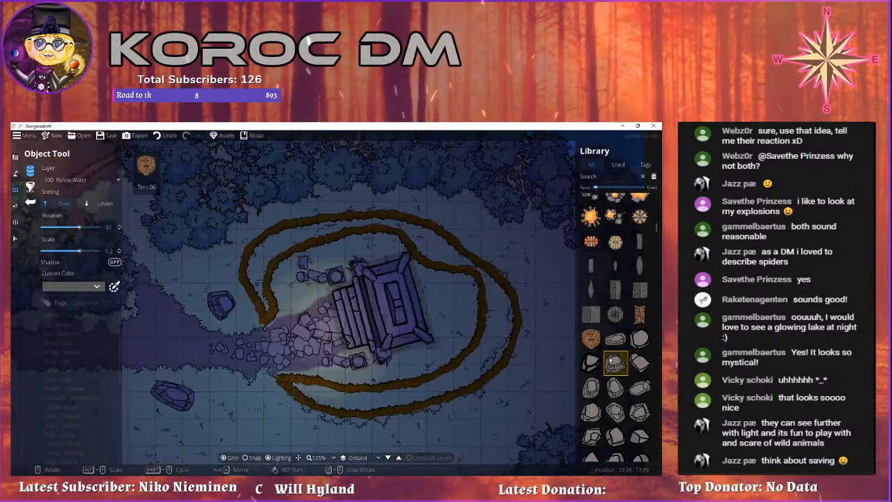
pyautogui.click(591, 387)
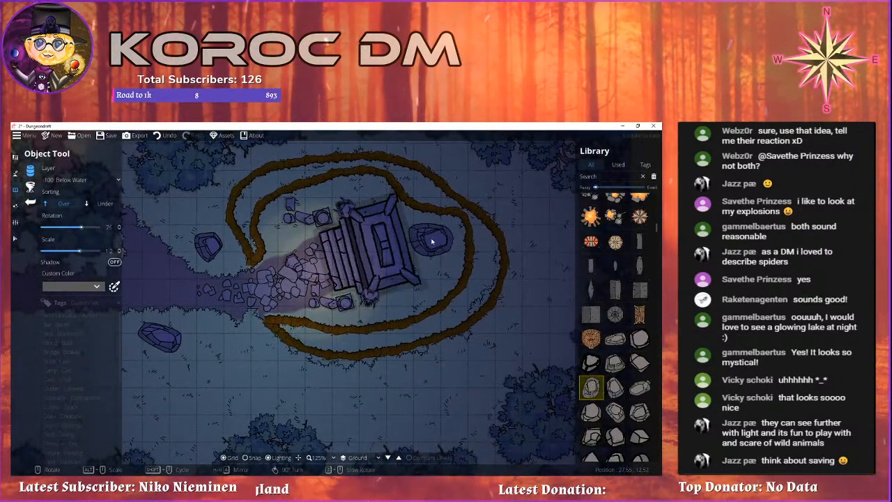
pyautogui.click(436, 245)
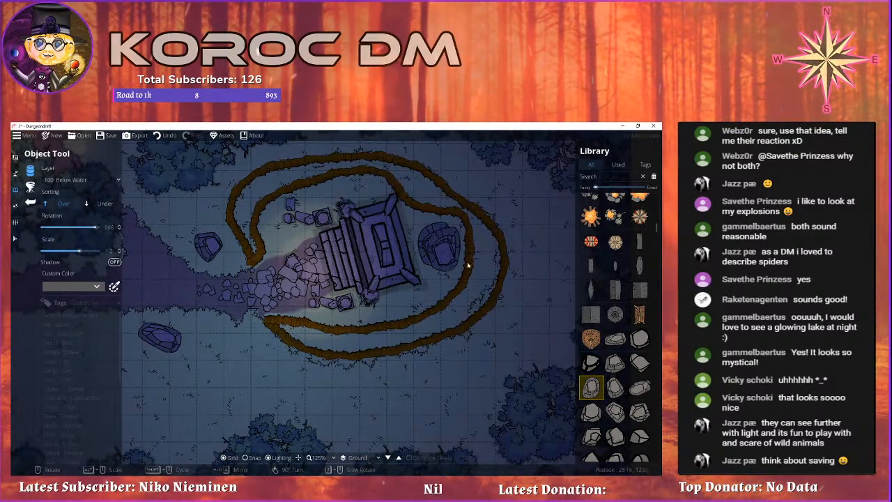
pyautogui.moveTo(450, 253); pyautogui.dragTo(441, 219)
# Place rotated long flat boulders outside the brown ring, northeast and southeast of the temple.
pyautogui.click(615, 339)
pyautogui.moveTo(506, 183); pyautogui.dragTo(503, 259)
pyautogui.moveTo(465, 399); pyautogui.dragTo(435, 285)
pyautogui.scroll(-2, 411, 311)
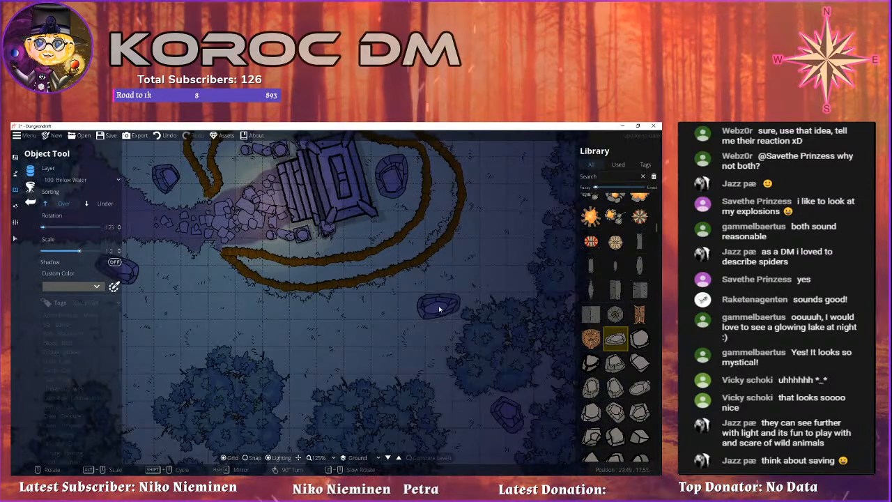
pyautogui.scroll(-2, 448, 289)
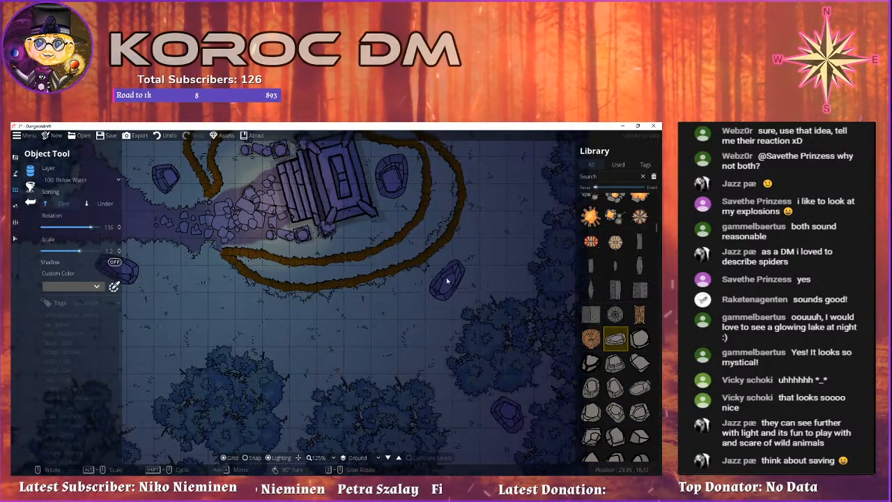
pyautogui.click(447, 279)
pyautogui.scroll(-1, 455, 283)
pyautogui.moveTo(276, 318); pyautogui.dragTo(434, 285)
# Place more boulders along the edges of the tree groups between the pond and the temple clearing.
pyautogui.scroll(-2, 354, 318)
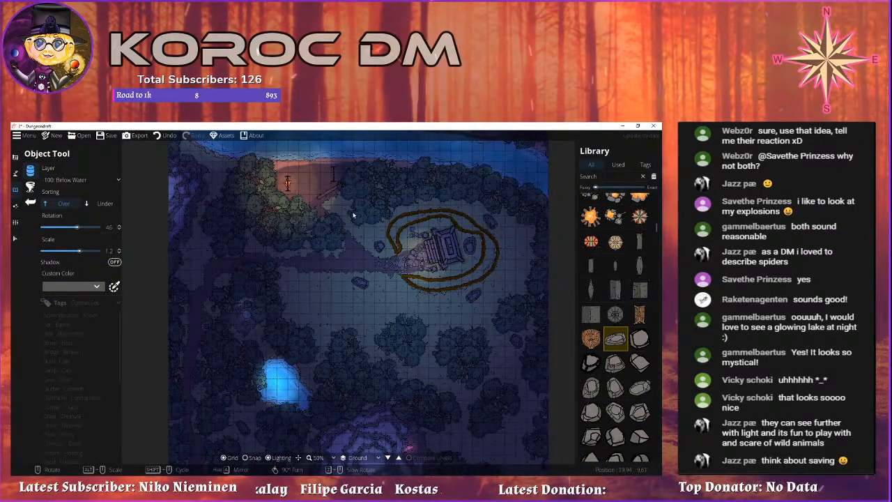
pyautogui.moveTo(364, 269); pyautogui.dragTo(337, 253)
pyautogui.scroll(-1, 330, 256)
pyautogui.moveTo(368, 279); pyautogui.dragTo(357, 278)
pyautogui.click(591, 387)
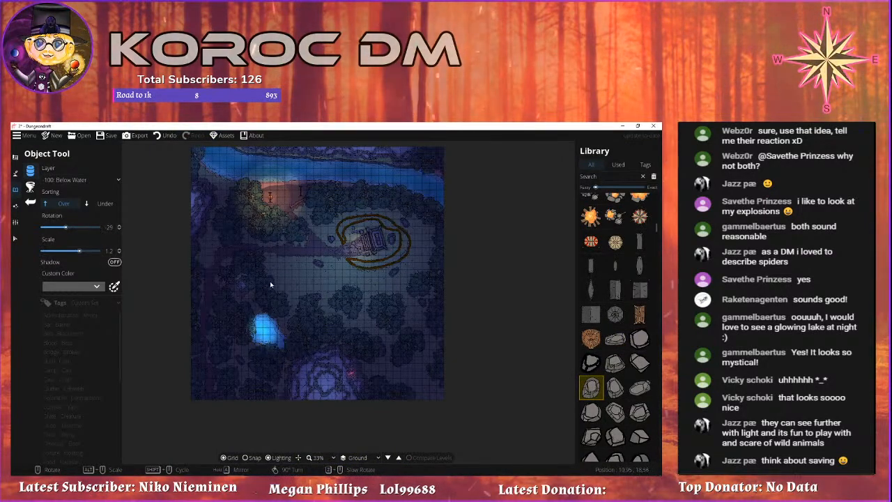
# Place a pentagonal boulder beside the trees south of the western path and save the map.
pyautogui.scroll(3, 274, 266)
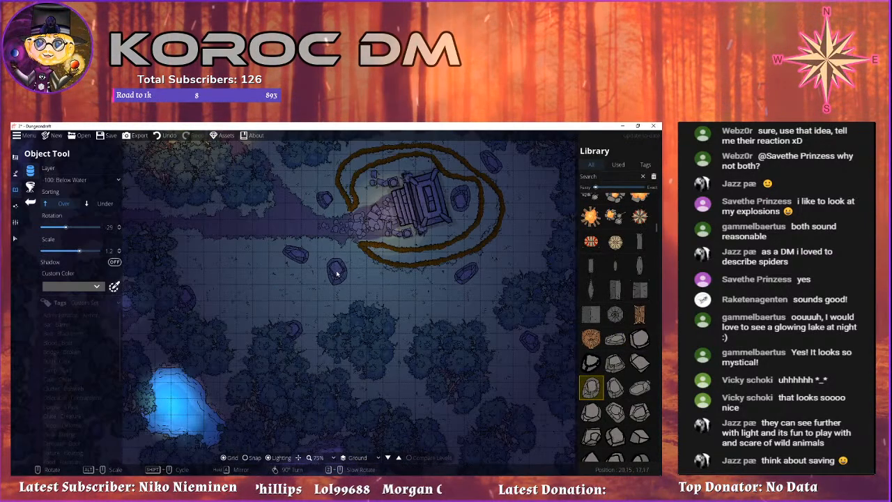
pyautogui.scroll(2, 242, 281)
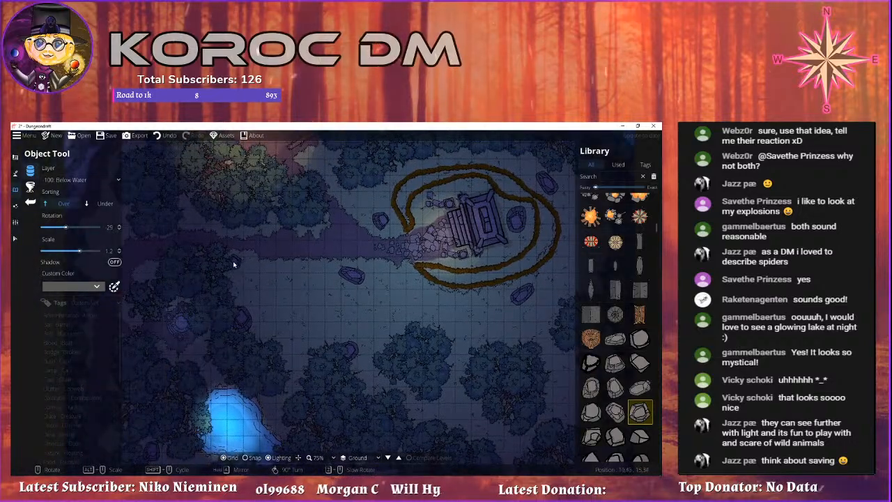
pyautogui.moveTo(333, 315); pyautogui.dragTo(310, 338)
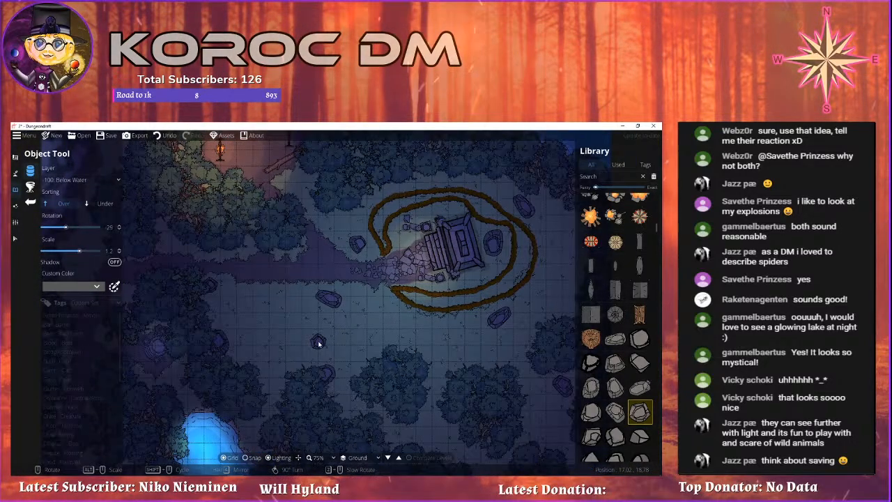
pyautogui.moveTo(292, 253); pyautogui.dragTo(260, 298)
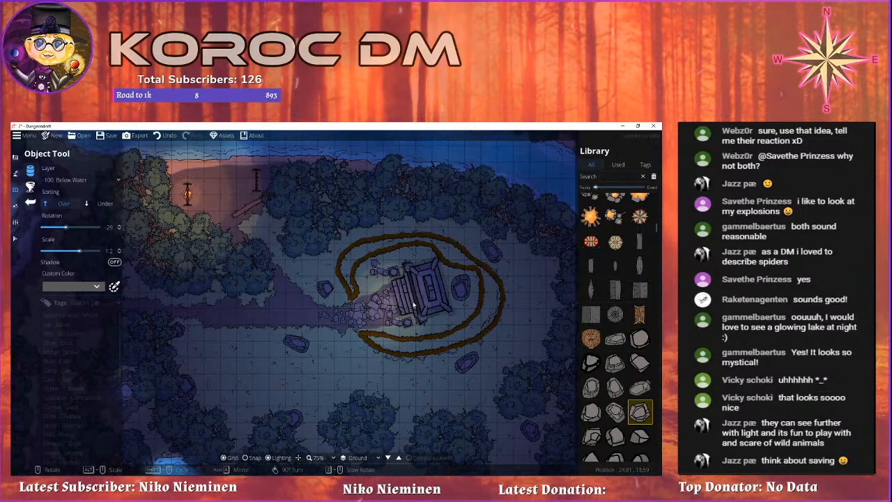
pyautogui.moveTo(305, 285); pyautogui.dragTo(284, 276)
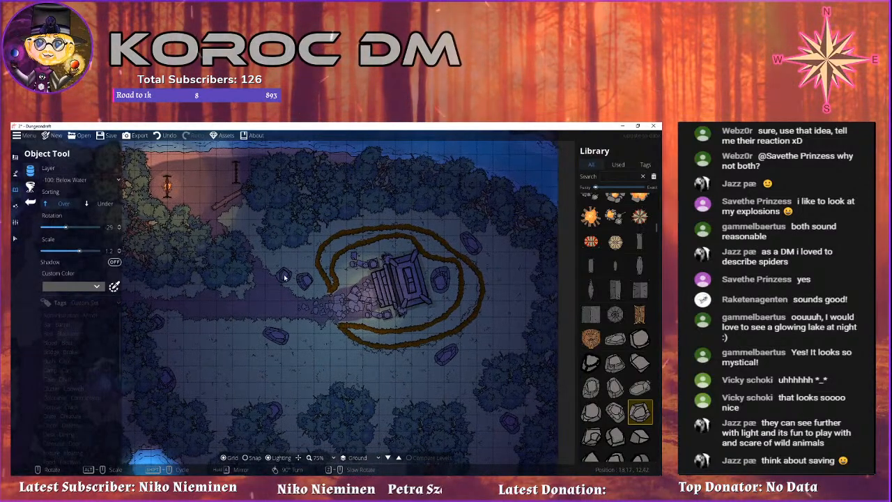
pyautogui.hotkey('ctrl', 's')
# Browse the object library past the food and debris items and choose the bottle for placement.
pyautogui.moveTo(185, 281)
pyautogui.mouseDown()
pyautogui.moveTo(232, 290)
pyautogui.moveTo(174, 274)
pyautogui.mouseUp()
pyautogui.scroll(-8, 593, 326)
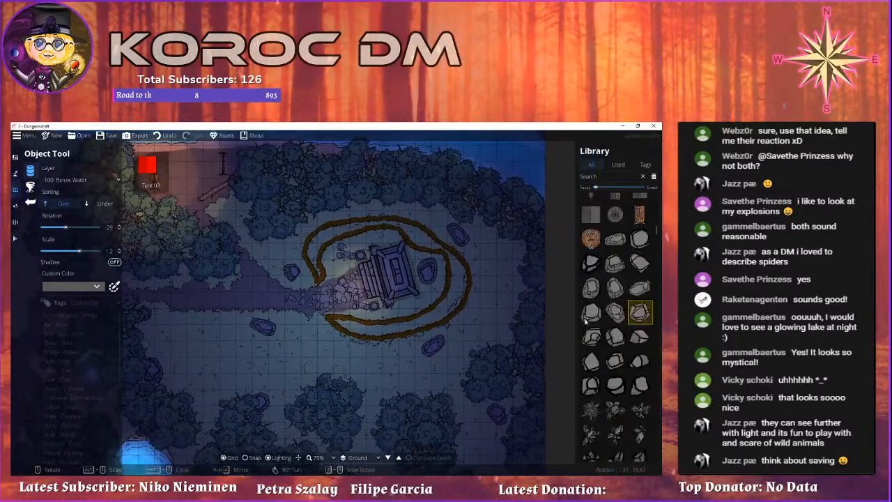
pyautogui.scroll(-5, 601, 298)
pyautogui.moveTo(656, 241); pyautogui.dragTo(658, 208)
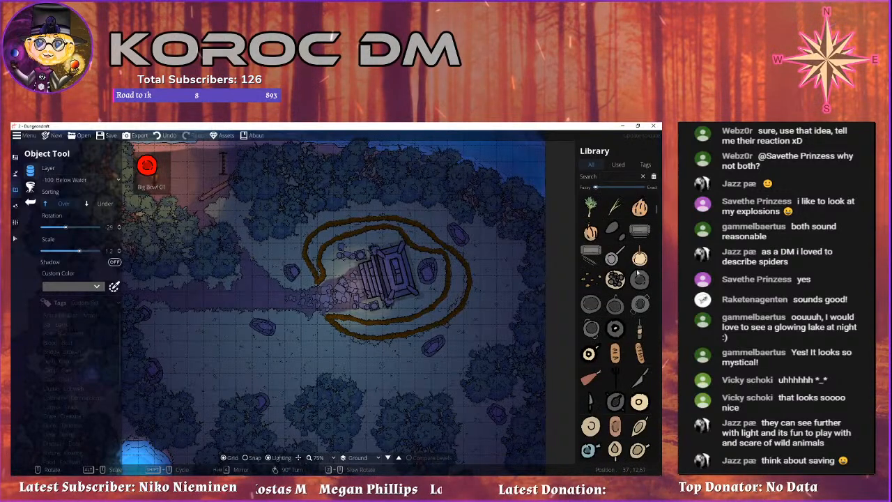
pyautogui.moveTo(488, 237); pyautogui.dragTo(477, 365)
pyautogui.scroll(-1, 477, 365)
pyautogui.scroll(-9, 611, 314)
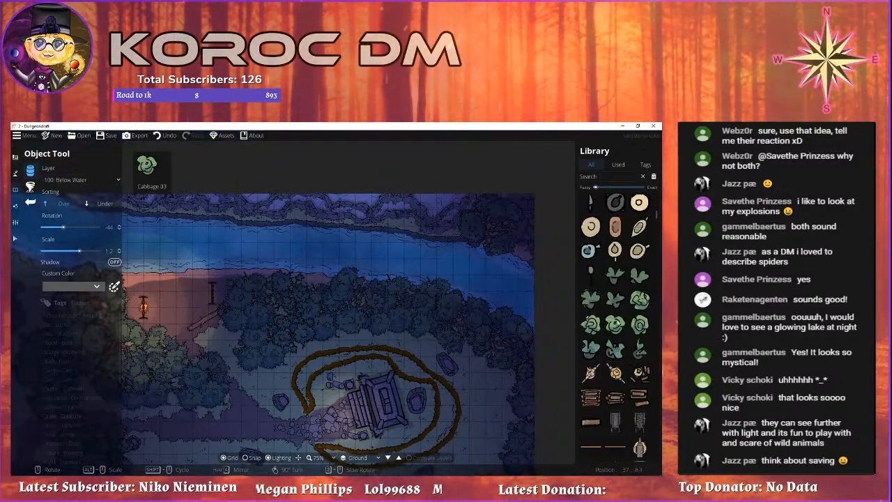
pyautogui.scroll(-8, 611, 315)
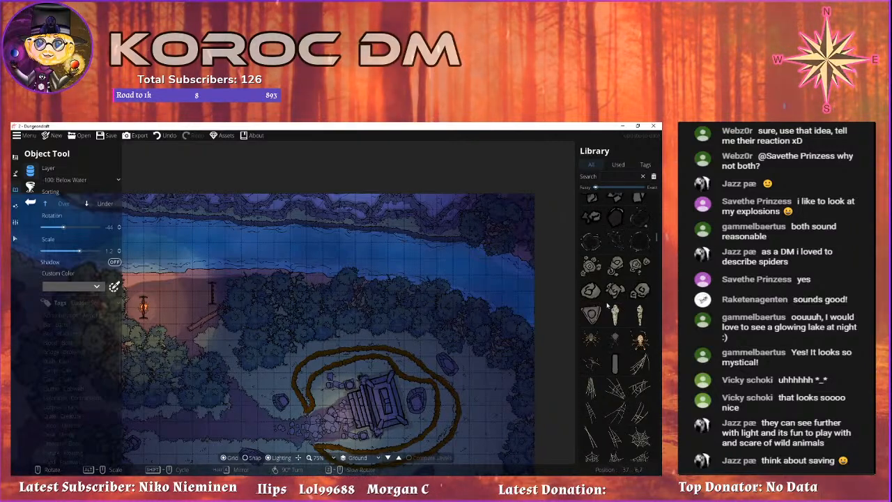
pyautogui.scroll(-8, 607, 311)
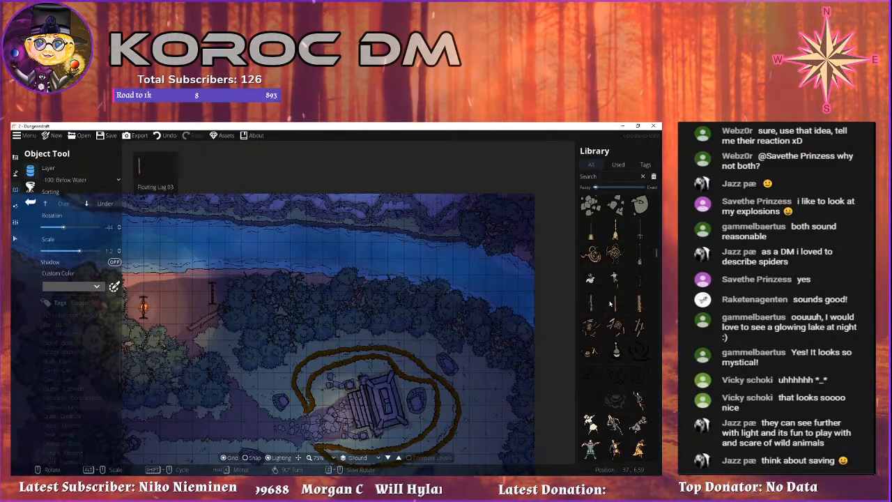
pyautogui.click(613, 355)
# Look along the river from the campfire beach to the map's east edge for a spot for the bottle.
pyautogui.moveTo(182, 260); pyautogui.dragTo(373, 267)
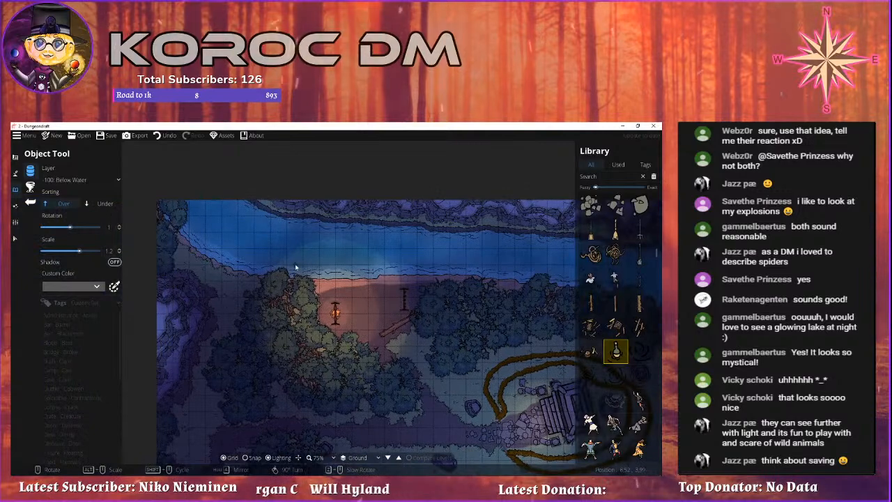
pyautogui.scroll(3, 322, 263)
pyautogui.moveTo(182, 229); pyautogui.dragTo(147, 227)
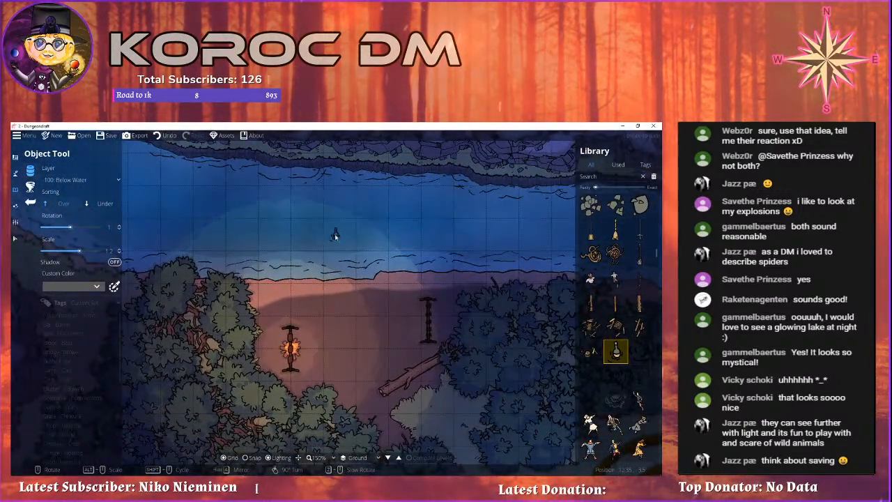
pyautogui.moveTo(366, 235); pyautogui.dragTo(159, 251)
pyautogui.moveTo(480, 234); pyautogui.dragTo(167, 228)
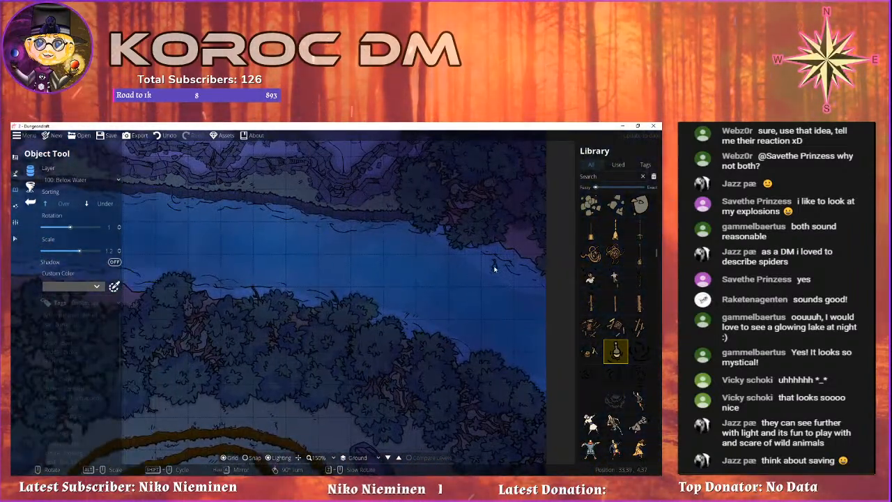
pyautogui.moveTo(414, 270); pyautogui.dragTo(530, 269)
pyautogui.moveTo(253, 261); pyautogui.dragTo(499, 202)
pyautogui.moveTo(272, 201); pyautogui.dragTo(341, 312)
pyautogui.moveTo(424, 271); pyautogui.dragTo(265, 262)
pyautogui.moveTo(418, 273); pyautogui.dragTo(151, 244)
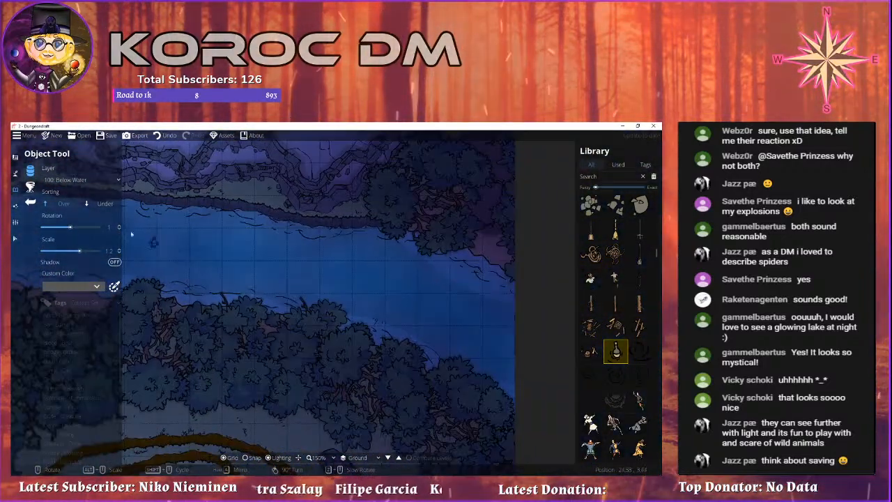
# Set the object layer to 100: User Layer 1 and place the bottle at the river's south shore beside the trees west of the beach.
pyautogui.click(77, 179)
pyautogui.click(70, 246)
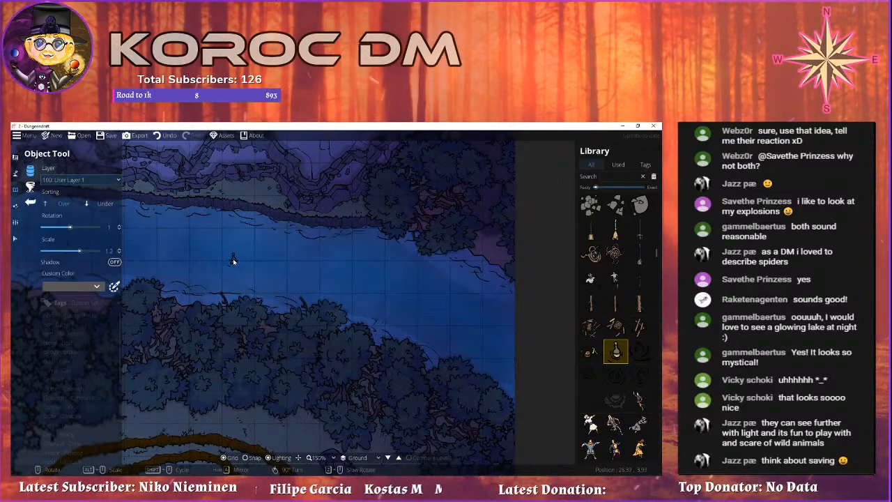
pyautogui.scroll(-1, 285, 265)
pyautogui.moveTo(279, 265); pyautogui.dragTo(567, 255)
pyautogui.moveTo(245, 255); pyautogui.dragTo(381, 255)
pyautogui.moveTo(268, 230); pyautogui.dragTo(474, 288)
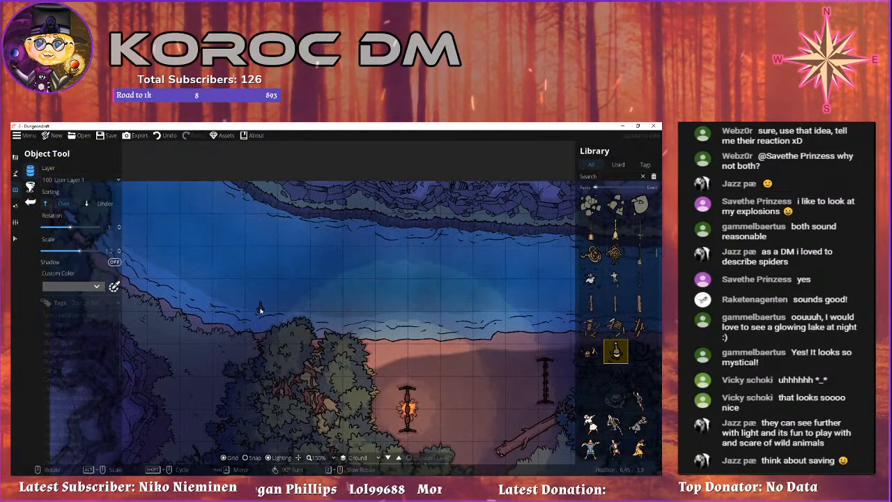
pyautogui.click(298, 308)
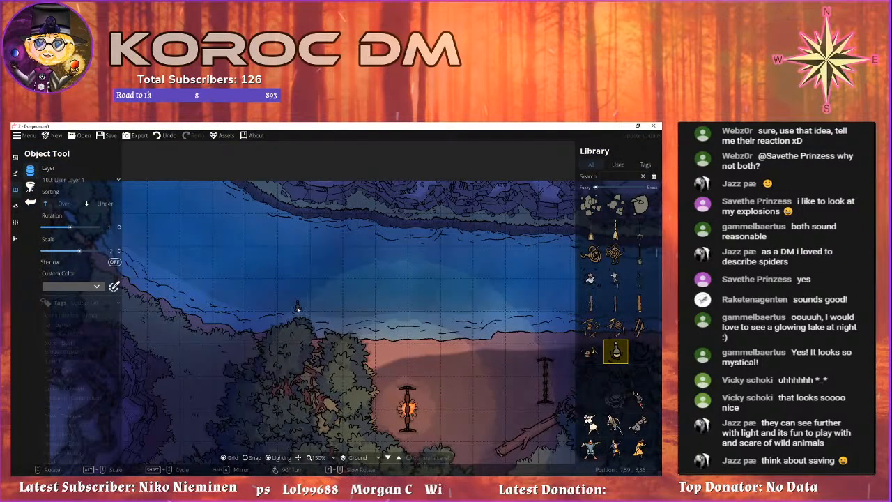
pyautogui.moveTo(223, 347); pyautogui.dragTo(234, 315)
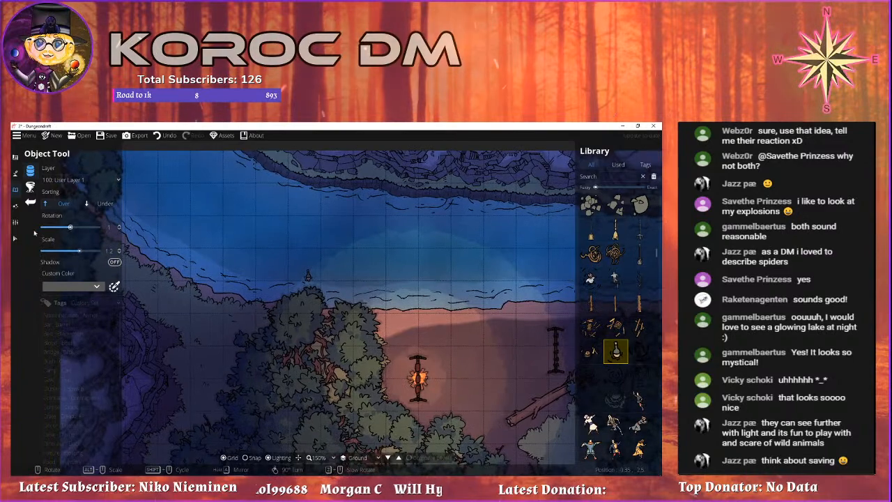
# Activate the Material Brush and set its layer to -400: Below Ground.
pyautogui.click(15, 173)
pyautogui.click(30, 171)
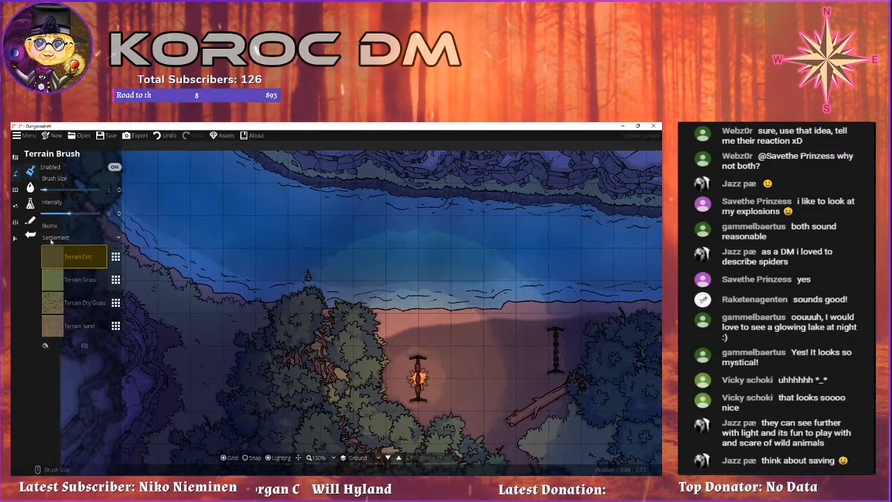
pyautogui.click(29, 203)
pyautogui.moveTo(276, 300); pyautogui.dragTo(293, 286)
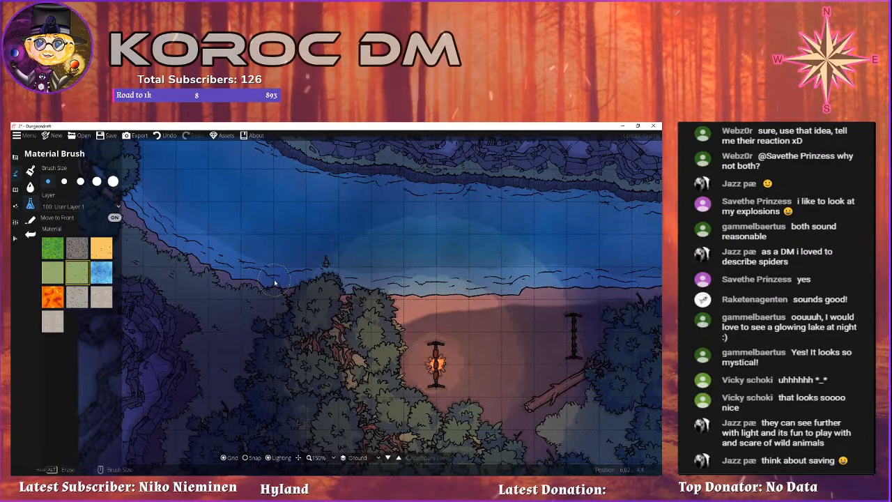
pyautogui.click(79, 207)
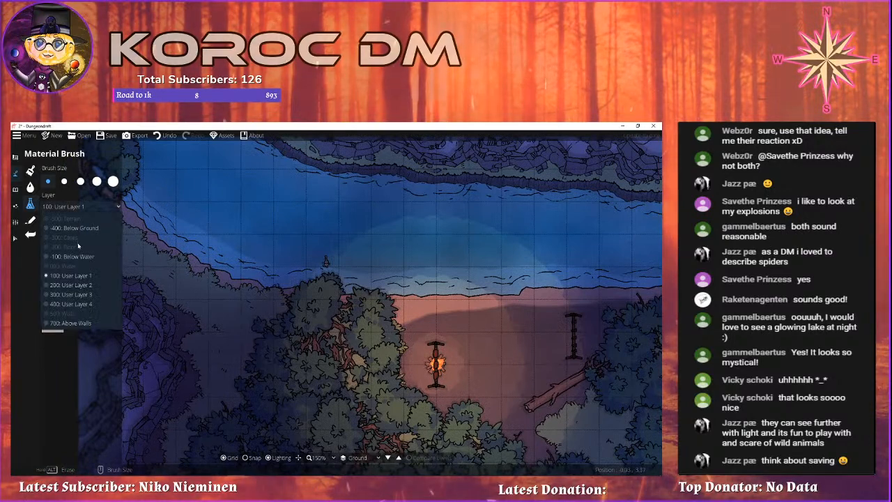
pyautogui.click(73, 228)
# Look over the map from the beach past the temple clearing to the glowing pond.
pyautogui.moveTo(304, 253); pyautogui.dragTo(229, 228)
pyautogui.scroll(-1, 262, 235)
pyautogui.moveTo(423, 255); pyautogui.dragTo(129, 146)
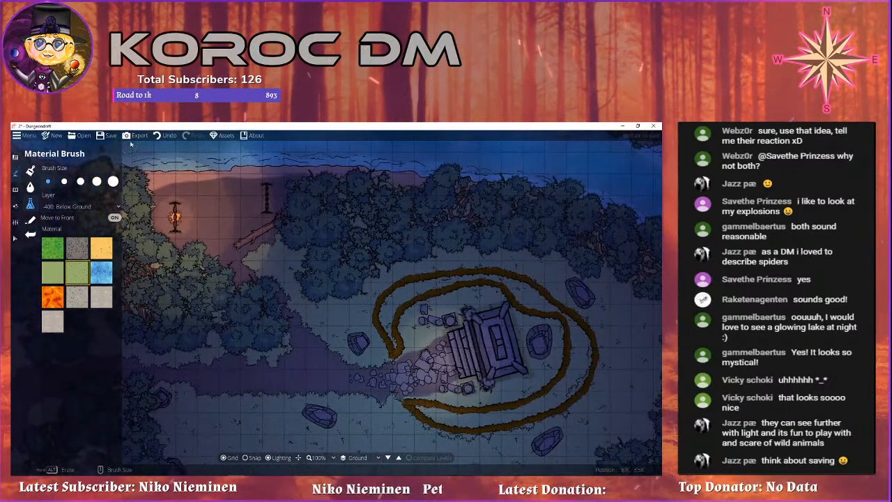
pyautogui.moveTo(372, 230); pyautogui.dragTo(225, 209)
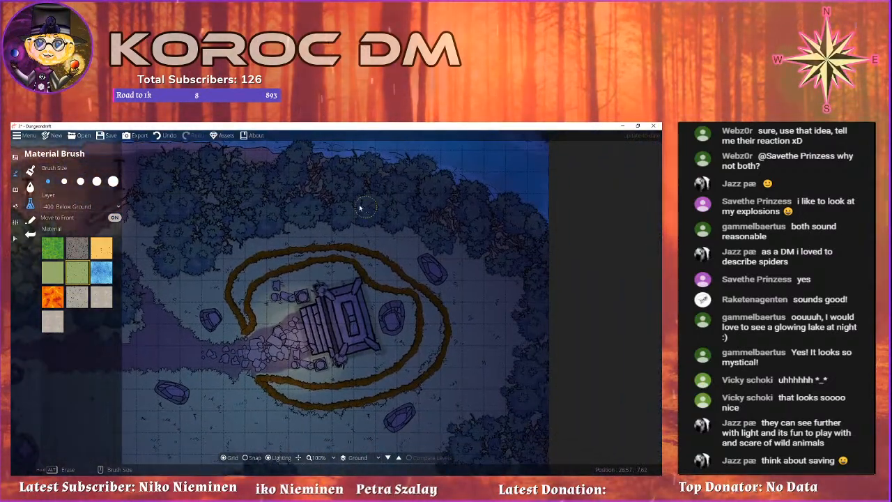
pyautogui.moveTo(366, 209); pyautogui.dragTo(289, 192)
pyautogui.moveTo(416, 239); pyautogui.dragTo(459, 133)
pyautogui.moveTo(330, 240); pyautogui.dragTo(541, 238)
pyautogui.moveTo(293, 235); pyautogui.dragTo(439, 141)
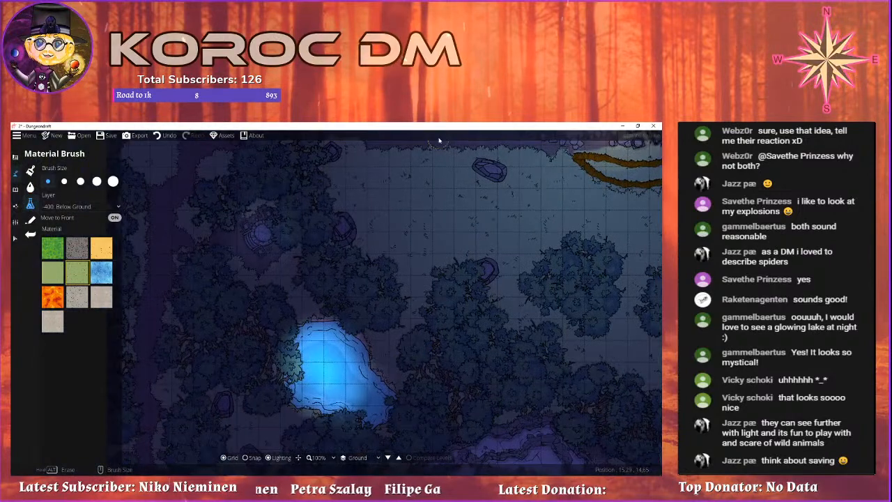
# Try the bird nest with eggs, rotated -14 degrees and scaled to 0.8, among the trees west of the pond.
pyautogui.click(16, 190)
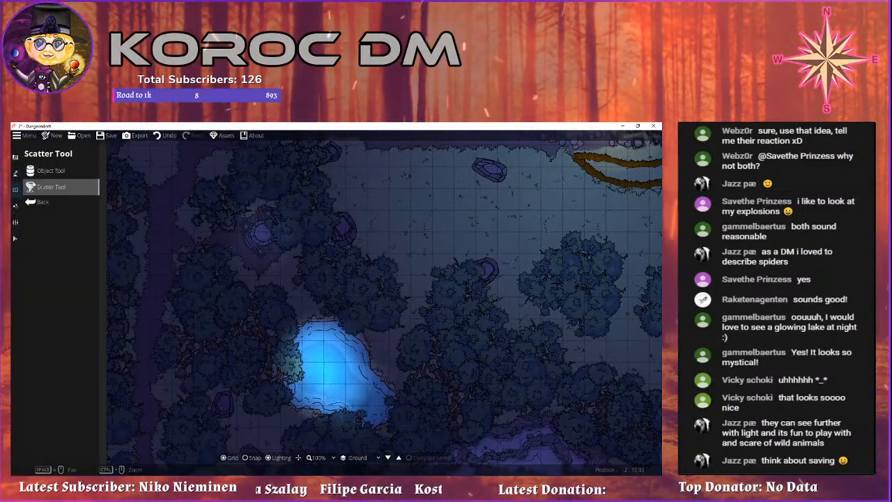
pyautogui.click(30, 171)
pyautogui.scroll(-3, 624, 296)
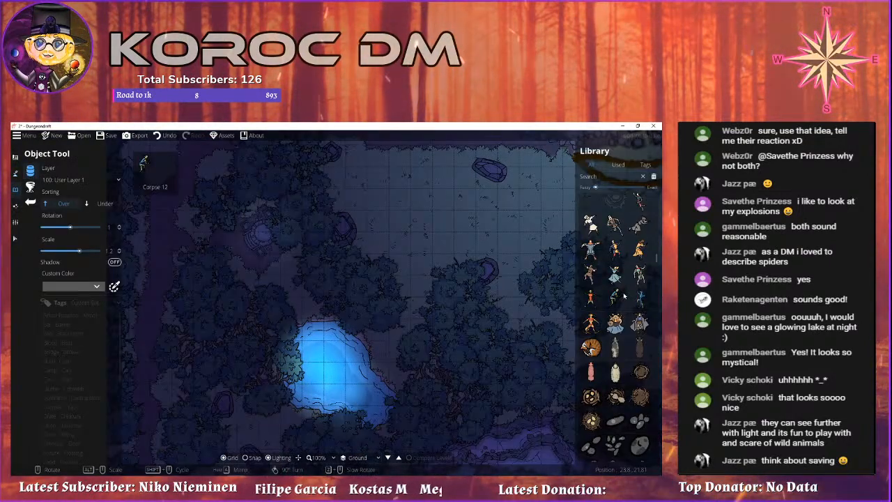
pyautogui.scroll(-6, 624, 296)
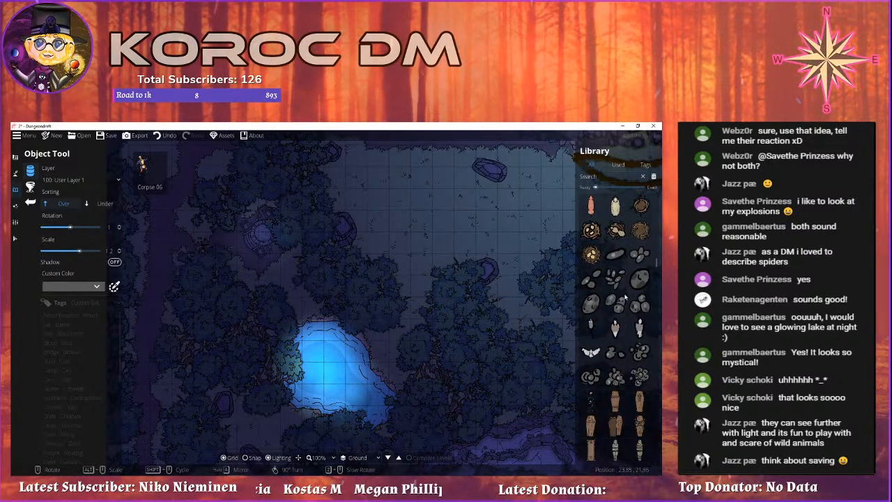
pyautogui.scroll(5, 620, 289)
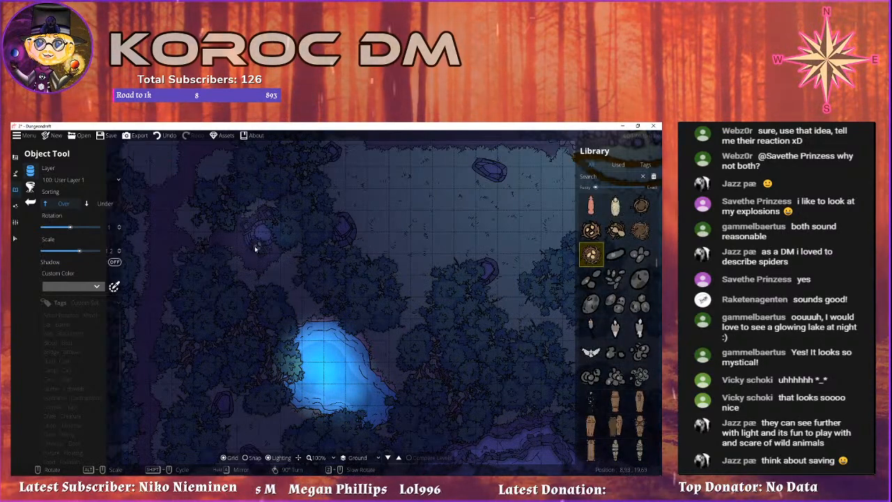
pyautogui.scroll(-1, 255, 321)
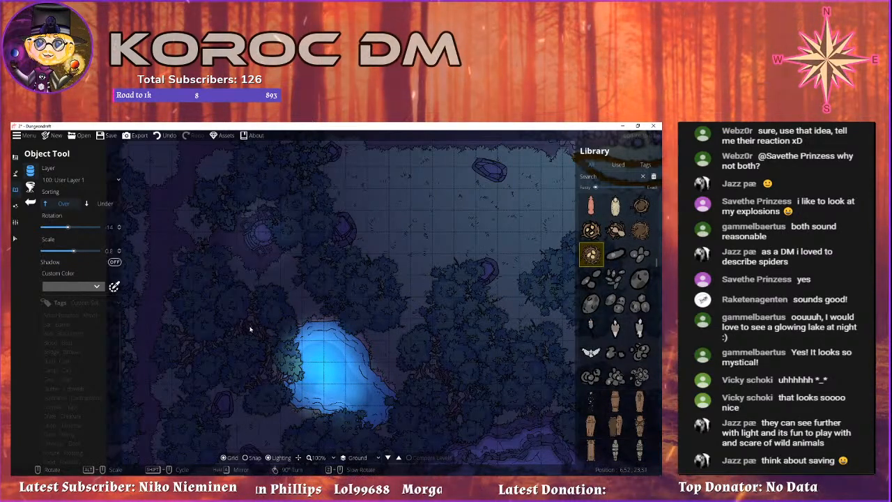
# Try a different bird nest, rotated 16 degrees and scaled to 1.6, among the trees east of the pond.
pyautogui.moveTo(427, 285); pyautogui.dragTo(372, 182)
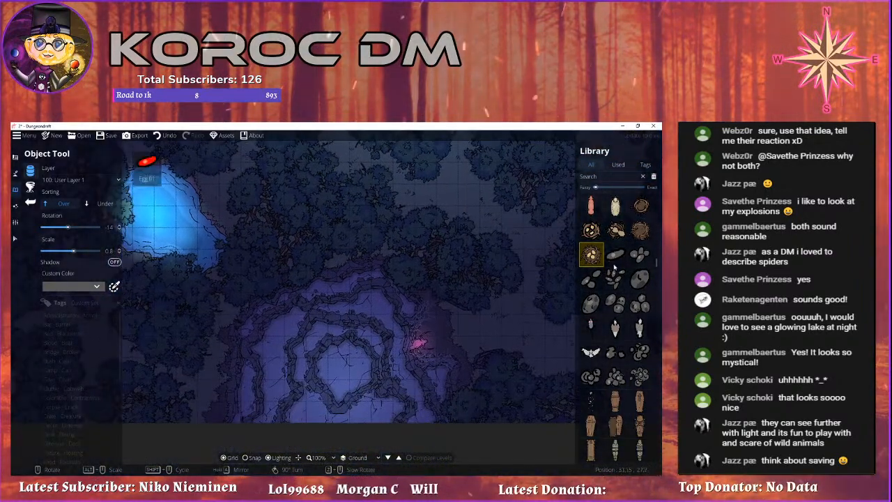
pyautogui.click(610, 238)
pyautogui.scroll(5, 416, 255)
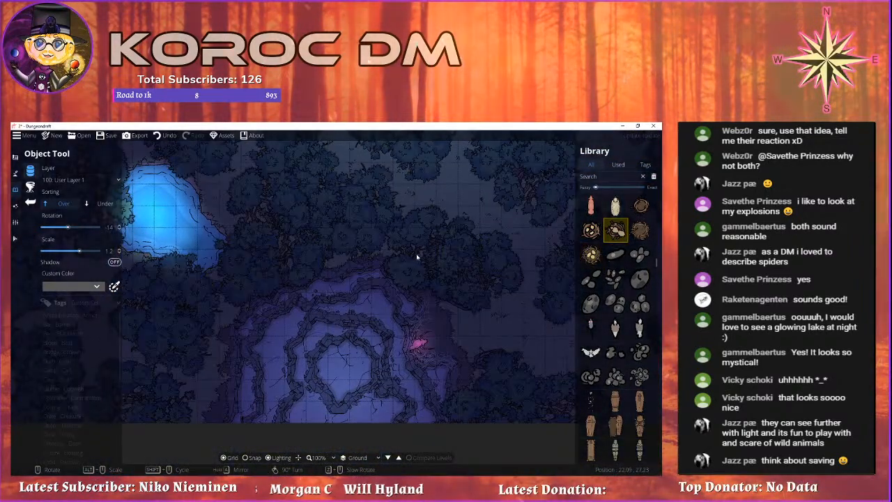
pyautogui.scroll(1, 417, 255)
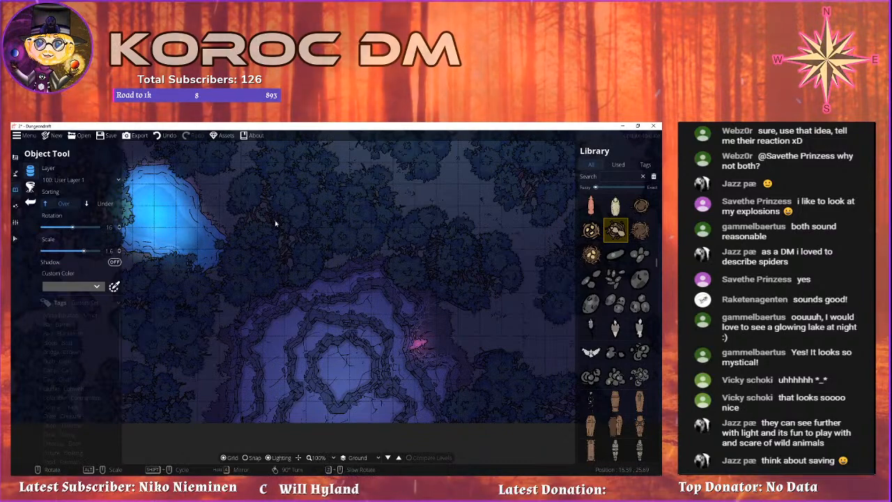
pyautogui.moveTo(393, 222); pyautogui.dragTo(528, 168)
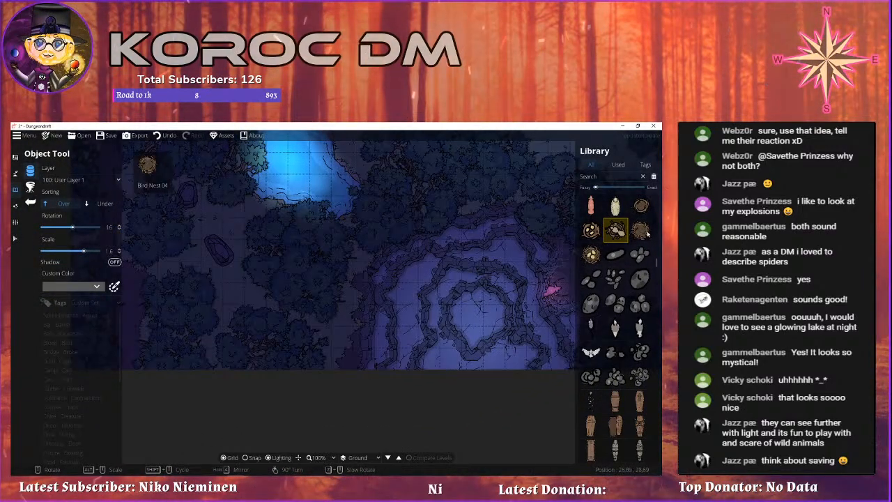
# Set the layer to 300: User Layer 3 and place Bird Nest 04, scaled to 0.9, on the trees south of the pond.
pyautogui.click(62, 179)
pyautogui.click(67, 263)
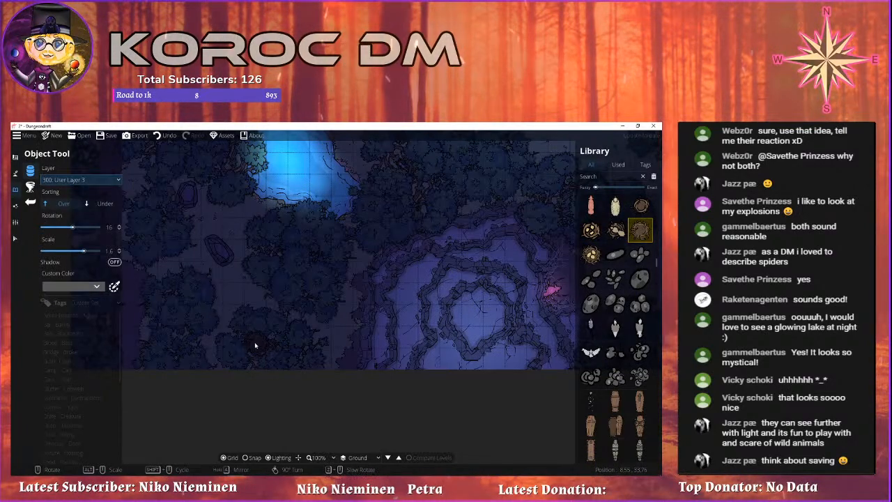
pyautogui.scroll(-6, 259, 348)
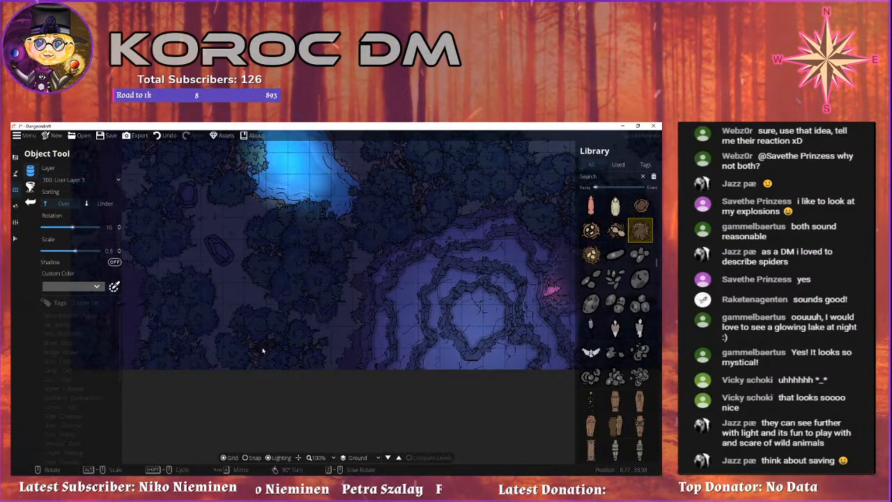
# Place a bird nest with eggs and a differently shaped nest, scaled to 1.1, on the tree groups along the map's east side.
pyautogui.moveTo(402, 301); pyautogui.dragTo(234, 374)
pyautogui.moveTo(508, 306); pyautogui.dragTo(193, 289)
pyautogui.moveTo(244, 248); pyautogui.dragTo(289, 293)
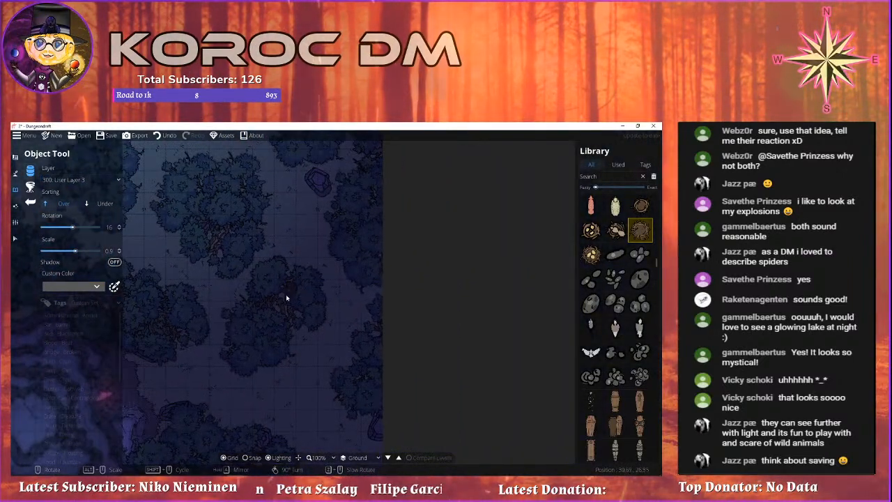
pyautogui.click(591, 254)
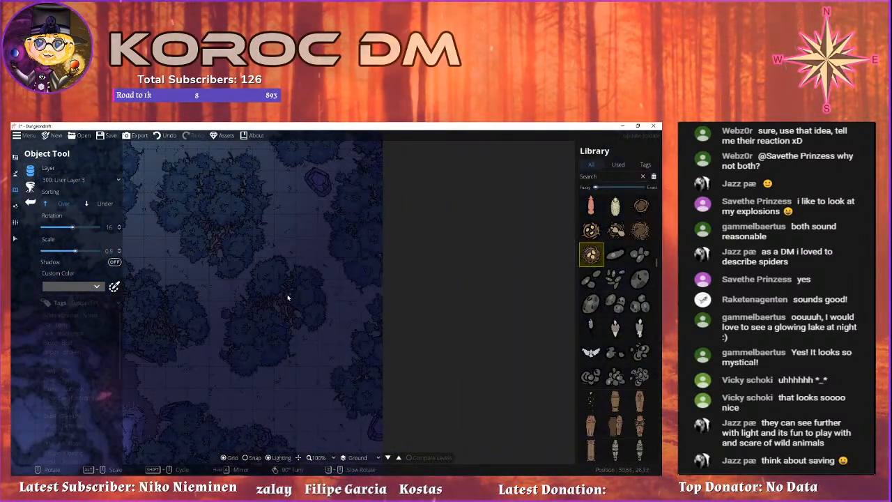
pyautogui.moveTo(308, 193); pyautogui.dragTo(346, 429)
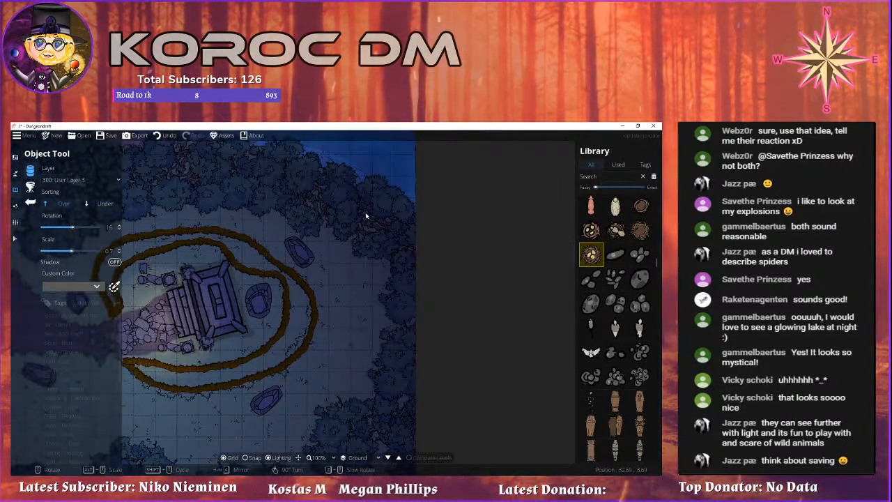
pyautogui.click(616, 230)
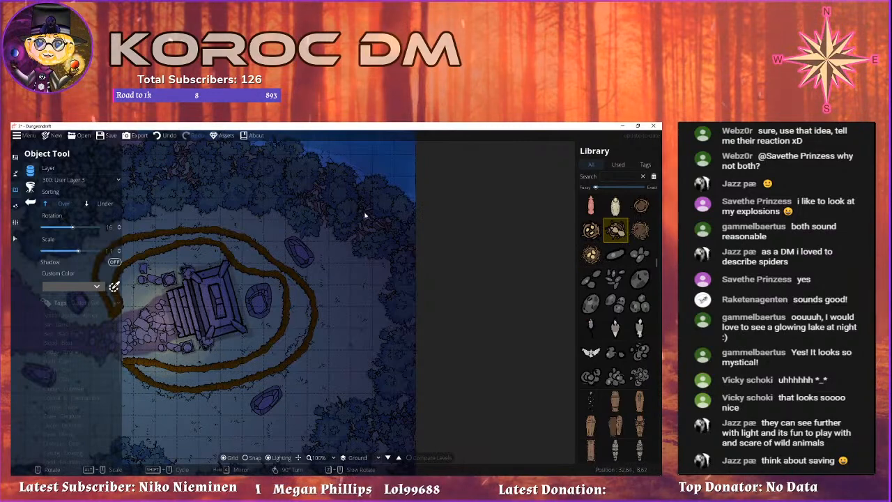
# Browse the object library for another small detail object and choose the teddy bear.
pyautogui.moveTo(303, 293); pyautogui.dragTo(443, 210)
pyautogui.moveTo(454, 256); pyautogui.dragTo(425, 178)
pyautogui.scroll(-10, 599, 359)
pyautogui.scroll(-6, 606, 345)
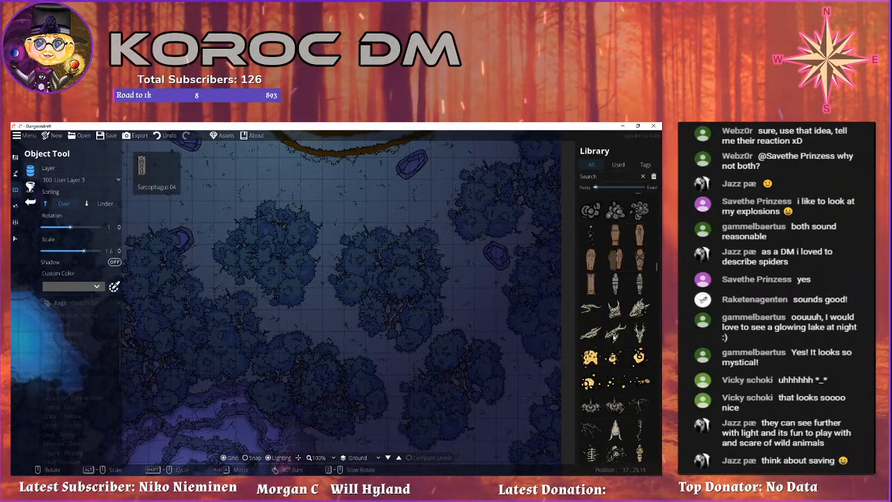
pyautogui.scroll(-10, 614, 316)
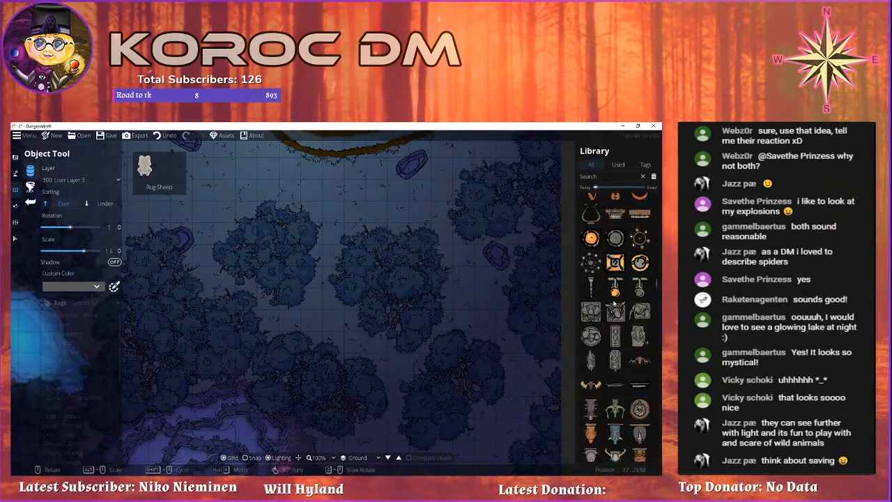
pyautogui.scroll(-15, 614, 300)
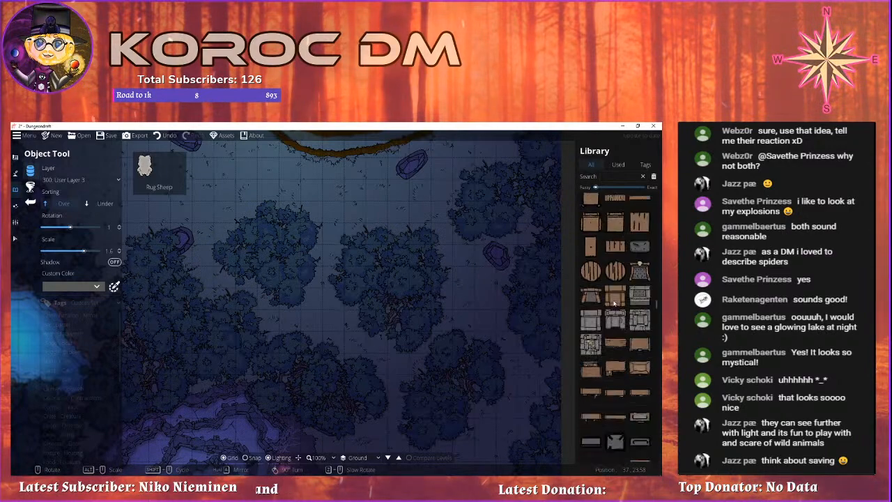
pyautogui.scroll(-5, 625, 310)
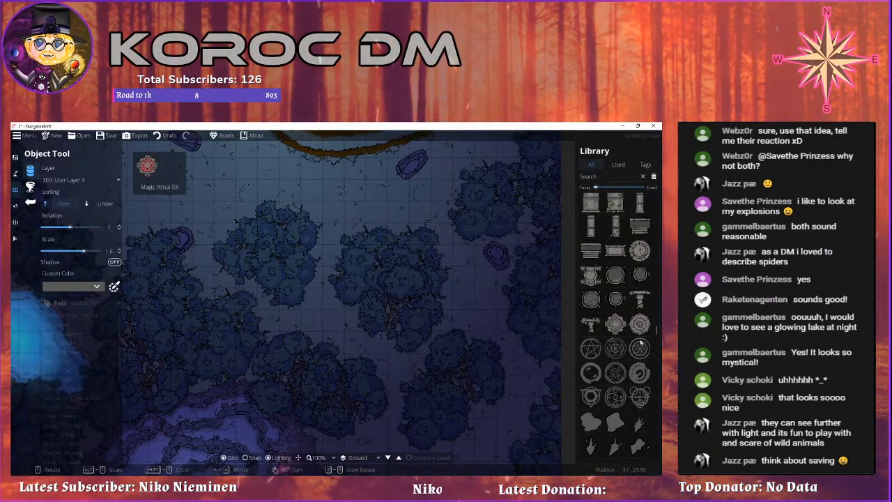
pyautogui.moveTo(657, 330); pyautogui.dragTo(659, 259)
pyautogui.scroll(5, 617, 313)
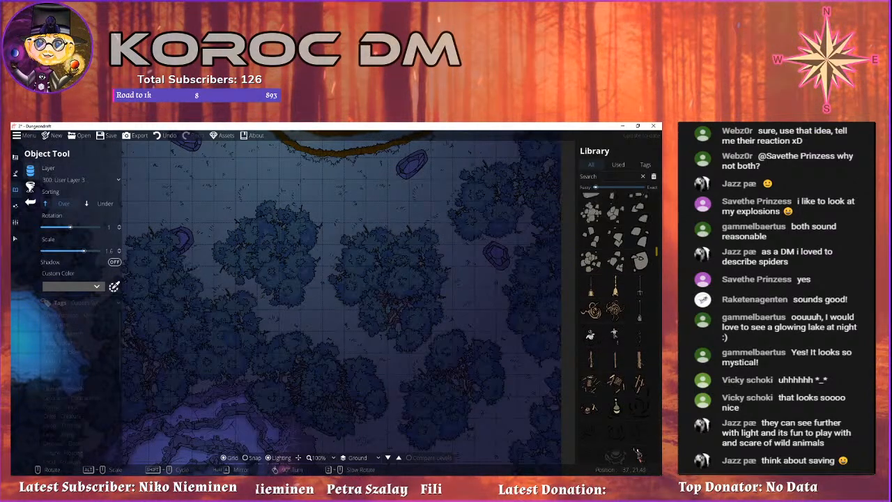
pyautogui.click(640, 275)
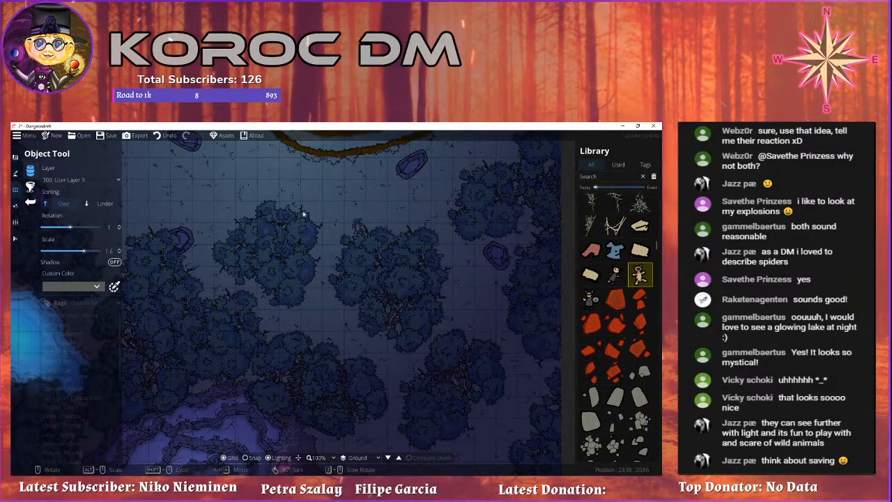
# Scale the teddy bear to 1 and try it on the round stone ruin north-west of the pond.
pyautogui.moveTo(275, 189); pyautogui.dragTo(533, 253)
pyautogui.scroll(-4, 330, 263)
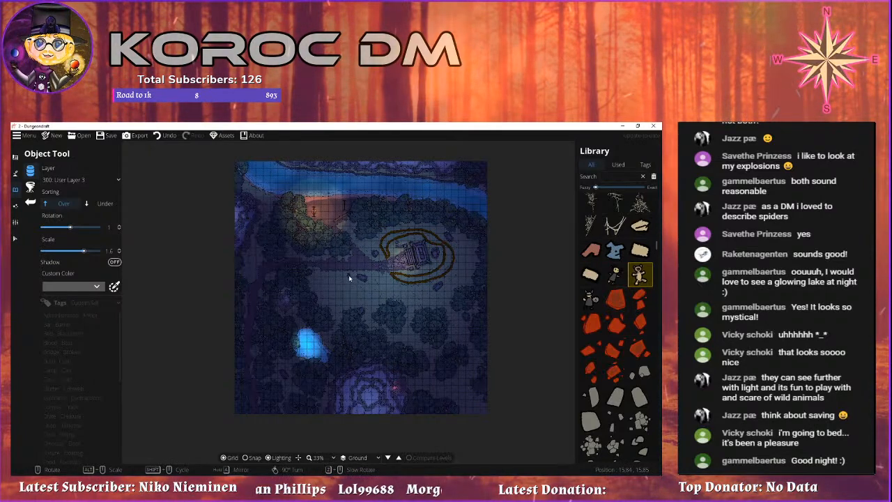
pyautogui.moveTo(249, 289); pyautogui.dragTo(190, 277)
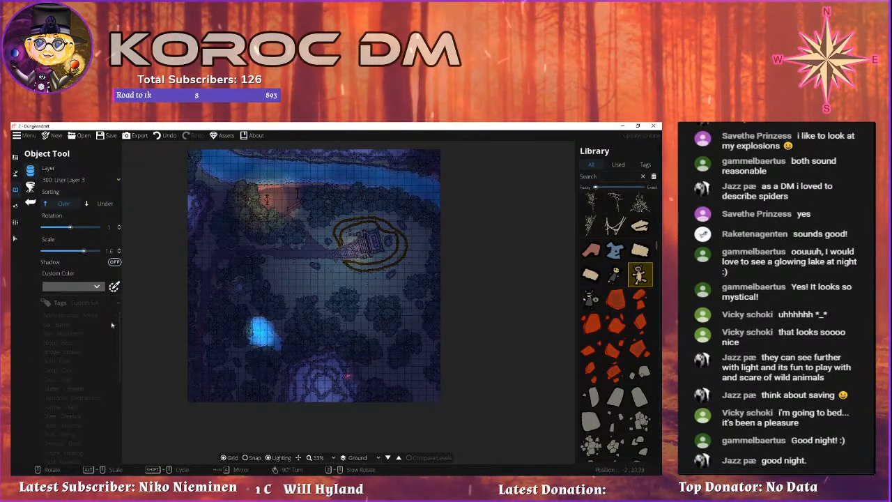
pyautogui.moveTo(278, 269); pyautogui.dragTo(296, 278)
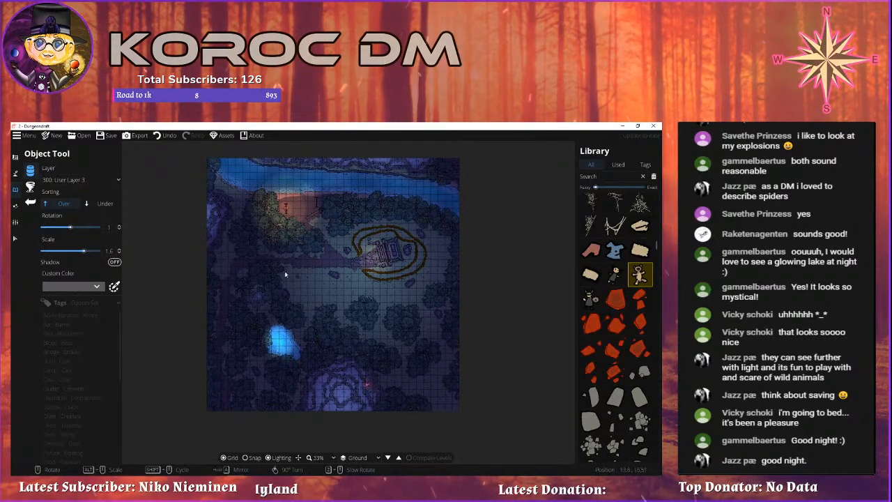
pyautogui.scroll(10, 259, 301)
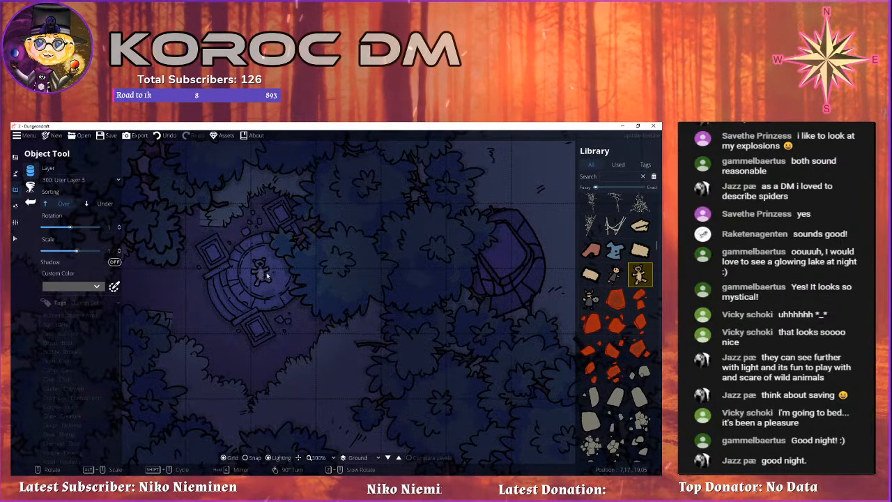
pyautogui.scroll(1, 265, 272)
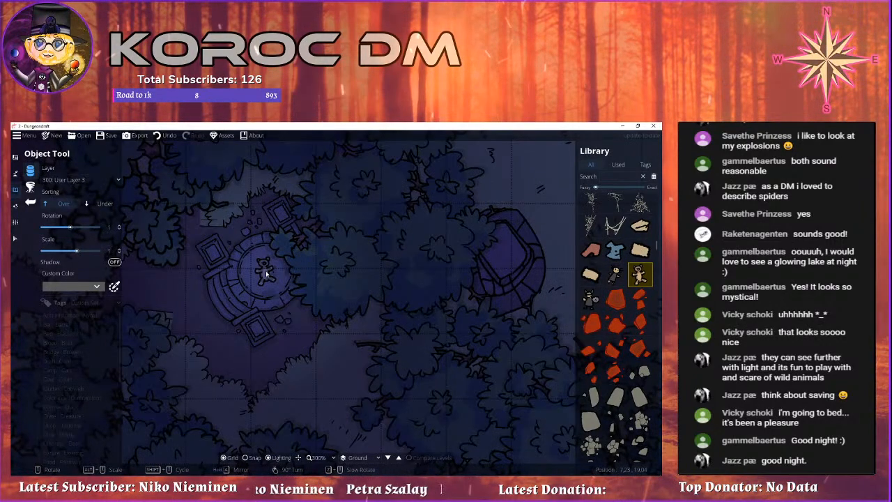
pyautogui.moveTo(375, 235); pyautogui.dragTo(329, 369)
pyautogui.scroll(-5, 383, 284)
pyautogui.moveTo(327, 216); pyautogui.dragTo(297, 351)
pyautogui.moveTo(446, 237); pyautogui.dragTo(382, 363)
pyautogui.moveTo(493, 335); pyautogui.dragTo(376, 293)
pyautogui.scroll(-1, 376, 293)
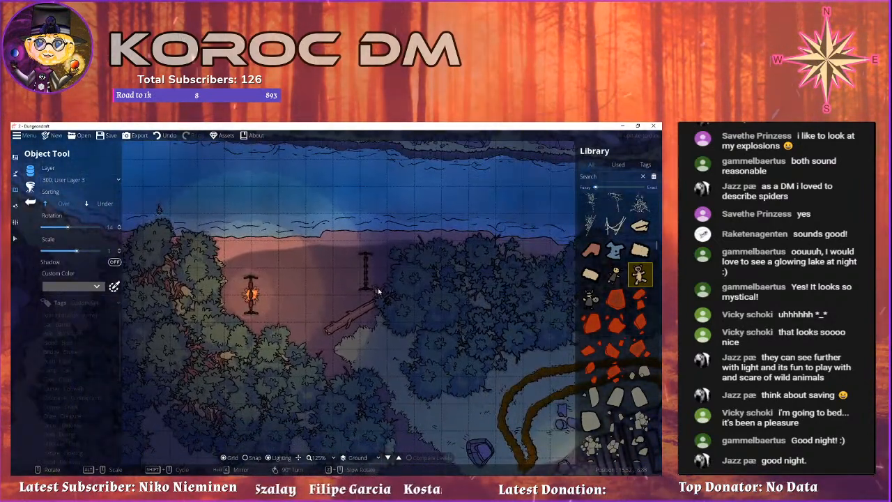
# Set sorting to Under and the layer to 100: User Layer 1, and try the teddy bear, rotated 31 degrees, around the beach's forest edge.
pyautogui.click(99, 204)
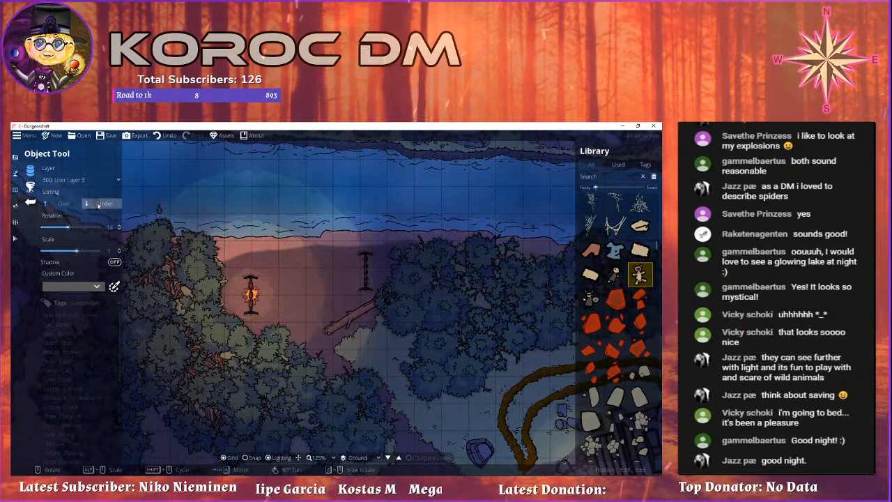
pyautogui.click(76, 181)
pyautogui.click(66, 249)
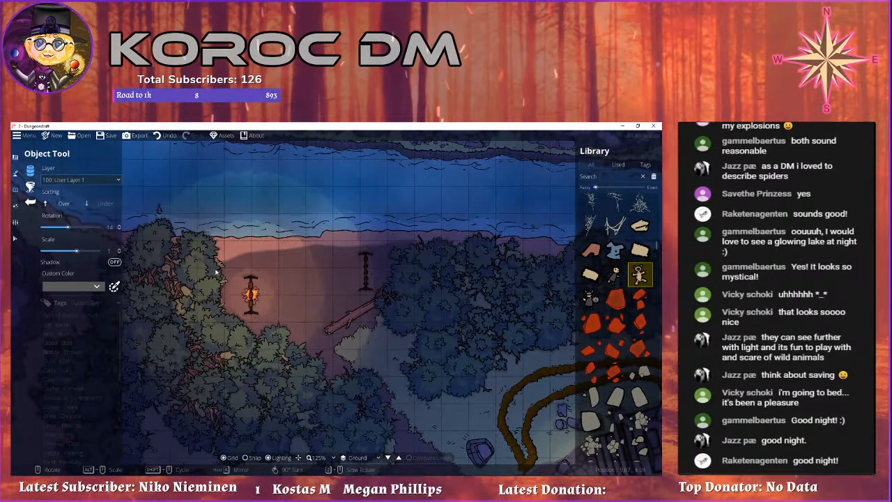
pyautogui.scroll(3, 221, 266)
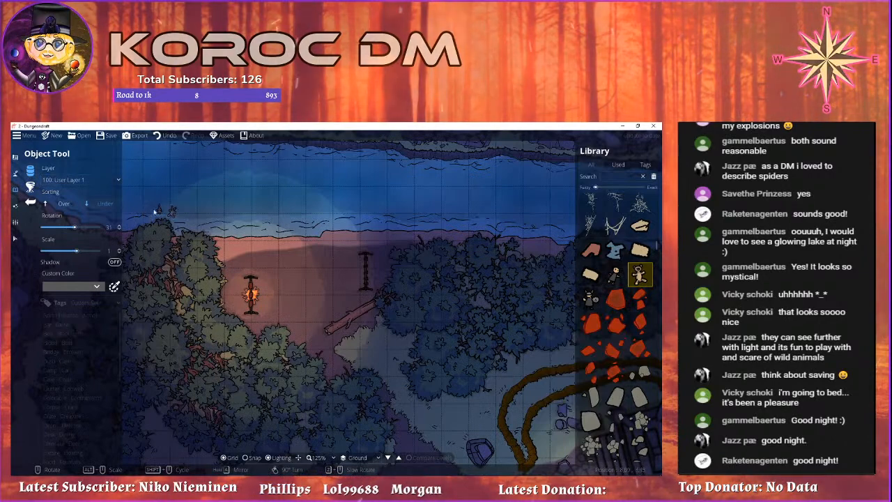
pyautogui.moveTo(263, 319); pyautogui.dragTo(218, 260)
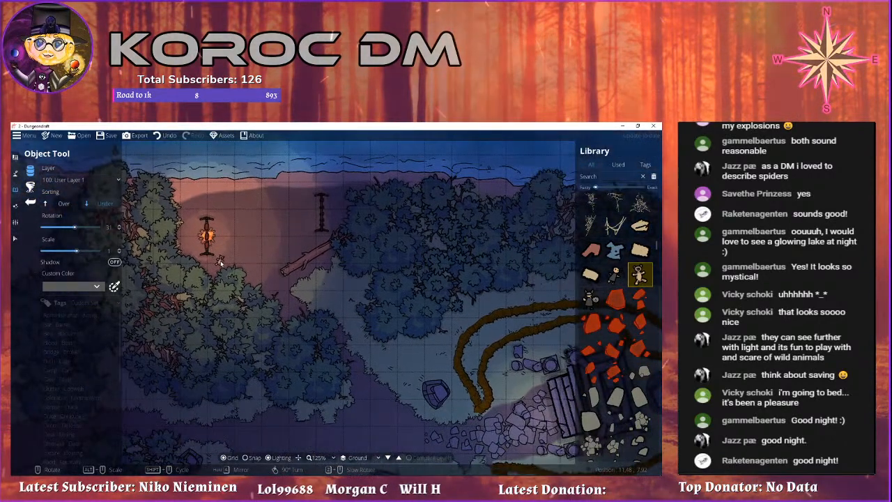
pyautogui.moveTo(297, 334); pyautogui.dragTo(113, 202)
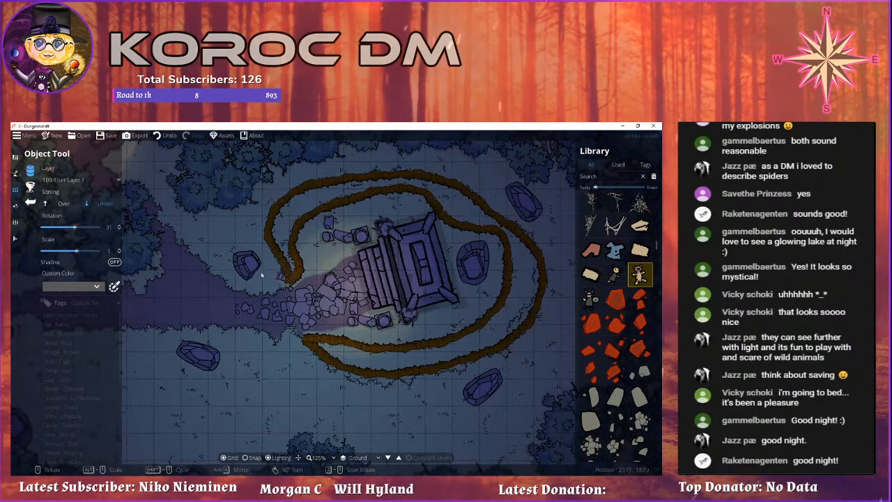
# Set the layer to 300: User Layer 3 and place the teddy bear on the pillar north of the temple steps.
pyautogui.moveTo(418, 290); pyautogui.dragTo(342, 287)
pyautogui.click(80, 180)
pyautogui.click(94, 262)
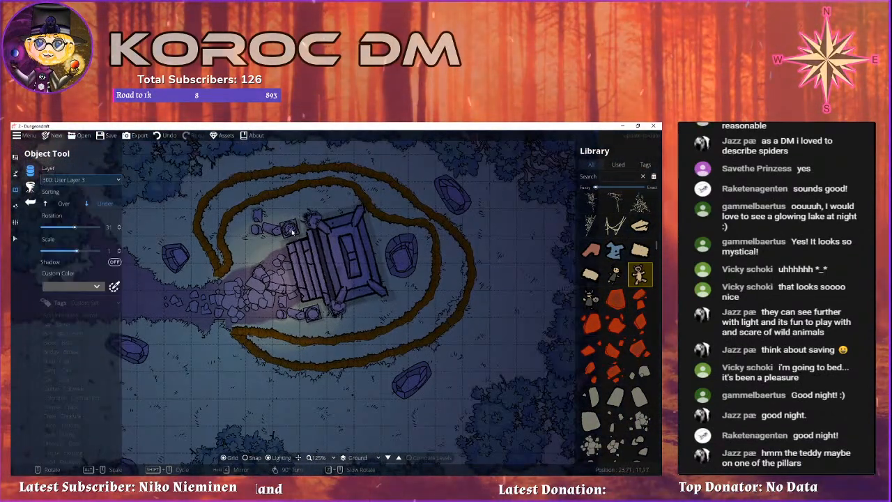
pyautogui.scroll(5, 292, 232)
pyautogui.scroll(-5, 418, 258)
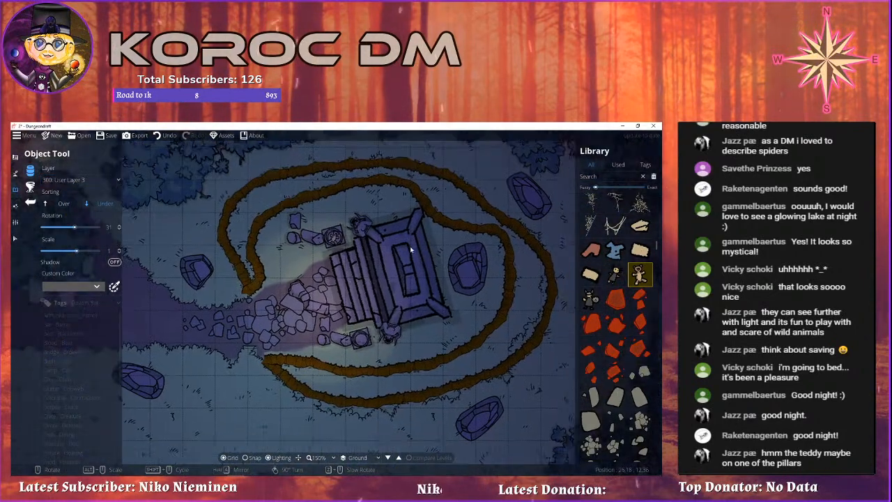
# Look over the temple clearing, the surrounding forest and the whole map, and check the library for further detail objects.
pyautogui.moveTo(393, 210); pyautogui.dragTo(366, 240)
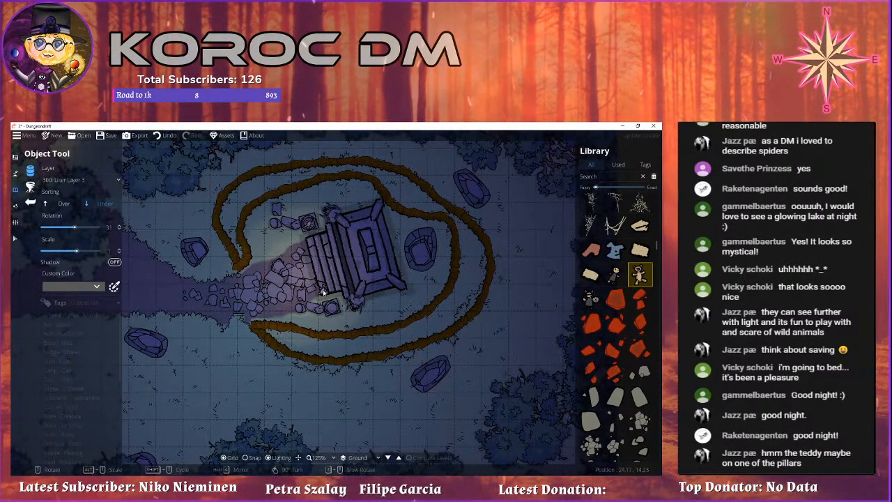
pyautogui.moveTo(350, 302); pyautogui.dragTo(342, 275)
pyautogui.moveTo(408, 366); pyautogui.dragTo(442, 303)
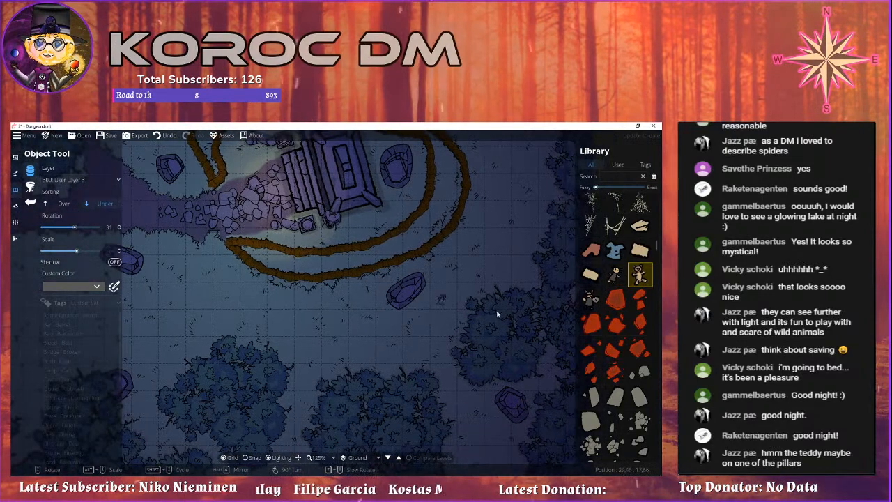
pyautogui.scroll(-6, 617, 328)
pyautogui.moveTo(323, 255); pyautogui.dragTo(382, 317)
pyautogui.scroll(-5, 381, 317)
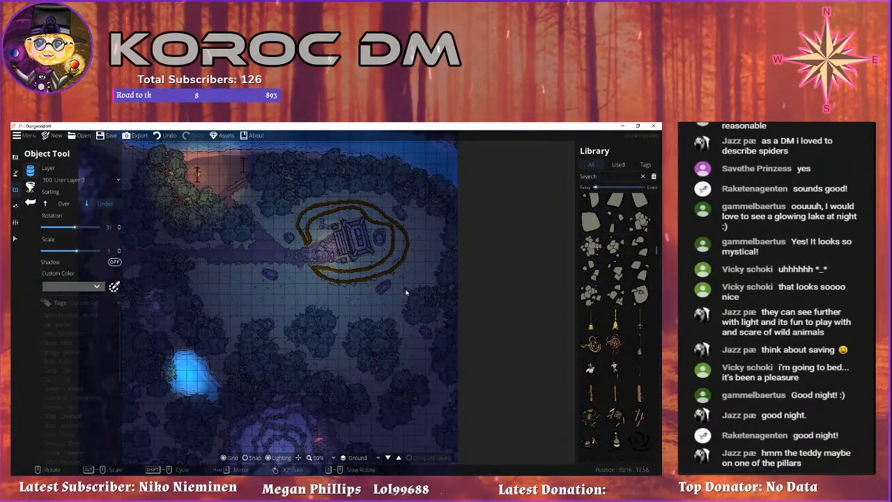
pyautogui.moveTo(405, 294); pyautogui.dragTo(356, 213)
pyautogui.moveTo(304, 226); pyautogui.dragTo(425, 335)
pyautogui.moveTo(371, 313); pyautogui.dragTo(336, 255)
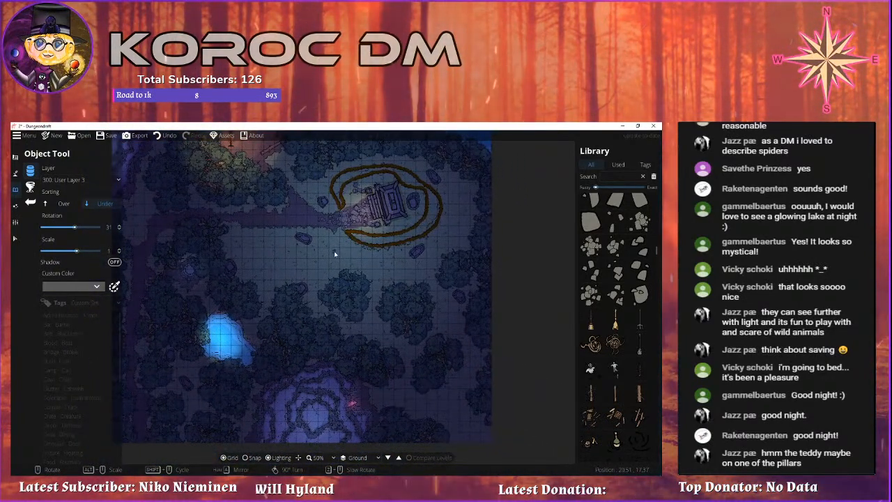
pyautogui.moveTo(333, 254); pyautogui.dragTo(348, 212)
pyautogui.moveTo(400, 294); pyautogui.dragTo(329, 249)
pyautogui.moveTo(598, 371)
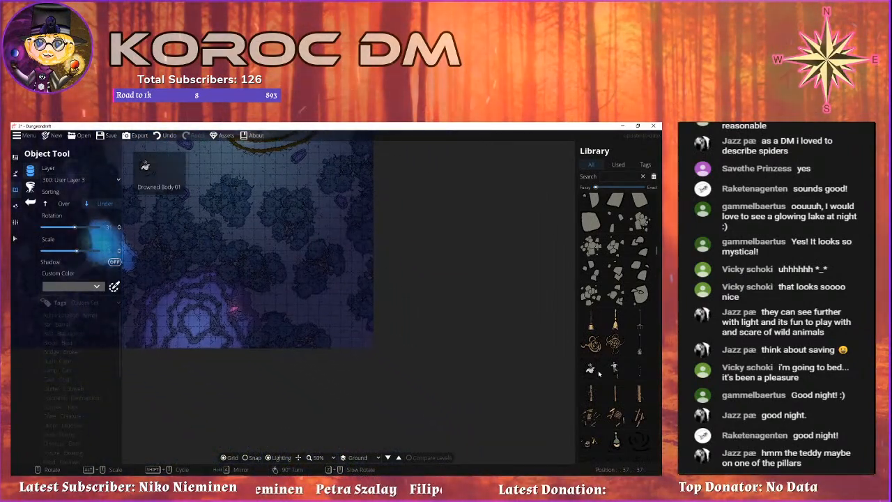
pyautogui.moveTo(346, 213); pyautogui.dragTo(502, 318)
pyautogui.scroll(-2, 404, 240)
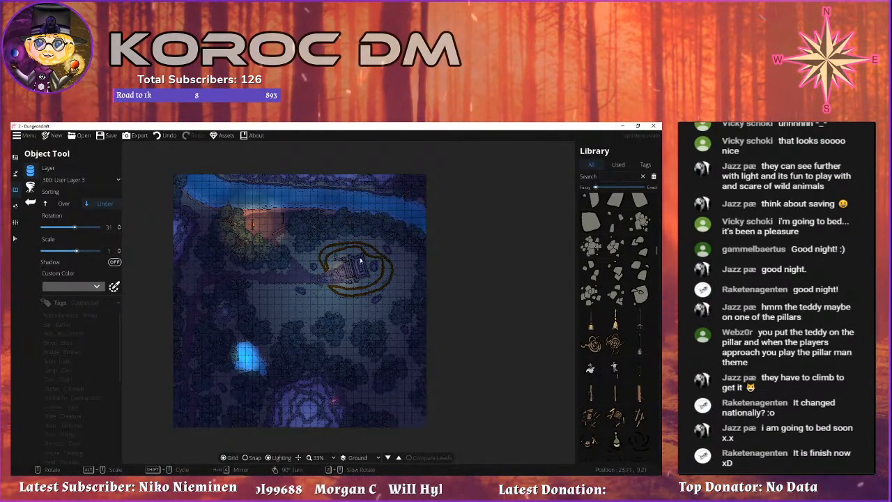
# Switch to Wonderdraft, dismiss its help dialog, and return to Dungeondraft.
pyautogui.hotkey('alt', 'Tab')
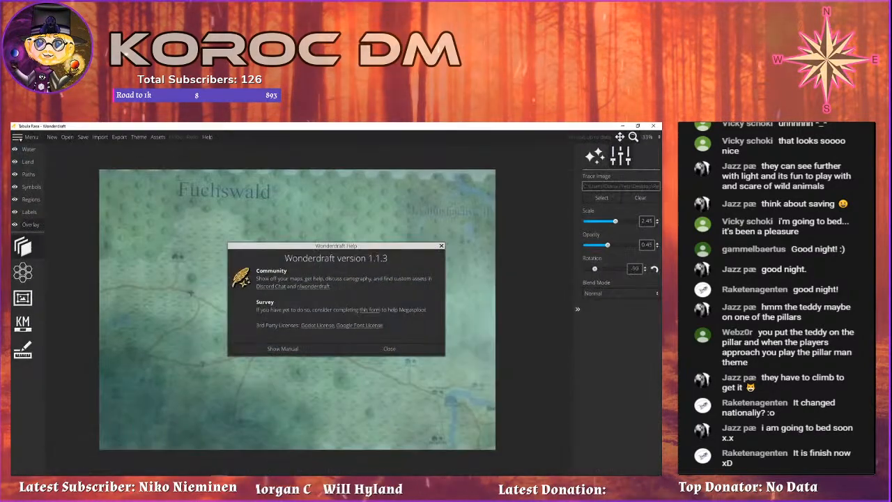
pyautogui.click(392, 346)
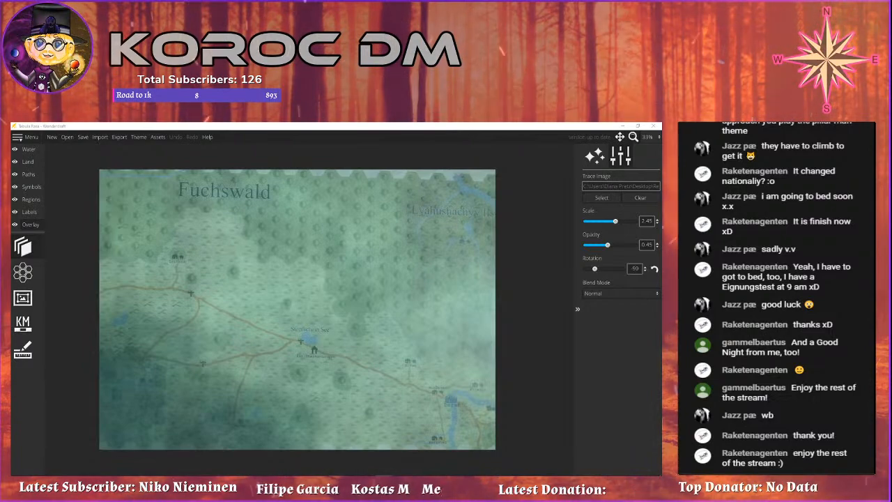
pyautogui.moveTo(335, 480)
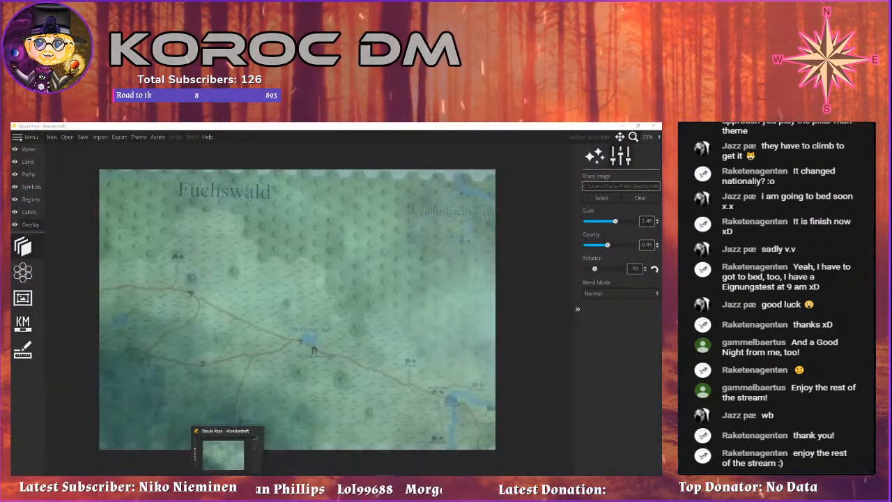
pyautogui.click(244, 481)
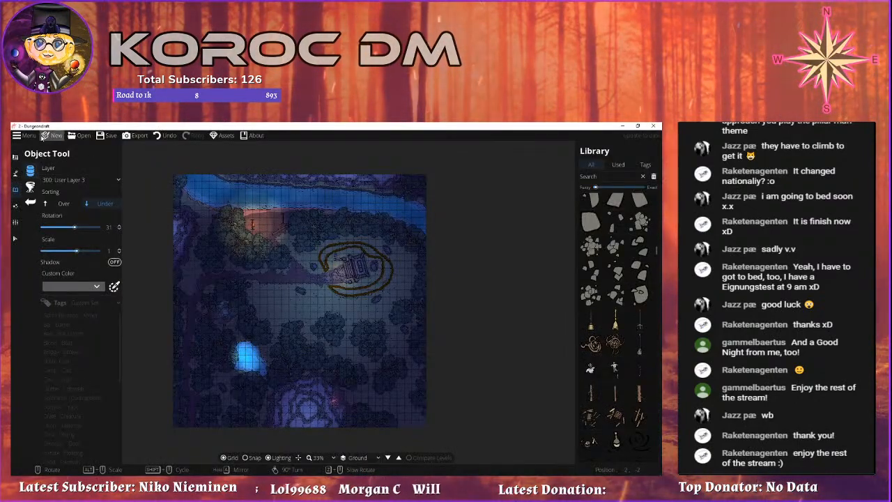
# Create a new map from the A4 Paper template, sized 11 by 11 tiles.
pyautogui.click(56, 136)
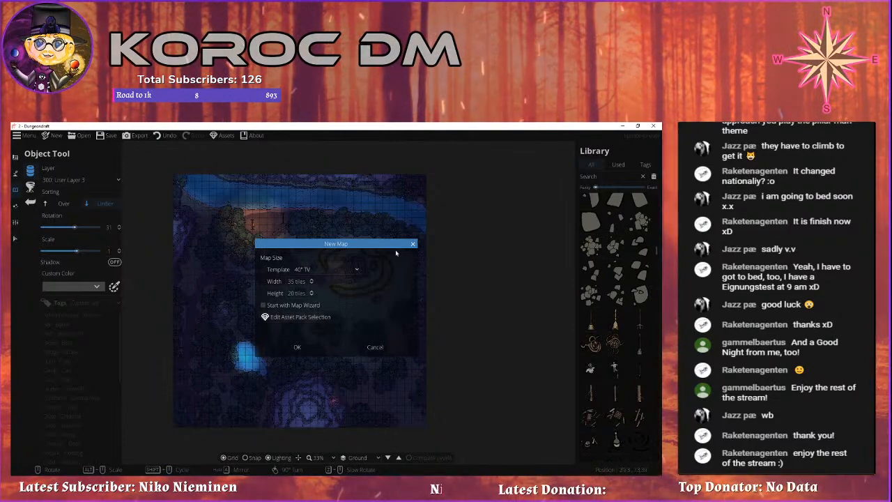
pyautogui.click(311, 268)
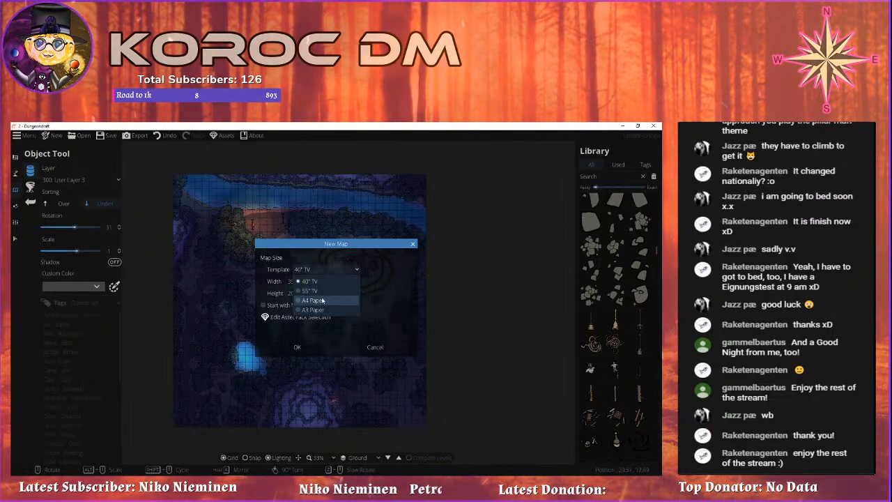
pyautogui.click(322, 300)
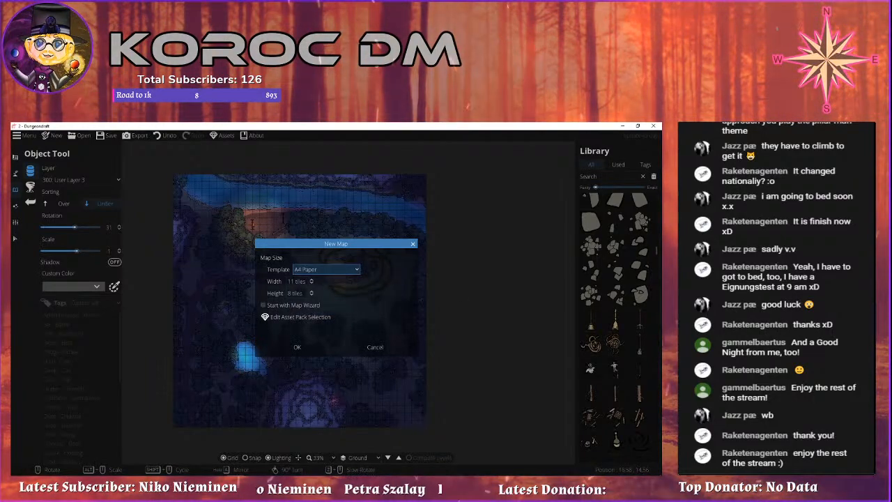
pyautogui.click(294, 281)
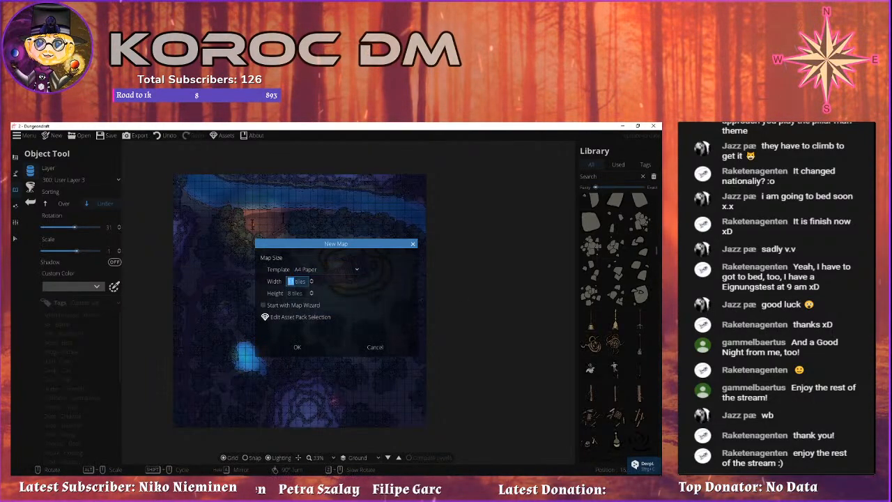
pyautogui.click(300, 347)
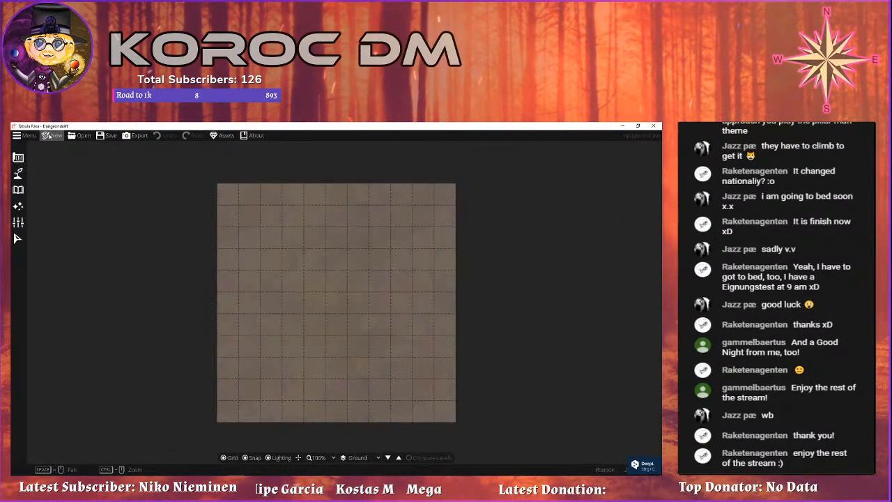
# Create a new map sized 20 by 20 tiles.
pyautogui.hotkey('ctrl', 'n')
pyautogui.click(294, 282)
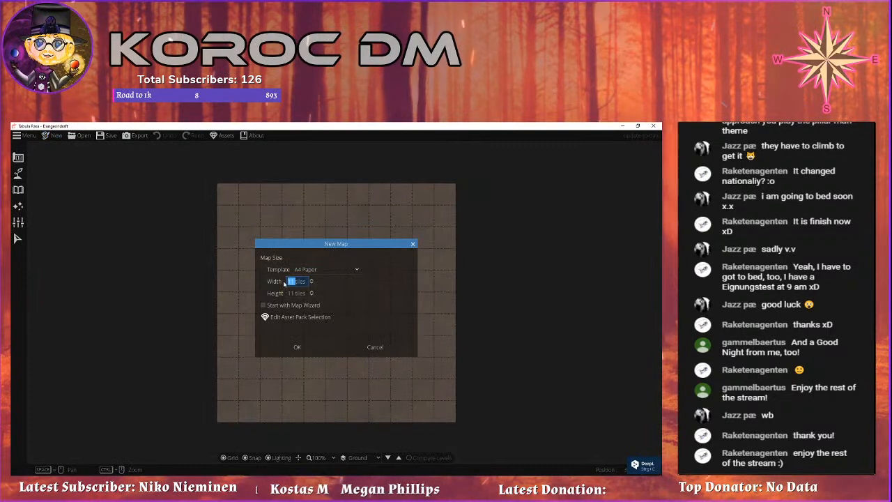
pyautogui.write('20')
pyautogui.press('Tab')
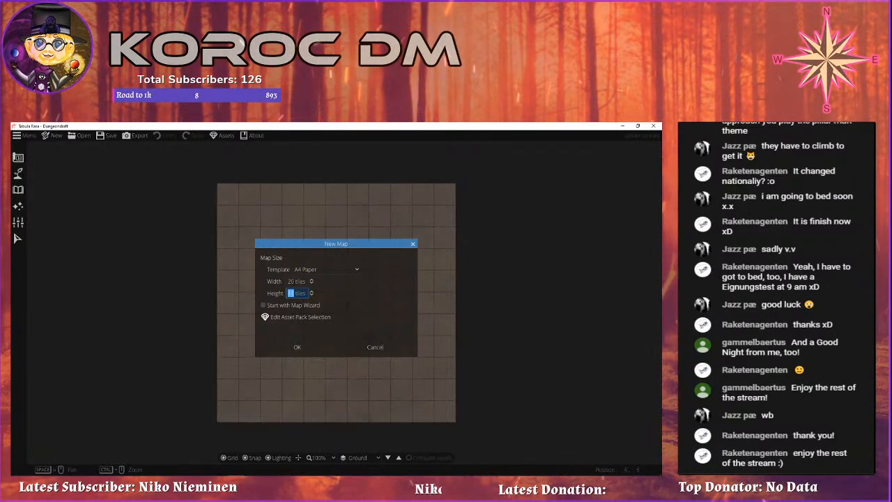
pyautogui.hotkey('shift', 'Tab')
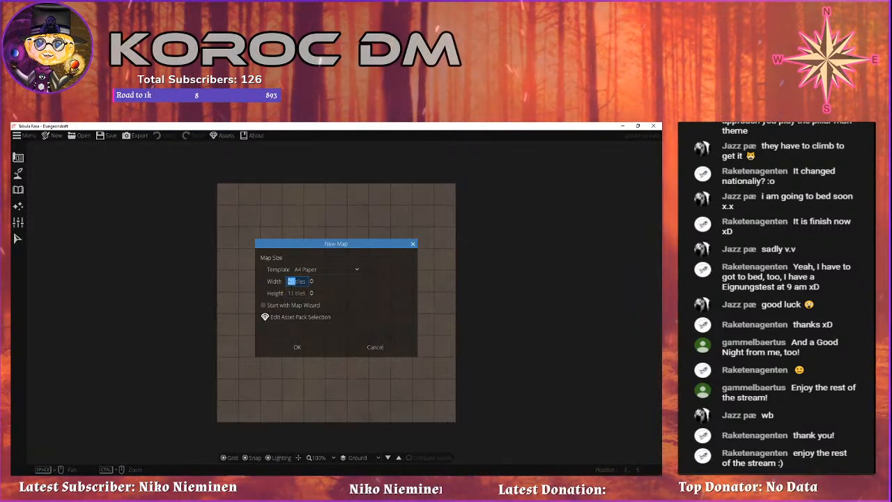
pyautogui.press('Tab')
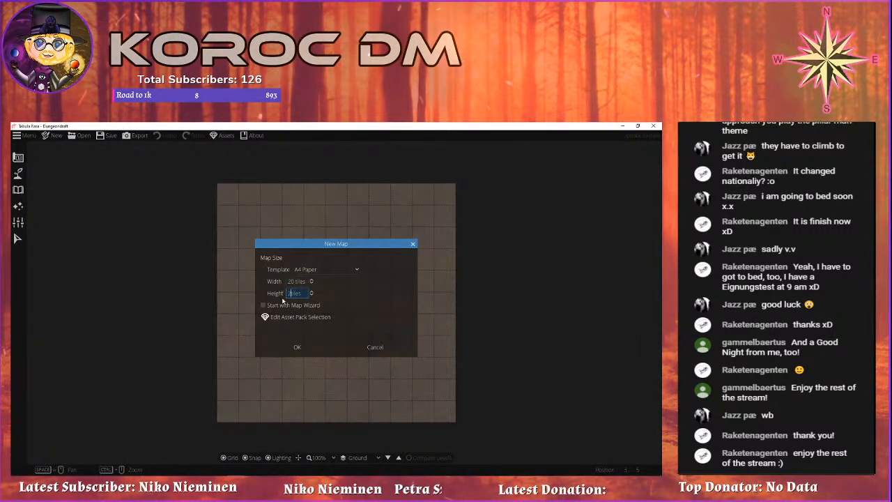
pyautogui.write('28')
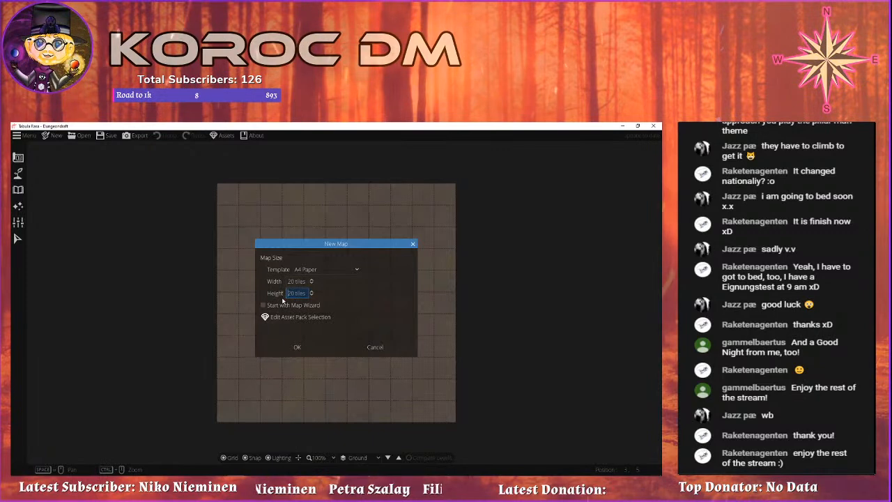
pyautogui.click(295, 346)
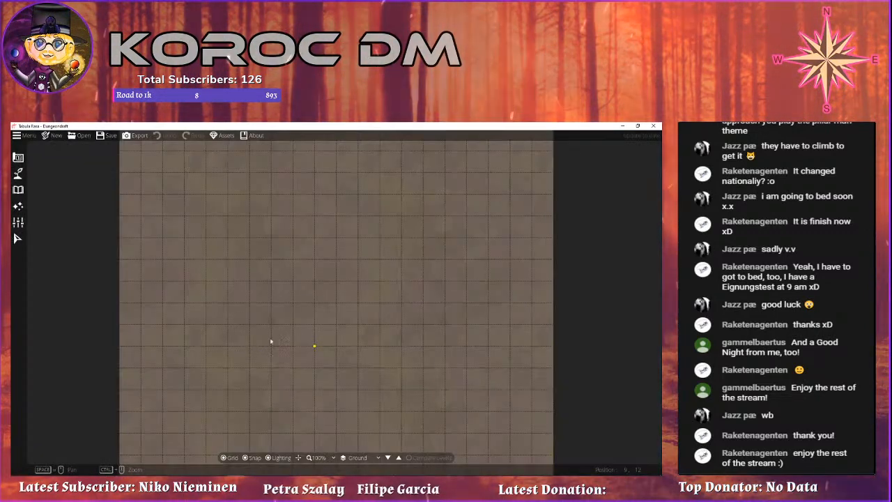
pyautogui.scroll(-3, 277, 274)
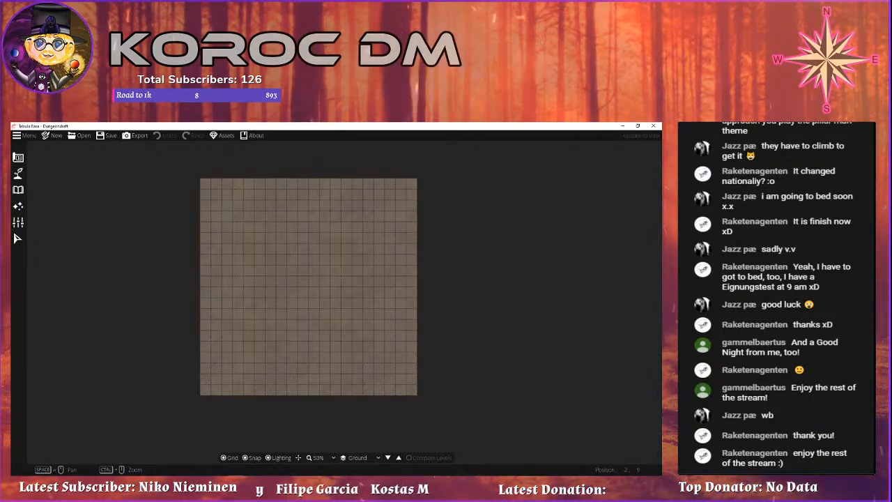
pyautogui.scroll(1, 305, 310)
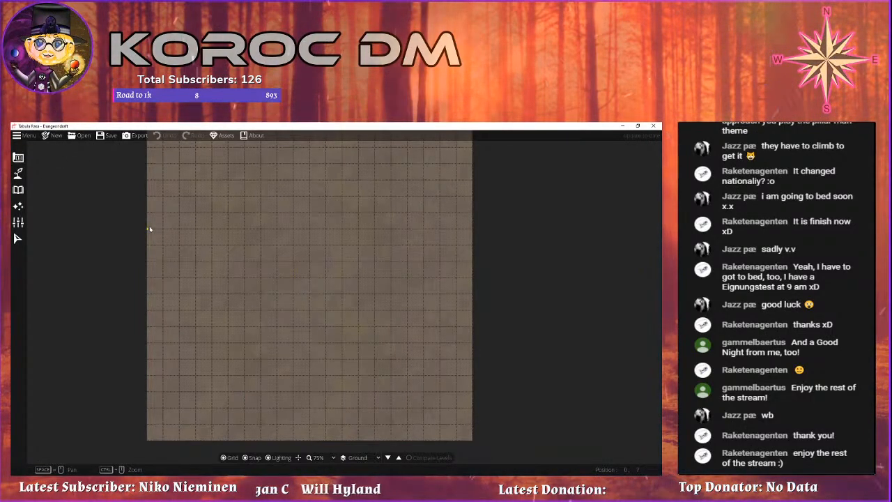
# Set up the Building Tool with the rectangle shape and the grey square-slab floor.
pyautogui.click(22, 194)
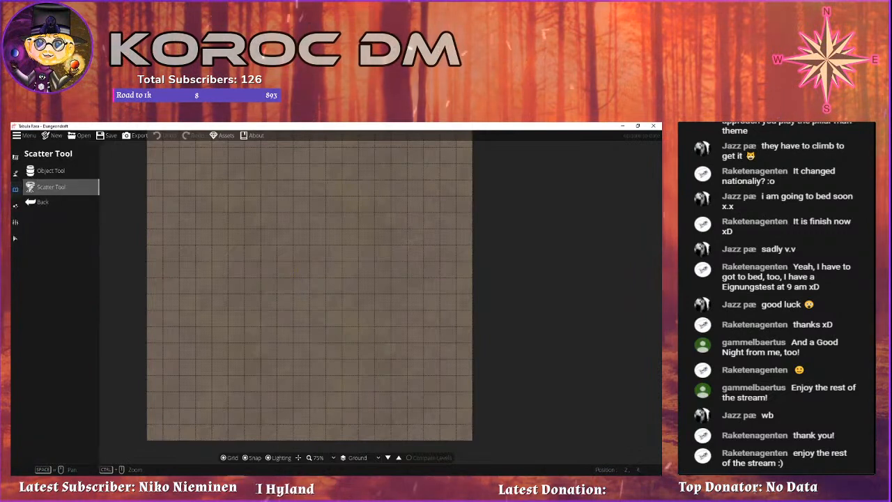
pyautogui.click(17, 174)
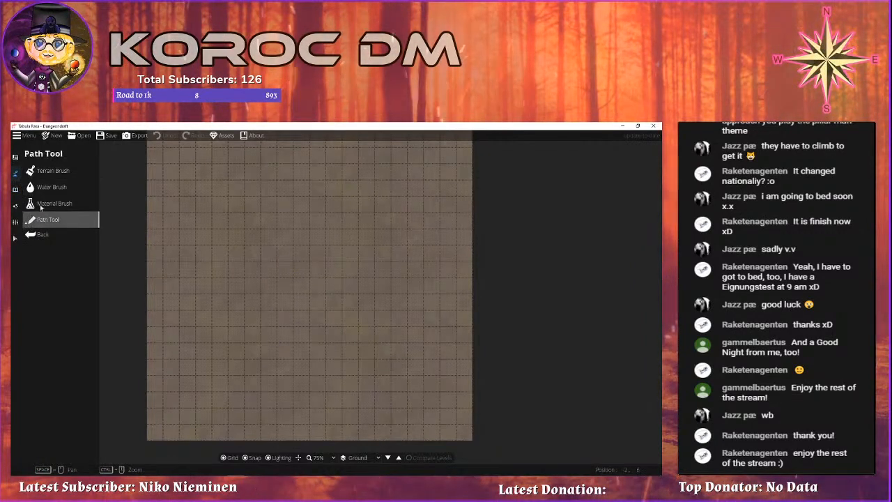
pyautogui.click(18, 159)
pyautogui.click(41, 171)
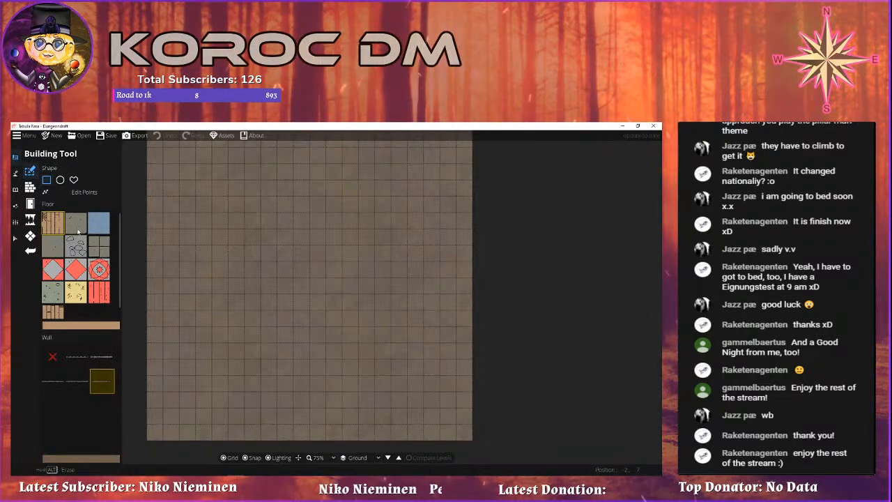
pyautogui.click(98, 245)
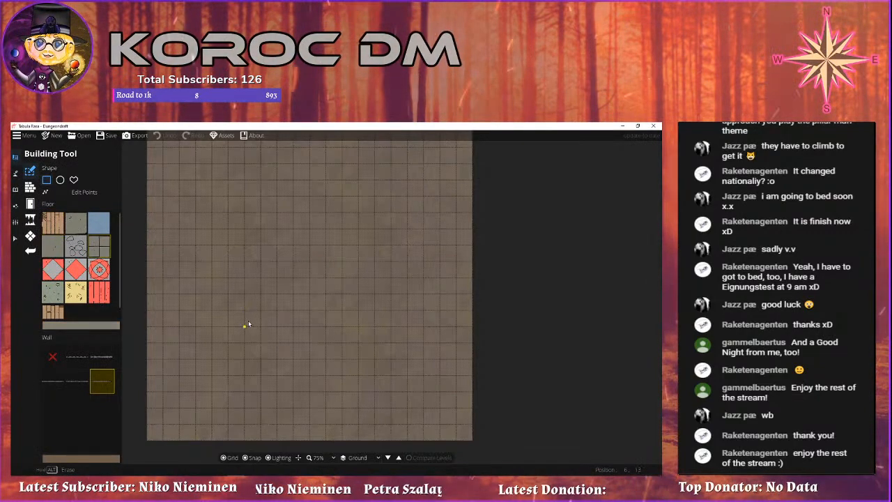
# Try two wall styles on a 5 by 1 corridor and a 4 by 5 tile room, and undo both.
pyautogui.moveTo(229, 311); pyautogui.dragTo(322, 329)
pyautogui.moveTo(372, 163); pyautogui.dragTo(324, 271)
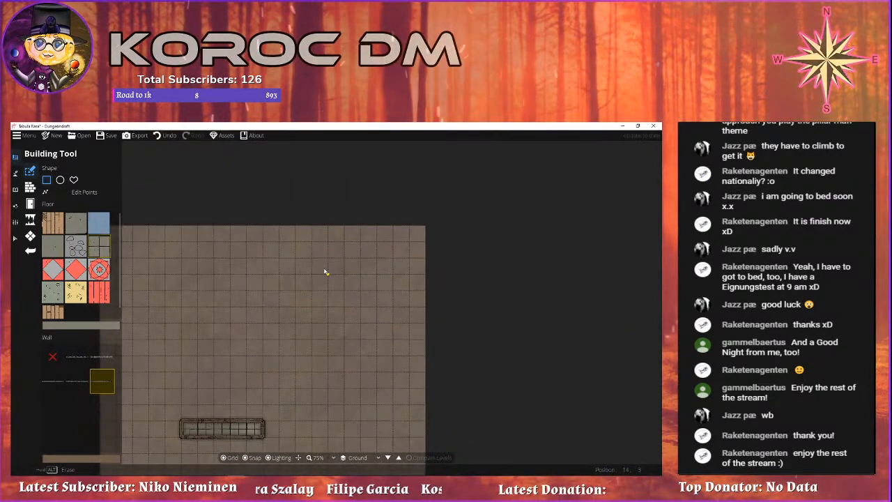
pyautogui.hotkey('ctrl', 'z')
pyautogui.click(75, 361)
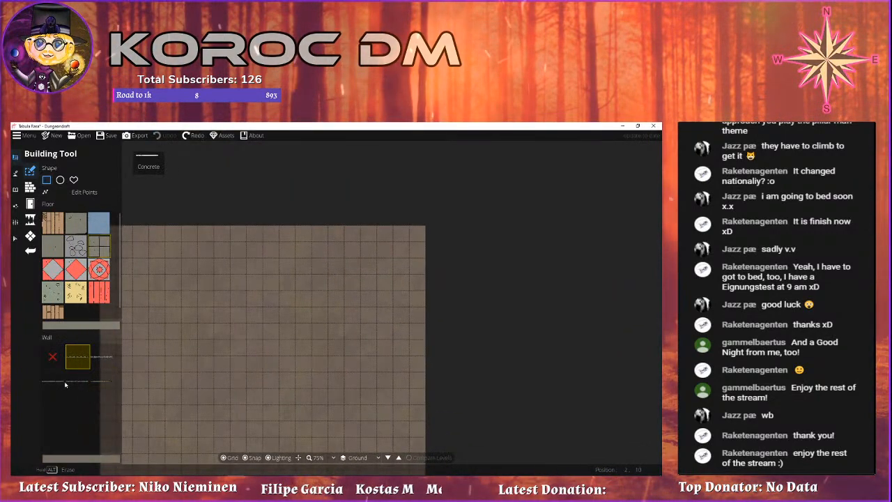
pyautogui.moveTo(338, 263); pyautogui.dragTo(344, 225)
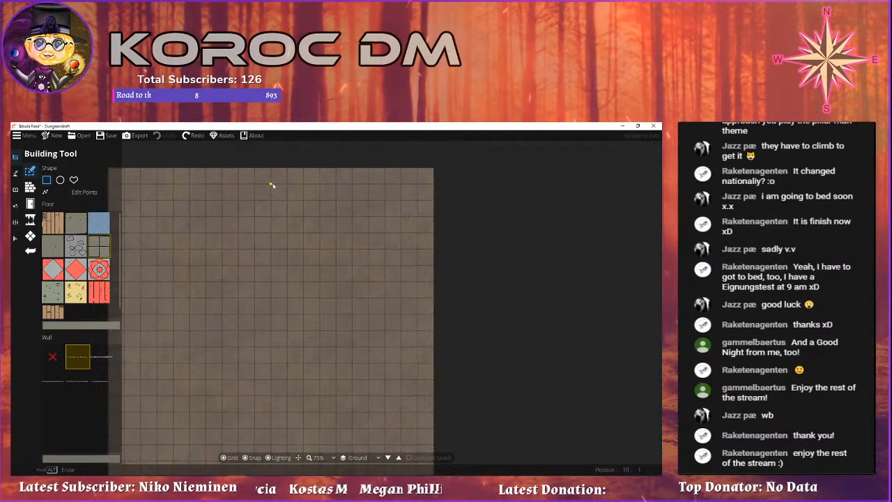
pyautogui.moveTo(319, 240); pyautogui.dragTo(303, 265)
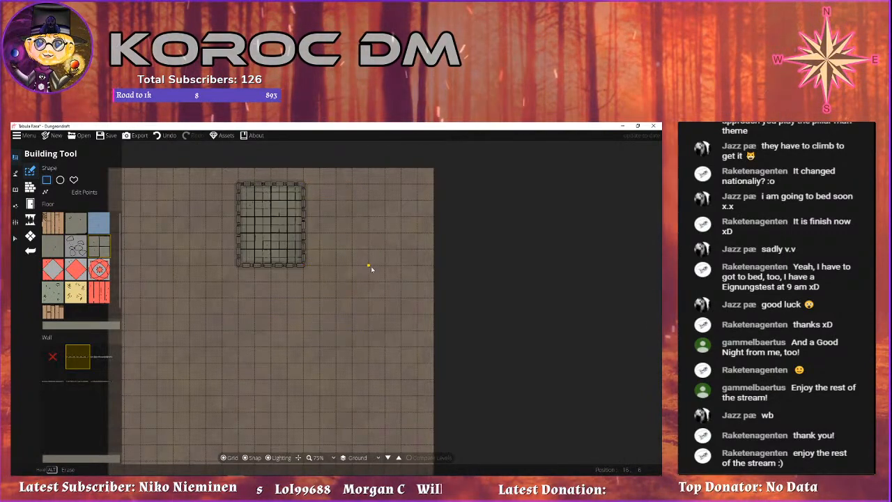
pyautogui.hotkey('ctrl', 'z')
# Set the wall style to Stone and build a 6 by 13 tile room near the map's east edge.
pyautogui.click(101, 357)
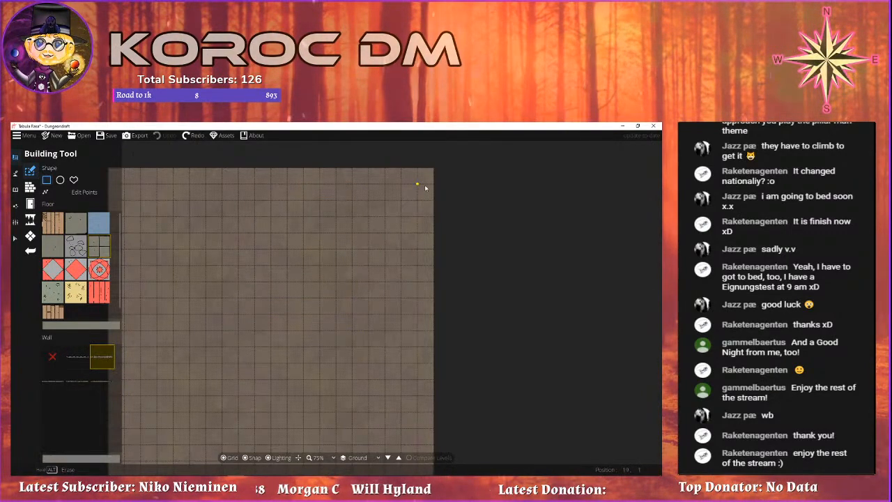
pyautogui.moveTo(272, 326); pyautogui.dragTo(303, 298)
pyautogui.moveTo(366, 321); pyautogui.dragTo(384, 233)
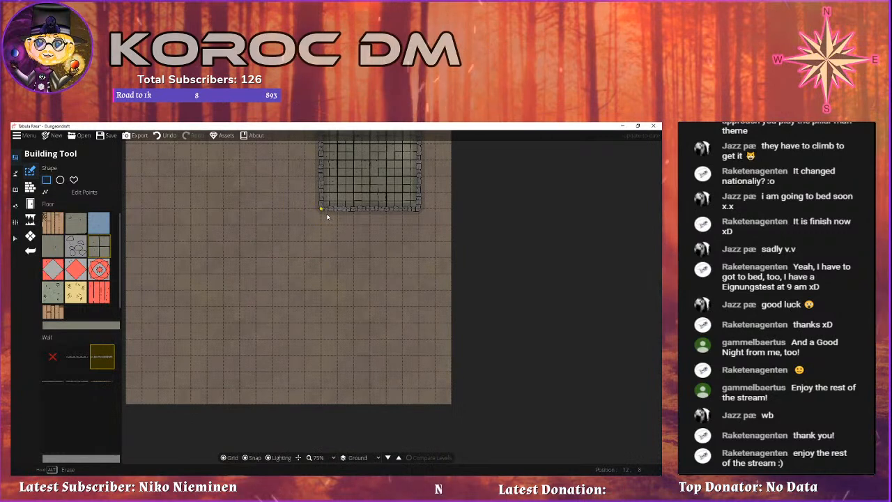
pyautogui.moveTo(420, 295); pyautogui.dragTo(418, 308)
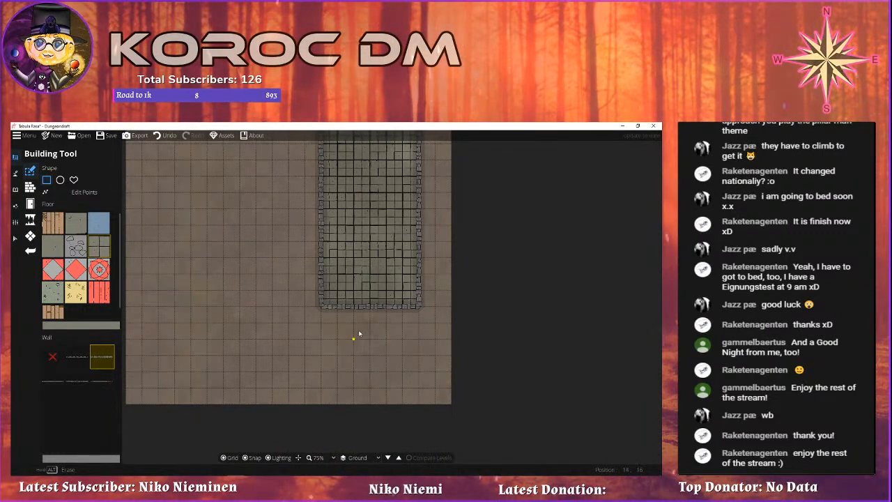
# Add a one-tile-wide corridor leading south and west out of the large room, ending in a 5 by 5 tile room.
pyautogui.moveTo(377, 357); pyautogui.dragTo(372, 373)
pyautogui.moveTo(352, 359); pyautogui.dragTo(267, 368)
pyautogui.moveTo(255, 321); pyautogui.dragTo(318, 290)
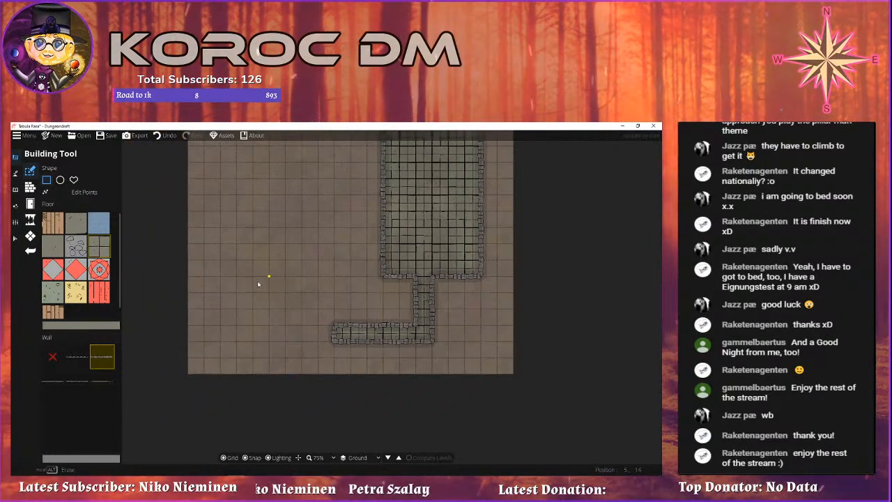
pyautogui.moveTo(322, 363); pyautogui.dragTo(338, 359)
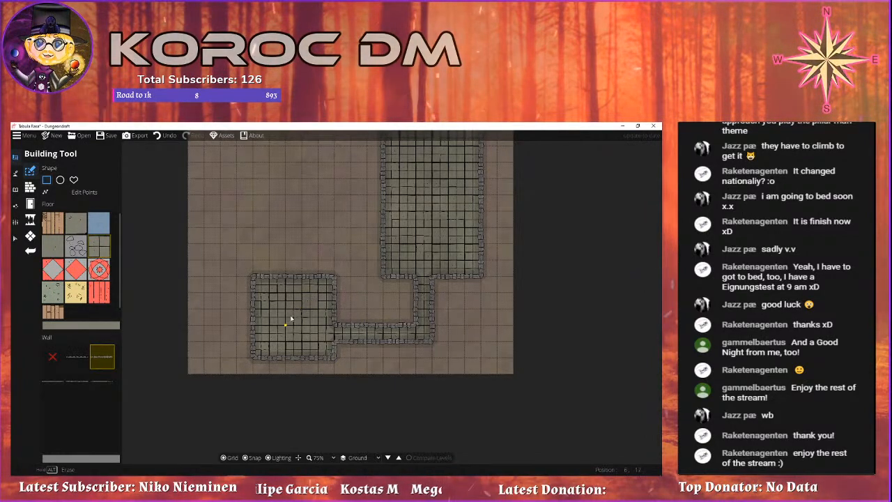
# Build a one-tile-wide corridor running north from the small room and turning west.
pyautogui.moveTo(322, 294); pyautogui.dragTo(309, 345)
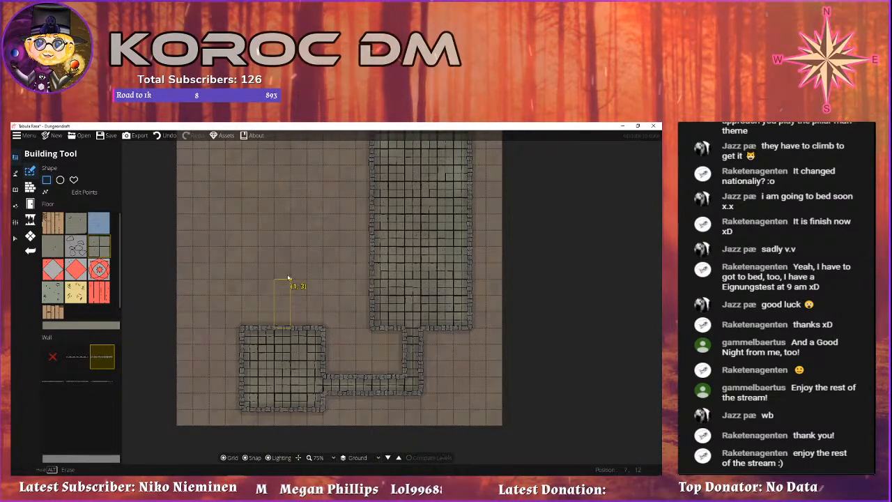
pyautogui.moveTo(291, 264); pyautogui.dragTo(296, 267)
pyautogui.moveTo(338, 346); pyautogui.dragTo(354, 313)
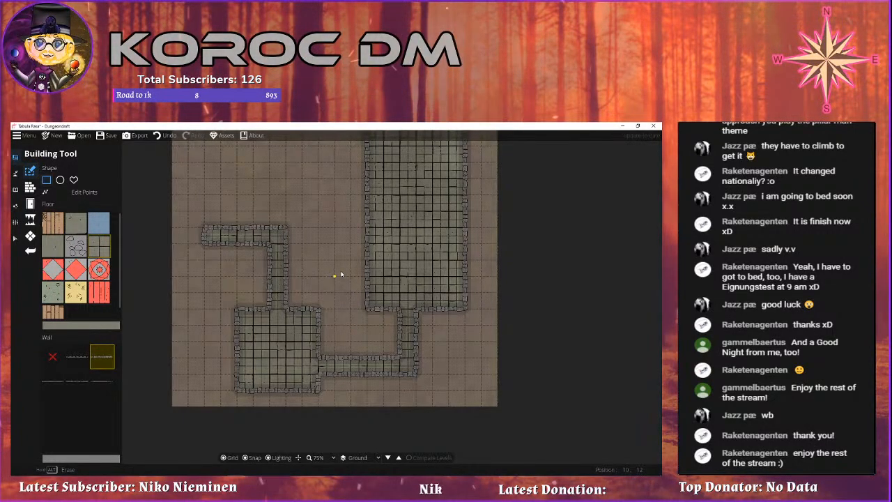
pyautogui.moveTo(342, 273); pyautogui.dragTo(324, 279)
pyautogui.moveTo(347, 240); pyautogui.dragTo(352, 205)
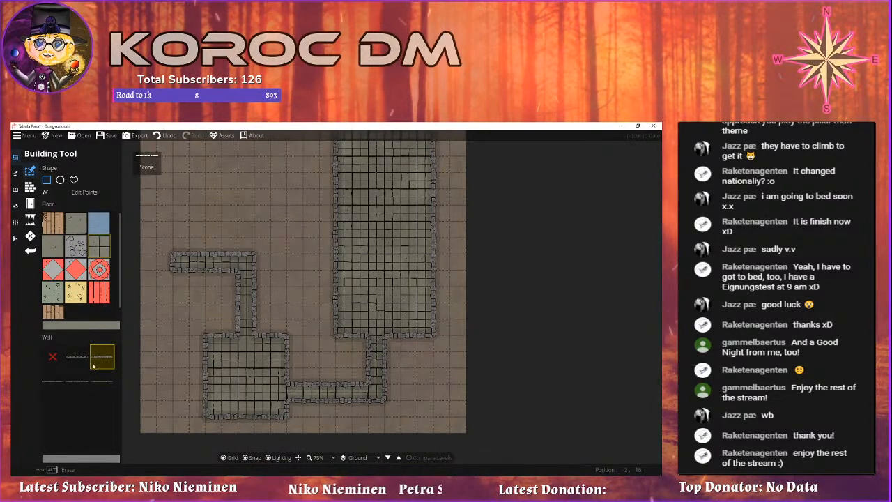
# Switch to the Wall Tool with the Stone wall style.
pyautogui.click(30, 188)
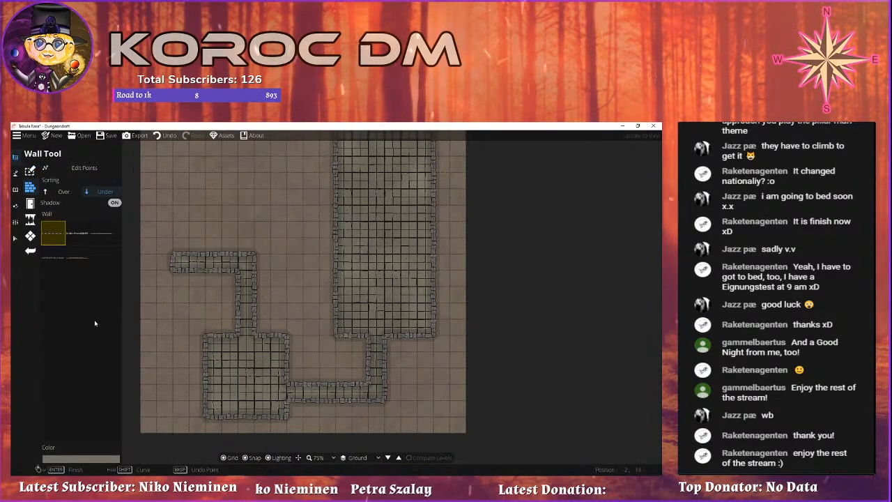
pyautogui.click(77, 234)
pyautogui.moveTo(344, 195); pyautogui.dragTo(360, 262)
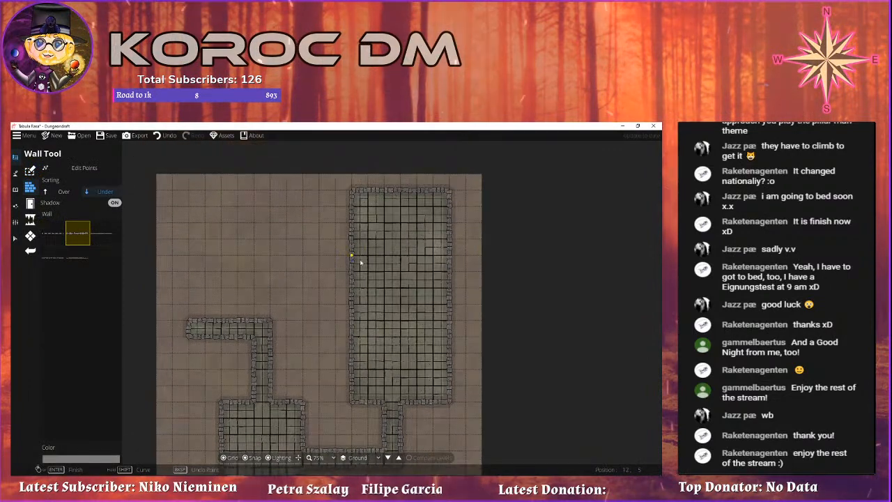
# Try a shadowed stone wall across the large room, seven tiles from its north end, and undo it.
pyautogui.click(354, 306)
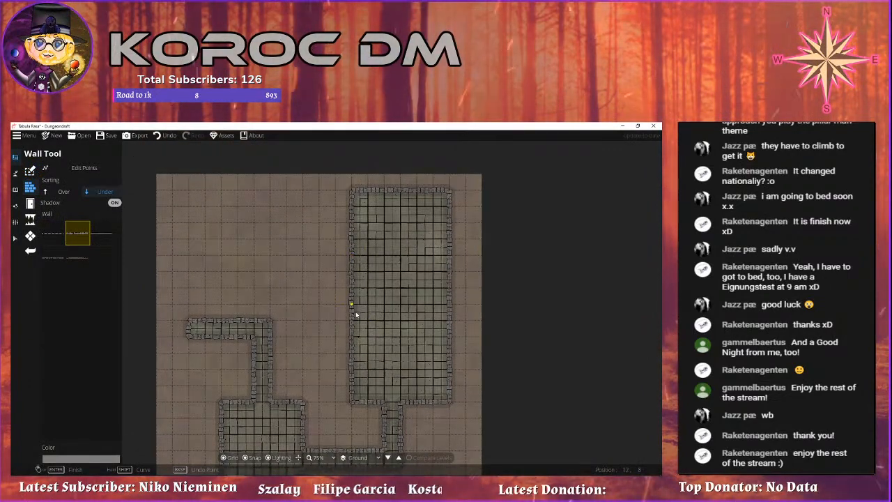
pyautogui.click(449, 306)
pyautogui.rightClick(449, 305)
pyautogui.moveTo(389, 378); pyautogui.dragTo(348, 261)
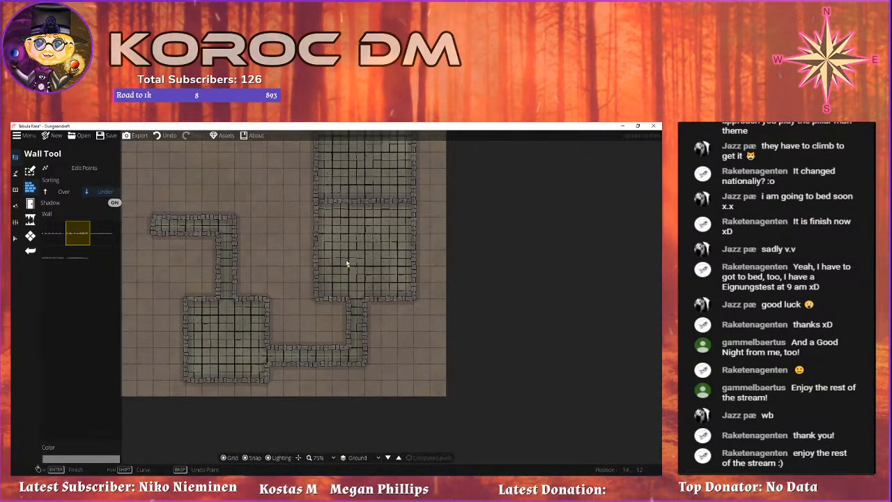
pyautogui.hotkey('ctrl', 'z')
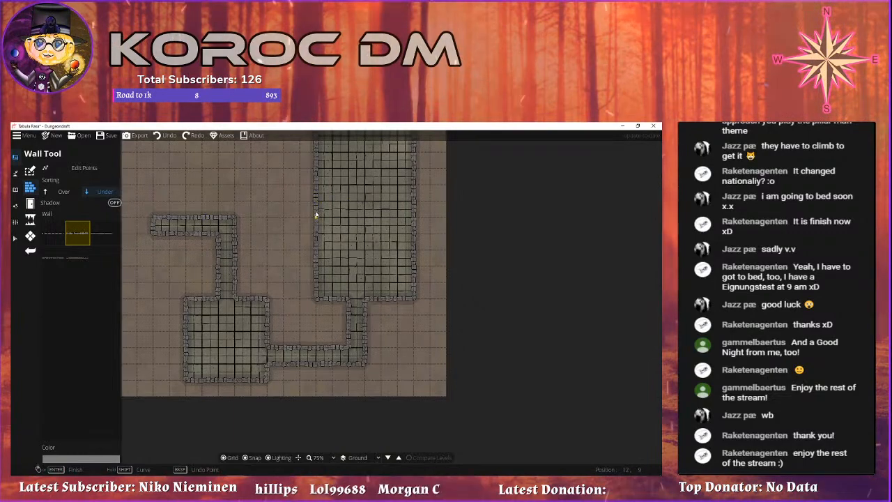
# Turn off the wall shadow and draw a stone wall across the large room, seven tiles from its north end.
pyautogui.rightClick(400, 217)
pyautogui.moveTo(333, 284); pyautogui.dragTo(334, 313)
pyautogui.moveTo(374, 282); pyautogui.dragTo(351, 336)
pyautogui.click(296, 287)
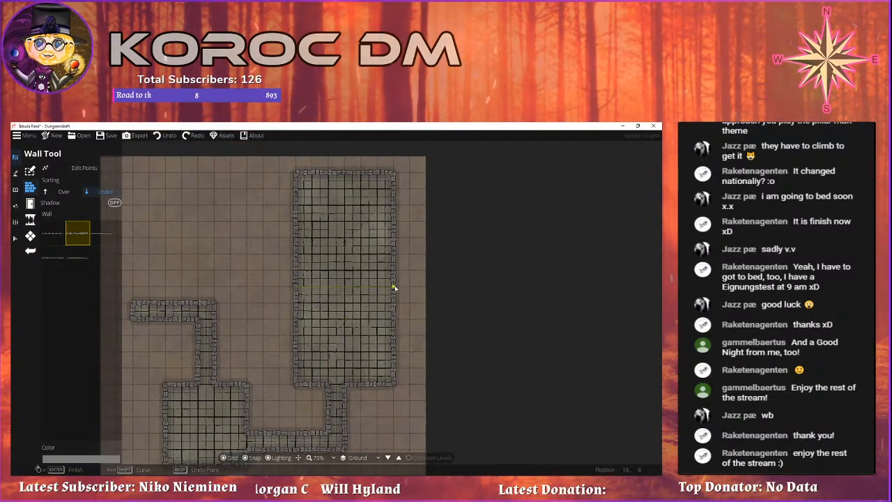
pyautogui.moveTo(280, 308); pyautogui.dragTo(224, 264)
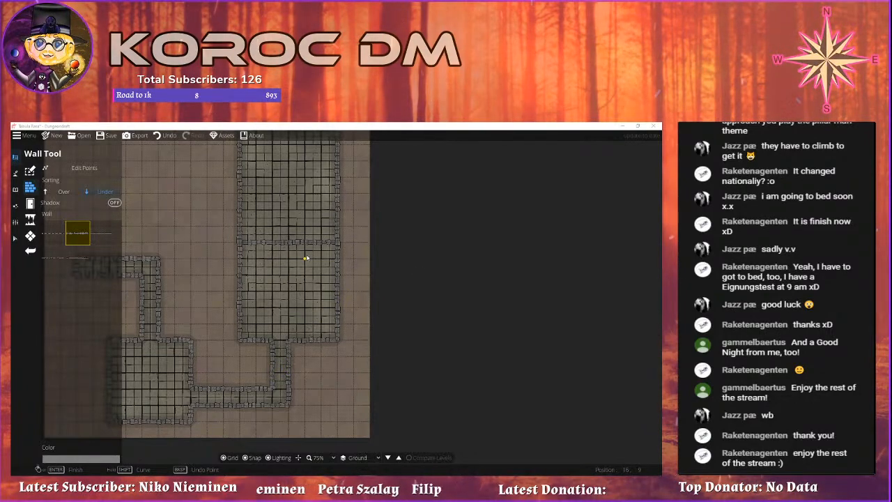
pyautogui.click(16, 238)
pyautogui.moveTo(203, 225); pyautogui.dragTo(263, 241)
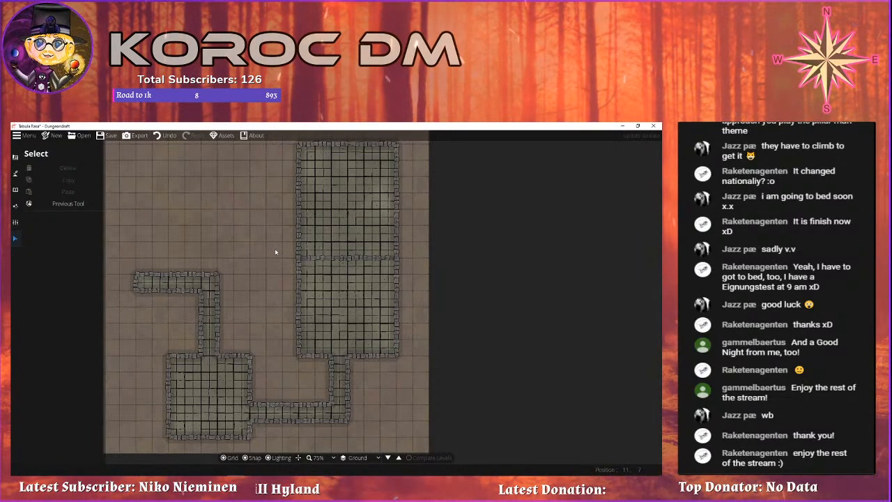
pyautogui.moveTo(299, 302)
pyautogui.mouseDown()
pyautogui.moveTo(305, 345)
pyautogui.moveTo(299, 288)
pyautogui.mouseUp()
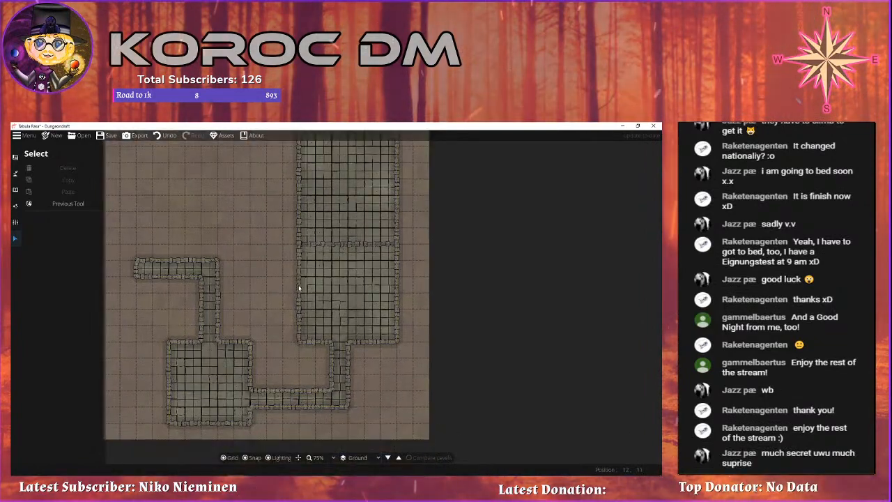
pyautogui.moveTo(264, 288); pyautogui.dragTo(291, 282)
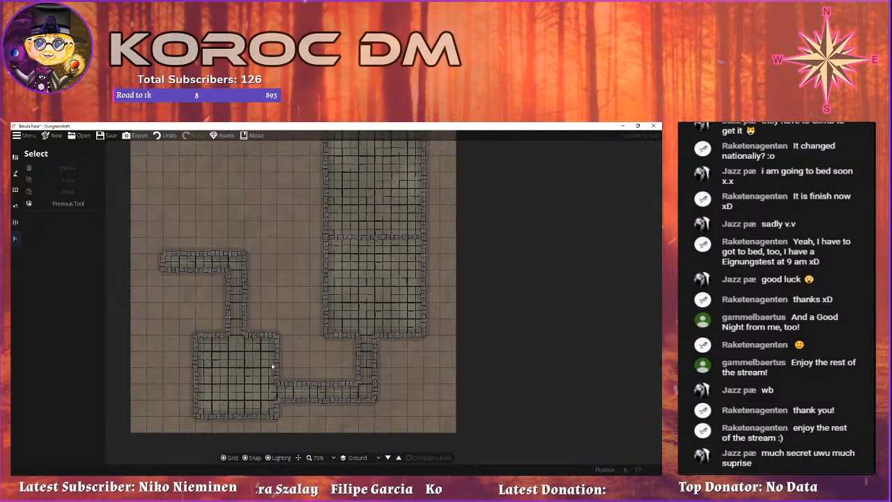
pyautogui.moveTo(376, 207); pyautogui.dragTo(388, 166)
pyautogui.moveTo(299, 241); pyautogui.dragTo(251, 243)
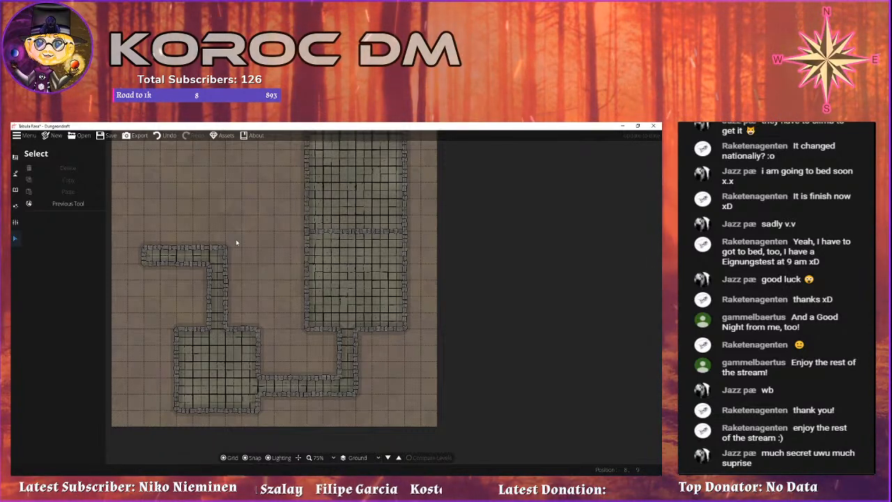
# Switch to the Object Tool and place a narrow camp bed at 0.6 scale, rotated 30 degrees, in the small room's northwest corner.
pyautogui.scroll(4, 266, 292)
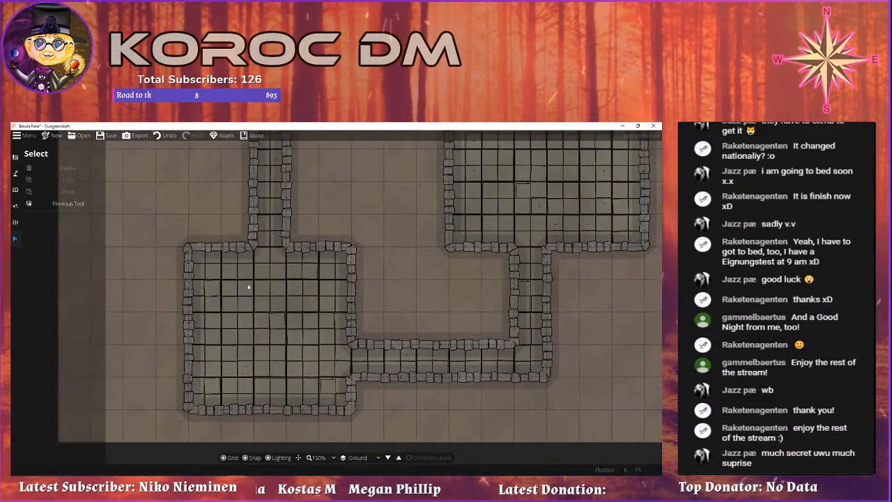
pyautogui.moveTo(281, 308); pyautogui.dragTo(260, 283)
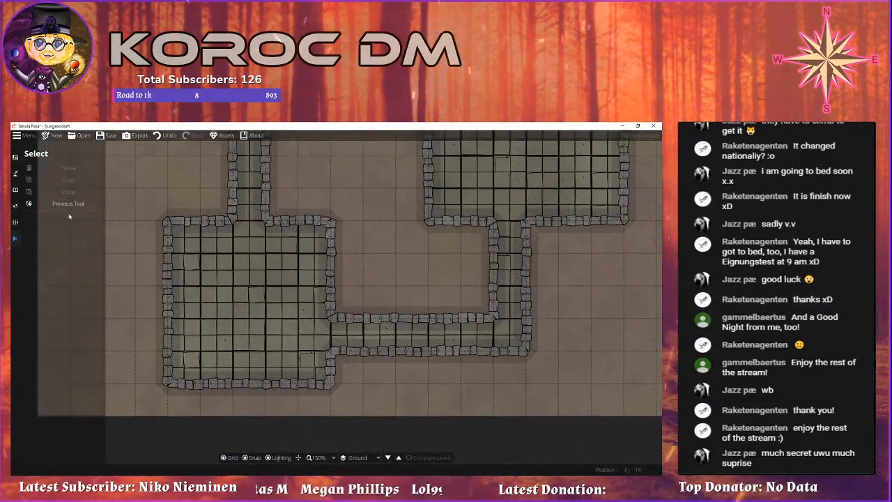
pyautogui.click(15, 192)
pyautogui.click(40, 172)
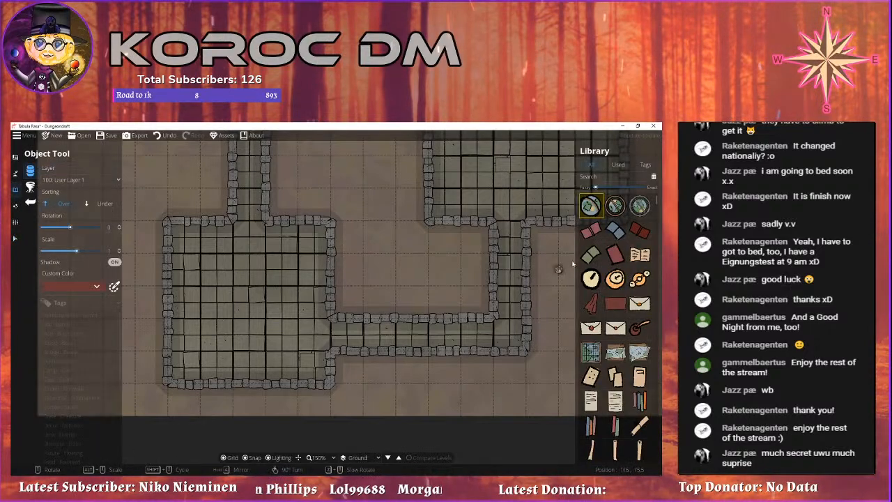
pyautogui.scroll(-15, 628, 264)
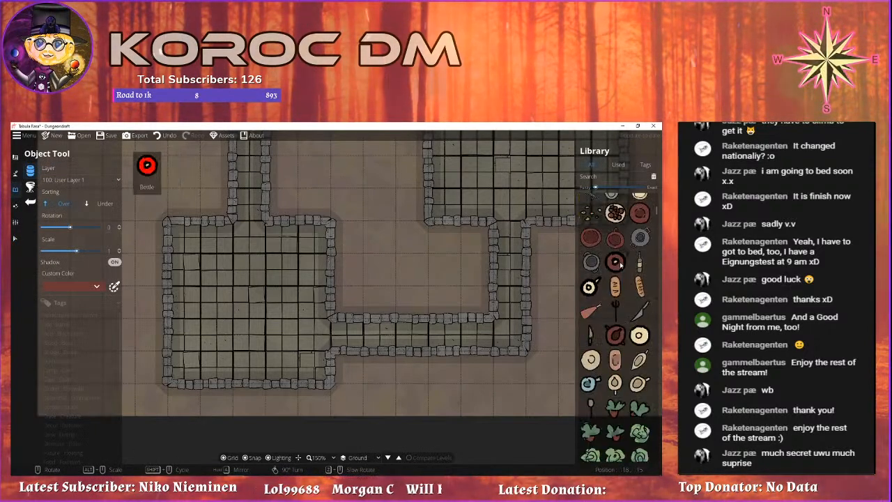
pyautogui.scroll(-10, 628, 255)
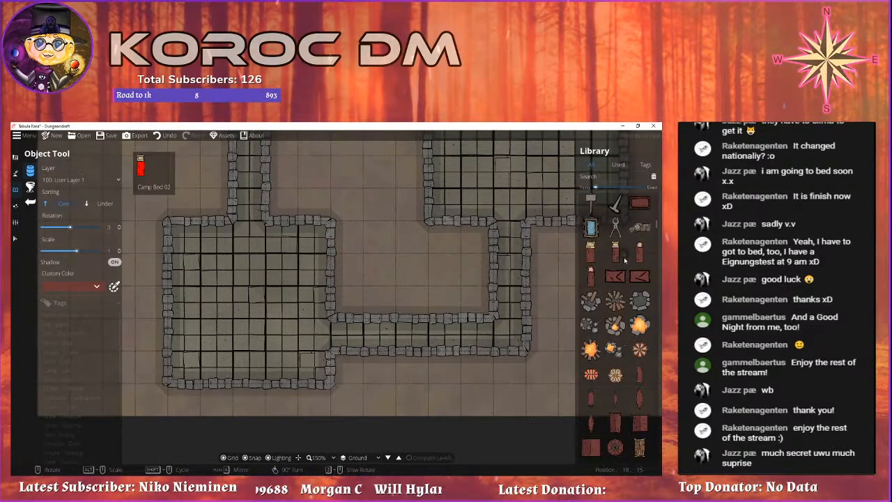
pyautogui.click(589, 277)
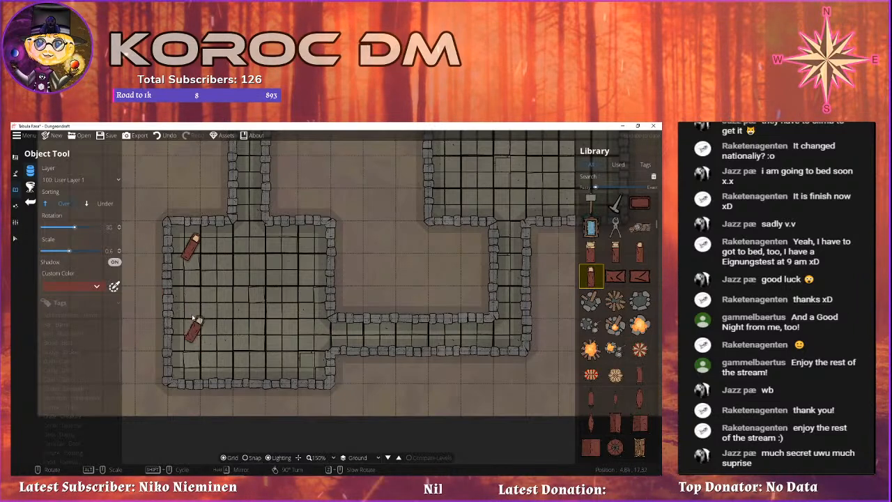
# Place three more camp beds at varied angles: low on the west wall, by the southwest corner and in the southeast corner.
pyautogui.scroll(-4, 184, 347)
pyautogui.scroll(-3, 205, 361)
pyautogui.click(207, 365)
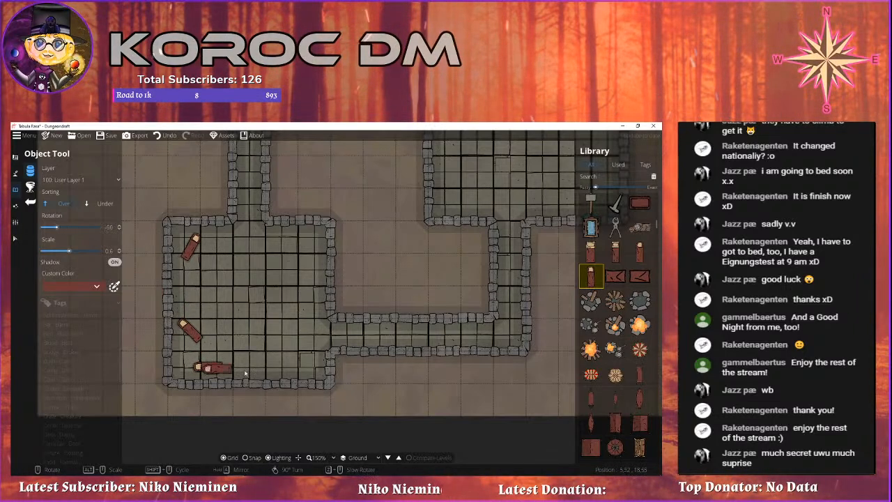
pyautogui.scroll(-2, 301, 360)
pyautogui.click(301, 359)
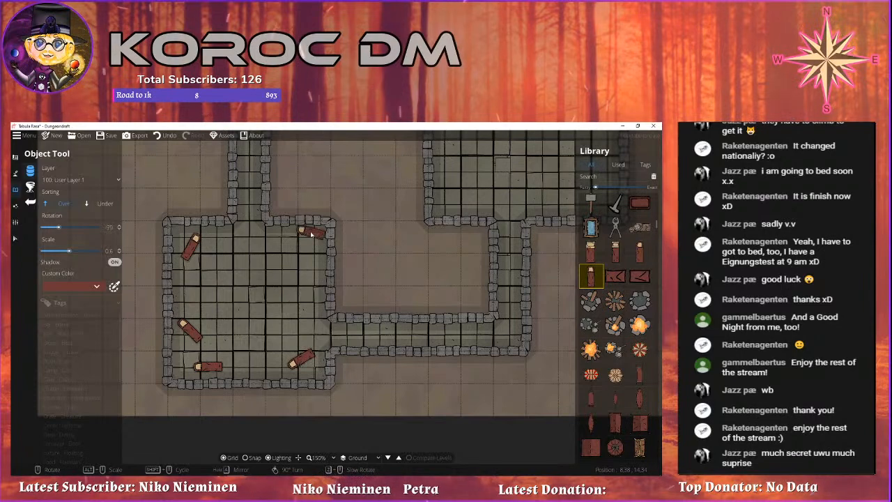
# Place five more camp beds at varied angles: one each along the north, west and south walls and two along the east wall.
pyautogui.scroll(8, 284, 242)
pyautogui.scroll(-2, 313, 275)
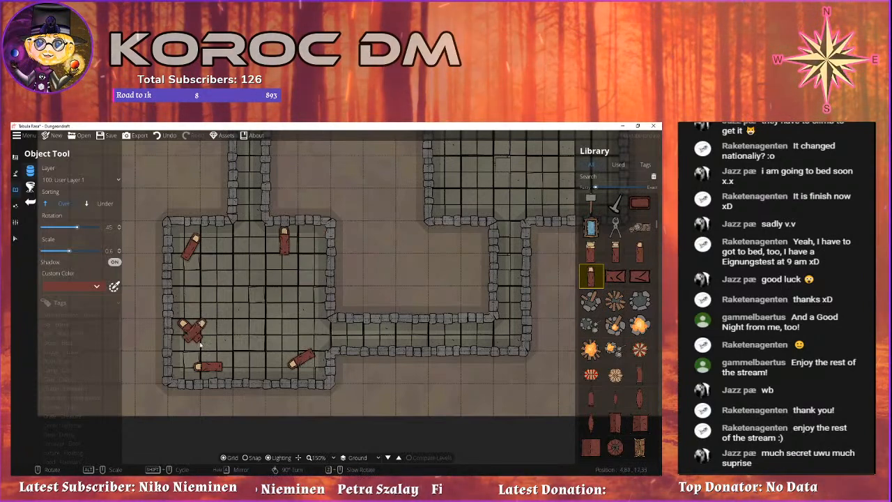
pyautogui.click(305, 264)
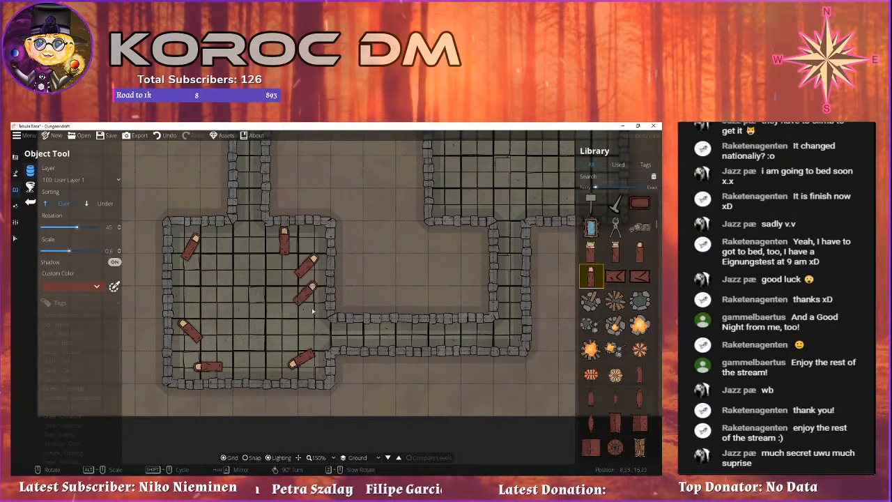
pyautogui.scroll(-3, 312, 303)
pyautogui.scroll(3, 311, 304)
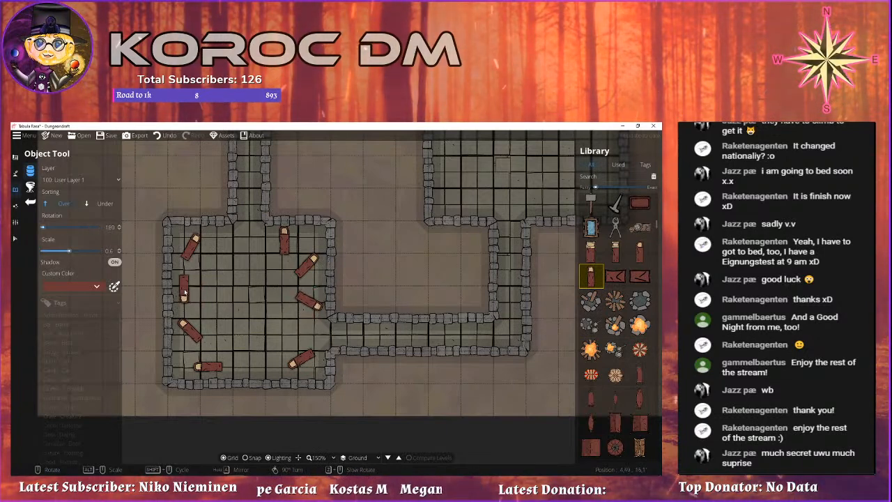
pyautogui.scroll(-5, 250, 366)
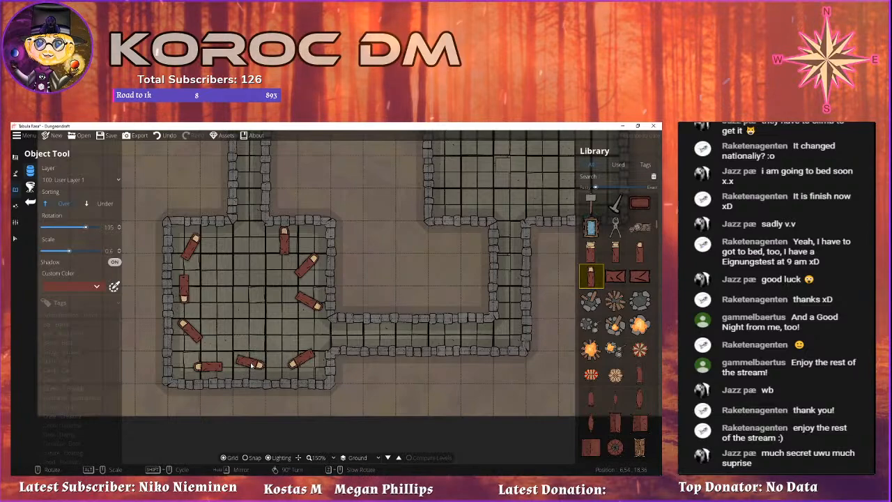
# Place small wood plank piles at 0.6 scale beside the beds in the small room's southwest and southeast corners.
pyautogui.scroll(-10, 636, 317)
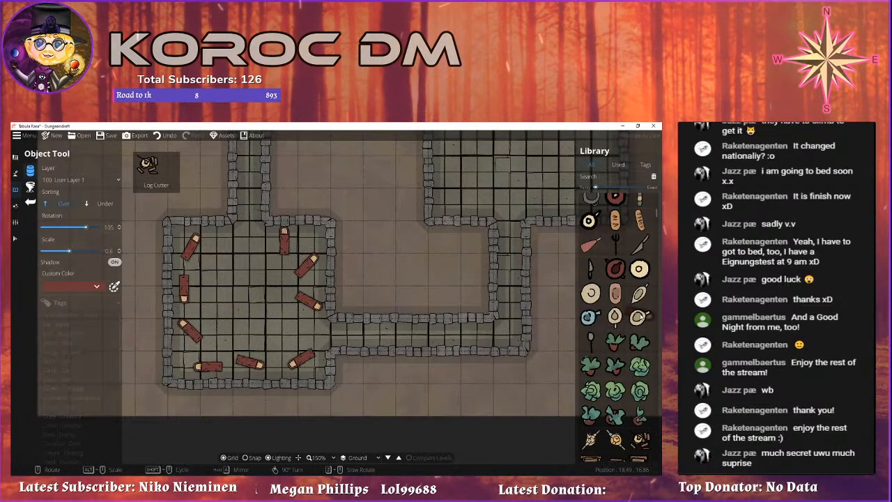
pyautogui.click(640, 298)
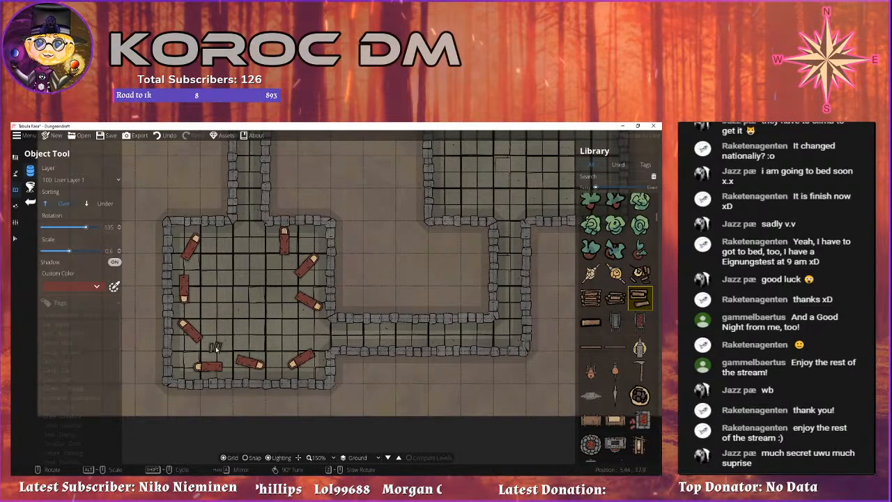
pyautogui.click(192, 352)
pyautogui.scroll(2, 318, 369)
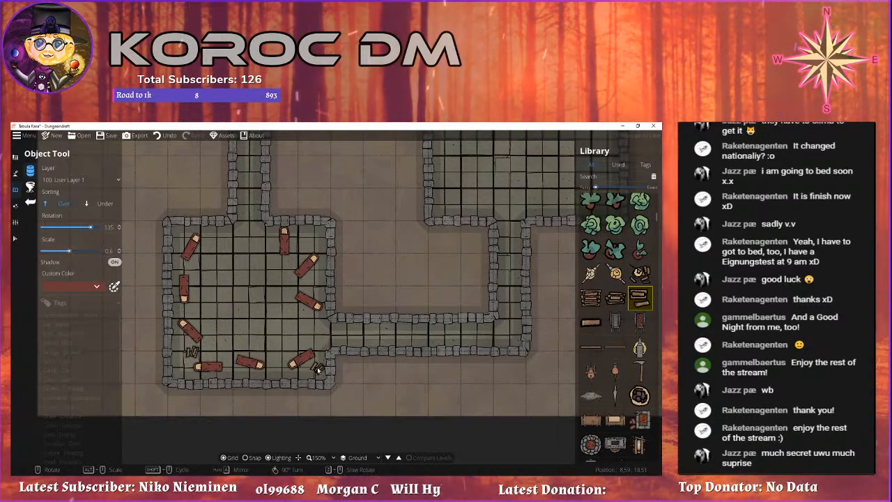
# Find the round stone altar in the object library and place it at 0.9 scale in the centre of the small room.
pyautogui.scroll(-15, 627, 348)
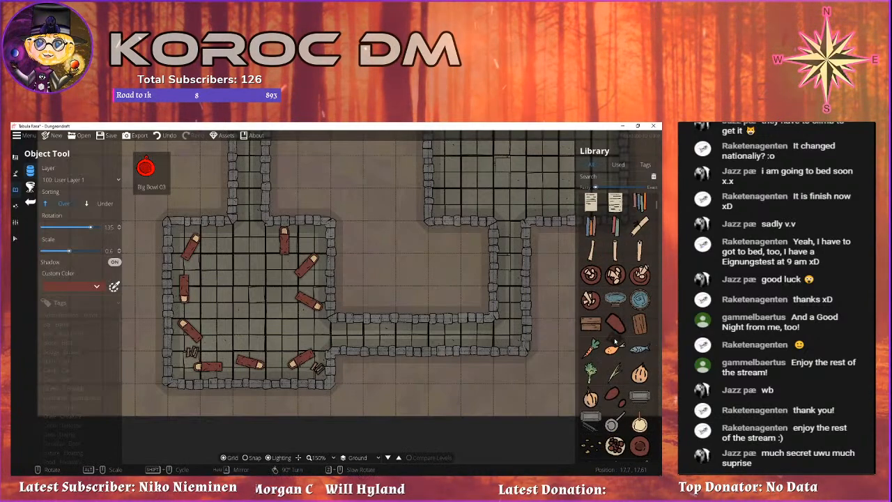
pyautogui.scroll(-10, 639, 348)
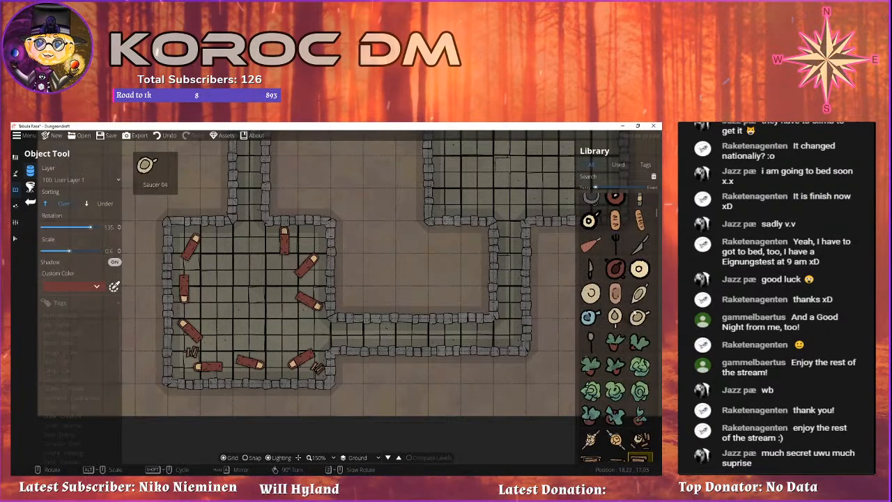
pyautogui.scroll(-12, 638, 334)
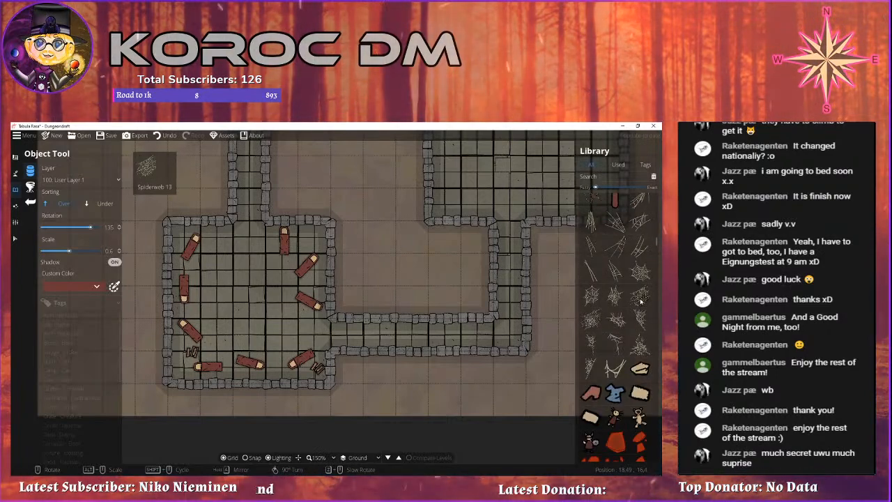
pyautogui.scroll(-12, 627, 306)
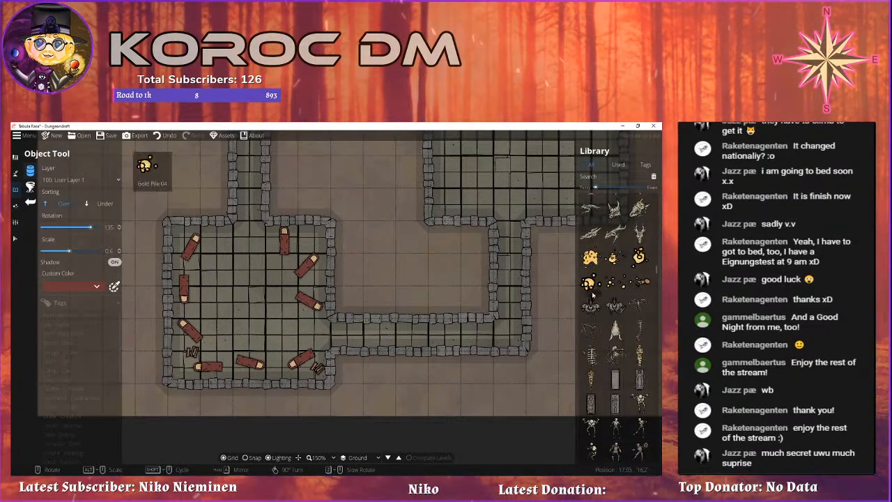
pyautogui.scroll(-12, 617, 305)
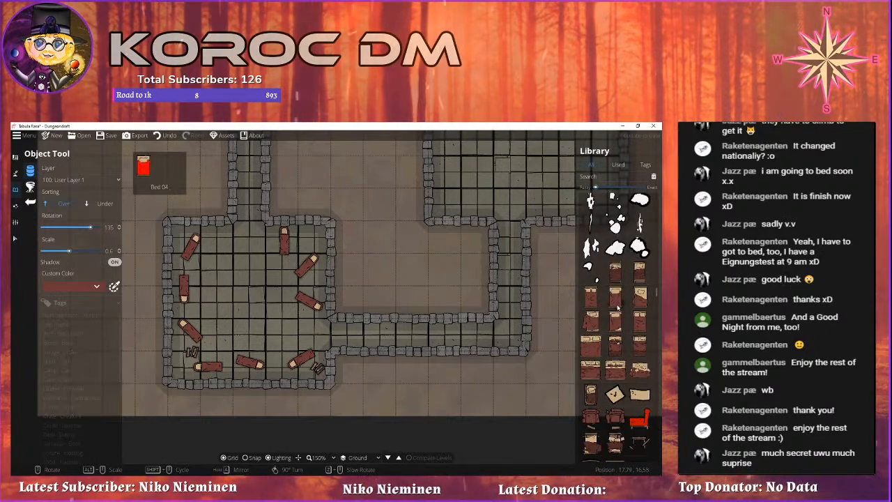
pyautogui.scroll(-12, 616, 306)
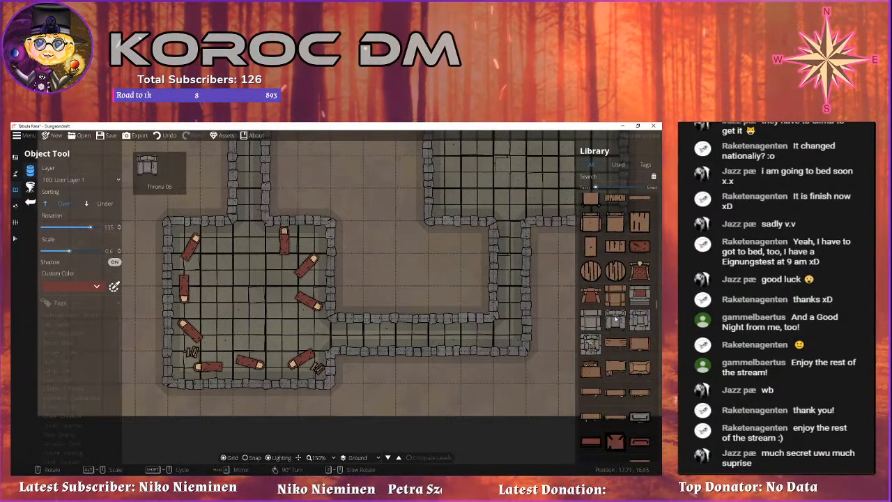
pyautogui.scroll(-12, 616, 320)
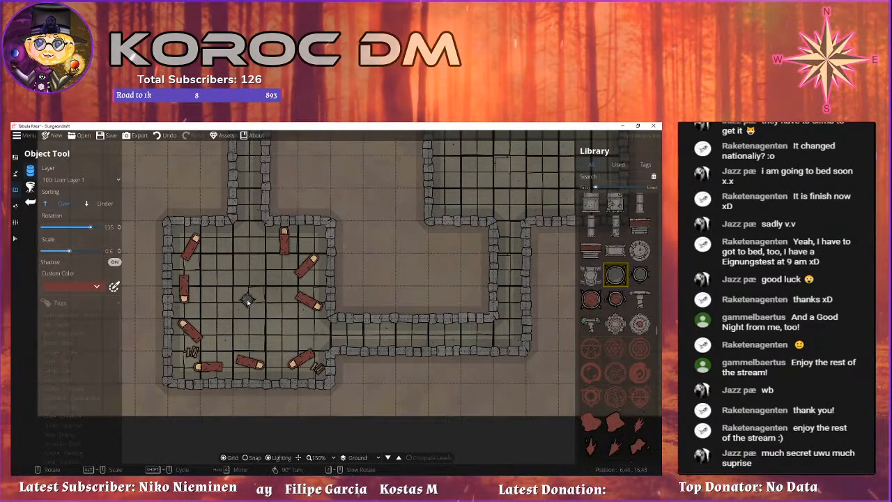
pyautogui.scroll(8, 248, 304)
pyautogui.scroll(4, 249, 306)
pyautogui.scroll(-1, 250, 307)
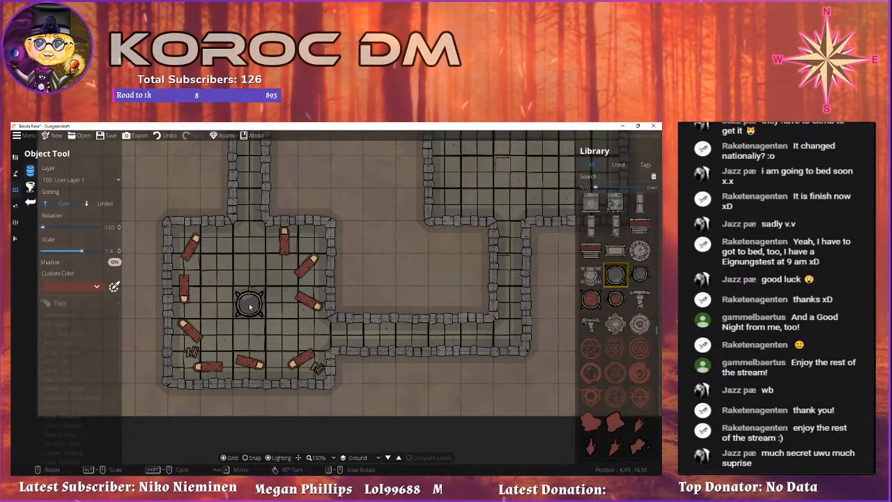
pyautogui.click(639, 249)
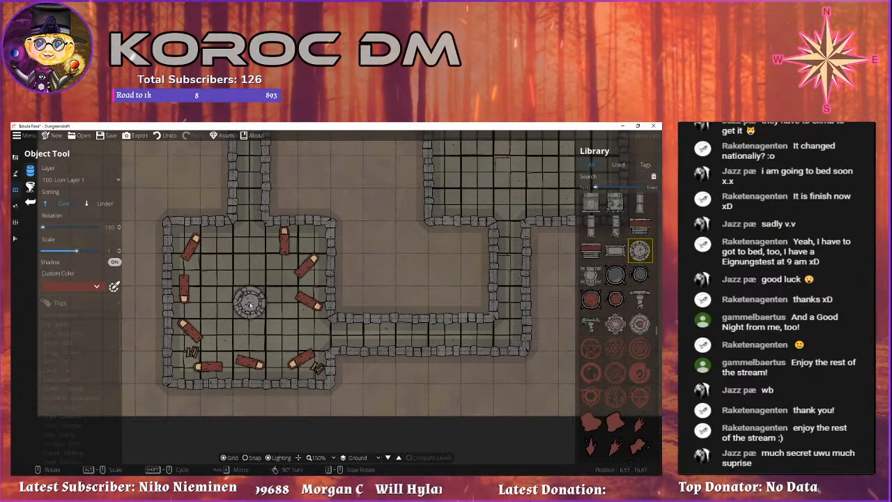
pyautogui.click(250, 305)
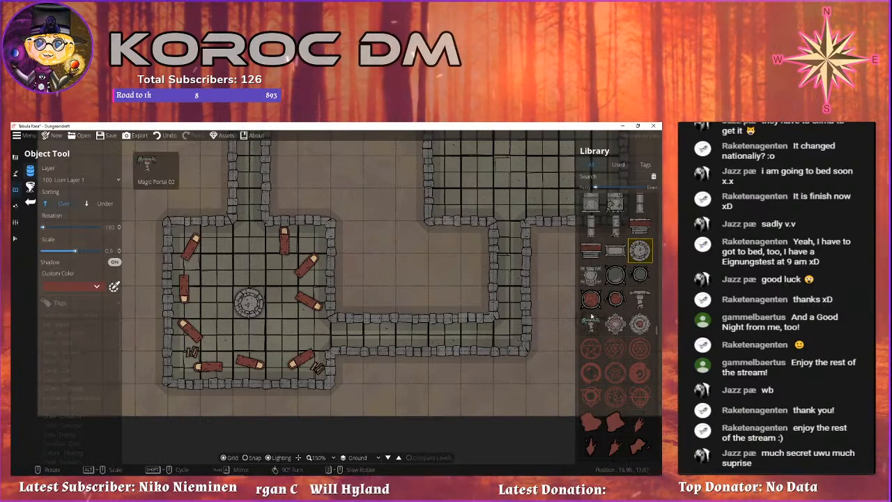
# Compare round footed basins for the altar and place the large grey one at 0.9 scale on its centre.
pyautogui.click(615, 275)
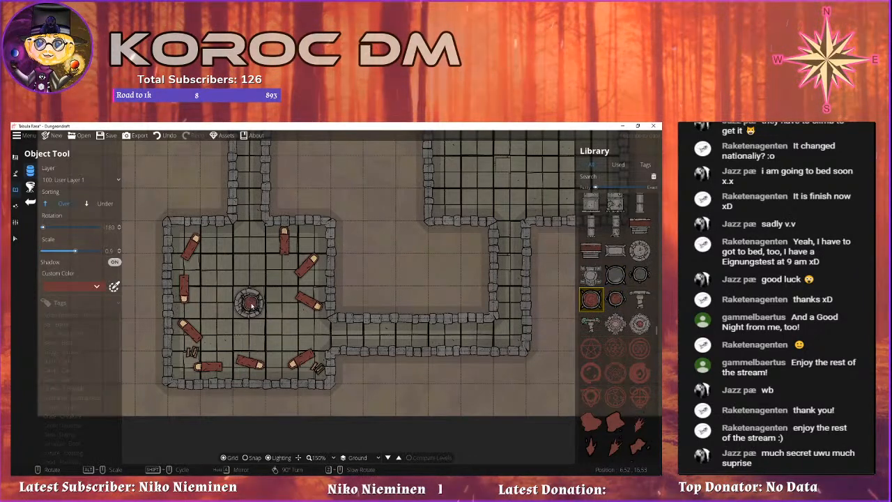
pyautogui.scroll(-5, 639, 315)
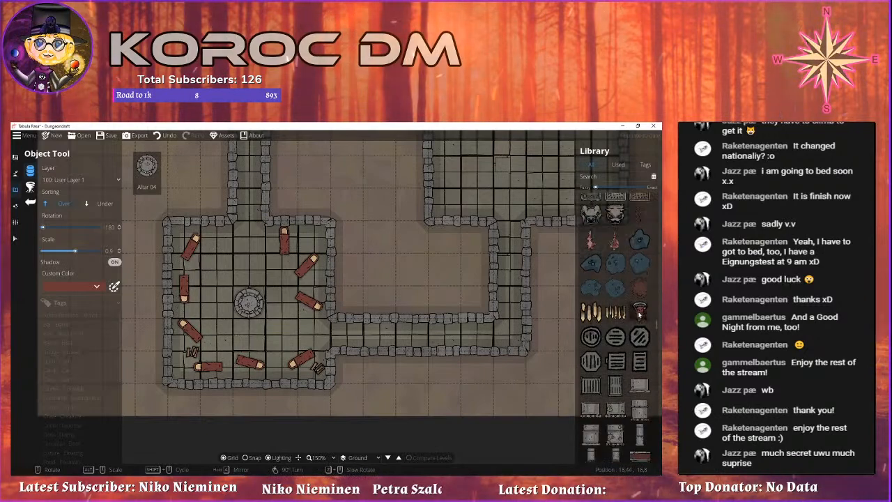
pyautogui.scroll(4, 639, 314)
pyautogui.scroll(5, 639, 313)
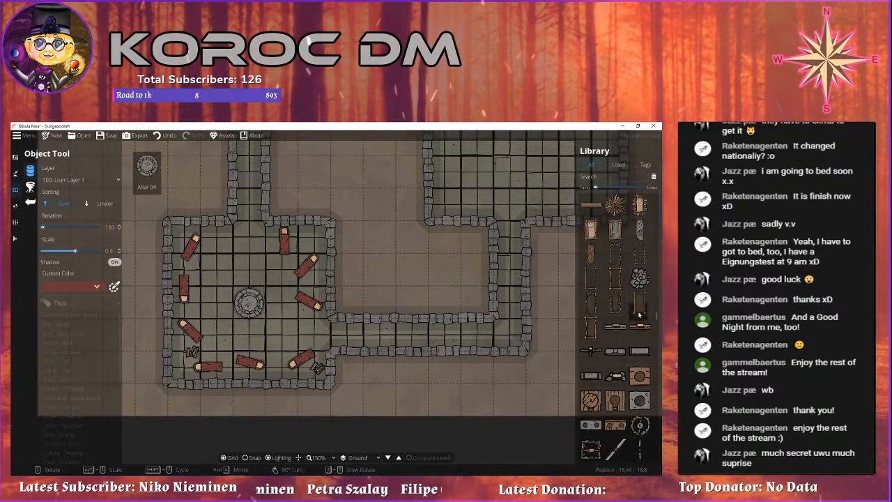
pyautogui.scroll(-5, 641, 293)
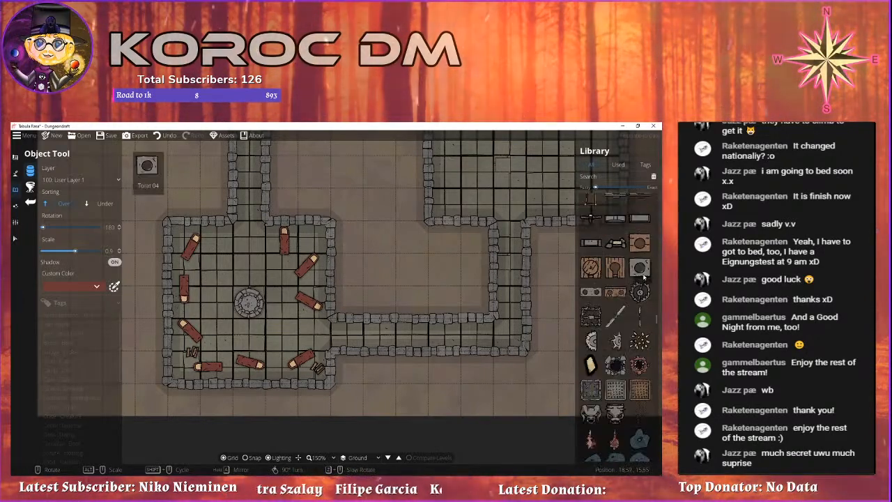
pyautogui.scroll(-5, 638, 293)
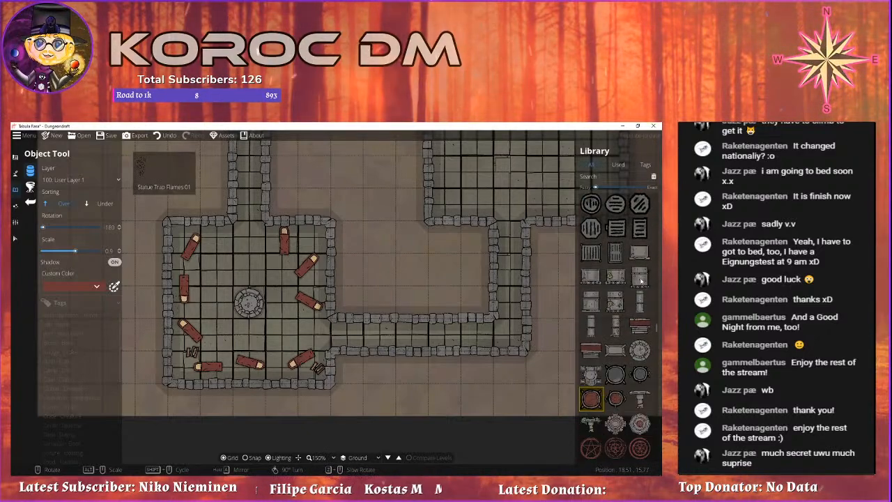
pyautogui.click(615, 341)
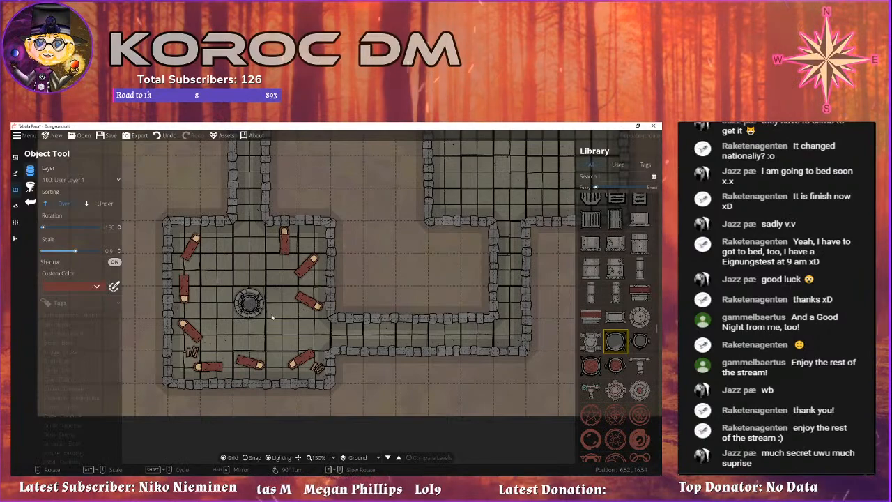
# Look through the object library for further furnishings for the small room, from summoning circles and masts to stairs and barrels.
pyautogui.scroll(5, 293, 370)
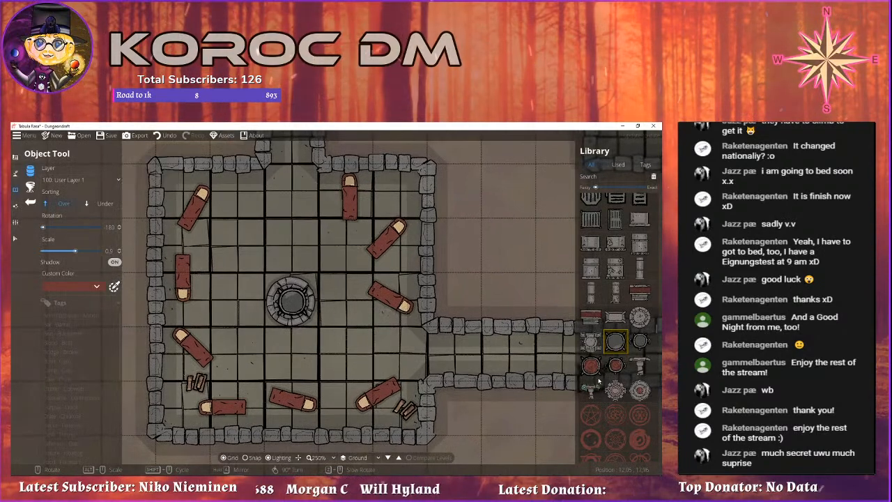
pyautogui.scroll(-4, 592, 382)
pyautogui.scroll(-1, 418, 336)
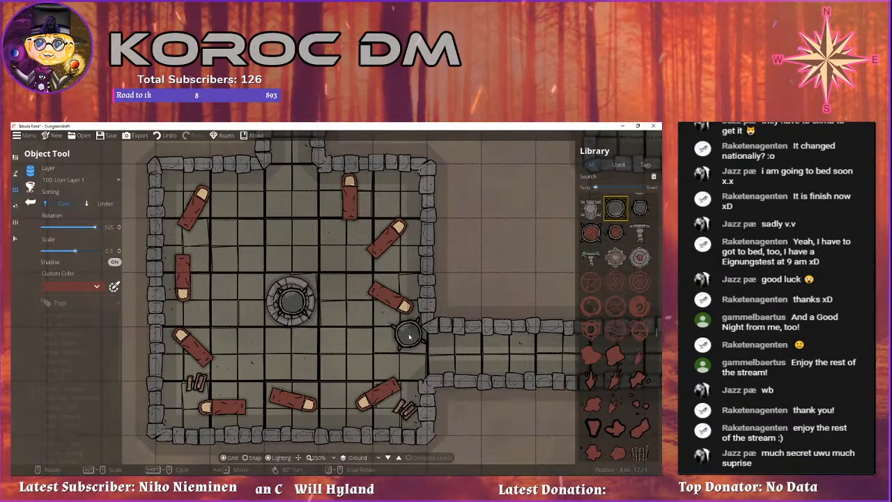
pyautogui.scroll(-2, 412, 335)
pyautogui.moveTo(349, 284)
pyautogui.mouseDown()
pyautogui.moveTo(317, 295)
pyautogui.moveTo(366, 309)
pyautogui.moveTo(348, 280)
pyautogui.mouseUp()
pyautogui.scroll(-5, 613, 314)
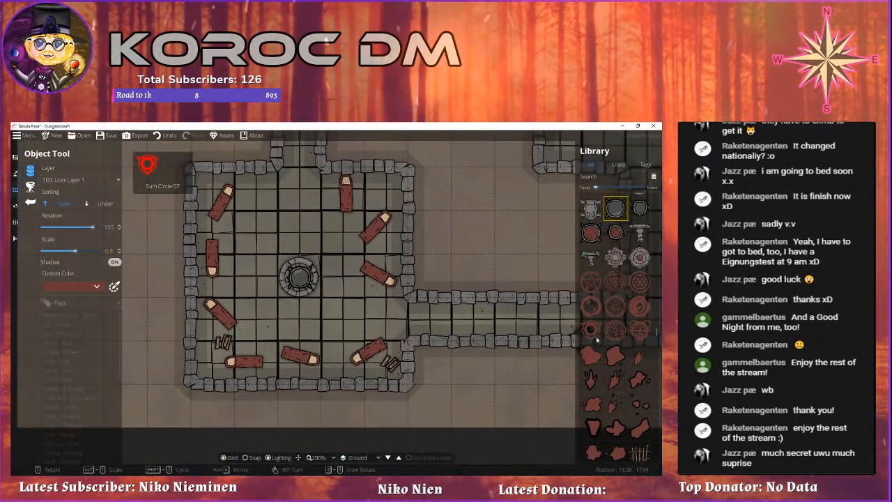
pyautogui.scroll(-5, 605, 340)
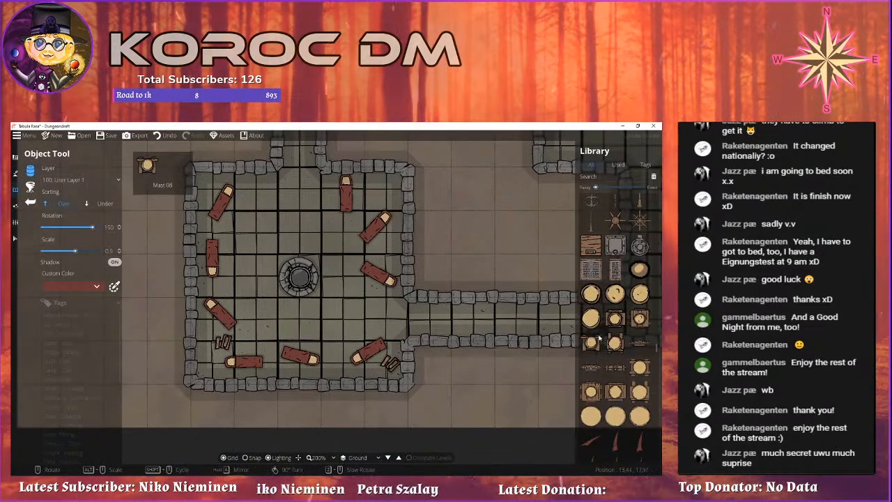
pyautogui.scroll(-1, 596, 321)
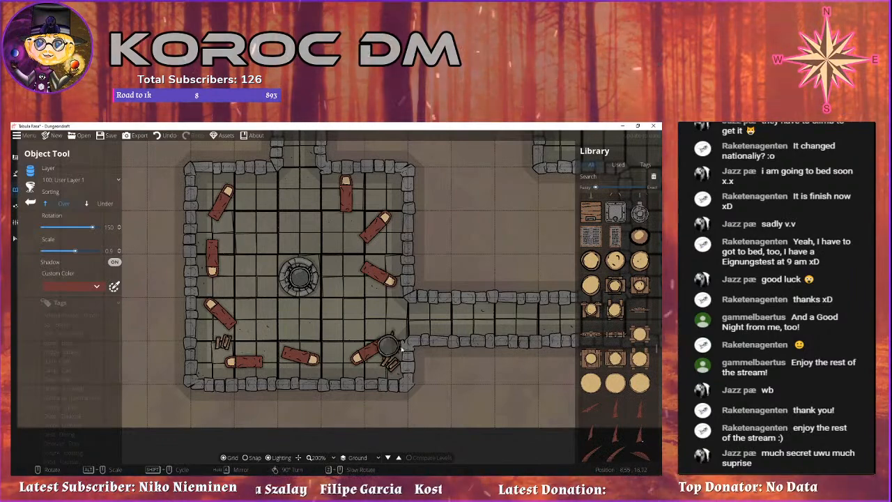
pyautogui.moveTo(344, 211); pyautogui.dragTo(379, 367)
pyautogui.moveTo(350, 395); pyautogui.dragTo(281, 253)
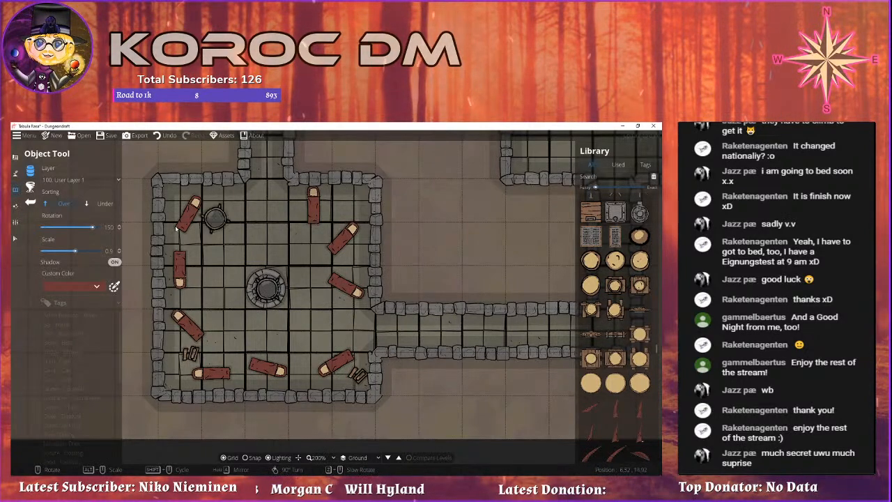
pyautogui.scroll(-5, 611, 362)
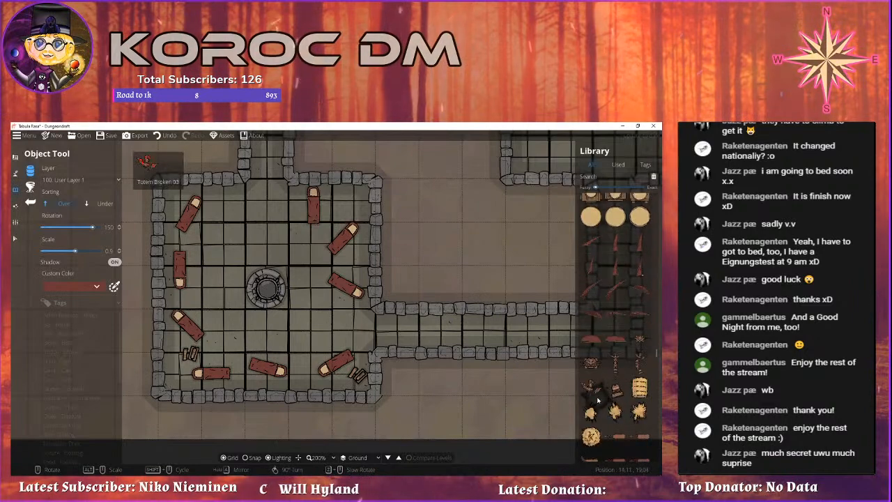
pyautogui.scroll(-6, 617, 349)
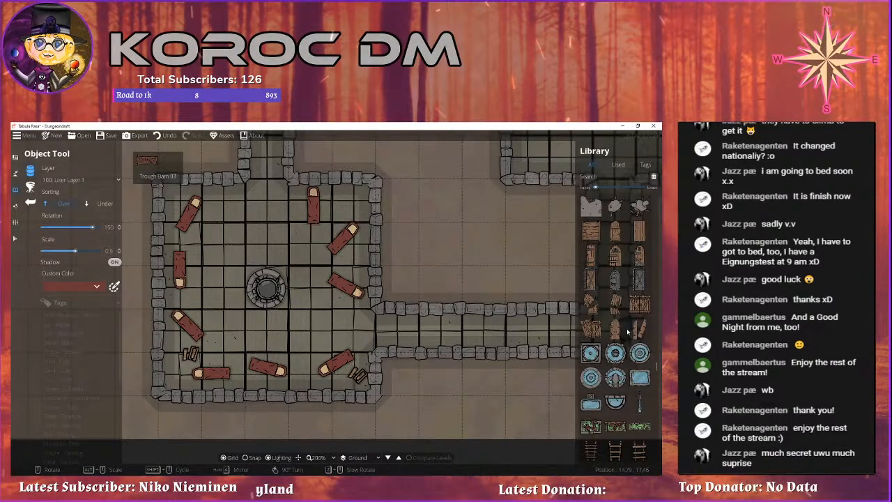
pyautogui.scroll(-6, 627, 332)
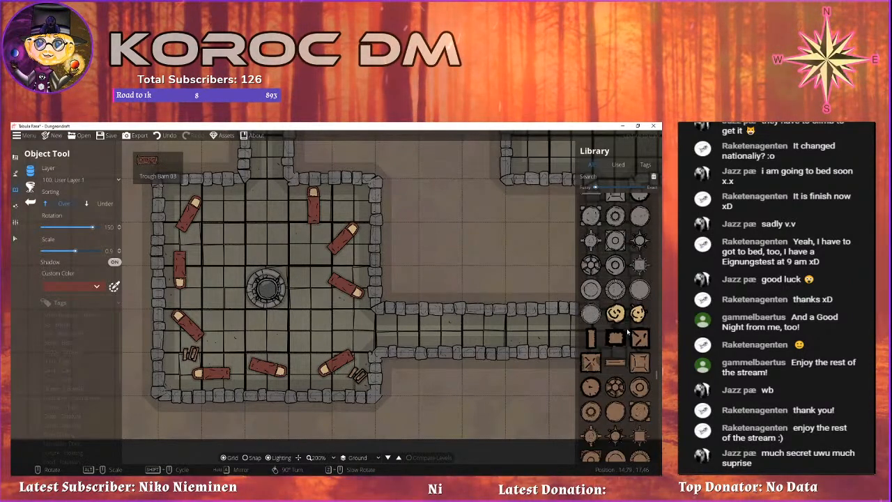
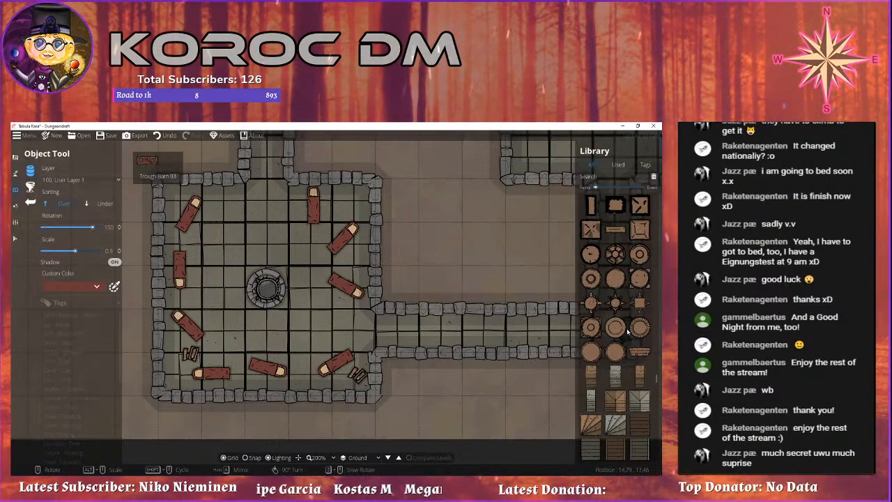
pyautogui.scroll(-5, 651, 324)
pyautogui.click(614, 296)
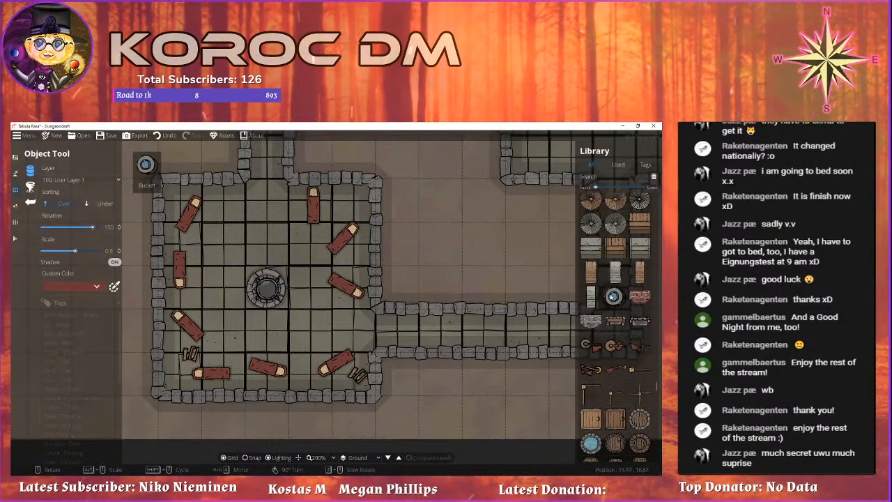
pyautogui.scroll(3, 613, 301)
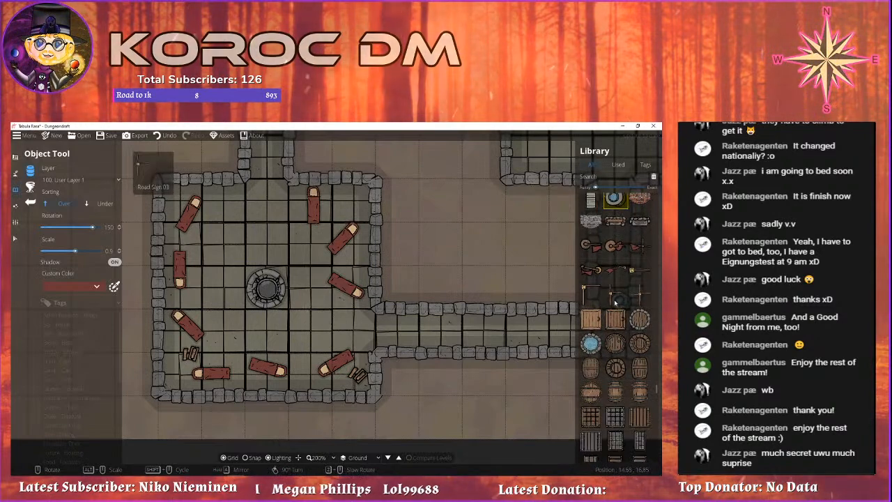
# Compare stair pieces at the west dead end of the corridor and place the long grey stone stairs there at -90 rotation and scale 1.
pyautogui.moveTo(433, 246); pyautogui.dragTo(410, 423)
pyautogui.moveTo(188, 206); pyautogui.dragTo(377, 278)
pyautogui.click(638, 255)
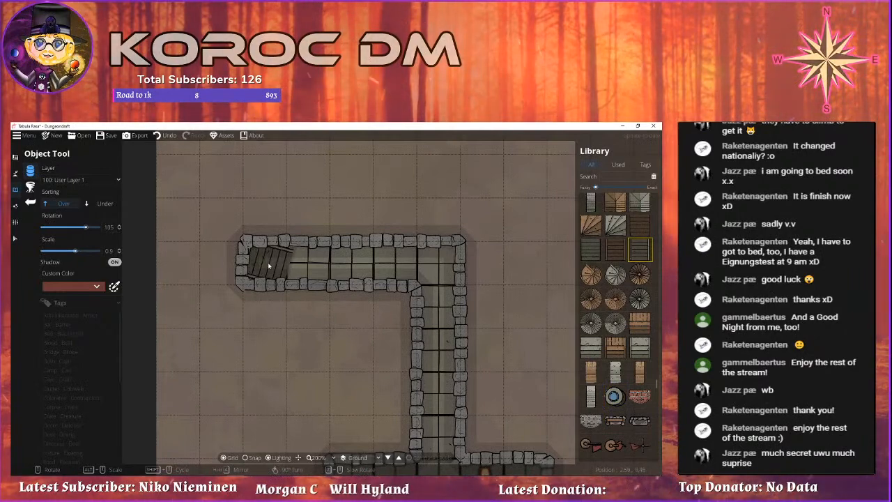
pyautogui.scroll(1, 267, 265)
pyautogui.scroll(1, 267, 265)
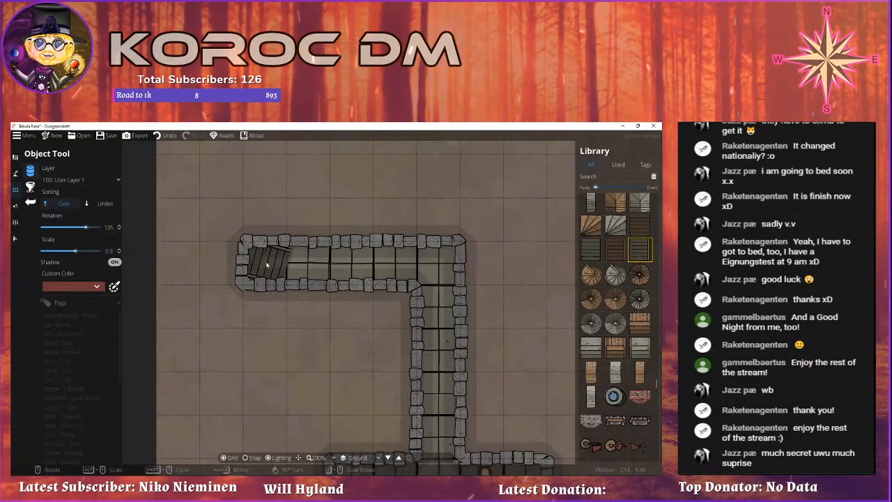
pyautogui.scroll(2, 266, 265)
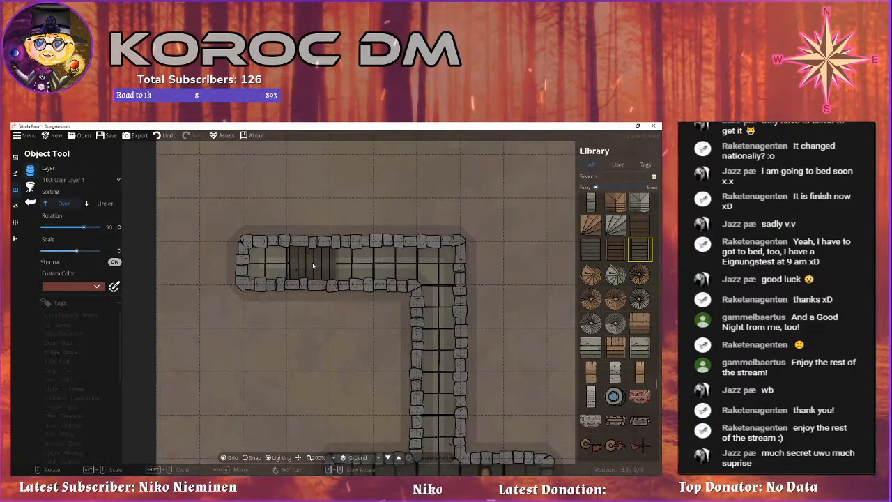
pyautogui.scroll(3, 636, 264)
pyautogui.click(591, 266)
pyautogui.scroll(-12, 282, 263)
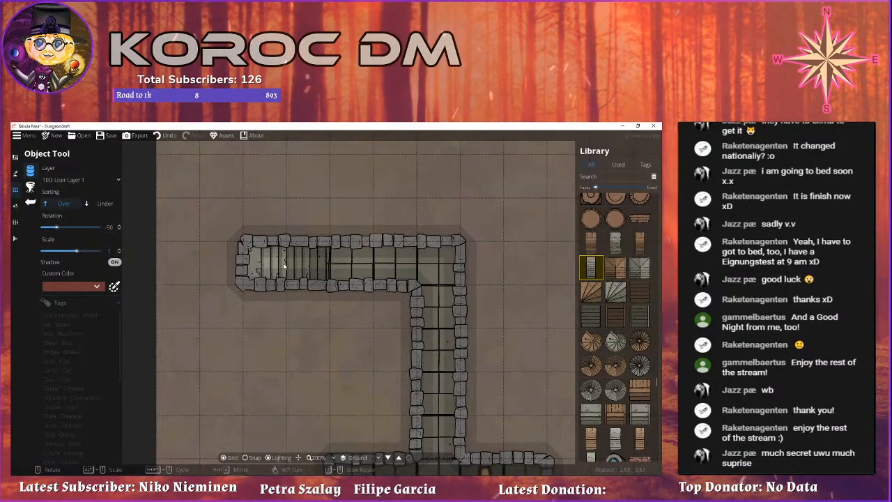
pyautogui.click(287, 265)
# Return to the small room and look through the barrels, crates and sacks in the object library for suitable furnishings.
pyautogui.moveTo(366, 415); pyautogui.dragTo(185, 319)
pyautogui.moveTo(319, 286); pyautogui.dragTo(410, 286)
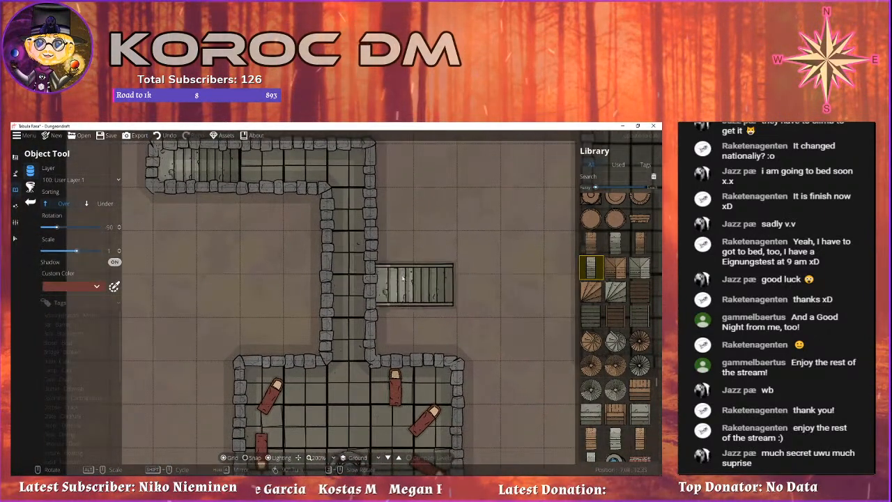
pyautogui.scroll(-2, 409, 287)
pyautogui.moveTo(379, 249); pyautogui.dragTo(323, 182)
pyautogui.moveTo(346, 248); pyautogui.dragTo(352, 208)
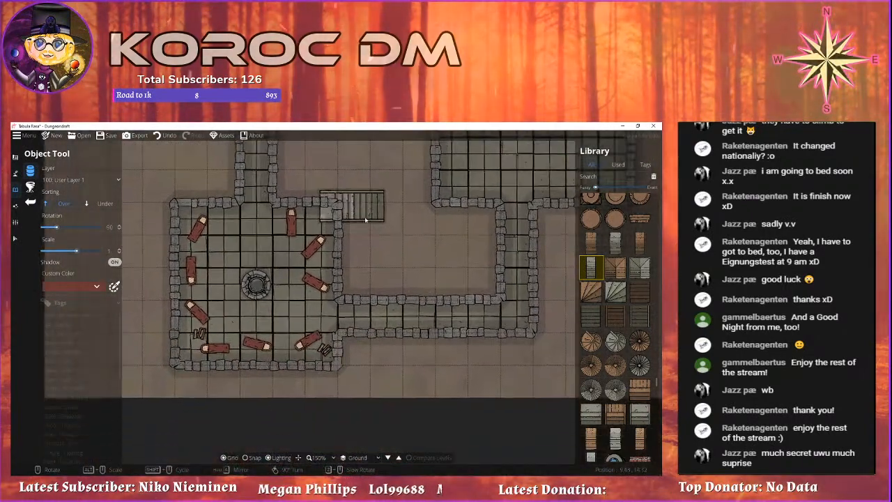
pyautogui.scroll(-10, 614, 328)
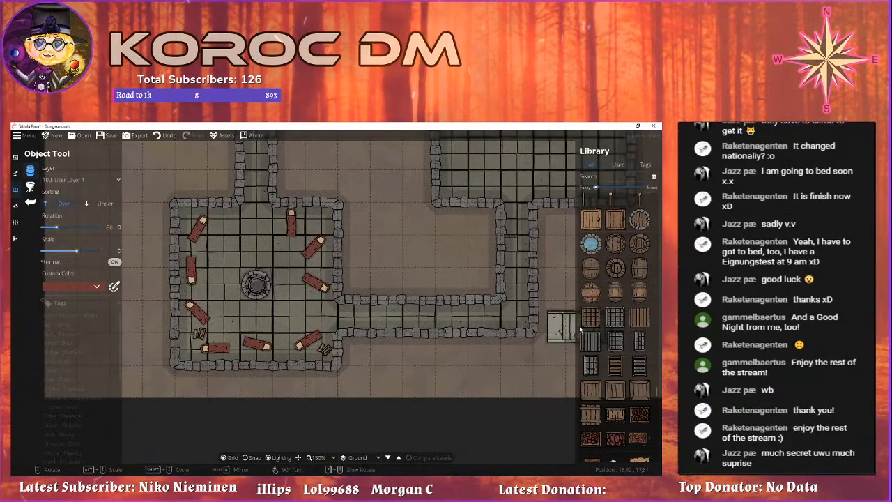
pyautogui.scroll(-5, 613, 341)
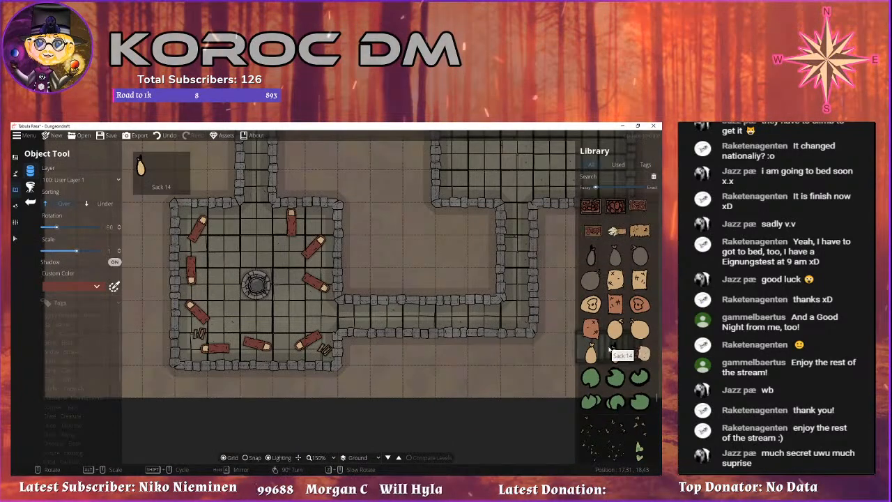
# Find the broken wooden bench in the object library and place it at -45 rotation beside the bed in the small room's northwest corner.
pyautogui.scroll(5, 618, 338)
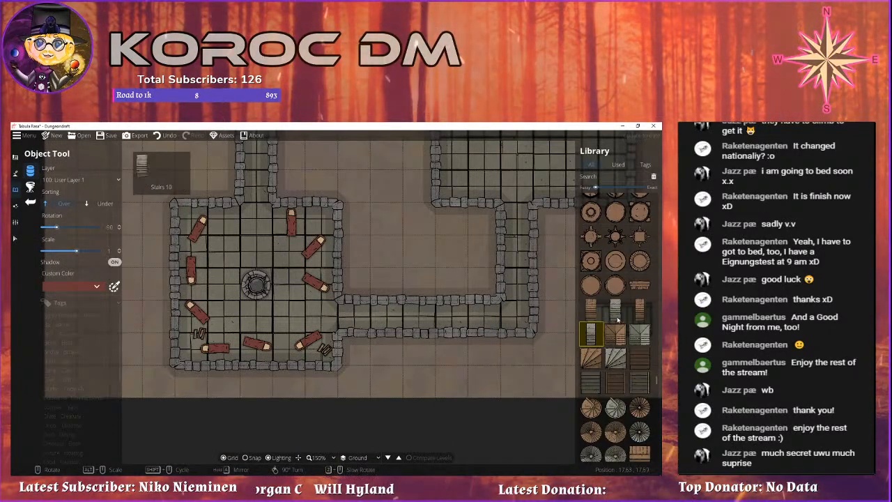
pyautogui.scroll(5, 619, 324)
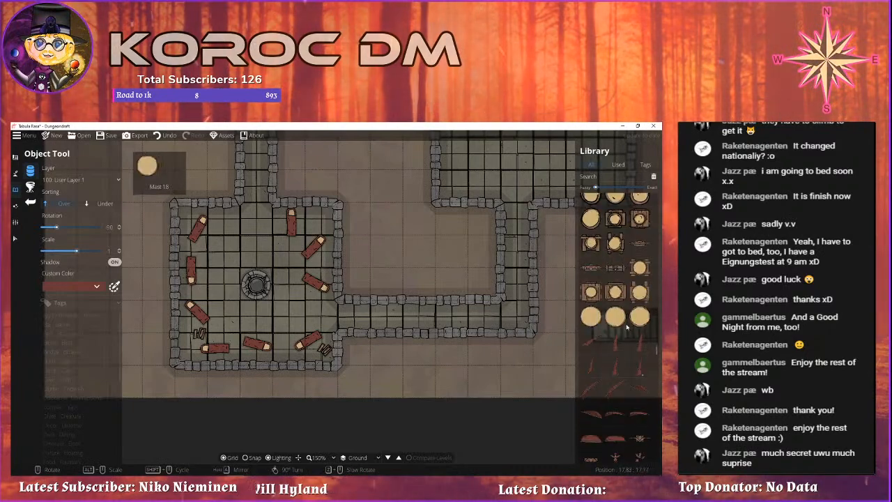
pyautogui.scroll(-3, 626, 326)
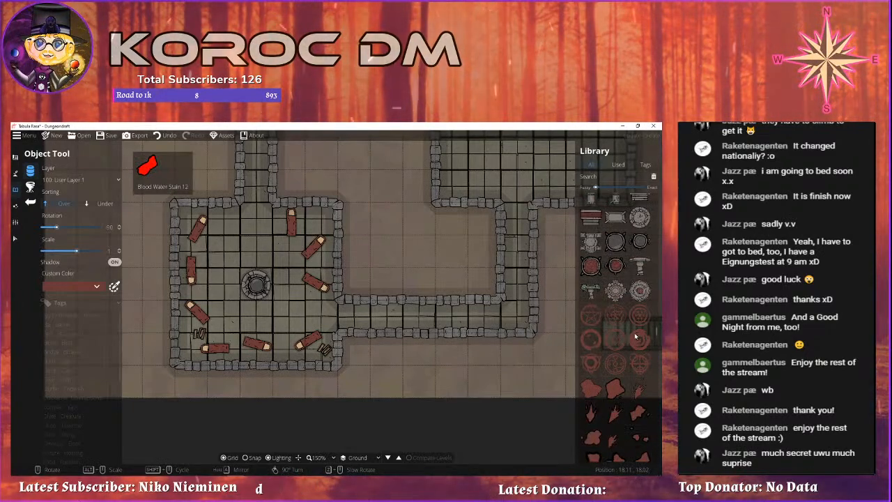
pyautogui.scroll(5, 635, 336)
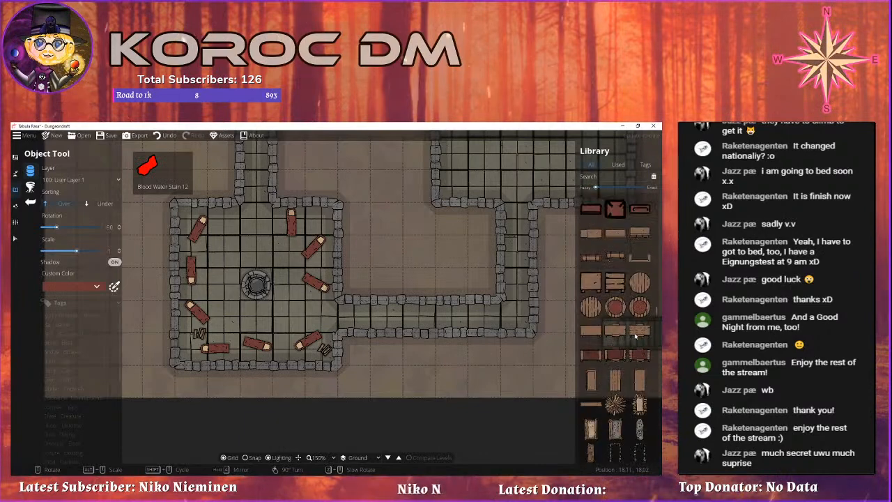
pyautogui.scroll(6, 635, 336)
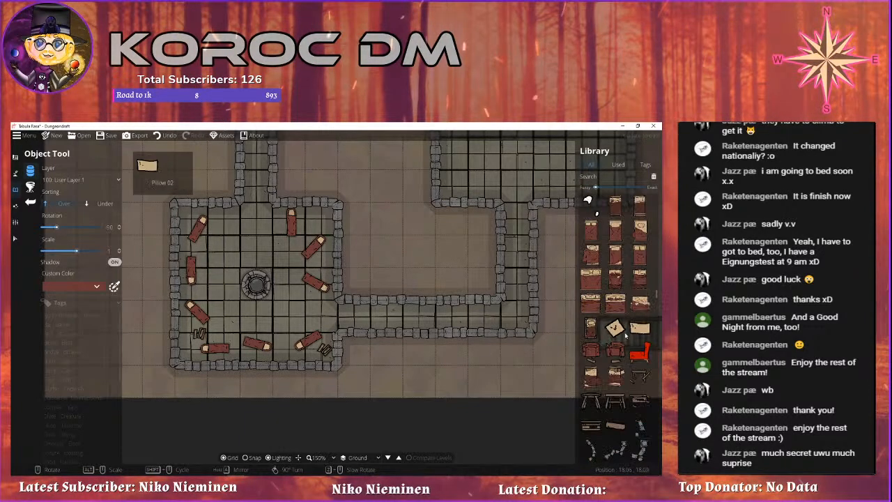
pyautogui.click(639, 399)
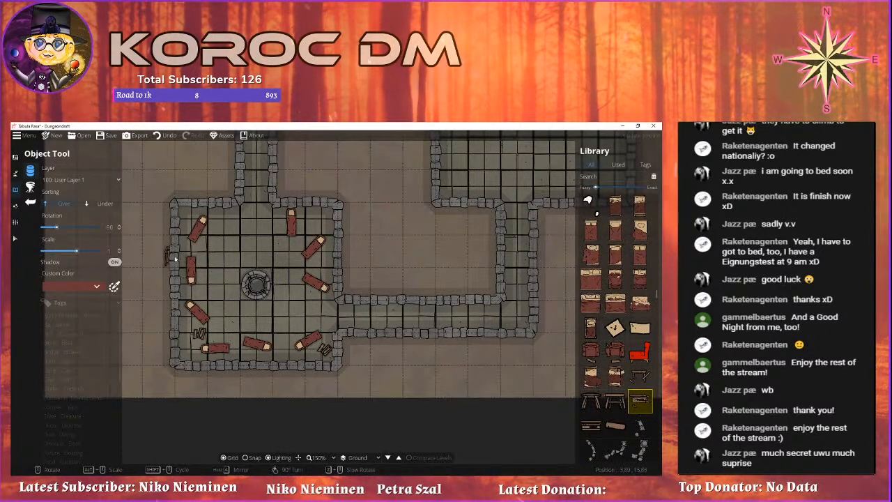
pyautogui.click(226, 217)
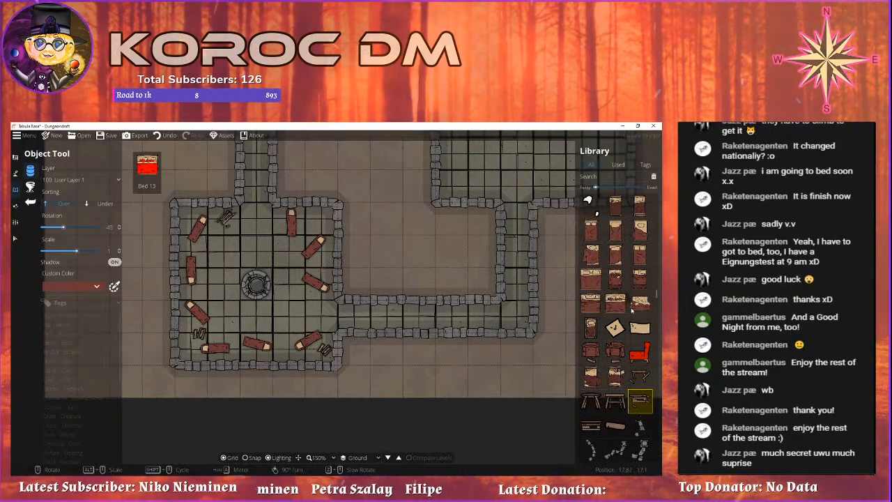
# Find the Lute in the object library and place it at -15 rotation and scale 1 in the small room's southwest corner.
pyautogui.scroll(3, 633, 312)
pyautogui.scroll(8, 630, 313)
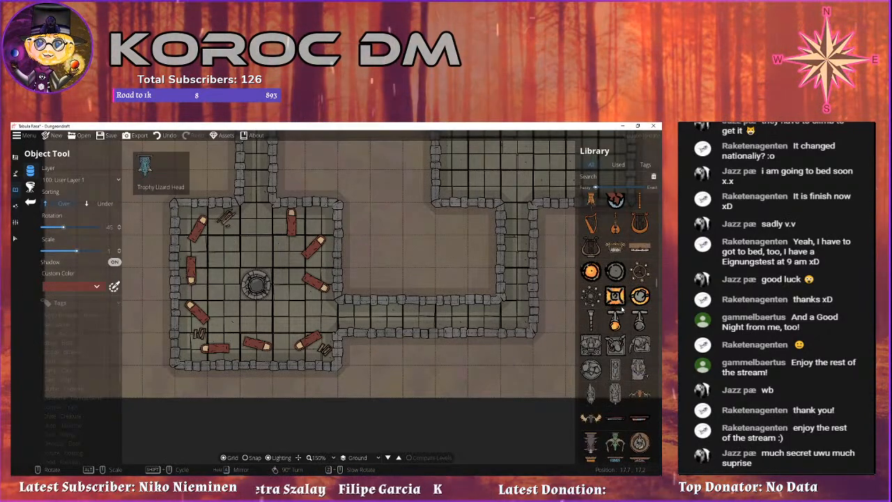
pyautogui.scroll(1, 622, 307)
pyautogui.click(615, 289)
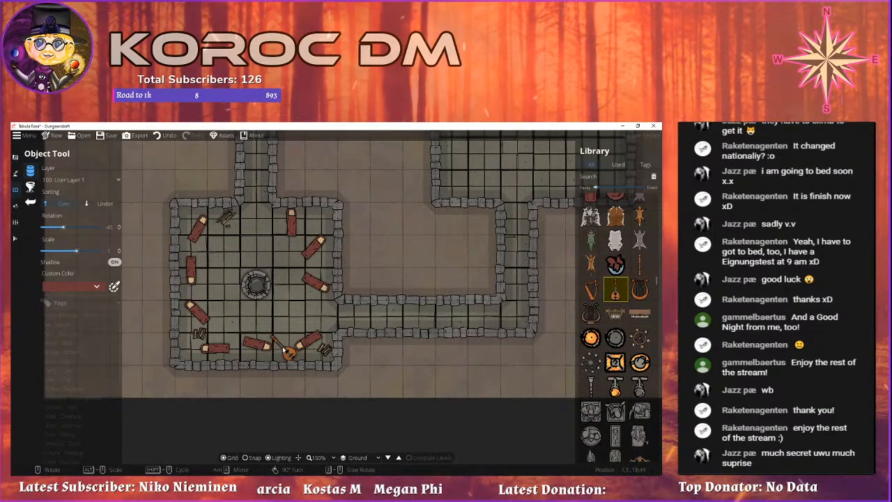
pyautogui.click(187, 340)
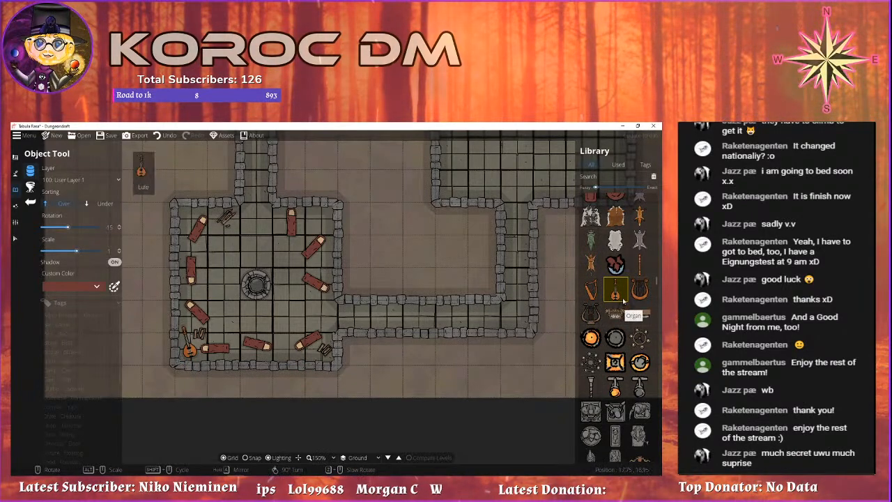
# Place the Rug Fox at -75 rotation and 0.8 scale in the small room's northeast corner.
pyautogui.scroll(2, 623, 310)
pyautogui.click(640, 281)
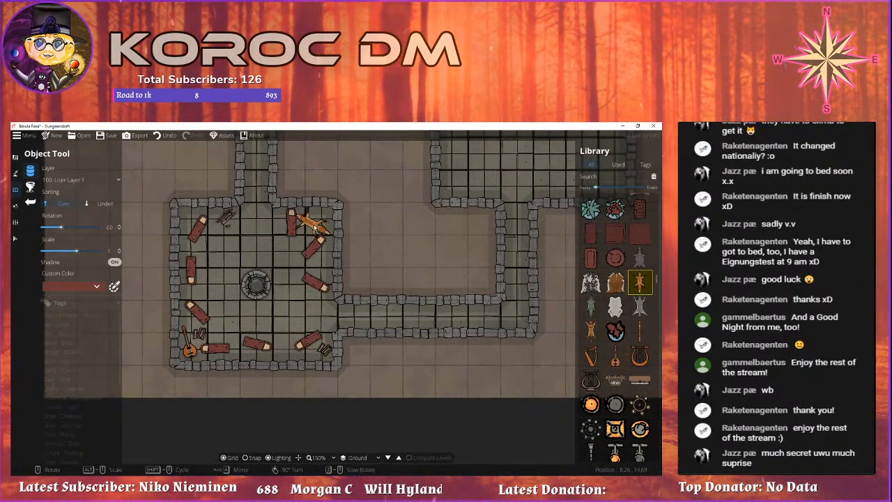
pyautogui.scroll(-2, 315, 228)
pyautogui.scroll(-1, 319, 225)
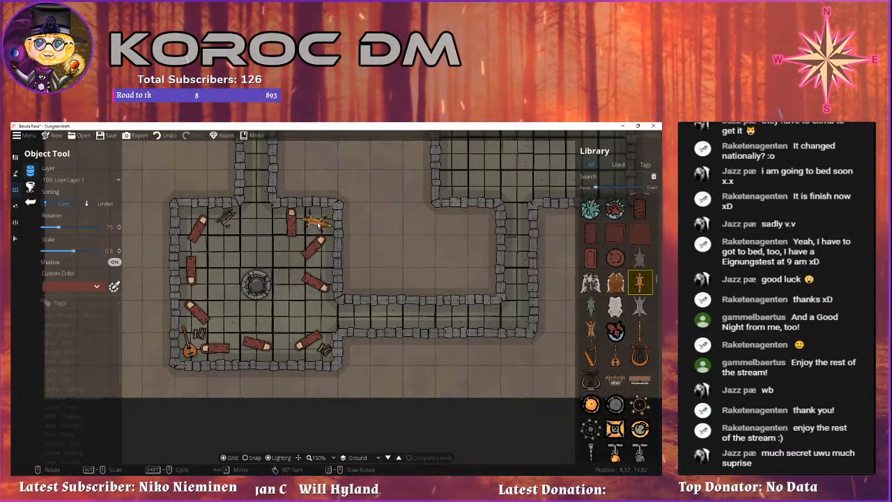
pyautogui.click(318, 224)
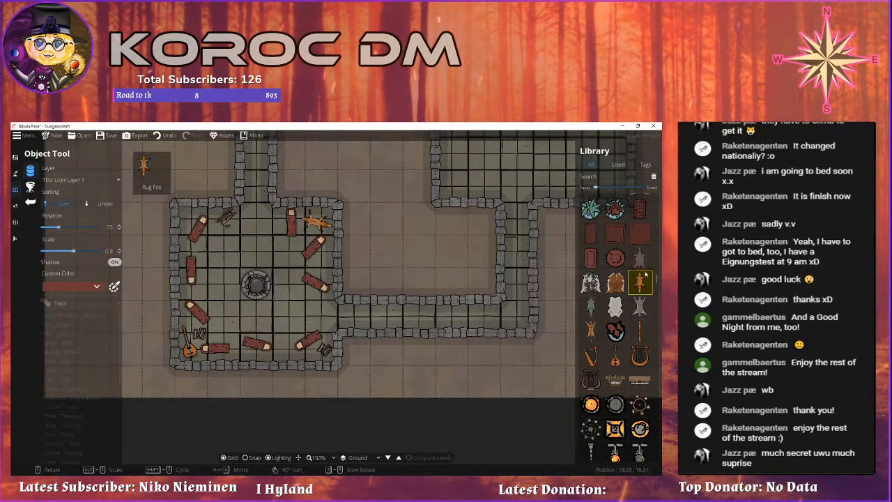
# Find the treasure chest in the object library and place it at -60 rotation and 0.8 scale in the small room's northwest corner.
pyautogui.click(640, 259)
pyautogui.click(590, 284)
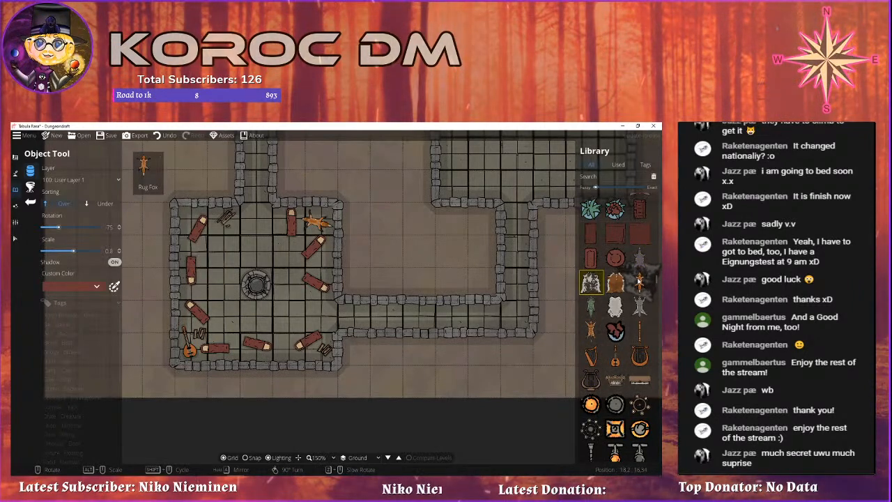
pyautogui.scroll(2, 278, 245)
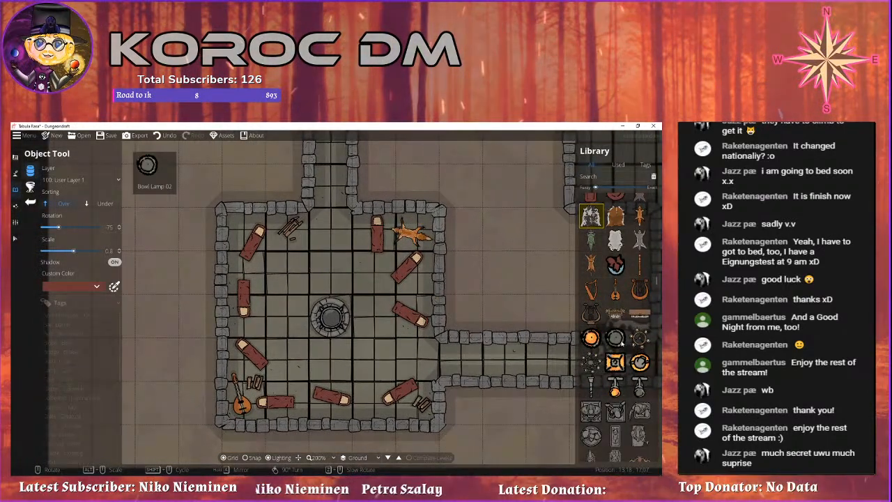
pyautogui.scroll(4, 612, 319)
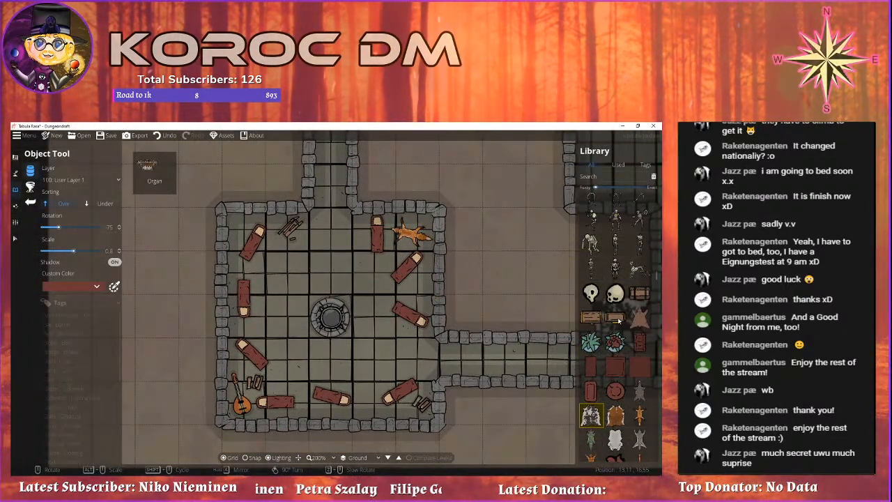
pyautogui.click(640, 325)
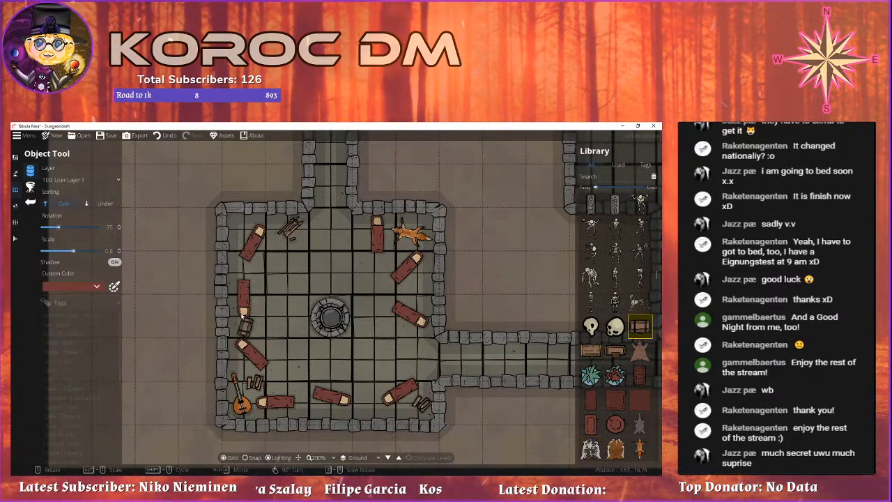
pyautogui.scroll(1, 239, 228)
pyautogui.click(239, 227)
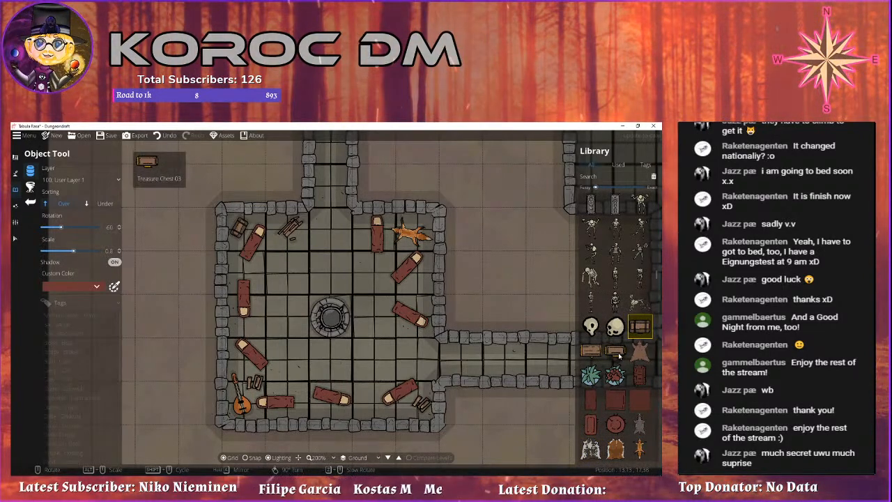
# Find the large bone pile in the object library and place it at -90 rotation and 0.8 scale southwest of the small room's round centrepiece.
pyautogui.scroll(1, 618, 358)
pyautogui.scroll(1, 615, 317)
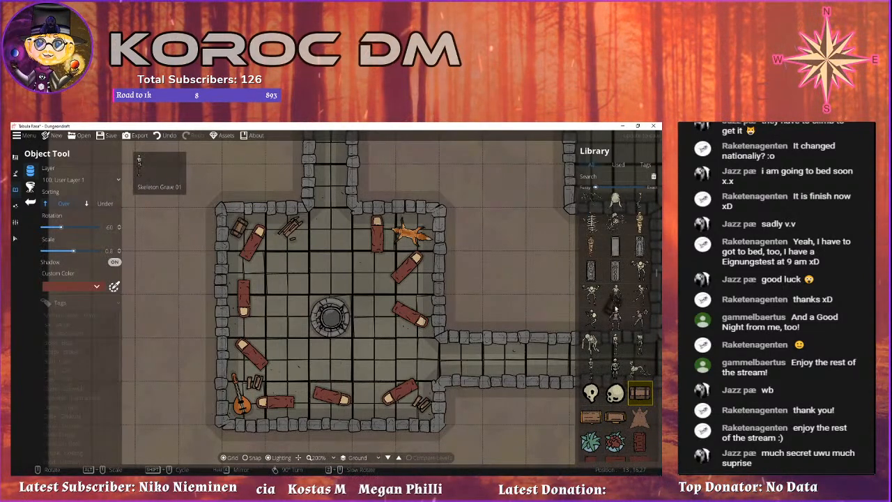
pyautogui.click(615, 221)
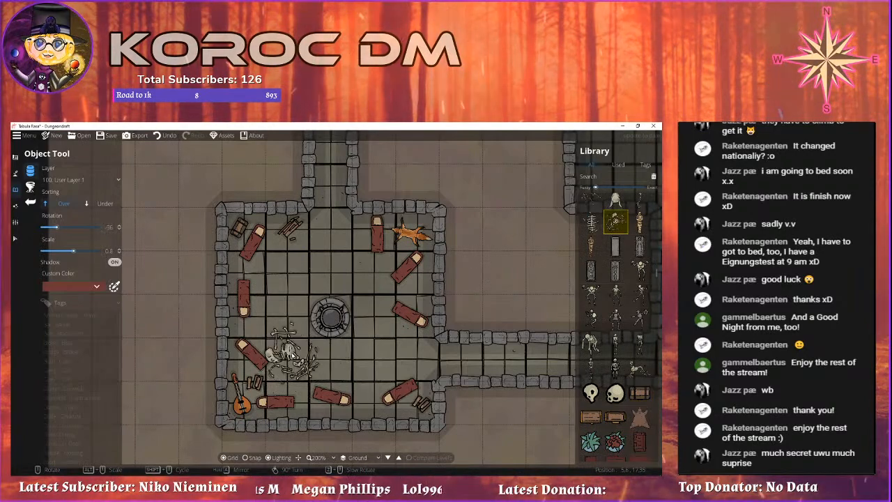
pyautogui.scroll(-2, 293, 354)
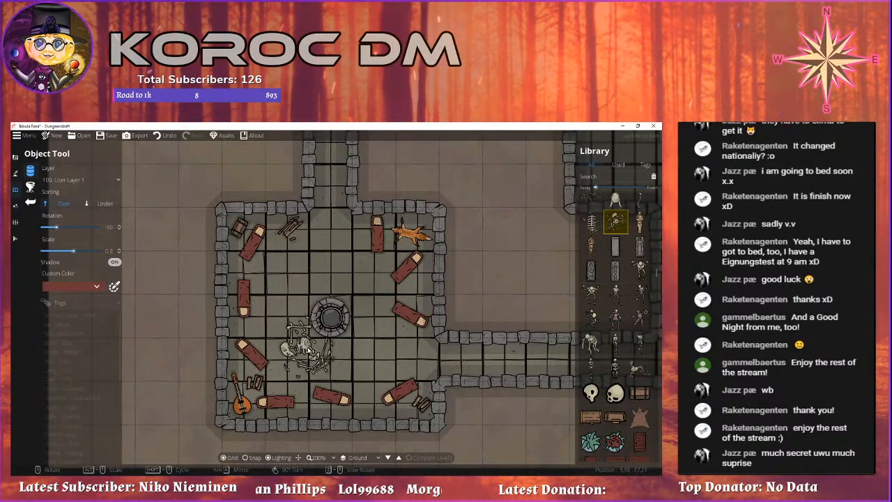
pyautogui.click(308, 350)
pyautogui.moveTo(370, 307); pyautogui.dragTo(363, 350)
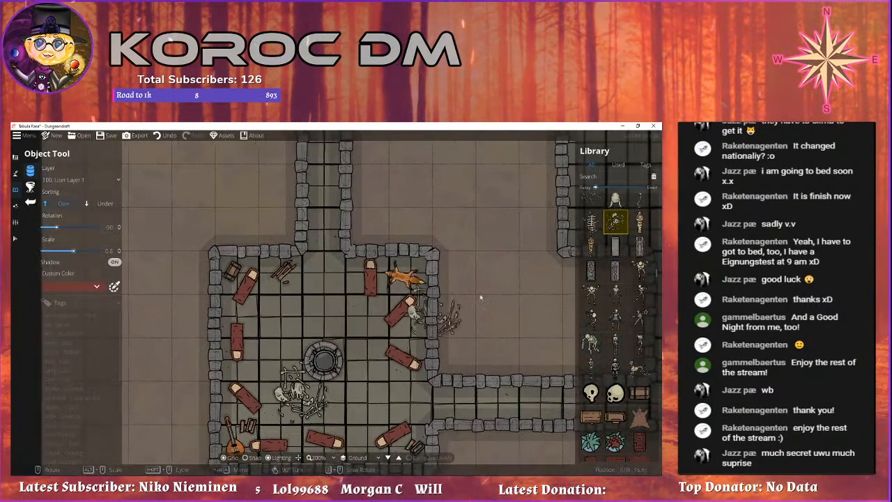
# Find the small bone scatter in the object library and place one northwest and one southeast of the small room's round centrepiece.
pyautogui.scroll(3, 620, 278)
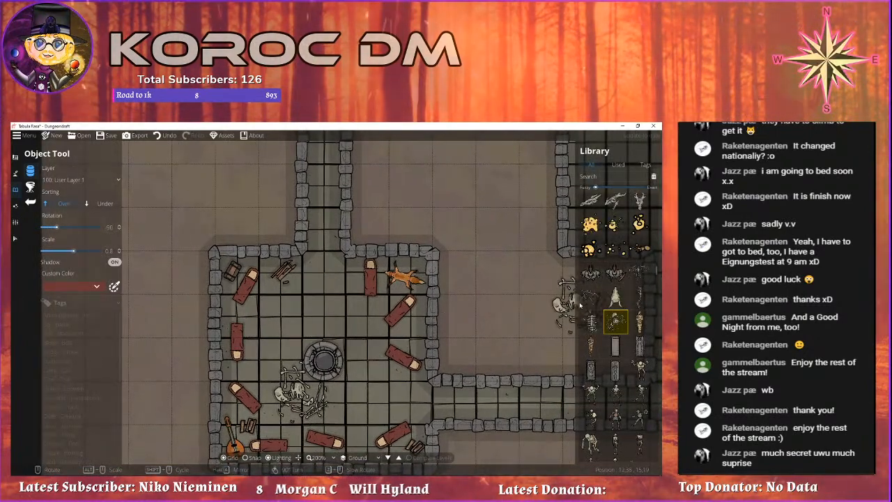
pyautogui.scroll(4, 619, 300)
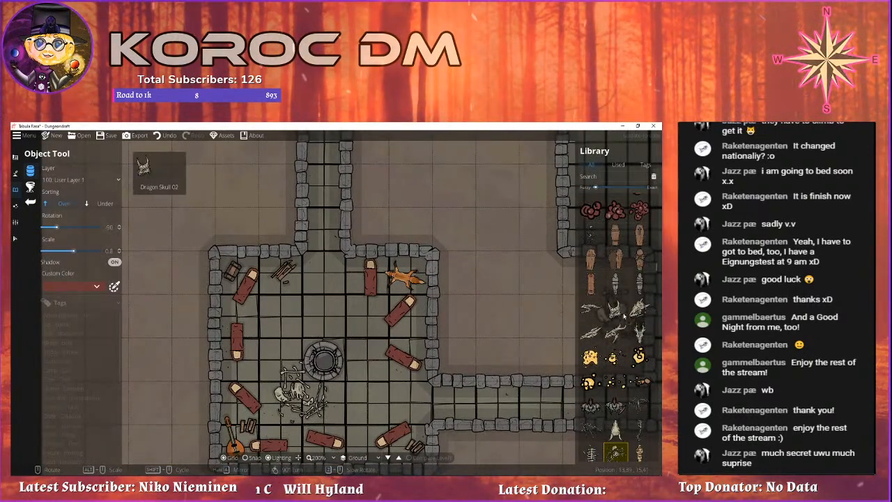
pyautogui.click(591, 235)
pyautogui.click(299, 341)
pyautogui.moveTo(299, 341); pyautogui.dragTo(267, 279)
pyautogui.scroll(7, 306, 325)
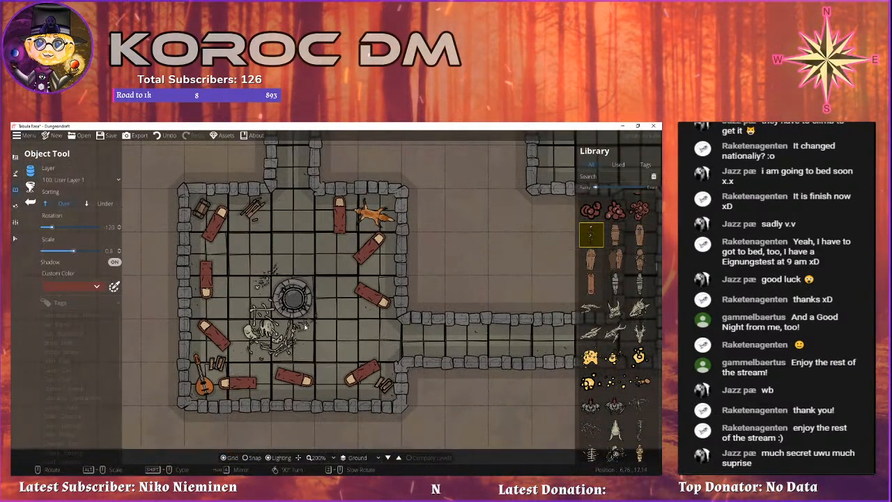
pyautogui.scroll(-2, 310, 328)
pyautogui.click(310, 329)
pyautogui.moveTo(422, 361); pyautogui.dragTo(401, 299)
# Find the scattered gold coins in the object library and place them at varied rotations and 0.8 scale beside the beds around the small room.
pyautogui.scroll(-7, 636, 362)
pyautogui.scroll(-5, 639, 287)
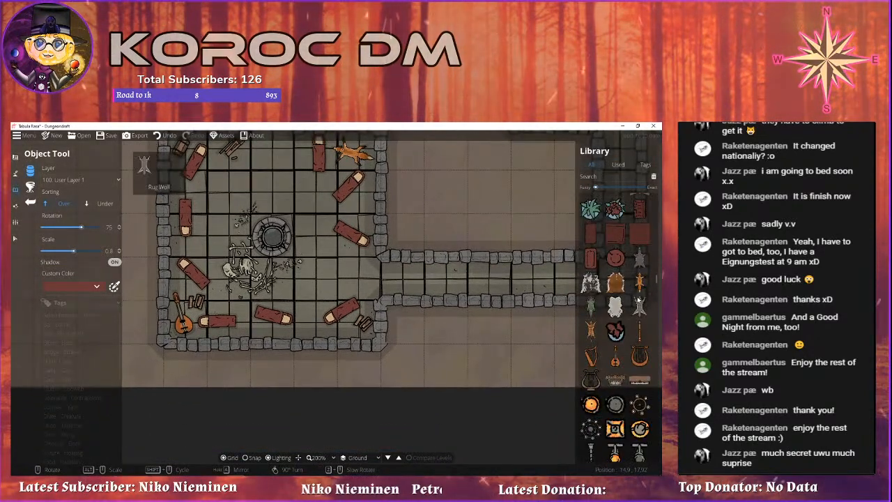
pyautogui.scroll(-10, 632, 311)
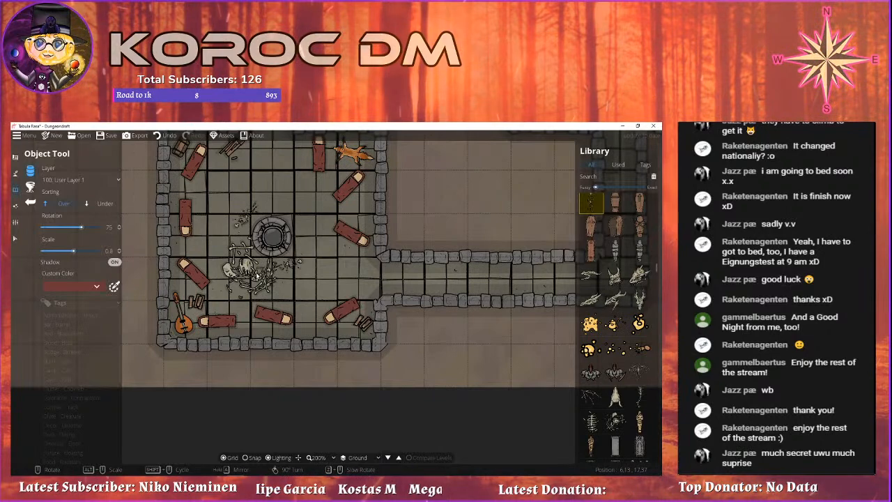
pyautogui.moveTo(345, 276); pyautogui.dragTo(371, 348)
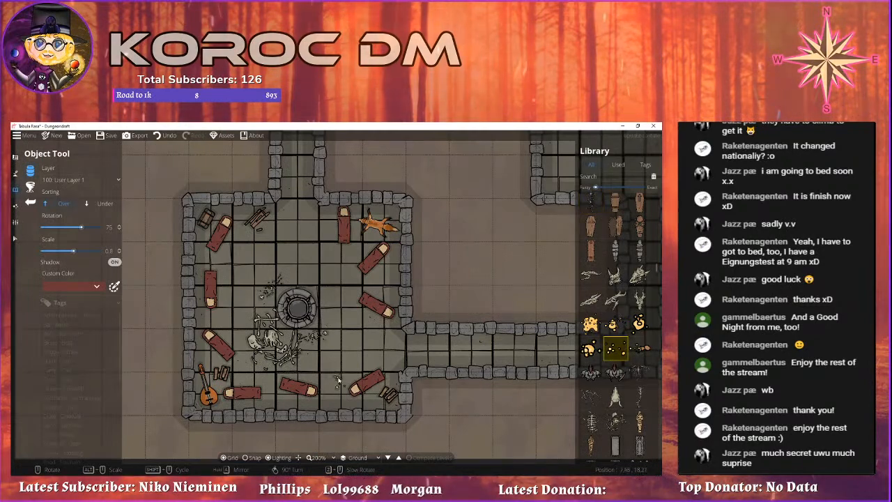
pyautogui.click(382, 284)
pyautogui.scroll(3, 307, 358)
pyautogui.click(243, 376)
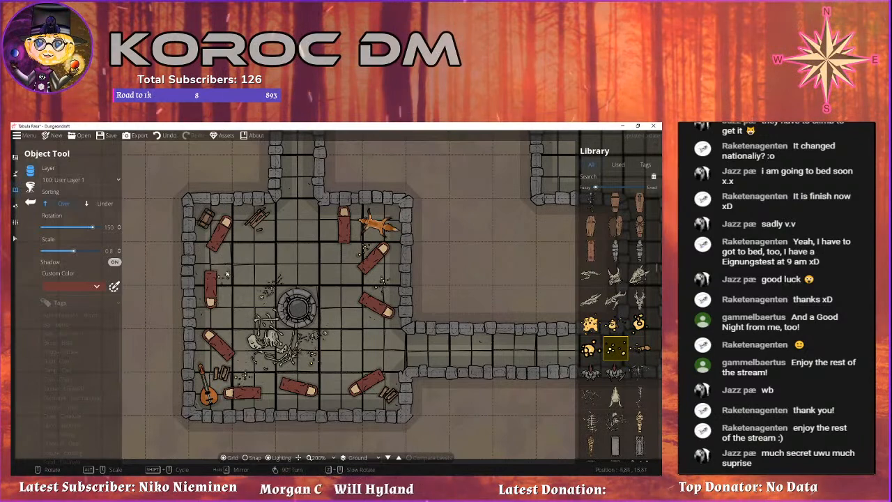
pyautogui.click(207, 324)
pyautogui.click(367, 403)
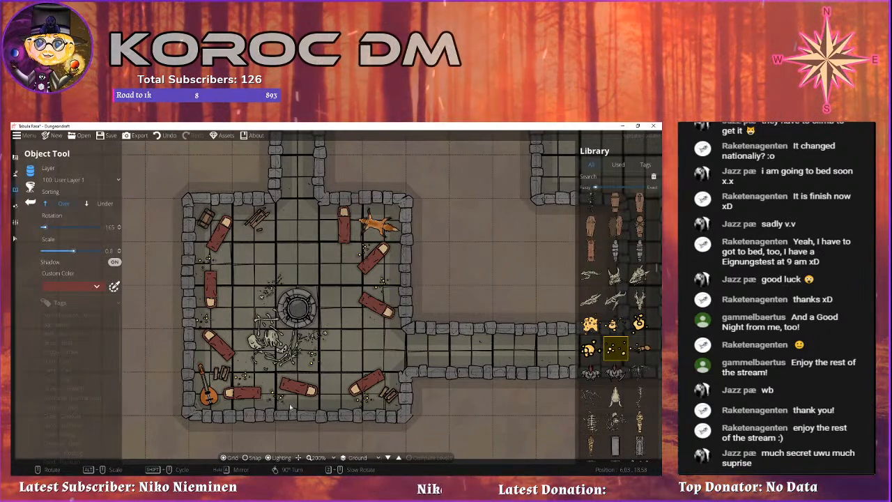
pyautogui.click(241, 222)
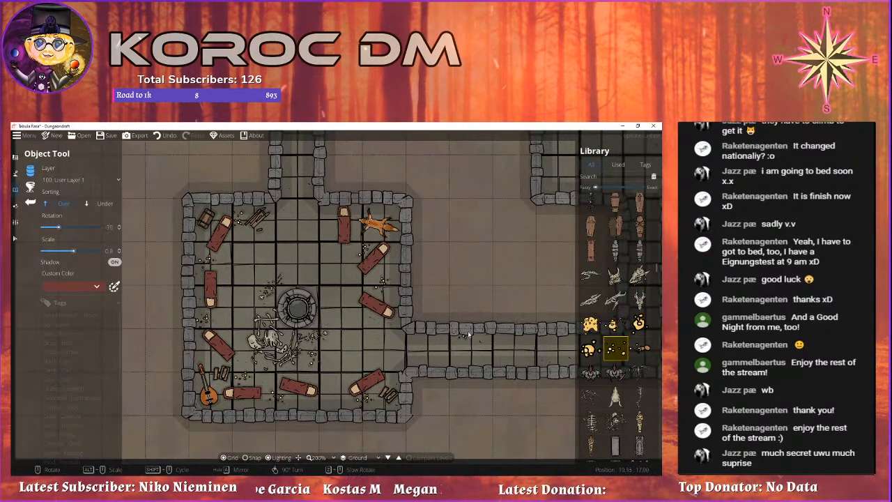
# Look through the dragon skulls, eggs, corpses and flotsam in the object library for further decorations for the small room.
pyautogui.scroll(2, 637, 380)
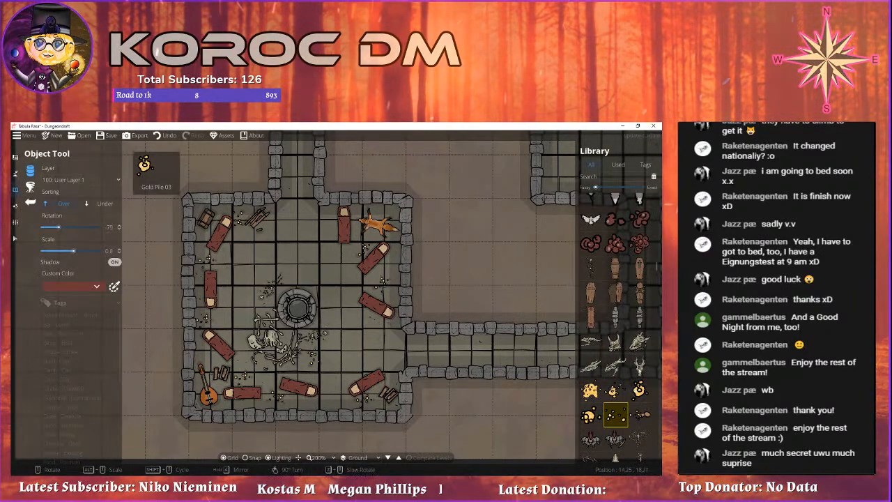
pyautogui.scroll(1, 640, 376)
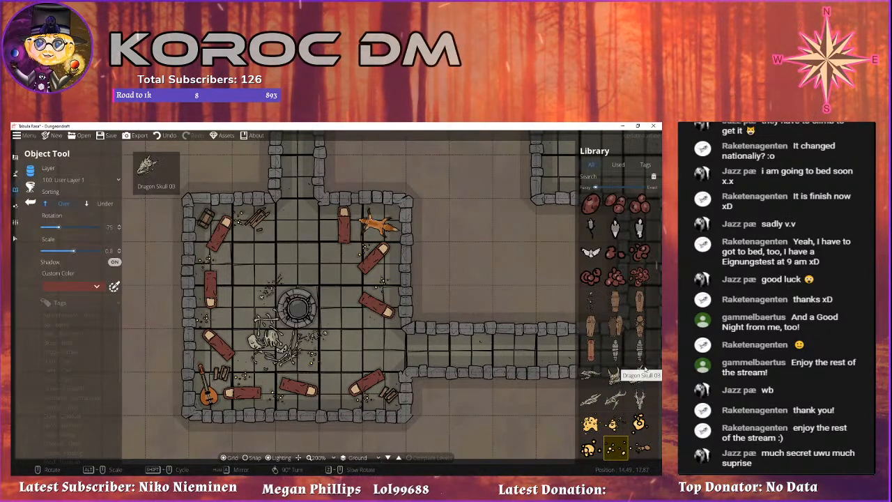
pyautogui.scroll(5, 644, 369)
pyautogui.moveTo(364, 308); pyautogui.dragTo(330, 309)
pyautogui.scroll(-2, 330, 309)
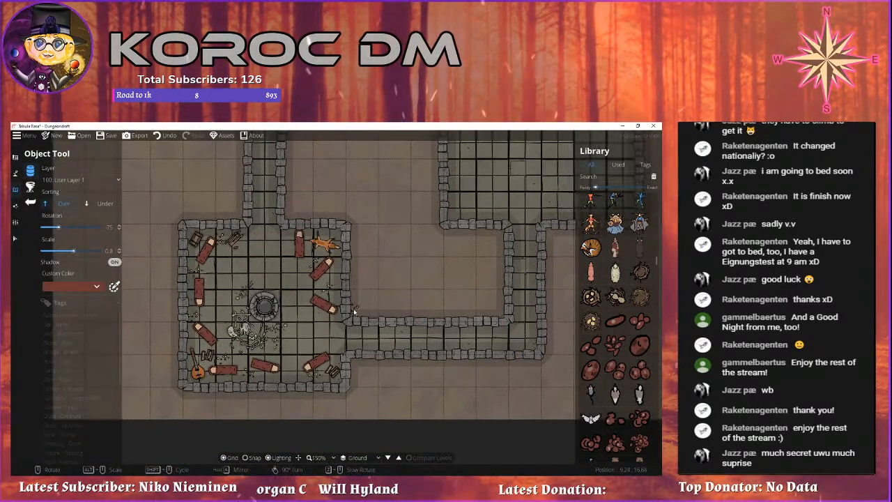
pyautogui.moveTo(354, 315); pyautogui.dragTo(330, 296)
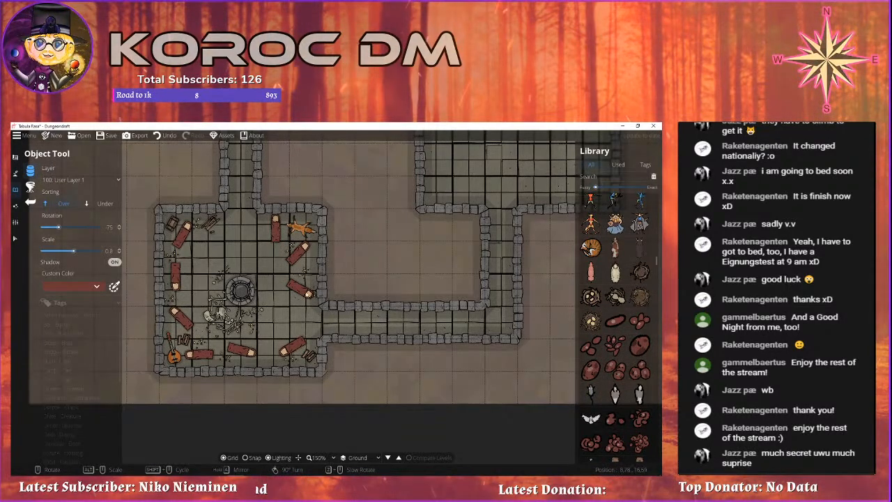
pyautogui.moveTo(318, 282); pyautogui.dragTo(336, 305)
pyautogui.scroll(2, 618, 360)
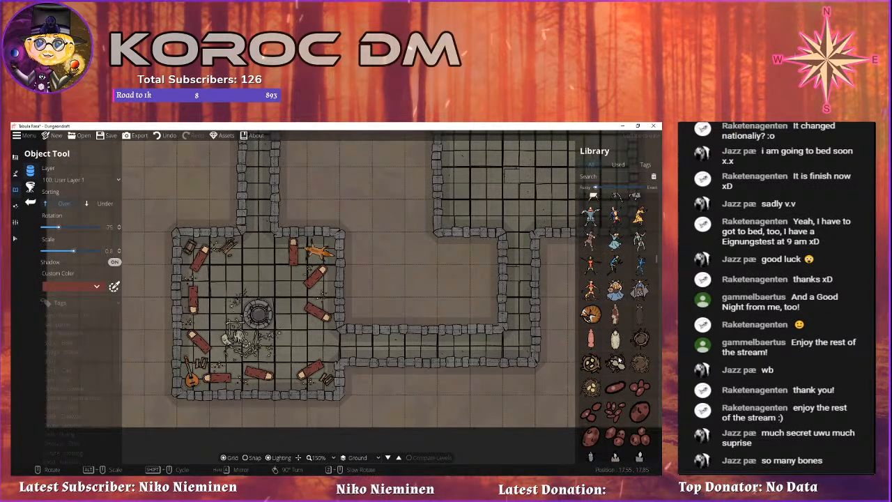
pyautogui.scroll(3, 619, 360)
pyautogui.moveTo(384, 285); pyautogui.dragTo(507, 320)
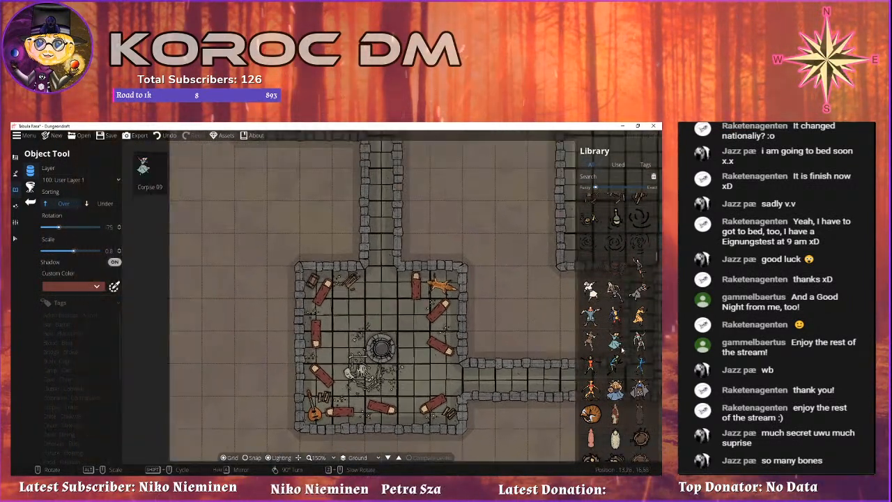
pyautogui.moveTo(480, 272); pyautogui.dragTo(454, 267)
pyautogui.scroll(1, 616, 237)
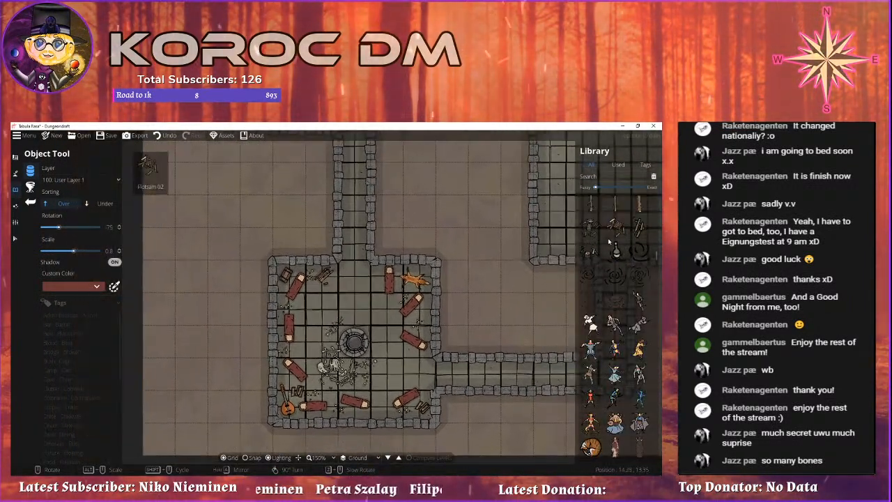
# Browse the sarcophagi, lanterns and broken furniture in the object library and try out a broken wooden piece at -75 rotation.
pyautogui.click(616, 228)
pyautogui.moveTo(367, 298); pyautogui.dragTo(344, 239)
pyautogui.scroll(5, 600, 275)
pyautogui.scroll(-5, 599, 274)
pyautogui.scroll(10, 599, 273)
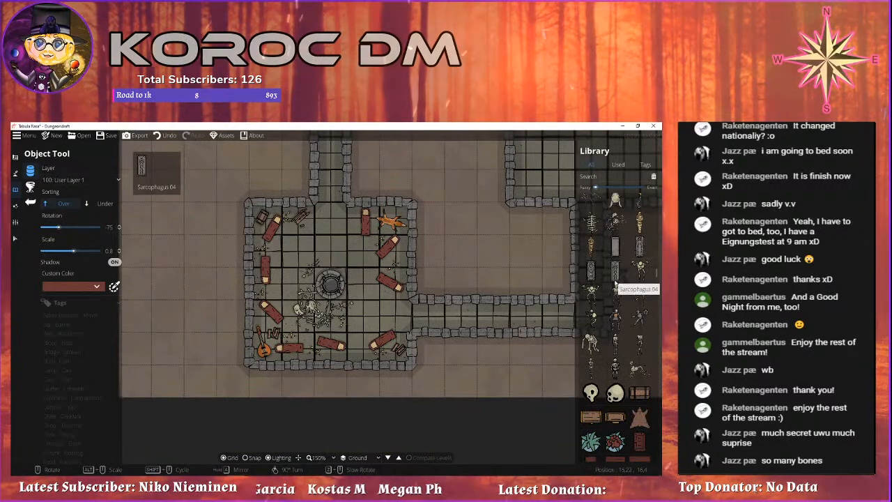
pyautogui.scroll(-4, 616, 278)
pyautogui.scroll(-8, 611, 293)
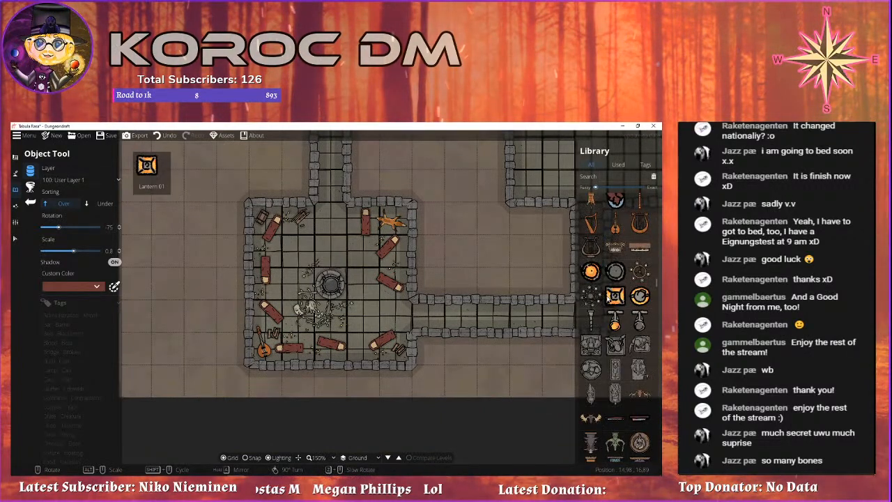
pyautogui.scroll(-10, 608, 308)
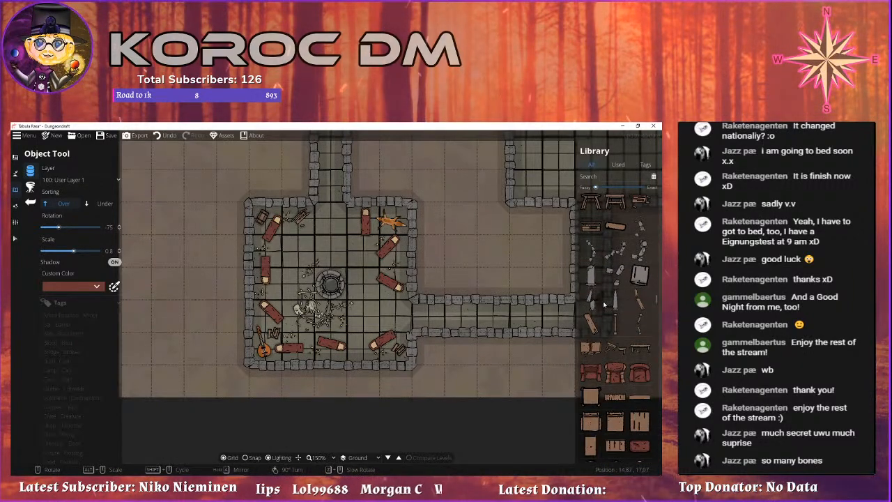
pyautogui.scroll(-2, 602, 301)
pyautogui.click(639, 232)
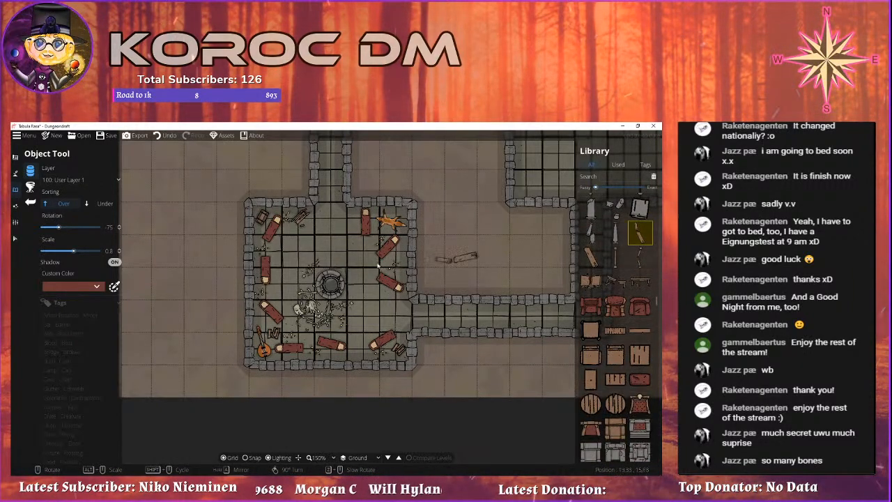
pyautogui.scroll(1, 613, 296)
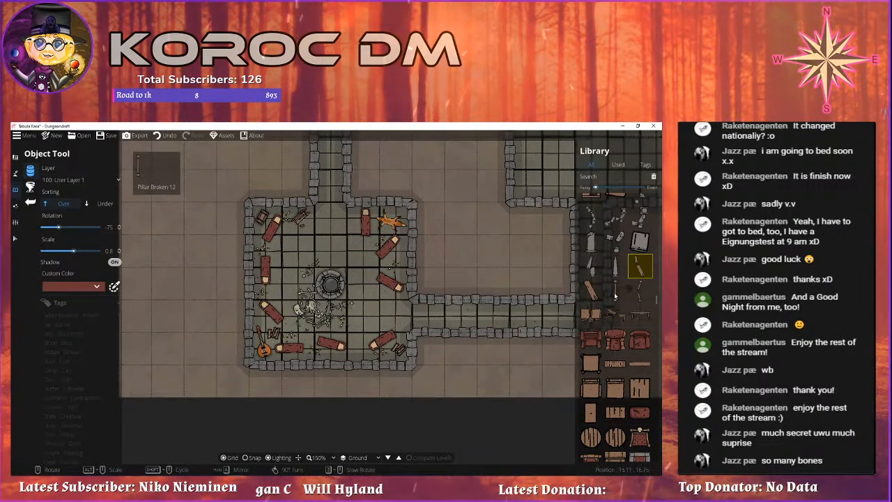
pyautogui.scroll(1, 607, 302)
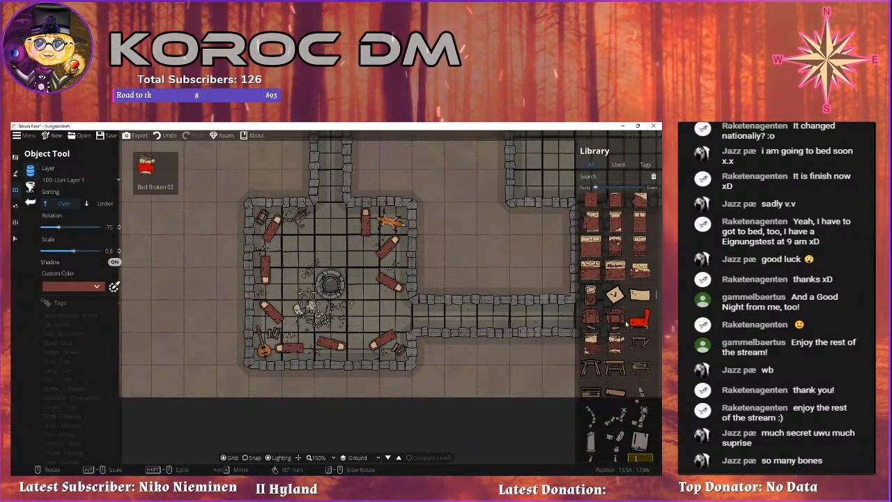
# Search the object library for "plank" and place wooden planks at 0.8 scale among the beds in the small room.
pyautogui.click(608, 176)
pyautogui.write('pillars')
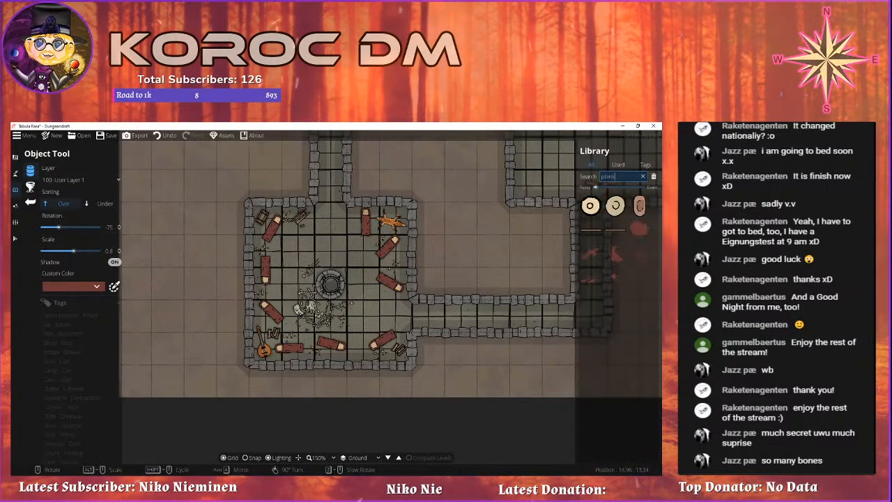
pyautogui.click(596, 237)
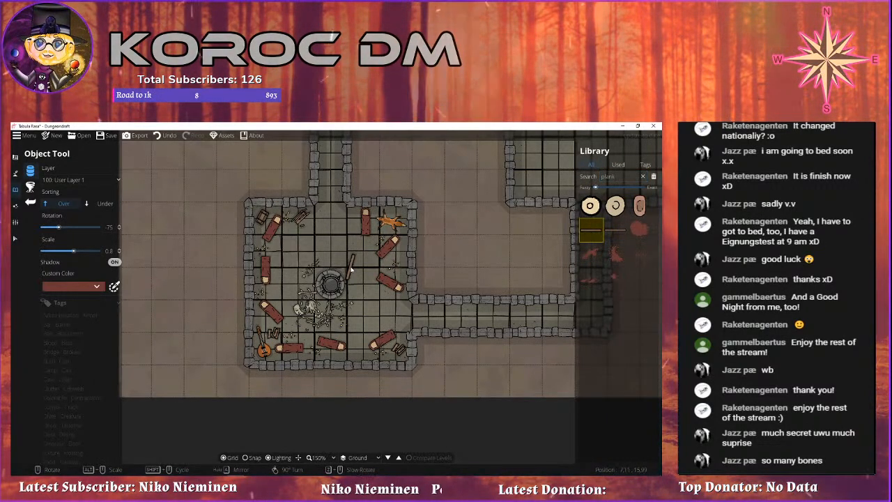
pyautogui.scroll(2, 352, 268)
pyautogui.scroll(-2, 354, 278)
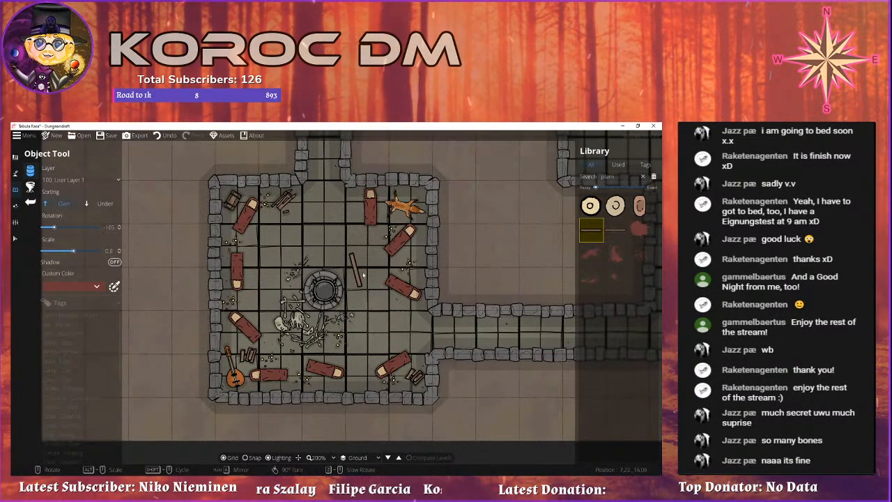
pyautogui.scroll(2, 368, 363)
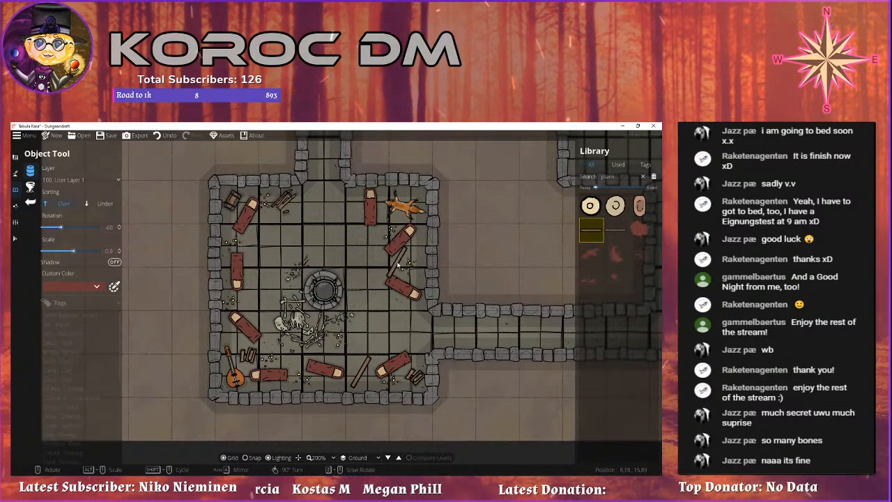
pyautogui.scroll(-2, 397, 265)
# Search the object library for statues and place one in the large room against the dividing wall at 0 rotation and 1.8 scale.
pyautogui.moveTo(400, 265); pyautogui.dragTo(362, 278)
pyautogui.moveTo(348, 293); pyautogui.dragTo(239, 362)
pyautogui.scroll(-1, 276, 345)
pyautogui.moveTo(331, 292); pyautogui.dragTo(290, 328)
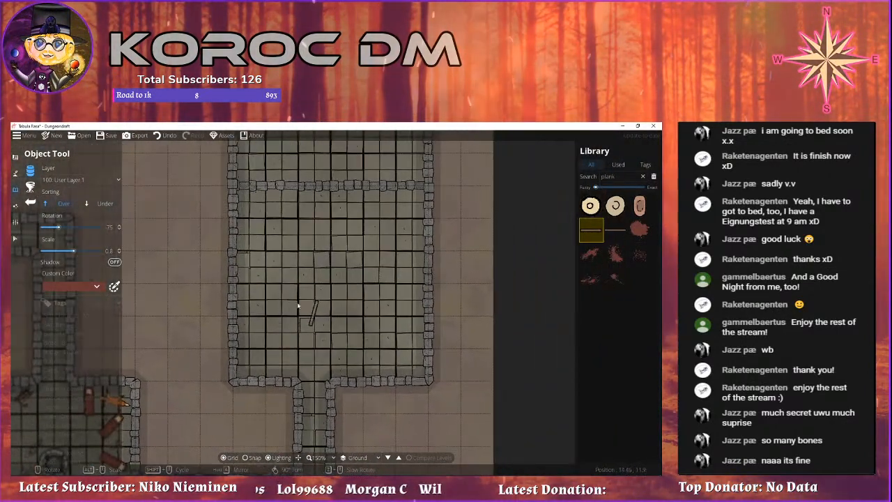
pyautogui.moveTo(300, 249); pyautogui.dragTo(272, 274)
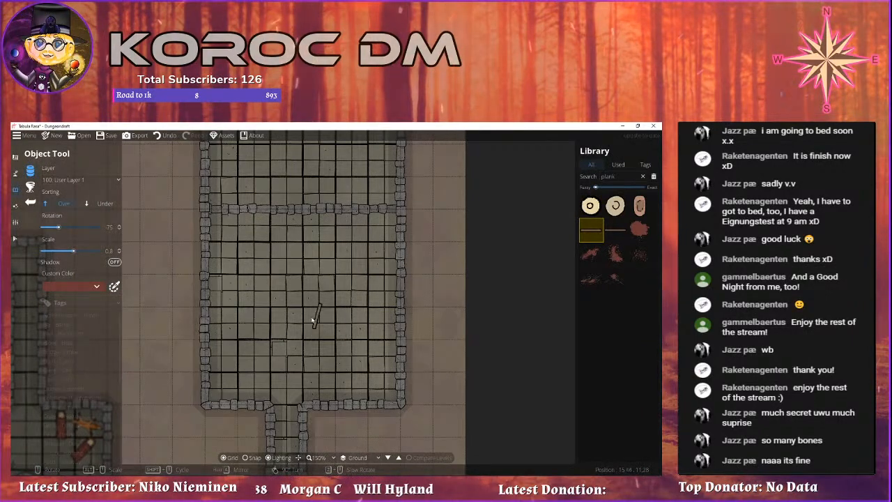
pyautogui.click(30, 186)
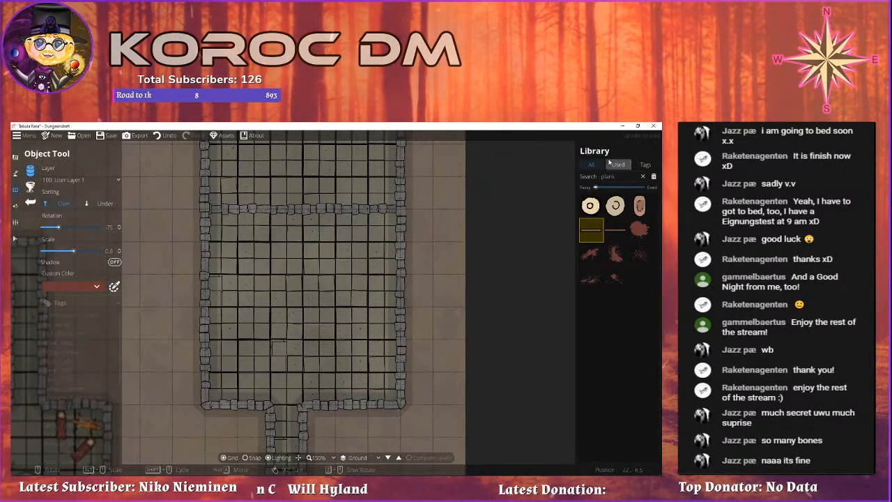
pyautogui.moveTo(619, 177); pyautogui.dragTo(584, 181)
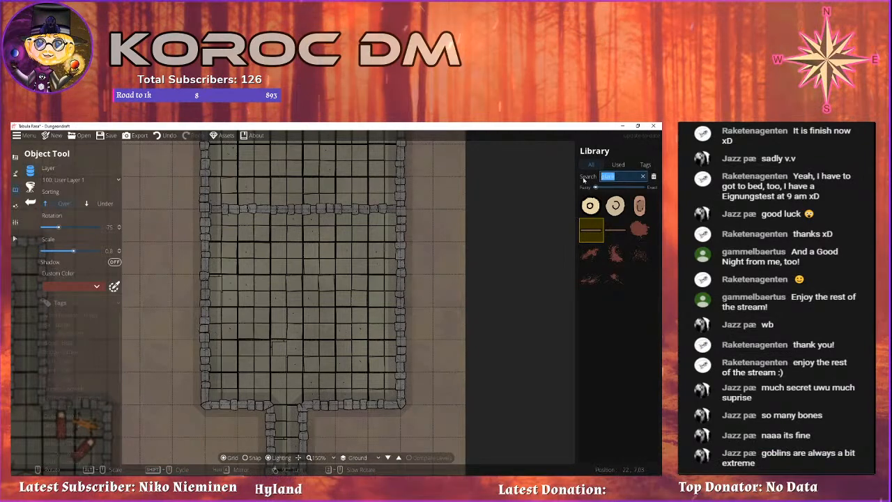
pyautogui.press('BackSpace')
pyautogui.write('stau')
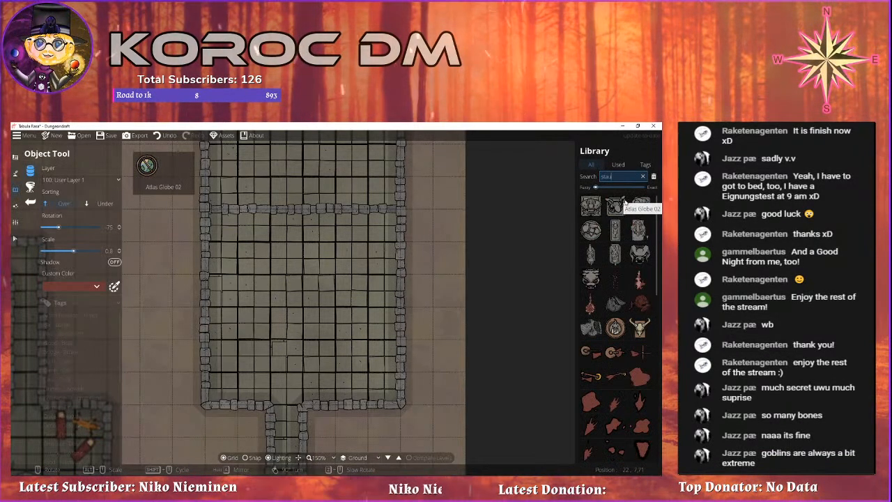
pyautogui.click(590, 205)
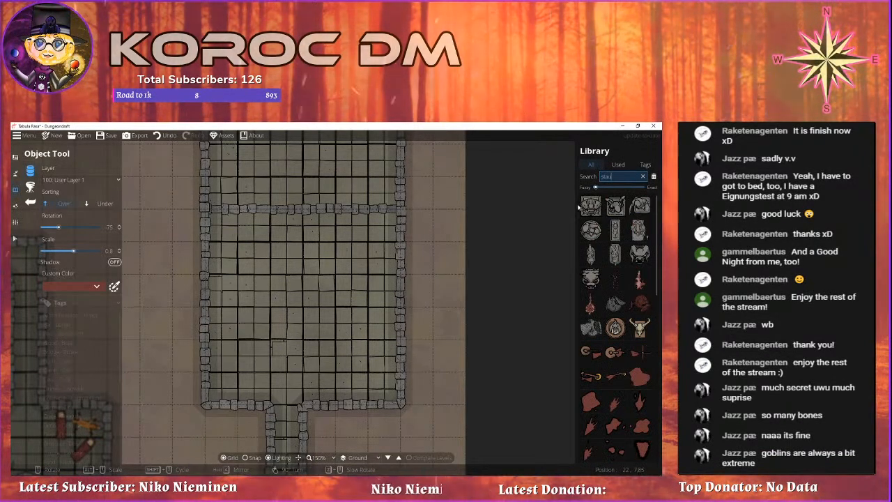
pyautogui.scroll(5, 300, 231)
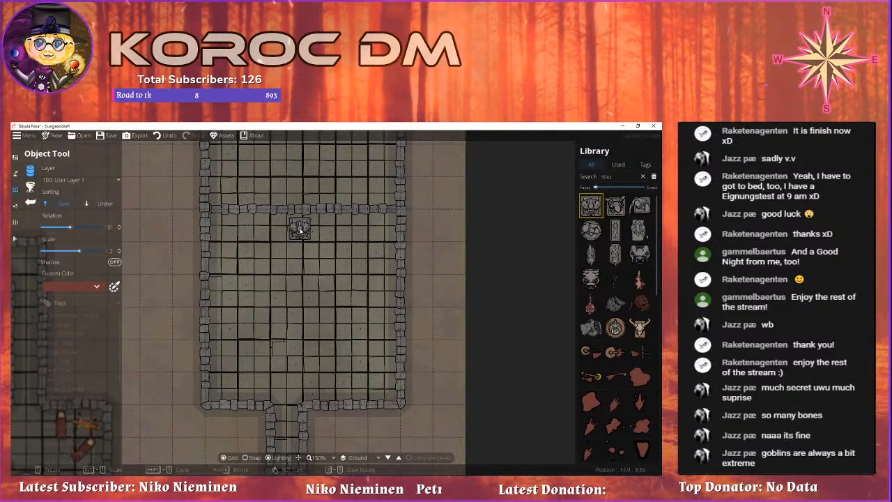
pyautogui.scroll(4, 300, 231)
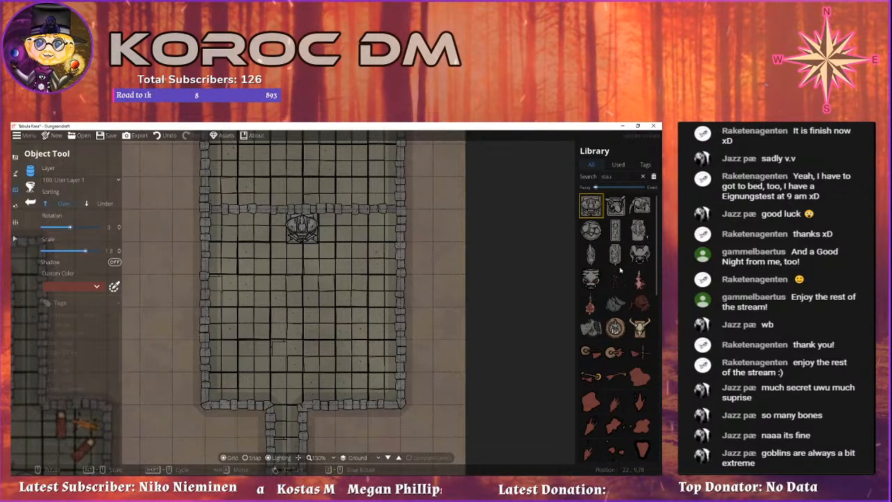
# Look through the remaining search results, then clear the search and browse the full object library for large-room furnishings.
pyautogui.scroll(-10, 615, 255)
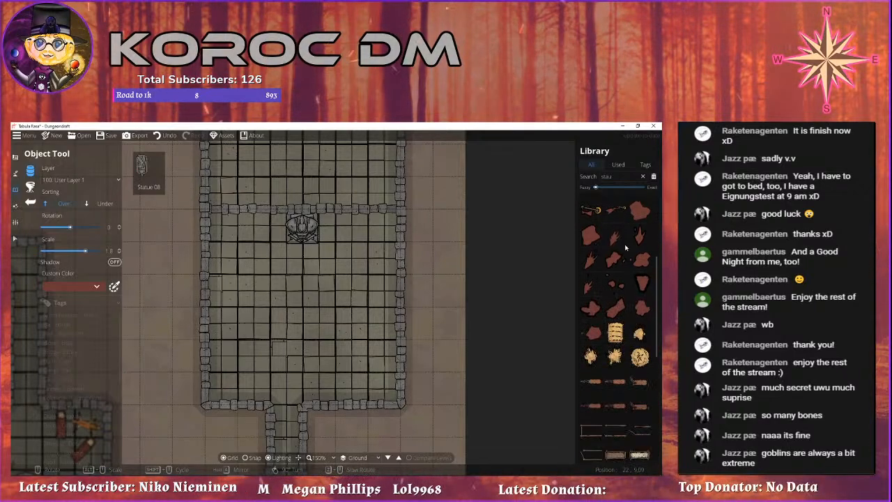
pyautogui.scroll(10, 625, 247)
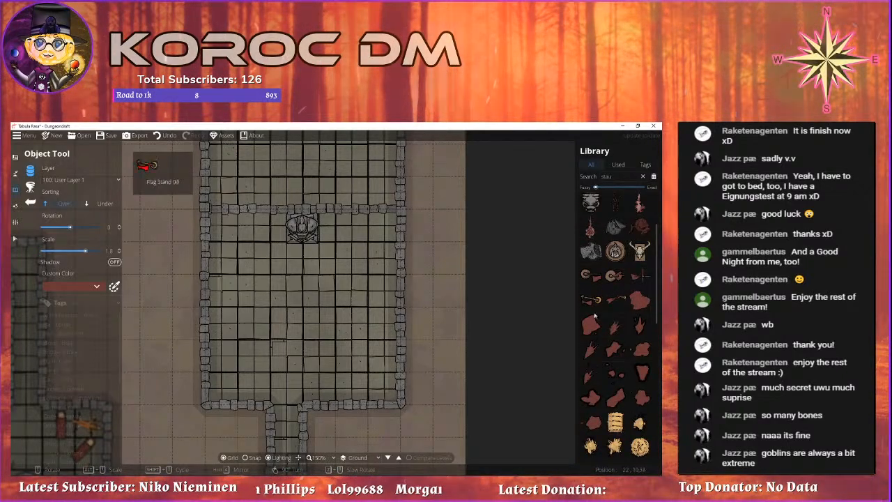
pyautogui.moveTo(618, 176); pyautogui.dragTo(582, 176)
pyautogui.press('BackSpace')
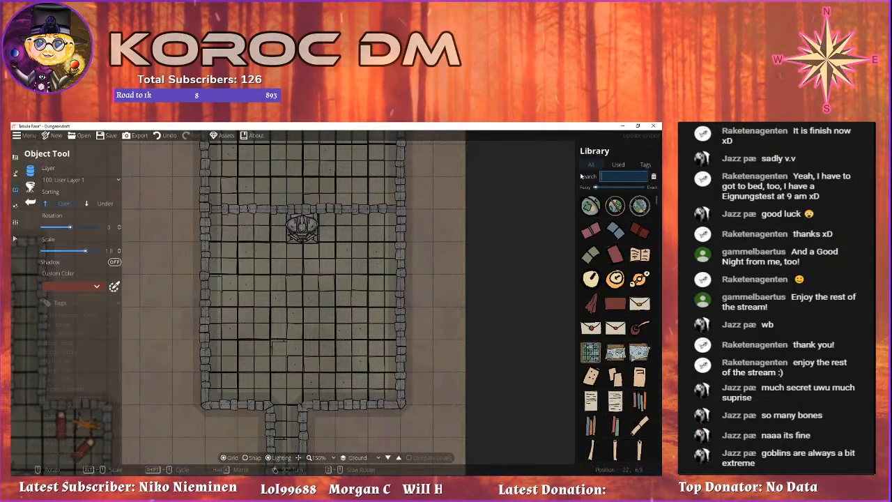
pyautogui.scroll(-10, 615, 300)
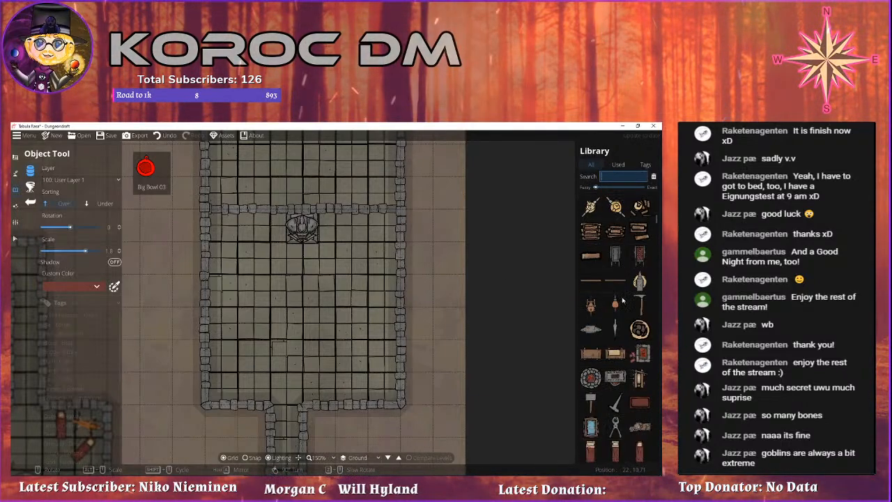
pyautogui.scroll(-10, 624, 297)
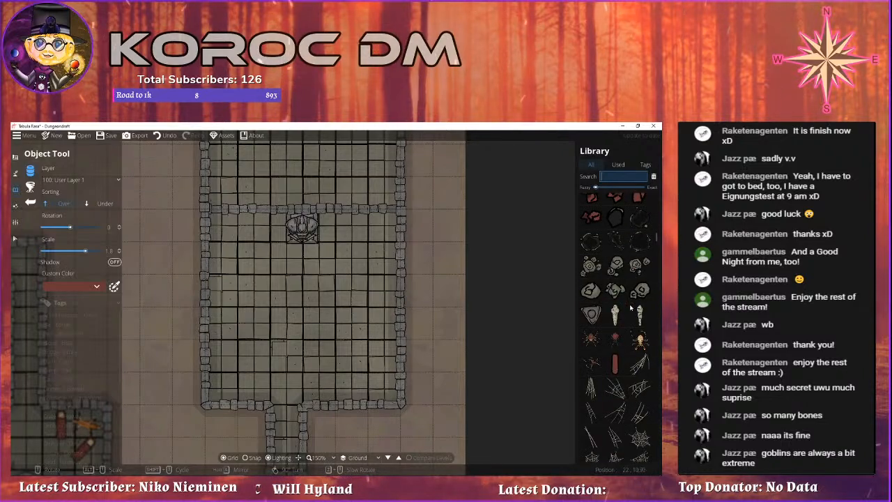
pyautogui.scroll(-10, 634, 300)
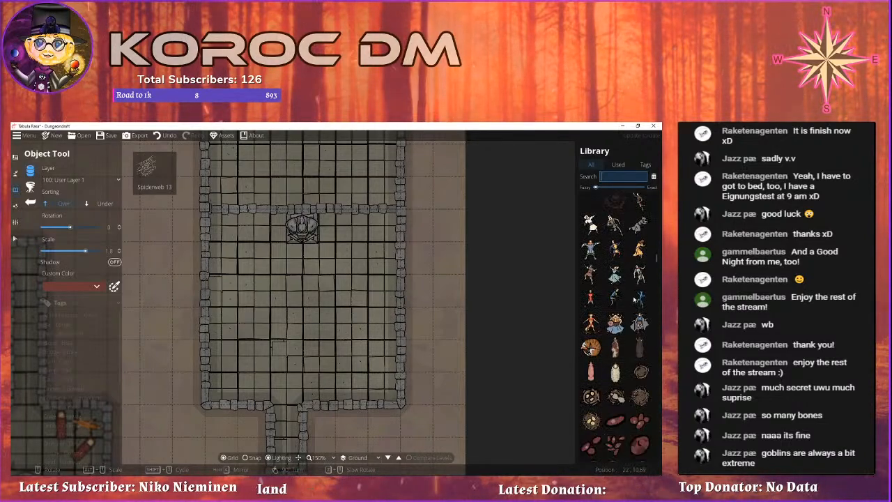
pyautogui.scroll(-10, 634, 300)
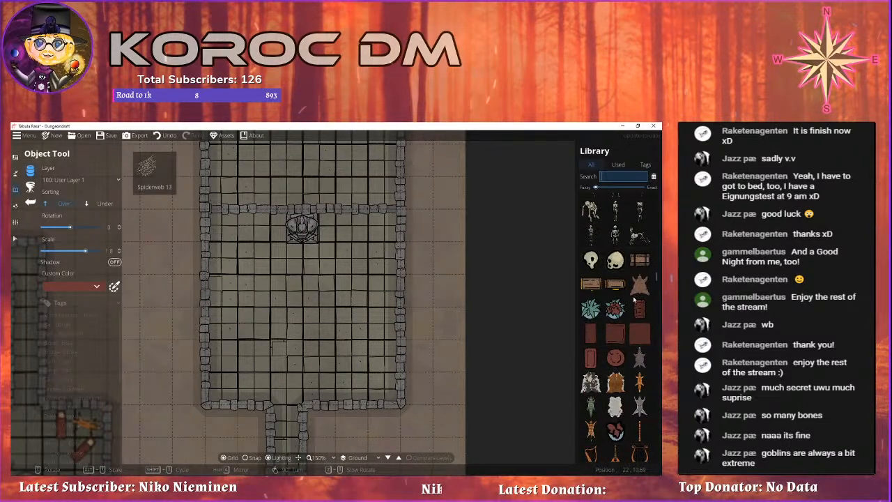
pyautogui.scroll(-5, 634, 299)
pyautogui.scroll(-10, 634, 299)
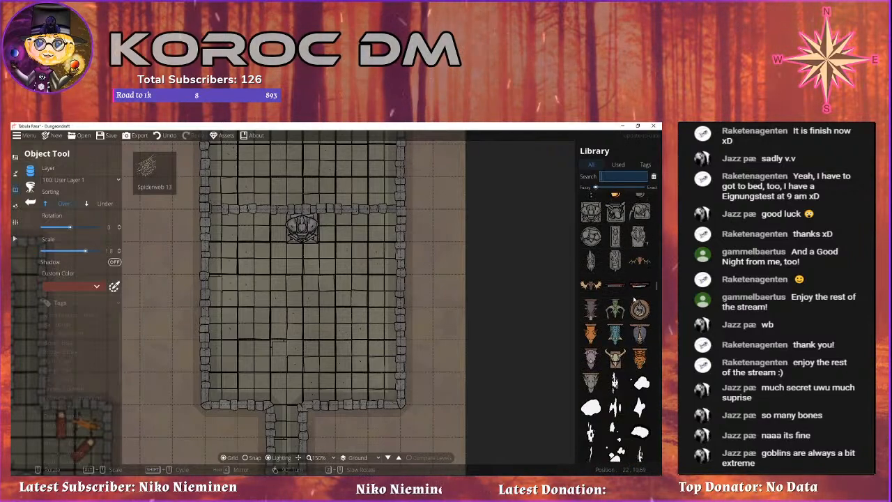
pyautogui.scroll(-15, 634, 300)
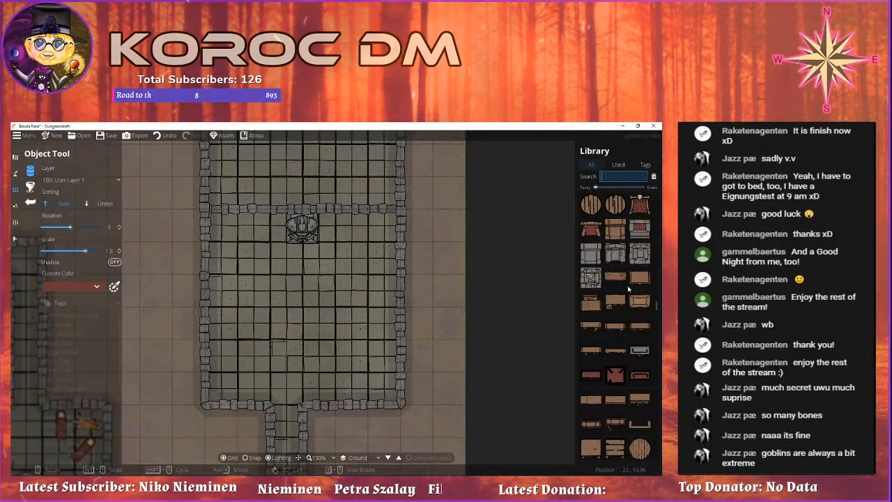
pyautogui.scroll(-5, 634, 300)
pyautogui.scroll(-10, 629, 287)
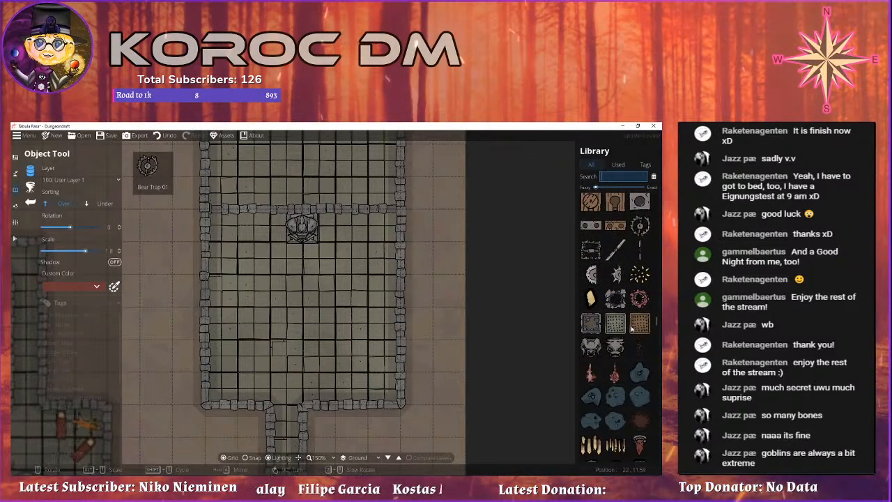
pyautogui.scroll(-5, 624, 316)
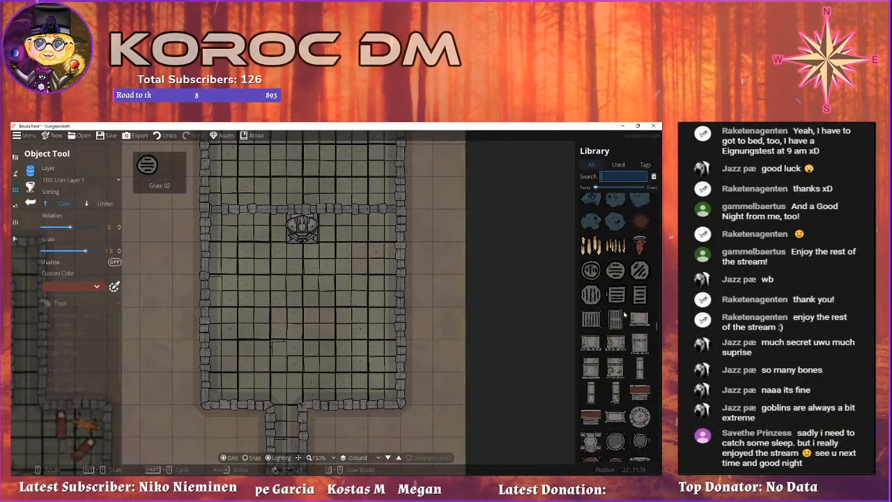
# Place the rectangular stone altar in the large room south of the statue at 90 rotation and 1.8 scale.
pyautogui.scroll(-5, 624, 316)
pyautogui.scroll(-1, 623, 316)
pyautogui.click(616, 250)
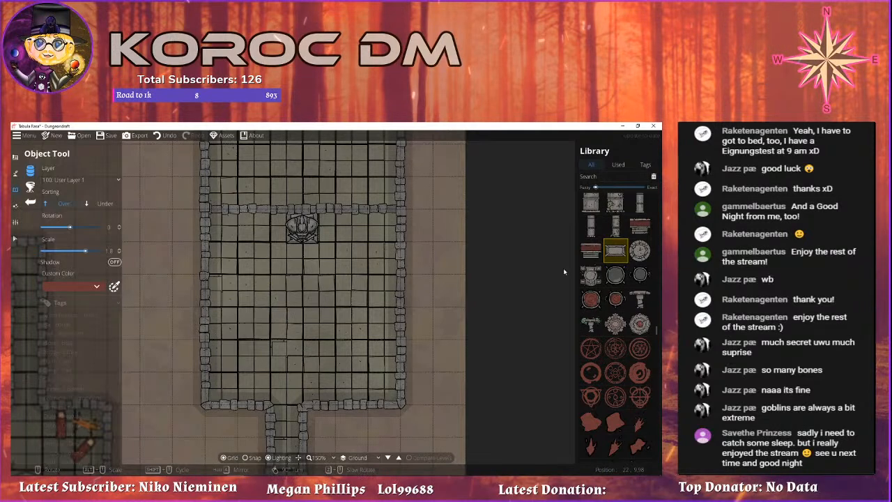
pyautogui.scroll(-7, 296, 315)
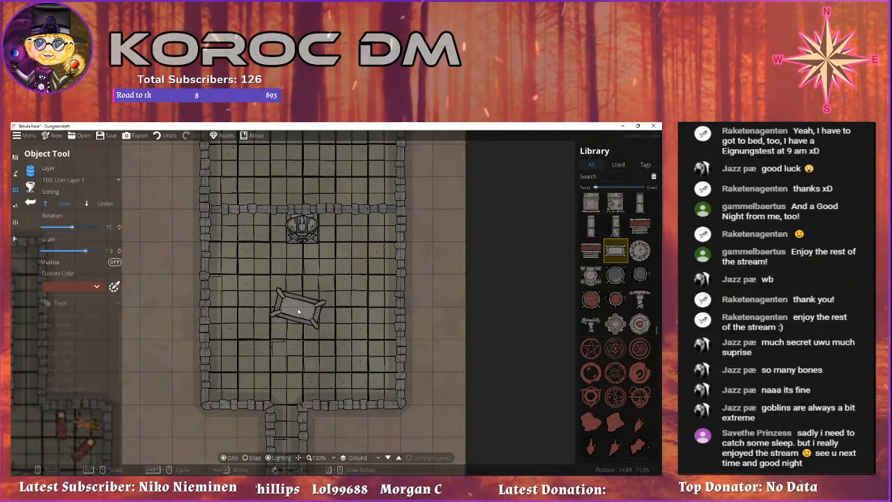
pyautogui.scroll(1, 303, 309)
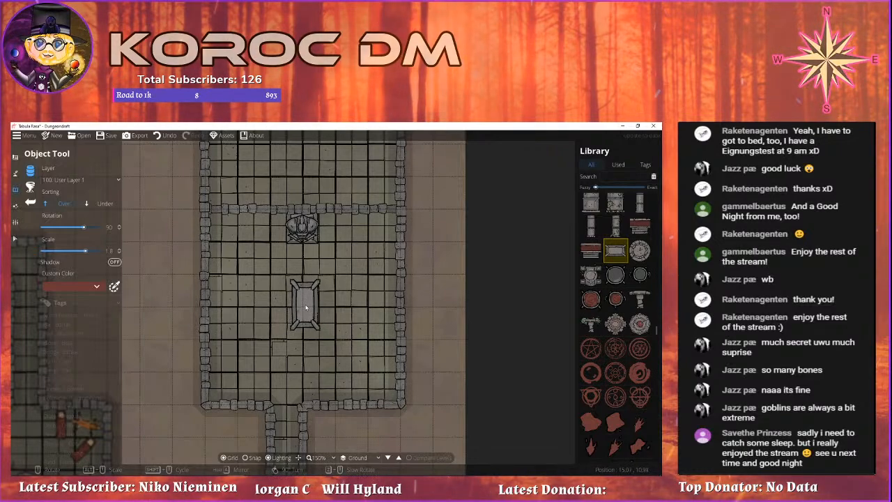
pyautogui.click(304, 307)
pyautogui.moveTo(502, 360); pyautogui.dragTo(469, 312)
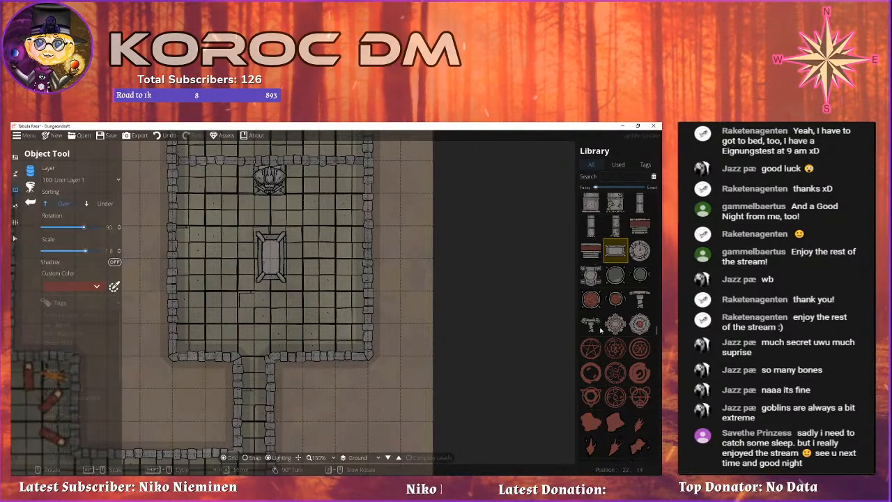
# Place the red pentagram summoning circle on the stone altar at 105 rotation and 0.3 scale.
pyautogui.scroll(-3, 598, 300)
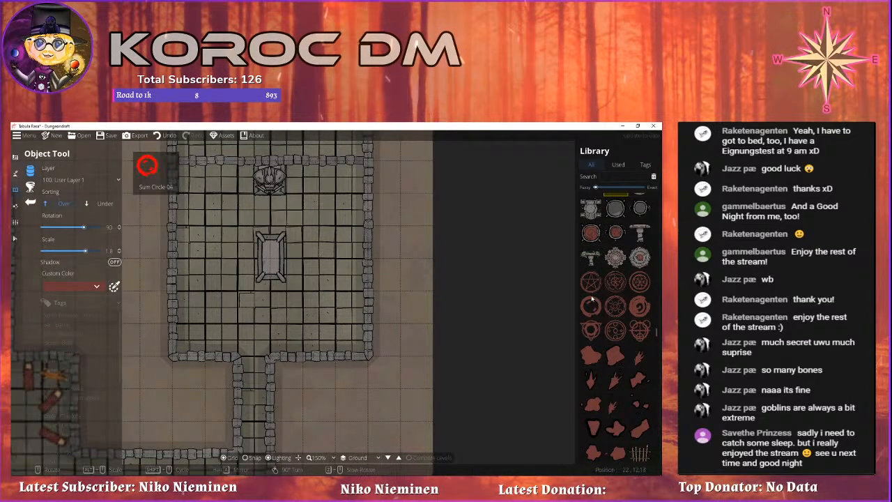
pyautogui.click(591, 282)
pyautogui.scroll(-5, 272, 240)
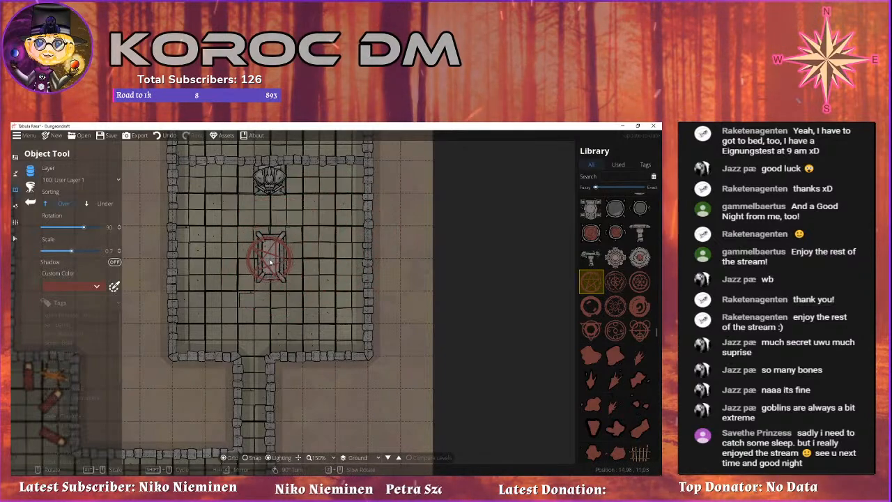
pyautogui.scroll(-2, 269, 259)
pyautogui.scroll(3, 271, 260)
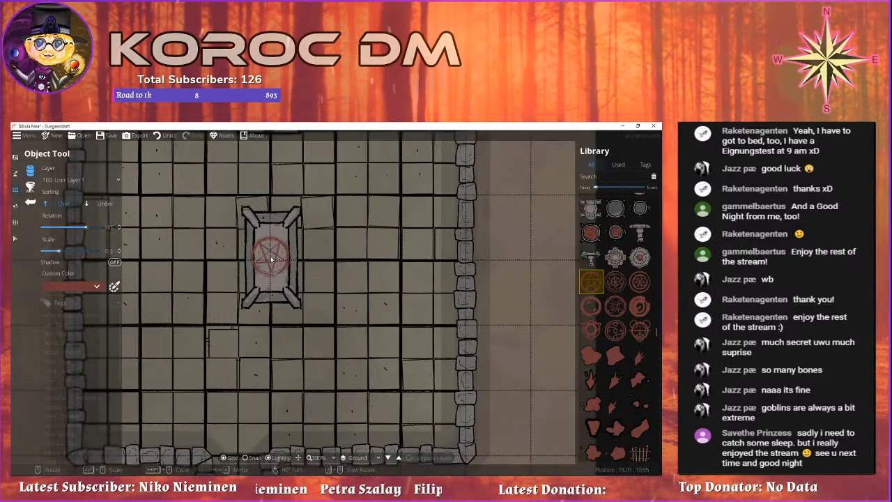
pyautogui.scroll(3, 271, 259)
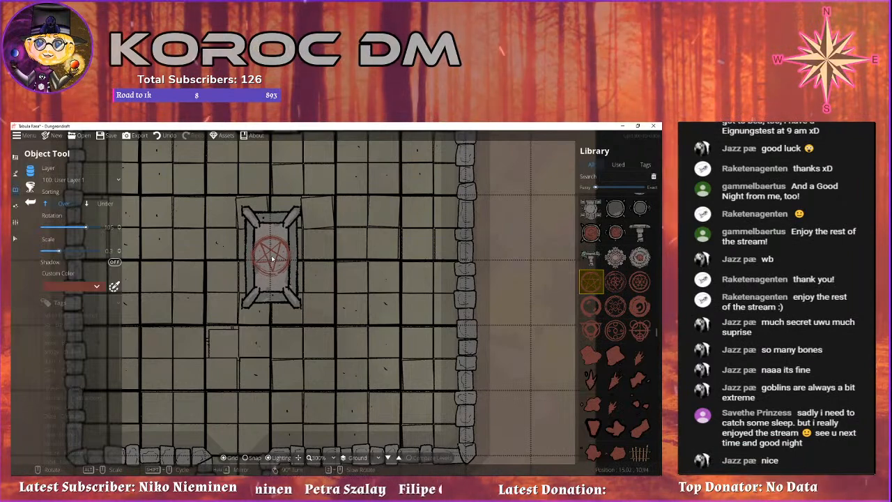
pyautogui.click(271, 259)
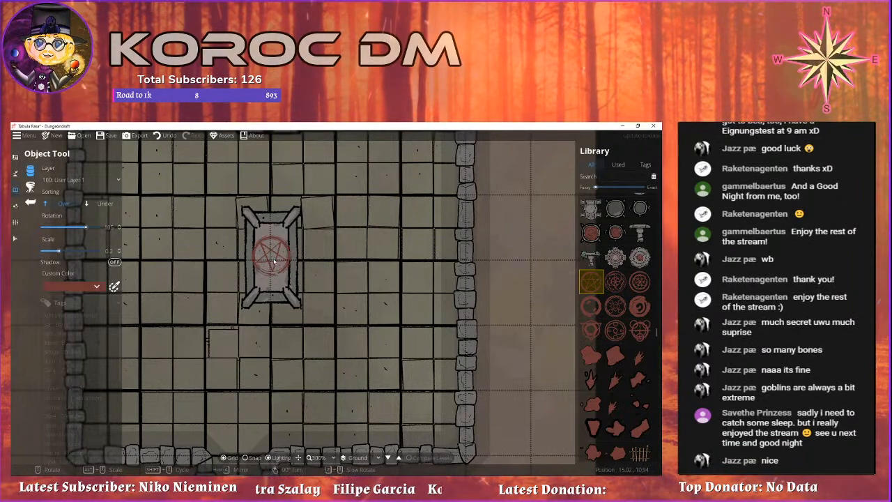
# Consider another summoning circle for the large room, then browse the object library for other furnishings.
pyautogui.scroll(-1, 357, 321)
pyautogui.scroll(-2, 359, 322)
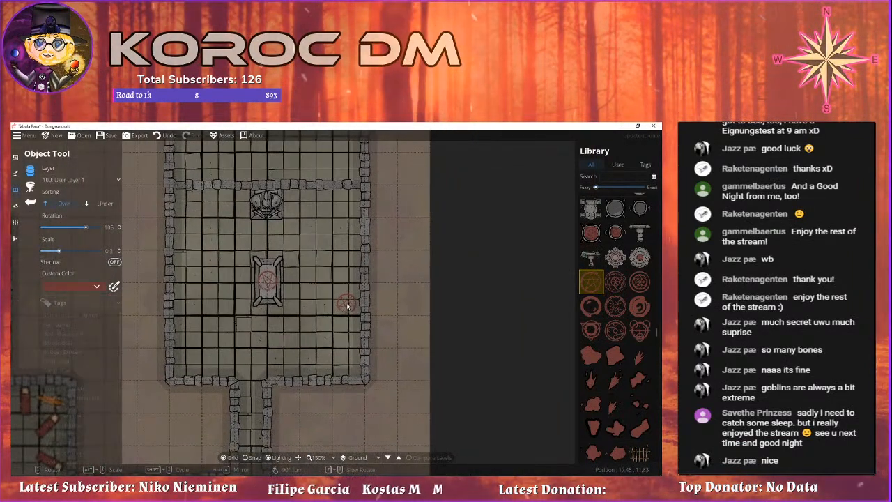
pyautogui.click(592, 330)
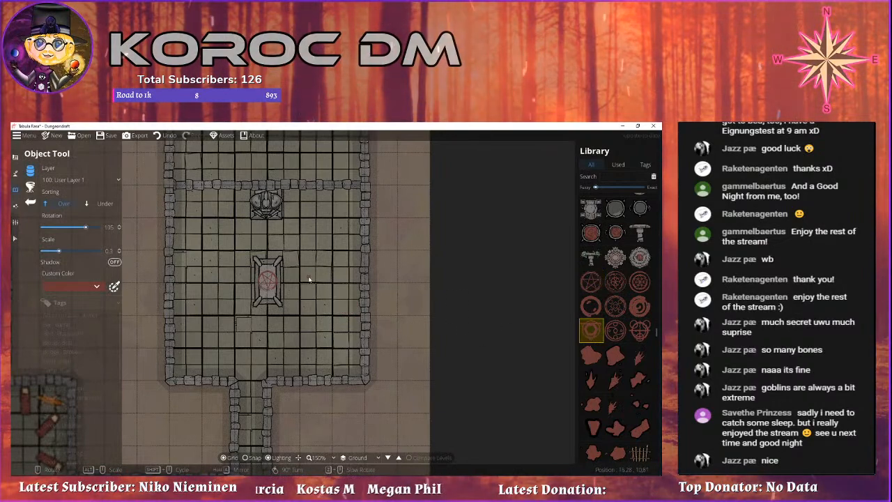
pyautogui.scroll(3, 647, 319)
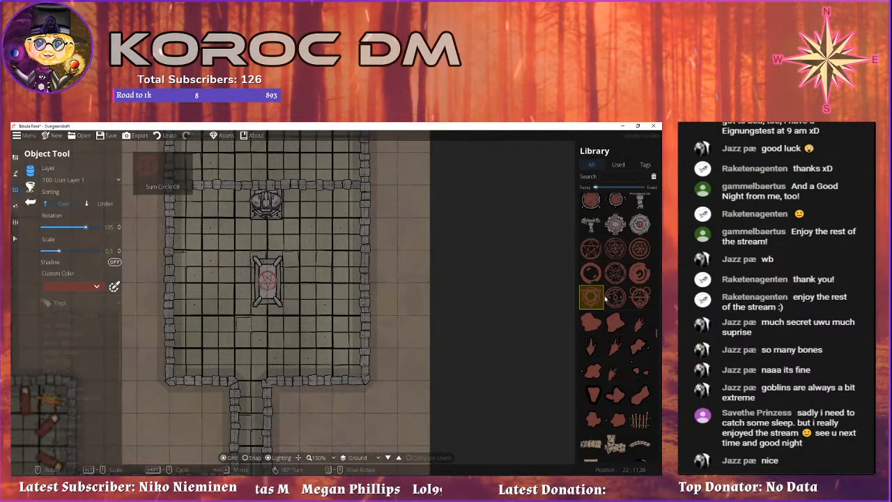
pyautogui.scroll(6, 647, 319)
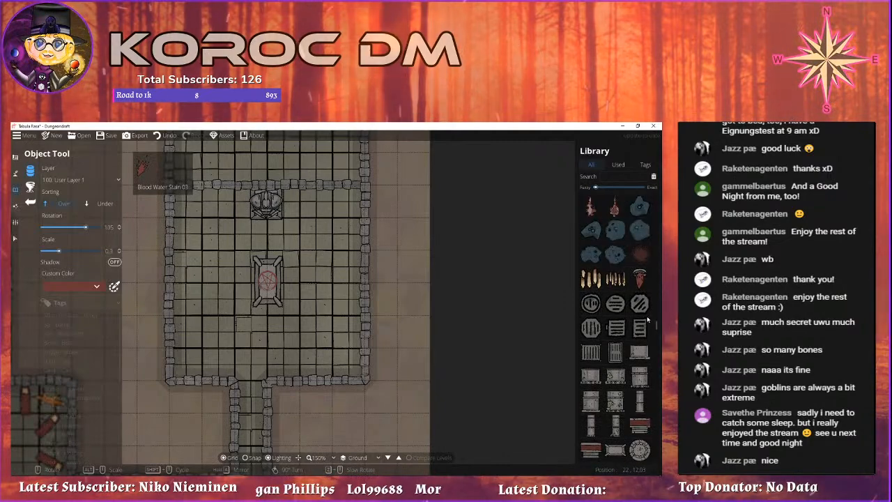
pyautogui.scroll(3, 638, 281)
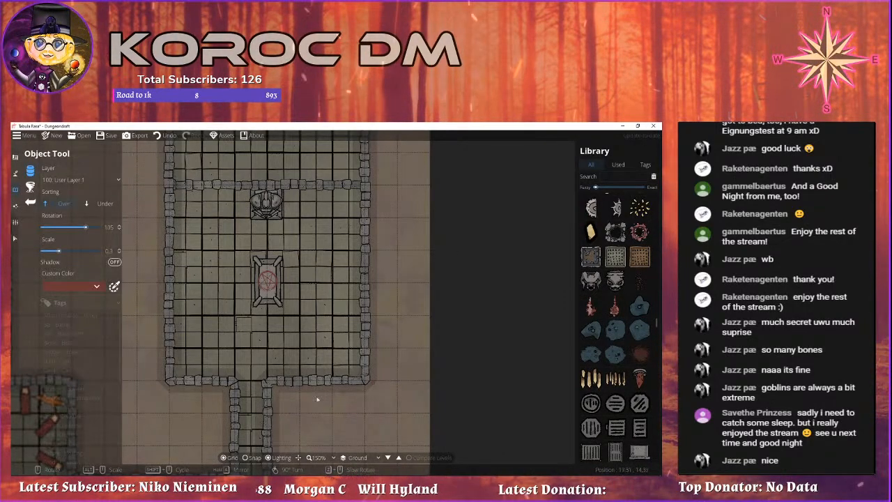
pyautogui.scroll(-2, 337, 392)
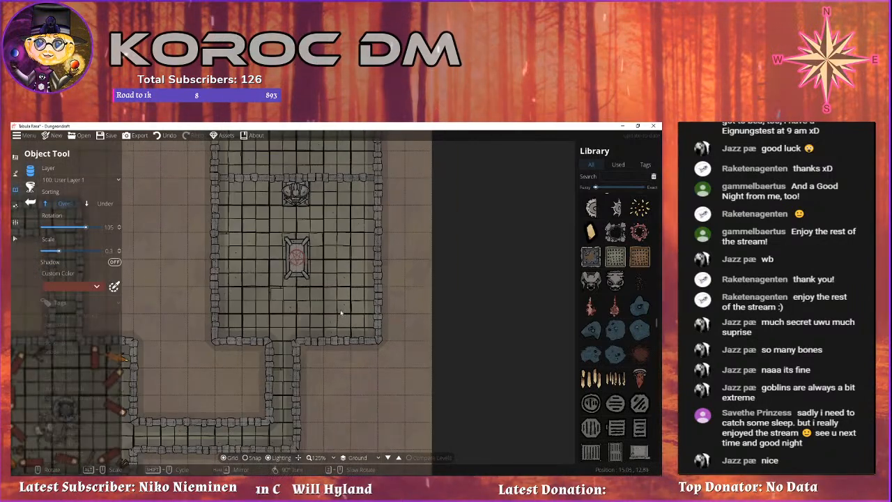
pyautogui.scroll(-5, 632, 333)
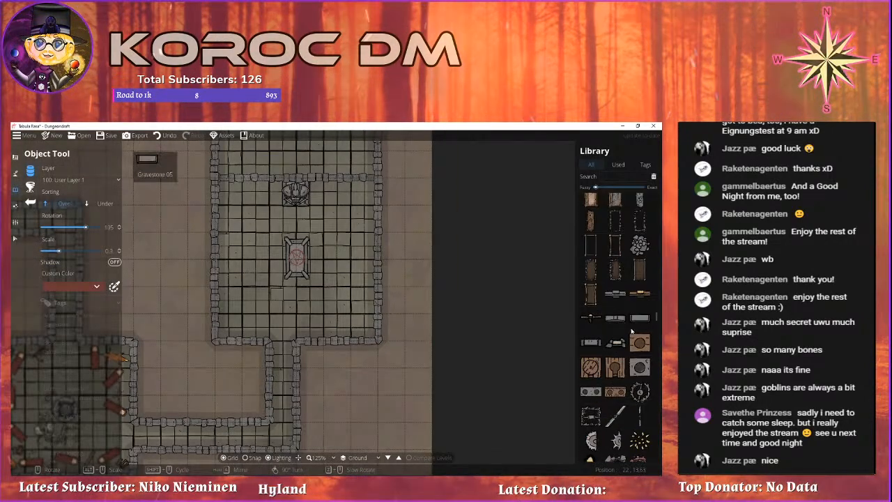
pyautogui.scroll(-5, 631, 332)
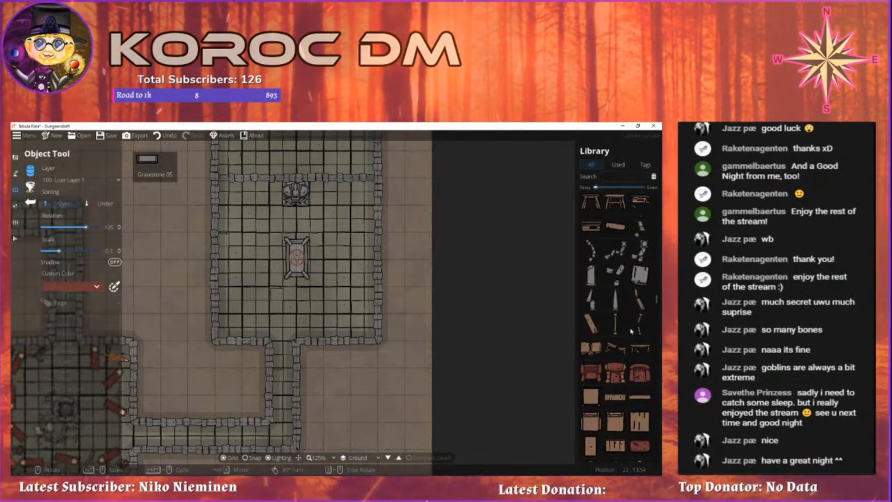
pyautogui.scroll(-8, 630, 331)
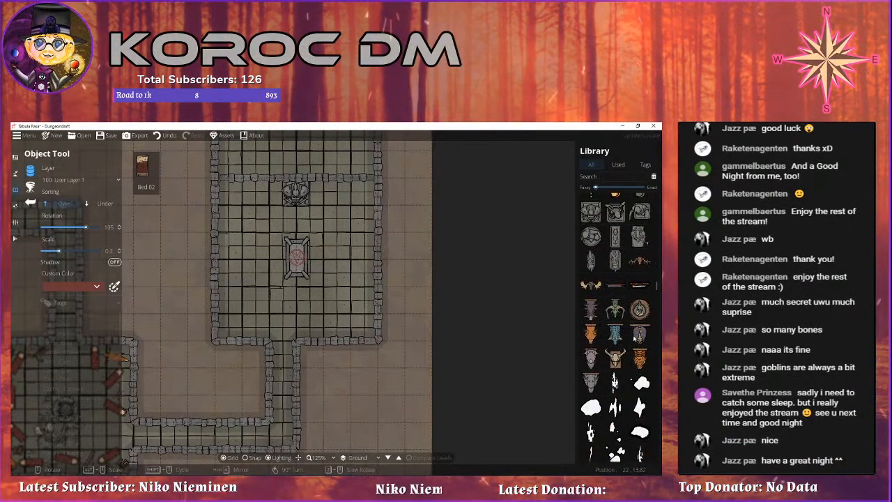
# Place four lit wall torches in the large room at scale 1, two on the west wall at -90 rotation and two on the east wall at 90.
pyautogui.scroll(3, 633, 338)
pyautogui.click(638, 287)
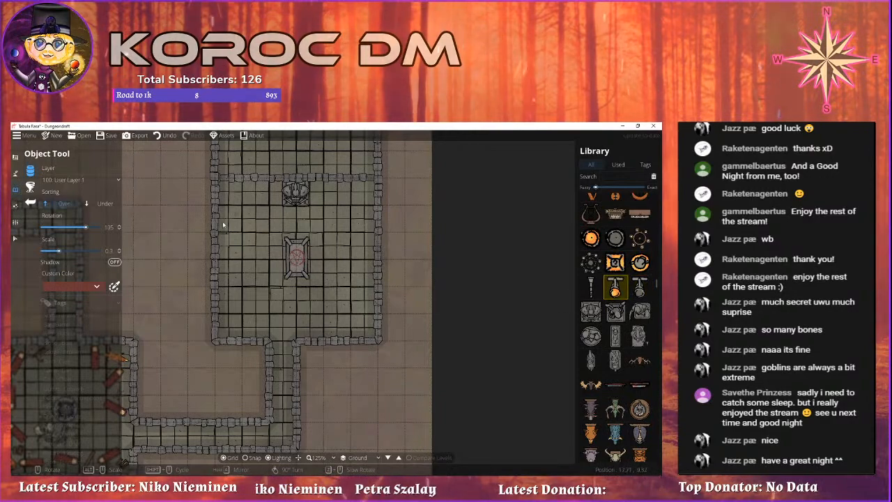
pyautogui.scroll(5, 239, 234)
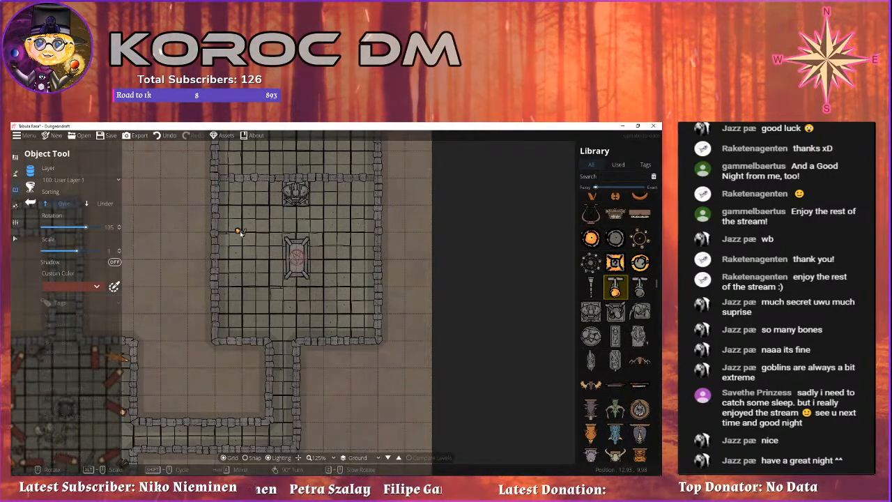
pyautogui.scroll(9, 241, 237)
pyautogui.scroll(3, 230, 235)
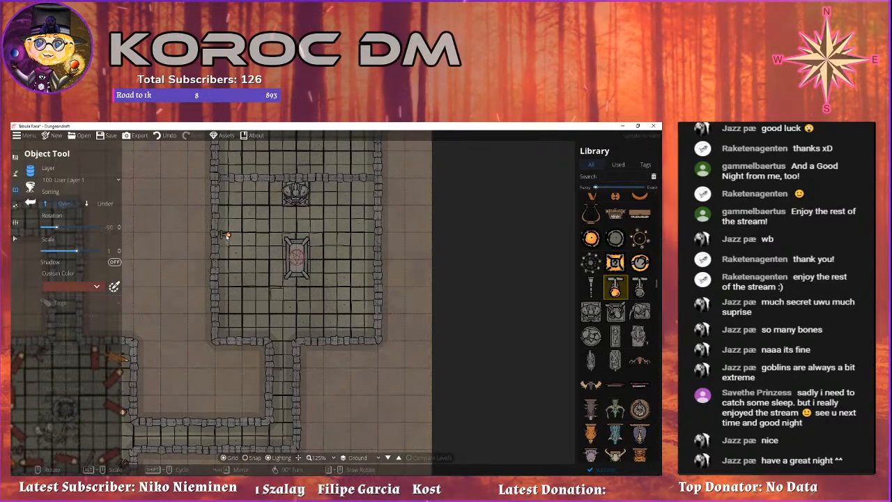
pyautogui.click(223, 233)
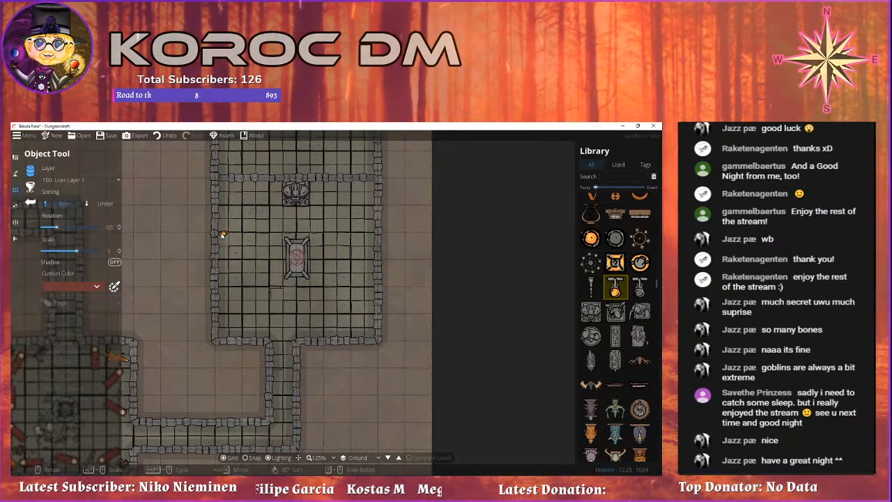
pyautogui.scroll(12, 382, 247)
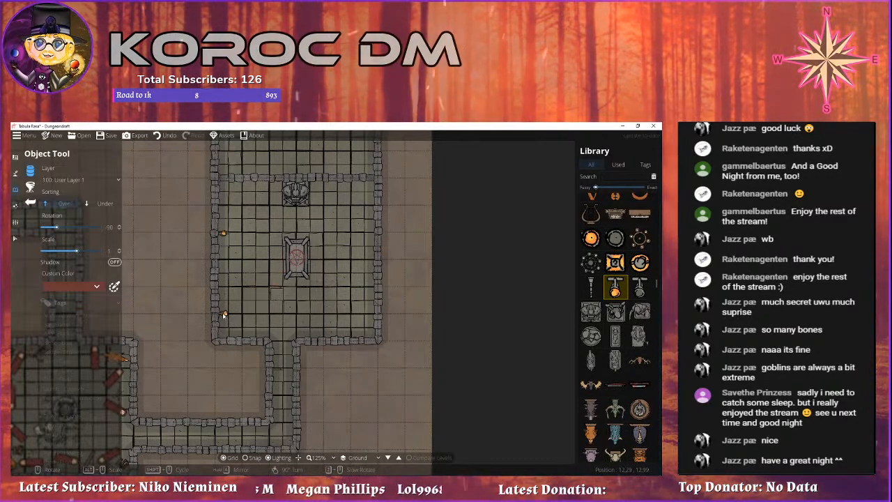
pyautogui.rightClick(347, 249)
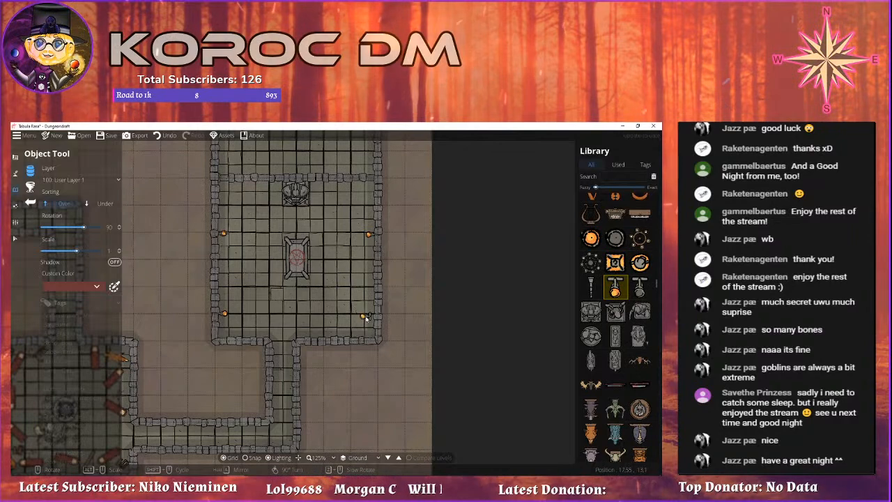
pyautogui.click(370, 319)
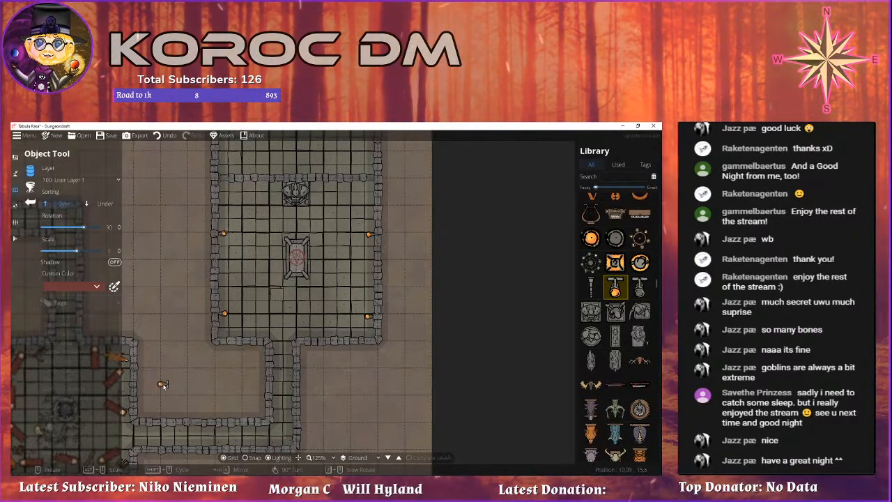
# Place the lit square lantern in the northeast corner of the bedroll room, just below the orange pelt, at 75 rotation and scale 1.
pyautogui.moveTo(166, 385); pyautogui.dragTo(341, 317)
pyautogui.moveTo(358, 253); pyautogui.dragTo(367, 217)
pyautogui.scroll(1, 366, 217)
pyautogui.click(614, 264)
pyautogui.moveTo(264, 273); pyautogui.dragTo(317, 255)
pyautogui.scroll(1, 317, 255)
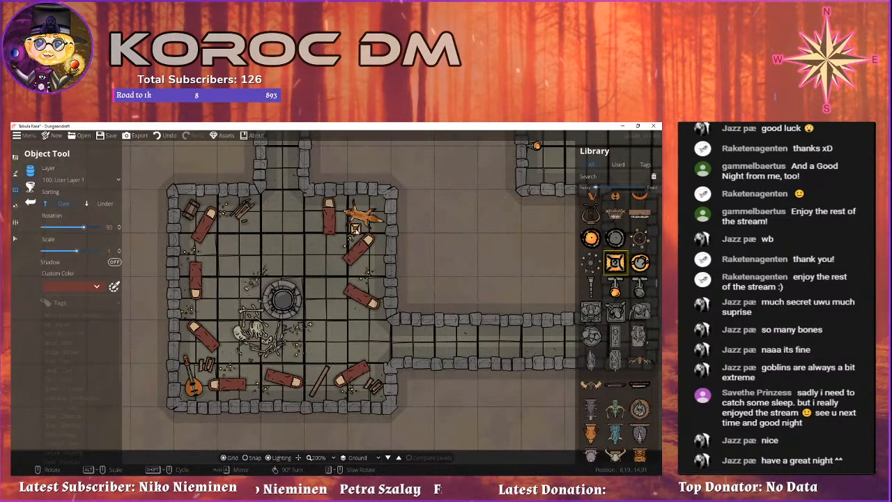
pyautogui.scroll(-1, 355, 228)
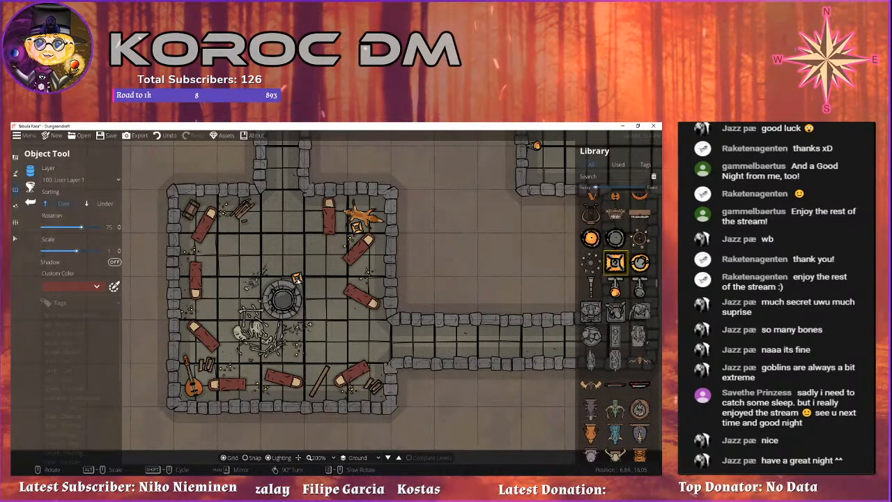
# Return to the large altar room and look over the library's wall decorations.
pyautogui.moveTo(415, 293); pyautogui.dragTo(211, 326)
pyautogui.moveTo(283, 292); pyautogui.dragTo(254, 359)
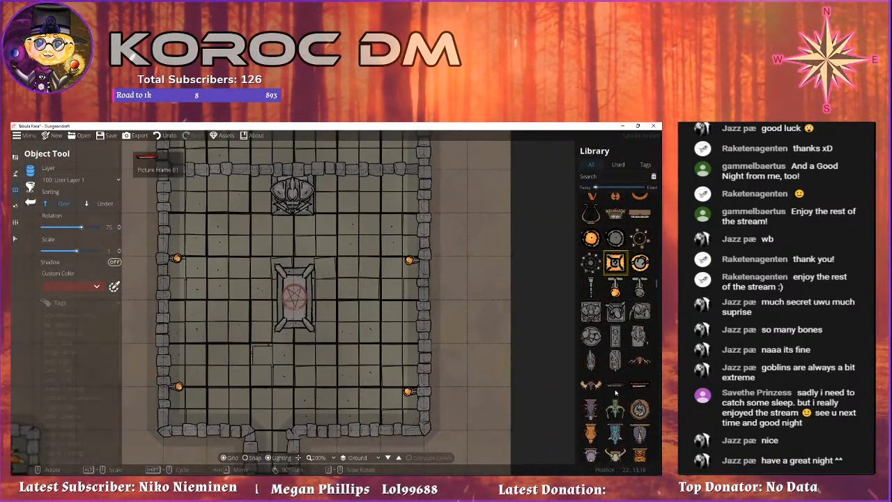
pyautogui.moveTo(368, 290); pyautogui.dragTo(380, 263)
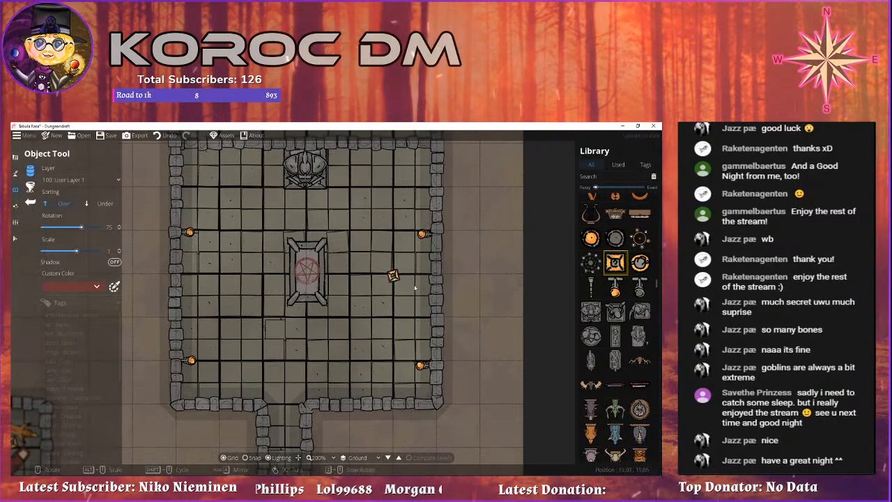
pyautogui.click(616, 384)
pyautogui.scroll(-1, 425, 288)
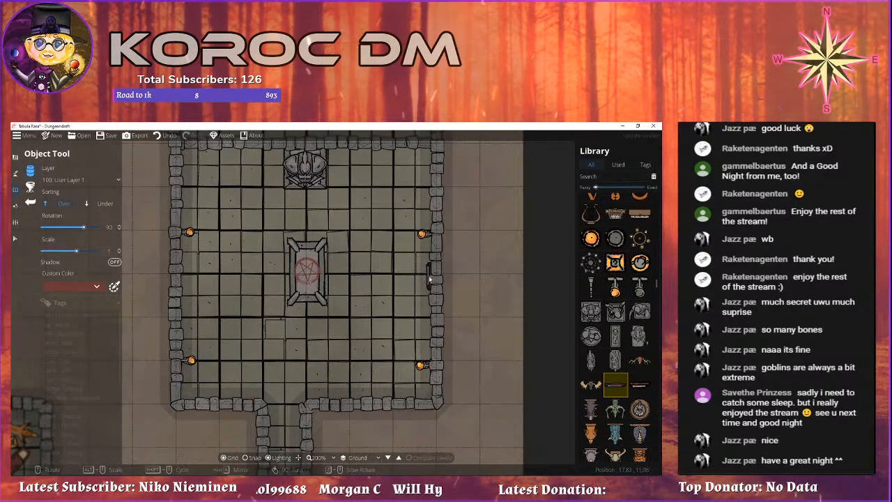
pyautogui.scroll(5, 425, 282)
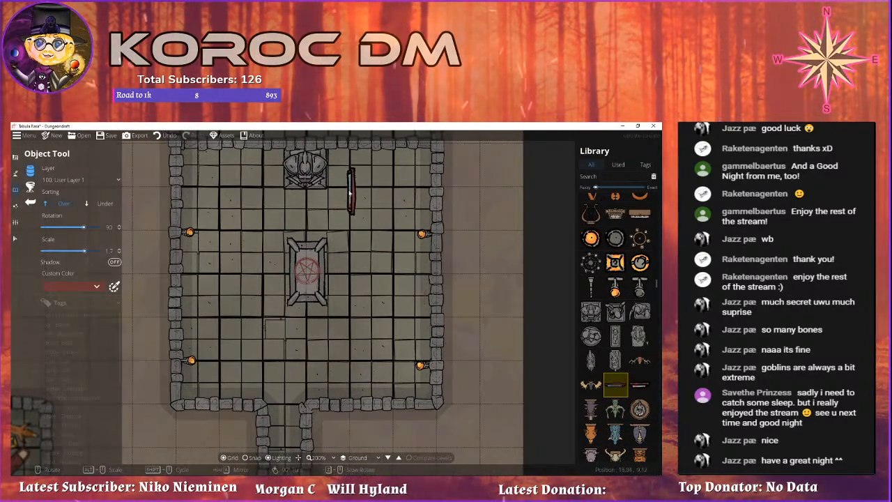
pyautogui.scroll(-6, 341, 258)
pyautogui.scroll(3, 336, 230)
pyautogui.scroll(-5, 348, 261)
pyautogui.moveTo(369, 453); pyautogui.dragTo(354, 186)
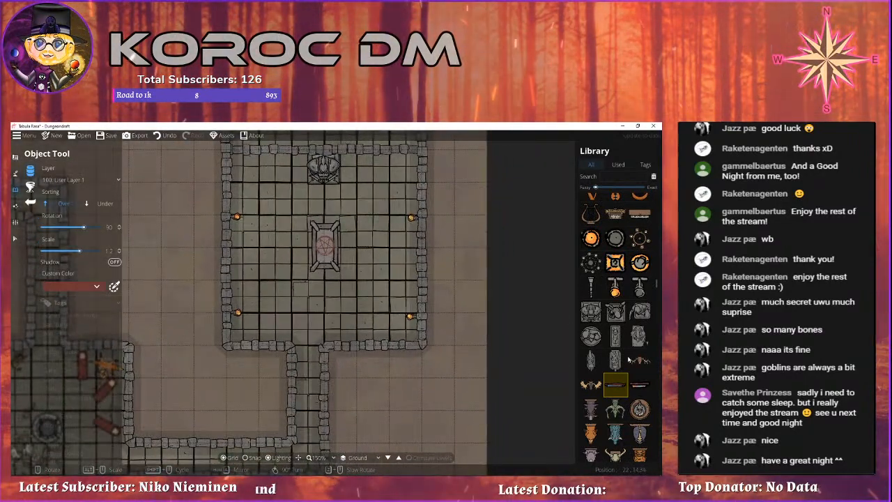
# Search the object library for "pillar" and choose the round stone pillar with four projecting spikes.
pyautogui.scroll(3, 621, 364)
pyautogui.click(591, 429)
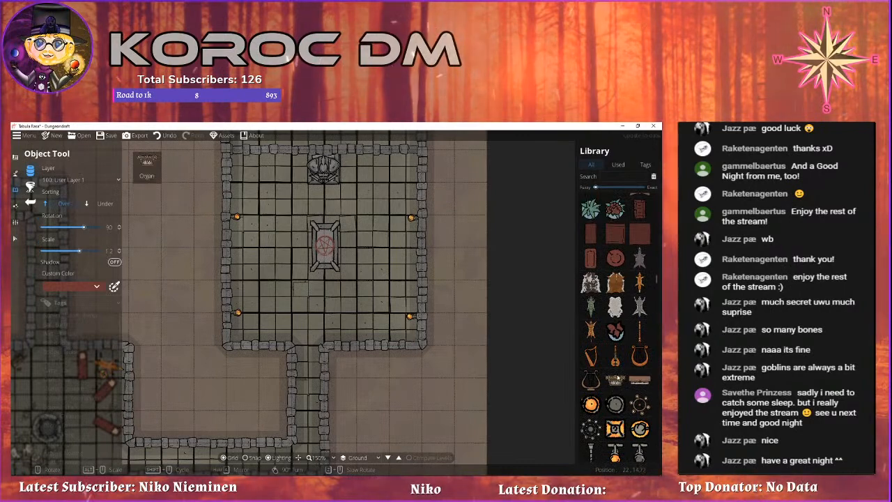
pyautogui.scroll(10, 614, 219)
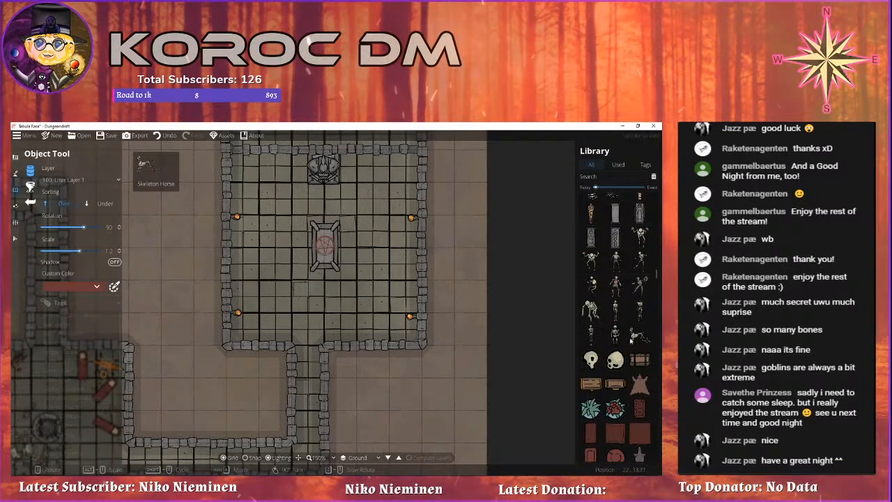
pyautogui.click(608, 177)
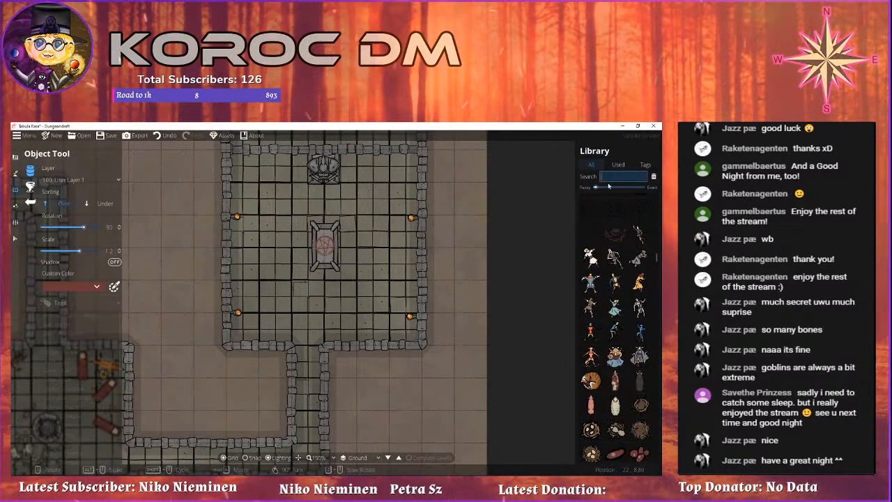
pyautogui.write('pillar')
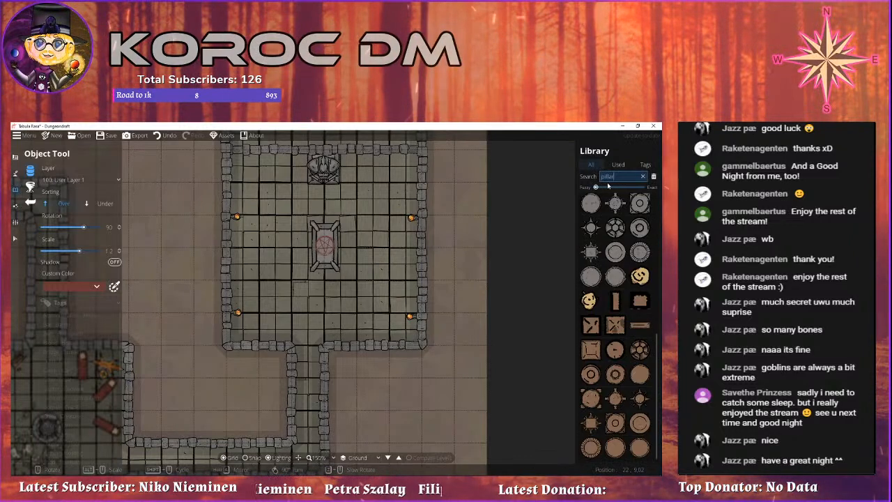
pyautogui.click(614, 205)
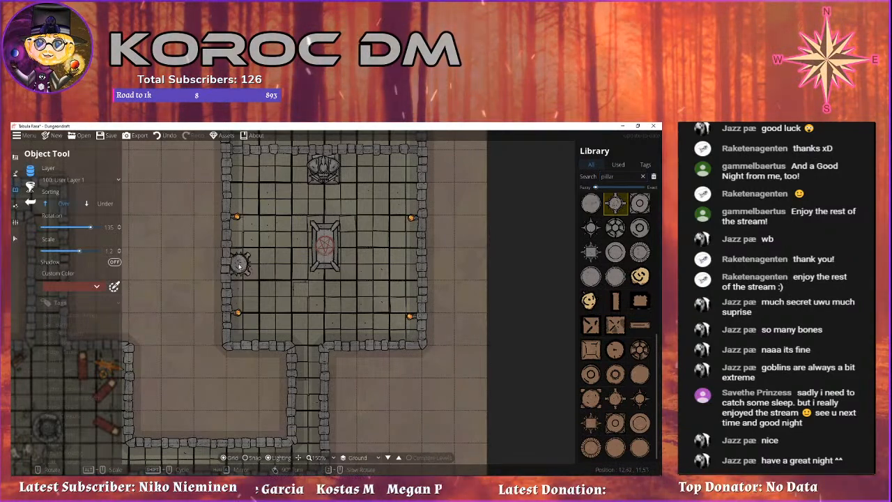
# Place four spiked stone pillars, rotated 135° at scale 1.2, in facing pairs along the altar room's two side walls.
pyautogui.click(239, 263)
pyautogui.click(411, 266)
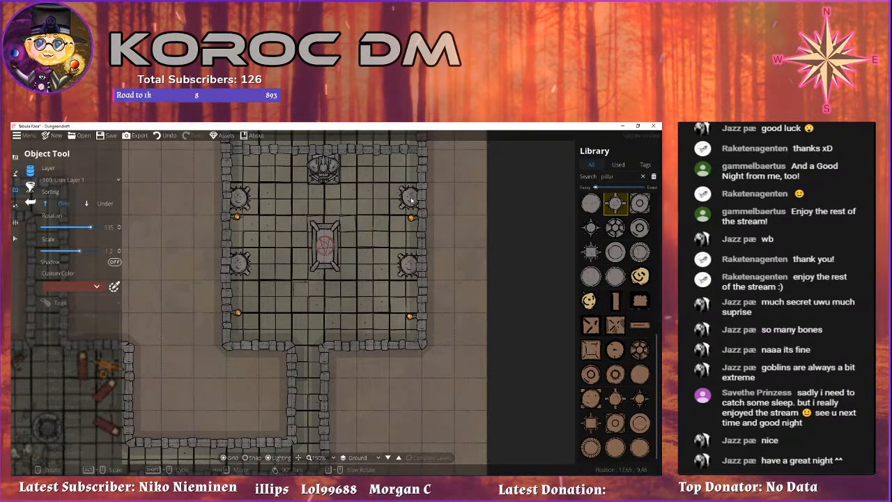
pyautogui.click(409, 197)
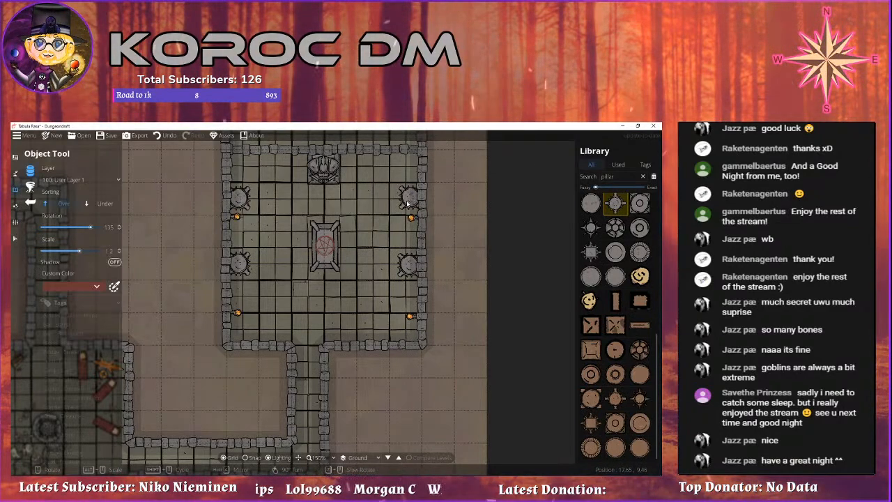
# Move the altar room's two upper wall torches slightly down so they sit between the pillars.
pyautogui.click(15, 238)
pyautogui.moveTo(235, 228); pyautogui.dragTo(237, 234)
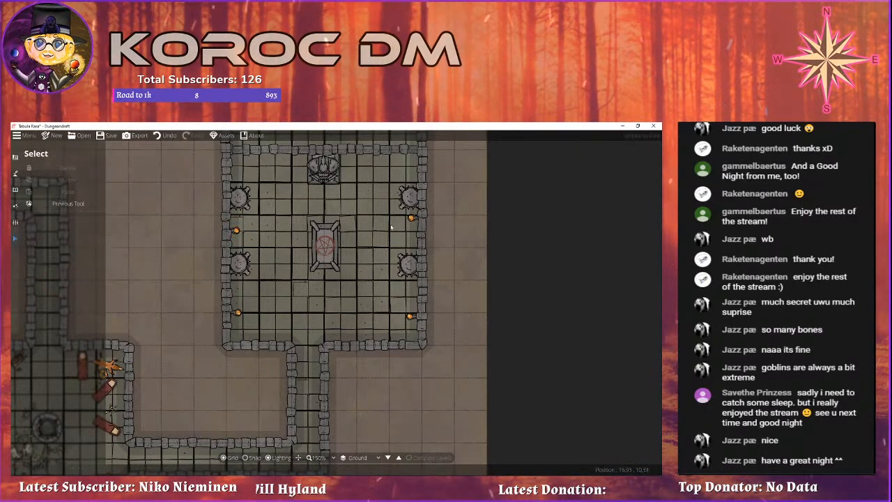
pyautogui.click(405, 293)
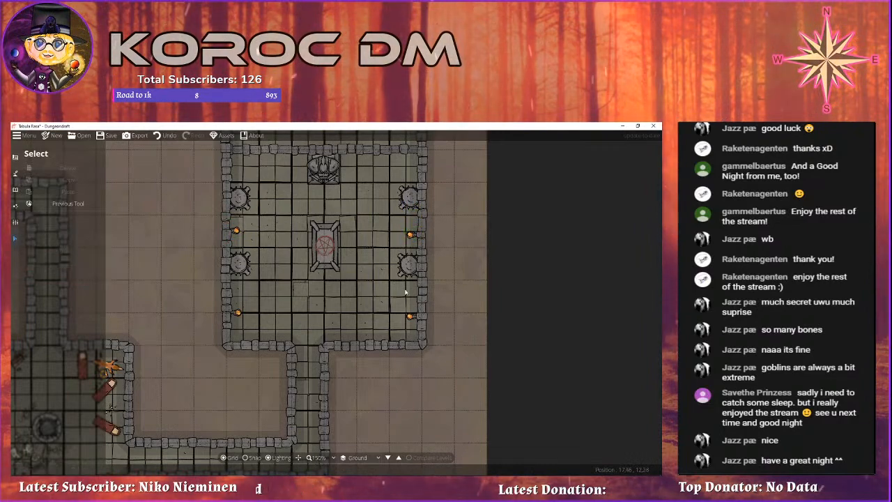
# Move the lower west-wall pillar about one small floor tile down and shift the torch above it down too.
pyautogui.click(239, 197)
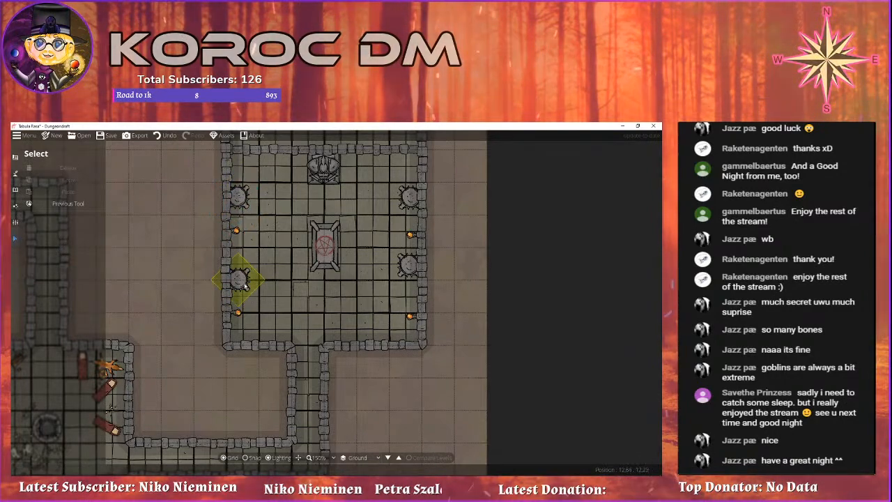
pyautogui.click(238, 287)
pyautogui.moveTo(236, 231); pyautogui.dragTo(238, 246)
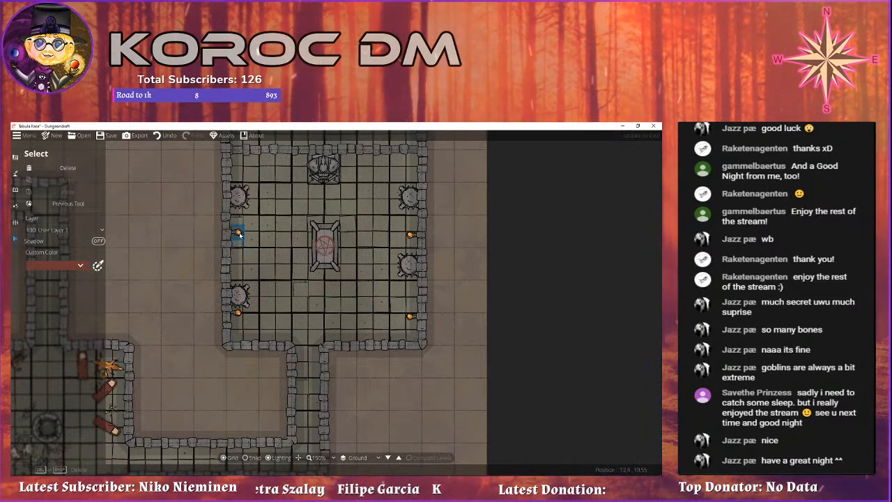
pyautogui.click(238, 284)
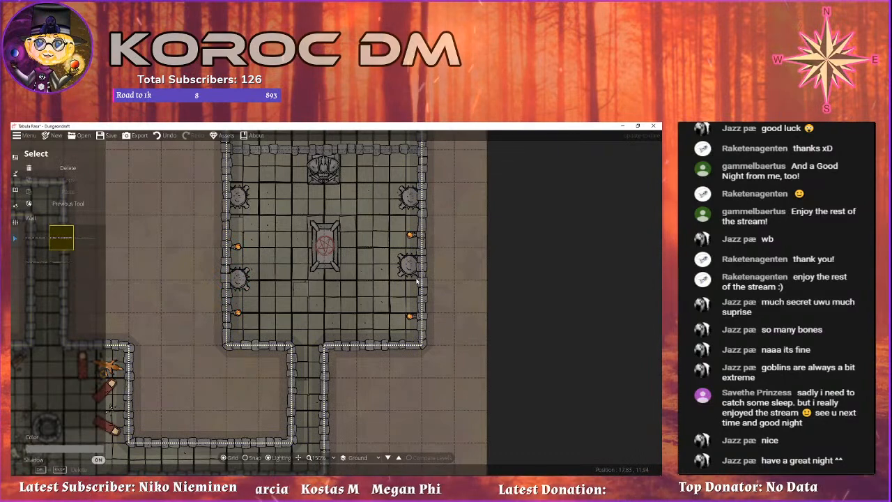
# Move the lower east-wall pillar down to match its counterpart and align the west-wall torches with those opposite.
pyautogui.moveTo(411, 267); pyautogui.dragTo(412, 282)
pyautogui.moveTo(409, 236); pyautogui.dragTo(407, 238)
pyautogui.moveTo(237, 246); pyautogui.dragTo(238, 238)
pyautogui.click(302, 301)
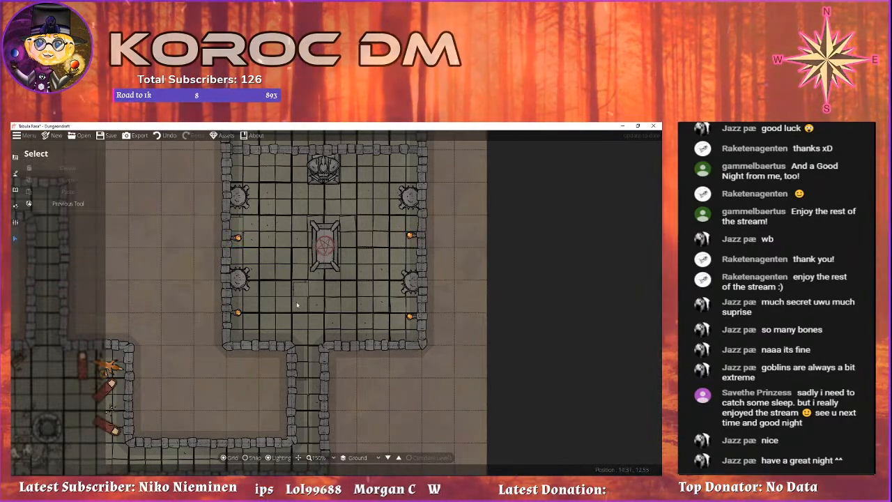
pyautogui.moveTo(239, 317); pyautogui.dragTo(238, 319)
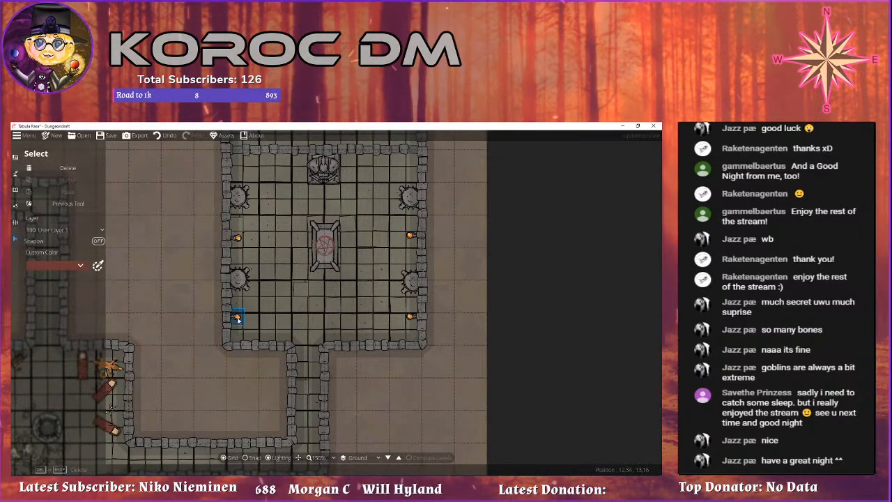
pyautogui.rightClick(238, 321)
# Return to the Object tool and try the spiked pillar against the wall dividing the altar room from the upper room.
pyautogui.moveTo(361, 252); pyautogui.dragTo(351, 301)
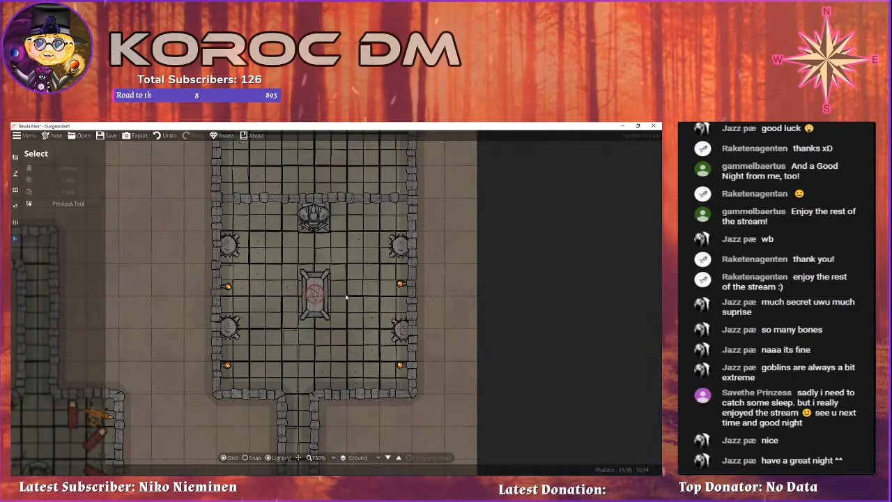
pyautogui.moveTo(347, 281); pyautogui.dragTo(365, 321)
pyautogui.click(16, 190)
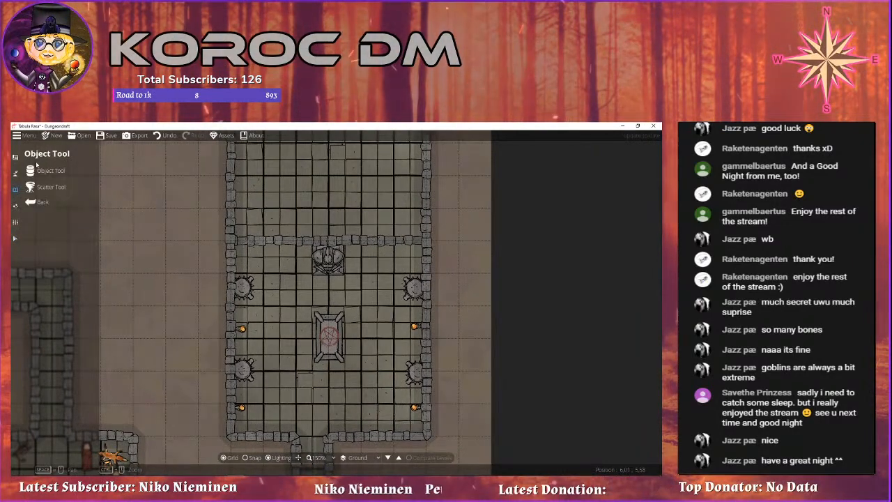
pyautogui.moveTo(392, 328); pyautogui.dragTo(384, 228)
pyautogui.scroll(-4, 591, 303)
pyautogui.scroll(-5, 610, 283)
pyautogui.moveTo(497, 292); pyautogui.dragTo(446, 394)
pyautogui.moveTo(316, 296); pyautogui.dragTo(357, 305)
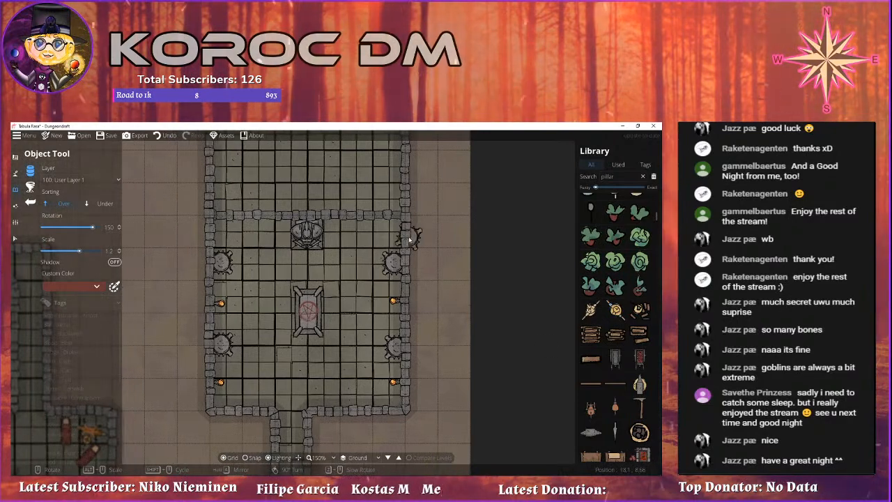
pyautogui.moveTo(411, 242); pyautogui.dragTo(419, 347)
pyautogui.moveTo(379, 250); pyautogui.dragTo(367, 354)
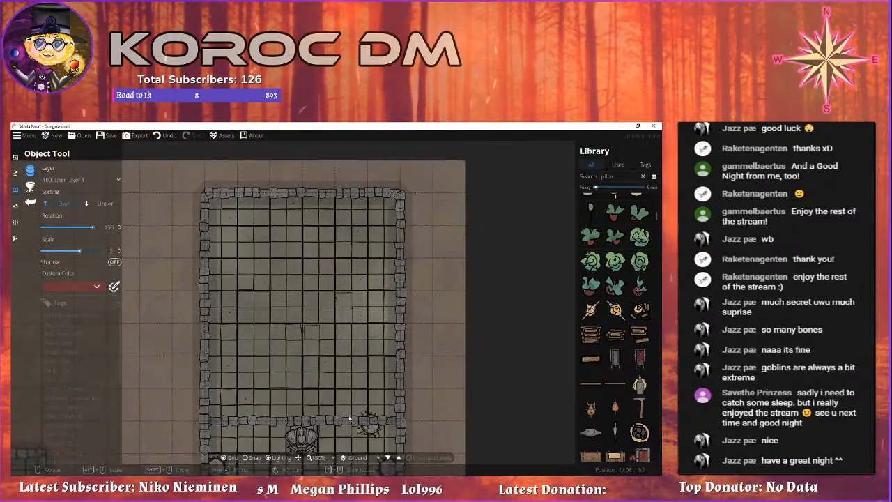
pyautogui.moveTo(378, 397); pyautogui.dragTo(370, 329)
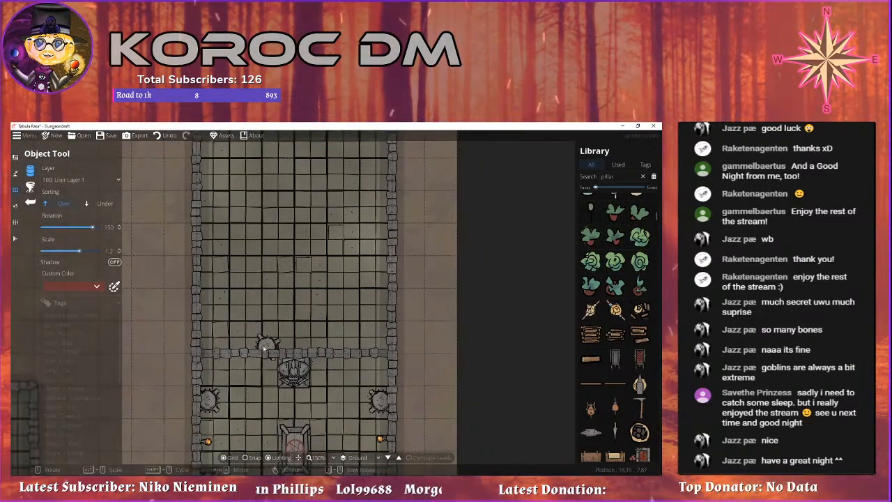
pyautogui.scroll(1, 615, 321)
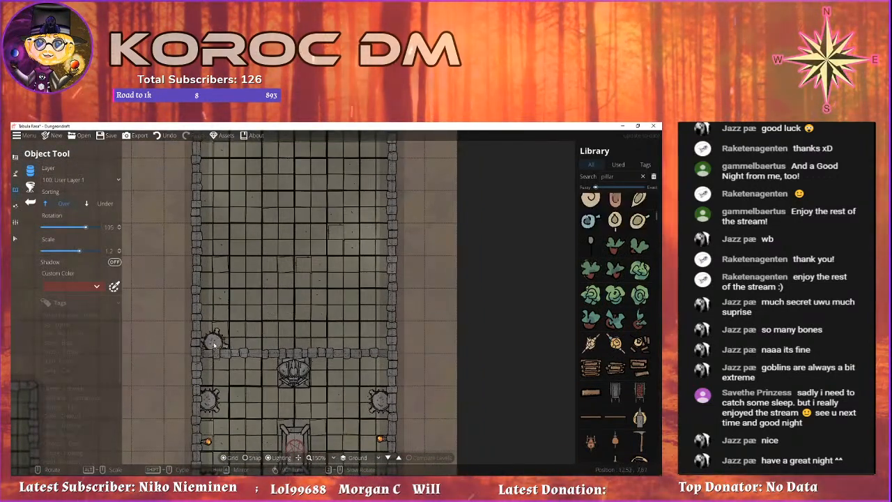
pyautogui.scroll(-5, 613, 305)
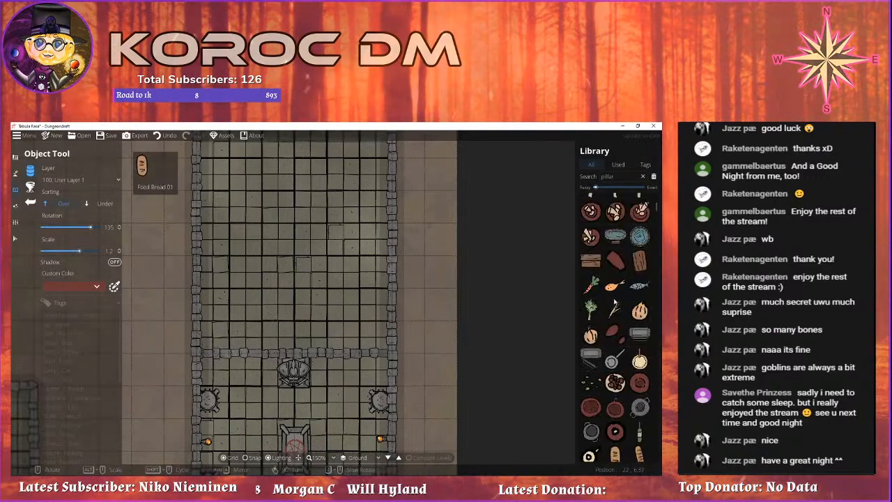
# Search the library for "pillar" again and place two round, small-cornered stone pillars, rotated -180°, on the upper room's side of the dividing wall.
pyautogui.click(623, 177)
pyautogui.press('Return')
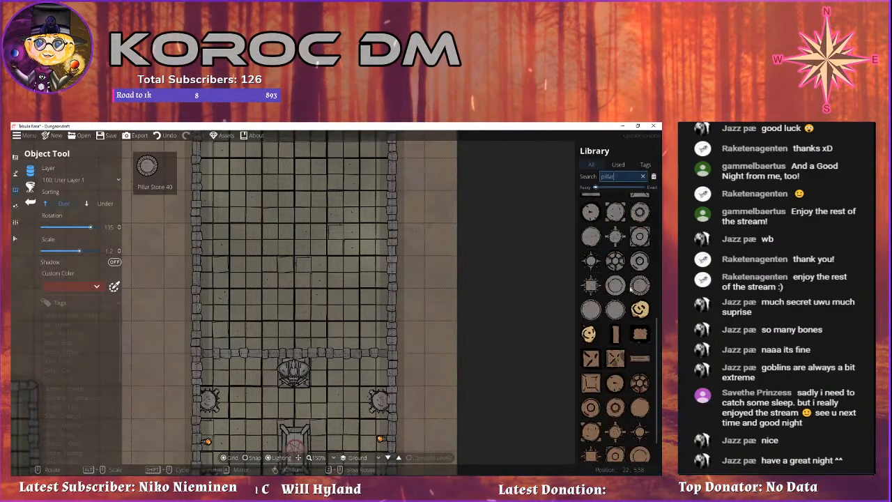
pyautogui.scroll(3, 619, 275)
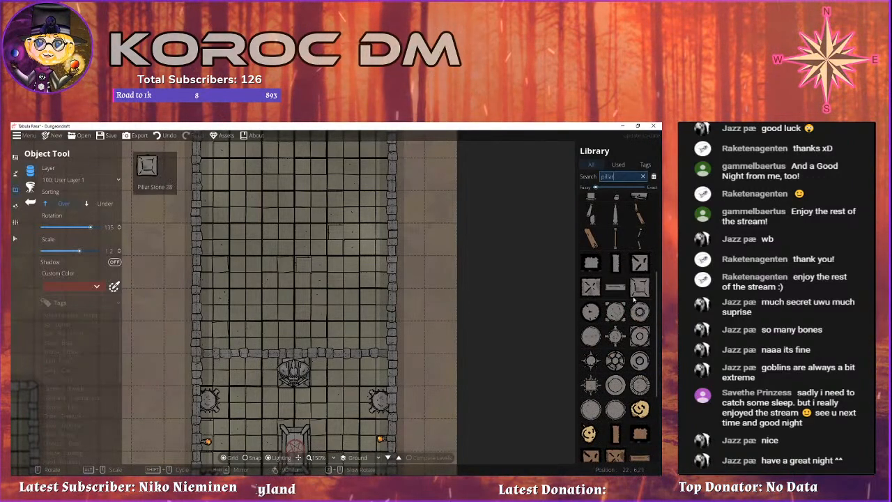
pyautogui.click(614, 311)
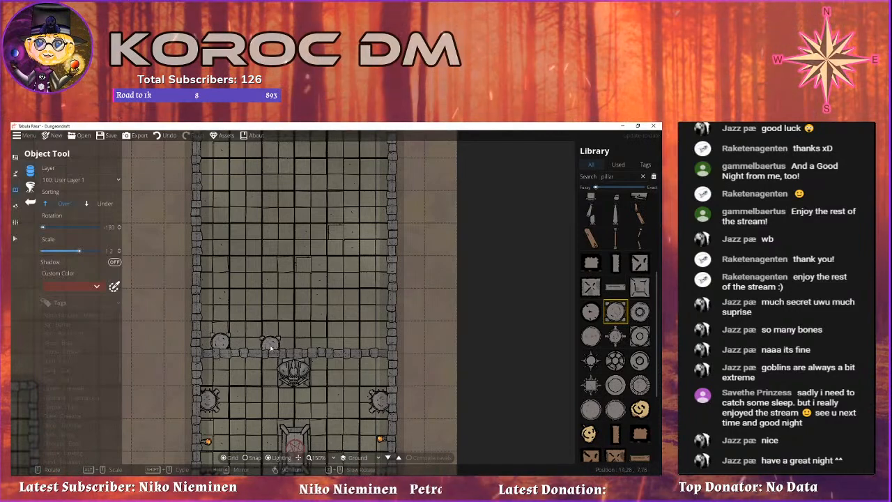
pyautogui.click(272, 345)
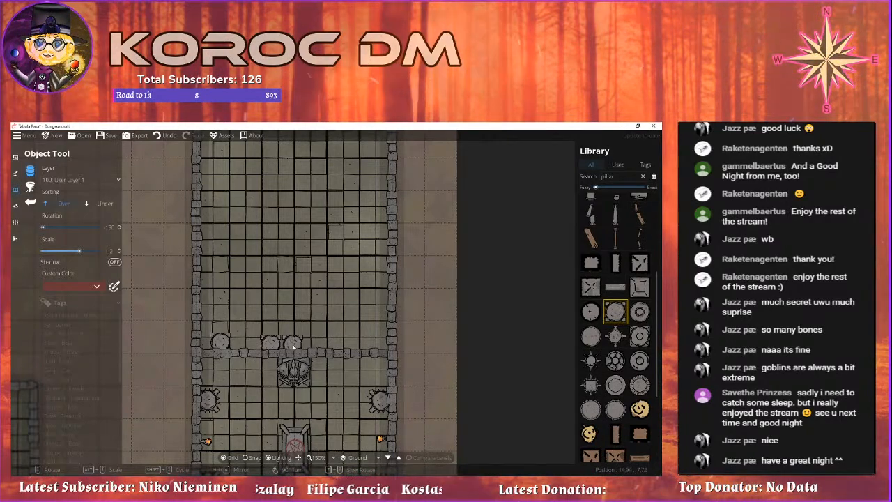
# Place spiked stone pillars at scale 1.2 in facing pairs along the upper room's side walls, rotating the west ones to -135°.
pyautogui.moveTo(434, 308); pyautogui.dragTo(429, 365)
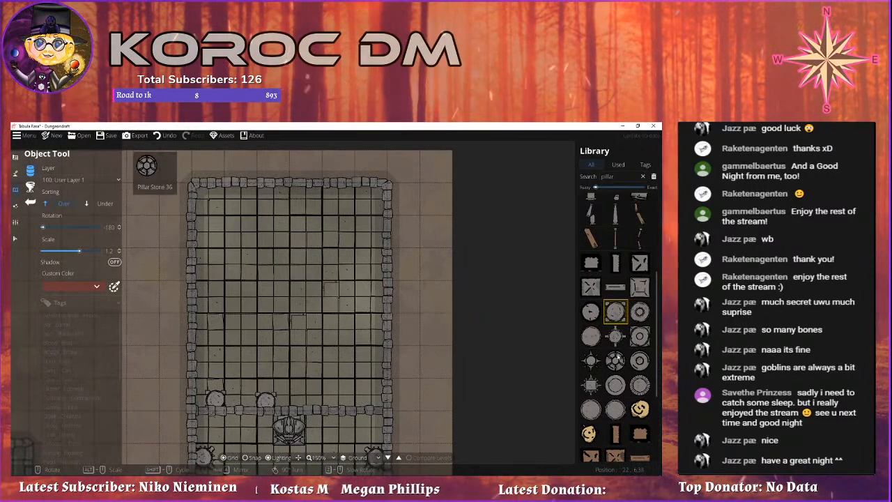
pyautogui.moveTo(362, 315); pyautogui.dragTo(483, 325)
pyautogui.moveTo(568, 348)
pyautogui.mouseDown()
pyautogui.moveTo(530, 324)
pyautogui.moveTo(527, 342)
pyautogui.moveTo(477, 289)
pyautogui.mouseUp()
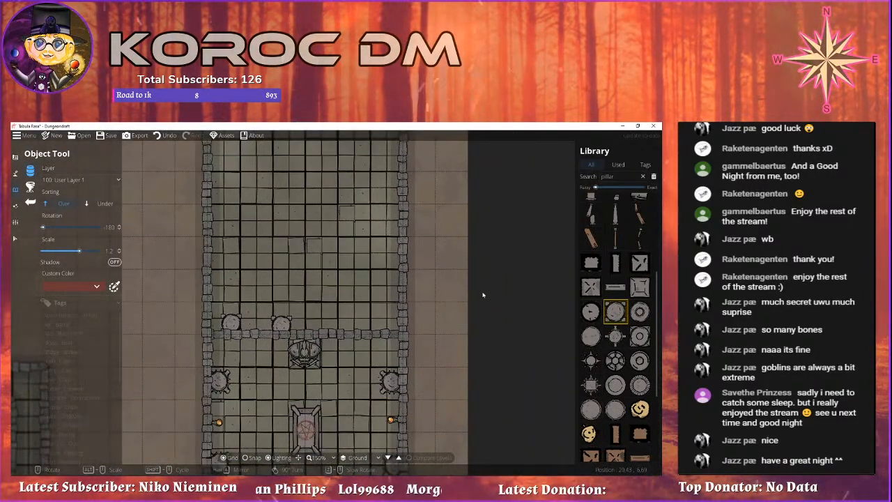
pyautogui.click(614, 336)
pyautogui.moveTo(275, 175); pyautogui.dragTo(270, 216)
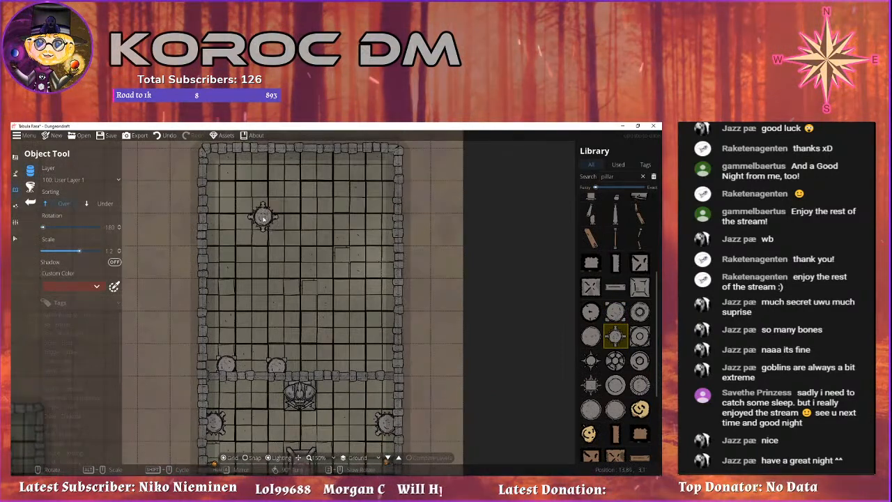
pyautogui.scroll(1, 263, 219)
pyautogui.moveTo(222, 184); pyautogui.dragTo(223, 190)
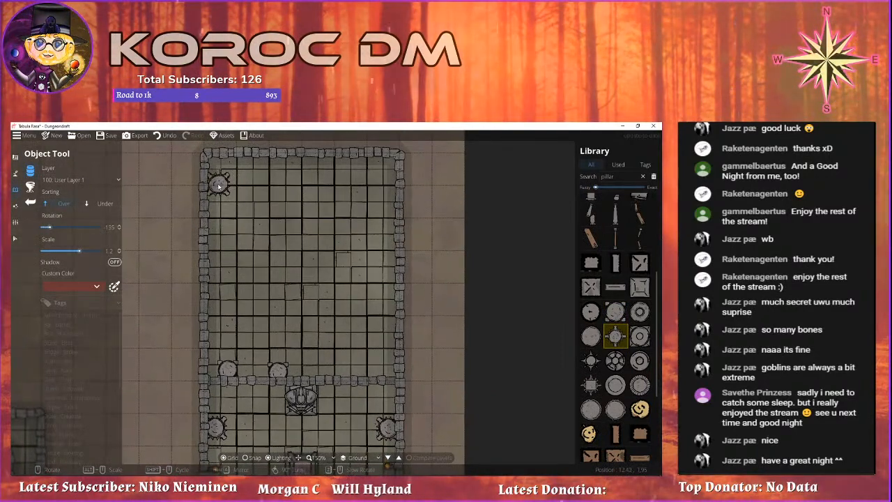
pyautogui.click(217, 217)
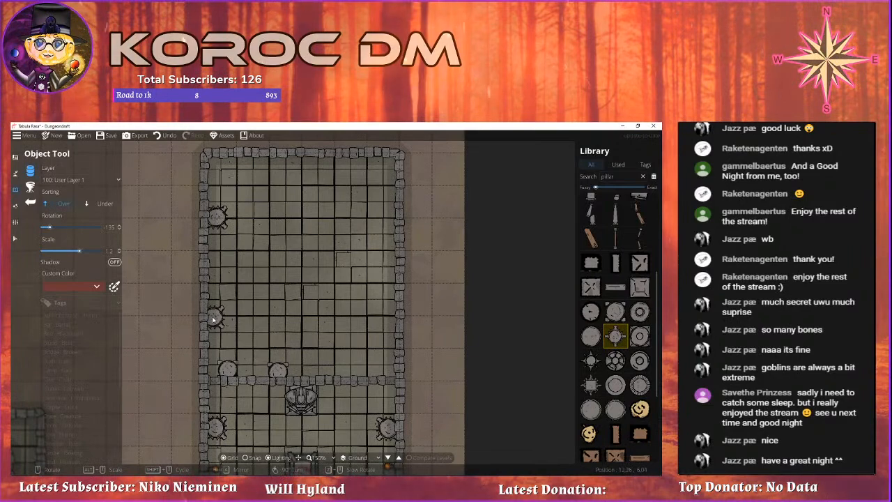
pyautogui.click(215, 318)
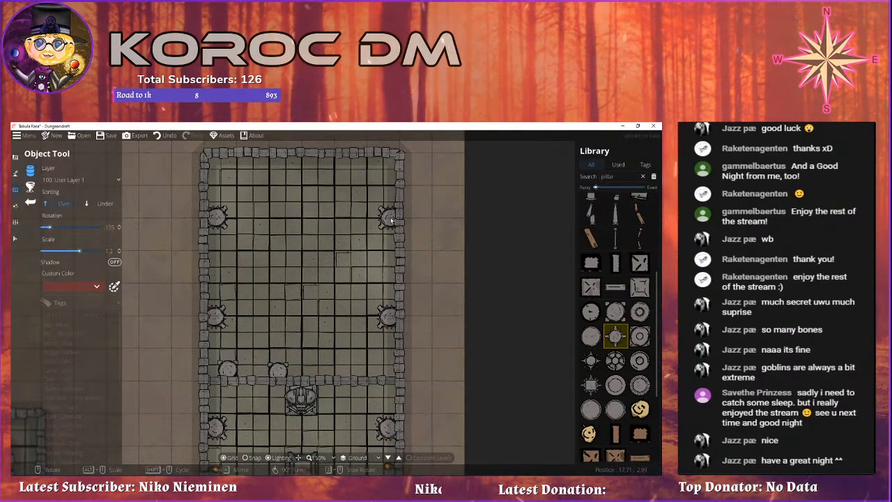
# Place another spiked stone pillar at scale 1.2 against the upper room's east wall, opposite the northern west-wall pillar.
pyautogui.click(390, 220)
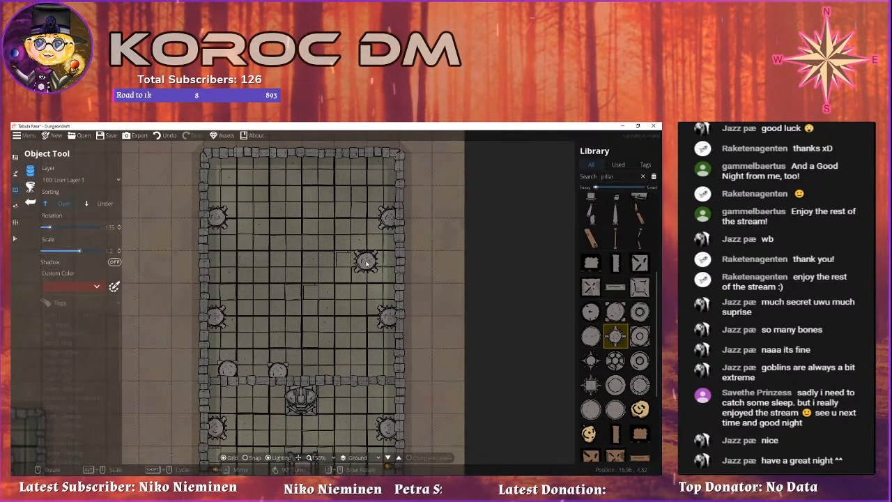
pyautogui.click(363, 262)
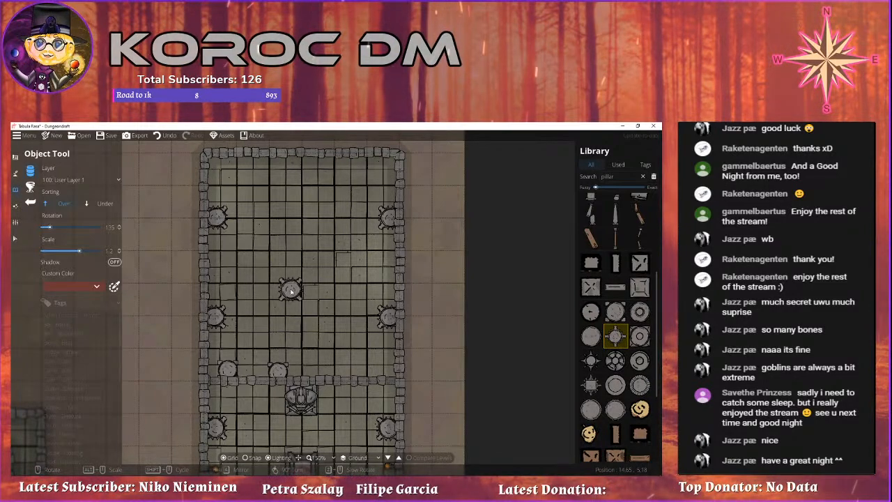
pyautogui.moveTo(309, 251); pyautogui.dragTo(298, 267)
pyautogui.scroll(2, 613, 338)
pyautogui.moveTo(374, 334); pyautogui.dragTo(434, 314)
pyautogui.click(365, 229)
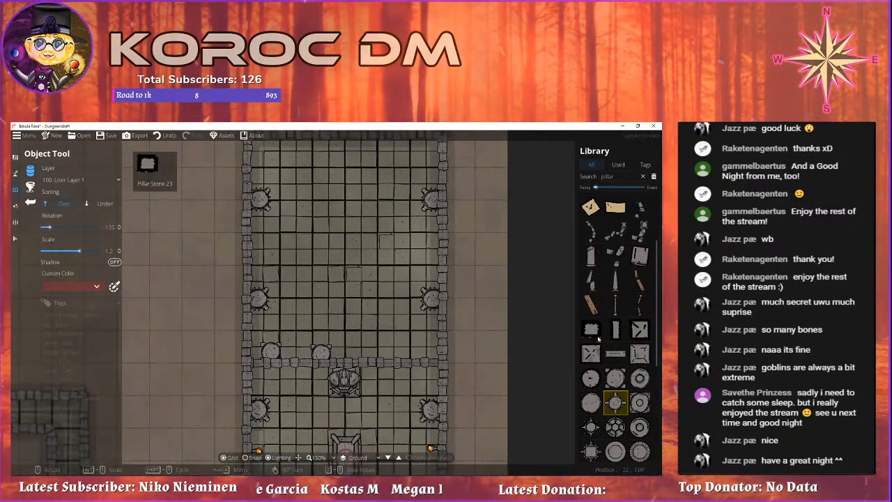
pyautogui.scroll(-1, 613, 299)
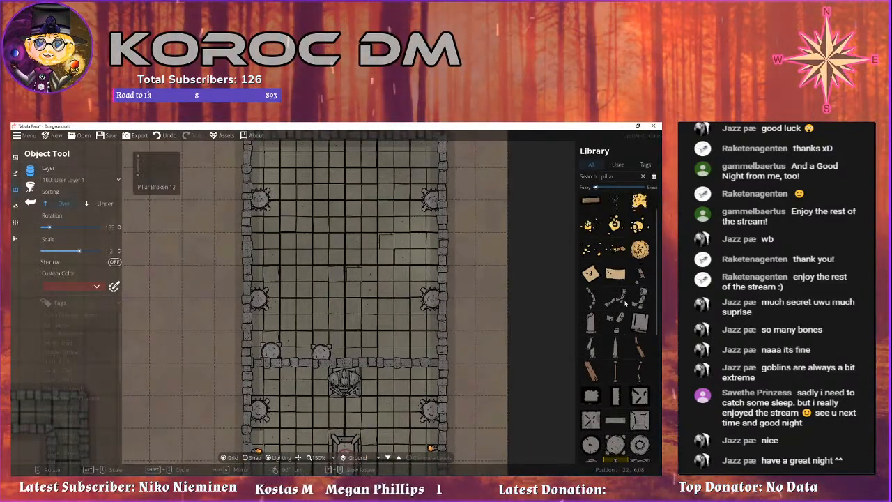
pyautogui.click(613, 275)
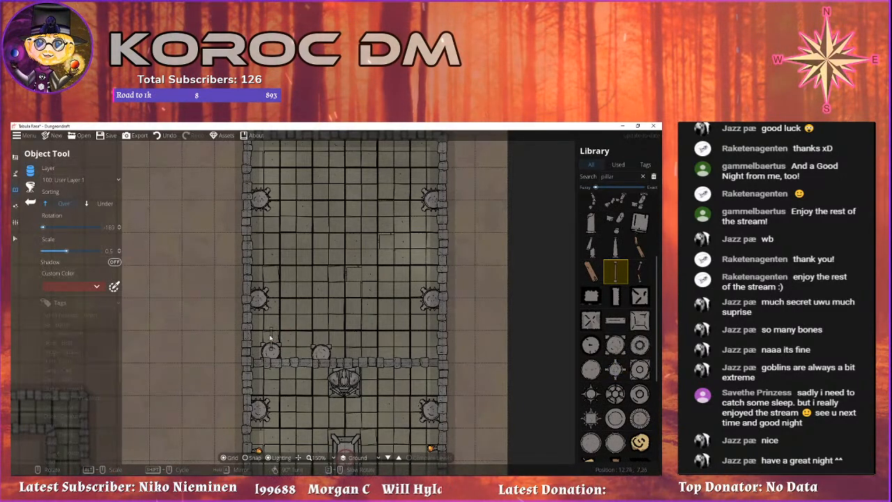
pyautogui.scroll(-3, 272, 344)
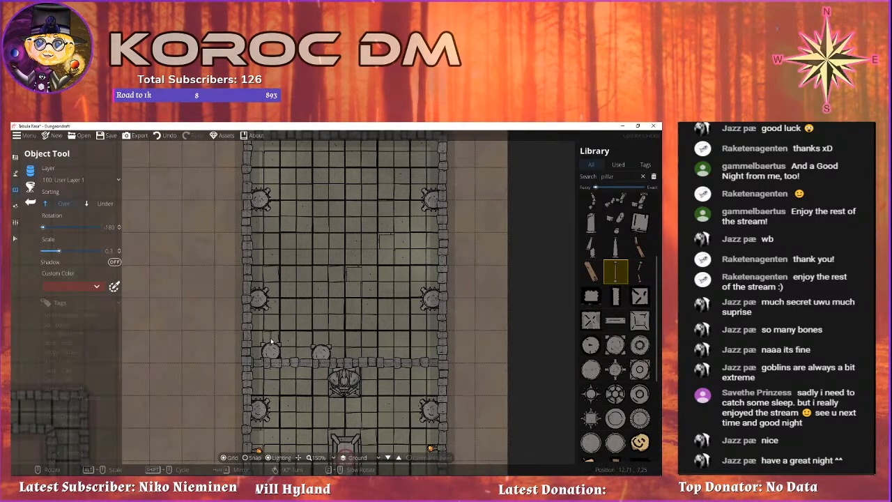
pyautogui.scroll(1, 642, 299)
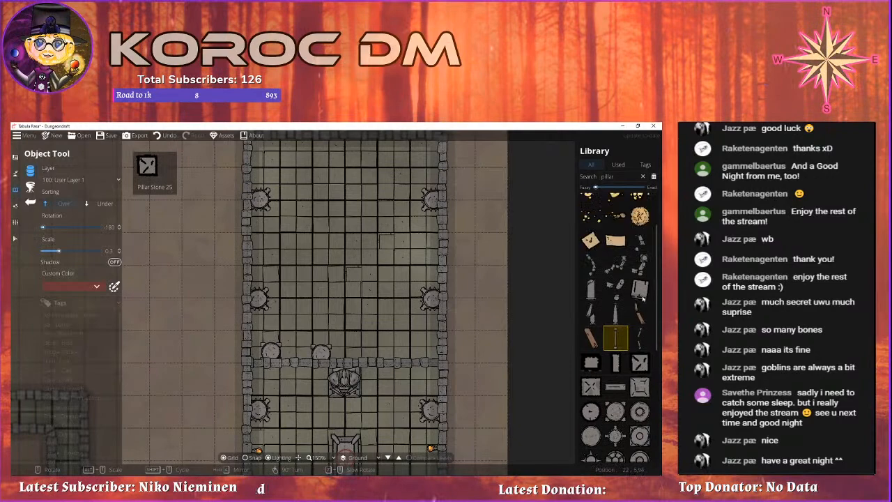
pyautogui.scroll(-2, 642, 298)
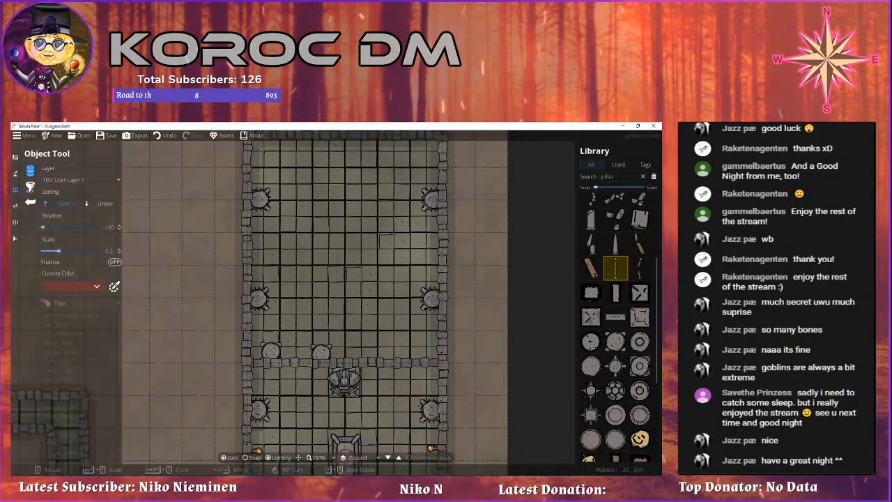
# Clear the "pillar" library search and choose the stone sarcophagus with a carved figure on its lid.
pyautogui.moveTo(619, 179); pyautogui.dragTo(575, 184)
pyautogui.scroll(-20, 625, 262)
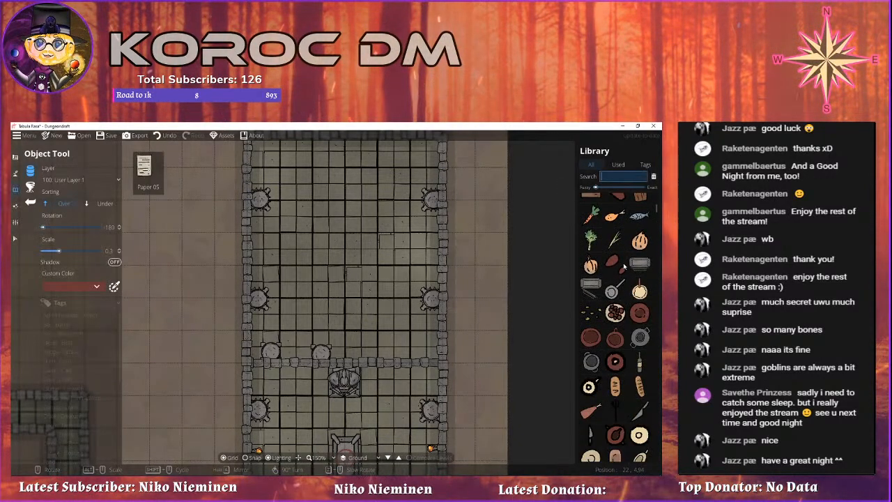
pyautogui.scroll(-15, 625, 264)
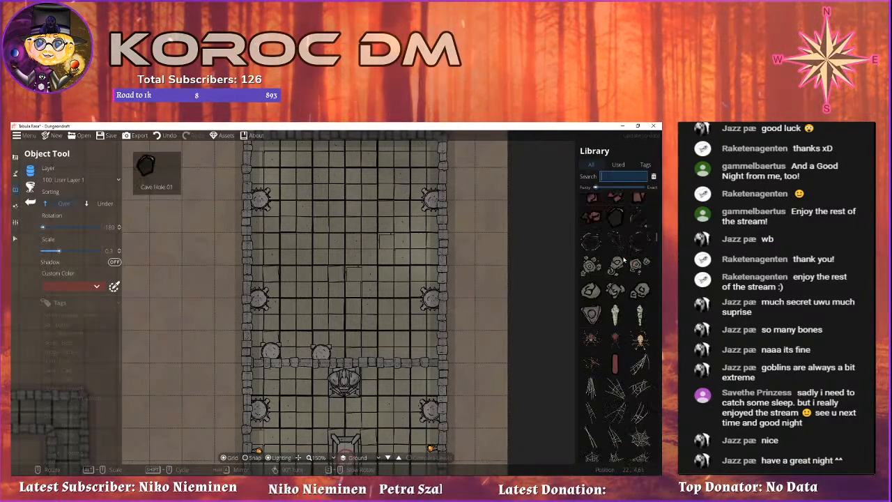
pyautogui.scroll(-15, 623, 267)
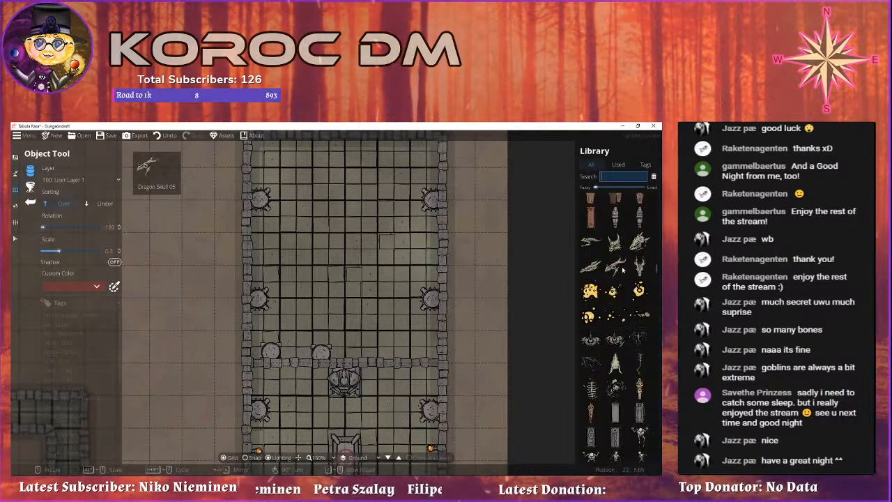
pyautogui.click(591, 304)
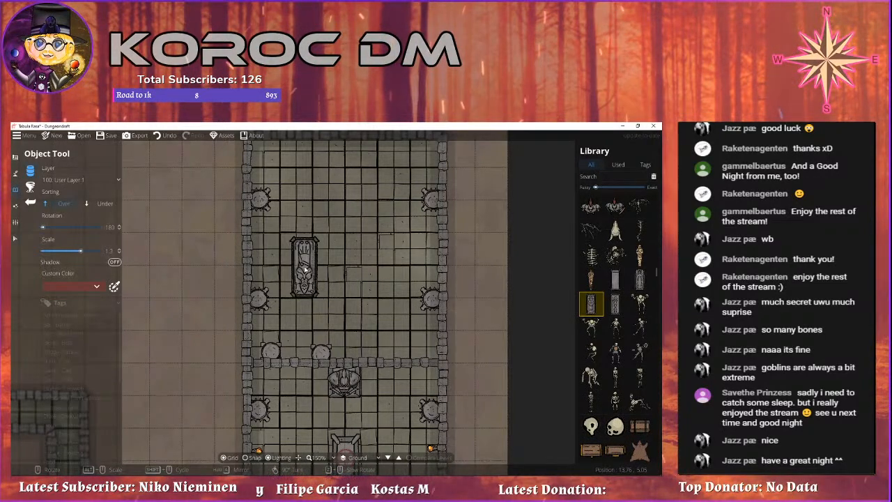
# Place two carved sarcophagi at scale 1.3, rotated -90°, against the upper room's west wall between its spiked pillars.
pyautogui.scroll(-10, 304, 271)
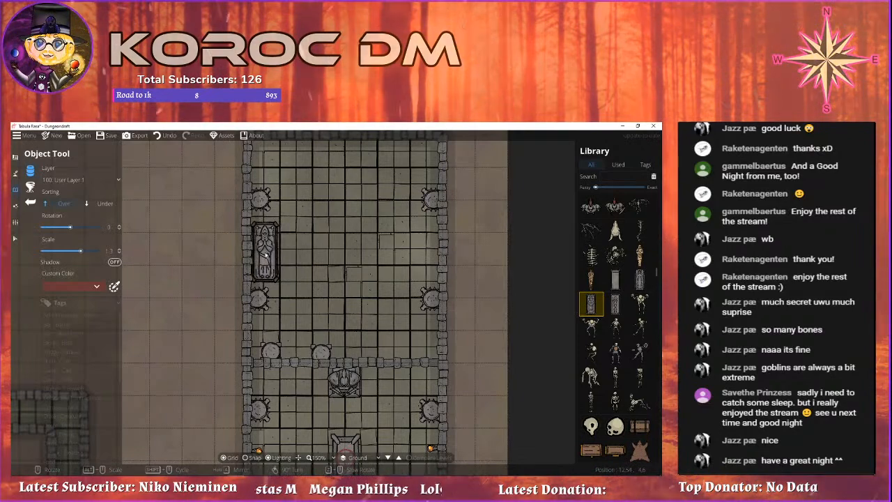
pyautogui.scroll(6, 267, 252)
pyautogui.moveTo(294, 215); pyautogui.dragTo(273, 263)
pyautogui.scroll(-7, 273, 218)
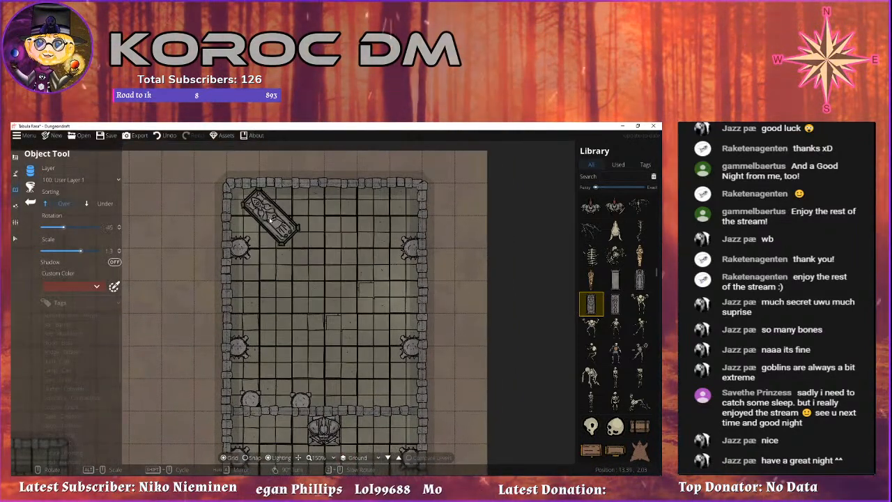
pyautogui.scroll(-1, 250, 298)
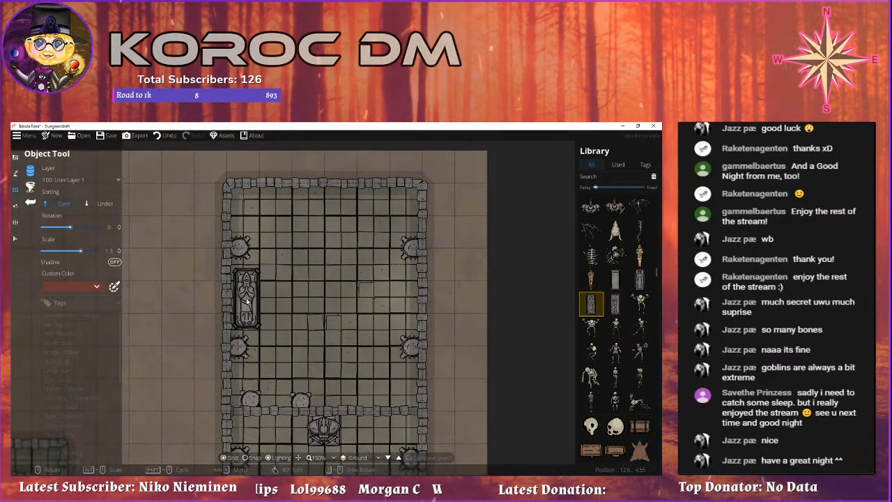
pyautogui.scroll(-2, 255, 288)
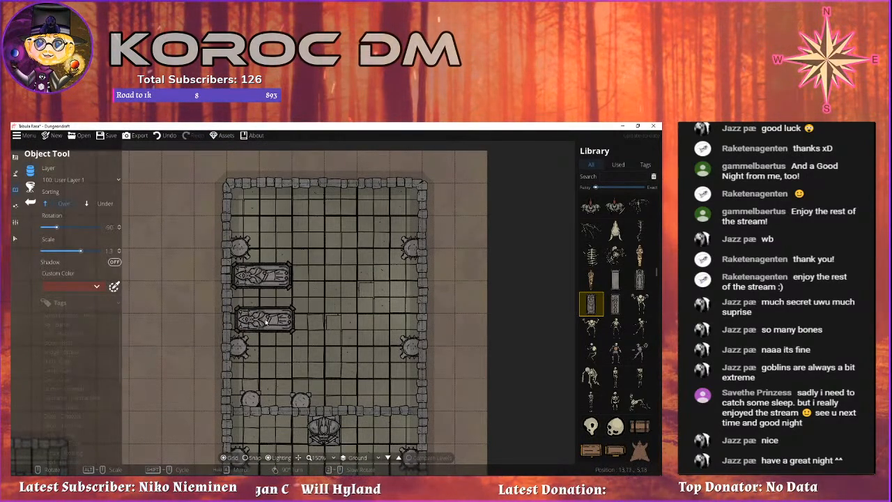
pyautogui.click(265, 322)
pyautogui.scroll(12, 383, 287)
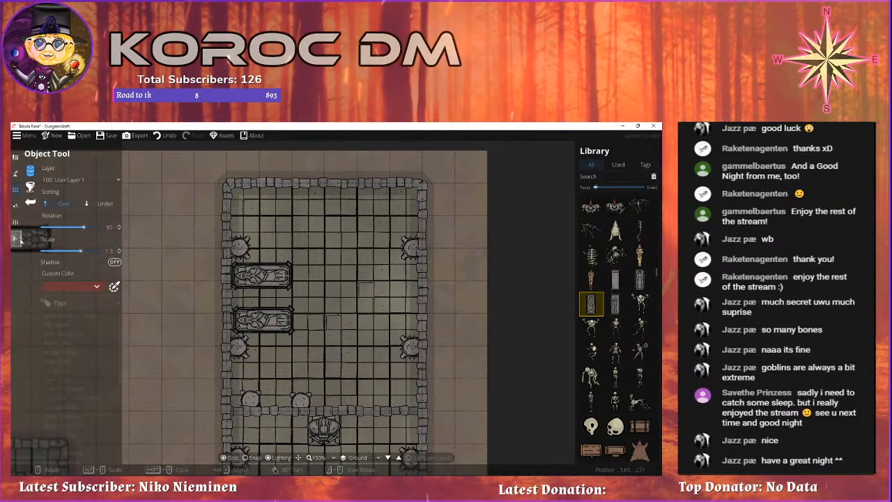
# Spread the upper room's side-wall pillars apart, moving the northern pair up and the southern pair down.
pyautogui.press('Escape')
pyautogui.click(244, 242)
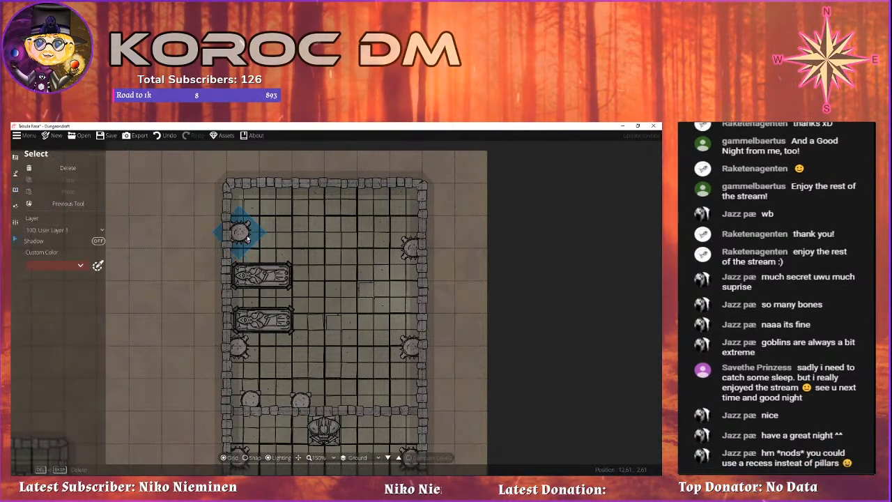
pyautogui.click(410, 247)
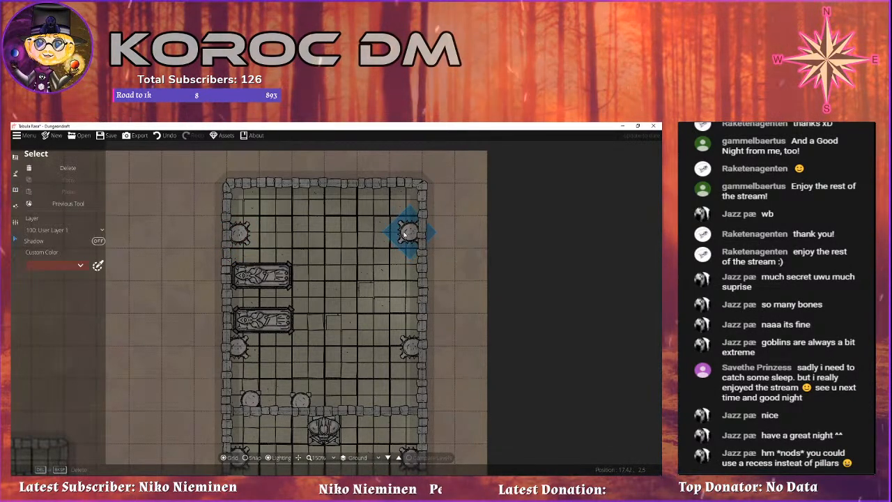
pyautogui.moveTo(323, 303); pyautogui.dragTo(323, 253)
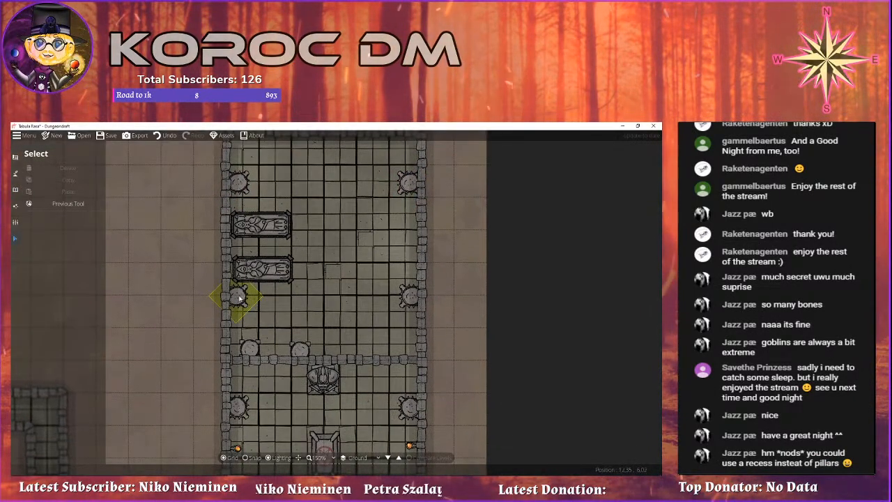
pyautogui.moveTo(241, 299); pyautogui.dragTo(243, 310)
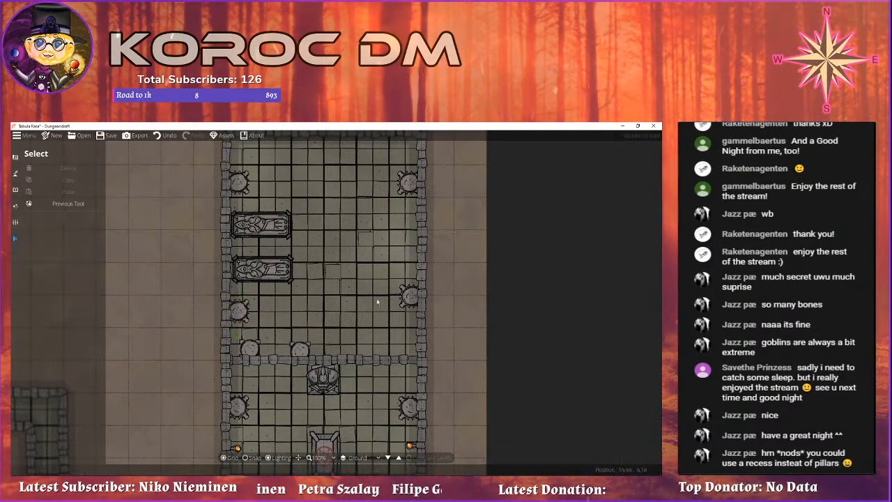
pyautogui.moveTo(409, 296); pyautogui.dragTo(411, 321)
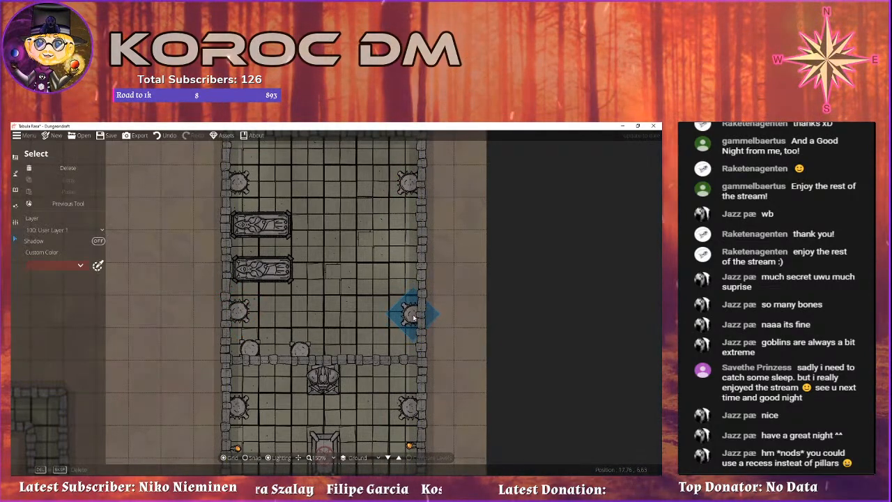
pyautogui.rightClick(415, 317)
# Shift the two west-wall sarcophagi apart, the northern one up and the southern one down, flush against the wall.
pyautogui.moveTo(348, 278); pyautogui.dragTo(345, 301)
pyautogui.moveTo(245, 249); pyautogui.dragTo(240, 239)
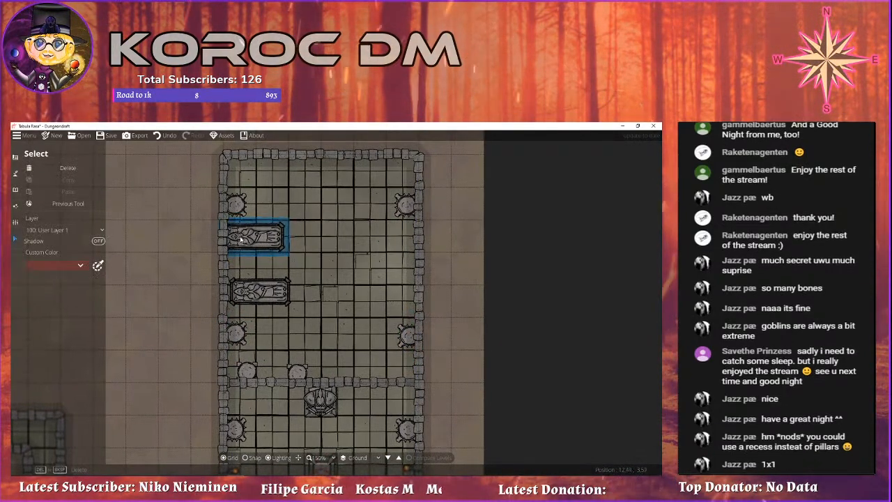
pyautogui.moveTo(249, 286); pyautogui.dragTo(249, 296)
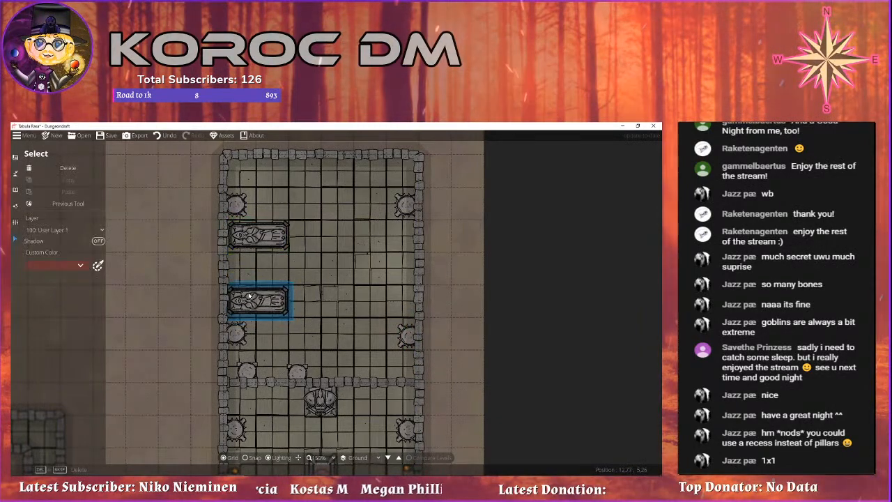
pyautogui.rightClick(249, 296)
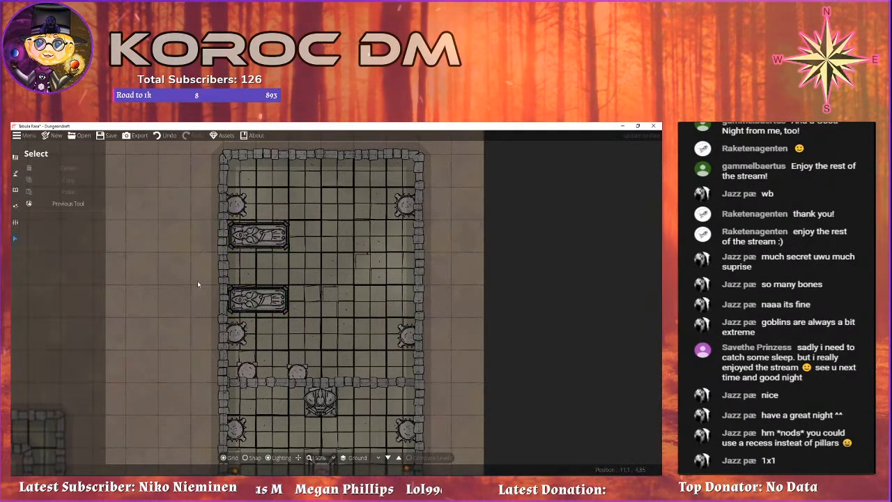
pyautogui.moveTo(304, 295); pyautogui.dragTo(267, 286)
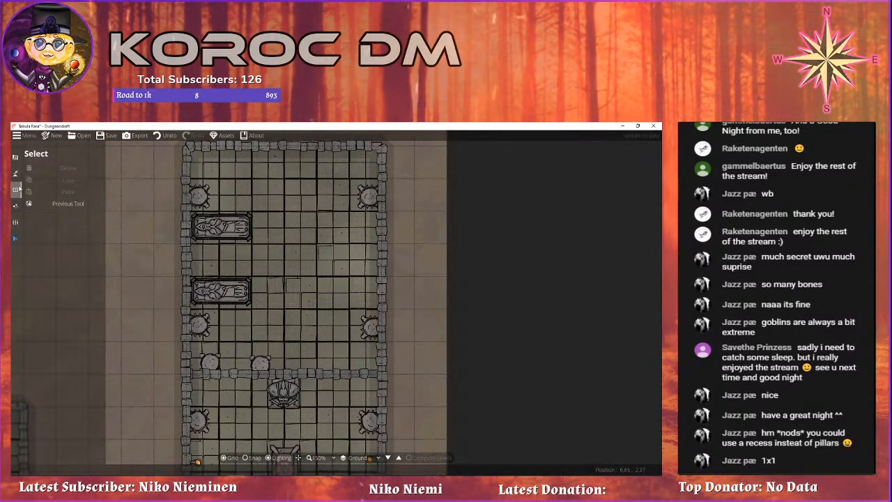
# Place two more carved sarcophagi at scale 1.3, rotated 90°, along the east wall directly opposite the west ones.
pyautogui.click(42, 168)
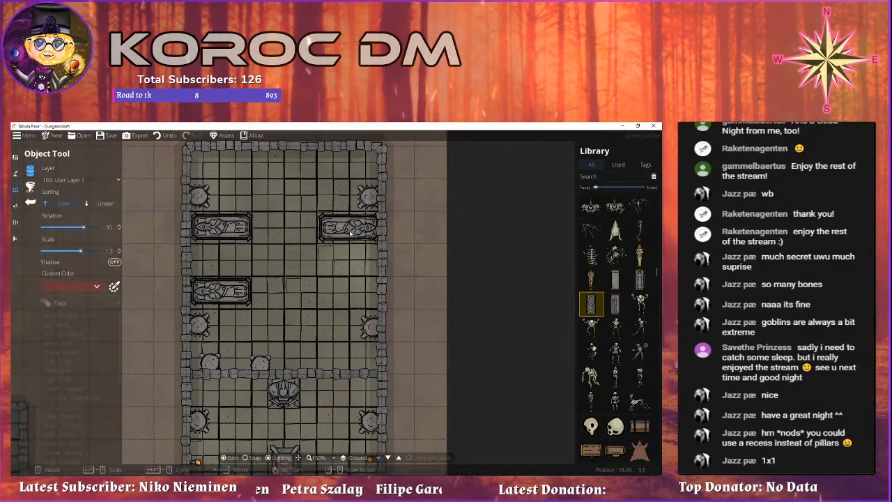
pyautogui.click(351, 229)
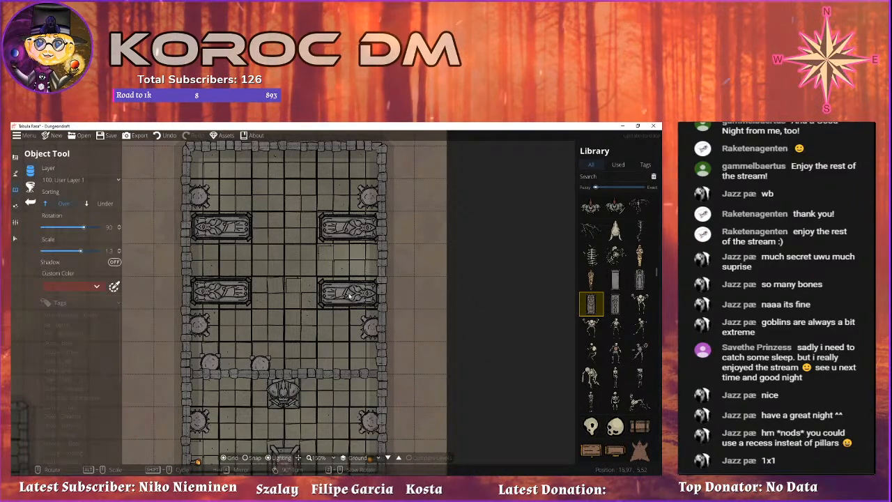
pyautogui.click(351, 297)
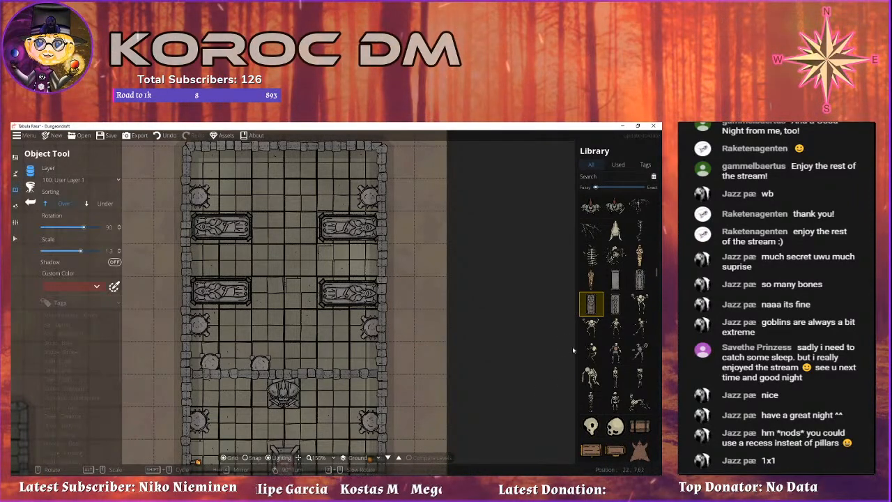
# Compare the other sarcophagus designs and try the carved one at scale 1.1, rotated 90°, centred near the north wall.
pyautogui.click(640, 279)
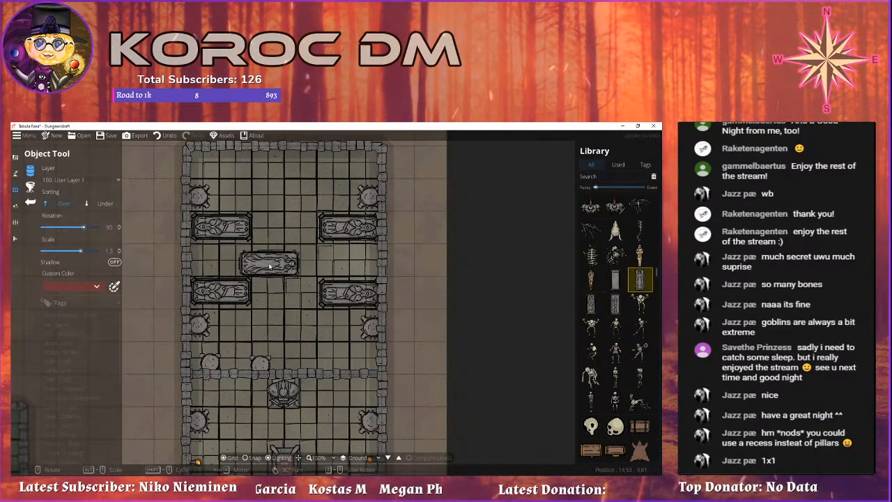
pyautogui.click(614, 303)
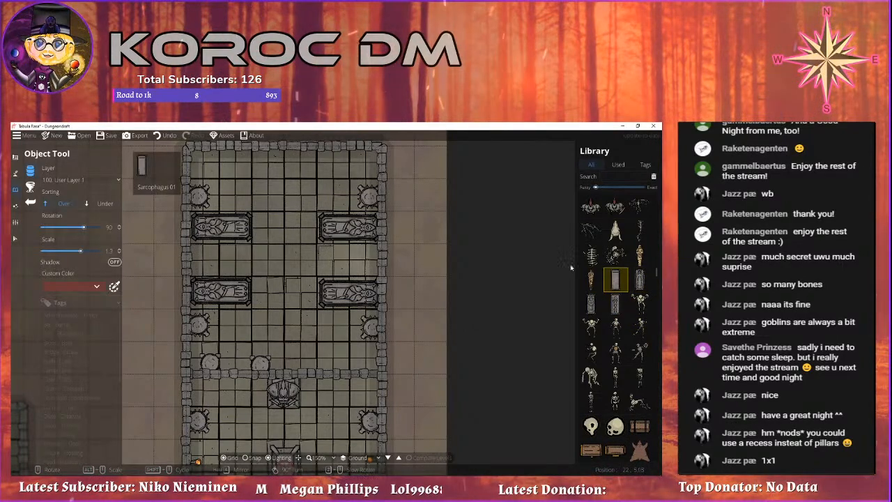
pyautogui.click(615, 279)
pyautogui.click(590, 303)
pyautogui.scroll(-4, 286, 184)
pyautogui.scroll(-3, 287, 183)
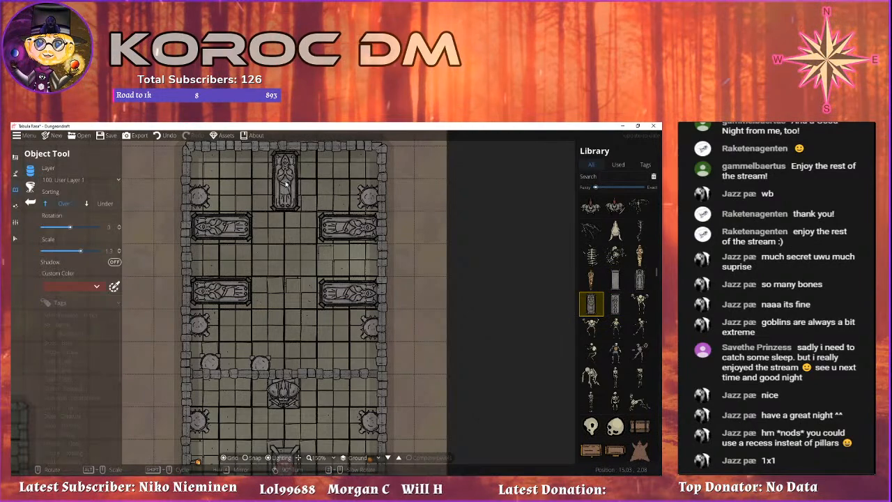
pyautogui.scroll(-4, 285, 179)
pyautogui.scroll(2, 285, 176)
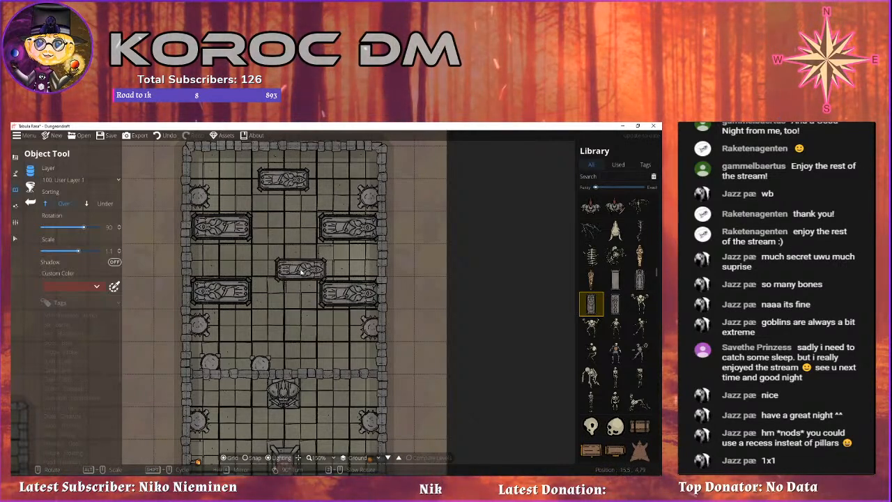
pyautogui.moveTo(301, 269); pyautogui.dragTo(309, 319)
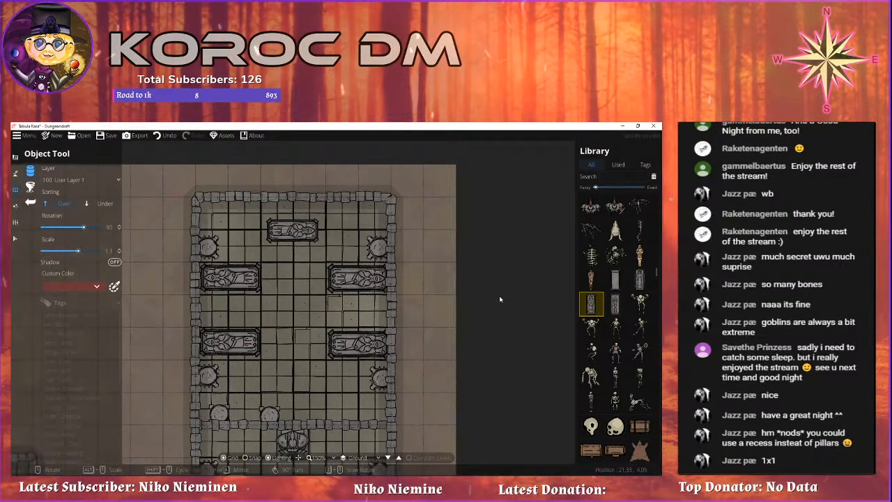
pyautogui.hotkey('ctrl', 'z')
# Place the plain Sarcophagus 01 at scale 1.1, rotated 90°, centred near the upper room's north wall instead, and save the map.
pyautogui.click(615, 279)
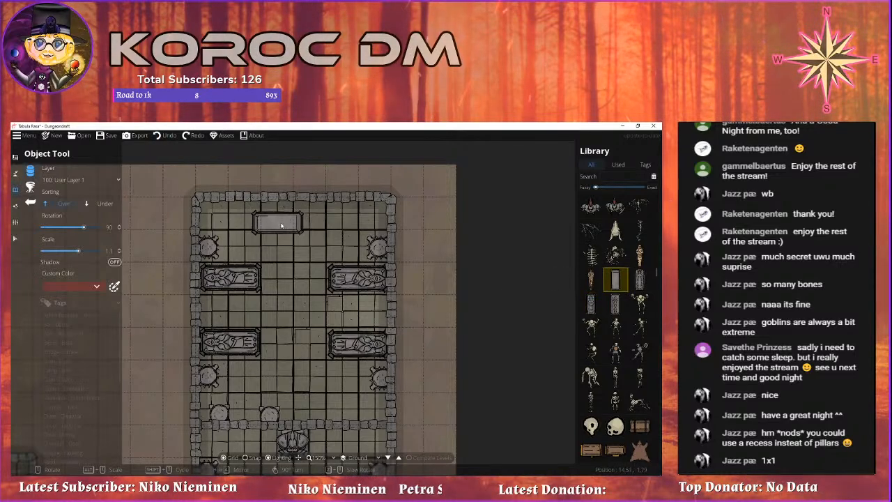
pyautogui.click(294, 234)
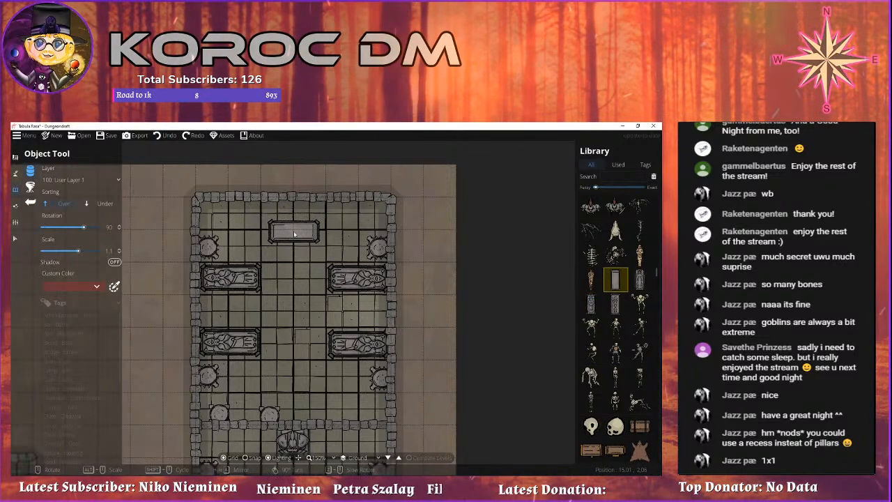
pyautogui.moveTo(372, 364); pyautogui.dragTo(381, 339)
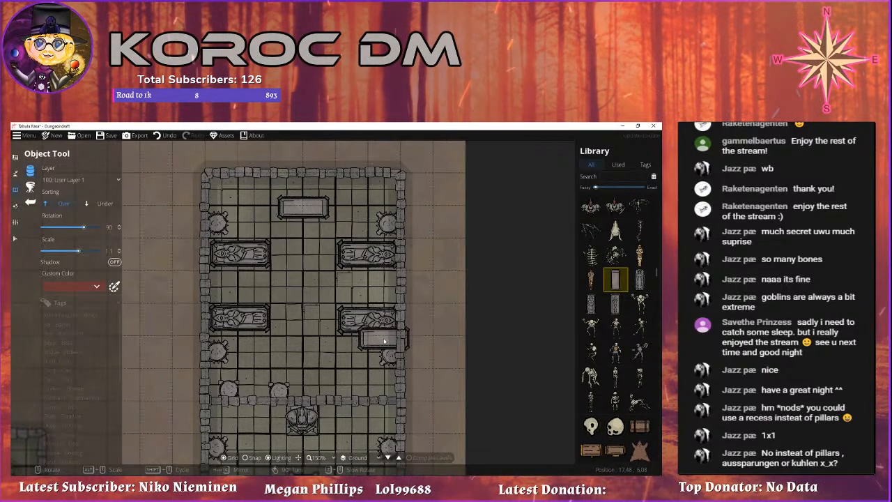
pyautogui.moveTo(320, 390); pyautogui.dragTo(310, 332)
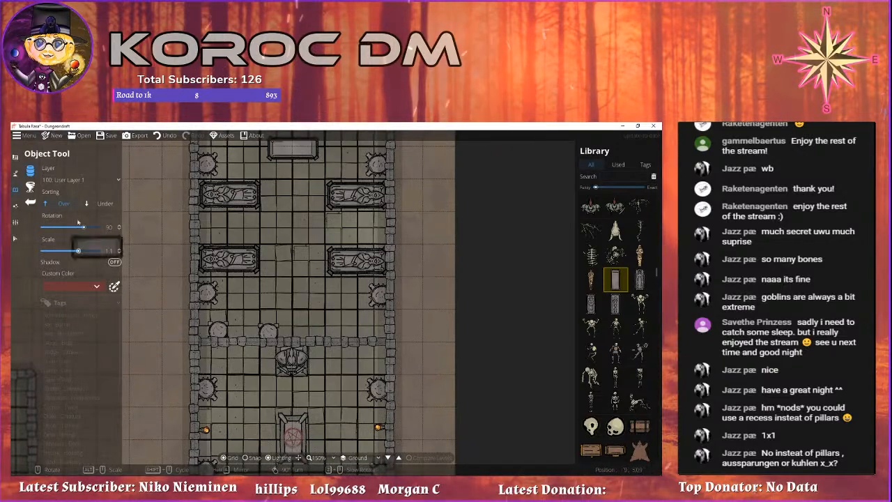
pyautogui.click(107, 135)
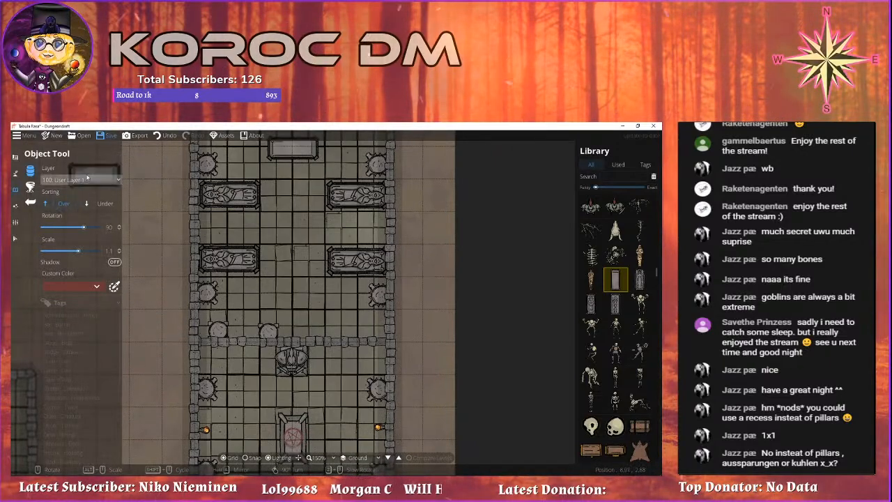
pyautogui.click(16, 206)
pyautogui.click(16, 222)
pyautogui.click(14, 179)
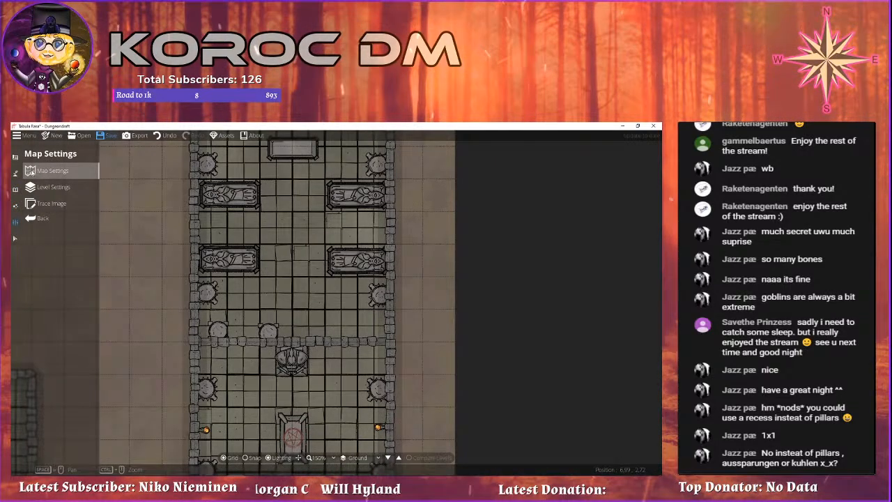
pyautogui.click(15, 188)
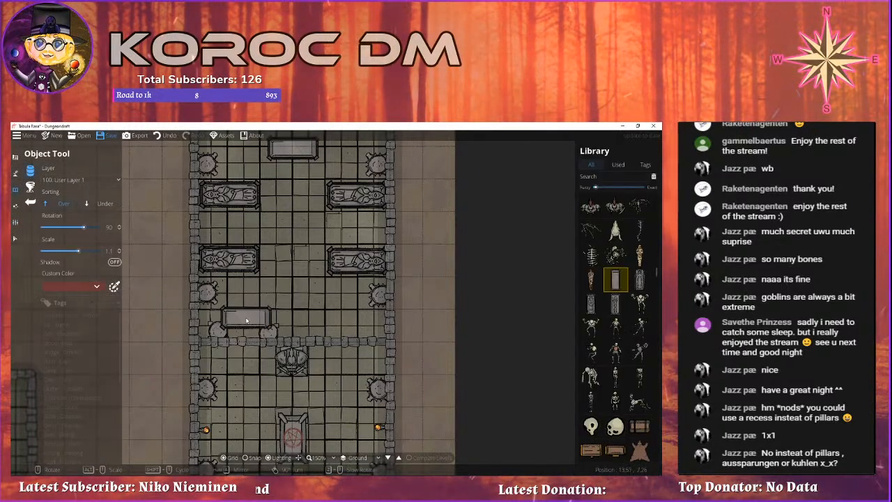
pyautogui.click(30, 186)
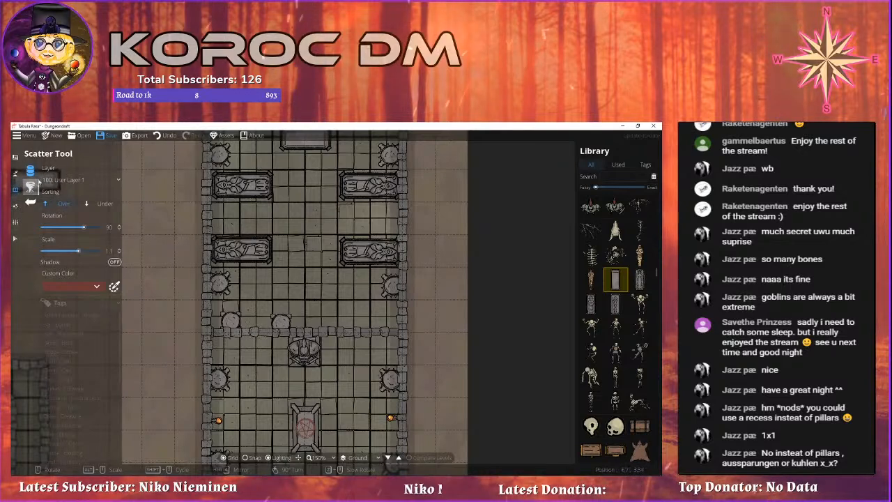
pyautogui.click(18, 159)
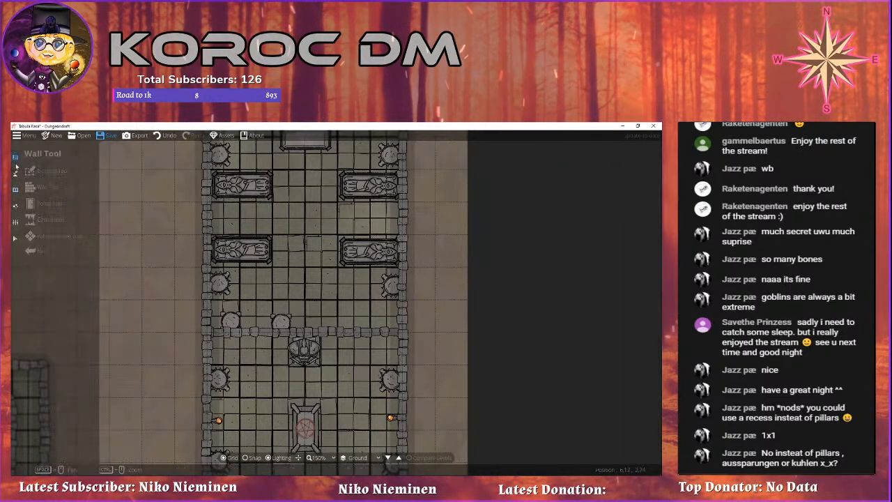
pyautogui.click(50, 202)
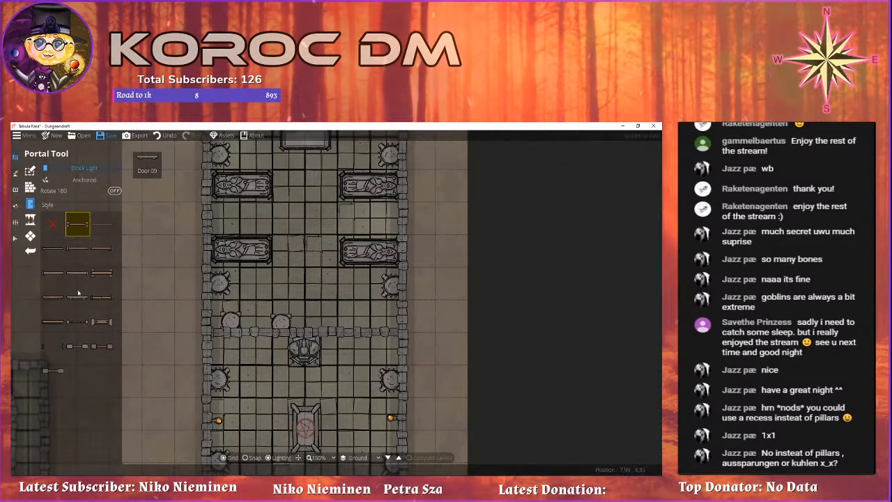
pyautogui.click(53, 248)
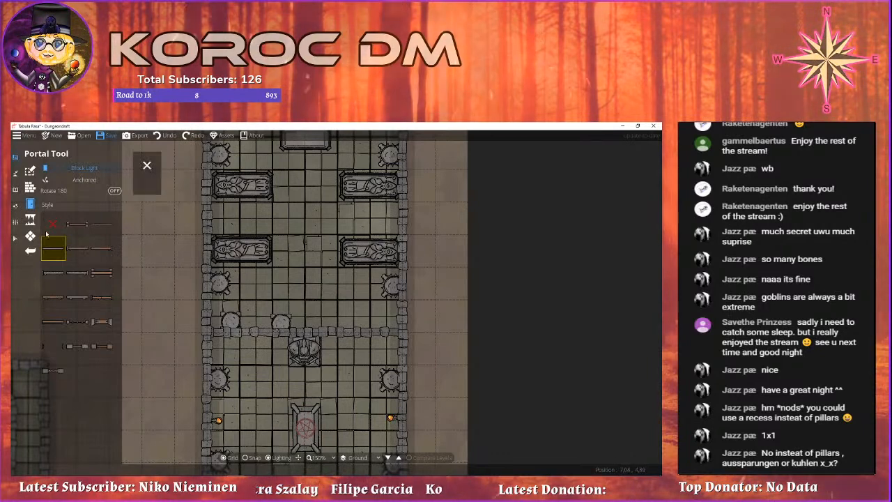
pyautogui.click(15, 190)
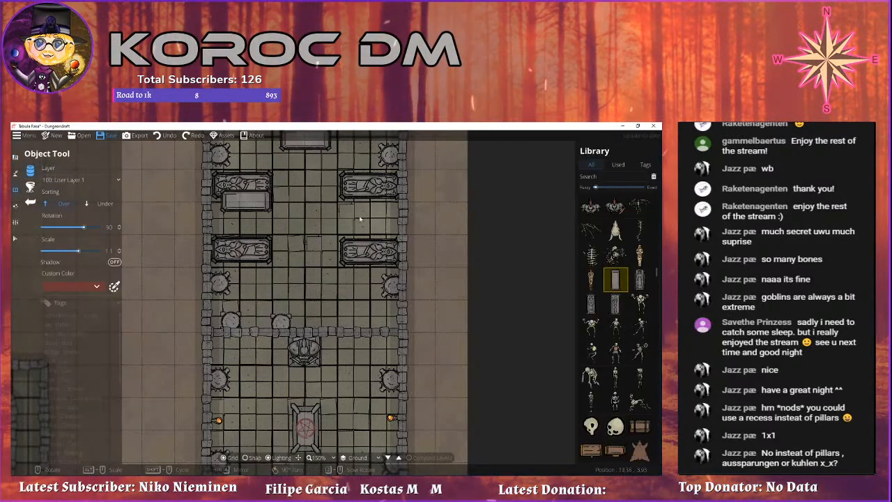
# Choose the long, narrow wall decoration beside the antlers for placement, set its rotation to 0° and its custom colour to light grey.
pyautogui.scroll(-1, 619, 294)
pyautogui.scroll(-4, 618, 294)
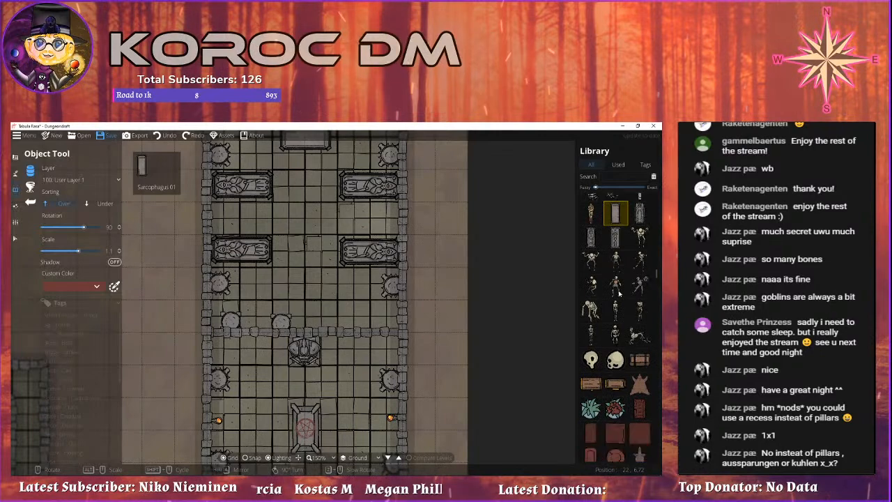
pyautogui.click(618, 290)
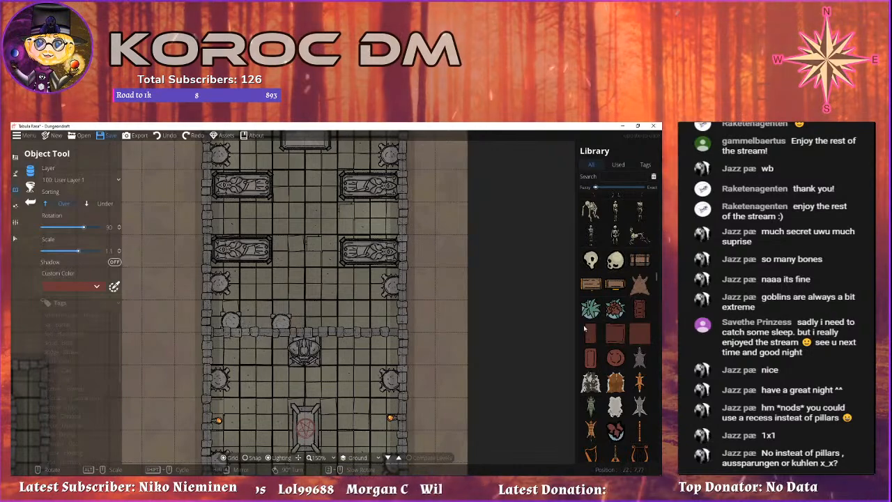
pyautogui.scroll(-4, 613, 327)
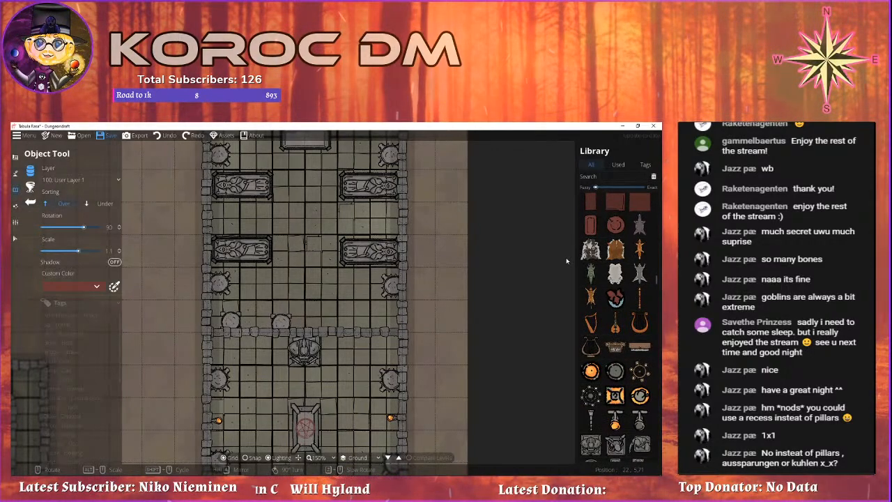
pyautogui.scroll(-6, 606, 286)
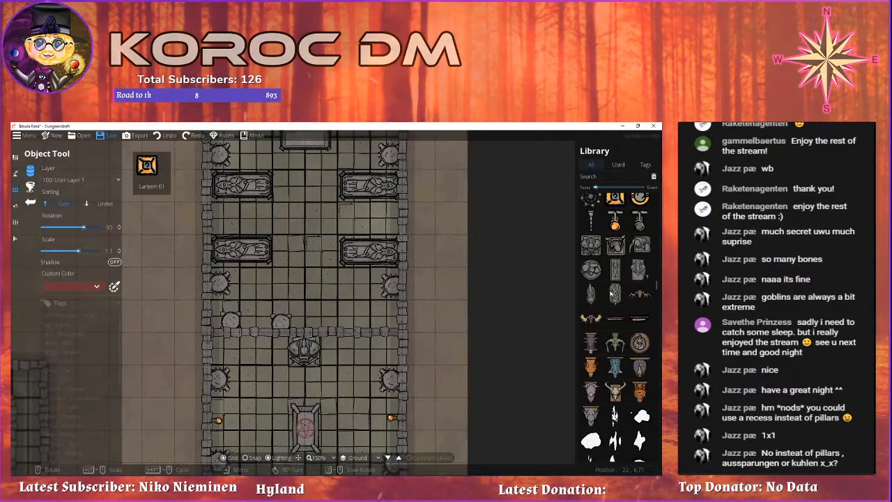
pyautogui.click(615, 318)
pyautogui.moveTo(293, 181); pyautogui.dragTo(296, 262)
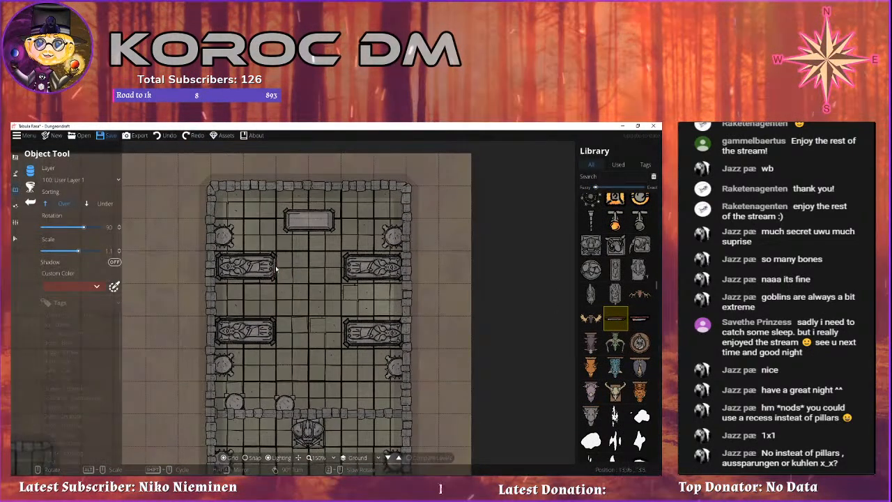
pyautogui.scroll(-5, 296, 262)
pyautogui.scroll(-1, 297, 262)
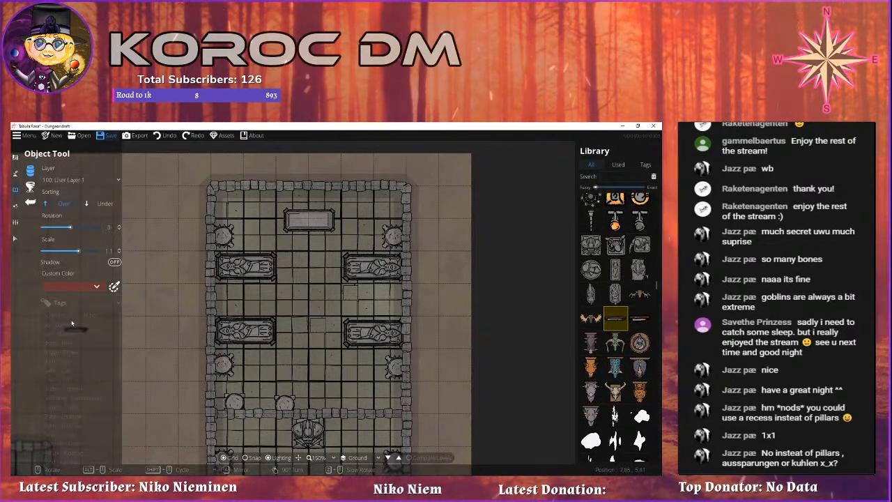
pyautogui.click(75, 292)
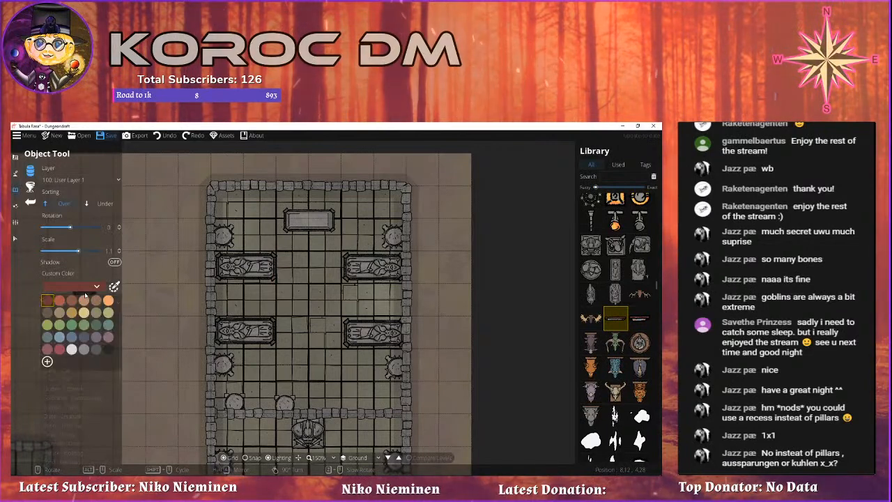
pyautogui.click(86, 346)
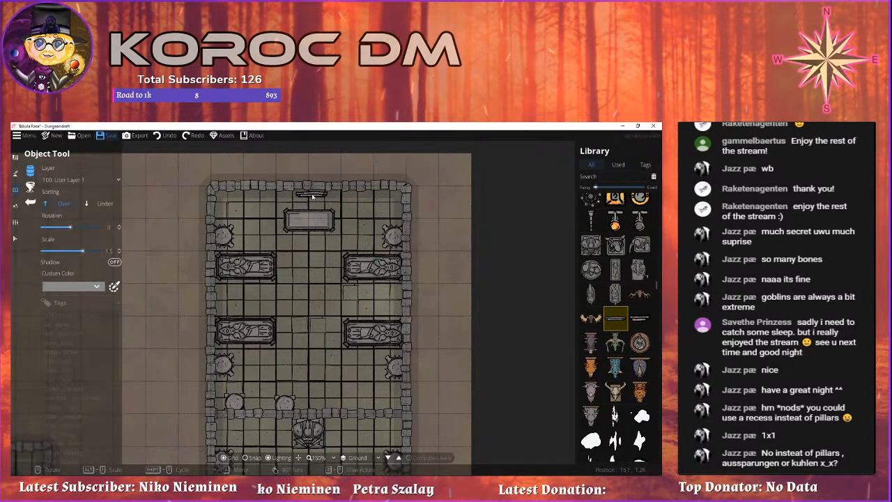
# Place the wall decoration at scale 2.7 flush against the north wall, centred behind the plain sarcophagus.
pyautogui.keyDown('alt'); pyautogui.scroll(5, 311, 196); pyautogui.keyUp('alt')
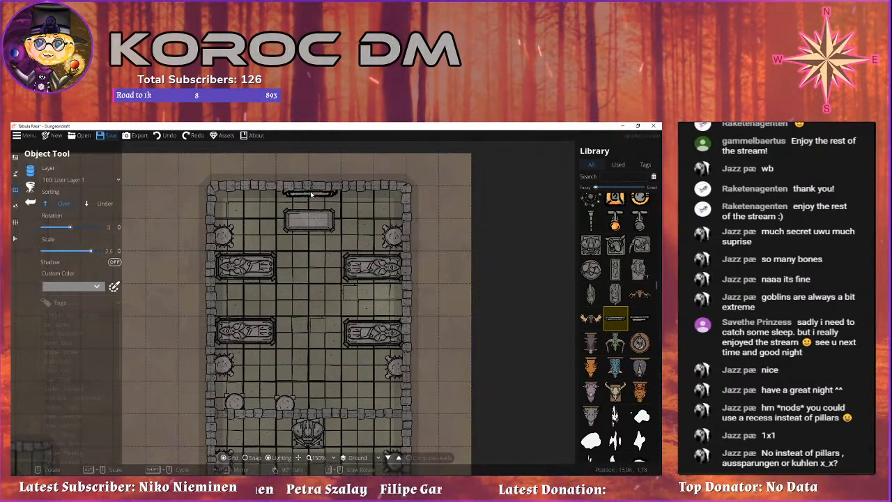
pyautogui.keyDown('alt'); pyautogui.scroll(1, 311, 196); pyautogui.keyUp('alt')
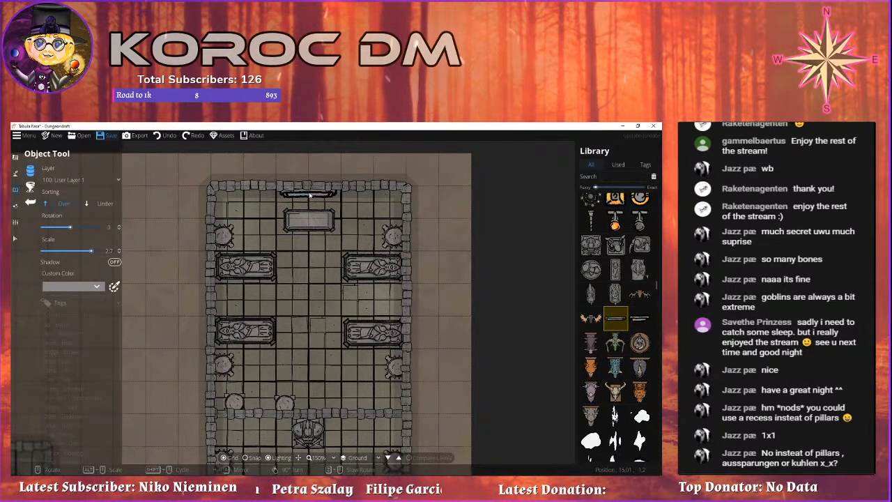
pyautogui.click(310, 195)
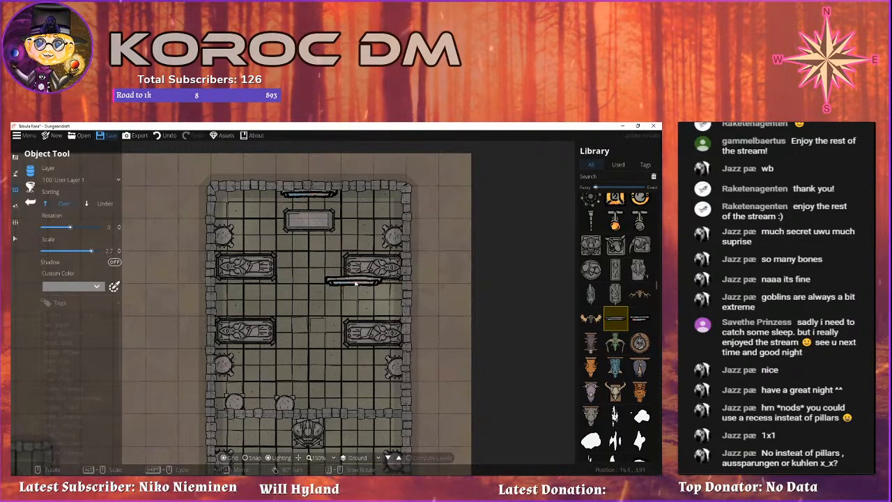
# Review the upper room's layout and browse the object library for further furnishings, including the carpets and light sources.
pyautogui.moveTo(355, 284); pyautogui.dragTo(355, 260)
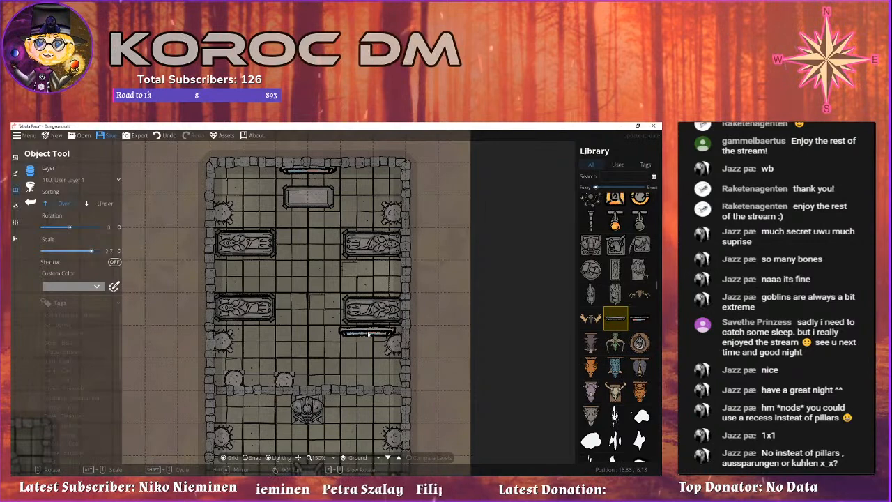
pyautogui.moveTo(368, 334); pyautogui.dragTo(369, 305)
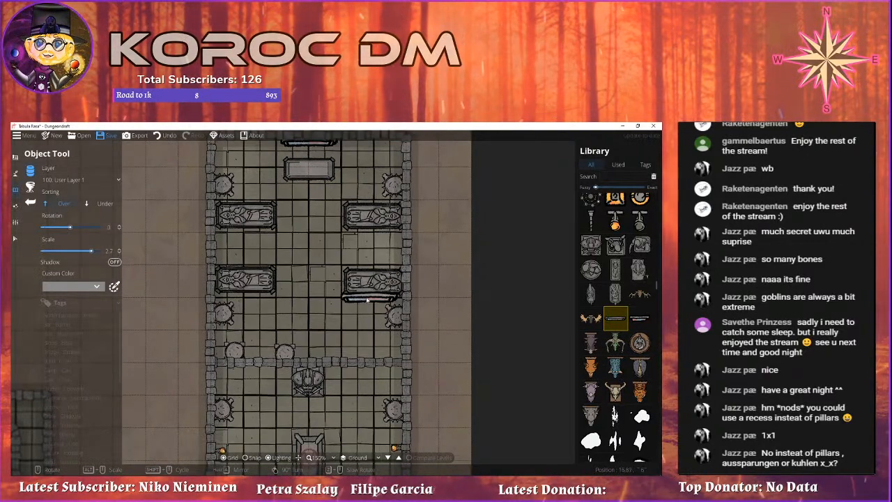
pyautogui.moveTo(349, 342)
pyautogui.mouseDown()
pyautogui.moveTo(366, 384)
pyautogui.moveTo(357, 328)
pyautogui.mouseUp()
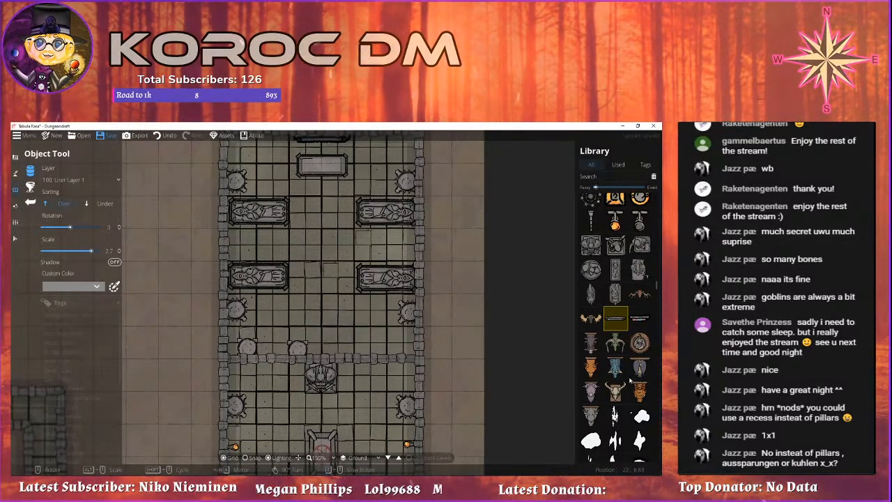
pyautogui.scroll(4, 592, 368)
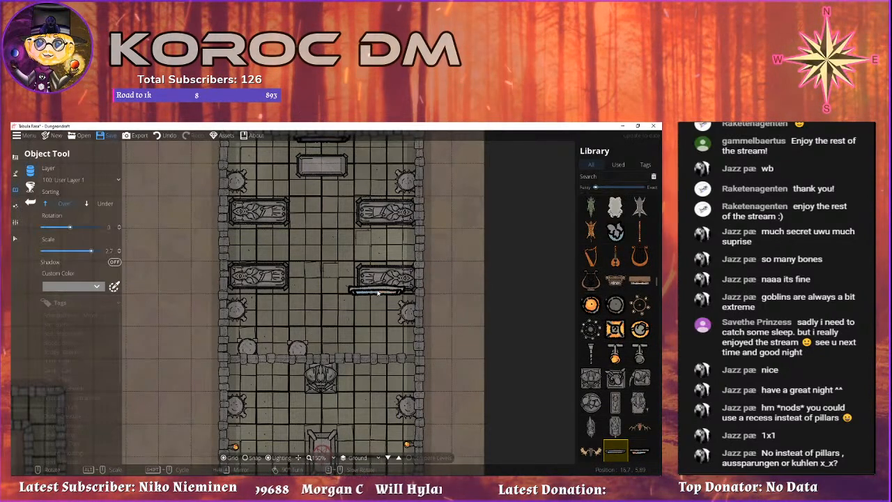
pyautogui.moveTo(326, 306); pyautogui.dragTo(280, 345)
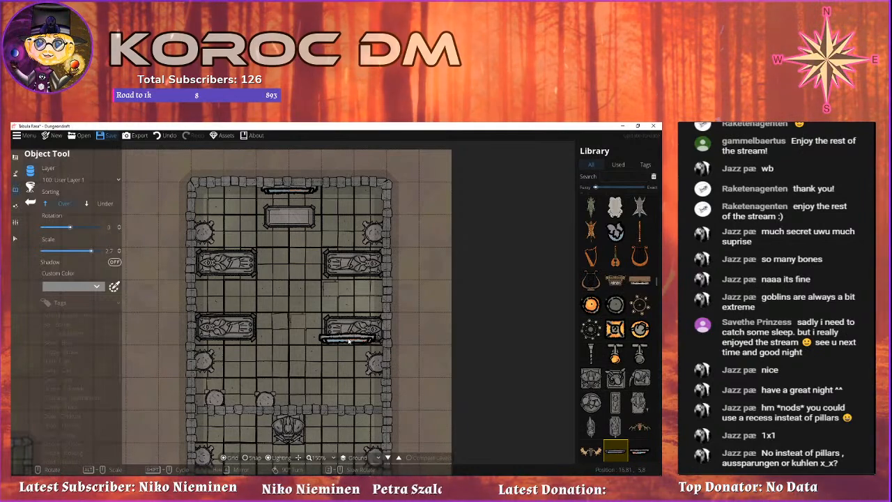
pyautogui.moveTo(249, 307); pyautogui.dragTo(267, 292)
pyautogui.moveTo(350, 296); pyautogui.dragTo(338, 288)
pyautogui.scroll(1, 620, 318)
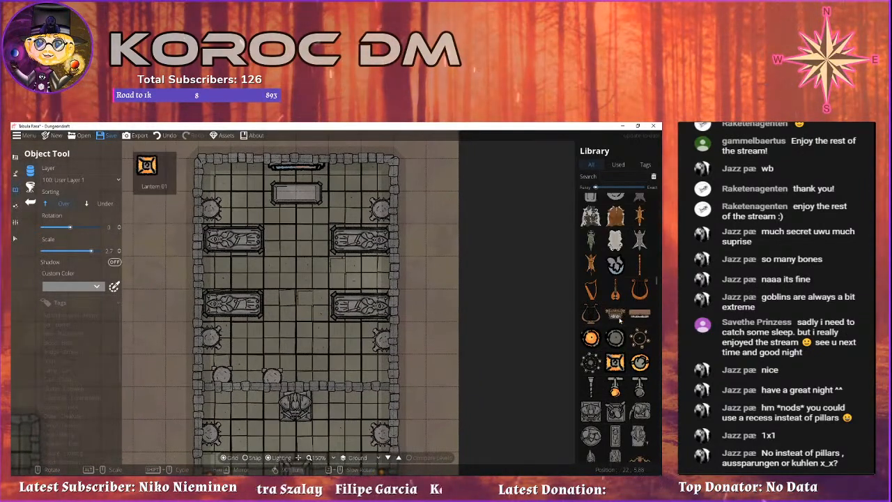
pyautogui.scroll(1, 619, 319)
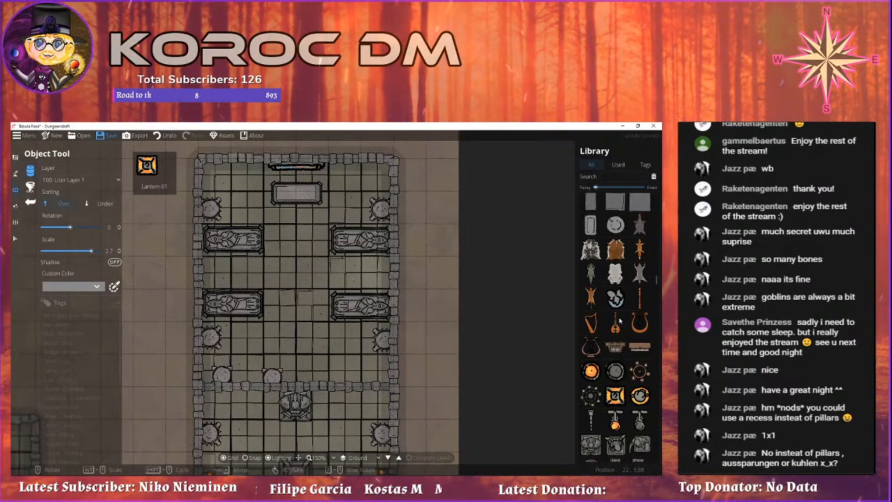
pyautogui.moveTo(474, 310); pyautogui.dragTo(480, 288)
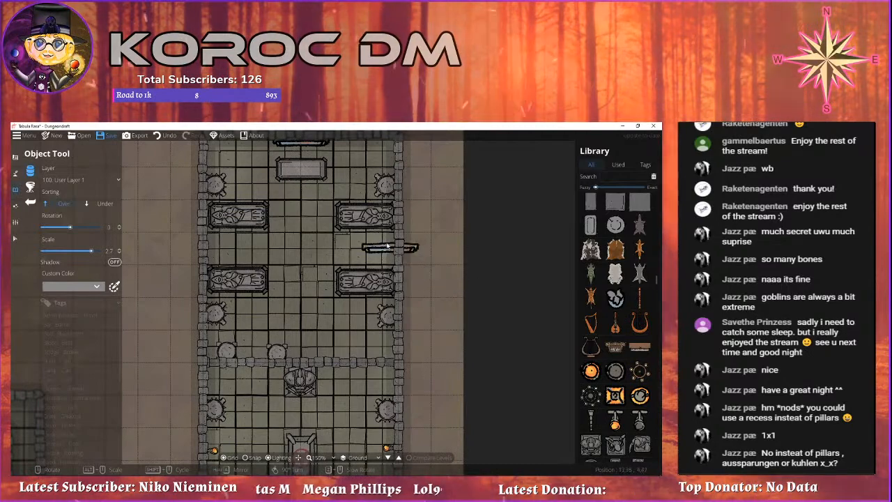
pyautogui.moveTo(444, 247); pyautogui.dragTo(455, 270)
pyautogui.scroll(1, 592, 280)
pyautogui.scroll(1, 599, 287)
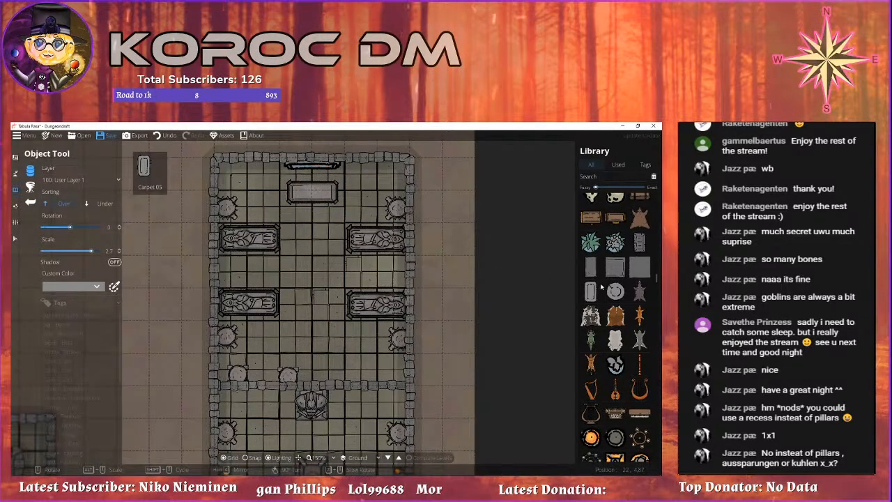
pyautogui.moveTo(438, 310)
pyautogui.mouseDown()
pyautogui.moveTo(478, 272)
pyautogui.moveTo(428, 272)
pyautogui.moveTo(424, 309)
pyautogui.mouseUp()
pyautogui.scroll(-2, 492, 273)
pyautogui.scroll(-3, 598, 355)
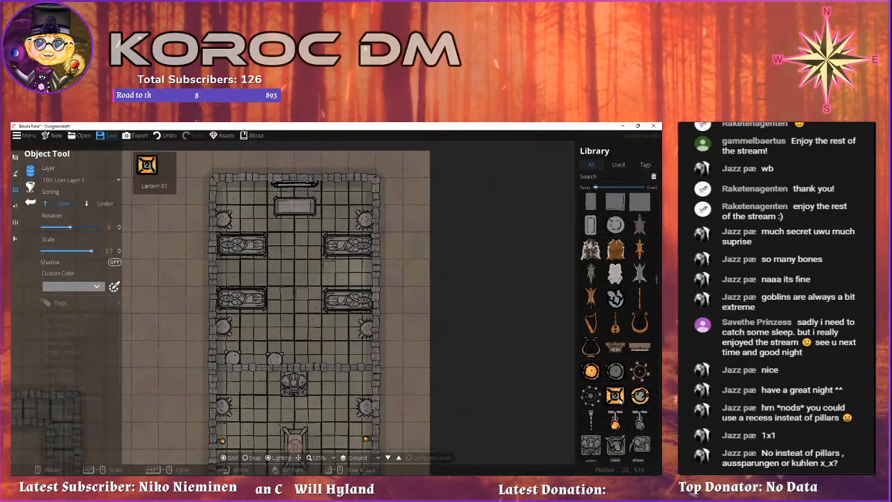
# Place lit torches at scale 1, sorted Under, on the inner sides of the upper room's four pillars, rotated -90° west and 90° east.
pyautogui.click(614, 419)
pyautogui.scroll(-3, 249, 334)
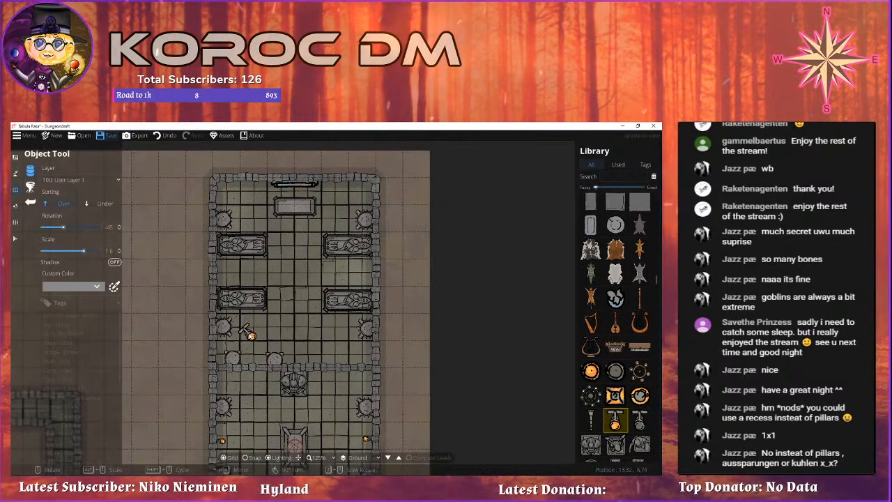
pyautogui.scroll(-2, 249, 334)
pyautogui.scroll(-2, 235, 332)
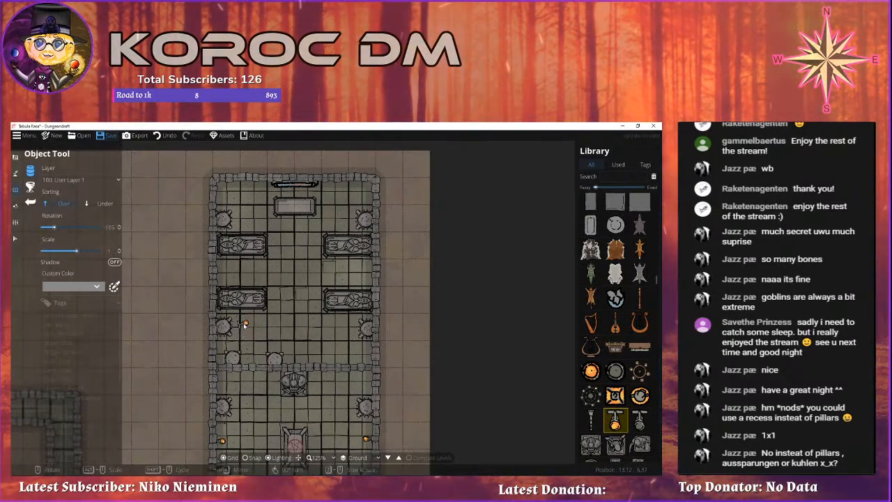
pyautogui.click(104, 203)
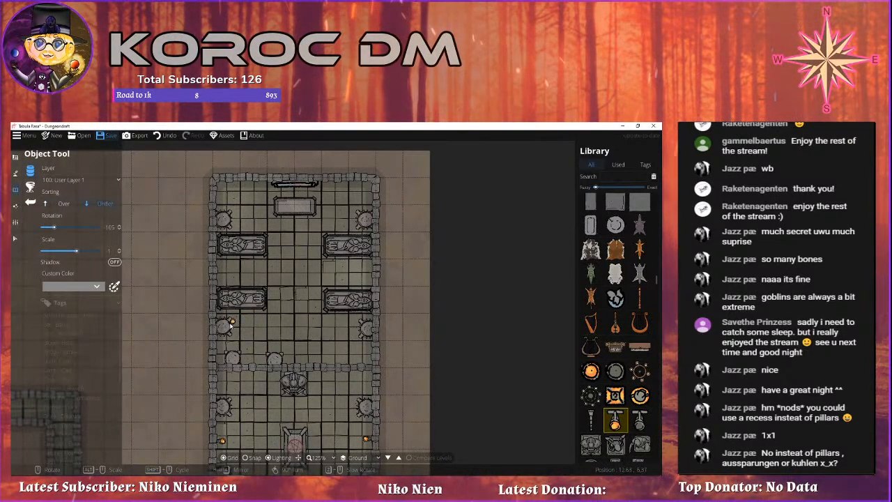
pyautogui.scroll(2, 235, 325)
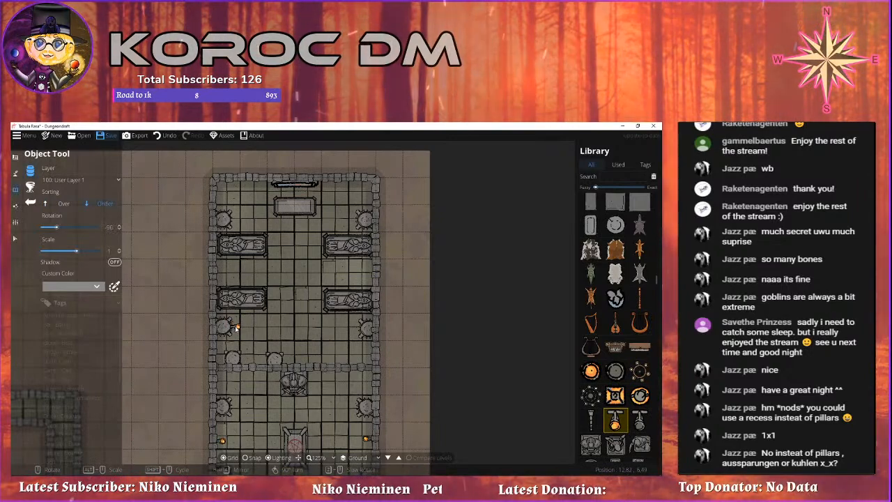
pyautogui.scroll(-1, 236, 327)
pyautogui.click(236, 328)
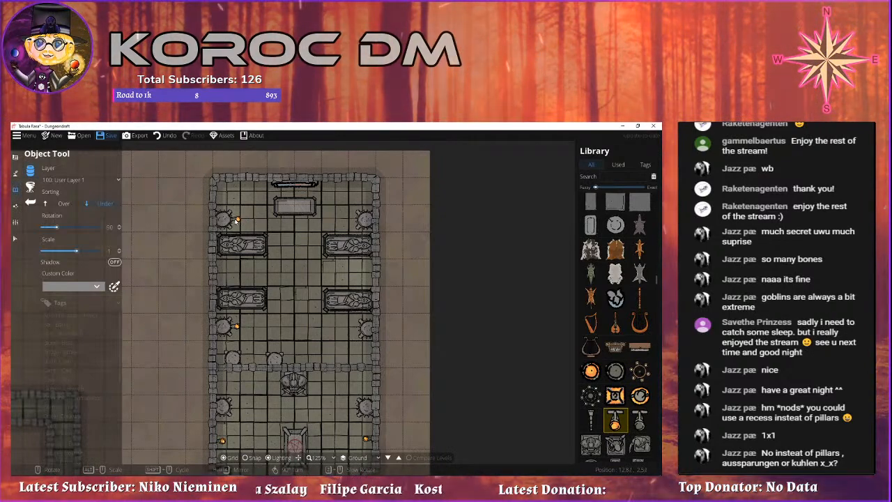
pyautogui.click(354, 221)
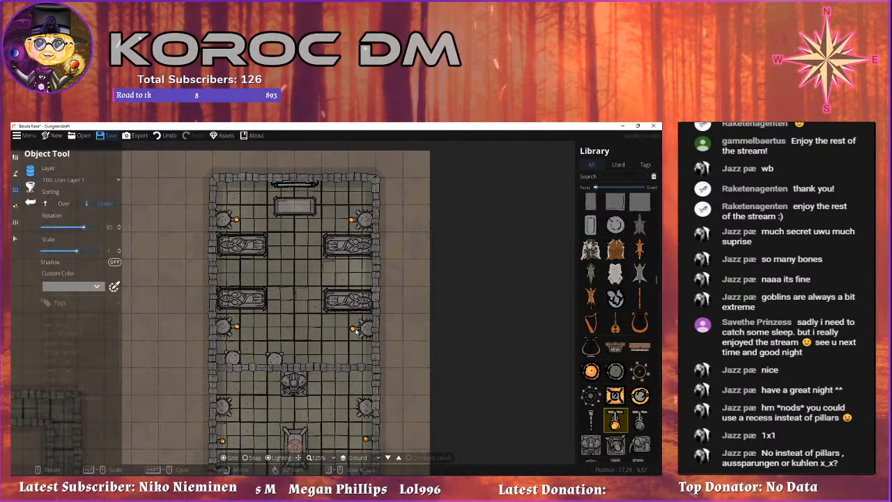
pyautogui.click(356, 331)
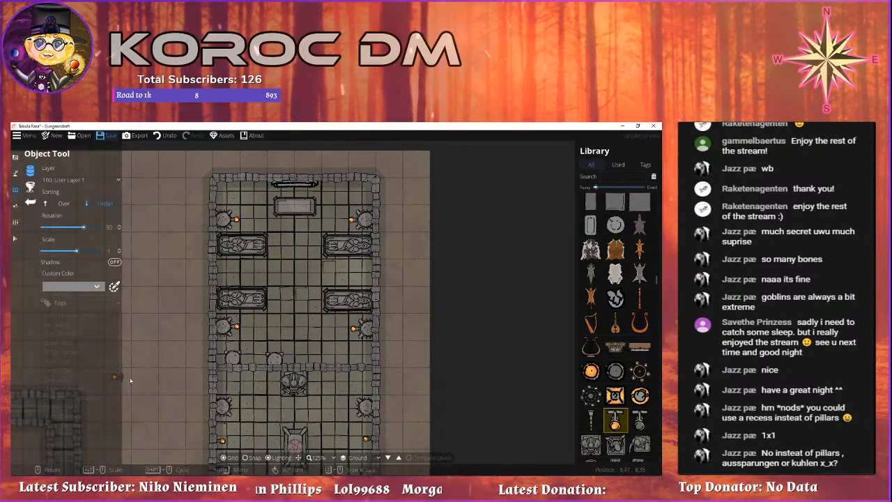
# Place two Statue 04 figures at scale 1.2 flanking the north-wall decoration, rotated 15° on the east side and -15° on the west.
pyautogui.moveTo(191, 366); pyautogui.dragTo(179, 325)
pyautogui.moveTo(376, 279)
pyautogui.mouseDown()
pyautogui.moveTo(366, 317)
pyautogui.moveTo(374, 272)
pyautogui.mouseUp()
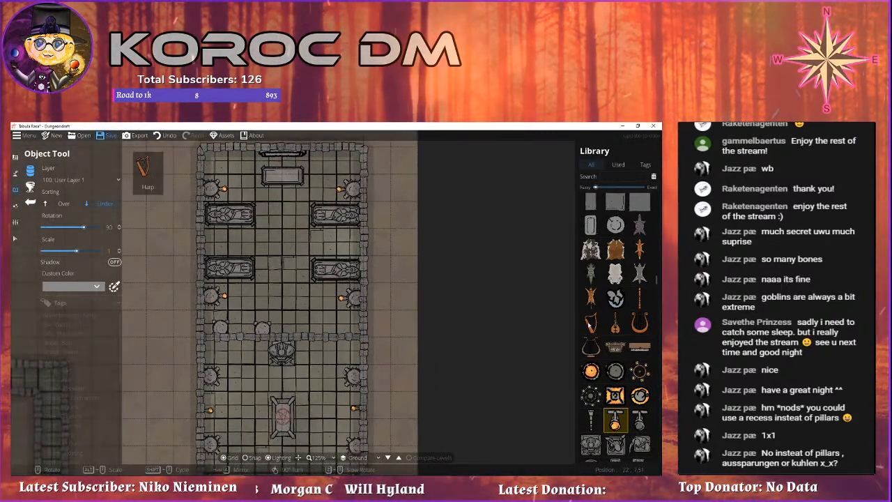
pyautogui.scroll(-1, 614, 328)
pyautogui.scroll(-2, 615, 315)
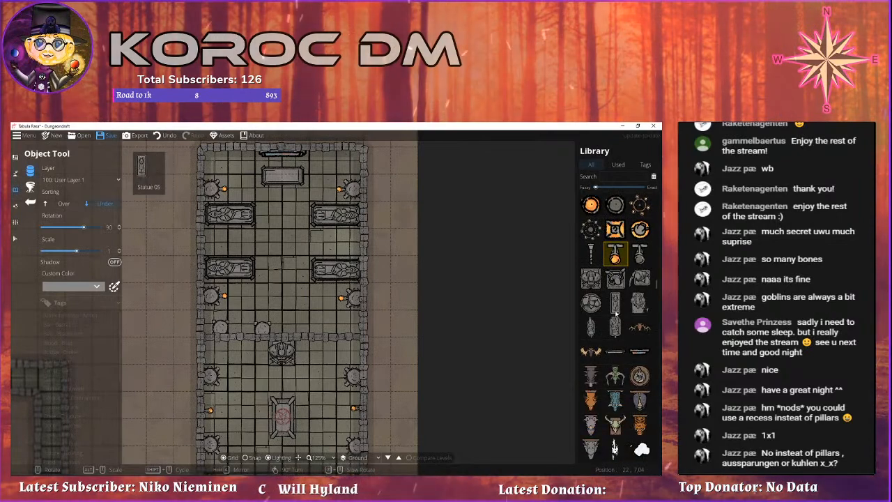
pyautogui.moveTo(391, 242); pyautogui.dragTo(394, 265)
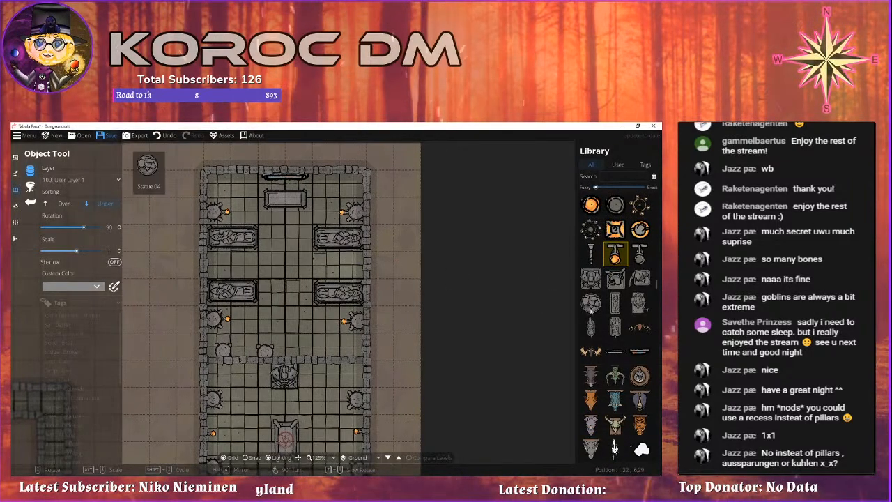
pyautogui.scroll(3, 334, 192)
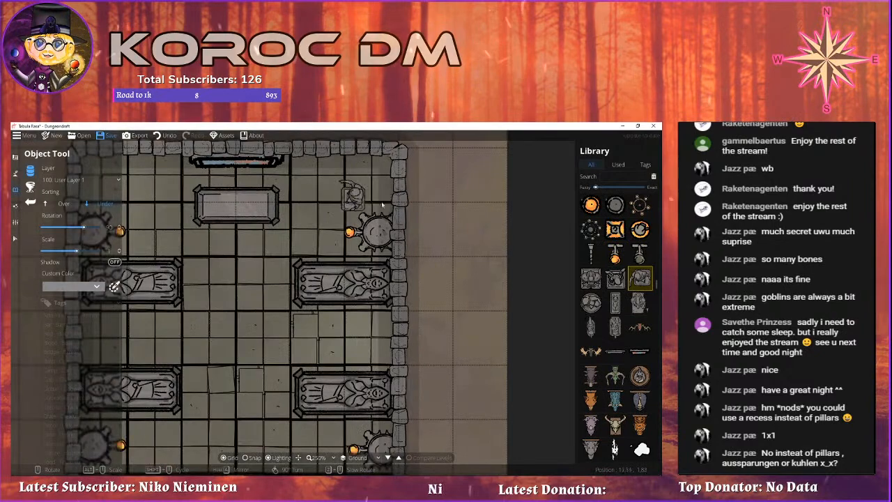
pyautogui.scroll(2, 361, 182)
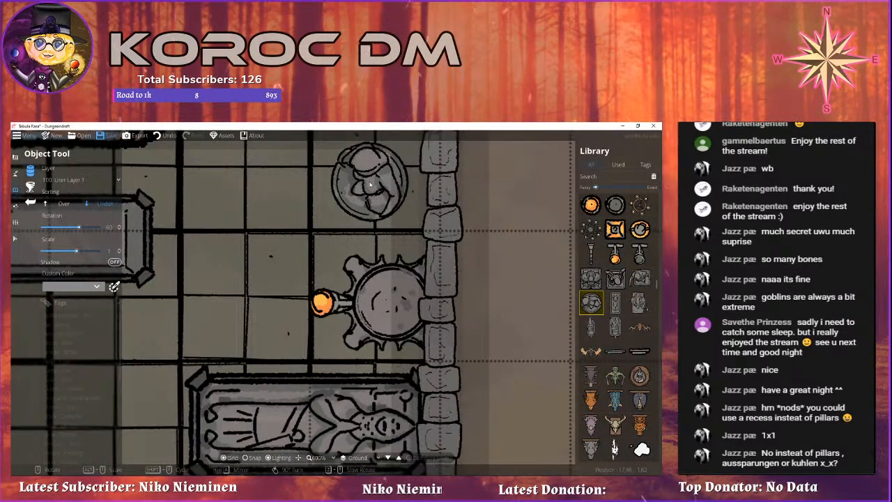
pyautogui.scroll(-4, 359, 188)
pyautogui.scroll(-4, 360, 185)
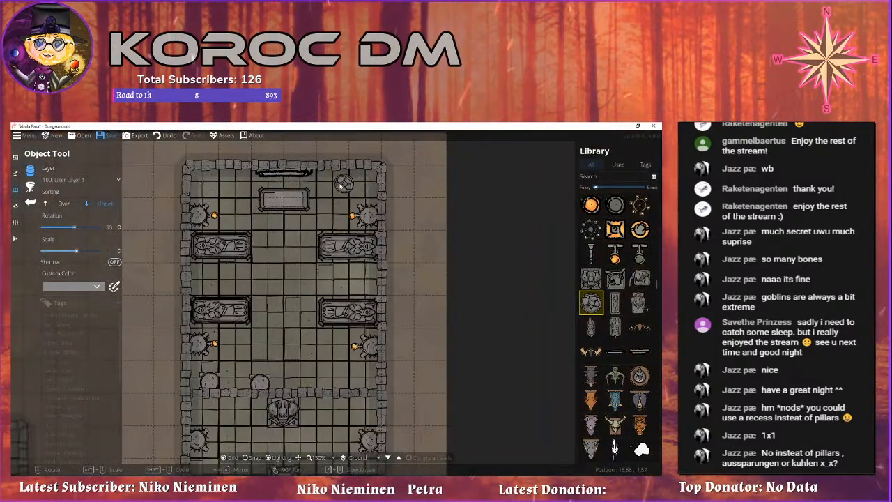
pyautogui.scroll(4, 330, 184)
pyautogui.scroll(-3, 330, 185)
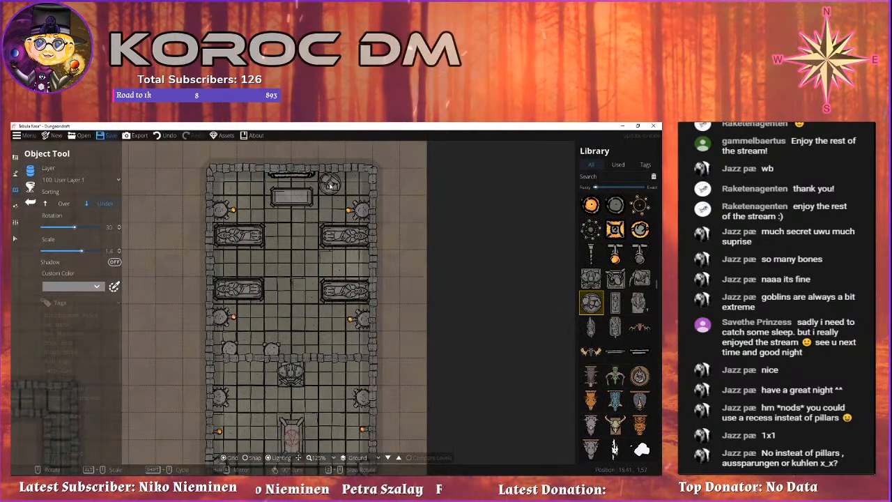
pyautogui.scroll(3, 330, 185)
pyautogui.scroll(-1, 354, 190)
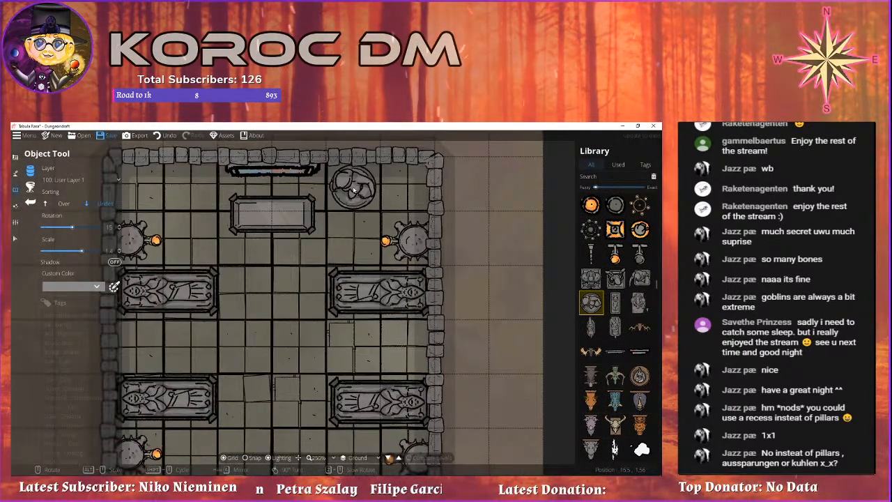
pyautogui.scroll(-1, 354, 190)
pyautogui.click(354, 189)
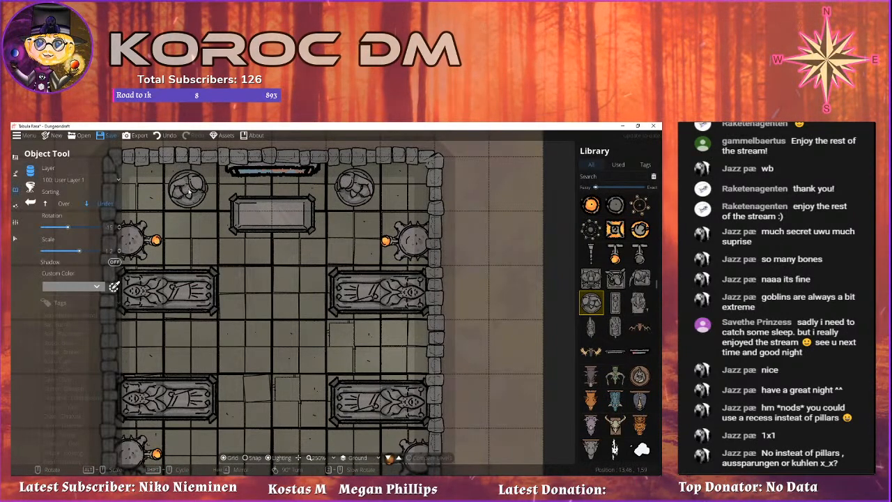
pyautogui.scroll(-5, 189, 189)
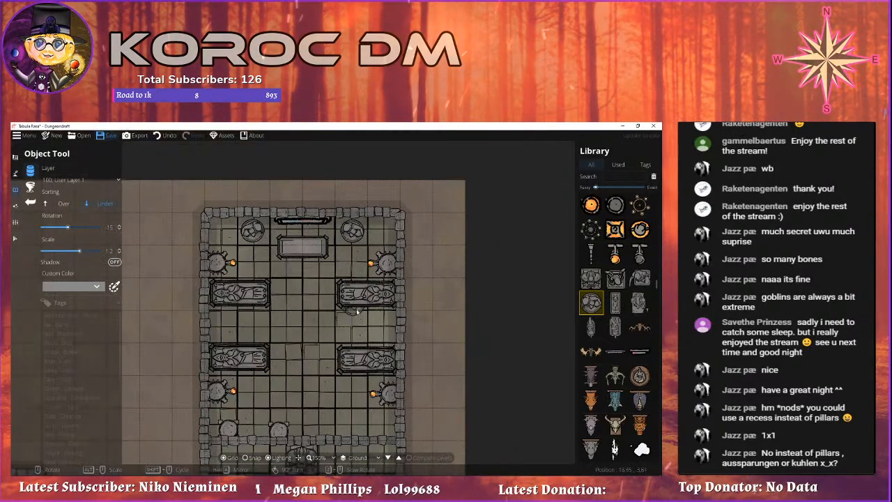
# Paint an irregular cave of cracked stone on the Below Ground layer west of the two rooms, narrowing its northern part beside the upper room.
pyautogui.scroll(3, 341, 209)
pyautogui.scroll(-2, 341, 209)
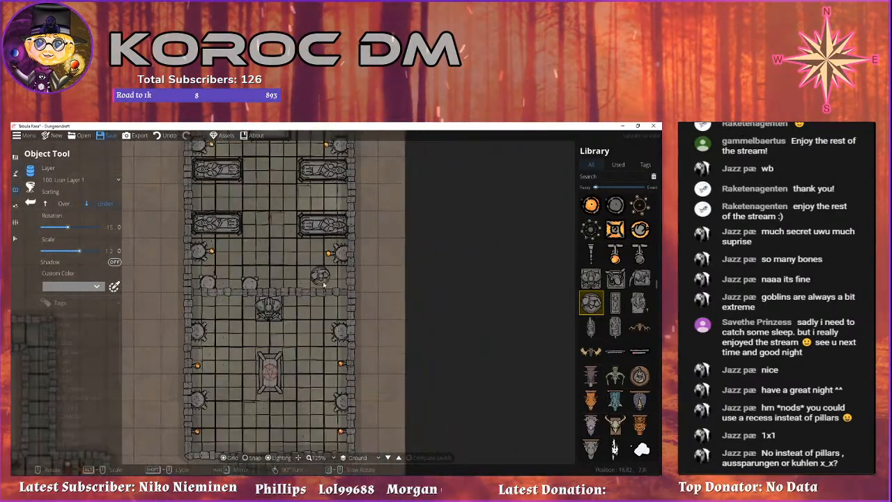
pyautogui.scroll(-3, 352, 234)
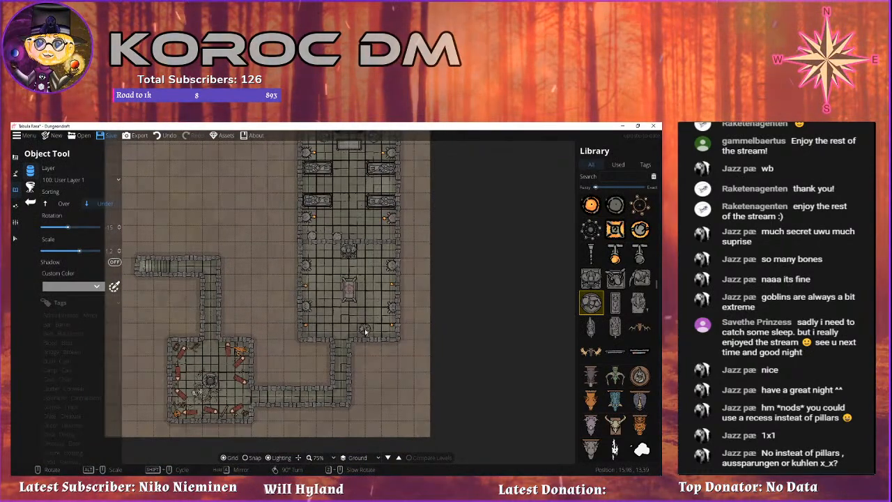
pyautogui.moveTo(377, 311); pyautogui.dragTo(377, 333)
pyautogui.moveTo(210, 272); pyautogui.dragTo(263, 304)
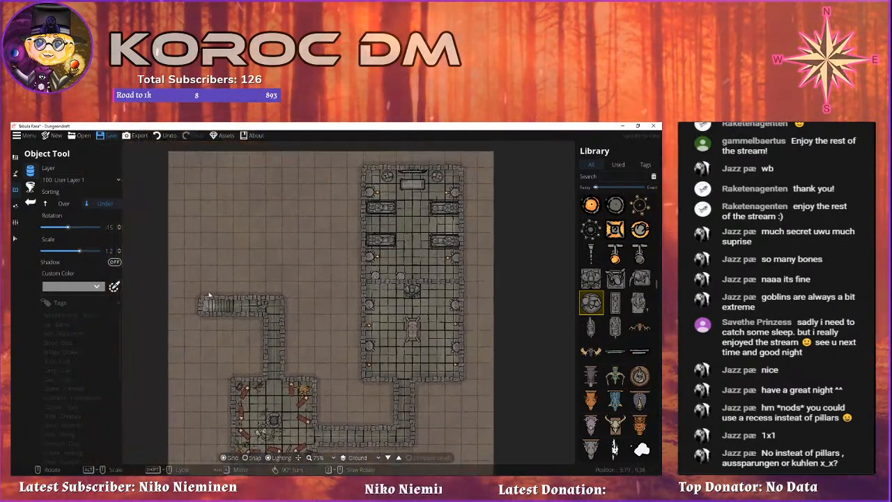
pyautogui.click(15, 206)
pyautogui.click(28, 187)
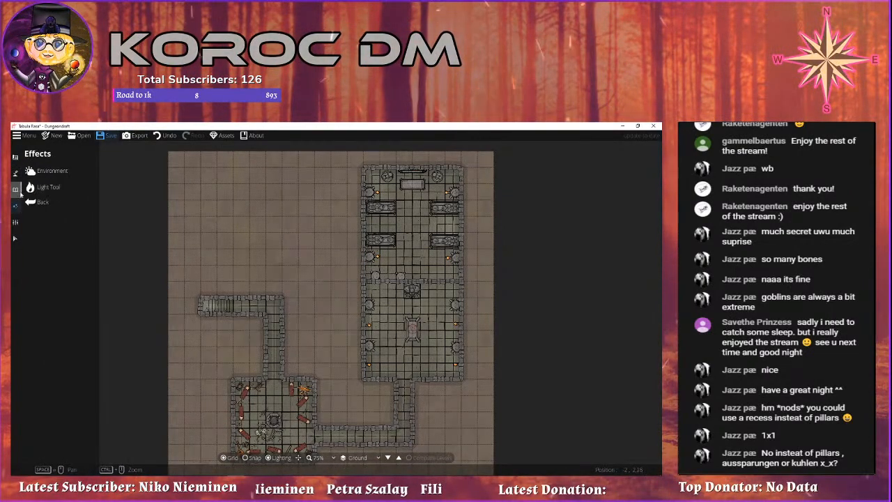
pyautogui.click(14, 175)
pyautogui.click(52, 202)
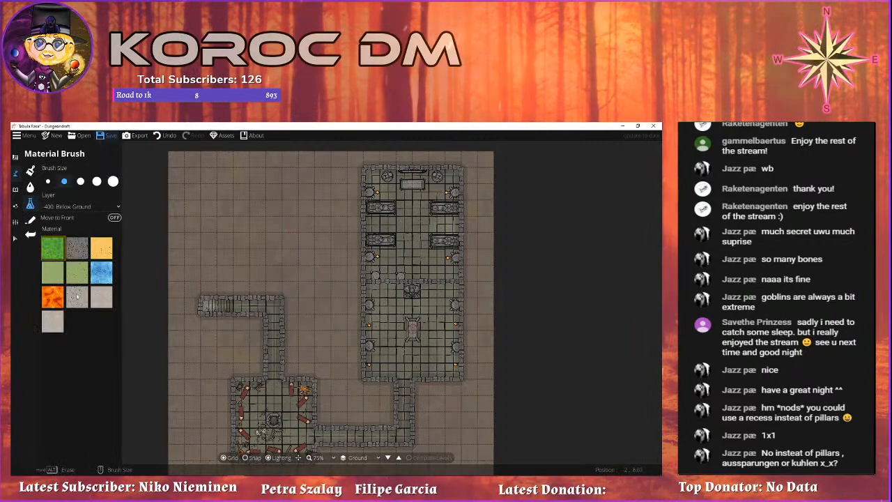
pyautogui.moveTo(322, 183)
pyautogui.mouseDown()
pyautogui.moveTo(322, 236)
pyautogui.moveTo(328, 197)
pyautogui.moveTo(341, 186)
pyautogui.moveTo(338, 371)
pyautogui.moveTo(305, 309)
pyautogui.moveTo(305, 340)
pyautogui.moveTo(343, 337)
pyautogui.moveTo(294, 311)
pyautogui.moveTo(285, 286)
pyautogui.moveTo(274, 294)
pyautogui.moveTo(263, 202)
pyautogui.moveTo(235, 209)
pyautogui.moveTo(173, 299)
pyautogui.mouseUp()
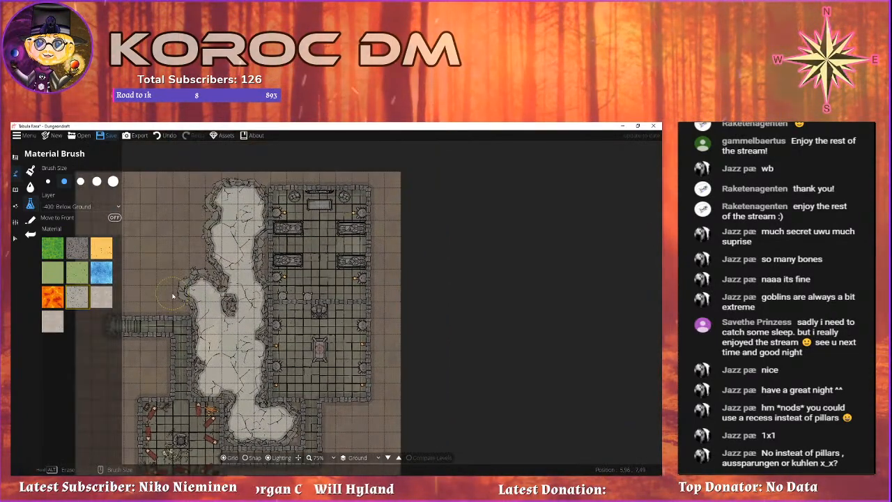
pyautogui.moveTo(173, 296); pyautogui.dragTo(179, 320)
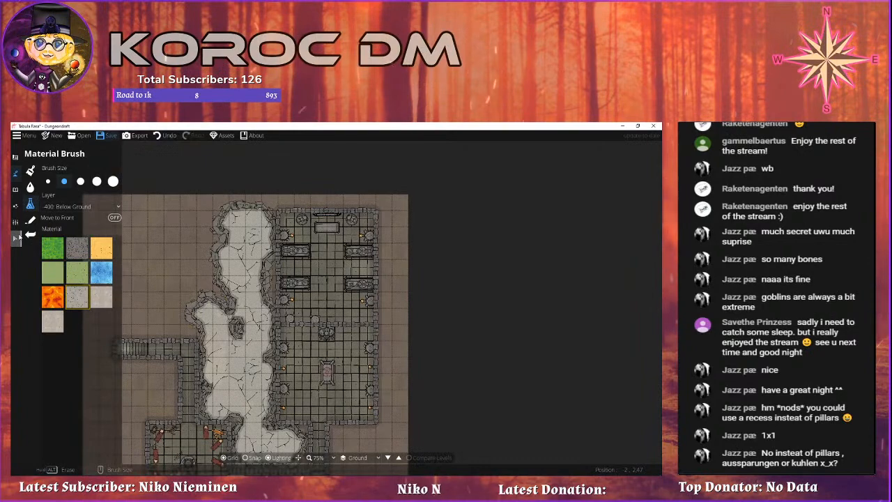
pyautogui.moveTo(266, 228); pyautogui.dragTo(265, 257)
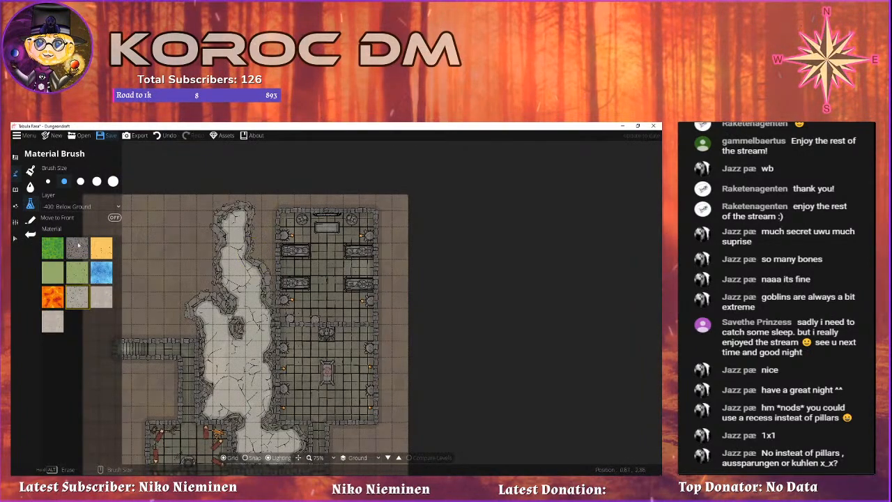
# Try to reshape the upper room's north-west corner by selecting its wall and editing it with the Wall Tool.
pyautogui.click(15, 238)
pyautogui.scroll(2, 307, 319)
pyautogui.moveTo(229, 187); pyautogui.dragTo(226, 229)
pyautogui.click(255, 187)
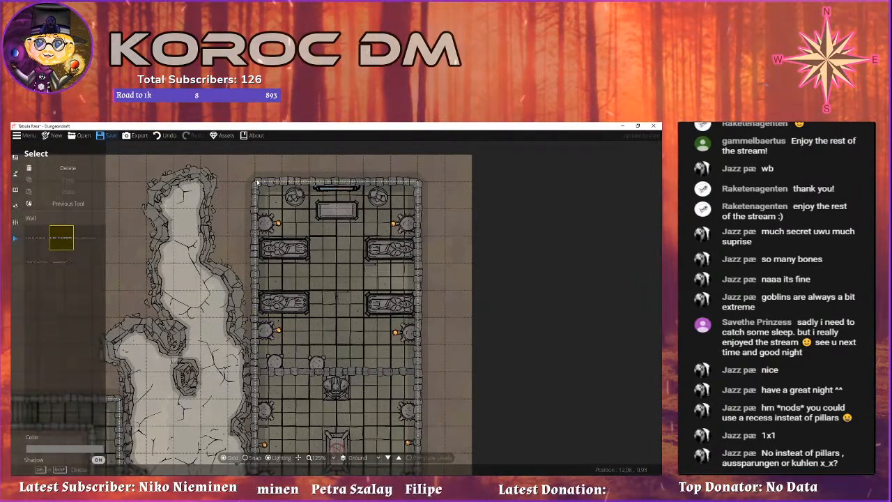
pyautogui.click(71, 203)
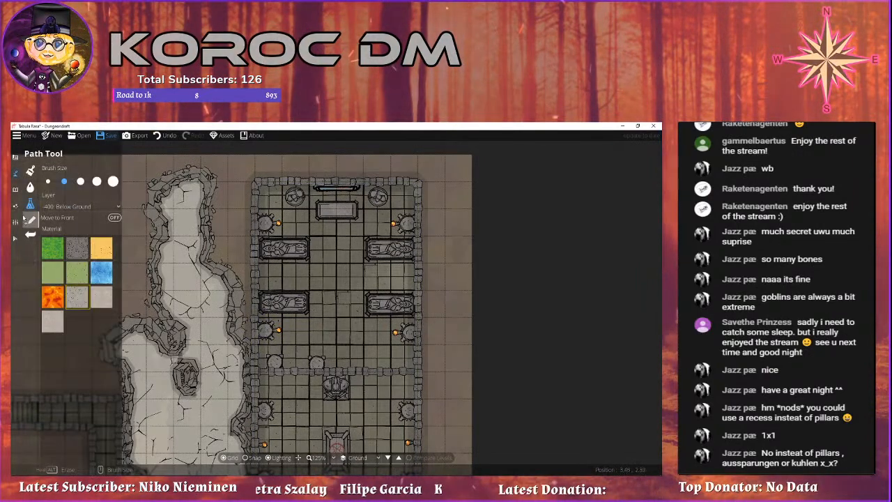
pyautogui.click(14, 157)
pyautogui.click(47, 186)
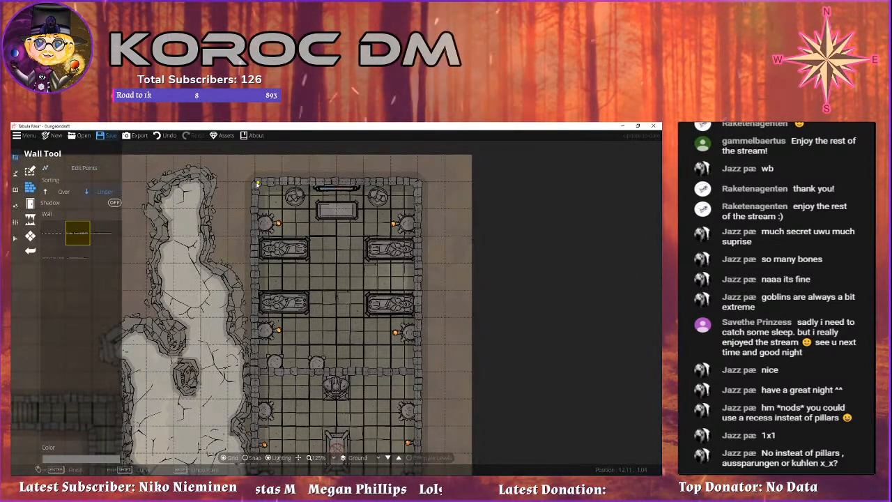
pyautogui.click(85, 168)
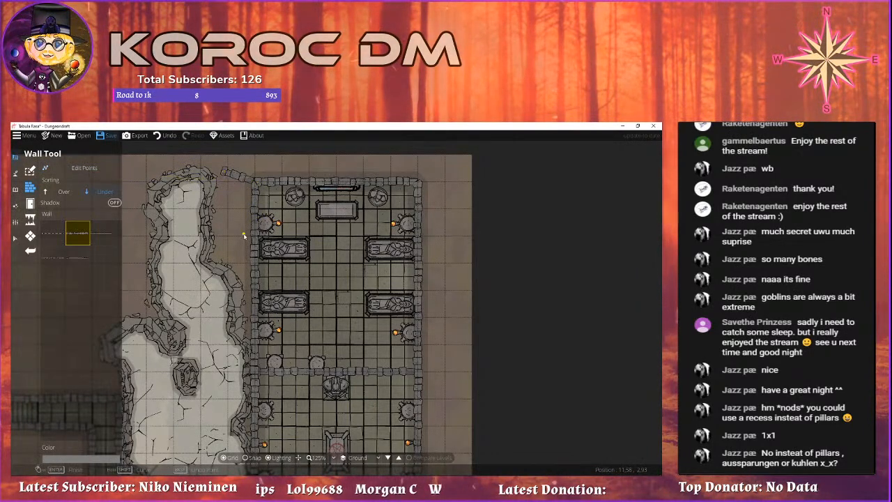
pyautogui.click(59, 169)
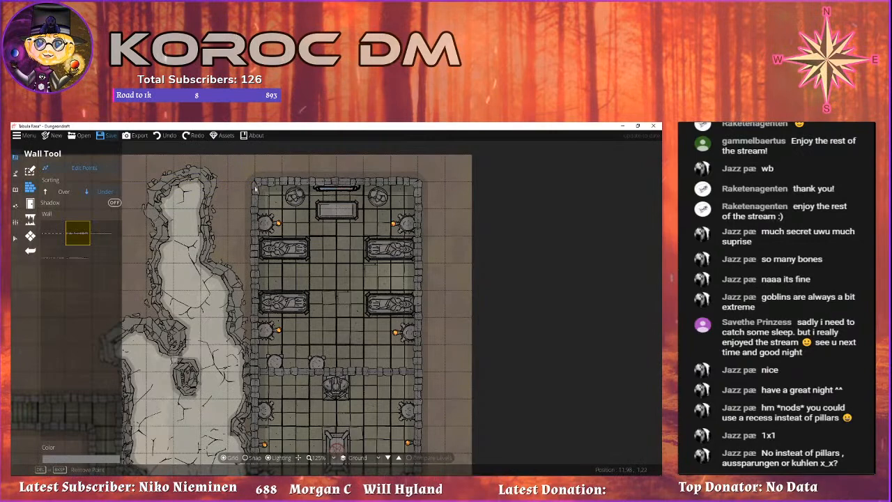
# Edit the building's points to move the upper room's two north corners one square north, to the map's edge.
pyautogui.click(30, 171)
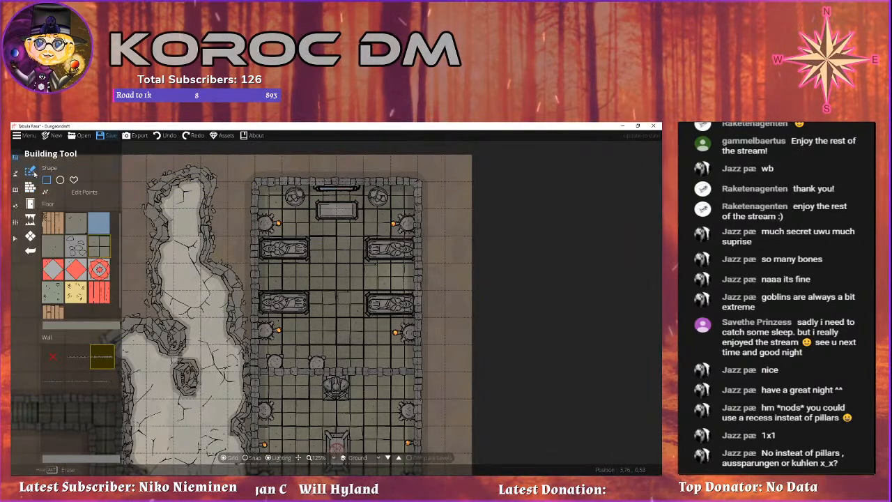
pyautogui.click(84, 191)
pyautogui.moveTo(253, 184); pyautogui.dragTo(253, 157)
pyautogui.moveTo(416, 182); pyautogui.dragTo(418, 156)
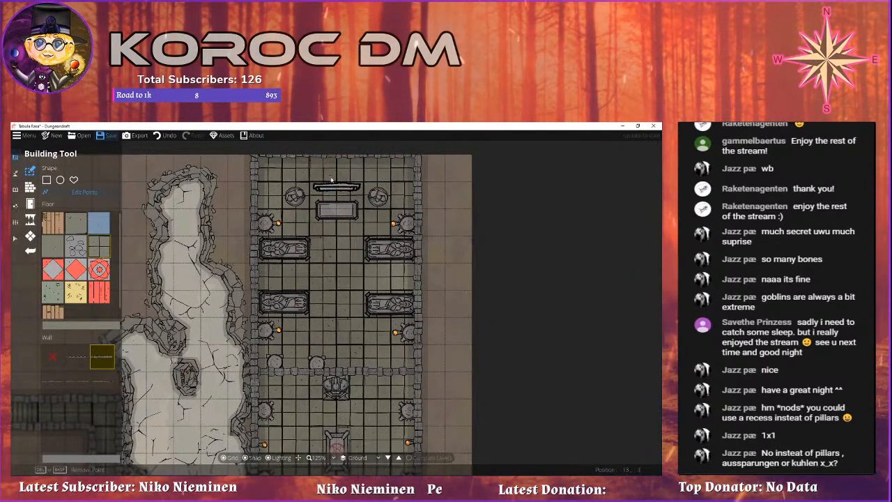
# Select all the upper room's furnishings and move them together one square north, keeping them centred between the side walls.
pyautogui.click(16, 238)
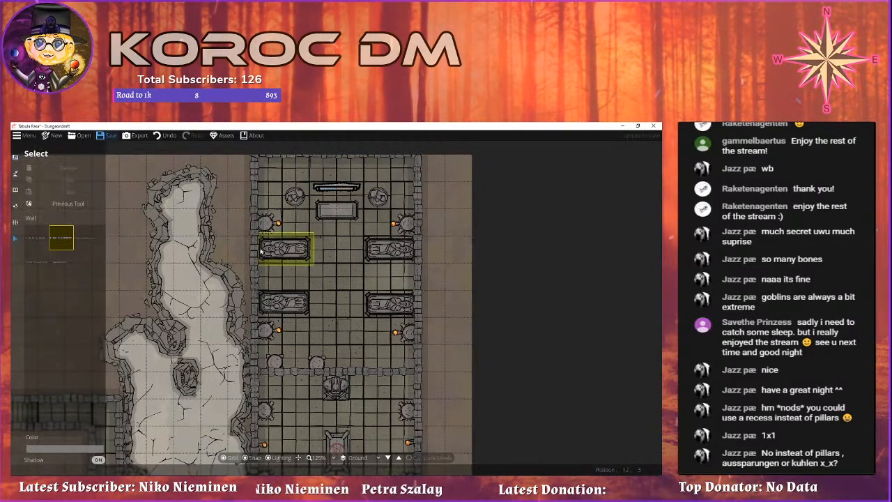
pyautogui.scroll(-1, 255, 250)
pyautogui.moveTo(232, 180); pyautogui.dragTo(399, 348)
pyautogui.moveTo(315, 219); pyautogui.dragTo(312, 197)
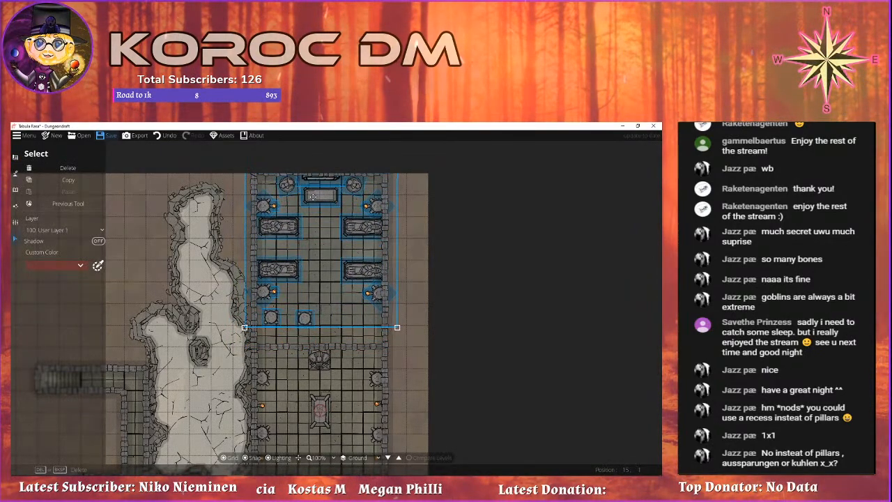
pyautogui.moveTo(312, 197); pyautogui.dragTo(311, 196)
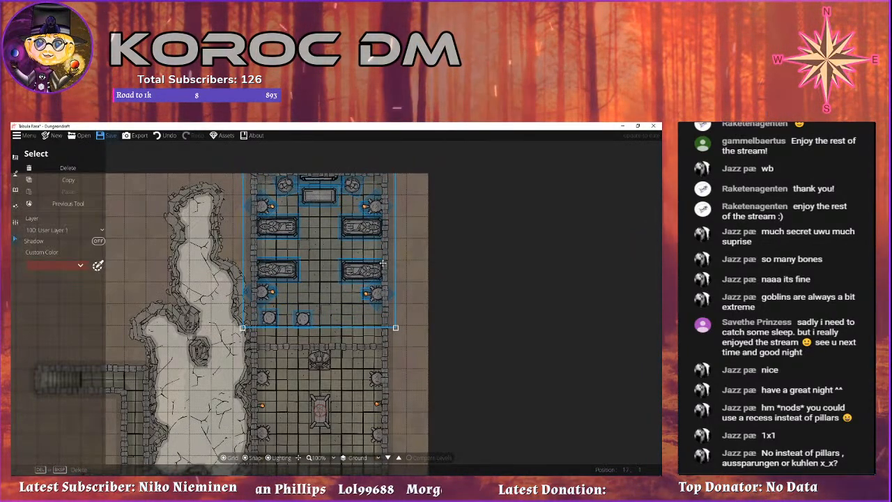
# Edit the building's points to cut a one-square notch out of the upper room's south-west corner.
pyautogui.click(431, 263)
pyautogui.scroll(3, 303, 317)
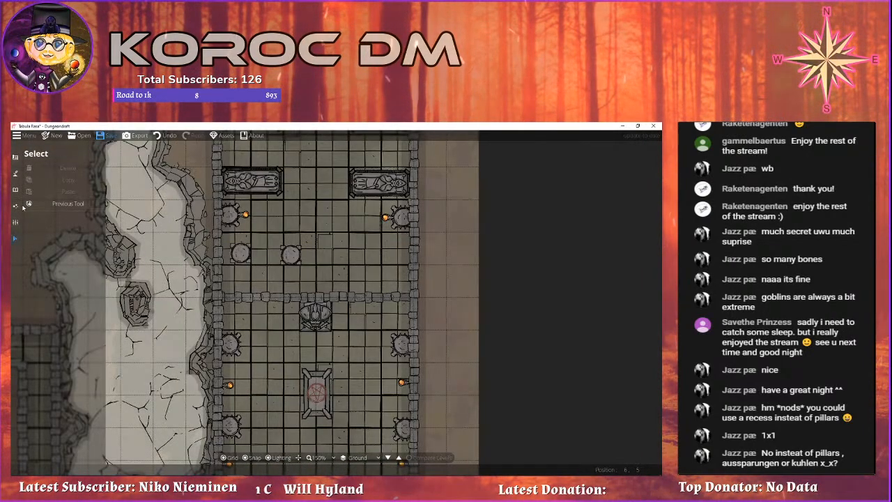
pyautogui.click(14, 173)
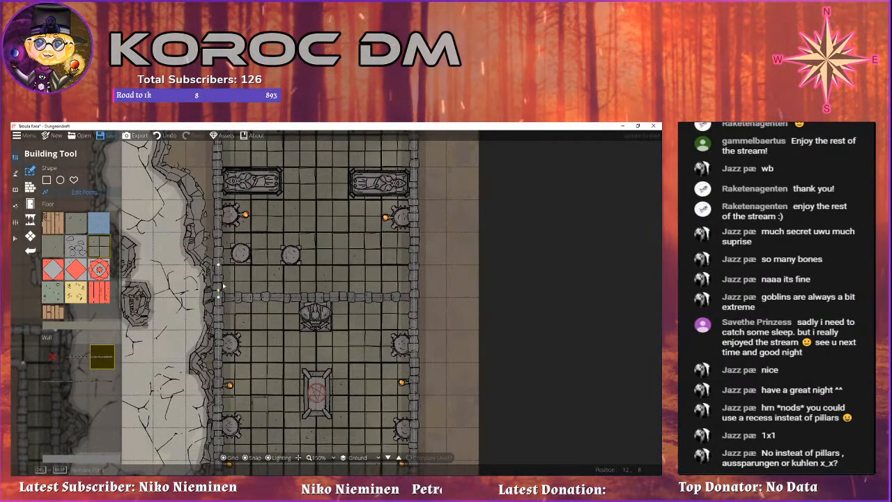
pyautogui.moveTo(222, 268); pyautogui.dragTo(242, 267)
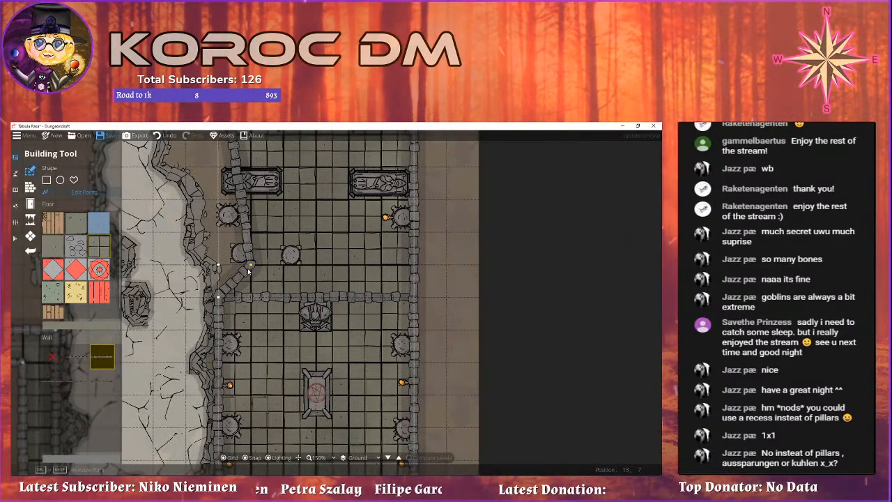
pyautogui.moveTo(249, 272); pyautogui.dragTo(249, 290)
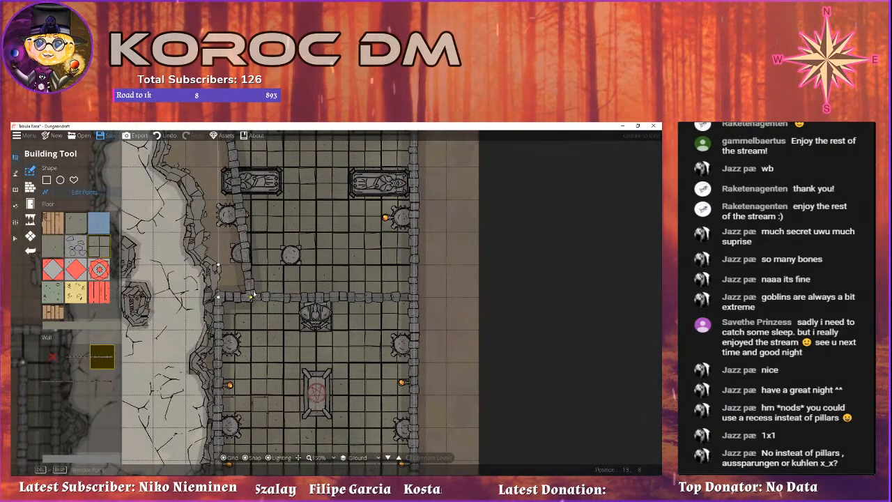
pyautogui.click(249, 253)
pyautogui.moveTo(246, 252); pyautogui.dragTo(220, 265)
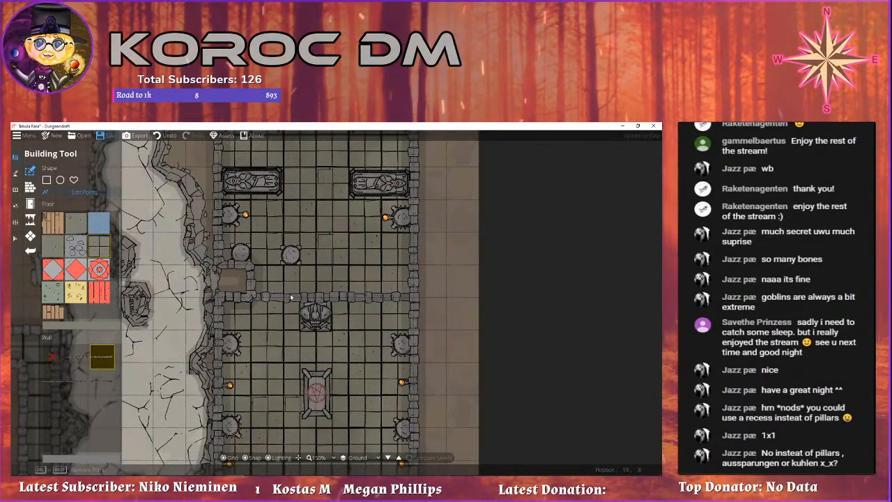
# Move the upper room's south wall one square north on the east side, leaving a one-square-wide passage down to the altar room.
pyautogui.click(414, 266)
pyautogui.moveTo(415, 266)
pyautogui.mouseDown()
pyautogui.moveTo(386, 269)
pyautogui.moveTo(413, 271)
pyautogui.mouseUp()
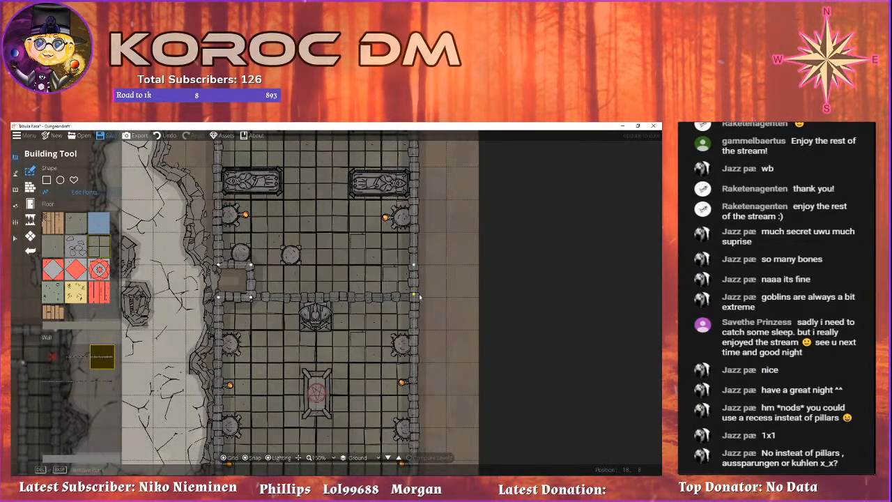
pyautogui.moveTo(414, 265); pyautogui.dragTo(286, 299)
pyautogui.moveTo(299, 268); pyautogui.dragTo(414, 325)
pyautogui.scroll(-1, 369, 266)
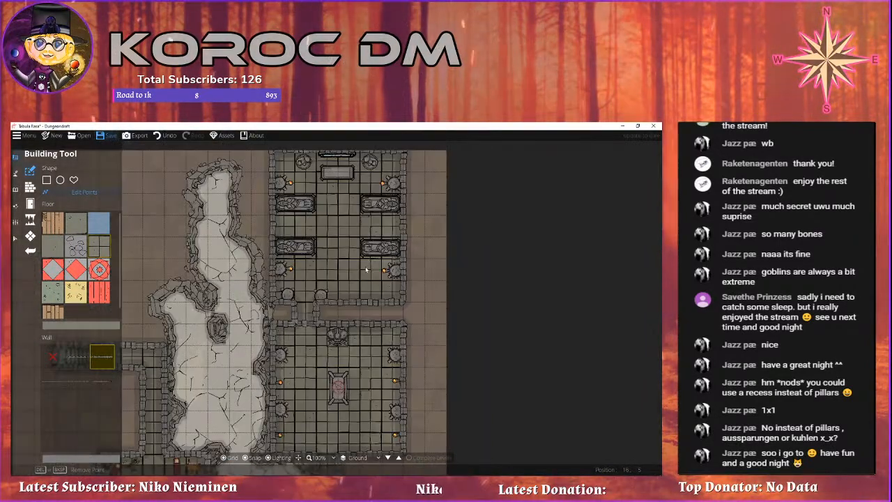
# Try to draw a wall along the altar room's north side, from its north-west corner, using the Wall Tool with Over sorting.
pyautogui.moveTo(390, 247); pyautogui.dragTo(391, 264)
pyautogui.scroll(3, 341, 256)
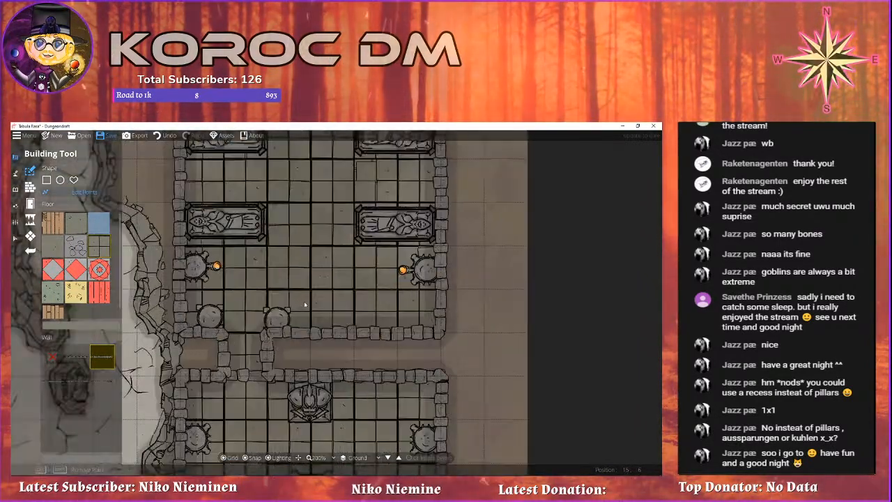
pyautogui.moveTo(341, 256); pyautogui.dragTo(356, 180)
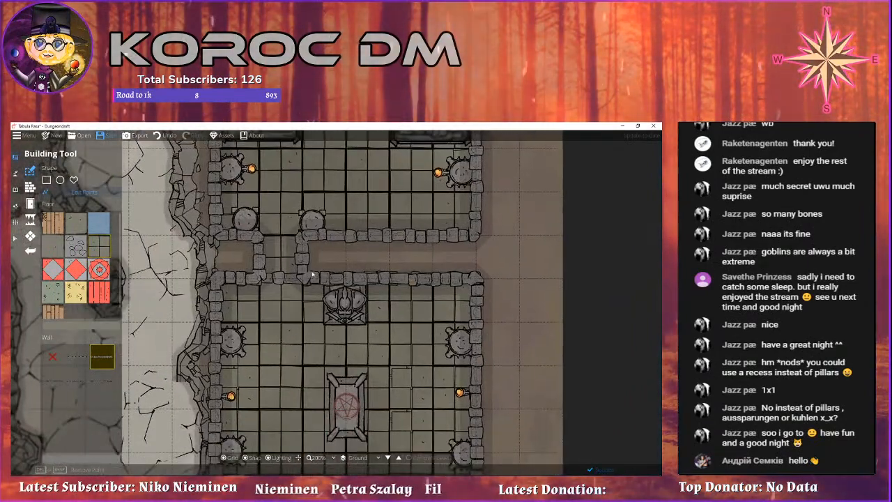
pyautogui.scroll(-2, 319, 283)
pyautogui.scroll(5, 319, 283)
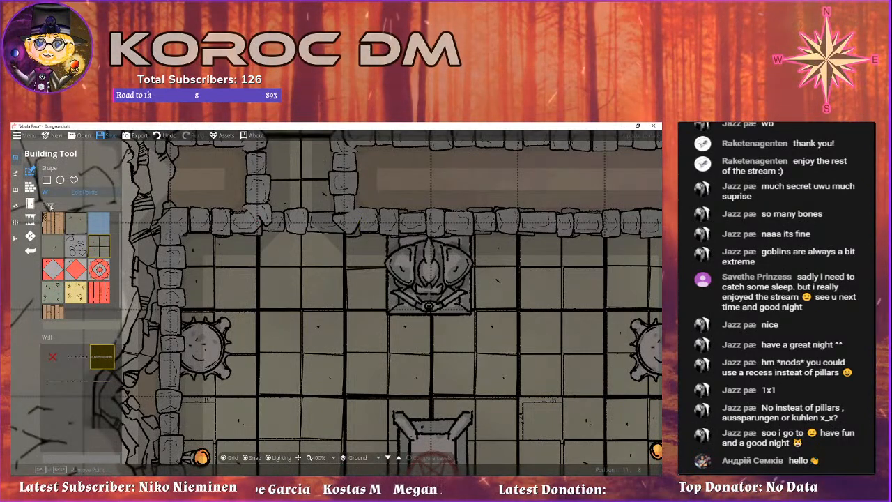
pyautogui.click(30, 187)
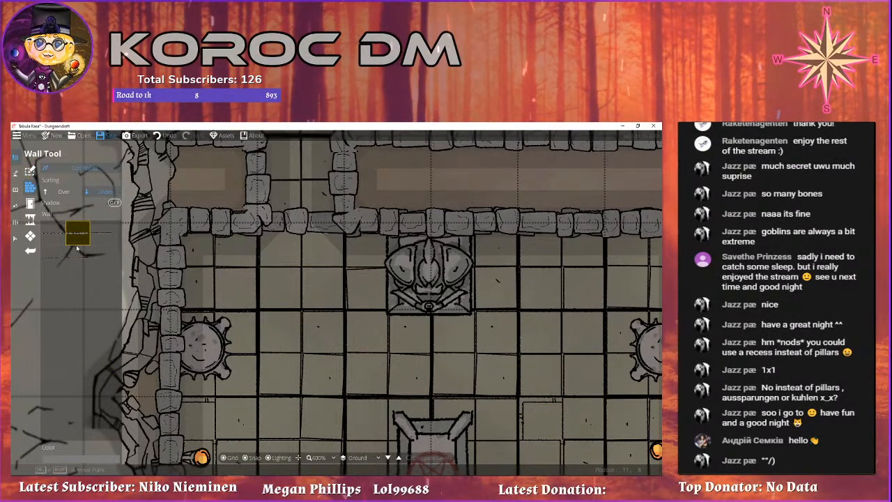
pyautogui.click(64, 192)
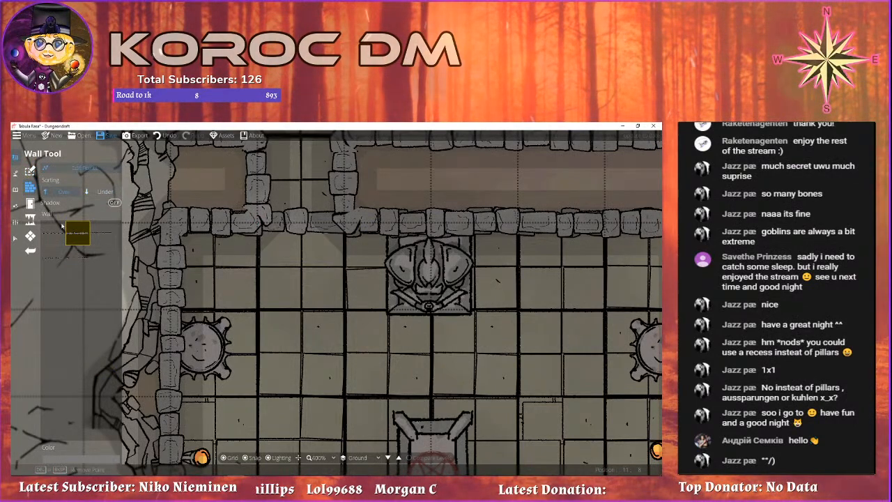
pyautogui.click(84, 169)
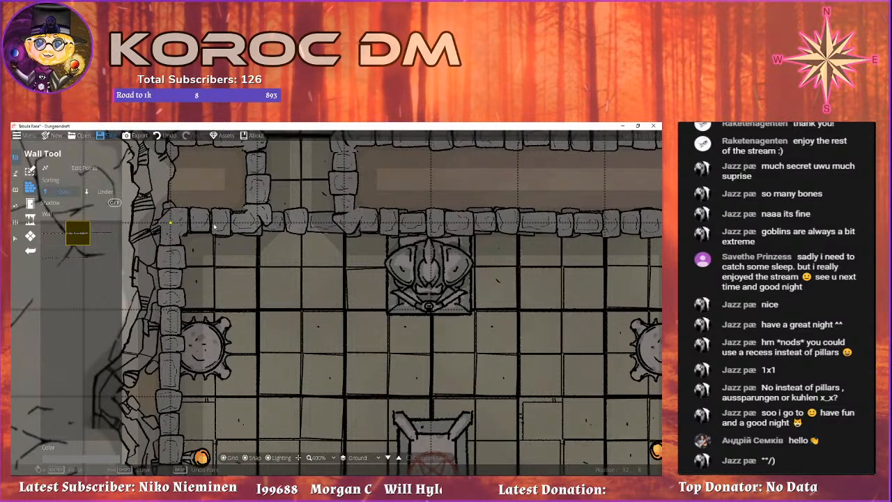
pyautogui.click(179, 223)
pyautogui.scroll(-3, 534, 225)
pyautogui.moveTo(561, 227); pyautogui.dragTo(475, 237)
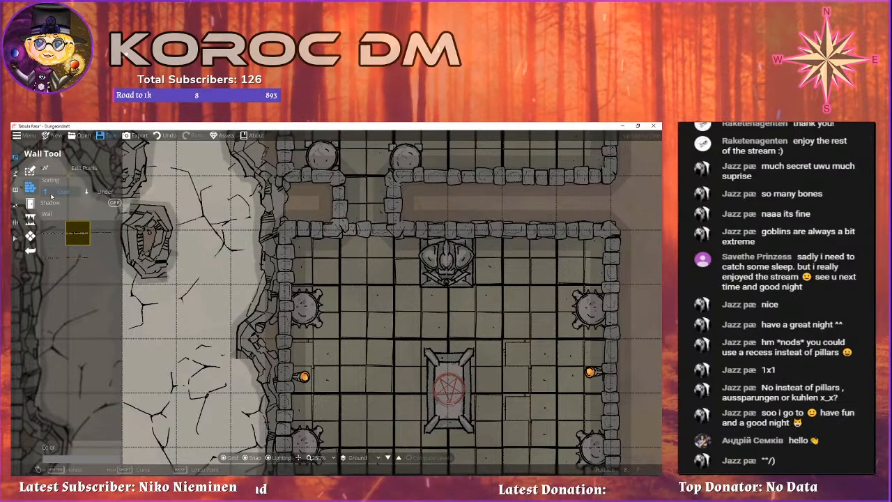
pyautogui.click(30, 174)
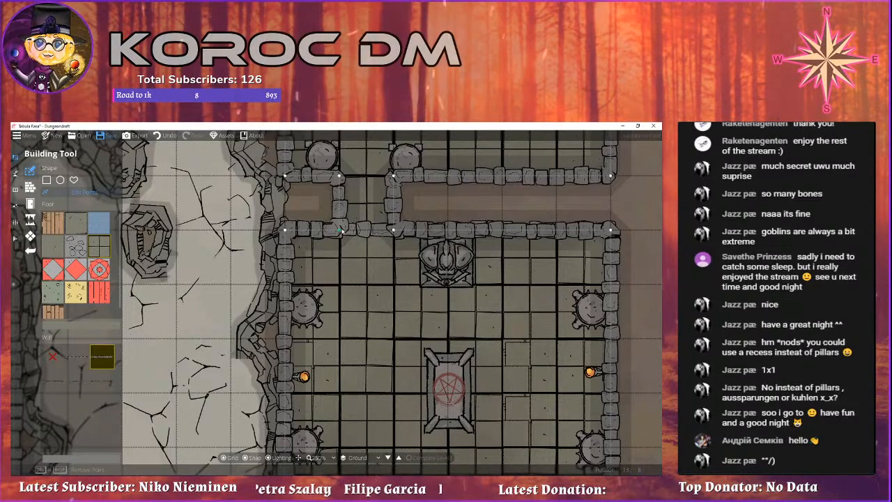
pyautogui.moveTo(311, 248); pyautogui.dragTo(265, 260)
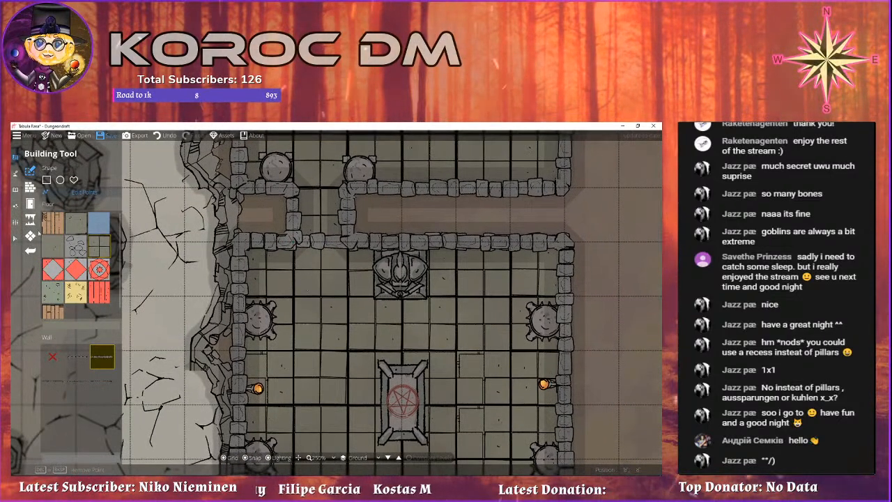
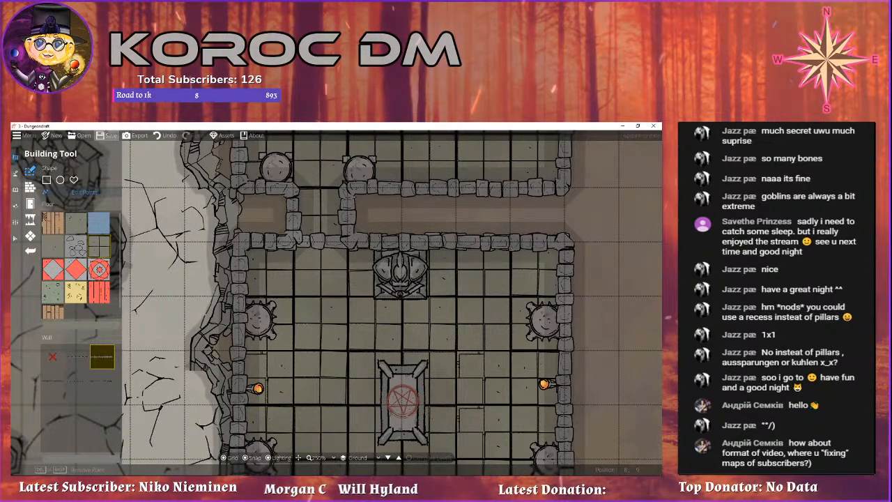
pyautogui.scroll(-4, 315, 291)
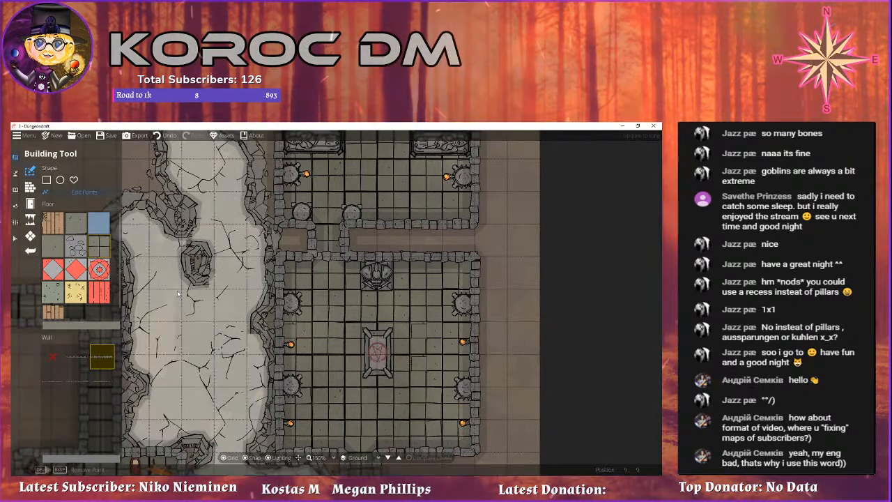
pyautogui.scroll(-3, 304, 264)
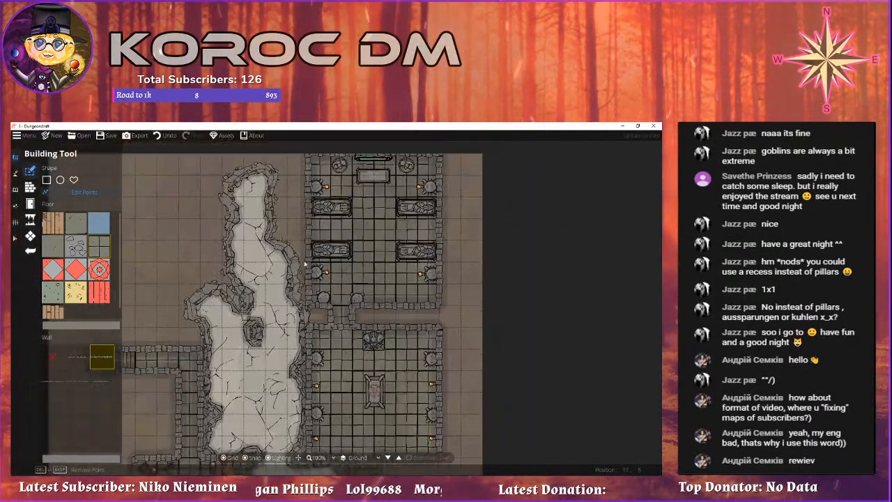
pyautogui.moveTo(304, 263); pyautogui.dragTo(210, 229)
pyautogui.moveTo(249, 149); pyautogui.dragTo(209, 284)
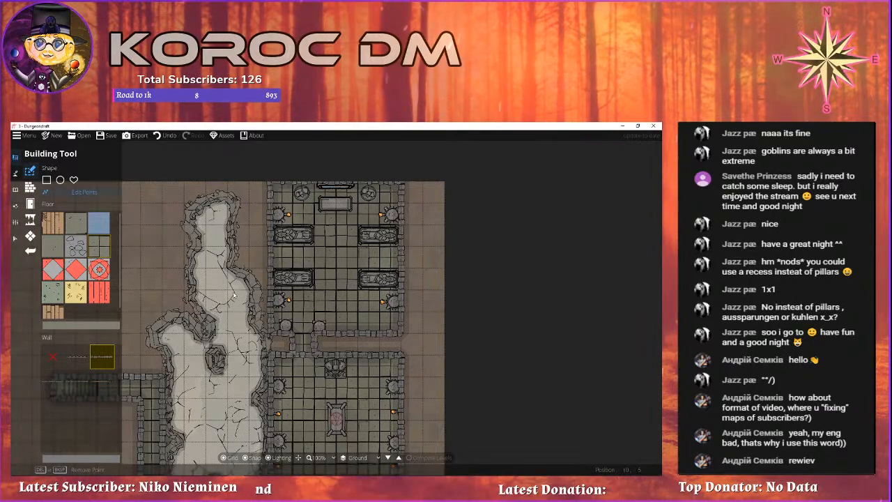
pyautogui.moveTo(234, 295); pyautogui.dragTo(267, 319)
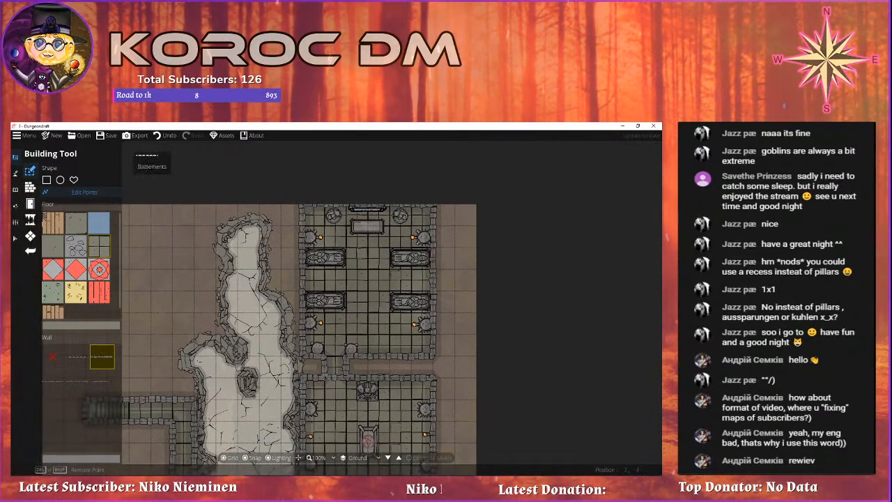
pyautogui.scroll(-2, 397, 293)
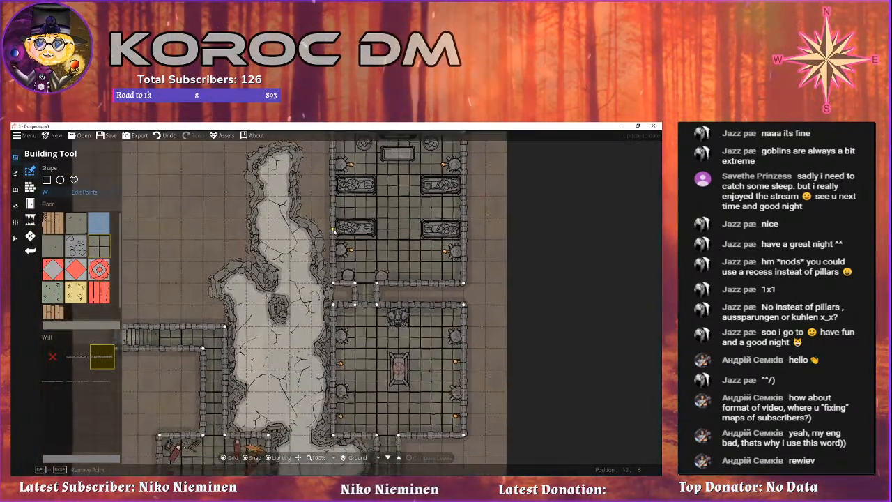
pyautogui.click(30, 237)
pyautogui.click(16, 173)
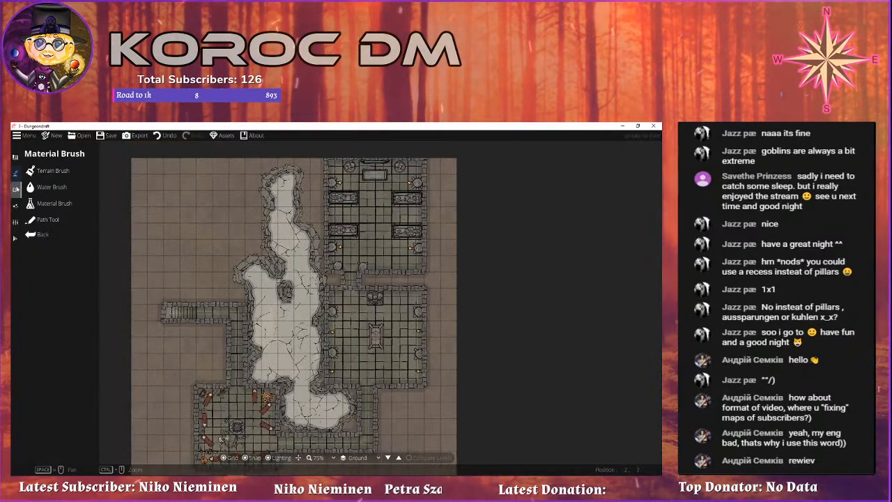
pyautogui.click(15, 189)
pyautogui.click(35, 173)
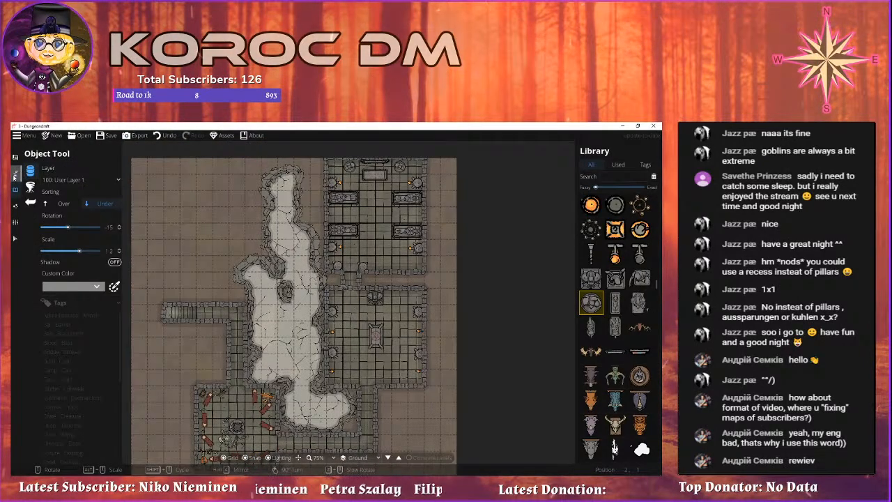
# Paint over the cave's inner rock pillar with cracked stone and extend the stone across the map's northern and western areas, on layer Below Ground.
pyautogui.click(15, 175)
pyautogui.click(40, 188)
pyautogui.click(31, 204)
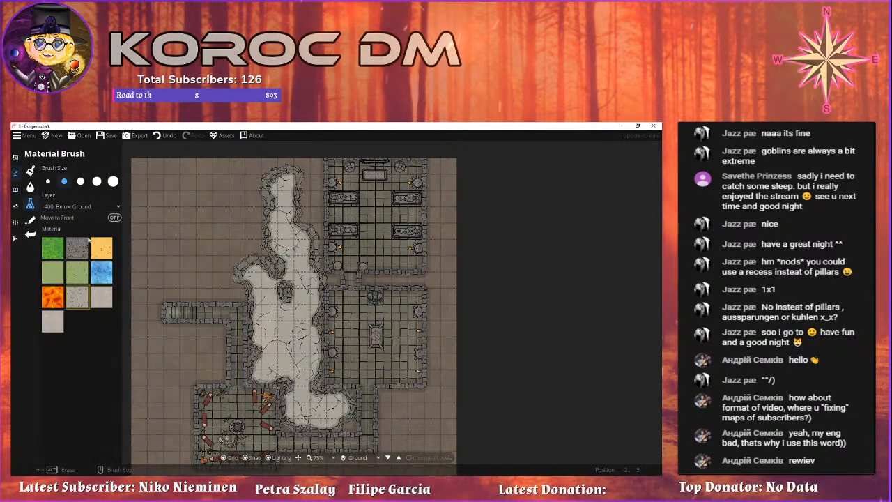
pyautogui.moveTo(268, 264); pyautogui.dragTo(285, 293)
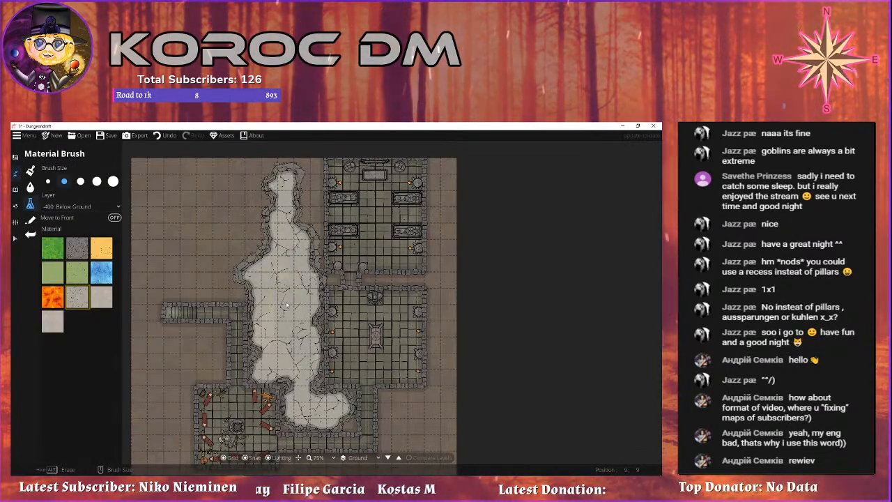
pyautogui.moveTo(299, 191)
pyautogui.mouseDown()
pyautogui.moveTo(296, 166)
pyautogui.moveTo(146, 167)
pyautogui.moveTo(365, 182)
pyautogui.mouseUp()
pyautogui.scroll(3, 278, 216)
pyautogui.moveTo(230, 228)
pyautogui.mouseDown()
pyautogui.moveTo(298, 241)
pyautogui.moveTo(310, 202)
pyautogui.moveTo(194, 175)
pyautogui.moveTo(279, 216)
pyautogui.moveTo(300, 279)
pyautogui.moveTo(191, 279)
pyautogui.moveTo(189, 233)
pyautogui.moveTo(200, 356)
pyautogui.moveTo(236, 423)
pyautogui.mouseUp()
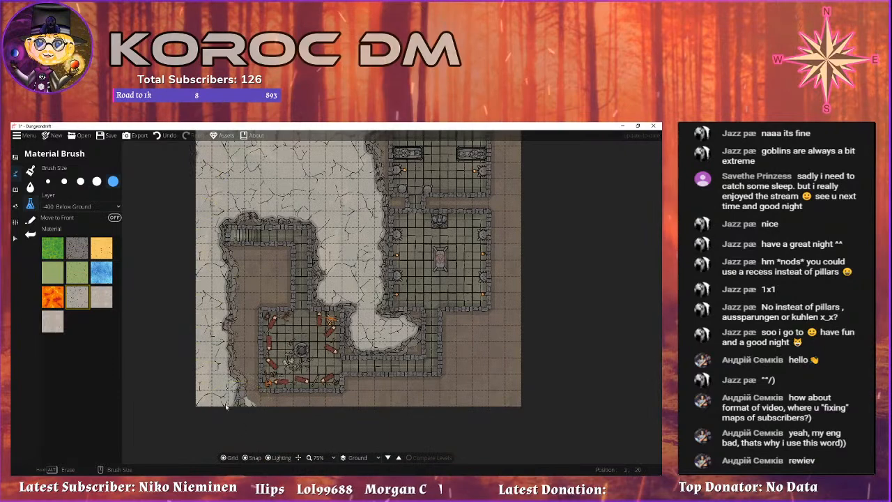
# Paint cracked stone around the stair corridor and south-west room, along the map's south edge, and in the area south-east of the altar room.
pyautogui.scroll(-3, 217, 286)
pyautogui.moveTo(221, 273)
pyautogui.mouseDown()
pyautogui.moveTo(274, 267)
pyautogui.moveTo(242, 267)
pyautogui.moveTo(276, 270)
pyautogui.moveTo(275, 296)
pyautogui.moveTo(242, 298)
pyautogui.moveTo(243, 404)
pyautogui.moveTo(209, 365)
pyautogui.moveTo(236, 386)
pyautogui.moveTo(285, 387)
pyautogui.mouseUp()
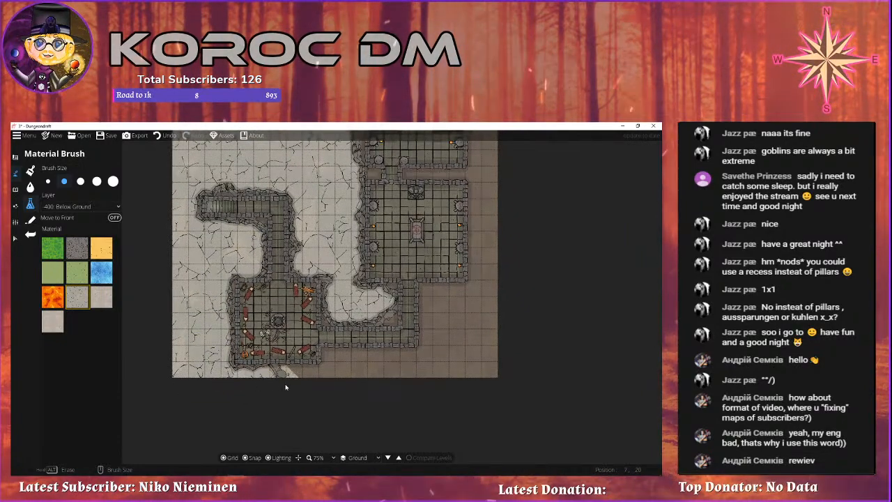
pyautogui.moveTo(348, 379)
pyautogui.mouseDown()
pyautogui.moveTo(359, 368)
pyautogui.moveTo(498, 369)
pyautogui.mouseUp()
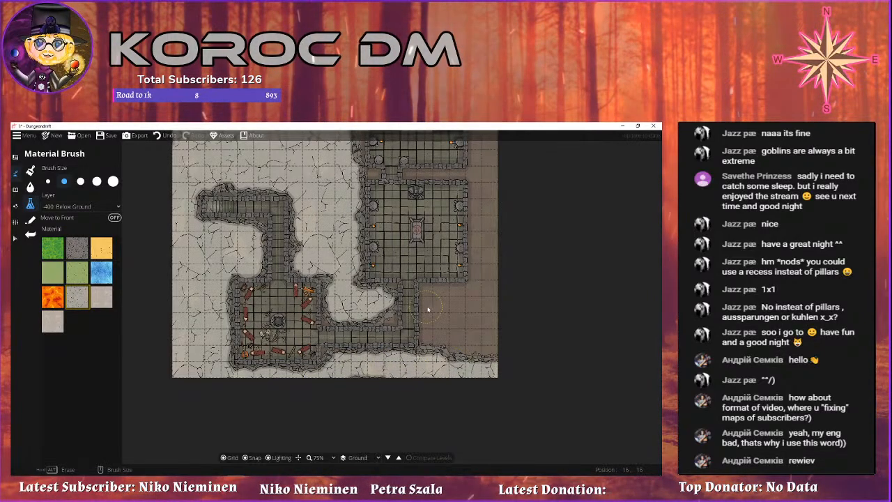
pyautogui.moveTo(436, 303)
pyautogui.mouseDown()
pyautogui.moveTo(485, 308)
pyautogui.moveTo(451, 318)
pyautogui.moveTo(502, 321)
pyautogui.moveTo(472, 308)
pyautogui.moveTo(453, 361)
pyautogui.mouseUp()
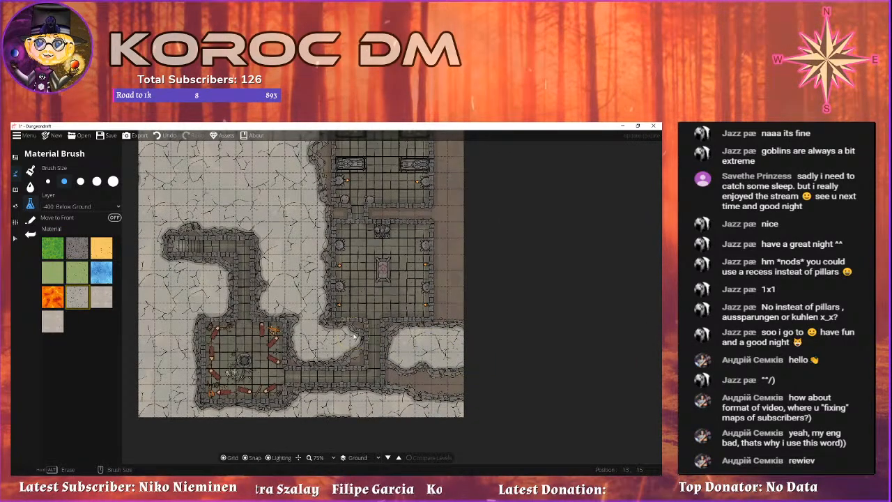
# Fill the pocket beside the southern corridor, the strip east of the altar room, and the gap between the two rooms with cracked stone.
pyautogui.click(356, 354)
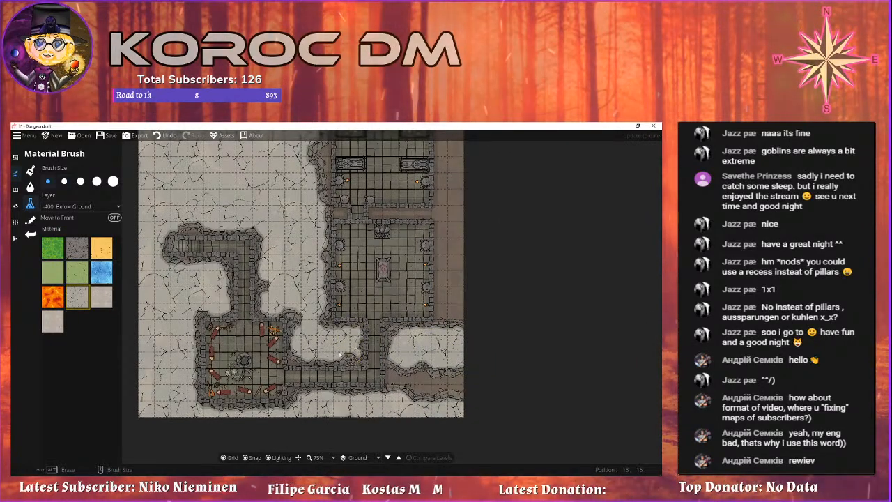
pyautogui.moveTo(301, 317); pyautogui.dragTo(270, 331)
pyautogui.moveTo(420, 329)
pyautogui.mouseDown()
pyautogui.moveTo(388, 339)
pyautogui.moveTo(400, 368)
pyautogui.moveTo(403, 306)
pyautogui.moveTo(405, 375)
pyautogui.moveTo(402, 264)
pyautogui.mouseUp()
pyautogui.scroll(2, 391, 362)
pyautogui.moveTo(406, 265)
pyautogui.mouseDown()
pyautogui.moveTo(411, 316)
pyautogui.moveTo(274, 314)
pyautogui.mouseUp()
pyautogui.scroll(-2, 410, 314)
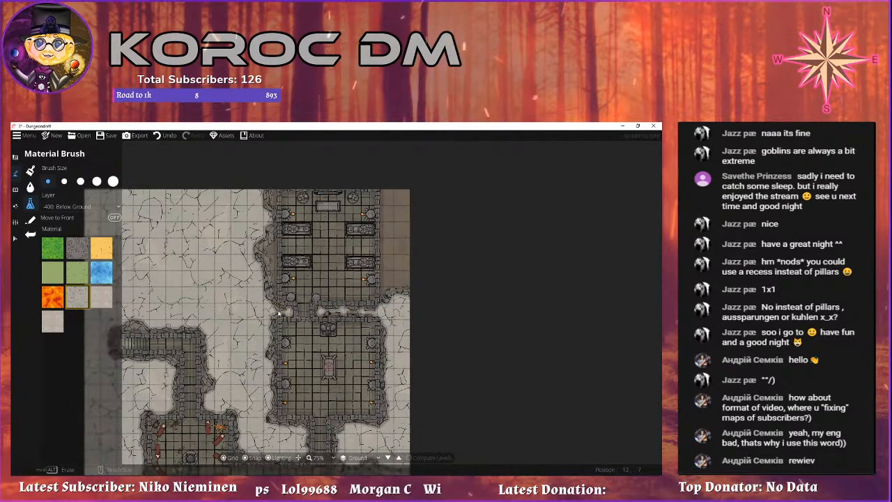
# Paint cracked stone close along the upper room's west and east walls and touch up the edges around the other rooms and corridors.
pyautogui.scroll(1, 267, 290)
pyautogui.moveTo(262, 259); pyautogui.dragTo(266, 243)
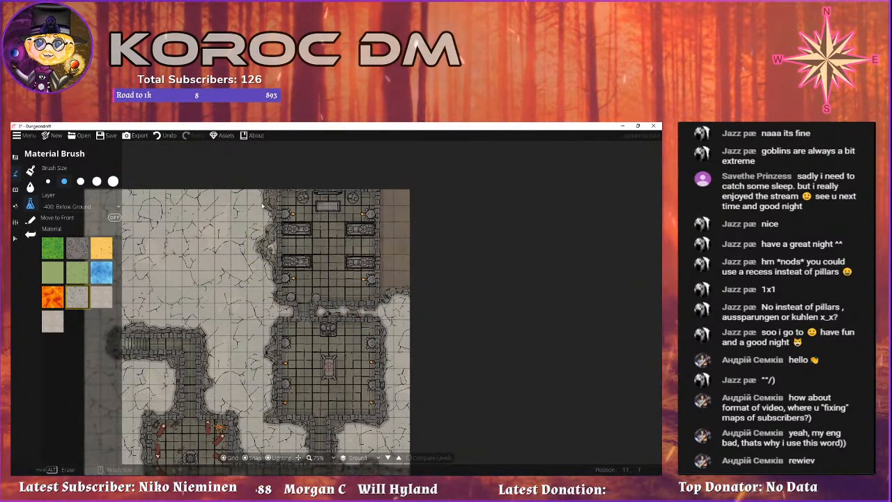
pyautogui.moveTo(397, 261)
pyautogui.mouseDown()
pyautogui.moveTo(407, 186)
pyautogui.moveTo(413, 198)
pyautogui.moveTo(395, 182)
pyautogui.mouseUp()
pyautogui.moveTo(403, 328); pyautogui.dragTo(428, 233)
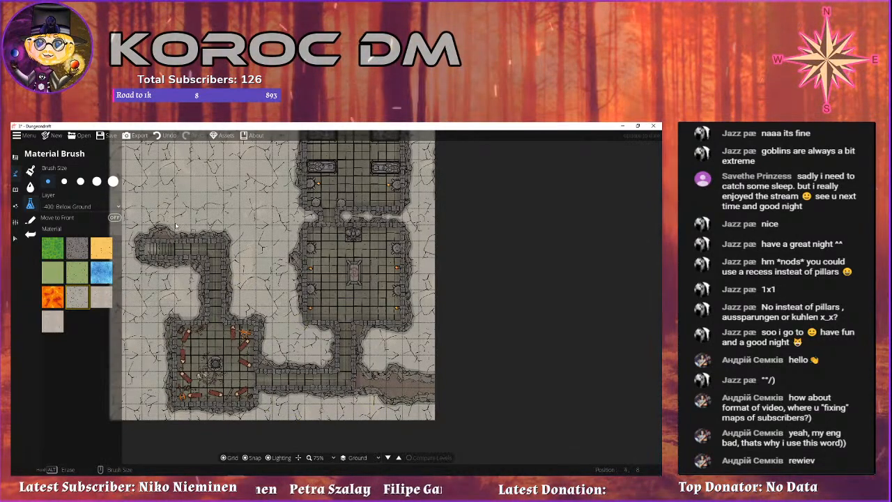
pyautogui.moveTo(255, 232); pyautogui.dragTo(246, 278)
pyautogui.scroll(-1, 282, 304)
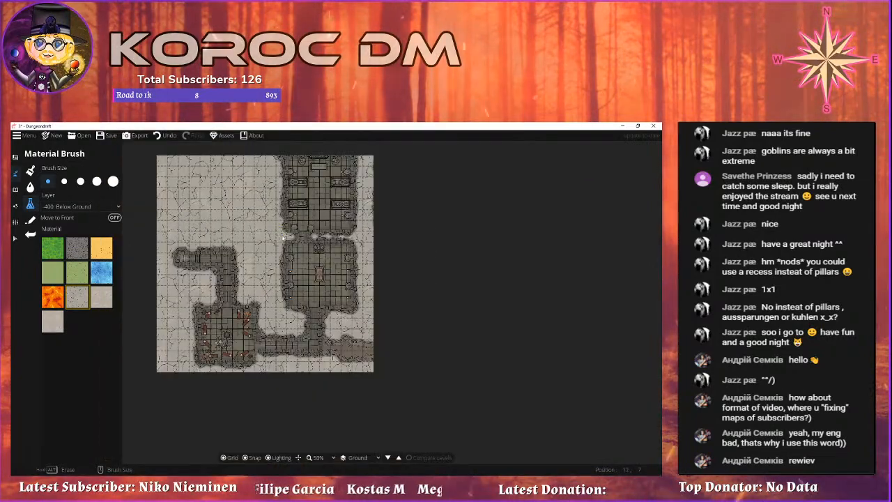
pyautogui.scroll(1, 268, 223)
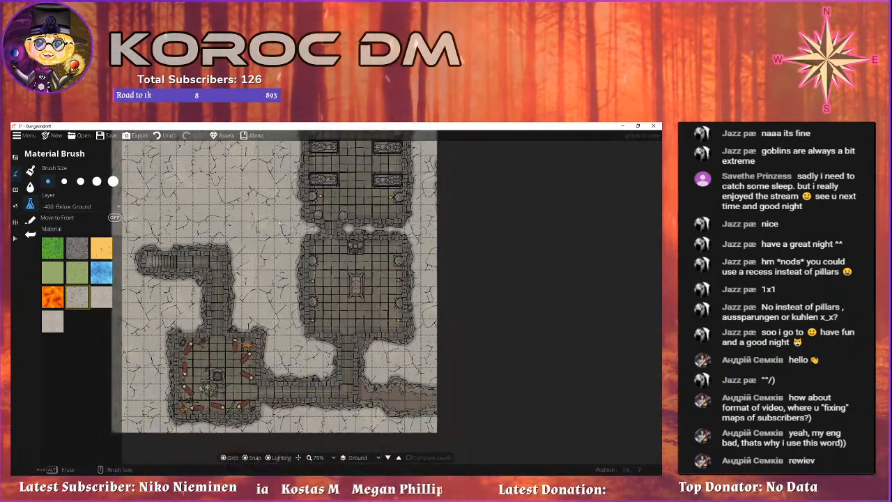
pyautogui.scroll(-1, 217, 282)
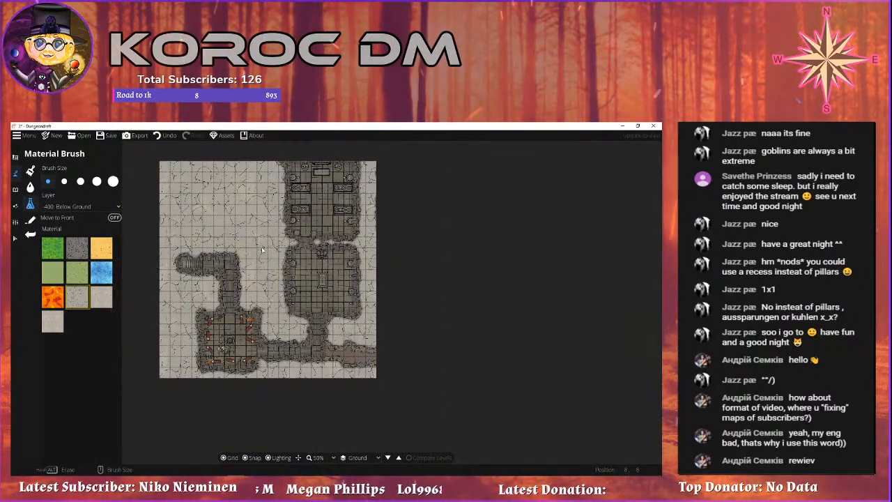
pyautogui.scroll(2, 264, 237)
pyautogui.scroll(-1, 265, 240)
pyautogui.scroll(1, 279, 249)
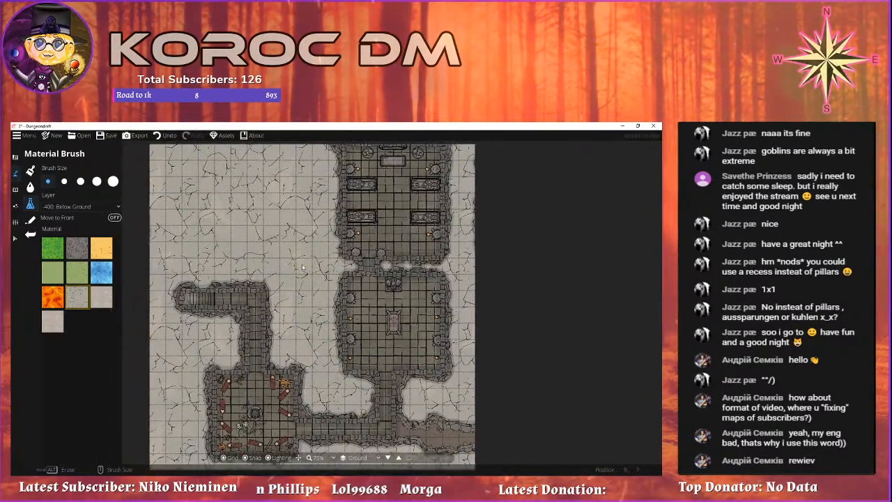
pyautogui.moveTo(287, 255); pyautogui.dragTo(280, 258)
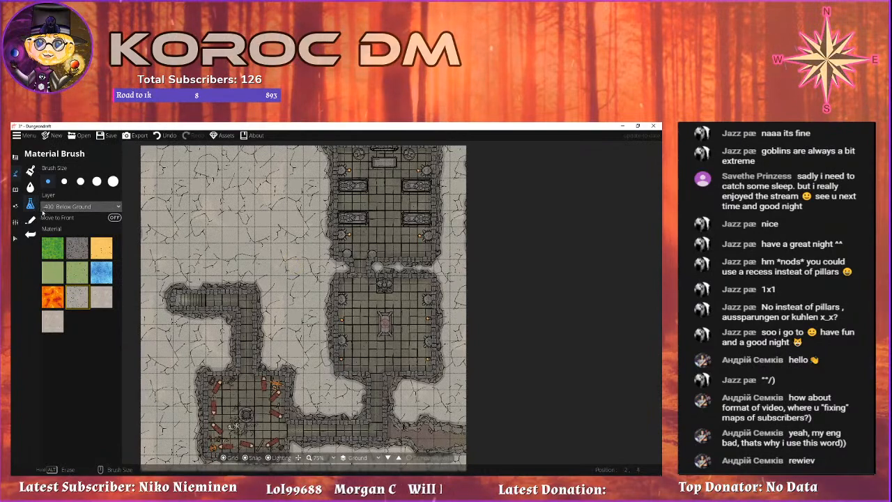
# Darken the map's ambient light to a deep muted purple, hex 302845.
pyautogui.click(16, 206)
pyautogui.click(49, 171)
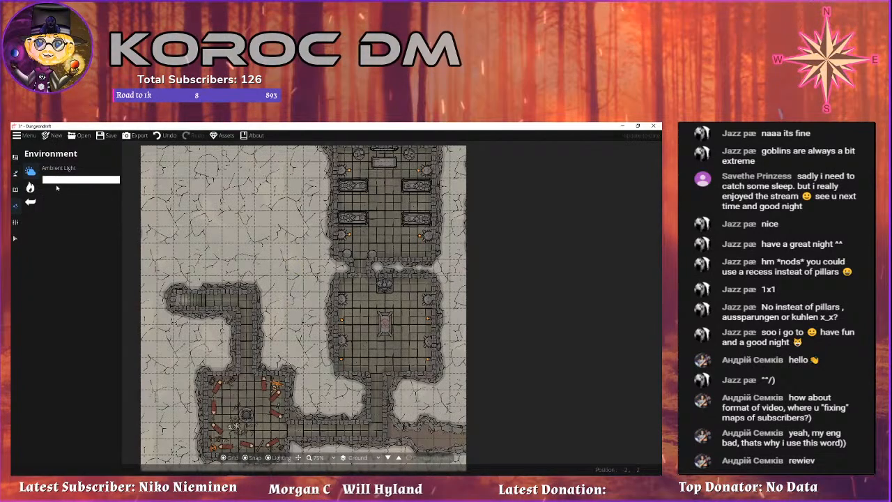
pyautogui.click(58, 183)
pyautogui.moveTo(106, 186); pyautogui.dragTo(106, 194)
pyautogui.moveTo(71, 166); pyautogui.dragTo(63, 200)
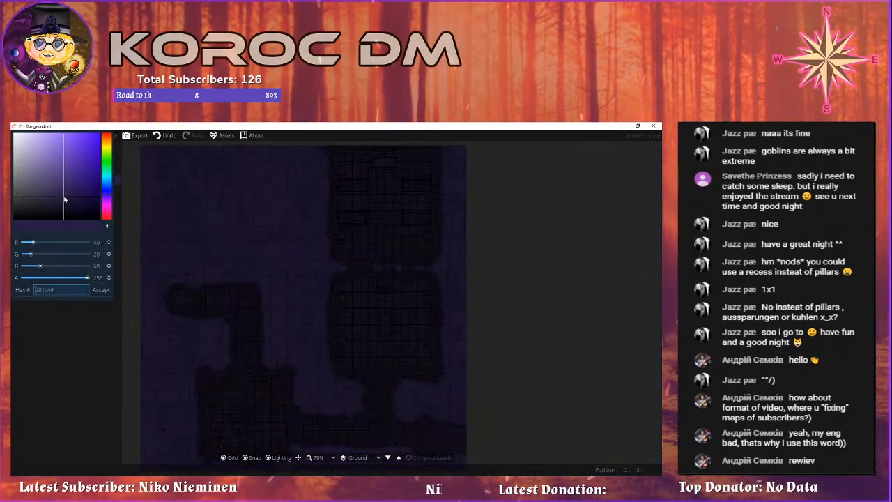
pyautogui.moveTo(198, 239); pyautogui.dragTo(177, 204)
pyautogui.moveTo(62, 193); pyautogui.dragTo(49, 199)
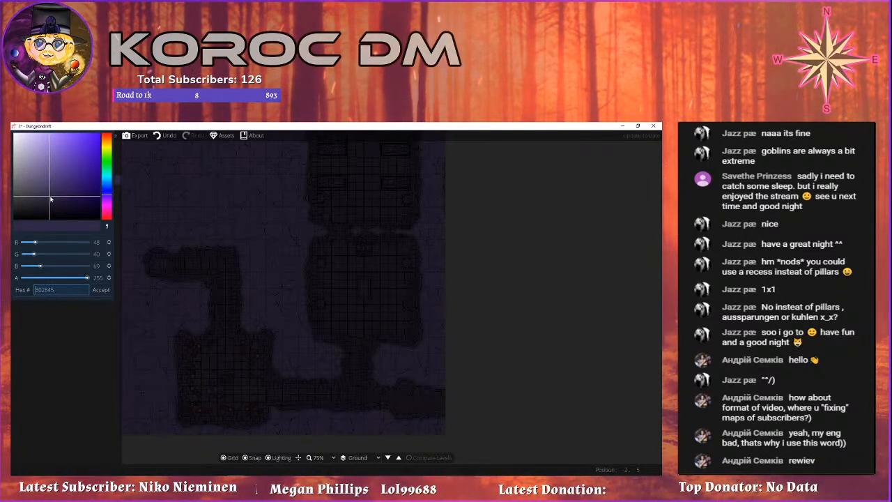
pyautogui.click(266, 252)
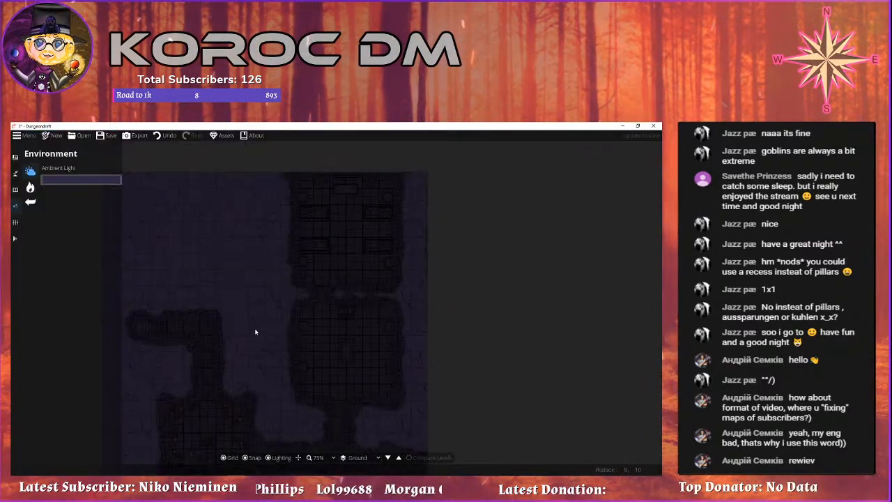
# Place a pale yellow light with range 5 and intensity 1 in the north-east corner of the south-west room, using the first light style.
pyautogui.scroll(-2, 295, 287)
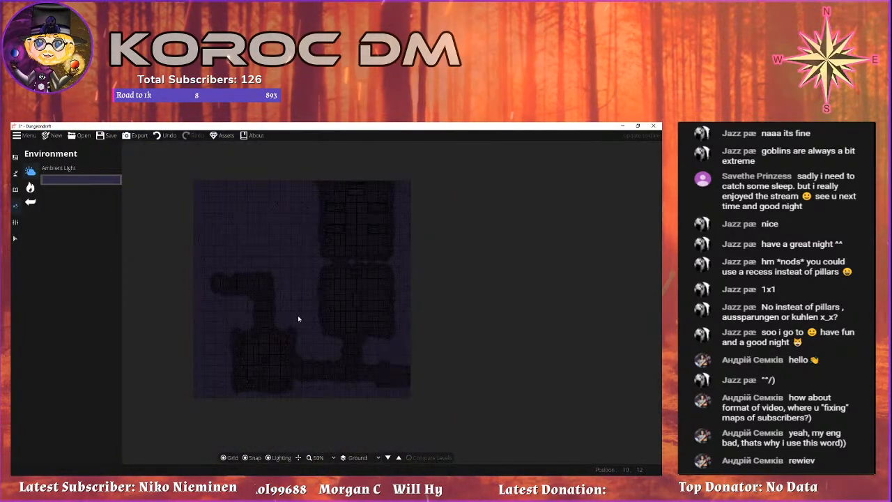
pyautogui.scroll(2, 299, 319)
pyautogui.moveTo(284, 308); pyautogui.dragTo(306, 198)
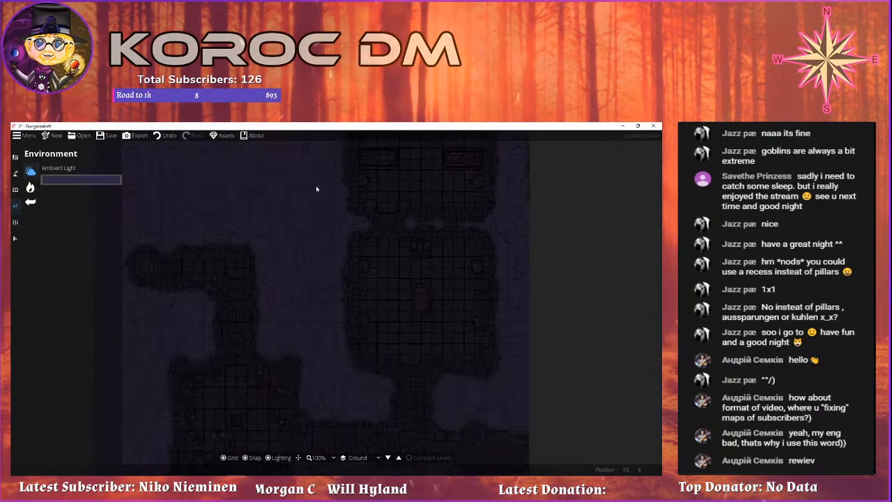
pyautogui.click(30, 188)
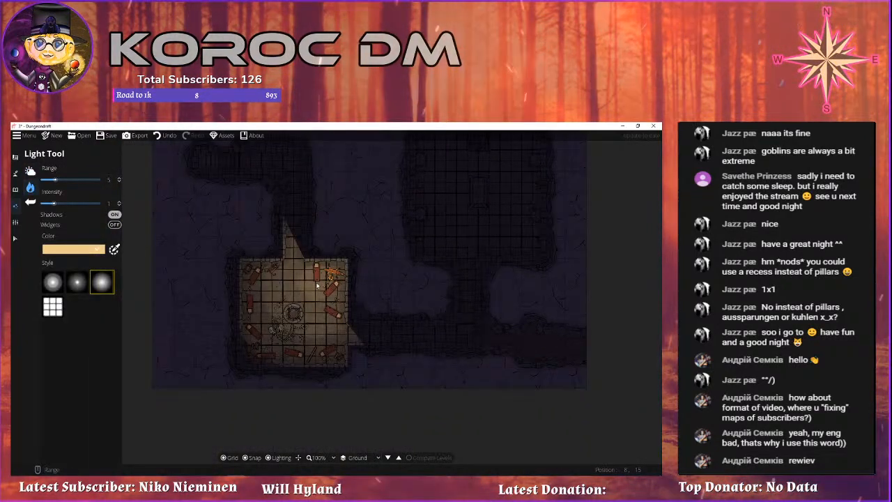
pyautogui.scroll(1, 316, 284)
pyautogui.scroll(5, 330, 282)
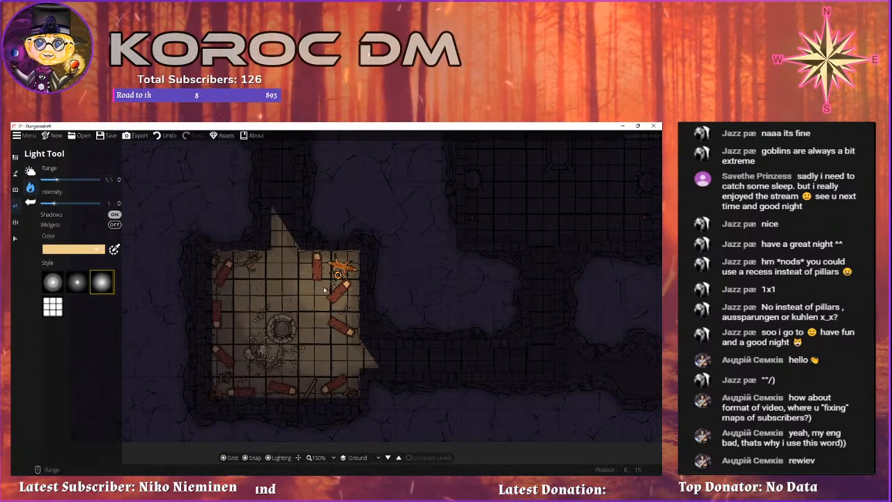
pyautogui.moveTo(324, 289); pyautogui.dragTo(325, 280)
pyautogui.click(78, 282)
pyautogui.scroll(1, 340, 271)
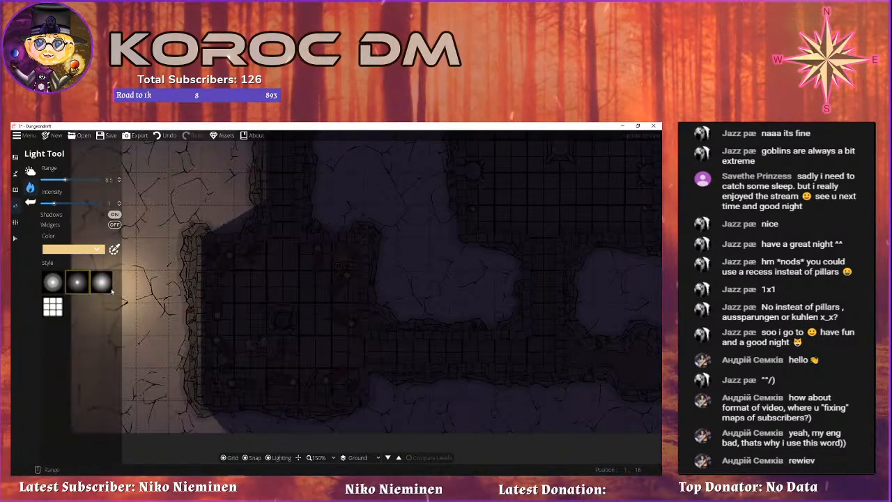
pyautogui.click(52, 281)
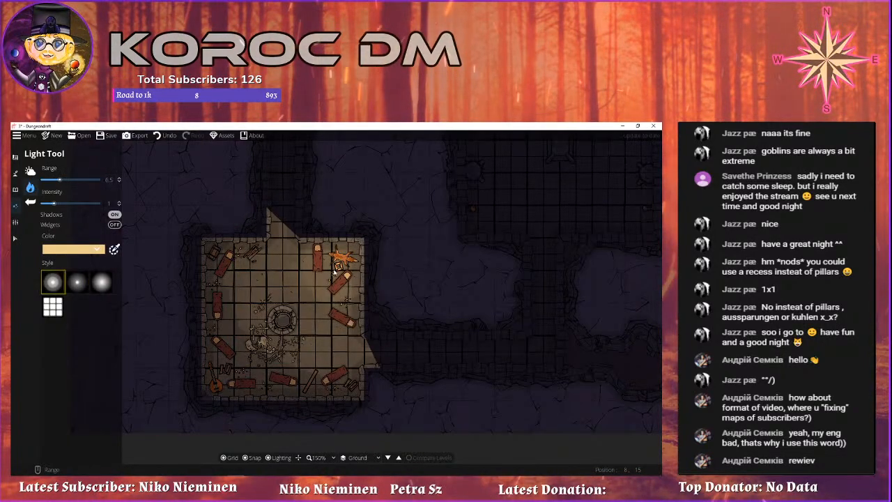
pyautogui.scroll(-5, 334, 276)
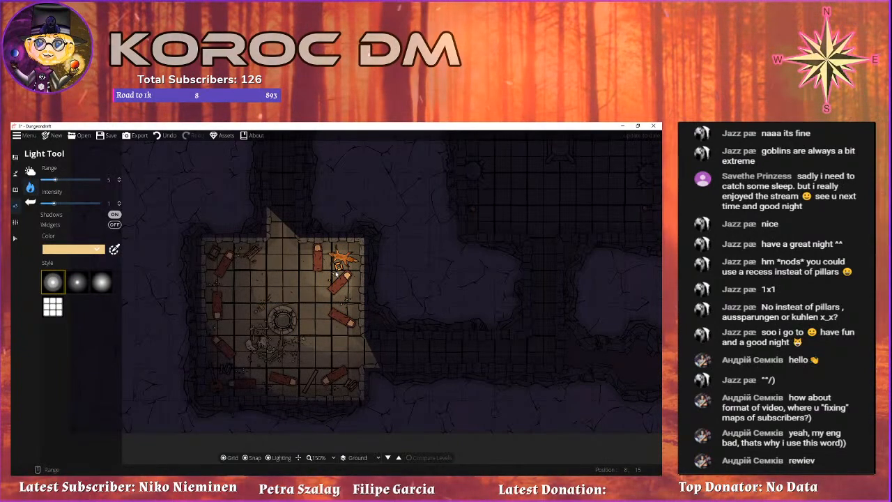
pyautogui.click(336, 274)
# Place an orange light with range 5 on each of the four wall torches in the altar room.
pyautogui.moveTo(476, 263); pyautogui.dragTo(299, 379)
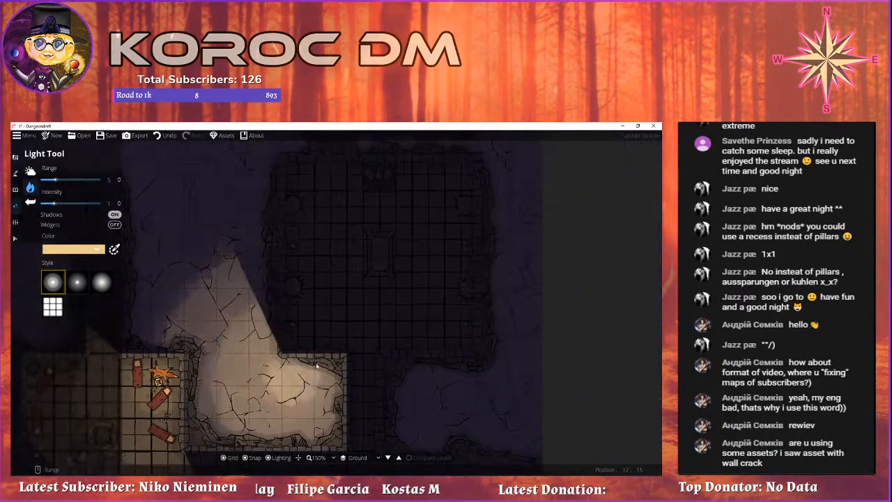
pyautogui.click(96, 250)
pyautogui.click(71, 263)
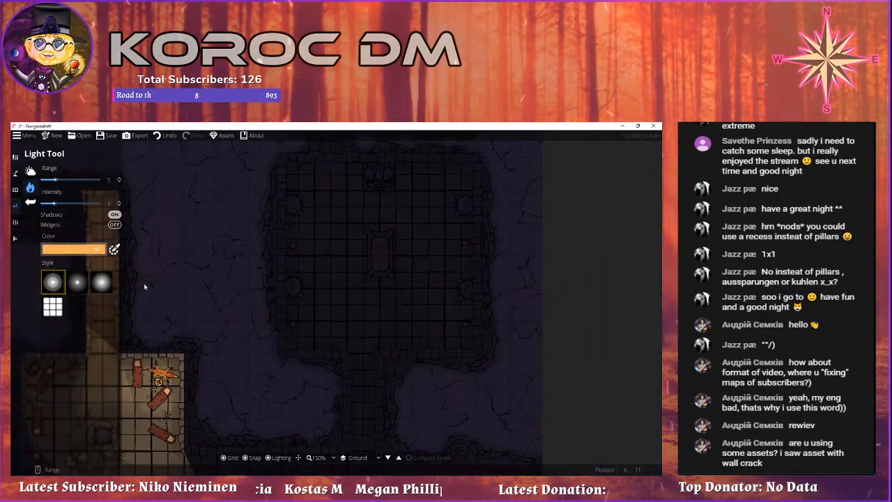
pyautogui.click(293, 326)
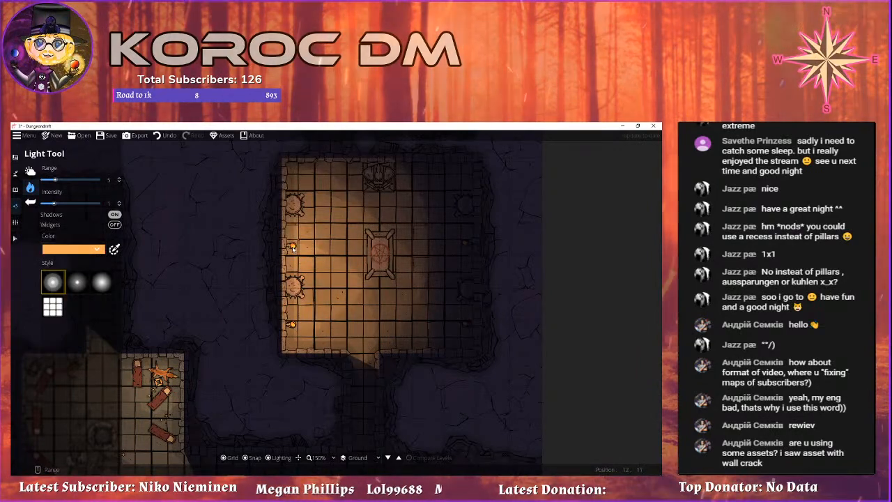
pyautogui.click(292, 248)
pyautogui.click(467, 244)
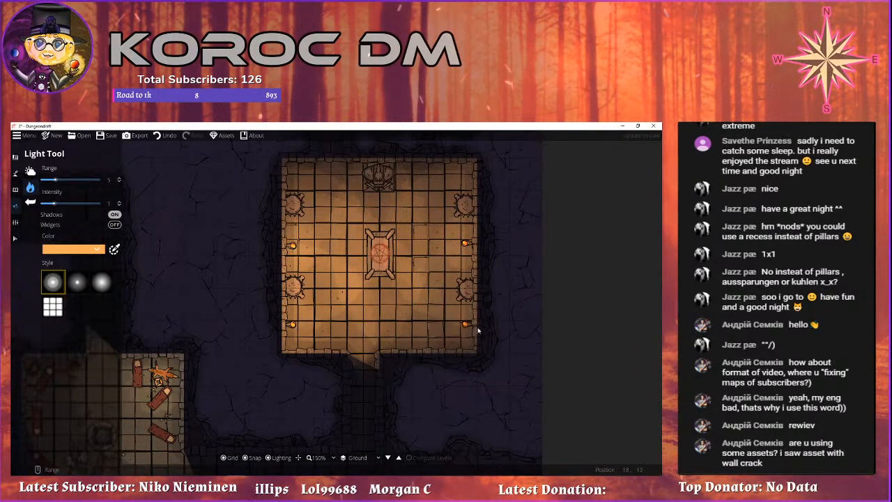
pyautogui.click(470, 326)
# Switch to the third, soft light style and set the light colour to red, hex eb2e1f.
pyautogui.click(97, 251)
pyautogui.click(85, 284)
pyautogui.click(101, 281)
pyautogui.click(89, 249)
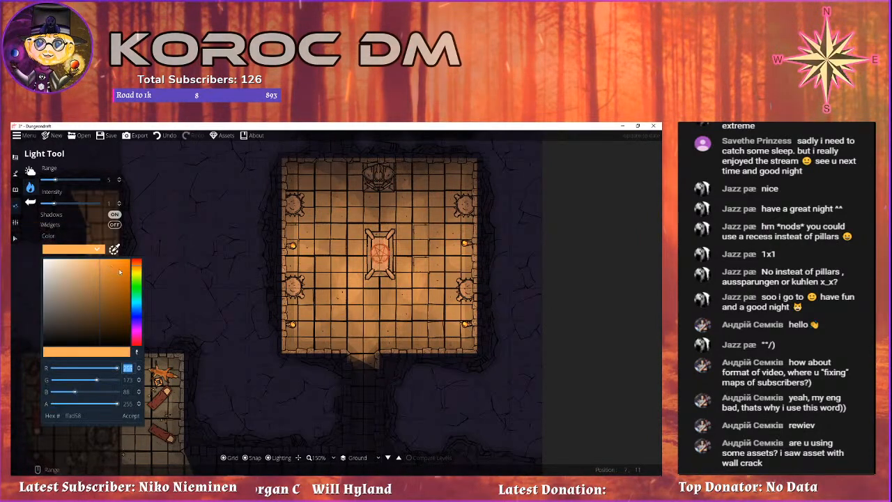
pyautogui.click(137, 259)
pyautogui.click(119, 266)
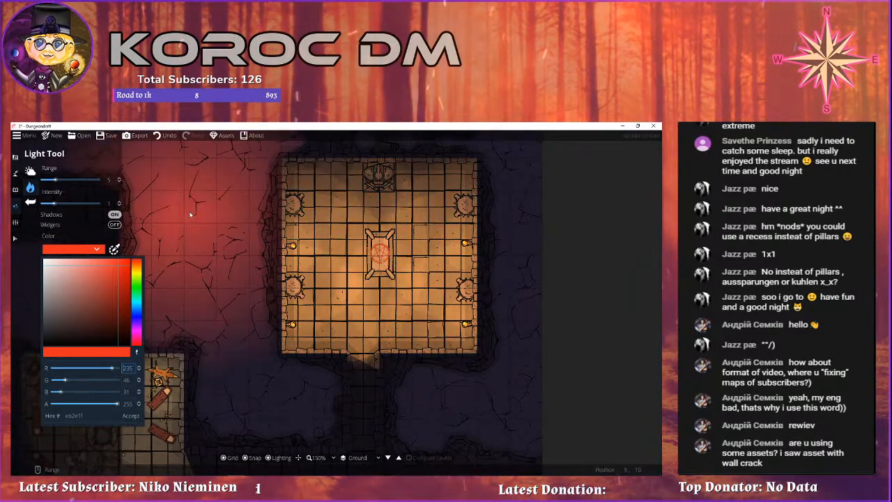
pyautogui.click(132, 416)
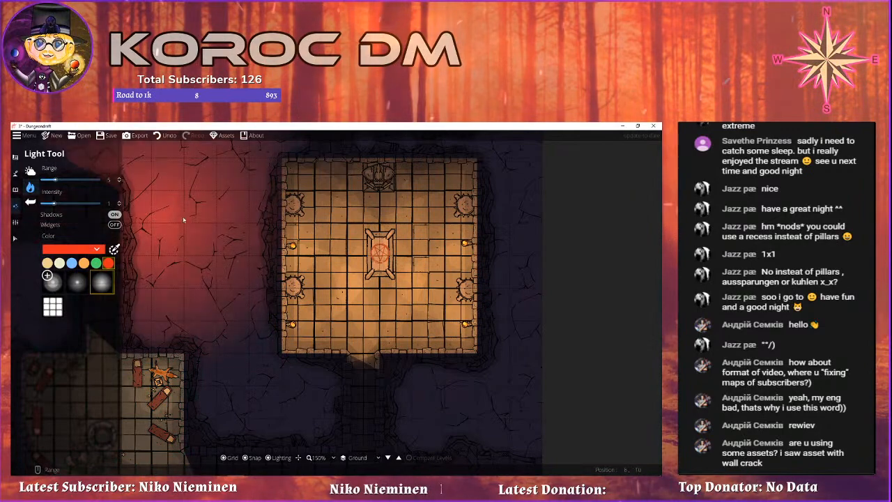
# Undo the red light placed on the rock, reduce the range to 1, and place a red light on the altar's pentagram.
pyautogui.click(202, 244)
pyautogui.scroll(-4, 202, 244)
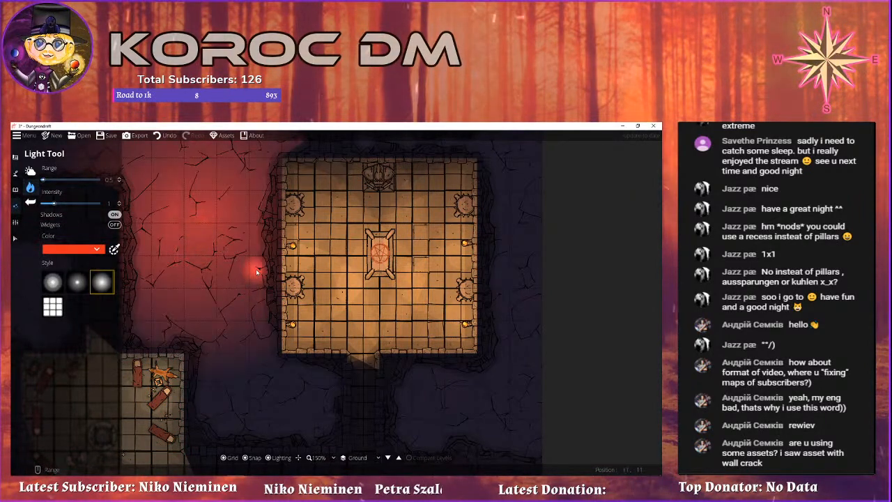
pyautogui.hotkey('ctrl', 'z')
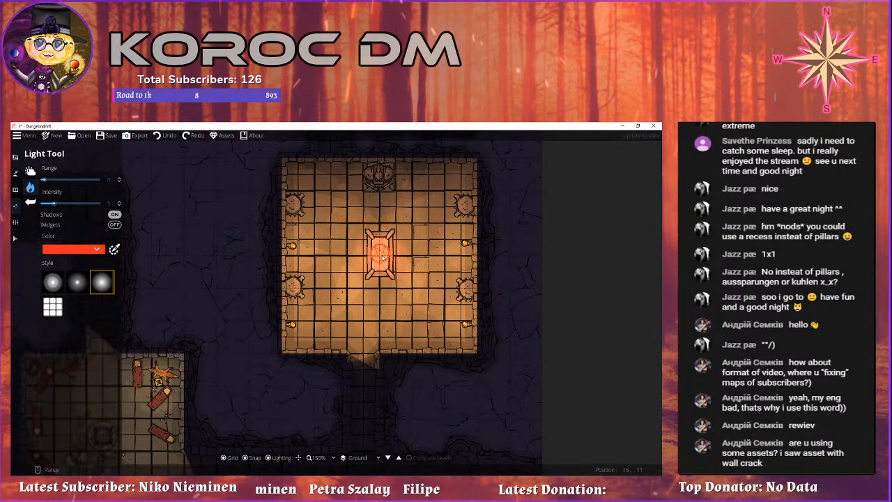
pyautogui.scroll(-2, 345, 337)
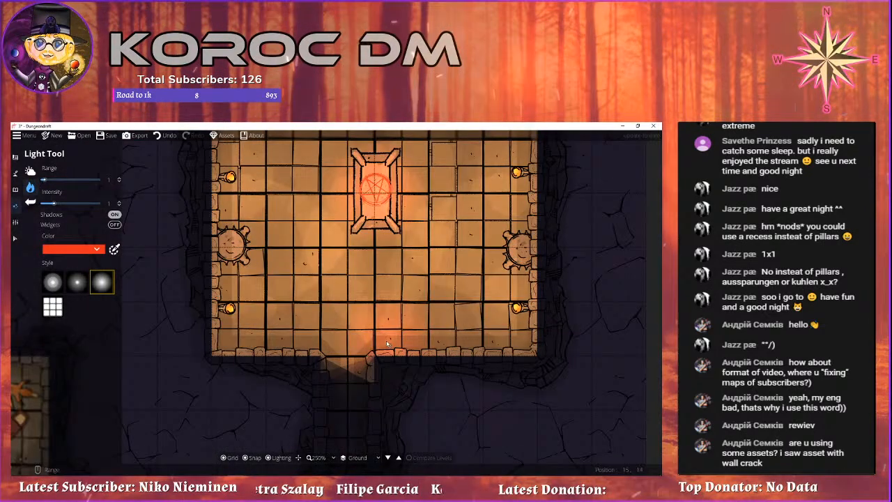
# Place an orange light with range 4.5 in the first light style on each of the four wall torches in the upper room.
pyautogui.moveTo(338, 304); pyautogui.dragTo(423, 231)
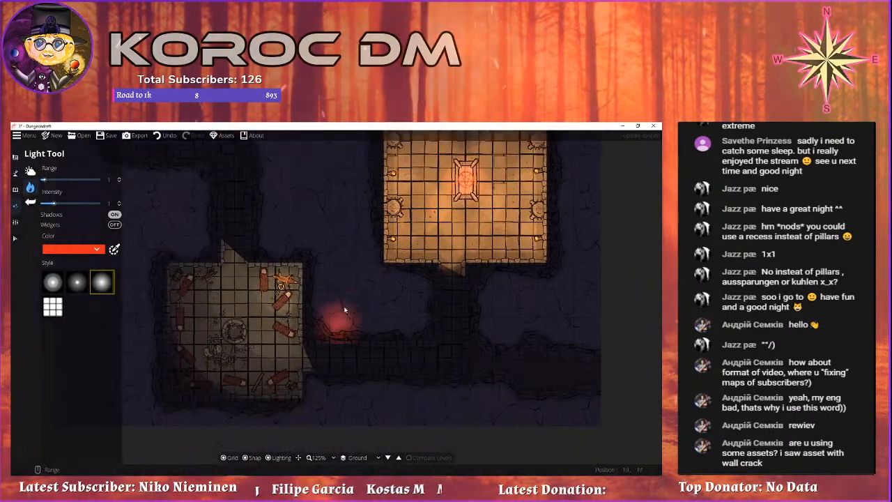
pyautogui.moveTo(339, 322); pyautogui.dragTo(358, 280)
pyautogui.moveTo(315, 217)
pyautogui.mouseDown()
pyautogui.moveTo(317, 256)
pyautogui.moveTo(350, 324)
pyautogui.mouseUp()
pyautogui.moveTo(336, 277)
pyautogui.mouseDown()
pyautogui.moveTo(331, 375)
pyautogui.moveTo(258, 347)
pyautogui.moveTo(193, 408)
pyautogui.mouseUp()
pyautogui.moveTo(262, 323)
pyautogui.mouseDown()
pyautogui.moveTo(245, 364)
pyautogui.moveTo(201, 397)
pyautogui.mouseUp()
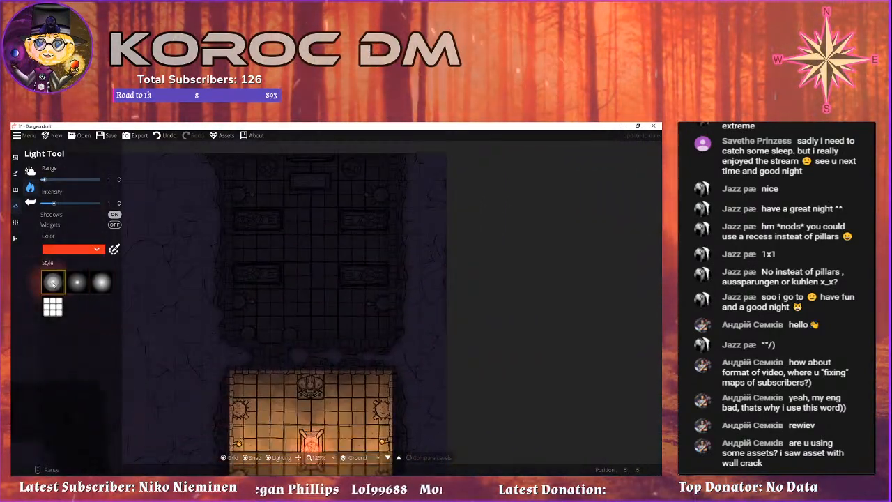
pyautogui.click(59, 264)
pyautogui.scroll(7, 251, 304)
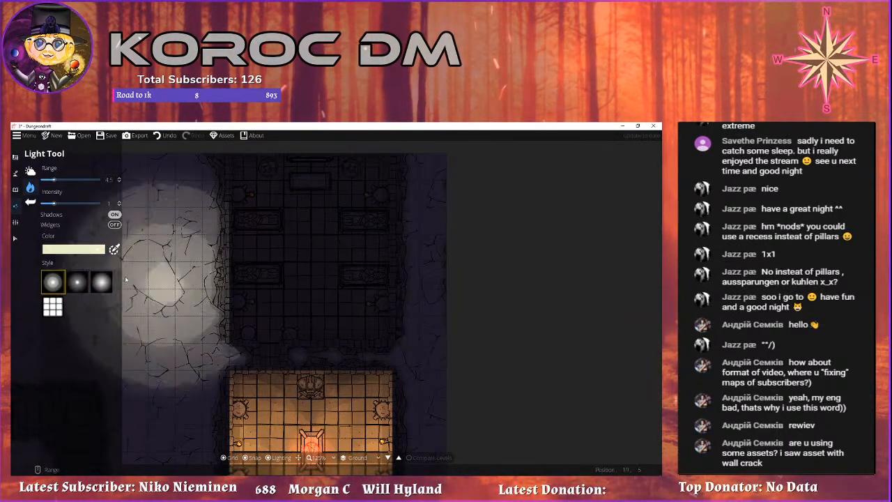
pyautogui.click(74, 248)
pyautogui.click(94, 271)
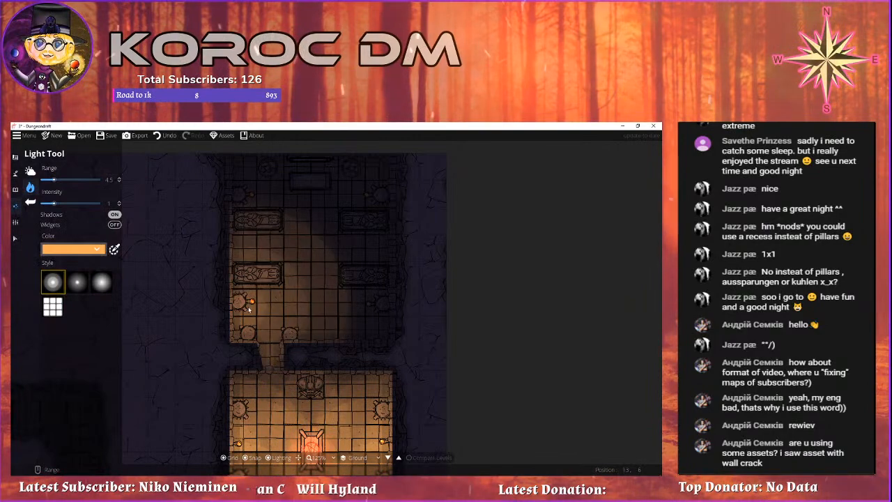
pyautogui.click(252, 302)
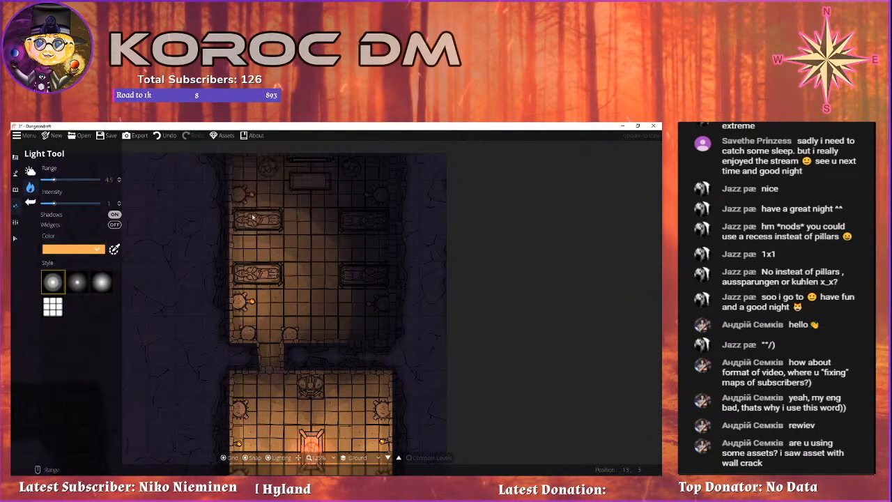
pyautogui.click(368, 194)
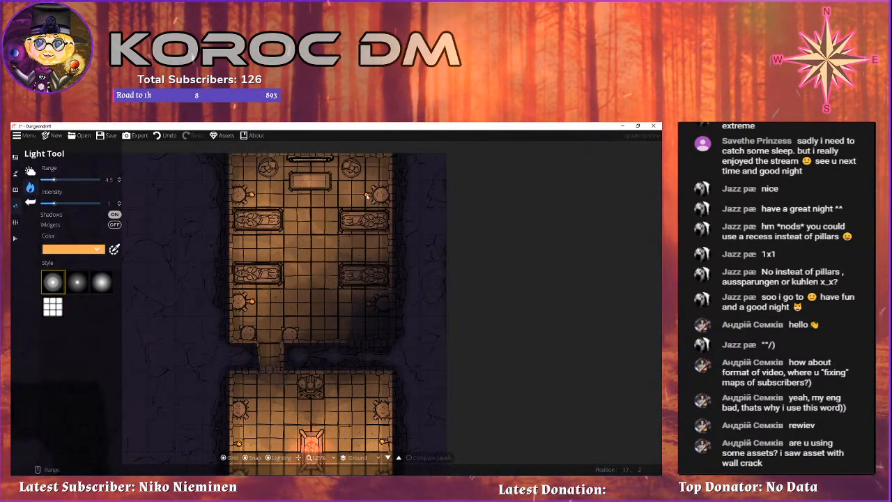
pyautogui.click(370, 307)
pyautogui.moveTo(412, 252); pyautogui.dragTo(401, 339)
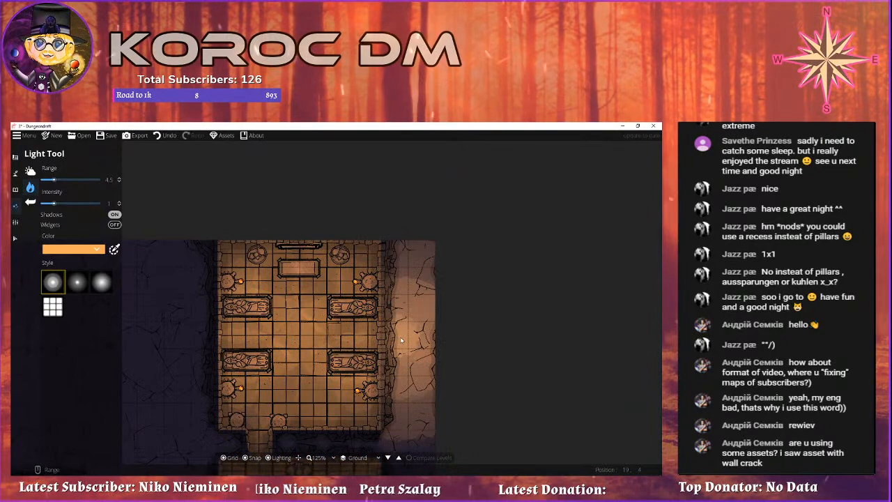
pyautogui.moveTo(298, 380); pyautogui.dragTo(301, 278)
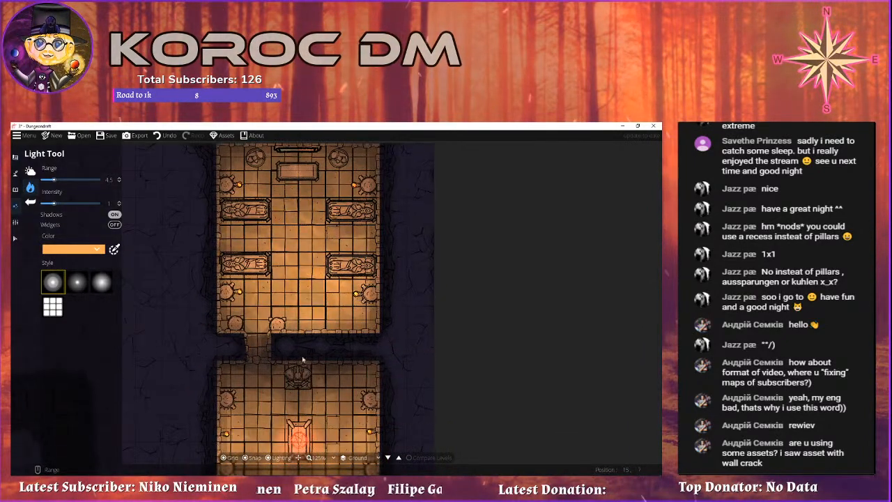
pyautogui.moveTo(314, 341); pyautogui.dragTo(319, 405)
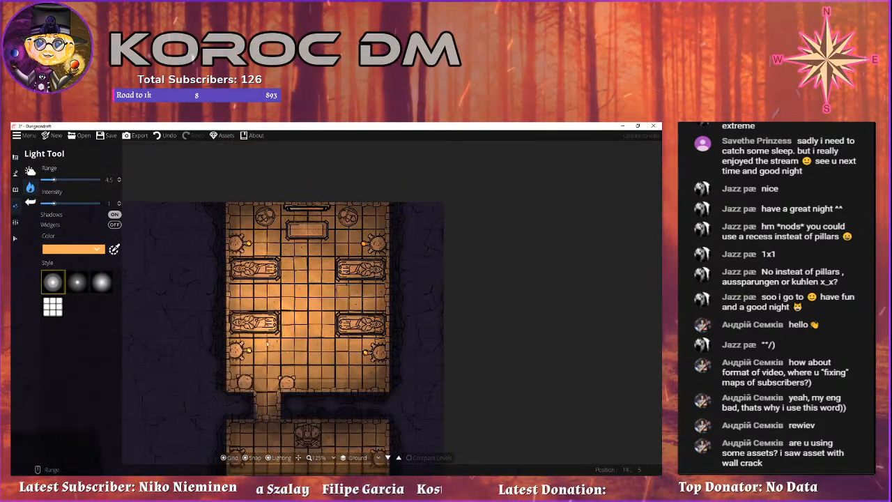
pyautogui.moveTo(258, 390); pyautogui.dragTo(349, 226)
pyautogui.moveTo(290, 368); pyautogui.dragTo(361, 195)
pyautogui.moveTo(281, 275); pyautogui.dragTo(319, 333)
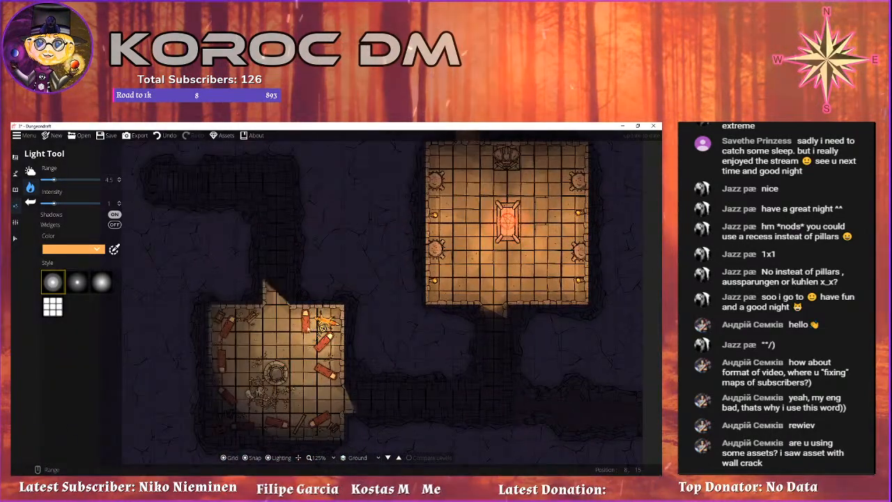
# Delete the existing light beside the campfire in the lower room with the bedrolls.
pyautogui.moveTo(541, 406); pyautogui.dragTo(523, 402)
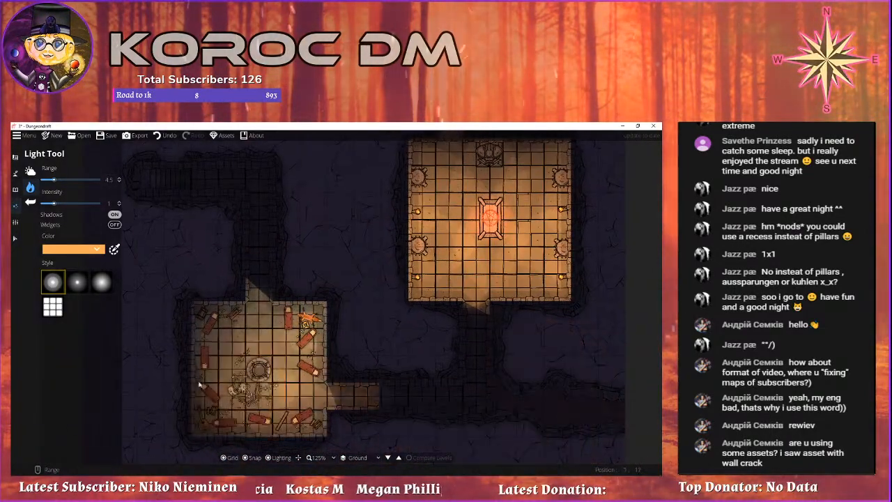
pyautogui.click(15, 238)
pyautogui.click(304, 328)
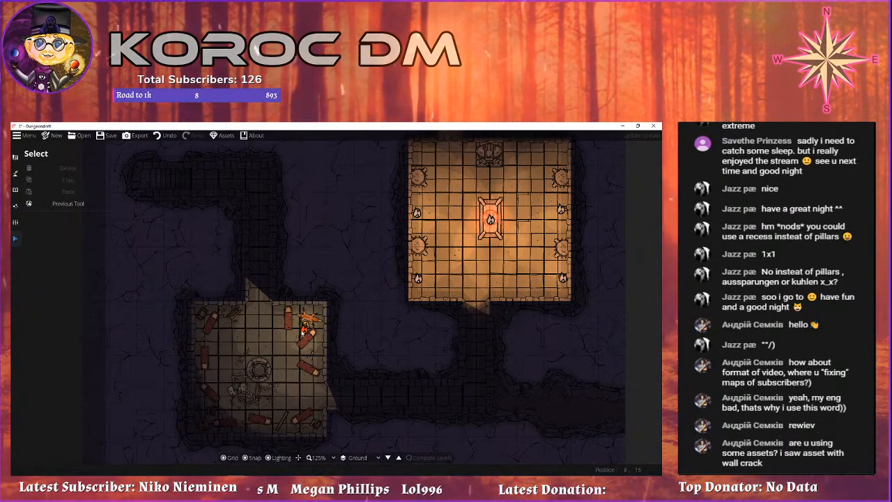
pyautogui.press('Delete')
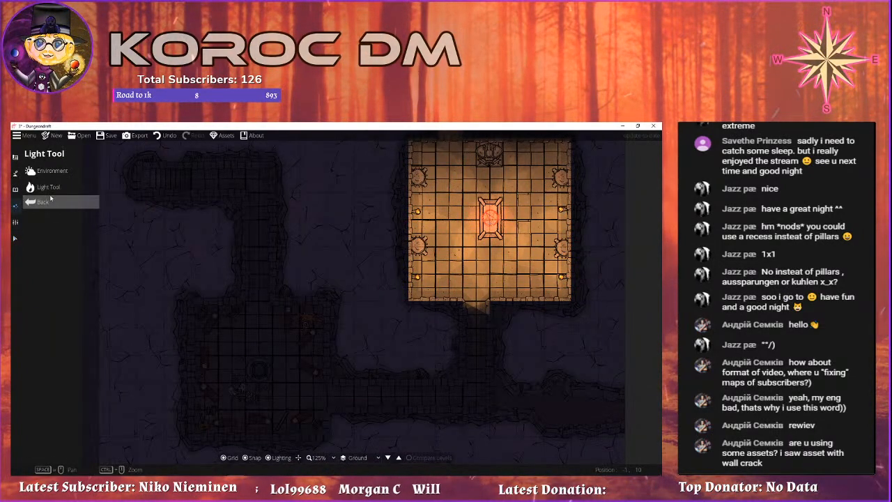
# Set the light colour to orange and place a light with range 4.5 on the campfire in the bedroll room.
pyautogui.click(43, 186)
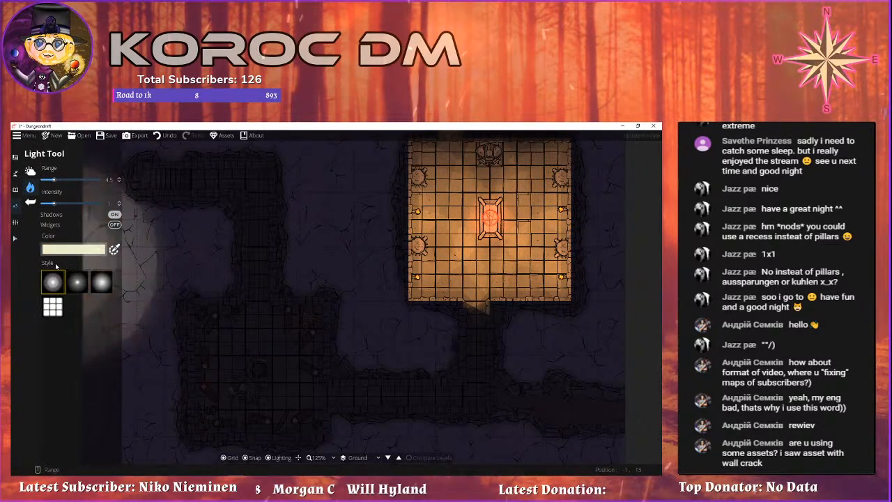
pyautogui.click(61, 250)
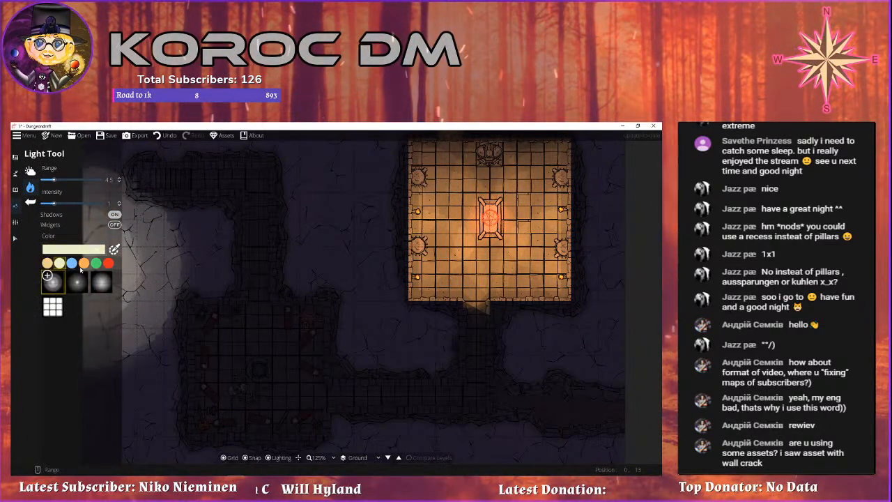
pyautogui.click(46, 264)
pyautogui.click(97, 250)
pyautogui.click(84, 263)
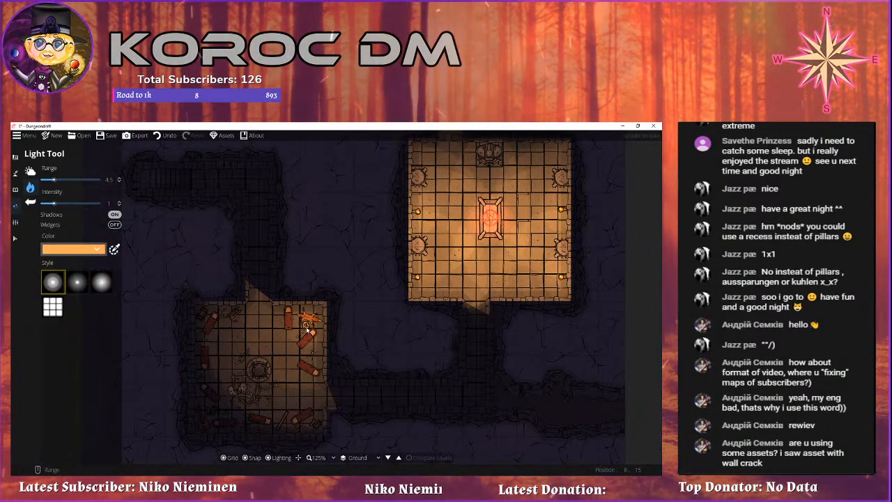
pyautogui.click(306, 330)
# Place an orange light with range 3.5 at the bend of the stair corridor, and another light at the bend of the corridor below the altar room.
pyautogui.scroll(-5, 434, 295)
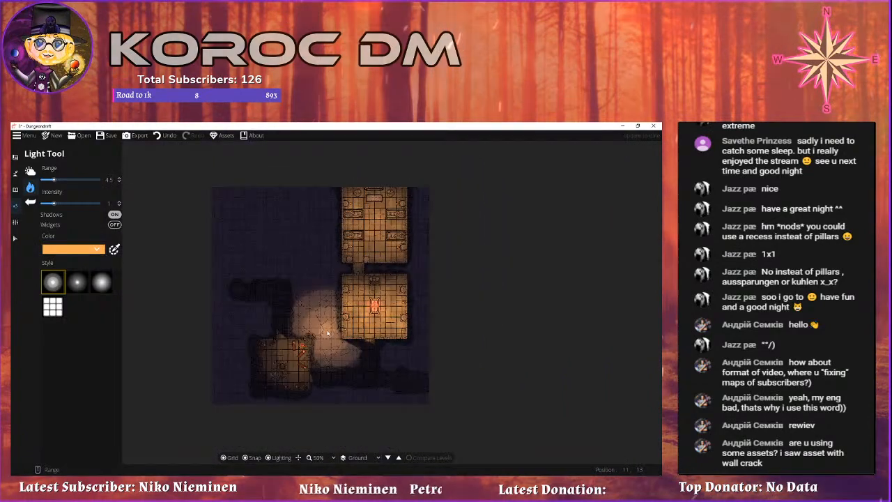
pyautogui.scroll(5, 282, 289)
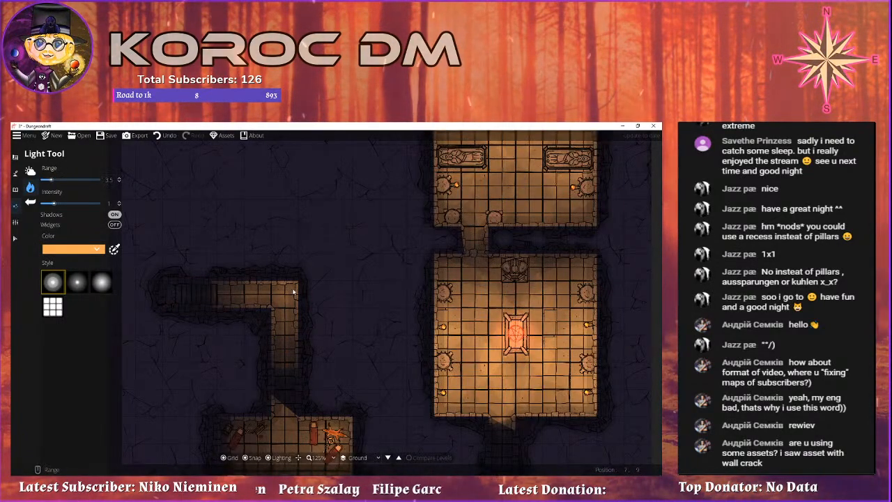
pyautogui.moveTo(385, 307); pyautogui.dragTo(286, 195)
pyautogui.moveTo(372, 283); pyautogui.dragTo(346, 246)
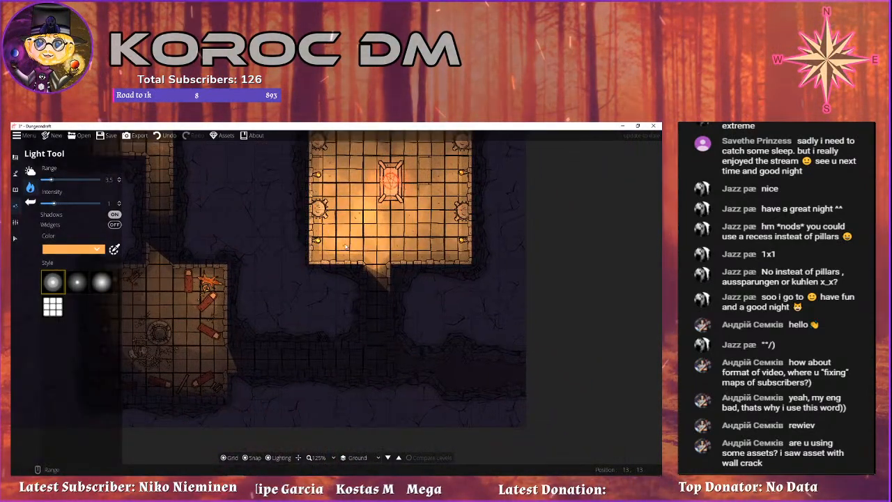
pyautogui.moveTo(284, 282); pyautogui.dragTo(385, 301)
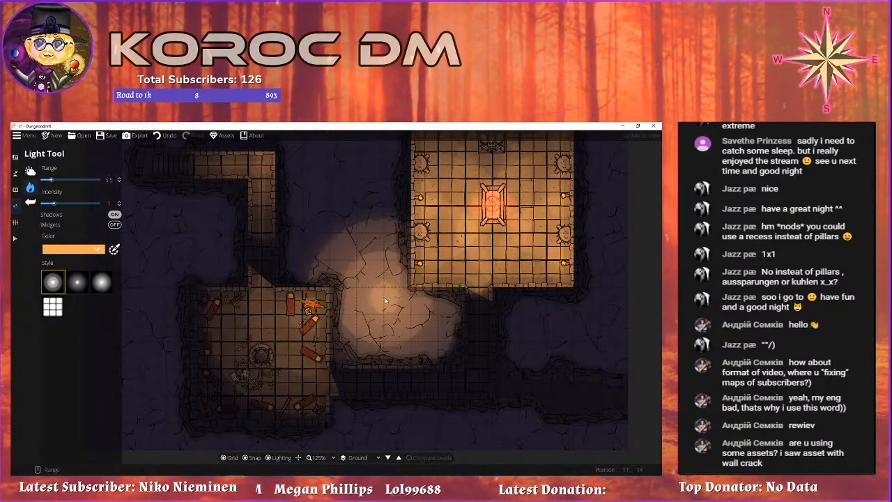
pyautogui.moveTo(321, 228); pyautogui.dragTo(239, 268)
pyautogui.scroll(-4, 238, 268)
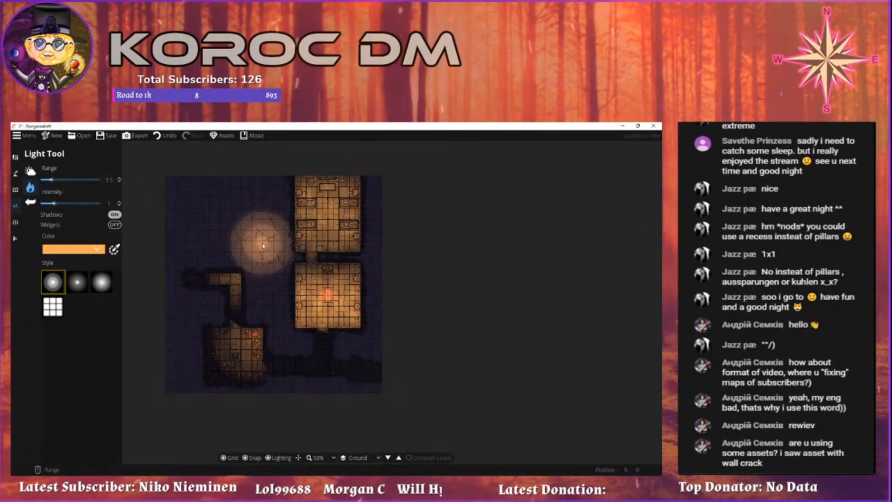
pyautogui.scroll(4, 230, 223)
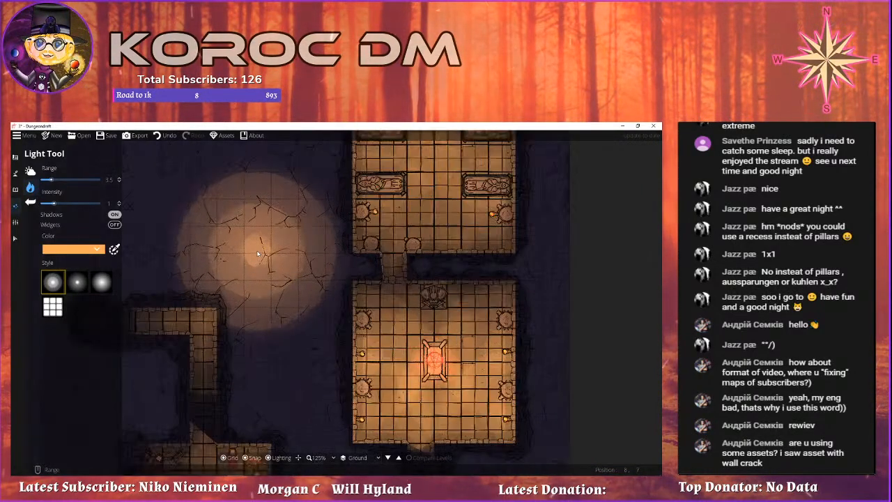
pyautogui.moveTo(306, 386); pyautogui.dragTo(261, 216)
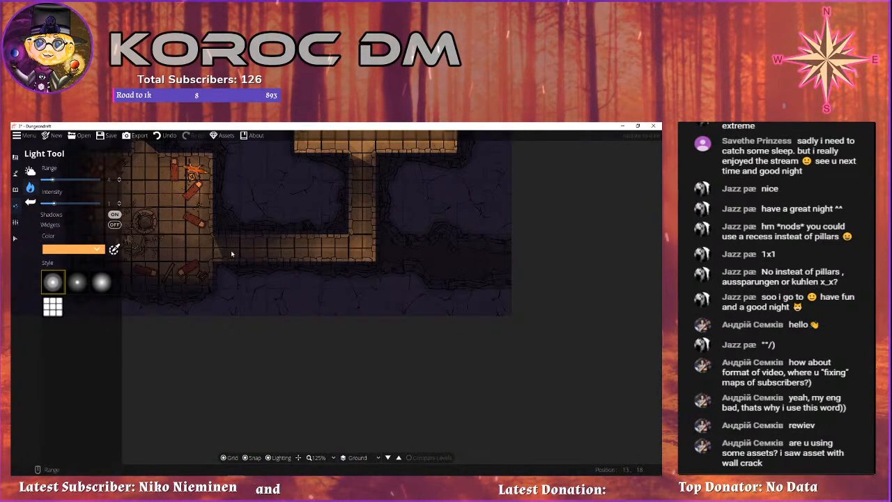
# Turn off snapping and place a Lantern 01 object at scale 1.2 on the lit corner of each of the two corridors.
pyautogui.click(16, 173)
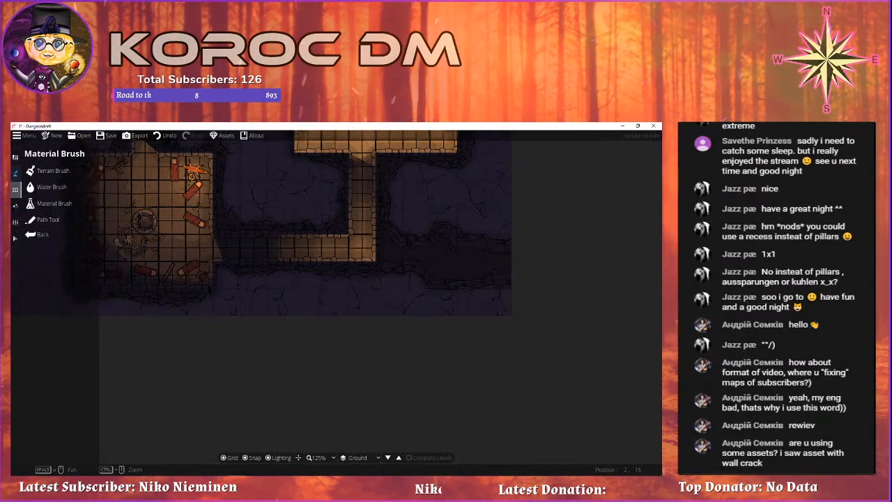
pyautogui.click(15, 189)
pyautogui.click(42, 171)
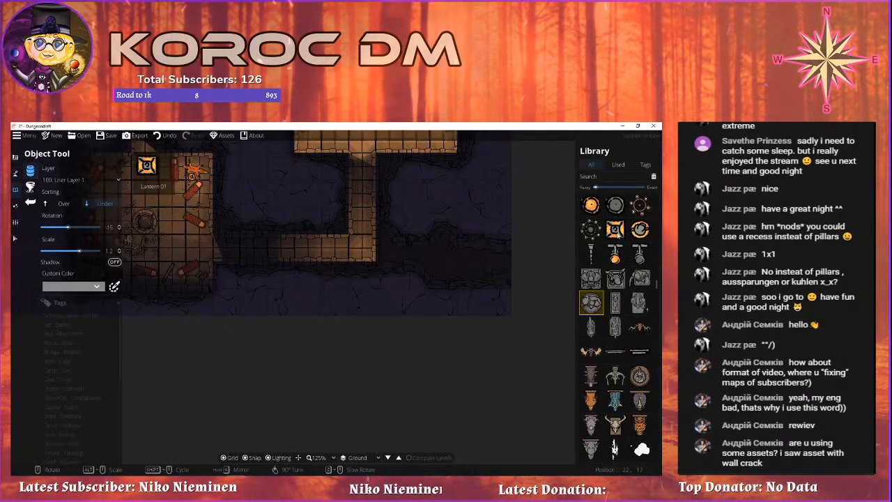
pyautogui.scroll(1, 364, 258)
pyautogui.click(252, 458)
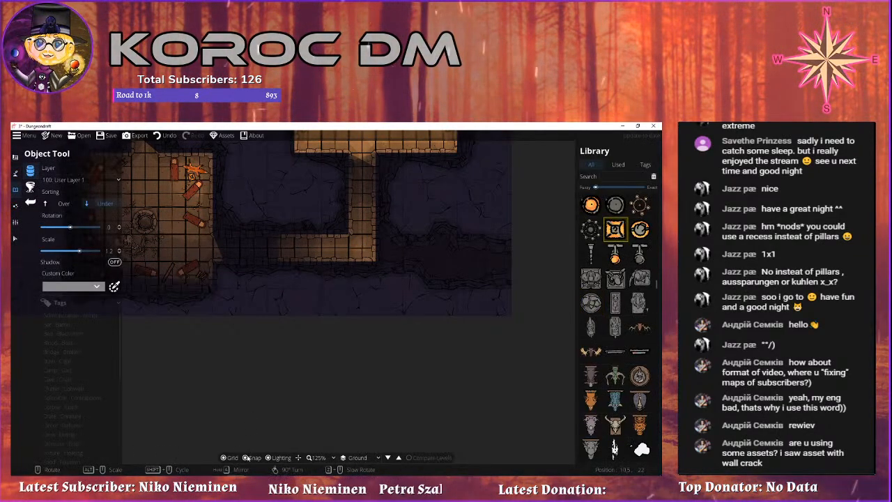
pyautogui.click(371, 258)
pyautogui.moveTo(212, 254); pyautogui.dragTo(310, 258)
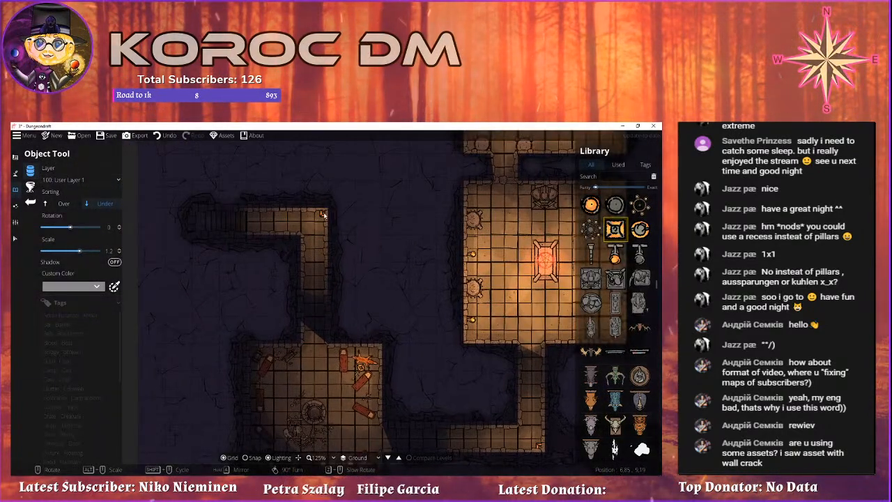
pyautogui.scroll(-4, 399, 278)
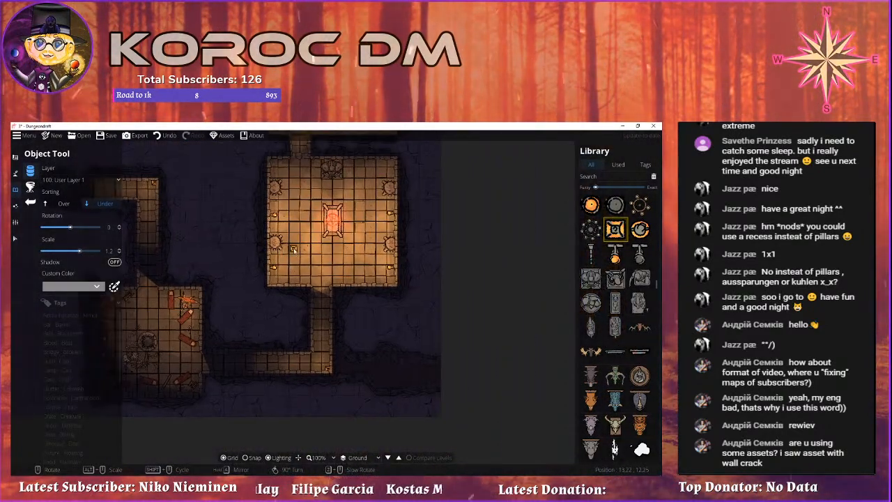
pyautogui.moveTo(320, 276); pyautogui.dragTo(292, 247)
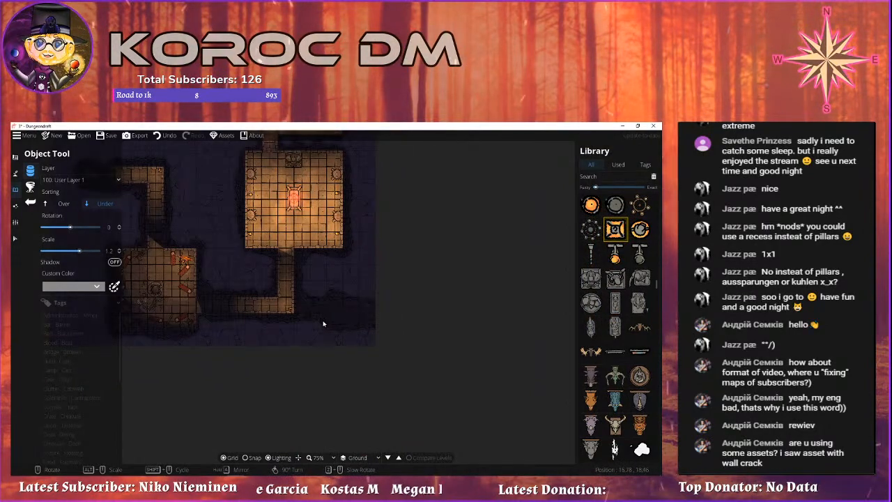
pyautogui.scroll(2, 240, 286)
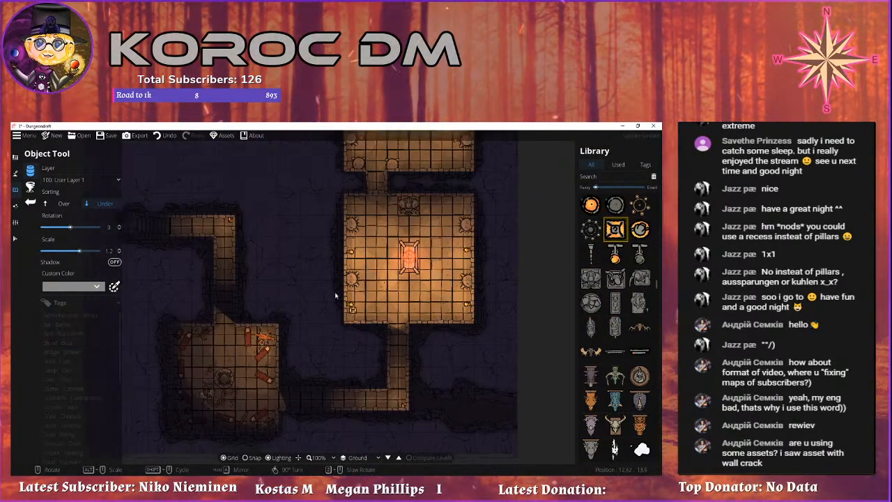
# Find the spider webs in the object library and place a web at scale 0.7 in the widened part of the cave passage.
pyautogui.scroll(1, 387, 304)
pyautogui.moveTo(382, 329); pyautogui.dragTo(307, 300)
pyautogui.scroll(1, 370, 306)
pyautogui.scroll(9, 627, 251)
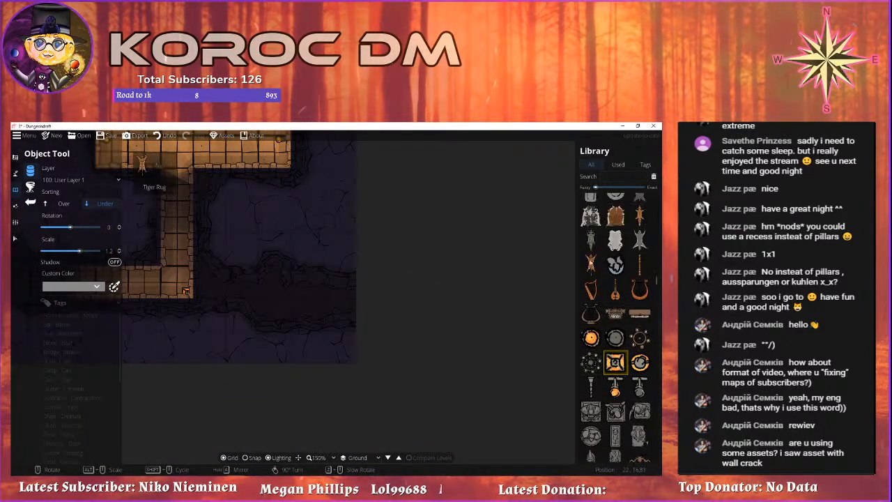
pyautogui.scroll(10, 626, 251)
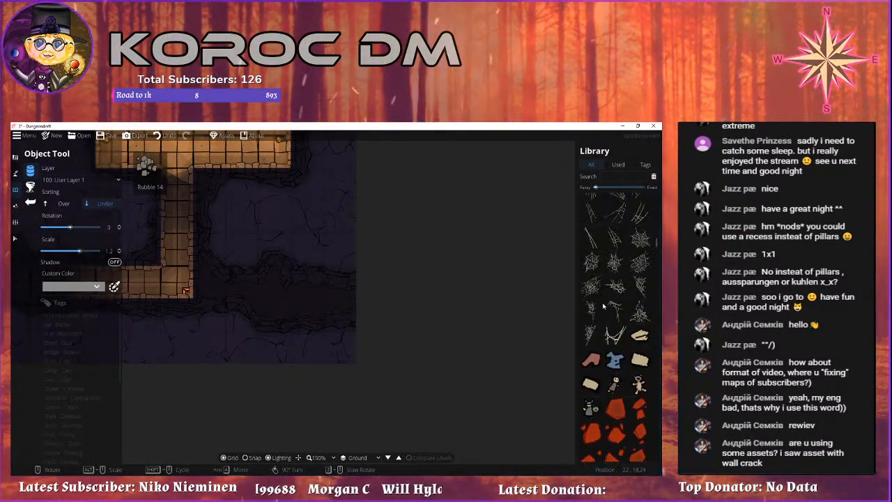
pyautogui.scroll(2, 342, 298)
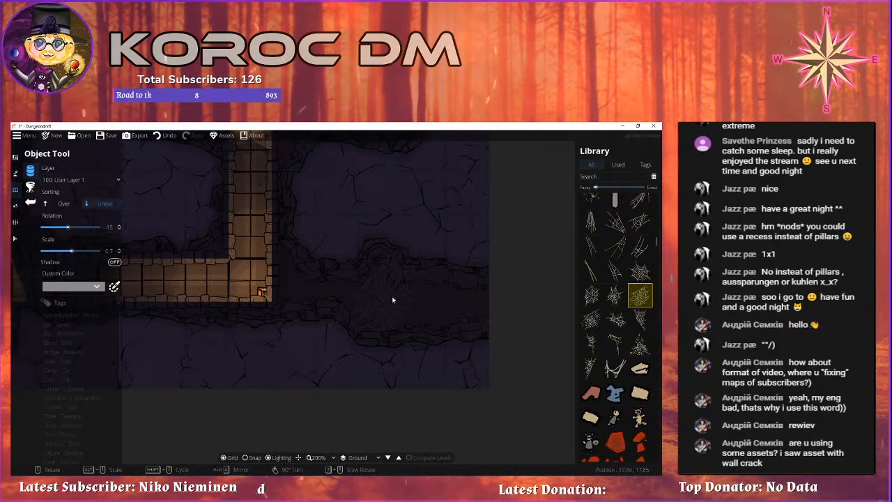
# Place a different, dense spider web at scale 0.5 with rotation -36 near the map-edge end of the cave passage.
pyautogui.click(616, 296)
pyautogui.click(591, 320)
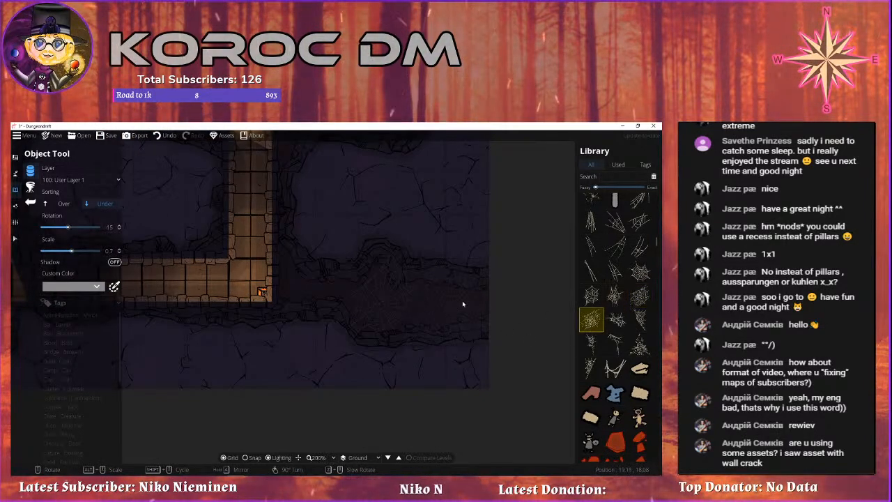
pyautogui.scroll(-3, 465, 303)
pyautogui.scroll(4, 469, 302)
pyautogui.scroll(-6, 468, 304)
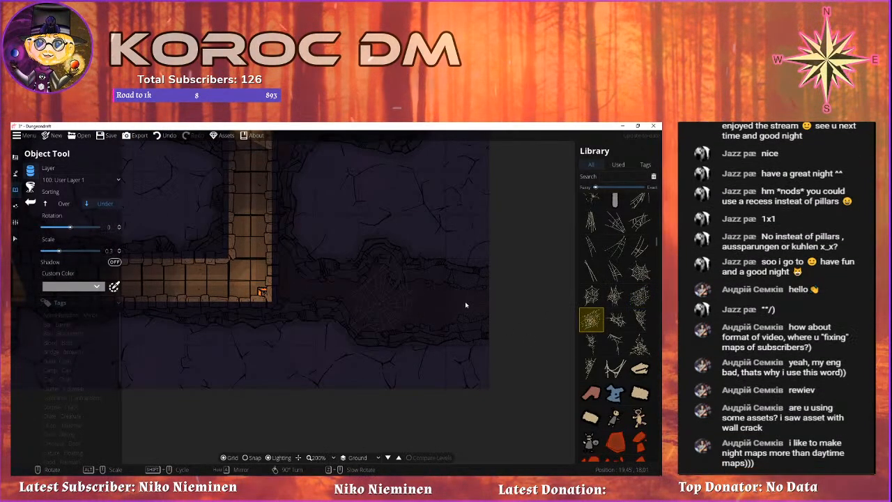
pyautogui.scroll(4, 463, 308)
pyautogui.scroll(-1, 458, 311)
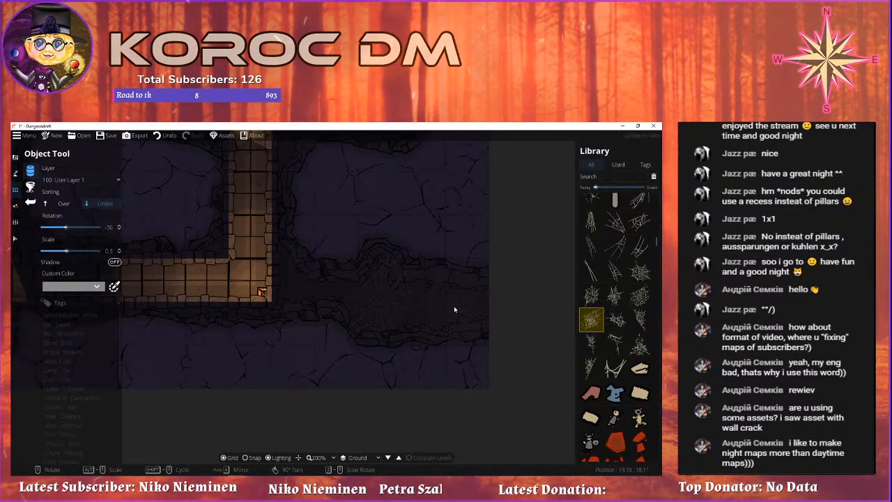
pyautogui.click(455, 309)
# Place another spider web style at scale 1.1 where the cave passage meets the corridor corner.
pyautogui.click(613, 320)
pyautogui.scroll(2, 307, 289)
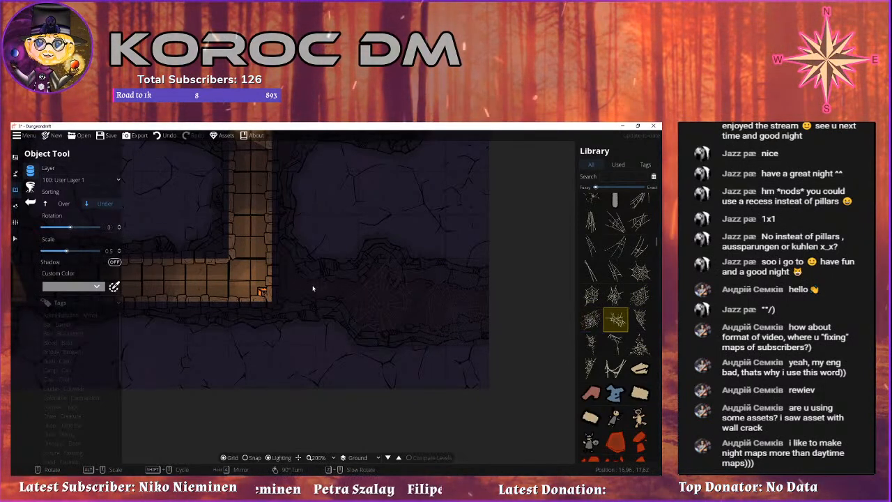
pyautogui.scroll(3, 310, 287)
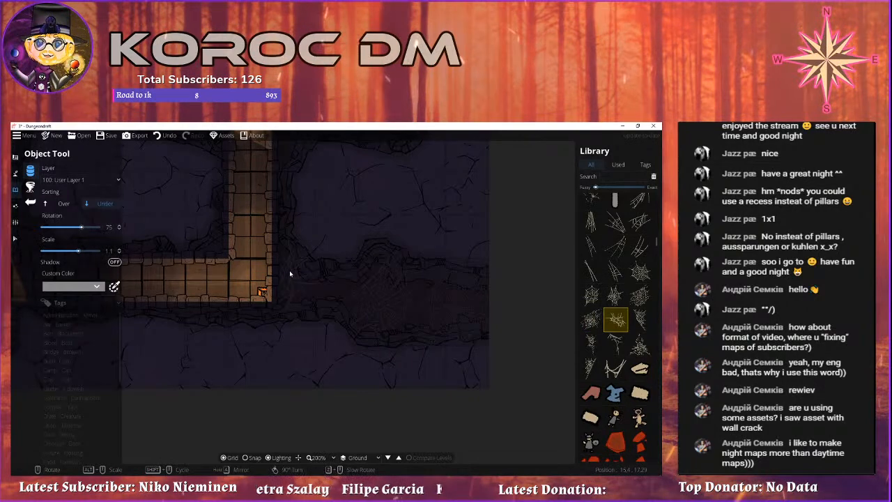
pyautogui.scroll(-5, 307, 286)
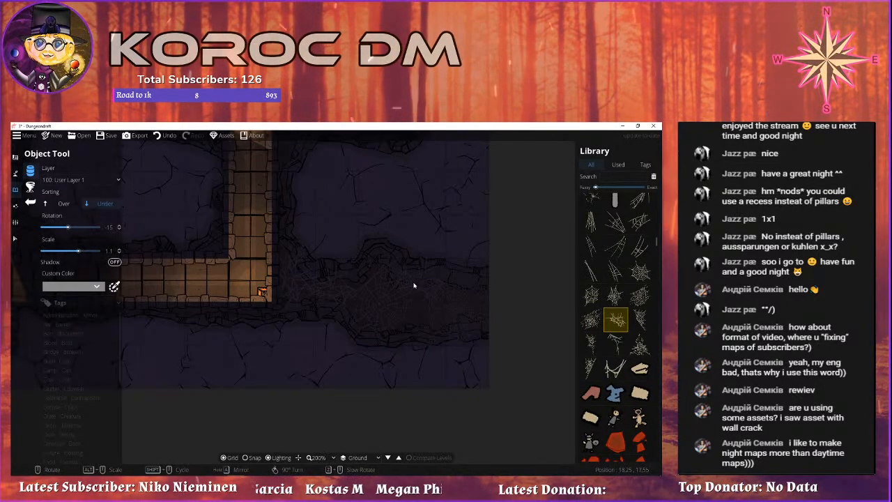
# Place the web-wrapped body object at scale 1.1 with rotation -75 among the webs in the cave passage.
pyautogui.scroll(-3, 511, 377)
pyautogui.scroll(5, 613, 328)
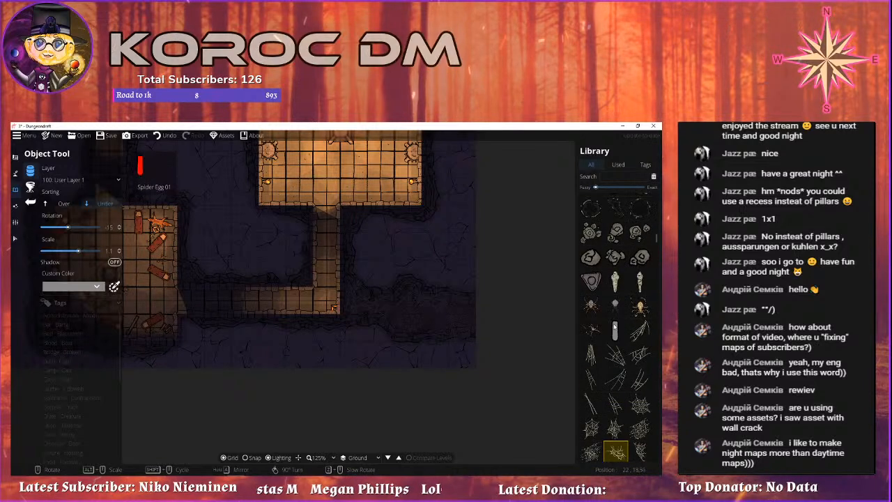
pyautogui.click(640, 348)
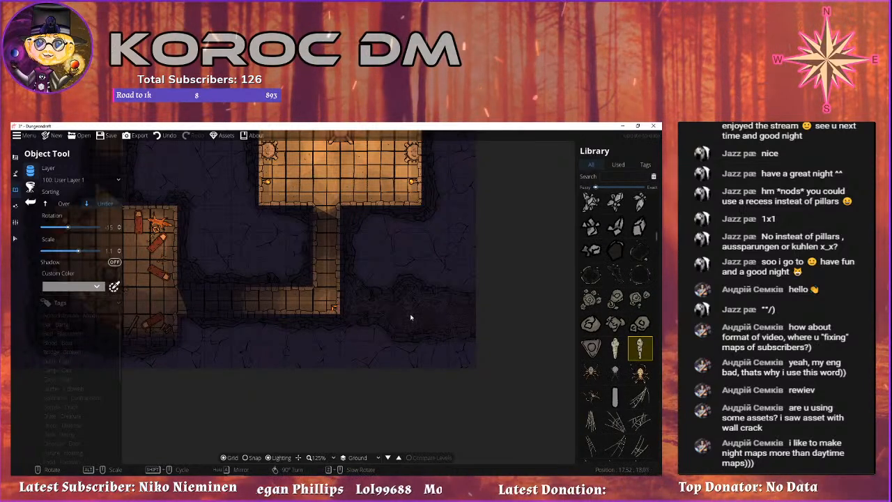
pyautogui.scroll(3, 412, 319)
pyautogui.scroll(-4, 413, 321)
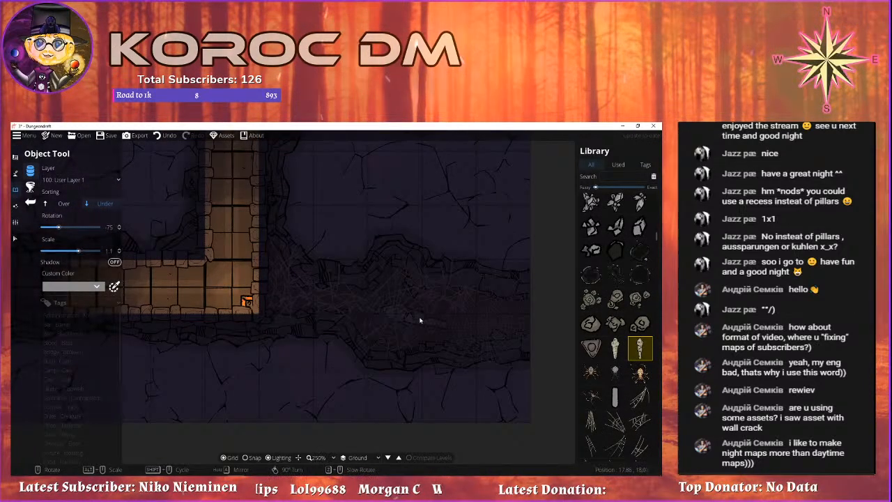
pyautogui.click(466, 312)
pyautogui.moveTo(440, 314); pyautogui.dragTo(388, 305)
# Find the cave crystals in the library, tint them pink, and place a cluster at scale 1.1 with rotation 165 in the cave passage's upper niche.
pyautogui.scroll(2, 613, 253)
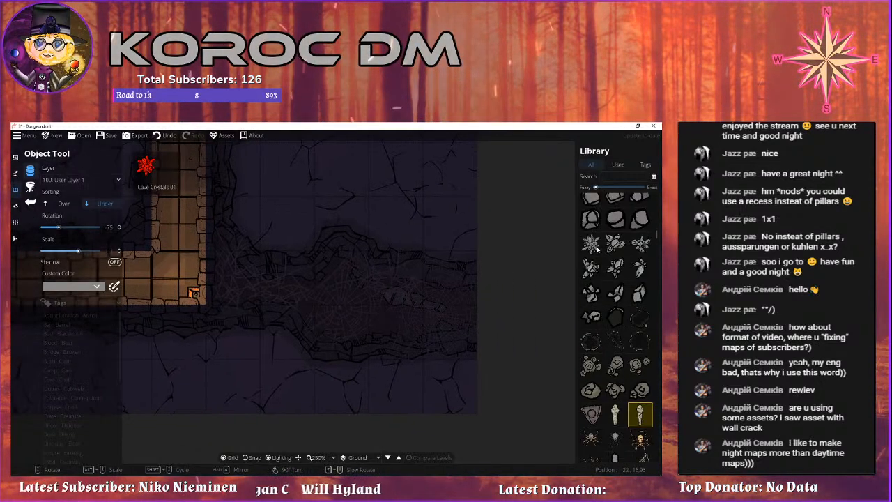
pyautogui.click(624, 246)
pyautogui.click(85, 290)
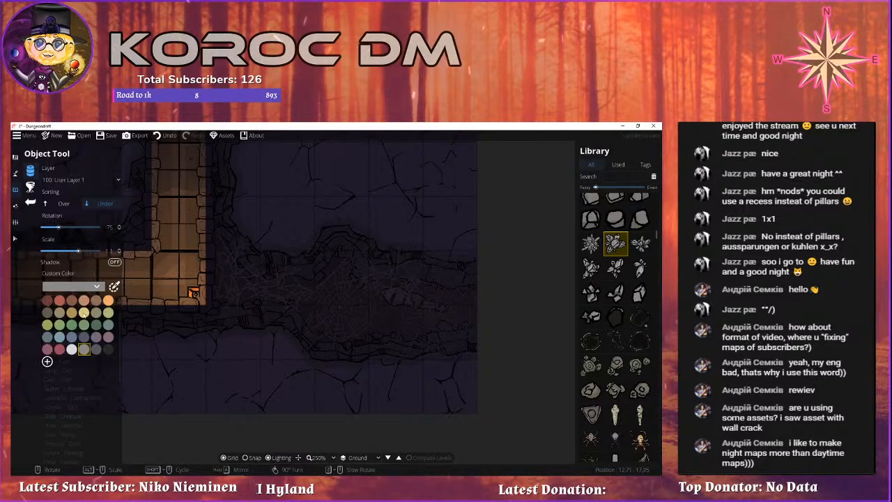
pyautogui.click(47, 348)
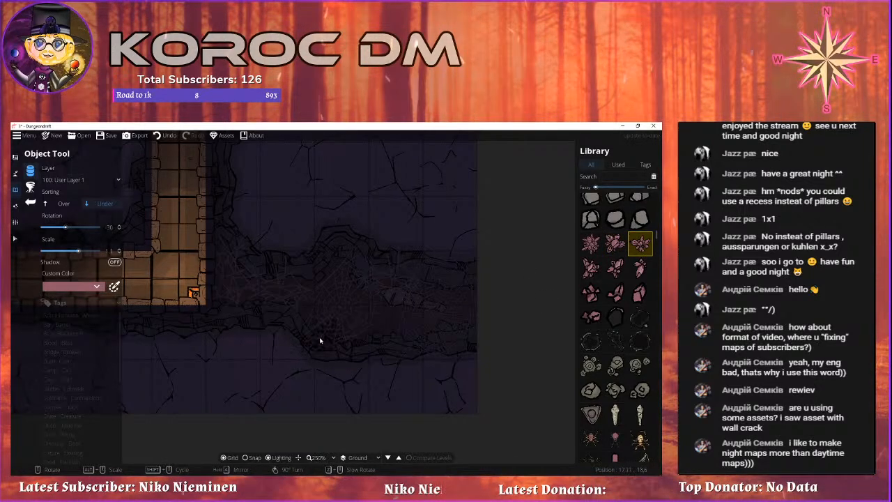
pyautogui.scroll(-10, 325, 337)
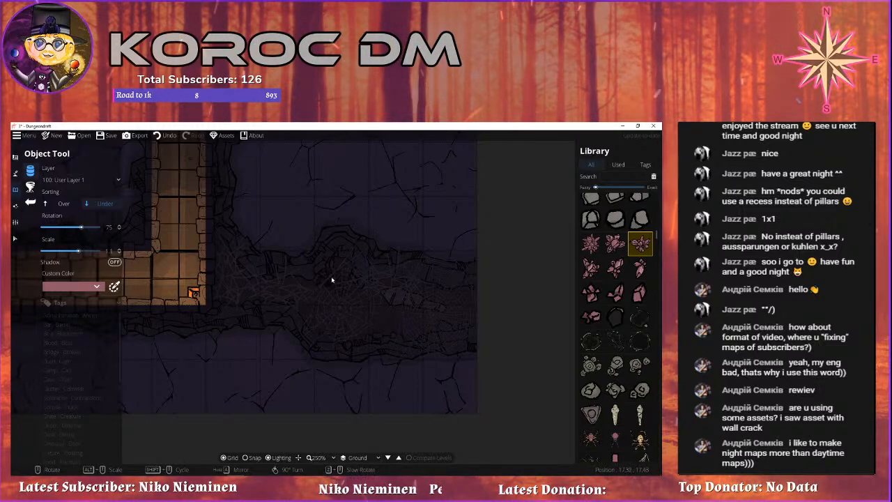
pyautogui.scroll(-1, 341, 271)
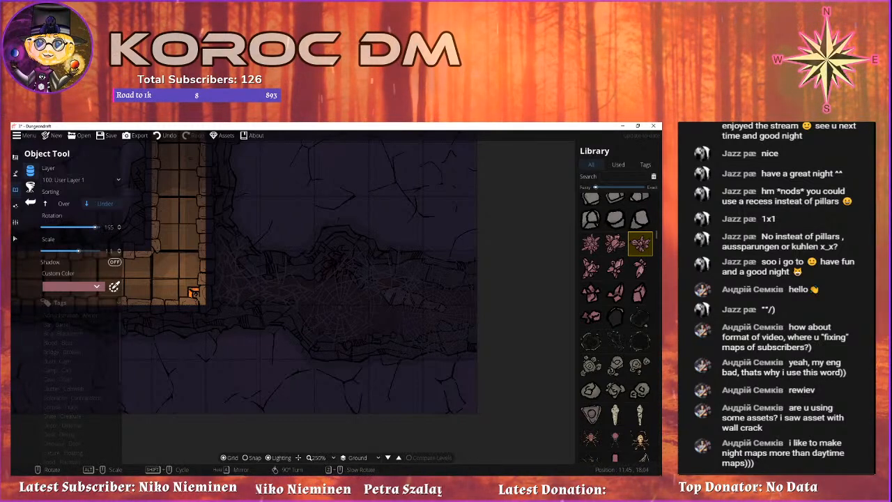
# Place a purple light (hex 9134d7) with range 2 and intensity 1 on the crystal cluster in the cave passage.
pyautogui.click(16, 205)
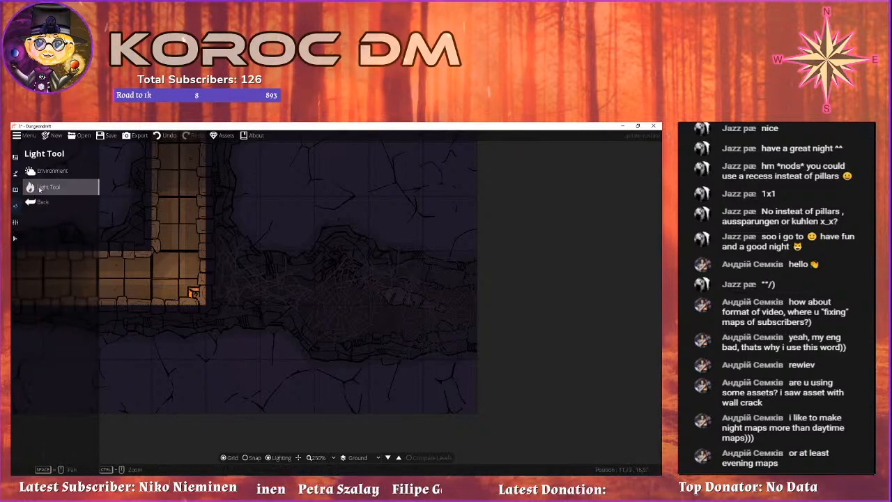
pyautogui.click(44, 186)
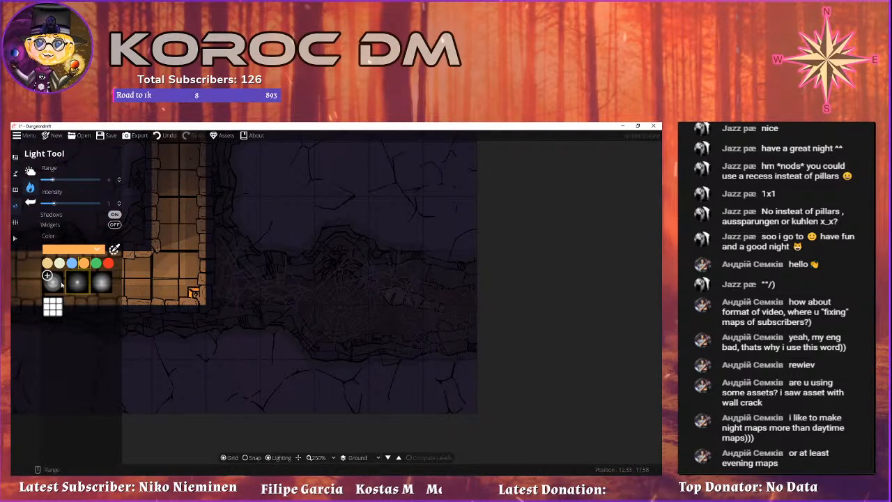
pyautogui.click(98, 248)
pyautogui.moveTo(136, 330); pyautogui.dragTo(136, 325)
pyautogui.click(110, 273)
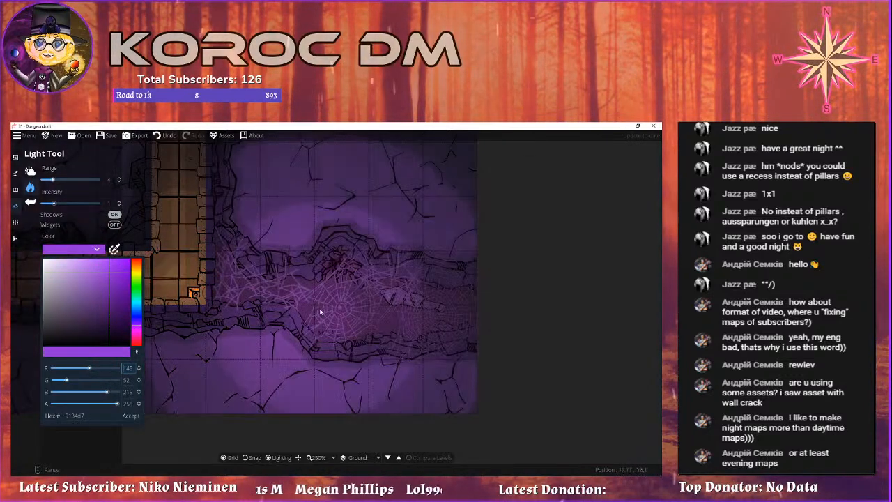
pyautogui.click(131, 416)
pyautogui.scroll(-3, 345, 280)
pyautogui.scroll(1, 340, 275)
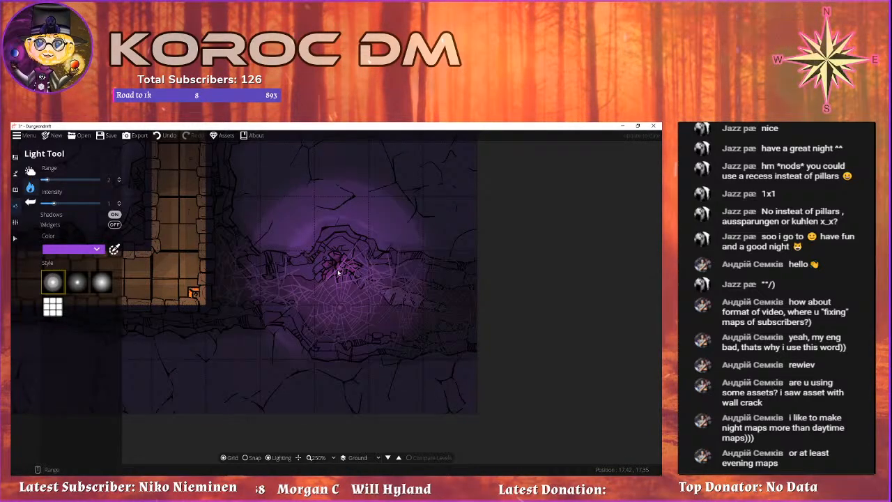
pyautogui.scroll(-3, 186, 370)
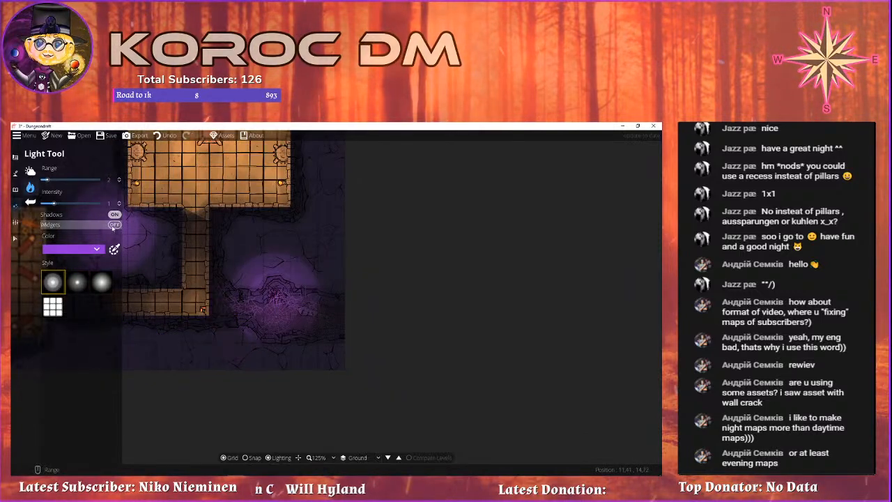
pyautogui.moveTo(285, 355); pyautogui.dragTo(388, 333)
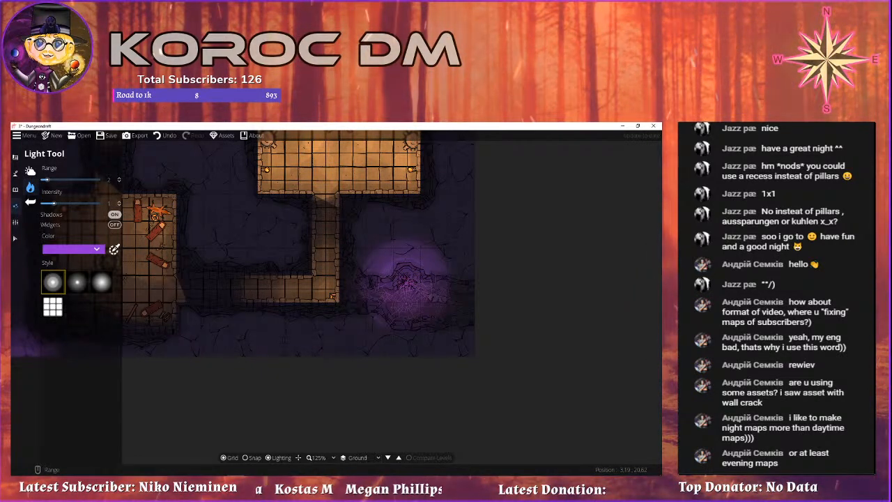
pyautogui.press('super+d')
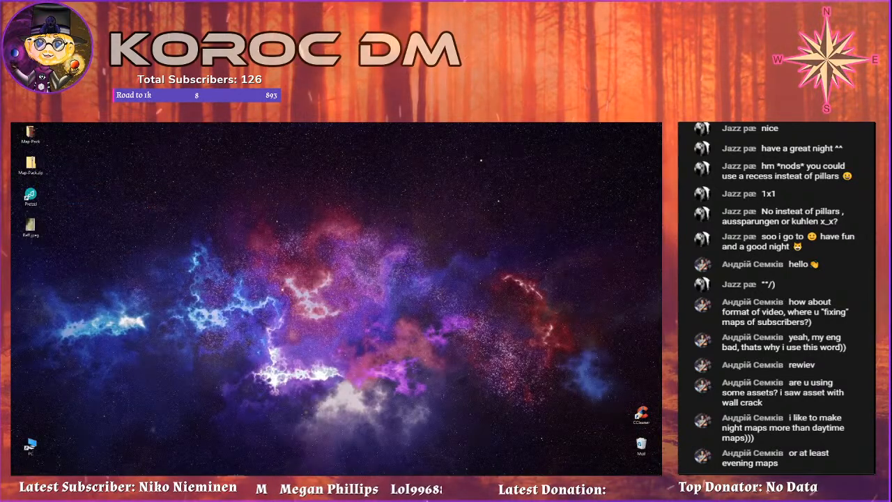
pyautogui.press('super+d')
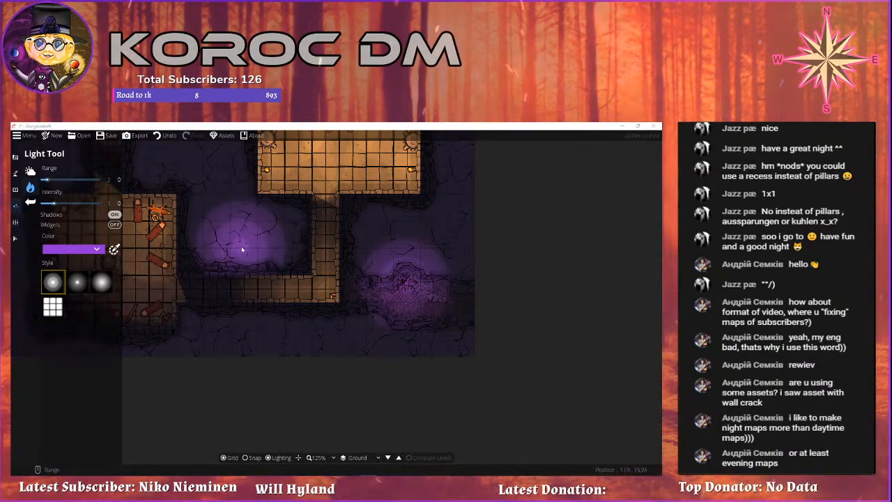
pyautogui.click(16, 239)
pyautogui.moveTo(203, 238); pyautogui.dragTo(275, 344)
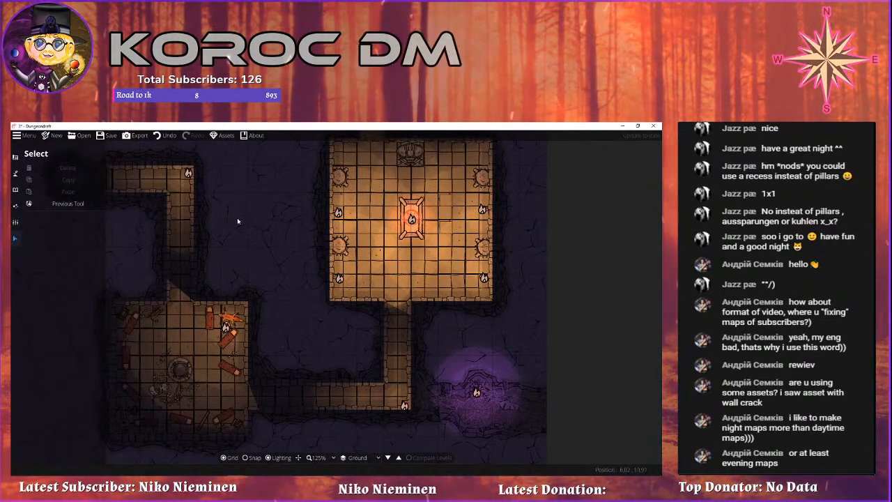
pyautogui.click(16, 188)
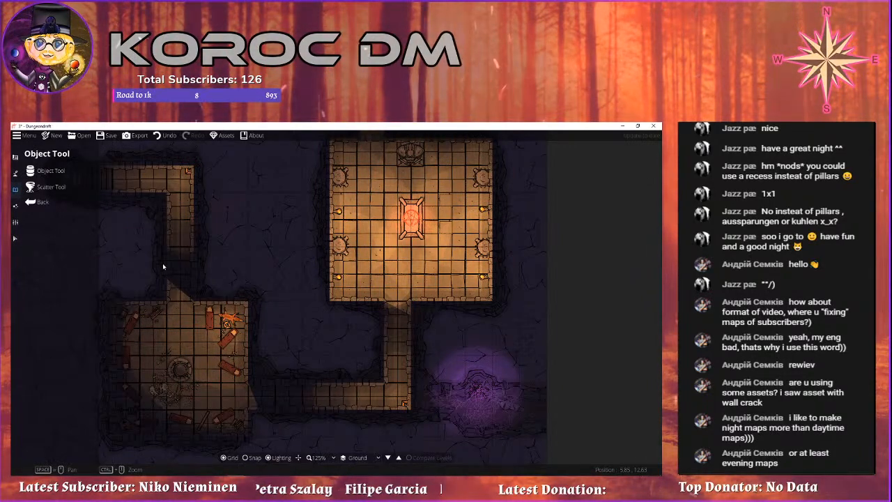
# Open the export options, compare the map with lighting off and on, and close them without exporting.
pyautogui.click(137, 135)
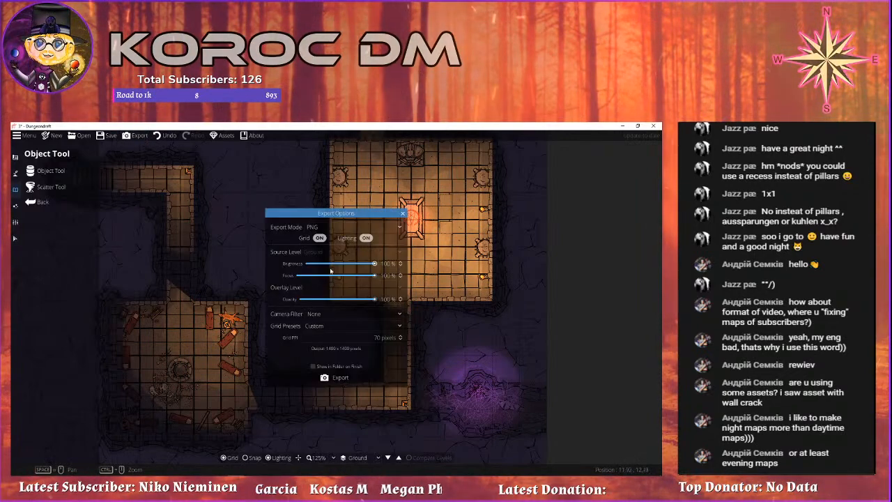
pyautogui.click(365, 237)
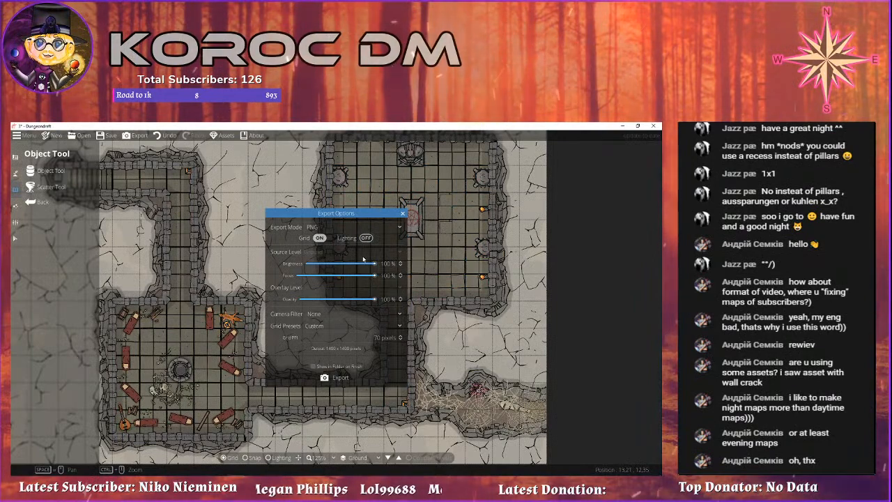
pyautogui.click(364, 238)
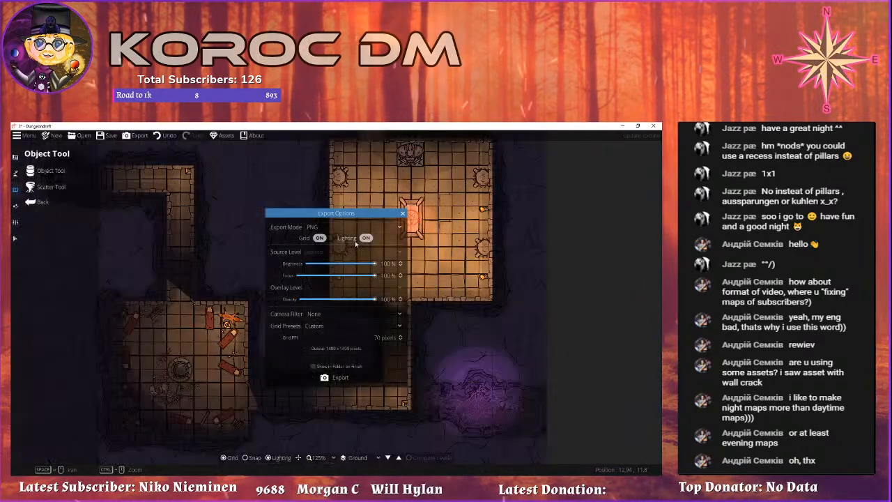
pyautogui.click(403, 215)
# Look over the lit rooms, the corridors, the cave passage and the empty rock area in the map's upper-left part.
pyautogui.moveTo(302, 228); pyautogui.dragTo(244, 307)
pyautogui.moveTo(221, 260); pyautogui.dragTo(207, 373)
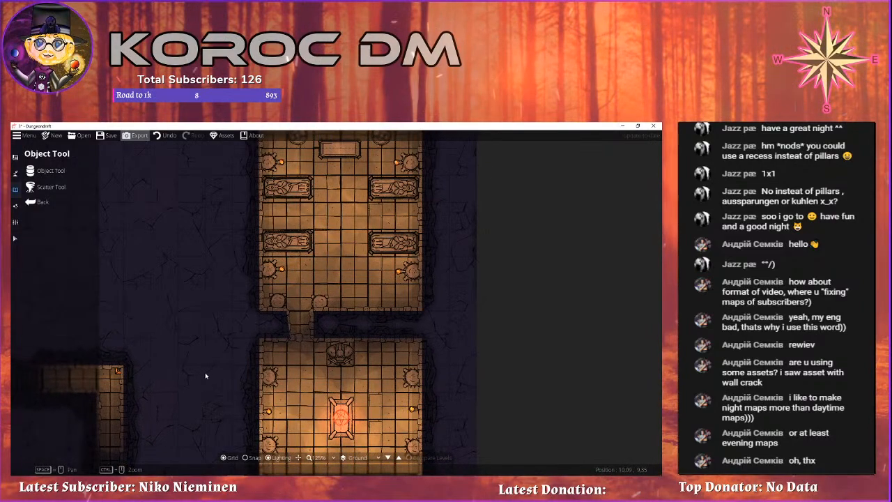
pyautogui.moveTo(152, 279); pyautogui.dragTo(170, 366)
pyautogui.moveTo(162, 310); pyautogui.dragTo(184, 179)
pyautogui.moveTo(216, 410); pyautogui.dragTo(245, 217)
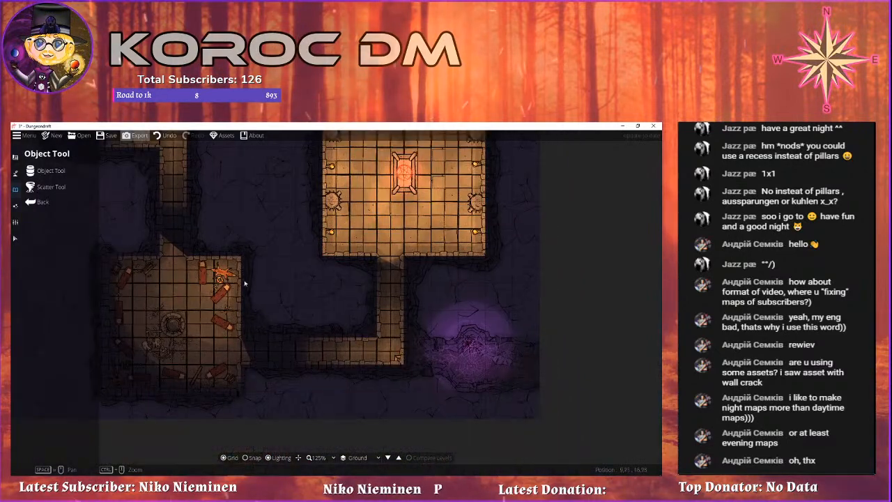
pyautogui.moveTo(259, 314); pyautogui.dragTo(243, 274)
pyautogui.moveTo(243, 193); pyautogui.dragTo(315, 337)
pyautogui.moveTo(285, 258); pyautogui.dragTo(343, 376)
pyautogui.scroll(-5, 272, 294)
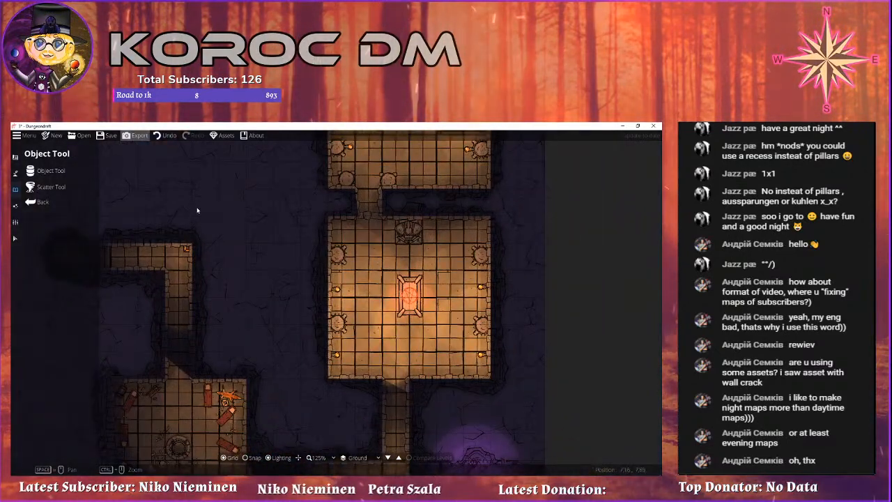
pyautogui.moveTo(257, 279); pyautogui.dragTo(270, 292)
pyautogui.scroll(-3, 272, 253)
pyautogui.moveTo(263, 235); pyautogui.dragTo(362, 336)
pyautogui.scroll(6, 272, 265)
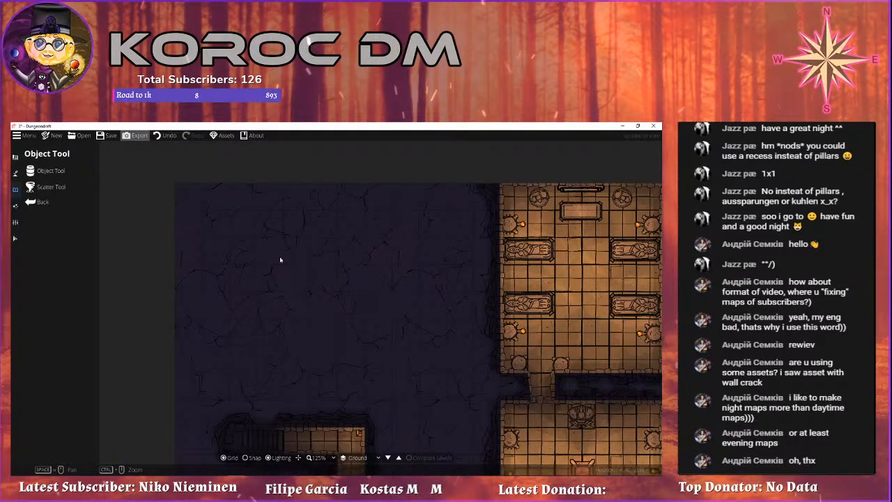
# Paint a large irregular cavern floor with the Material Brush on the Below Ground layer in the empty rock above the stair corridor.
pyautogui.click(48, 174)
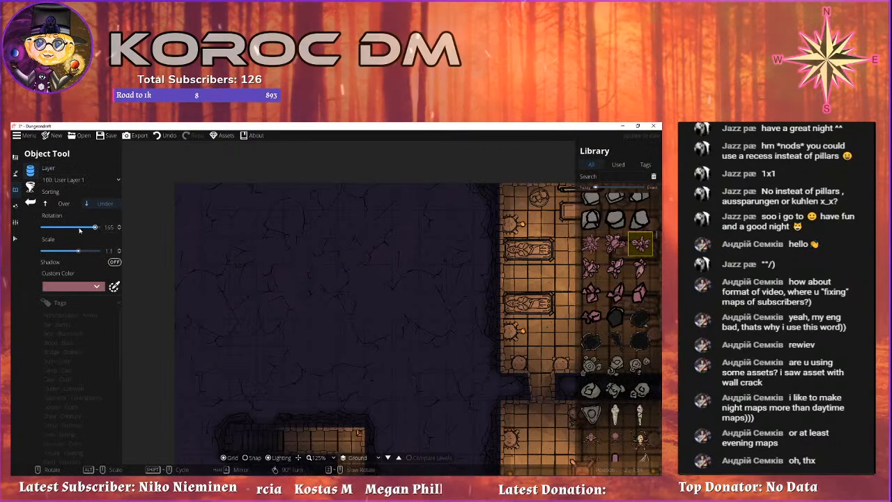
pyautogui.click(15, 173)
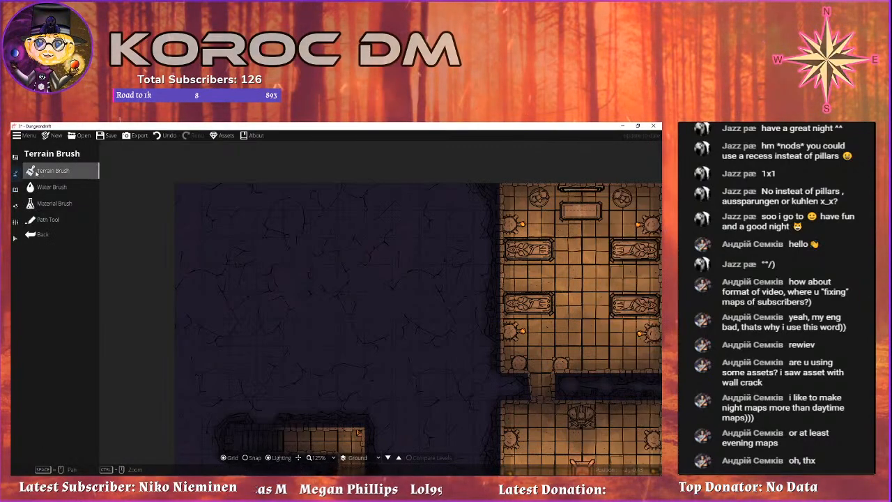
pyautogui.click(50, 203)
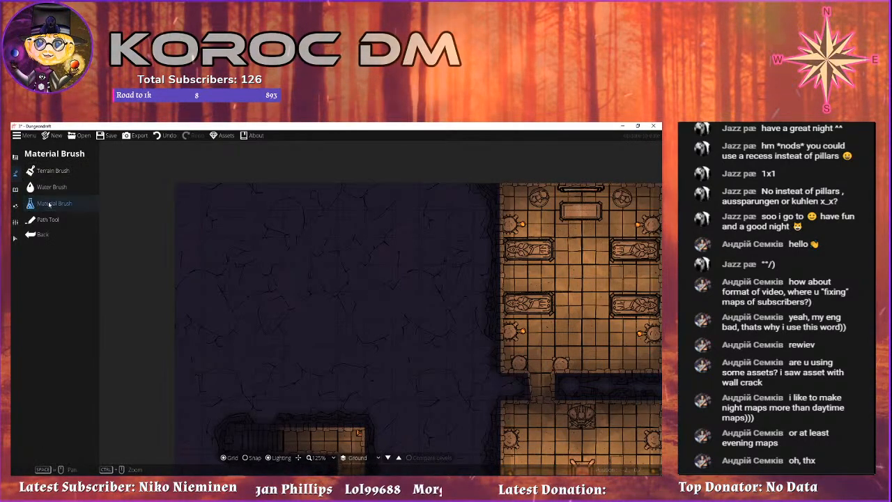
pyautogui.click(80, 305)
pyautogui.moveTo(290, 274)
pyautogui.mouseDown()
pyautogui.moveTo(318, 299)
pyautogui.moveTo(215, 295)
pyautogui.moveTo(355, 334)
pyautogui.mouseUp()
pyautogui.moveTo(384, 264)
pyautogui.mouseDown()
pyautogui.moveTo(409, 329)
pyautogui.moveTo(323, 314)
pyautogui.moveTo(275, 261)
pyautogui.moveTo(313, 282)
pyautogui.moveTo(343, 371)
pyautogui.moveTo(263, 316)
pyautogui.moveTo(352, 370)
pyautogui.moveTo(373, 346)
pyautogui.moveTo(305, 401)
pyautogui.moveTo(322, 402)
pyautogui.moveTo(282, 402)
pyautogui.mouseUp()
pyautogui.moveTo(409, 297)
pyautogui.mouseDown()
pyautogui.moveTo(431, 381)
pyautogui.moveTo(352, 367)
pyautogui.moveTo(420, 381)
pyautogui.moveTo(378, 380)
pyautogui.mouseUp()
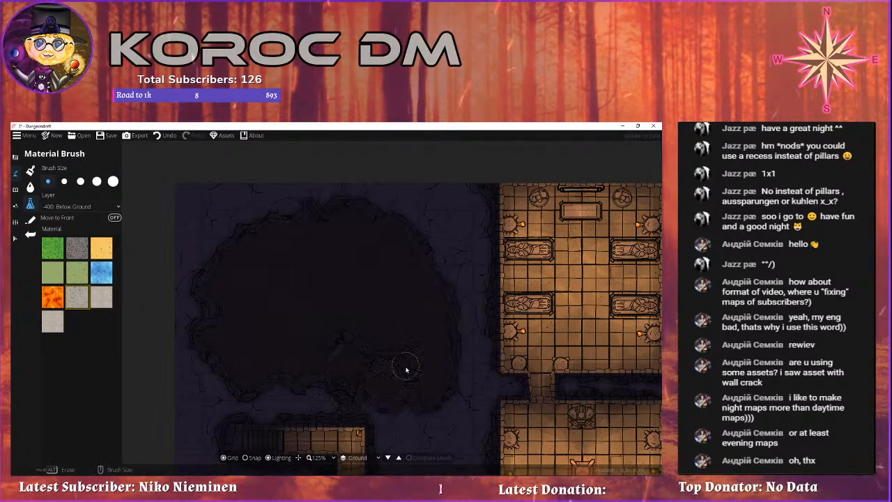
# Erase a small rock pillar in the upper part of the cavern and fill in the cavern's uneven west edge.
pyautogui.click(352, 264)
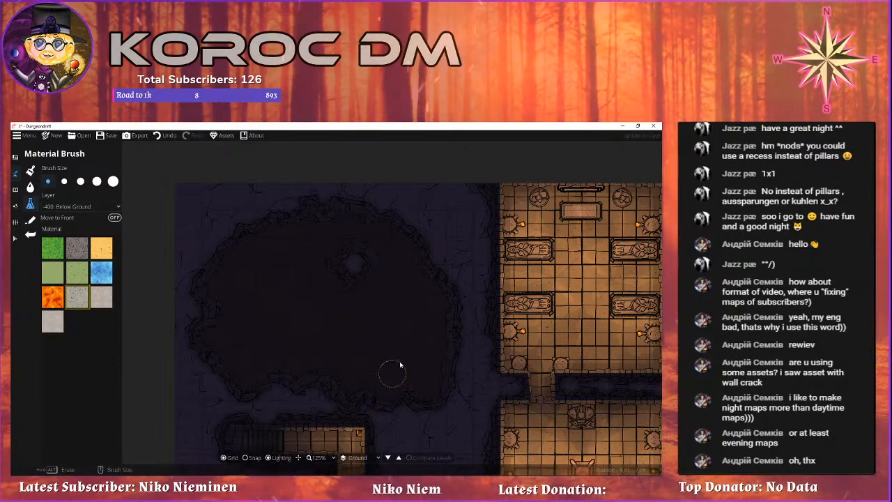
pyautogui.moveTo(400, 352); pyautogui.dragTo(328, 258)
pyautogui.moveTo(271, 241); pyautogui.dragTo(339, 303)
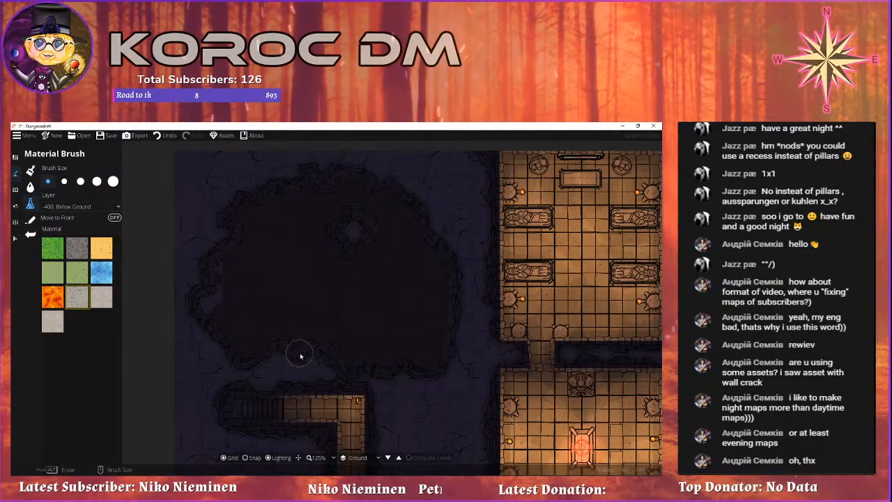
# Find the dragon skull in the object library and place it in the cavern's northwest part, rotated 30 degrees.
pyautogui.click(15, 189)
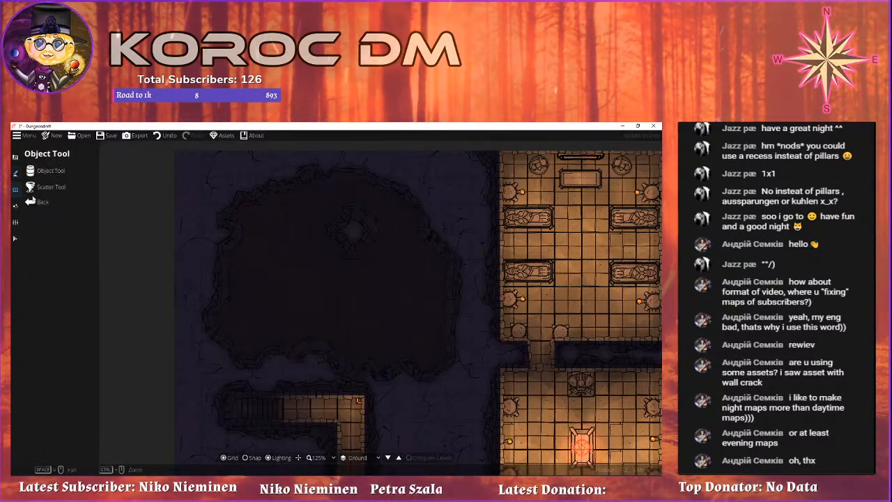
pyautogui.click(38, 174)
pyautogui.scroll(-3, 620, 334)
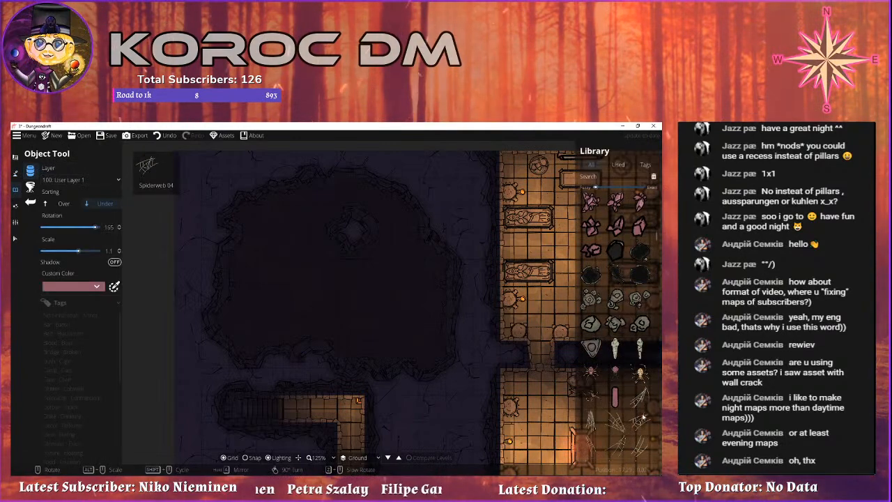
pyautogui.scroll(-10, 643, 421)
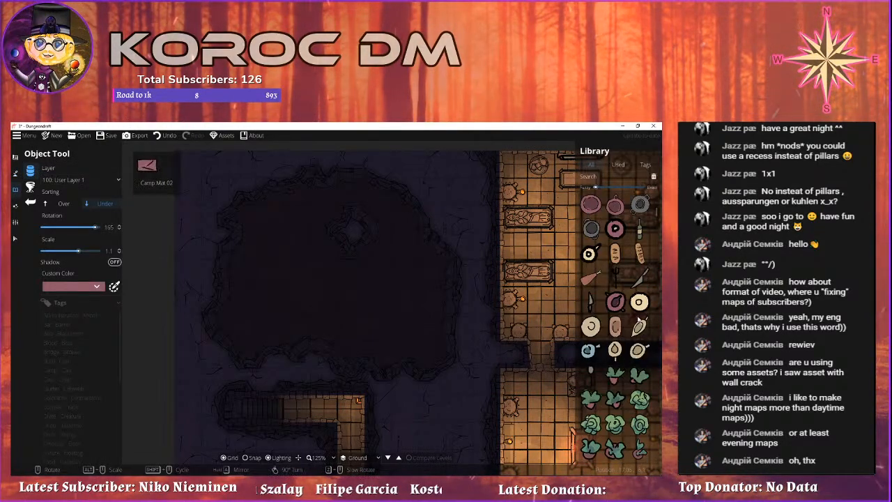
pyautogui.scroll(5, 660, 322)
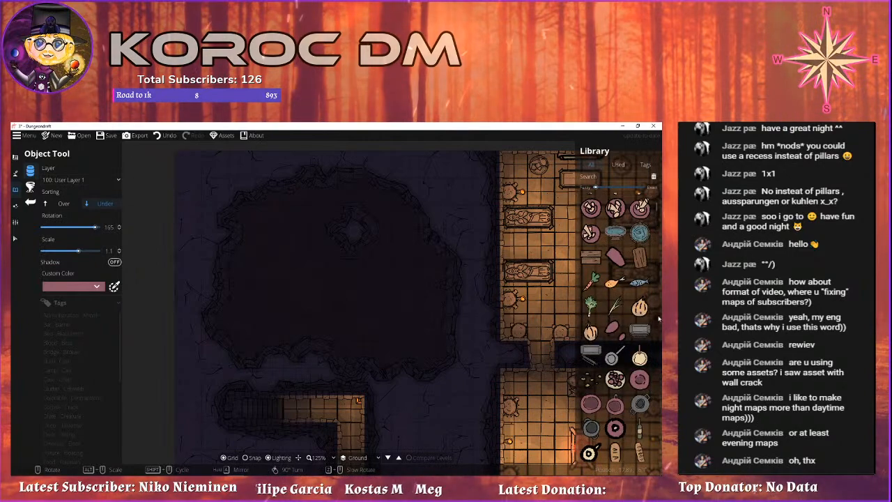
pyautogui.scroll(6, 655, 314)
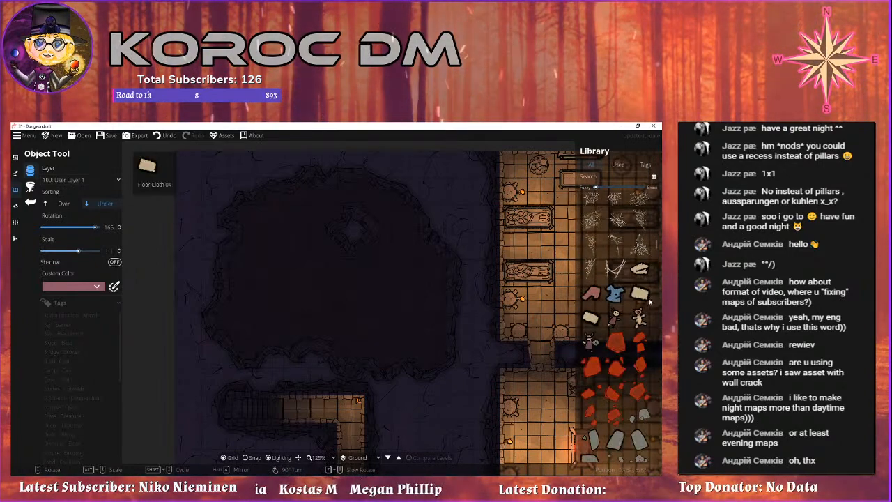
pyautogui.scroll(-2, 651, 301)
pyautogui.moveTo(558, 330); pyautogui.dragTo(447, 333)
pyautogui.scroll(-3, 627, 320)
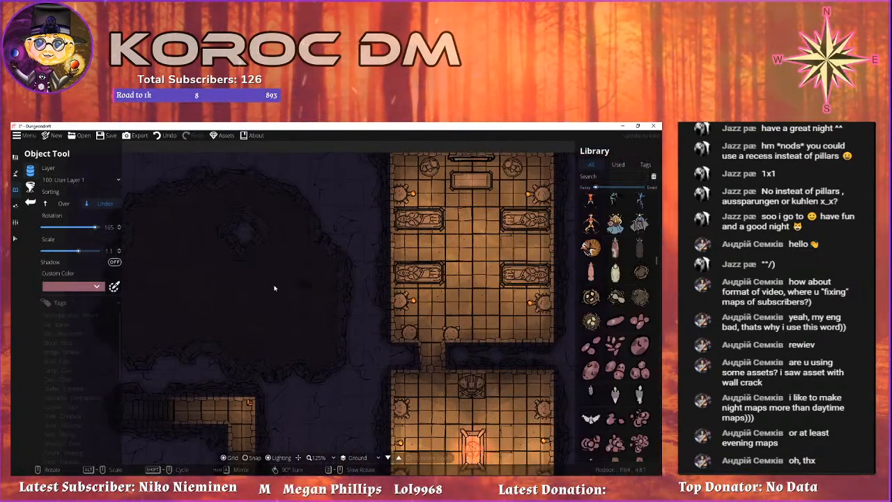
pyautogui.moveTo(310, 287); pyautogui.dragTo(359, 326)
pyautogui.scroll(-6, 603, 272)
pyautogui.scroll(-3, 601, 267)
pyautogui.click(640, 241)
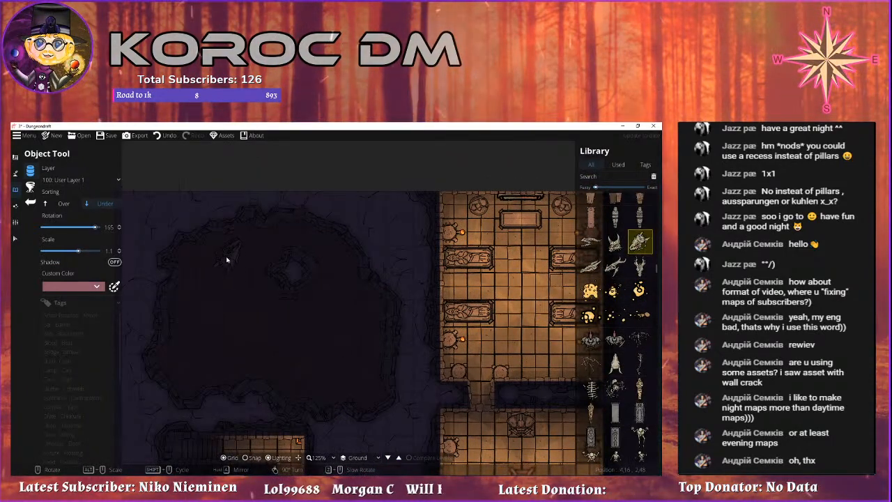
pyautogui.scroll(-9, 224, 261)
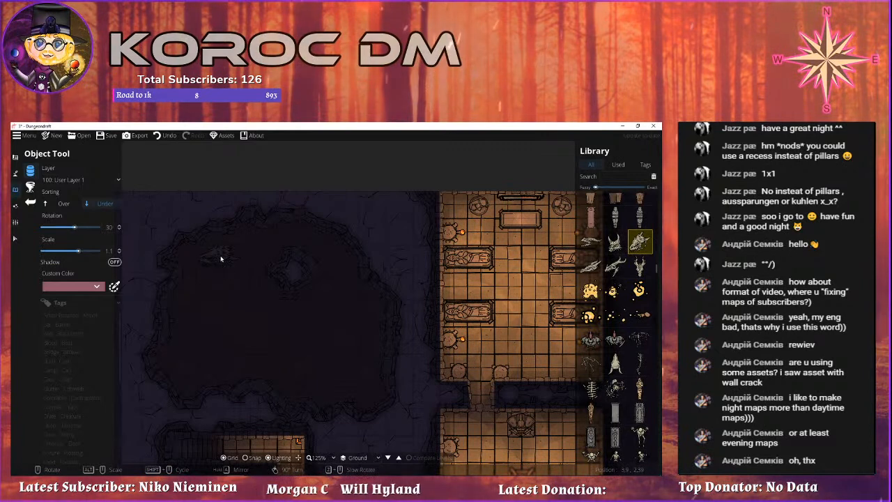
# Place the Monster Bones 04 spine and tail in the cavern's southeast part, rotated -60 degrees.
pyautogui.click(639, 340)
pyautogui.scroll(-7, 268, 333)
pyautogui.scroll(2, 263, 317)
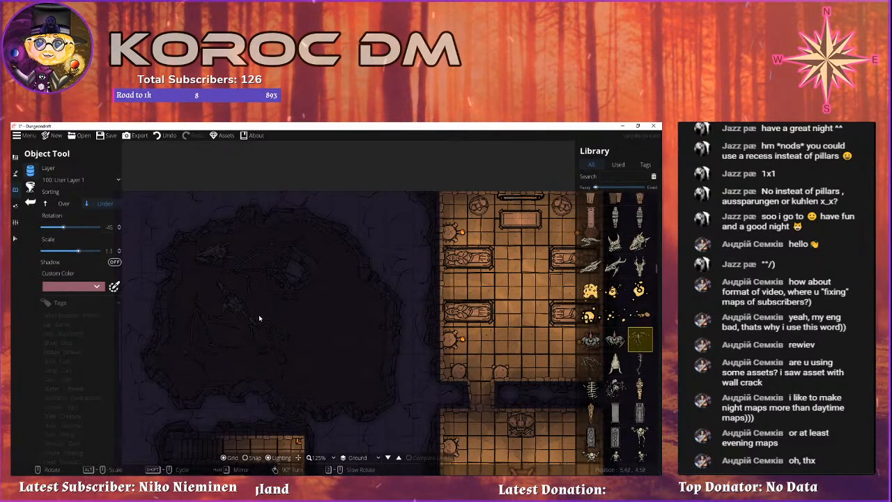
pyautogui.keyDown('shift'); pyautogui.scroll(-1, 271, 326); pyautogui.keyUp('shift')
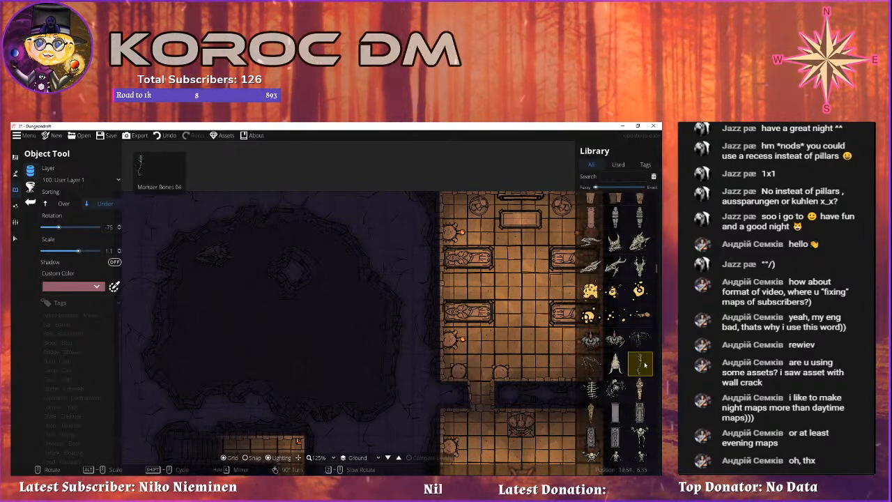
pyautogui.scroll(3, 282, 329)
pyautogui.click(331, 363)
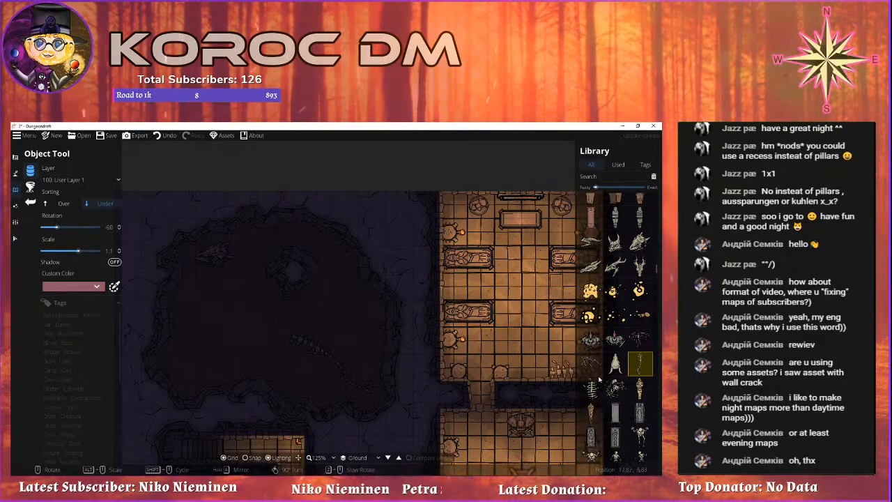
# Add wing bones on the cavern's east and west sides and a rib cage rotated -30 degrees southeast of the skull.
pyautogui.keyDown('shift'); pyautogui.scroll(2, 352, 323); pyautogui.keyUp('shift')
pyautogui.scroll(1, 335, 306)
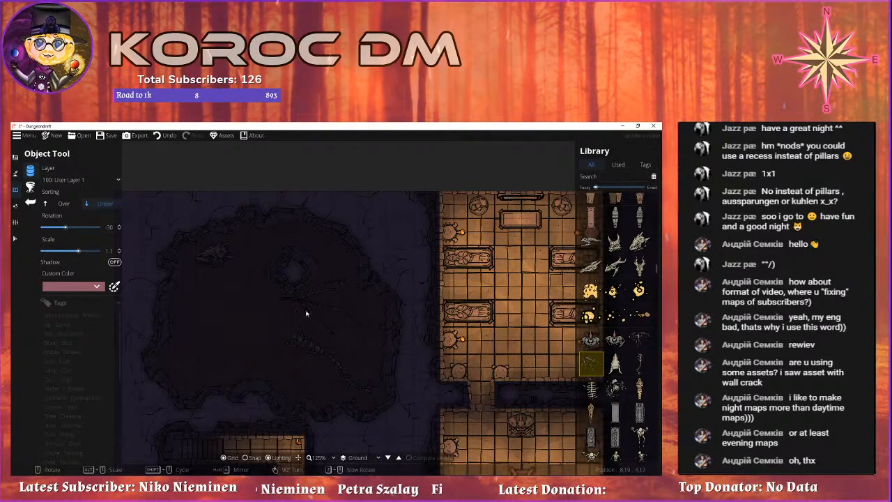
pyautogui.scroll(1, 216, 342)
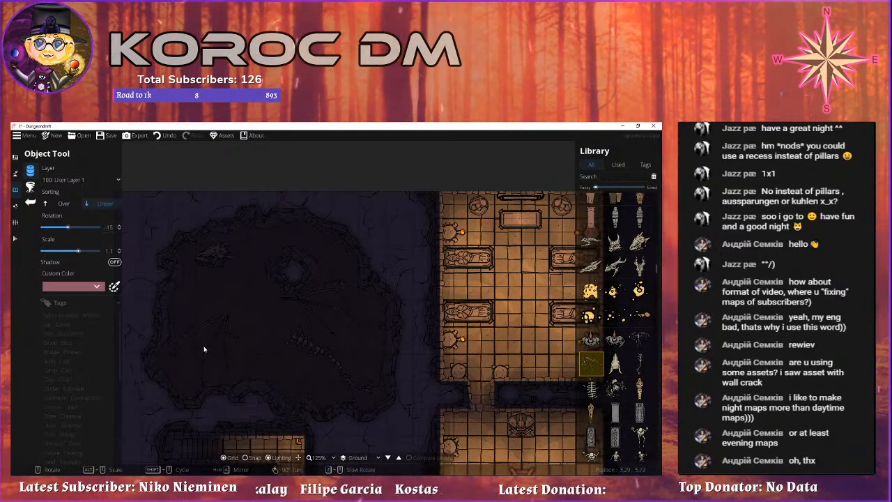
pyautogui.click(599, 389)
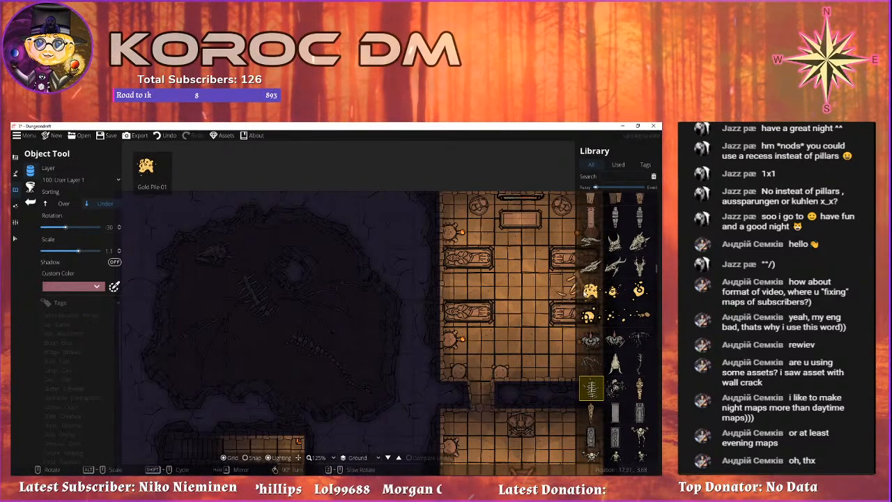
# Place a Gold Pile 01 enlarged to about 1.6 scale beside the skull and a smaller gold pile near the cavern's west wall.
pyautogui.click(590, 291)
pyautogui.keyDown('alt'); pyautogui.scroll(6, 264, 246); pyautogui.keyUp('alt')
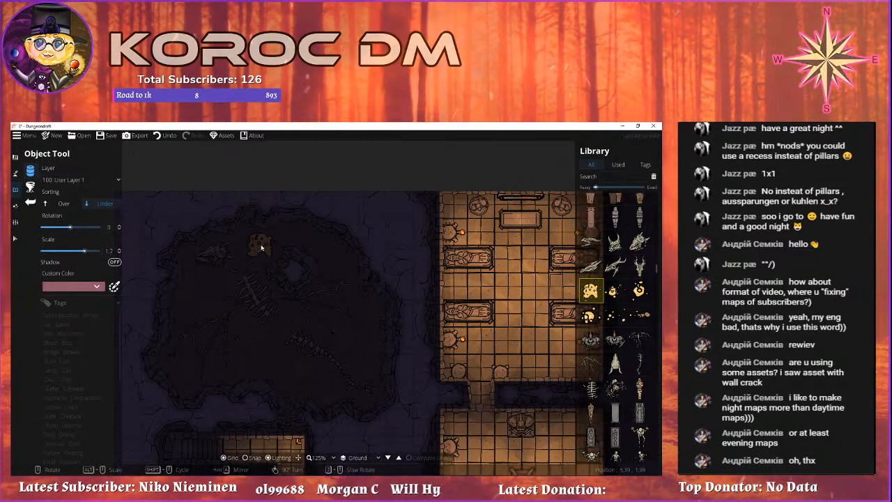
pyautogui.click(257, 249)
pyautogui.keyDown('shift'); pyautogui.scroll(-1, 193, 302); pyautogui.keyUp('shift')
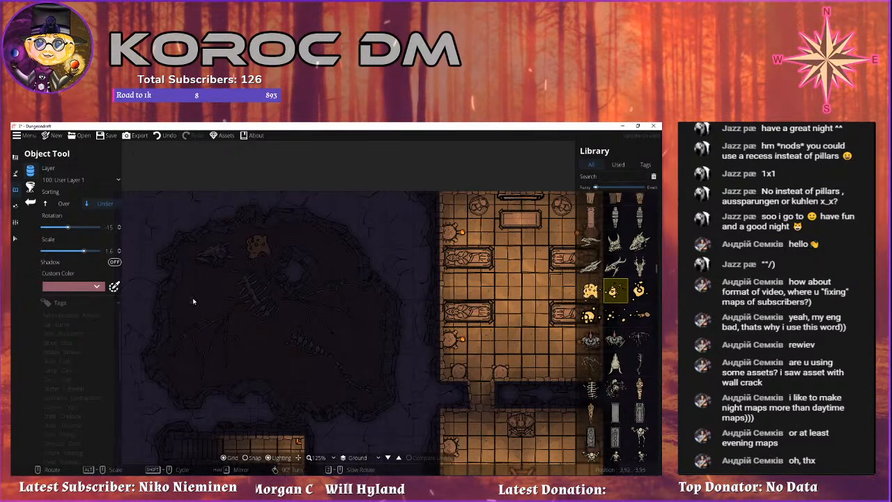
pyautogui.click(188, 301)
pyautogui.keyDown('shift'); pyautogui.scroll(-1, 235, 356); pyautogui.keyUp('shift')
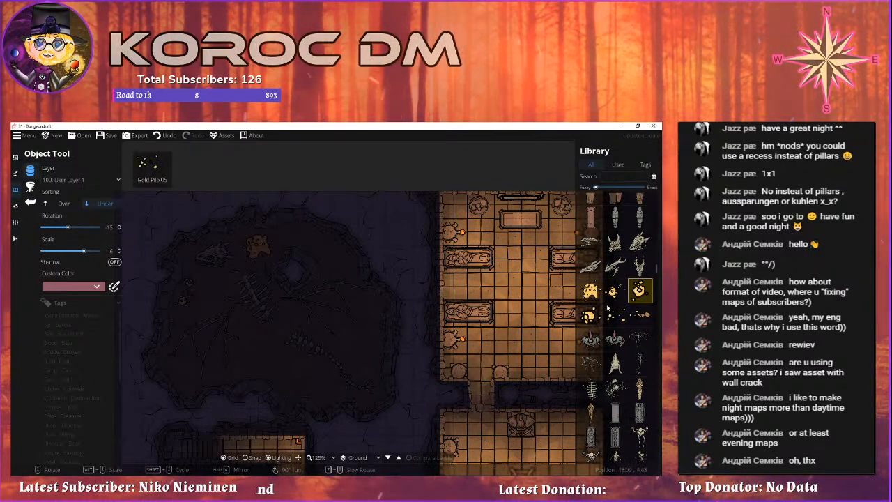
# Place another rotated Gold Pile 01 in the cavern's northeast part, east of the small rock pillar.
pyautogui.click(590, 290)
pyautogui.click(308, 247)
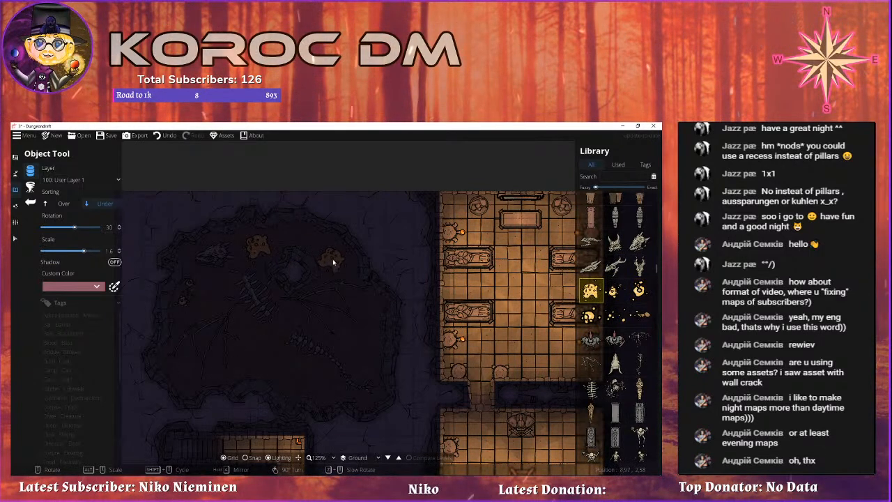
pyautogui.click(332, 257)
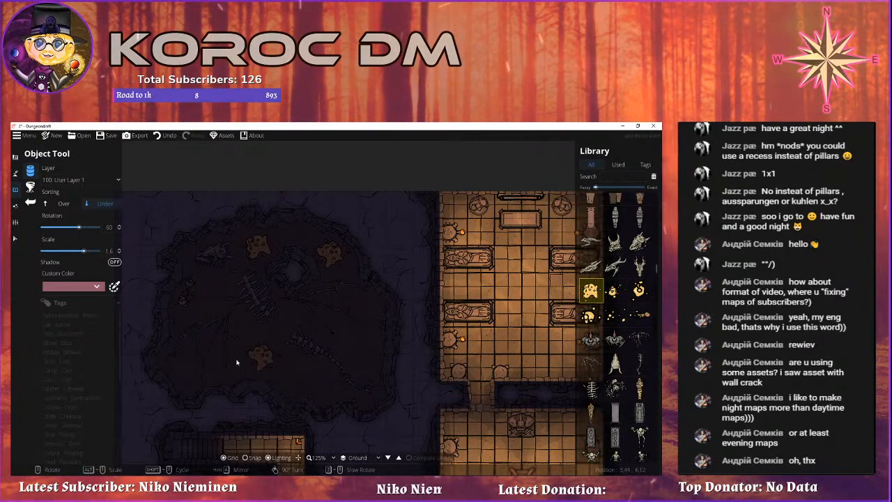
pyautogui.click(256, 251)
pyautogui.scroll(1, 278, 279)
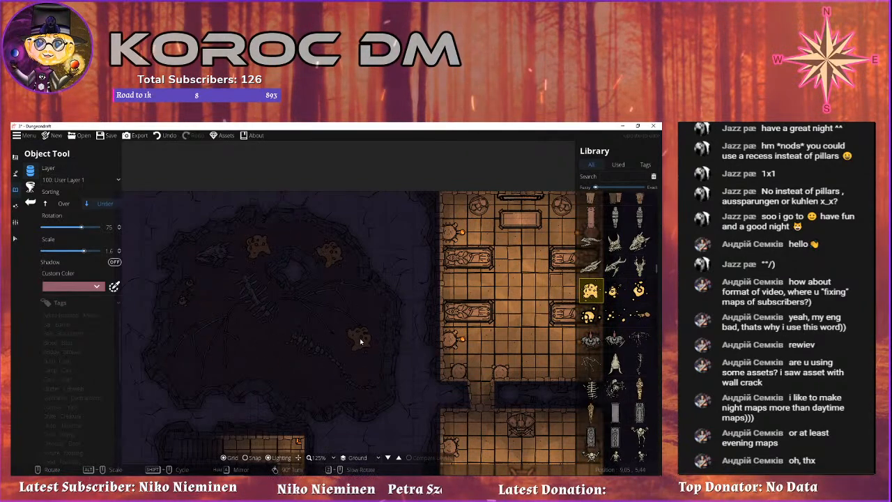
# Try a sand strip across the cavern's lower middle and replace it with a Below Ground sand patch under the skull and rib cage.
pyautogui.click(30, 203)
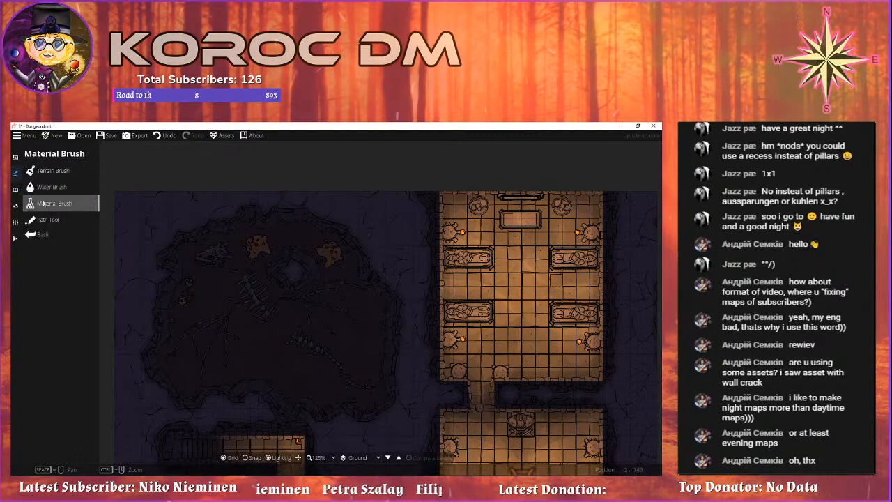
pyautogui.click(30, 187)
pyautogui.click(30, 203)
pyautogui.click(101, 247)
pyautogui.moveTo(245, 347)
pyautogui.mouseDown()
pyautogui.moveTo(294, 370)
pyautogui.moveTo(287, 360)
pyautogui.moveTo(295, 379)
pyautogui.moveTo(312, 383)
pyautogui.moveTo(246, 344)
pyautogui.moveTo(315, 387)
pyautogui.mouseUp()
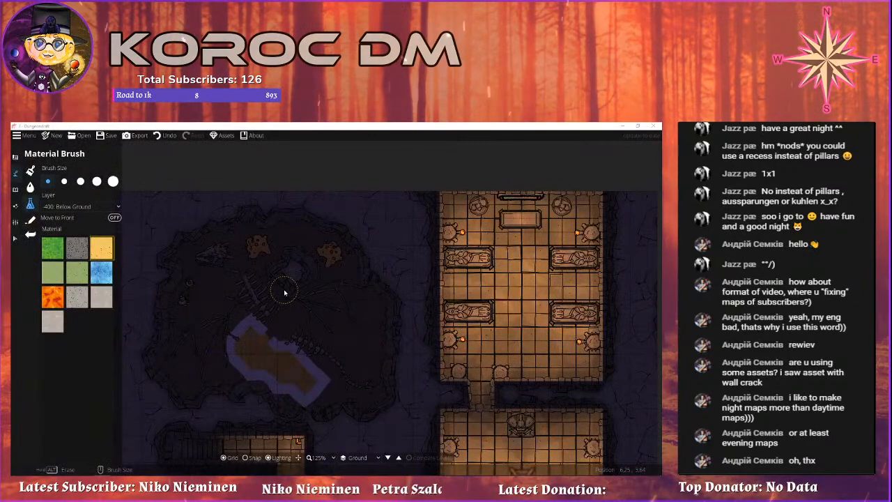
pyautogui.moveTo(249, 336)
pyautogui.mouseDown()
pyautogui.moveTo(303, 360)
pyautogui.moveTo(324, 317)
pyautogui.mouseUp()
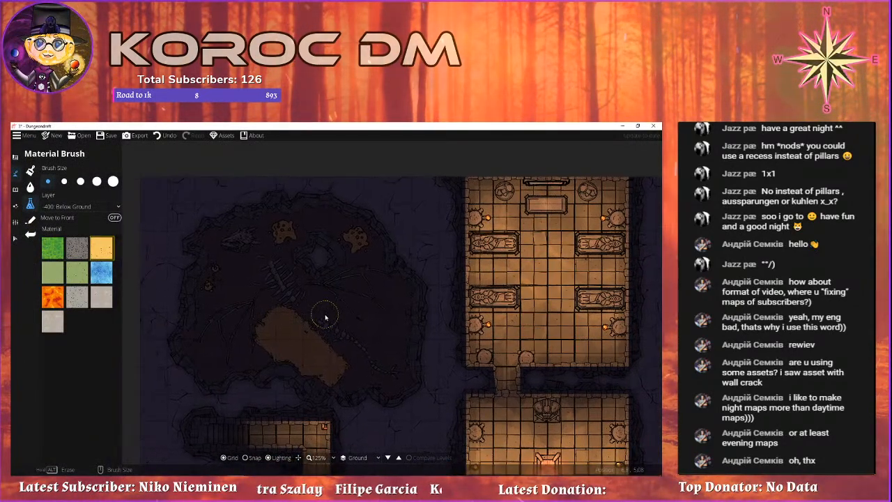
pyautogui.moveTo(261, 322); pyautogui.dragTo(279, 343)
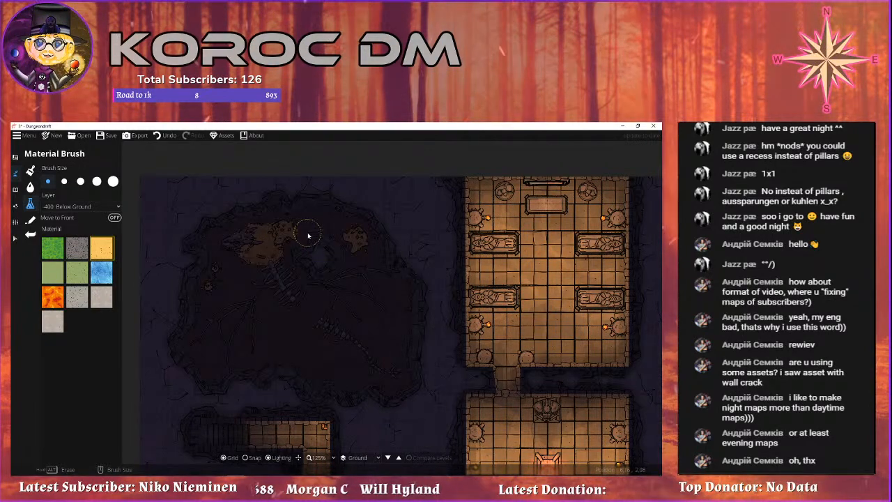
pyautogui.moveTo(264, 297)
pyautogui.mouseDown()
pyautogui.moveTo(245, 242)
pyautogui.moveTo(256, 280)
pyautogui.moveTo(271, 283)
pyautogui.moveTo(265, 267)
pyautogui.moveTo(276, 294)
pyautogui.moveTo(234, 275)
pyautogui.moveTo(249, 268)
pyautogui.moveTo(277, 288)
pyautogui.mouseUp()
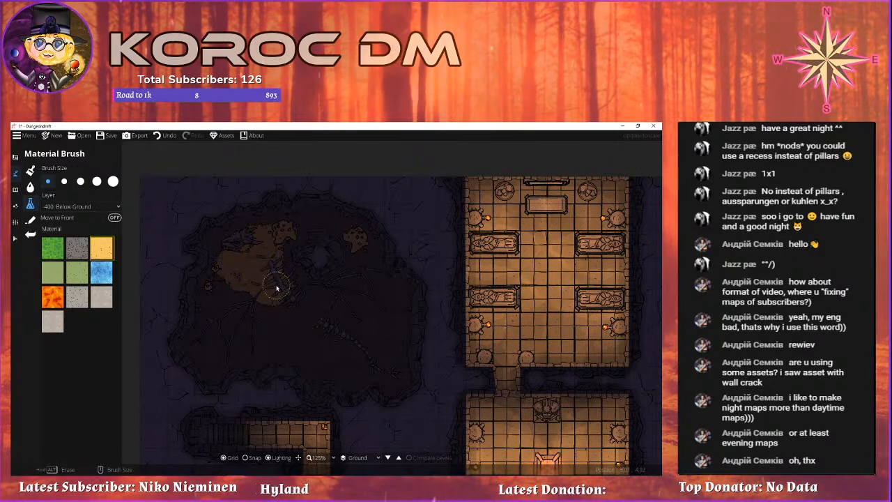
pyautogui.moveTo(357, 302); pyautogui.dragTo(311, 273)
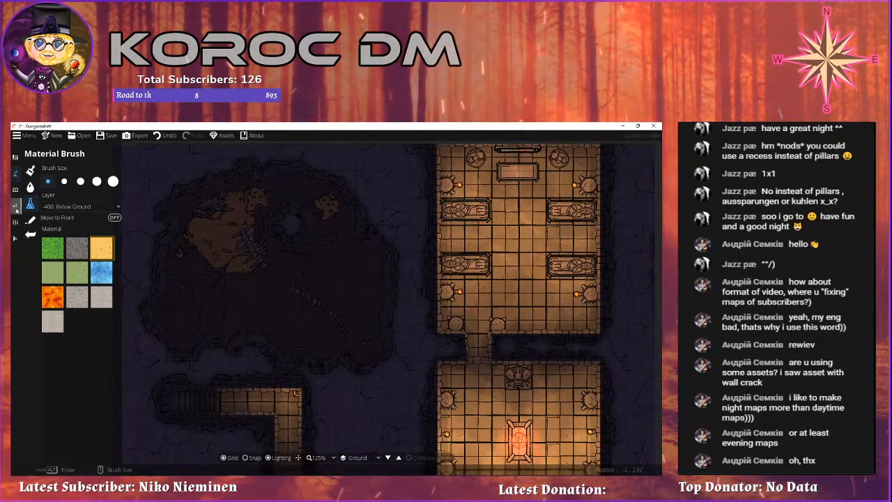
# Place a cave crystal cluster rotated 60 degrees at 1.6 scale against the cavern's south wall.
pyautogui.click(15, 204)
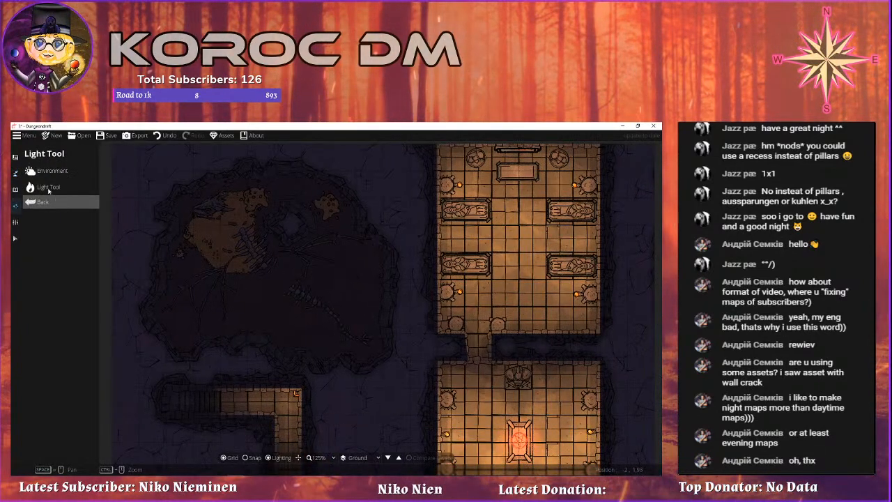
pyautogui.click(15, 173)
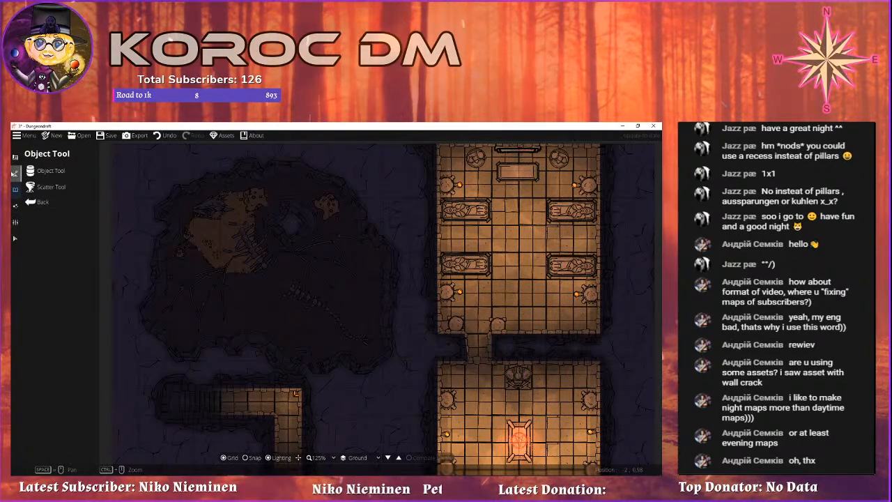
pyautogui.click(48, 170)
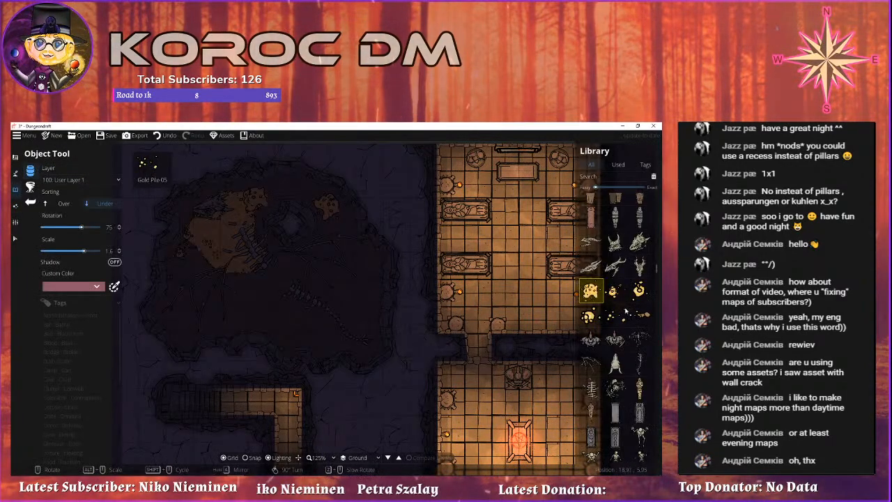
pyautogui.scroll(4, 617, 328)
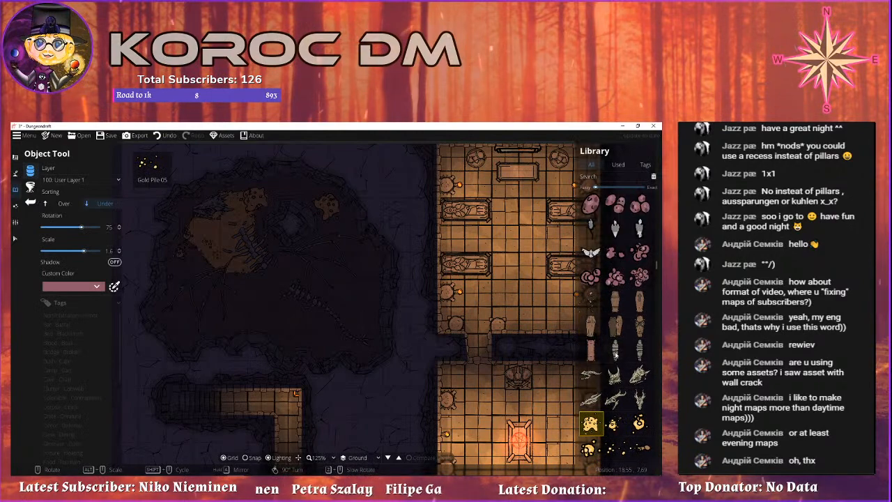
pyautogui.scroll(9, 616, 354)
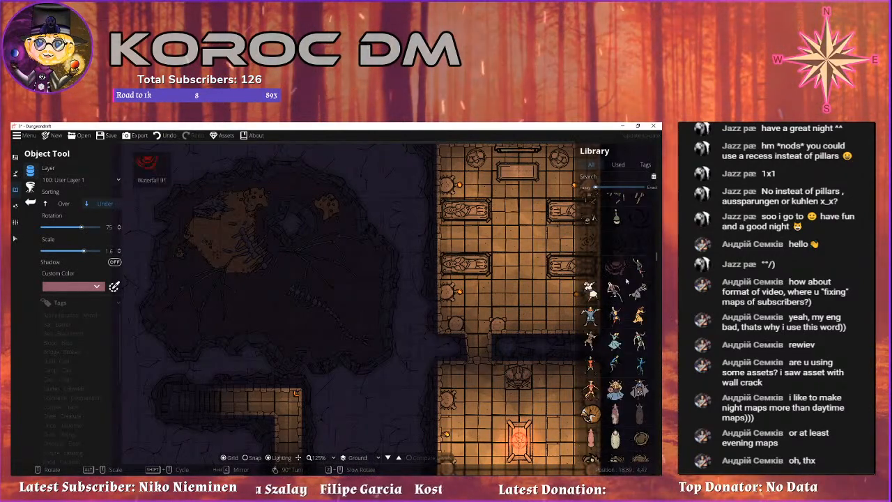
pyautogui.scroll(8, 627, 275)
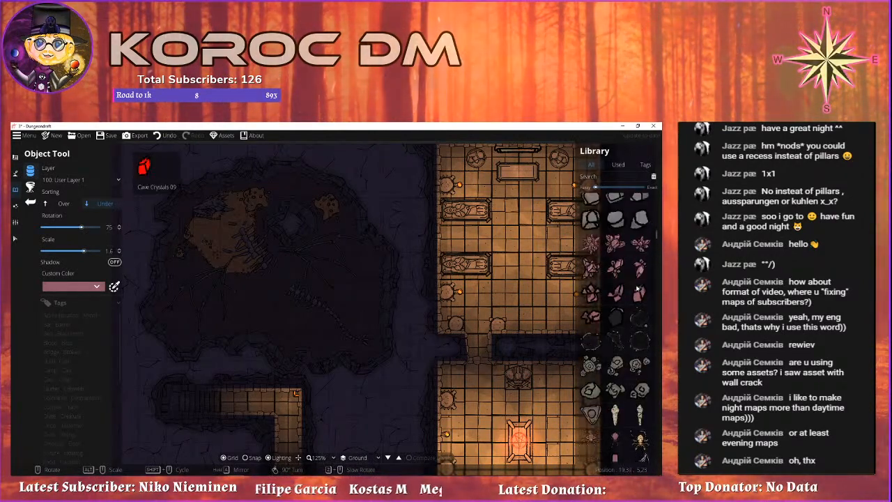
pyautogui.scroll(3, 637, 285)
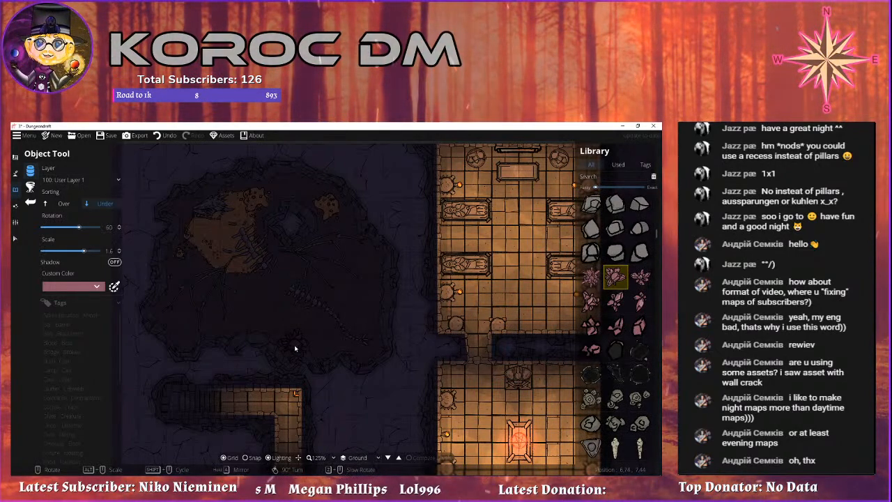
# Place different cave crystals at 1.6 scale in the cavern's southwest corner, by its northwest and northeast walls and beside the small rock pillar.
pyautogui.click(588, 278)
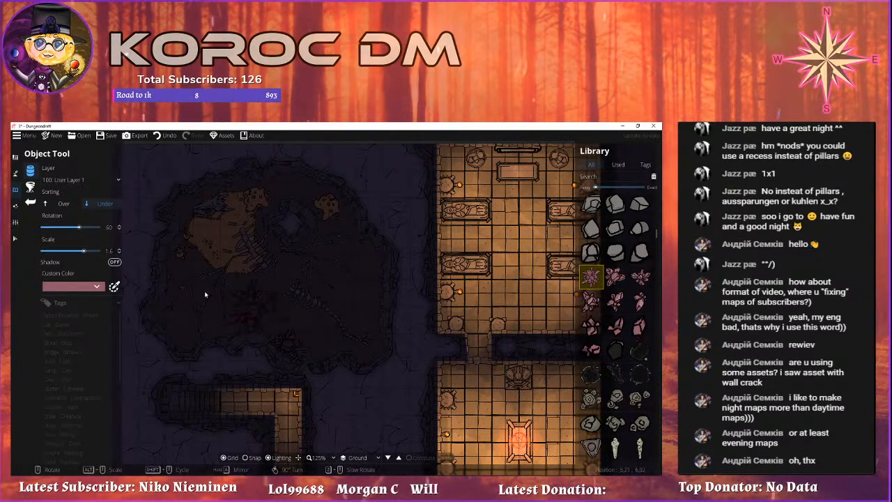
pyautogui.click(590, 300)
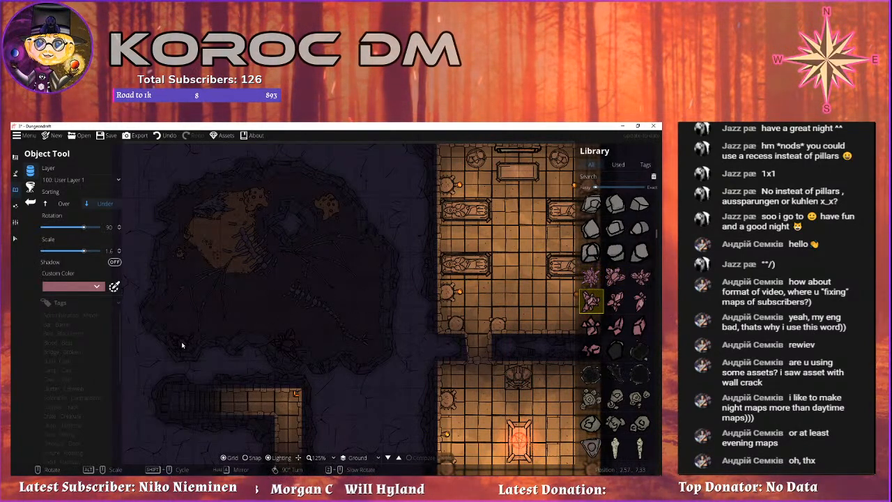
pyautogui.click(615, 300)
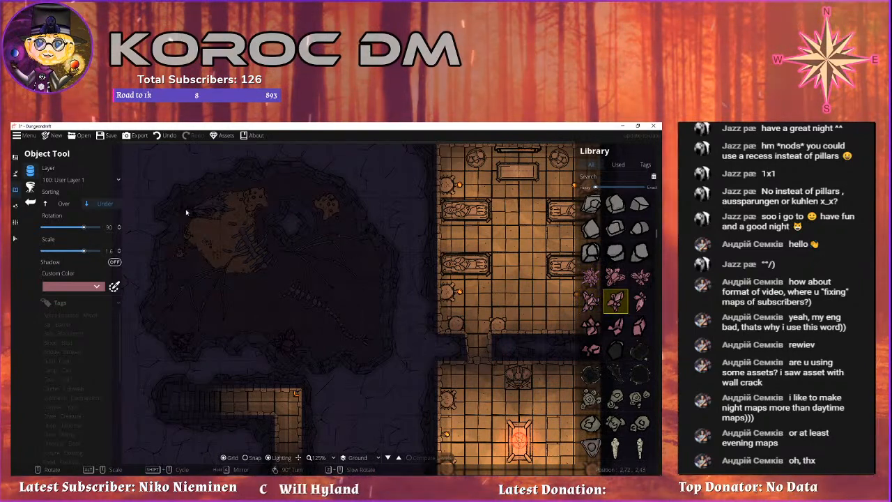
pyautogui.scroll(-6, 183, 210)
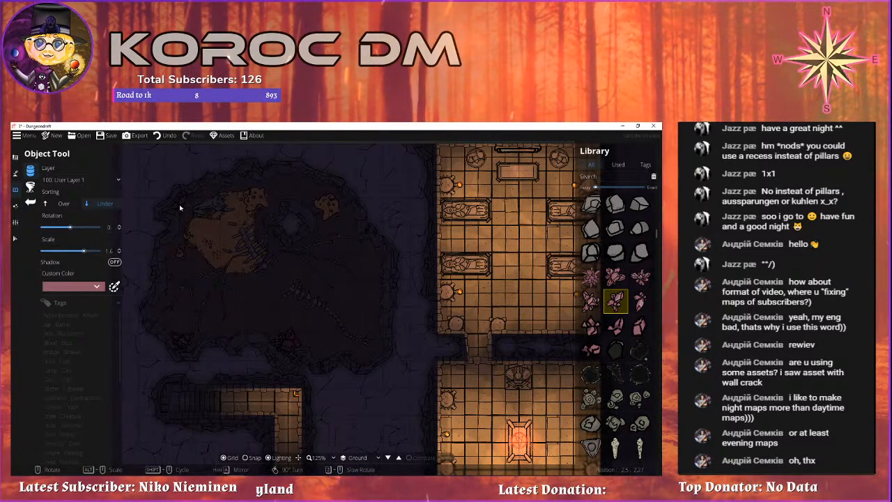
pyautogui.click(639, 304)
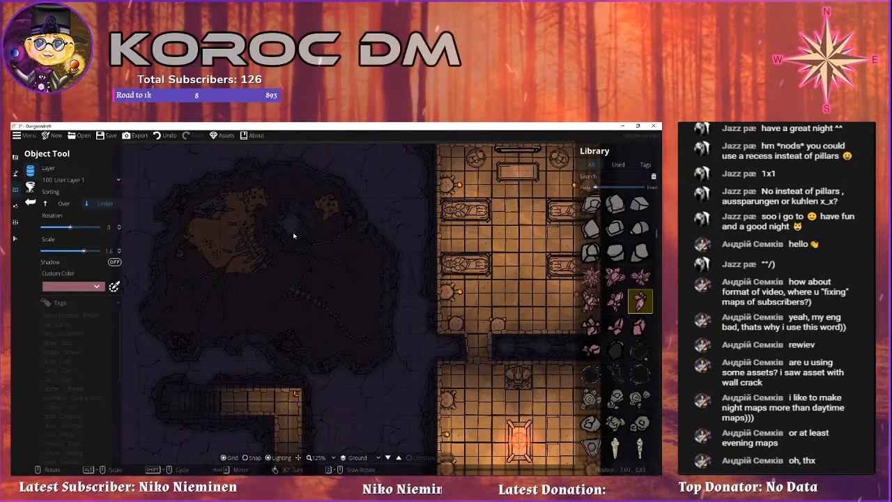
pyautogui.scroll(-1, 348, 345)
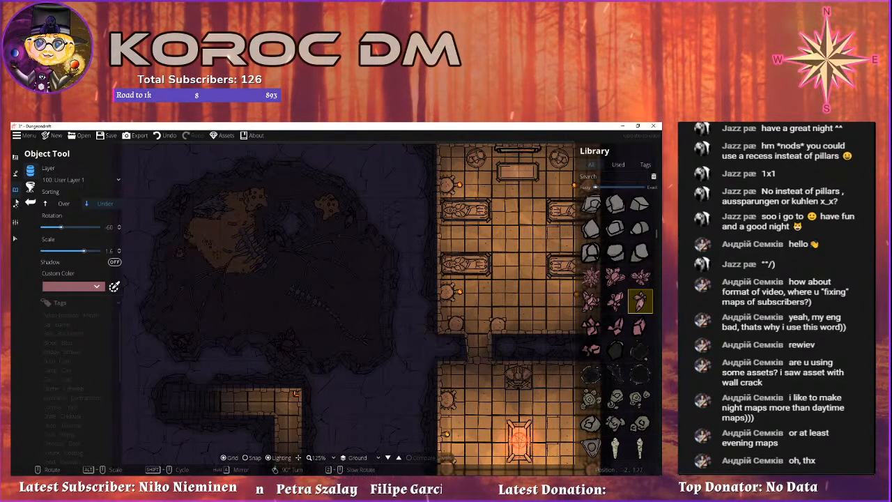
# Add purple lights with range 4 and intensity 0.6 at the cave crystals around the cavern.
pyautogui.click(15, 205)
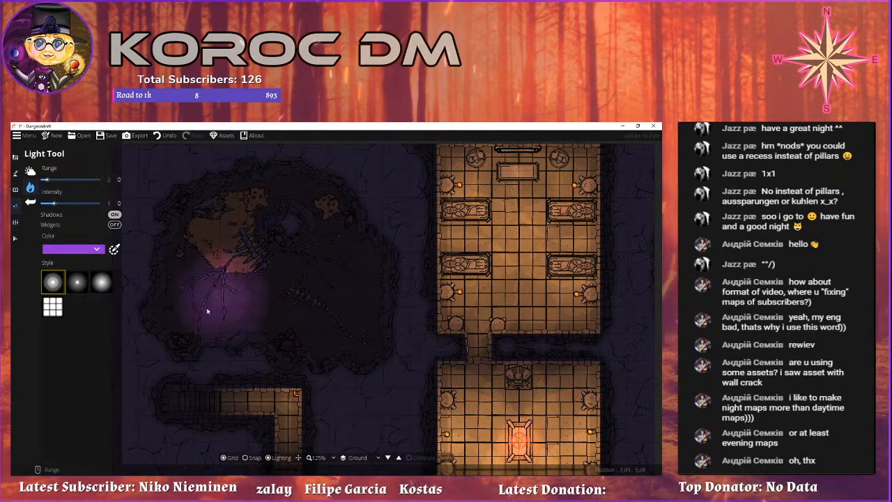
pyautogui.scroll(3, 183, 339)
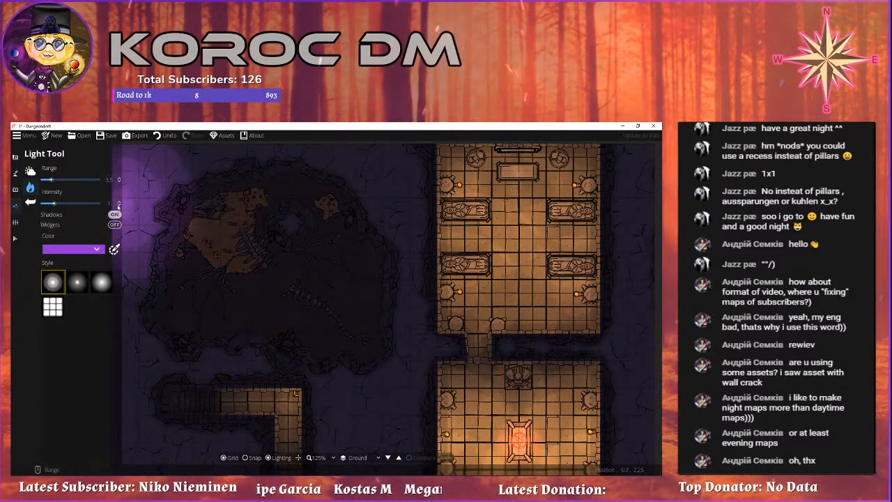
pyautogui.click(119, 205)
pyautogui.click(119, 205)
pyautogui.click(119, 205)
pyautogui.click(119, 205)
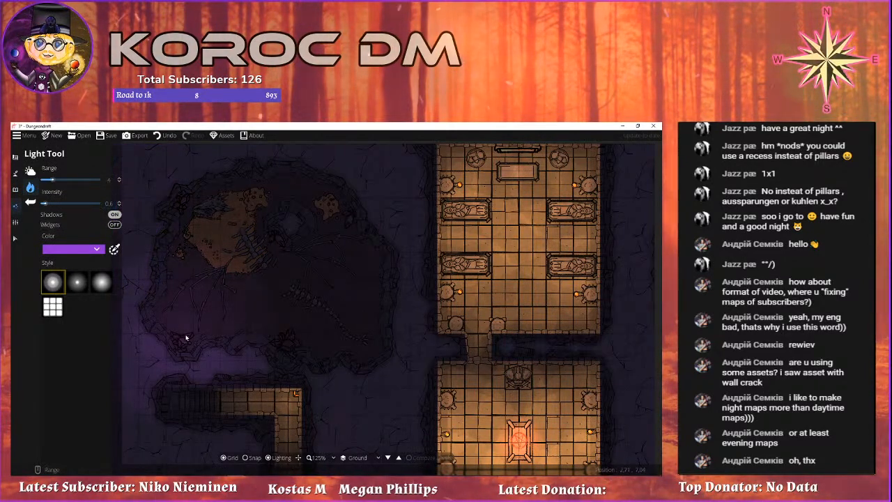
pyautogui.scroll(-2, 185, 338)
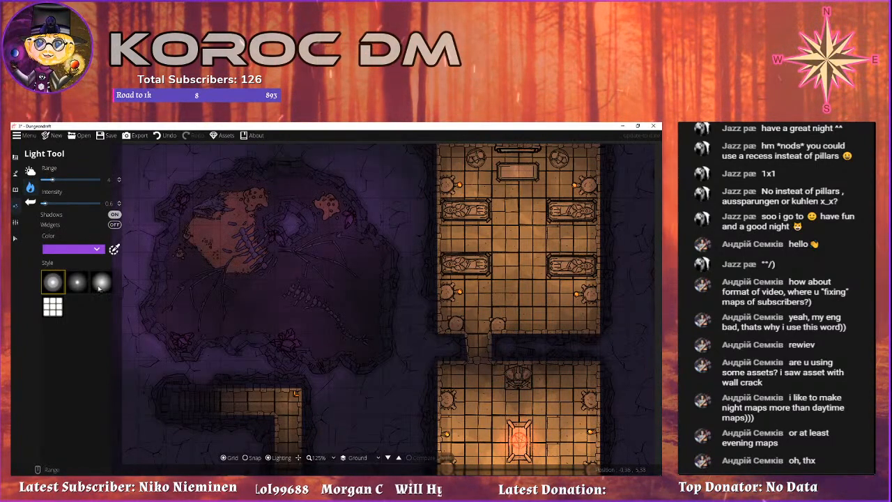
# Add soft-style warm yellow lights of intensity 0.6 and decreasing range over the sand patch and the gold piles.
pyautogui.click(59, 263)
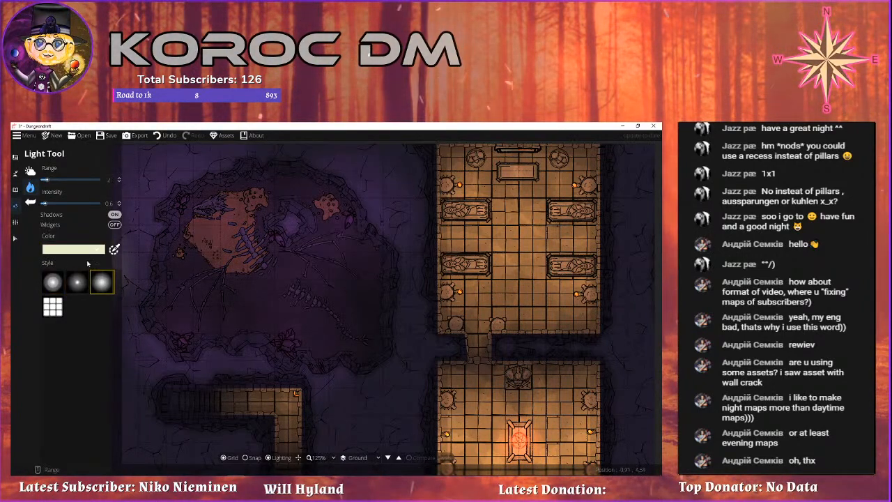
pyautogui.click(91, 249)
pyautogui.click(48, 264)
pyautogui.click(208, 239)
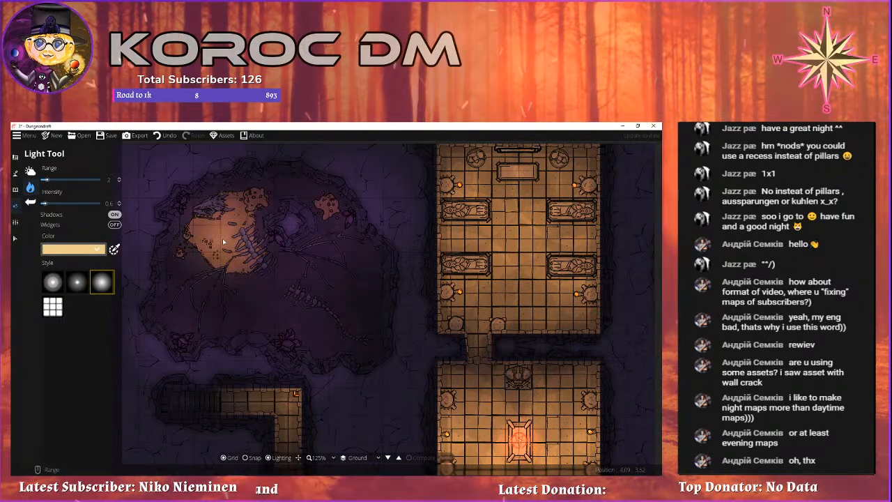
pyautogui.click(238, 238)
pyautogui.scroll(-1, 252, 204)
pyautogui.click(255, 201)
pyautogui.scroll(-1, 322, 208)
pyautogui.click(323, 209)
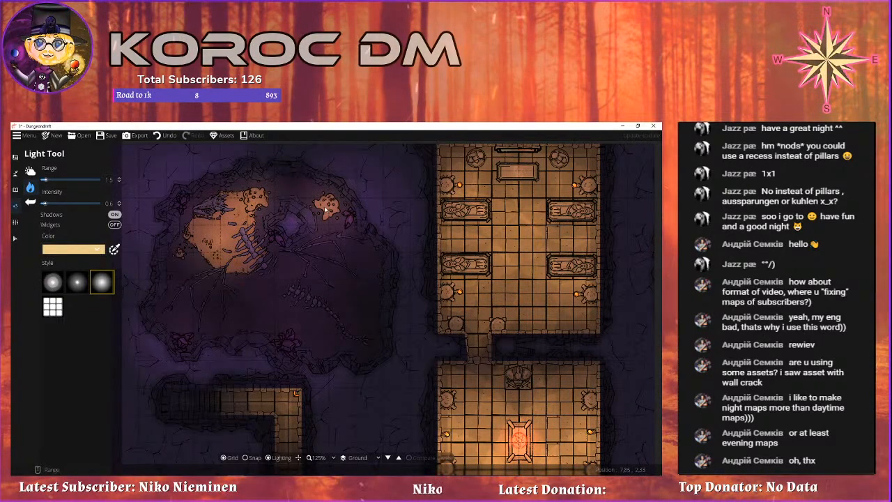
pyautogui.click(326, 208)
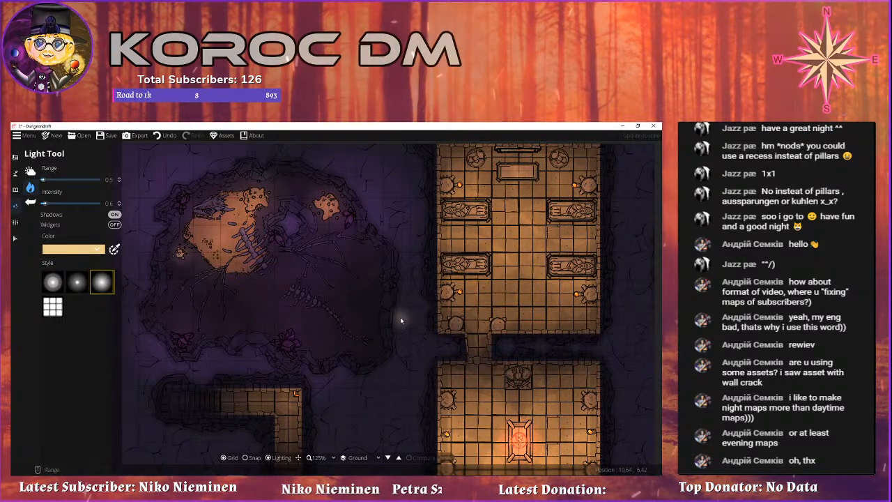
# Try a doll object at 1.6 scale on the sand patch, undo it, and place it at scale 1 over the northeast gold pile.
pyautogui.scroll(-5, 376, 331)
pyautogui.scroll(4, 272, 298)
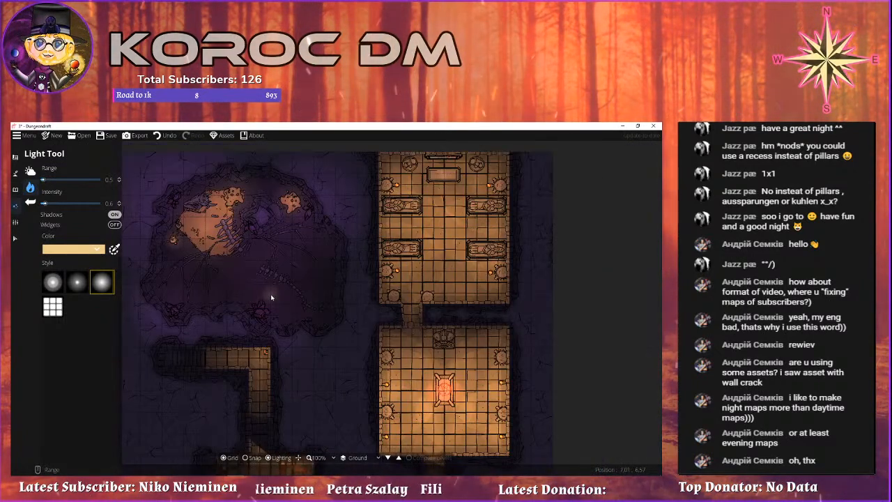
pyautogui.moveTo(268, 290)
pyautogui.mouseDown()
pyautogui.moveTo(227, 283)
pyautogui.moveTo(271, 294)
pyautogui.mouseUp()
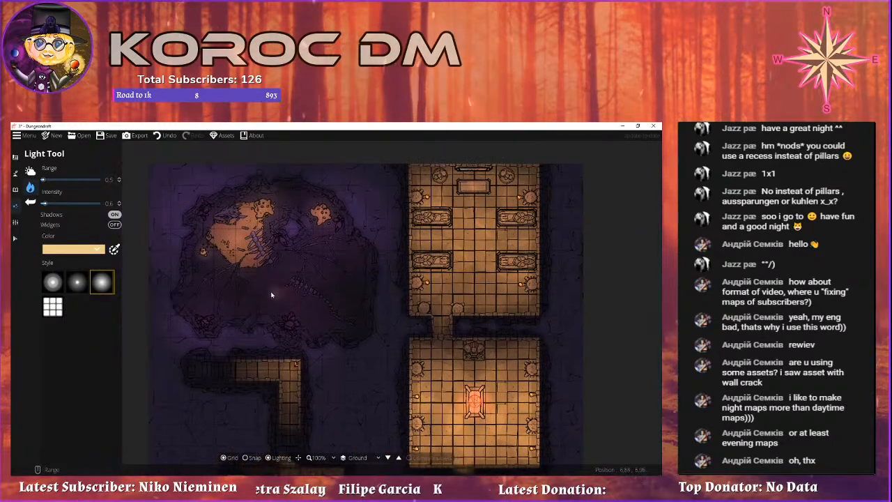
pyautogui.click(15, 188)
pyautogui.click(31, 171)
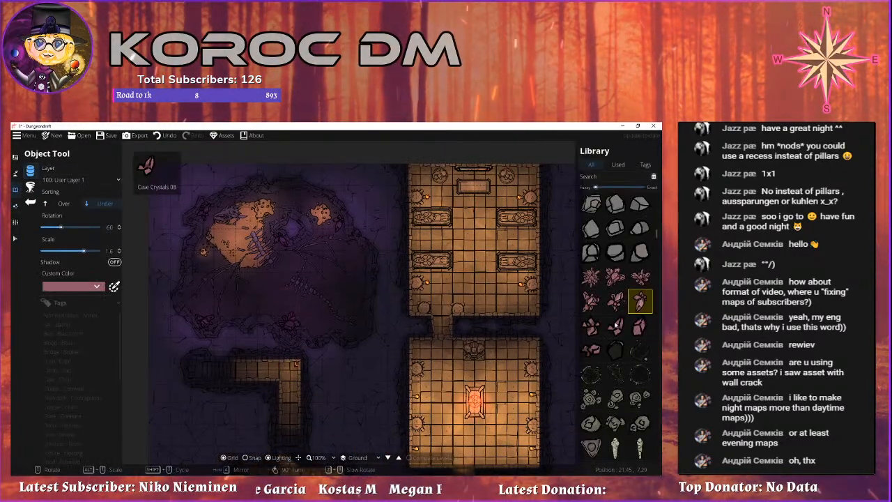
pyautogui.scroll(6, 614, 304)
pyautogui.scroll(8, 613, 305)
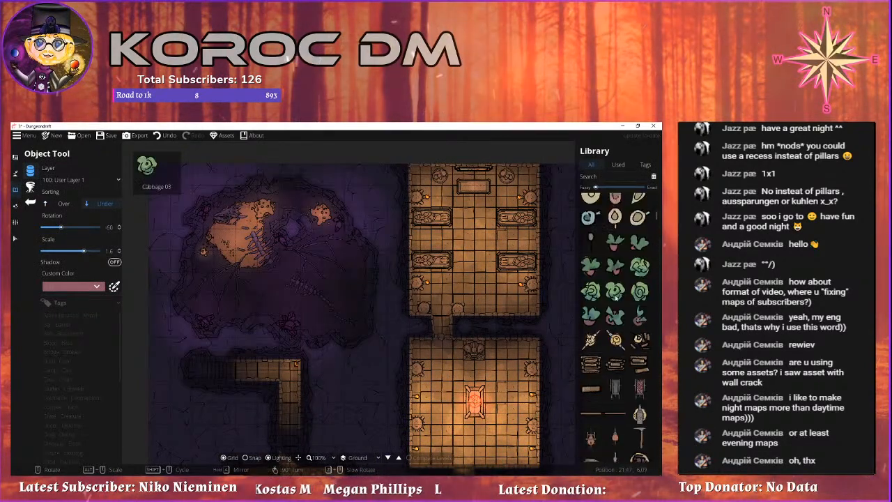
pyautogui.scroll(8, 615, 296)
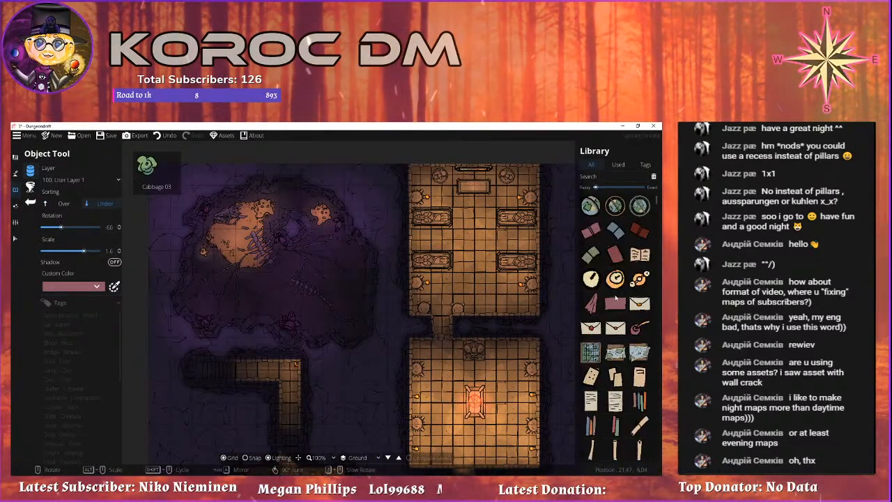
pyautogui.scroll(-10, 632, 285)
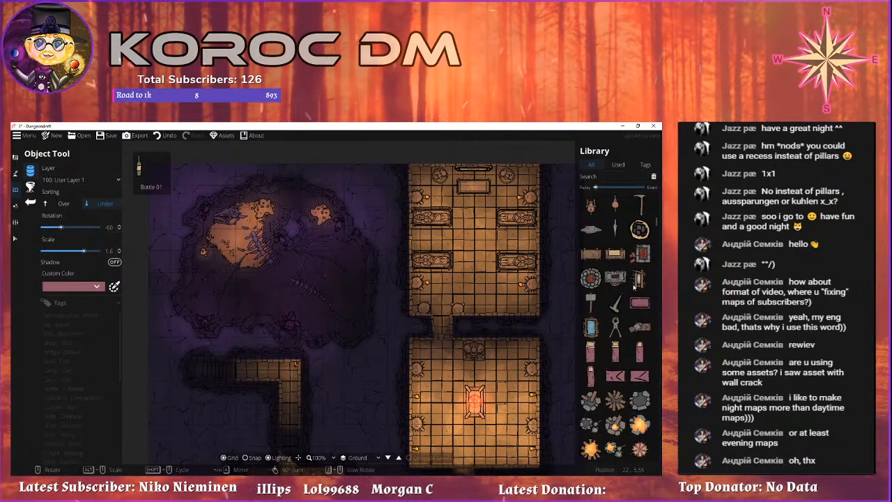
pyautogui.scroll(-5, 633, 286)
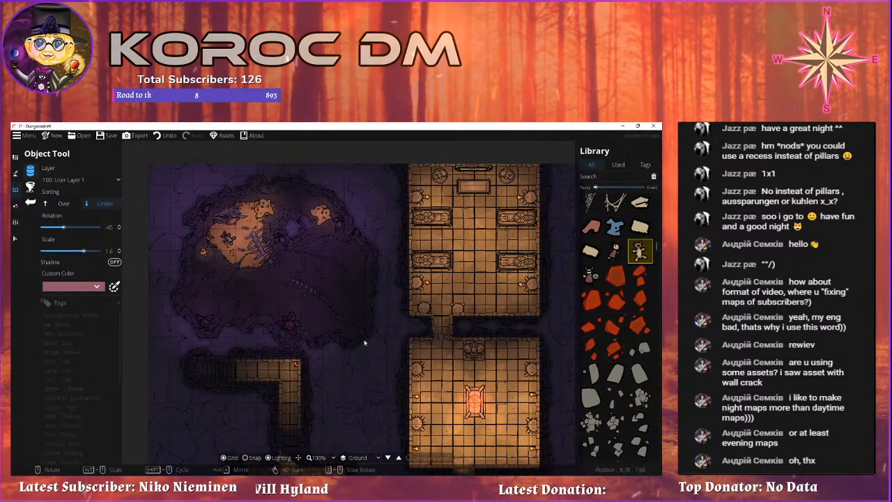
pyautogui.moveTo(330, 325); pyautogui.dragTo(281, 271)
pyautogui.moveTo(216, 227); pyautogui.dragTo(235, 251)
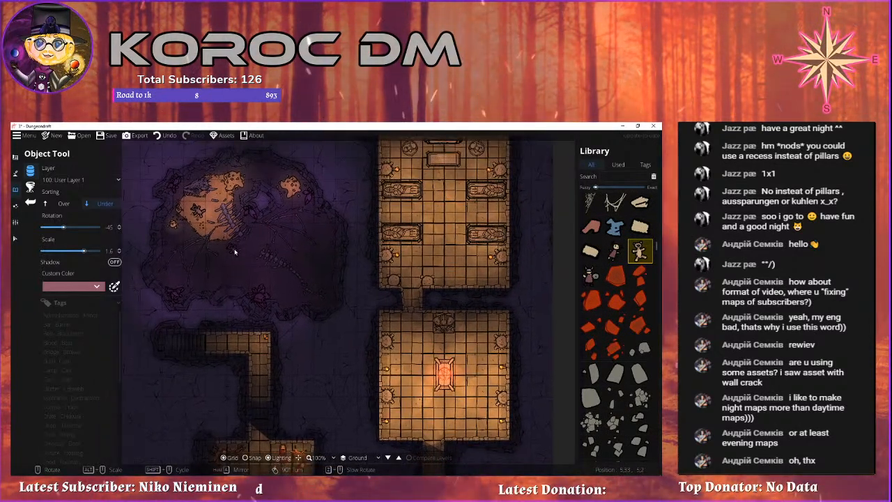
pyautogui.hotkey('ctrl', 'z')
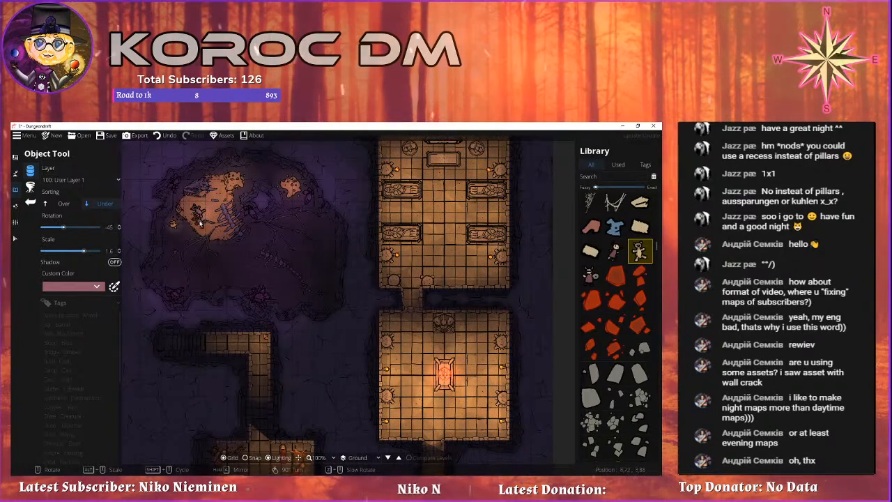
pyautogui.scroll(-3, 180, 212)
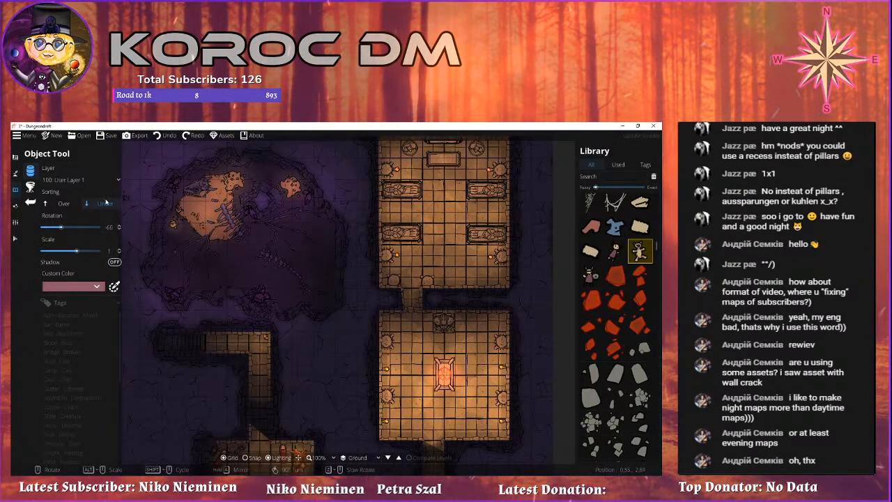
pyautogui.click(293, 189)
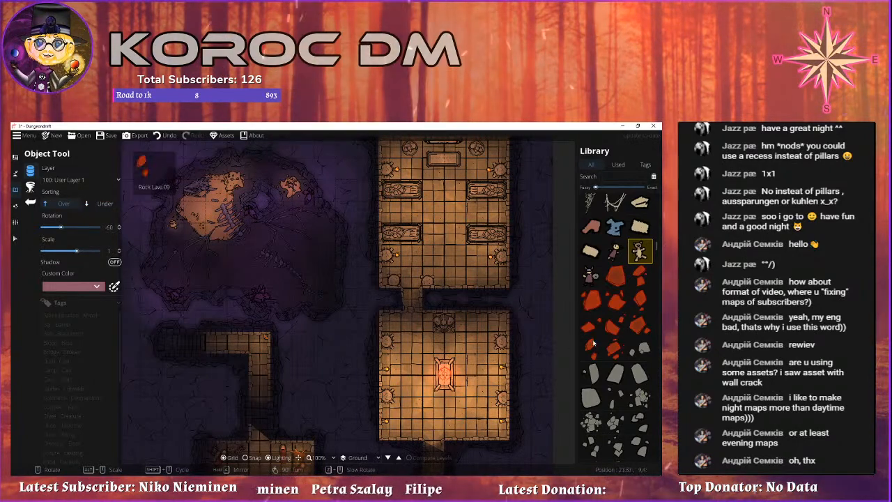
# Browse the object library from the corpse and bone assets through to the floor hole and grate assets for another cavern detail.
pyautogui.moveTo(566, 314); pyautogui.dragTo(557, 289)
pyautogui.click(591, 276)
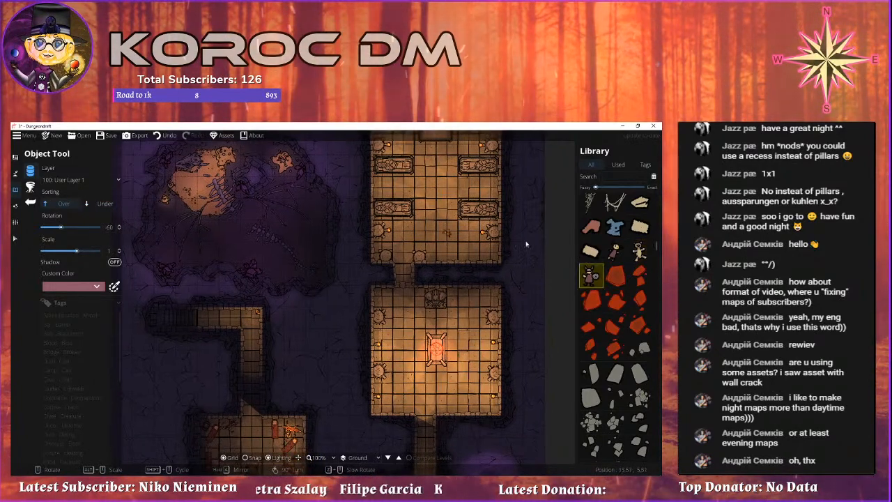
pyautogui.scroll(-5, 597, 248)
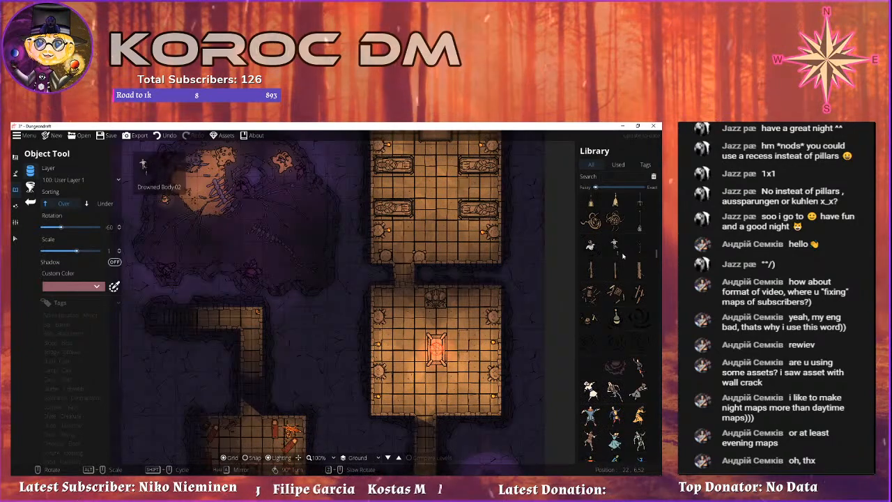
pyautogui.scroll(-1, 619, 275)
pyautogui.scroll(-4, 630, 310)
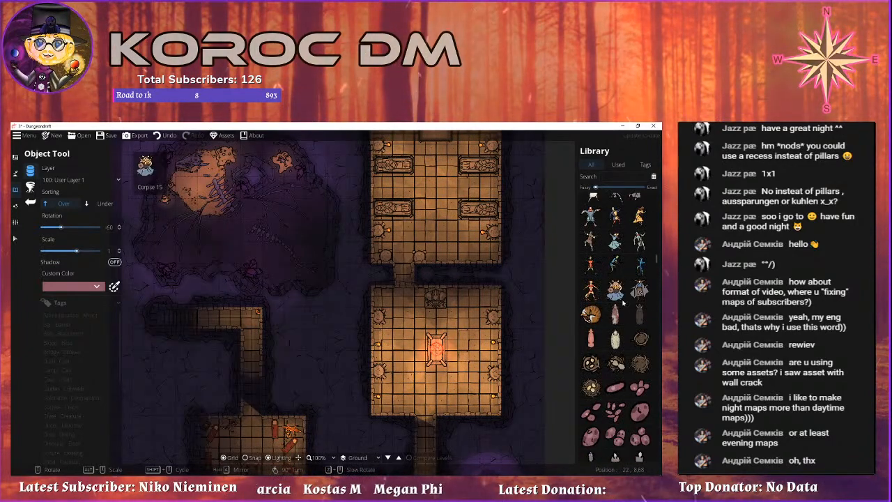
pyautogui.scroll(-3, 622, 301)
pyautogui.scroll(-3, 617, 291)
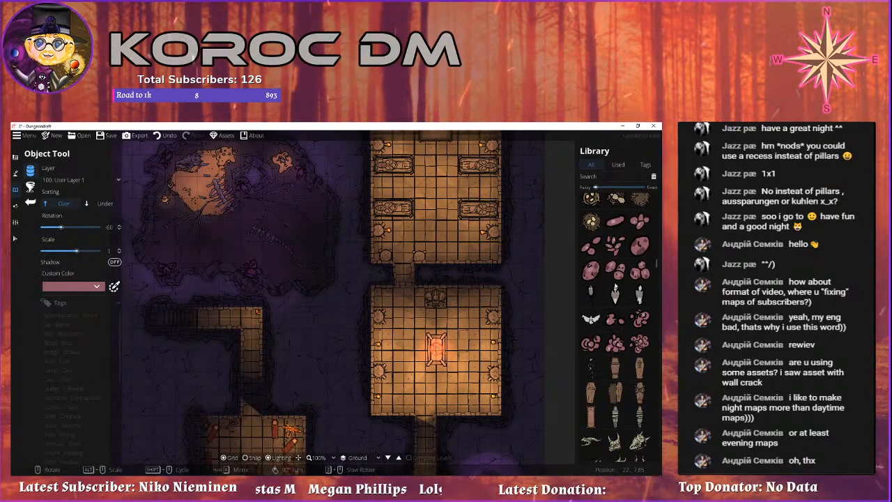
pyautogui.scroll(-5, 614, 287)
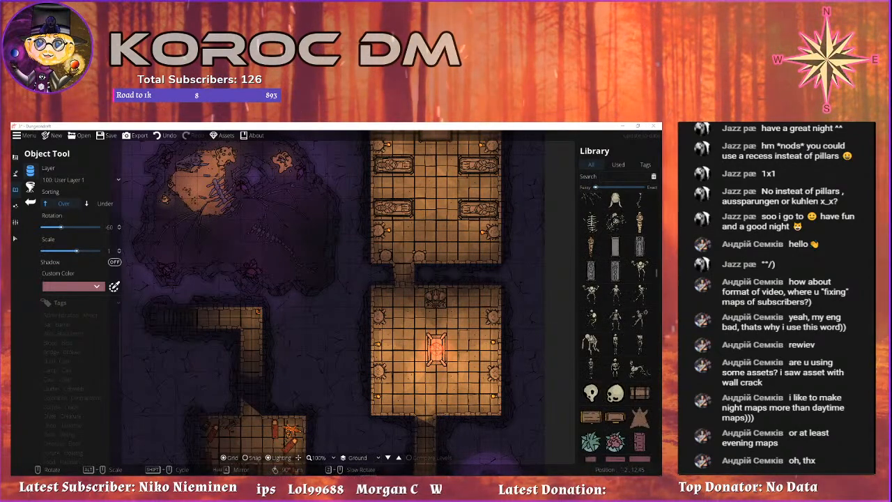
pyautogui.scroll(-5, 610, 316)
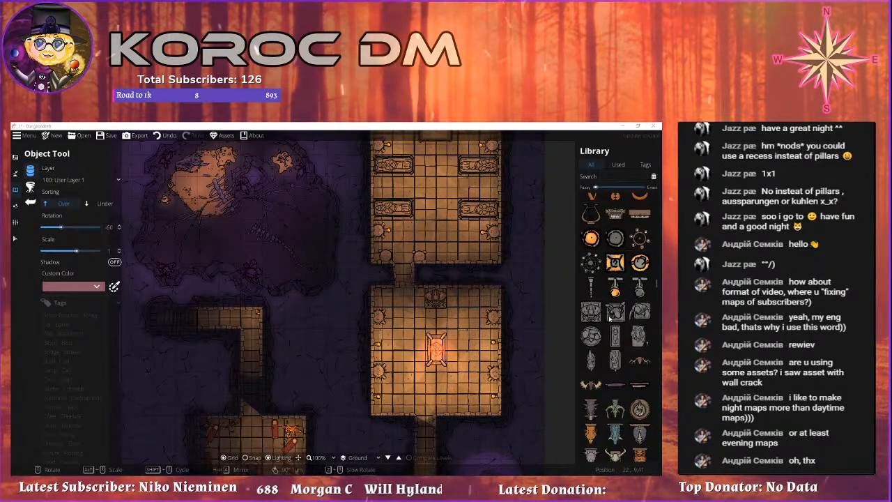
pyautogui.scroll(-6, 610, 316)
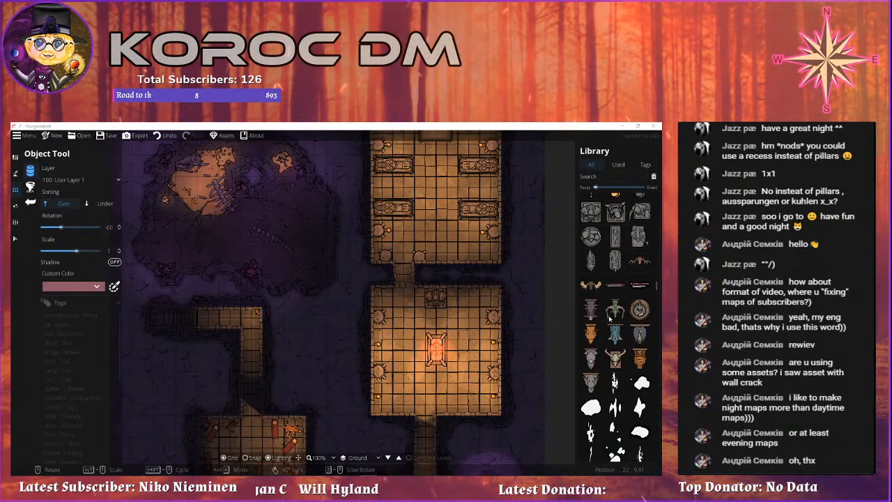
pyautogui.scroll(-6, 610, 316)
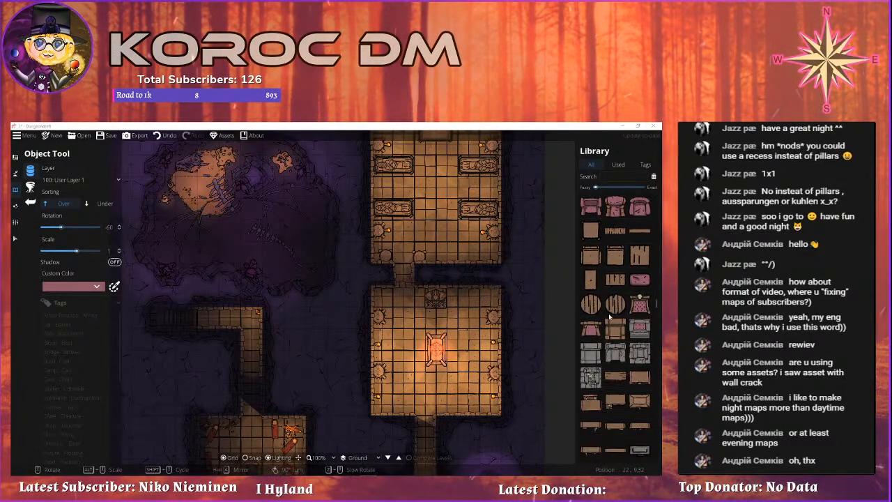
pyautogui.scroll(-5, 609, 315)
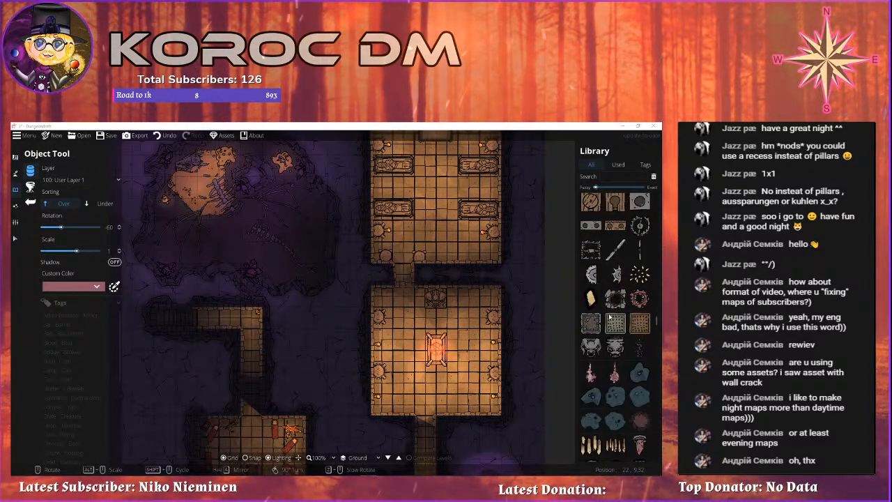
pyautogui.scroll(-1, 610, 317)
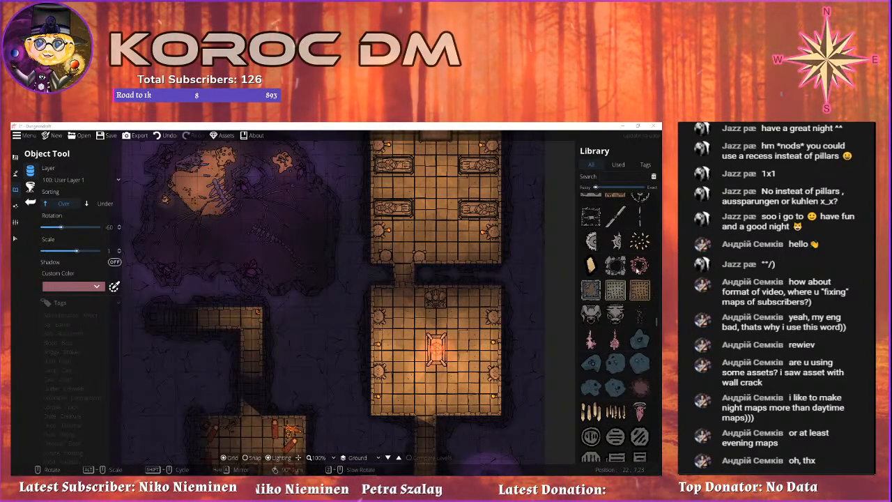
# Place a dark round floor hole at 1.5 scale in the cavern, just south of the sand patch.
pyautogui.scroll(8, 234, 242)
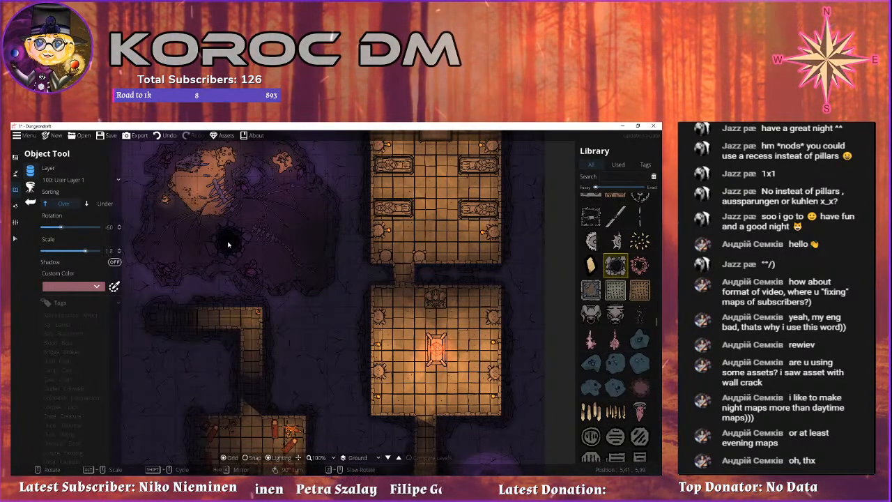
pyautogui.scroll(-2, 228, 244)
pyautogui.scroll(2, 228, 243)
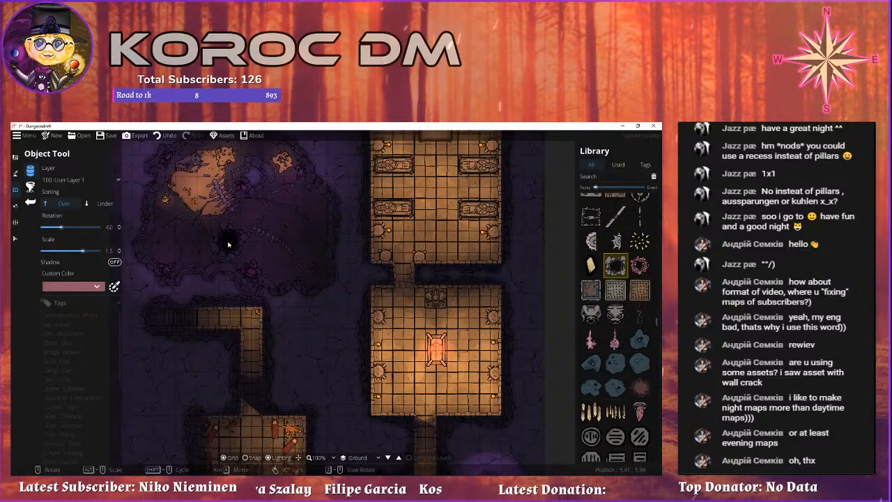
pyautogui.click(228, 244)
pyautogui.moveTo(272, 260); pyautogui.dragTo(269, 291)
# Check the whole dungeon map and save it.
pyautogui.scroll(-3, 305, 344)
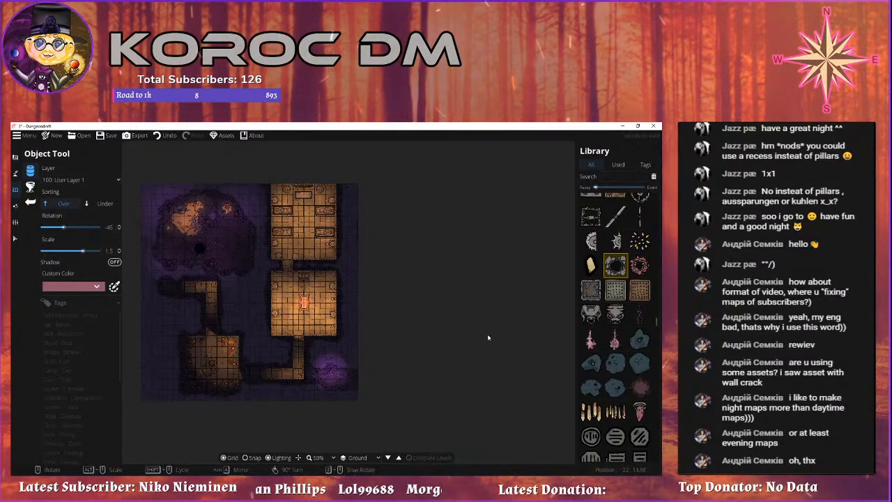
pyautogui.moveTo(268, 281); pyautogui.dragTo(298, 286)
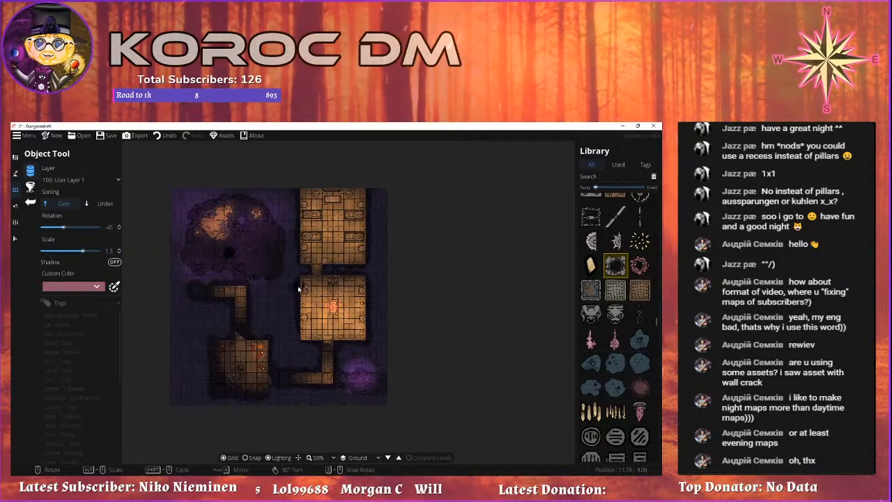
pyautogui.moveTo(380, 323); pyautogui.dragTo(355, 304)
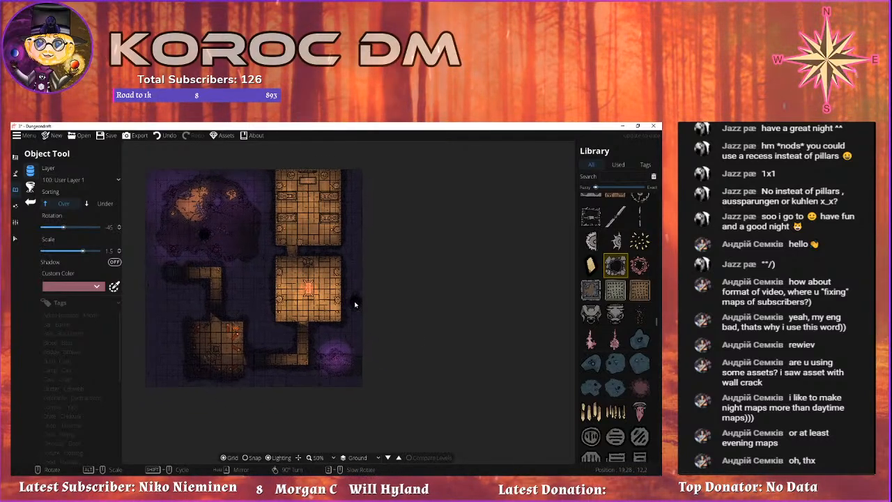
pyautogui.click(113, 135)
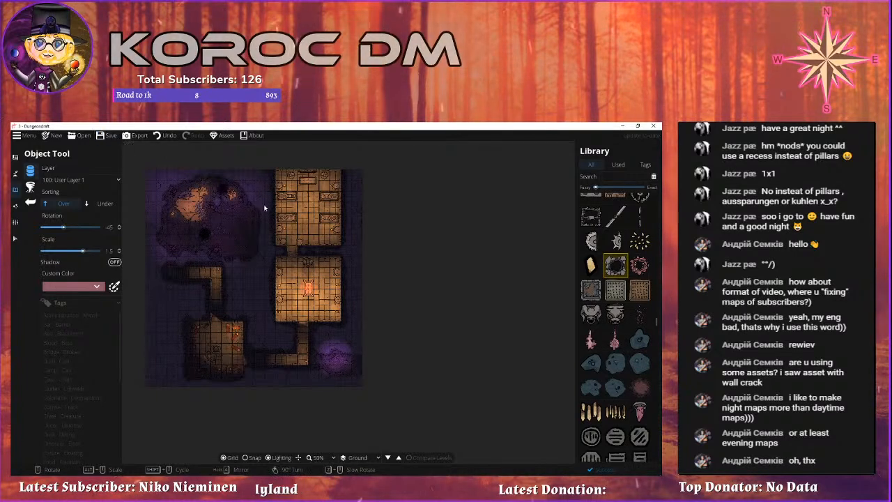
pyautogui.scroll(3, 225, 238)
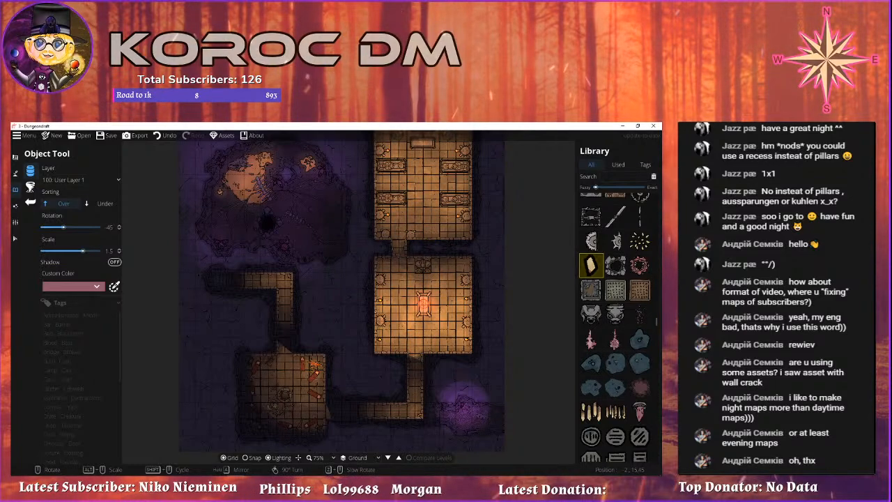
pyautogui.moveTo(288, 308); pyautogui.dragTo(266, 326)
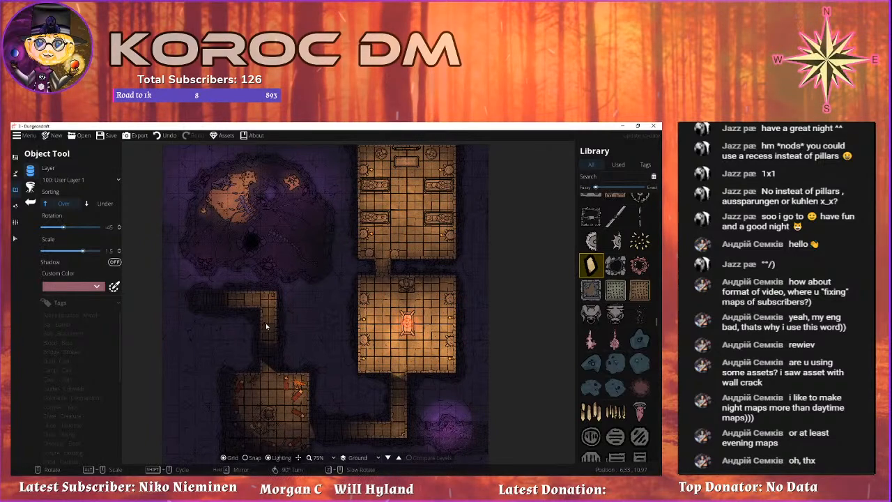